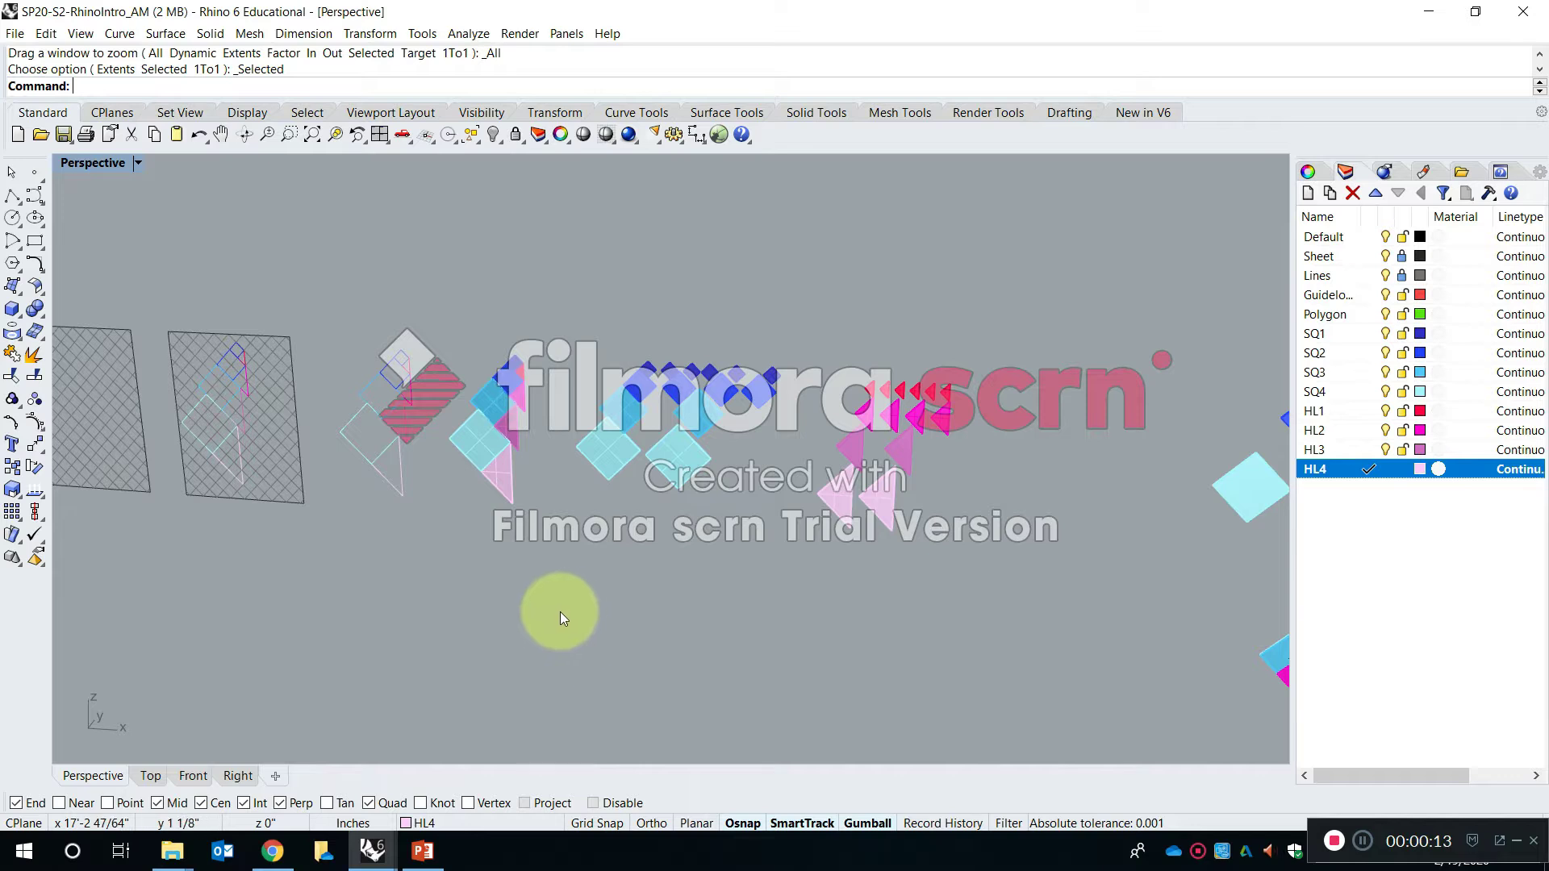
Switch to the open untitled Rhino model
mouse_move(367, 852)
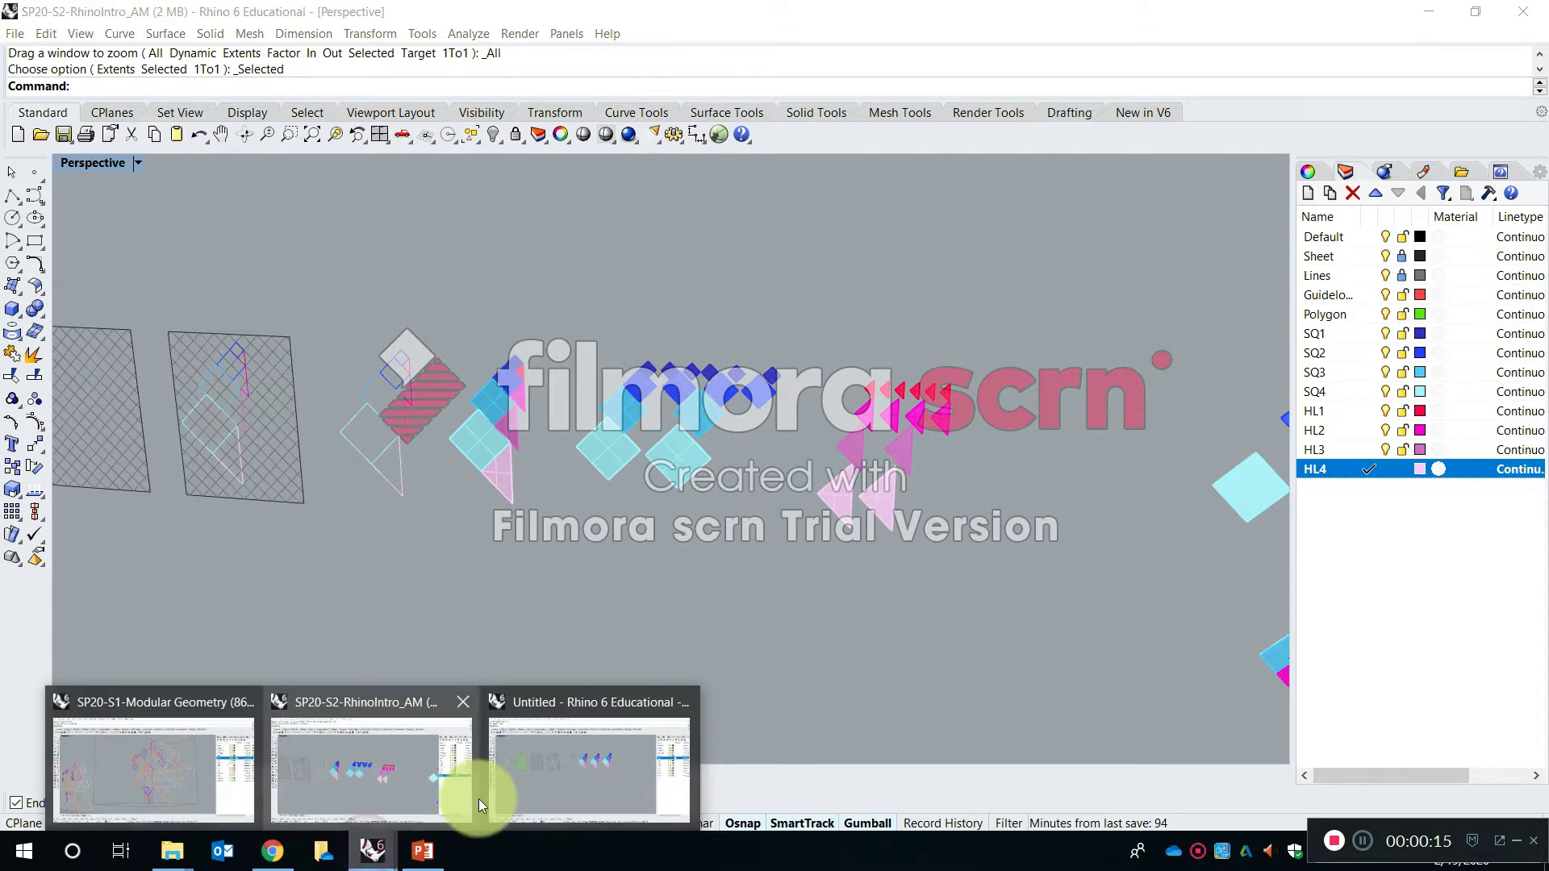
left_click(403, 773)
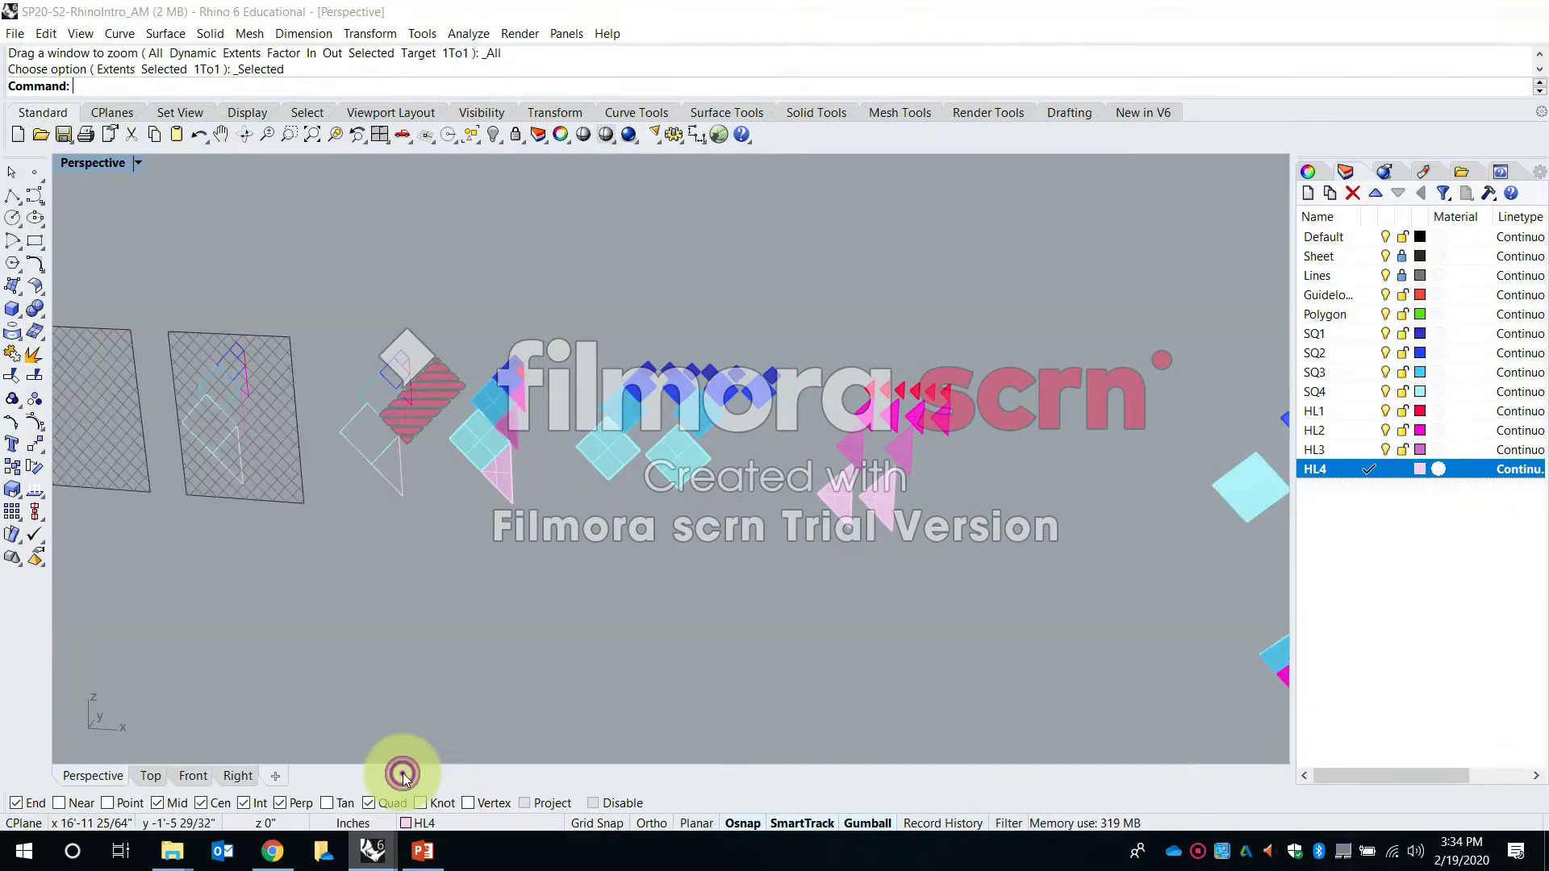
mouse_move(369, 849)
left_click(629, 766)
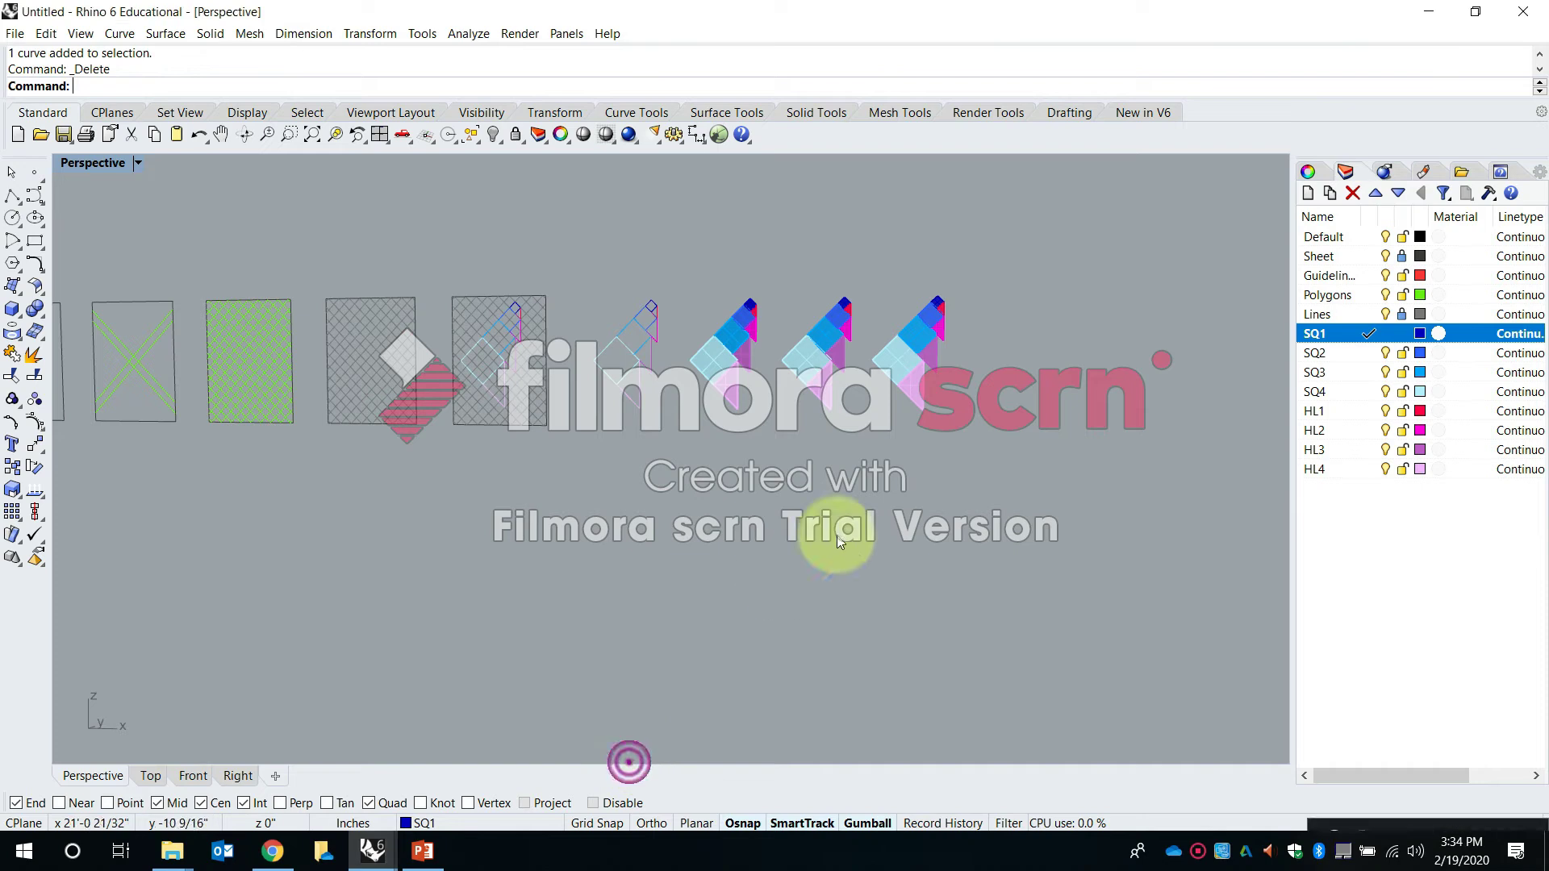
Fit the whole model in all views and maximize the Front view on the last coloured figures
left_click(111, 173)
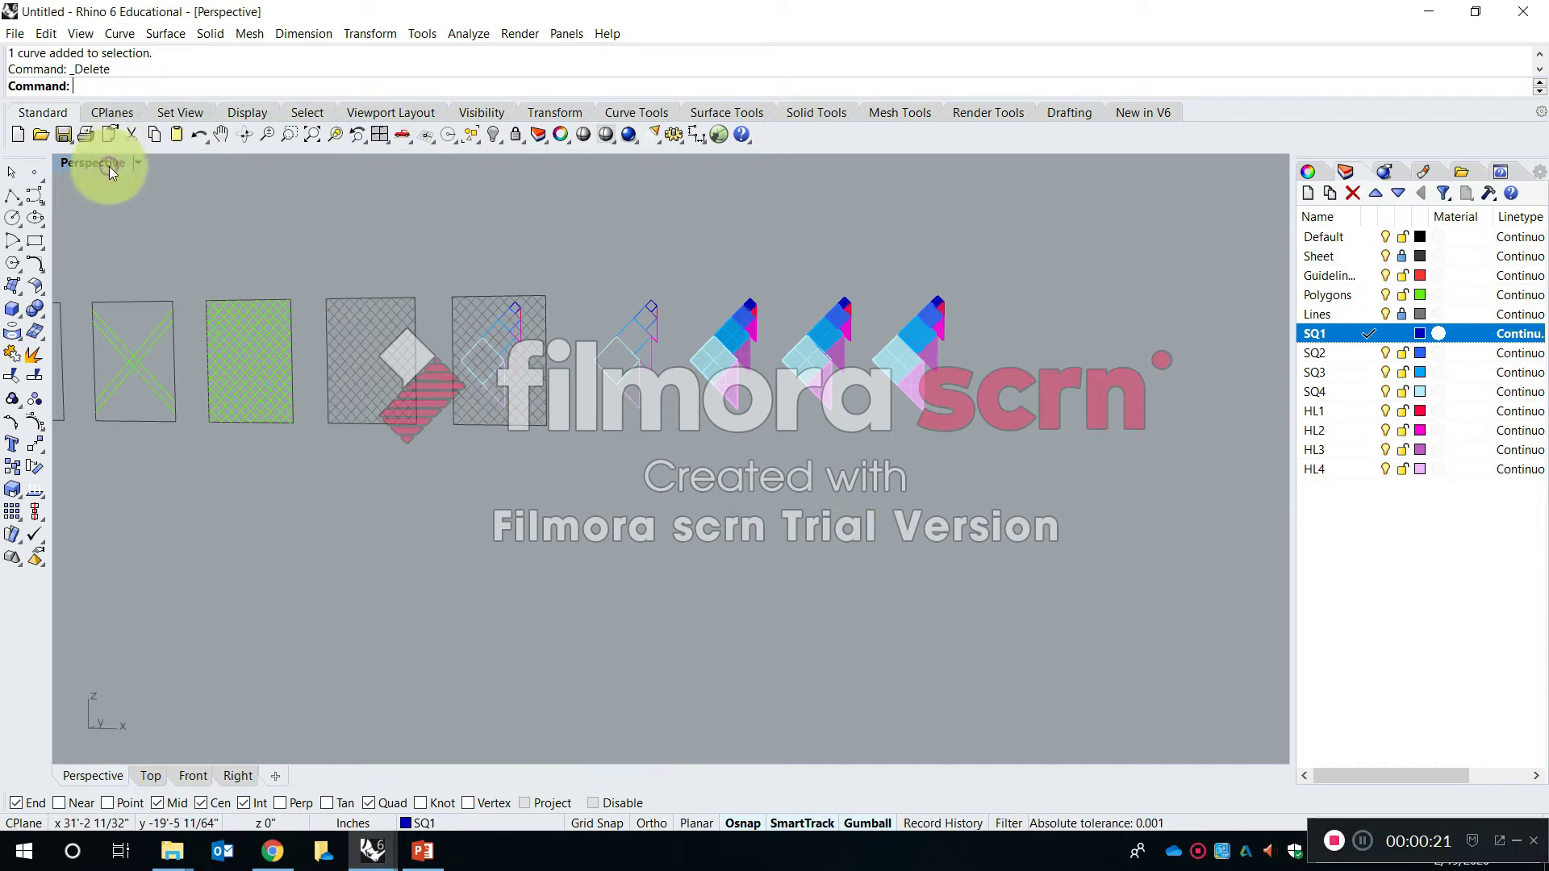
double_click(110, 170)
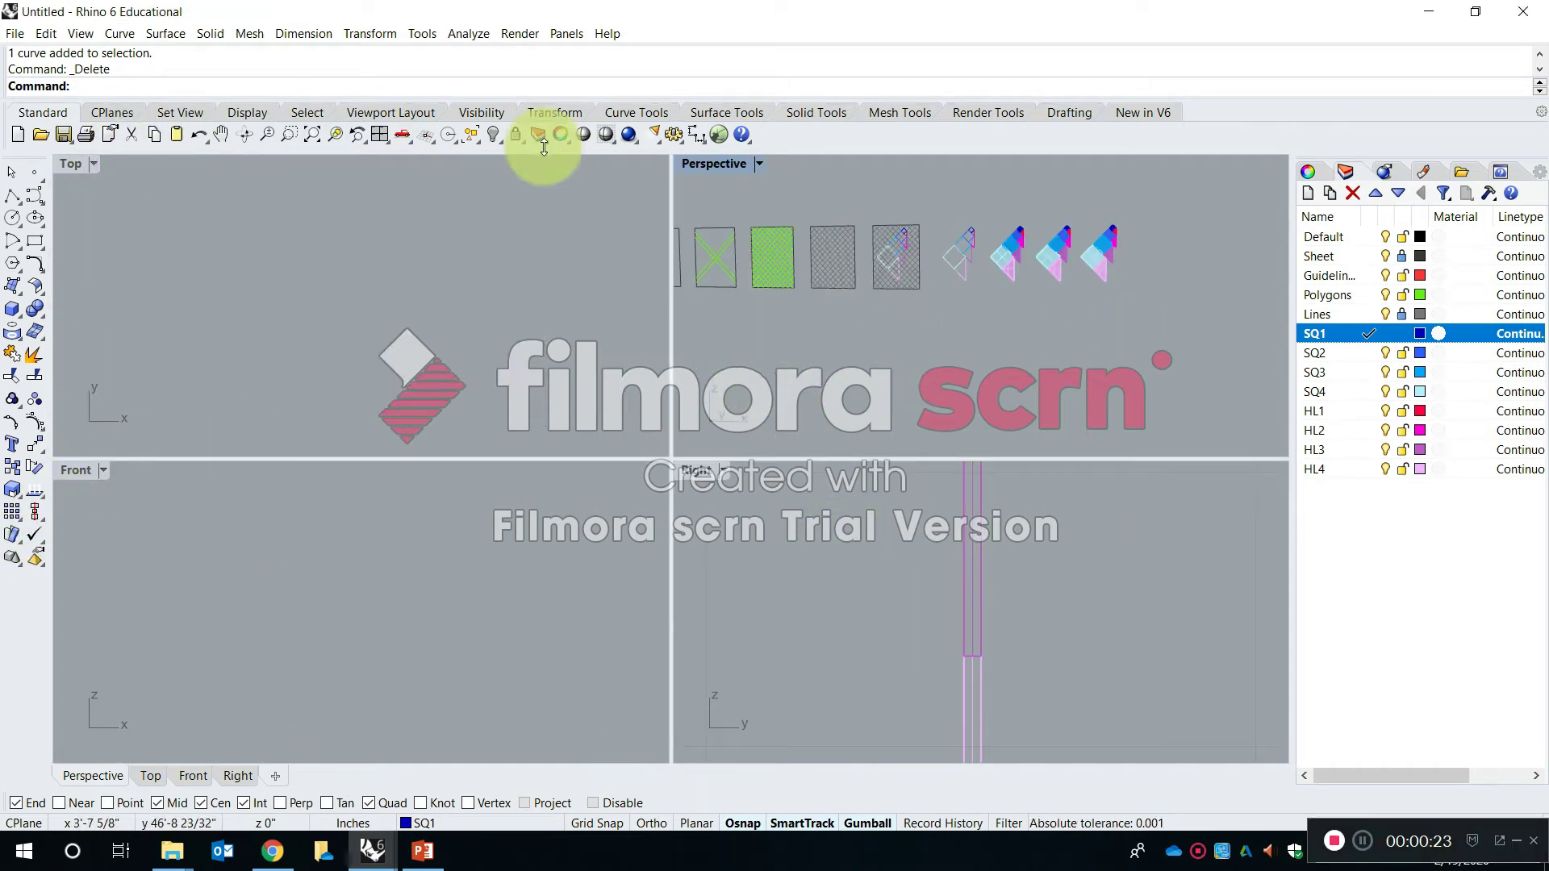
right_click(313, 127)
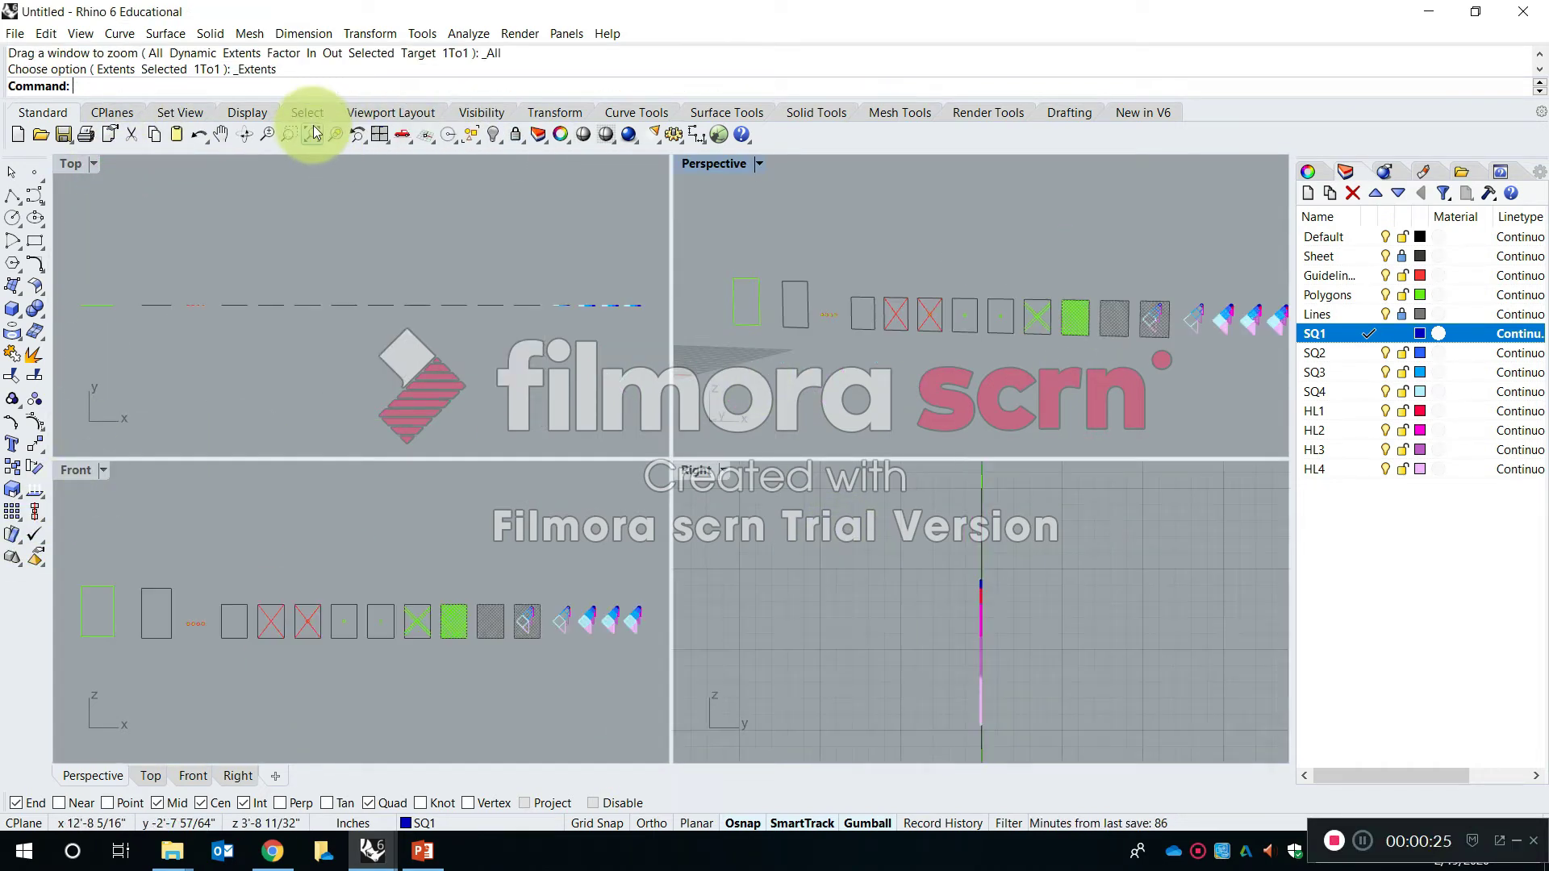
double_click(76, 470)
scroll(694, 476, "up", 10)
scroll(721, 405, "down", 3)
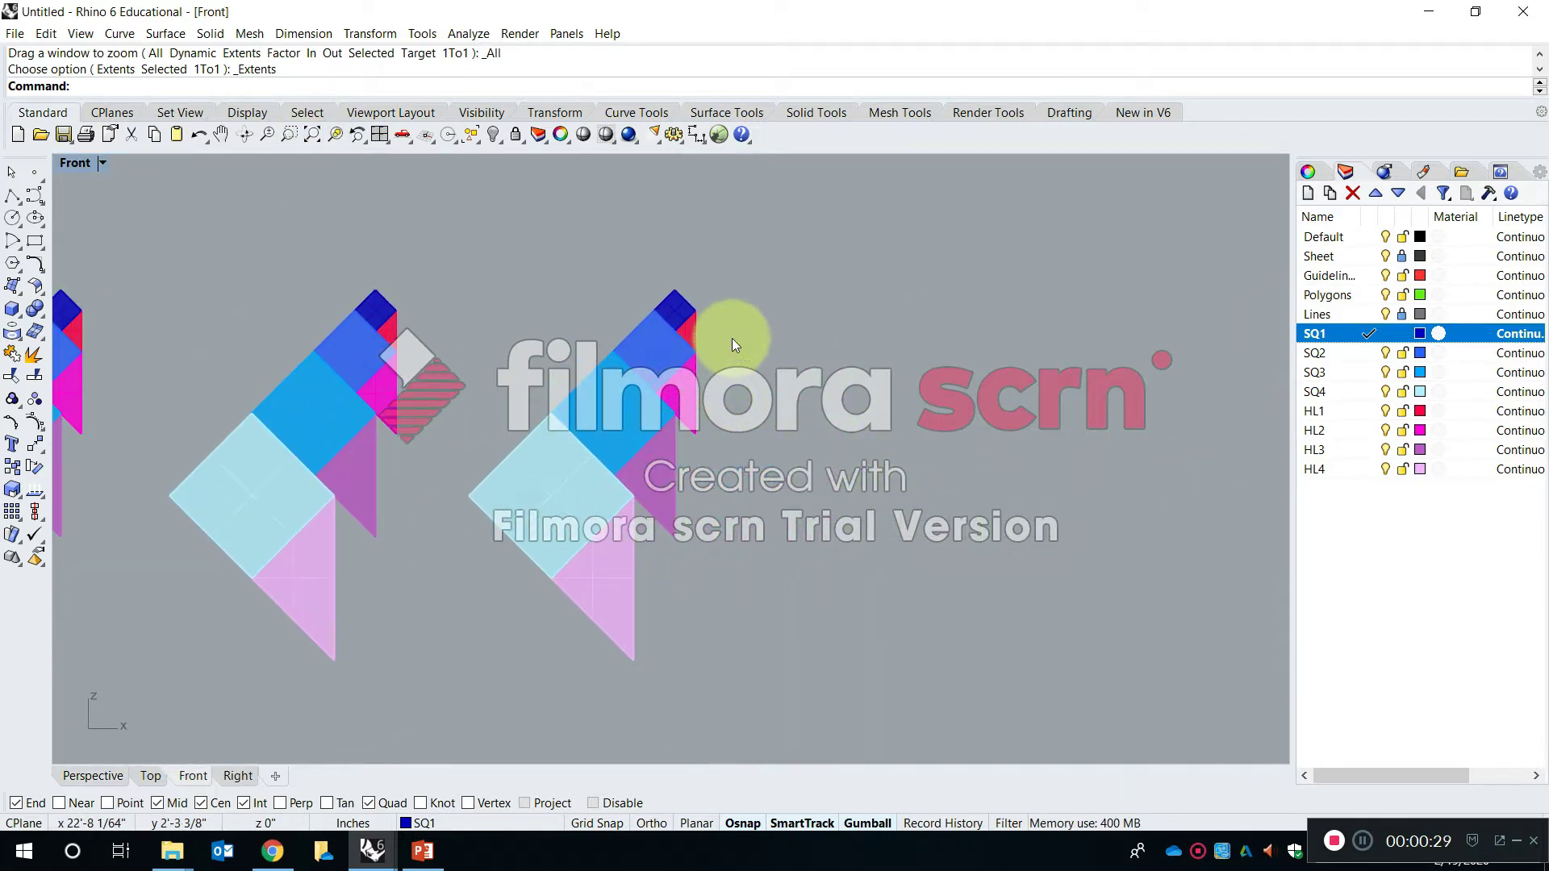
Copy the last complete coloured figure horizontally in the Front view, about 1'-1" to its right
type("copy")
key("space")
scroll(662, 375, "down", 2)
left_click_drag(777, 582, 583, 324)
scroll(629, 339, "up", 1)
scroll(603, 339, "down", 3)
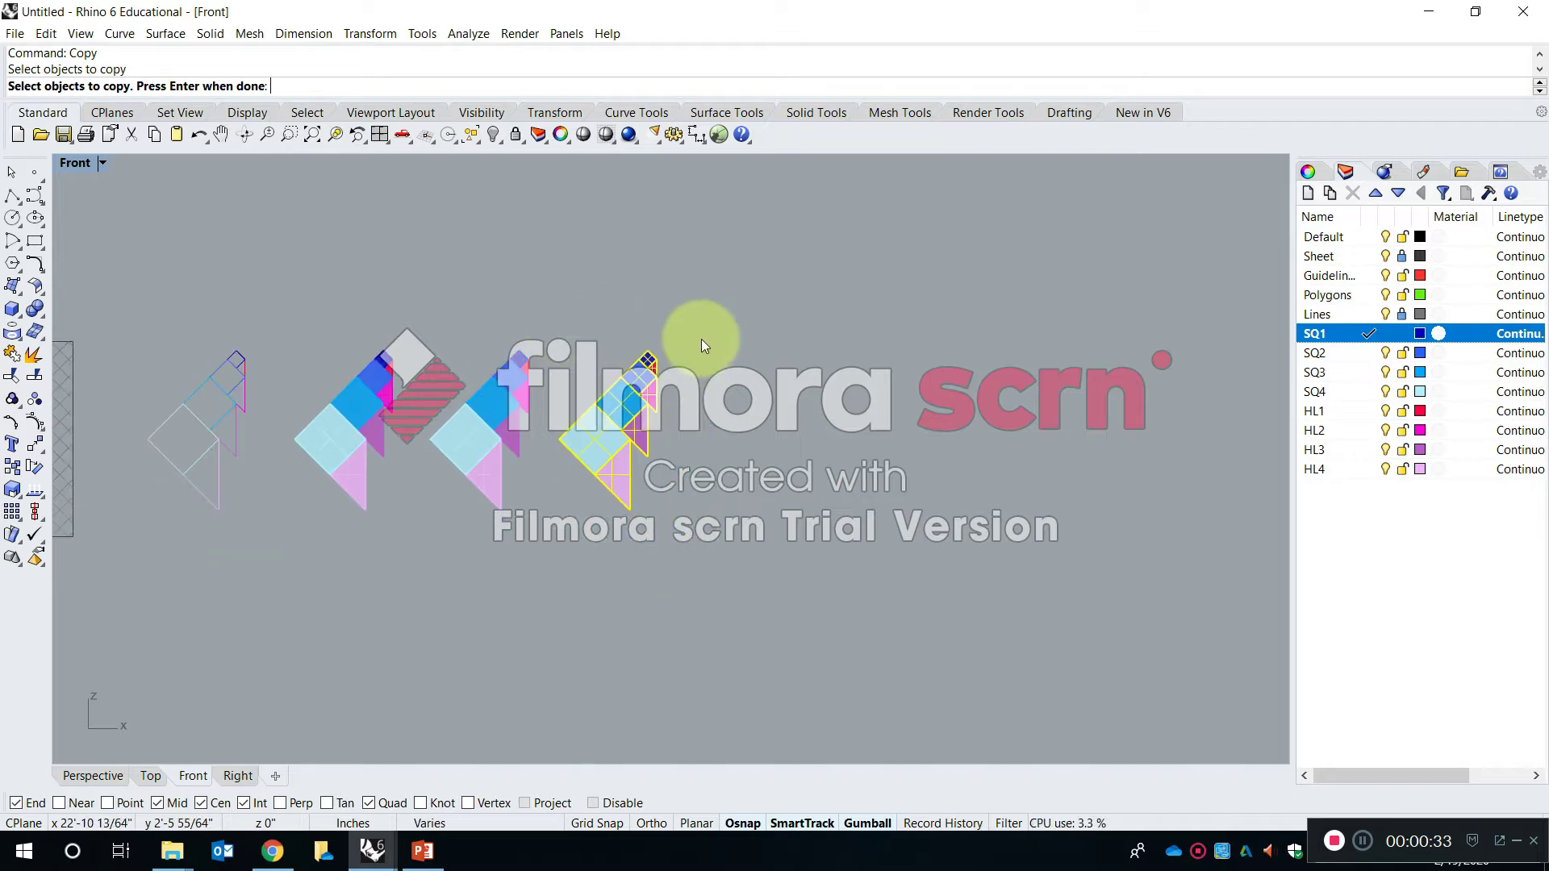
key("Return")
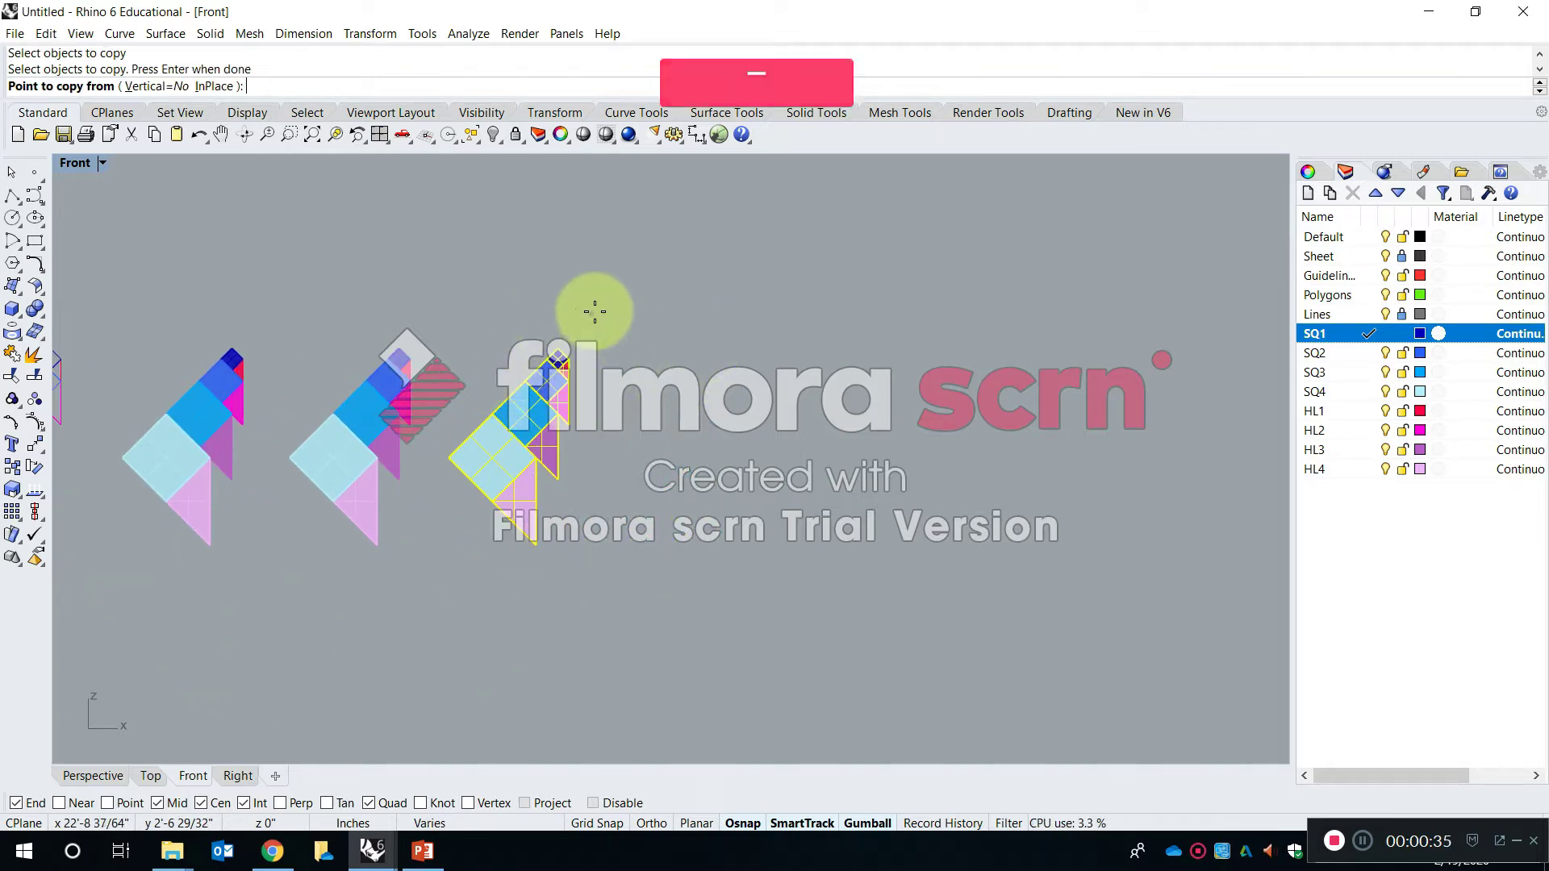
left_click(595, 311)
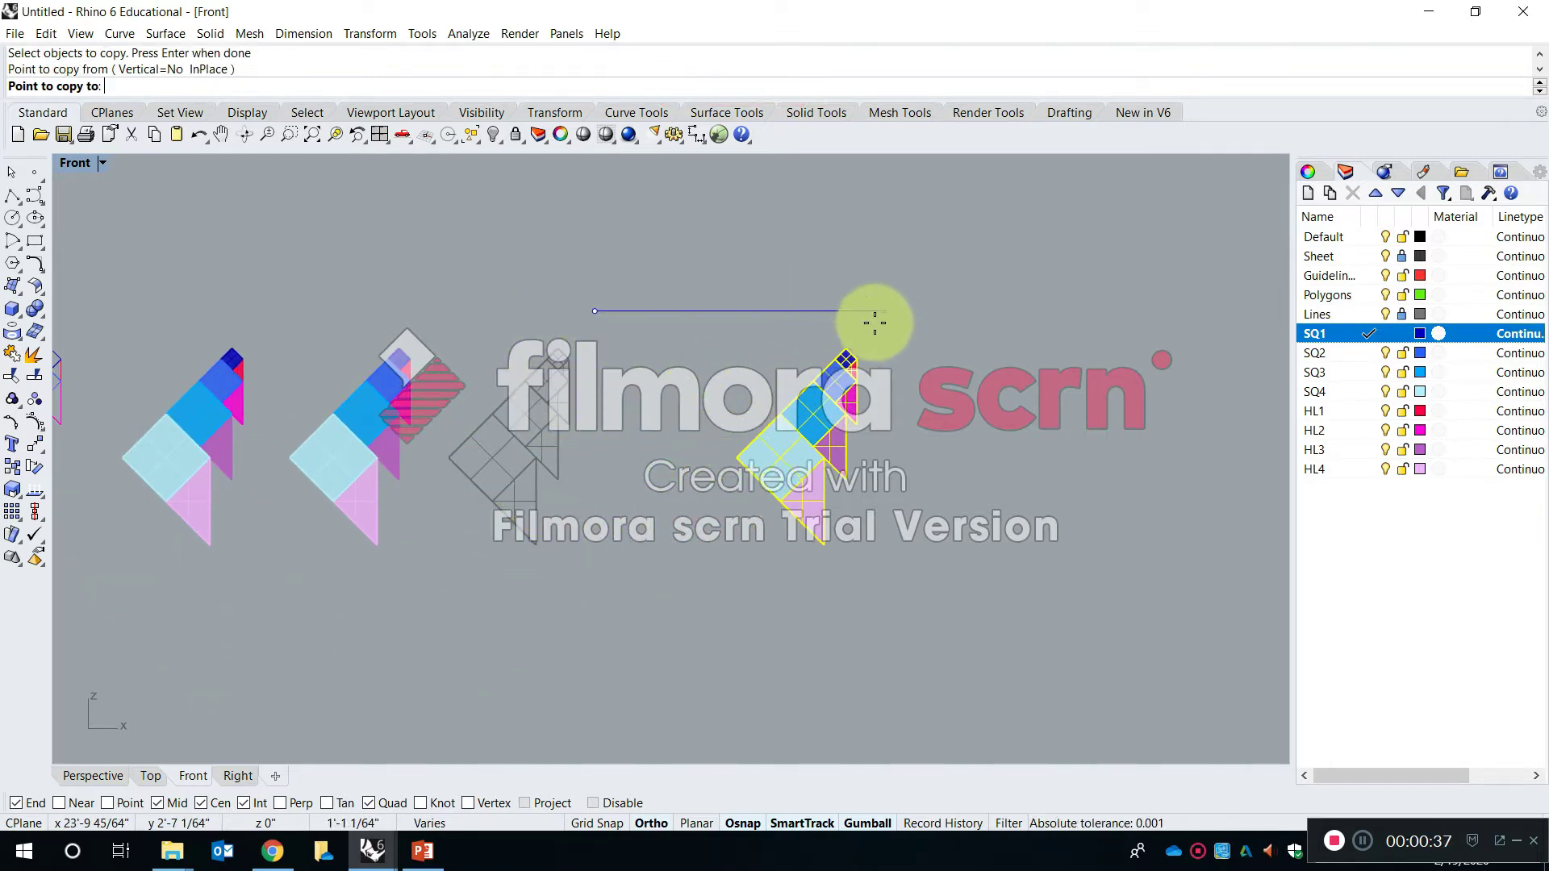
left_click(879, 323)
key("Escape")
Select the four pink and purple triangles of the new copy and move them right, well clear of its squares
scroll(883, 356, "up", 3)
scroll(886, 362, "up", 2)
right_click_drag(843, 459, 687, 393)
left_click(661, 309, "shift")
left_click(666, 407, "shift")
left_click(622, 477, "shift")
left_click(553, 622, "shift")
scroll(645, 490, "down", 2)
left_click_drag(651, 505, 1141, 519)
key("Escape")
Copy the smallest dark blue square five times in a horizontal row to its right, the last about 5 7/8" away
scroll(730, 387, "up", 2)
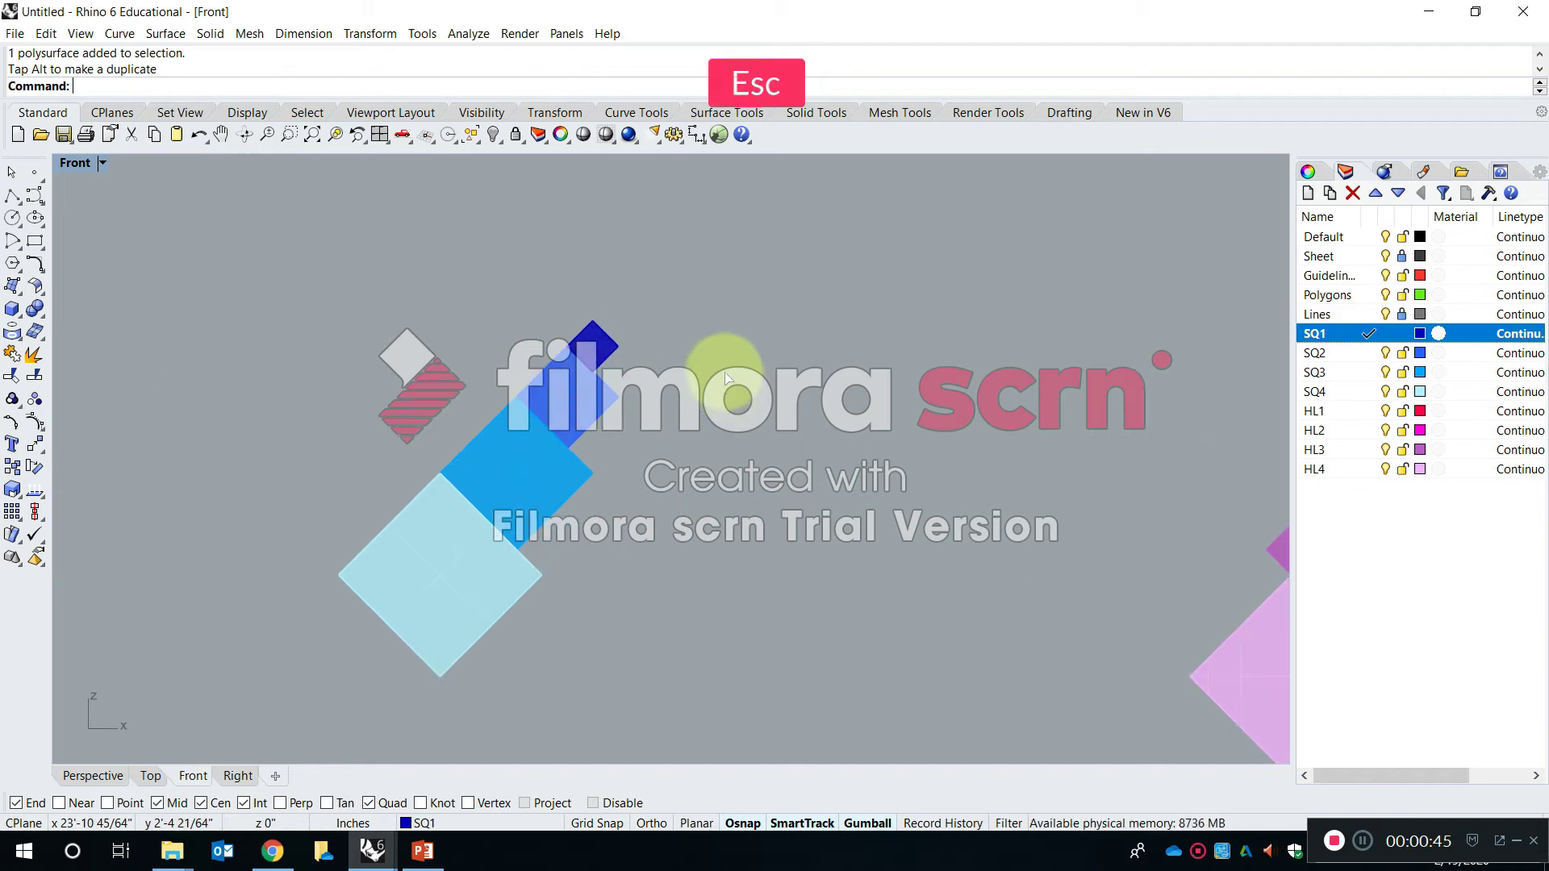
type("Copy")
key("Return")
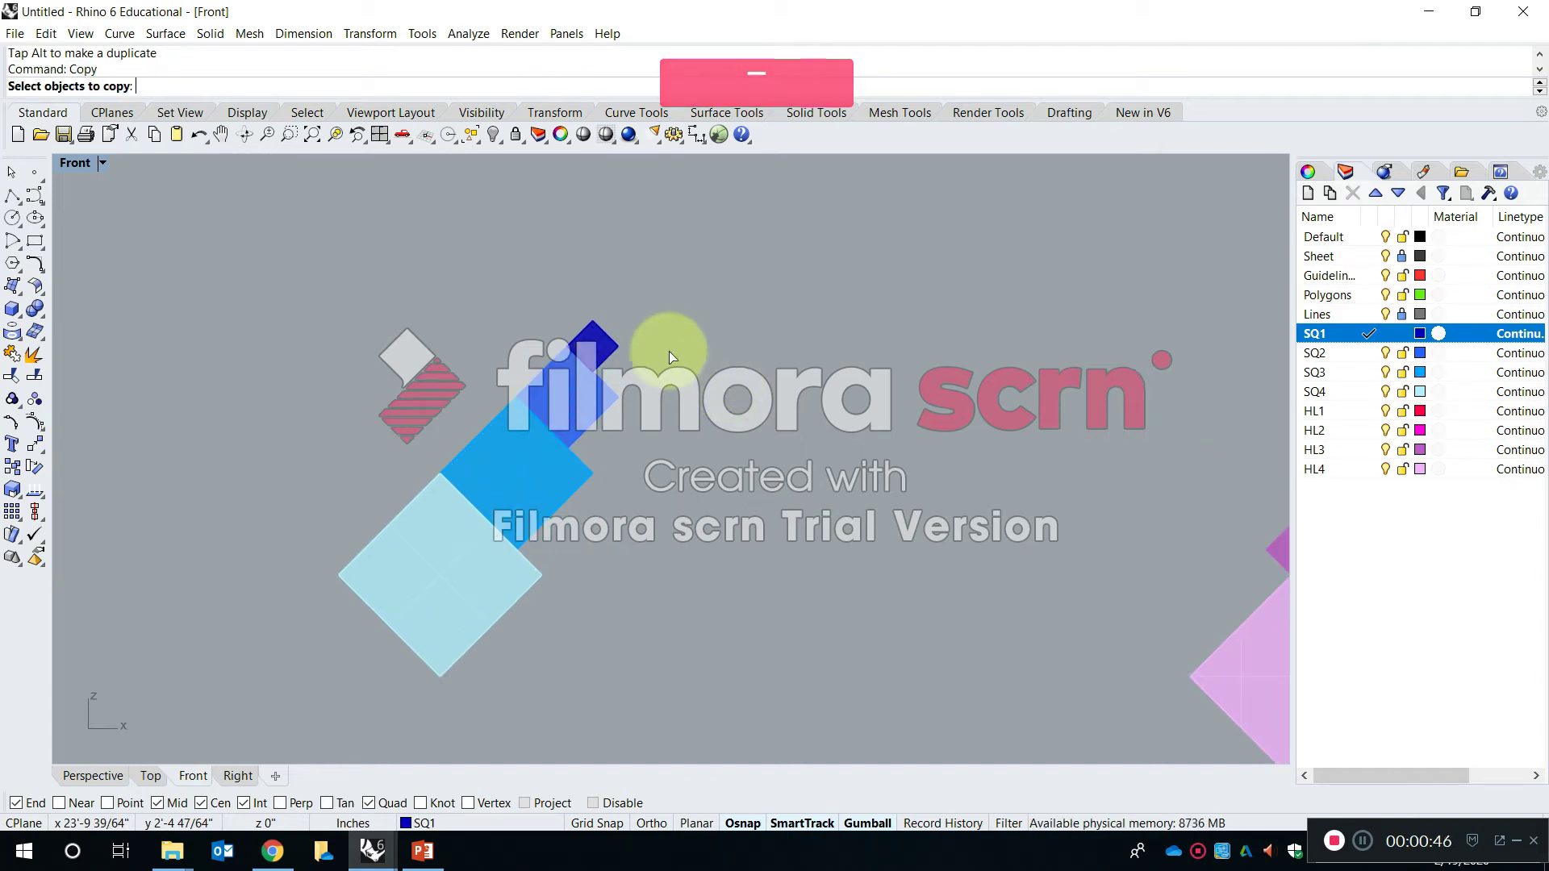
left_click(585, 346)
key("Return")
scroll(598, 301, "up", 2)
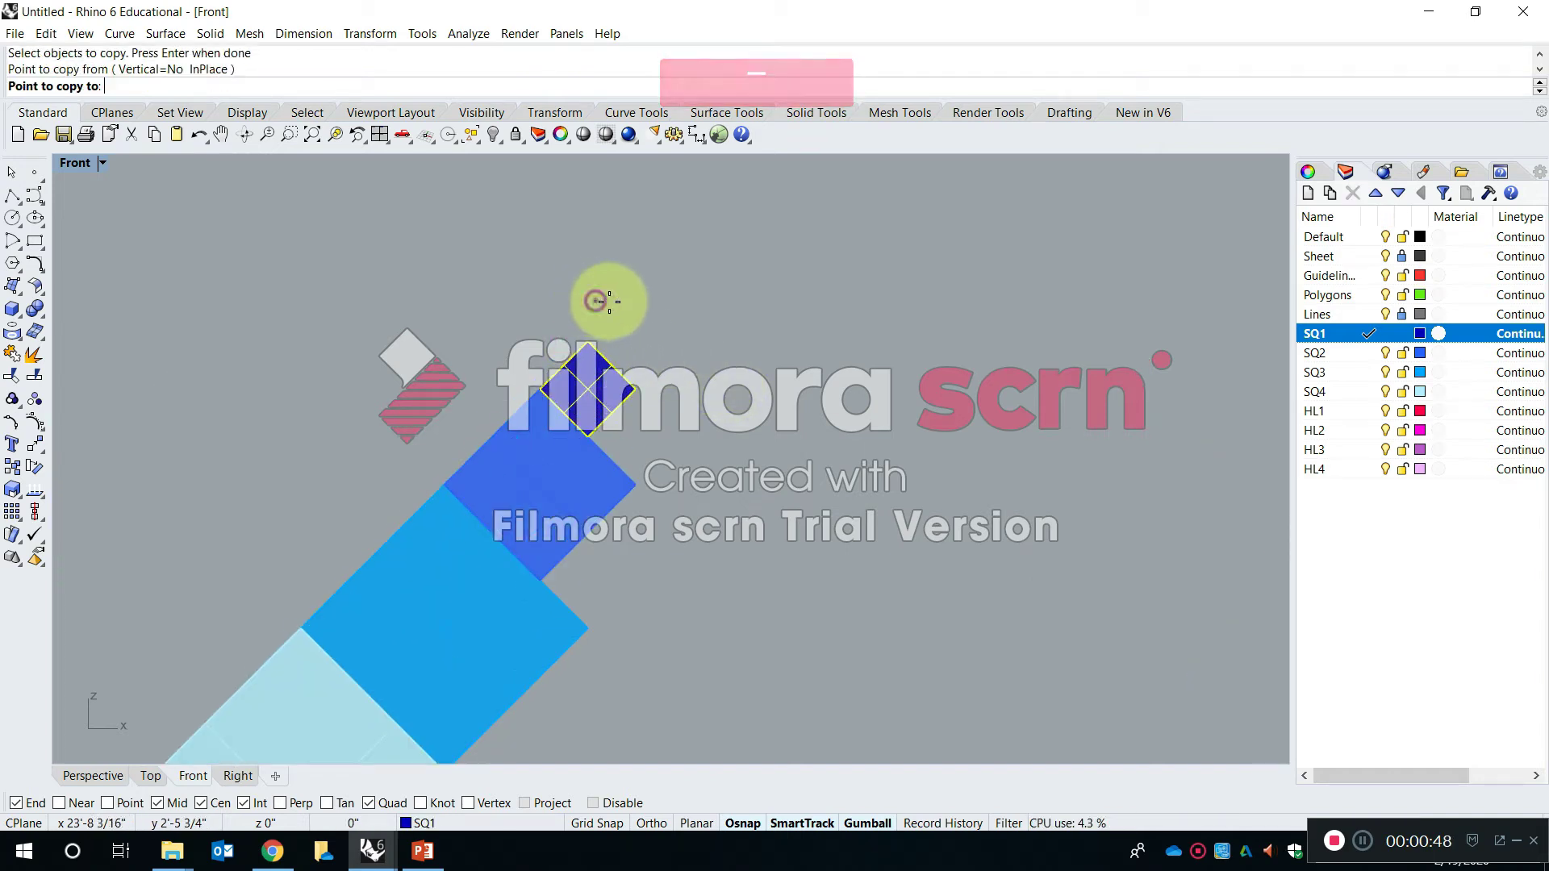
left_click(702, 305)
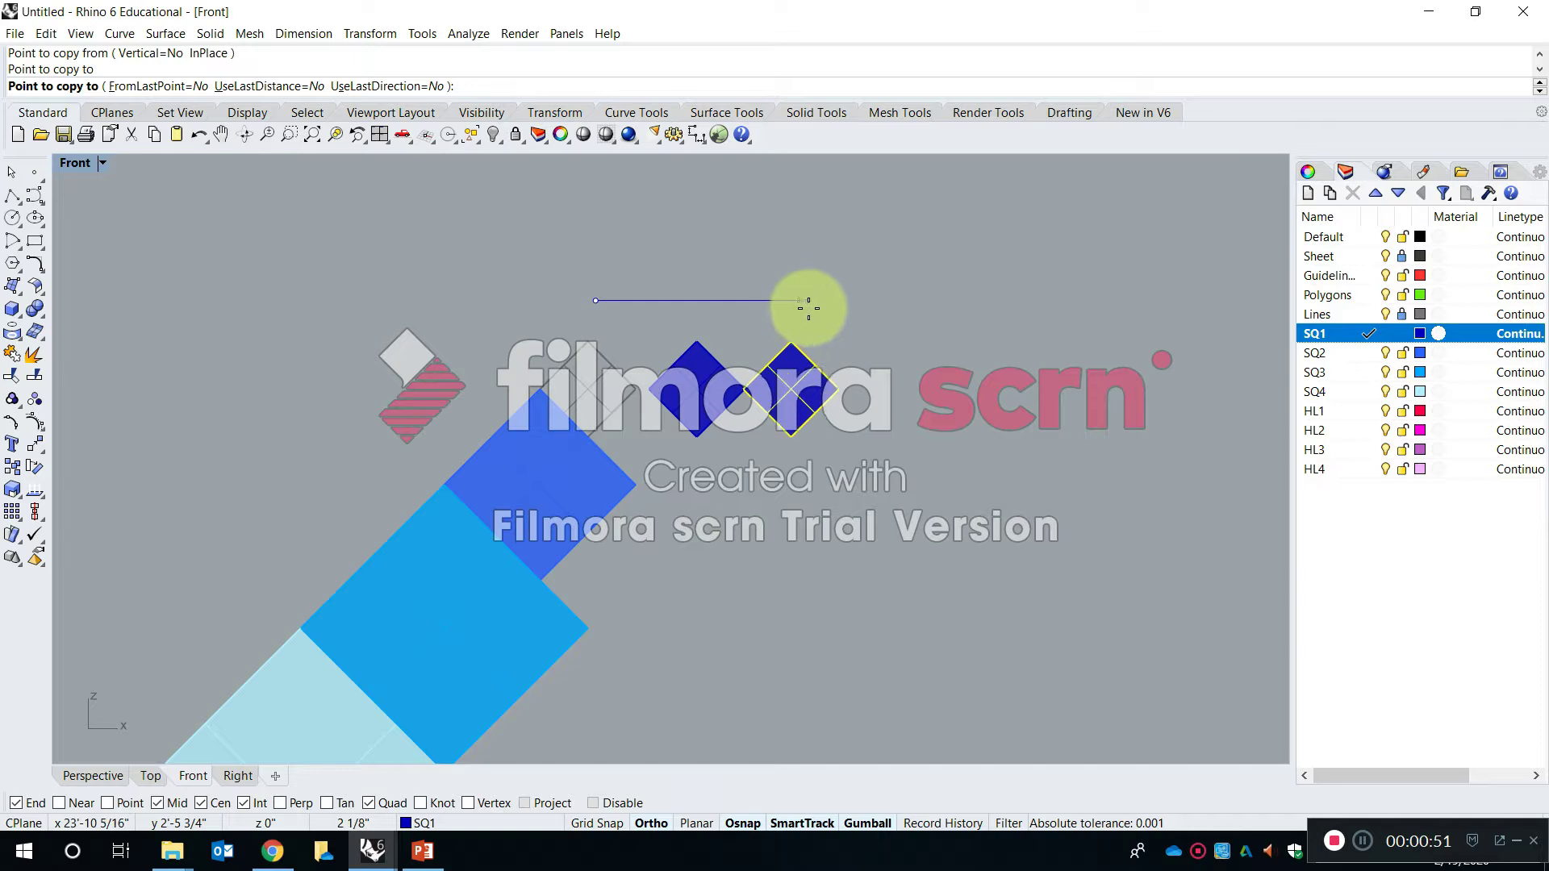
left_click(809, 305)
left_click(926, 304)
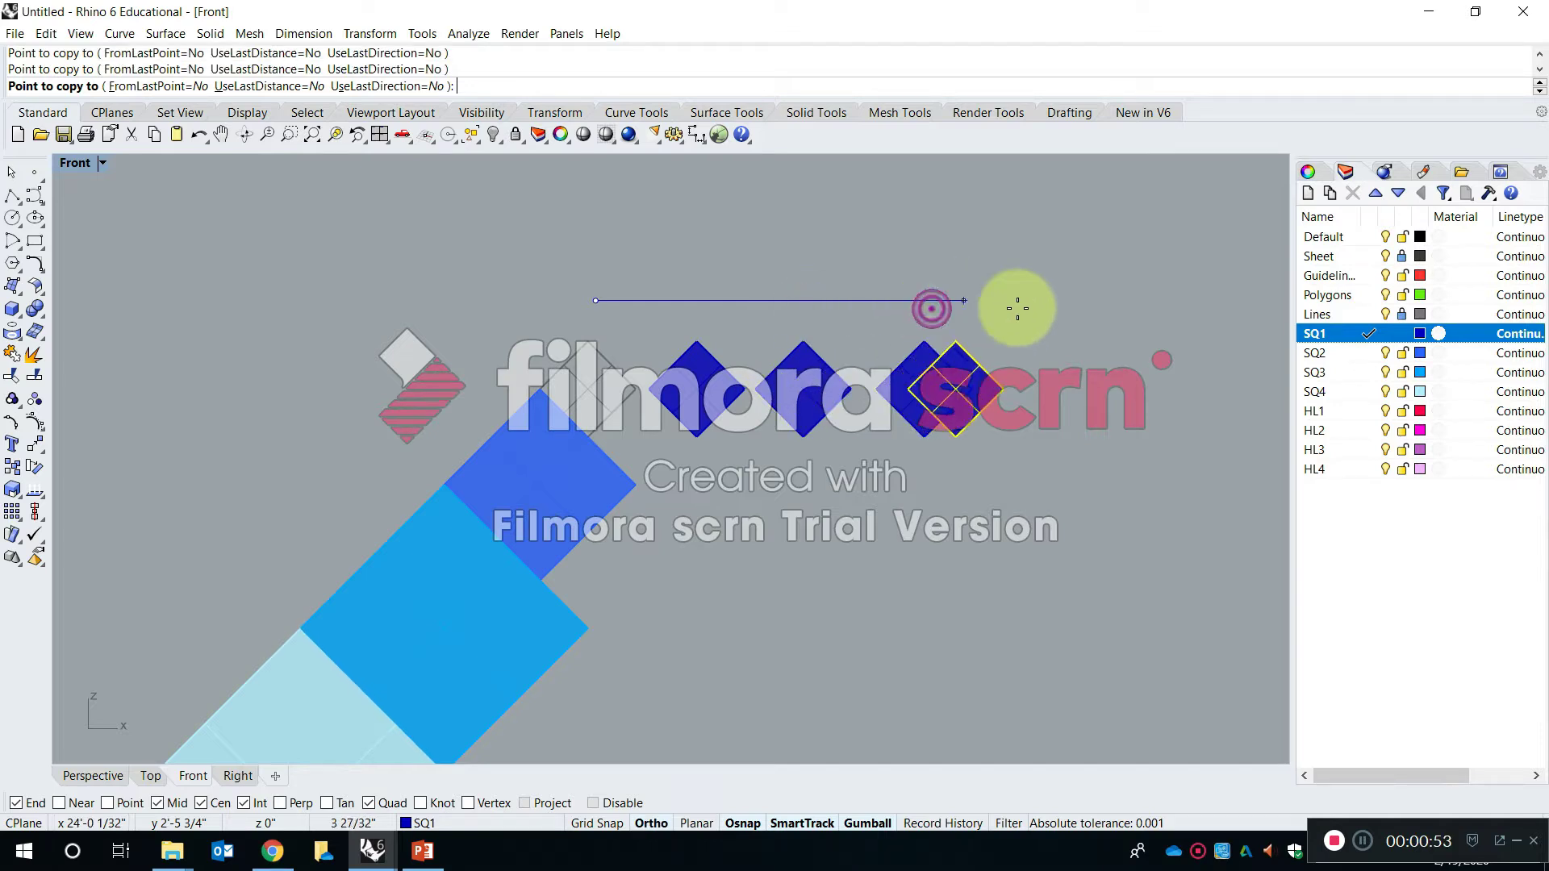
left_click(1043, 315)
left_click(1152, 335)
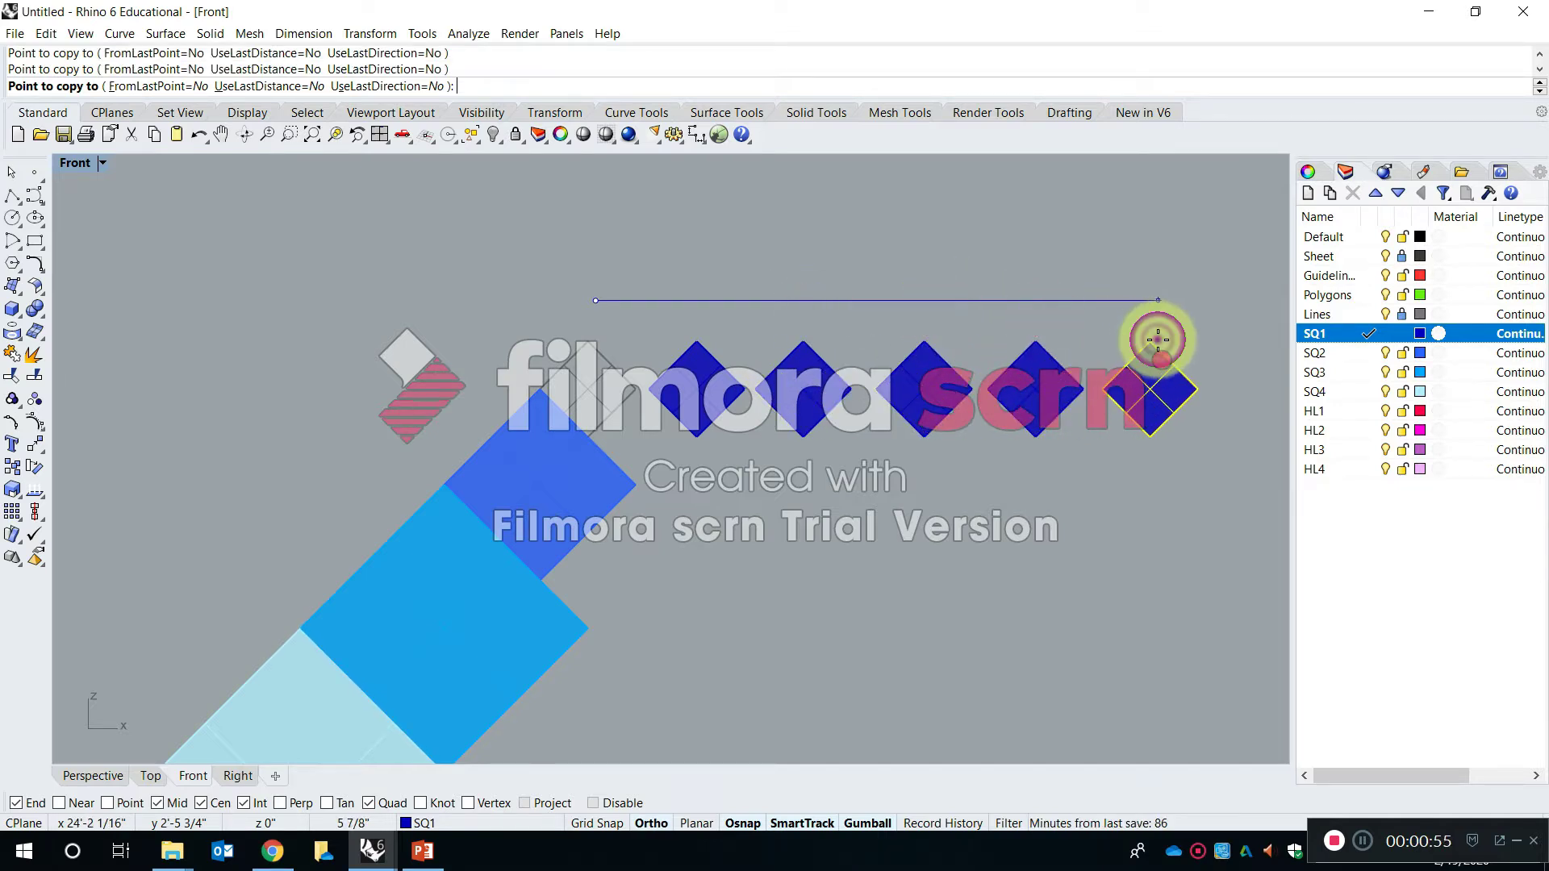
scroll(815, 328, "down", 3)
key("Return")
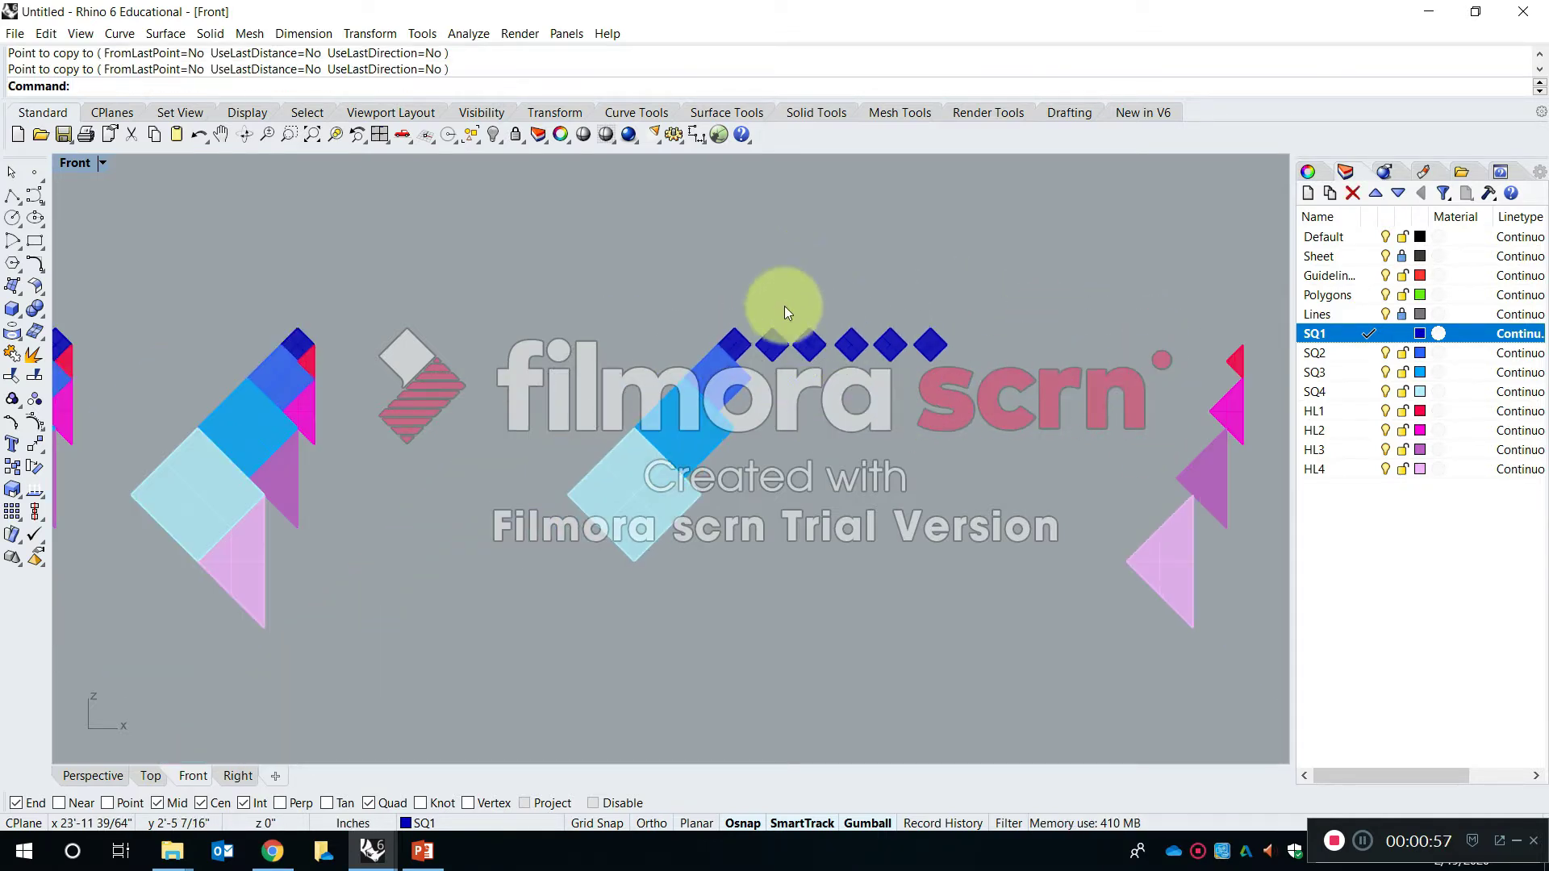
right_click_drag(784, 350, 646, 328)
scroll(677, 325, "up", 6)
scroll(721, 307, "down", 6)
right_click_drag(805, 354, 562, 377)
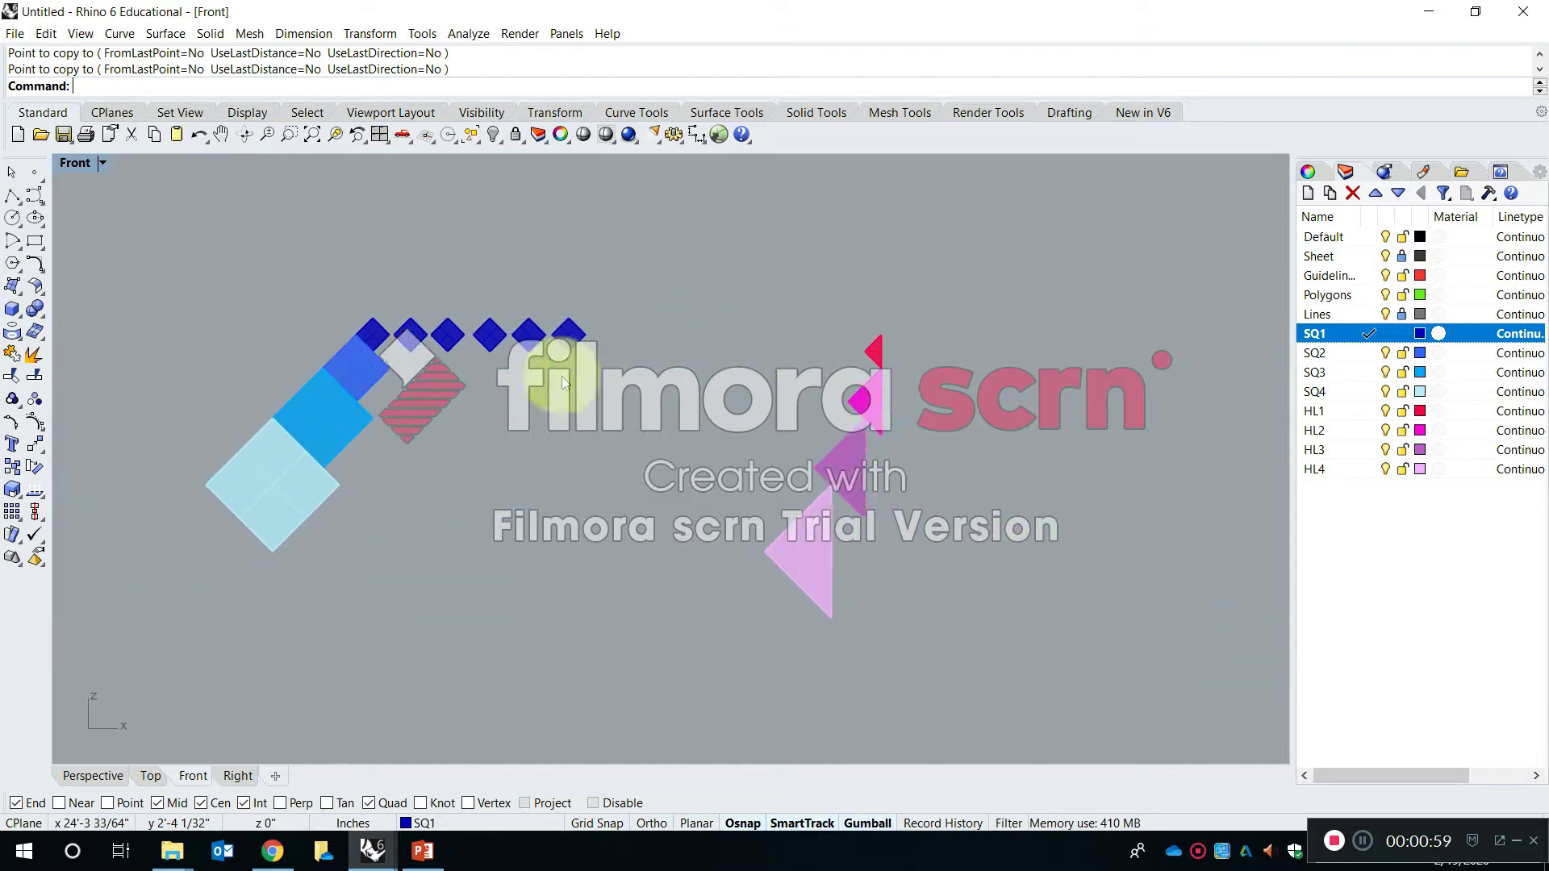
scroll(776, 340, "up", 4)
scroll(823, 379, "down", 4)
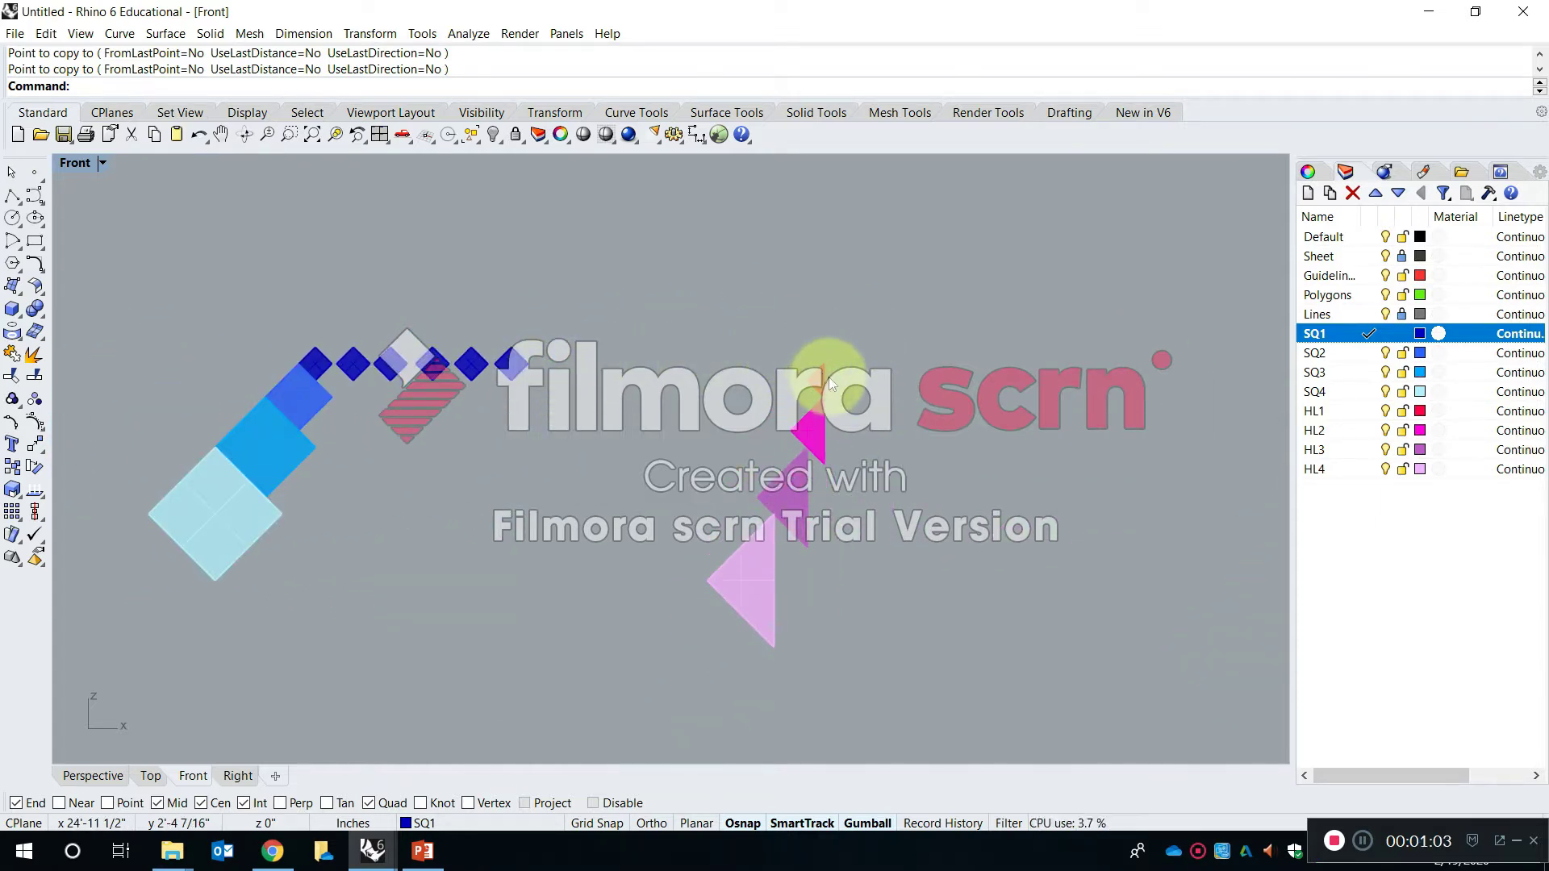
key("Escape")
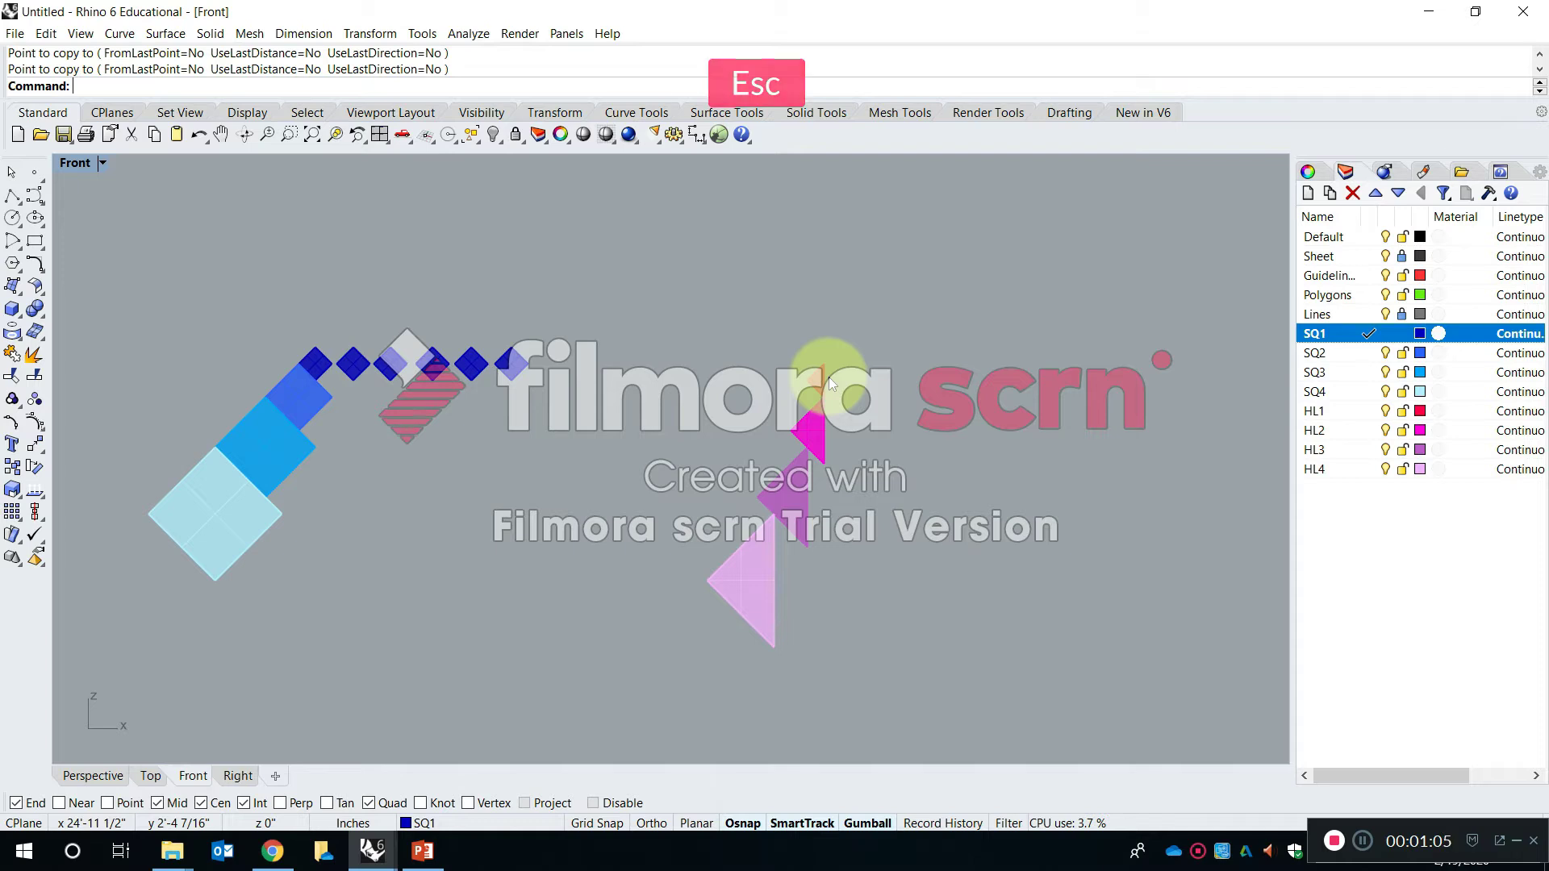
Array the smallest red triangle into a row of 6 in X and 1 in Y and Z, spaced about 1.1 inches apart
key("Caps_Lock")
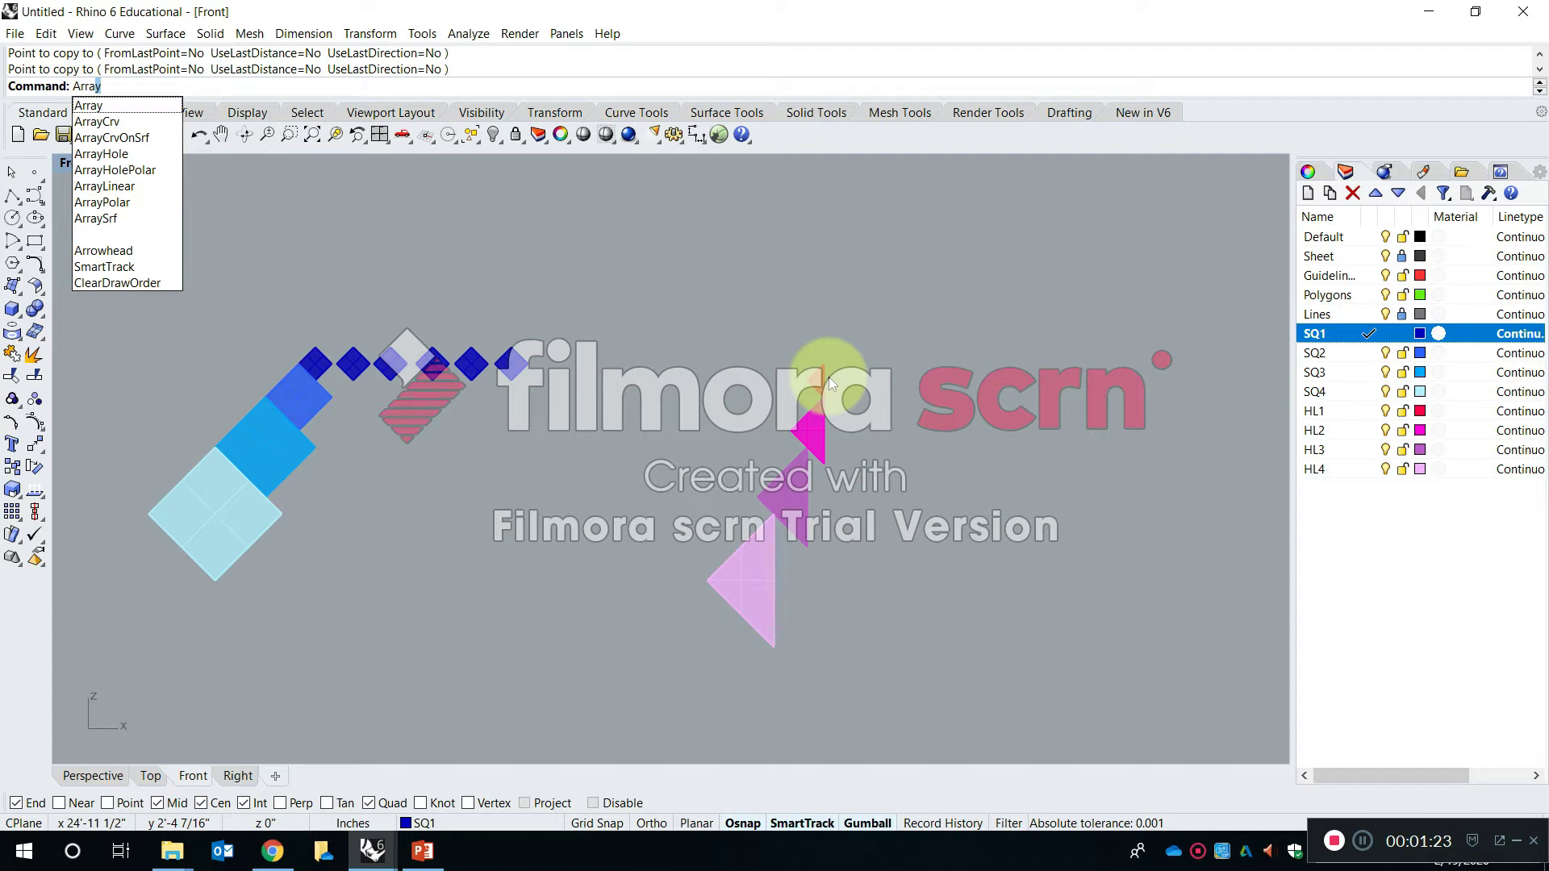
key("Return")
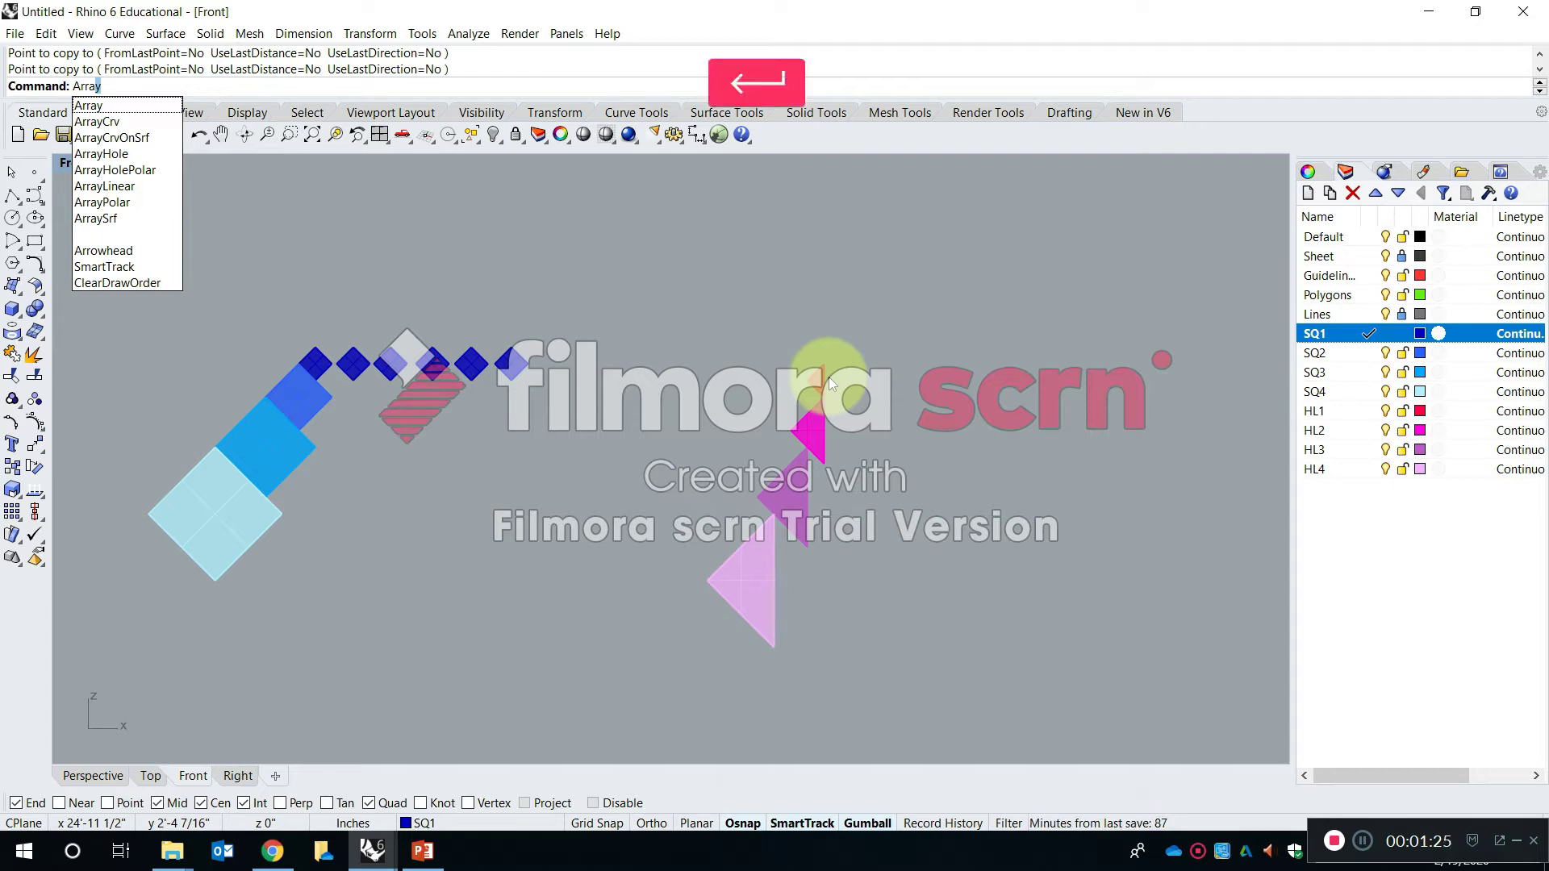
scroll(771, 381, "up", 8)
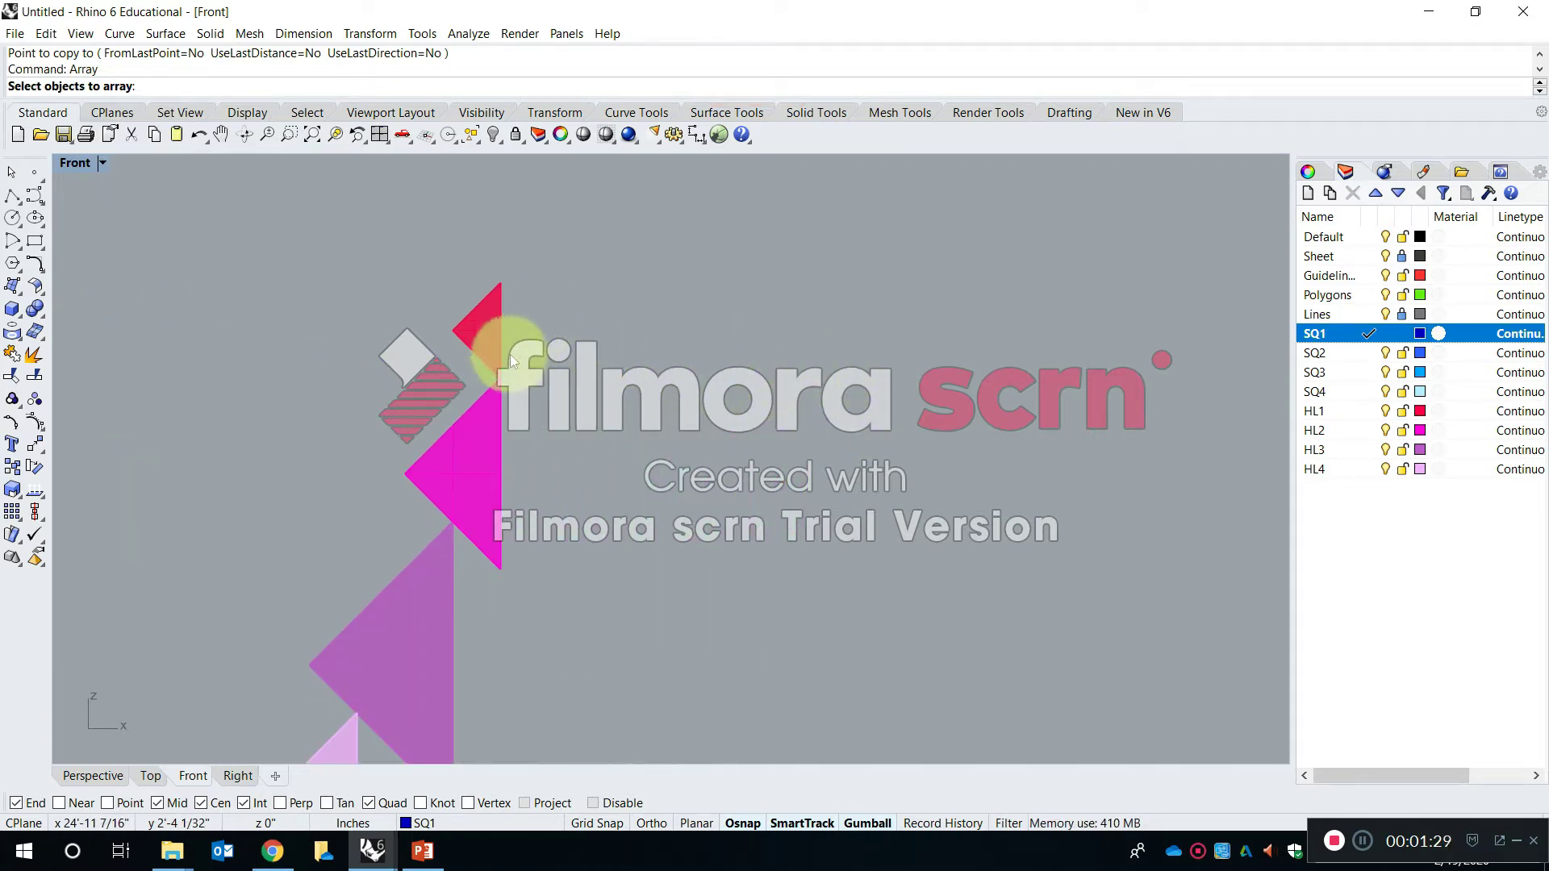
left_click(489, 330)
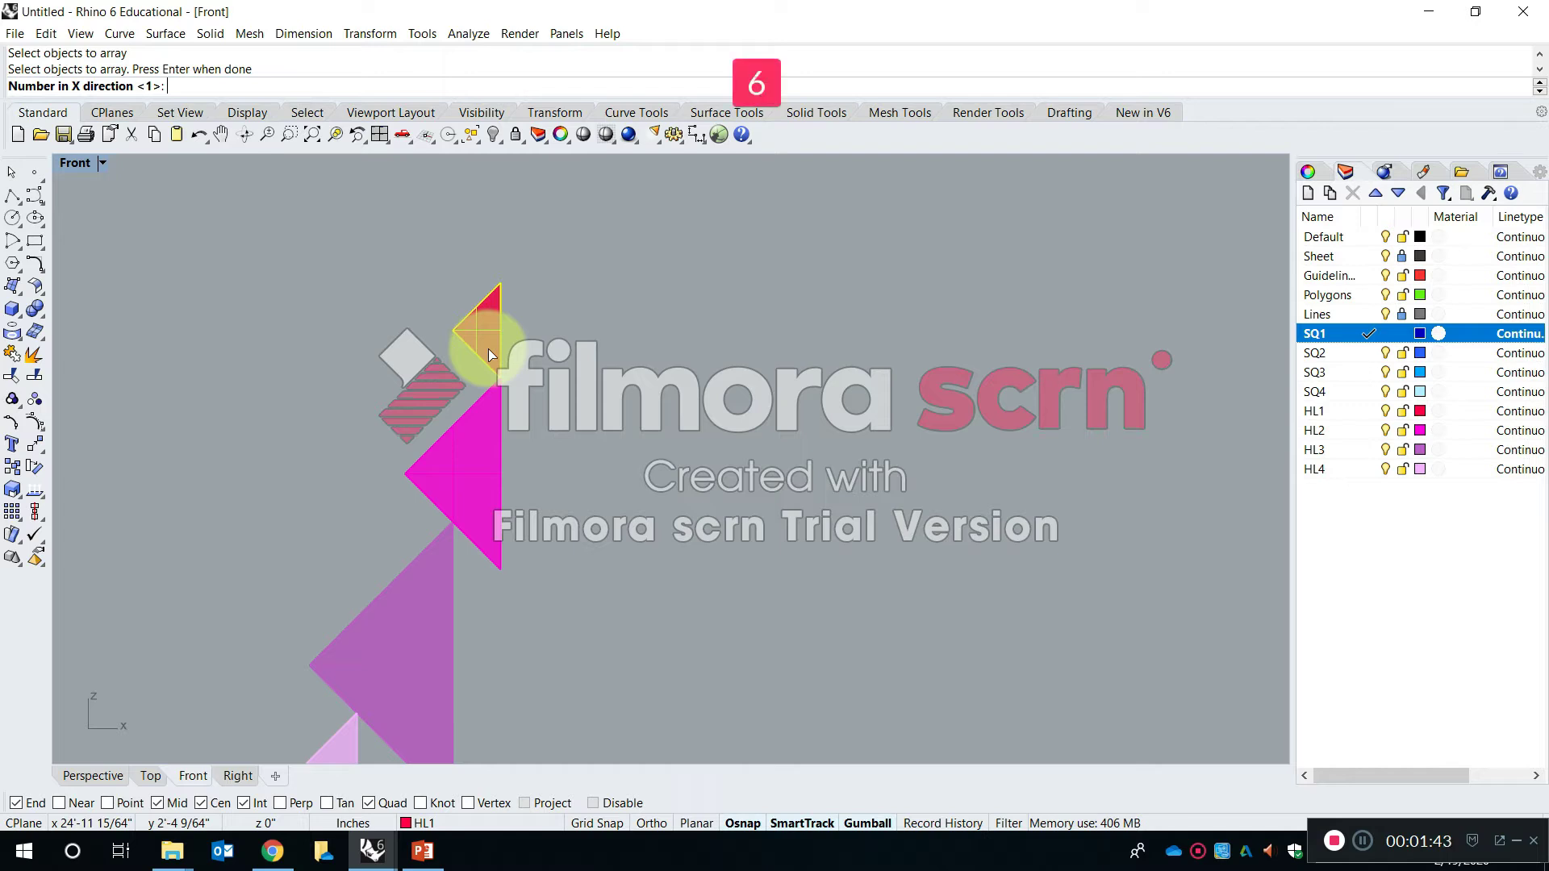
key("Return")
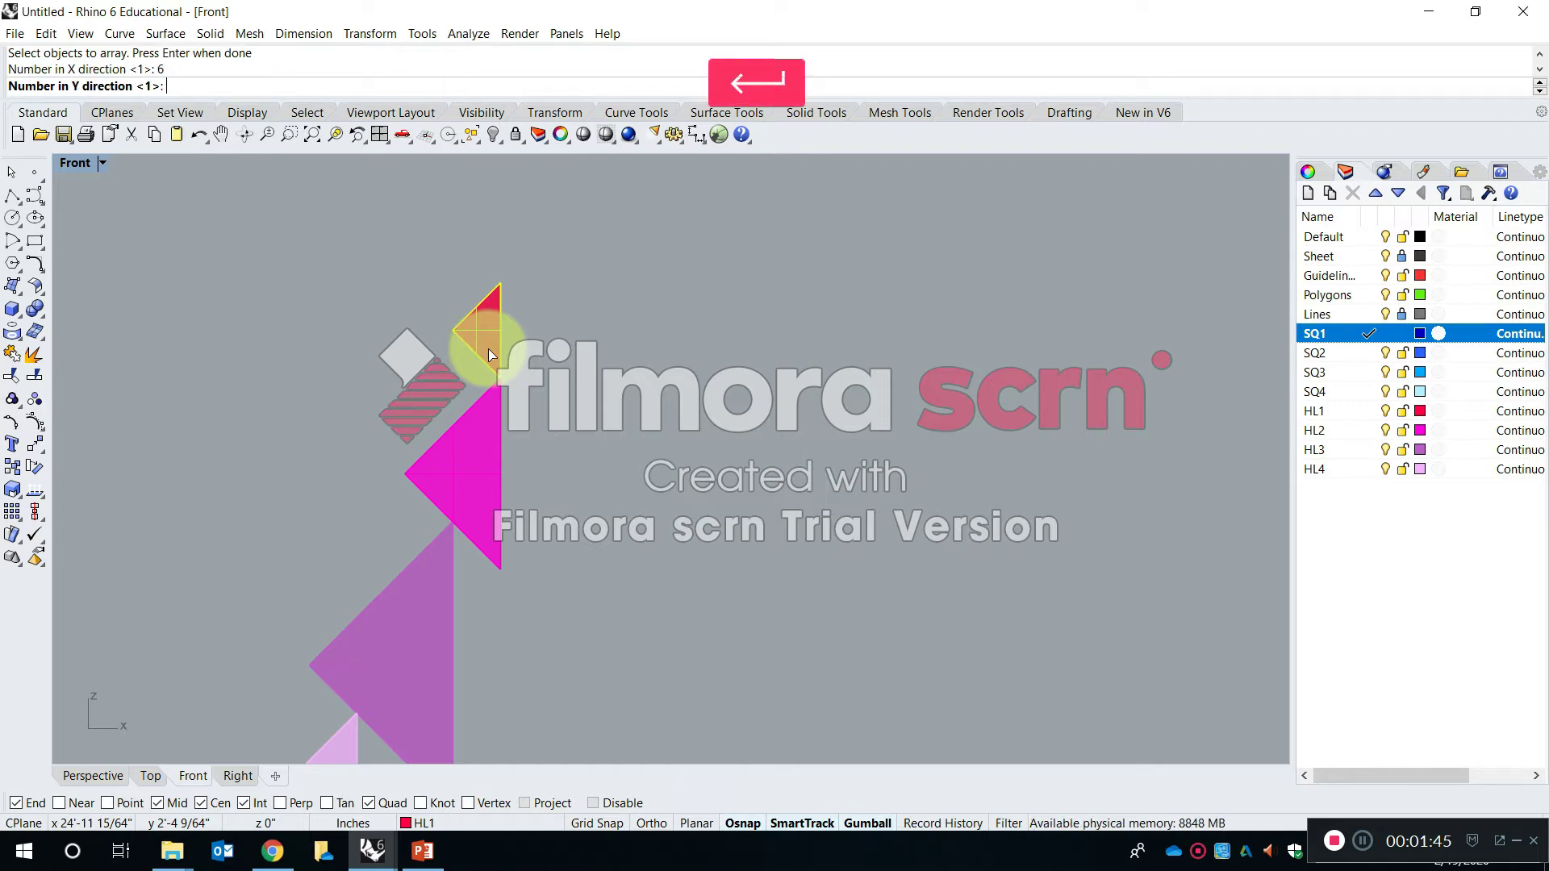
key("Return")
key("Return")
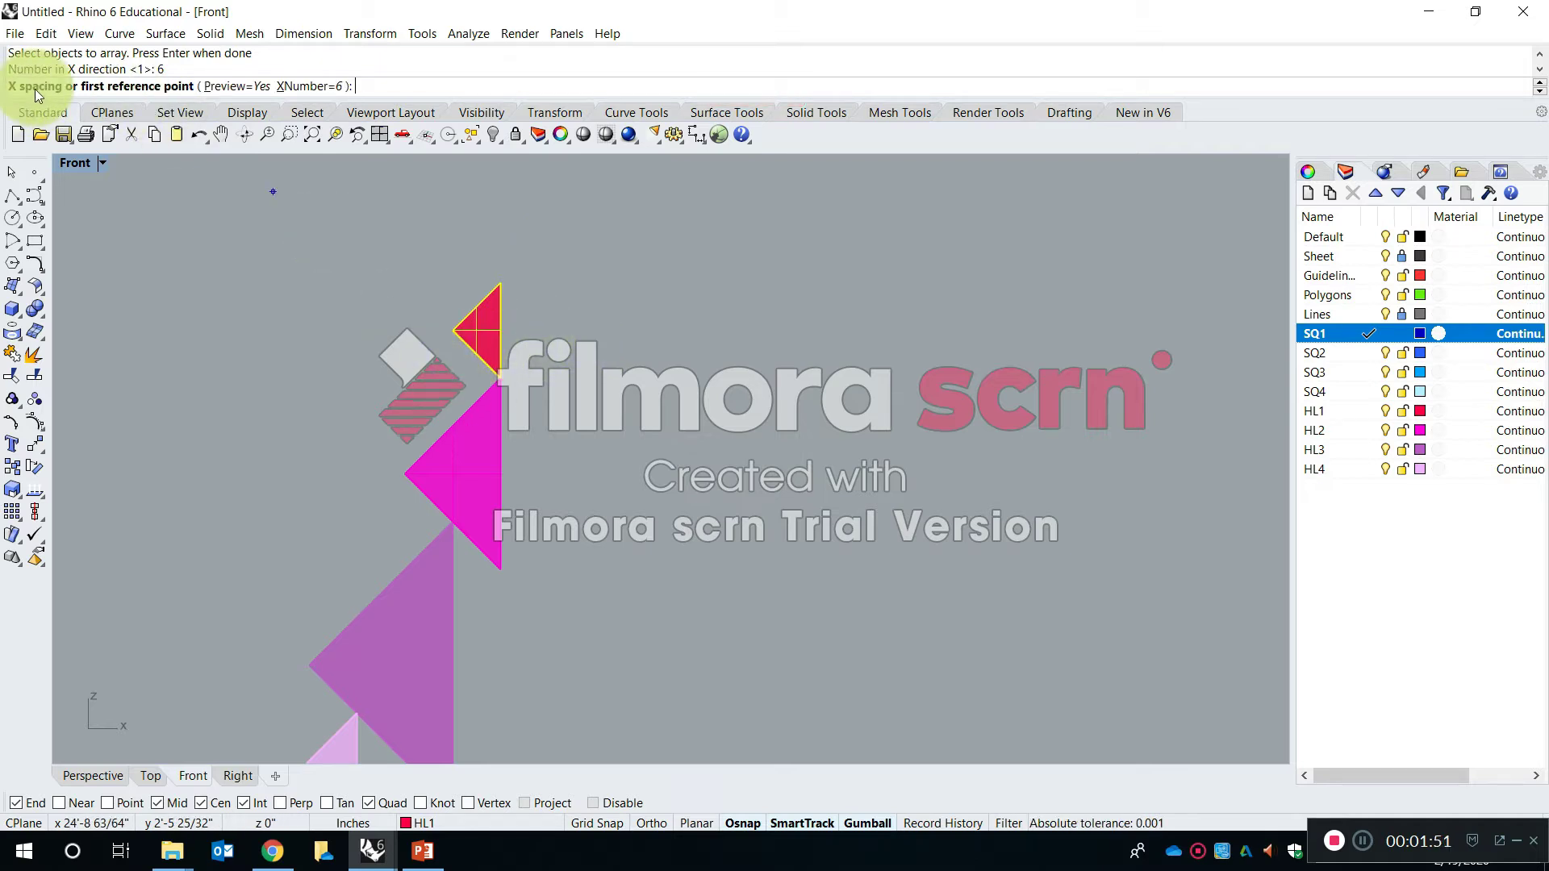
left_click(451, 331)
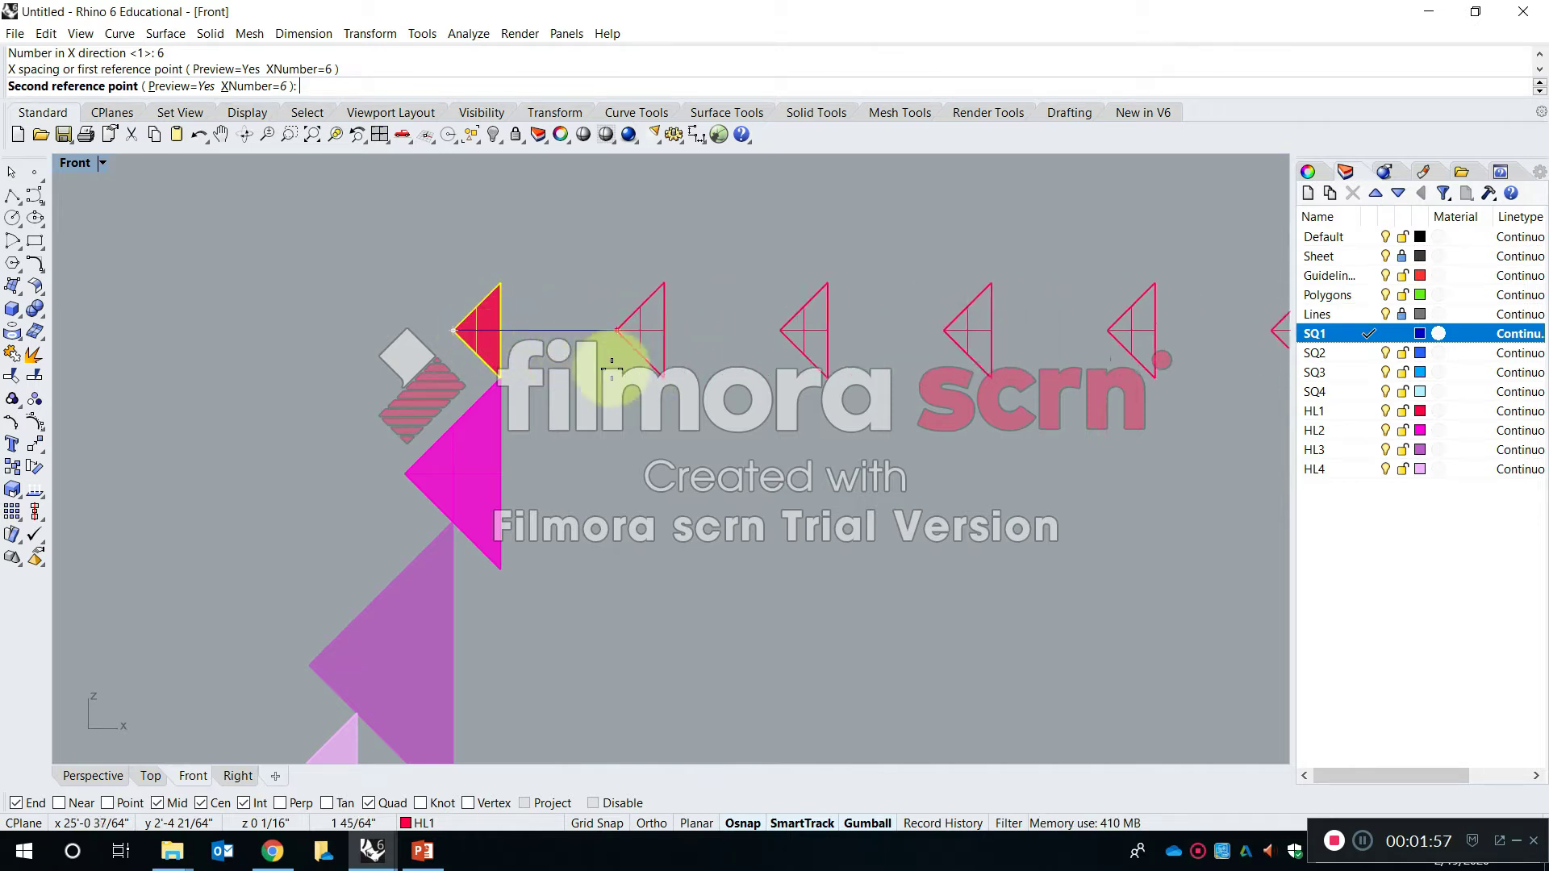
left_click(559, 349)
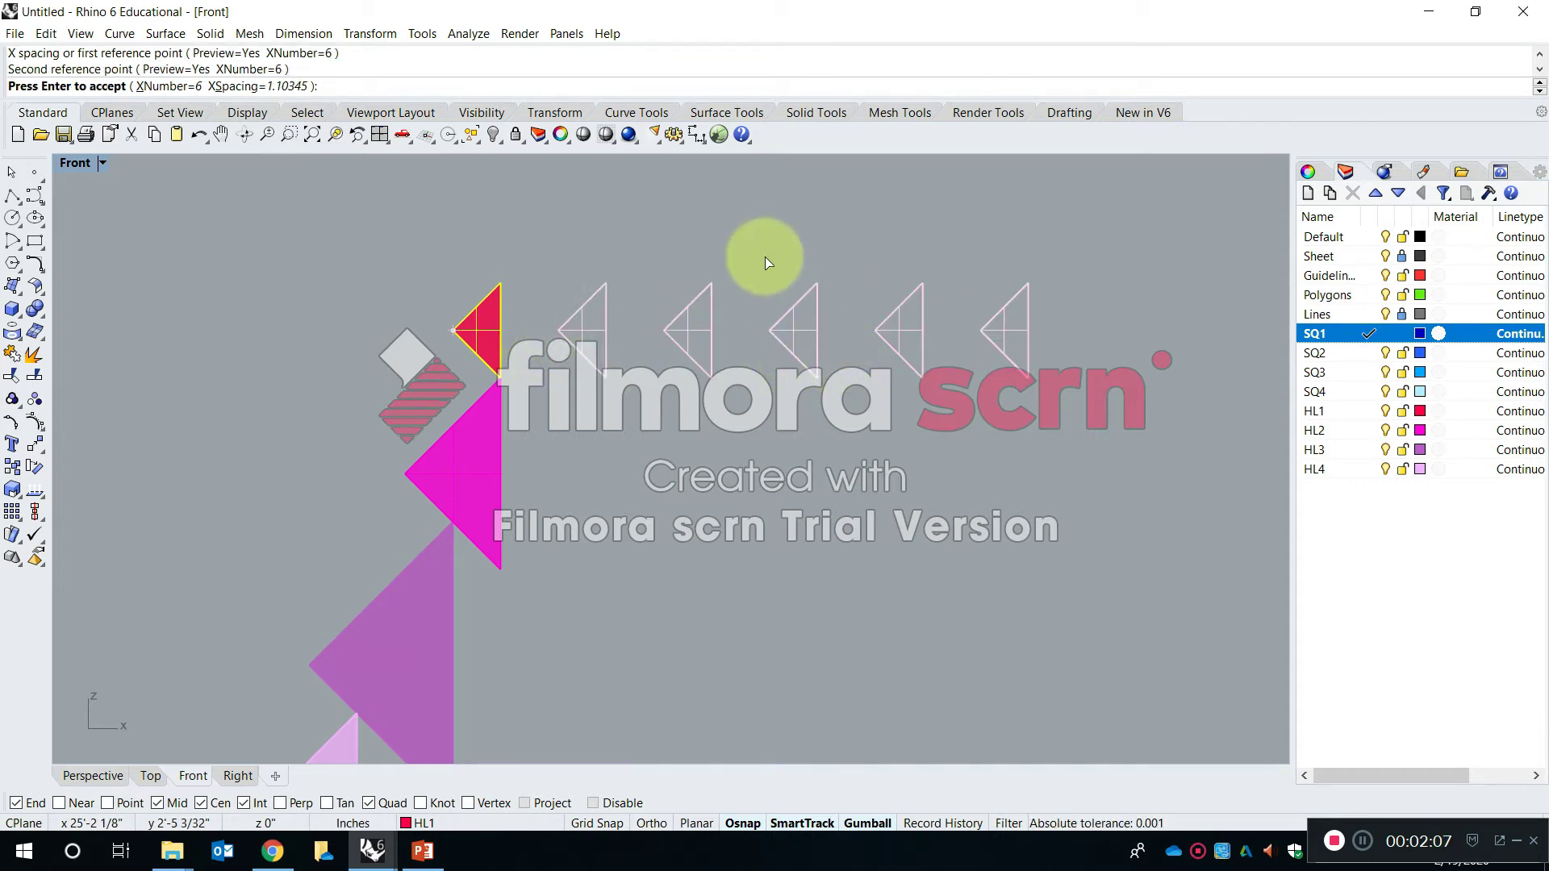
key("Return")
scroll(707, 350, "down", 5)
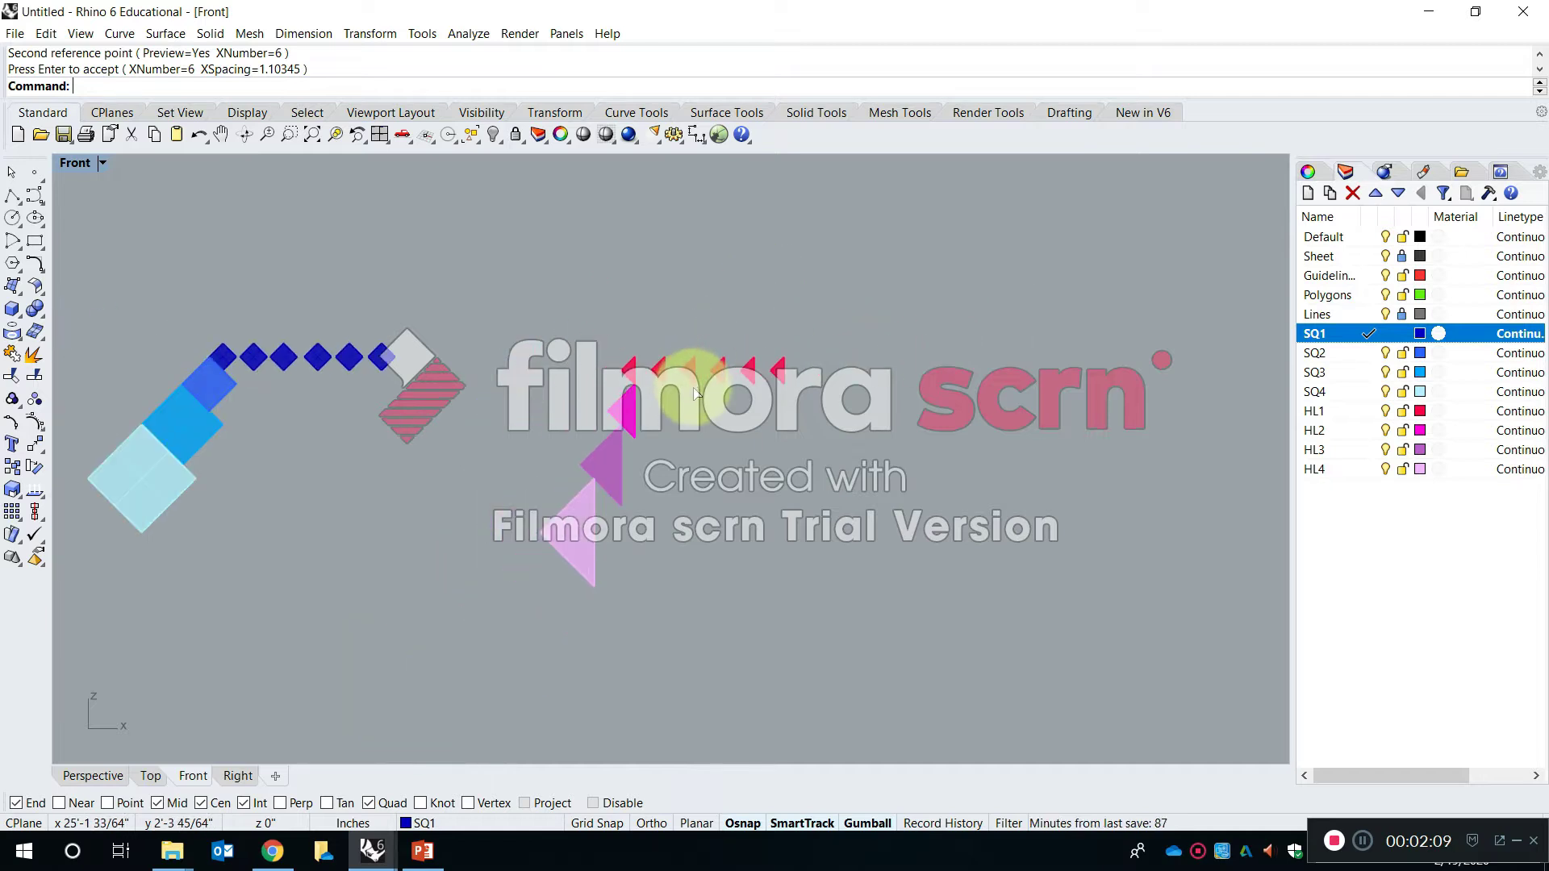
Zoom to the largest light pink triangle and show it at an angle in the maximized Perspective view
left_click(579, 515)
right_click(322, 138)
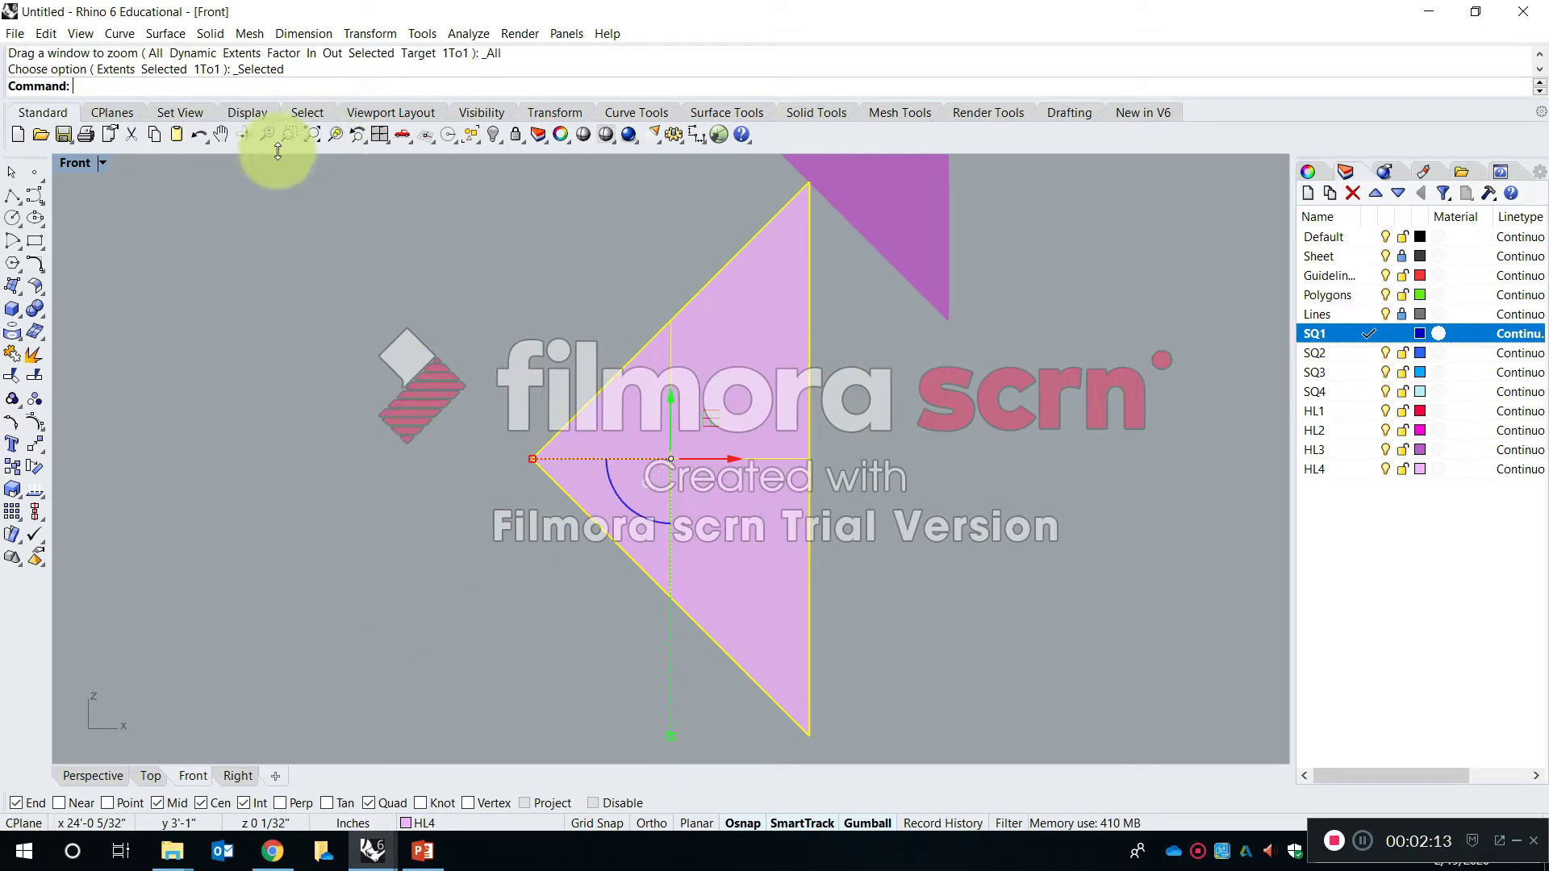
double_click(79, 169)
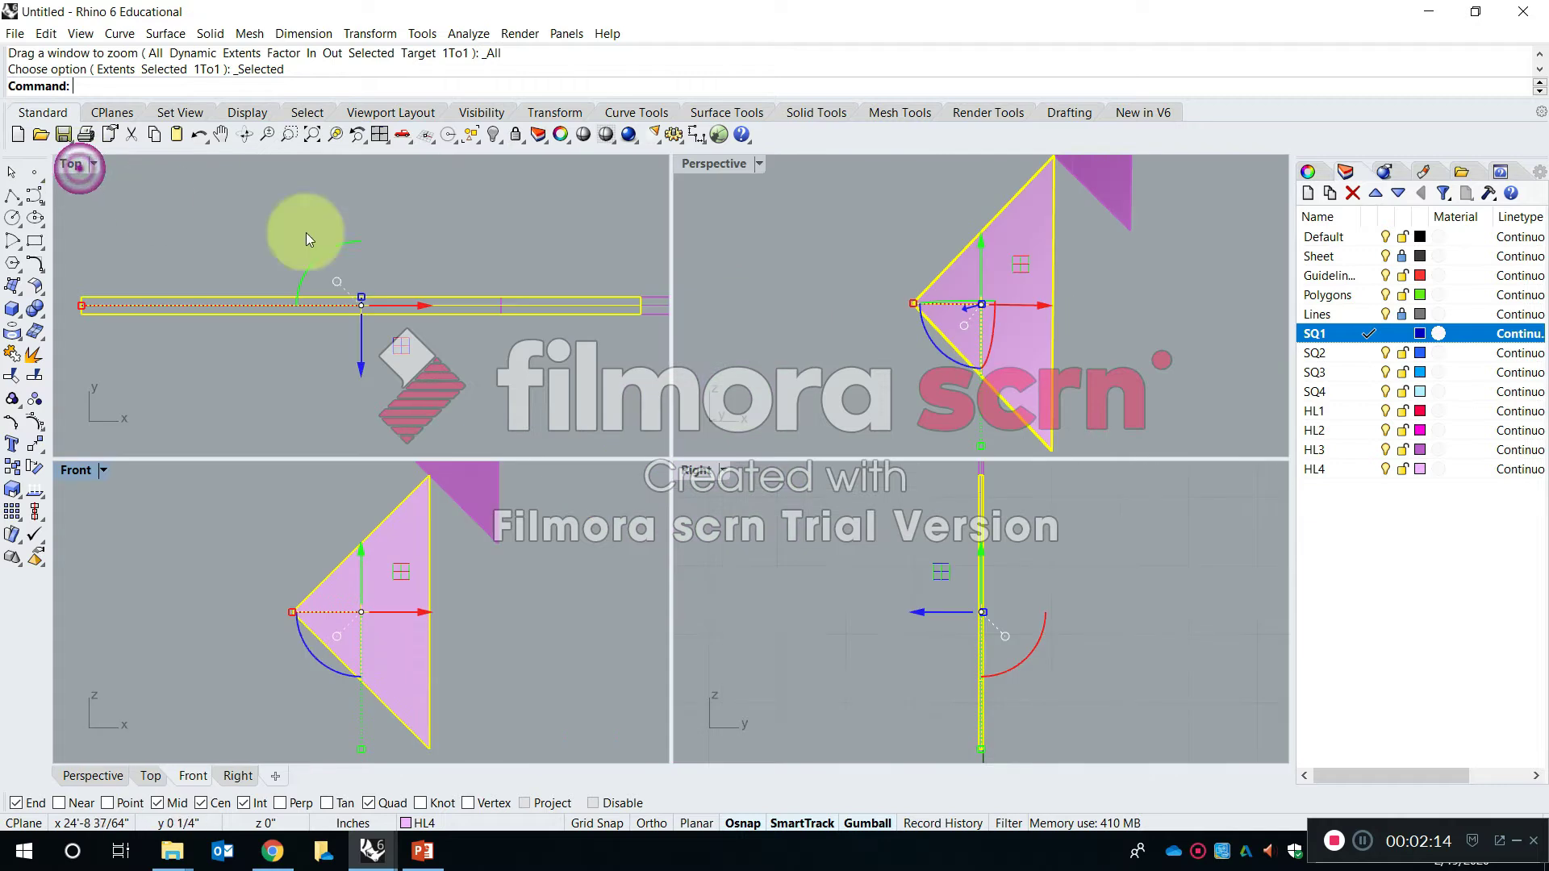
double_click(695, 162)
scroll(845, 407, "down", 4)
right_click_drag(843, 402, 800, 629)
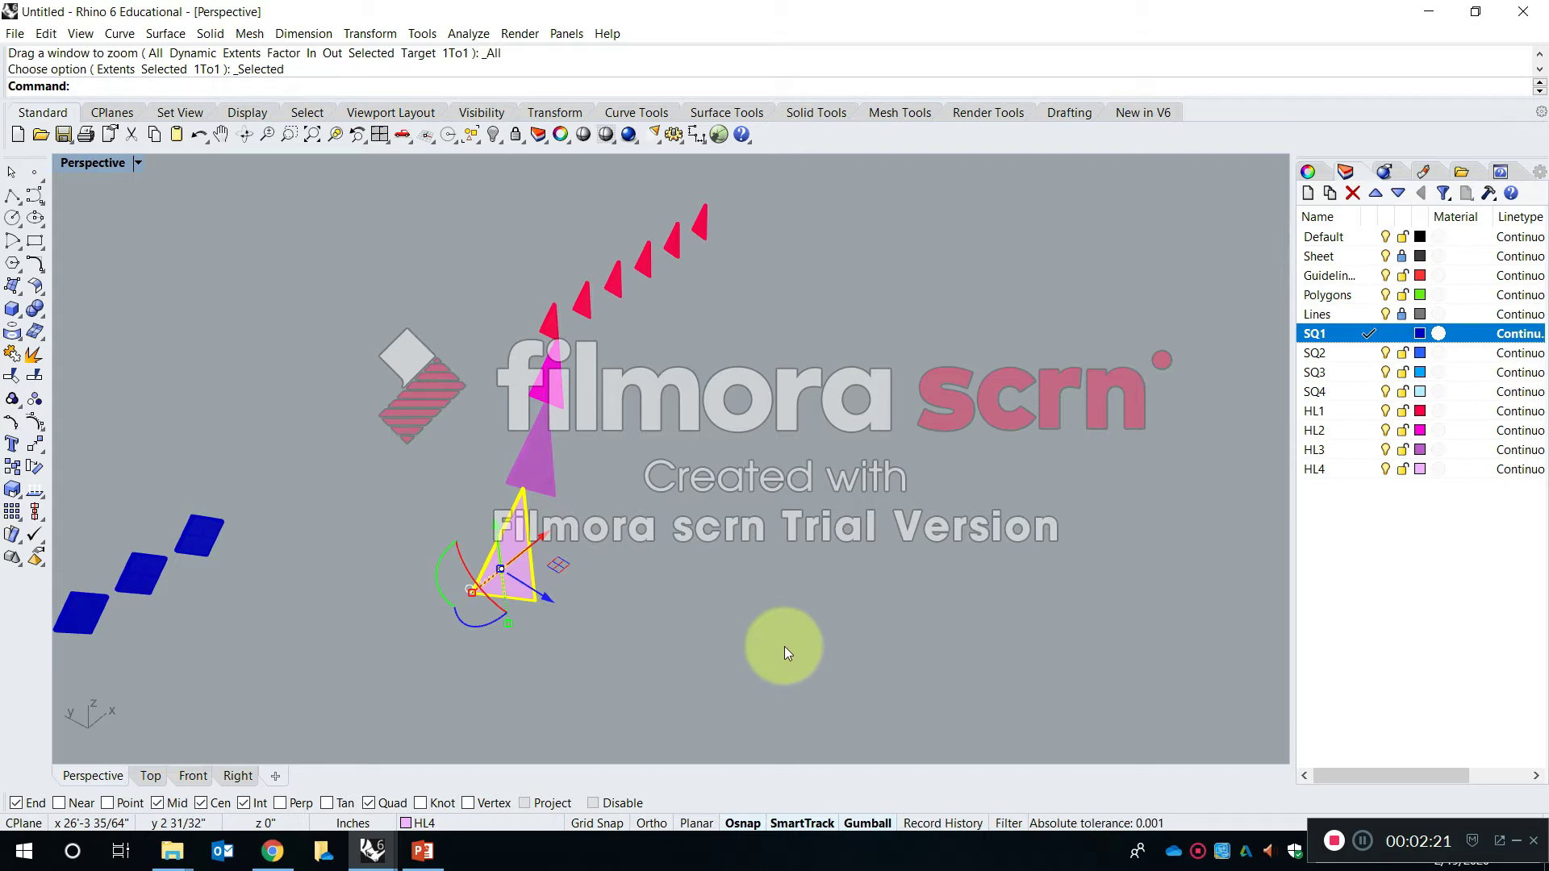
key("Escape")
type("arr")
key("Return")
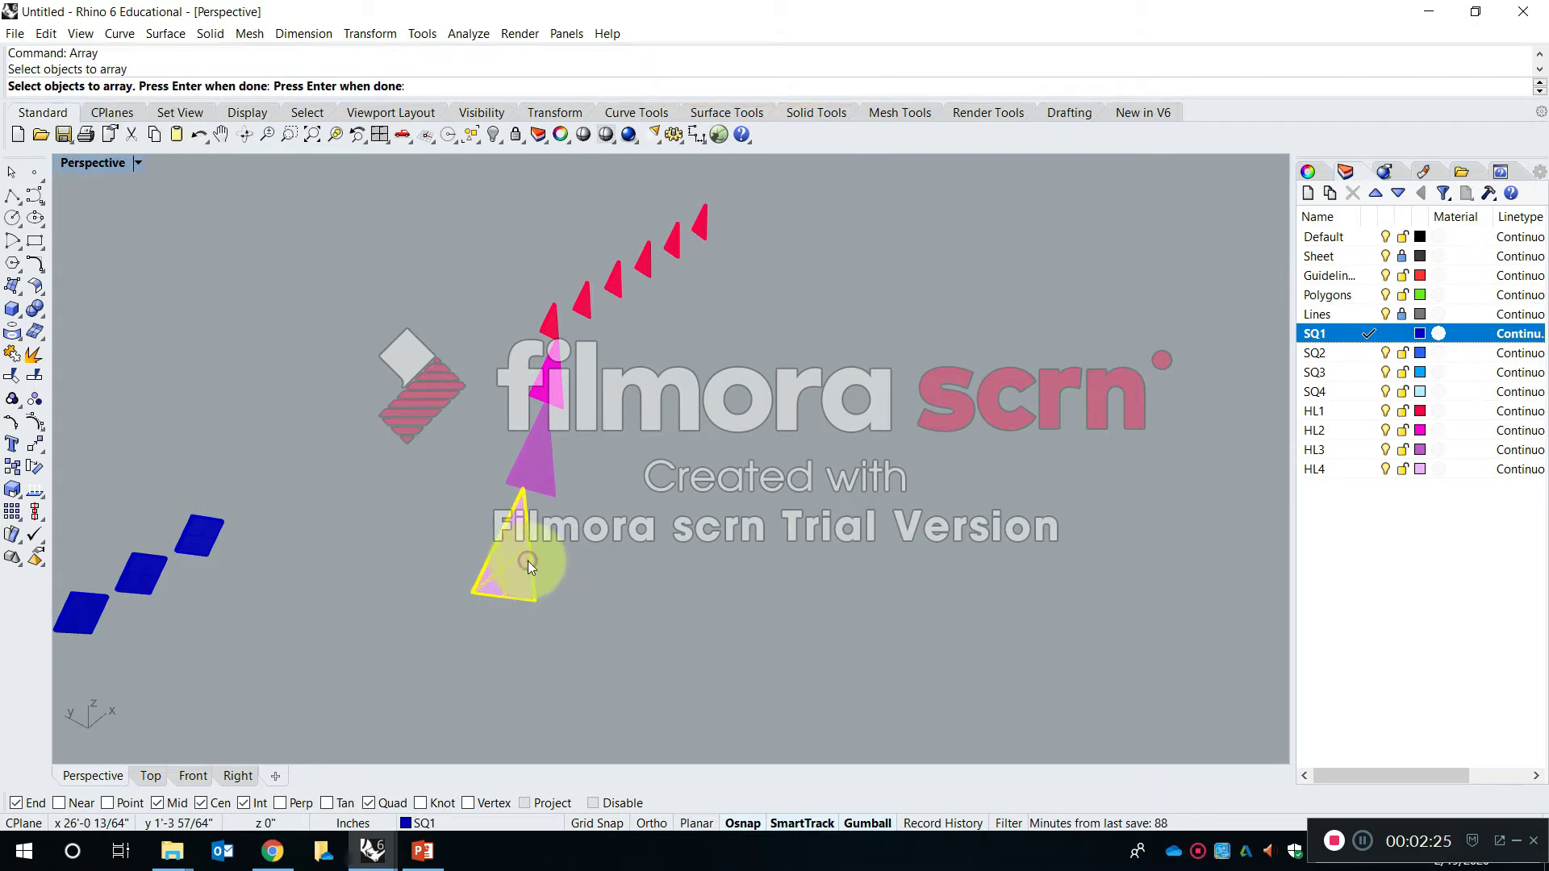
key("Return")
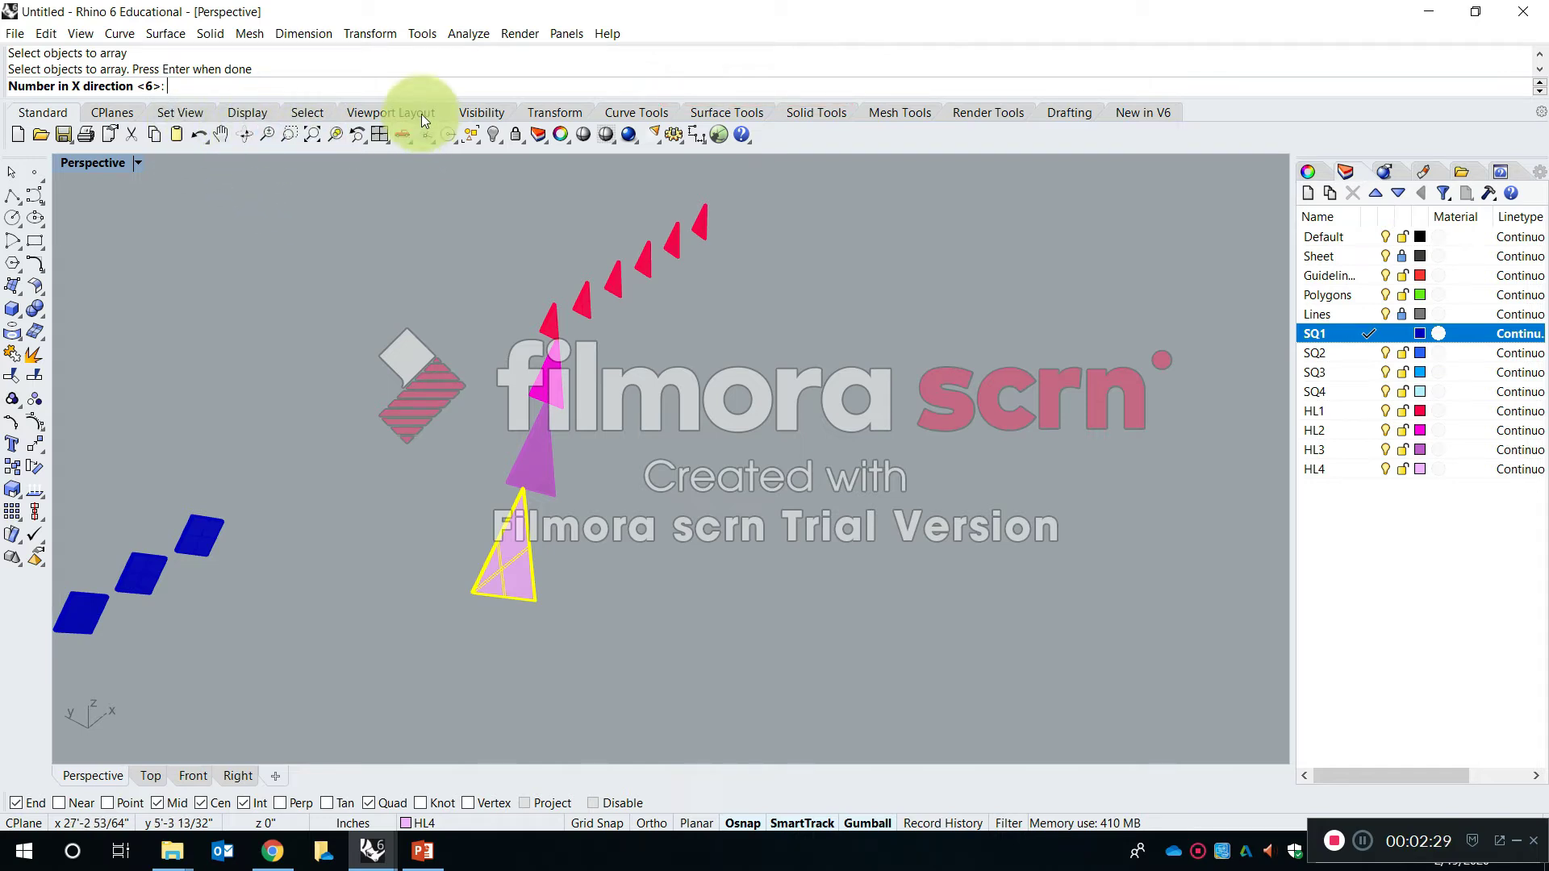
key("Return")
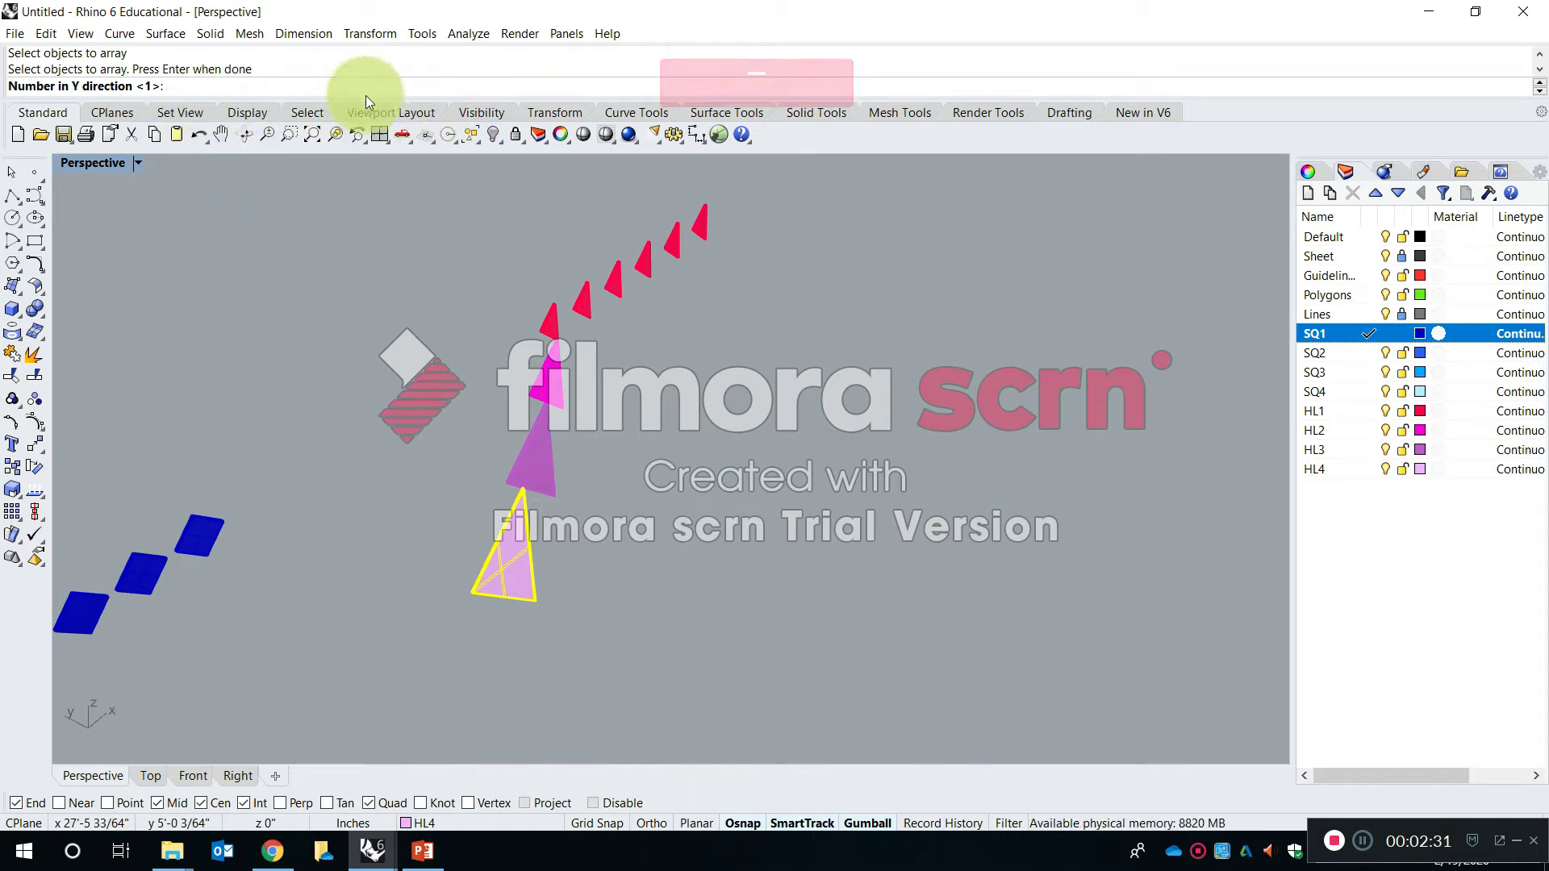
type("8")
key("Return")
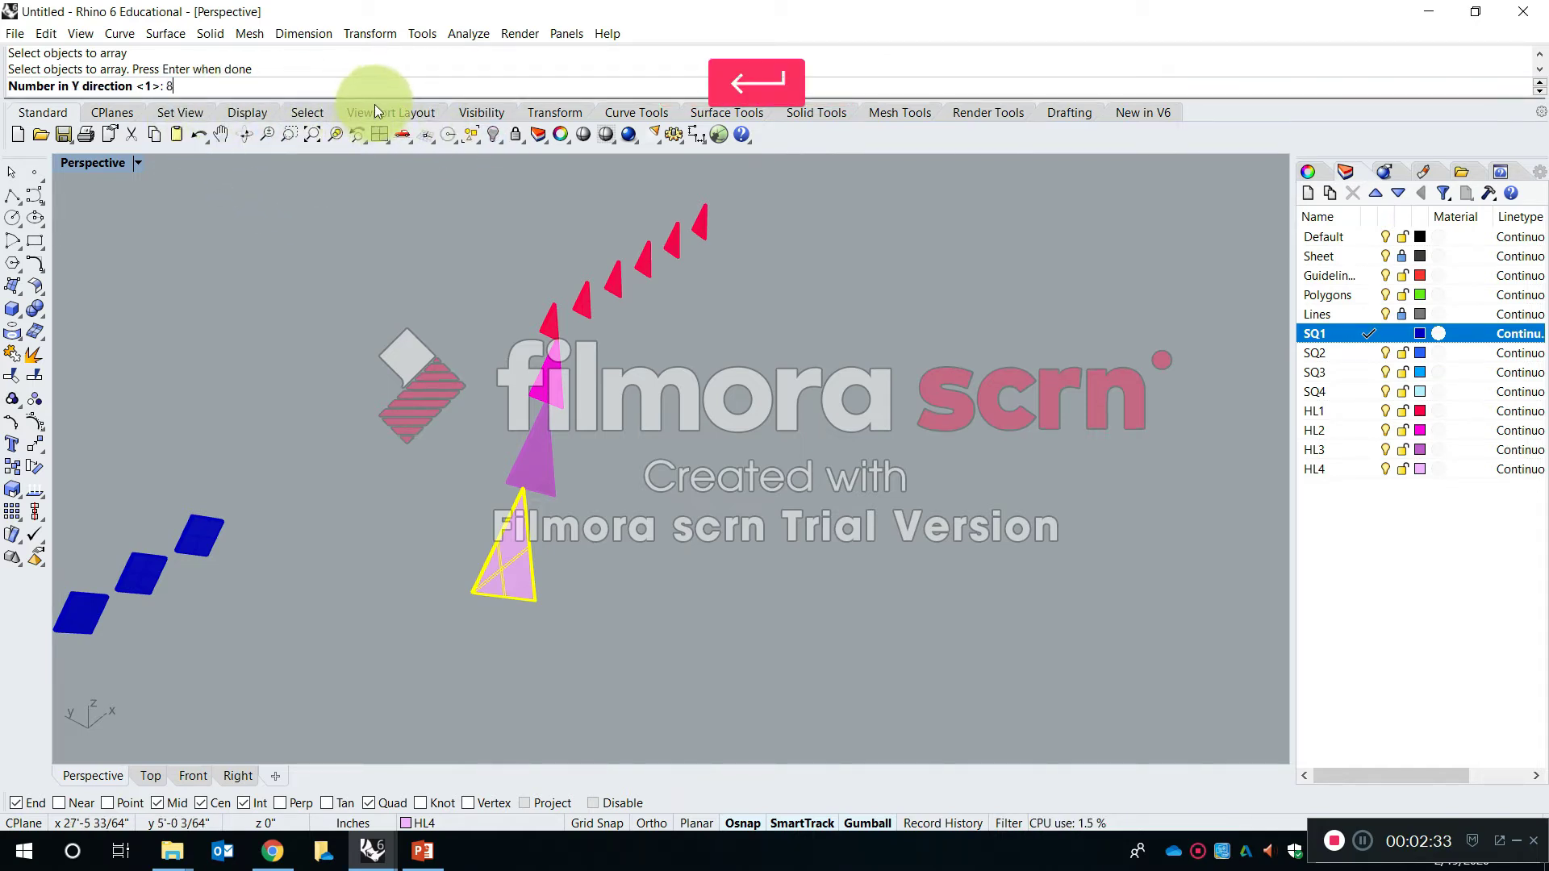
type("3")
key("Return")
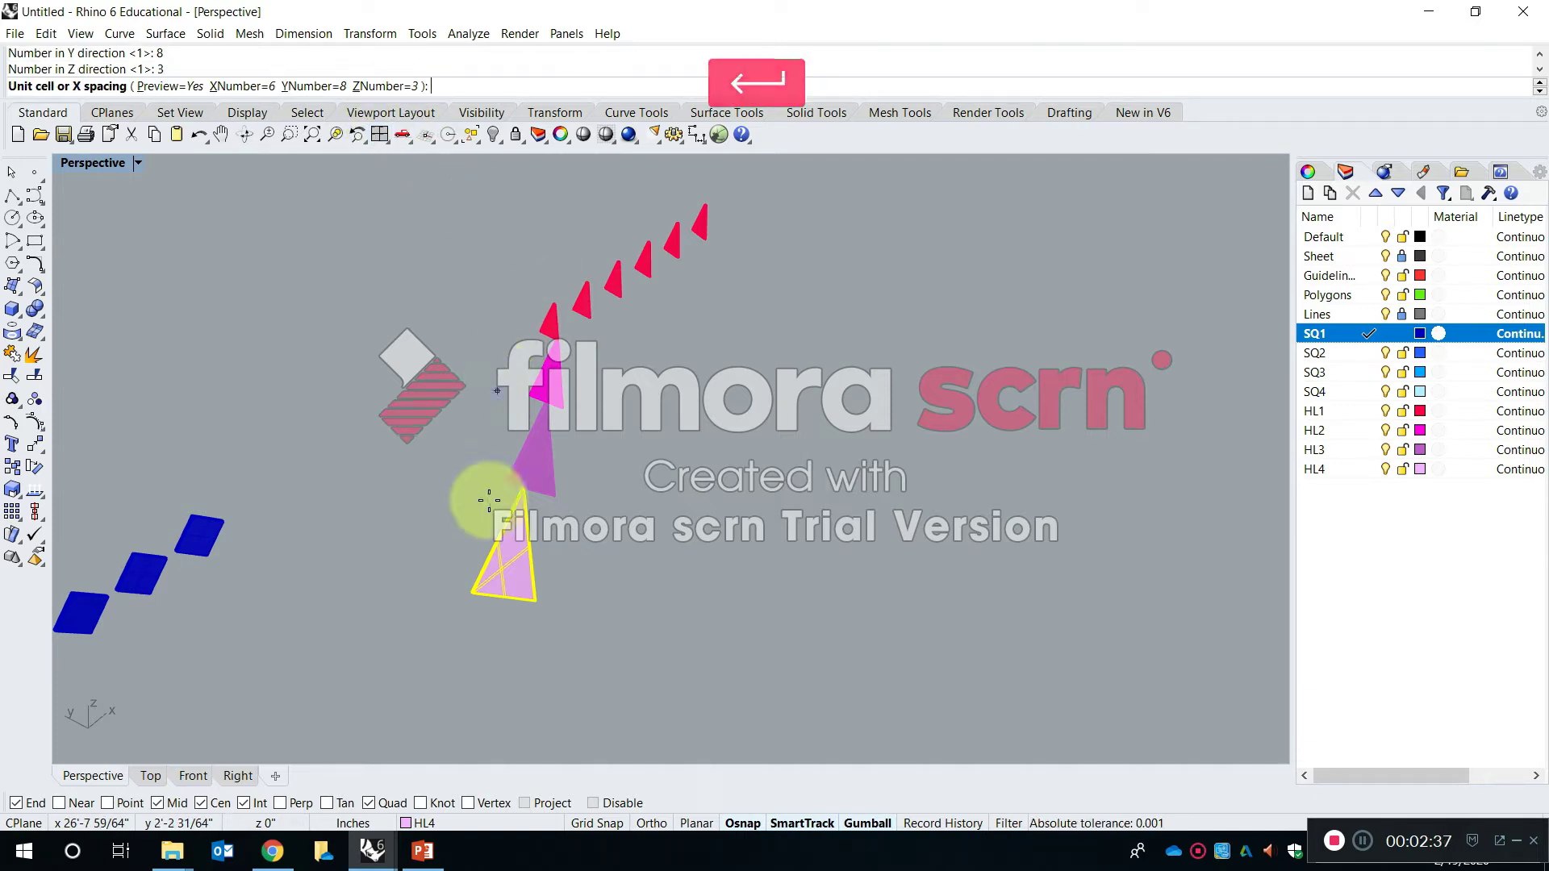
left_click(473, 594)
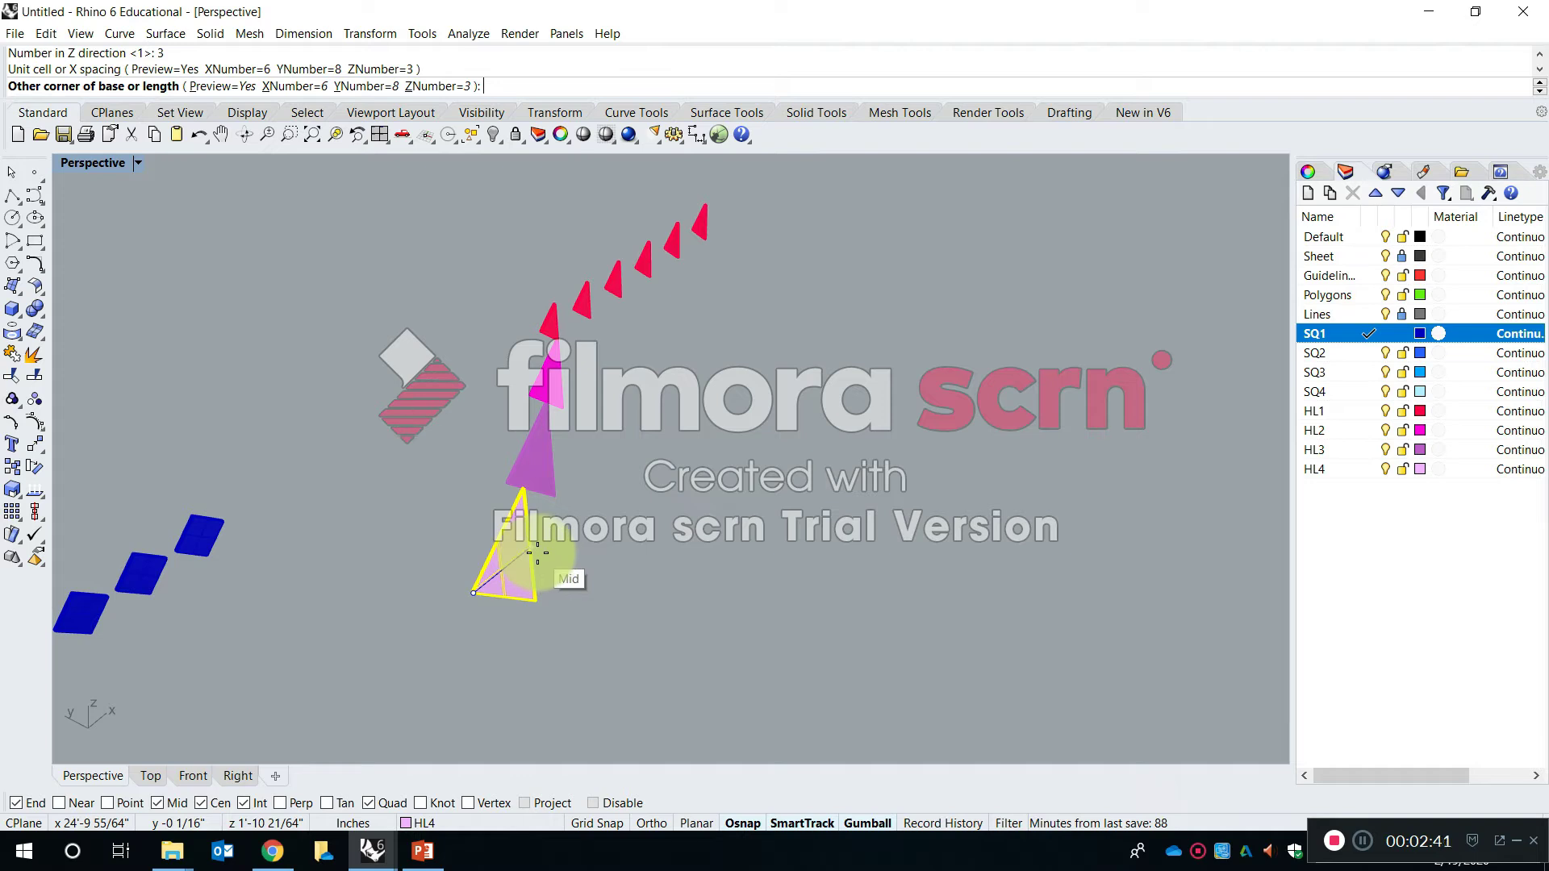
left_click(537, 553)
key("ctrl+z")
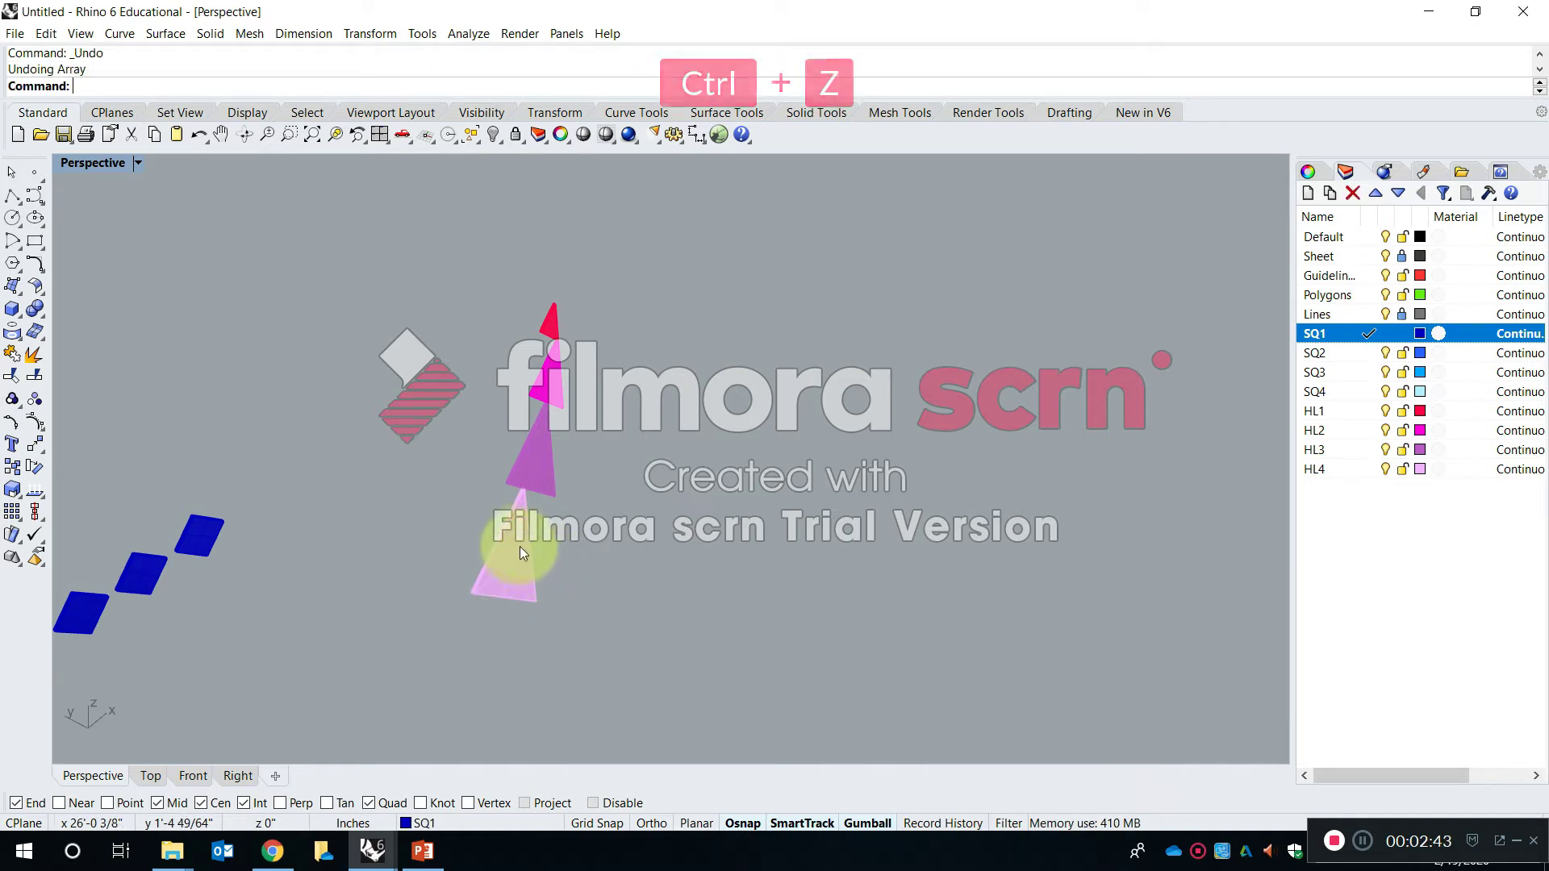
key("ctrl+y")
Start an array of the largest light pink triangle with 6 in X, 8 in Y and 3 in Z
left_click(522, 545)
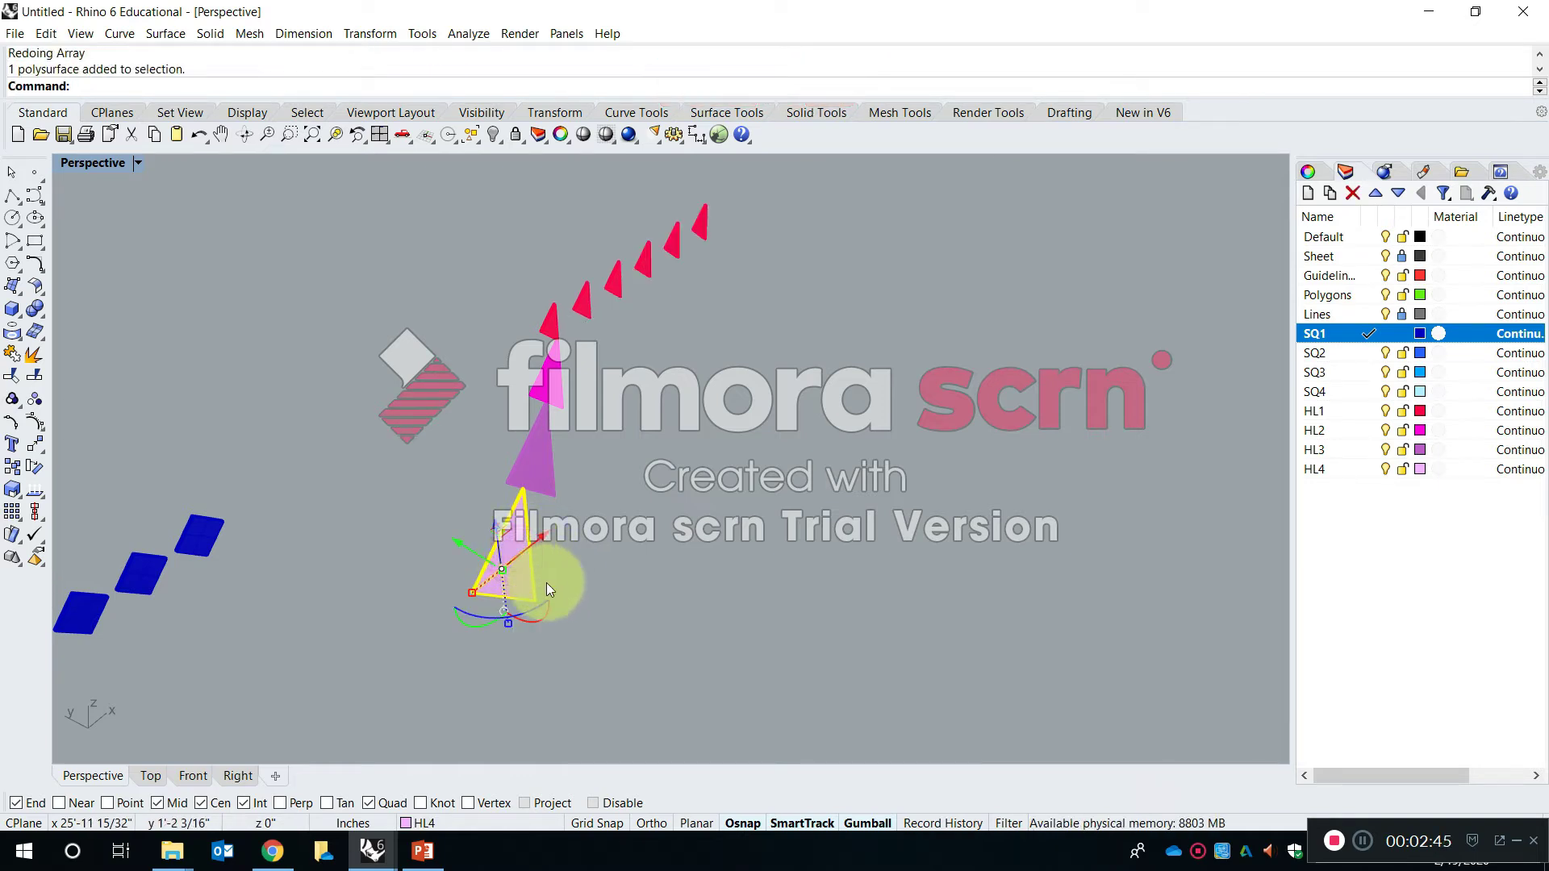
scroll(549, 564, "up", 5)
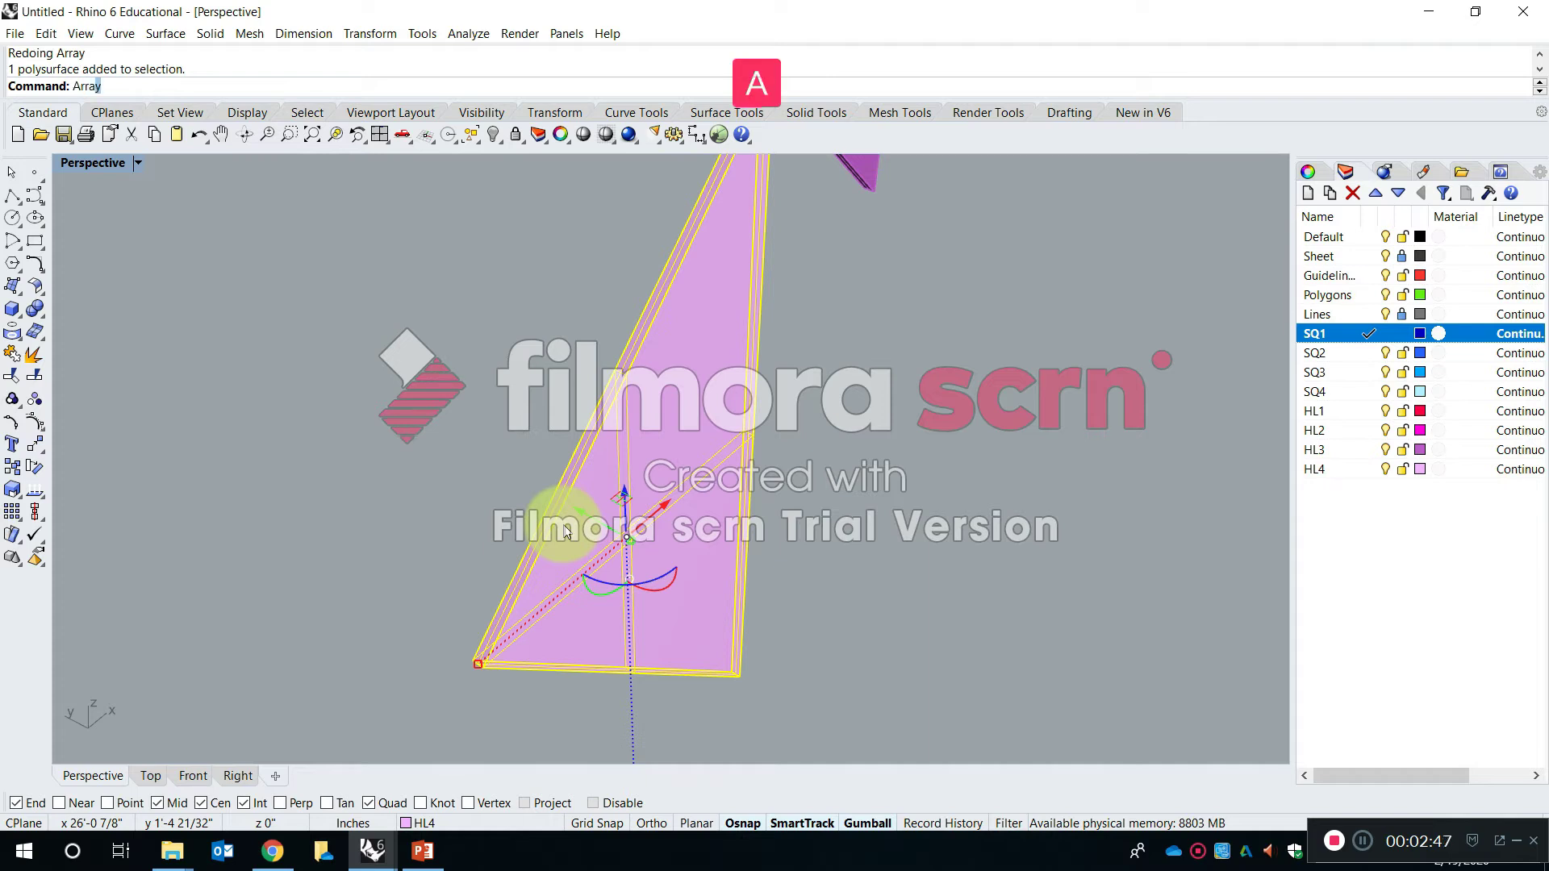
key("Return")
scroll(549, 517, "down", 3)
key("Return")
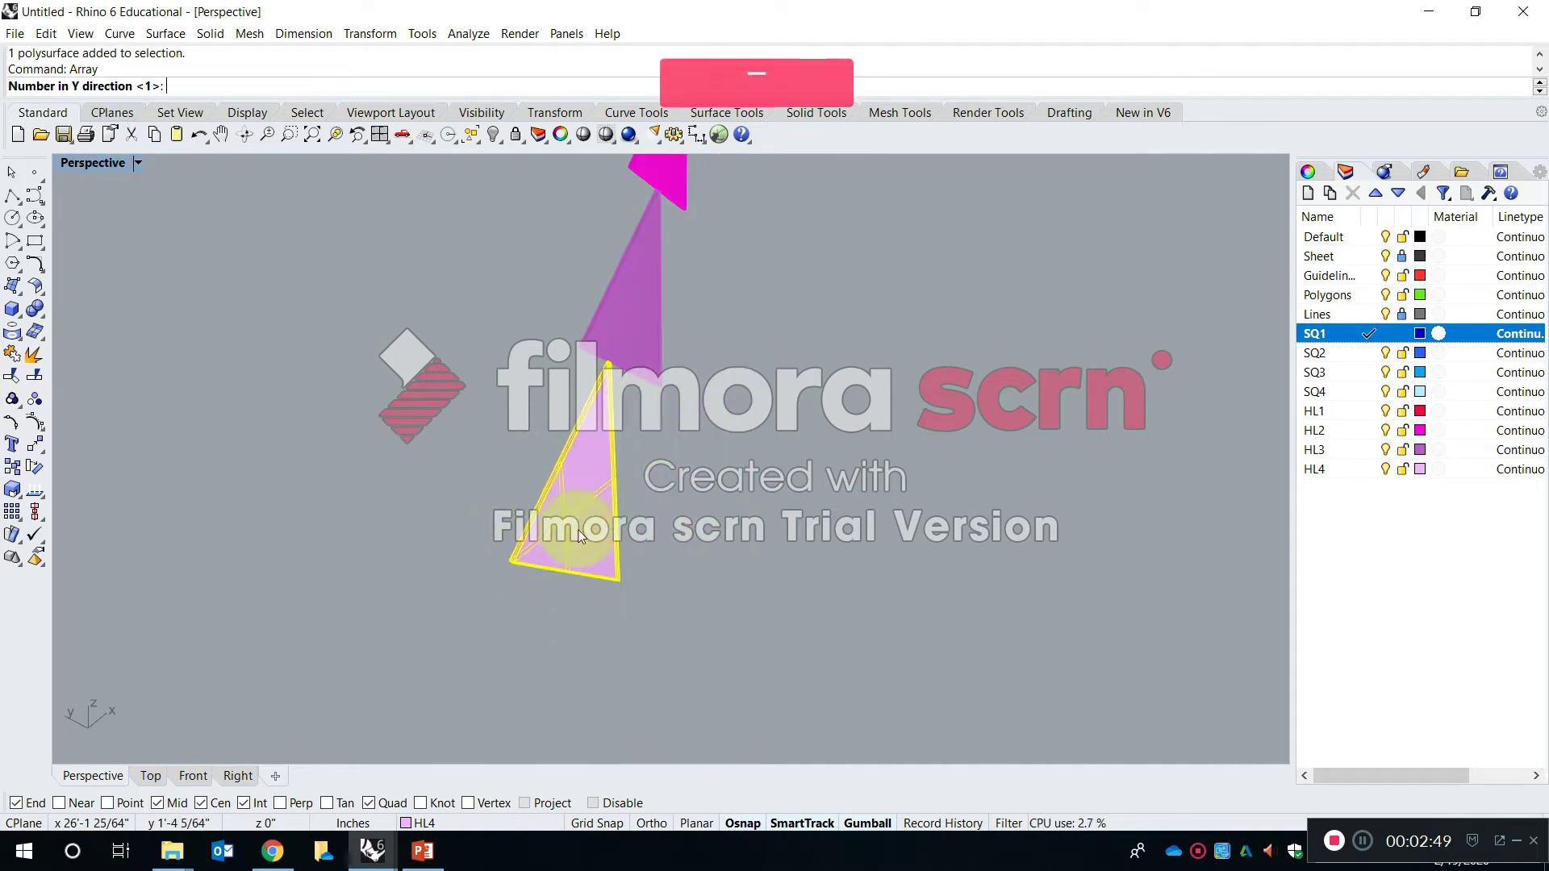
type("8")
key("Return")
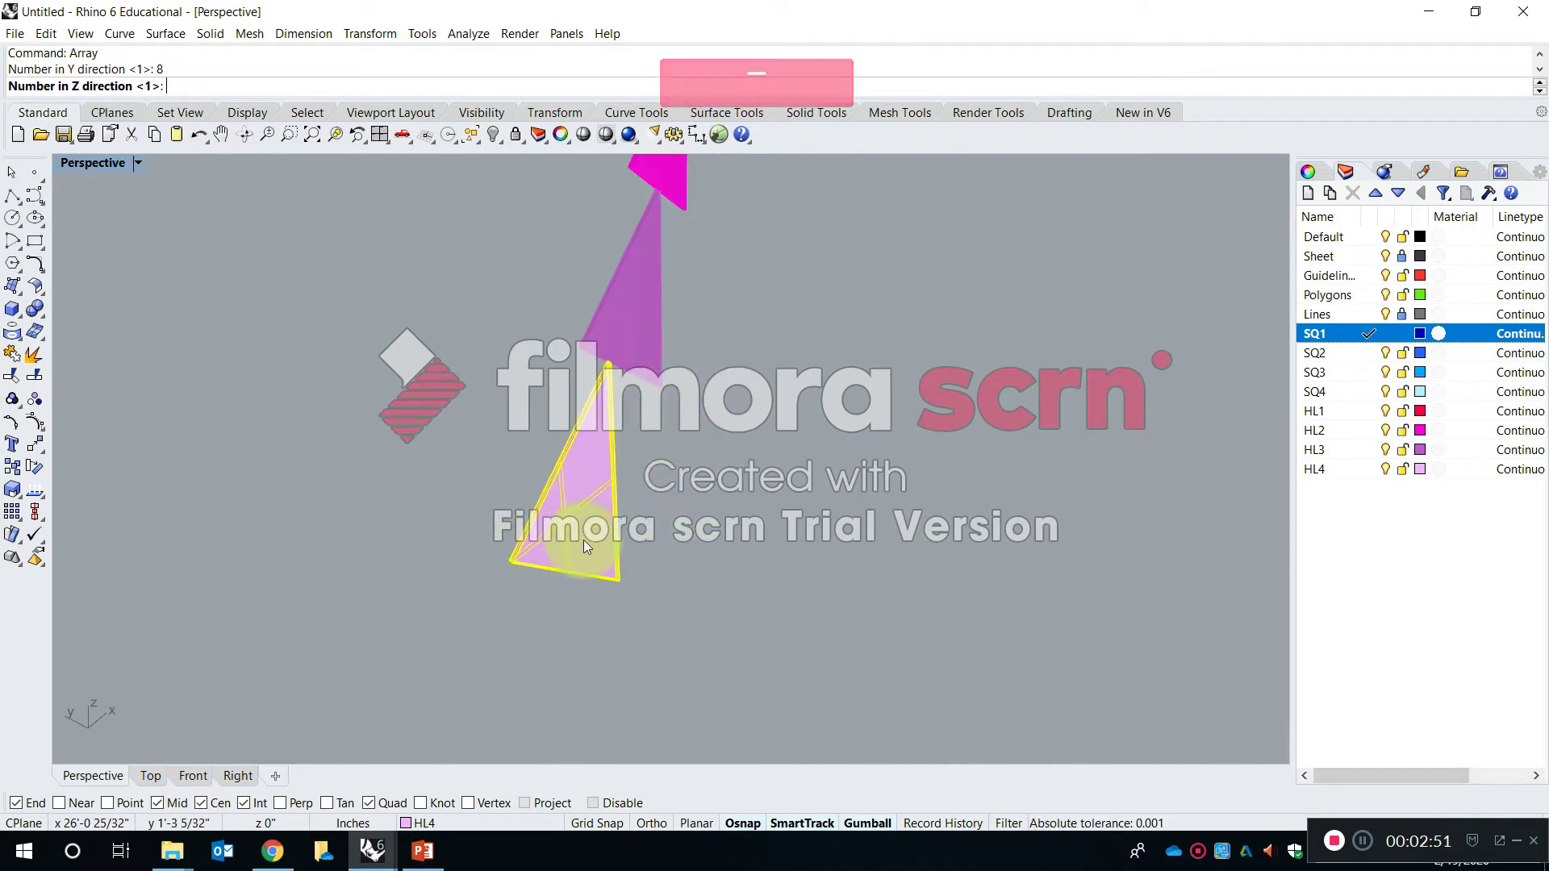
type("3")
key("Return")
Space the light pink triangle array from its corner about 4.03 inches in X, -2.23 in Y and 5.5 in Z, and accept it
left_click(513, 562)
scroll(540, 559, "down", 3)
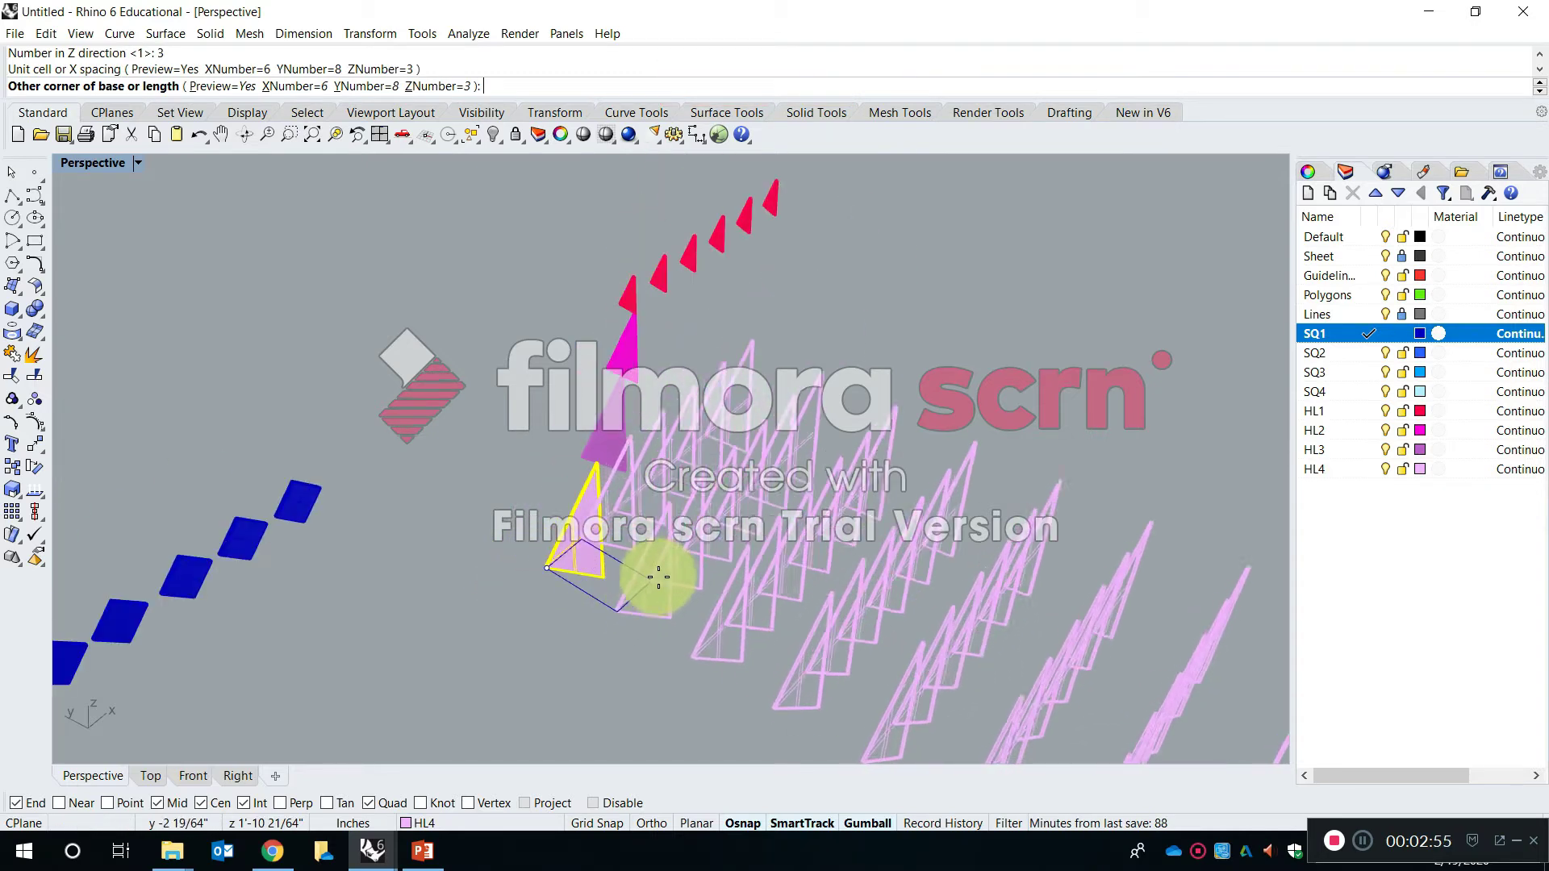
scroll(672, 550, "down", 5)
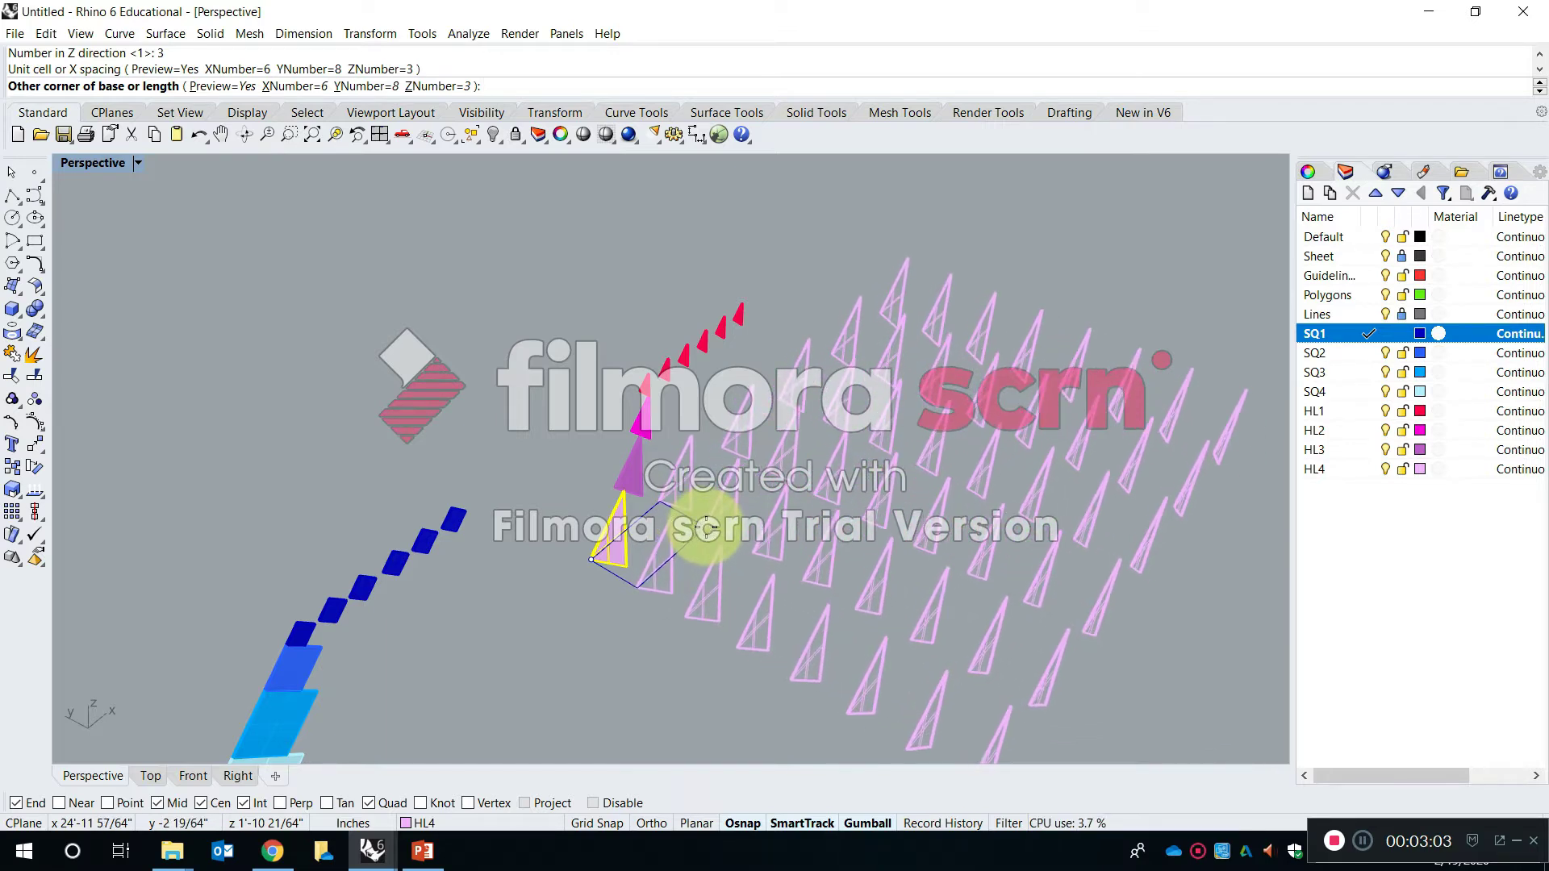
left_click(707, 527)
right_click_drag(722, 449, 730, 395)
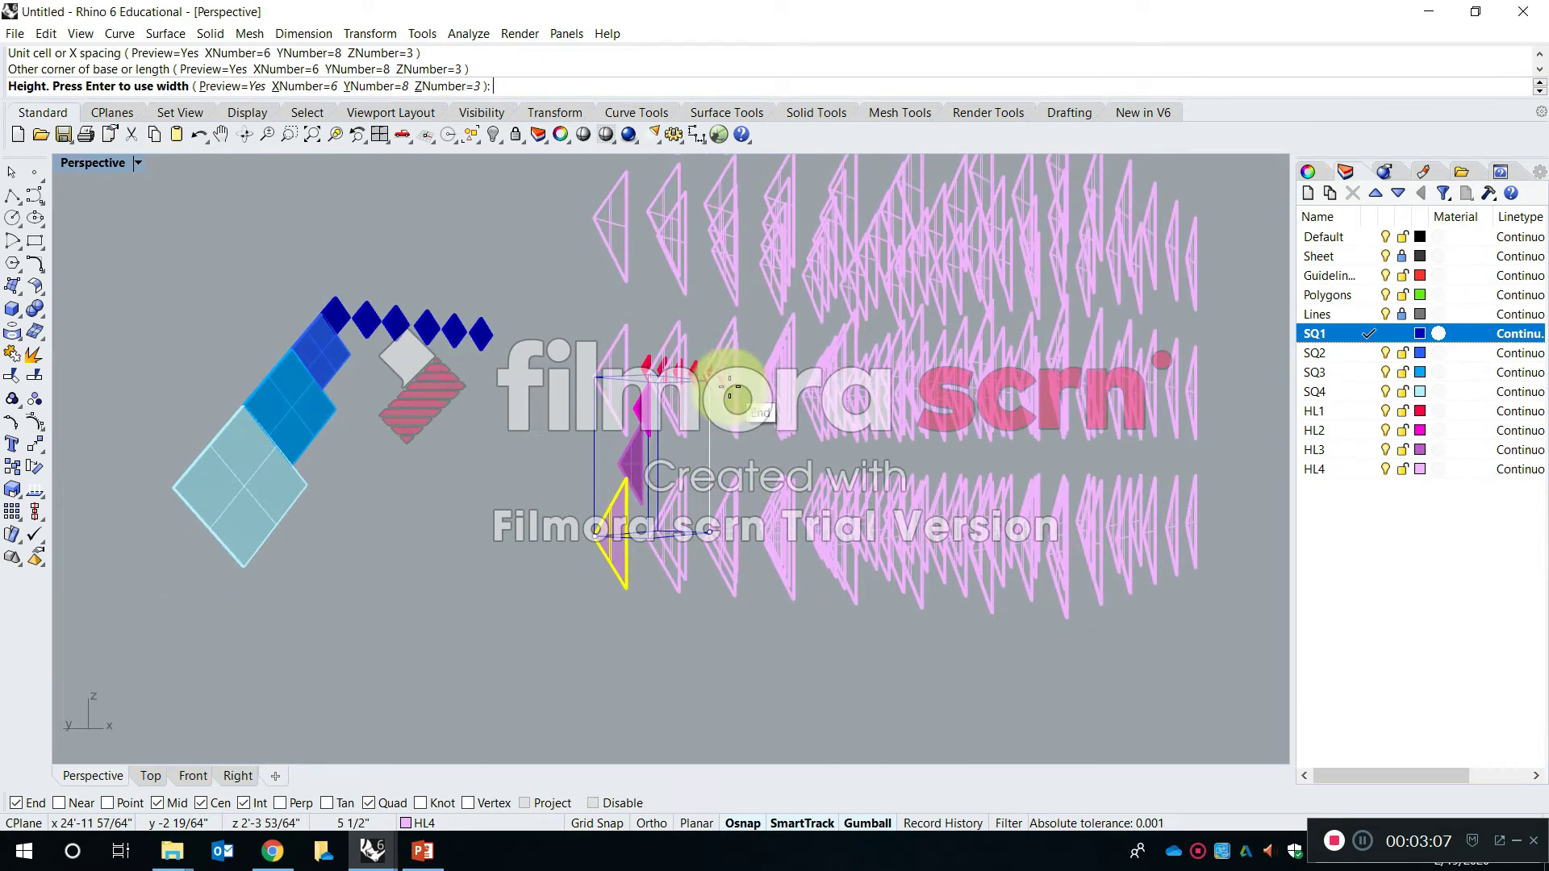
left_click(731, 398)
right_click_drag(936, 472, 847, 570)
key("Return")
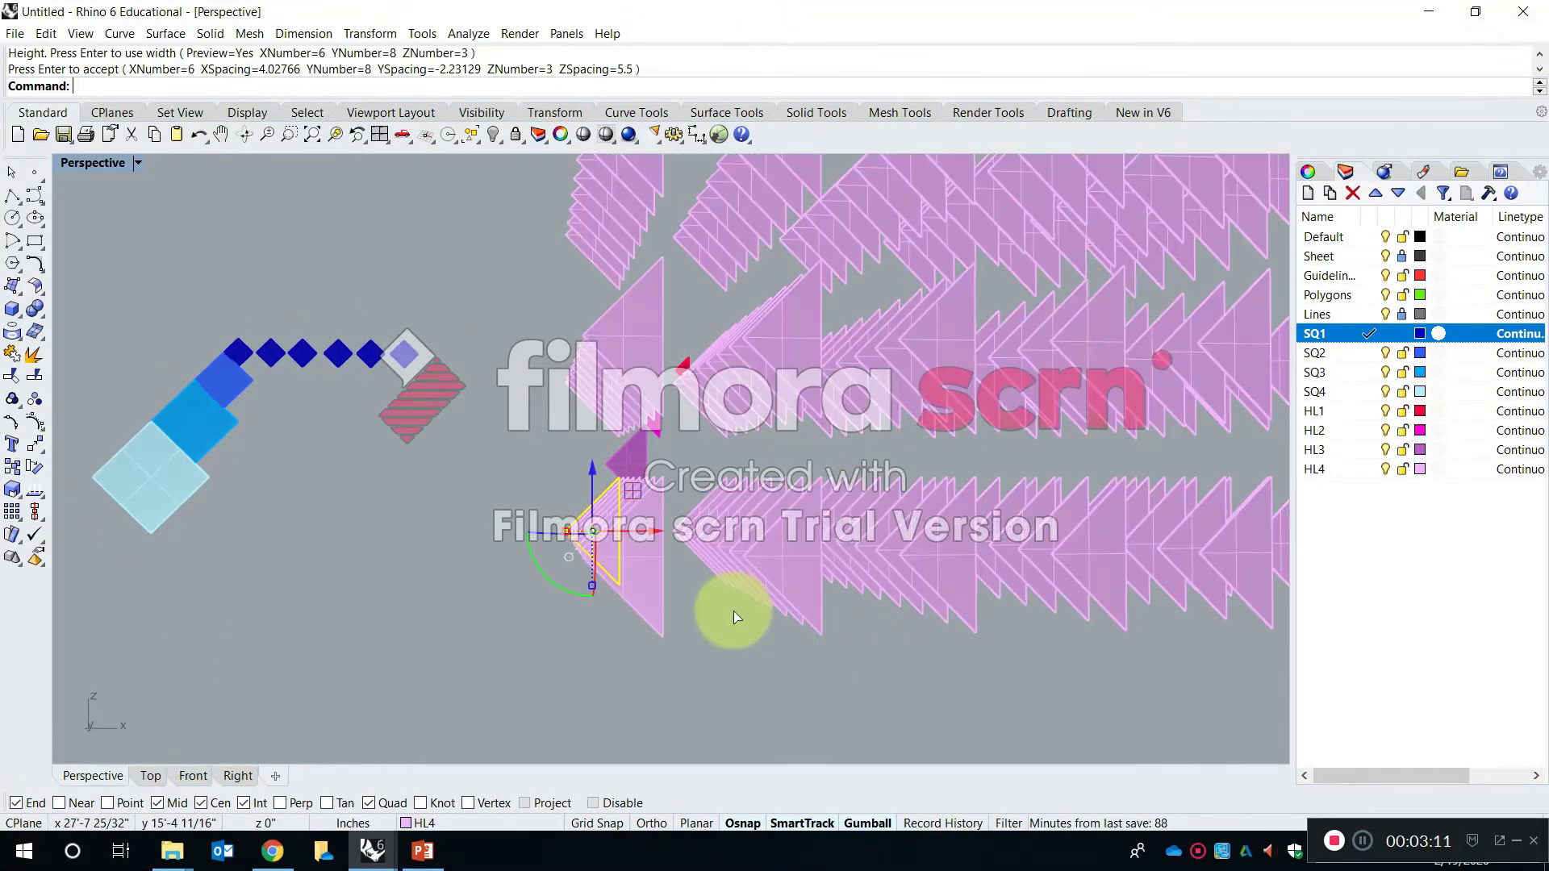
right_click_drag(778, 619, 943, 427)
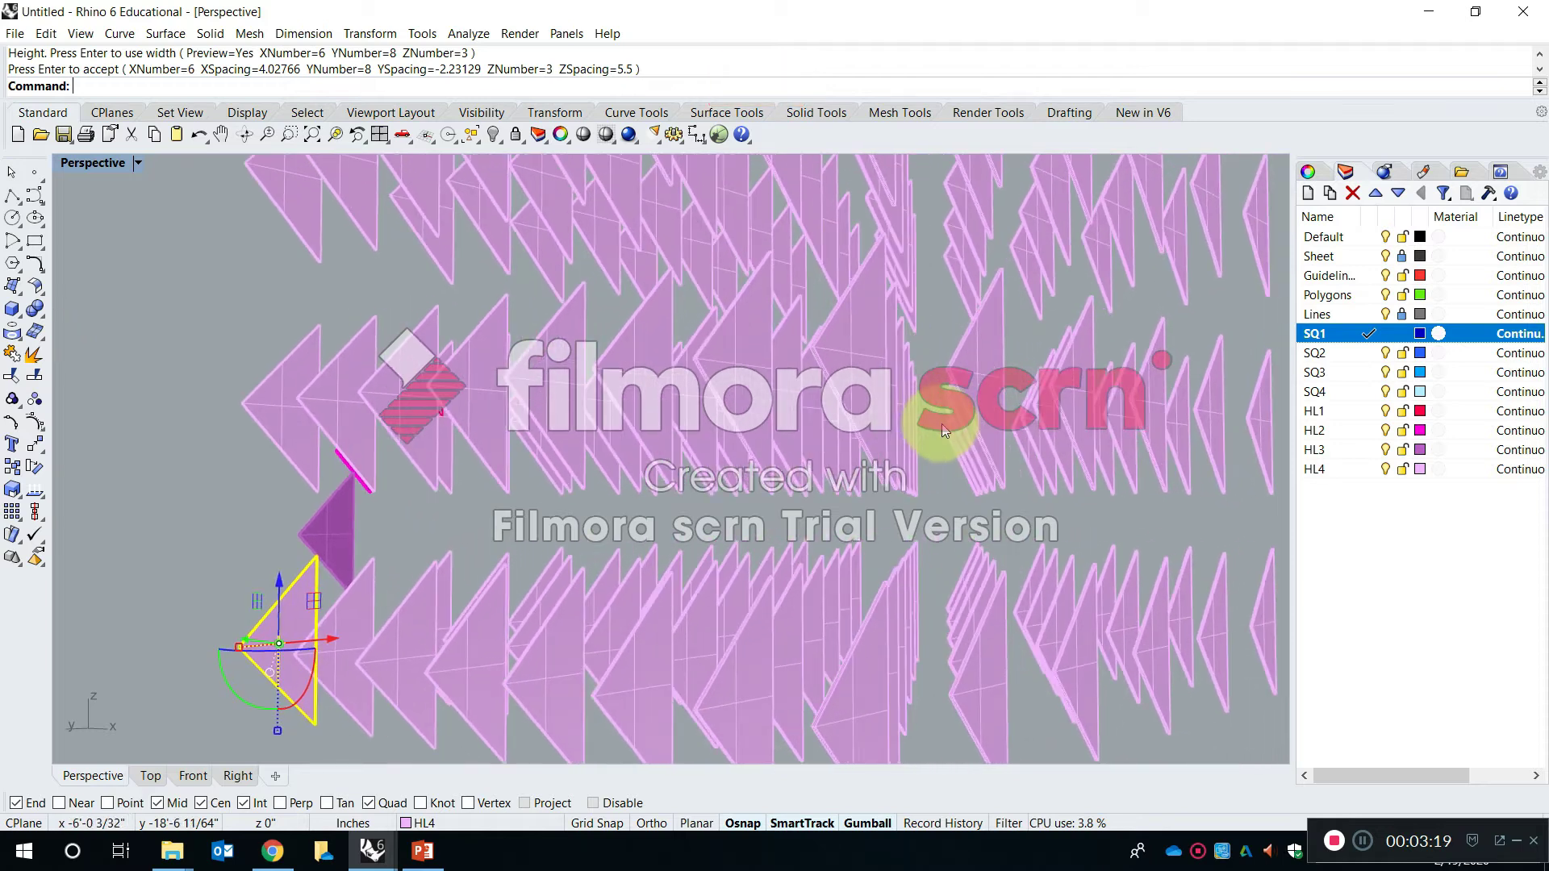
scroll(815, 472, "down", 5)
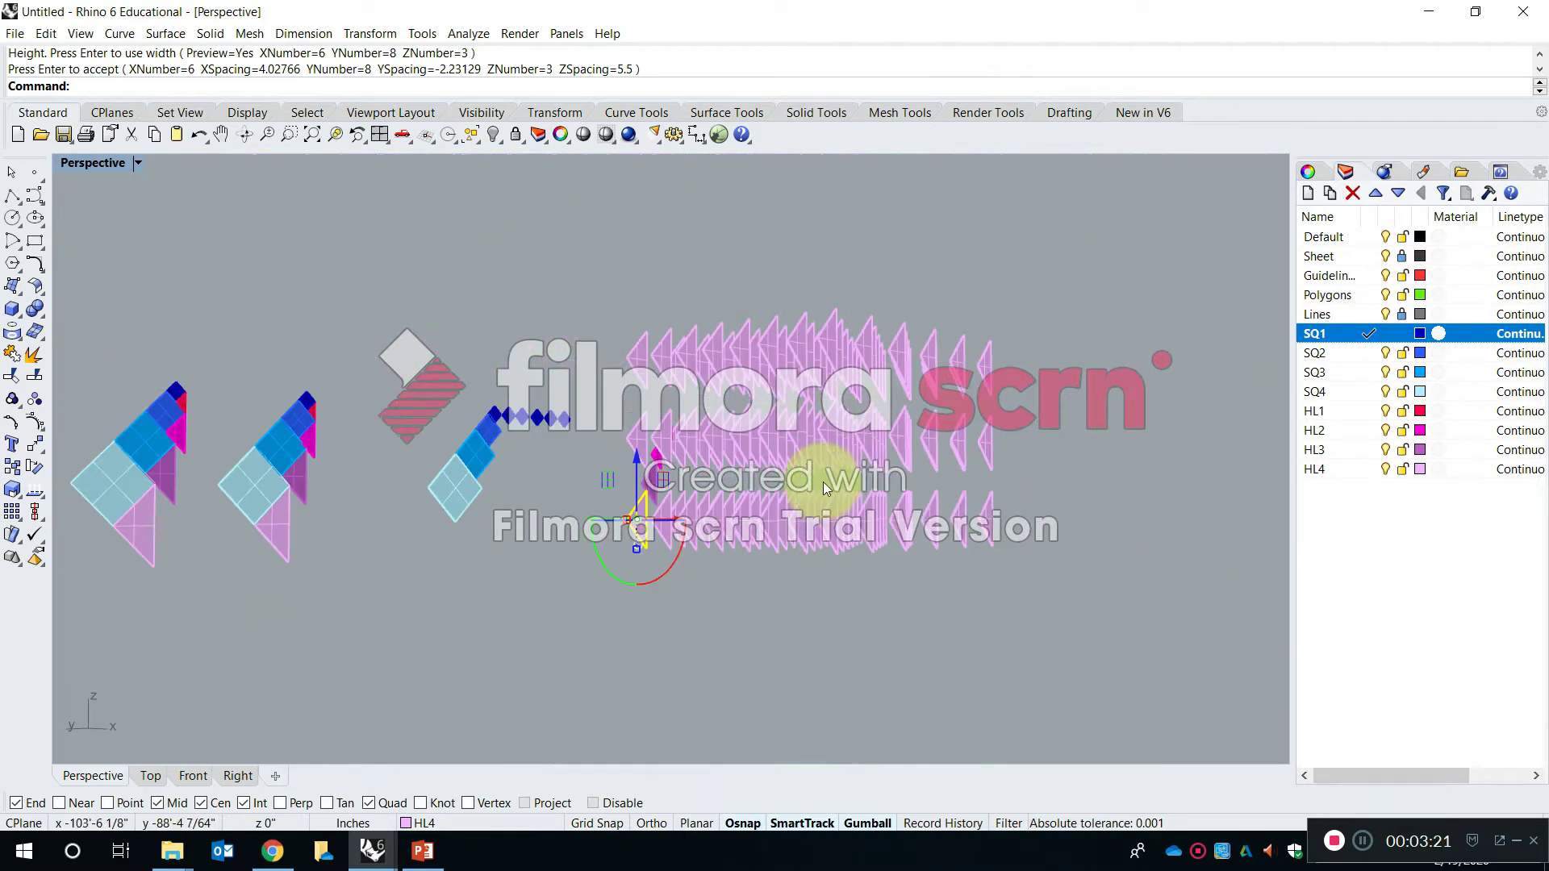
Undo the three-dimensional array of the light pink triangle
key("ctrl")
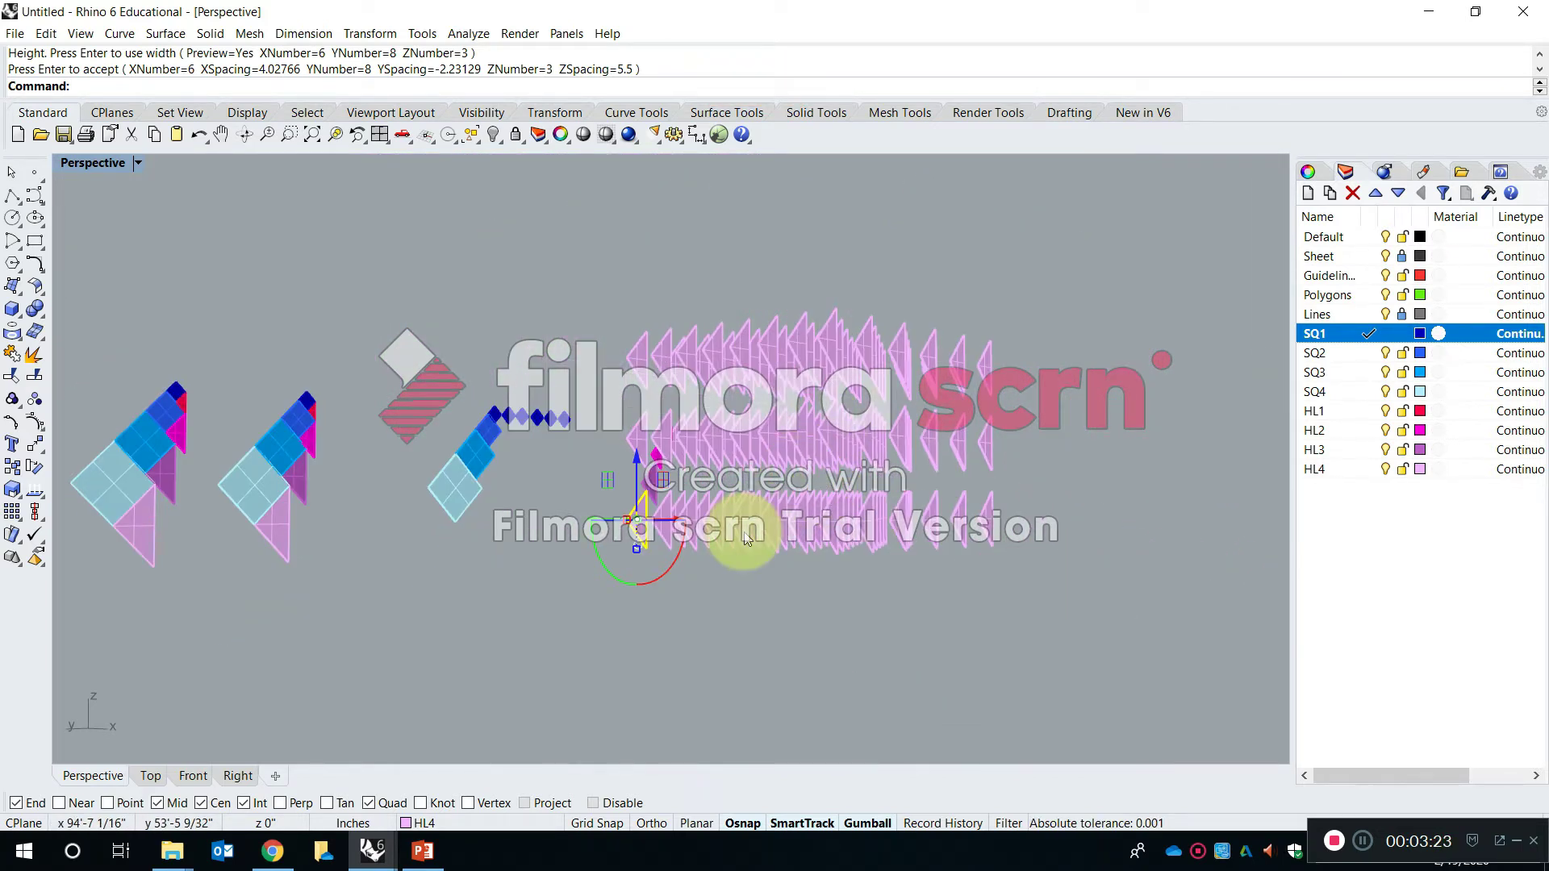
key("ctrl+z")
scroll(684, 454, "up", 5)
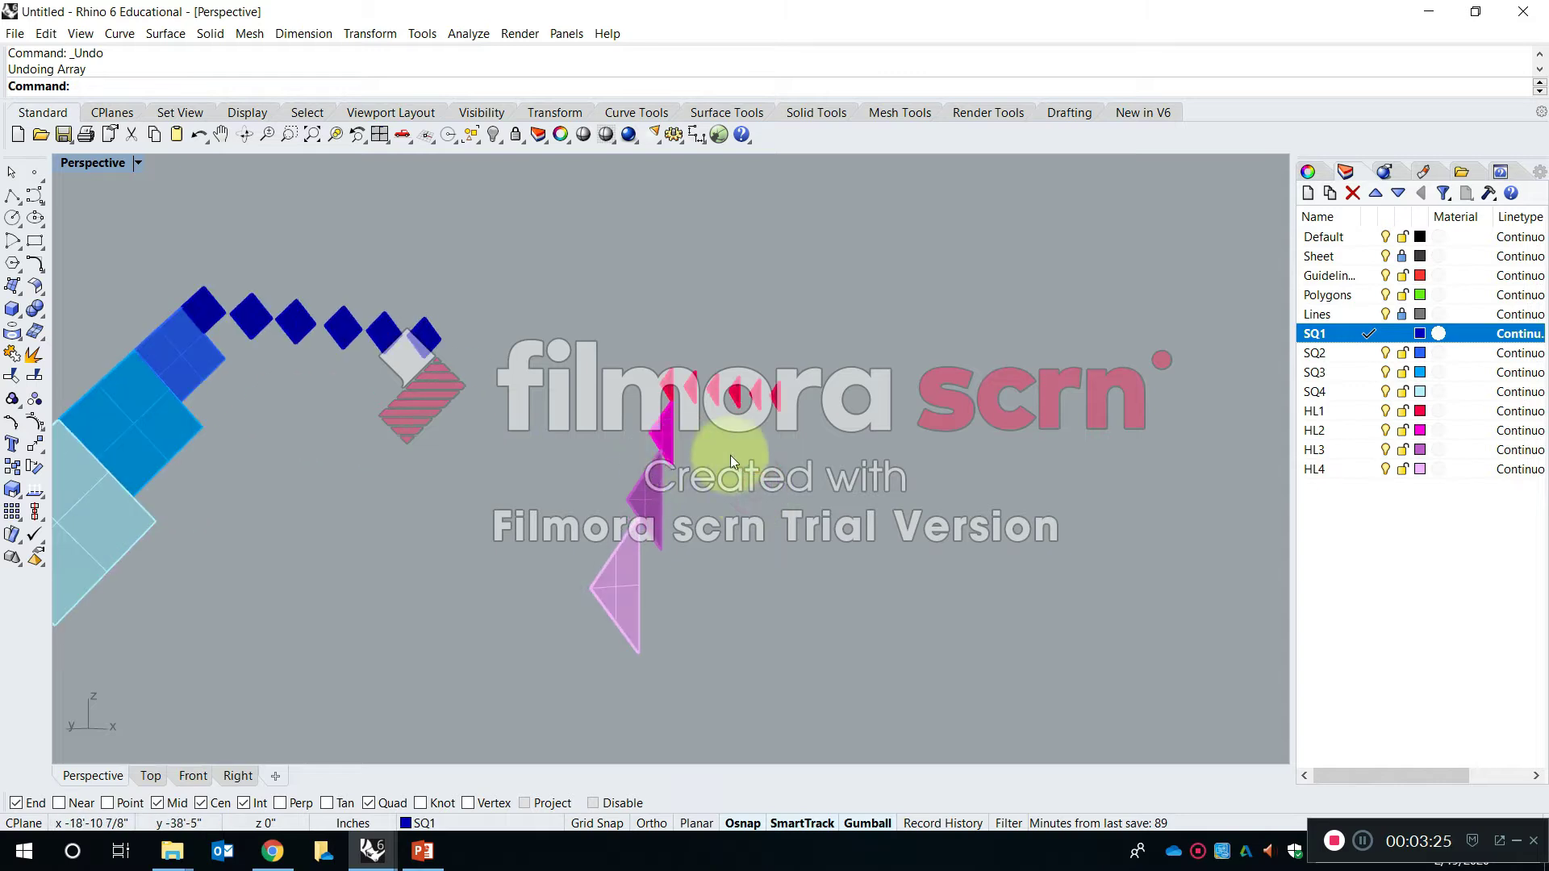
scroll(685, 453, "up", 6)
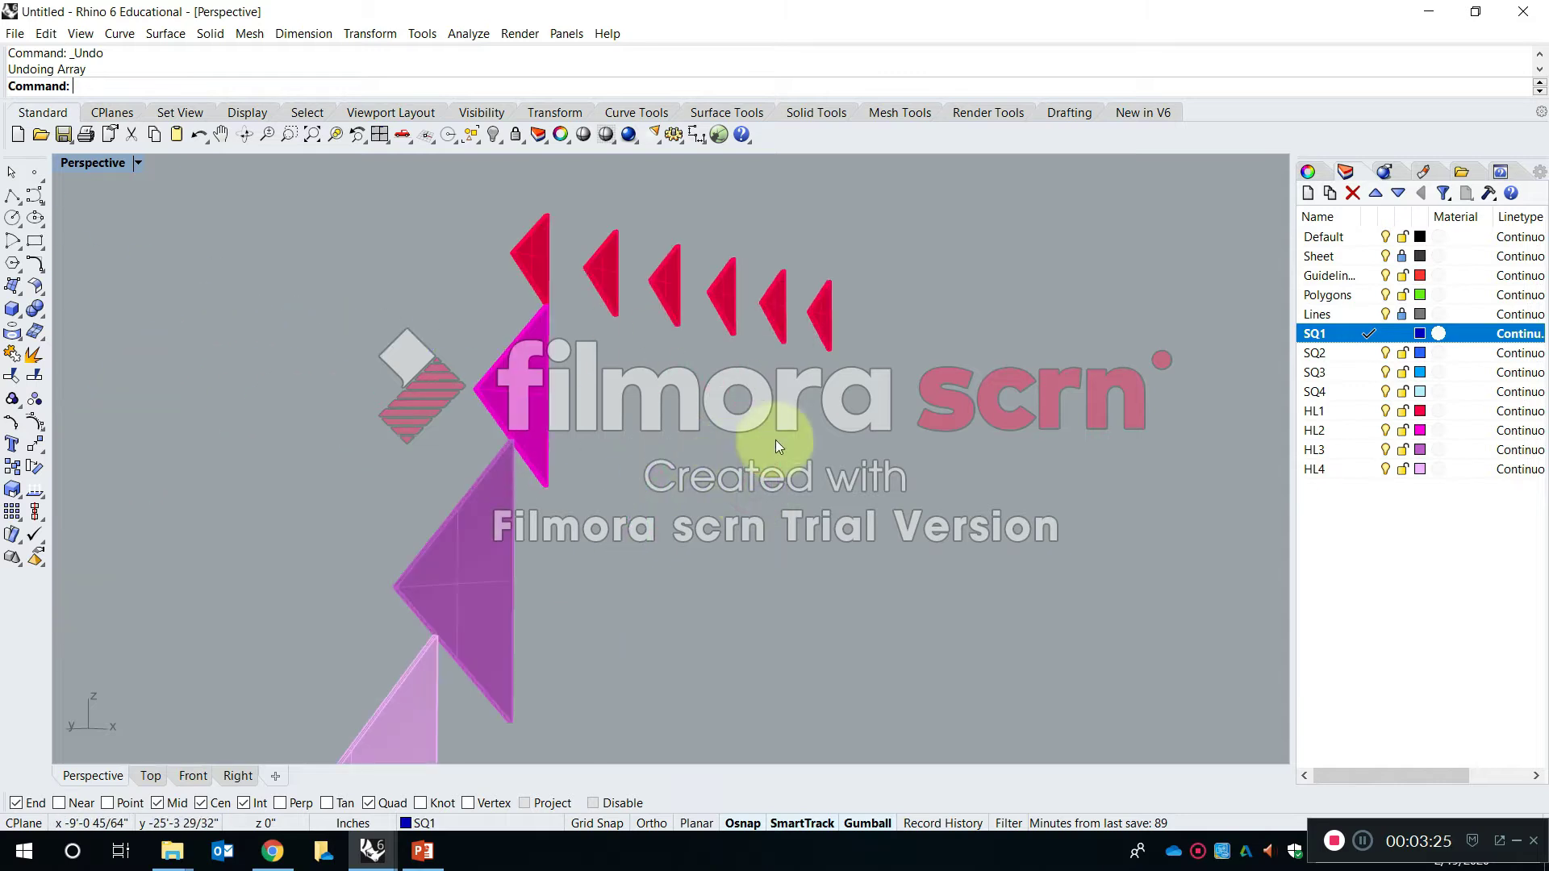
Show the red, magenta and purple triangles close up in the maximized Front view
double_click(98, 166)
double_click(73, 468)
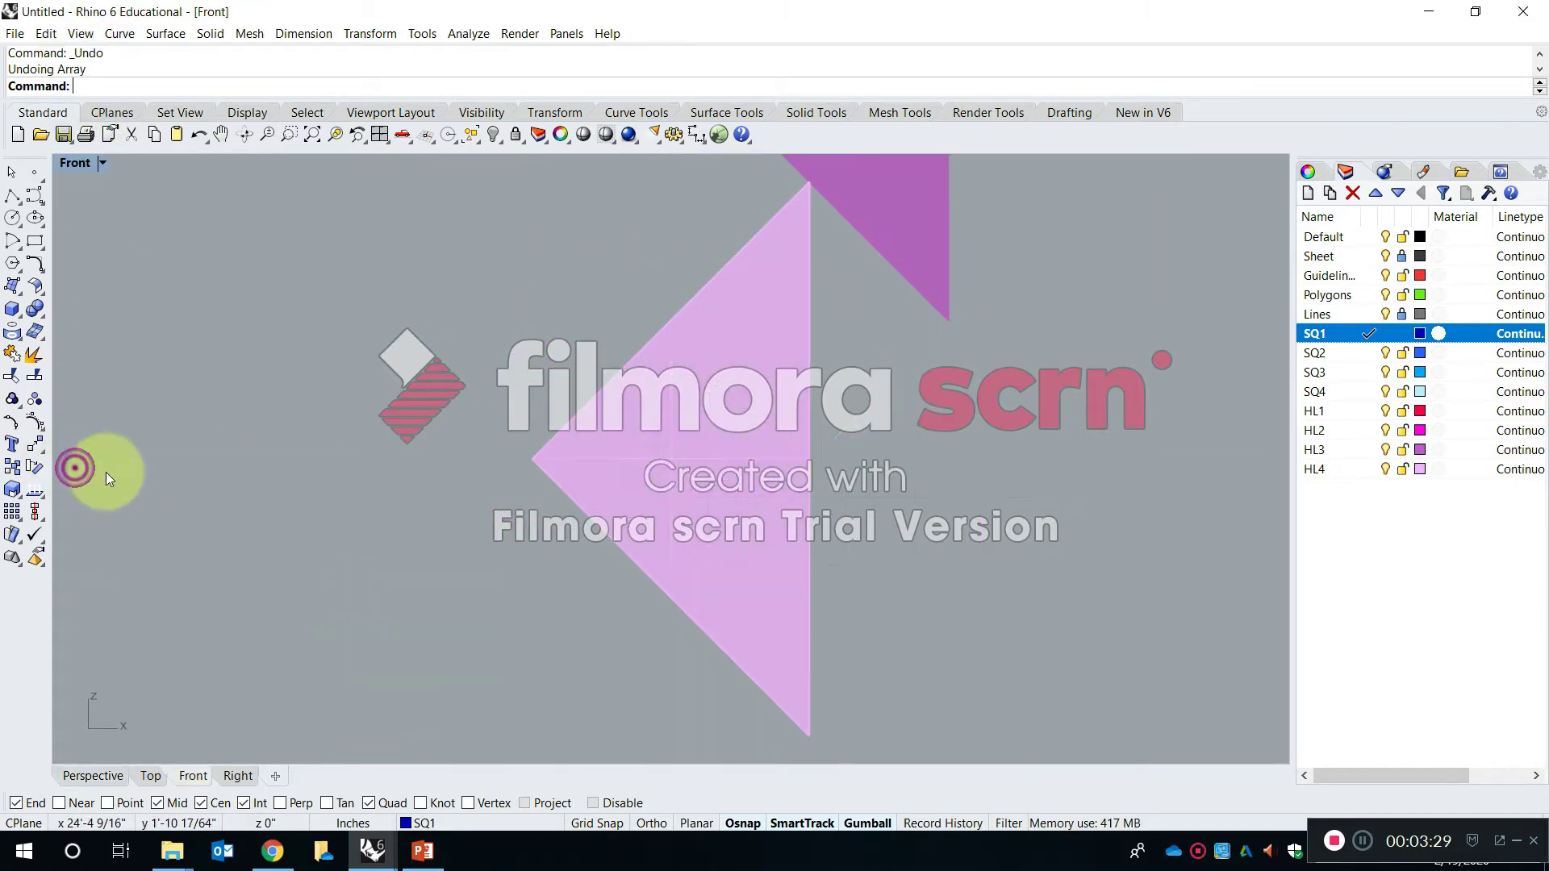
scroll(494, 431, "down", 20)
scroll(564, 328, "up", 8)
right_click_drag(698, 362, 898, 376)
scroll(898, 376, "up", 5)
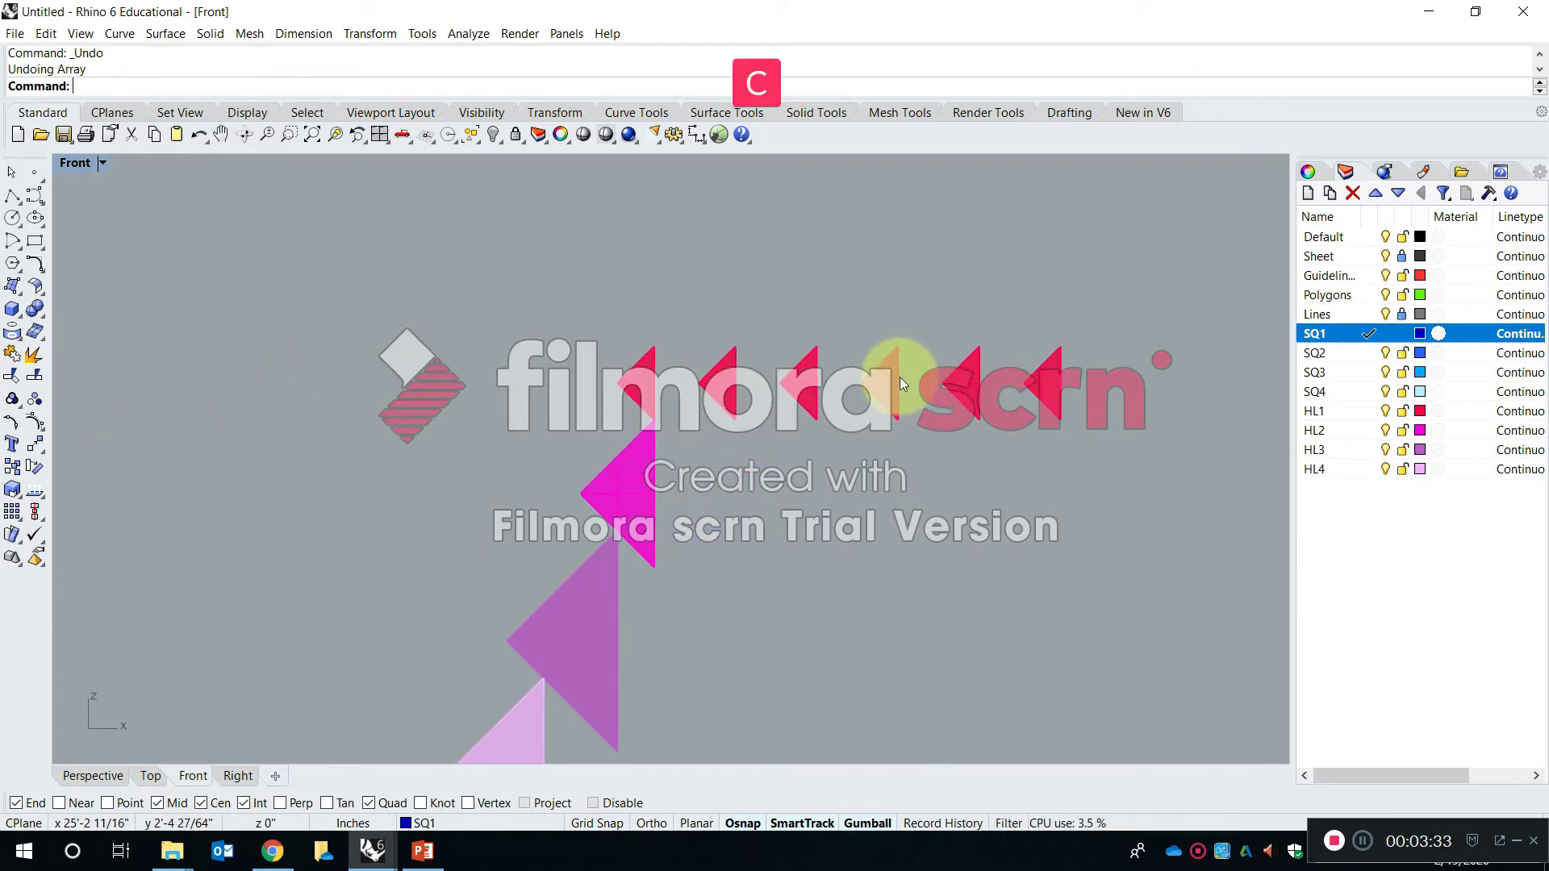
left_click(639, 475)
key("Return")
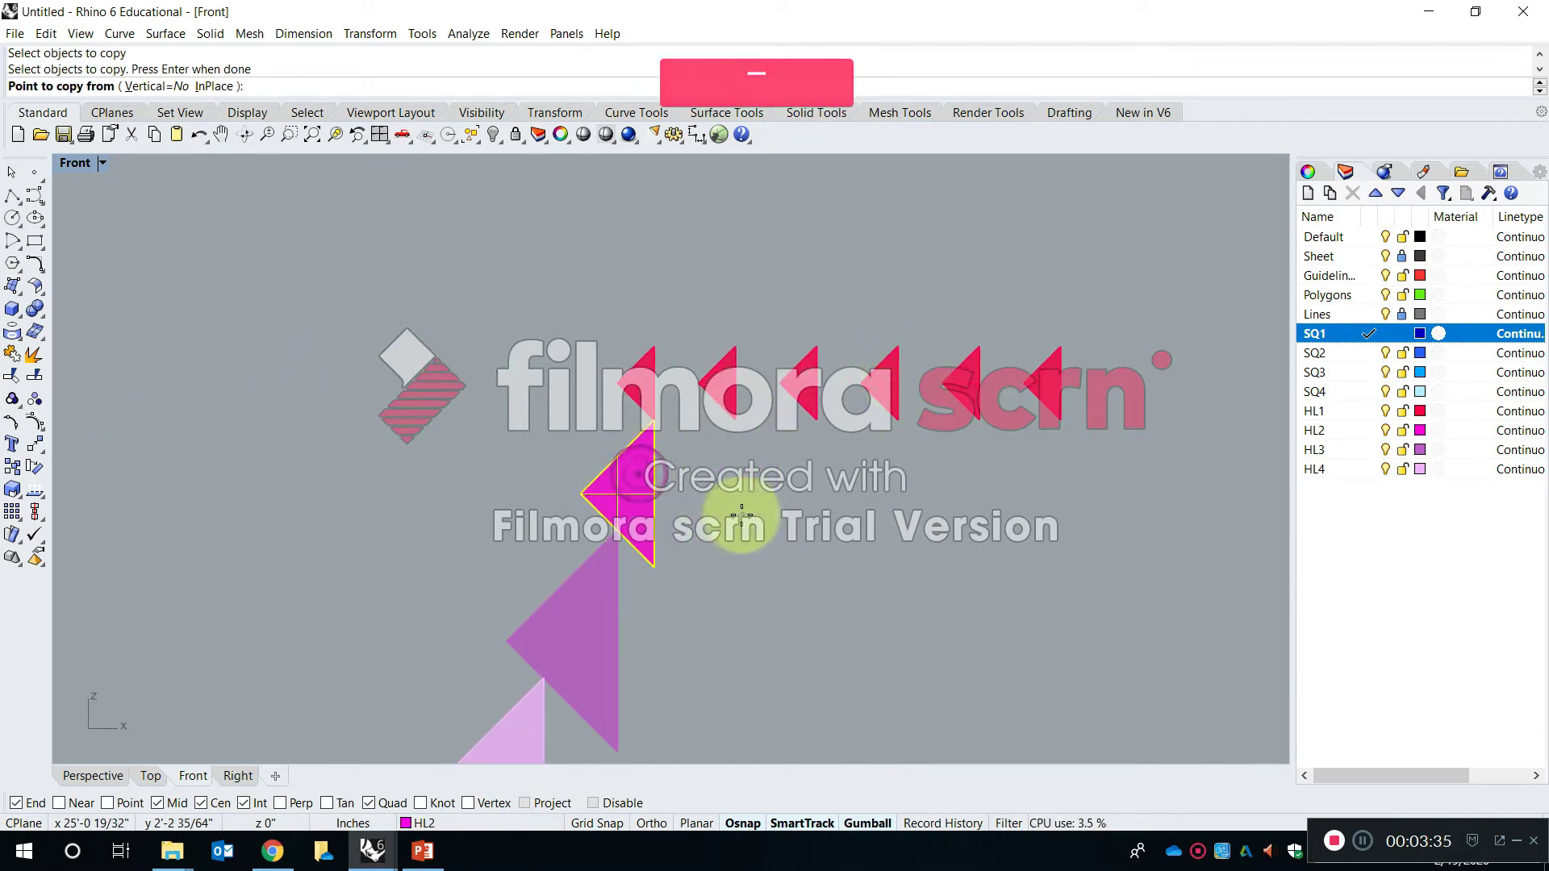
left_click(803, 520)
key("Escape")
Array the magenta triangle below the red row into a row of 4 in X and 1 in Y and Z, spaced about 1.5 inches apart
type("Ar")
key("Return")
left_click(645, 491)
key("Return")
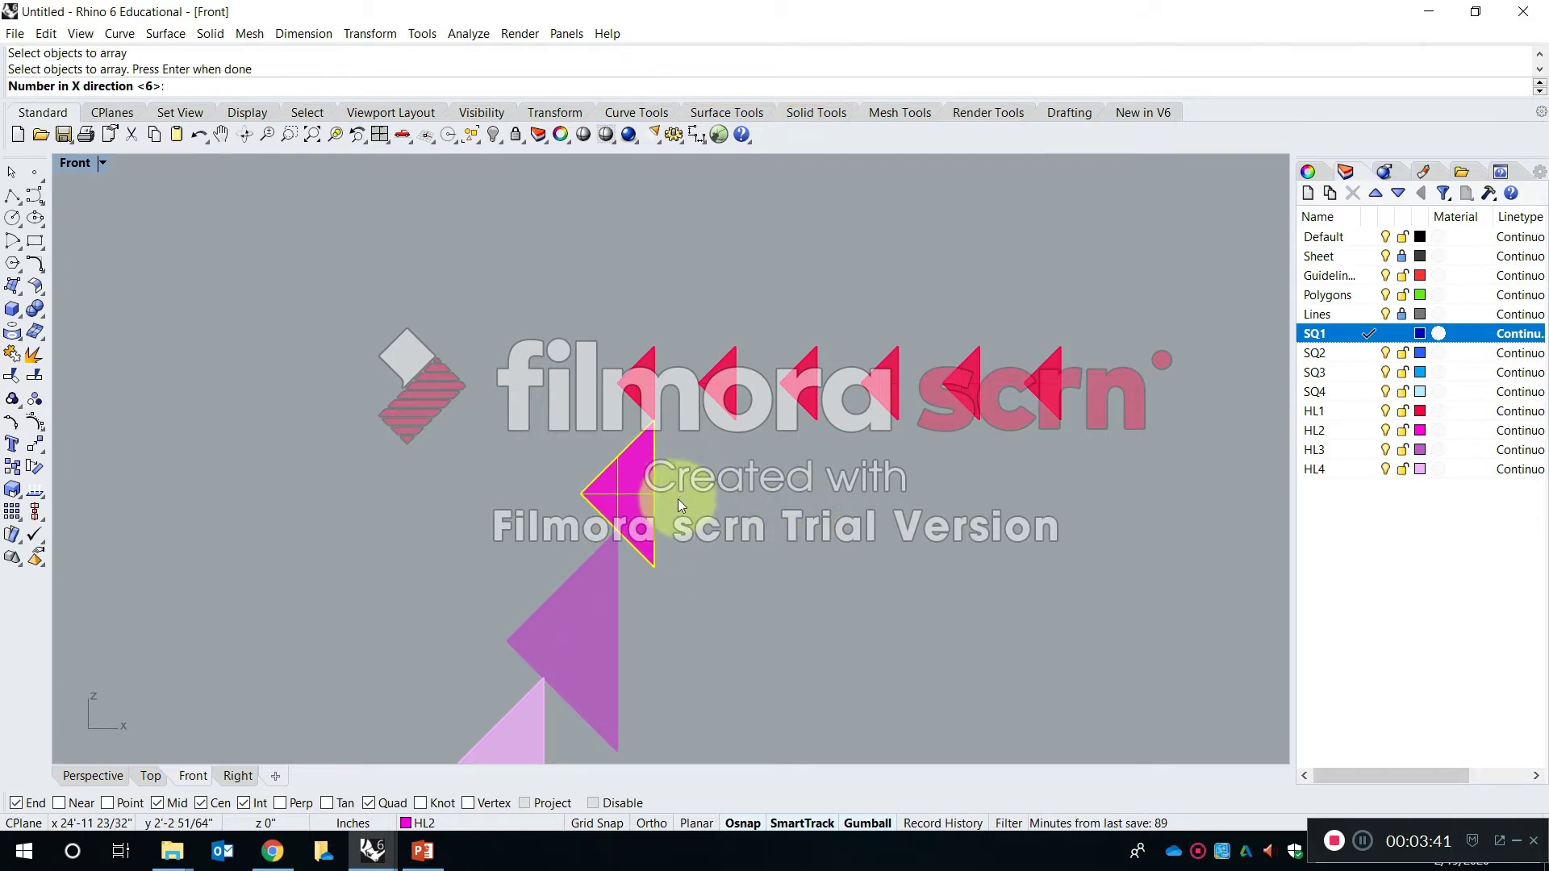
type("4")
key("Return")
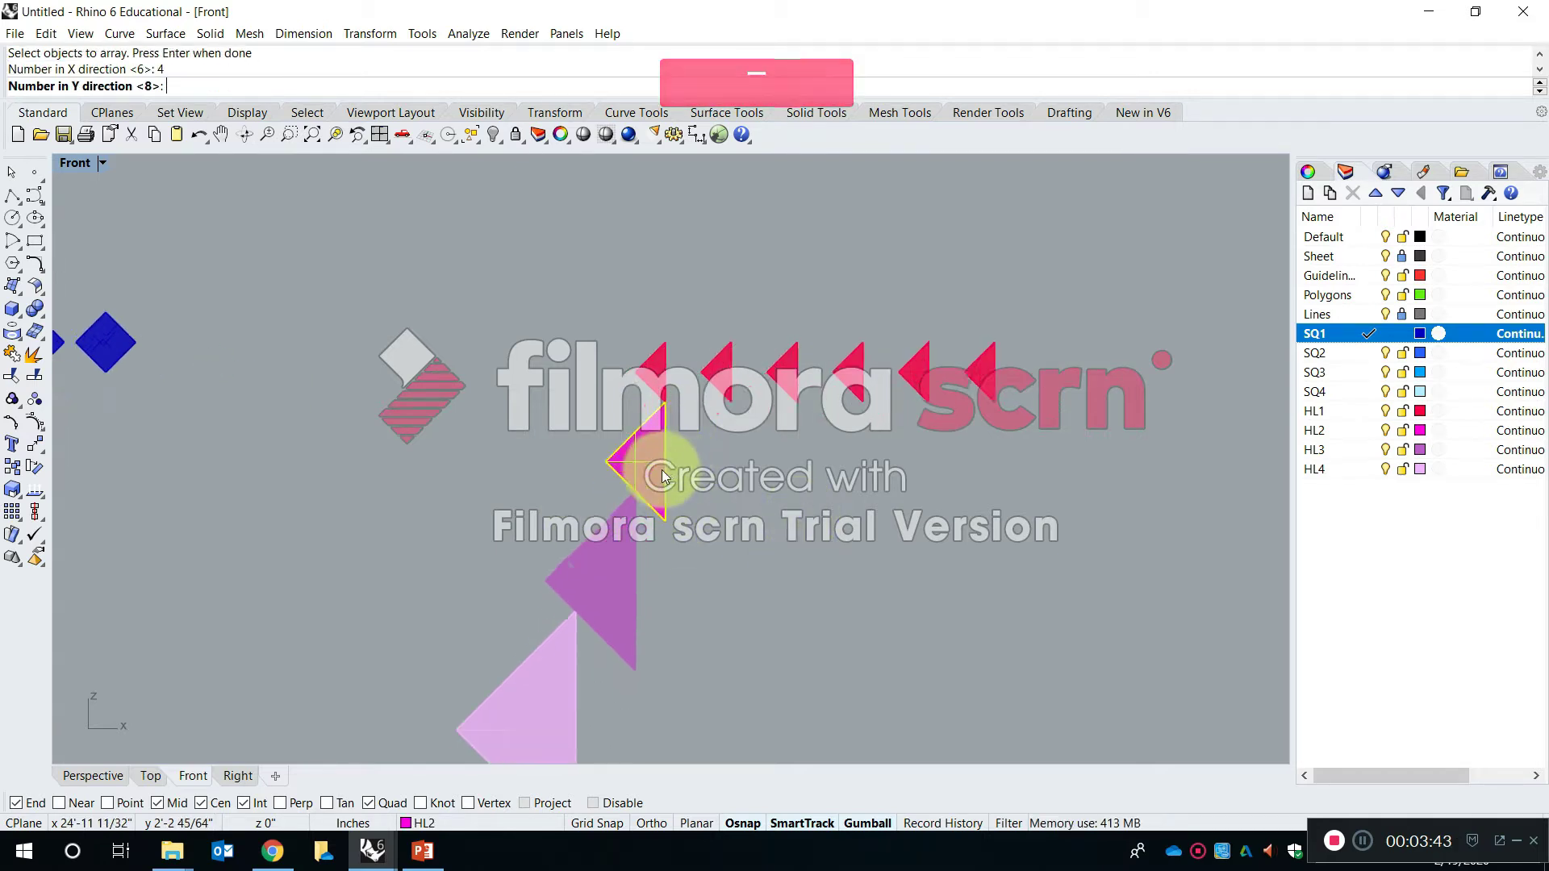
type("1")
key("Return")
type("1")
key("Return")
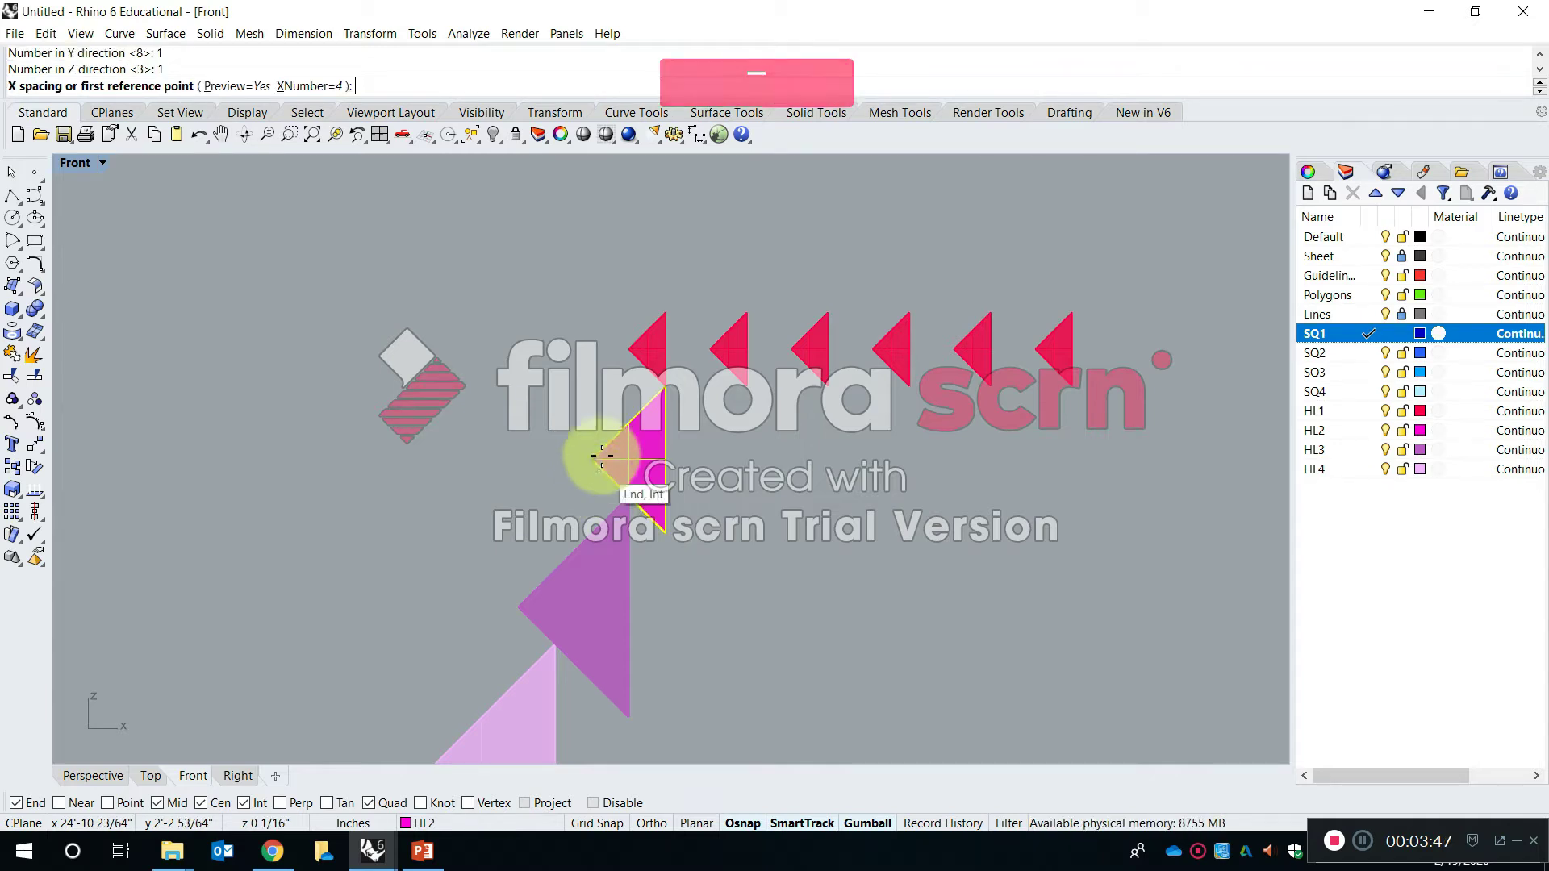
left_click(596, 452)
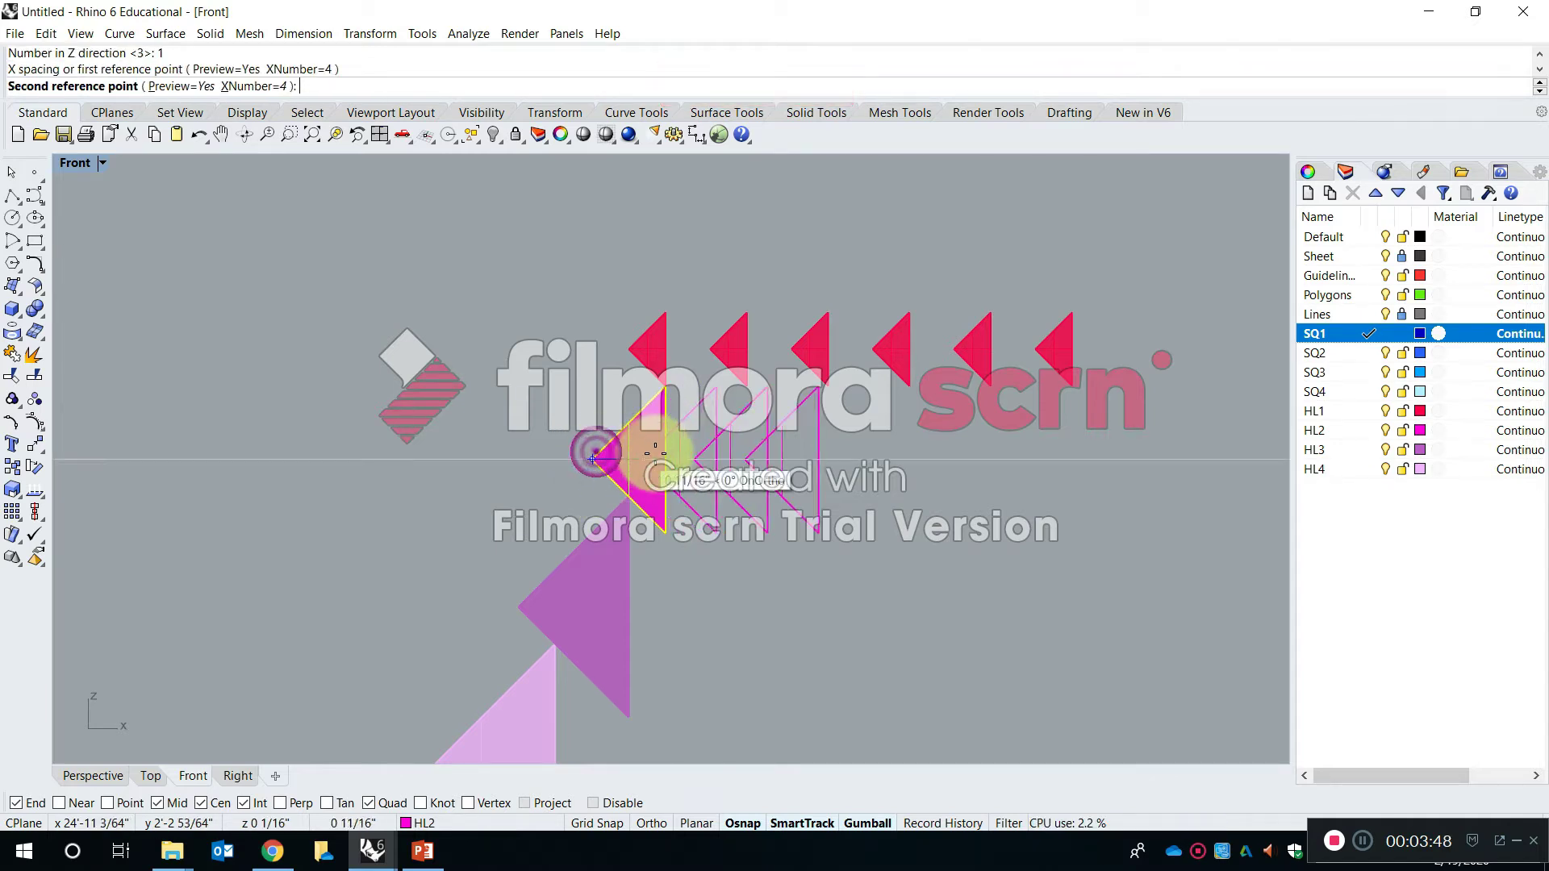
left_click(703, 461)
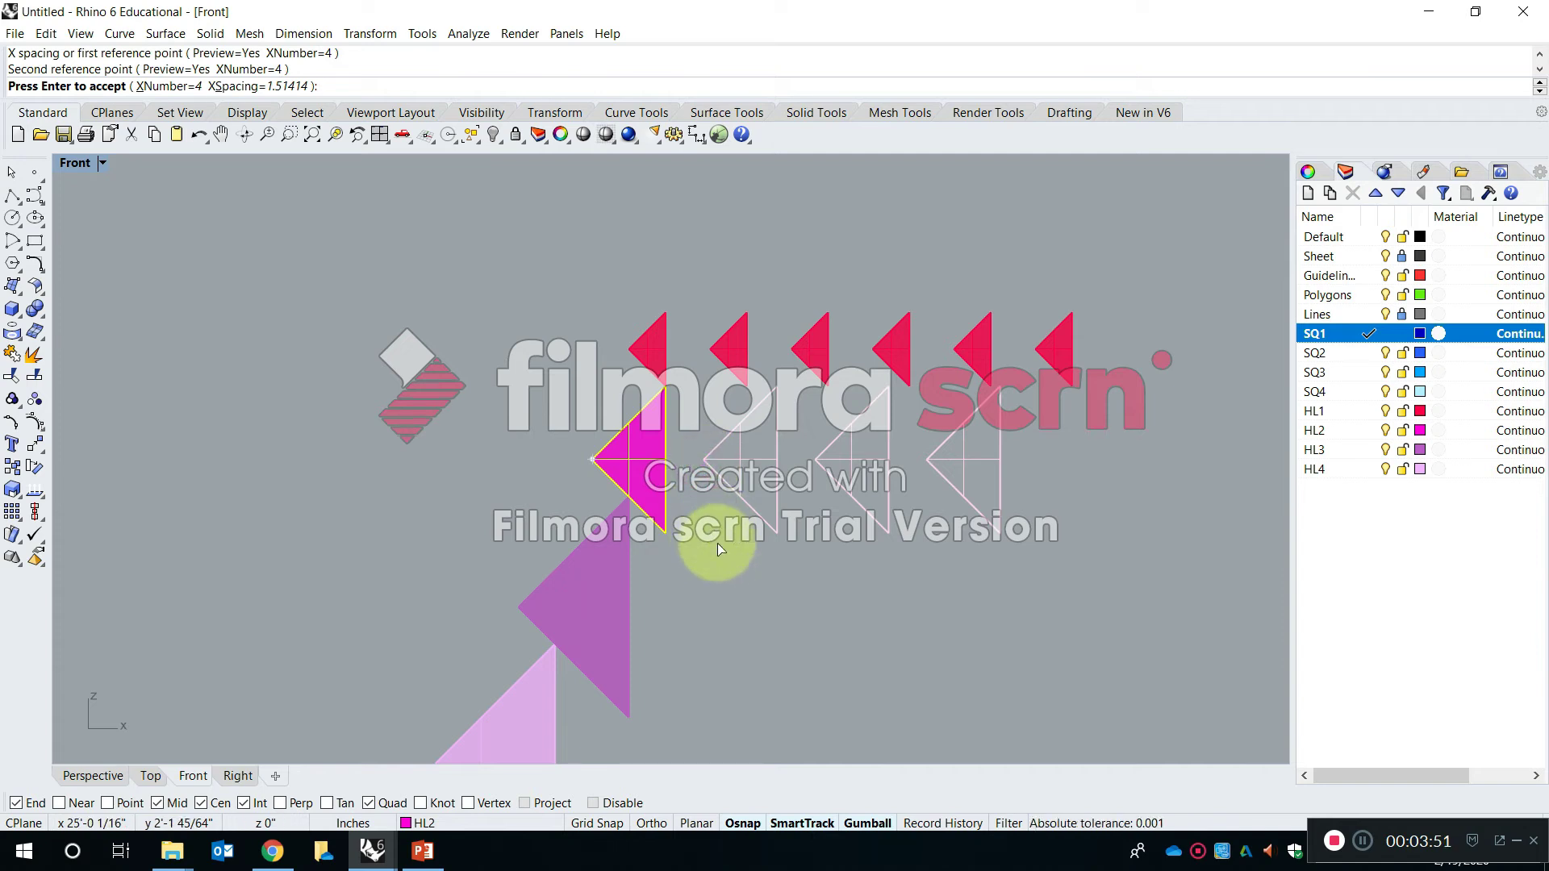
key("Return")
Array the purple triangle into a row of 2 in X and 1 in Y and Z, spaced about 2.8 inches apart
right_click_drag(712, 582, 597, 416)
key("Return")
left_click(583, 398)
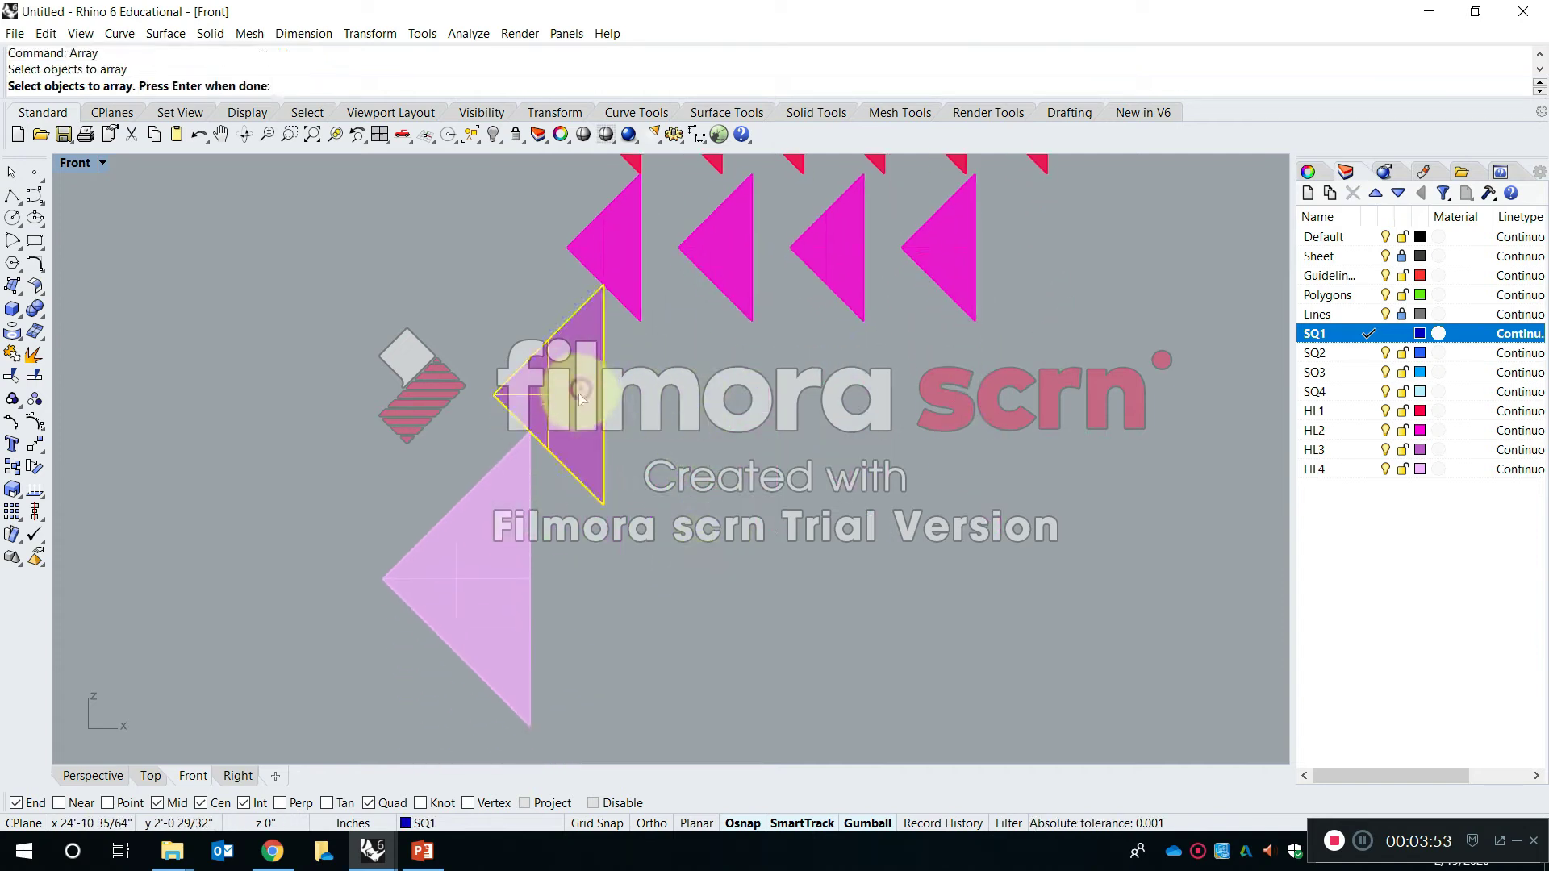
key("Return")
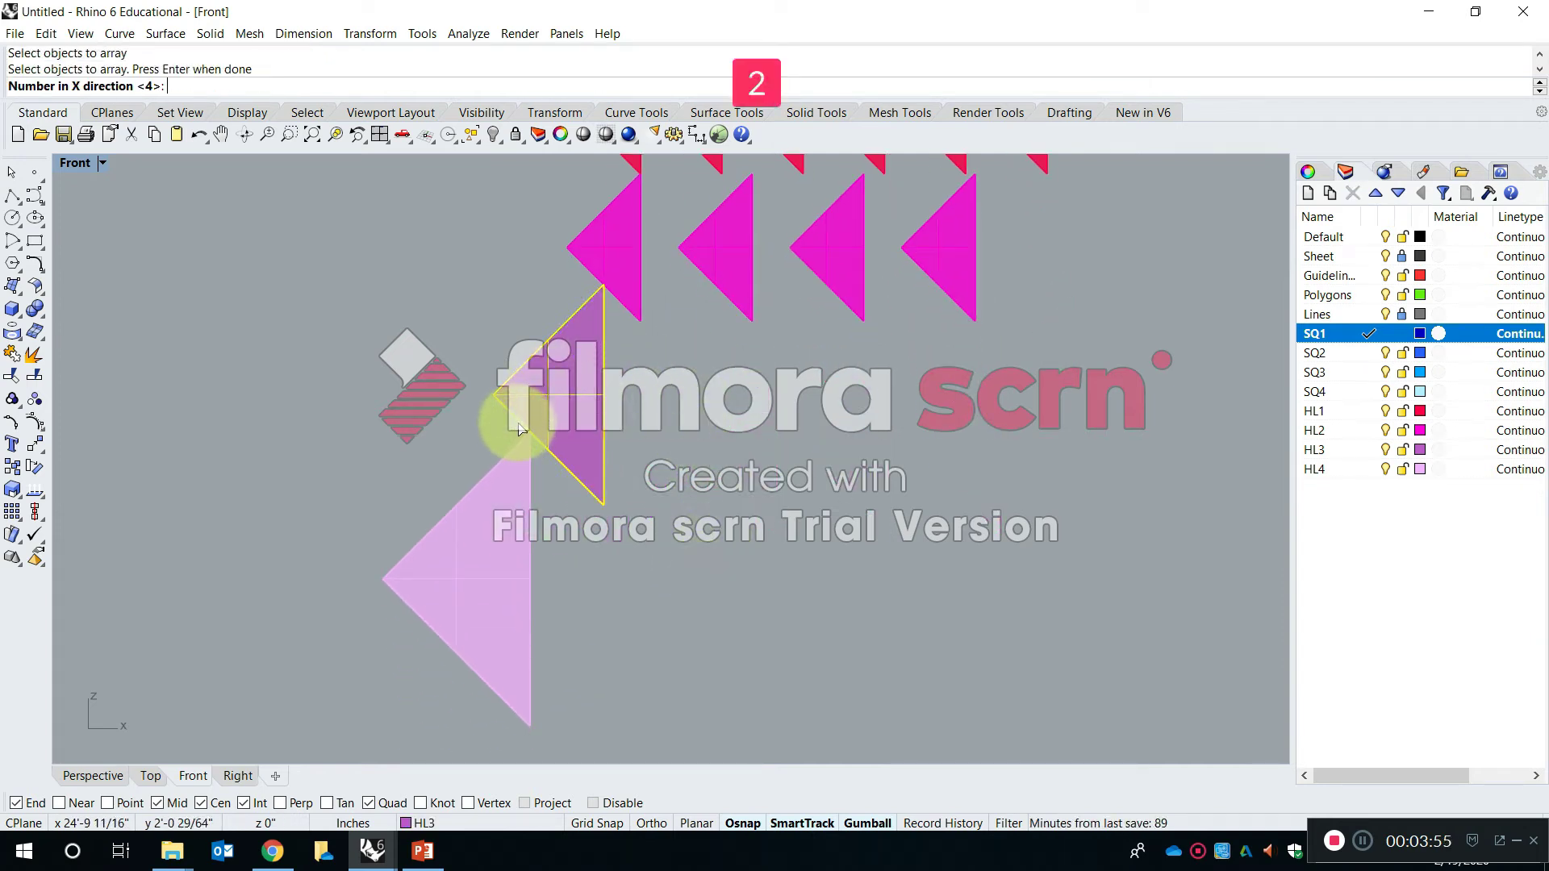
type("2")
key("Return")
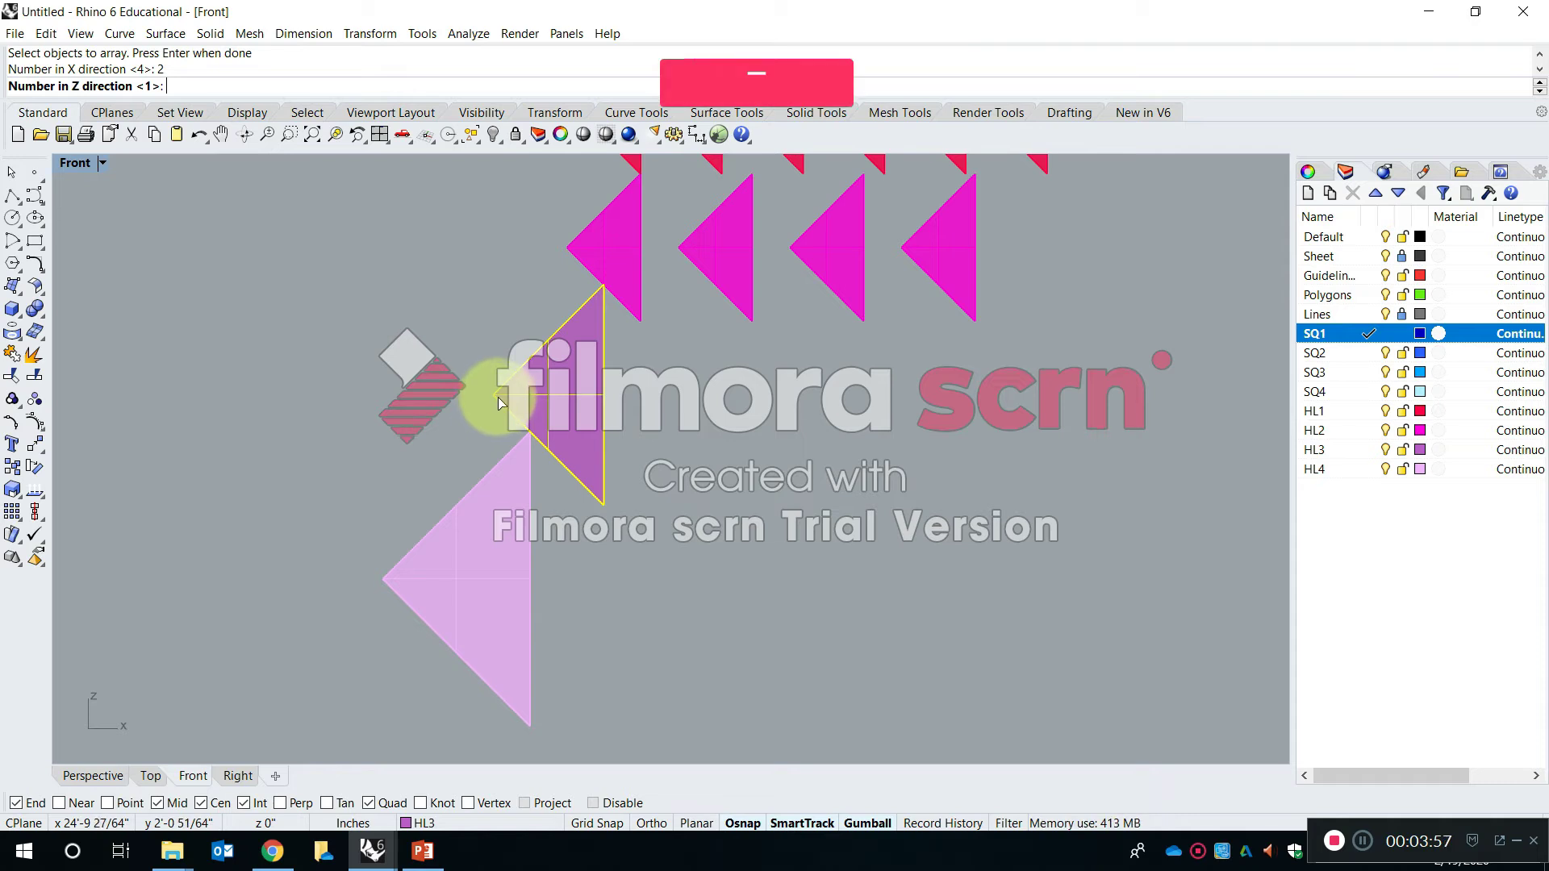
key("Return")
left_click(495, 395)
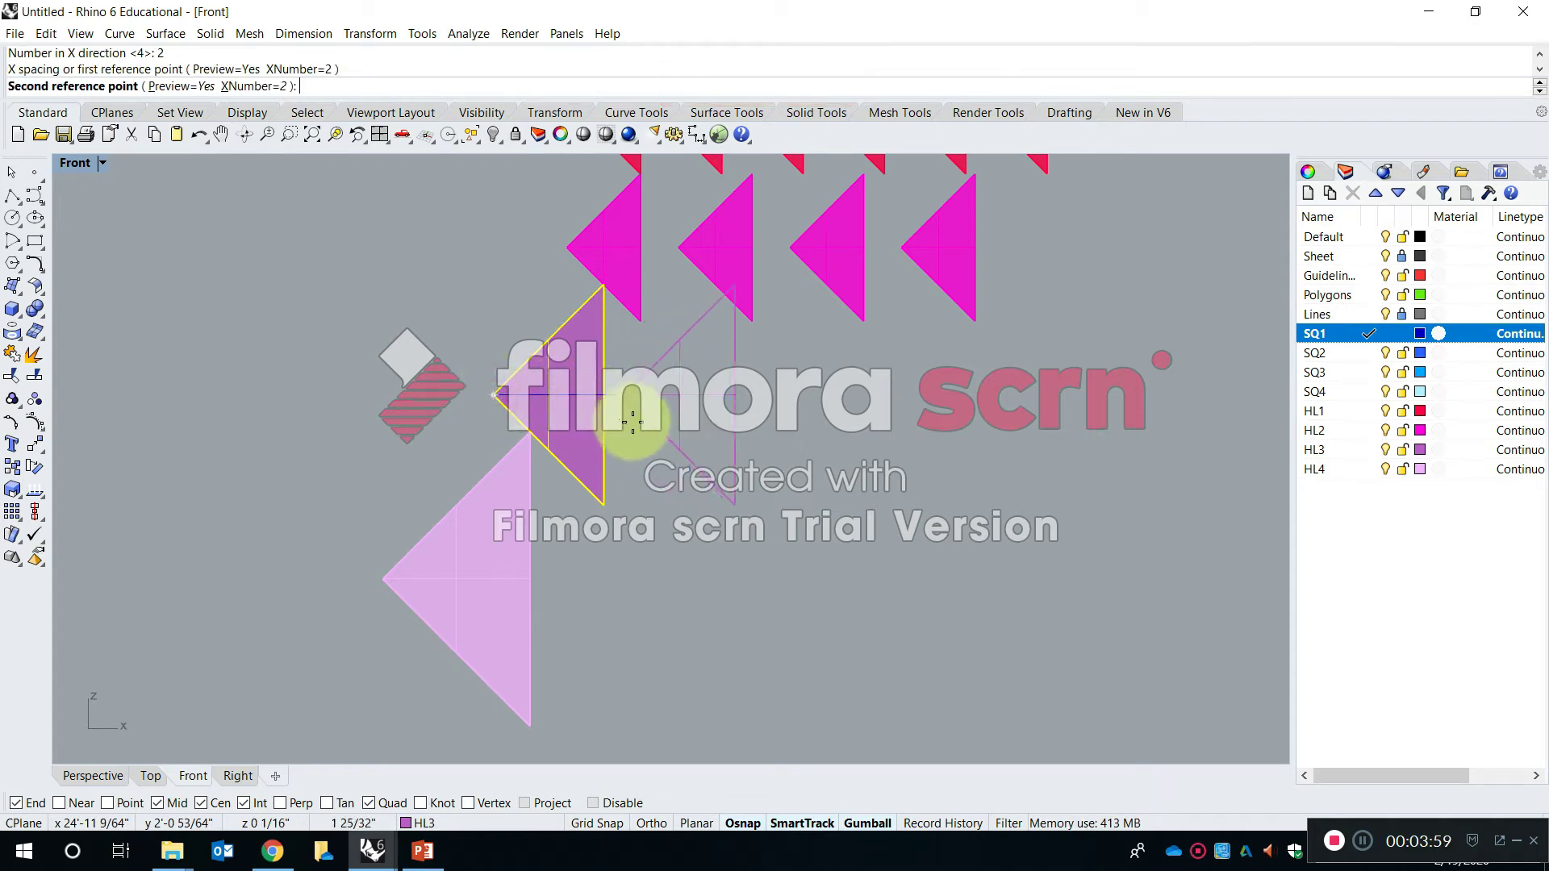
left_click(703, 478)
key("Return")
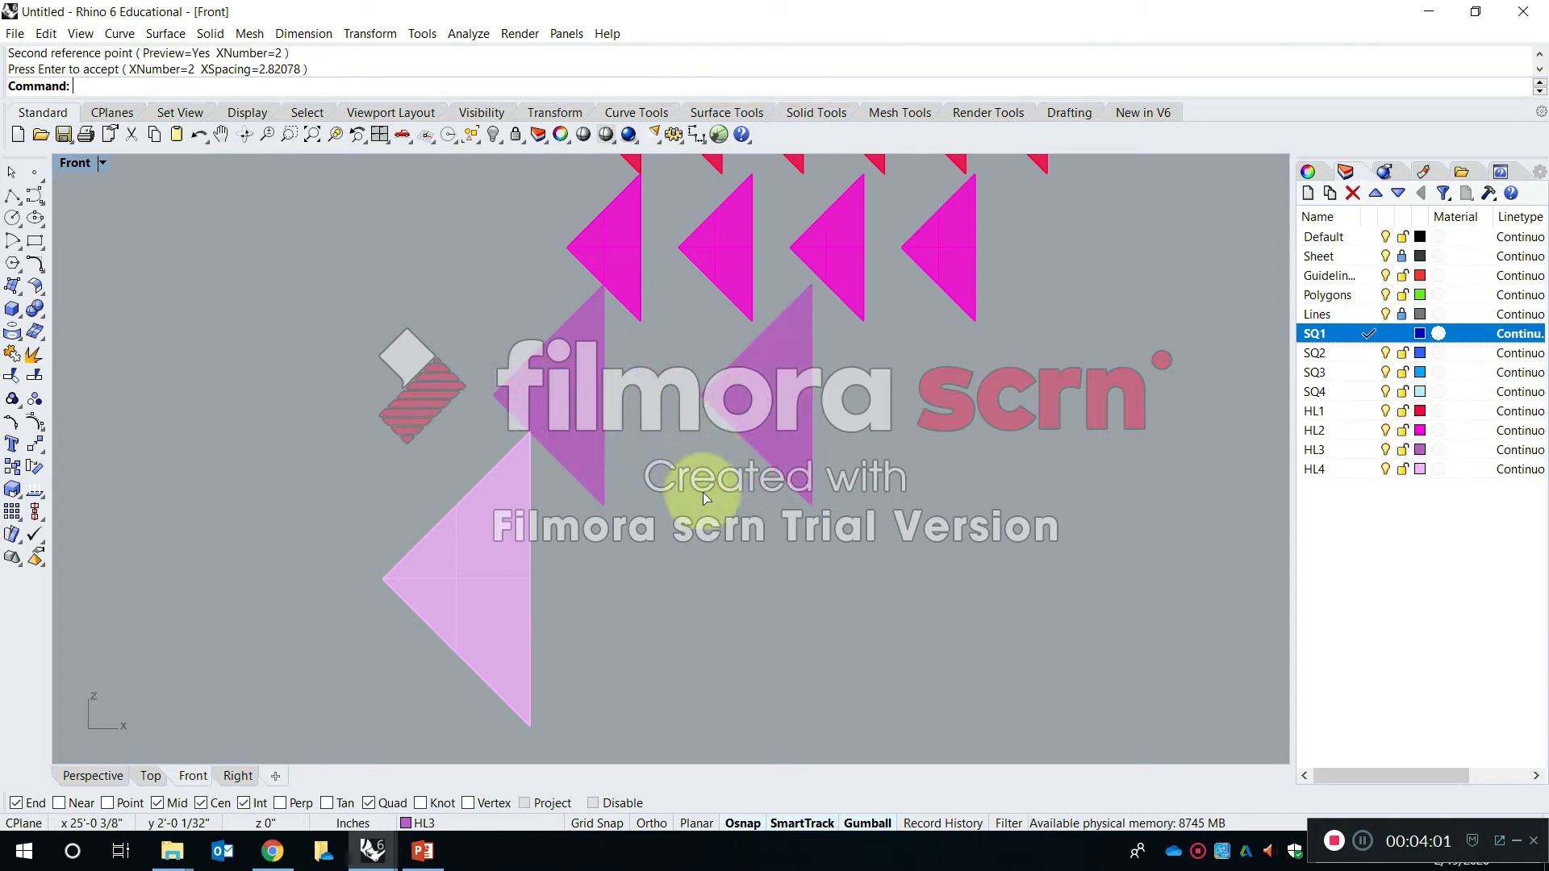
Copy the light pink triangle about 2.5 inches horizontally to form a row of two
type("c")
key("Return")
left_click(511, 554)
key("Return")
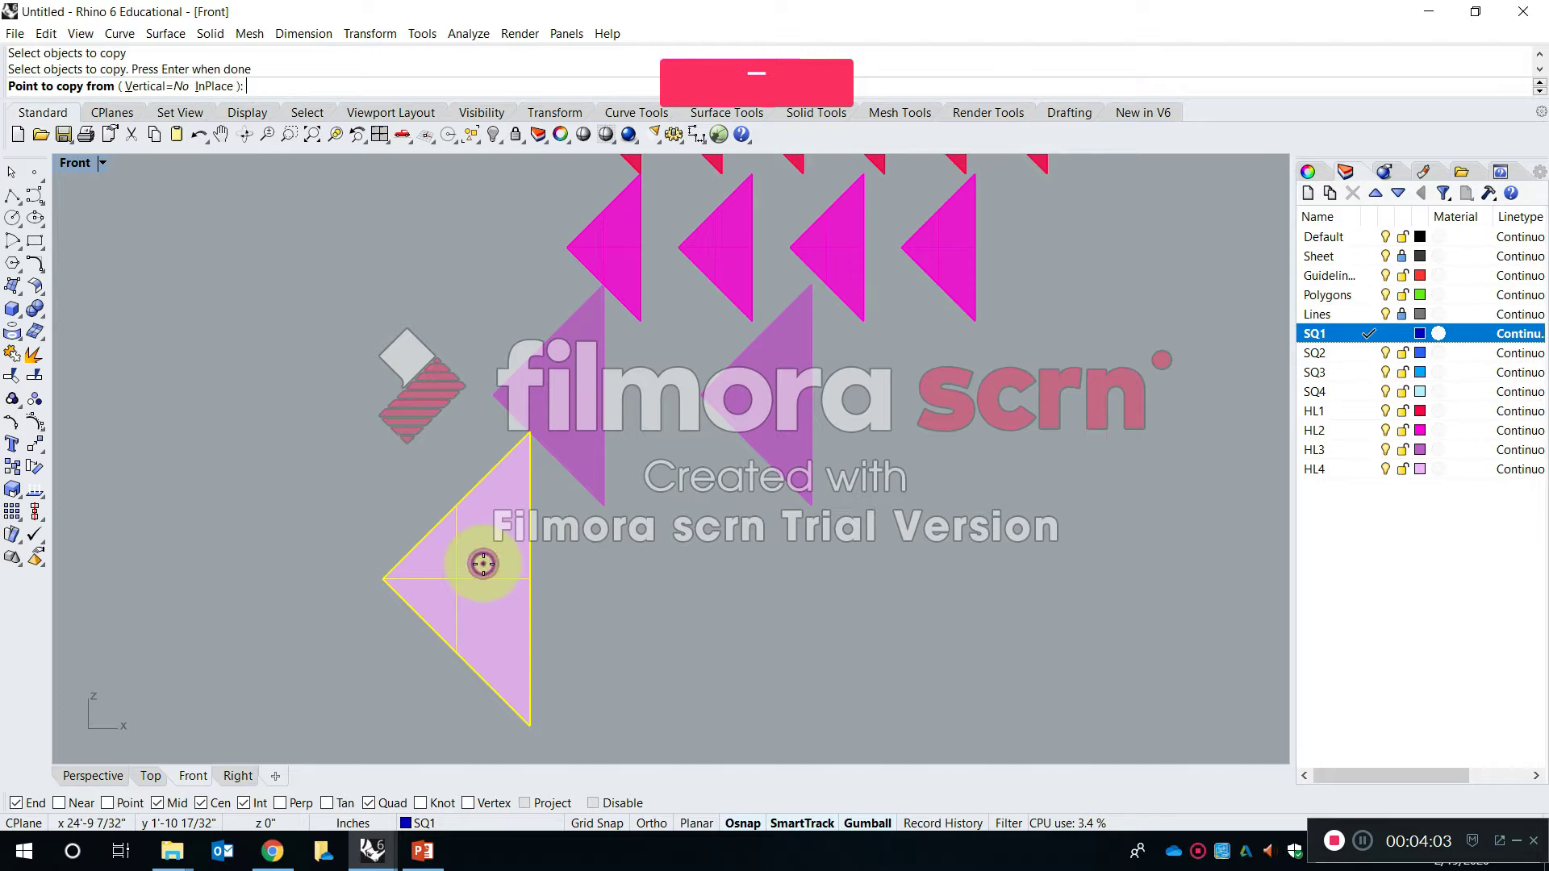
left_click(485, 567)
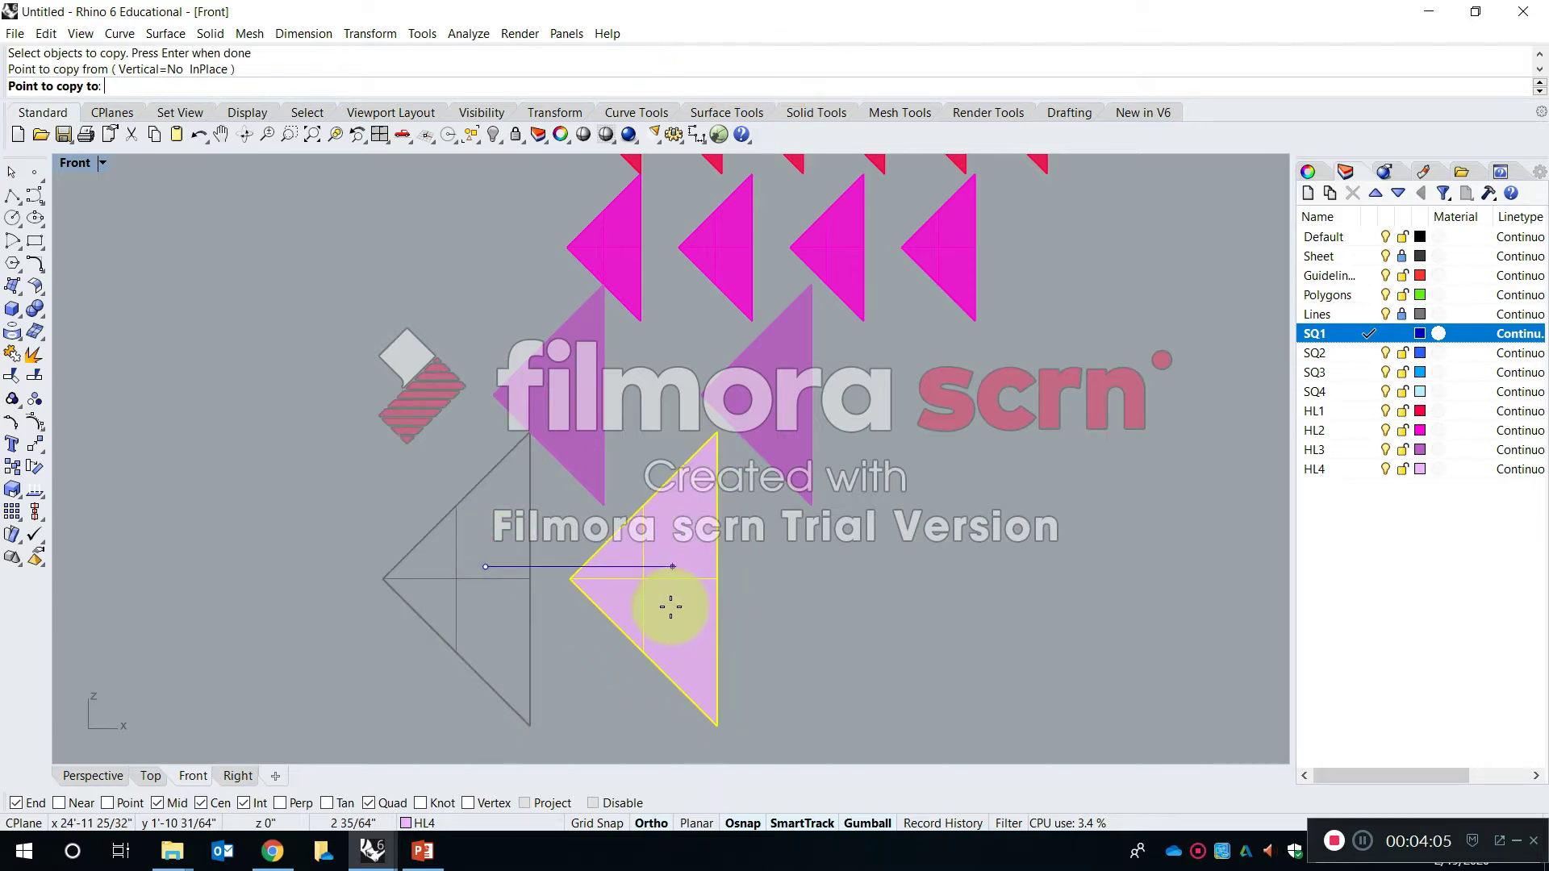
left_click(668, 611)
scroll(753, 603, "down", 4)
key("Return")
right_click_drag(629, 605, 823, 565)
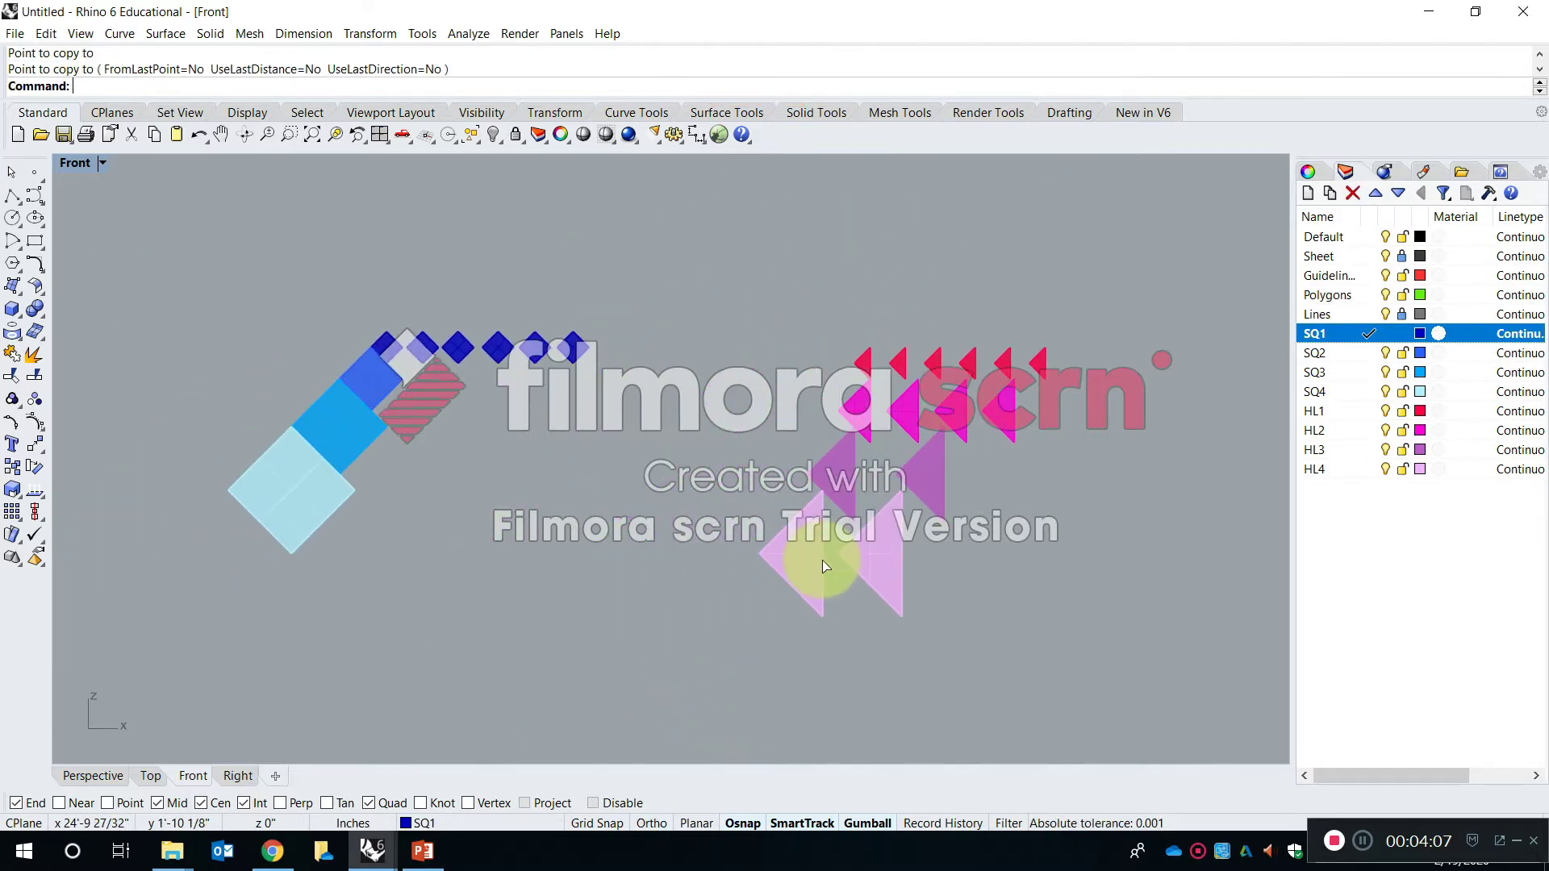
Array the medium blue square into a row of 4 in X and 1 in Y and Z, spaced about 2.2 inches apart
scroll(375, 389, "up", 8)
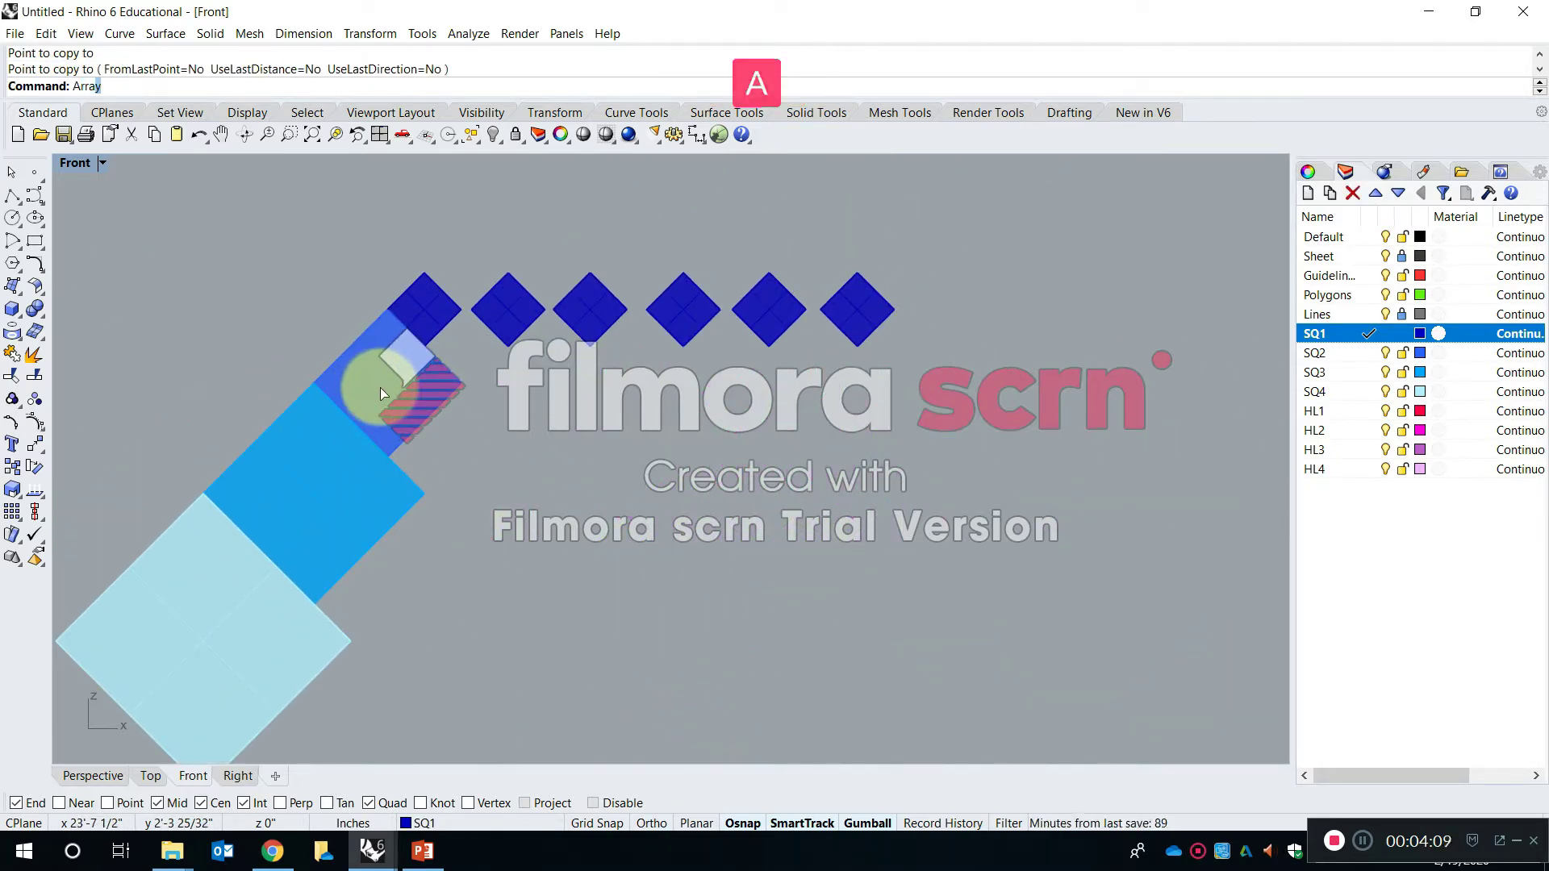
type("Arra")
key("Return")
left_click(380, 388)
key("Return")
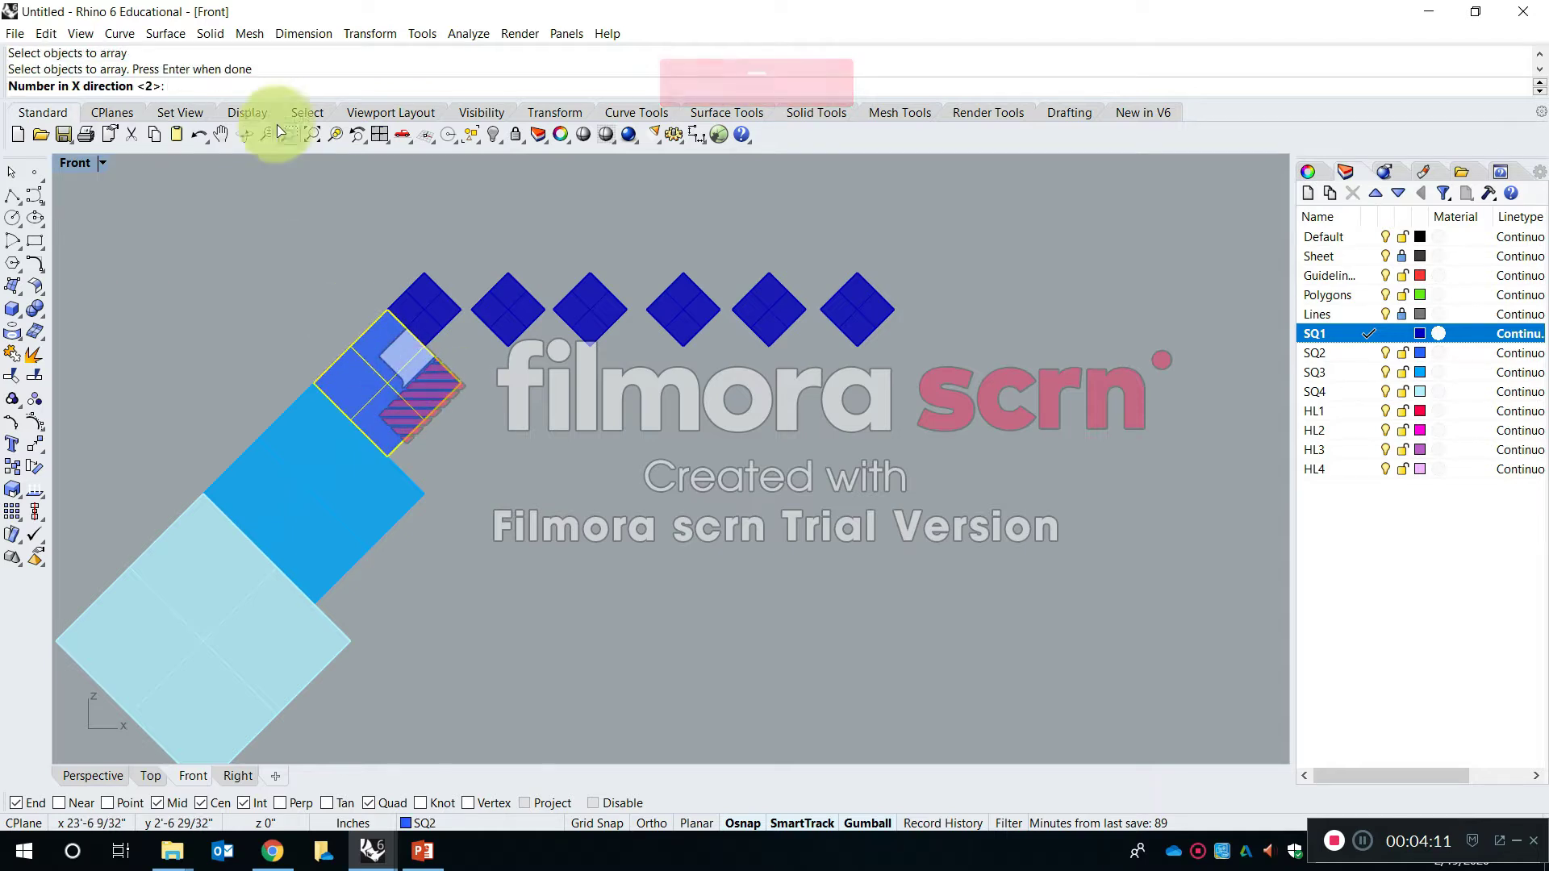
type("4")
key("Return")
key("Return")
key("Return")
left_click(314, 384)
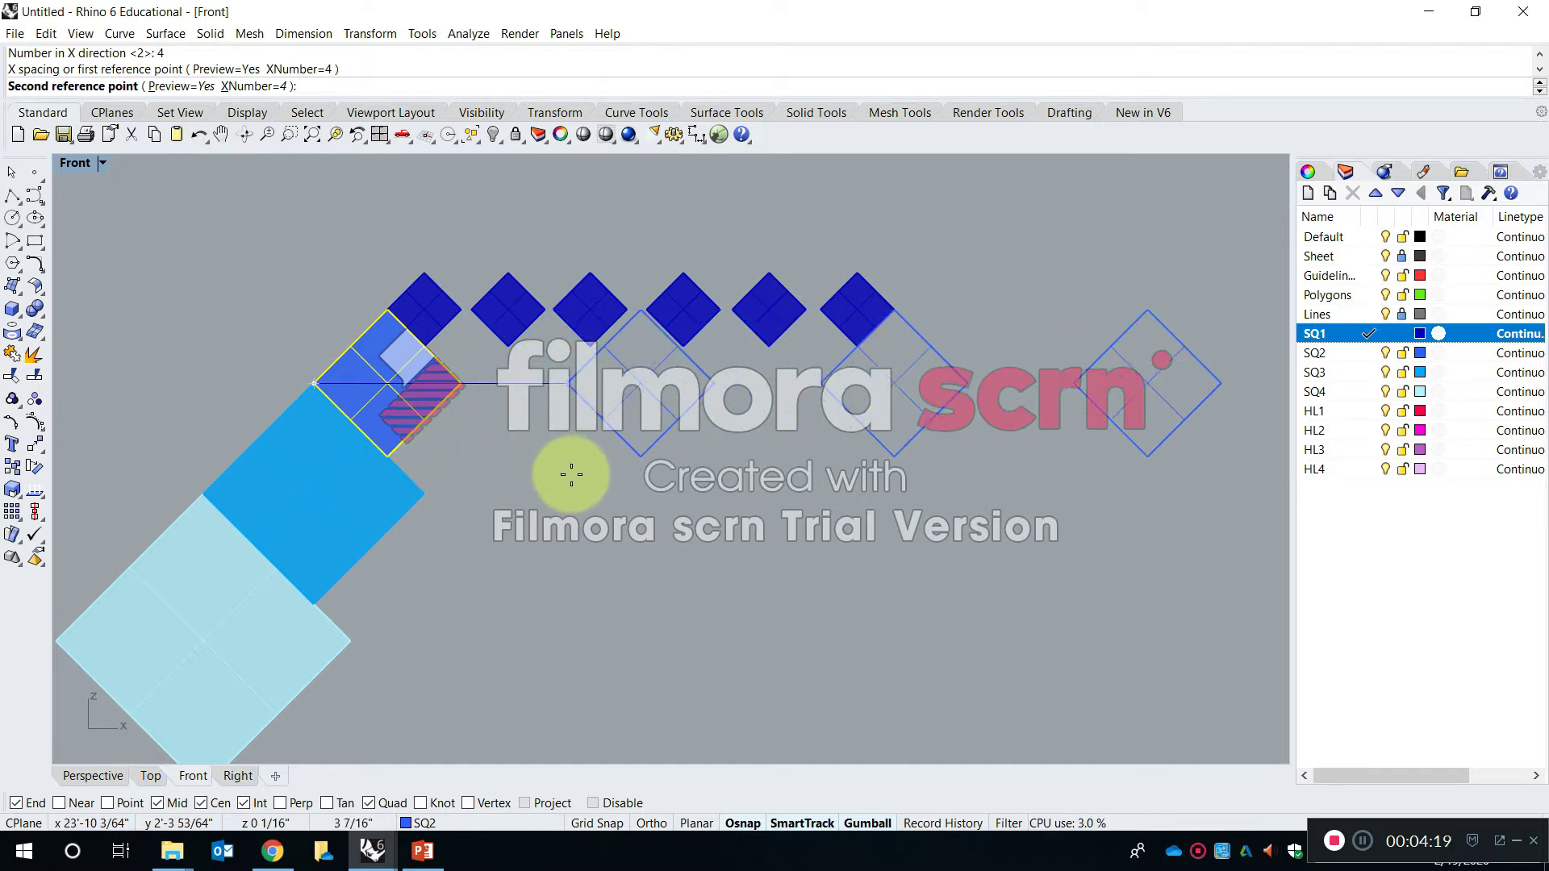
left_click(473, 473)
key("Return")
Shift the three arrayed medium blue squares sideways to widen the gaps in their row, then deselect them
right_click_drag(586, 565, 637, 499)
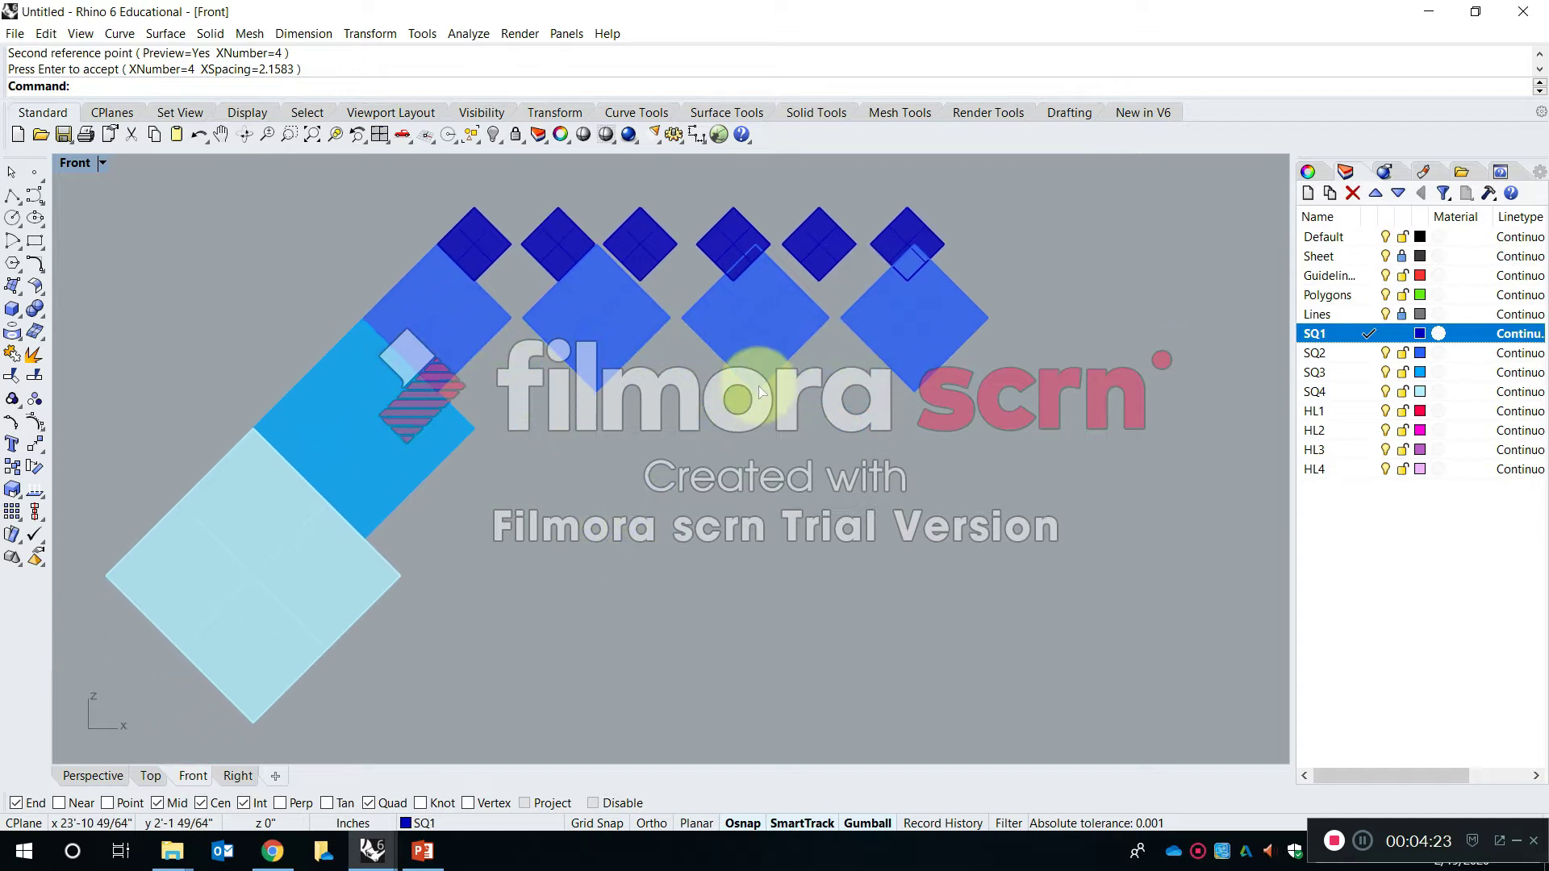
left_click(737, 315, "shift")
left_click(919, 319, "shift")
left_click_drag(899, 321, 948, 329)
left_click(960, 304)
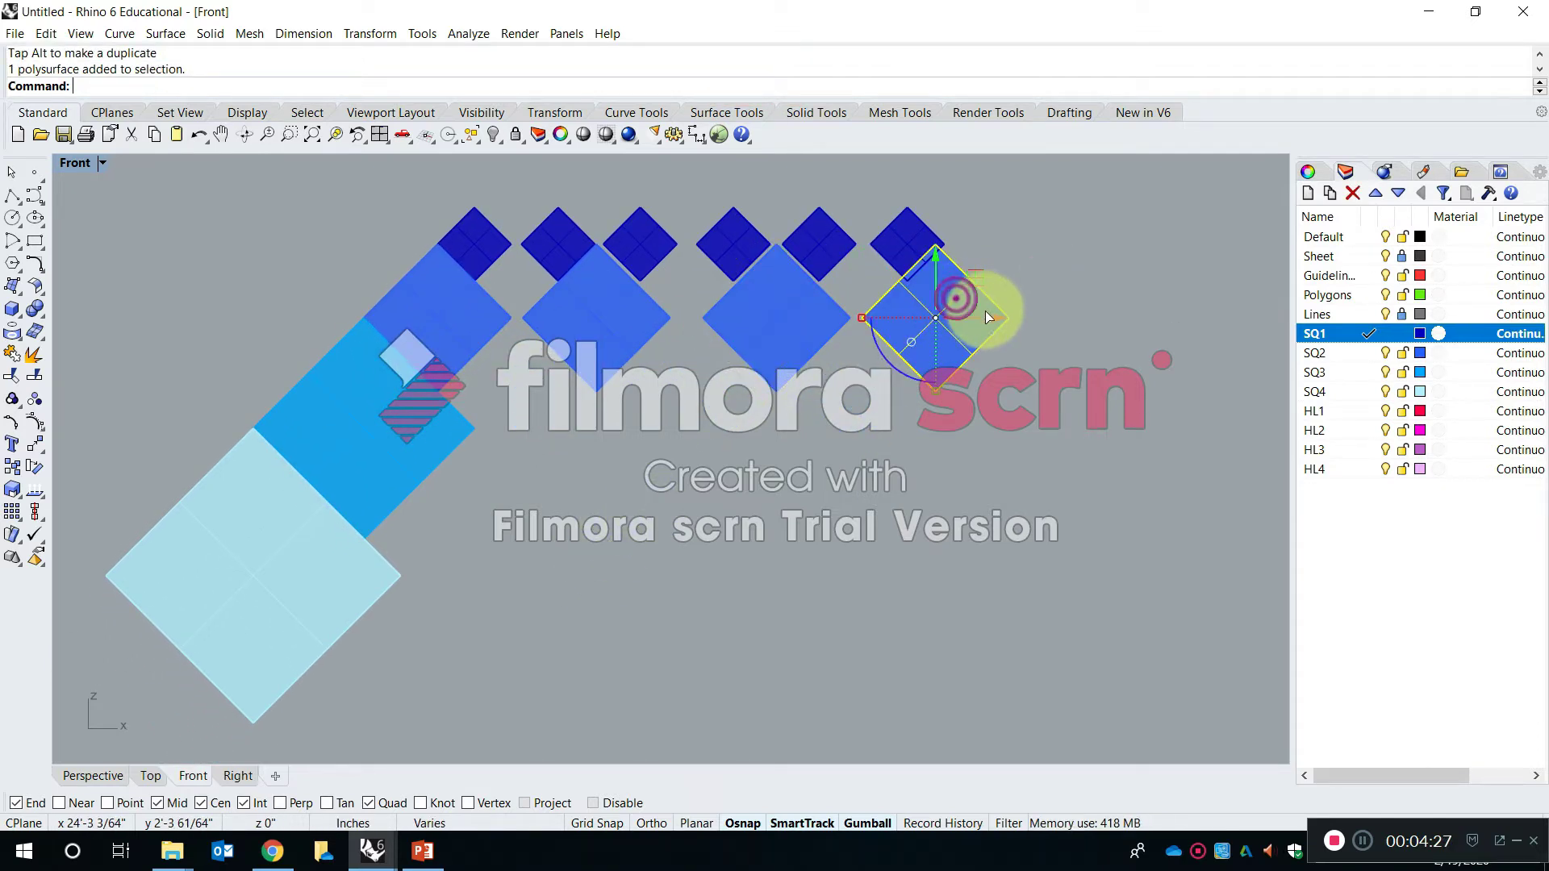
right_click_drag(390, 486, 439, 452)
right_click_drag(518, 396, 508, 516)
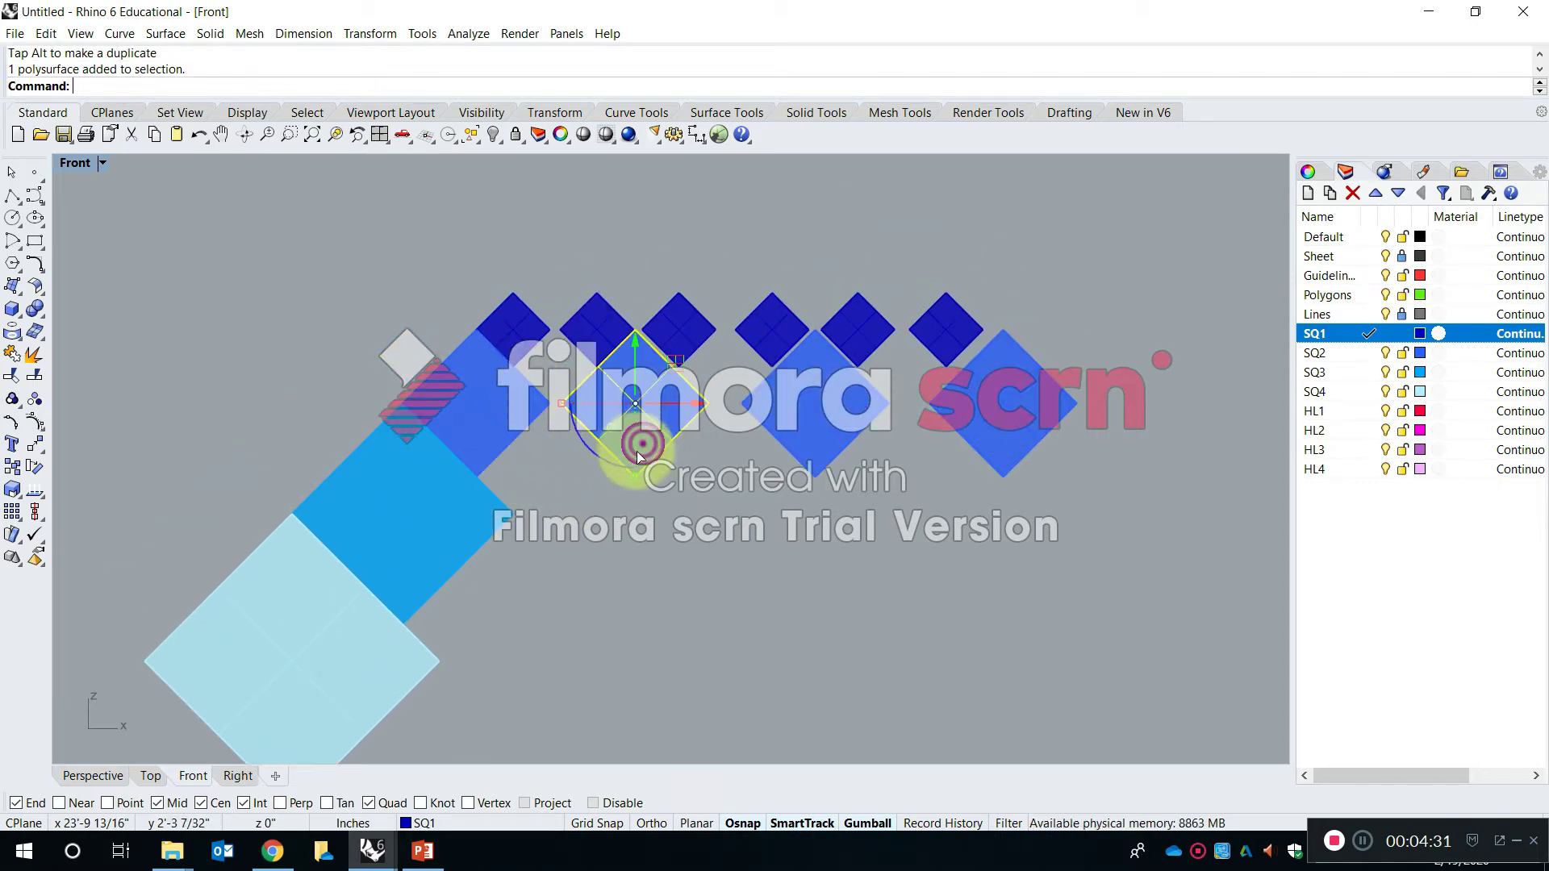
left_click_drag(665, 403, 676, 446)
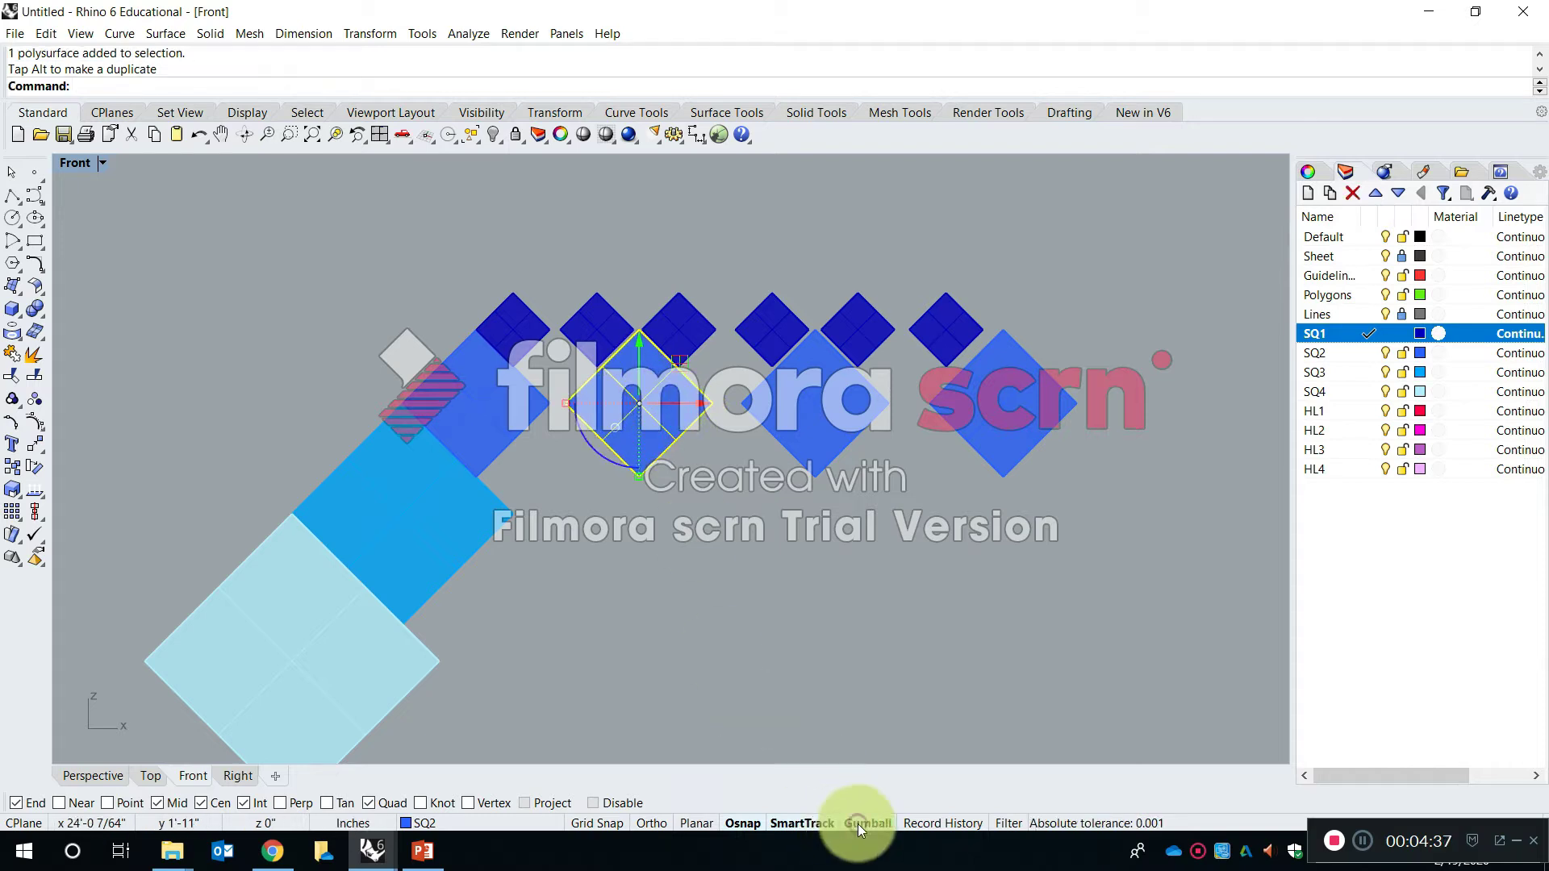
left_click(860, 823)
left_click(861, 822)
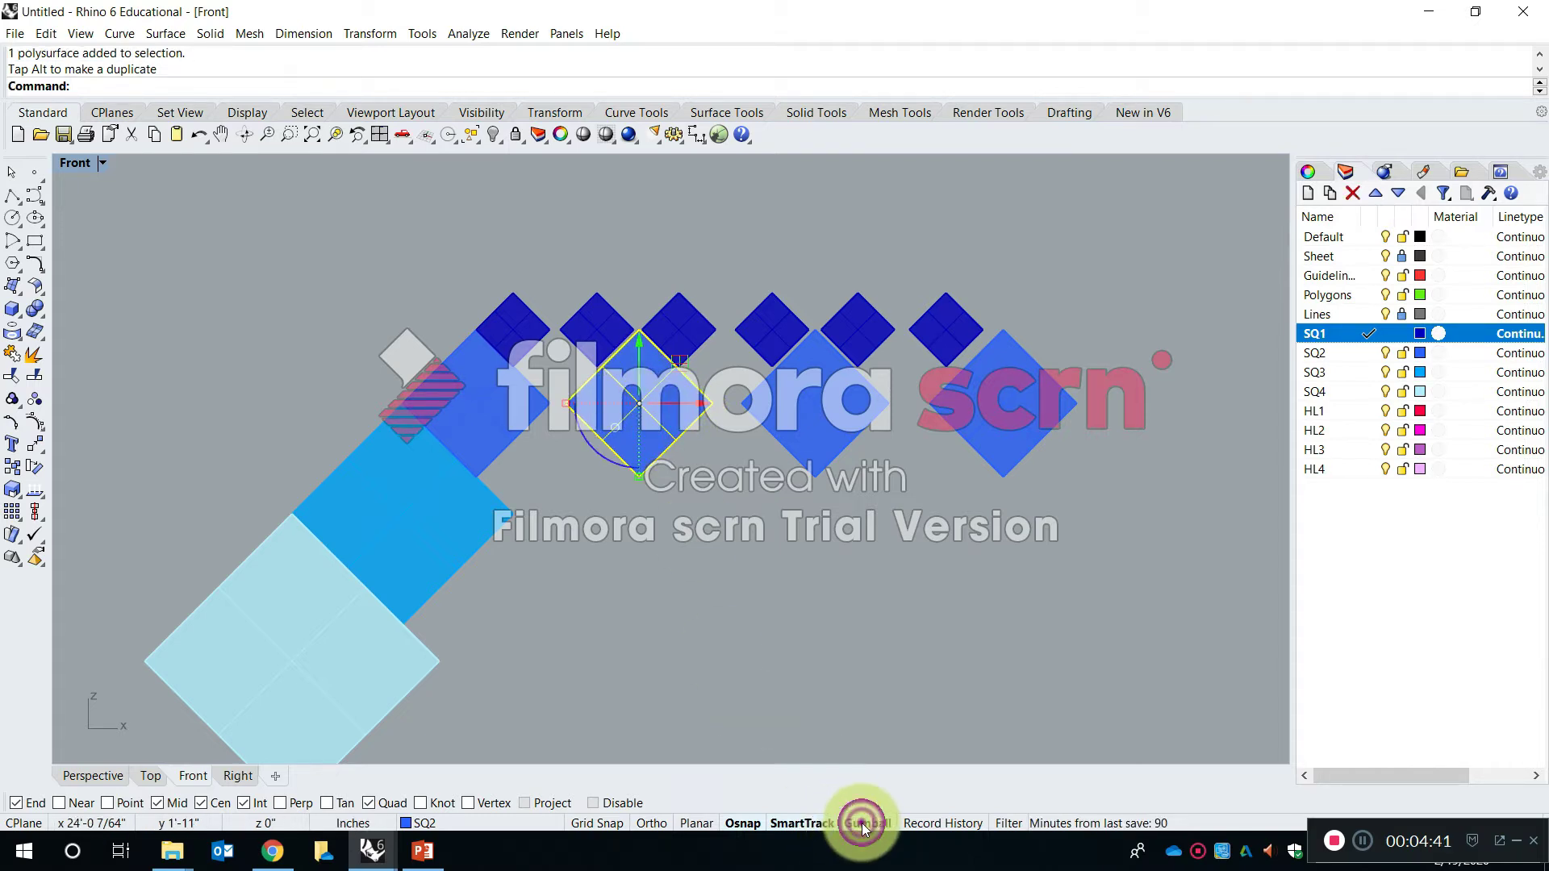
left_click(644, 515)
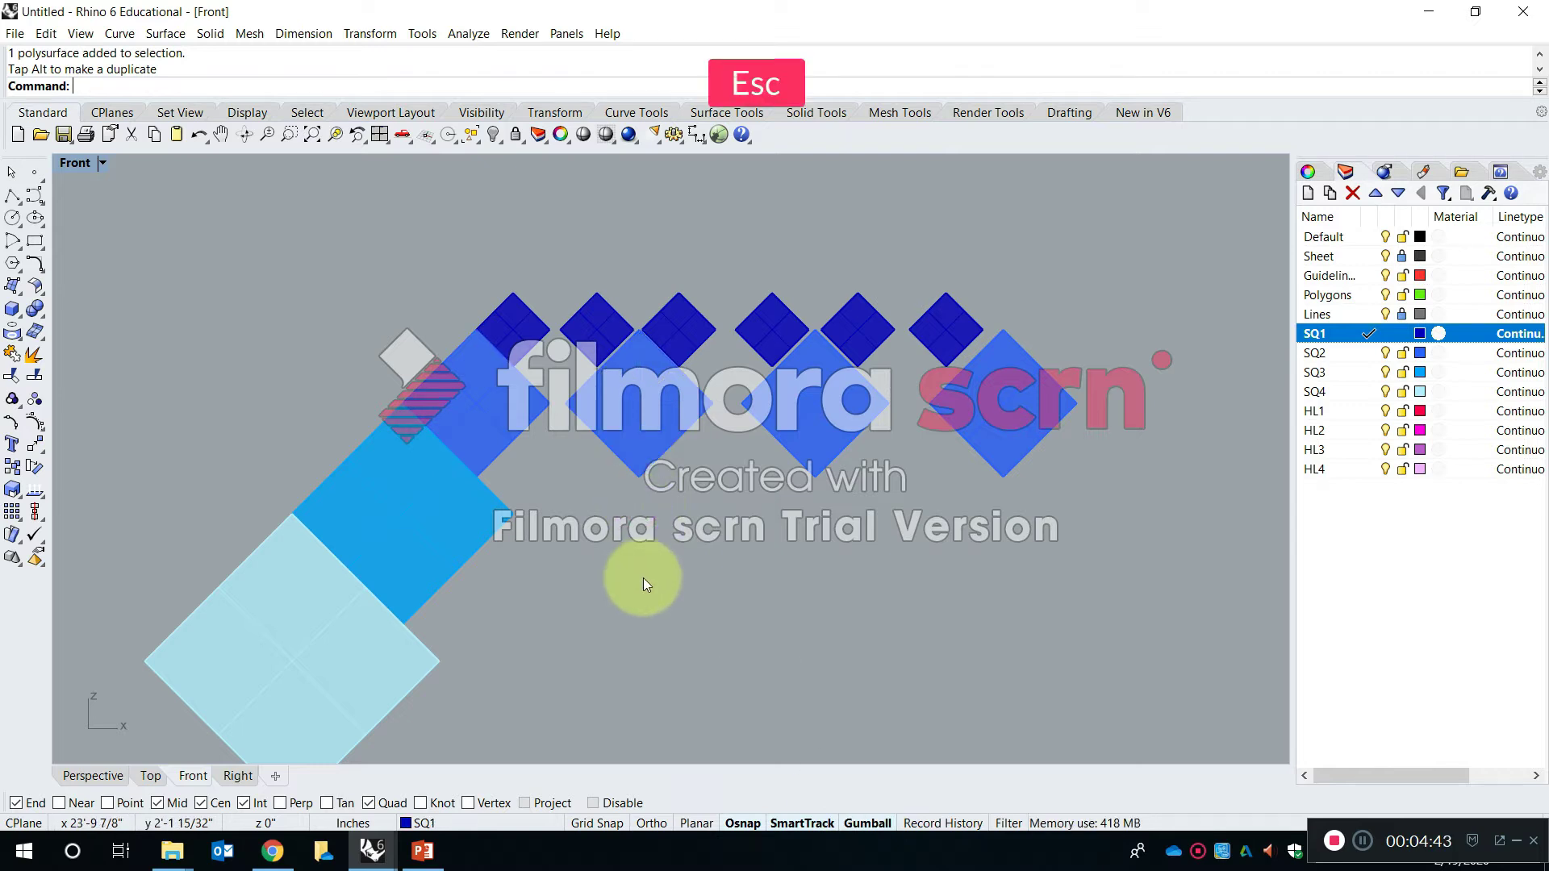
Copy the bright blue square horizontally to form a second one beneath the medium blue row
key("BackSpace")
key("BackSpace")
key("BackSpace")
key("BackSpace")
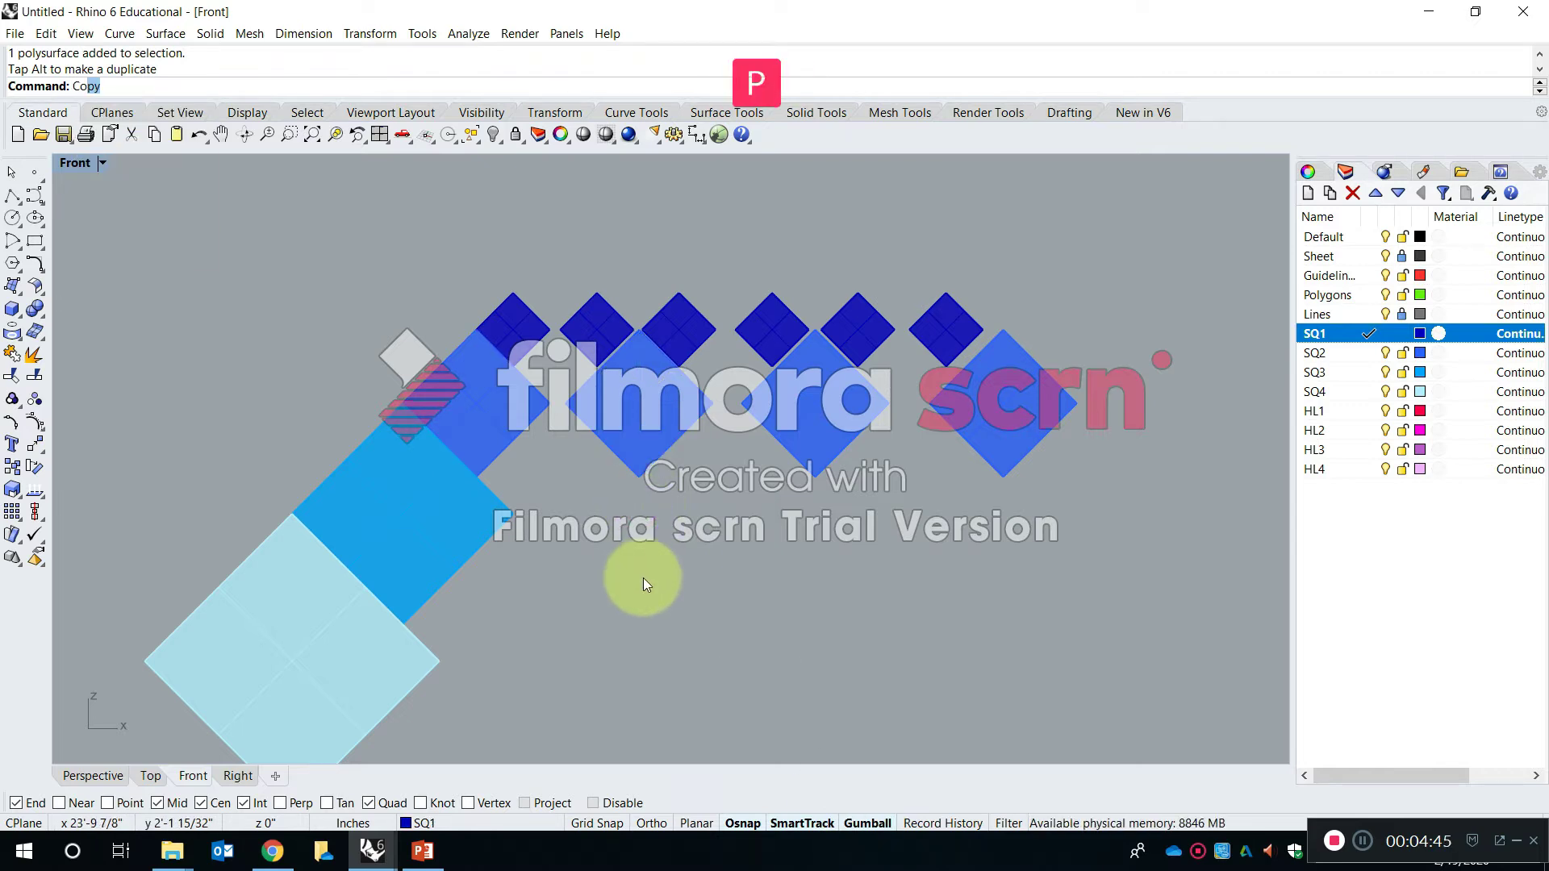
key("Return")
left_click(454, 564)
key("Return")
left_click(552, 604)
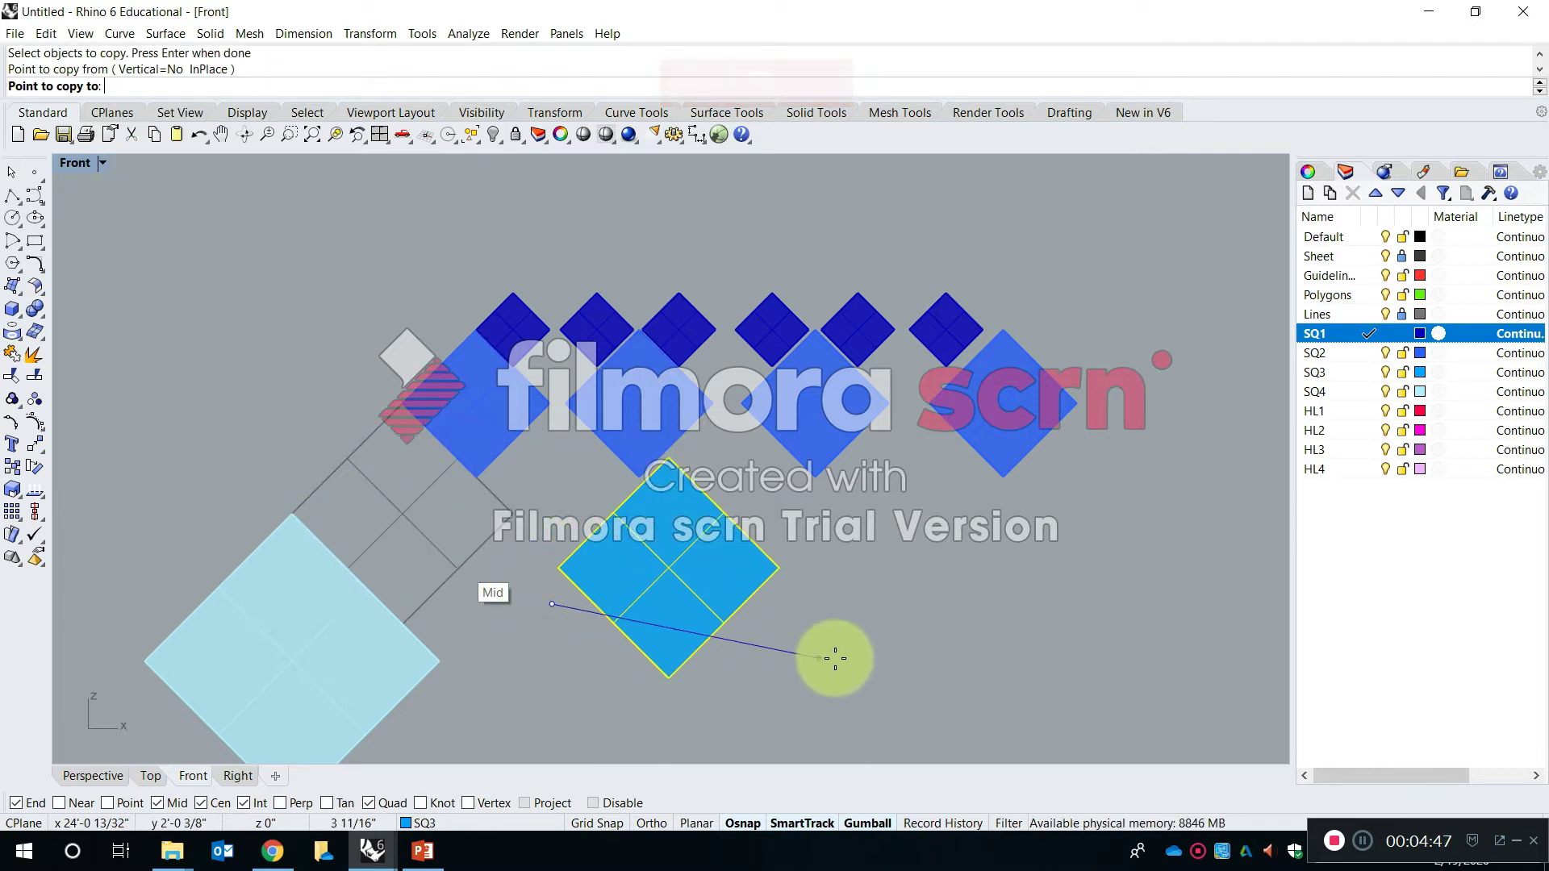
left_click(877, 608, "shift")
right_click(496, 631)
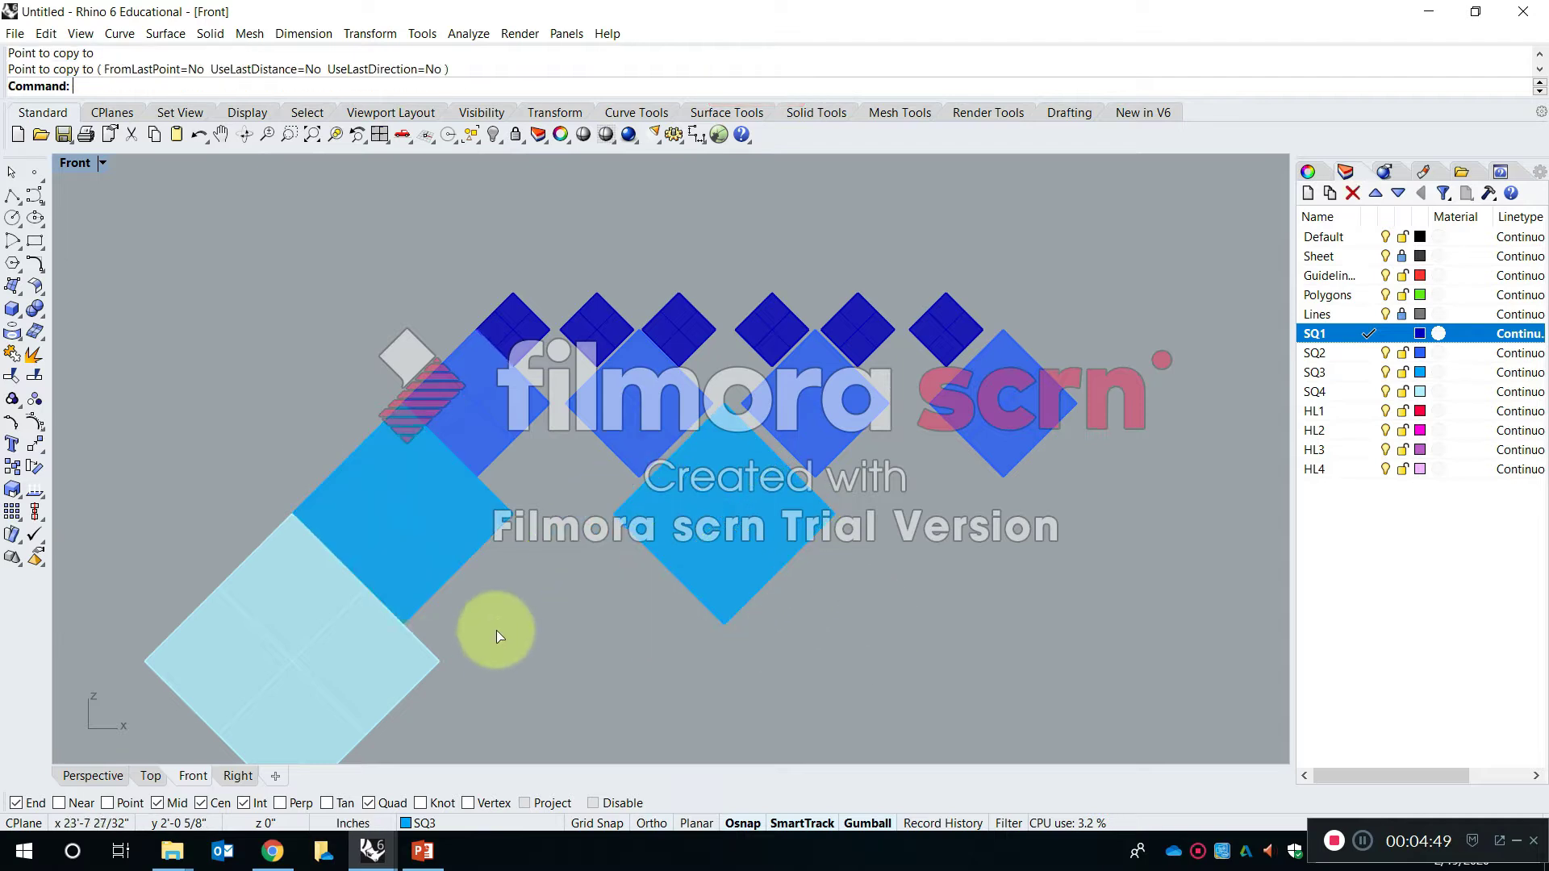
Copy the light cyan square about 8 3/16 inches horizontally to form a row of two
right_click_drag(496, 631, 467, 475)
left_click(325, 505)
right_click(325, 505)
left_click(359, 540)
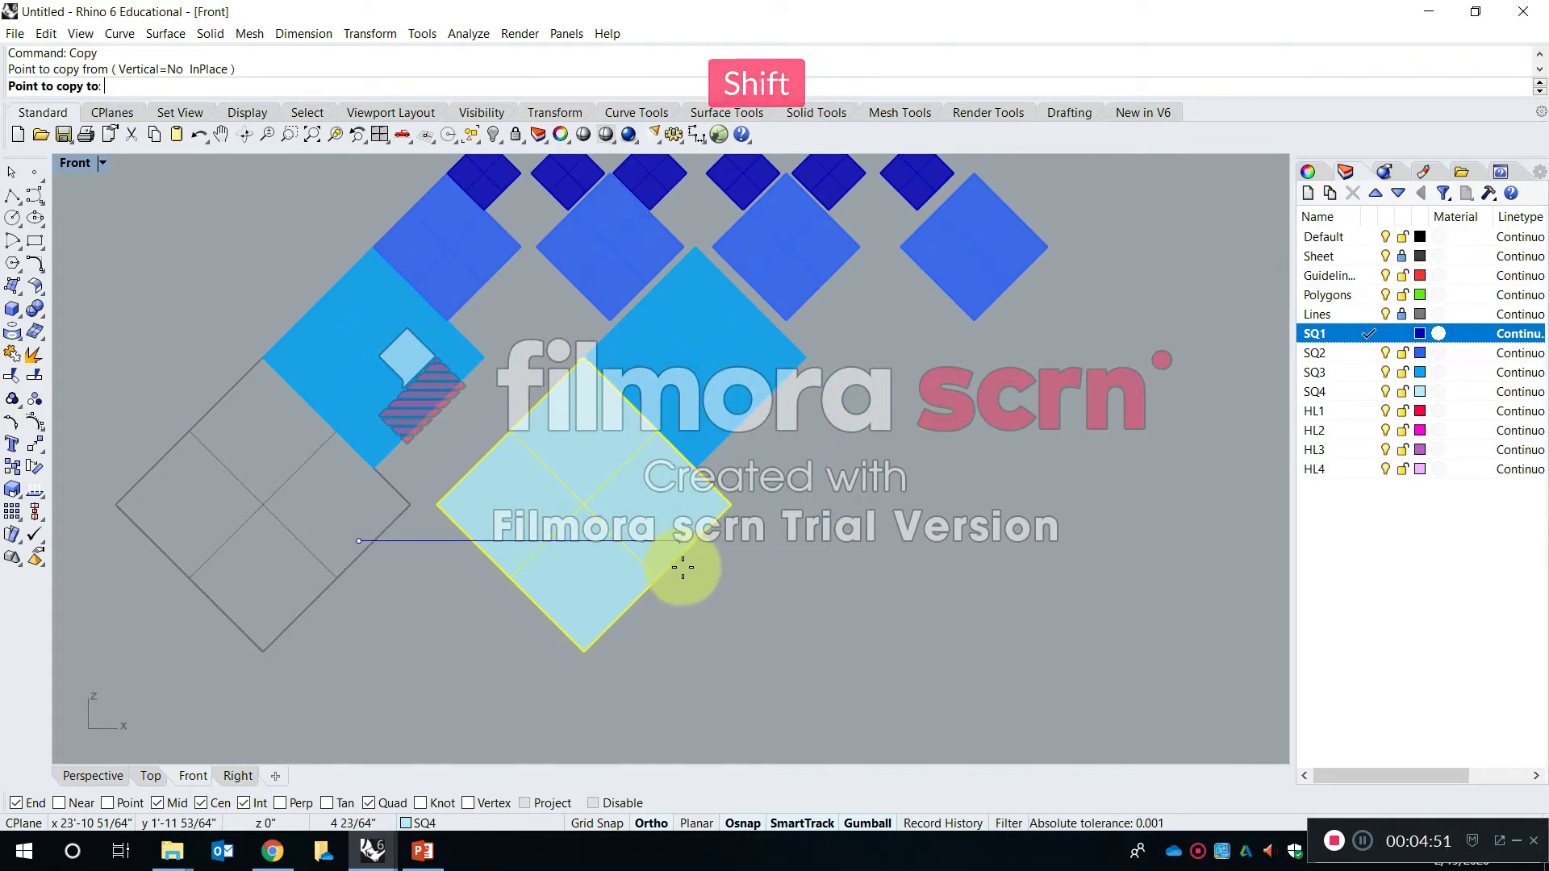
left_click(960, 590)
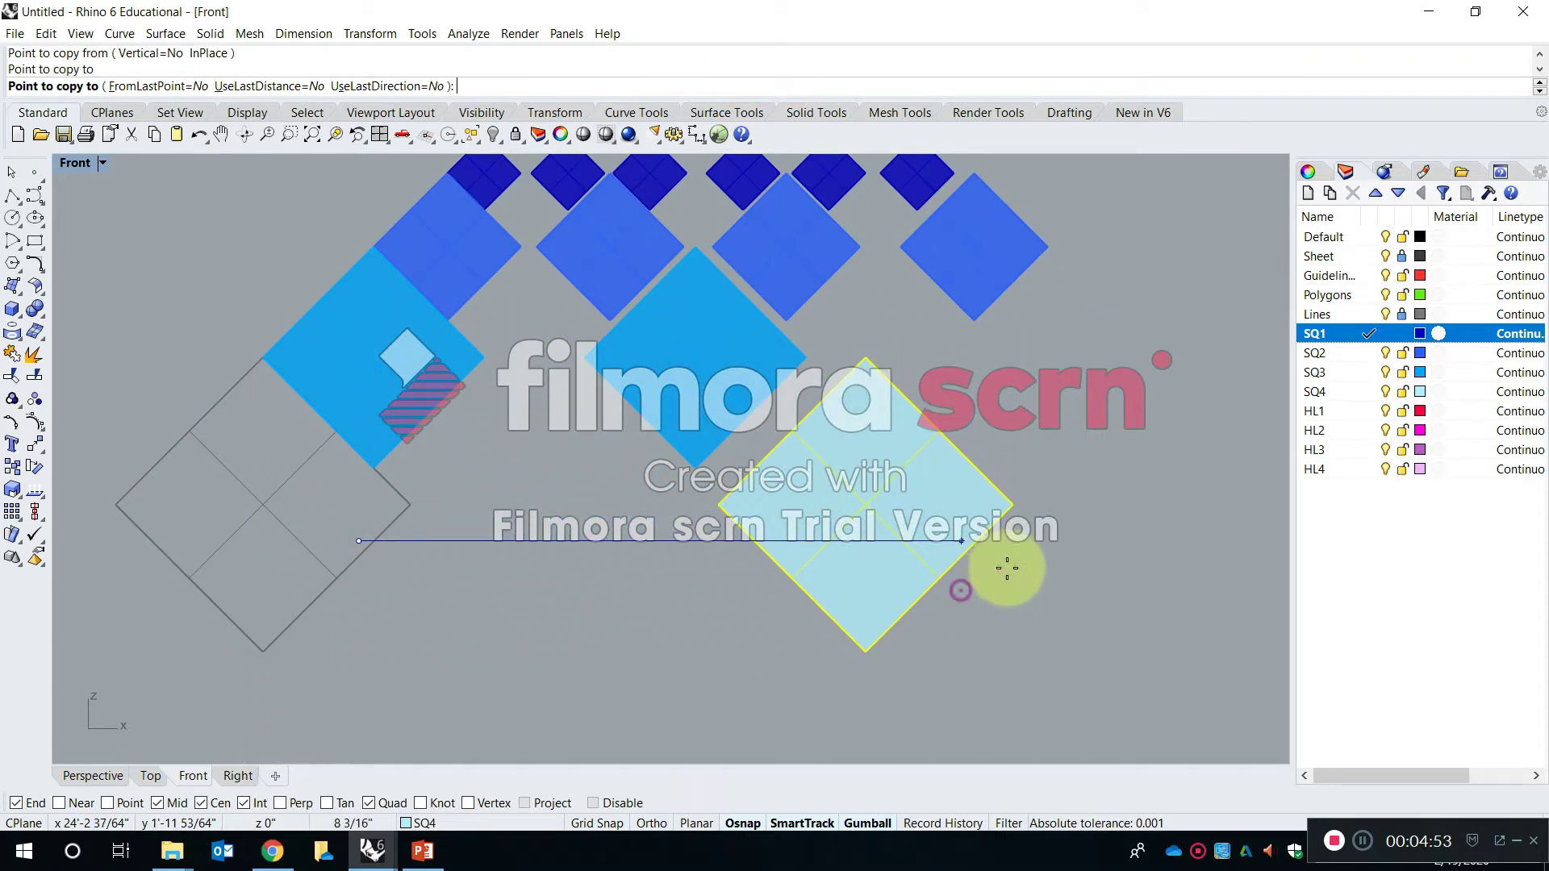
scroll(952, 524, "down", 12)
right_click(964, 502)
right_click_drag(960, 500, 715, 448)
key("Escape")
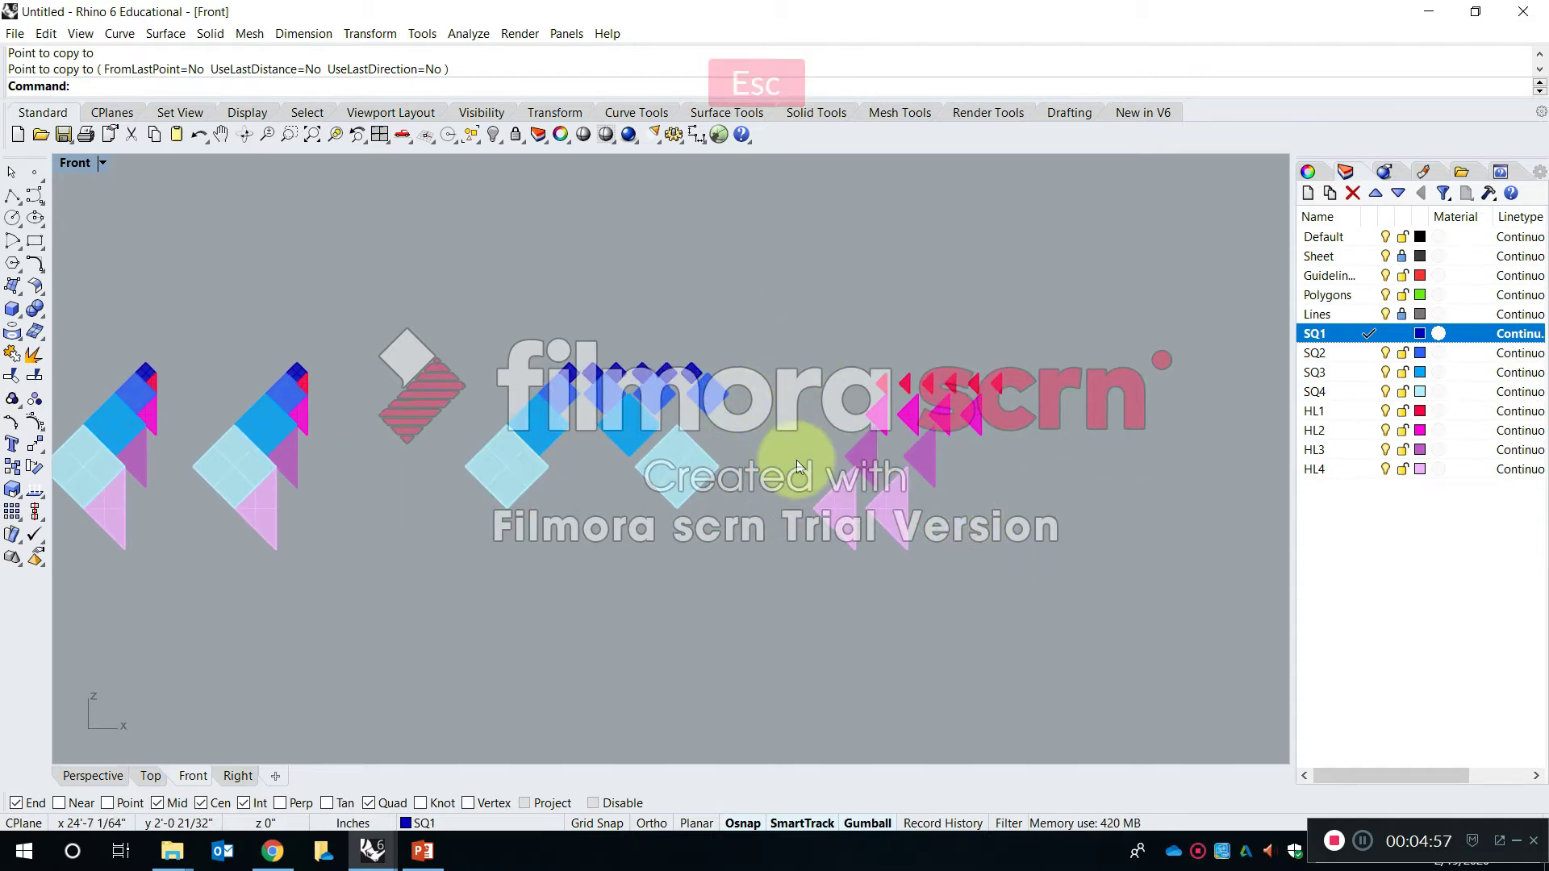
Copy all the separated rows of squares and triangles horizontally to an empty area beside the originals
right_click_drag(700, 433, 483, 414)
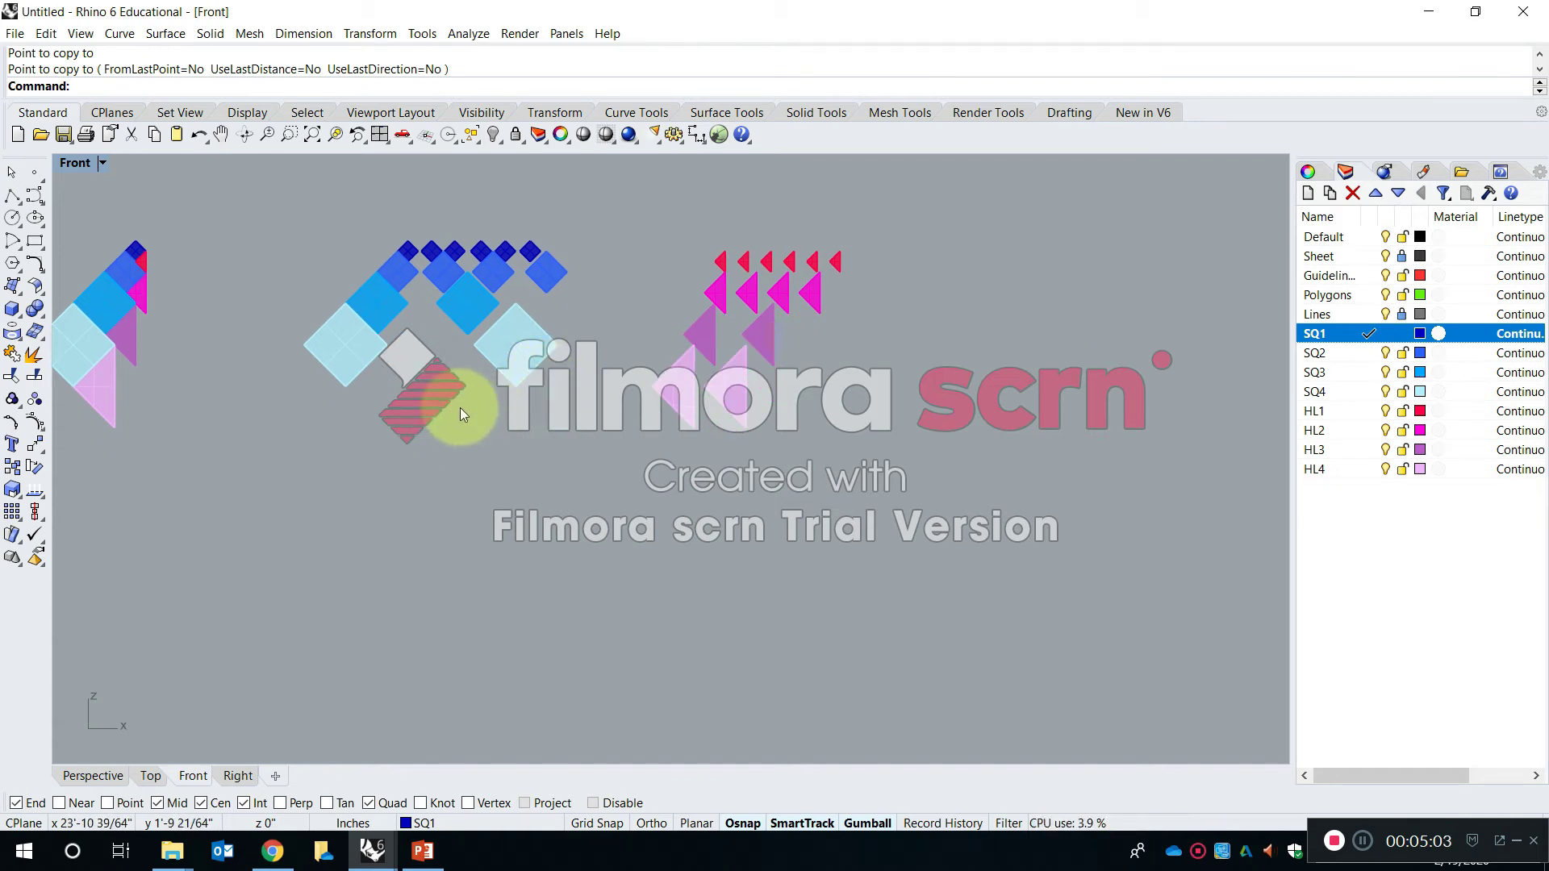
key("Escape")
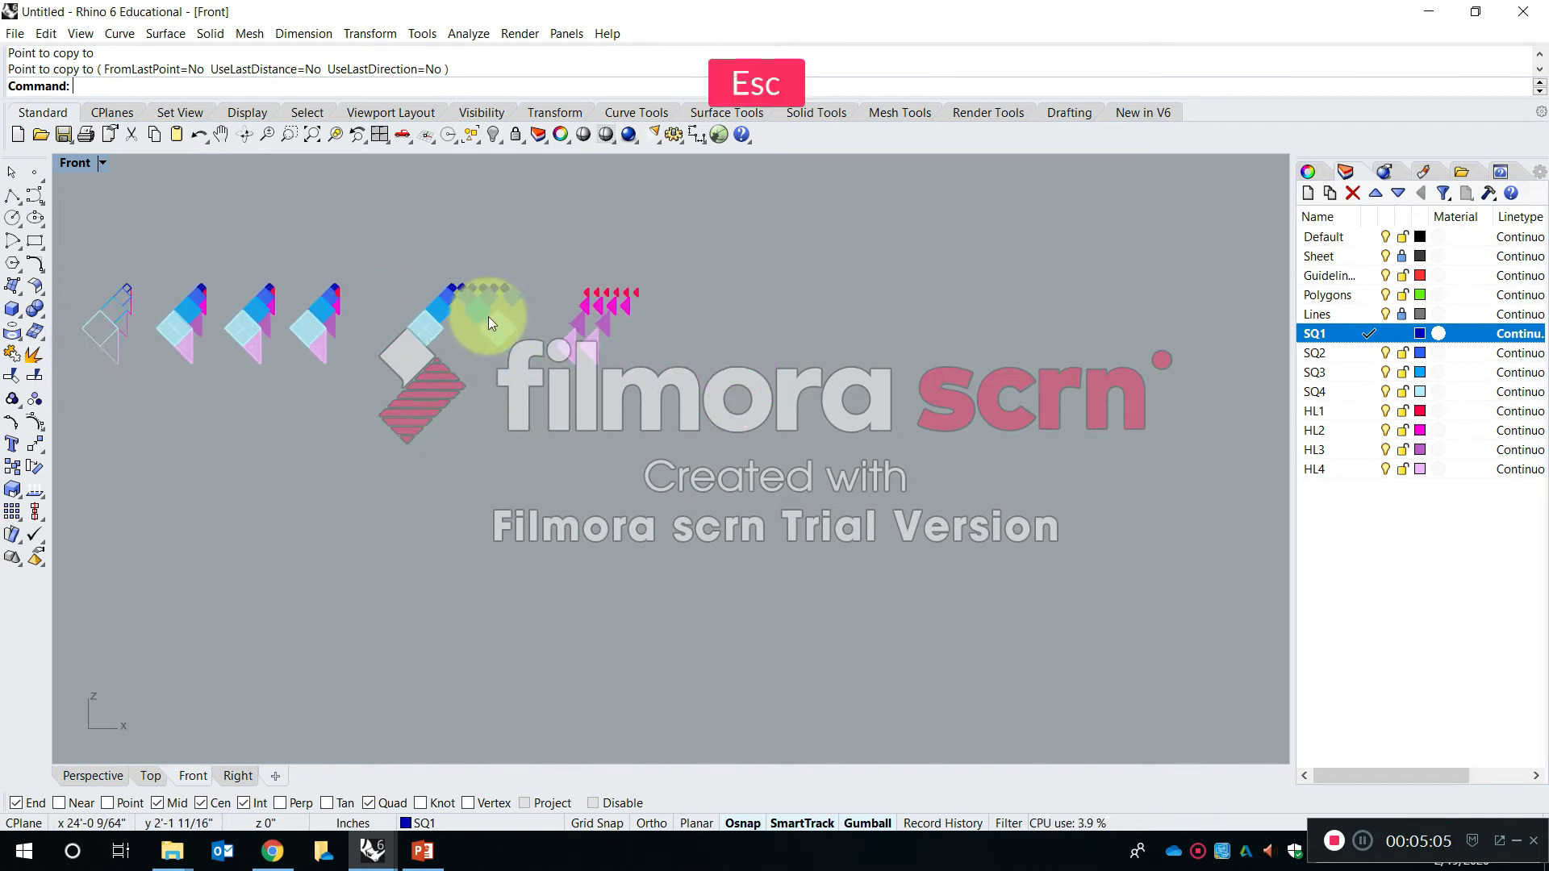
key("Return")
left_click_drag(619, 415, 520, 276)
left_click_drag(386, 231, 385, 233)
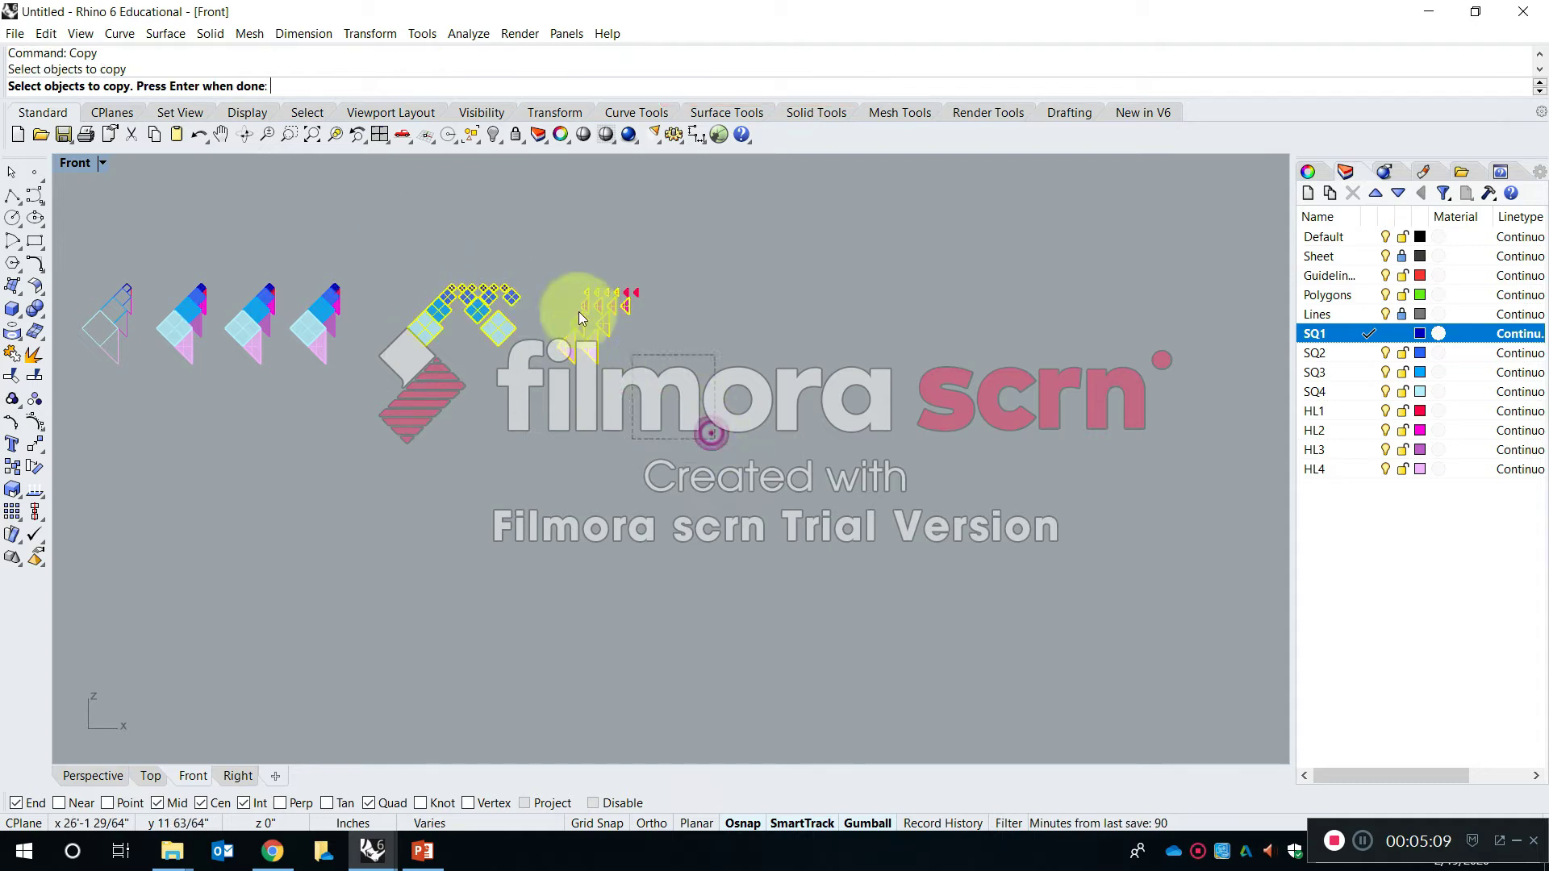
key("Return")
left_click(539, 410)
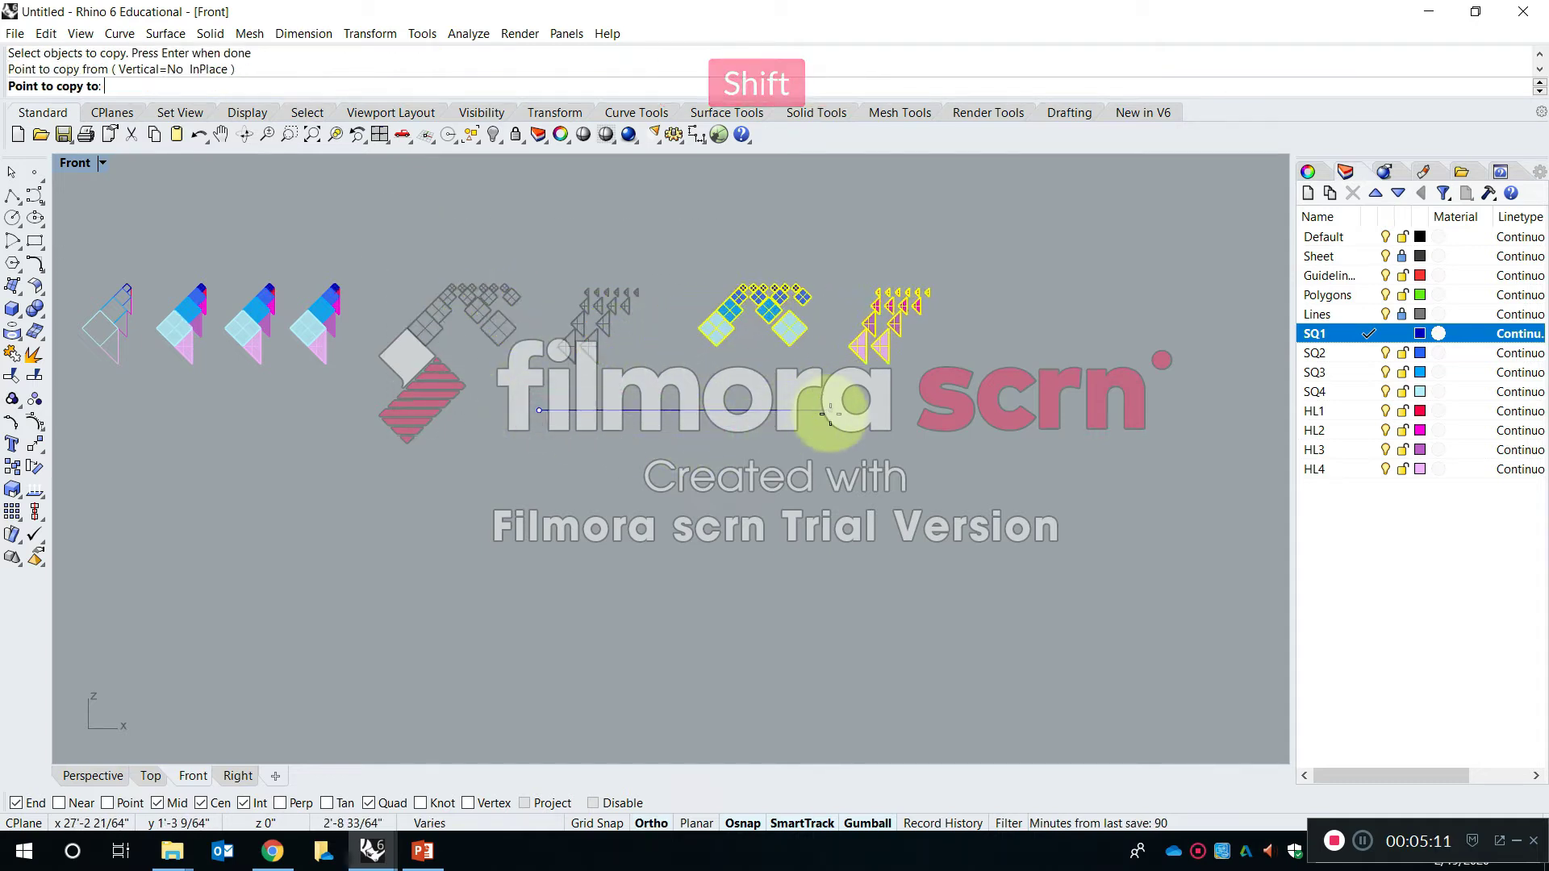
key("Escape")
Move the second light cyan square of the copied group straight down about 12 inches into empty space
scroll(843, 338, "up", 5)
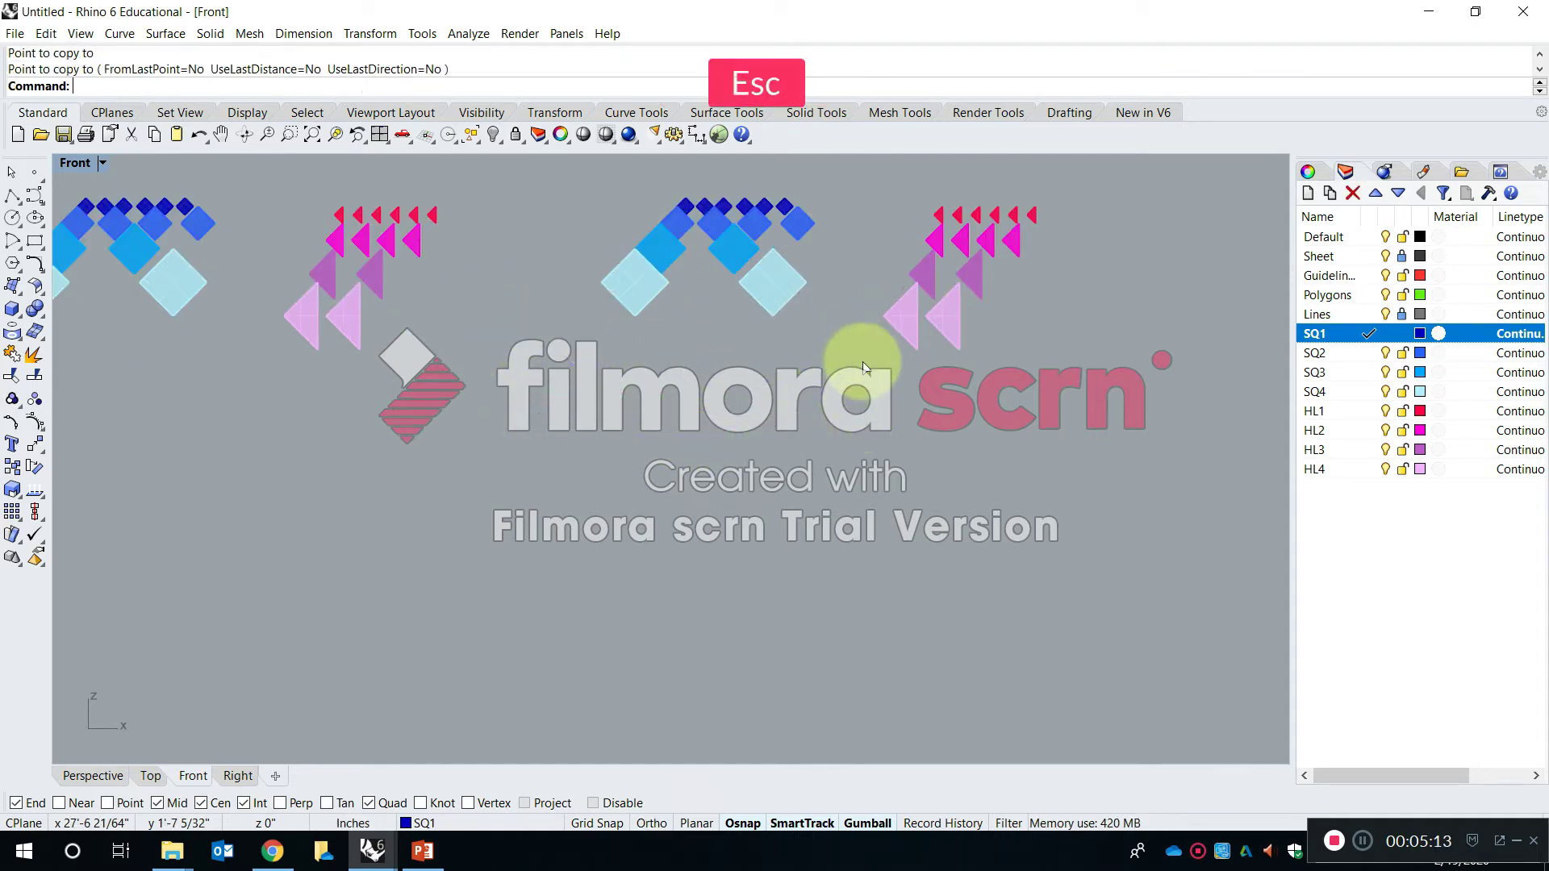
type("move")
key("space")
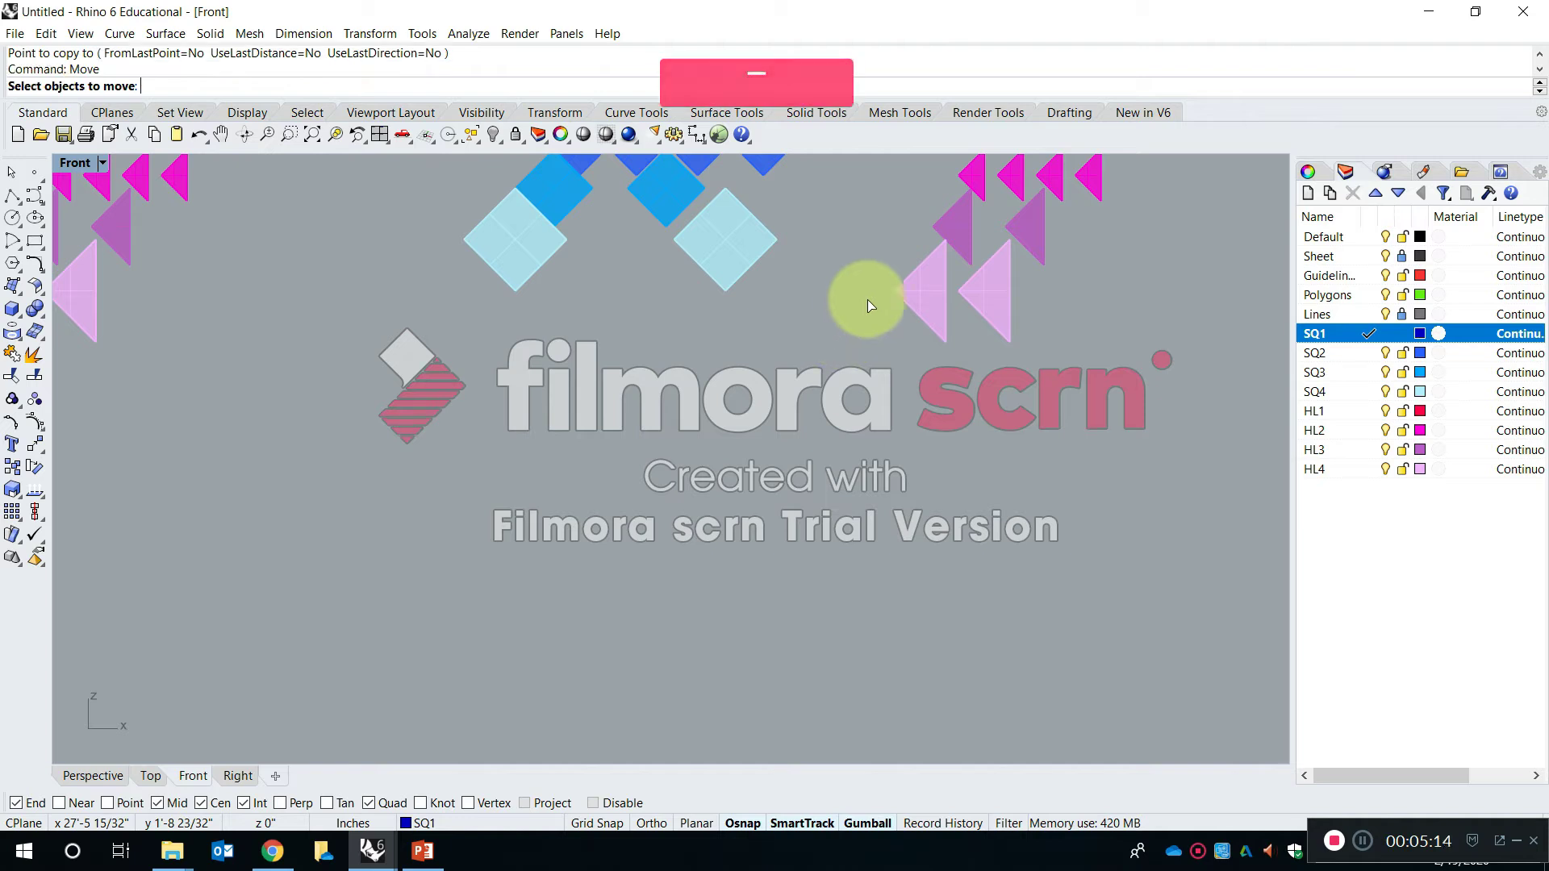
left_click(738, 247)
scroll(741, 250, "down", 5)
key("space")
left_click(744, 256)
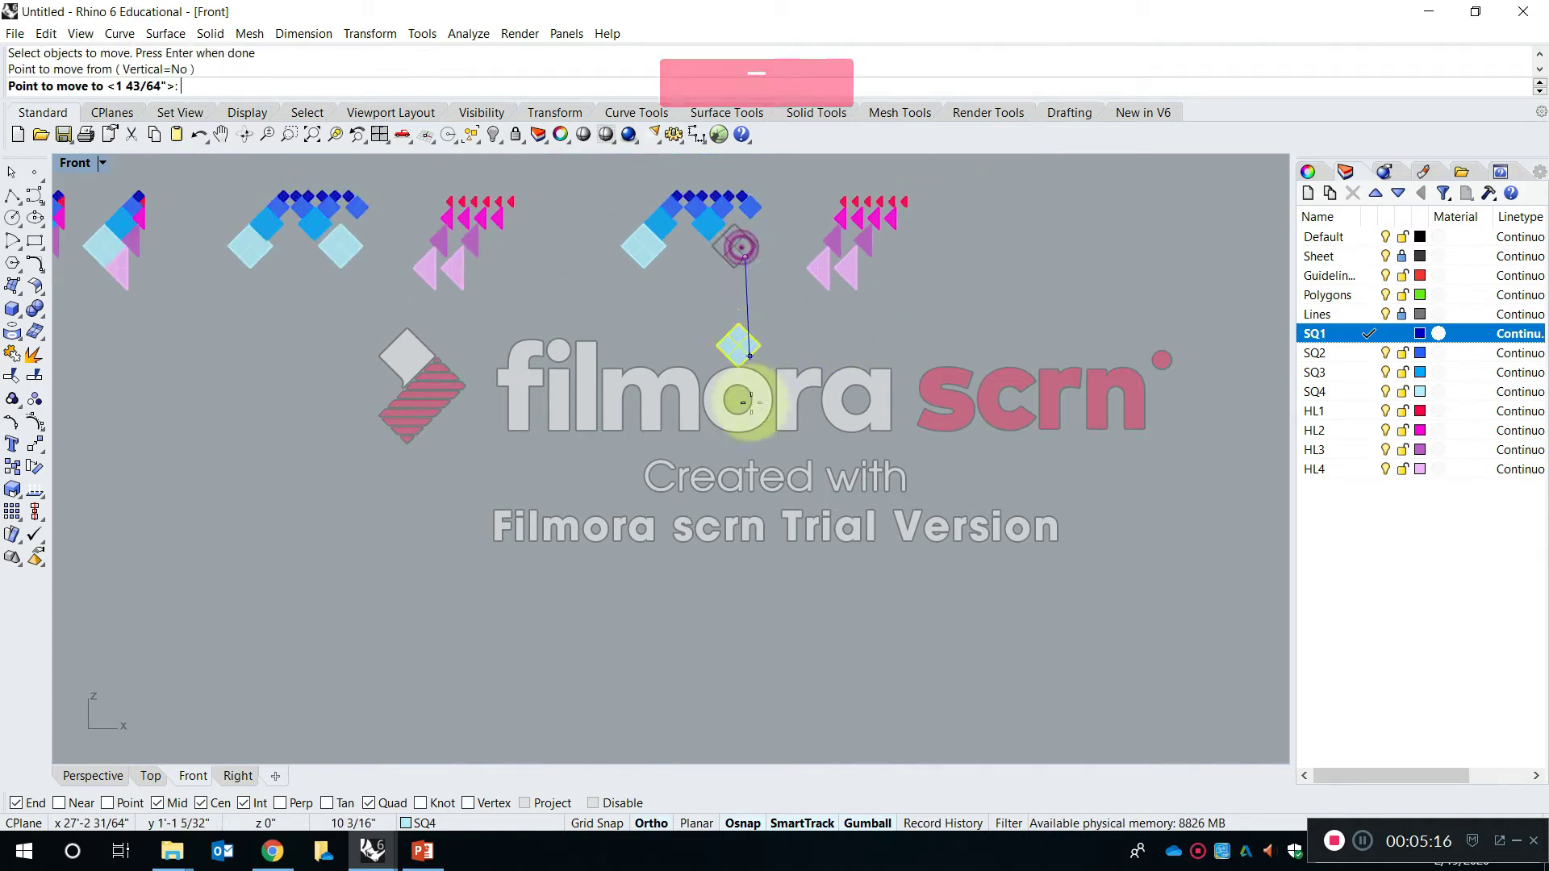
left_click(744, 396)
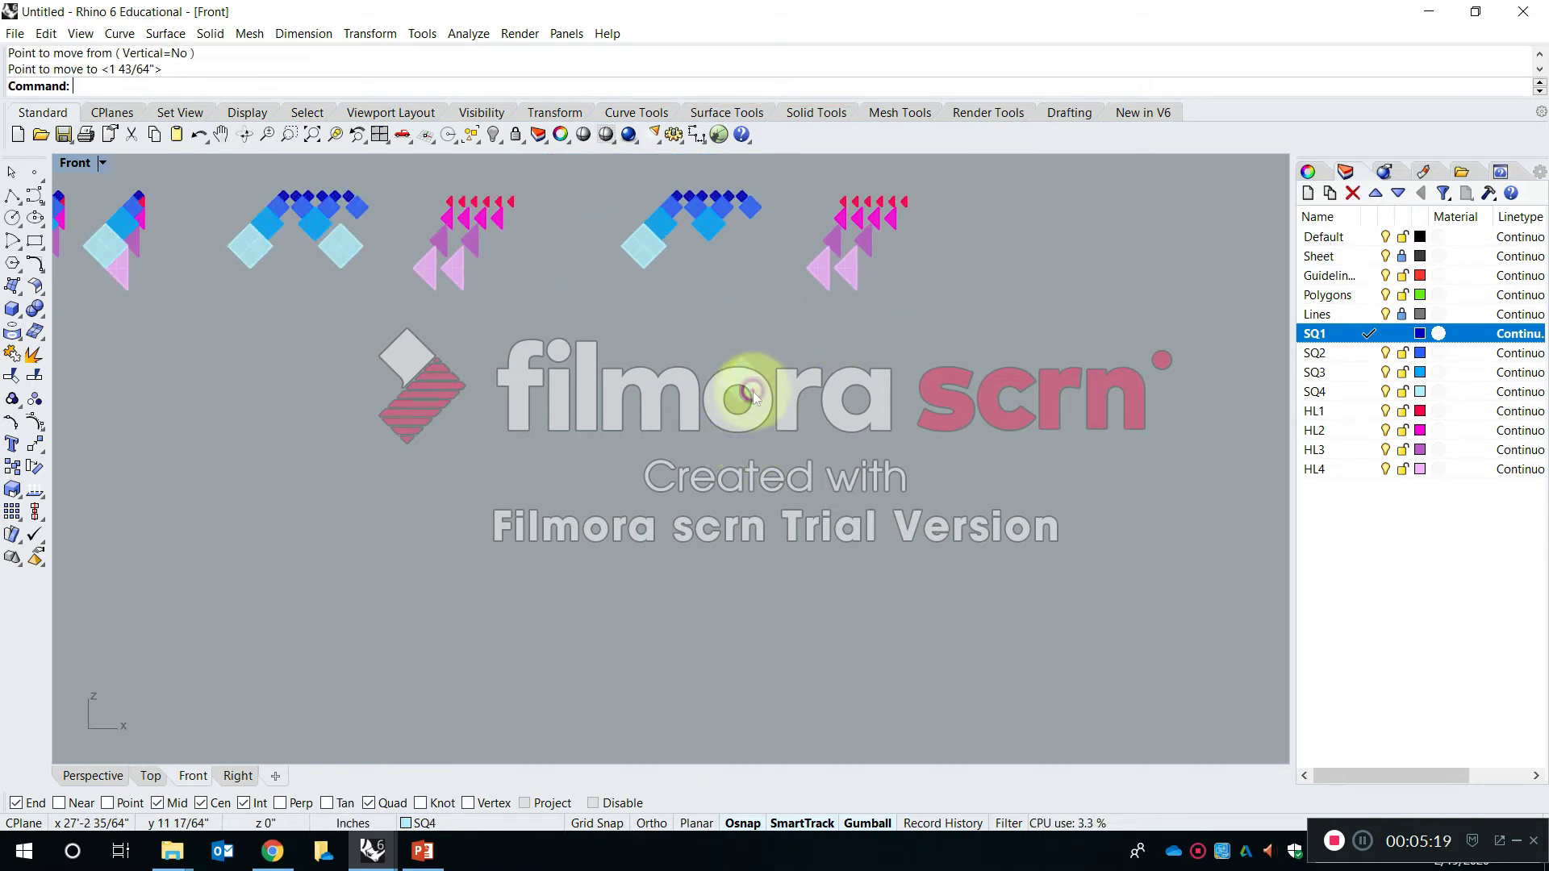
Zoom to the moved light cyan square and show it with the copied rows in the maximized Perspective view
scroll(744, 395, "up", 3)
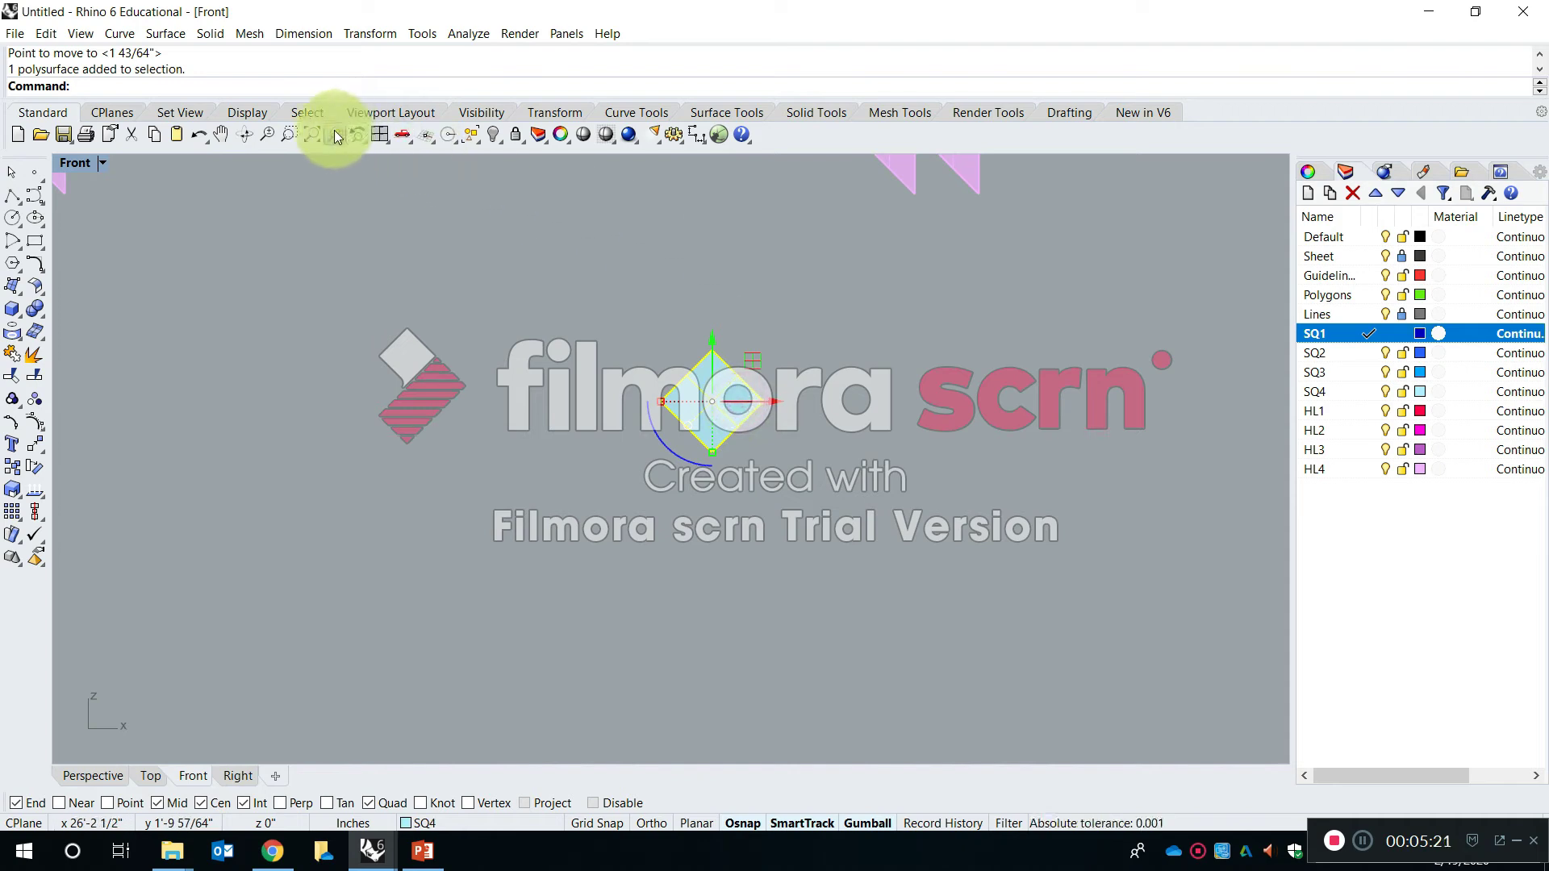
left_click(335, 132)
double_click(73, 163)
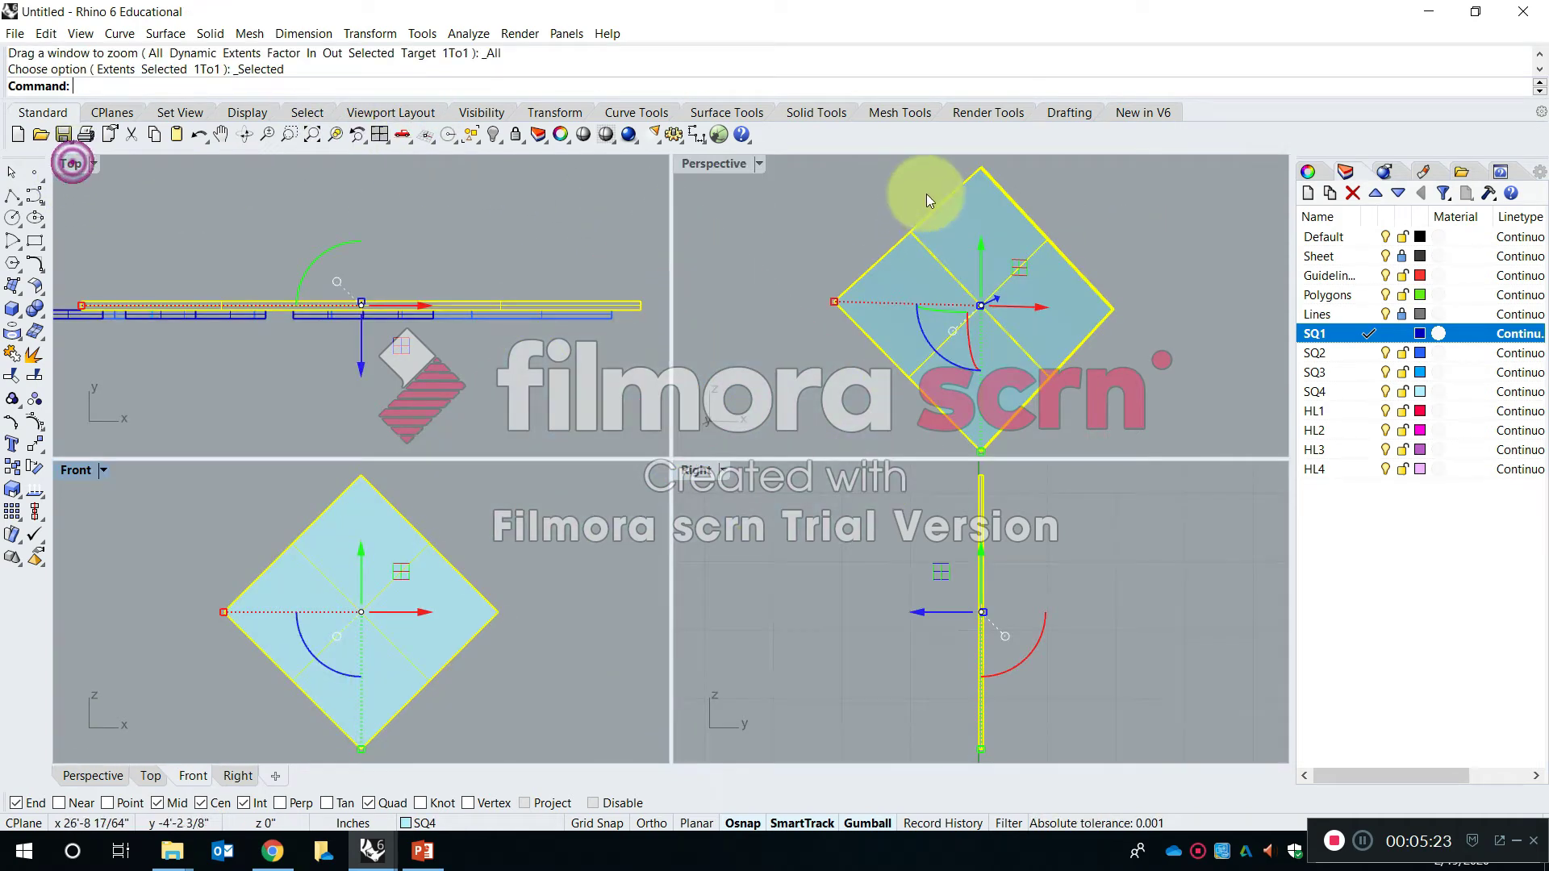
double_click(726, 161)
scroll(770, 266, "down", 5)
right_click_drag(766, 339, 763, 537, "shift")
key("Escape")
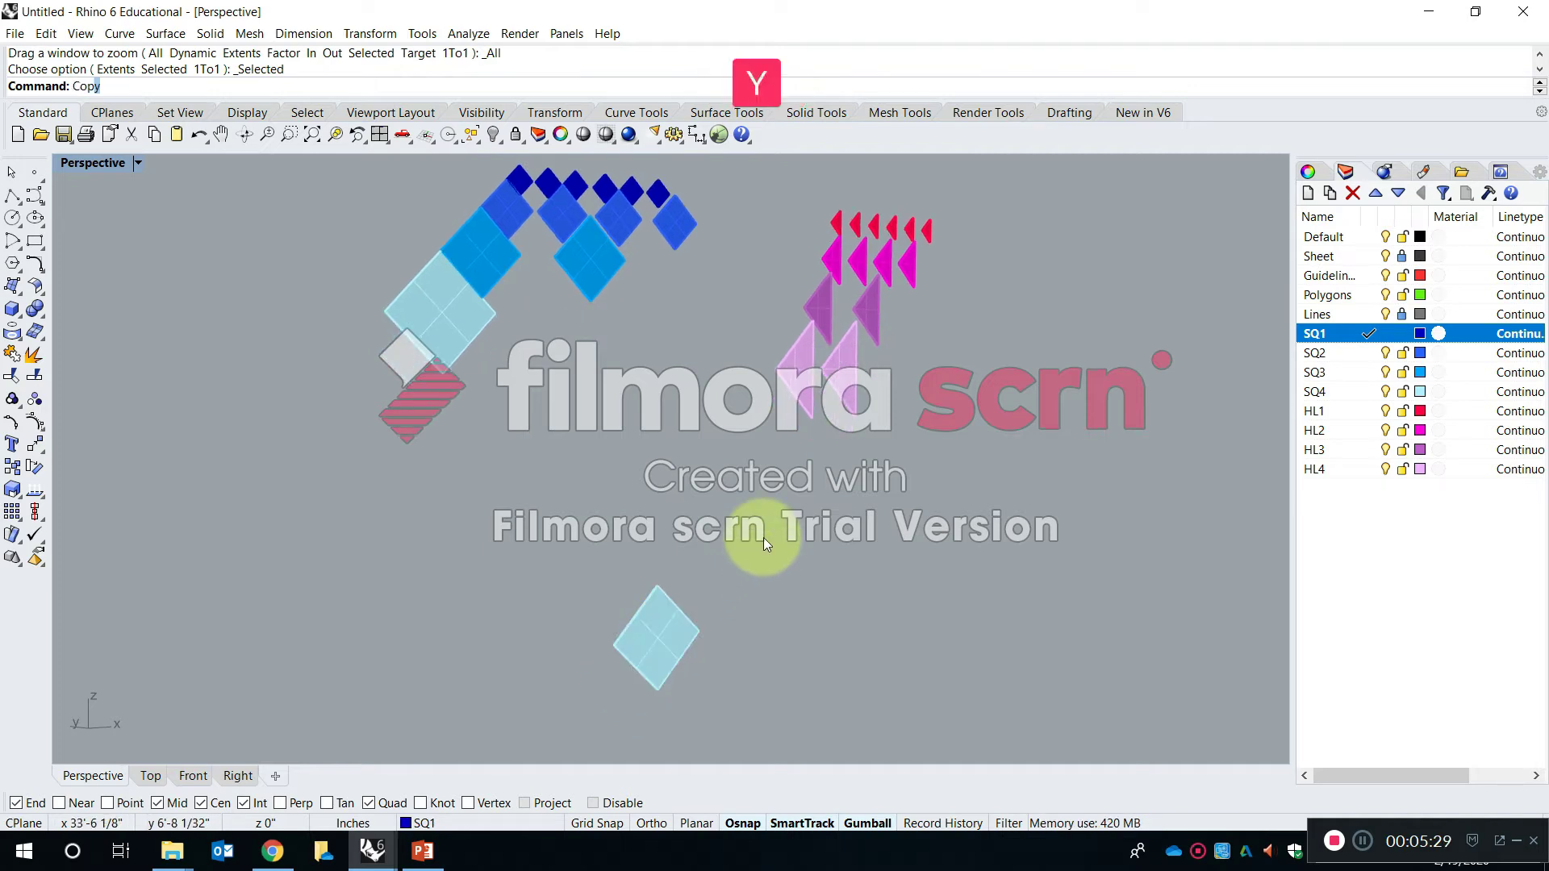
Move the first light pink triangle of the copied group onto the separate light cyan square, matching their outer corner points
type("M")
key("Return")
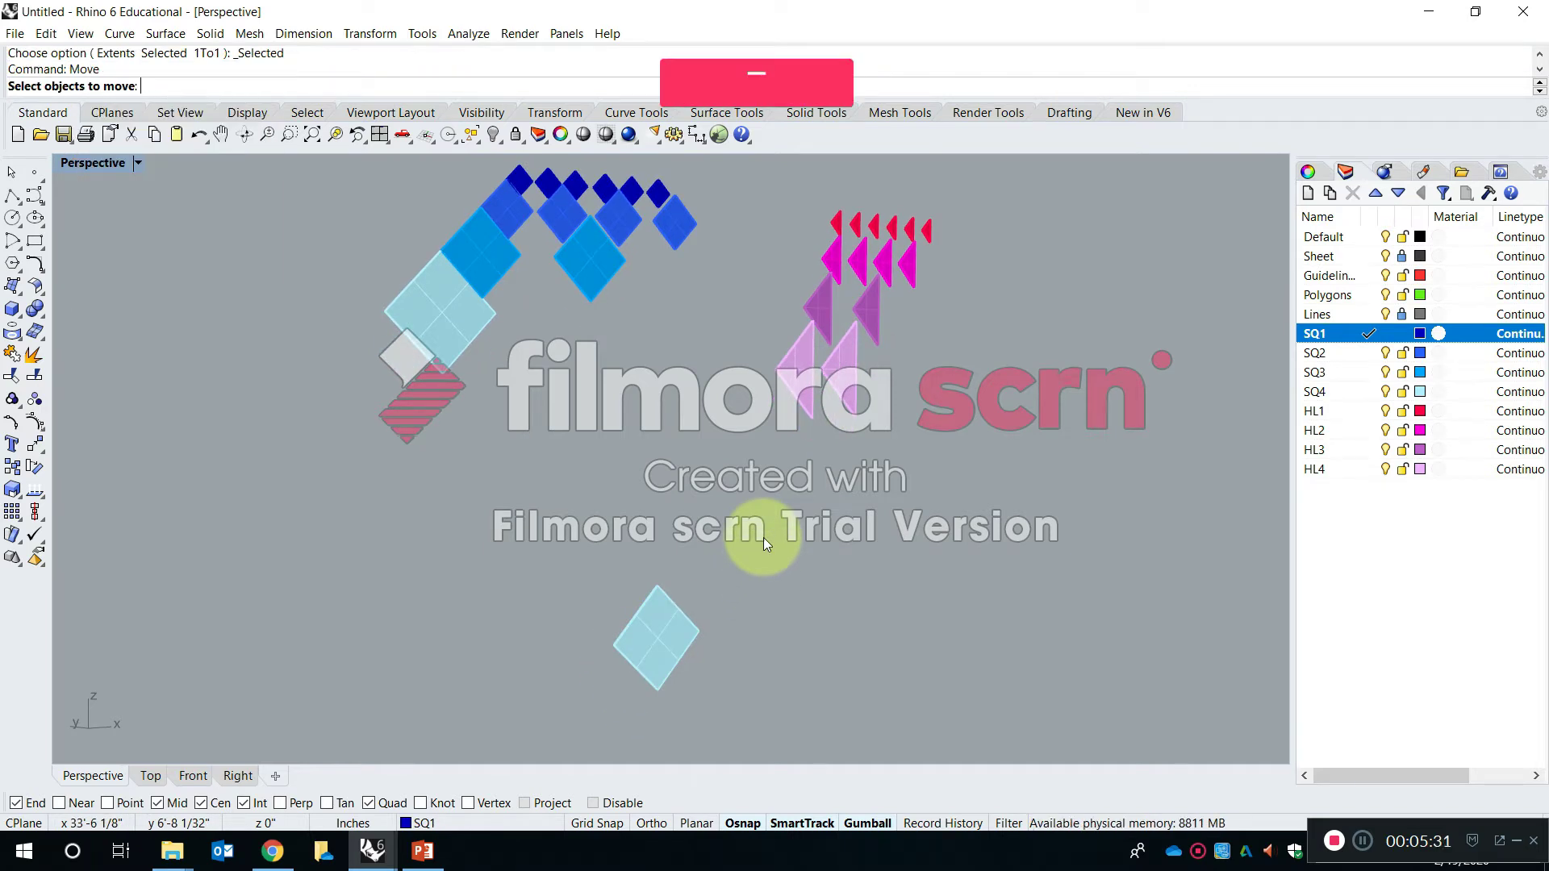
scroll(811, 274, "up", 4)
scroll(839, 298, "down", 3)
scroll(750, 488, "up", 6)
left_click(693, 488)
key("Return")
left_click(686, 489)
scroll(687, 488, "down", 10)
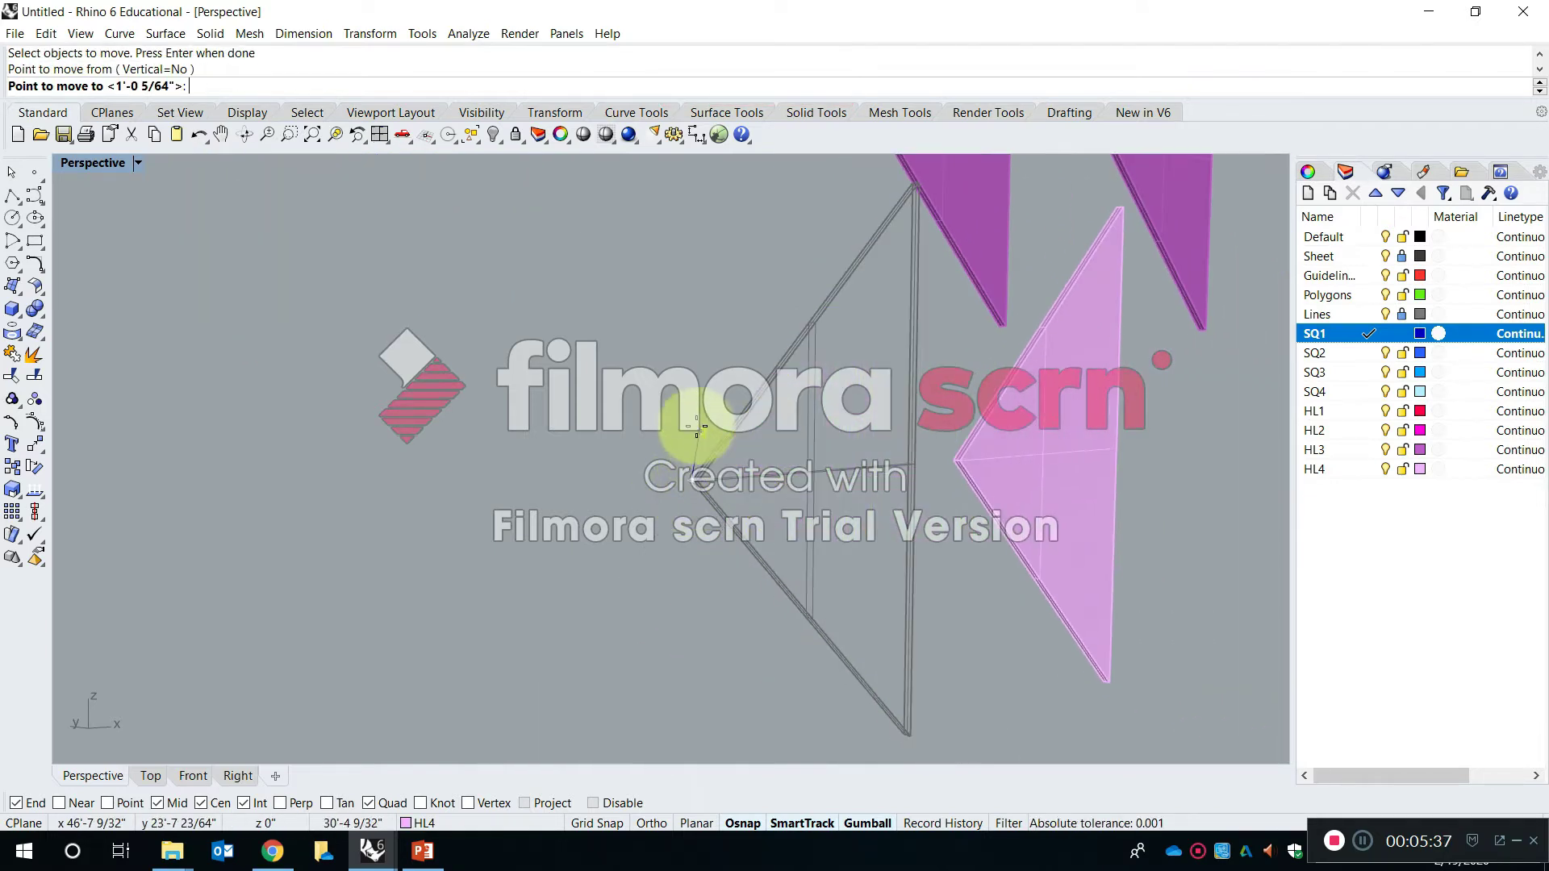
scroll(590, 502, "up", 10)
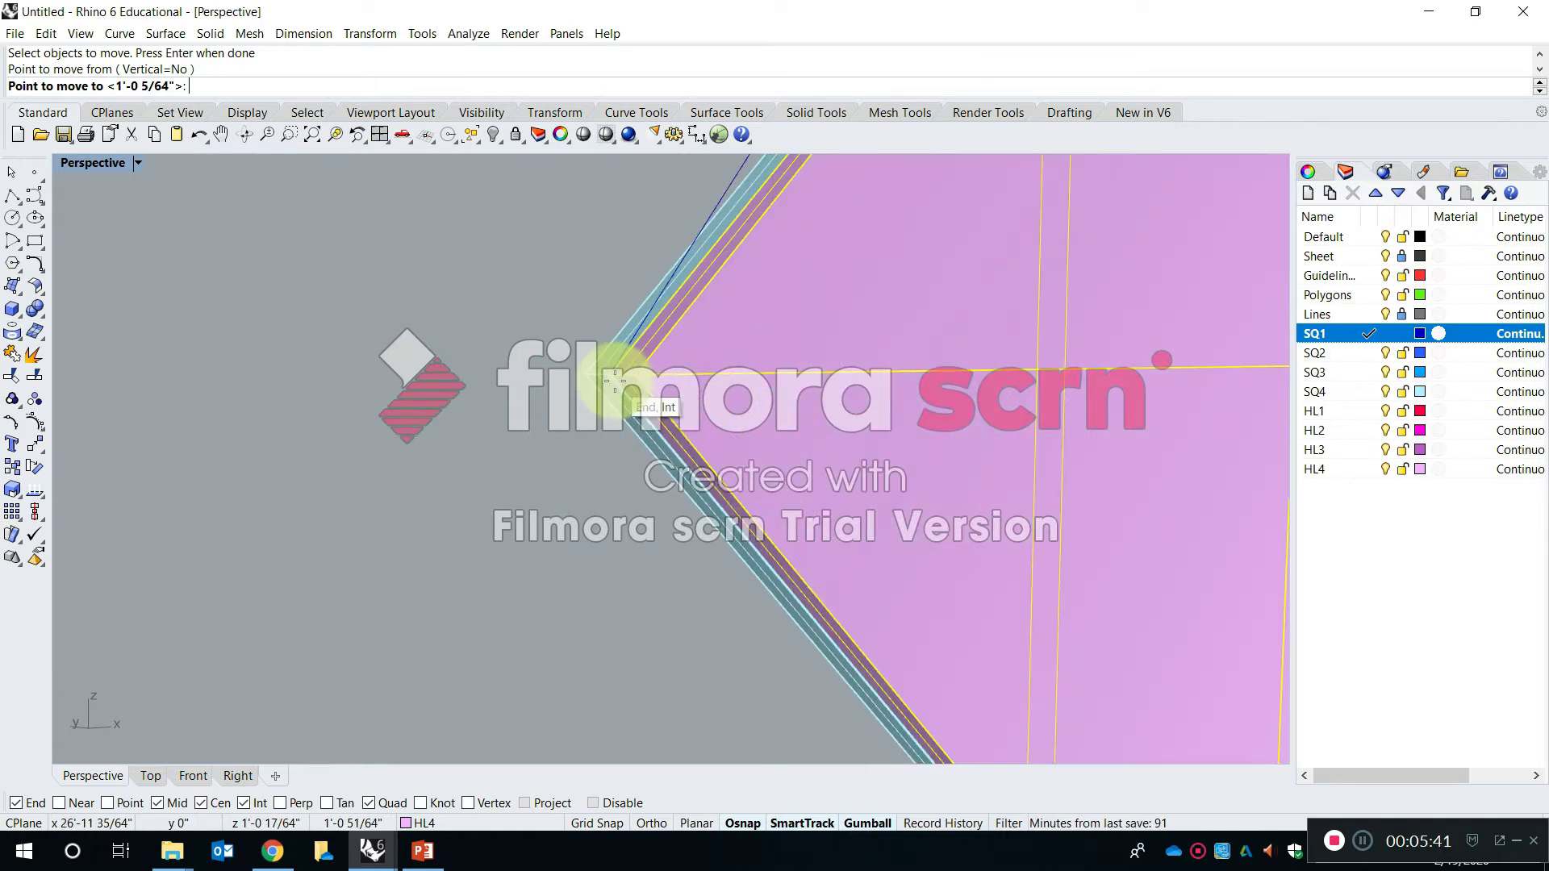
left_click(614, 381)
scroll(452, 440, "down", 10)
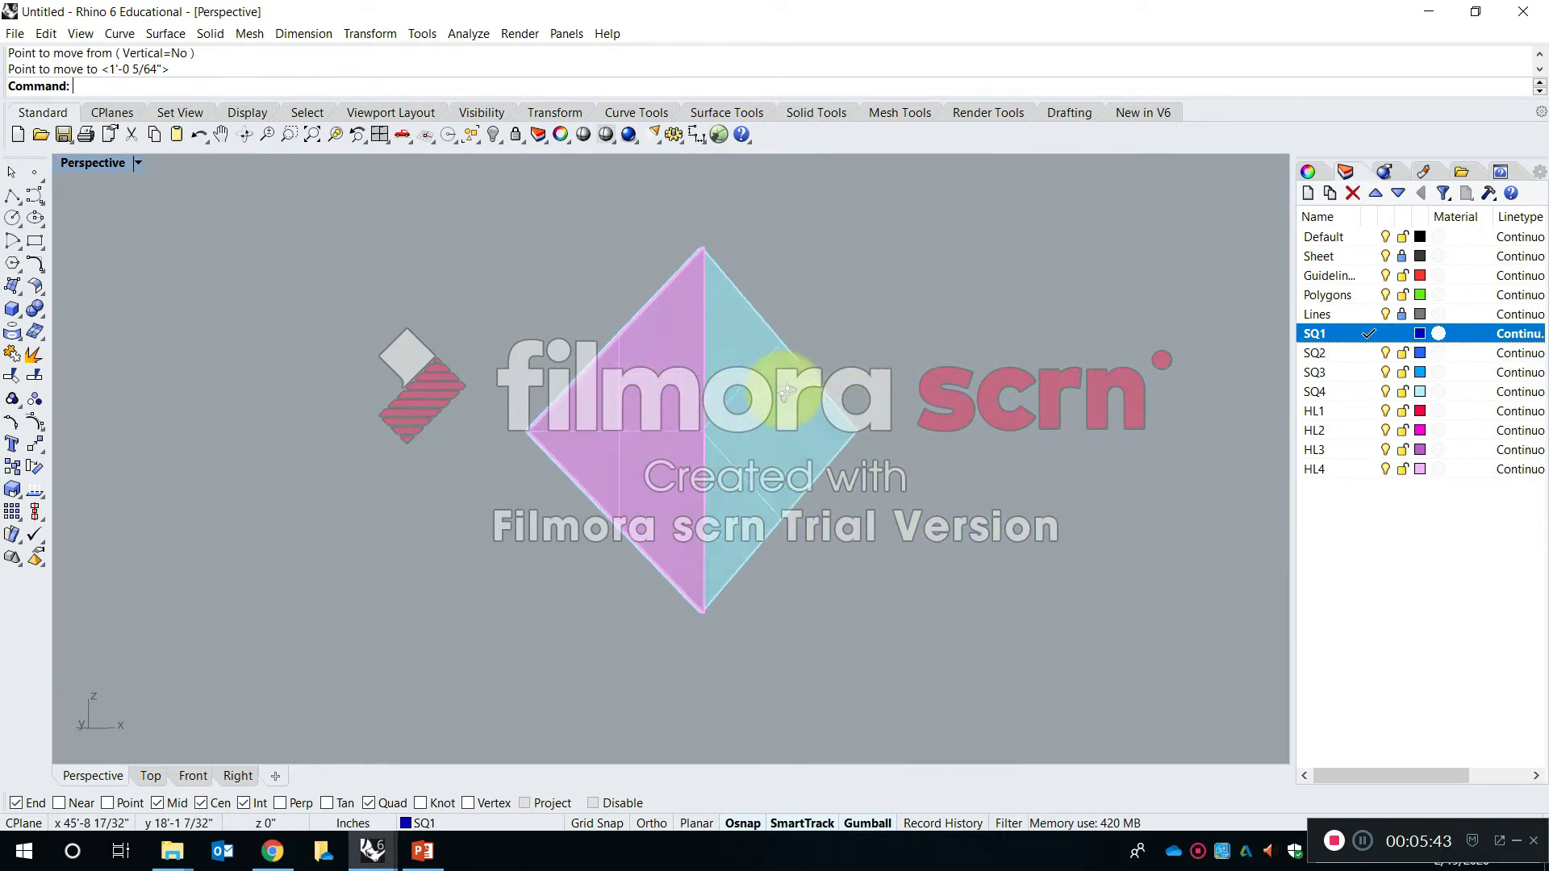
scroll(765, 430, "down", 10)
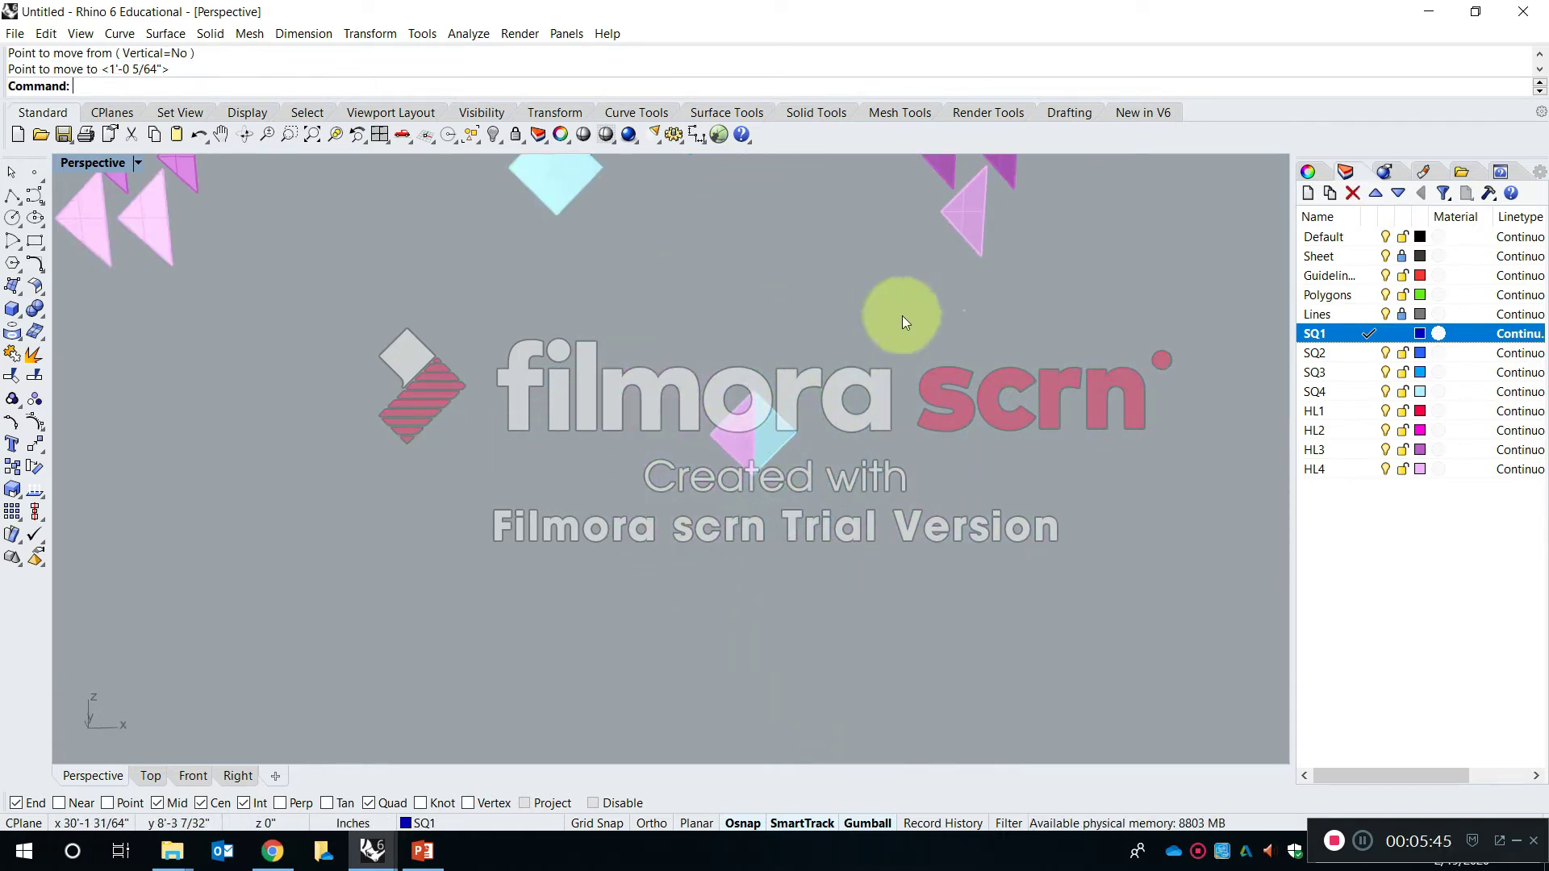
scroll(700, 307, "up", 8)
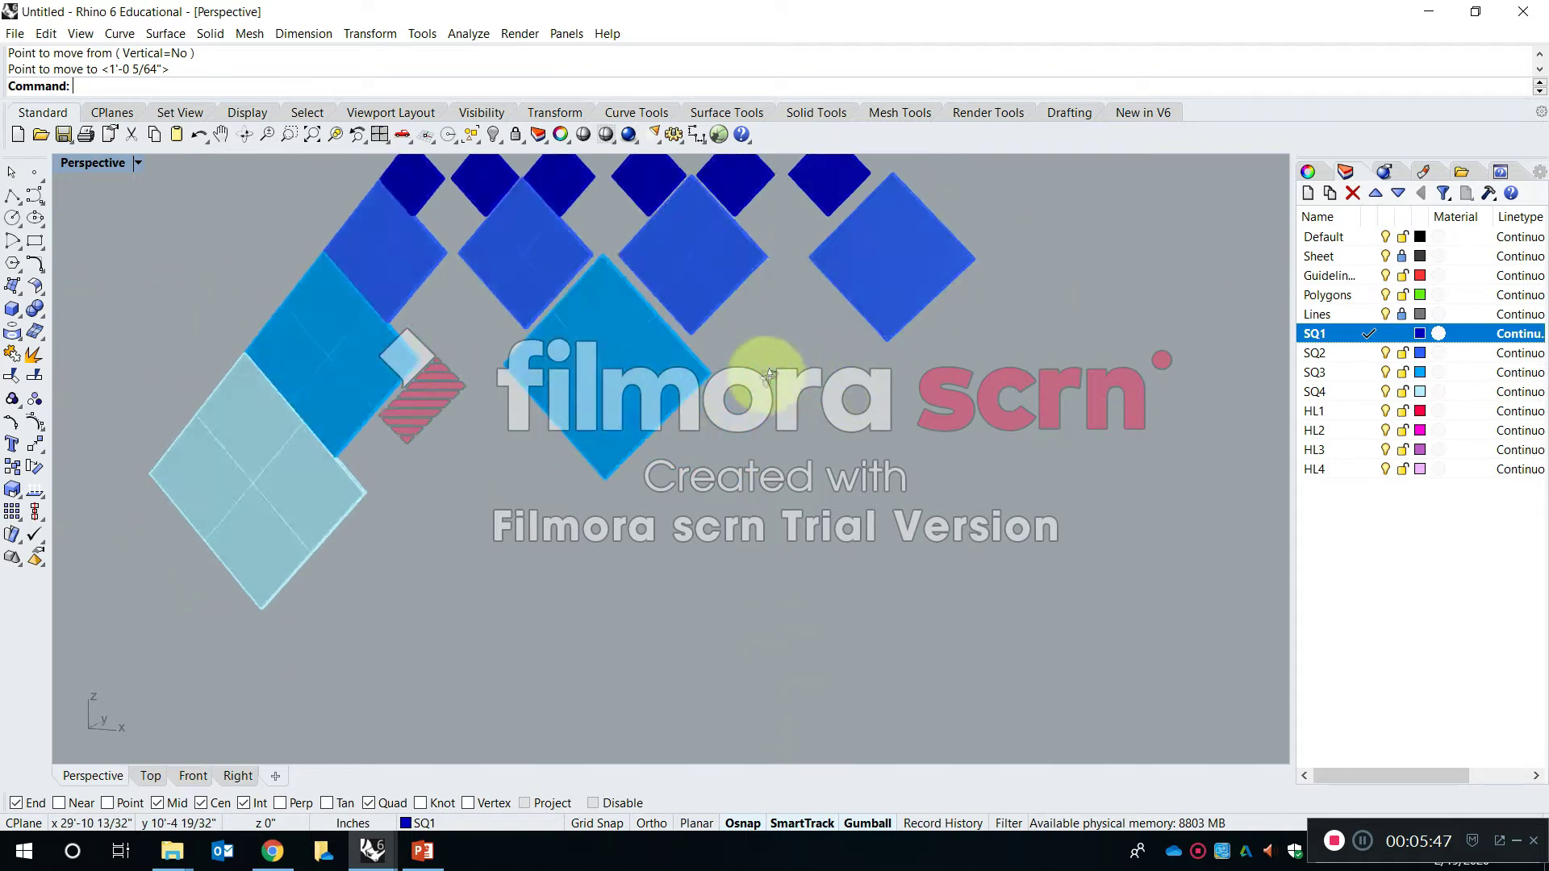
Move the single medium-blue square of the copied rows onto the separate light cyan square assembly, matching their outer side corner points
scroll(650, 388, "up", 5)
left_click(662, 360)
scroll(695, 368, "up", 8)
key("space")
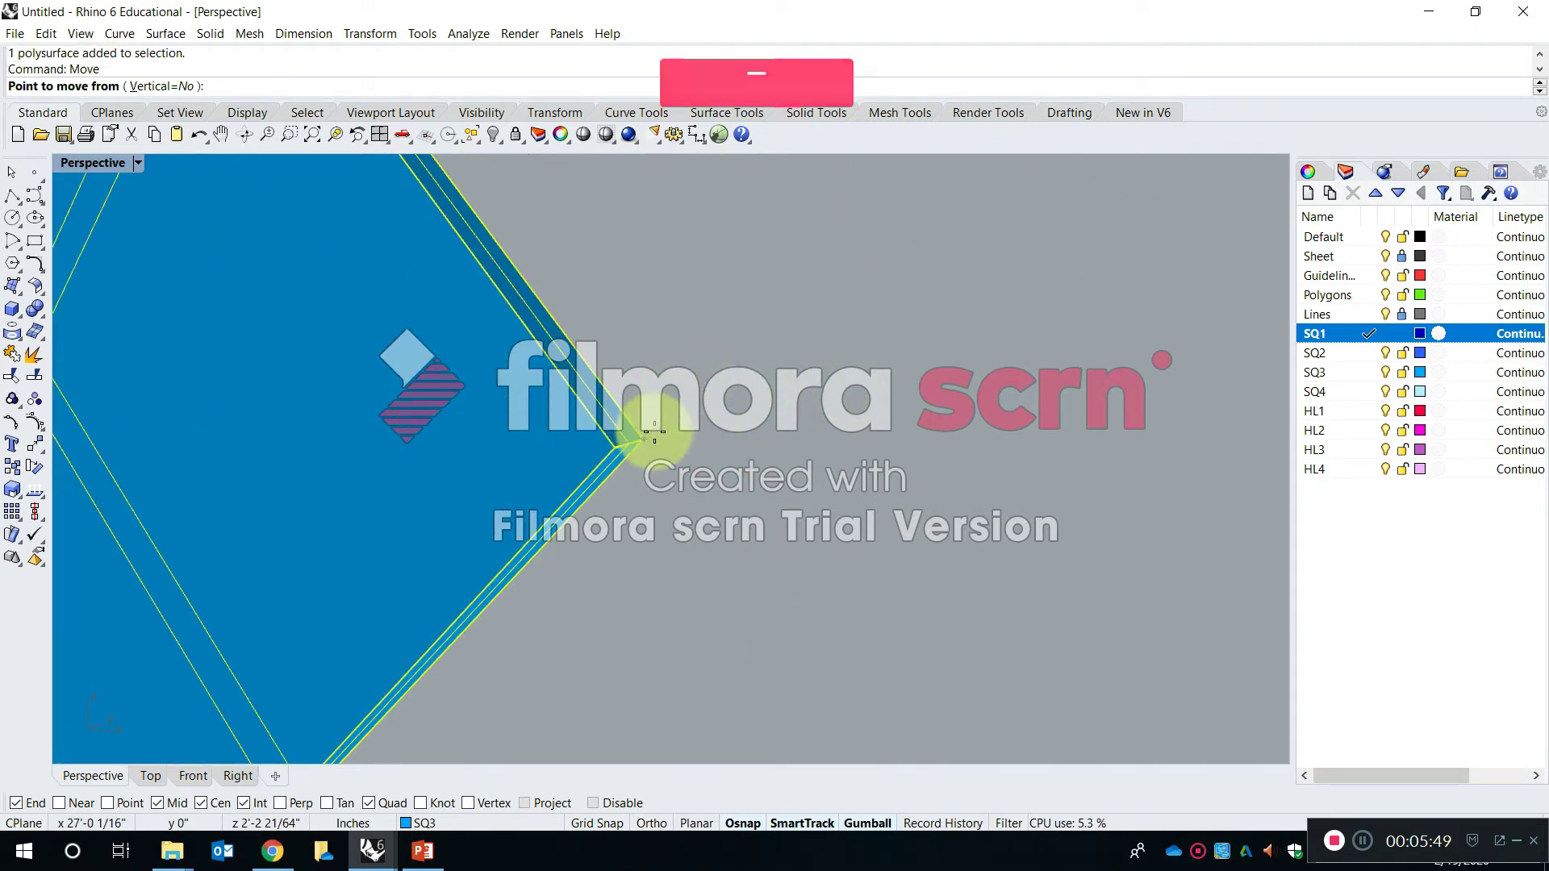
left_click(639, 437)
scroll(648, 437, "down", 10)
scroll(682, 501, "up", 10)
scroll(774, 556, "up", 8)
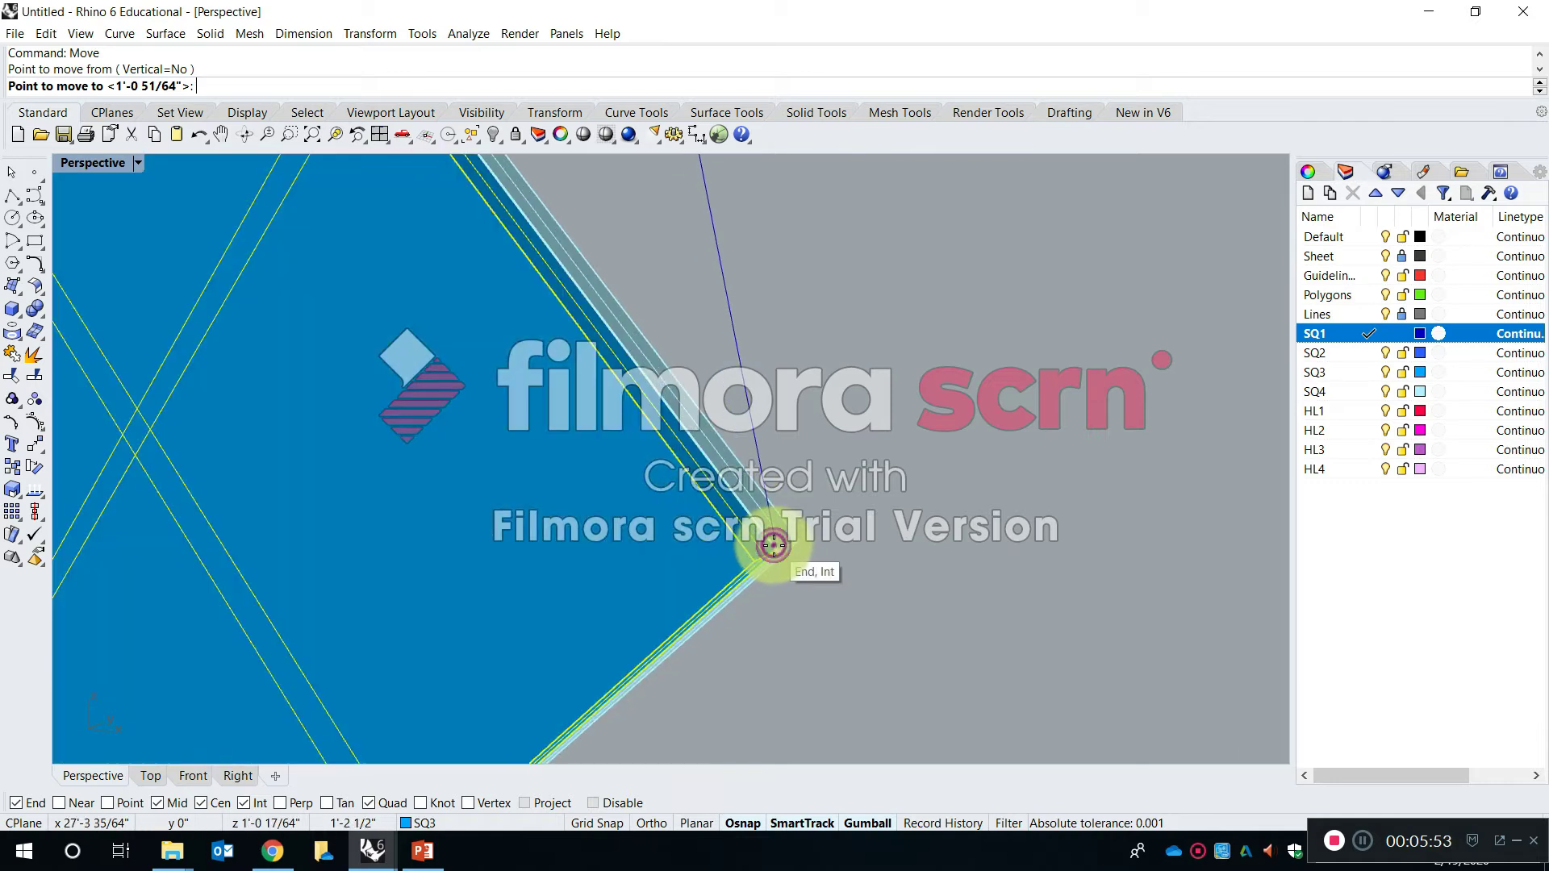
left_click(773, 546)
scroll(807, 525, "down", 8)
scroll(917, 492, "up", 3)
Try shifting the medium-blue square 1/16 inch along its thickness direction, undo it, and try 2/16 inch instead
right_click_drag(917, 454, 682, 398)
scroll(645, 371, "up", 5)
left_click(597, 434)
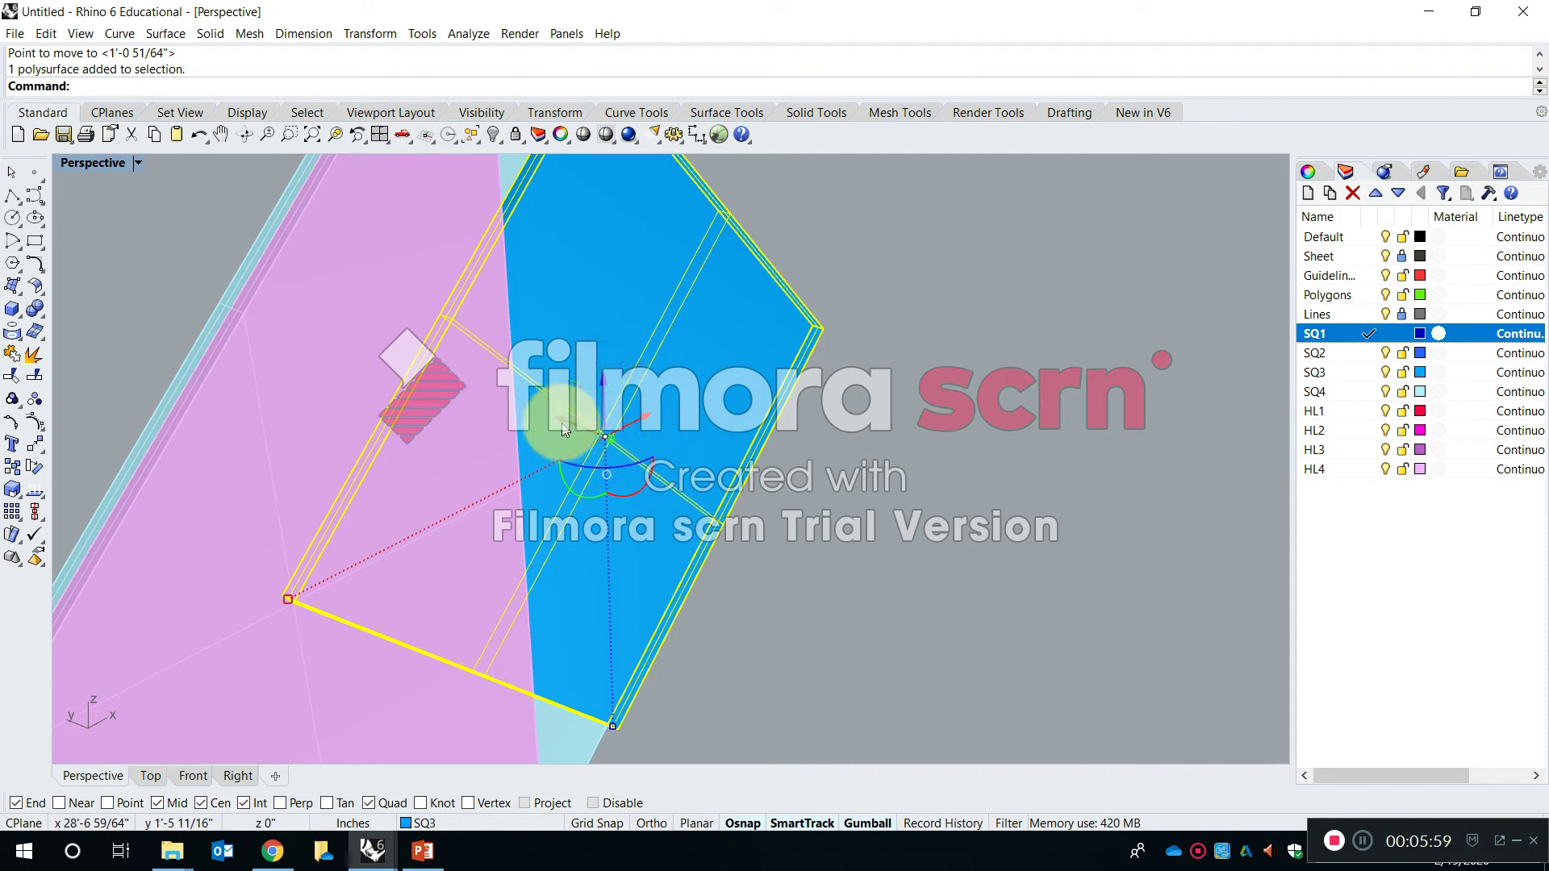
right_click_drag(772, 572, 784, 540)
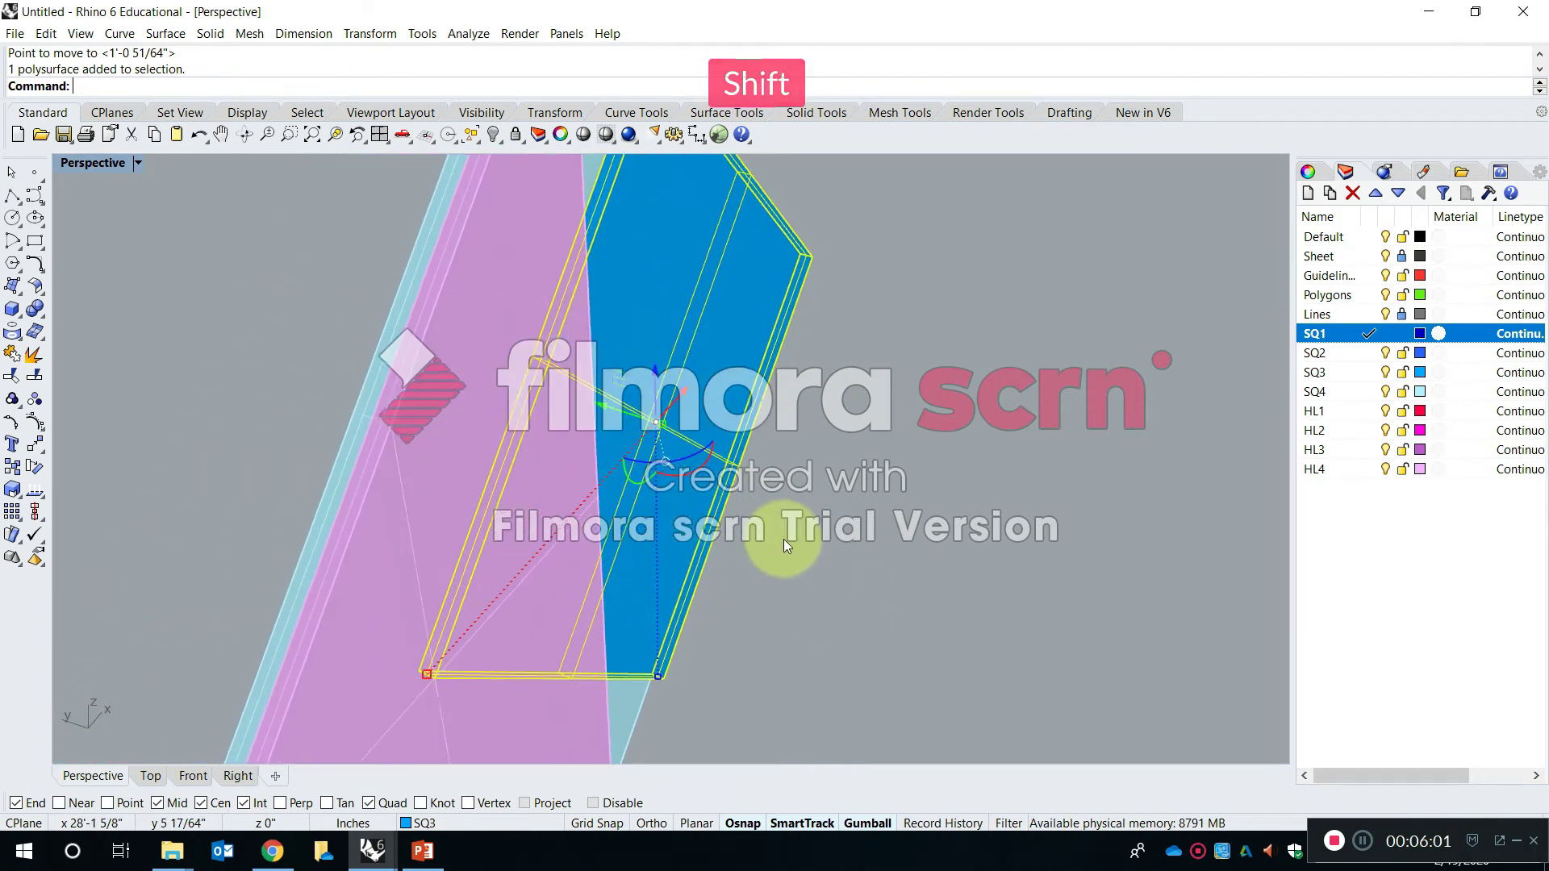
left_click(611, 406)
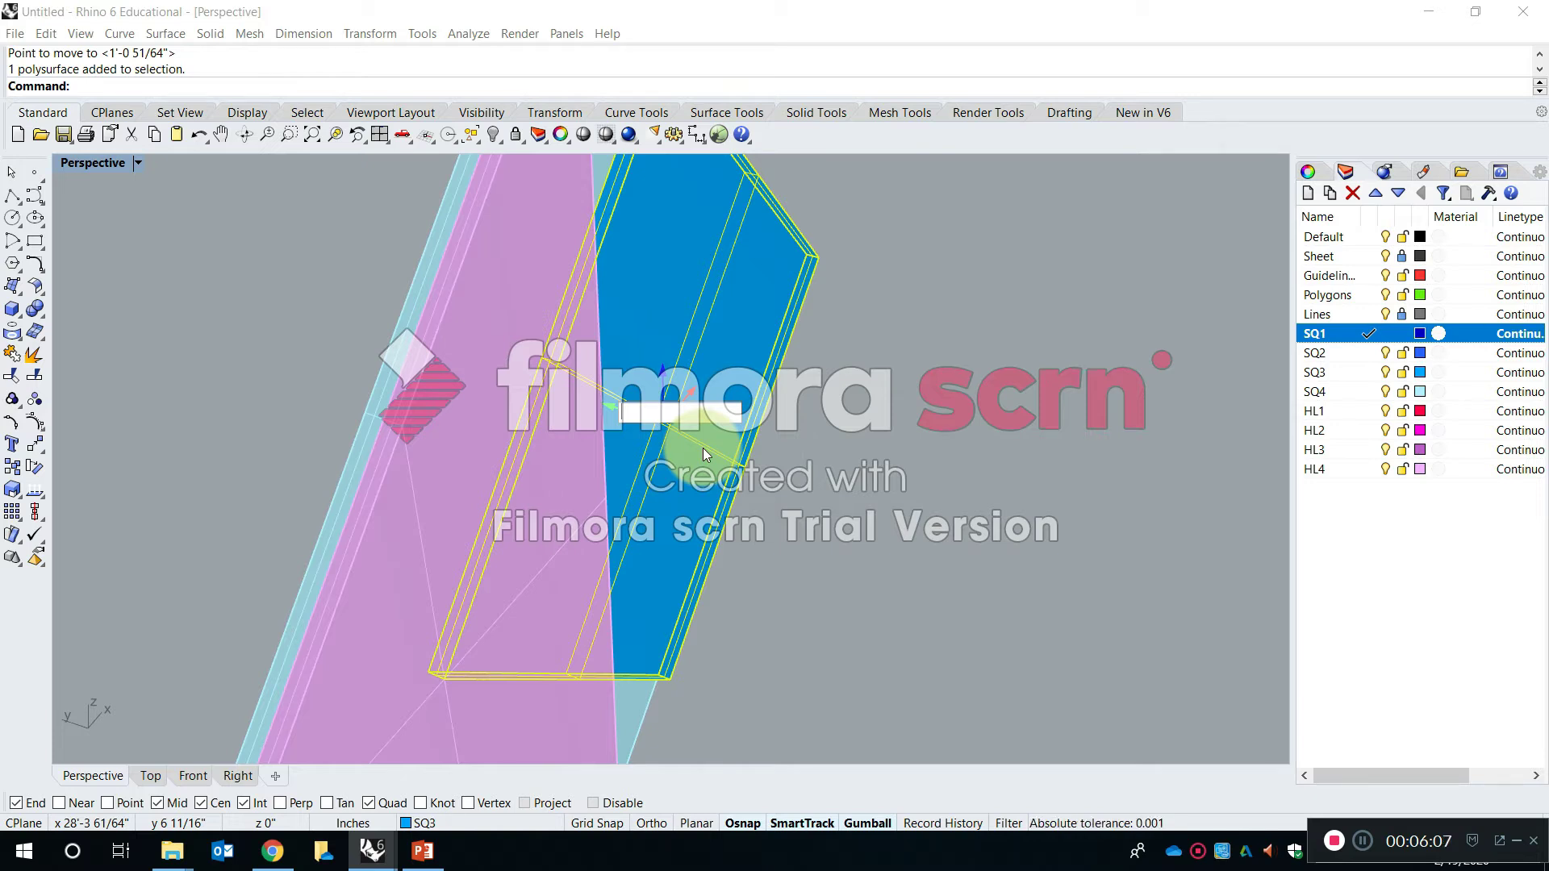
type("1/16")
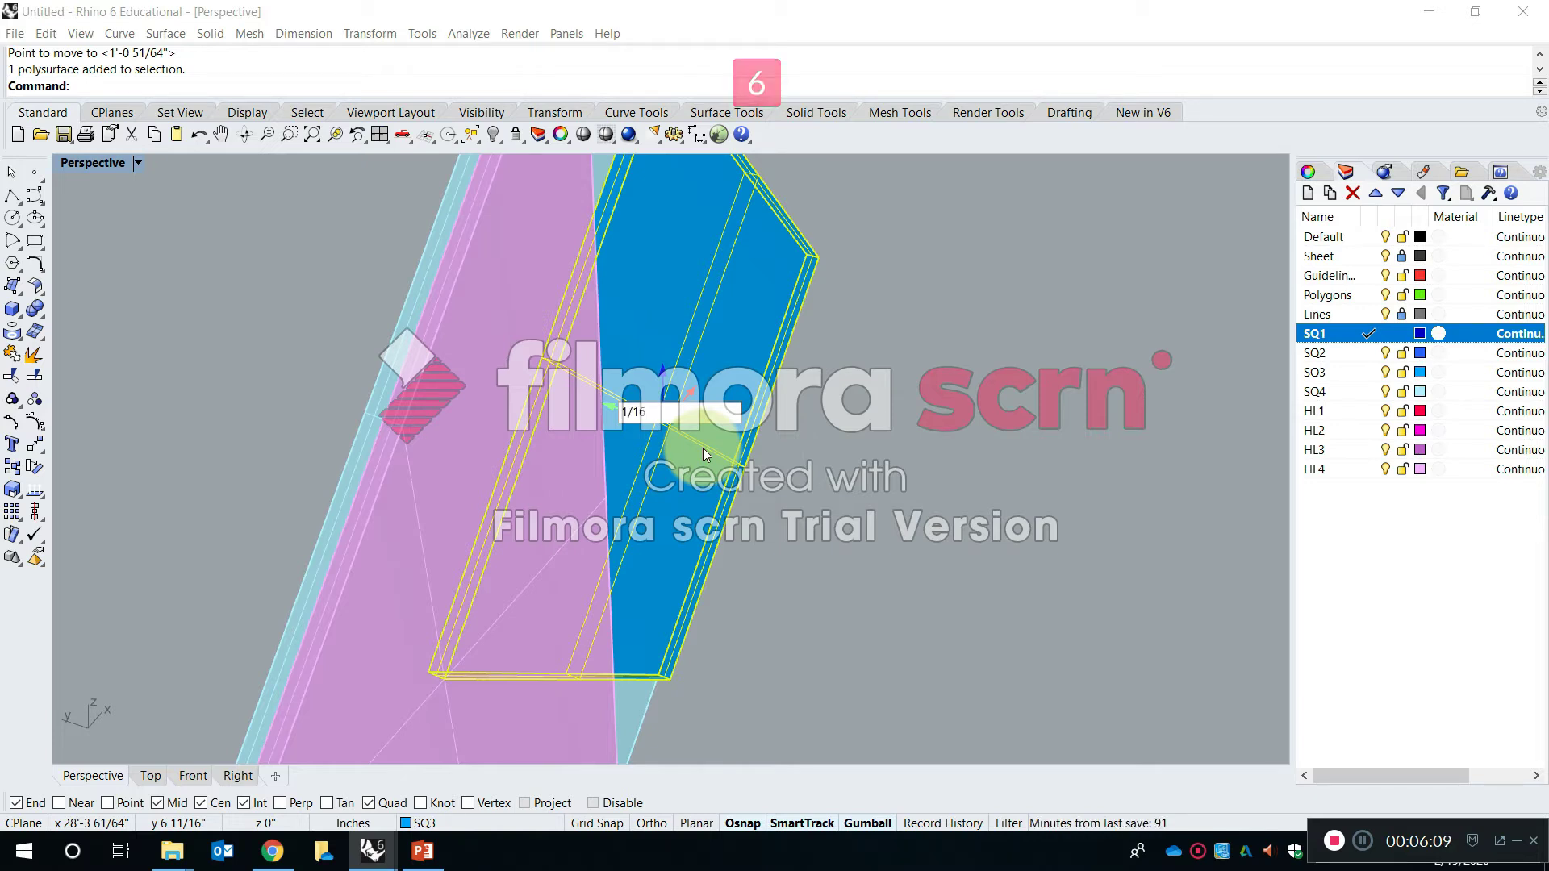
key("Return")
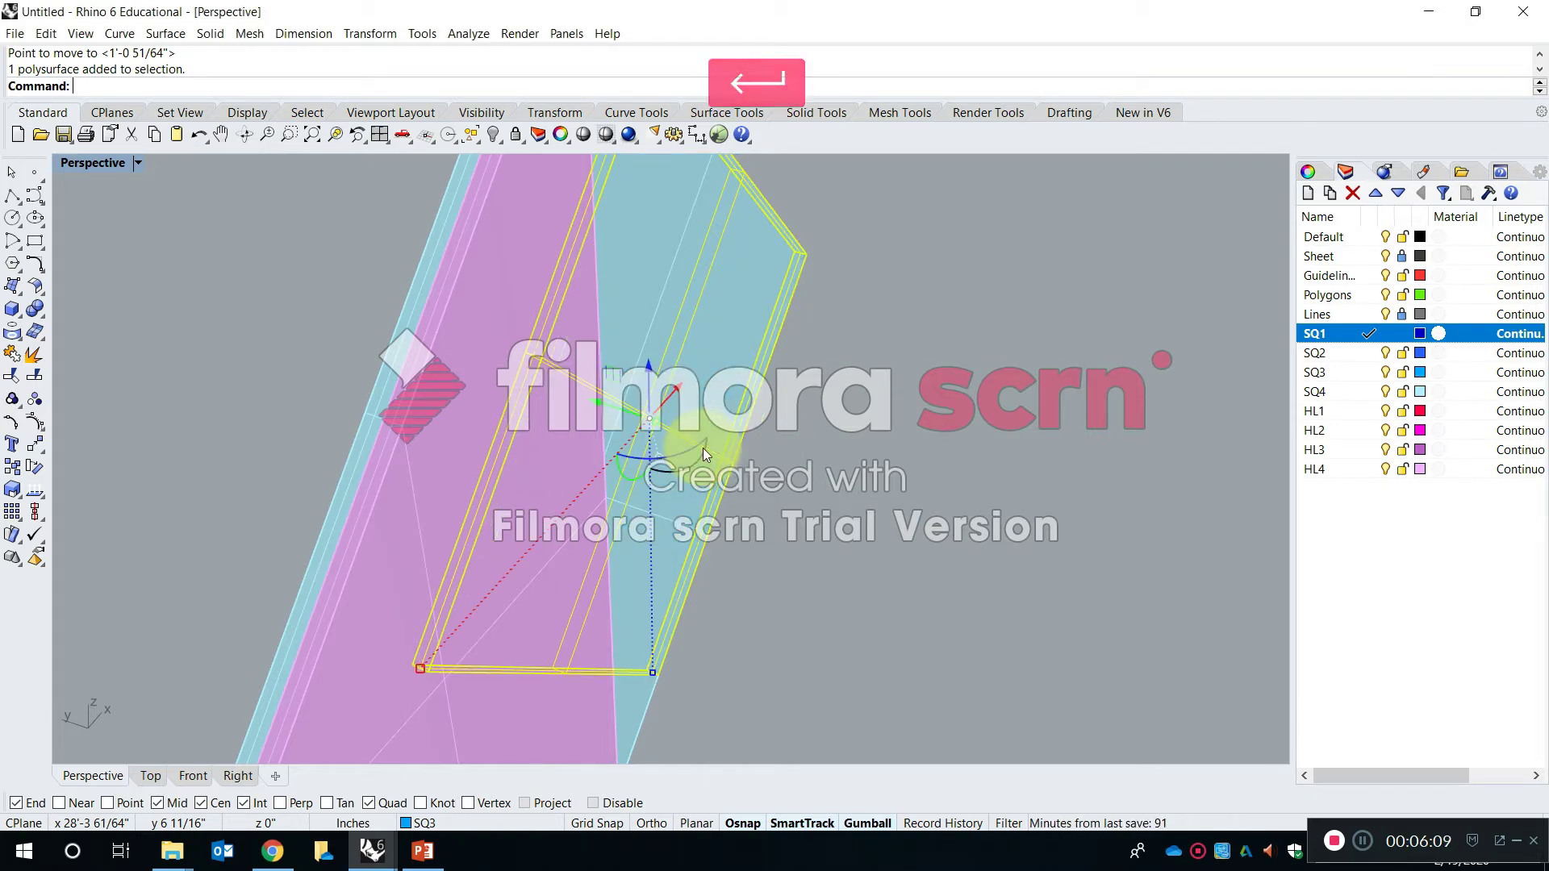
left_click(827, 535)
right_click_drag(767, 525, 750, 581)
key("ctrl+z")
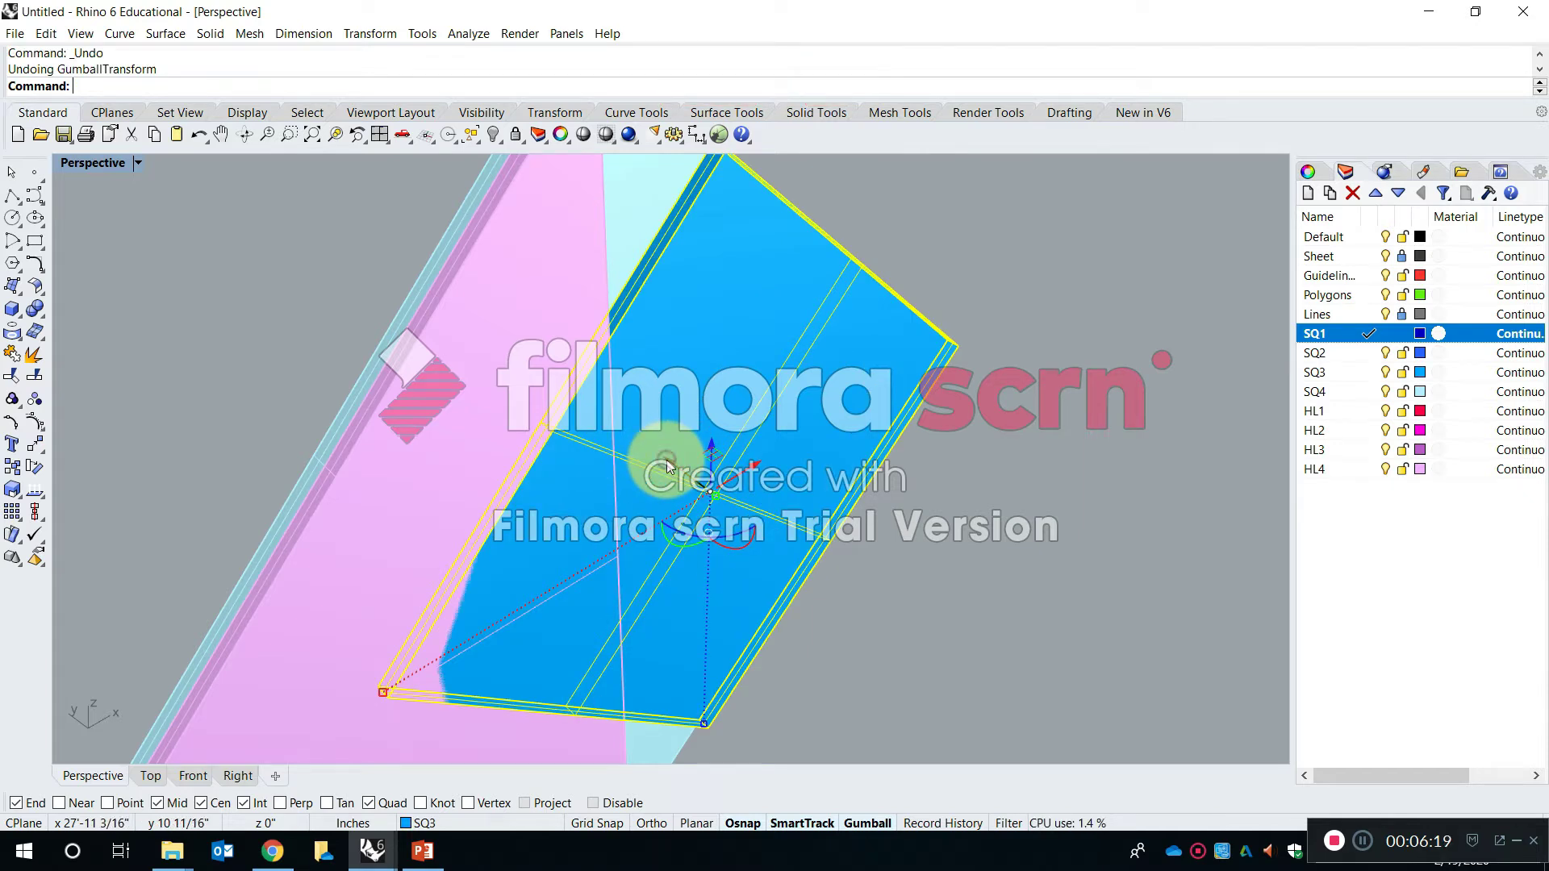
left_click(674, 453)
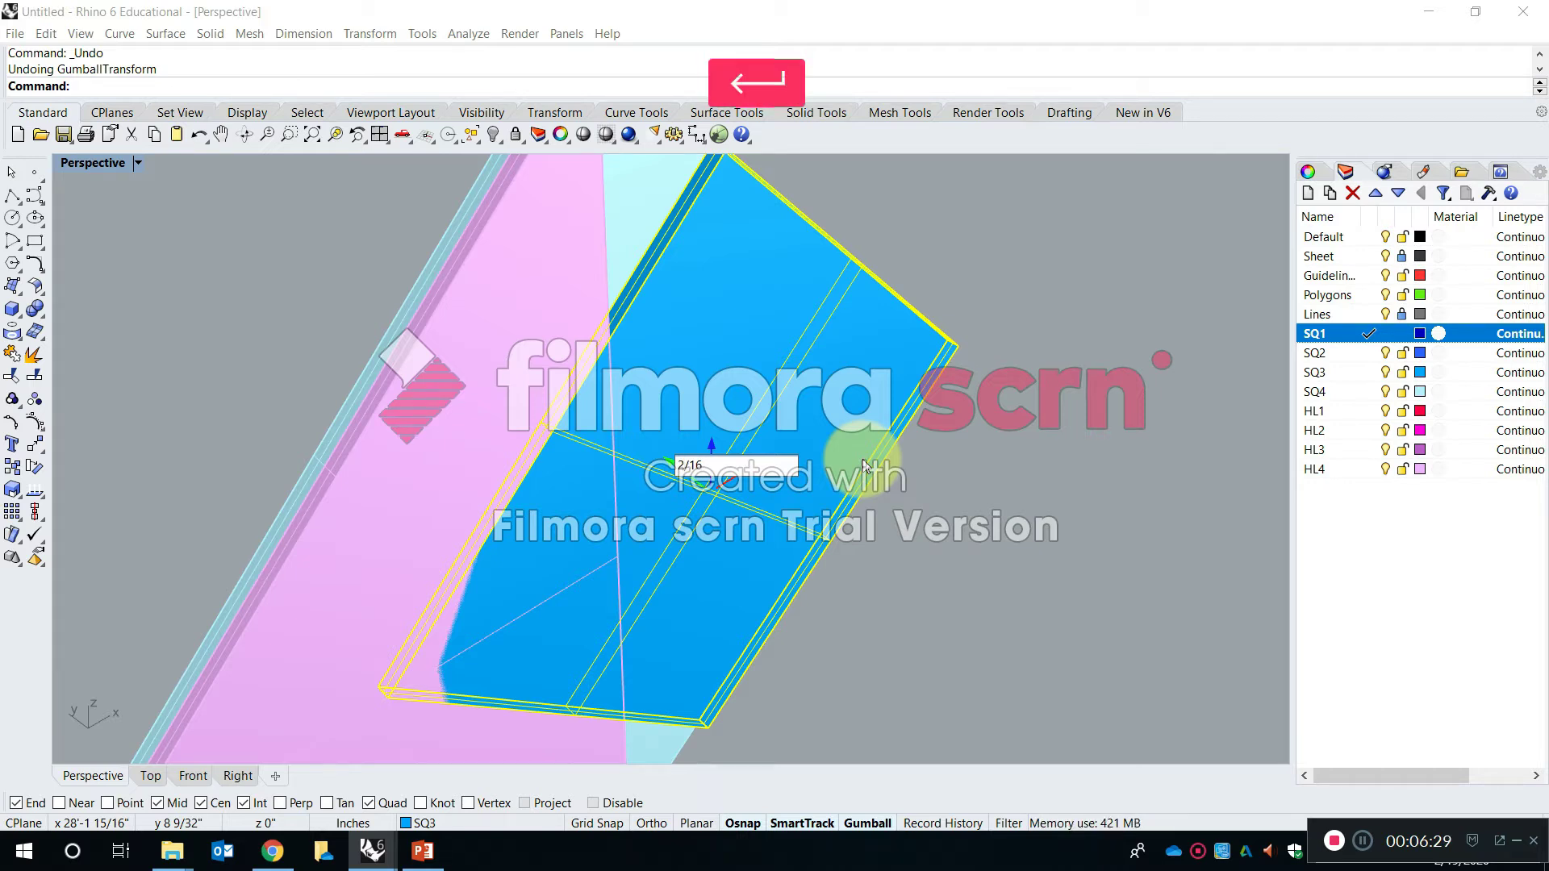
left_click(917, 490)
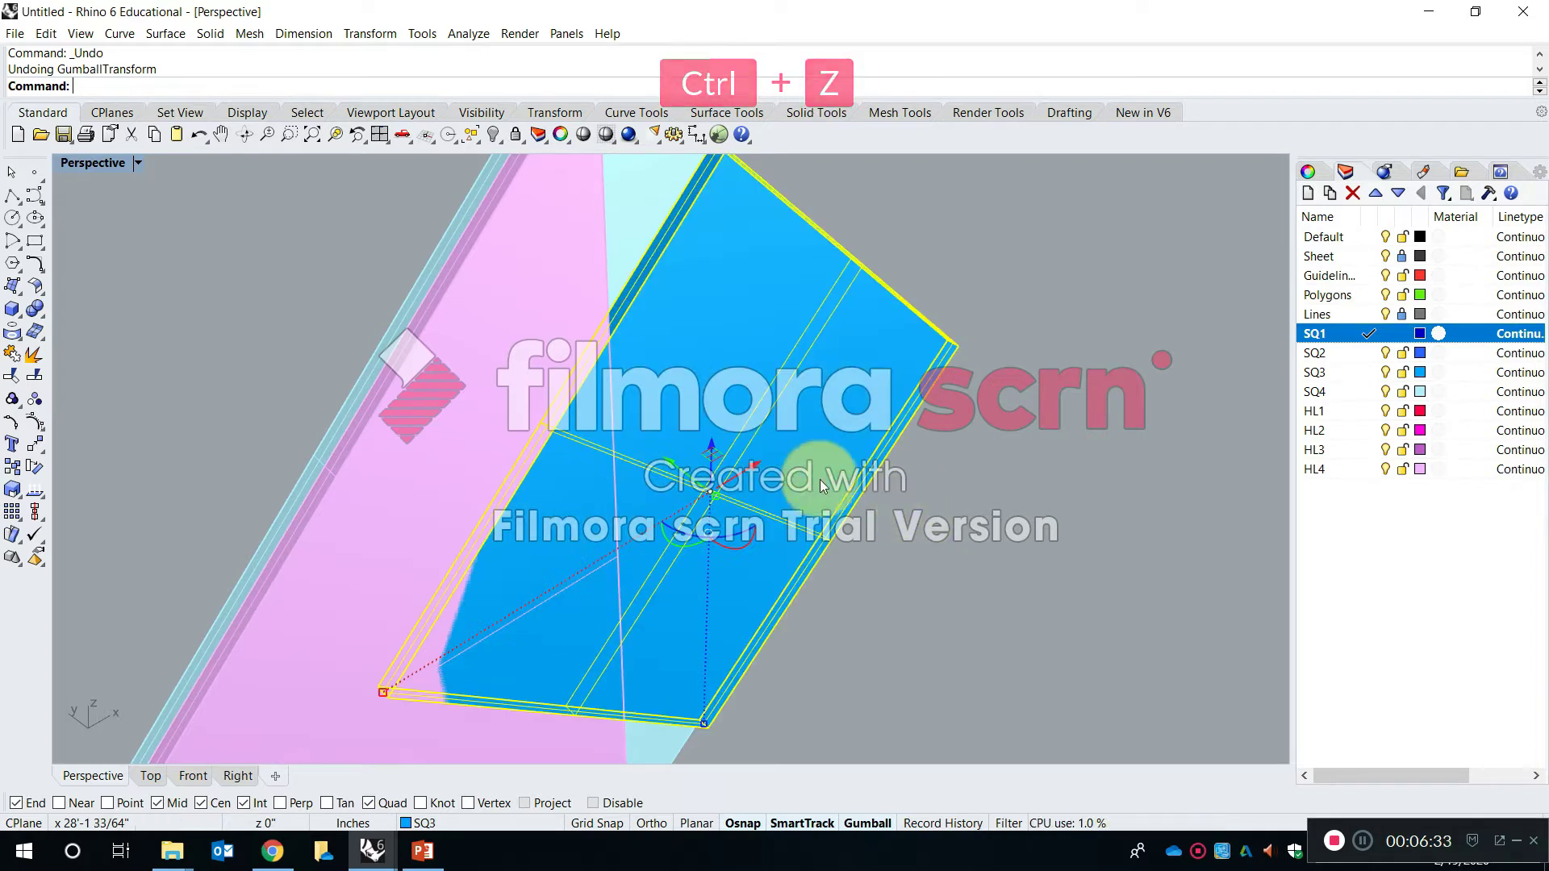
Shift the medium-blue square by -1/16 inch along its thickness direction so it sits in front of the light pink triangle
left_click(669, 470)
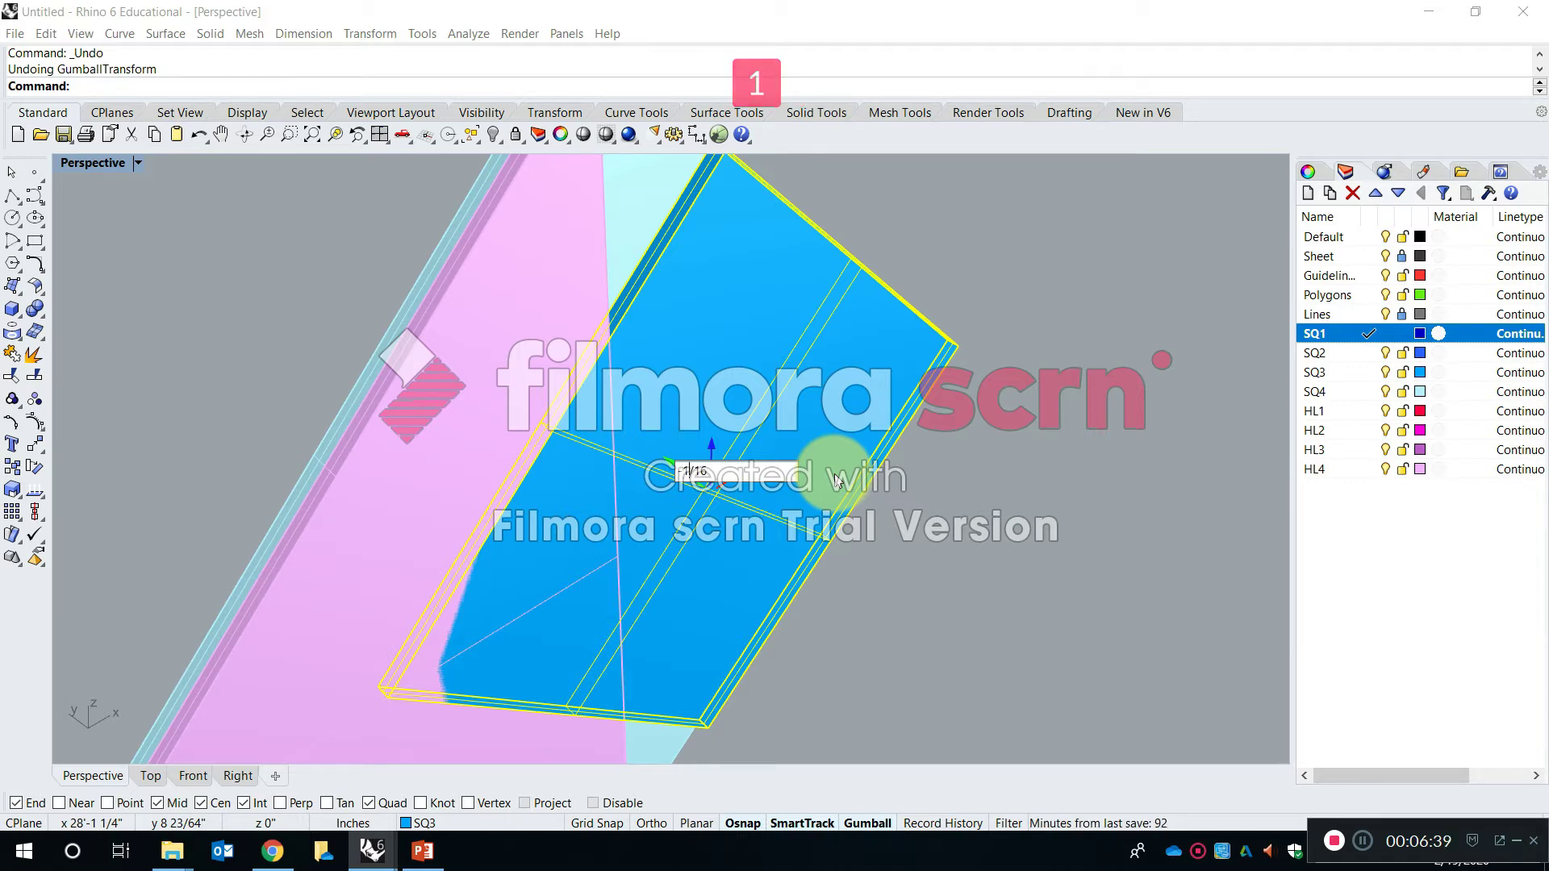
key("Return")
left_click(1096, 629)
scroll(1026, 486, "down", 5)
right_click_drag(1023, 484, 984, 375)
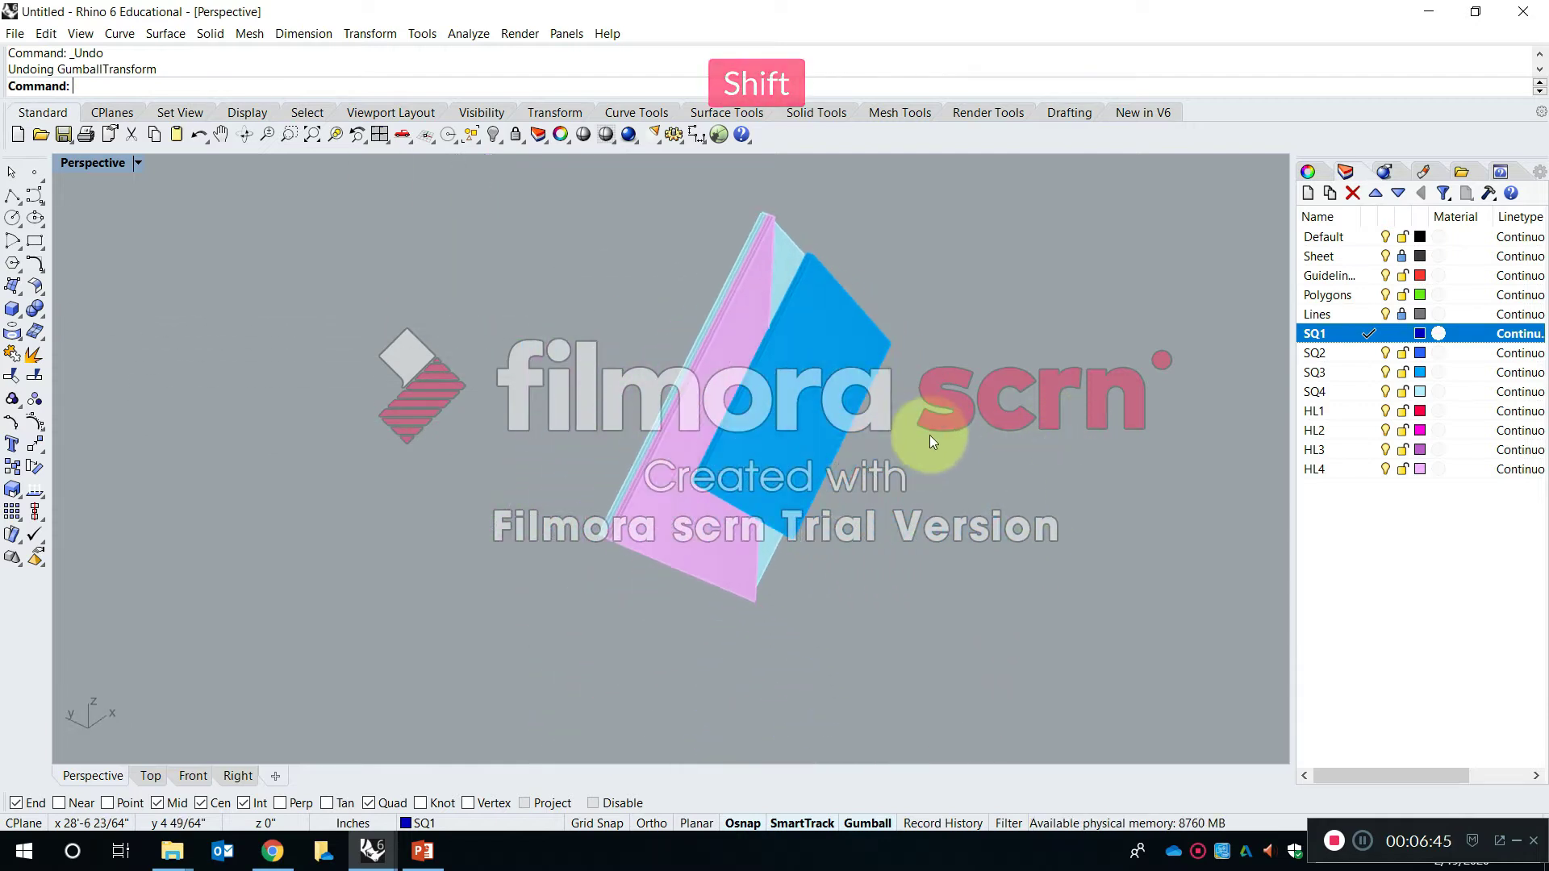
Move the first dark blue square of the copied rows onto the assembled medium-blue square, matching their upper corner points
scroll(812, 440, "down", 7)
scroll(810, 439, "down", 8)
right_click_drag(865, 414, 794, 584)
type("move")
key("Return")
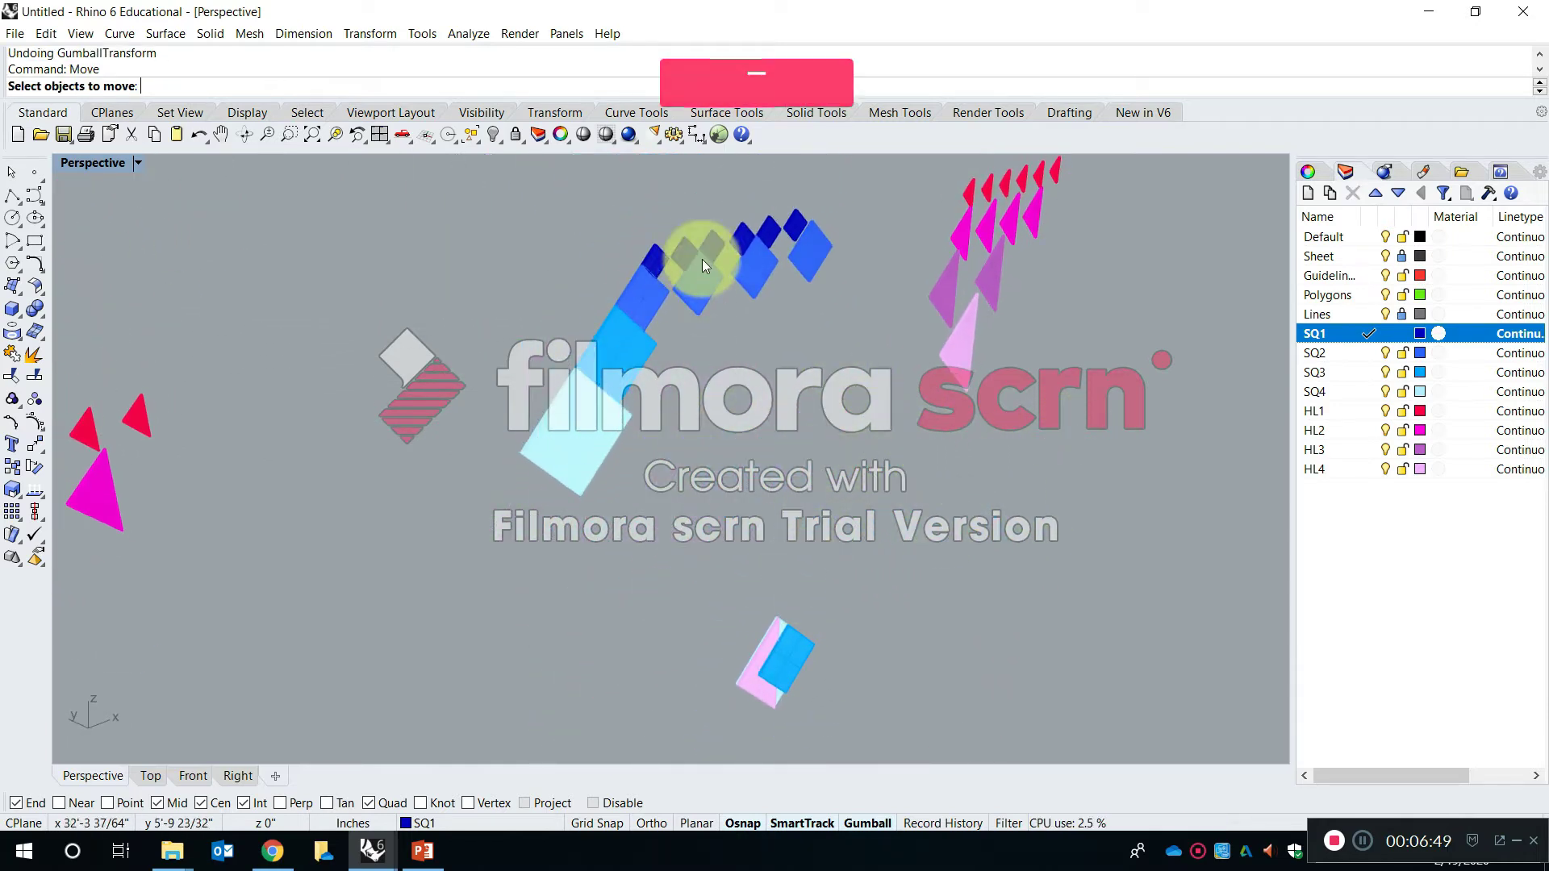
scroll(666, 249, "up", 8)
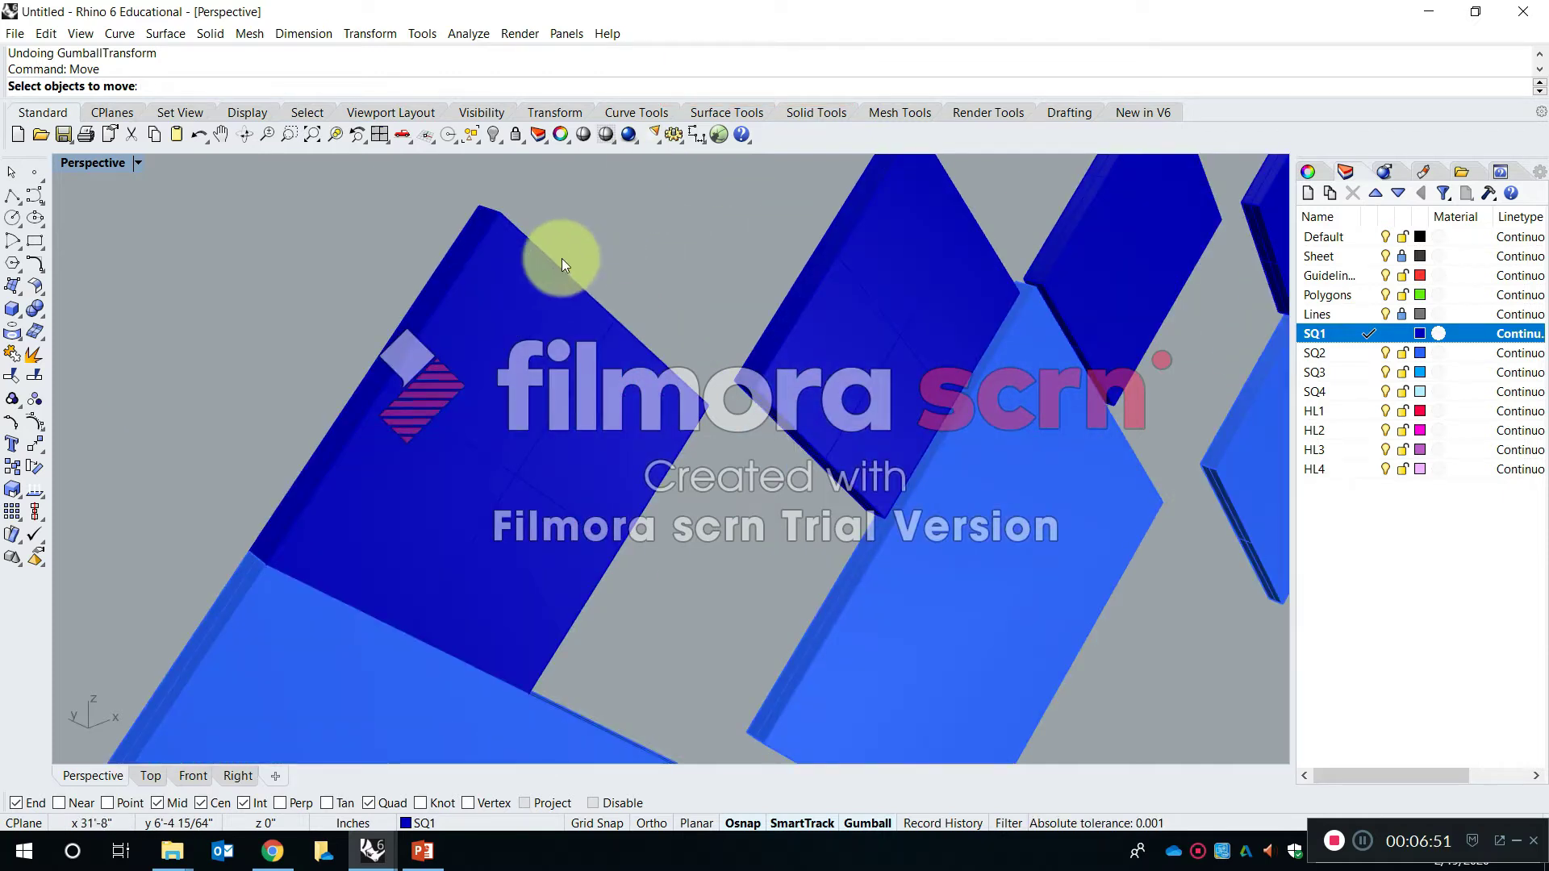
left_click(484, 234)
key("Return")
right_click_drag(475, 201, 529, 330)
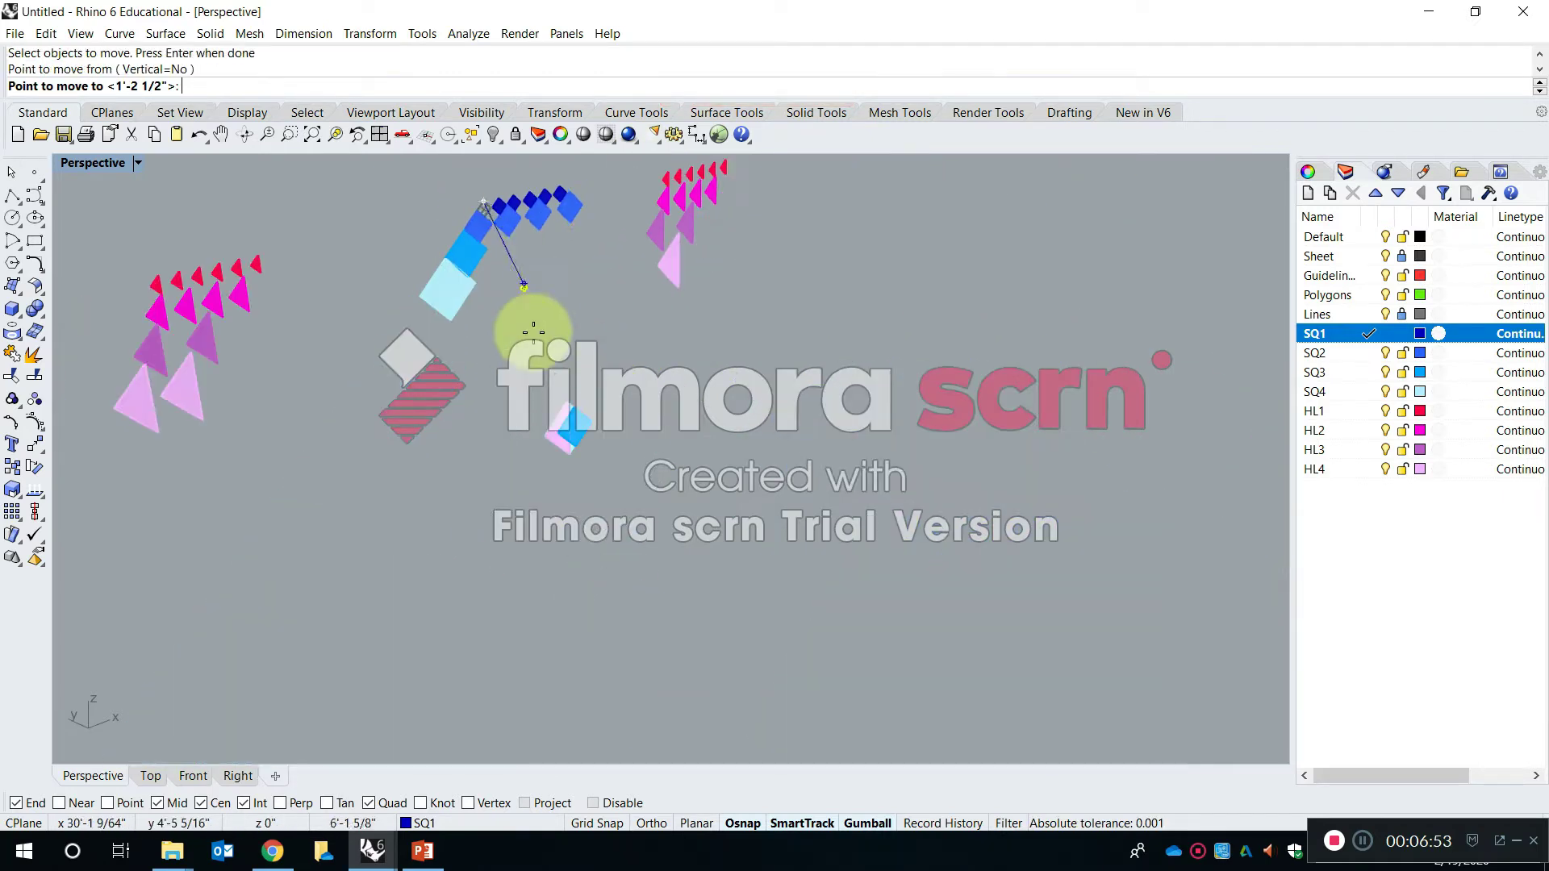
scroll(587, 408, "up", 10)
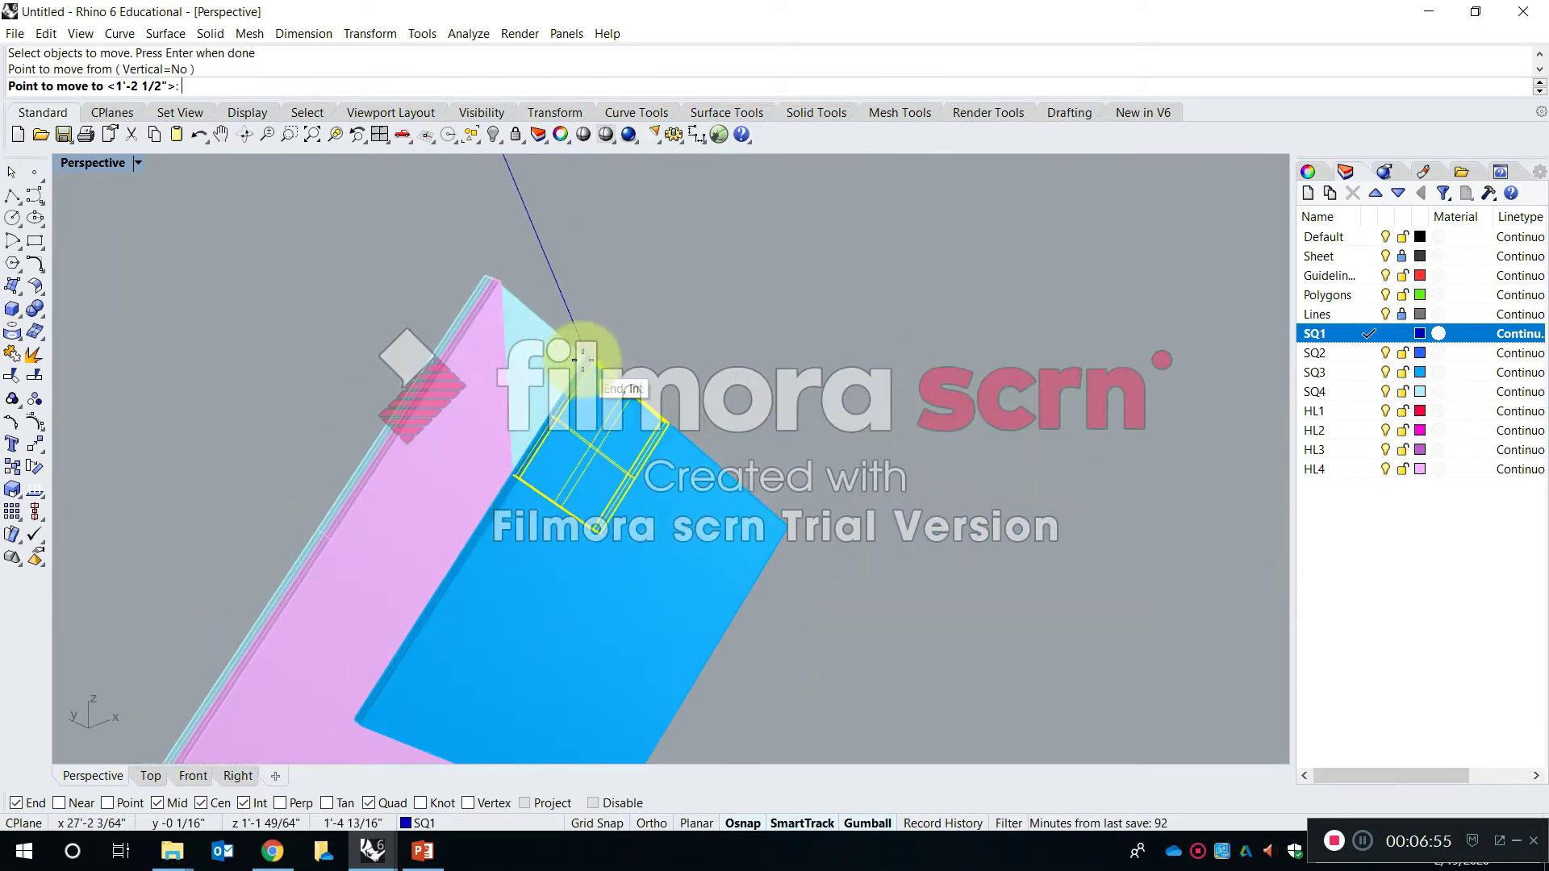
scroll(600, 367, "up", 3)
left_click(594, 351)
scroll(606, 355, "down", 14)
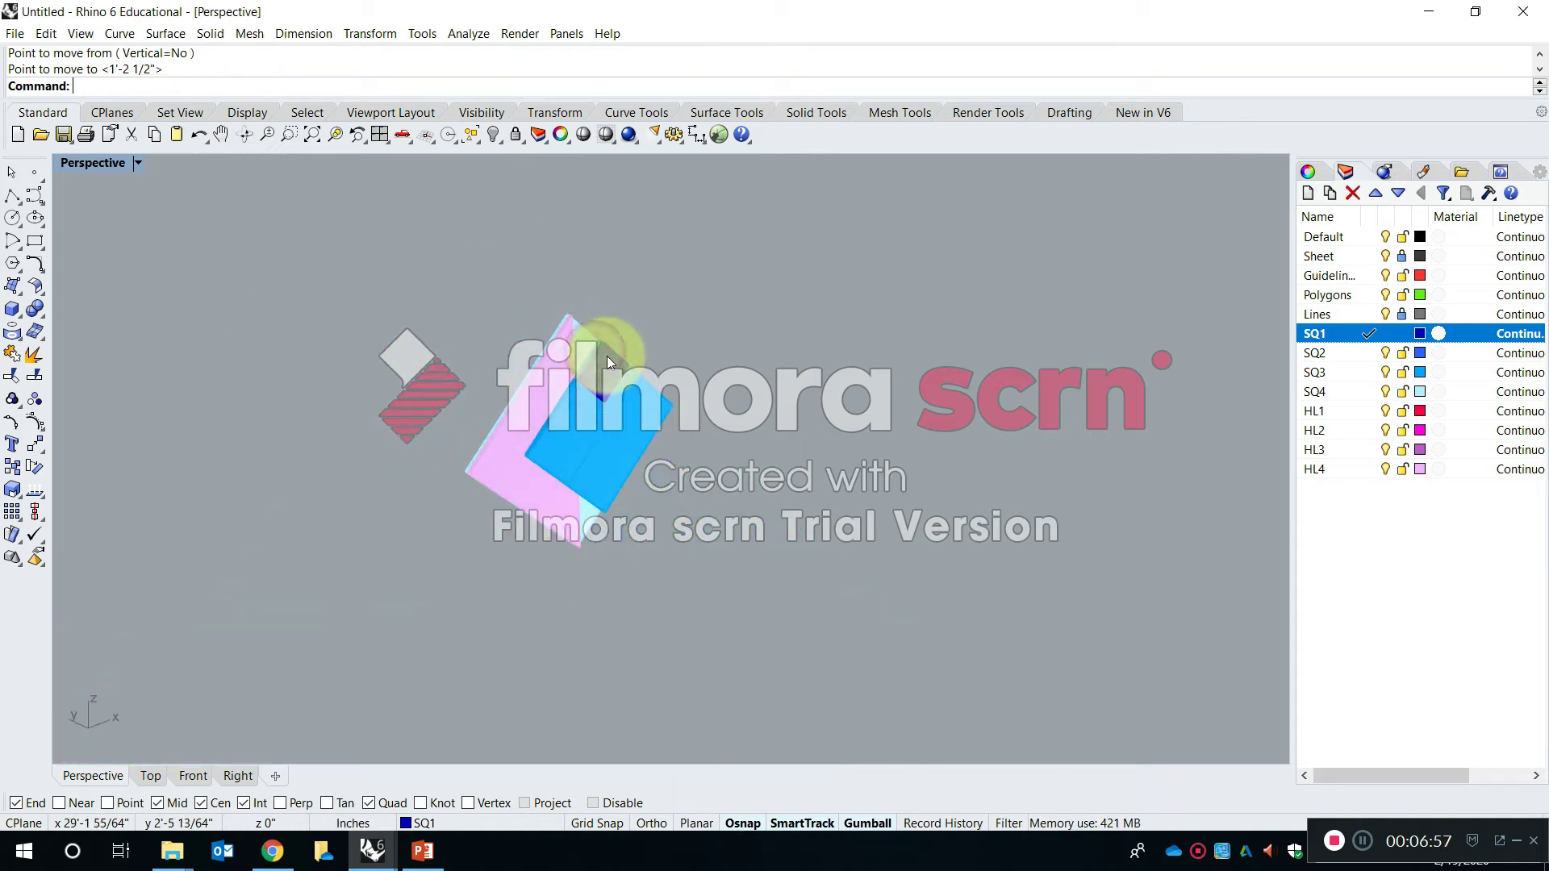
scroll(582, 405, "up", 10)
Move a small red triangle from the copied rows onto the assembled medium-blue square, placing its bottom corner on the square's lower corner
scroll(582, 403, "down", 16)
right_click_drag(724, 328, 651, 551, "shift")
right_click_drag(766, 270, 733, 552, "shift")
scroll(689, 374, "up", 17)
left_click(649, 388)
scroll(616, 452, "up", 12)
key("space")
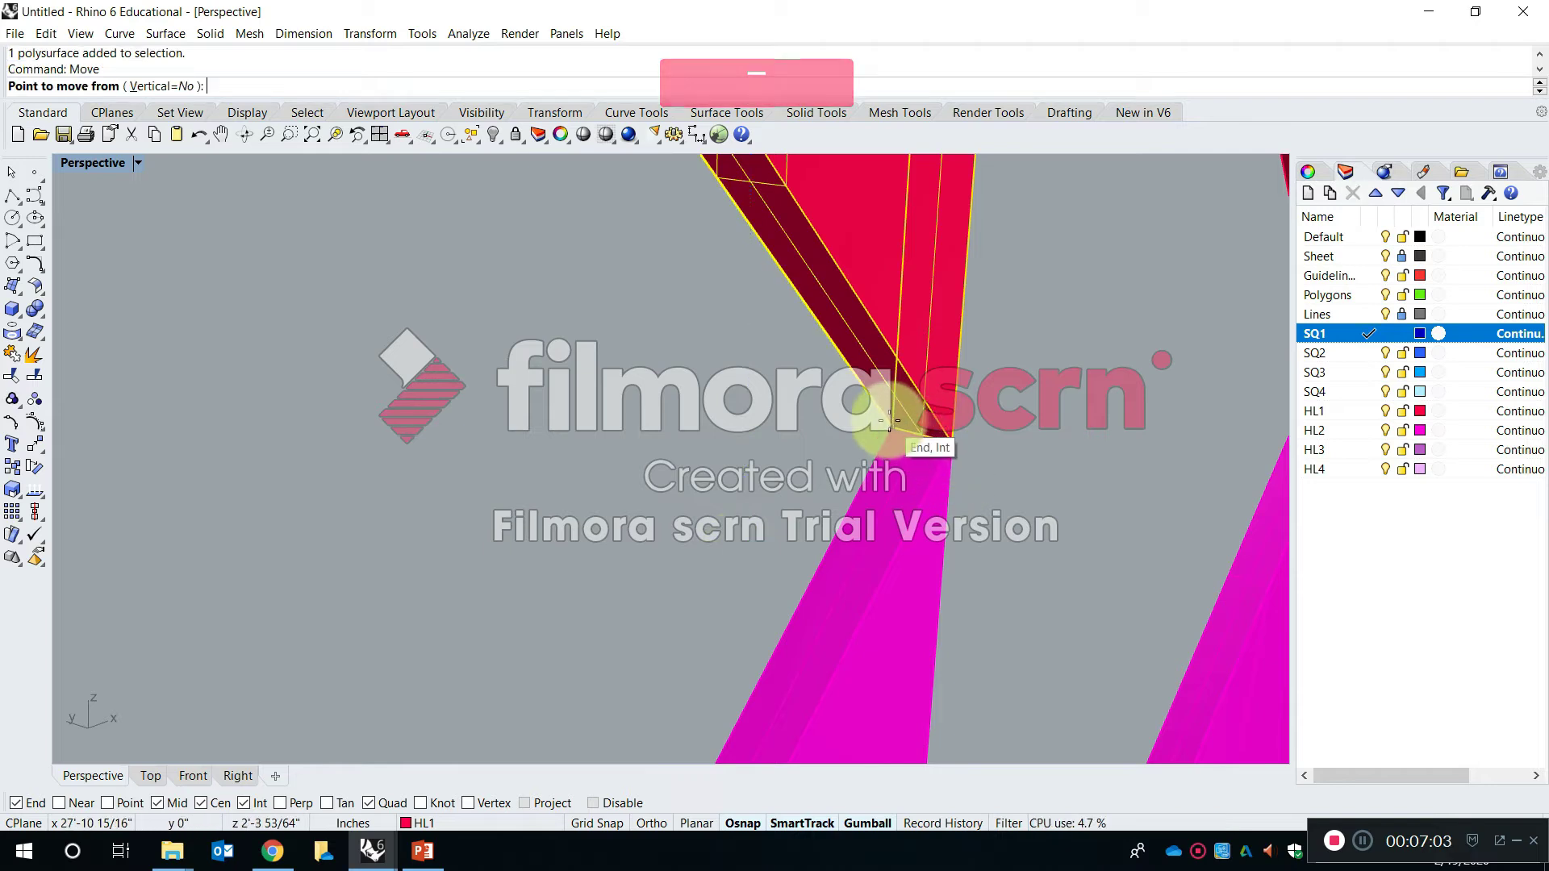
left_click(918, 436)
scroll(895, 395, "down", 10)
scroll(883, 355, "down", 7)
right_click_drag(858, 676, 752, 275, "shift")
scroll(596, 500, "up", 11)
scroll(692, 484, "up", 5)
scroll(702, 504, "down", 5)
scroll(692, 484, "up", 6)
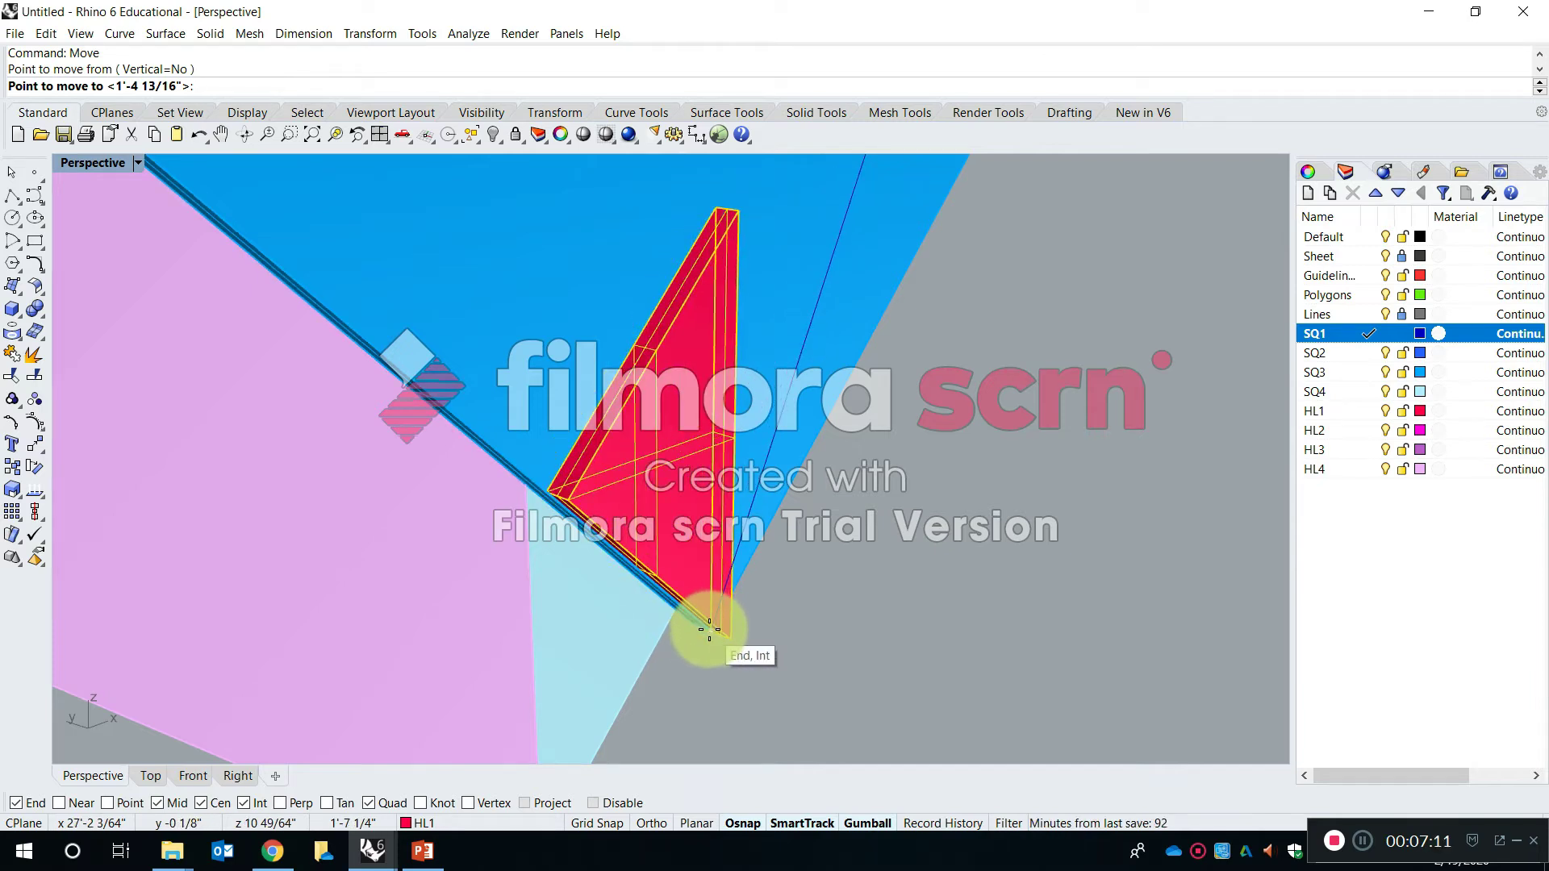
scroll(708, 629, "down", 5)
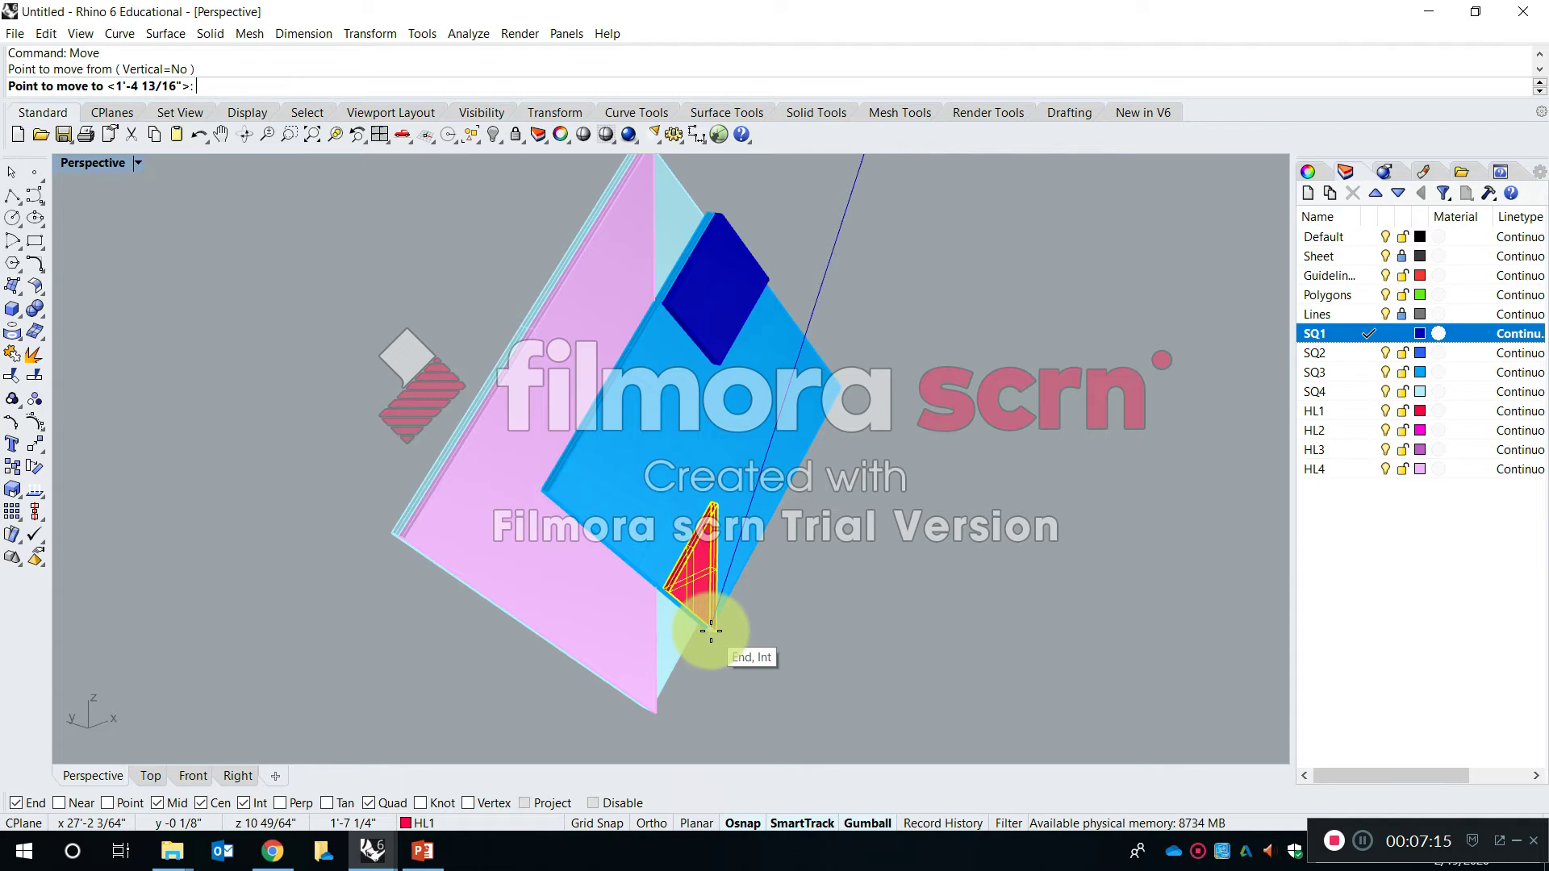
left_click(710, 631)
scroll(704, 605, "up", 5)
Move a second small red triangle into the assembly, placing its top corner on the dark blue square's side corner nearest the pink triangle
scroll(699, 574, "down", 8)
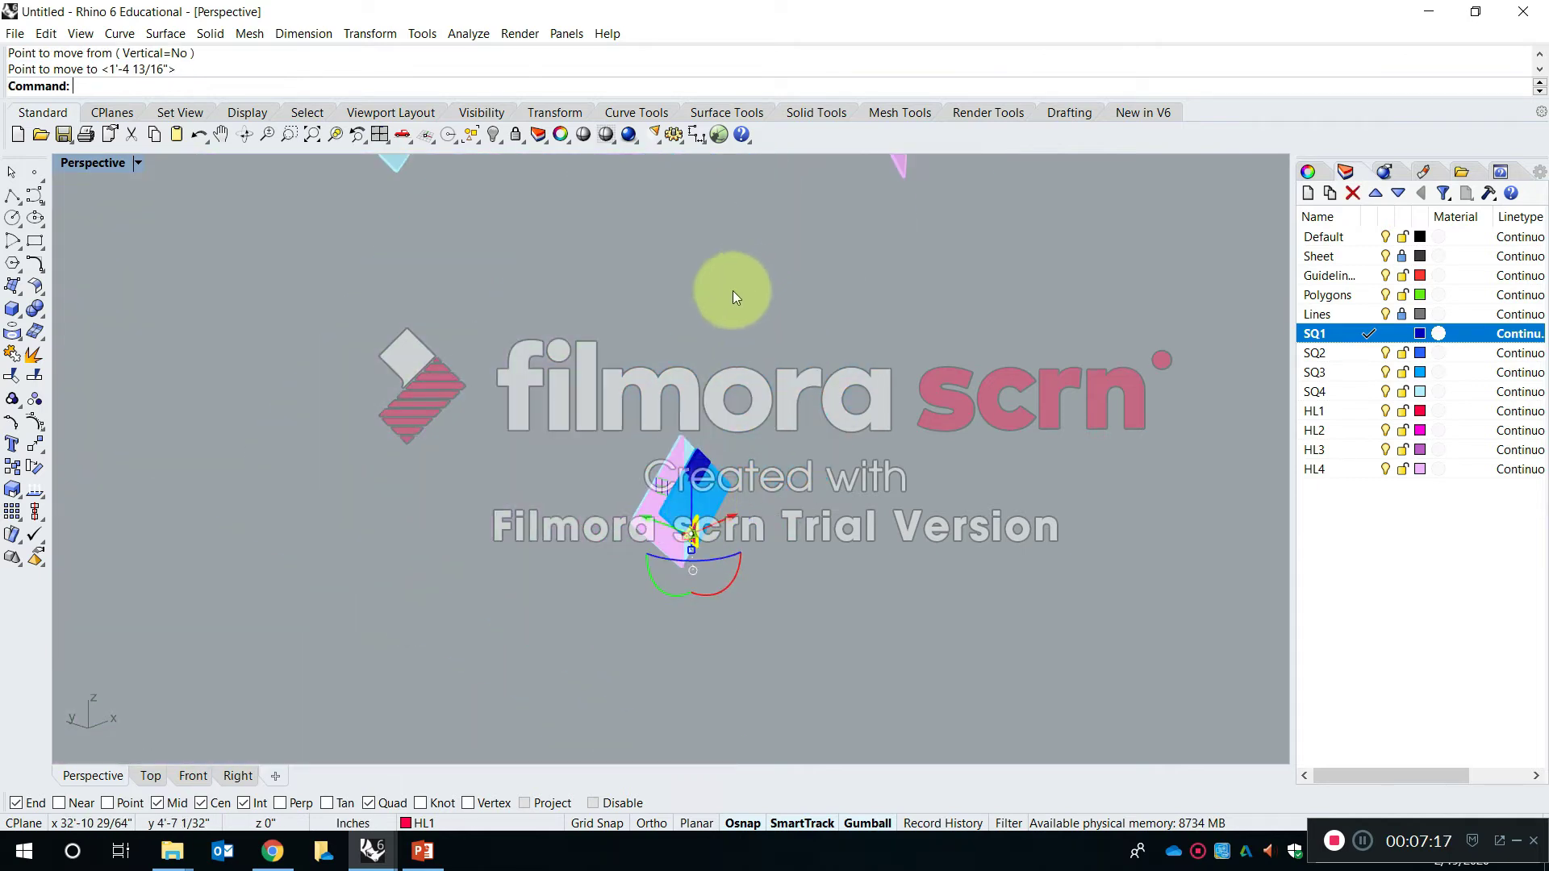
scroll(738, 282, "down", 3)
scroll(759, 234, "up", 8)
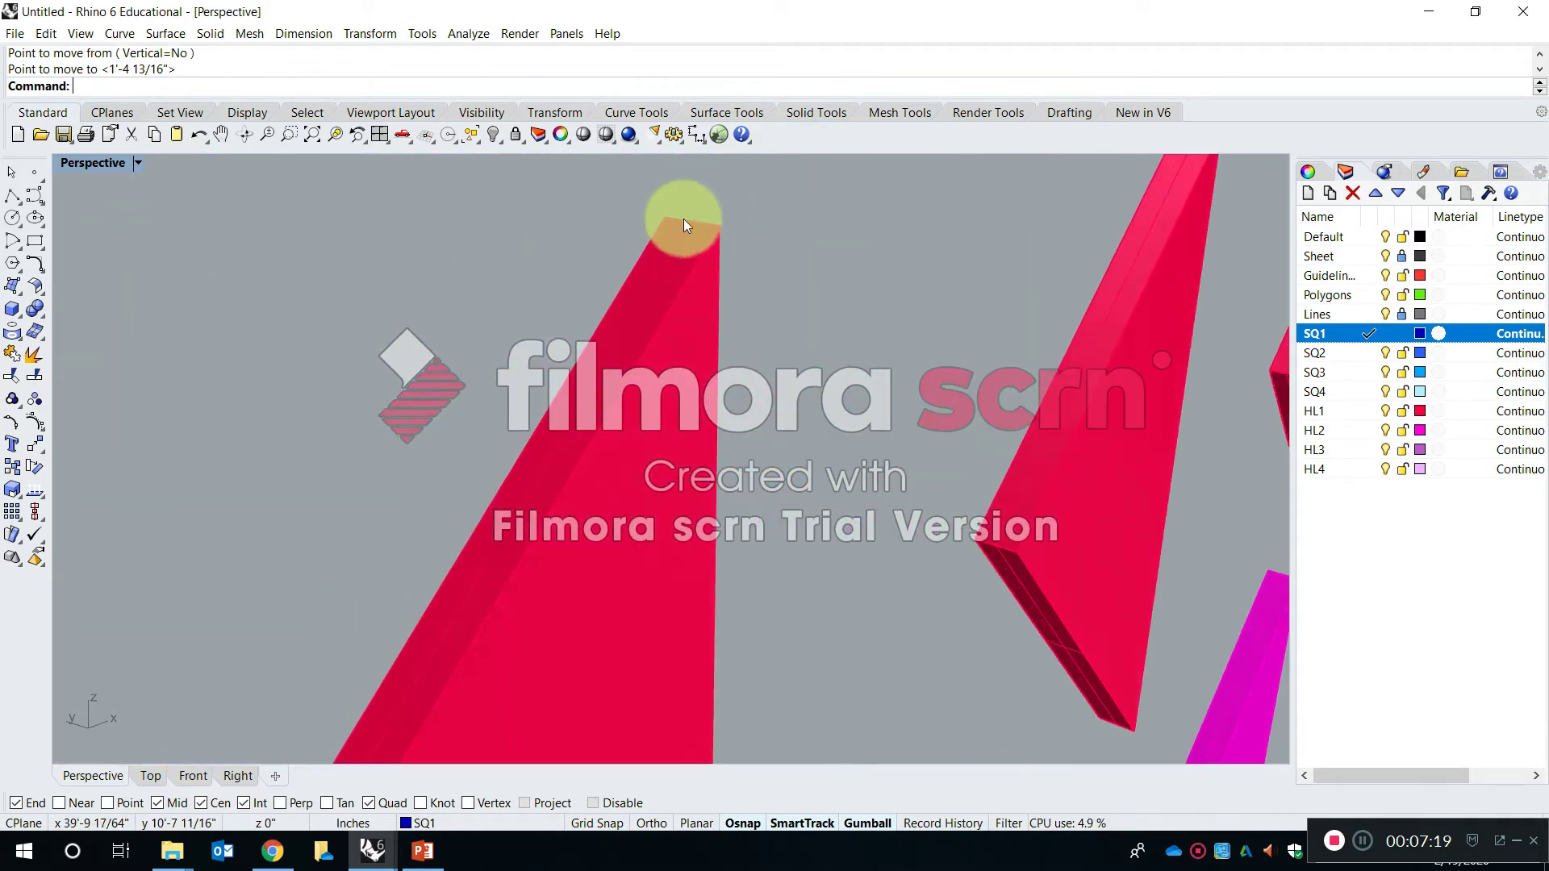
left_click(684, 220)
key("Return")
left_click(682, 220)
scroll(678, 238, "down", 6)
scroll(683, 257, "down", 5)
scroll(709, 179, "up", 8)
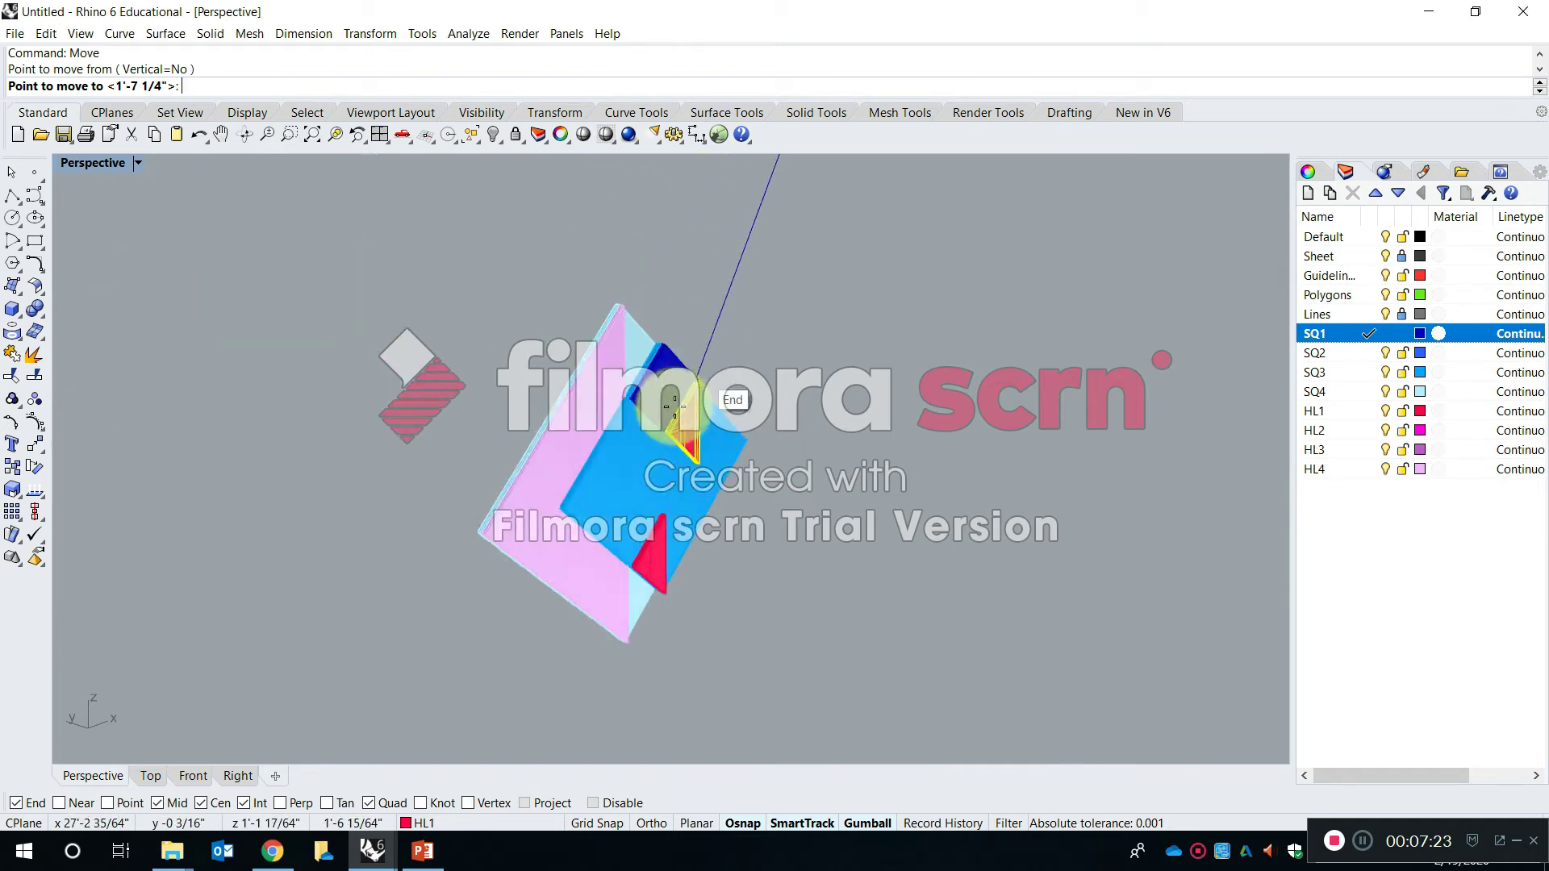
scroll(675, 403, "up", 5)
left_click(535, 365)
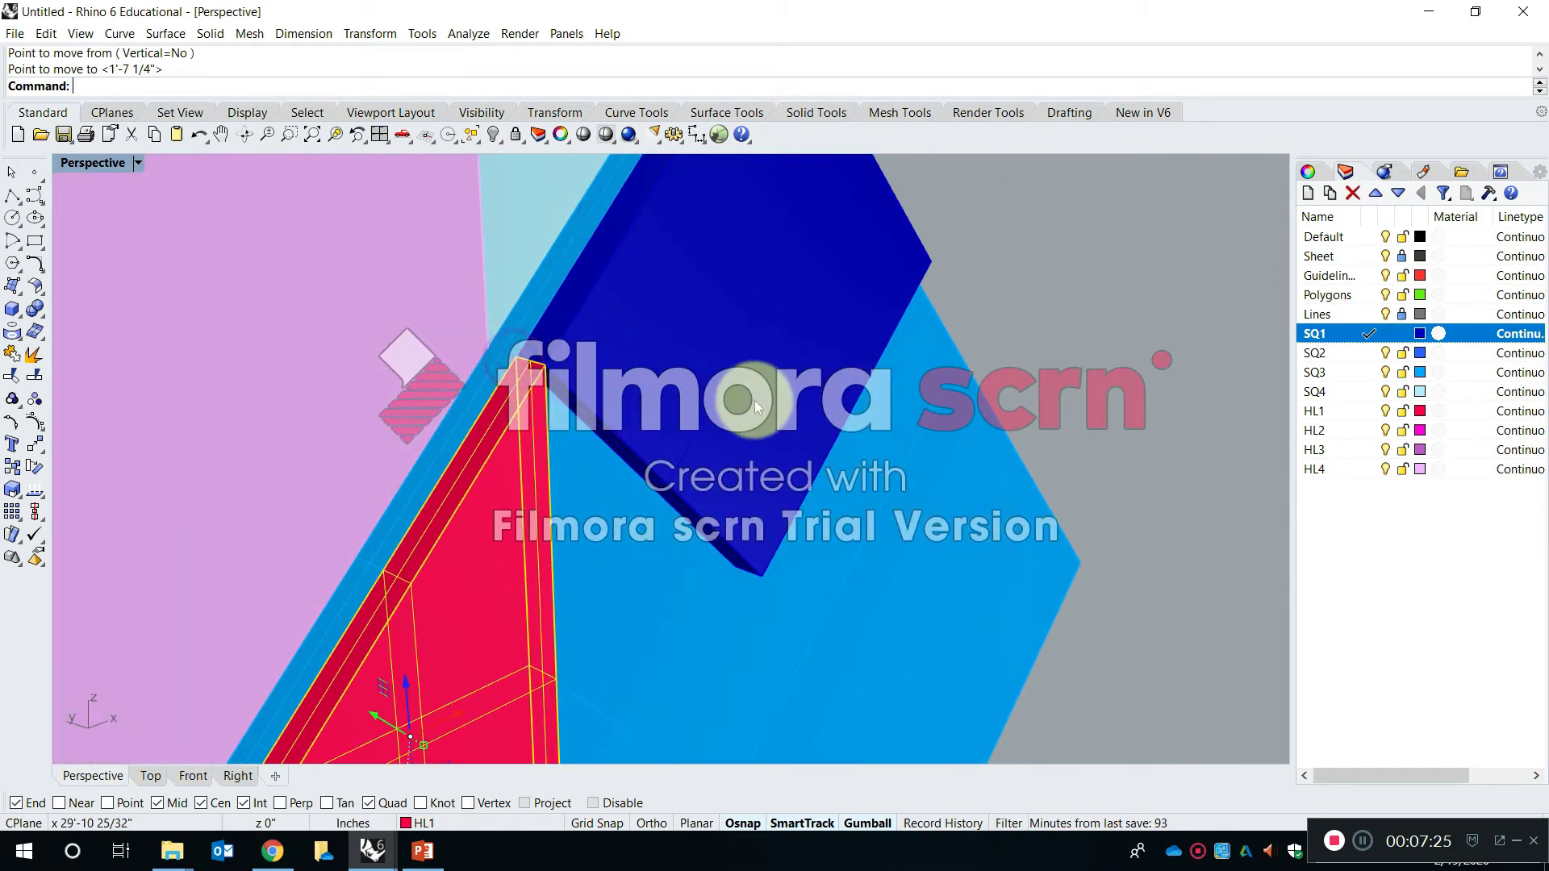
scroll(757, 403, "down", 5)
scroll(763, 452, "up", 5)
scroll(804, 423, "down", 5)
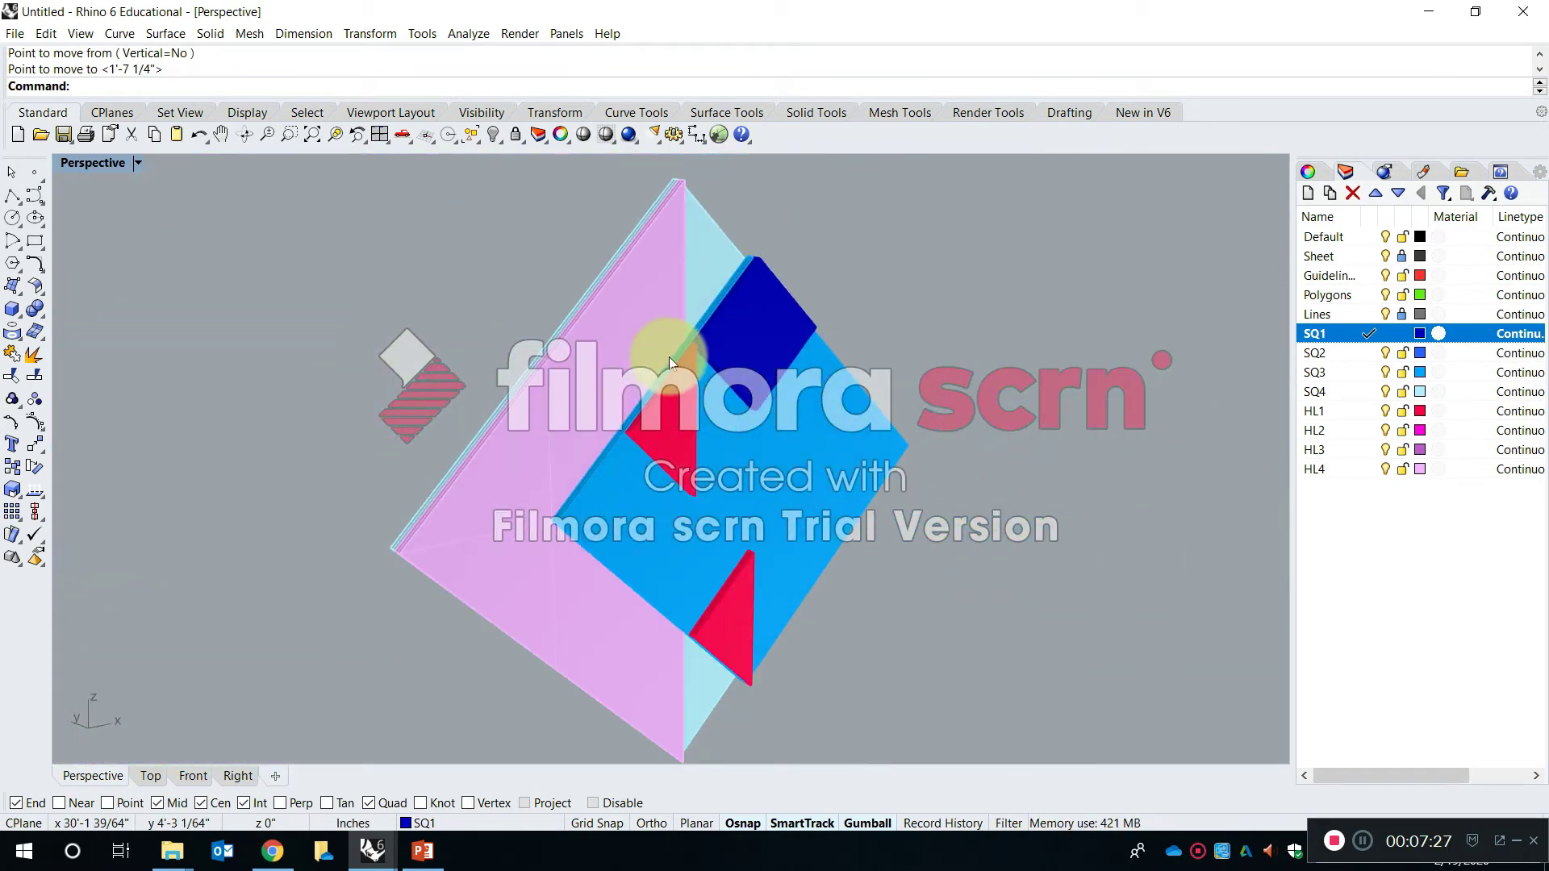
scroll(678, 367, "up", 3)
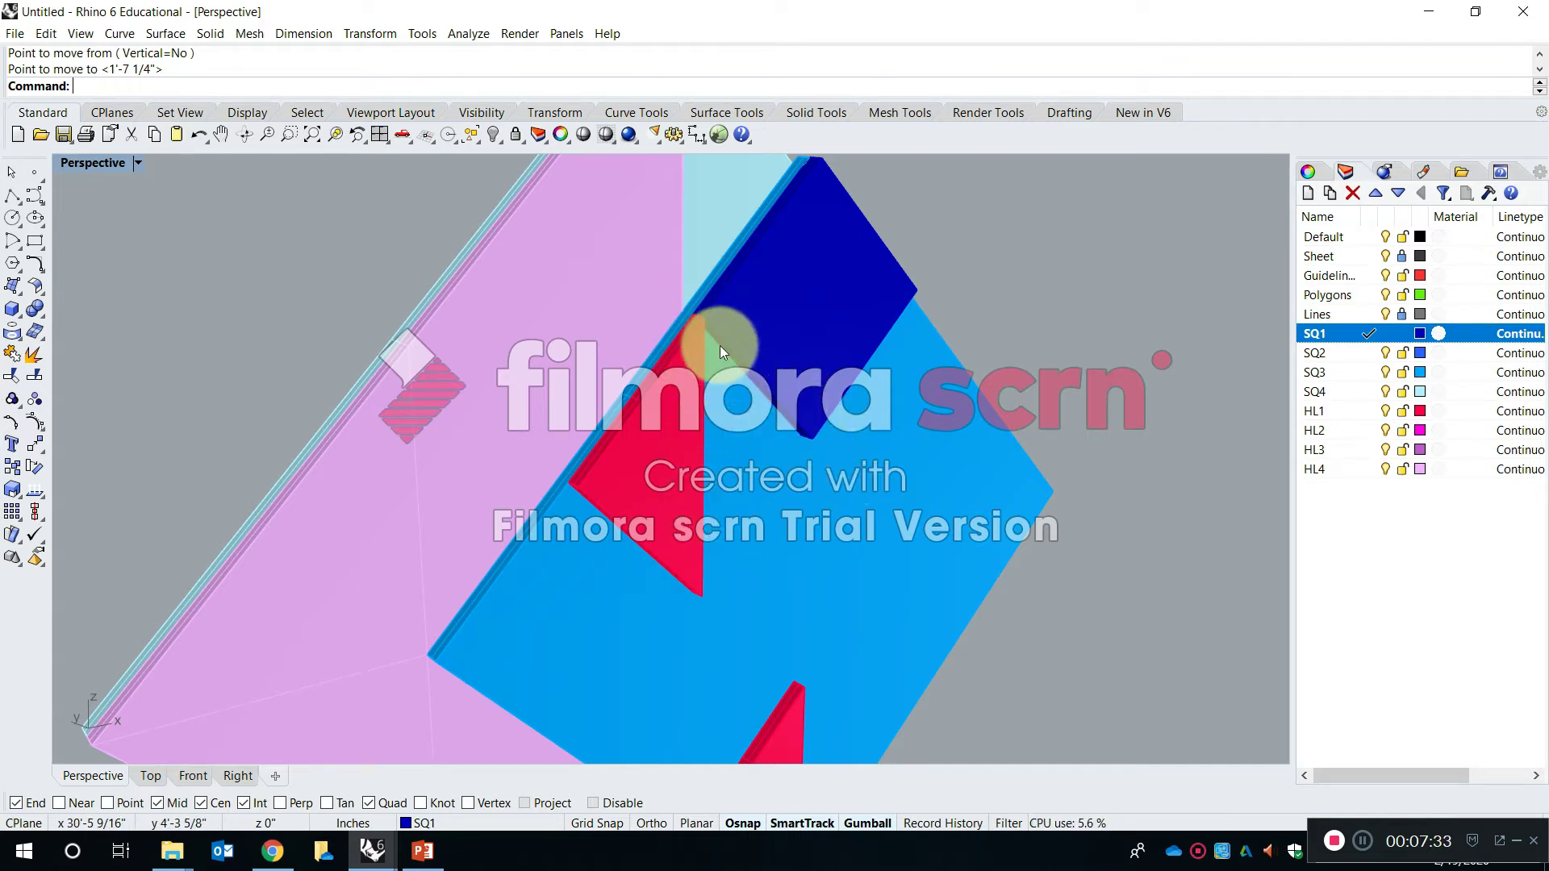
Rotate the upper red triangle in the Front view about its top corner so its long edge follows the dark blue square's lower edge
right_click_drag(691, 371, 718, 417)
key("Escape")
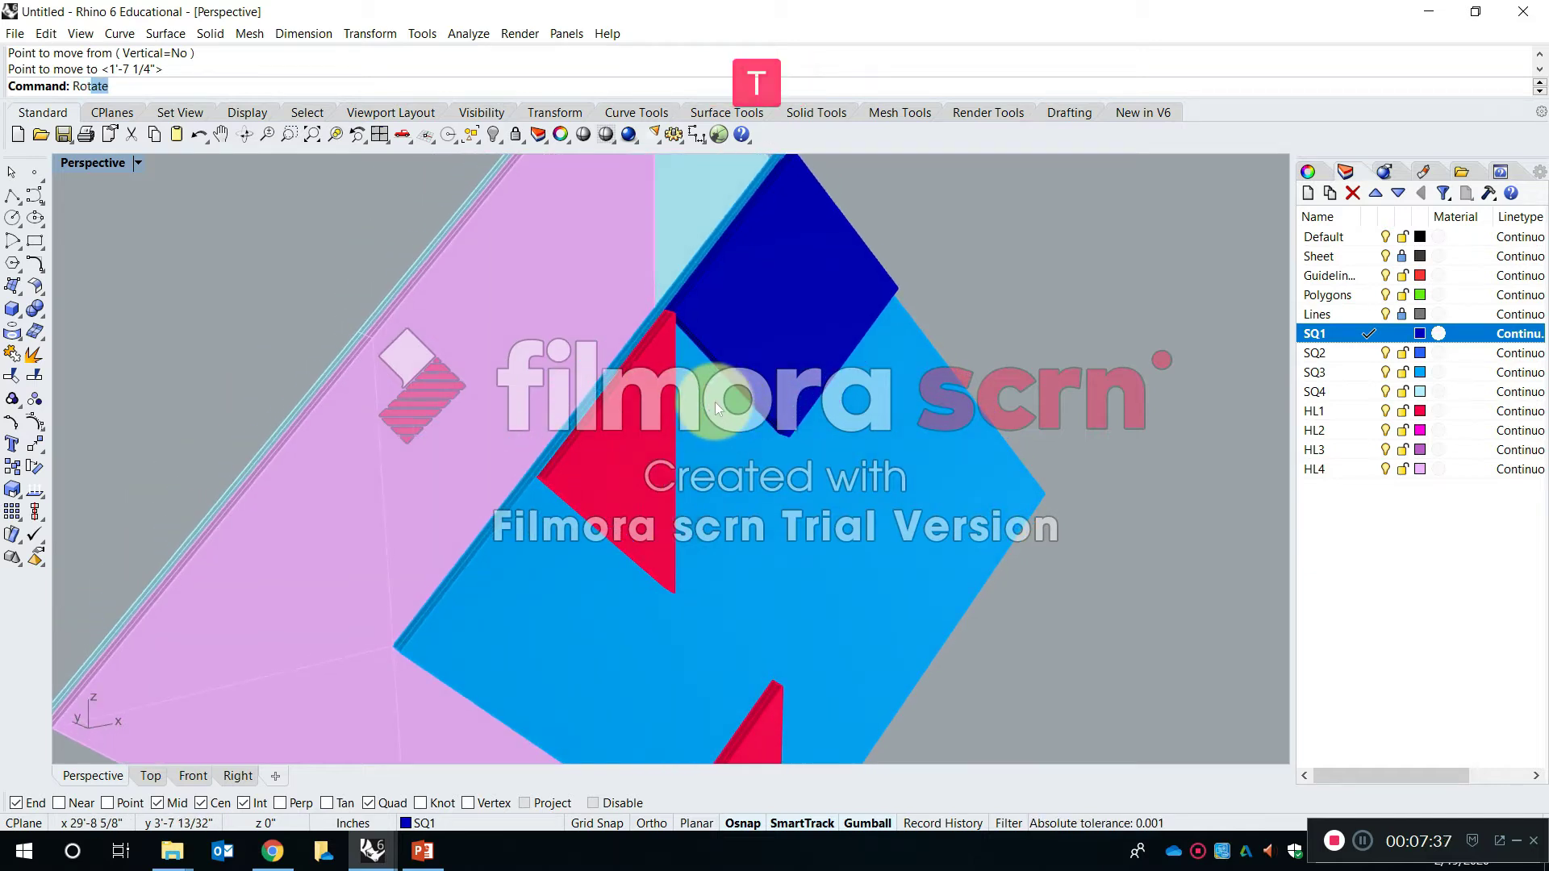
key("Return")
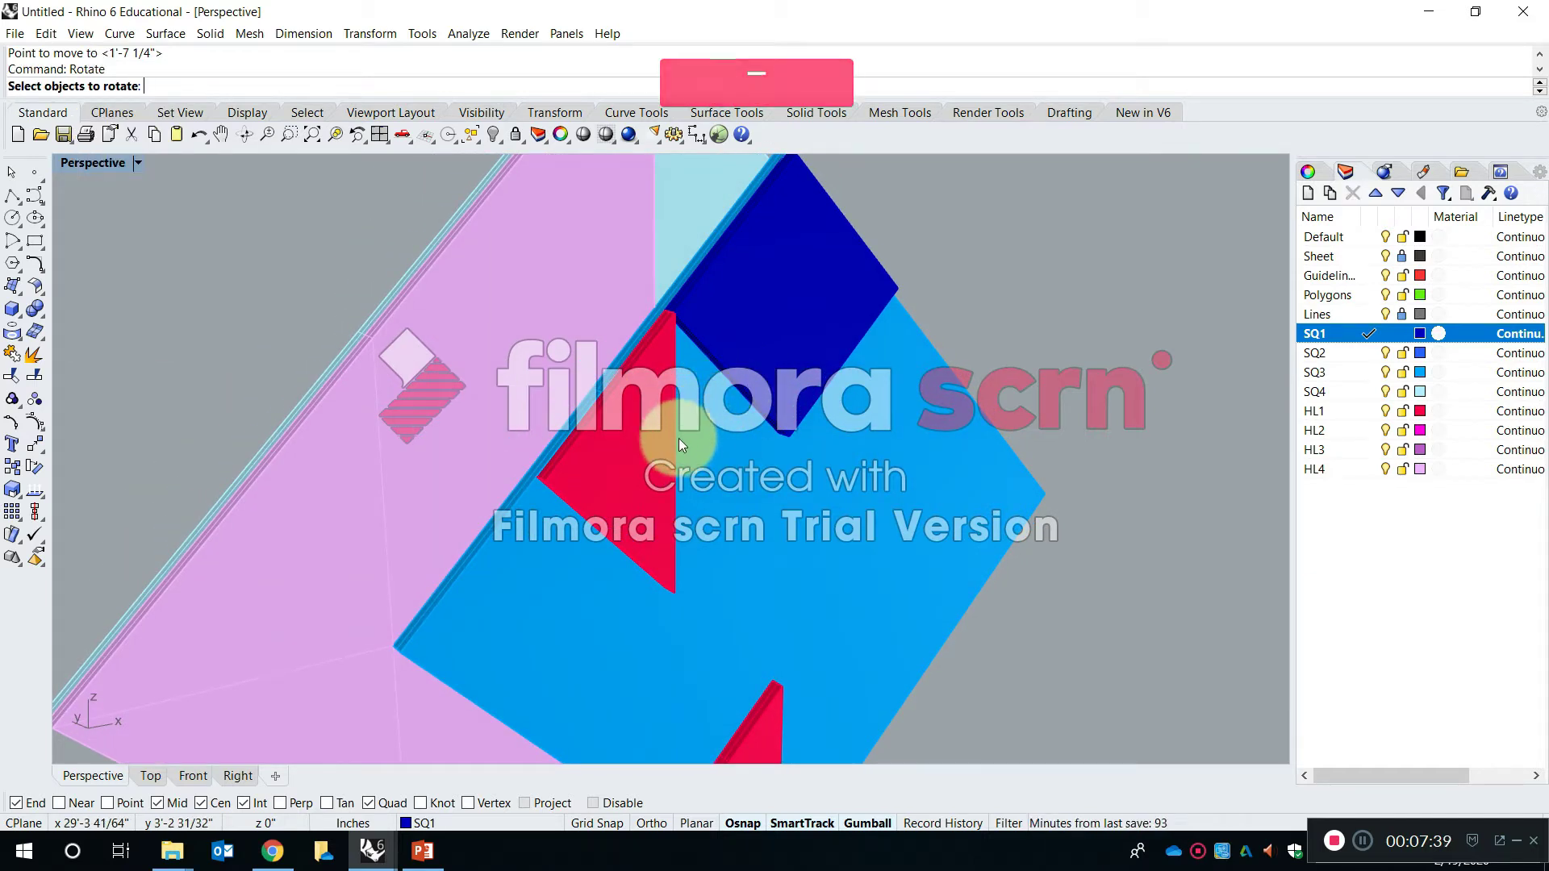
double_click(94, 160)
scroll(389, 560, "up", 2)
scroll(390, 560, "up", 2)
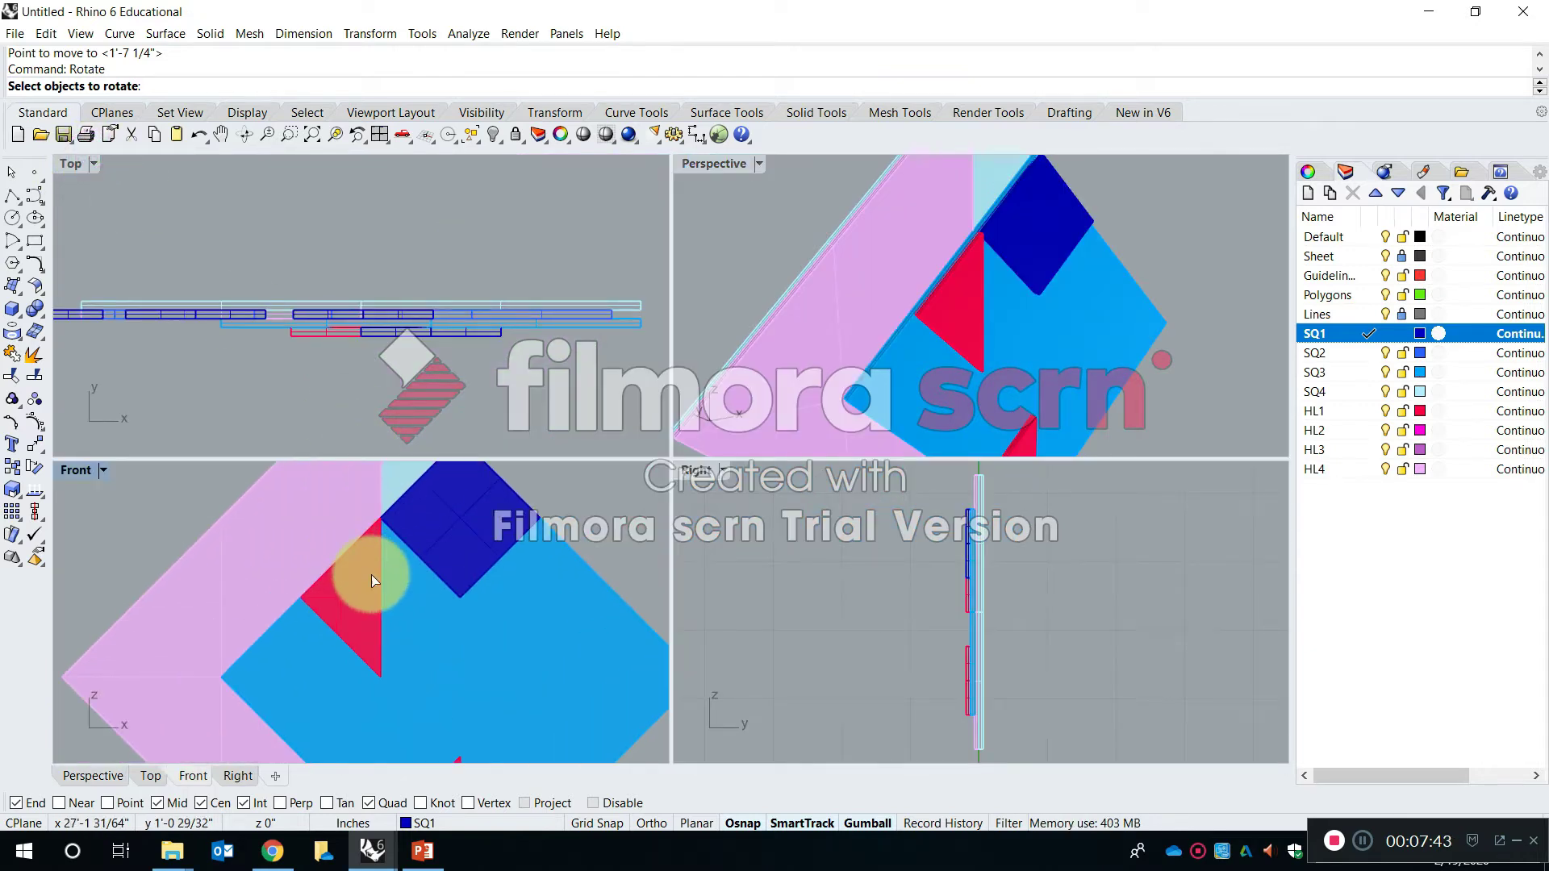
left_click(367, 573)
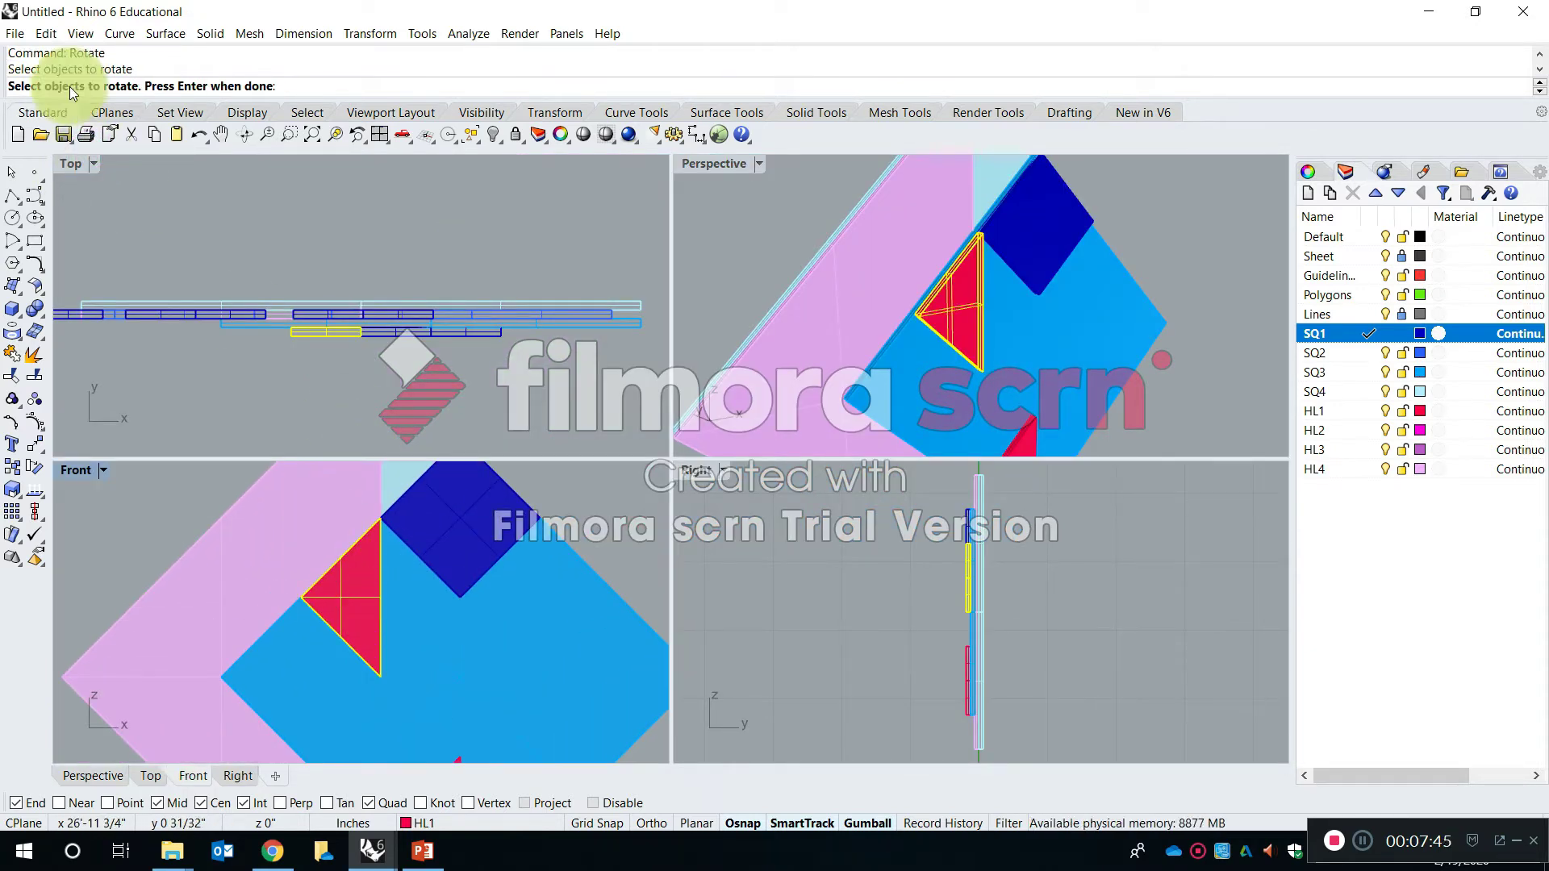
key("Return")
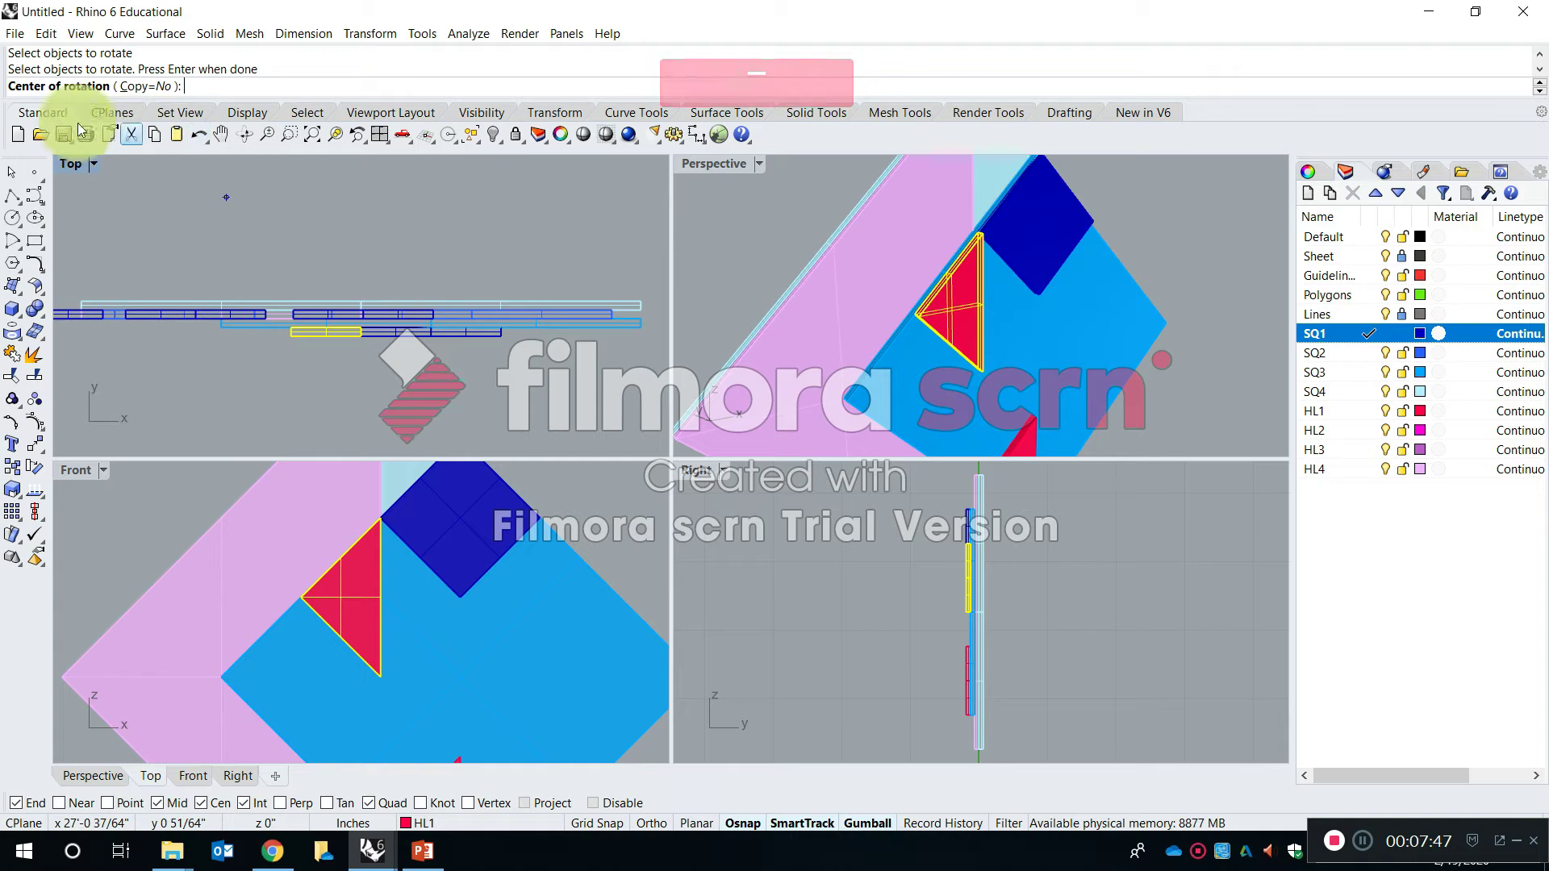
left_click(381, 524)
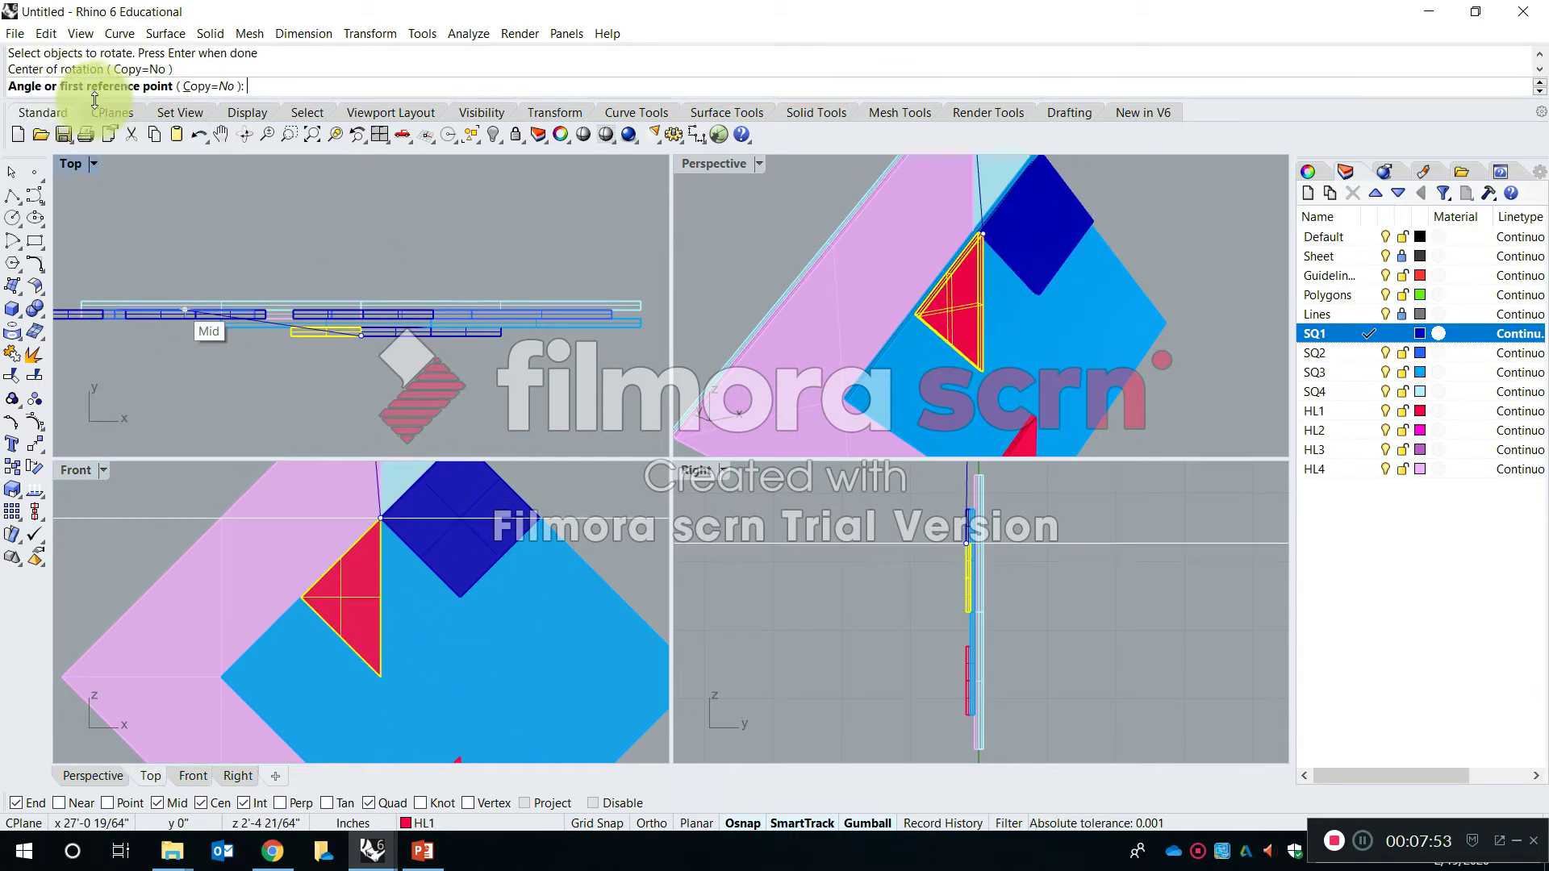
left_click(381, 680)
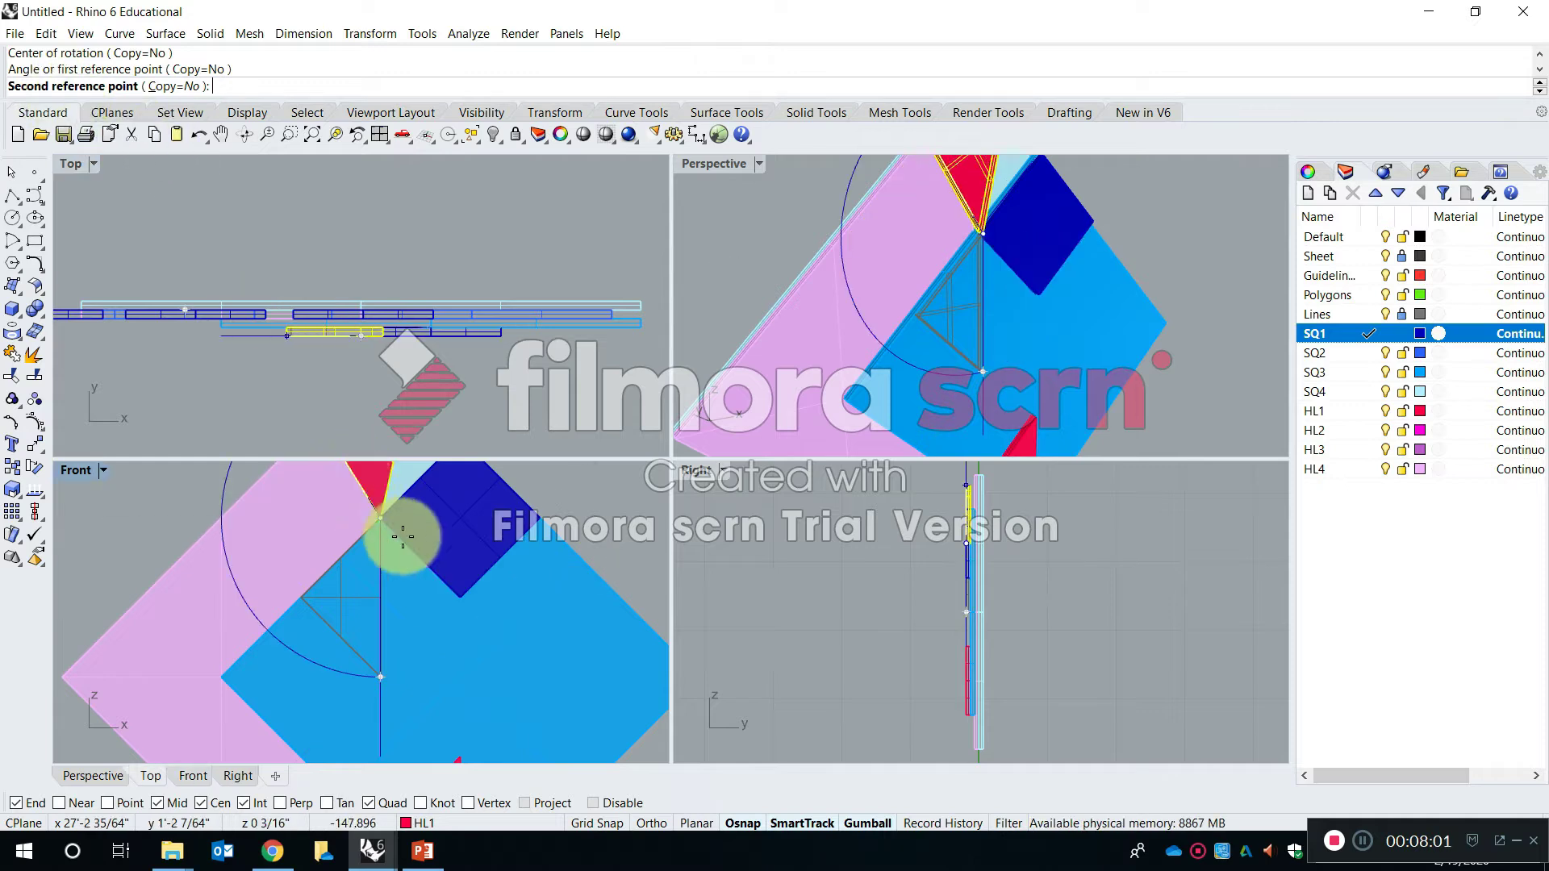
left_click(466, 599)
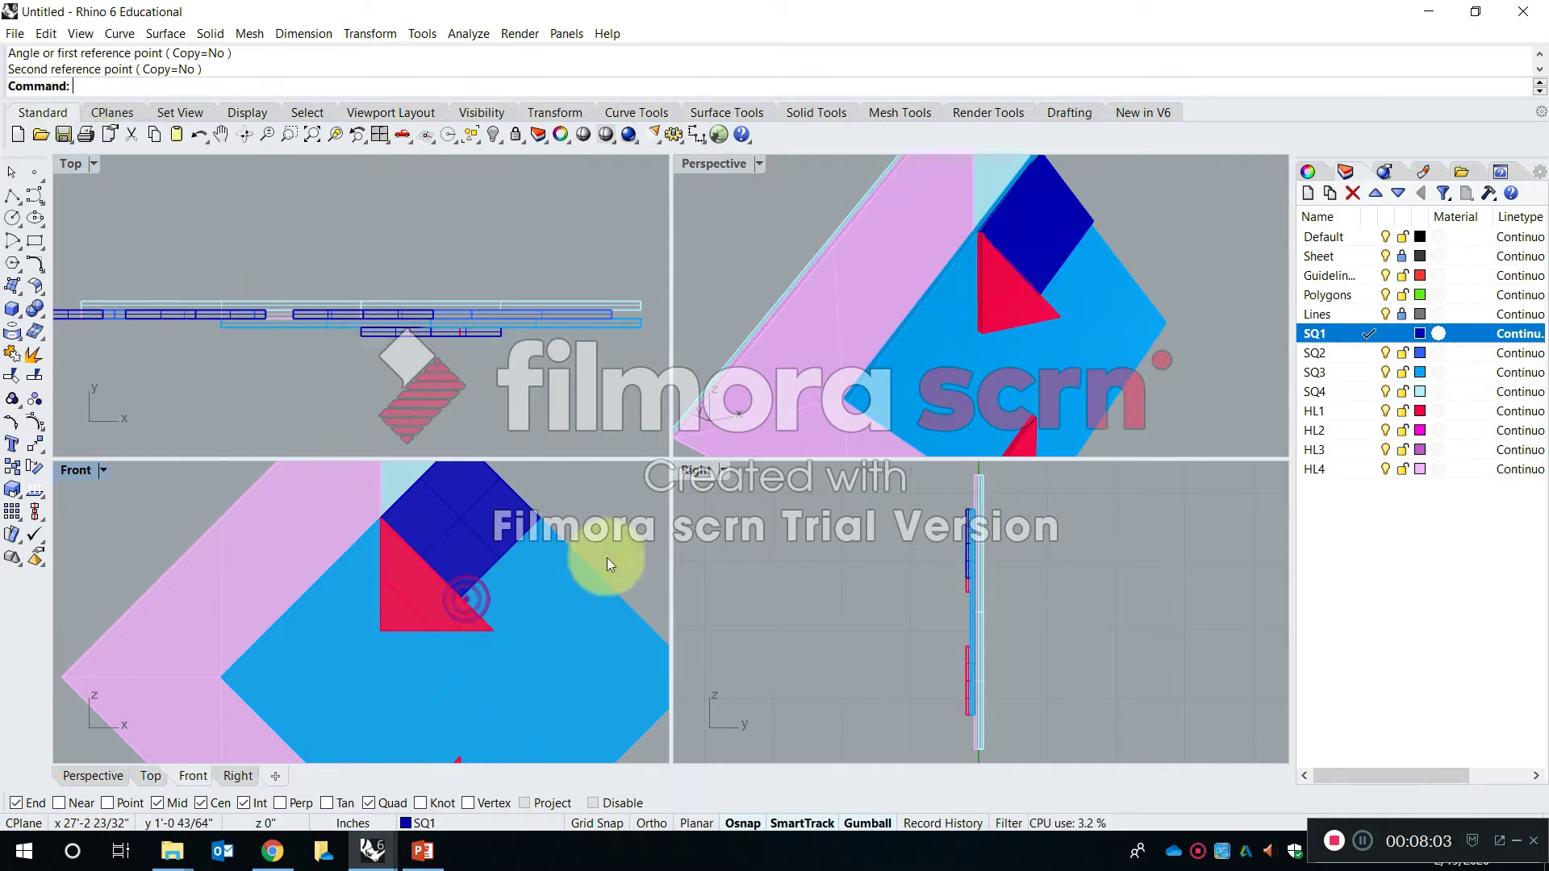
scroll(559, 563, "down", 3)
right_click_drag(559, 563, 420, 573)
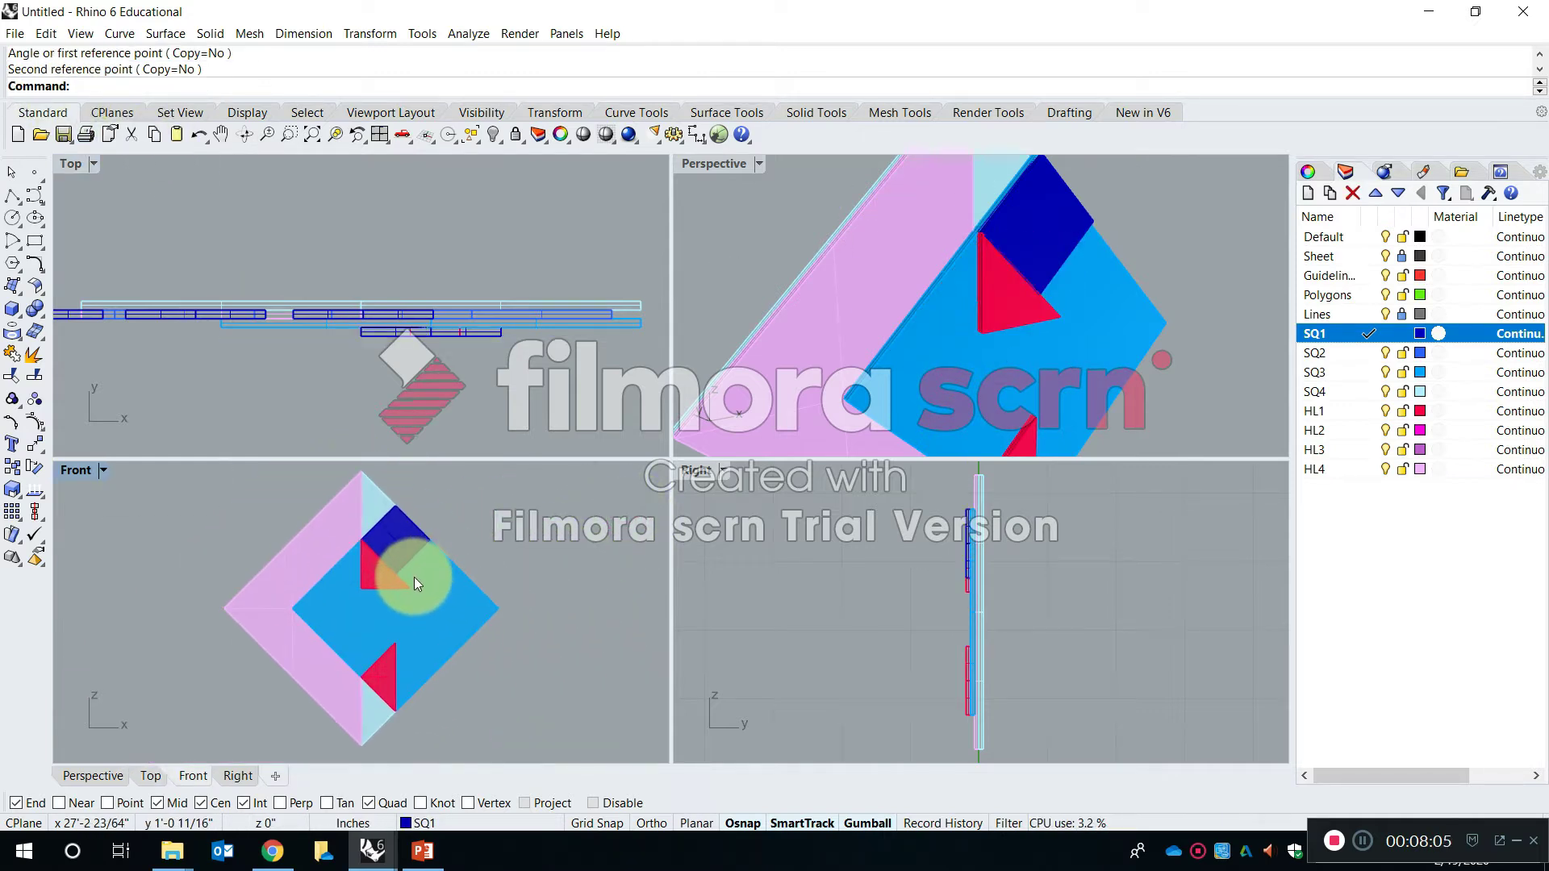
scroll(389, 567, "up", 2)
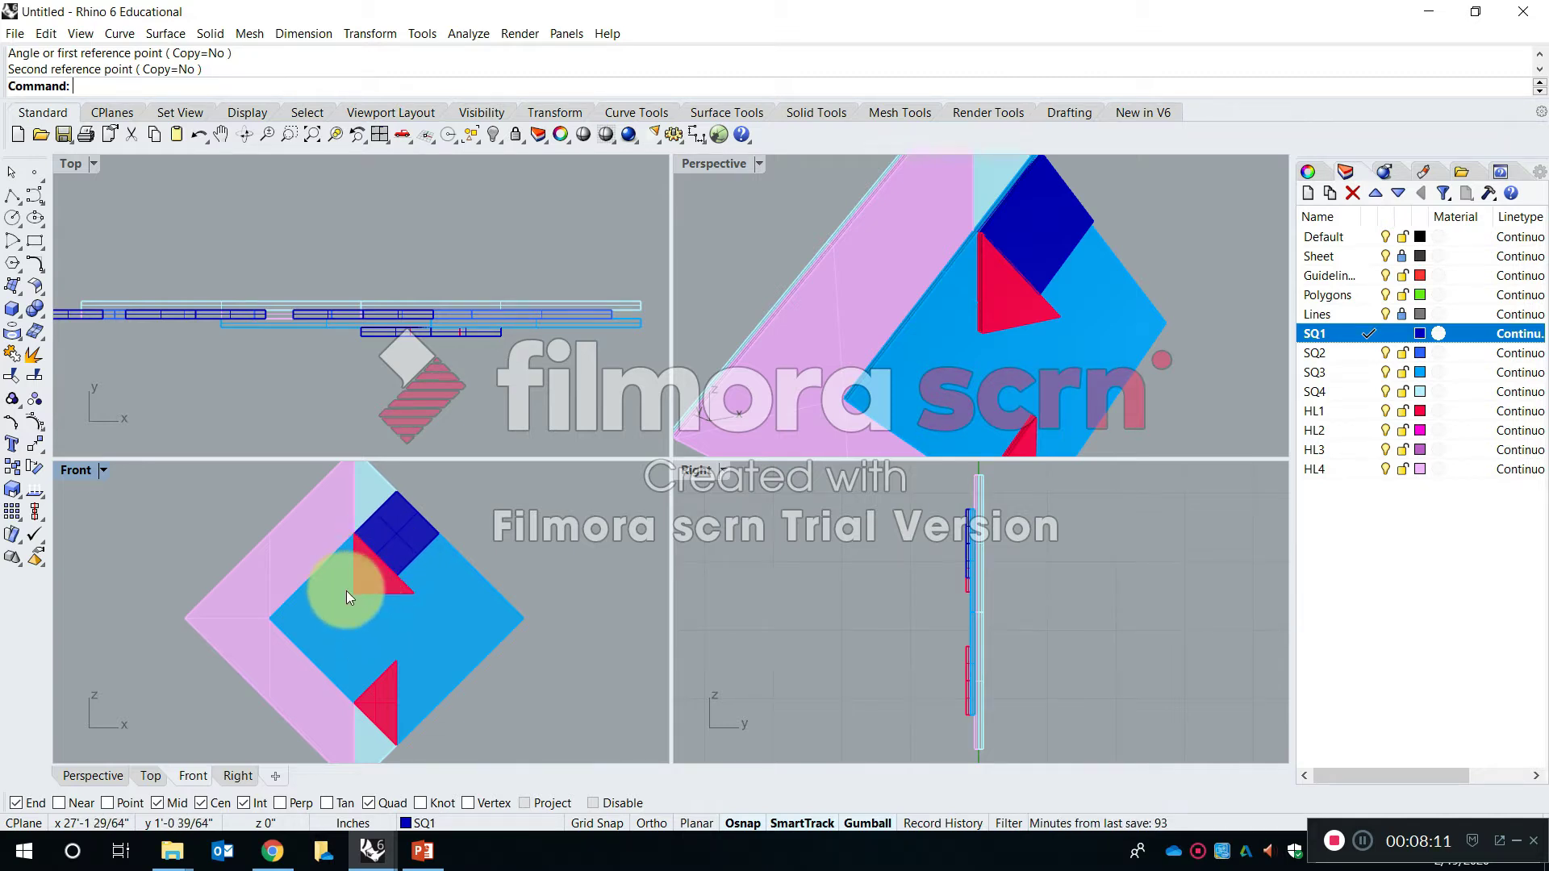
scroll(383, 564, "down", 10)
right_click_drag(479, 588, 386, 741)
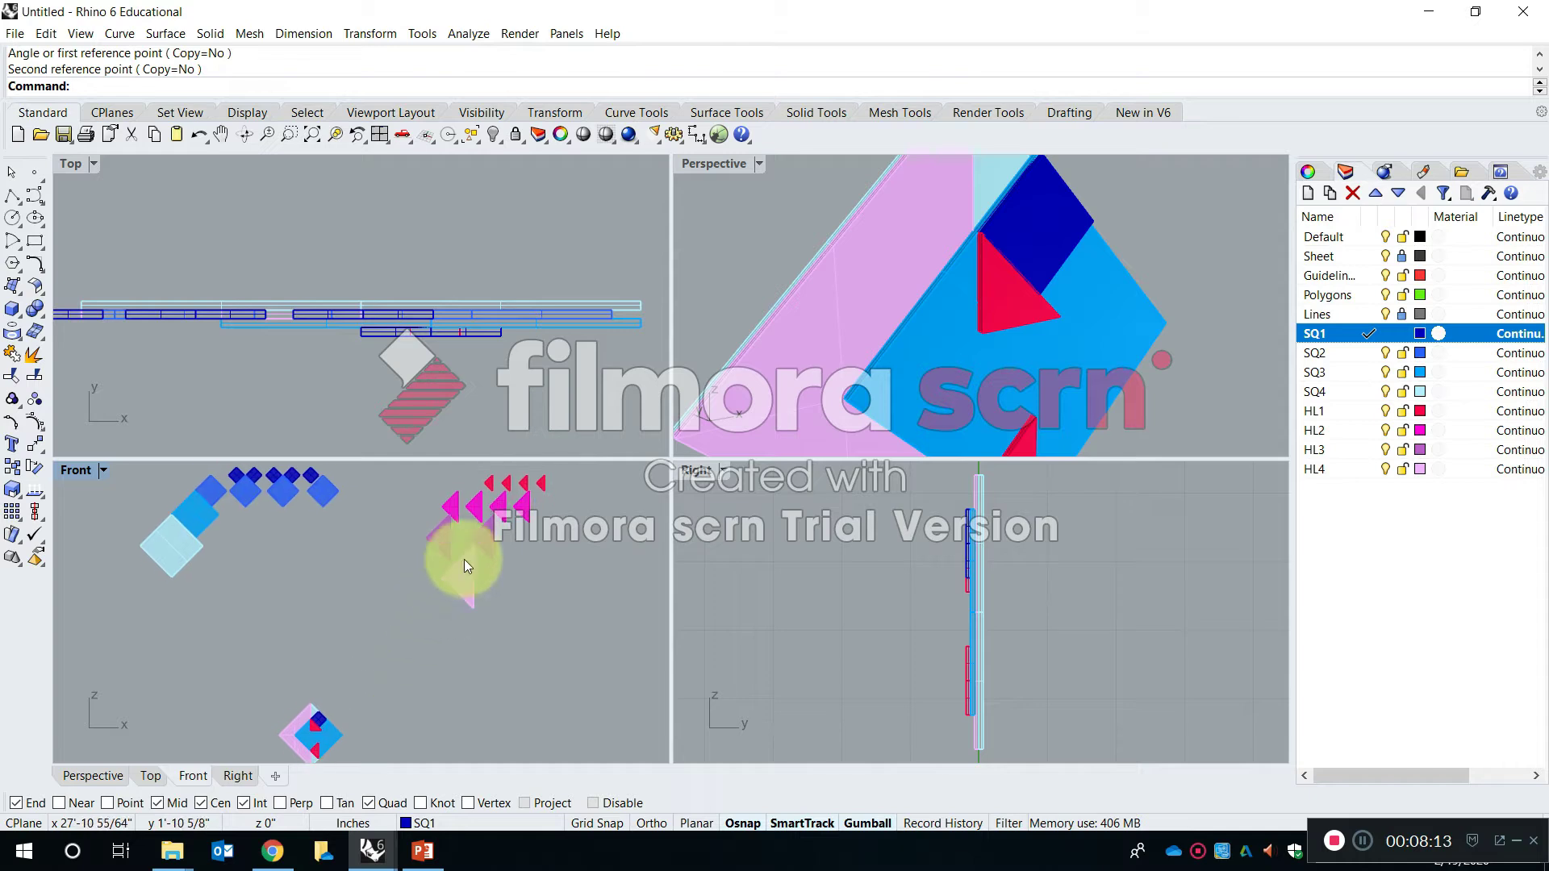
scroll(453, 495, "up", 12)
left_click(438, 526)
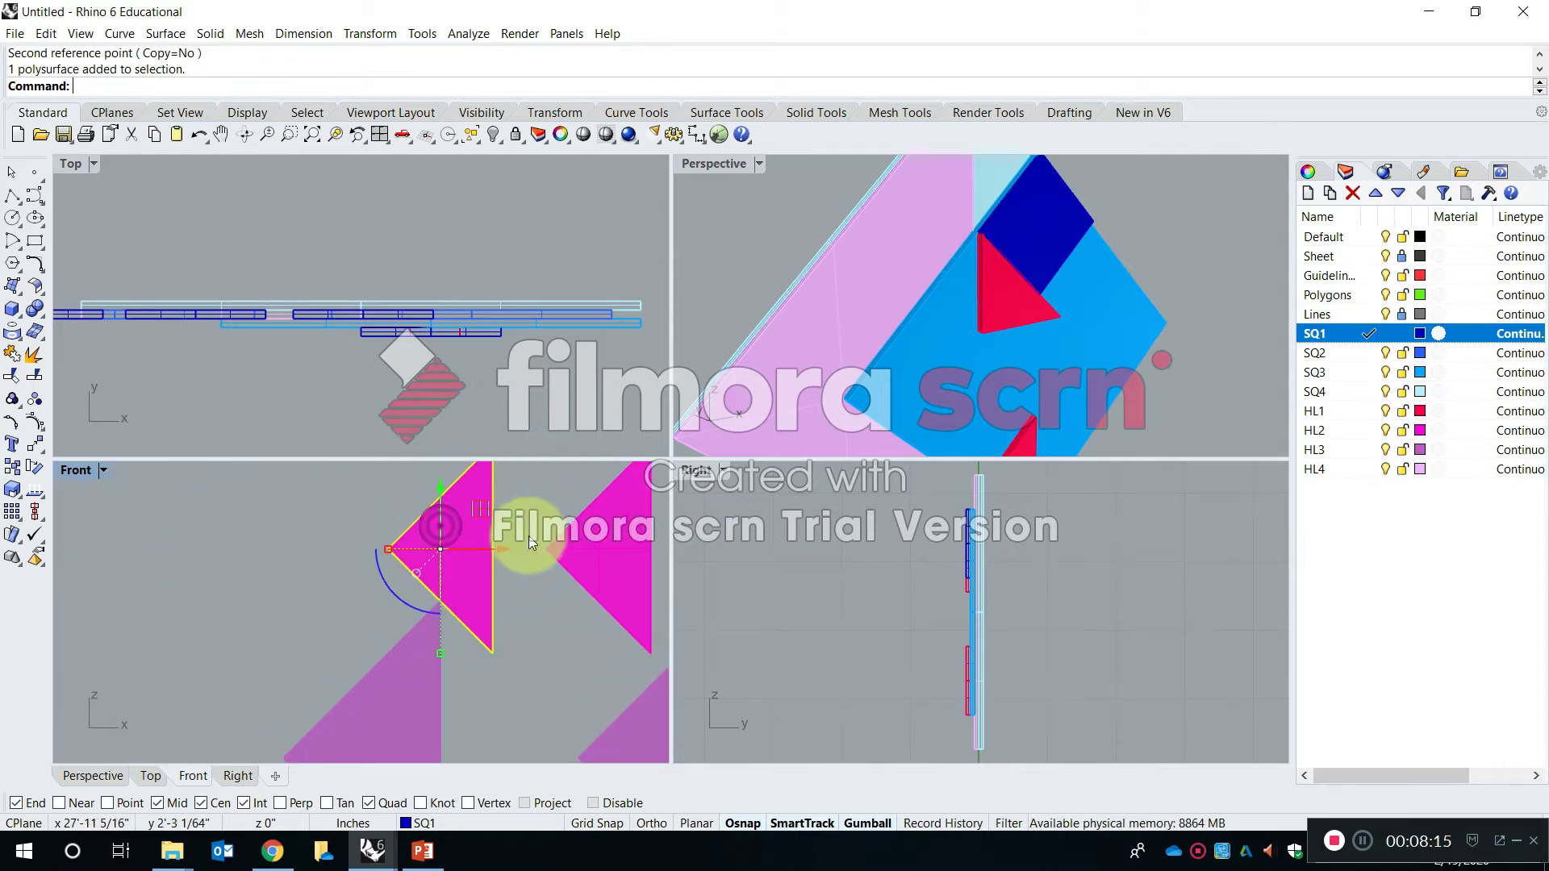
right_click_drag(529, 538, 422, 644)
key("Escape")
type("copy")
key("Return")
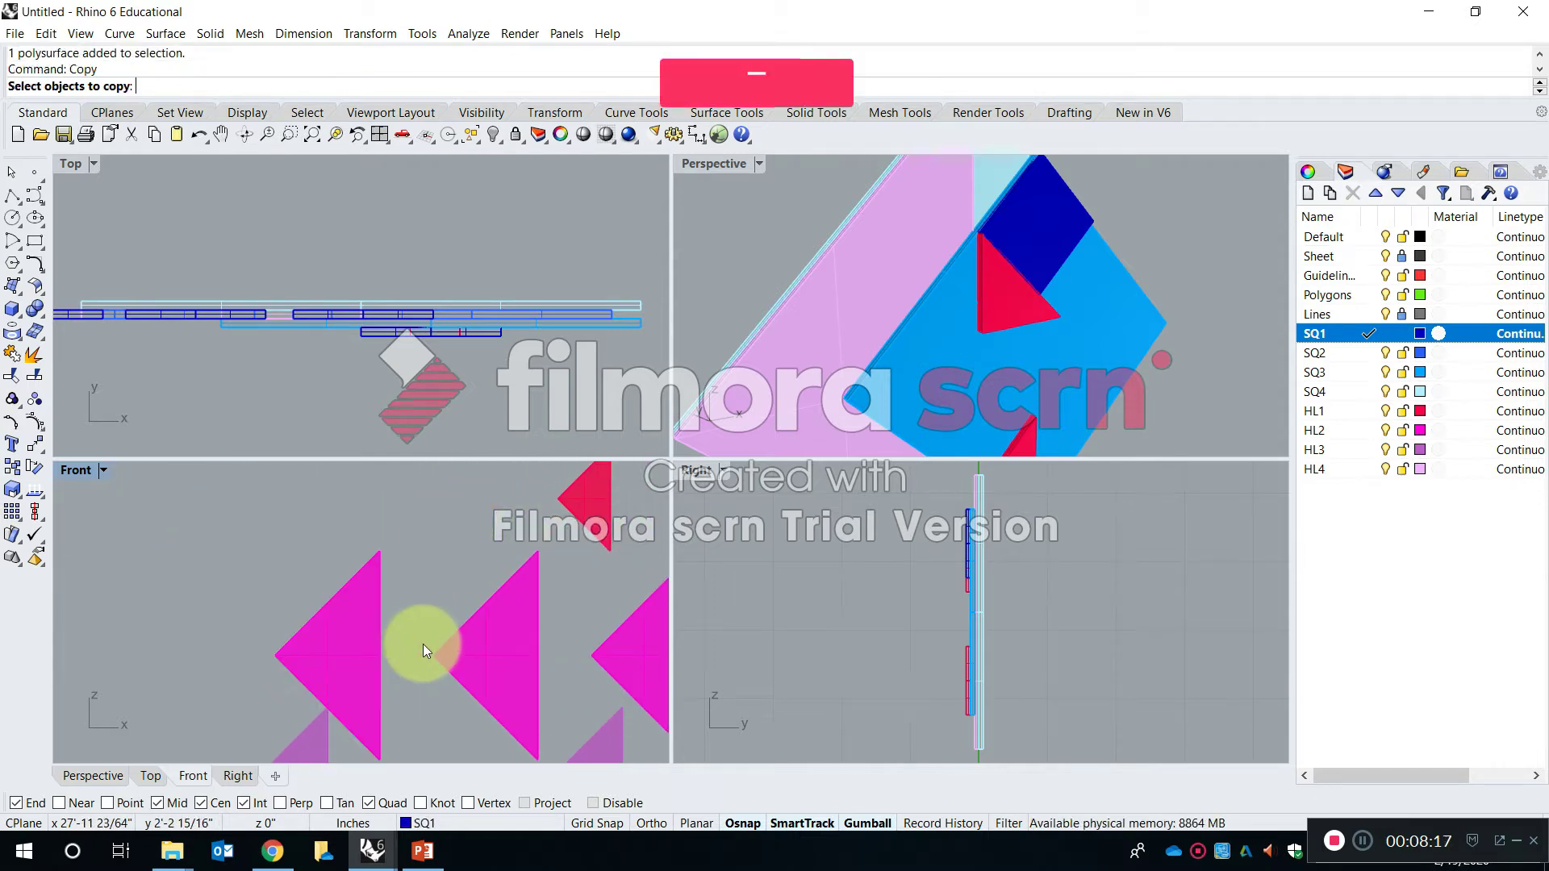
scroll(952, 295, "down", 12)
key("Escape")
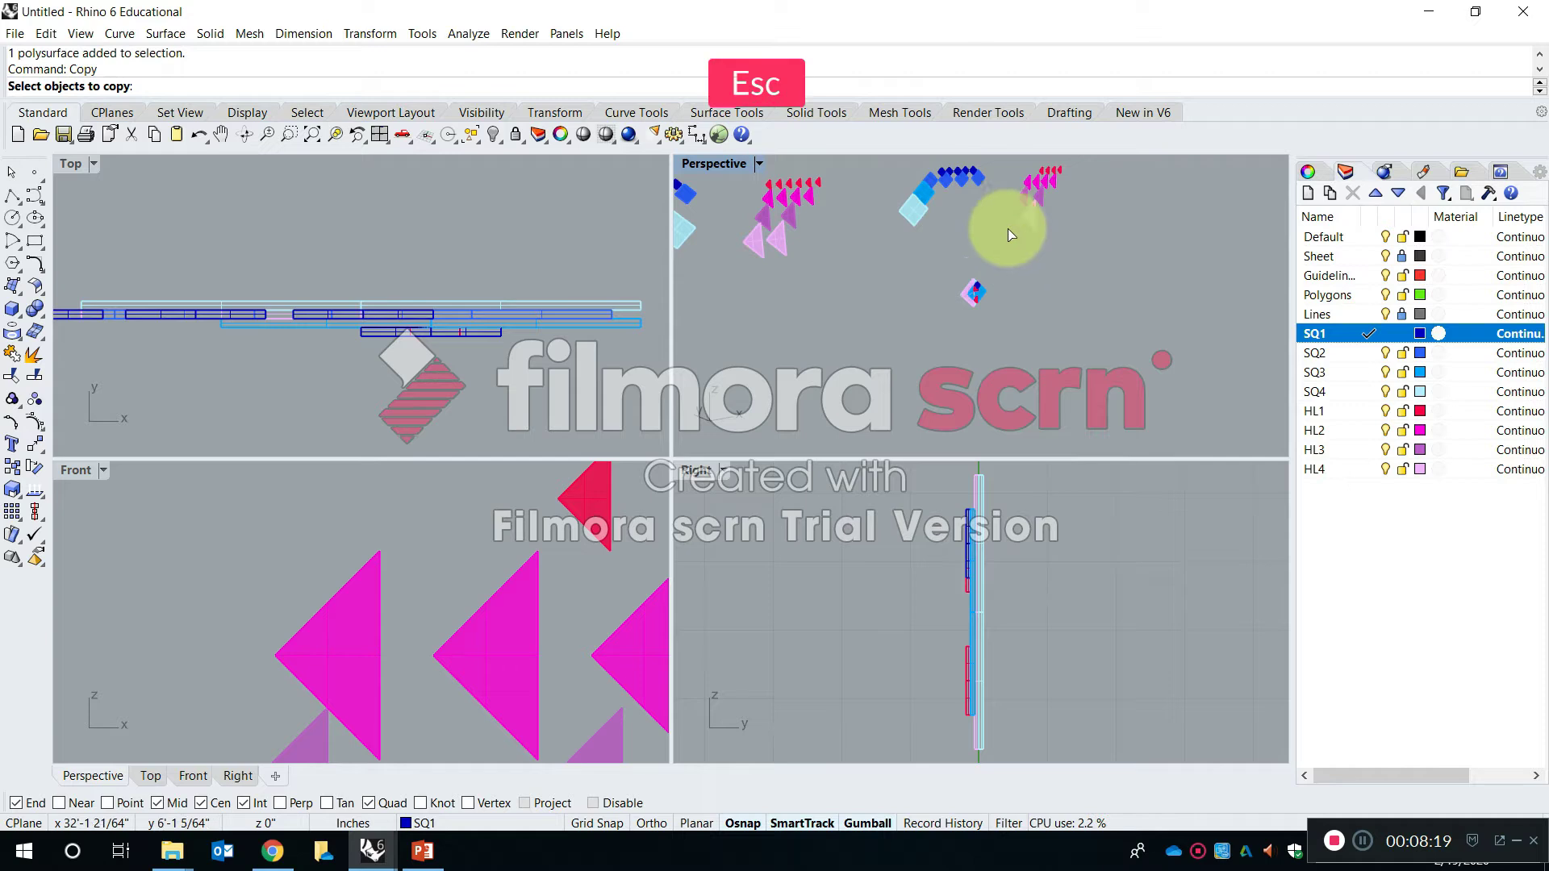
Move the first magenta triangle from the copied rows into the assembly, placing its upper corner on the medium-blue square's free side corner
type("move")
key("Return")
scroll(1049, 165, "up", 5)
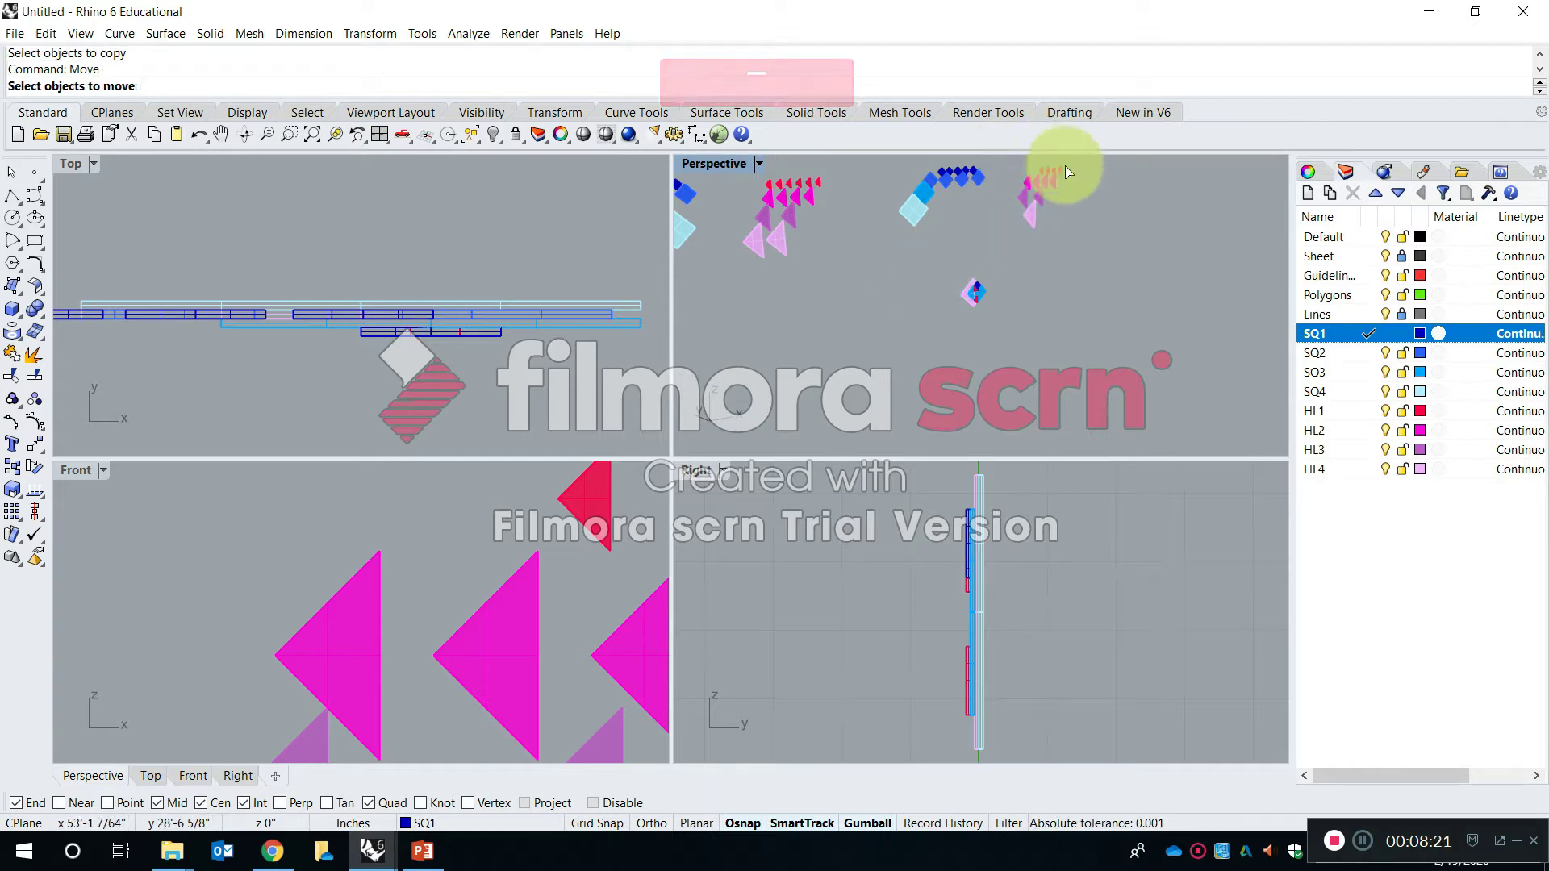
scroll(928, 255, "up", 4)
left_click(883, 296)
scroll(888, 311, "up", 8)
key("space")
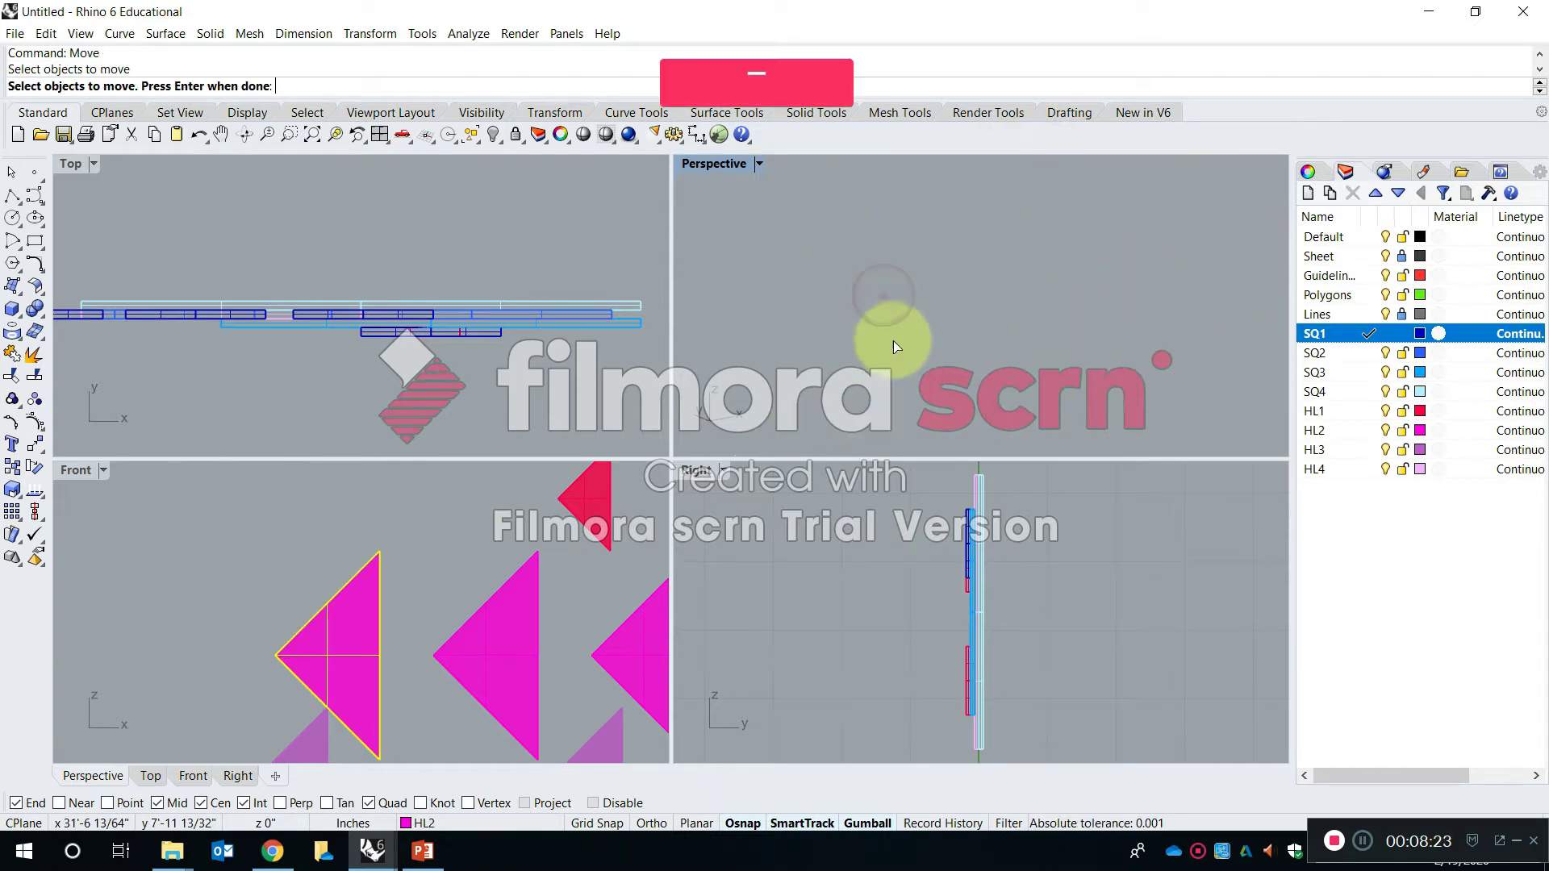
scroll(897, 332, "down", 3)
left_click(897, 352)
scroll(888, 259, "down", 6)
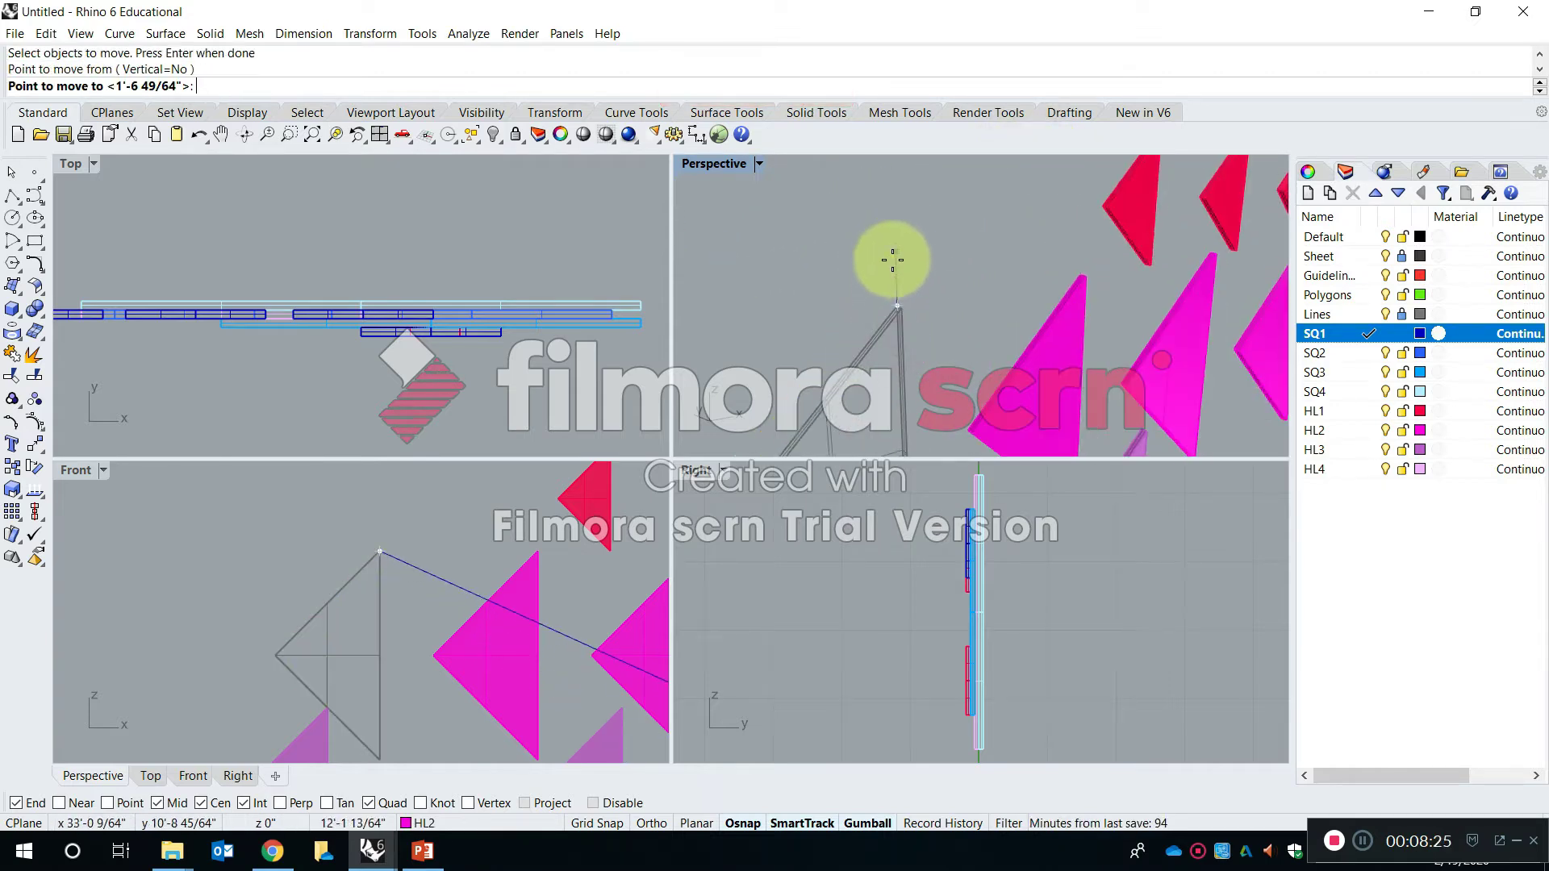
scroll(834, 385, "up", 8)
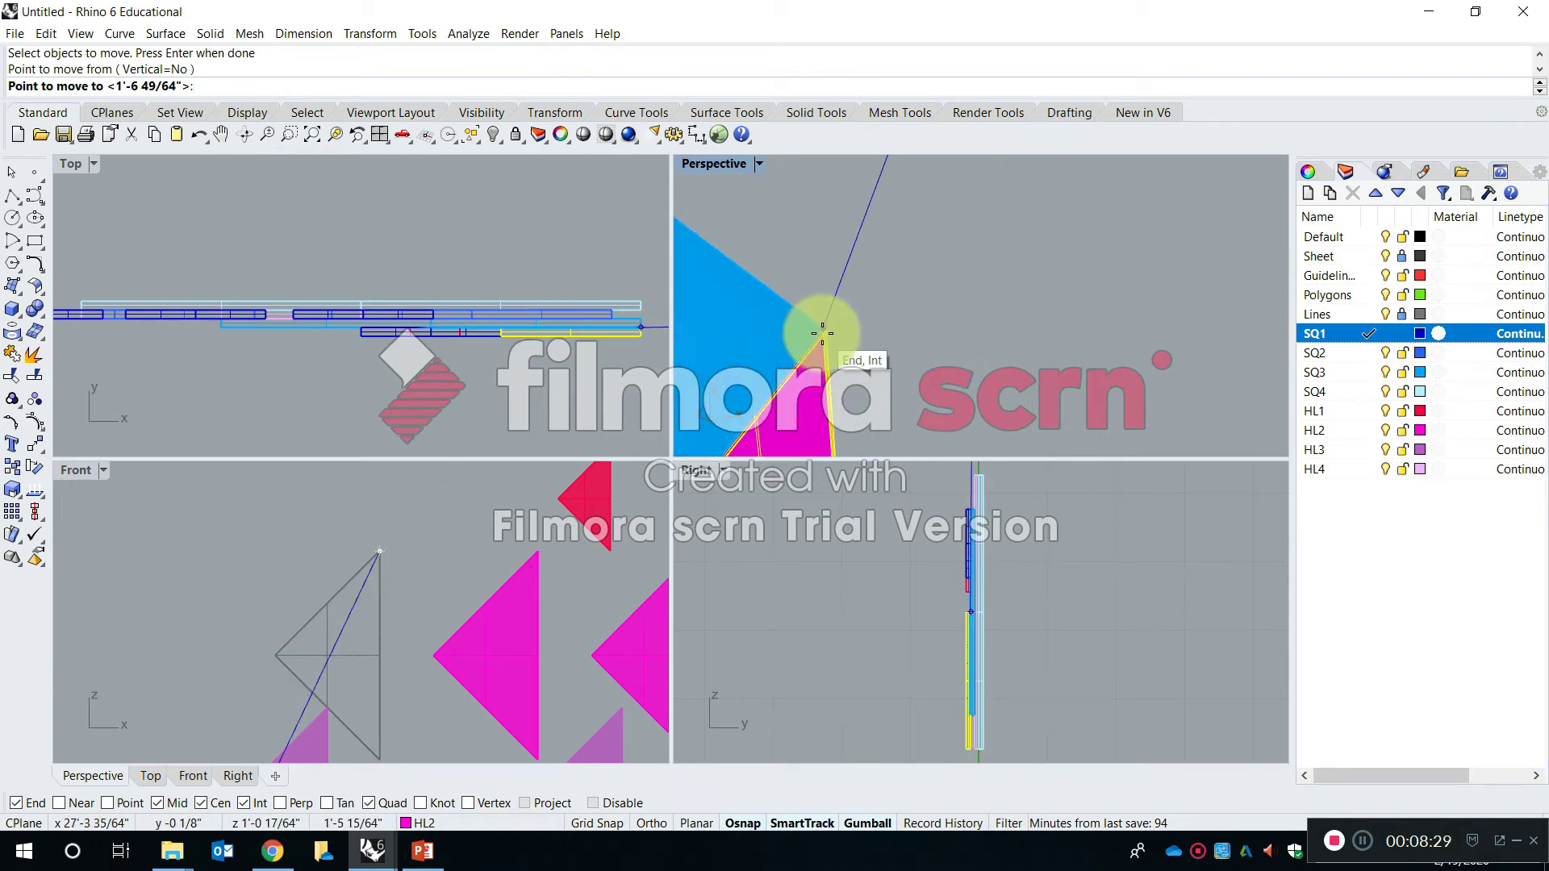
left_click(825, 327)
scroll(836, 302, "down", 5)
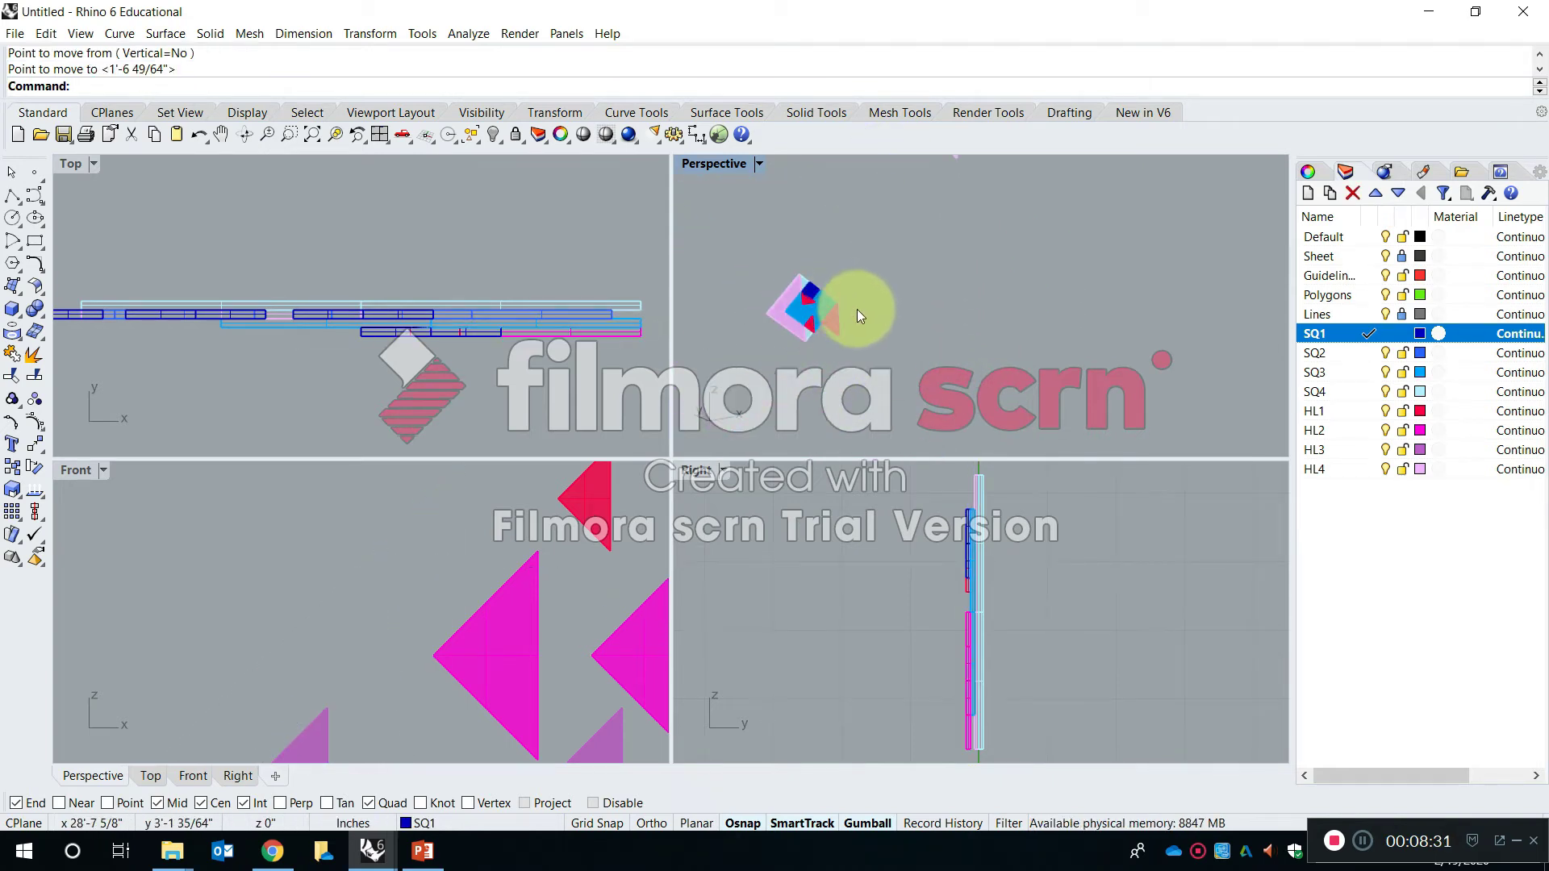
Rotate the magenta triangle in the Front view about its upper corner so its short edge follows the medium-blue square's upper edge beside the dark blue square
scroll(892, 308, "up", 5)
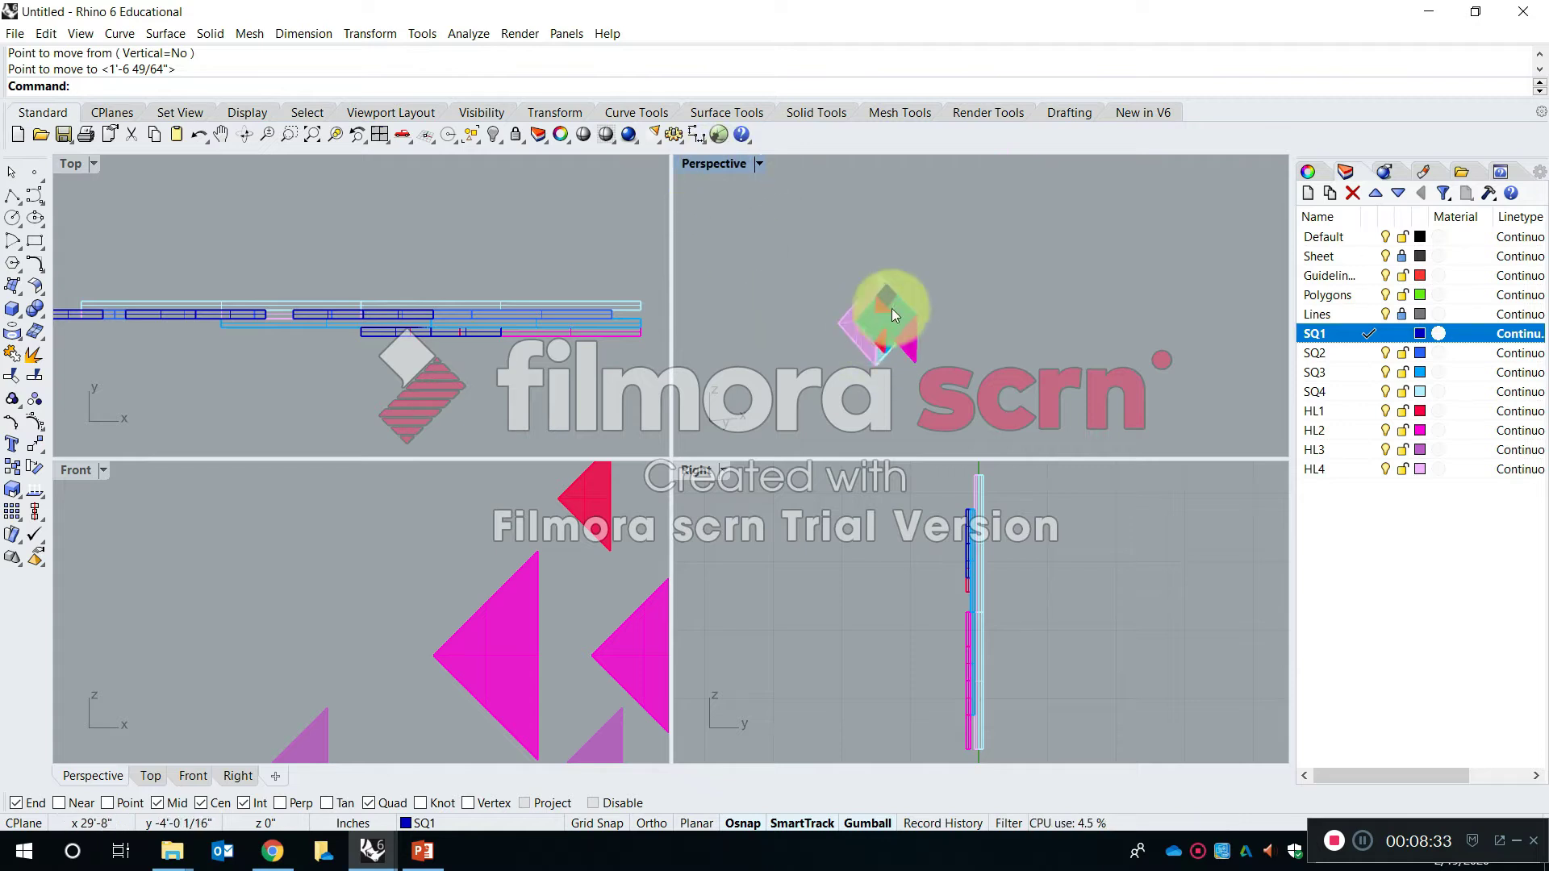
scroll(399, 598, "down", 4)
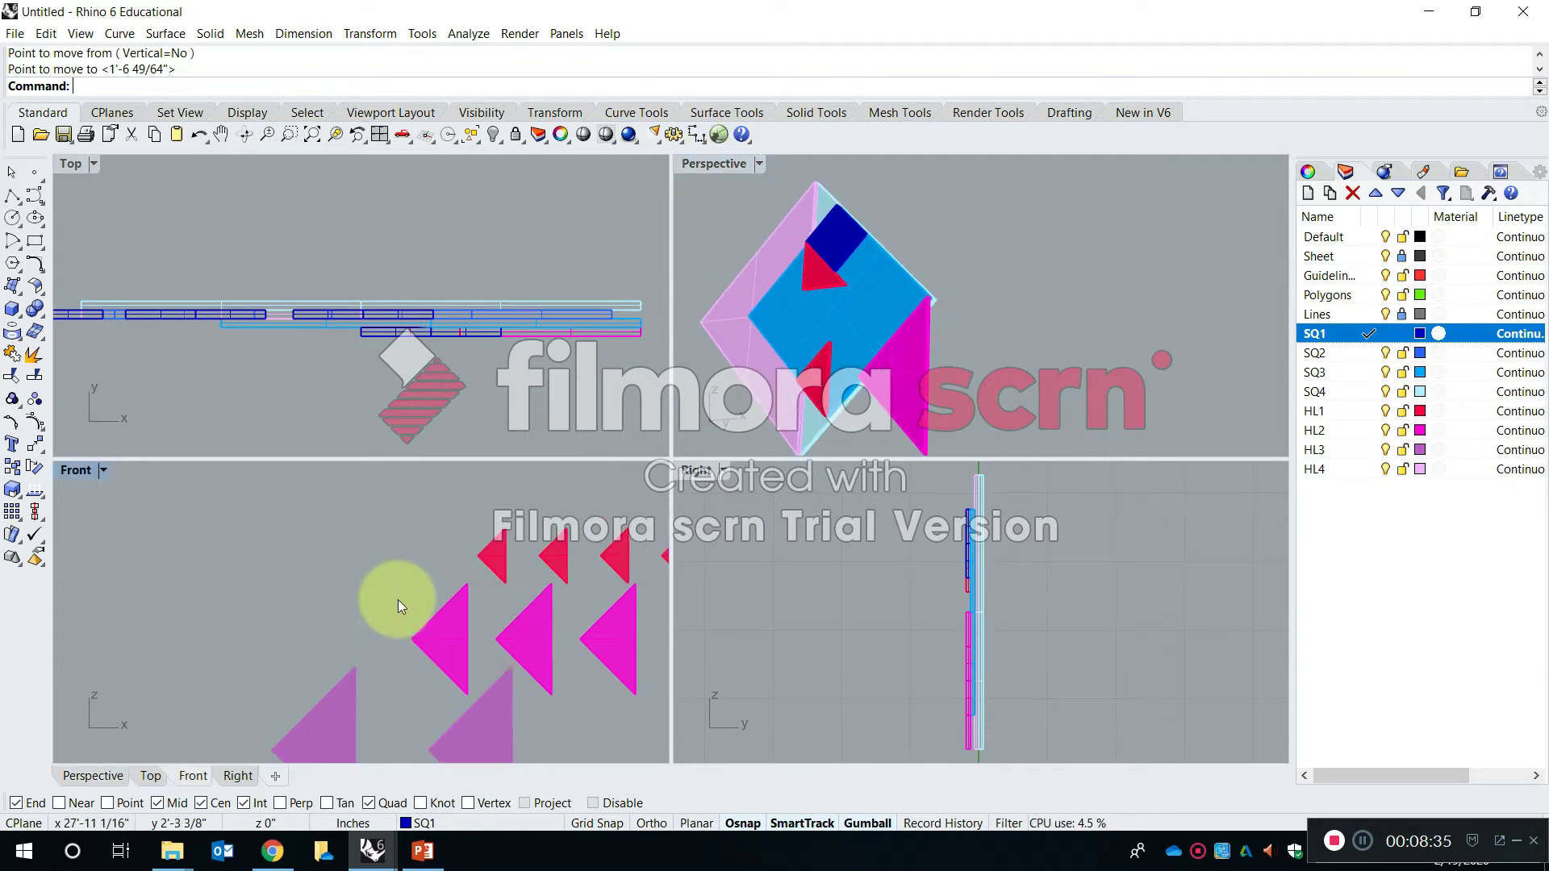
scroll(363, 626, "up", 6)
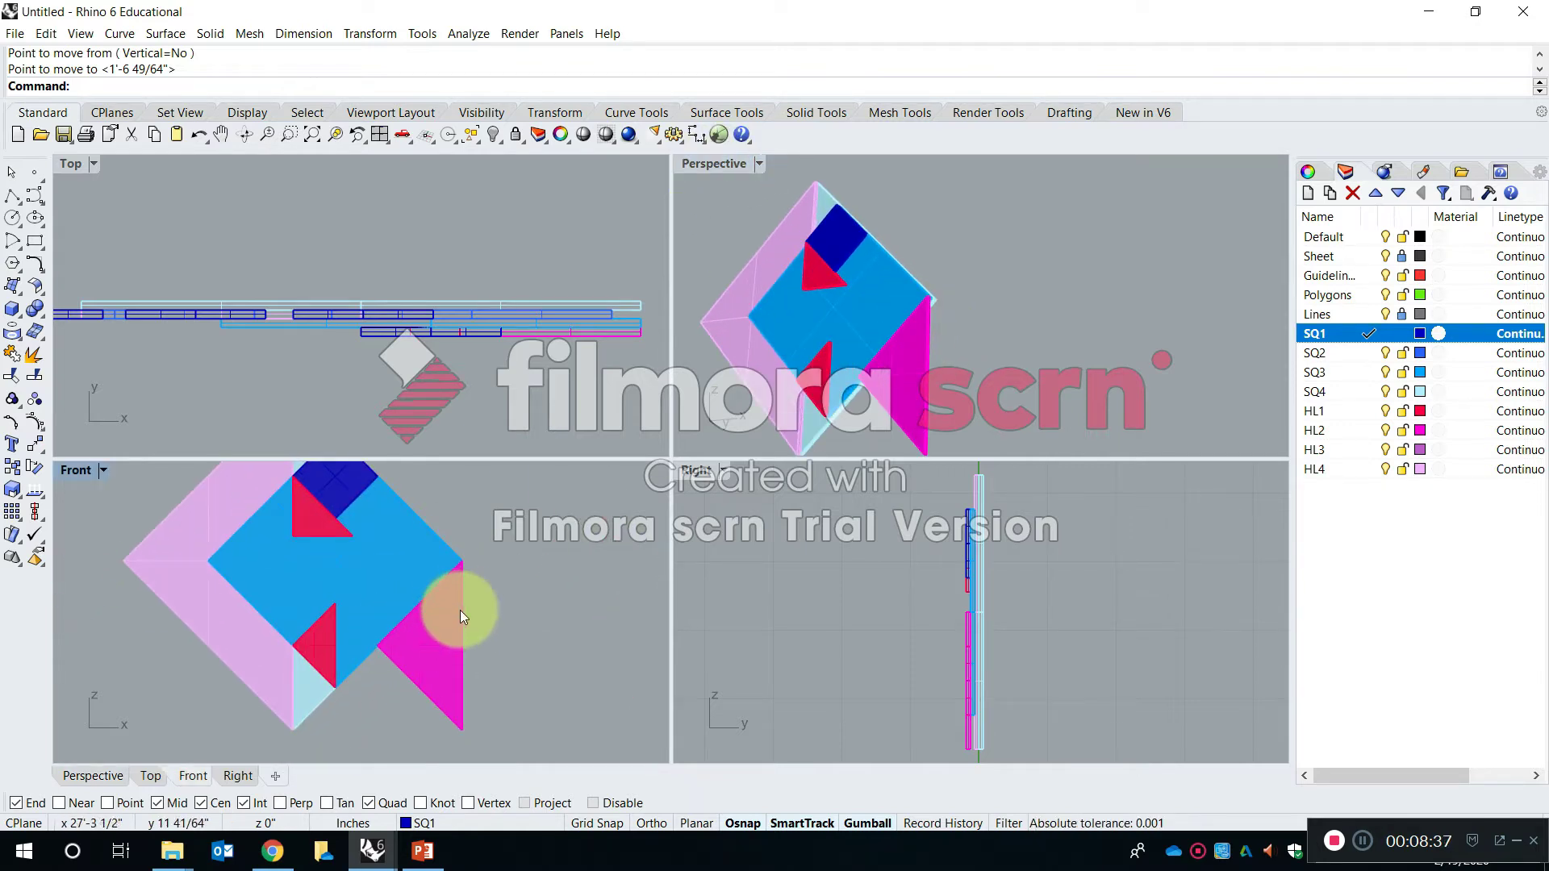
key("Return")
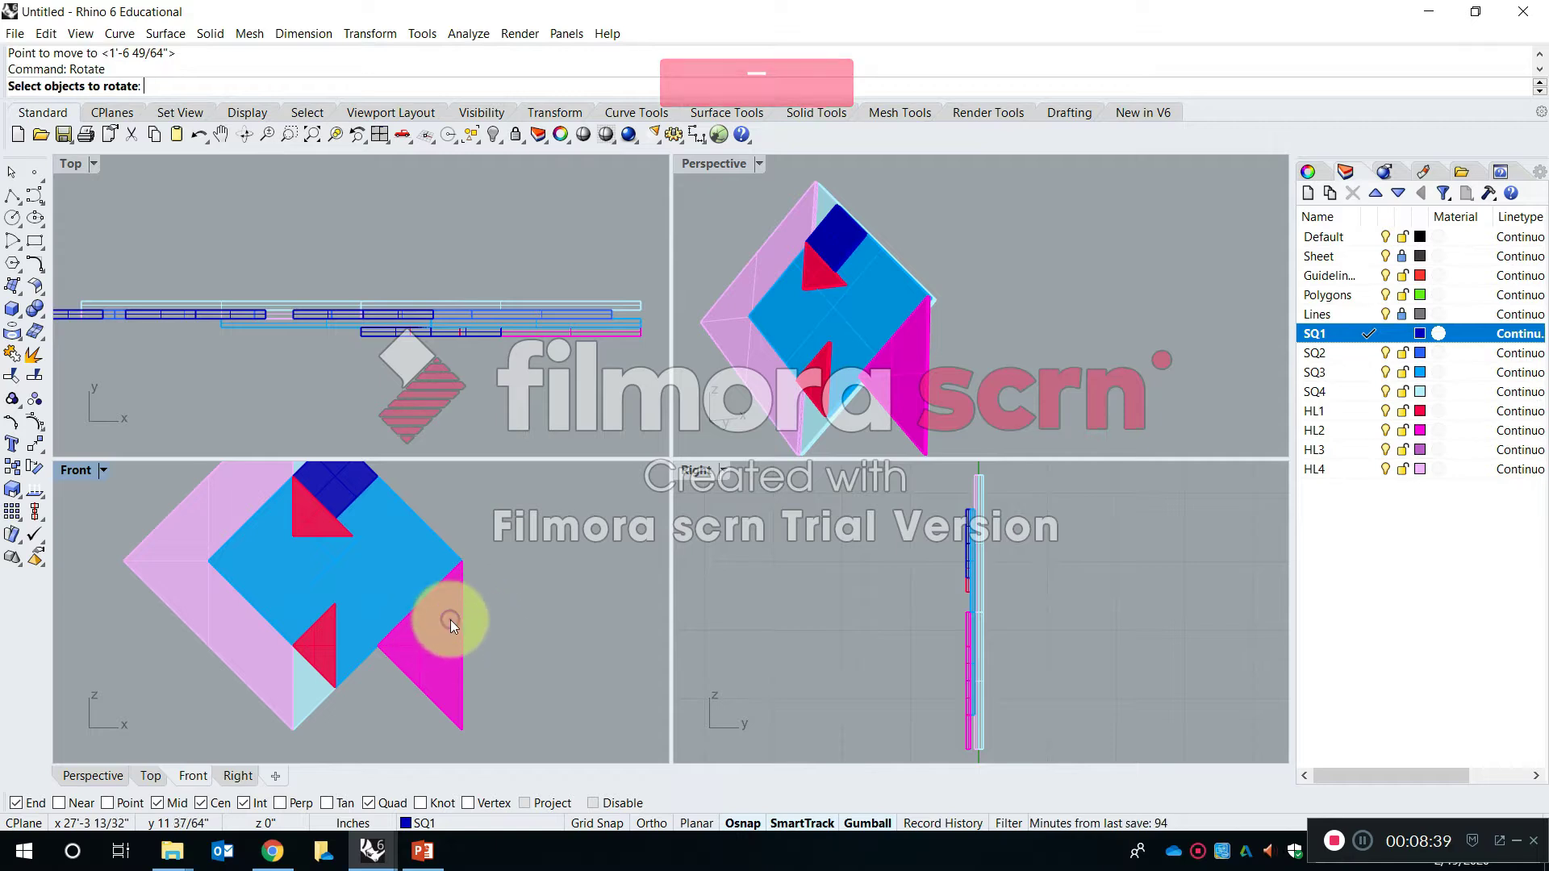
left_click(451, 620)
key("space")
left_click(465, 563)
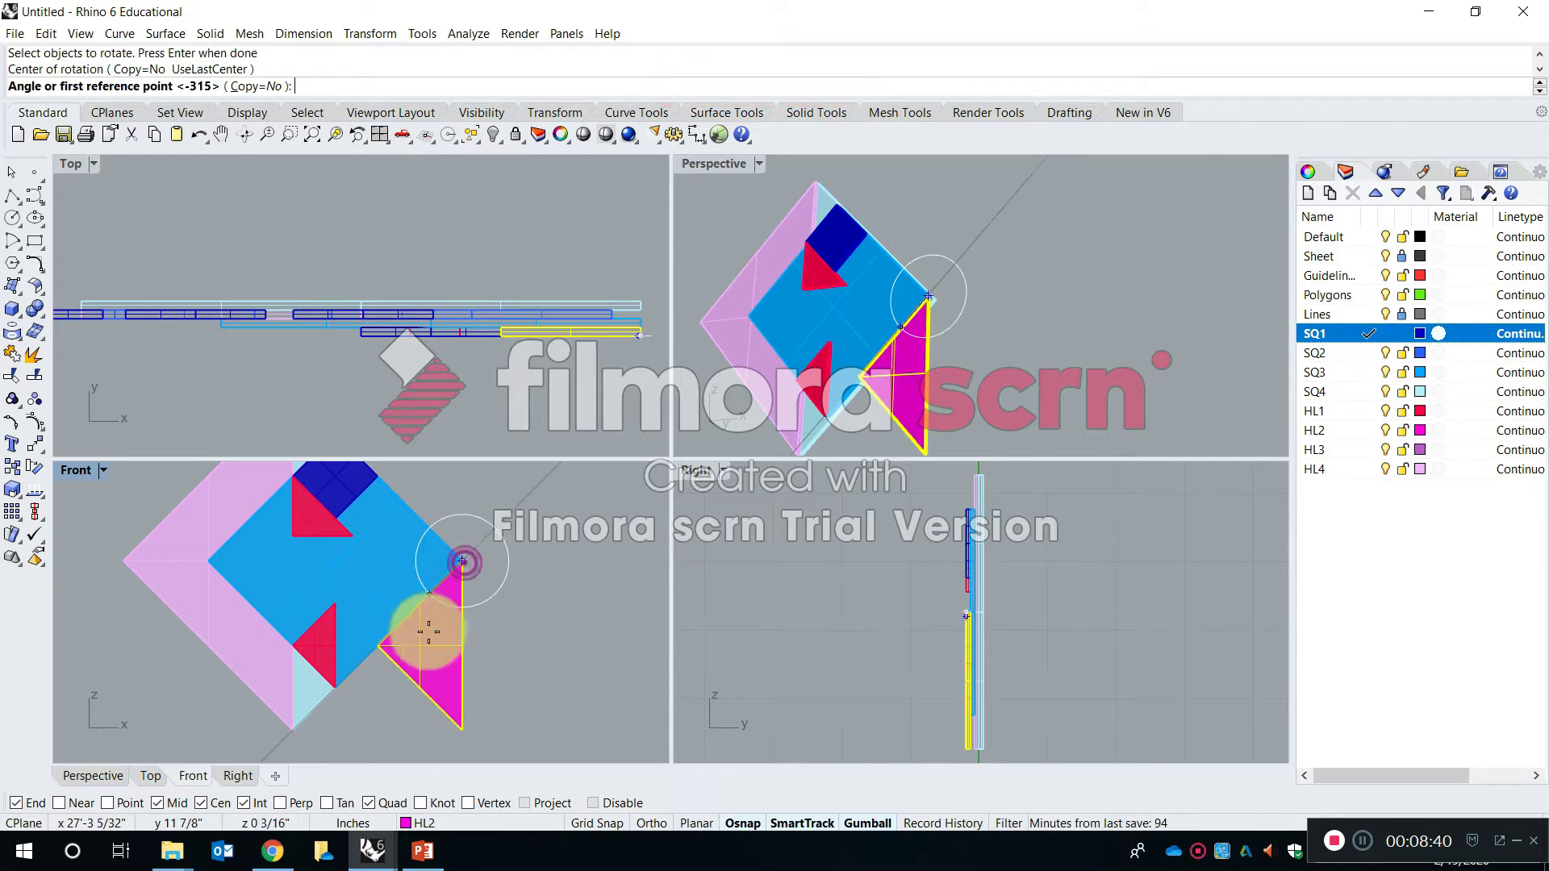
left_click(379, 646)
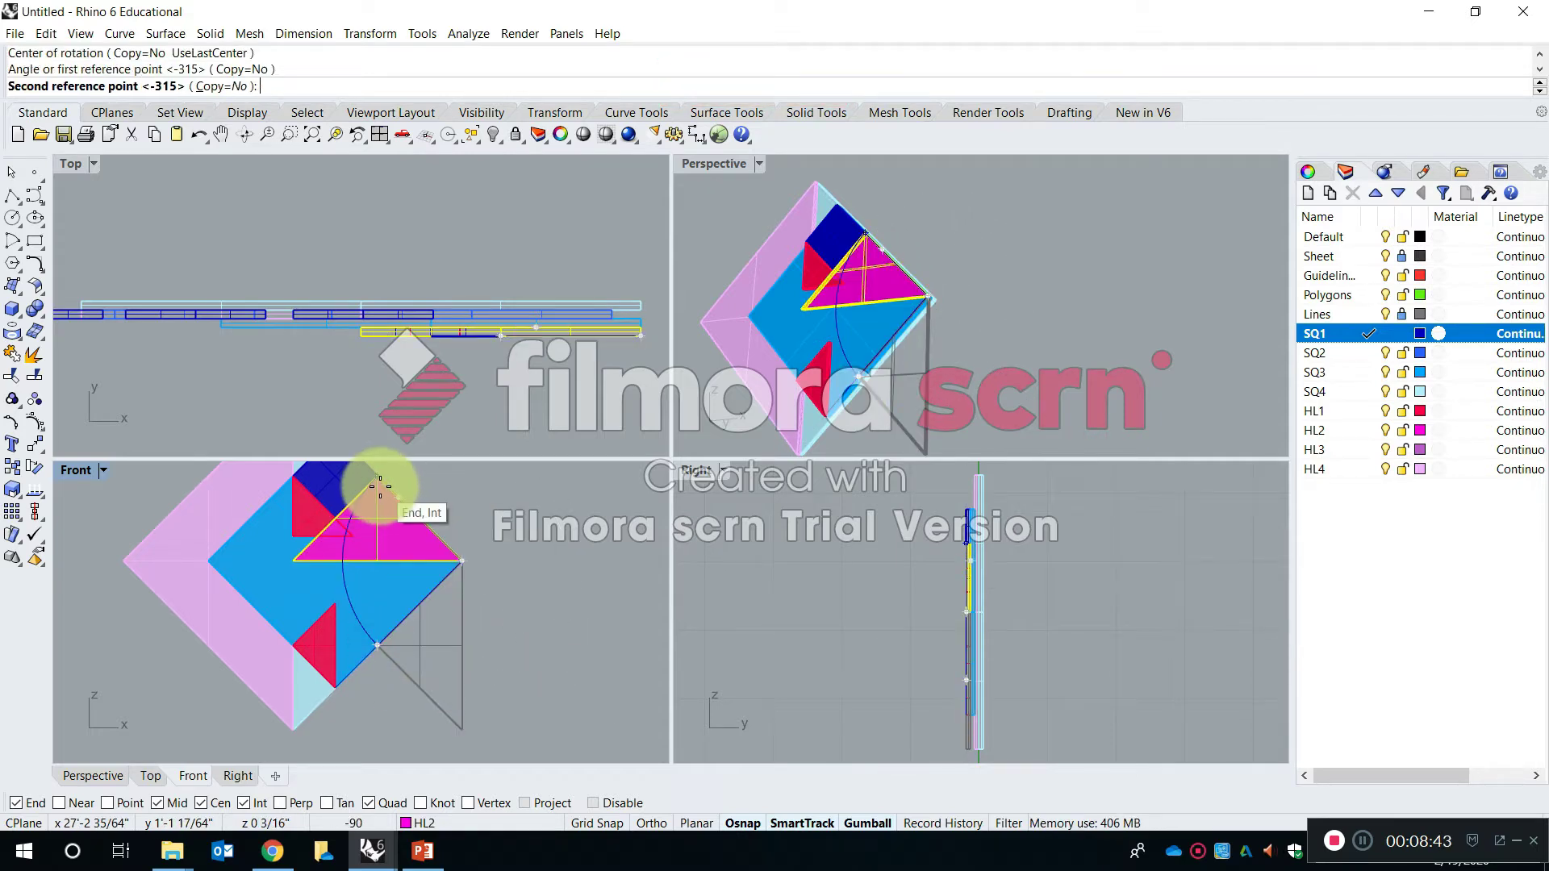
left_click(380, 487)
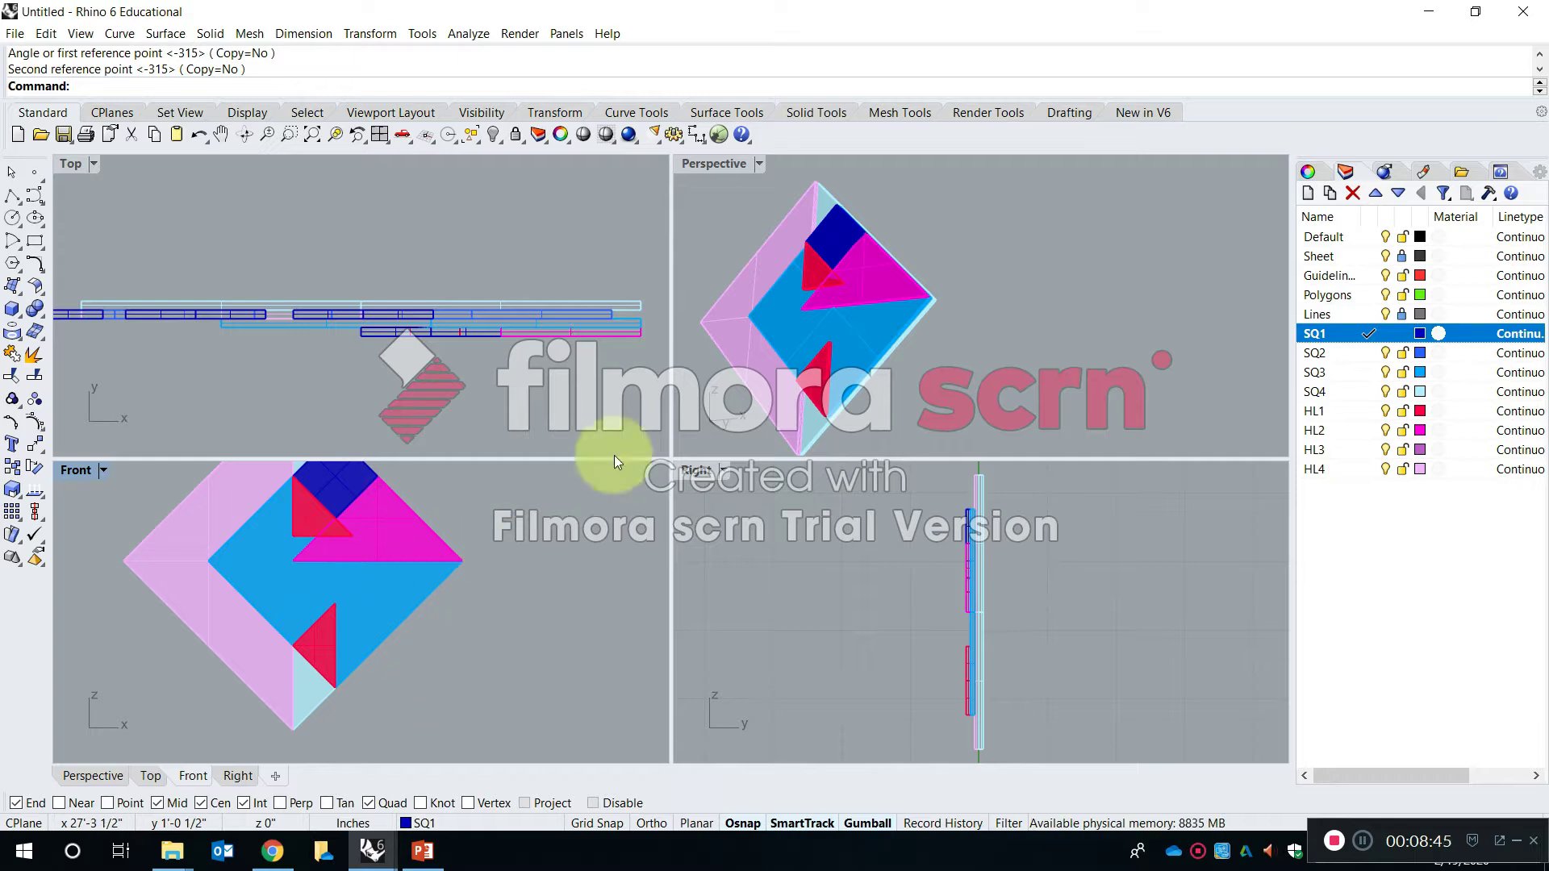
Shift both small red triangles outward in depth so they sit in front of the magenta triangle
left_click(810, 268, "shift")
left_click(817, 387, "shift")
double_click(726, 163)
right_click_drag(556, 315, 670, 371)
scroll(791, 390, "down", 4)
right_click_drag(365, 302, 930, 664)
scroll(797, 507, "up", 5)
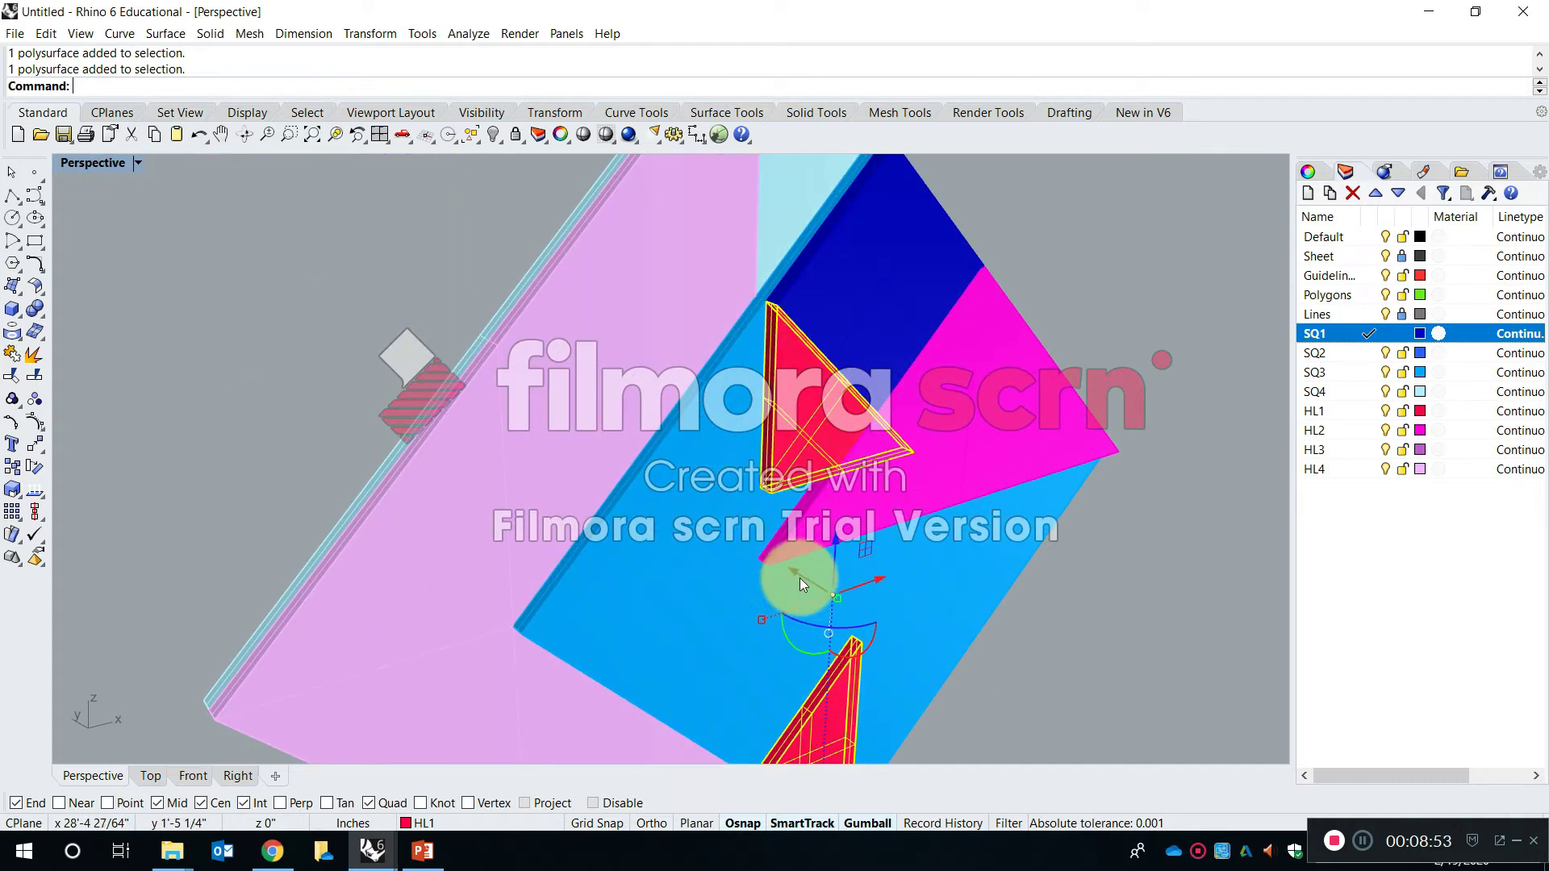
left_click(800, 577)
key("Return")
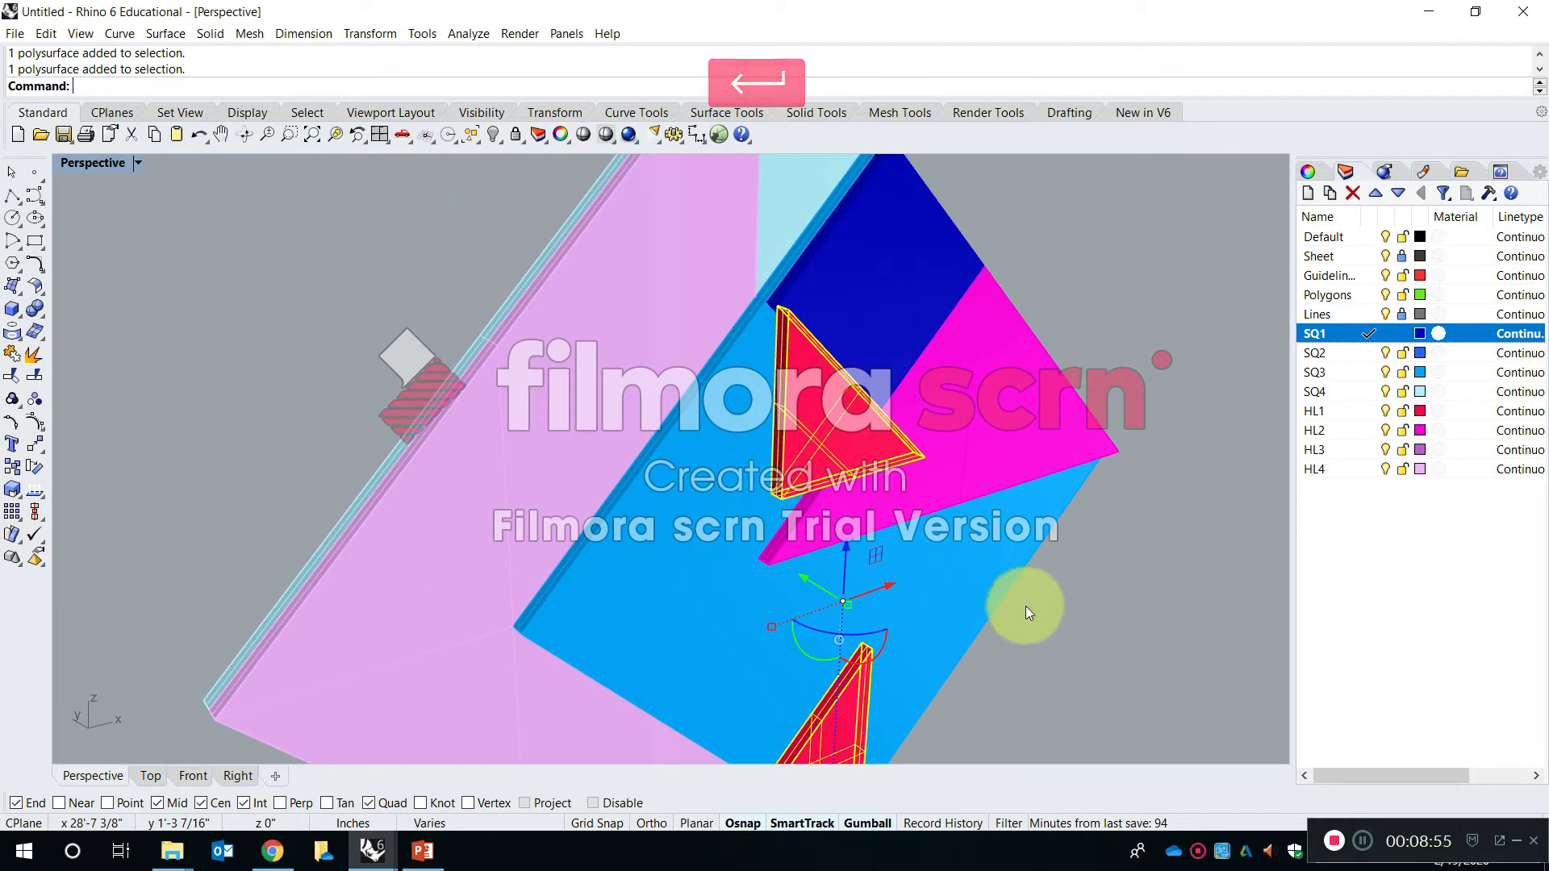
key("Escape")
scroll(971, 382, "down", 3)
scroll(882, 385, "up", 3)
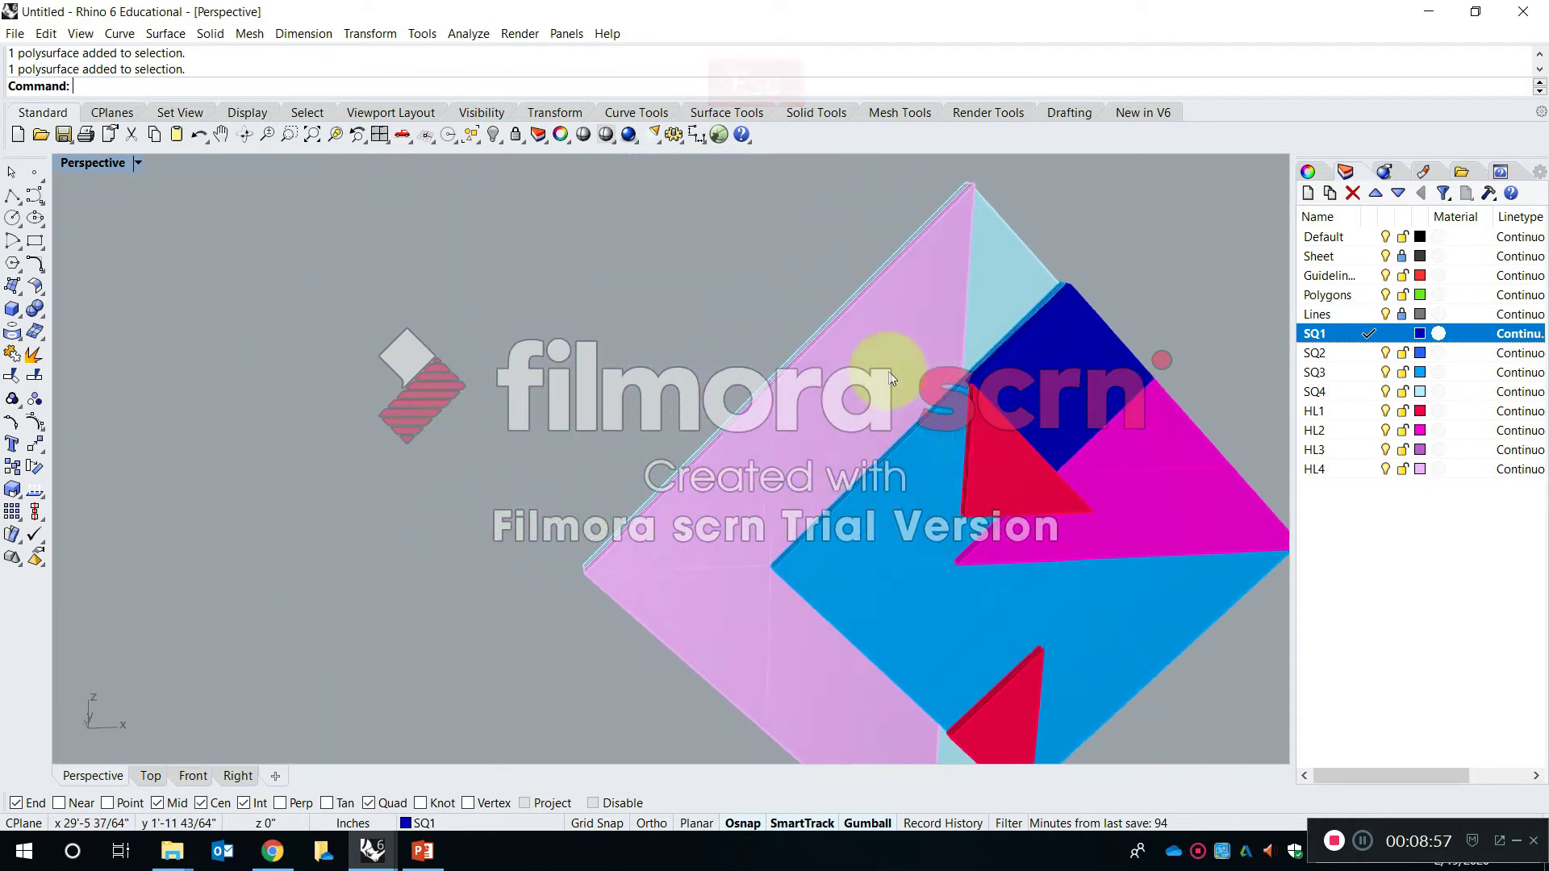
double_click(94, 170)
scroll(376, 640, "down", 4)
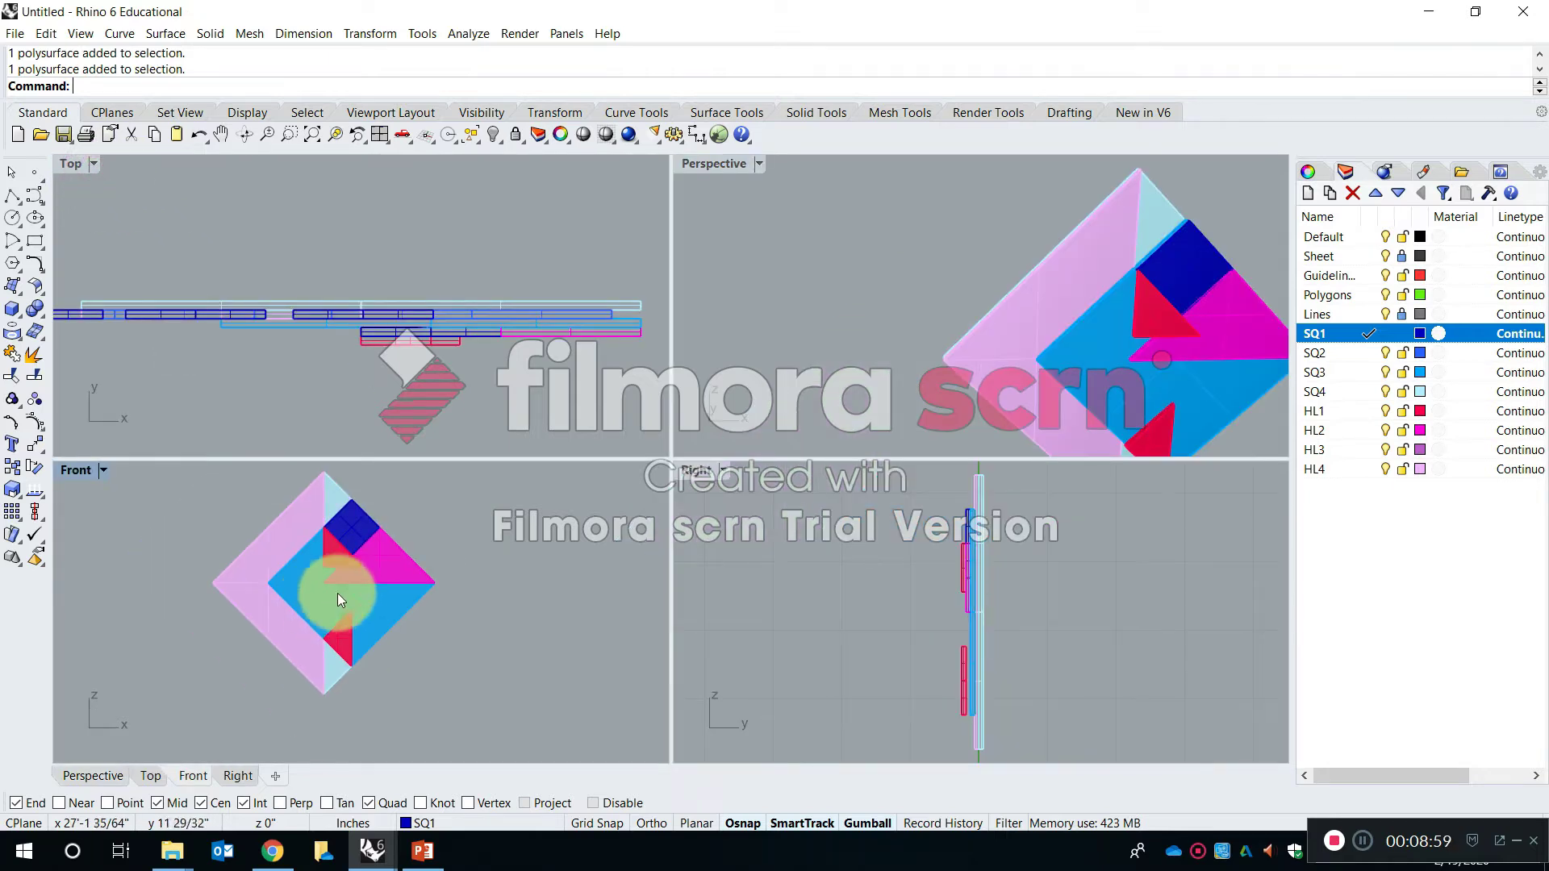
right_click_drag(340, 595, 450, 626)
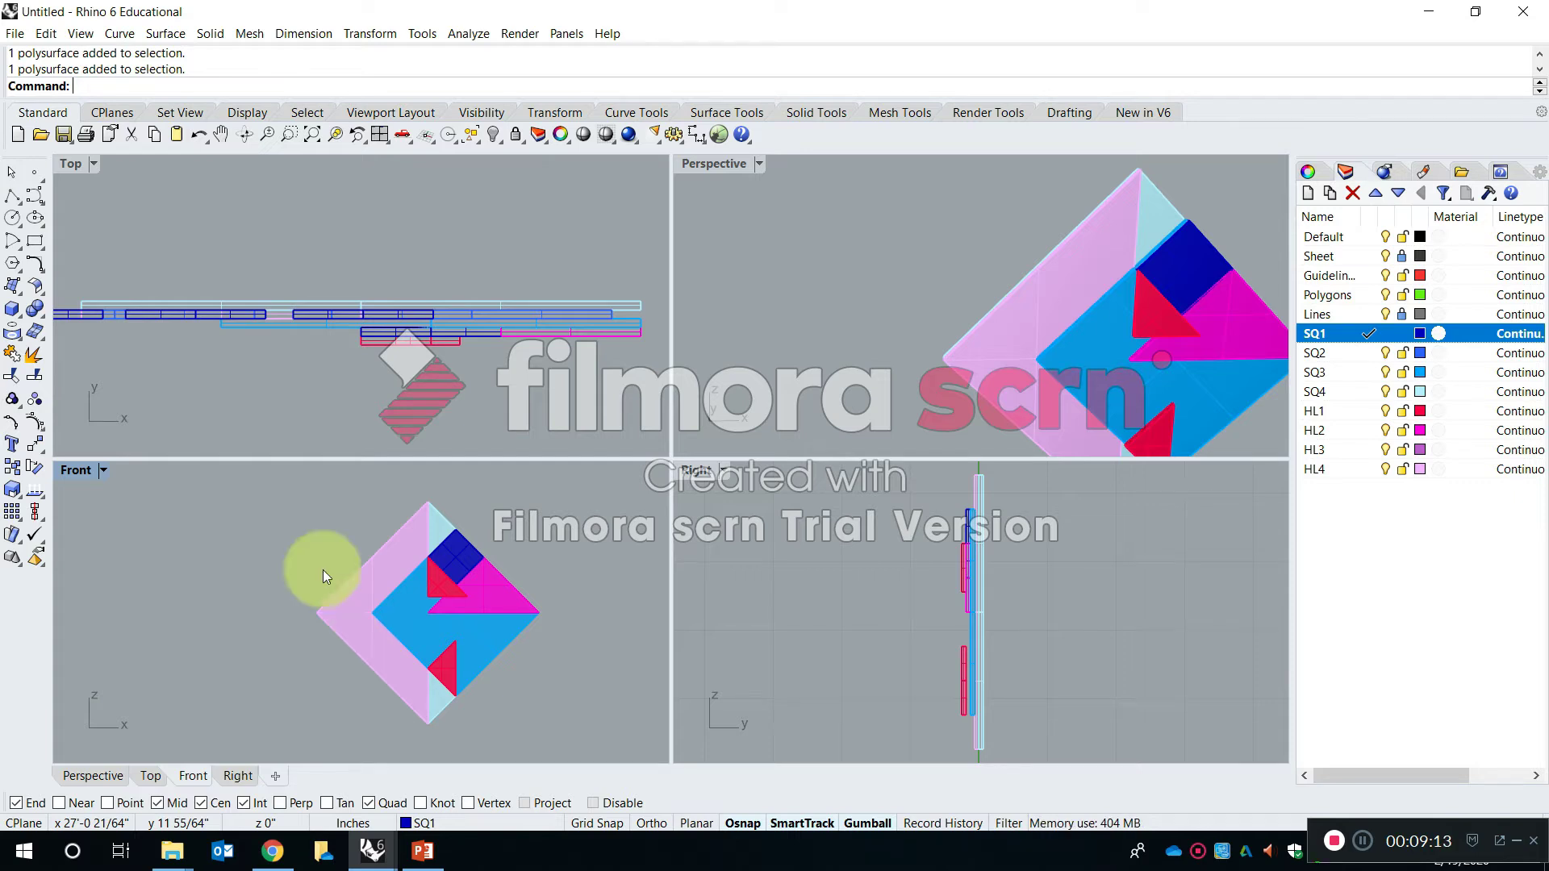
Copy the whole assembled composition horizontally to an empty area beside the original in the Front view
double_click(75, 470)
scroll(505, 442, "down", 5)
scroll(460, 570, "down", 5)
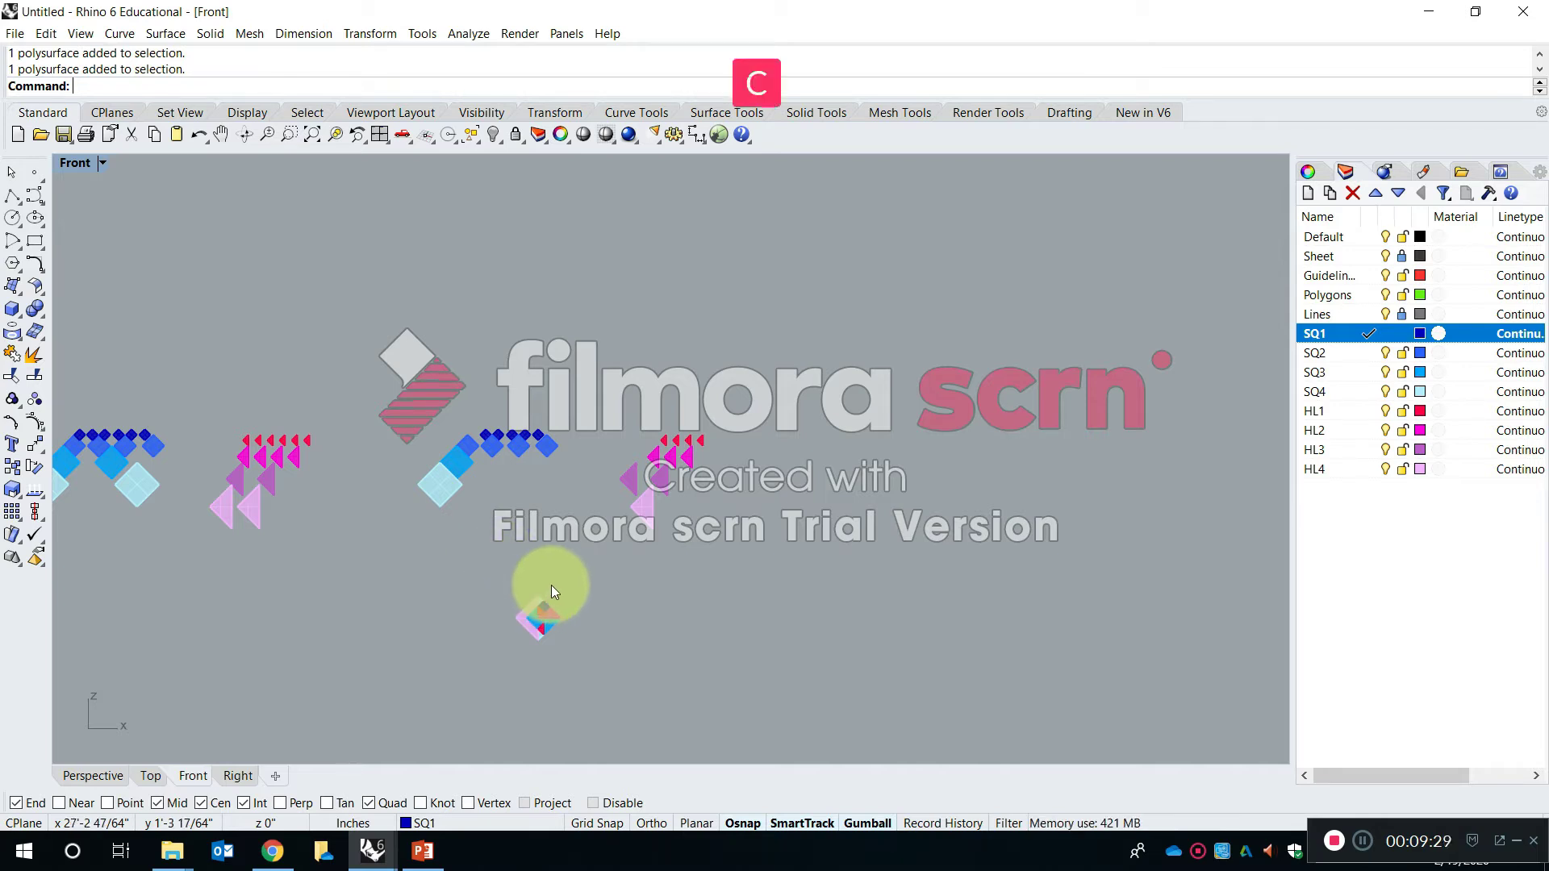
key("Return")
scroll(561, 605, "up", 3)
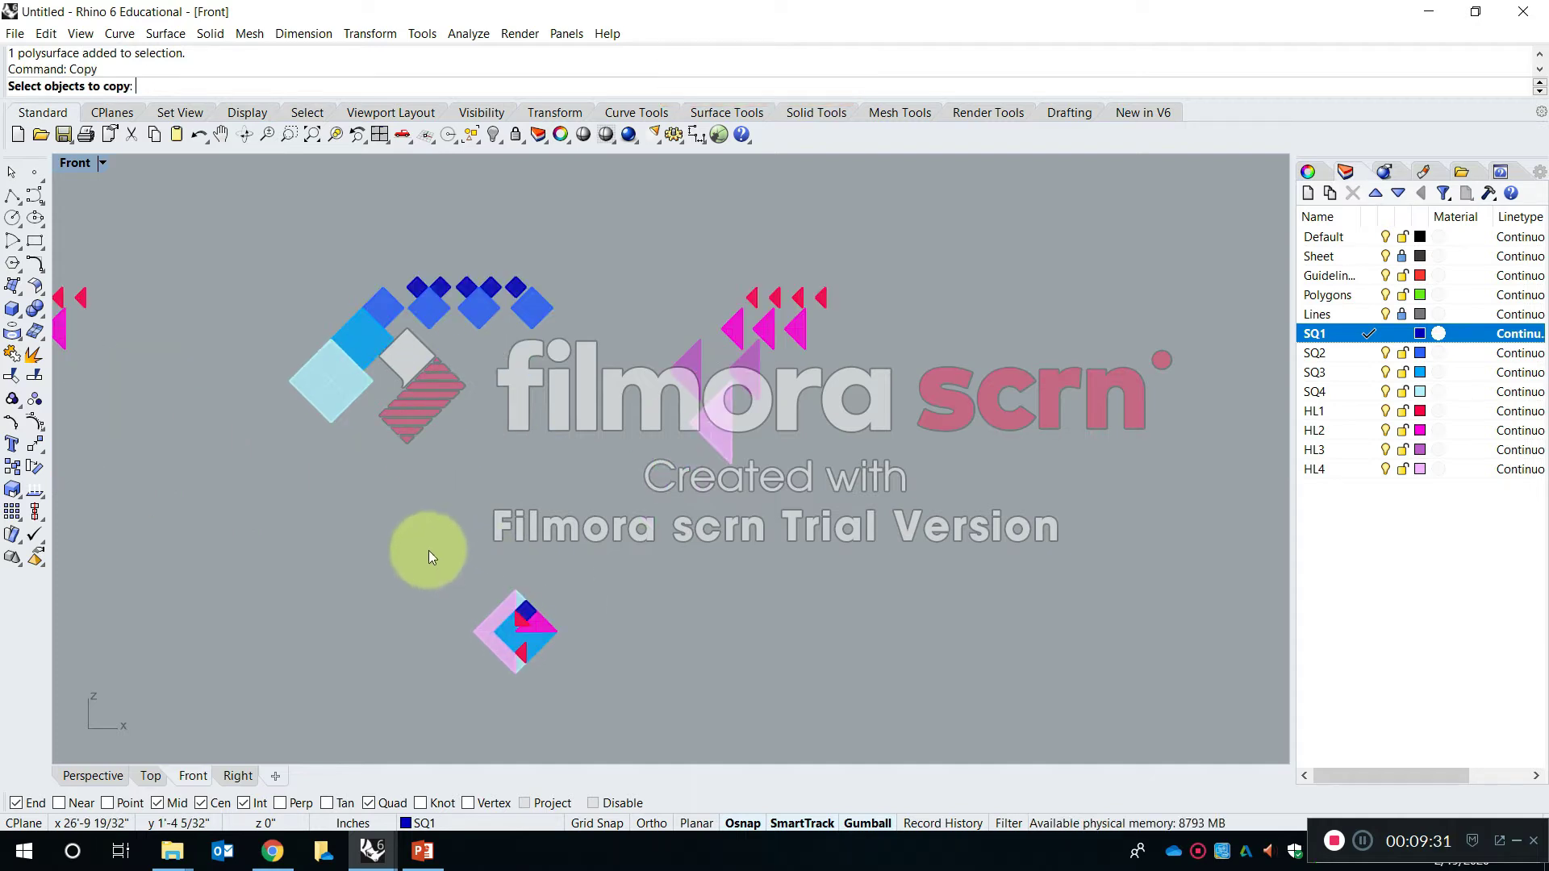
left_click_drag(641, 705, 640, 707)
key("Return")
left_click(569, 650)
key("shift")
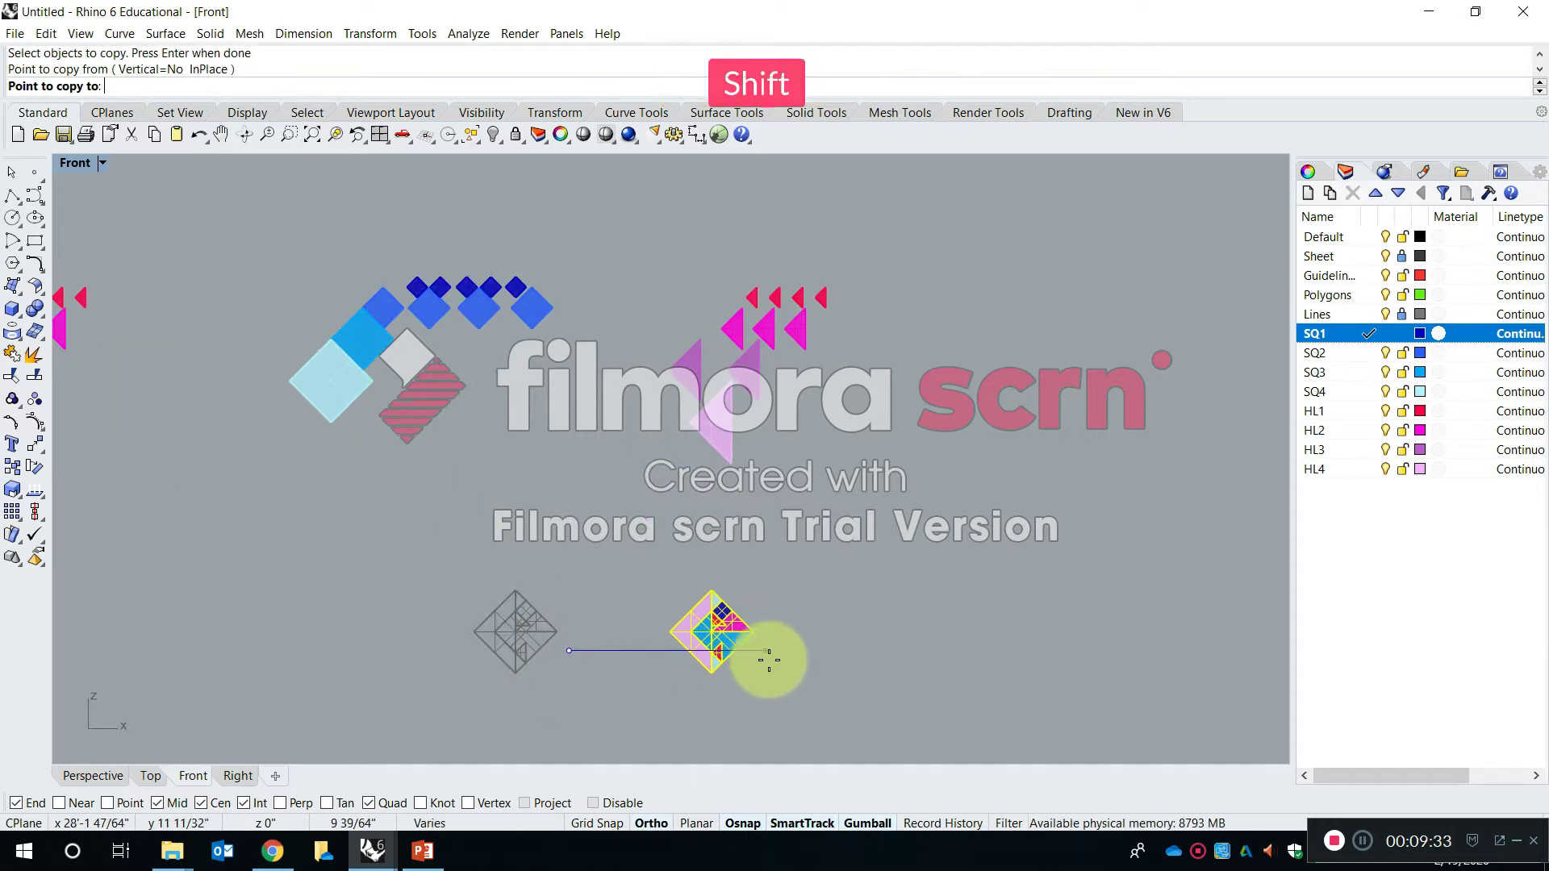
left_click(896, 674)
scroll(927, 674, "up", 5)
key("Return")
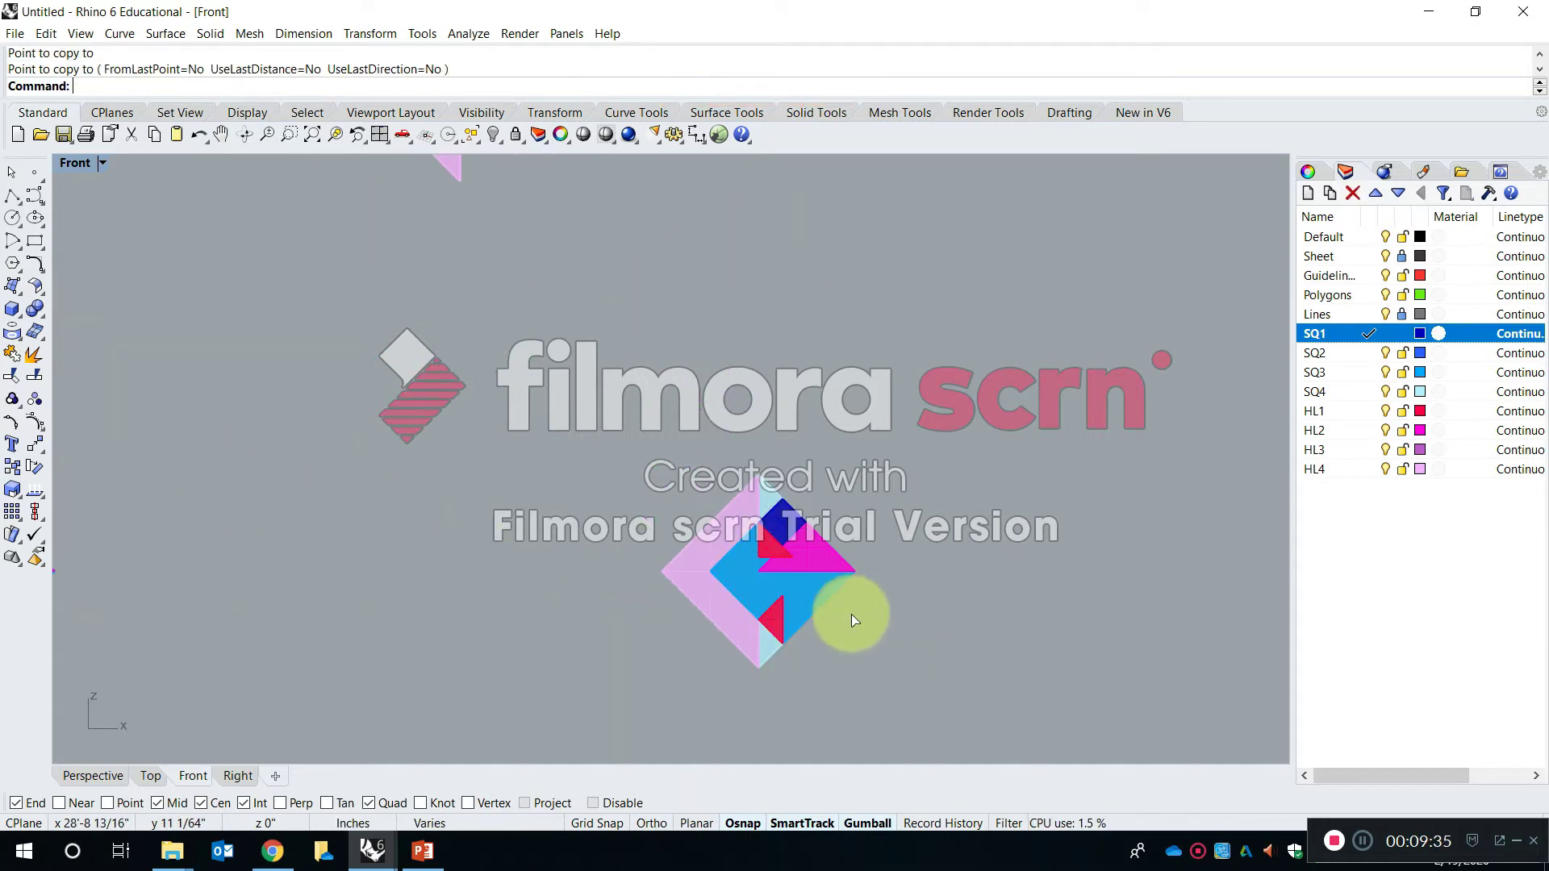
Drag the copy's upper red triangle toward the medium-blue square's side corner, and undo trial drags of the other pieces
right_click_drag(1034, 601, 1023, 567)
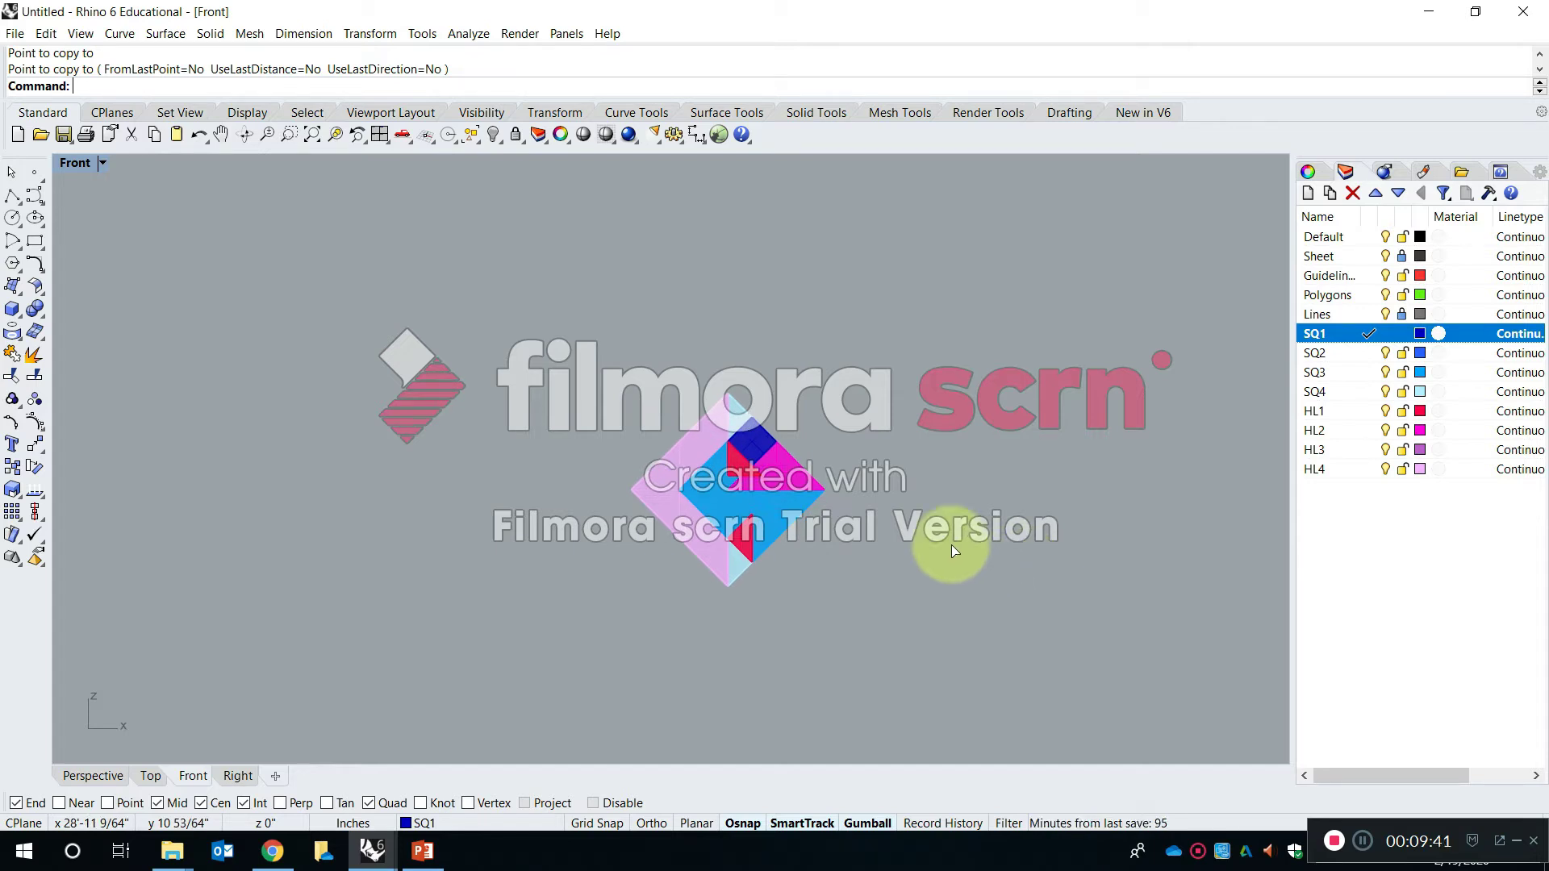
scroll(864, 470, "up", 6)
left_click(657, 423)
left_click_drag(708, 352, 767, 355)
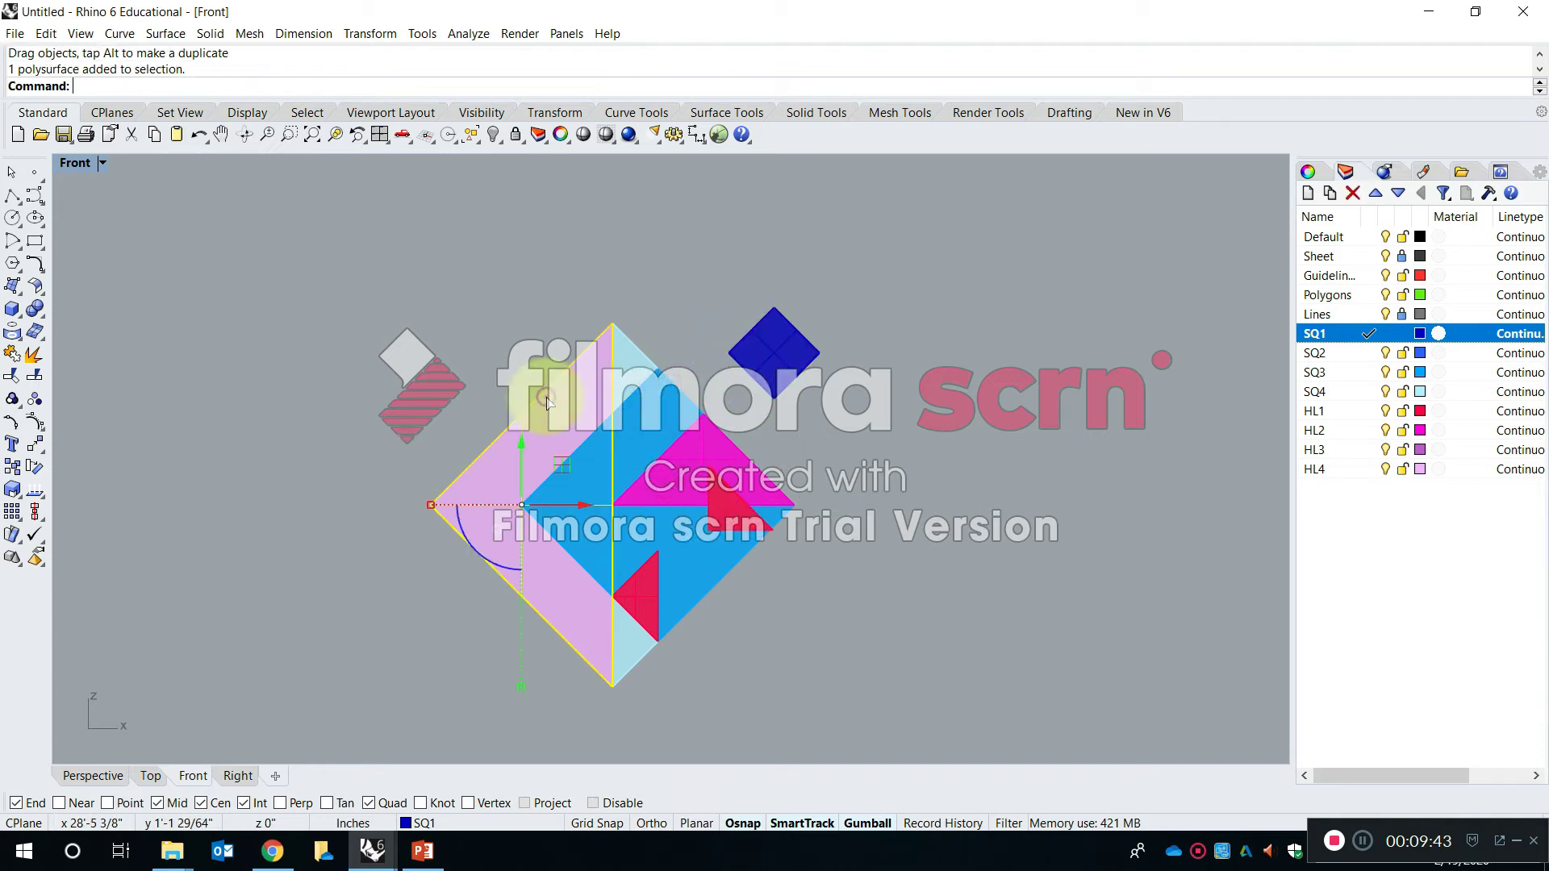
left_click_drag(542, 405, 428, 499)
left_click_drag(637, 430, 766, 370)
key("ctrl+z")
key("ctrl+z")
key("ctrl+z")
key("ctrl+z")
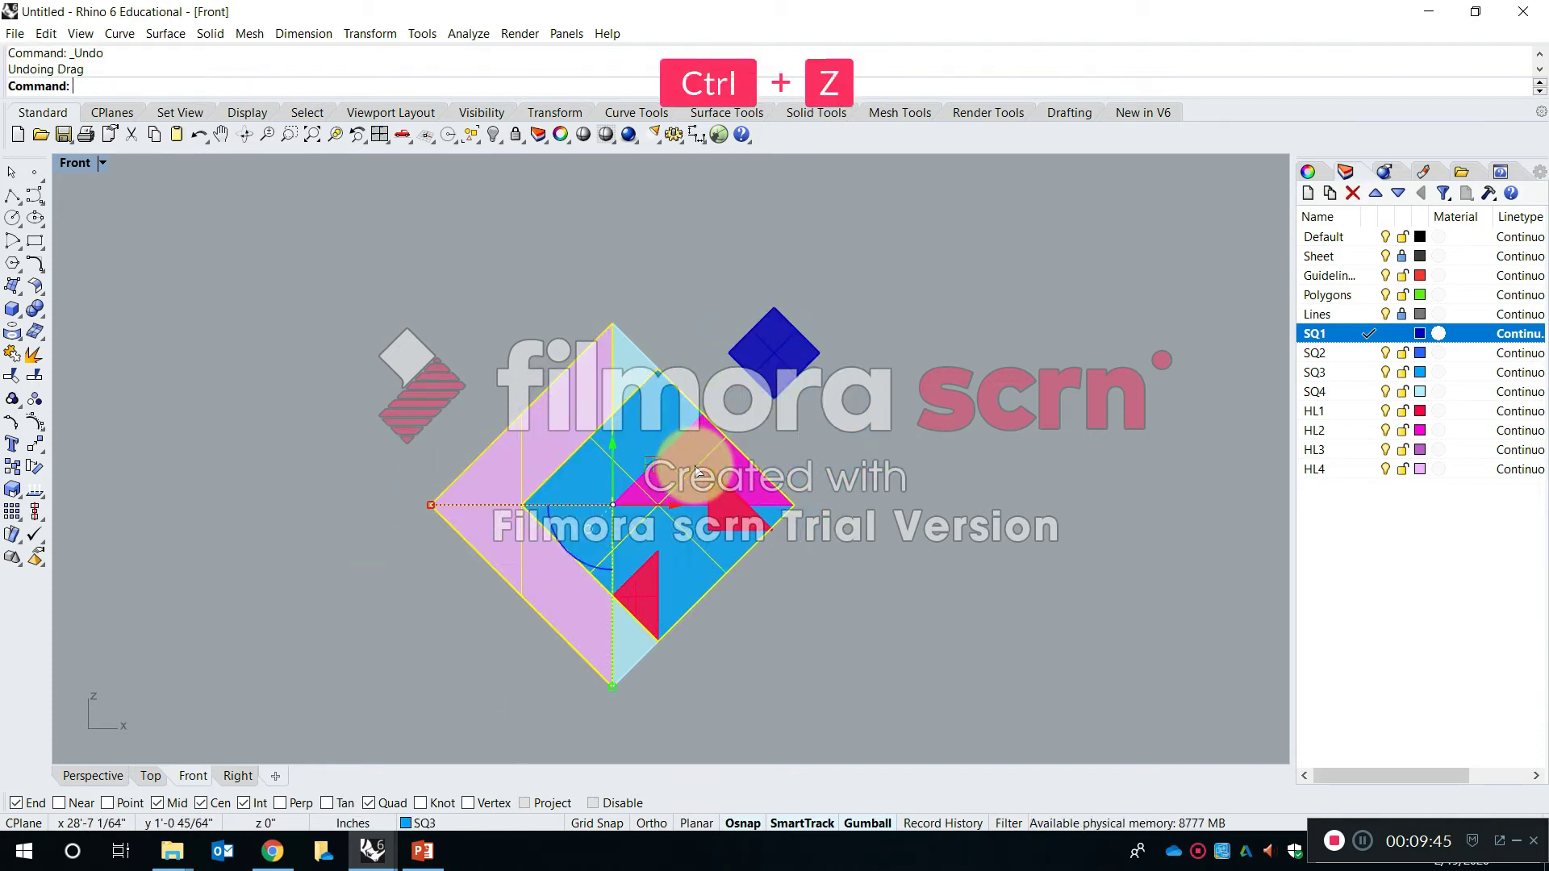
Copy the whole composition from its outer side corner onto its own top corner, working in the Perspective view
key("Escape")
type("Copy")
key("Return")
left_click_drag(795, 646, 173, 216)
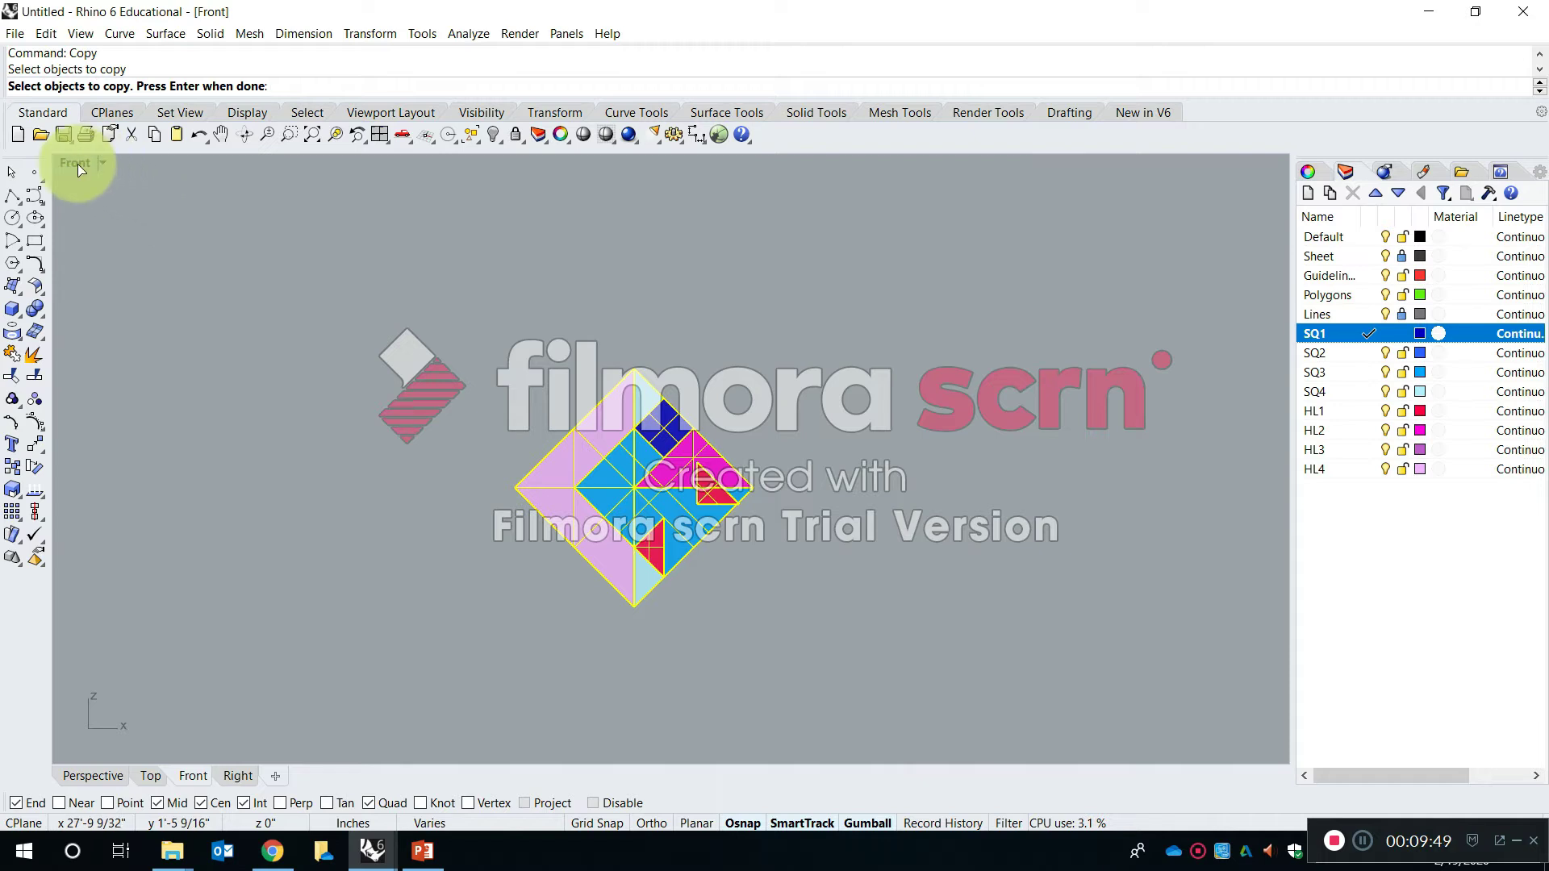
double_click(78, 163)
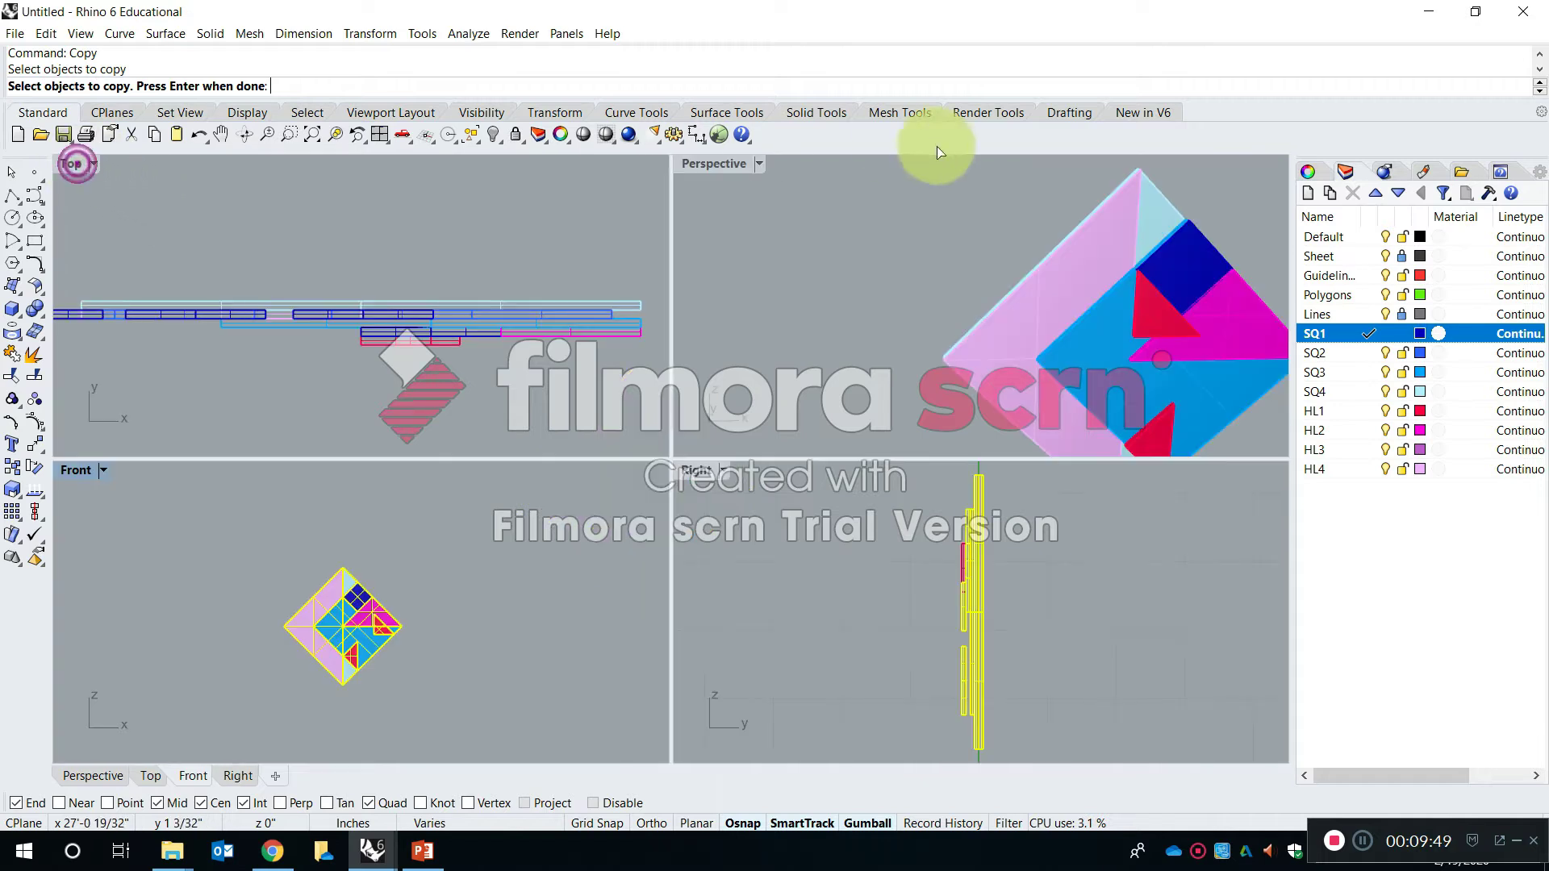
right_click(342, 145)
double_click(719, 164)
right_click_drag(724, 288, 795, 376)
key("Return")
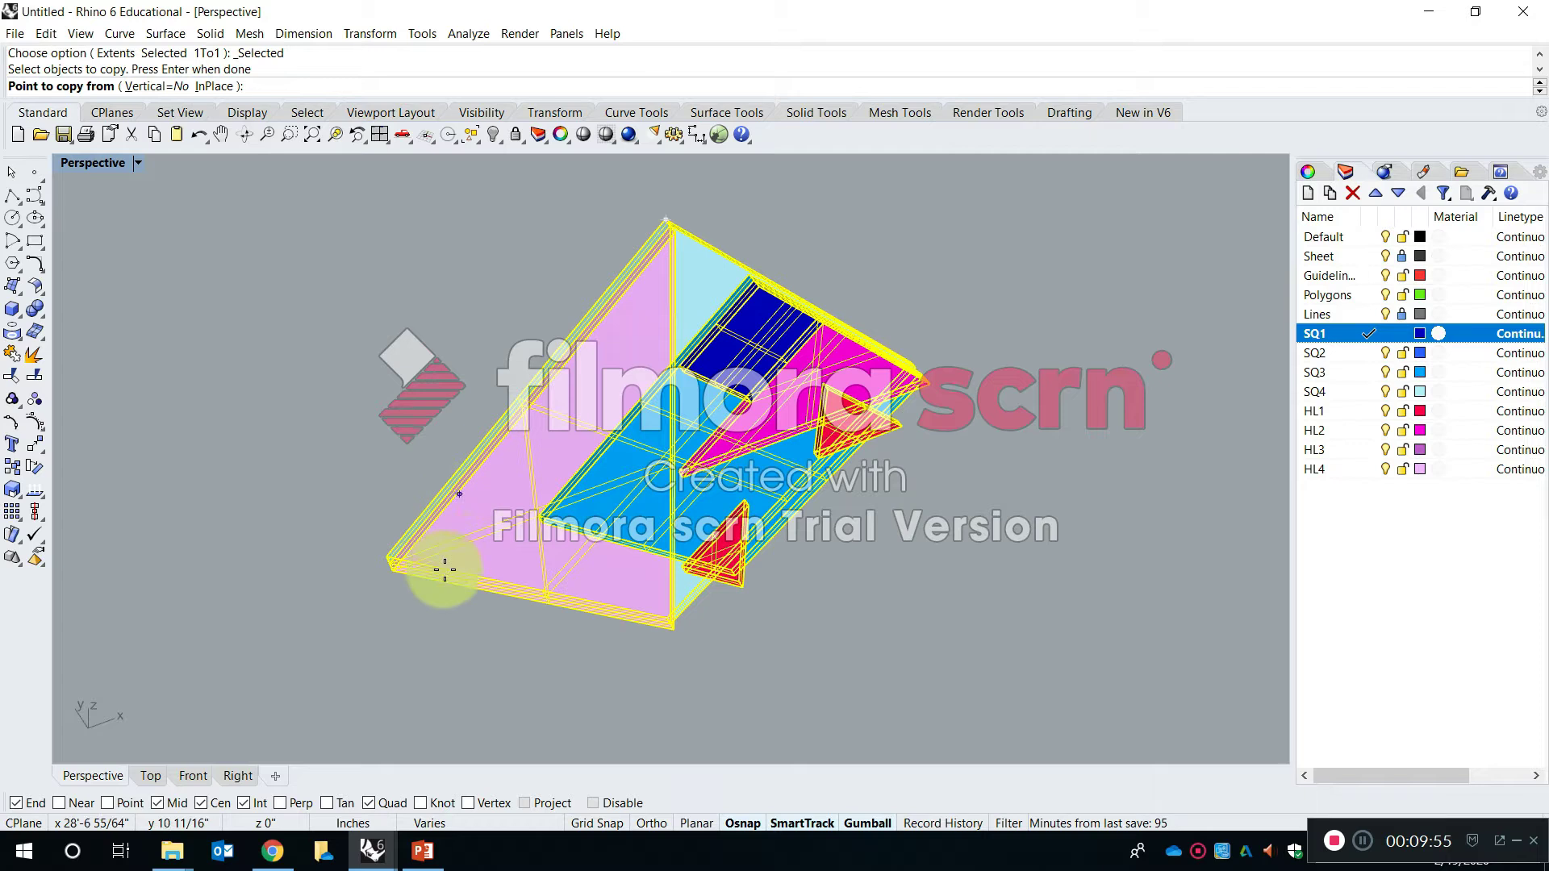
left_click(382, 554)
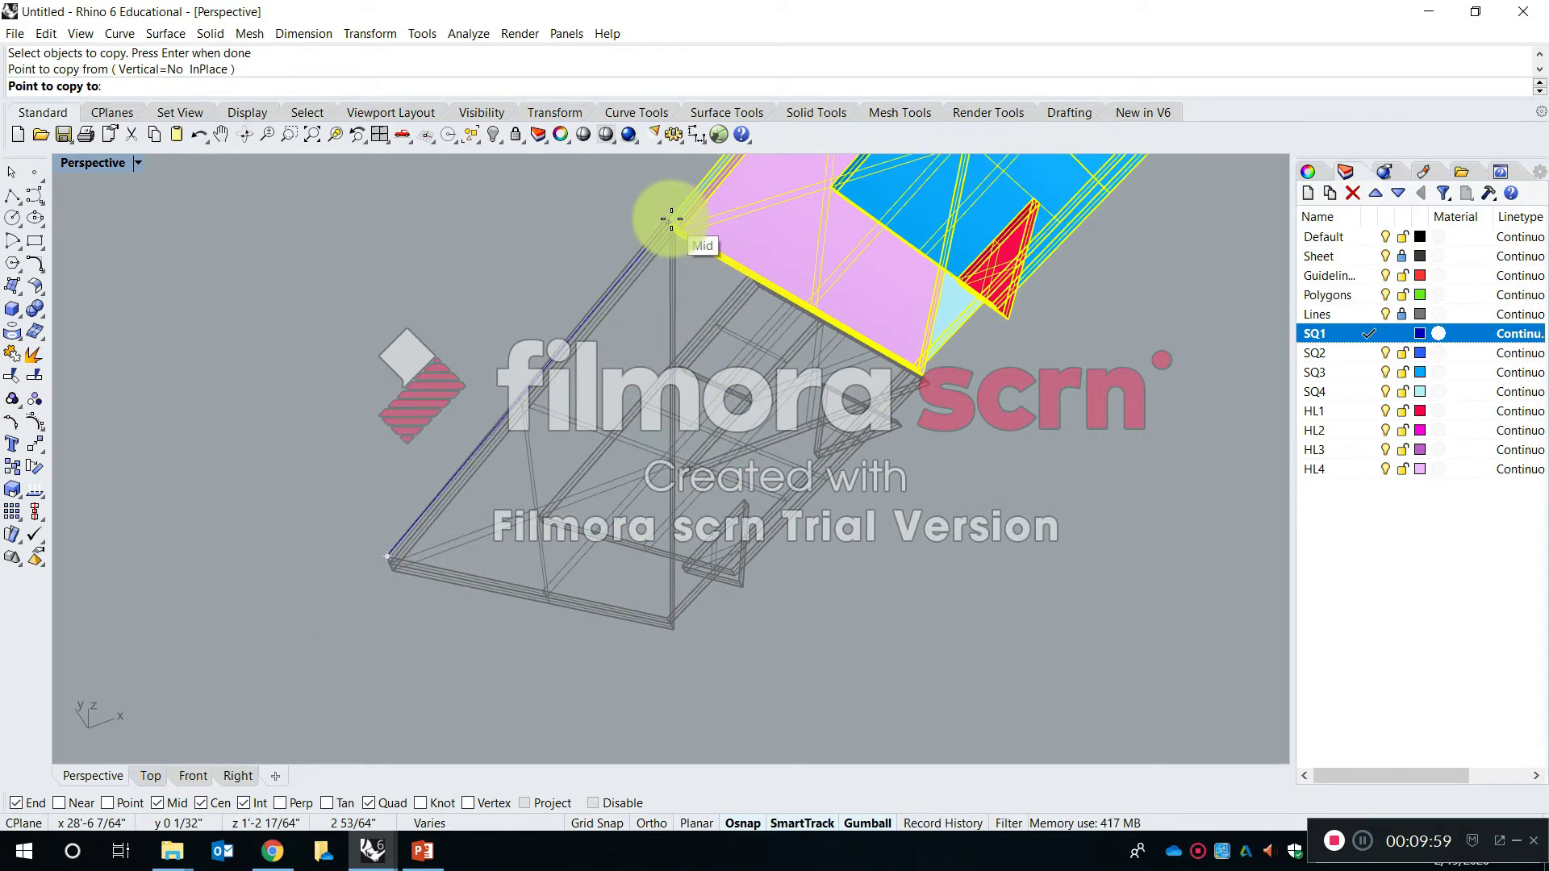
scroll(669, 219, "up", 3)
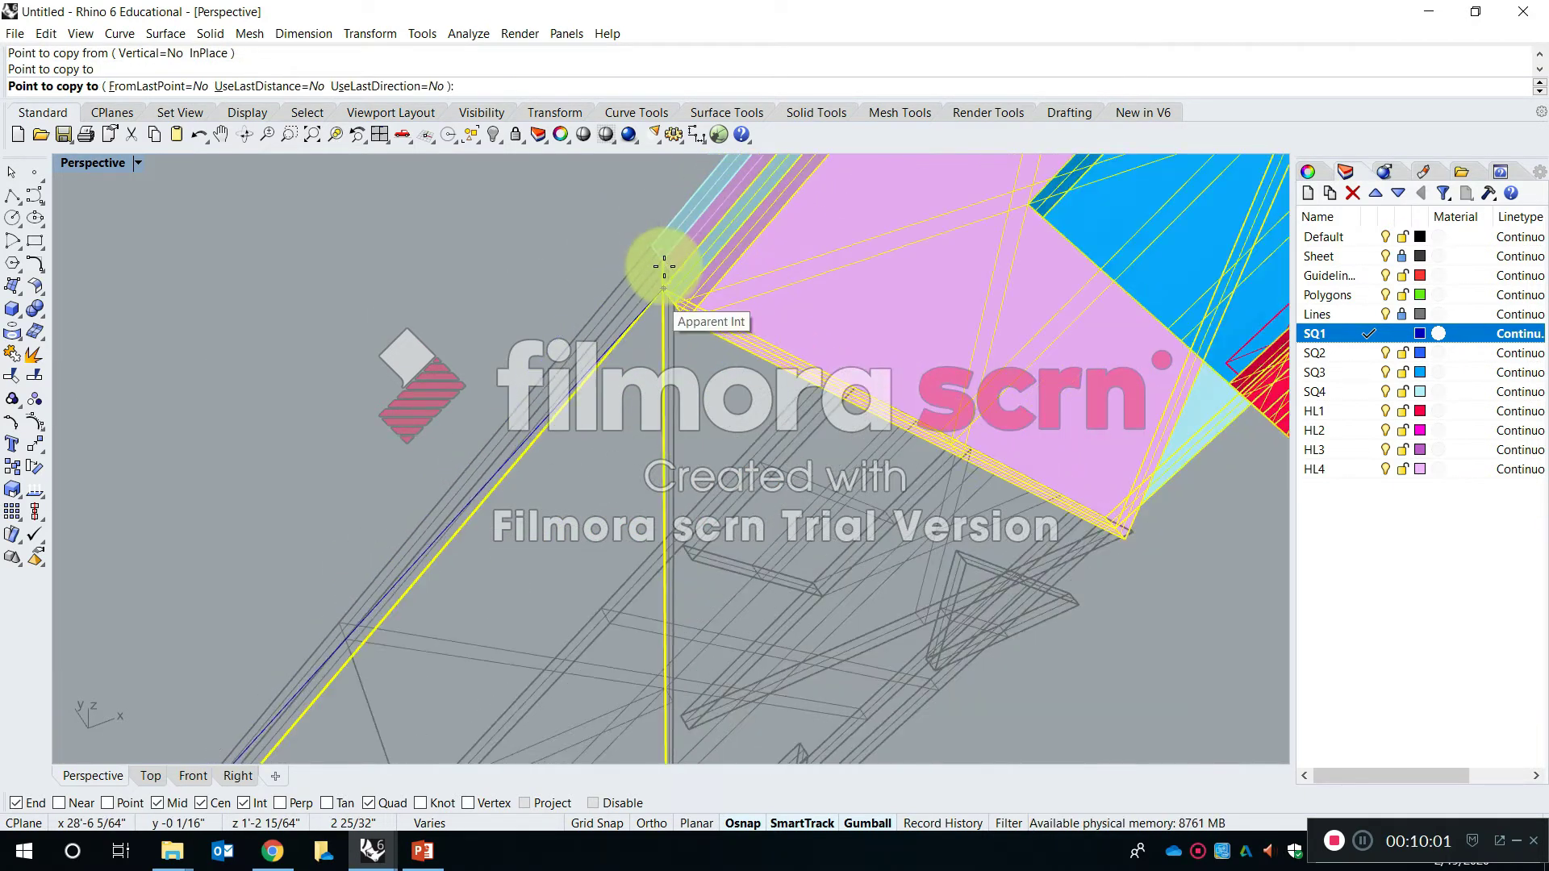
Place a second copy of the composition beside the original so their side corners meet, and finish copying
scroll(915, 422, "down", 3)
scroll(951, 404, "up", 3)
right_click_drag(926, 415, 756, 263)
right_click_drag(956, 445, 565, 182, "shift")
right_click_drag(921, 549, 843, 291, "shift")
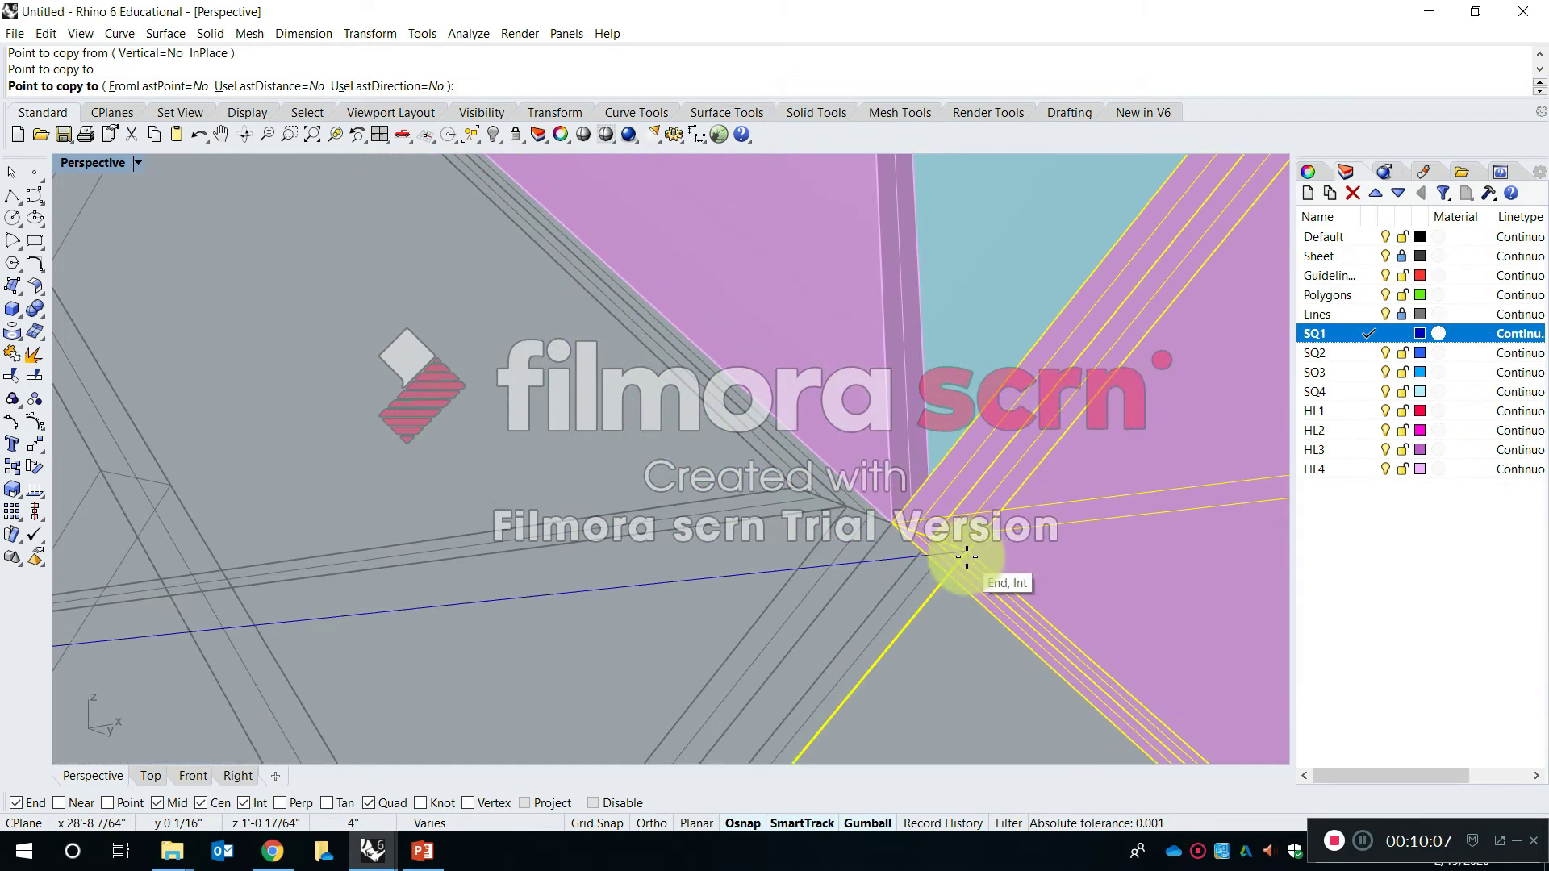
left_click(965, 555)
key("Return")
scroll(936, 539, "down", 15)
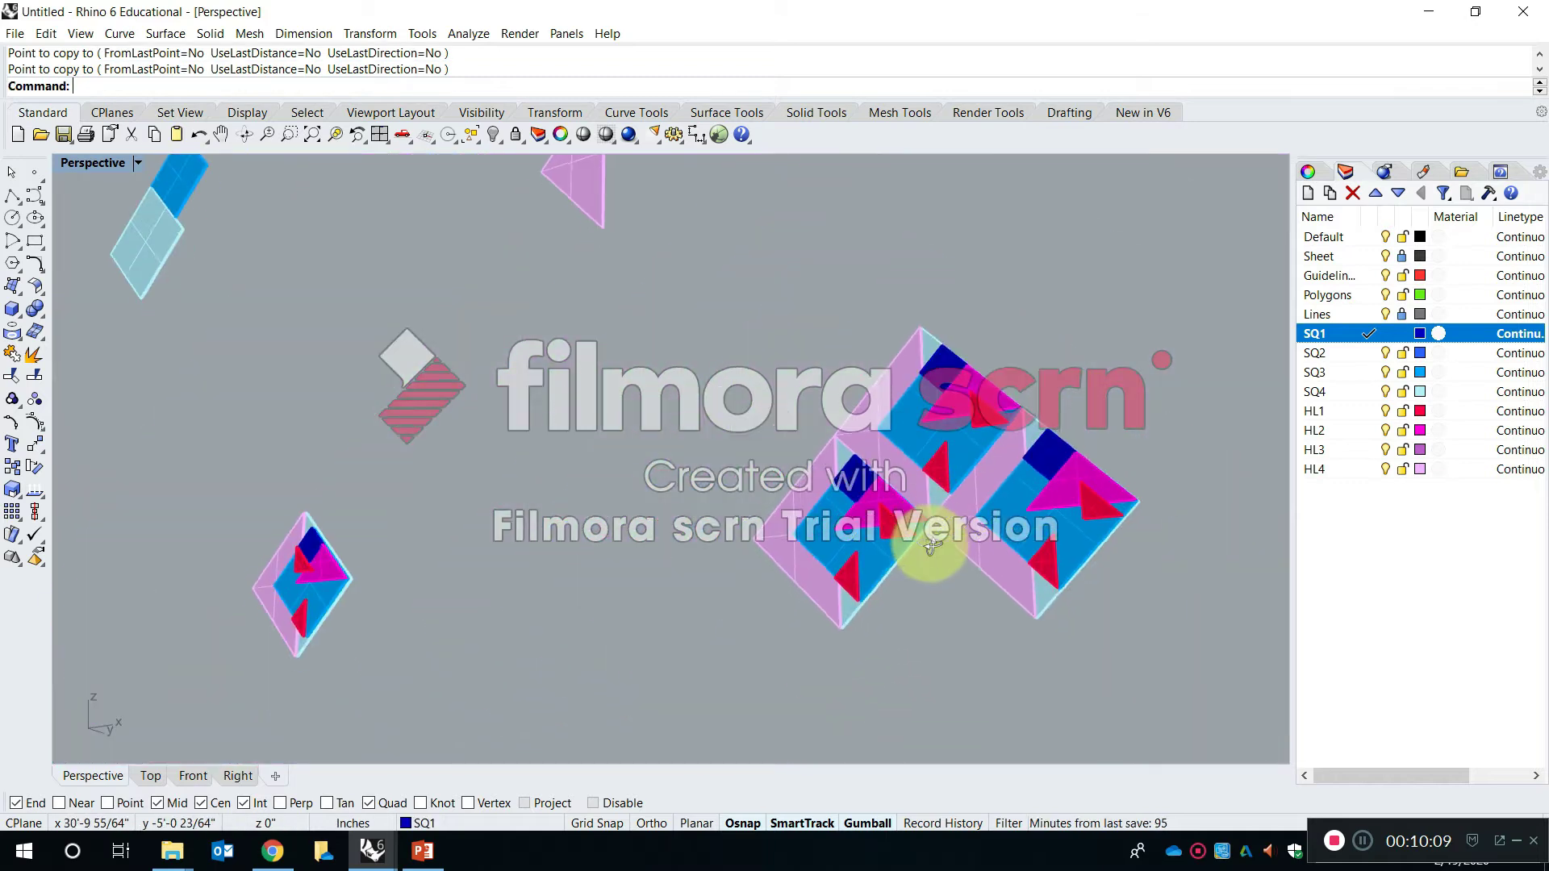
right_click_drag(930, 531, 978, 549)
scroll(883, 520, "up", 5)
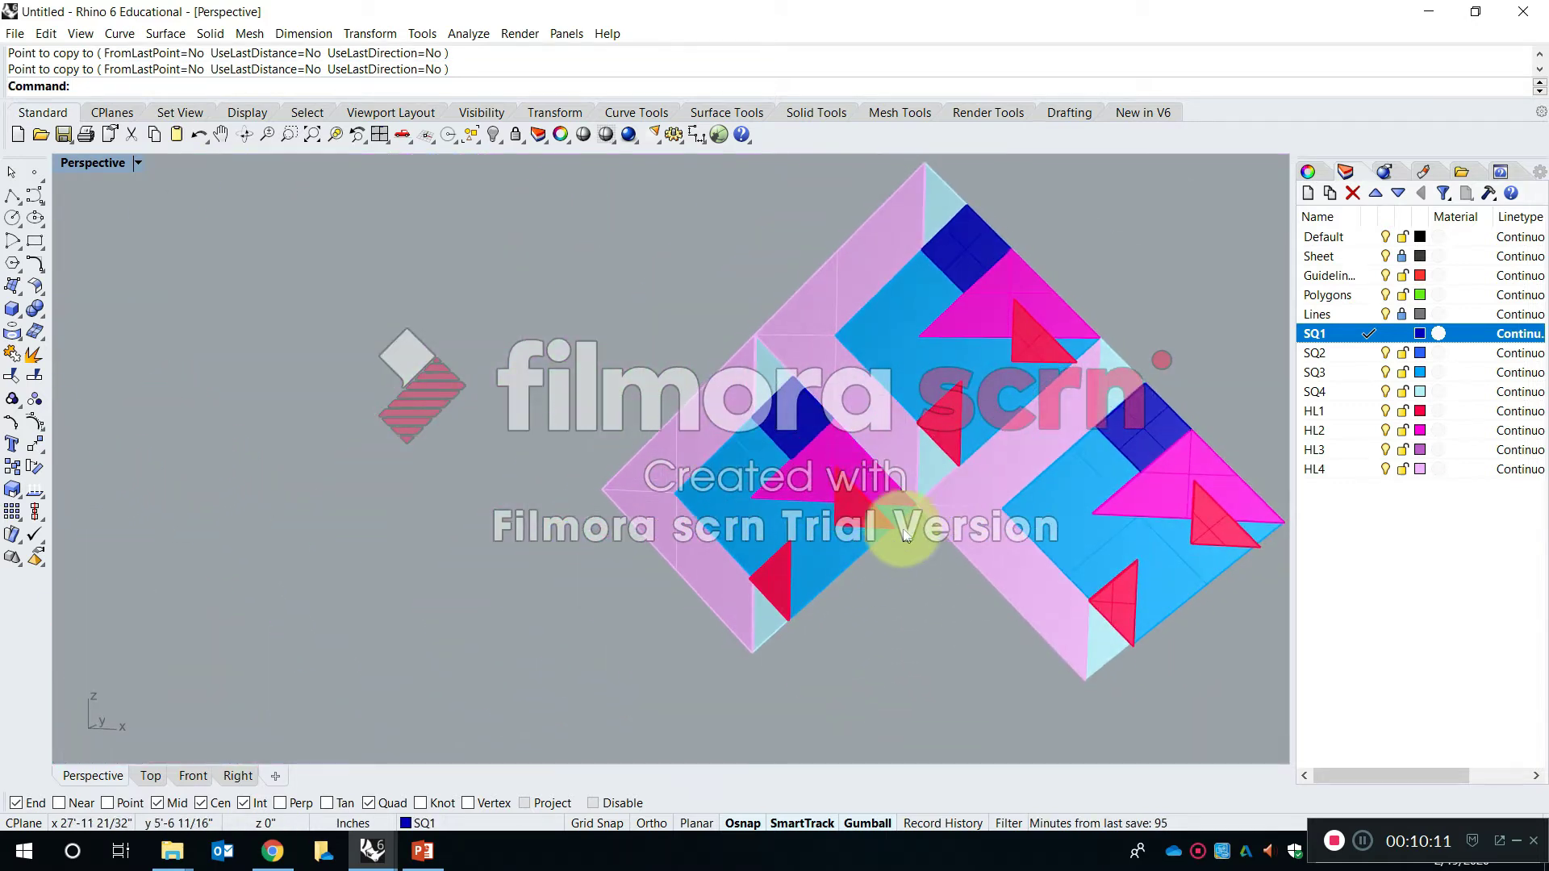
right_click_drag(960, 411, 859, 447, "shift")
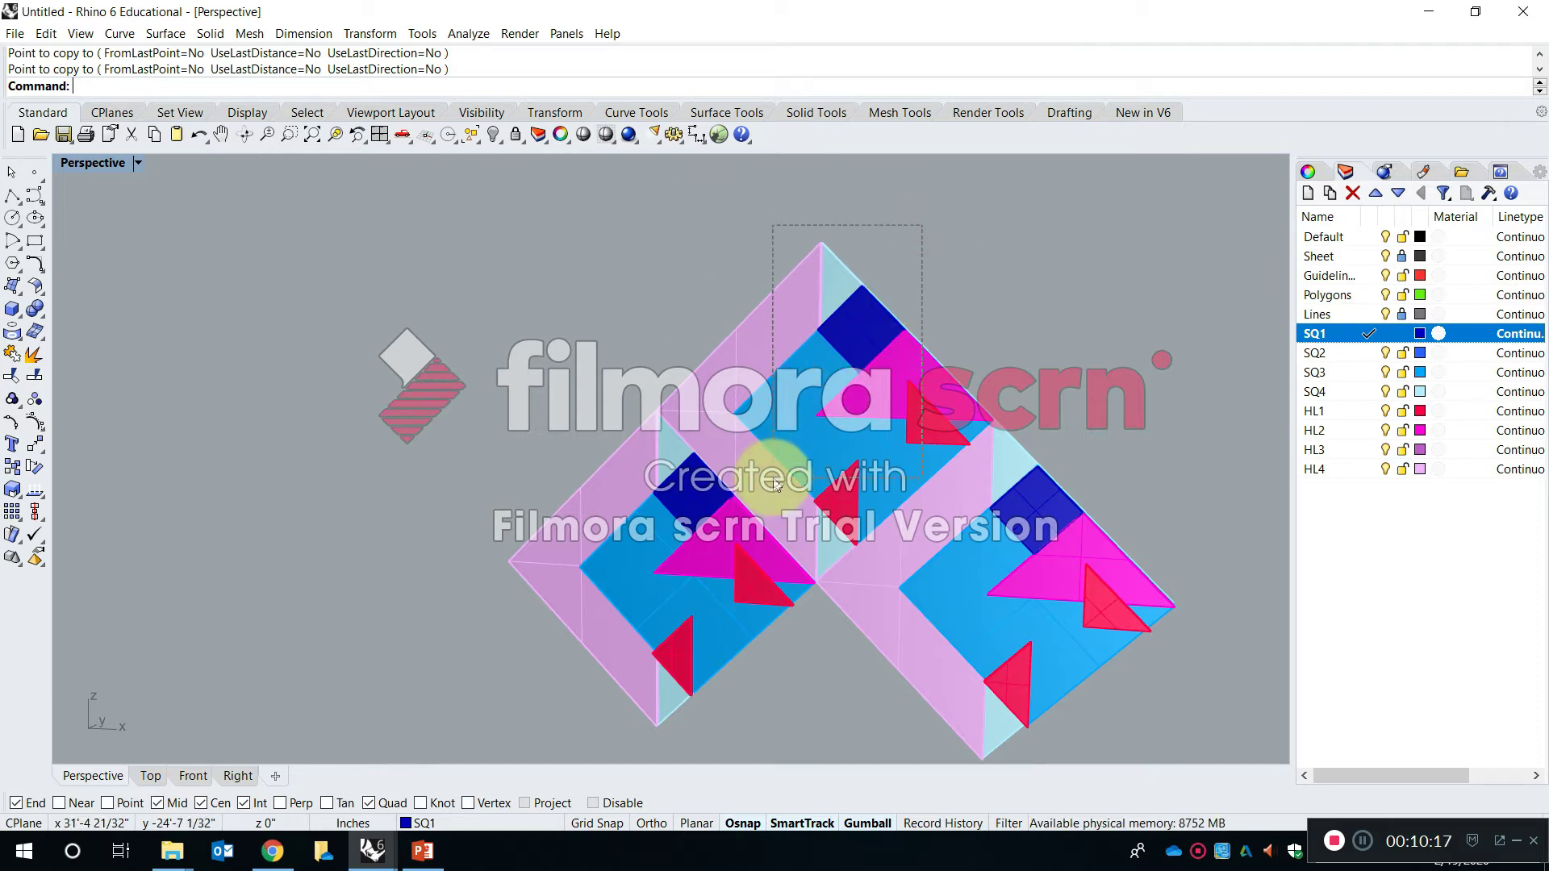
Try selecting the upper copy on its own with selection windows, and undo the copies
left_click_drag(773, 480, 772, 478)
right_click_drag(781, 452, 872, 388)
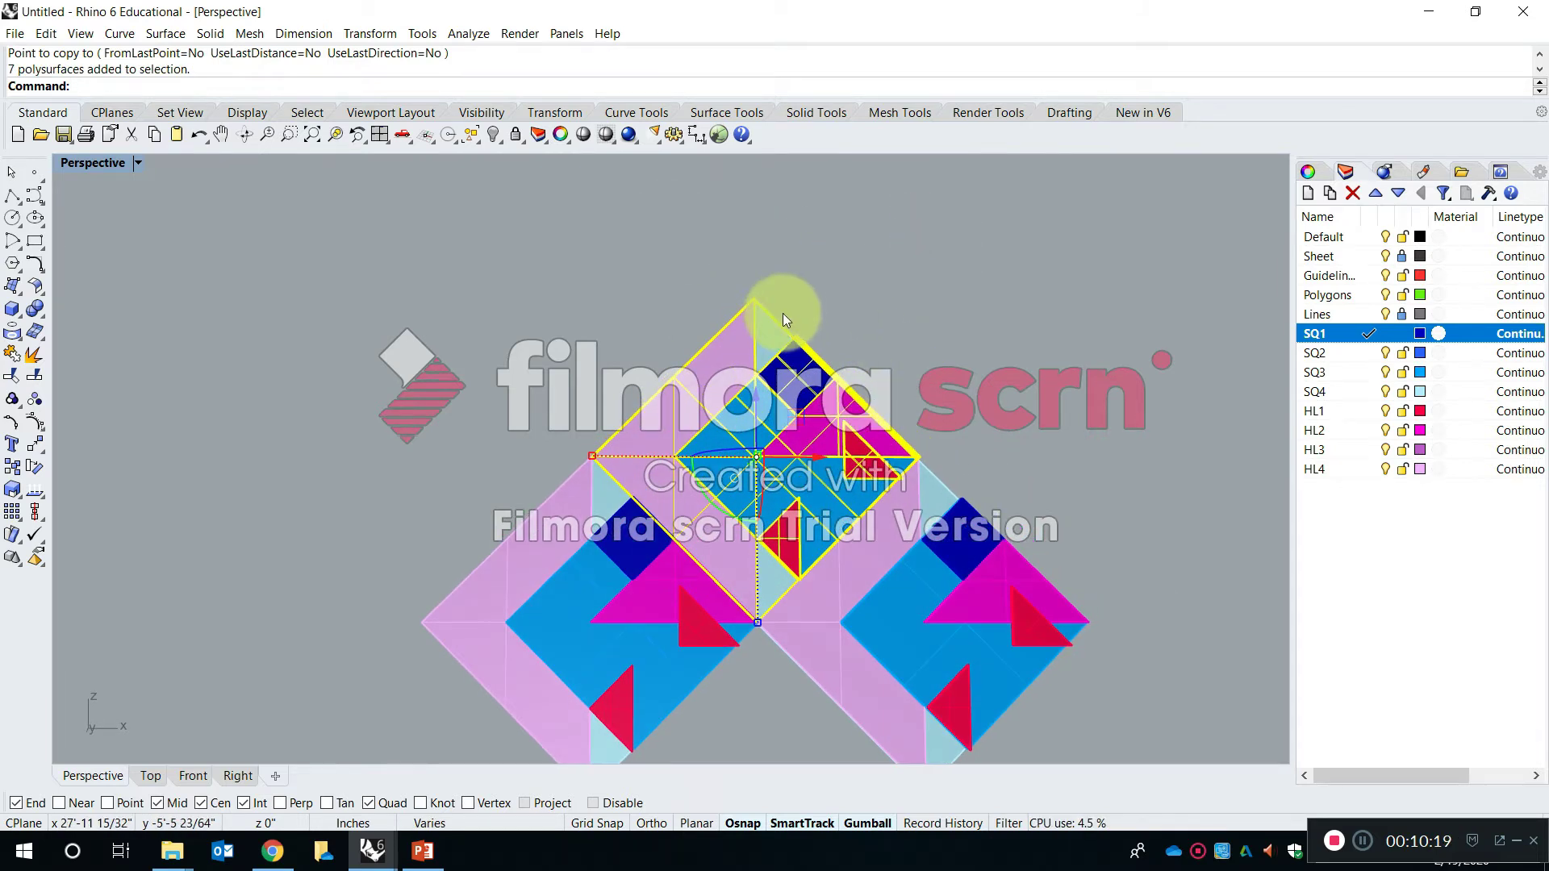
left_click_drag(801, 226, 711, 505)
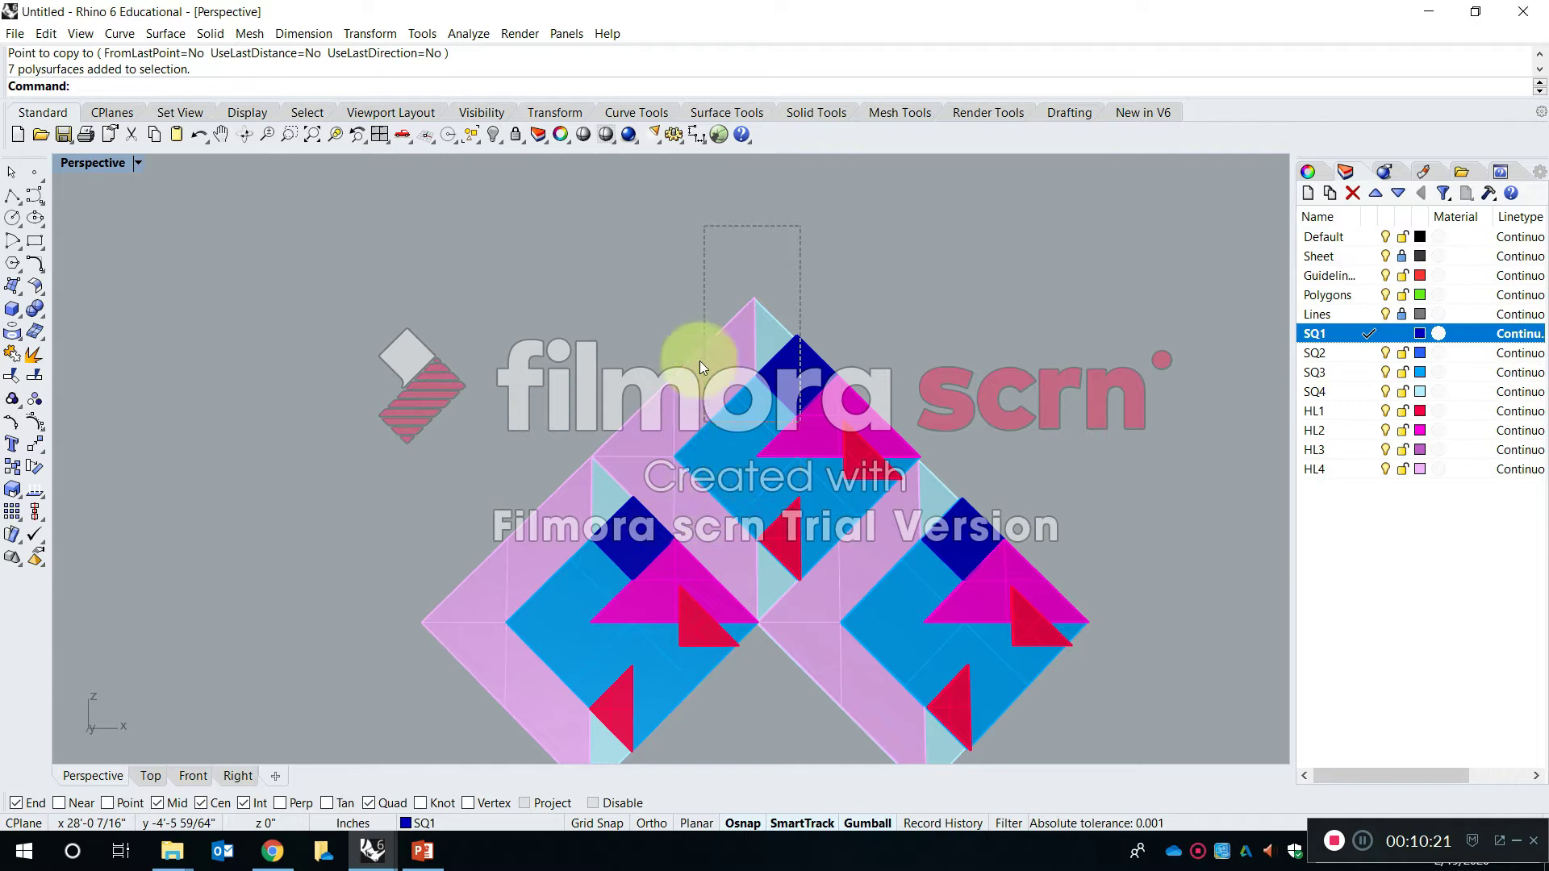
left_click_drag(834, 186, 723, 307)
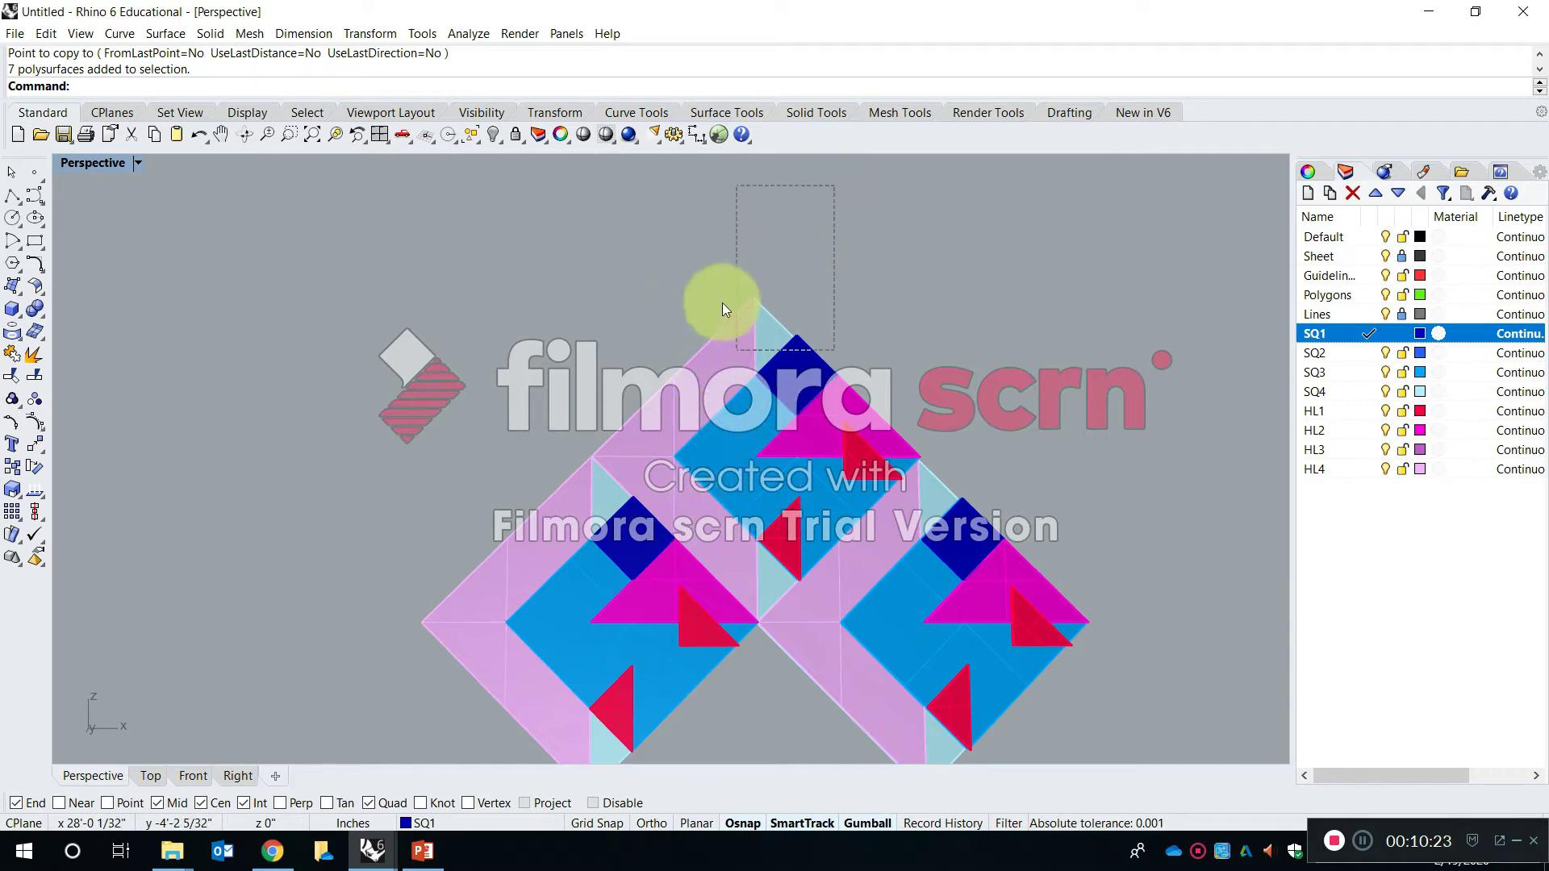
left_click_drag(772, 355, 743, 519)
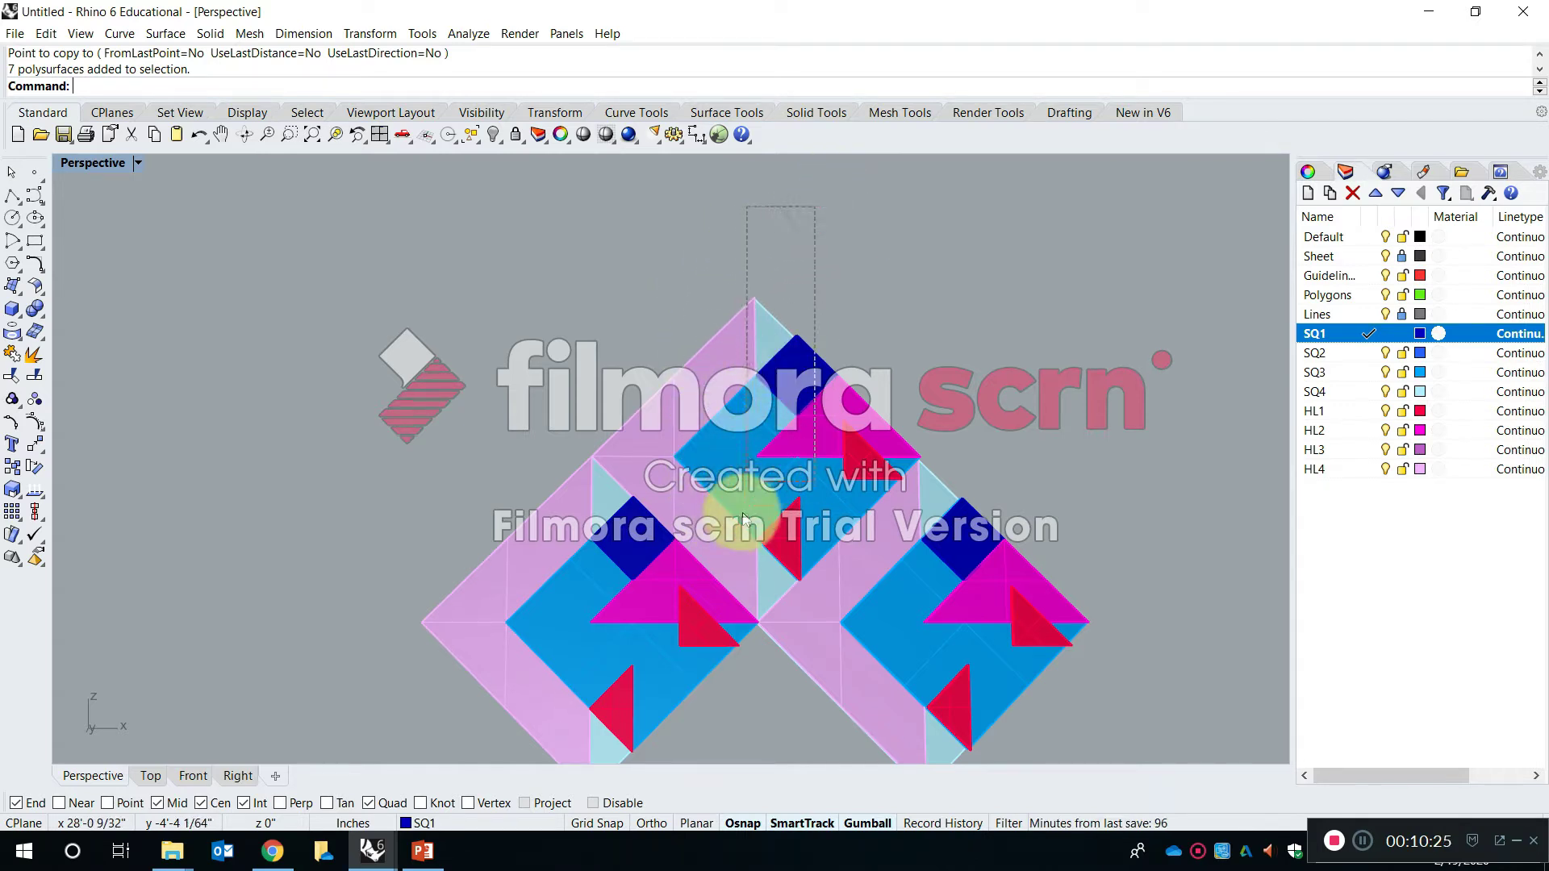
left_click_drag(857, 191, 676, 502)
key("ctrl+z")
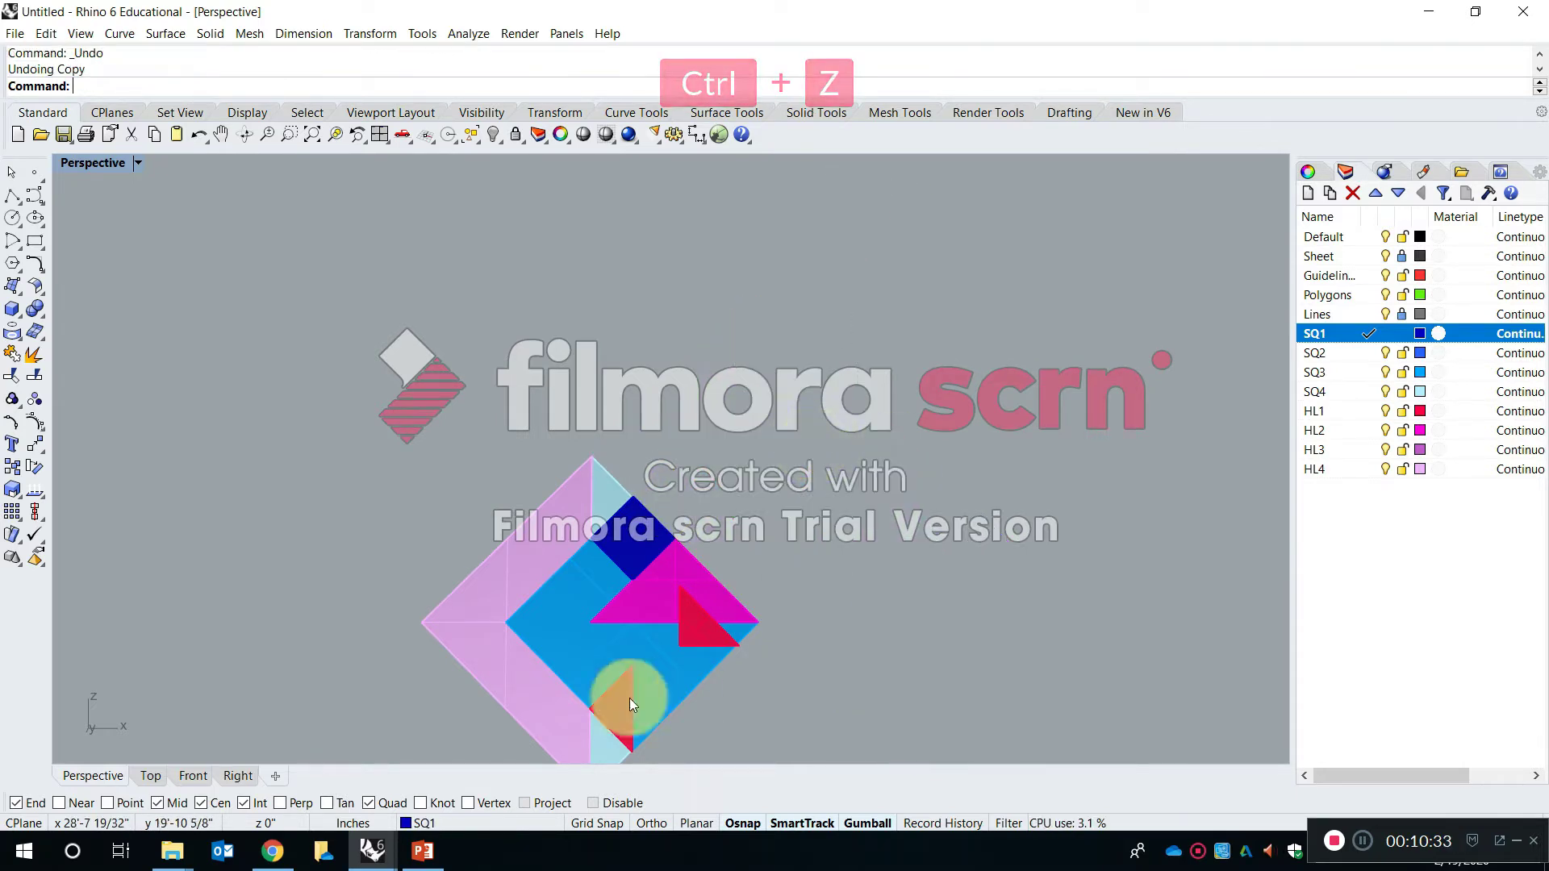
Select all seven pieces of the remaining composition and group them
scroll(500, 415, "down", 3)
left_click_drag(678, 640, 726, 678)
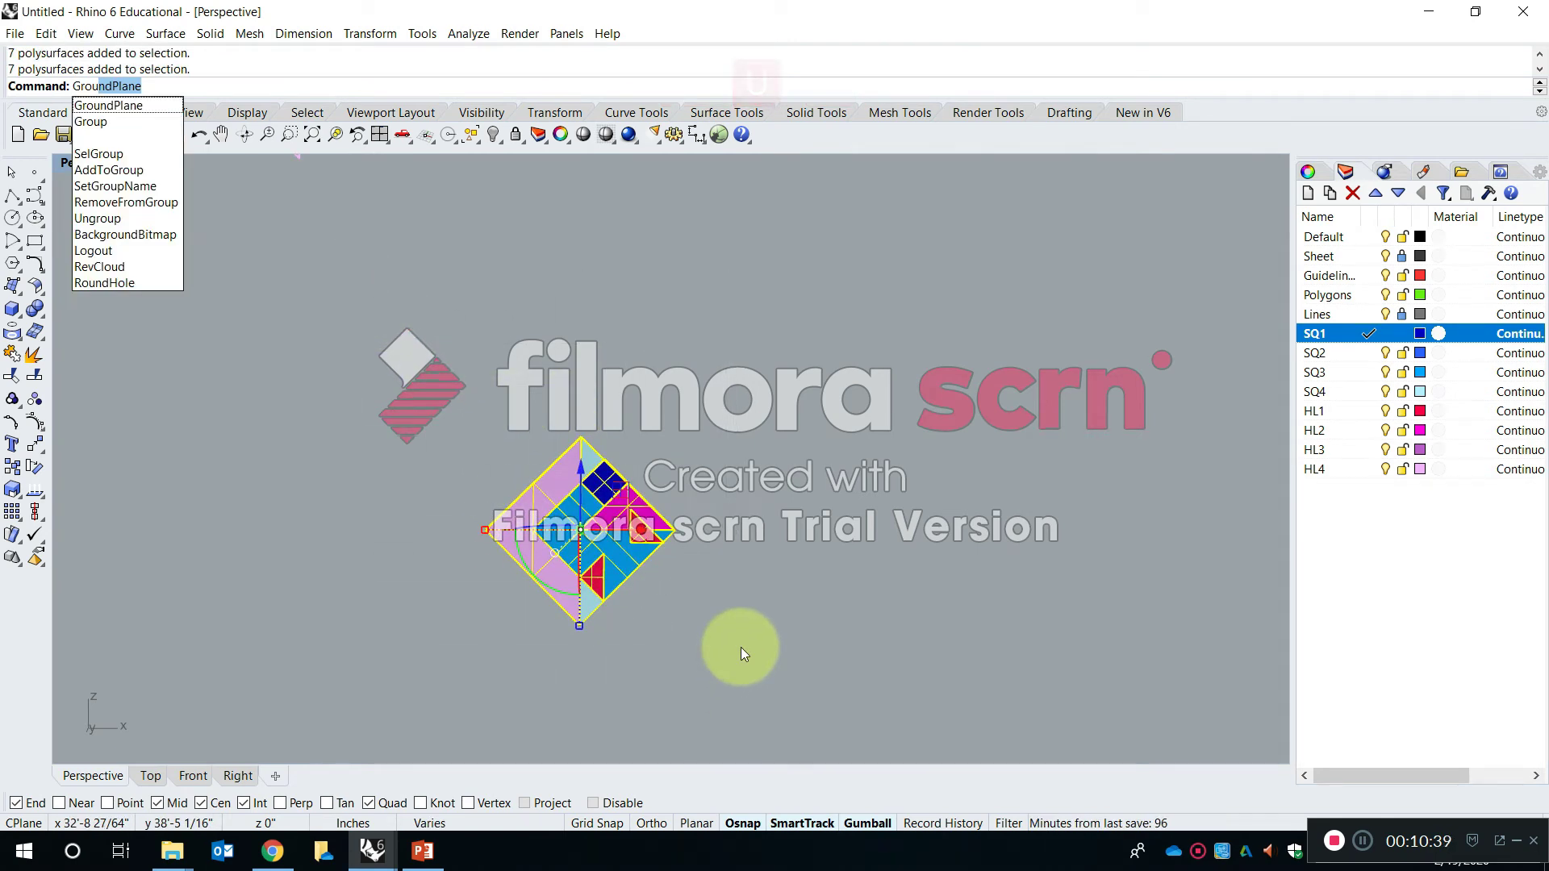
key("Return")
left_click(716, 598)
Undo a trial drag of the grouped composition, and drag the group to a new spot in the Perspective view
left_click_drag(618, 543, 650, 587)
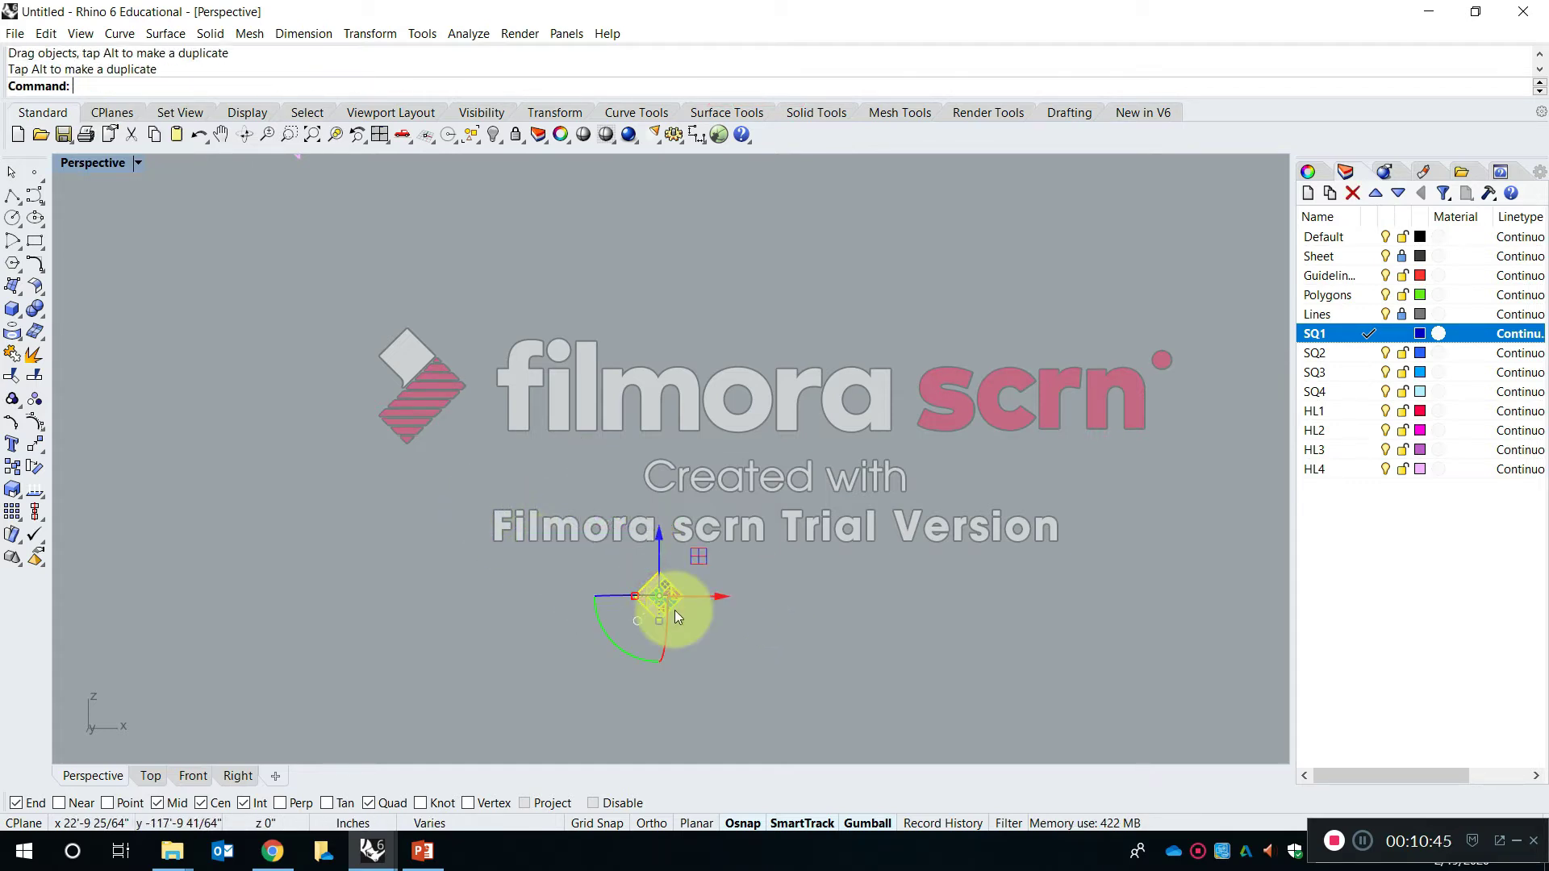
key("ctrl+z")
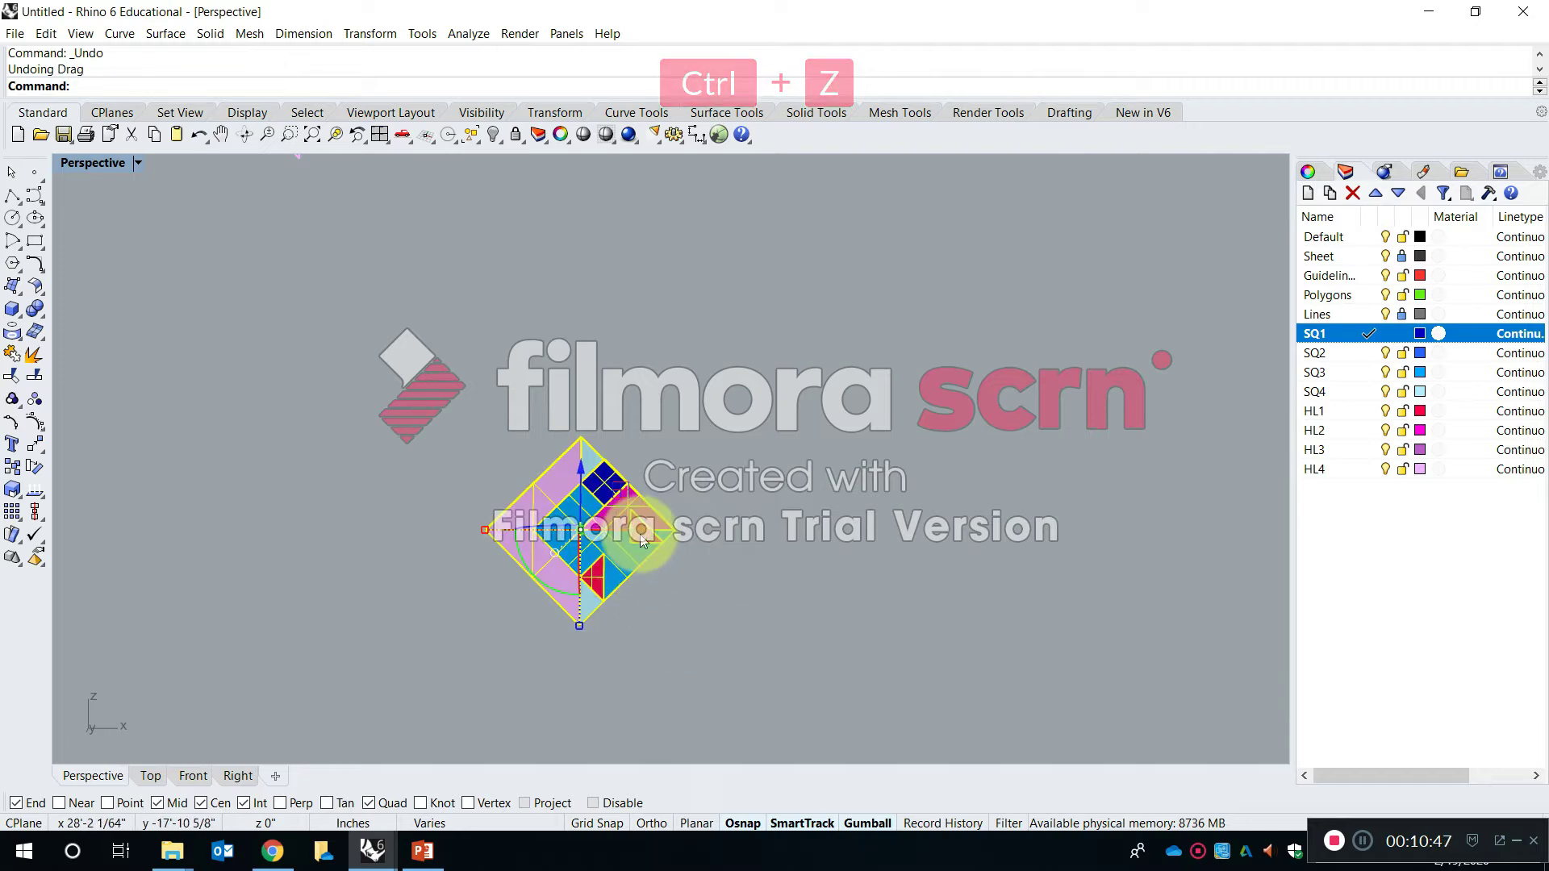
left_click_drag(629, 533, 698, 537)
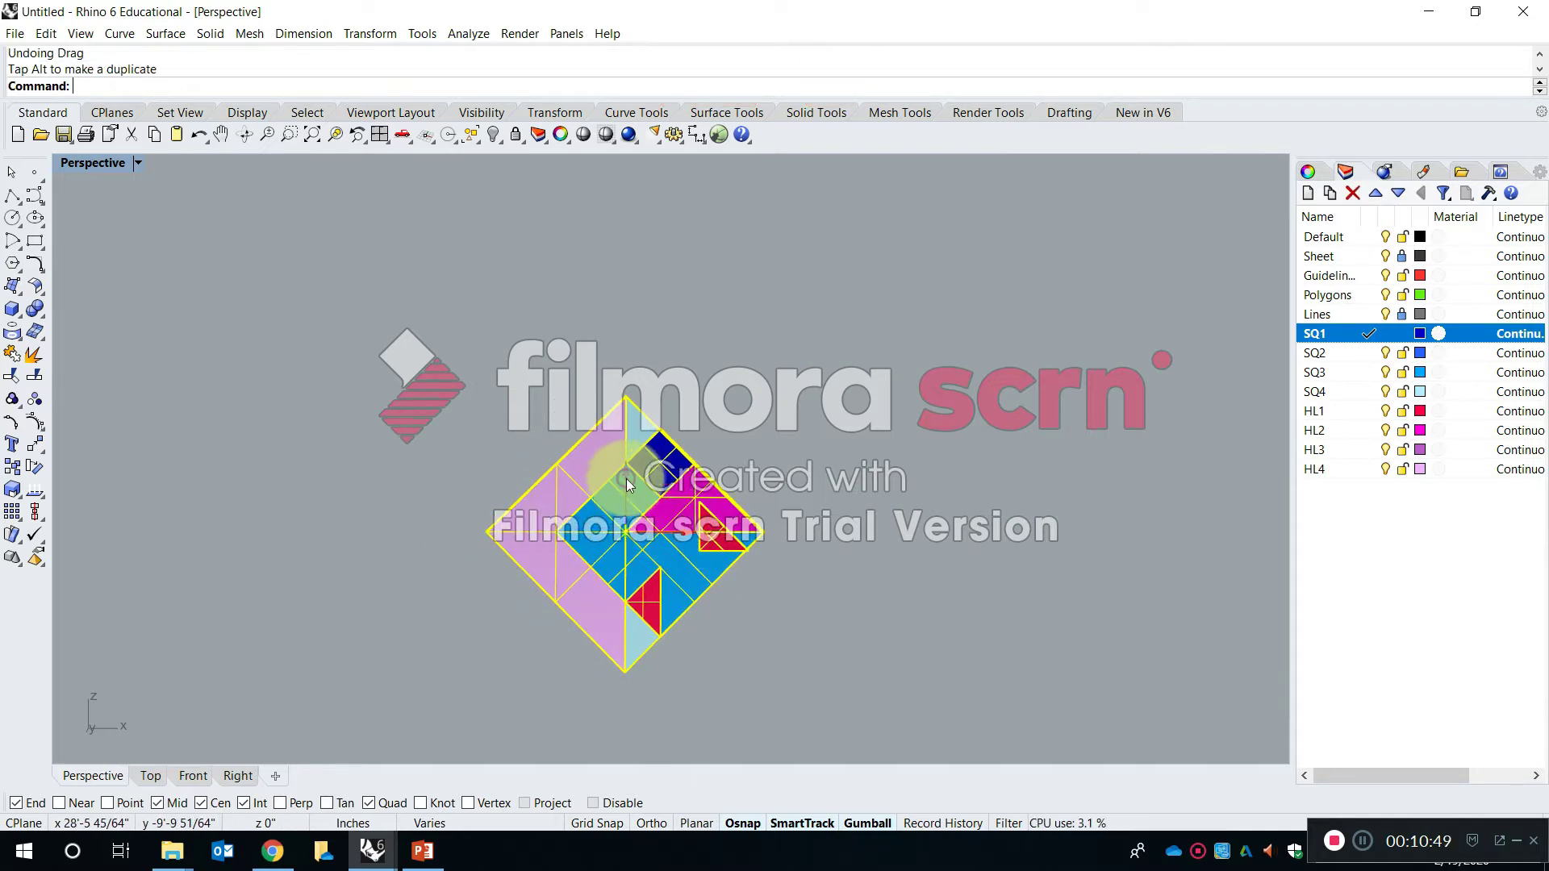
left_click_drag(626, 476, 626, 355)
right_click_drag(620, 436, 507, 334)
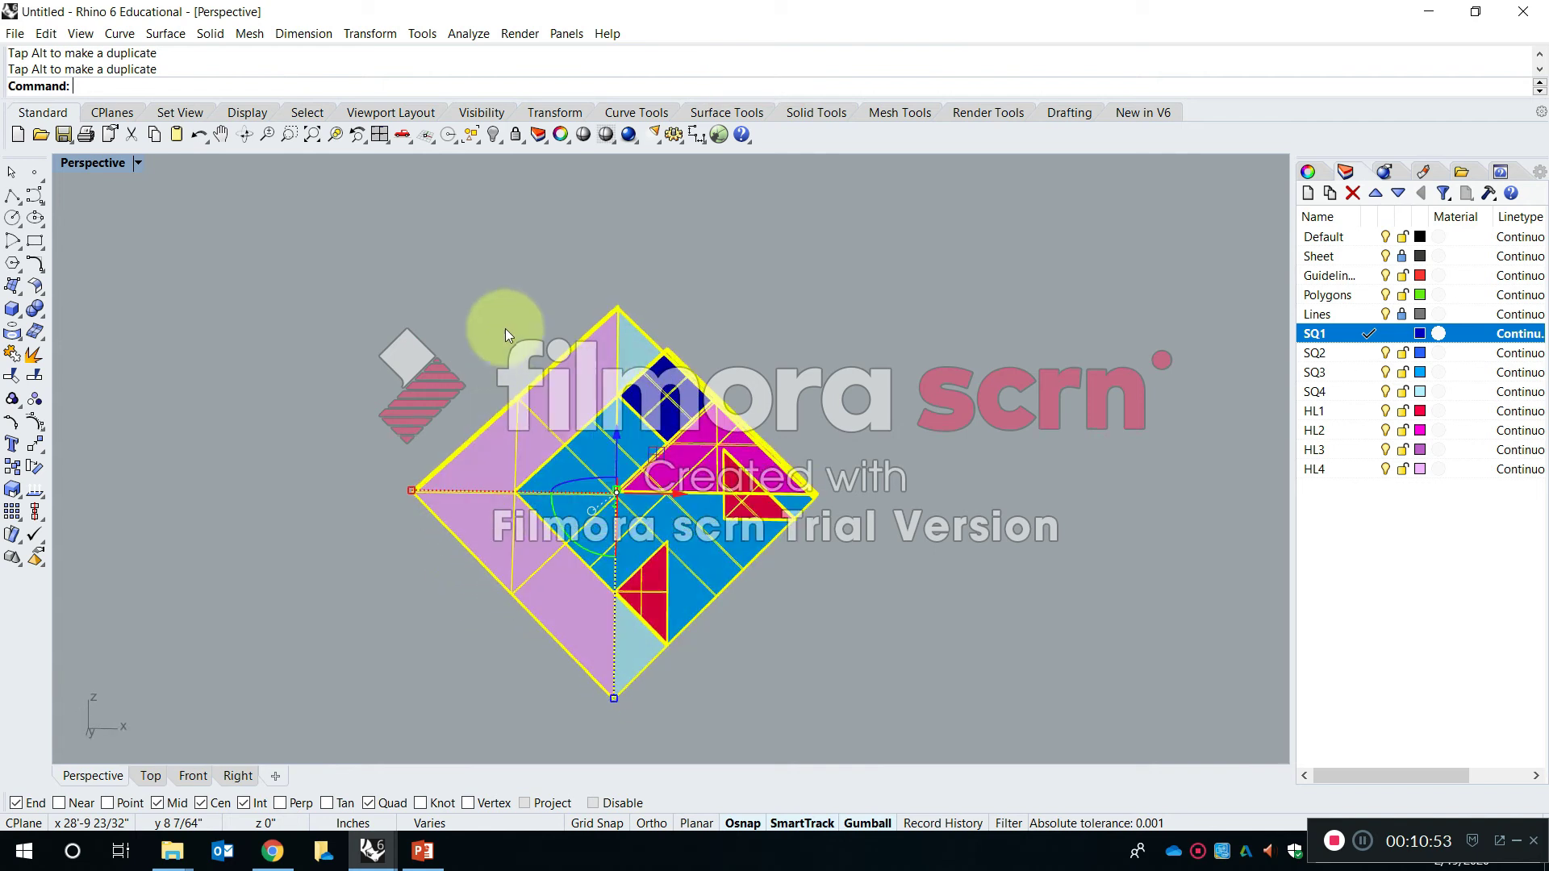
Copy the grouped composition five times in the Front view, scattering the copies around the open area beside it
type("copy")
key("Return")
scroll(516, 315, "down", 4)
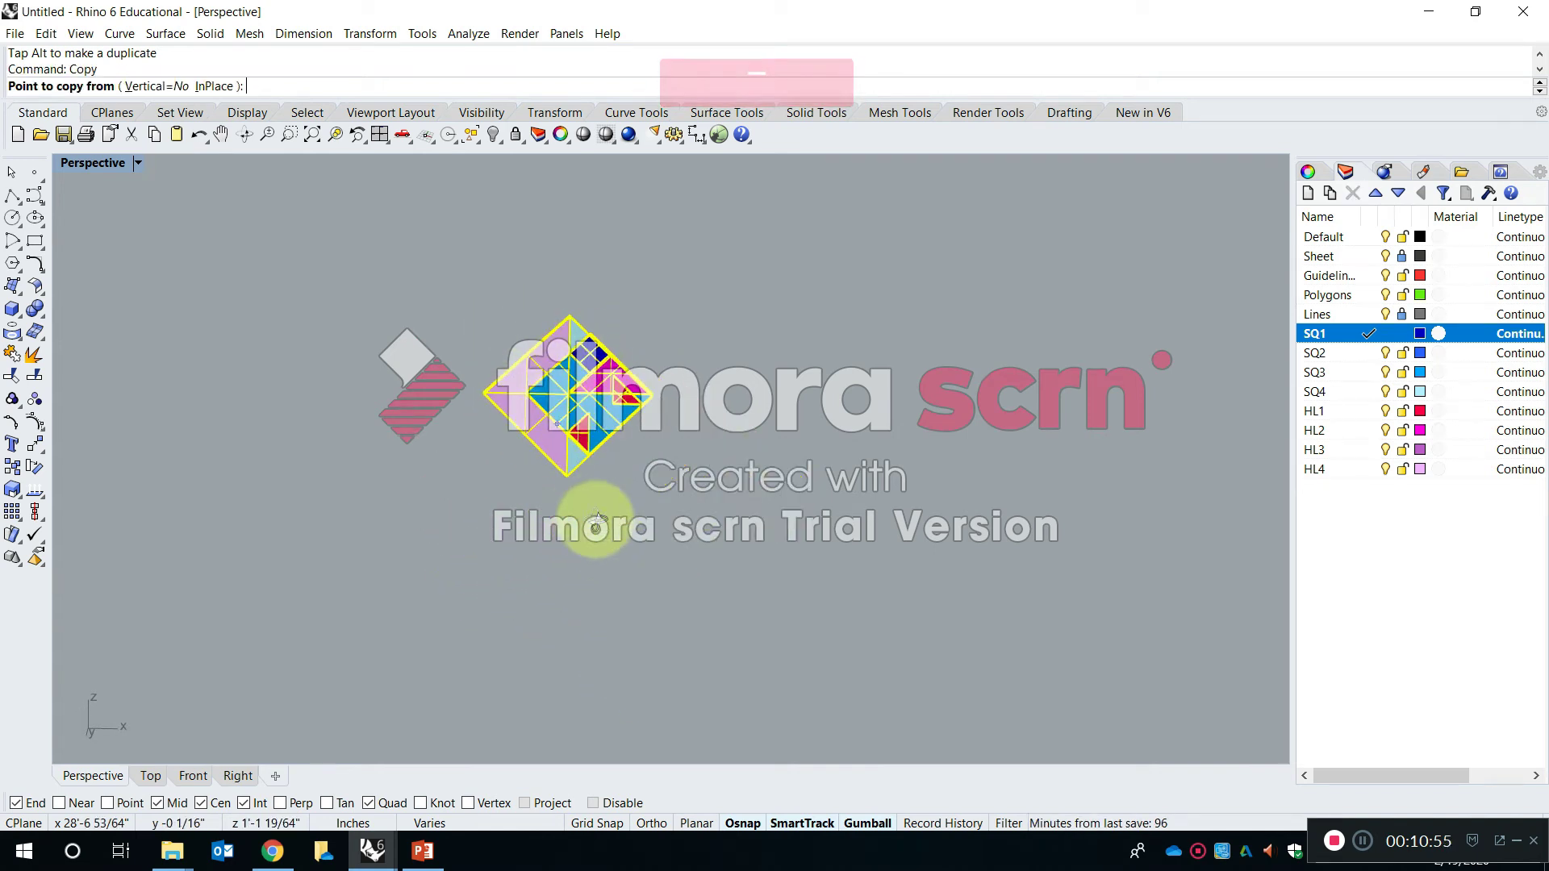
scroll(480, 387, "up", 4)
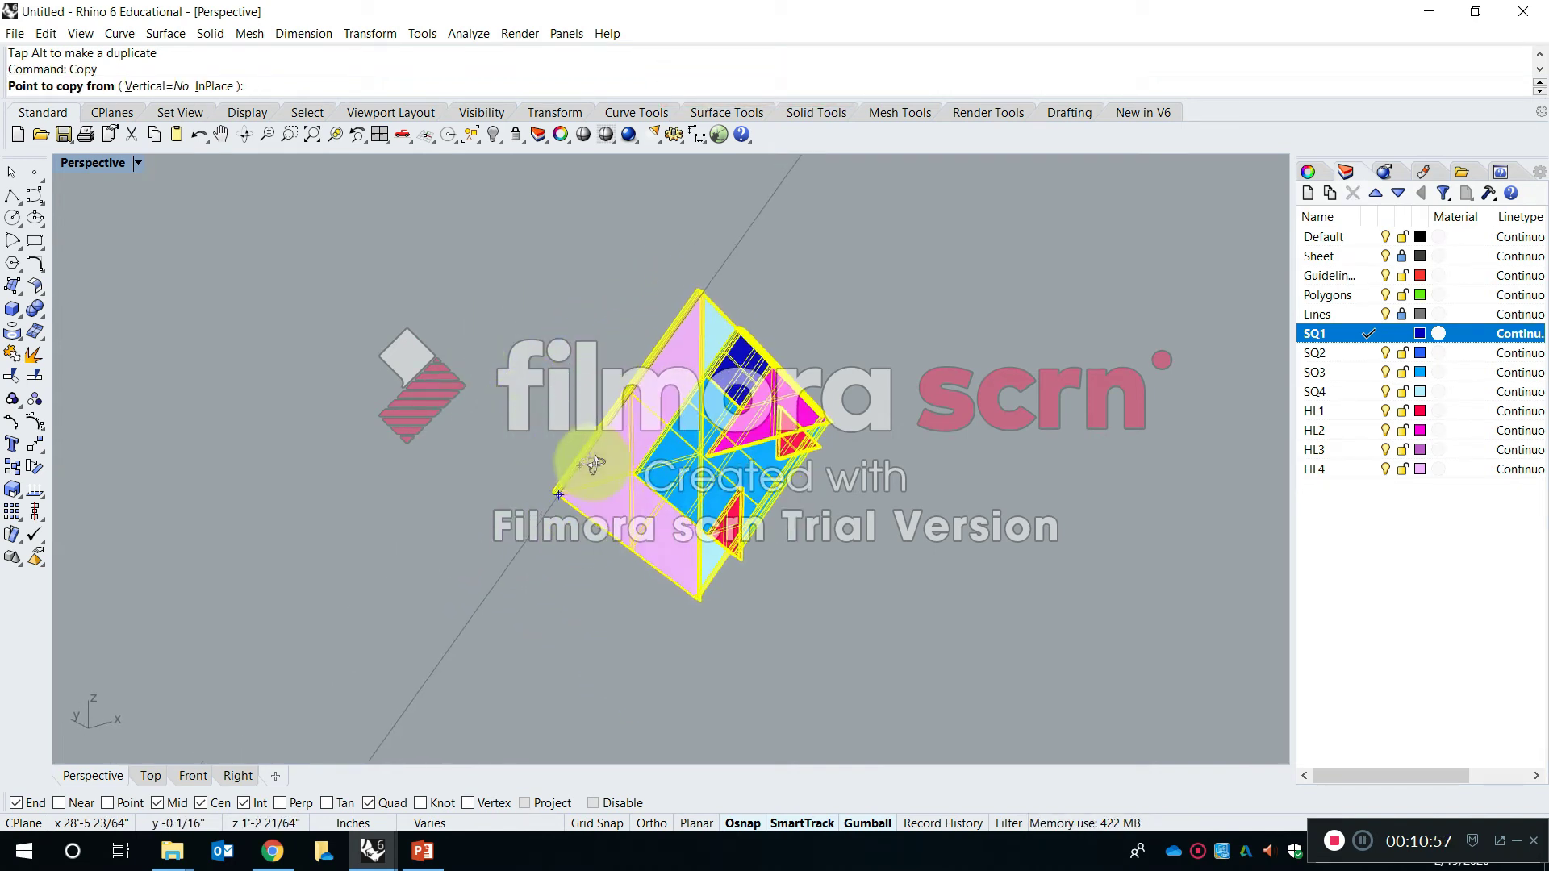
double_click(94, 155)
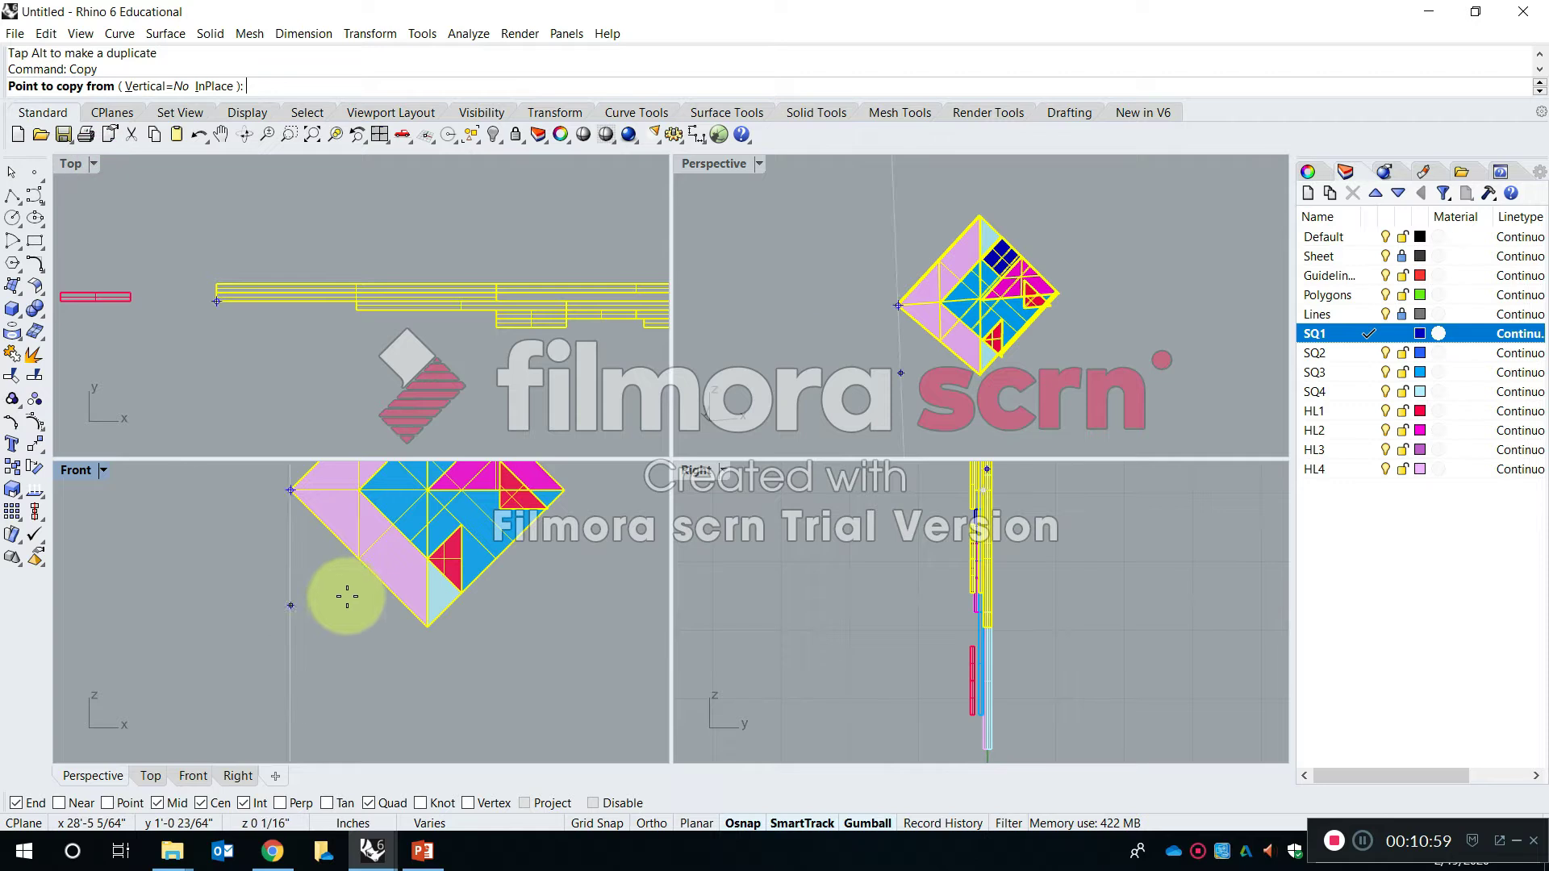
scroll(359, 601, "down", 3)
scroll(371, 607, "down", 3)
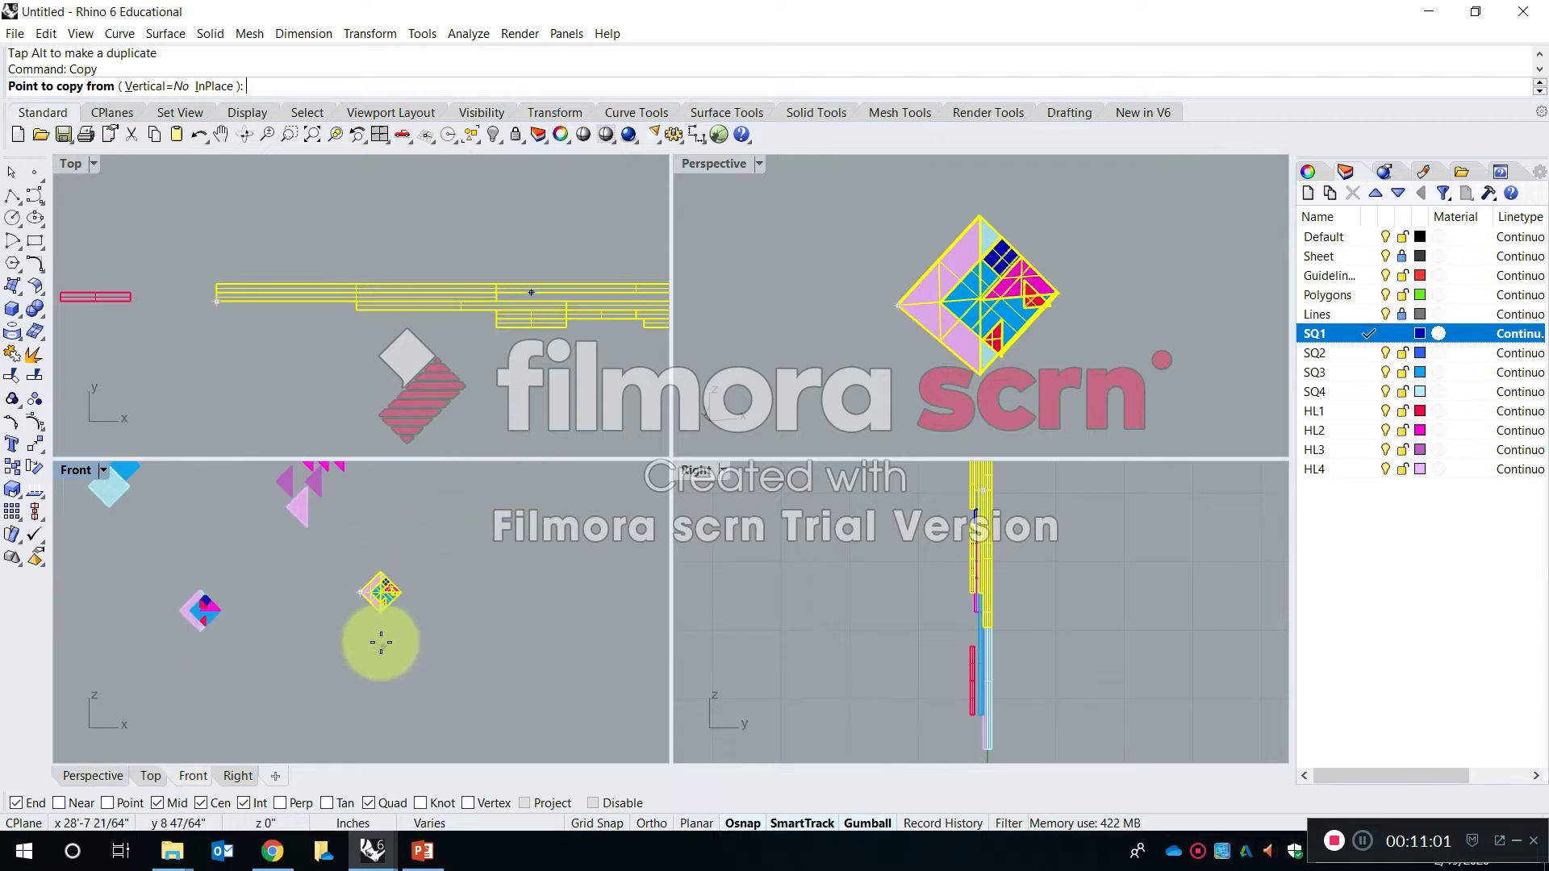
left_click(380, 642)
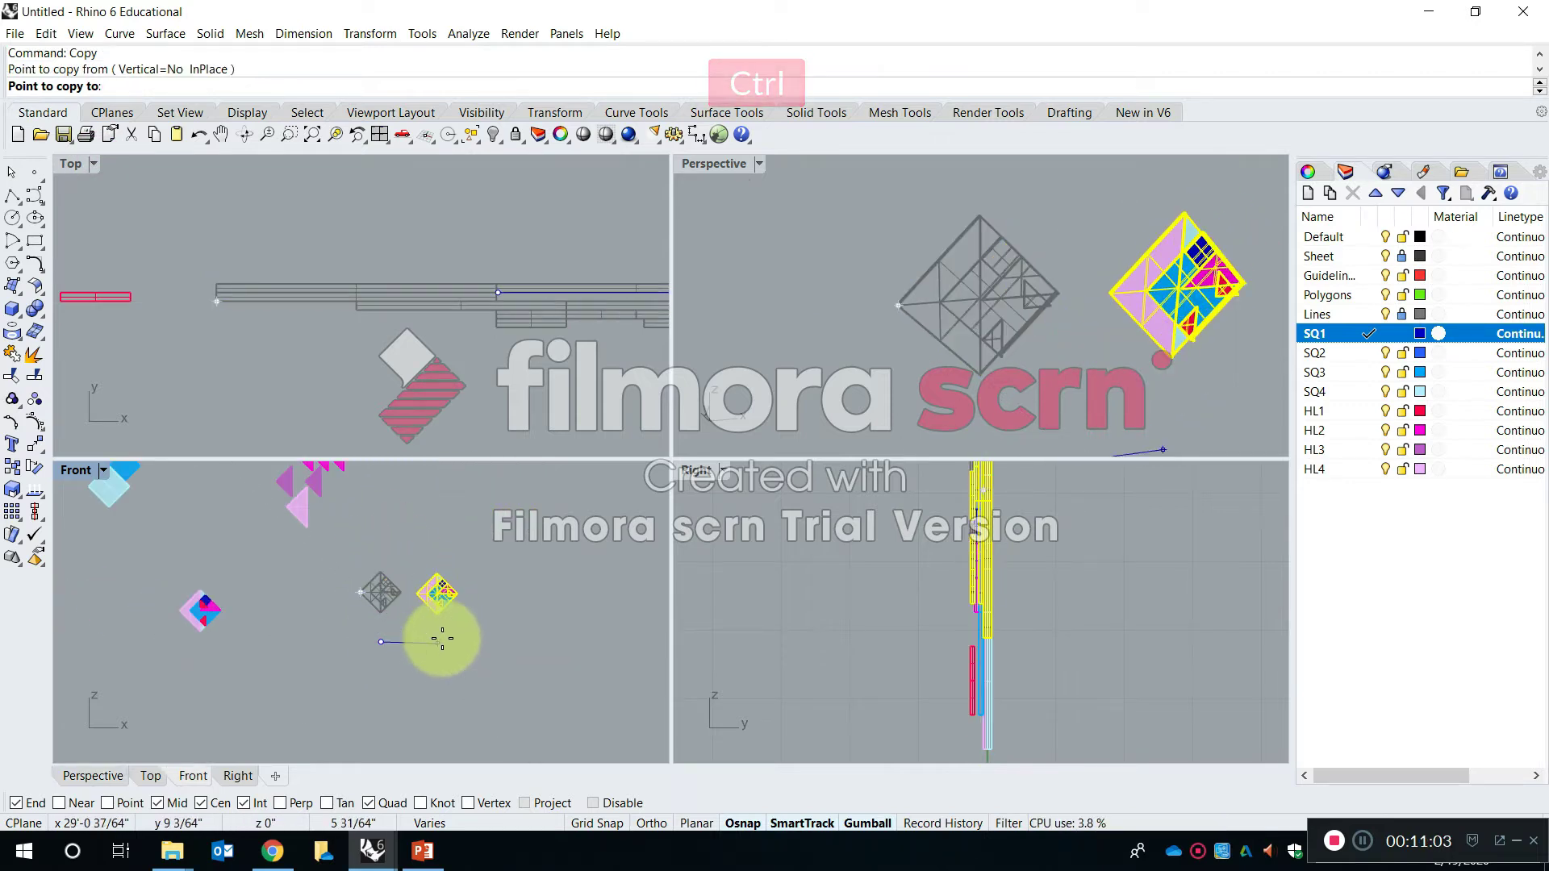
left_click(437, 636)
left_click(400, 594)
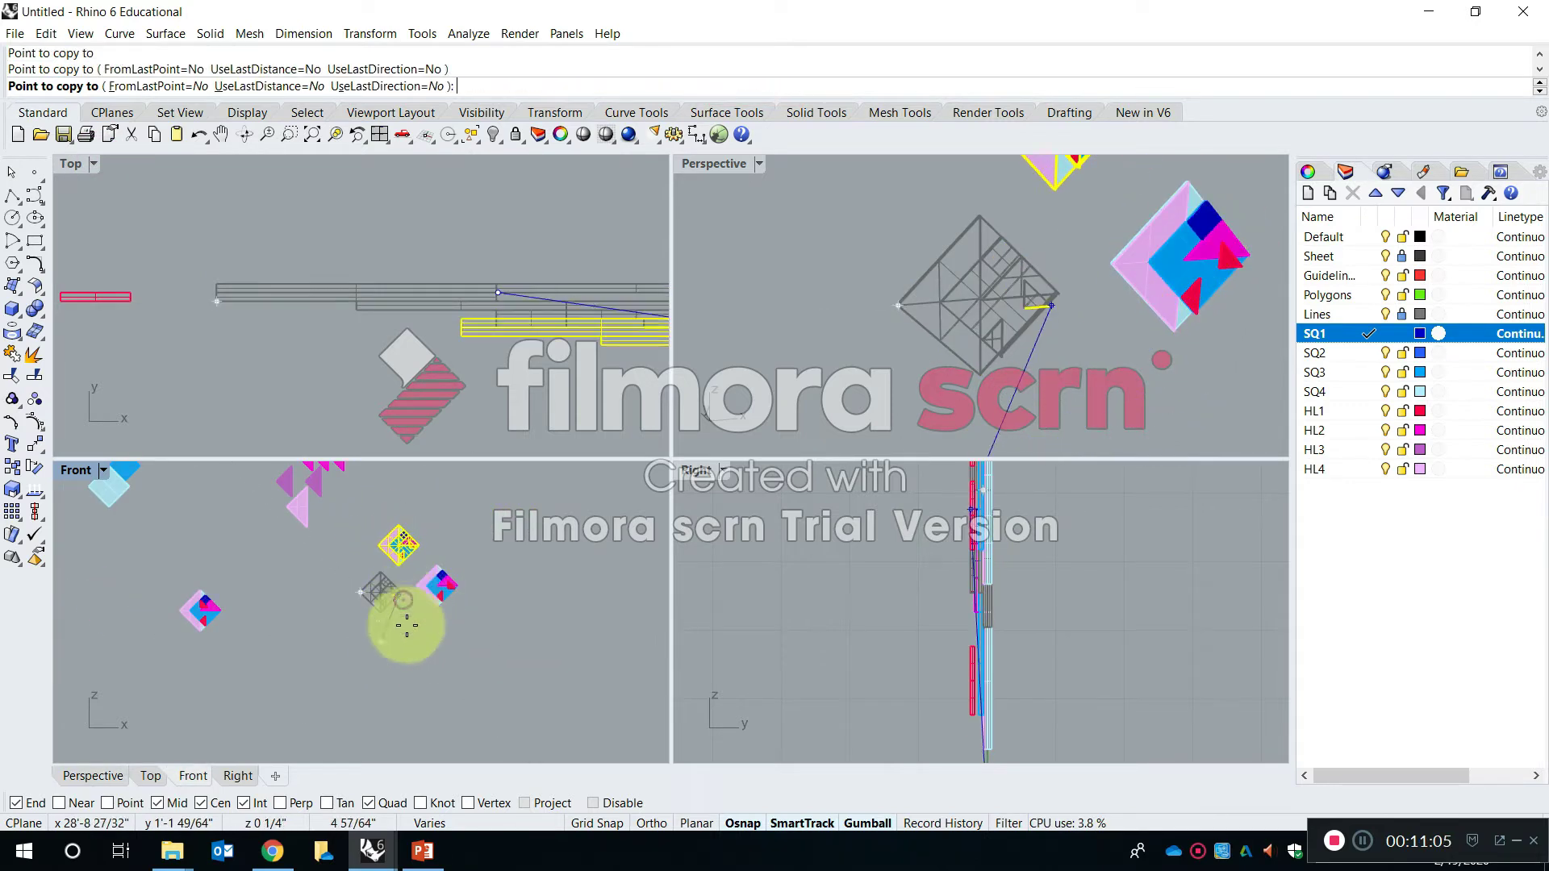
left_click(433, 697)
left_click(488, 623)
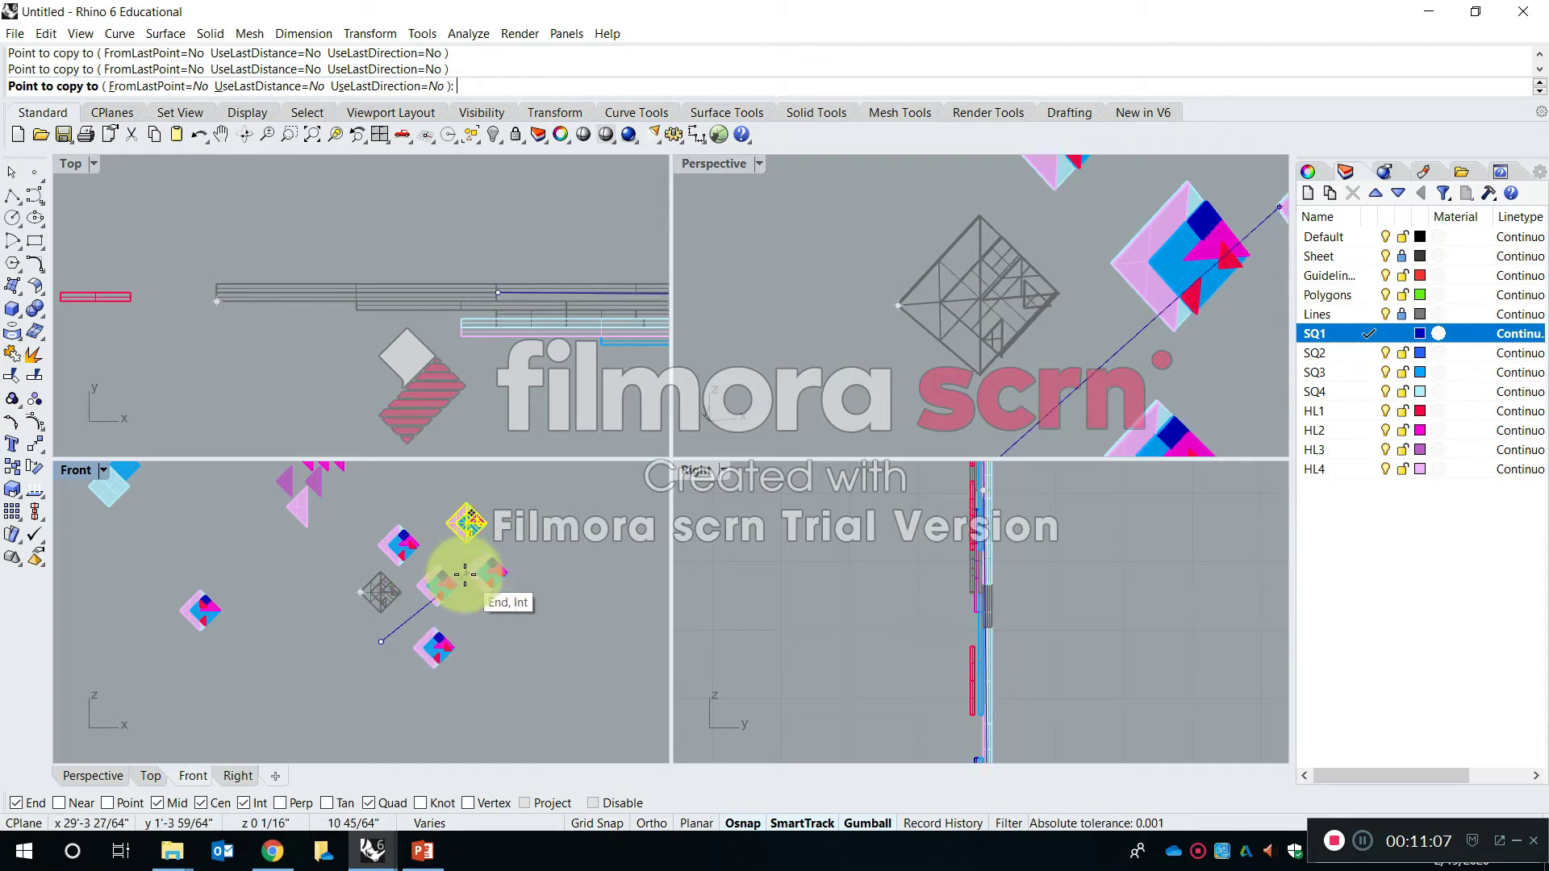
left_click(467, 572)
key("Return")
scroll(323, 541, "up", 3)
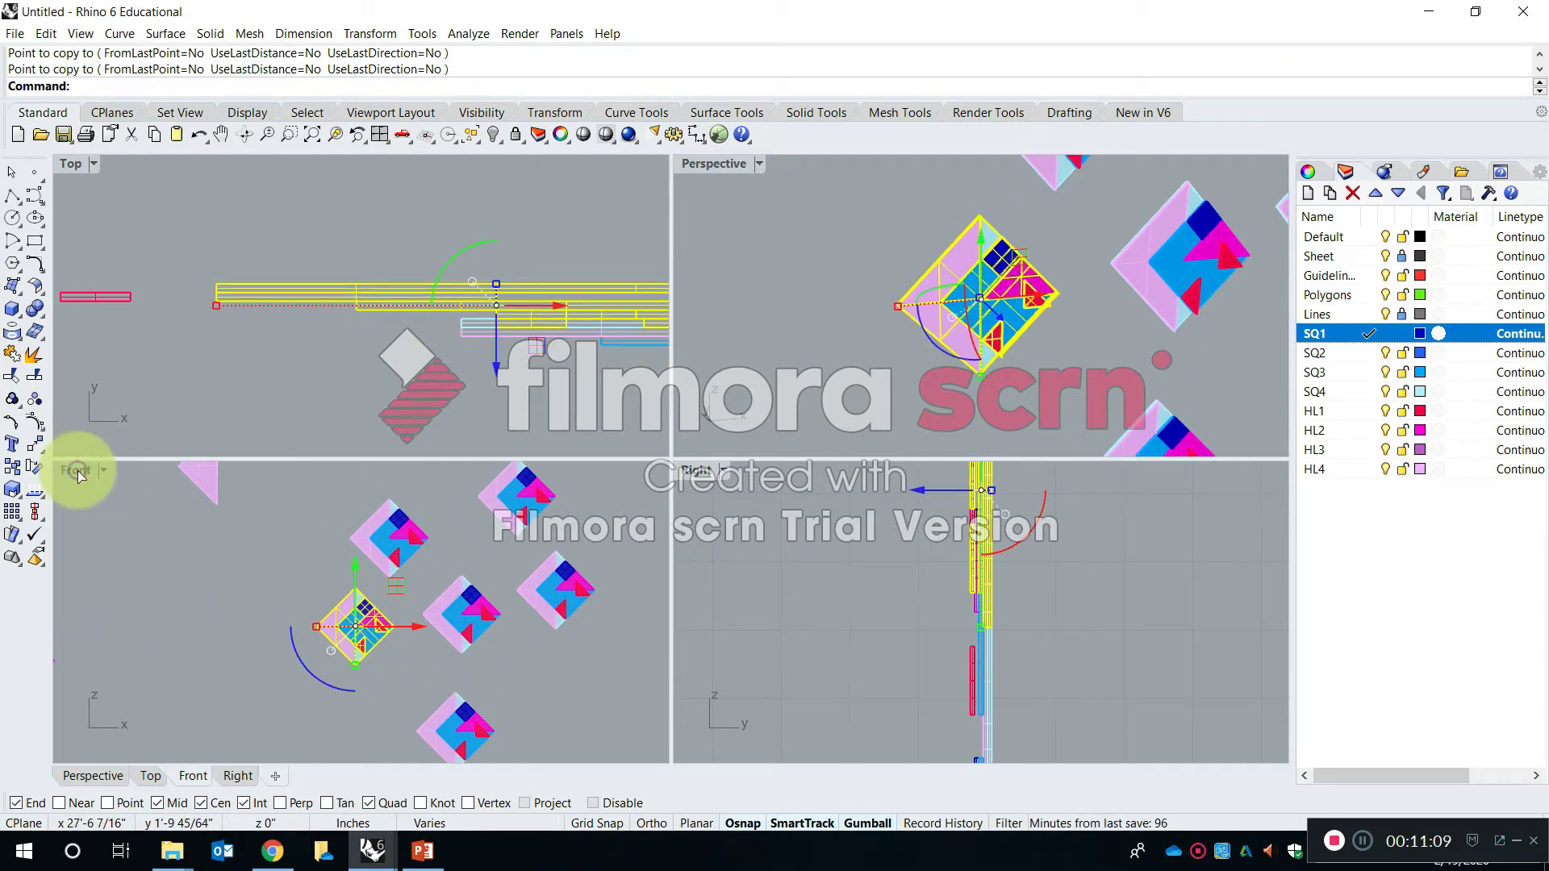
Rotate the copy directly above the original group a quarter turn counterclockwise in the Front view
double_click(78, 471)
scroll(643, 449, "up", 5)
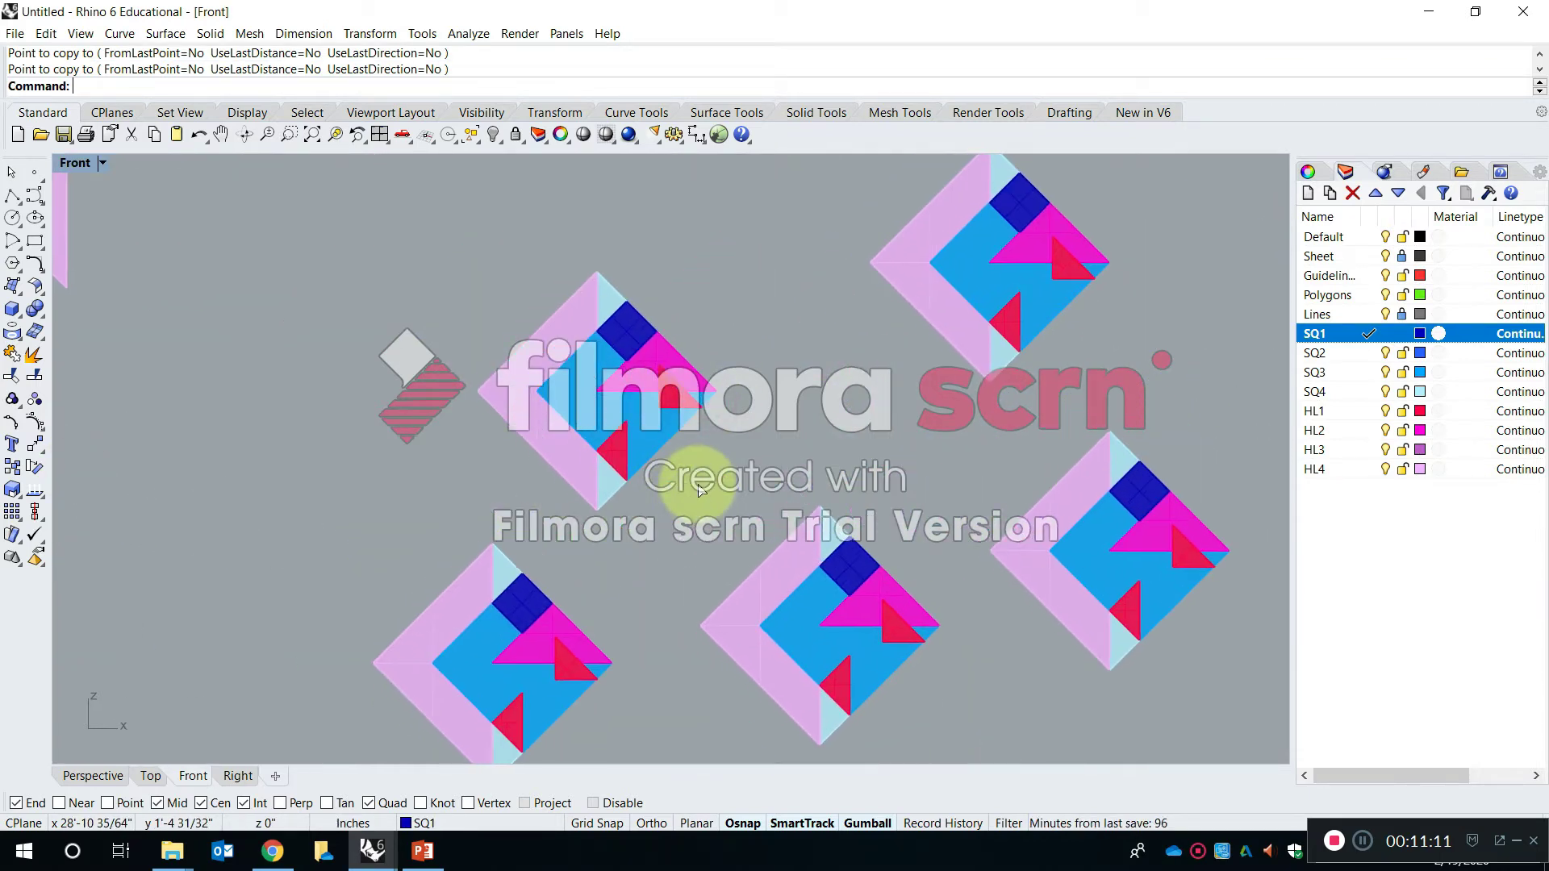
left_click(637, 418)
scroll(584, 370, "up", 2)
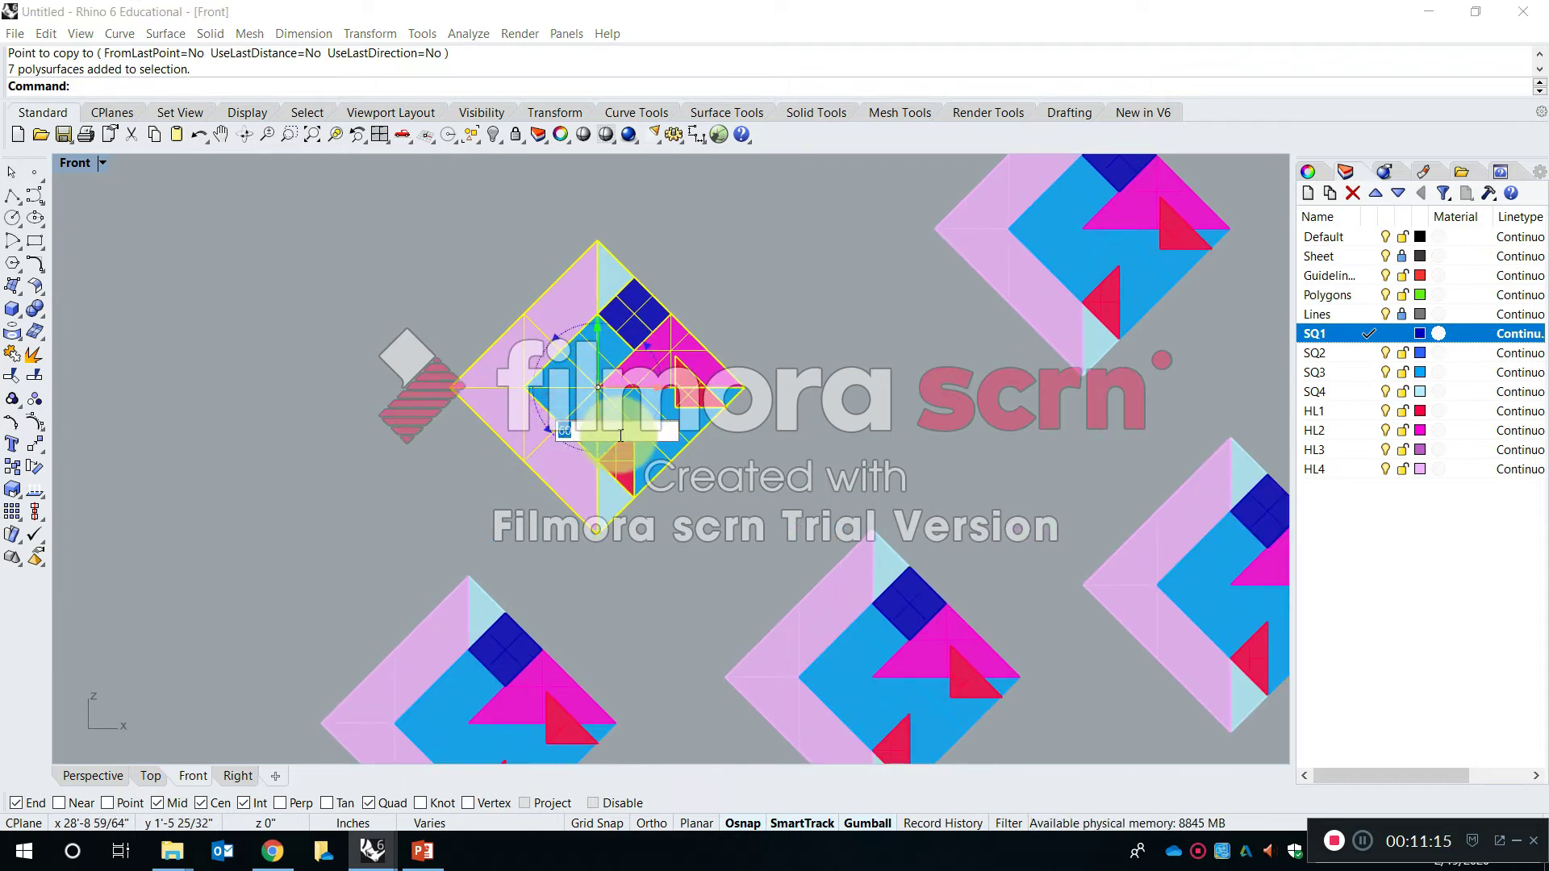
key("Return")
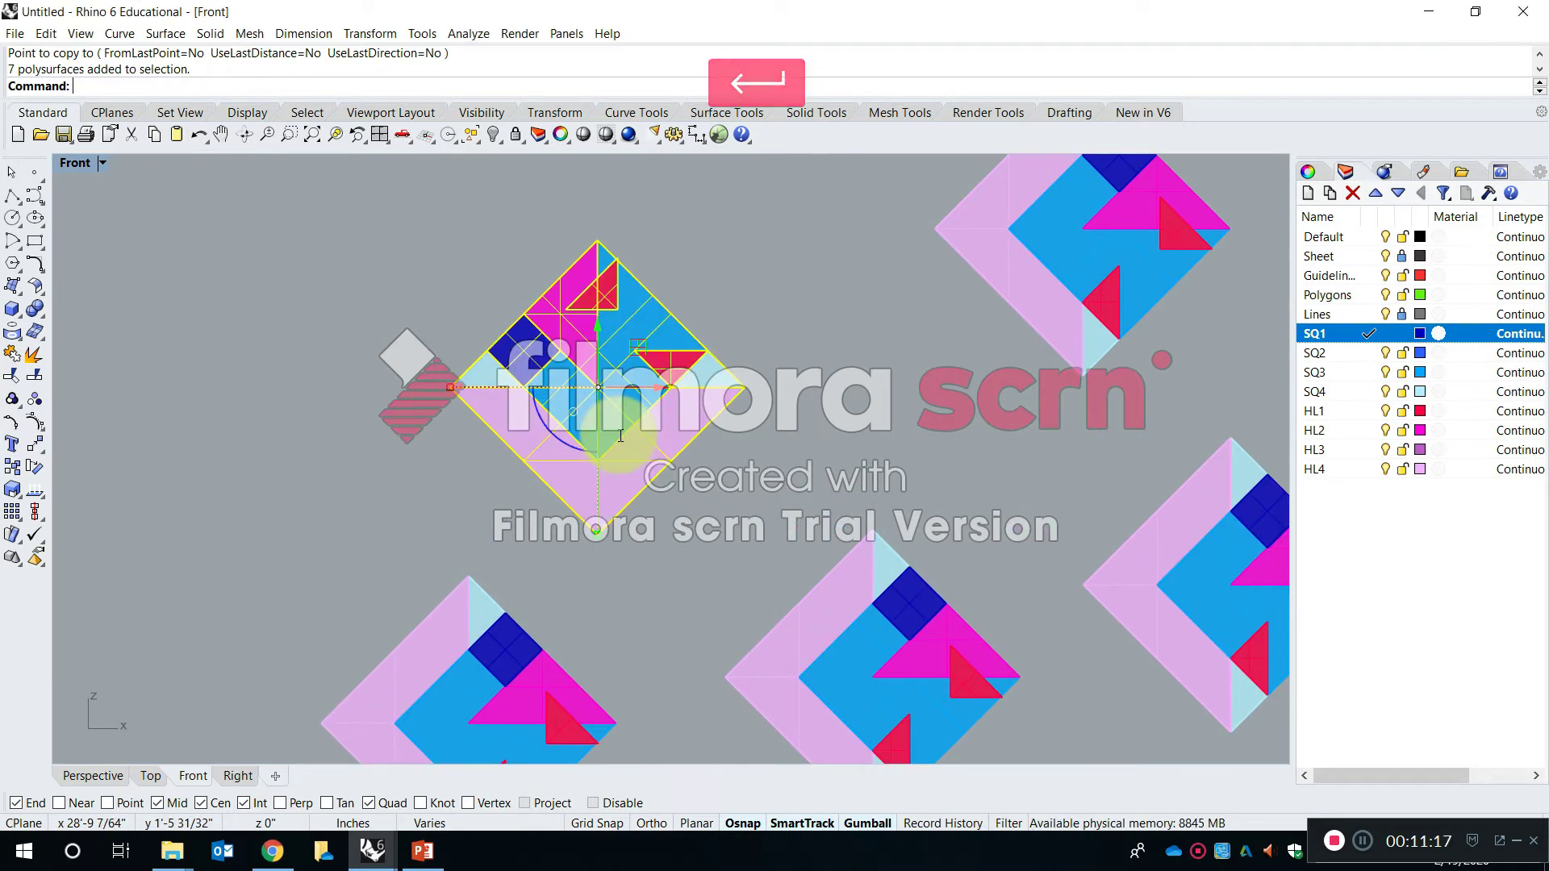
left_click(904, 395)
Rotate the middle copy beside the original group by 180 degrees about its center
scroll(854, 502, "down", 3)
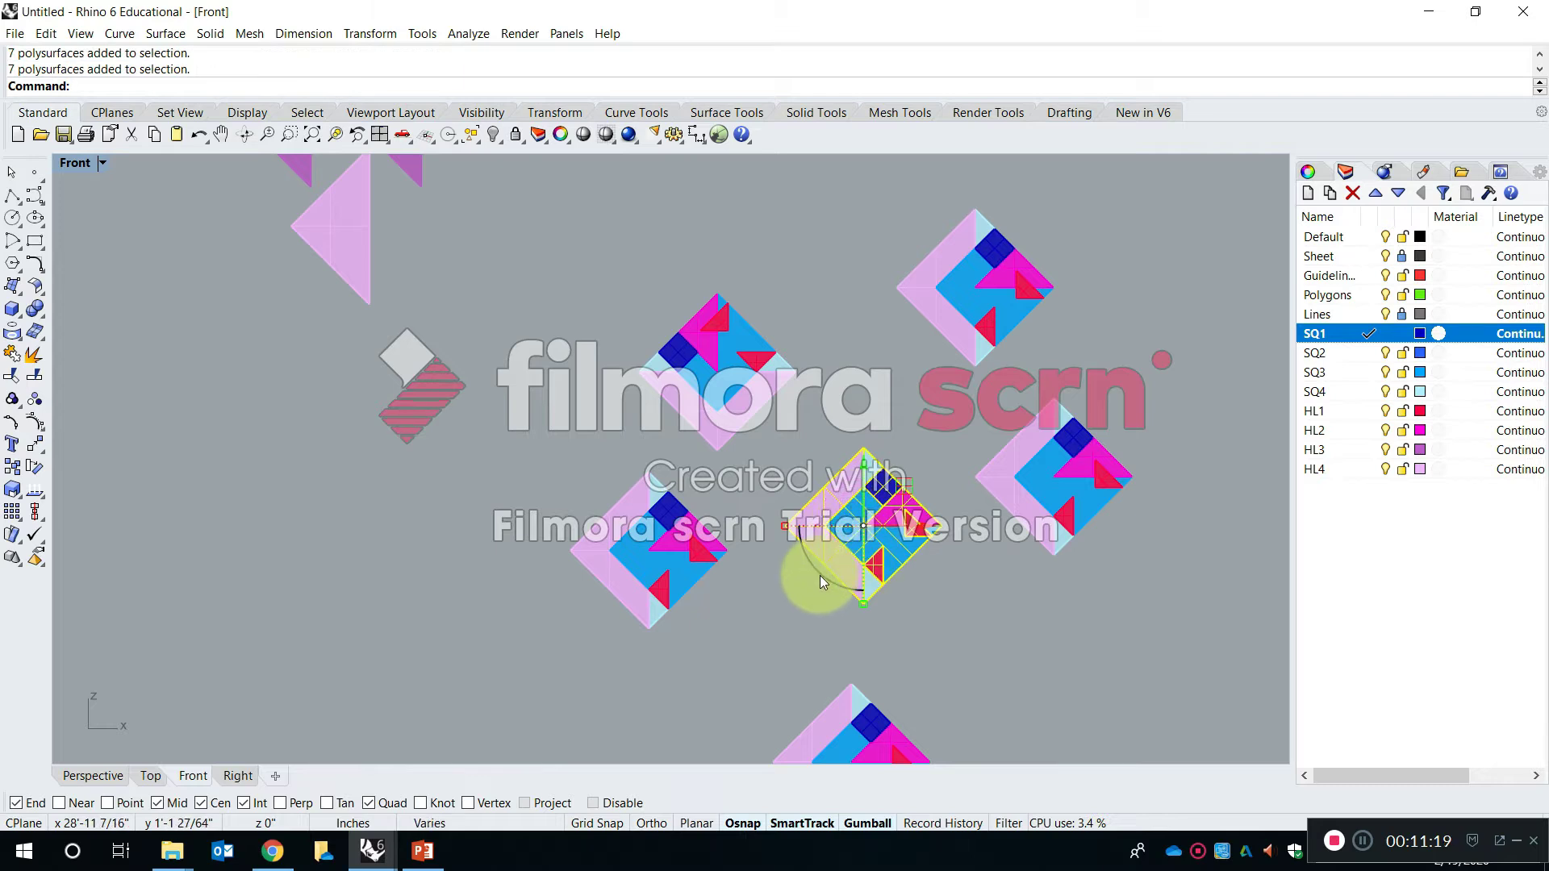
left_click(820, 575)
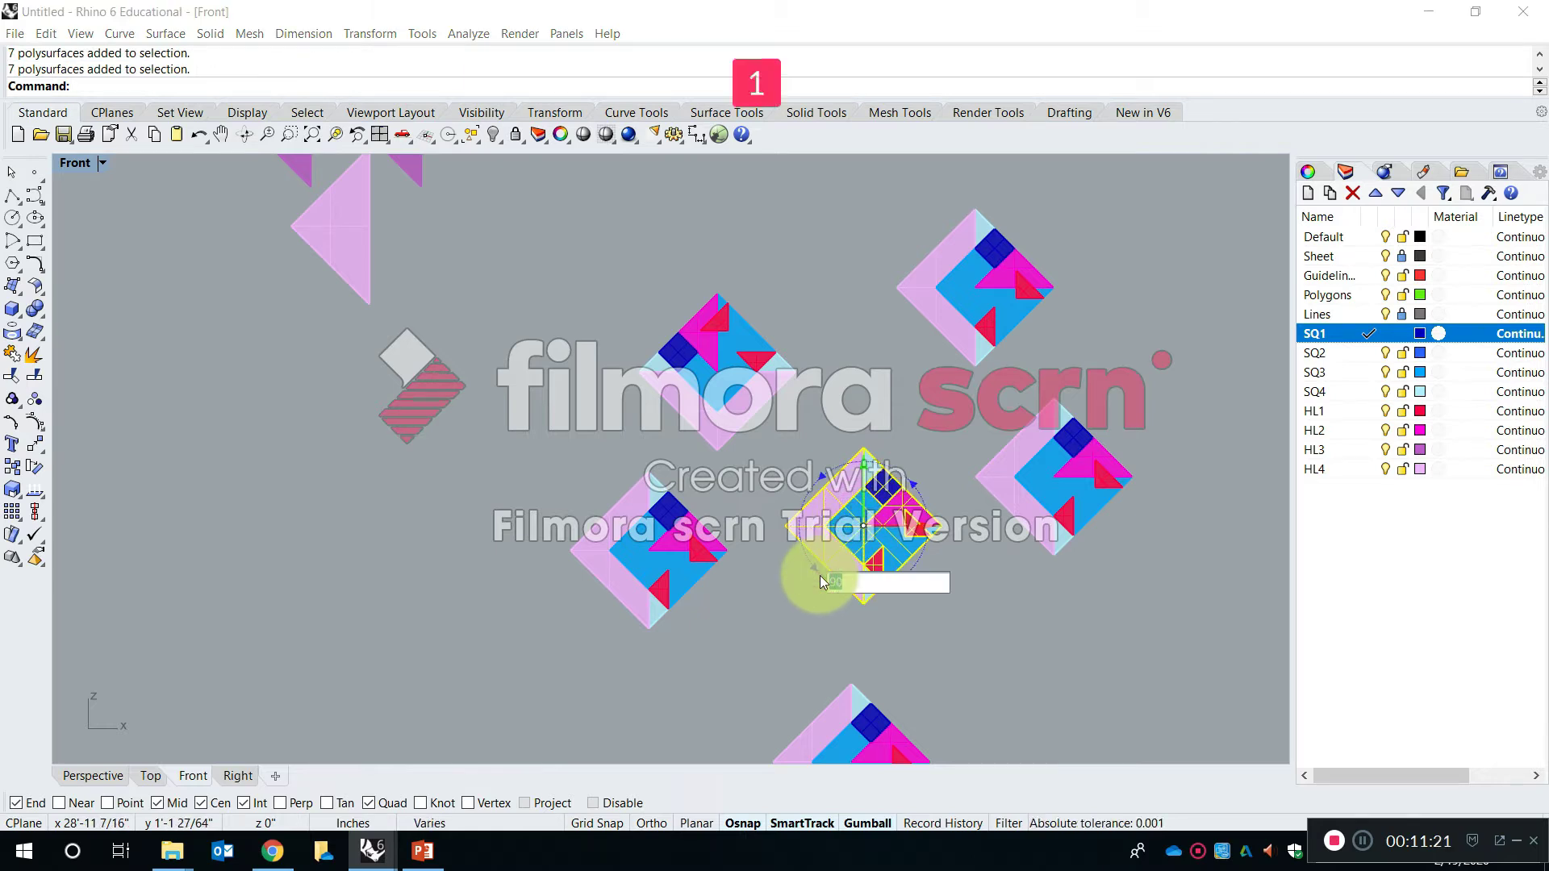
type("18")
key("Return")
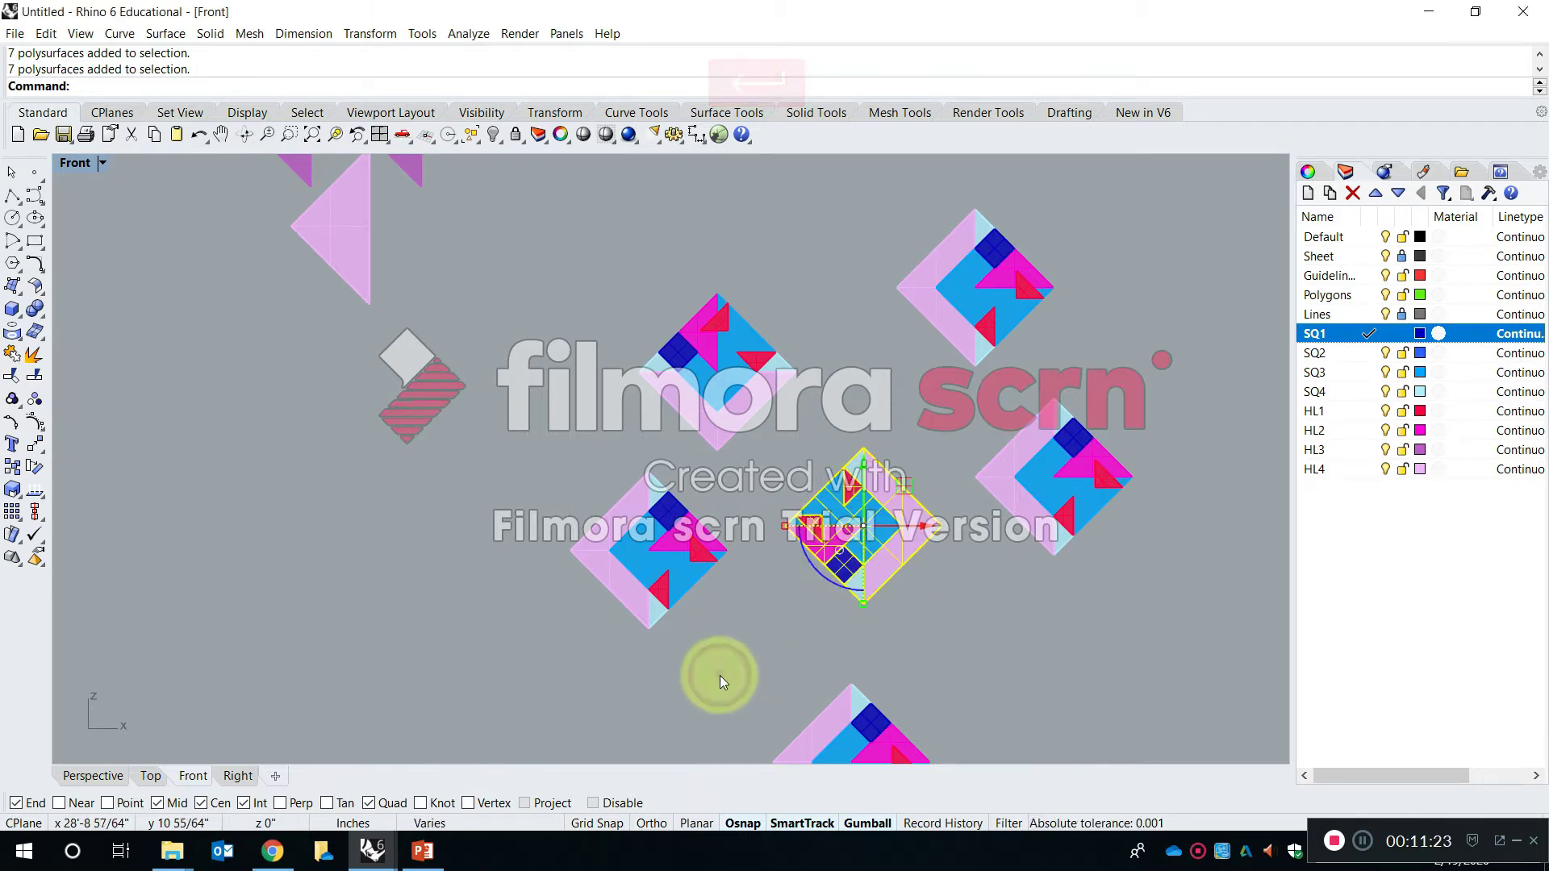
left_click(720, 675)
Rotate the uppermost copy a quarter turn clockwise so its pink band lies along the upper edges
right_click_drag(776, 526, 651, 549)
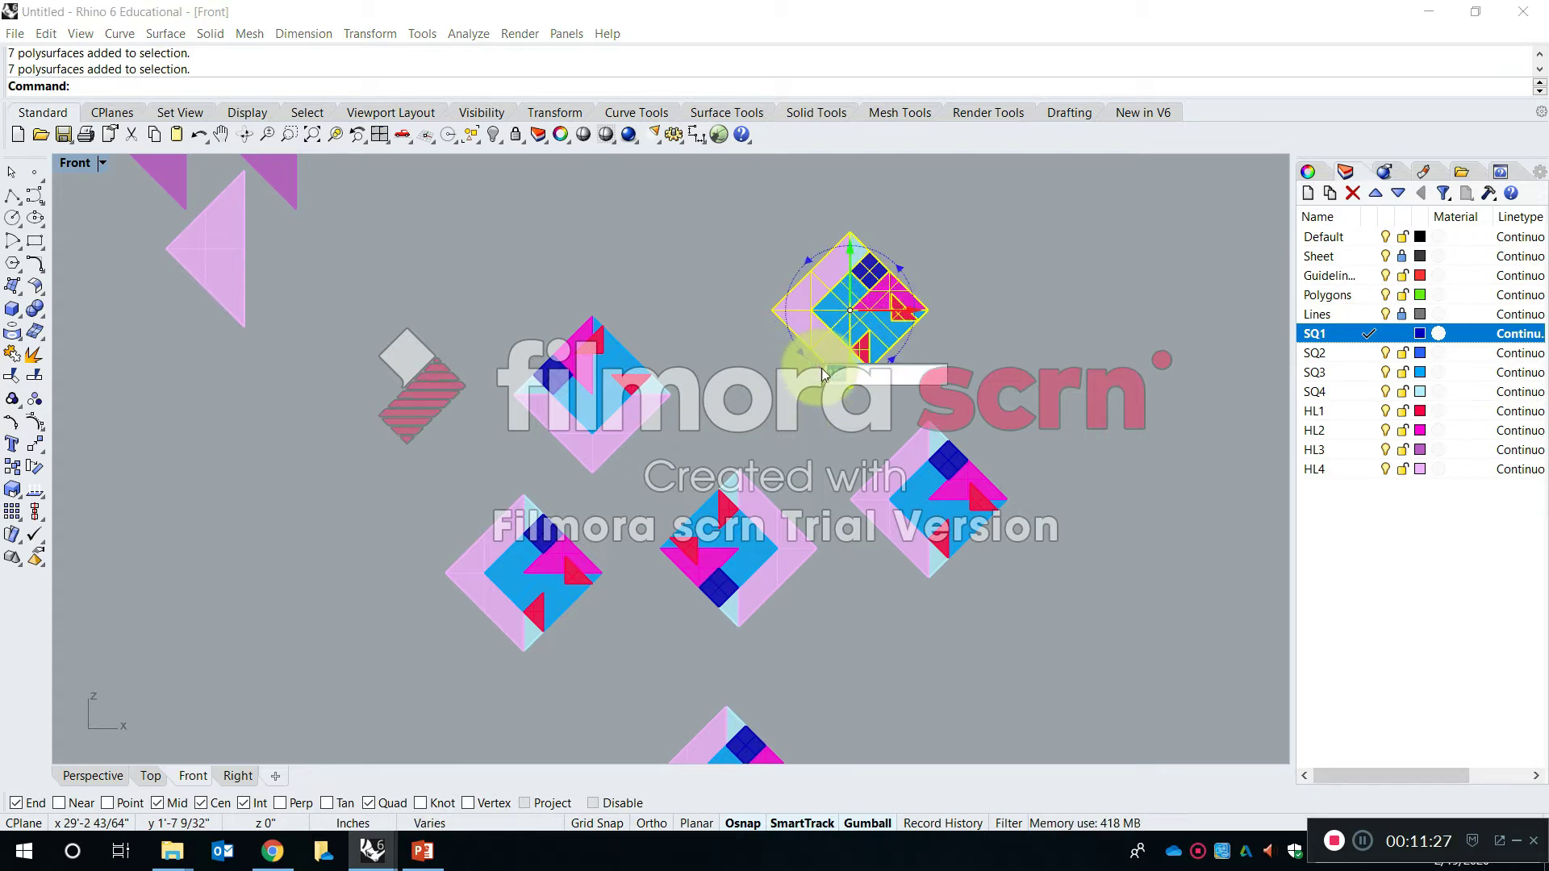
key("Return")
left_click(1073, 350)
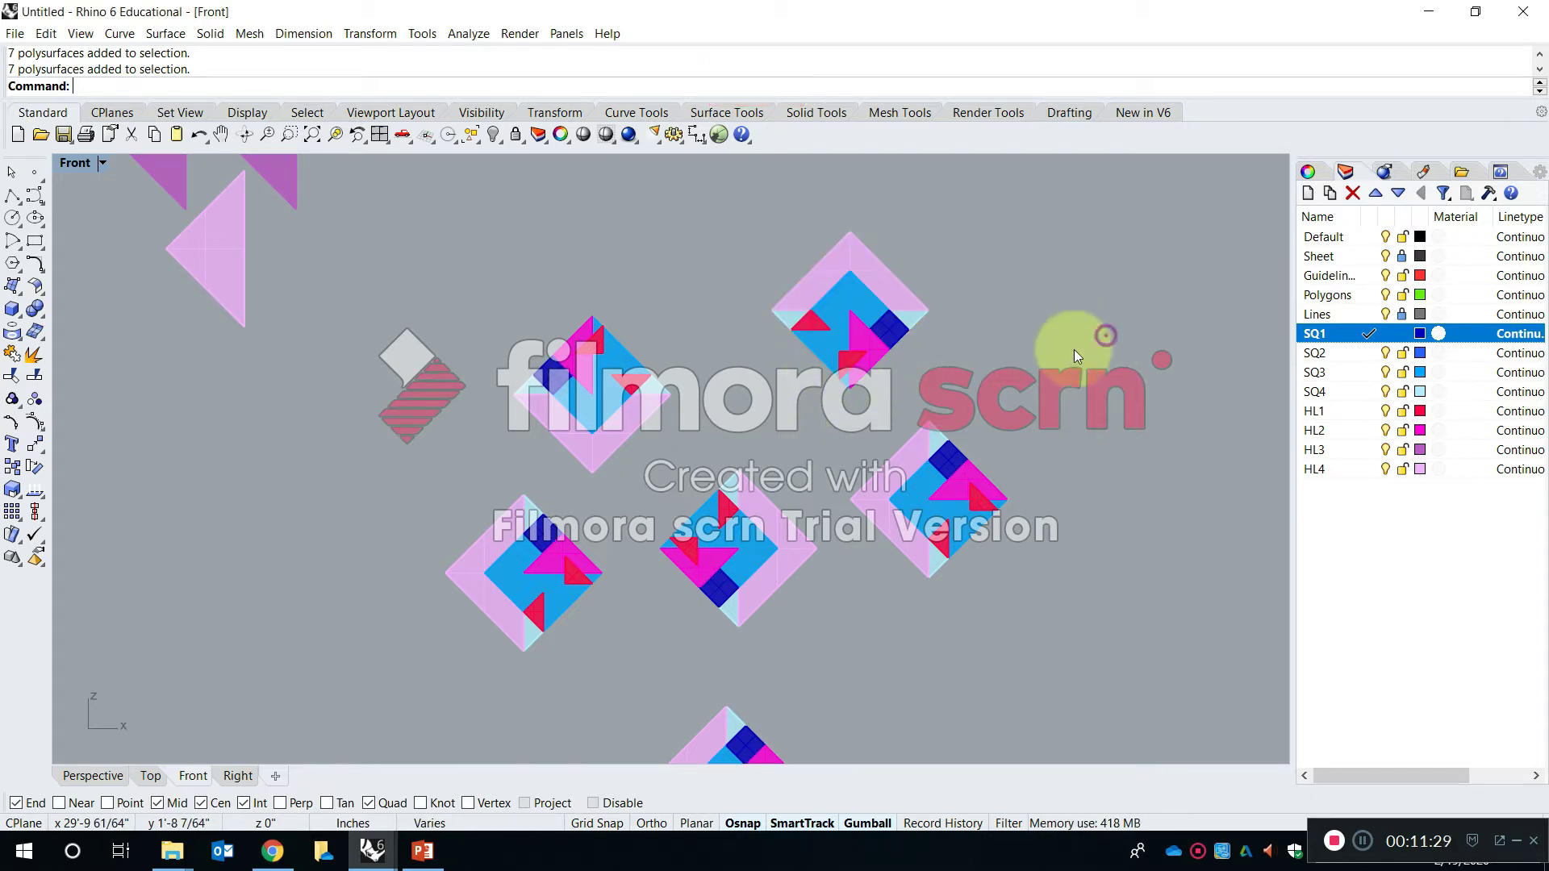
Move the copy with its pink band on the lower edges so its bottom corner meets the unrotated group's top corner, working in Perspective
scroll(815, 423, "down", 2)
scroll(661, 414, "up", 2)
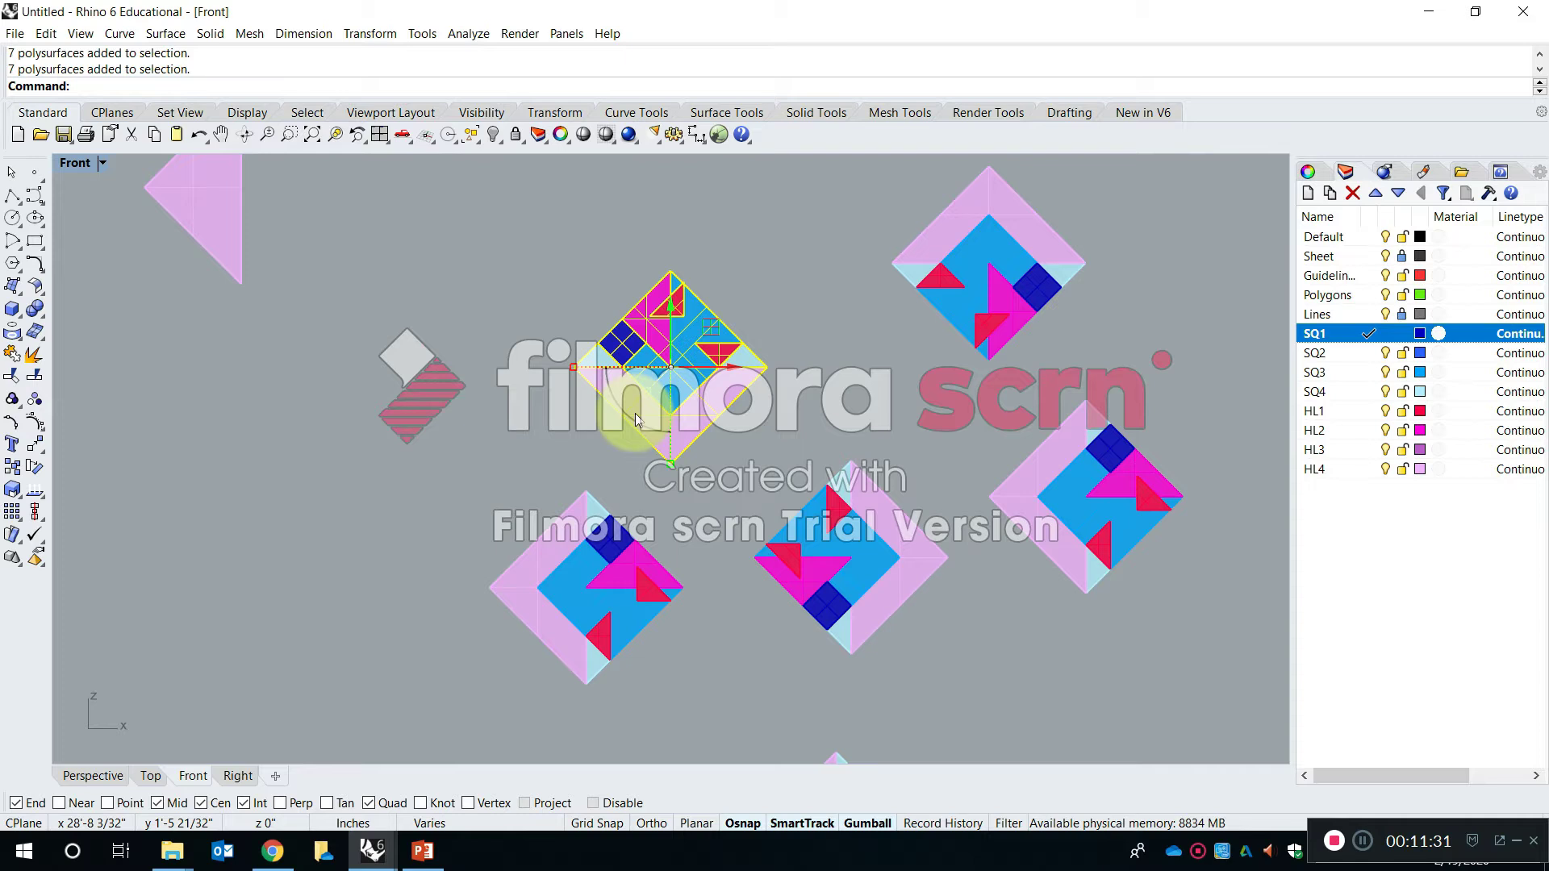
key("Return")
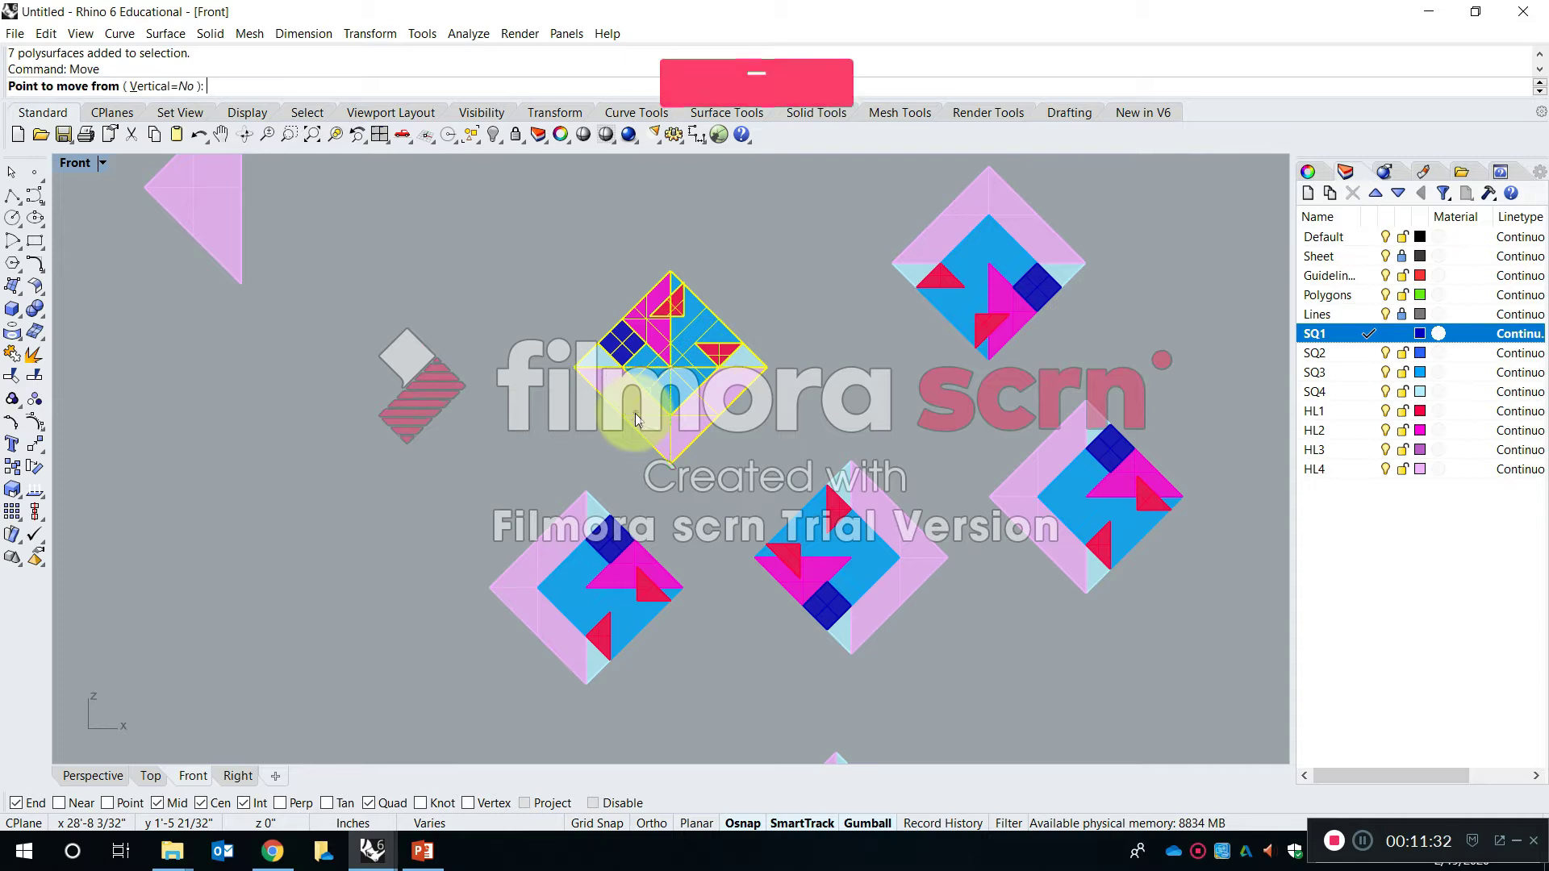
double_click(74, 163)
double_click(723, 171)
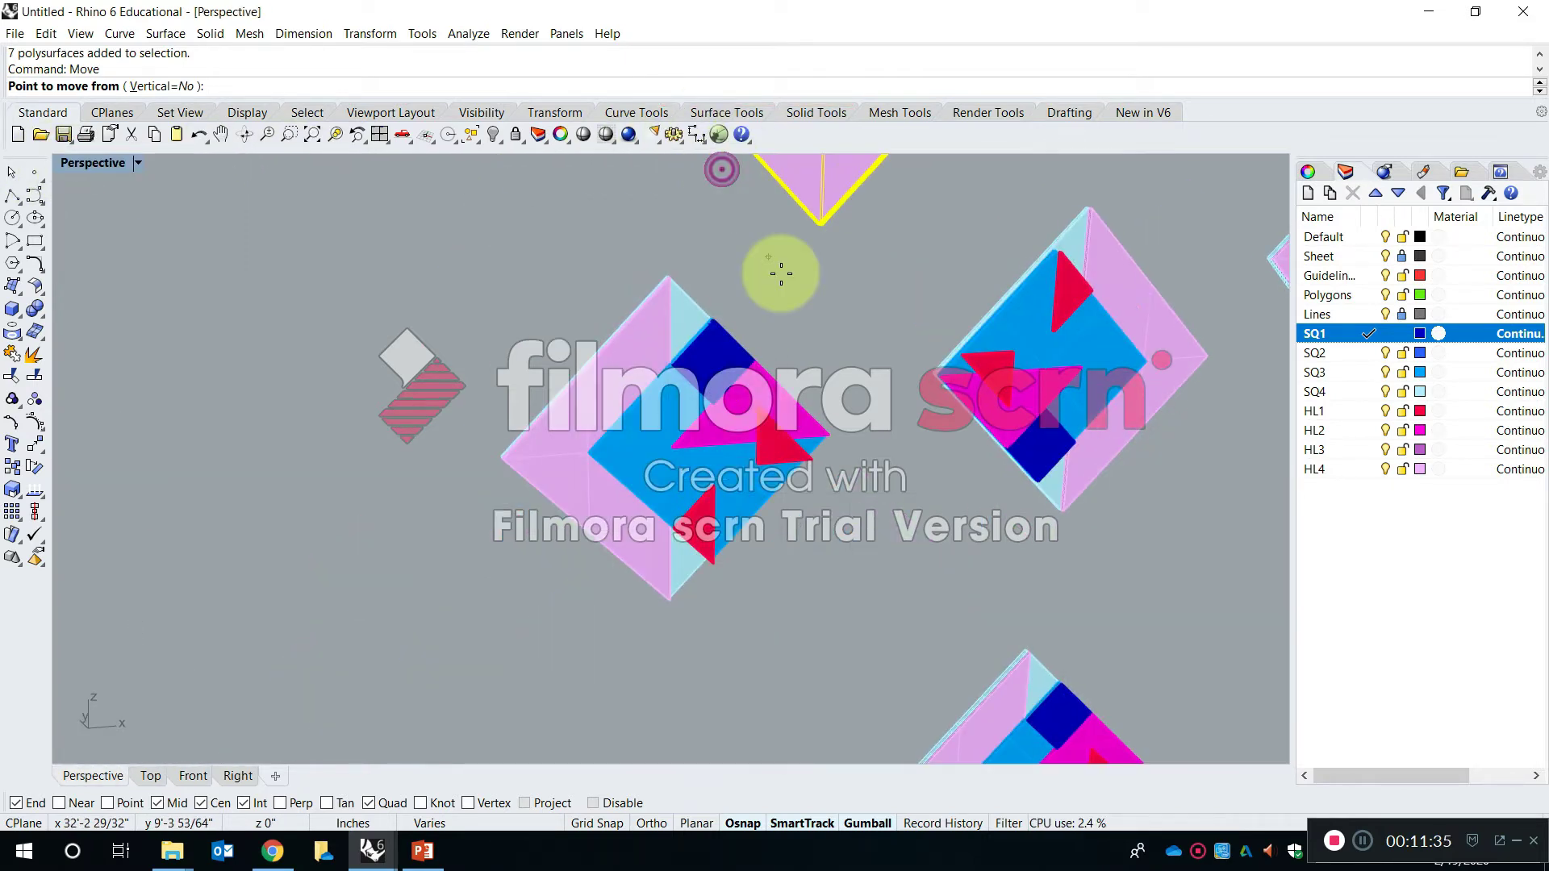
scroll(831, 242, "up", 6)
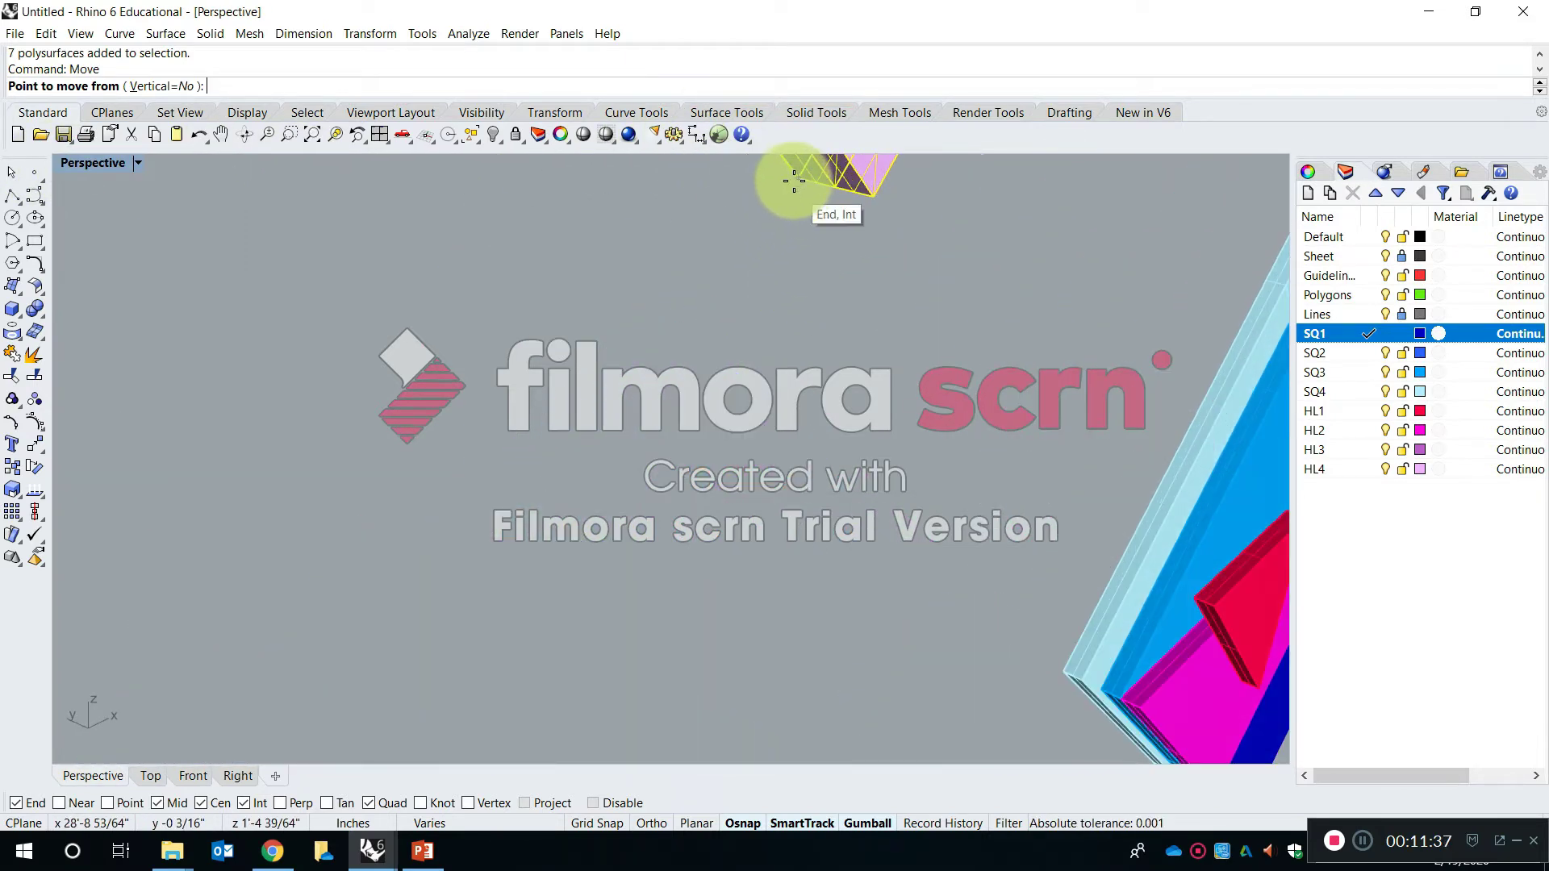
left_click(794, 181)
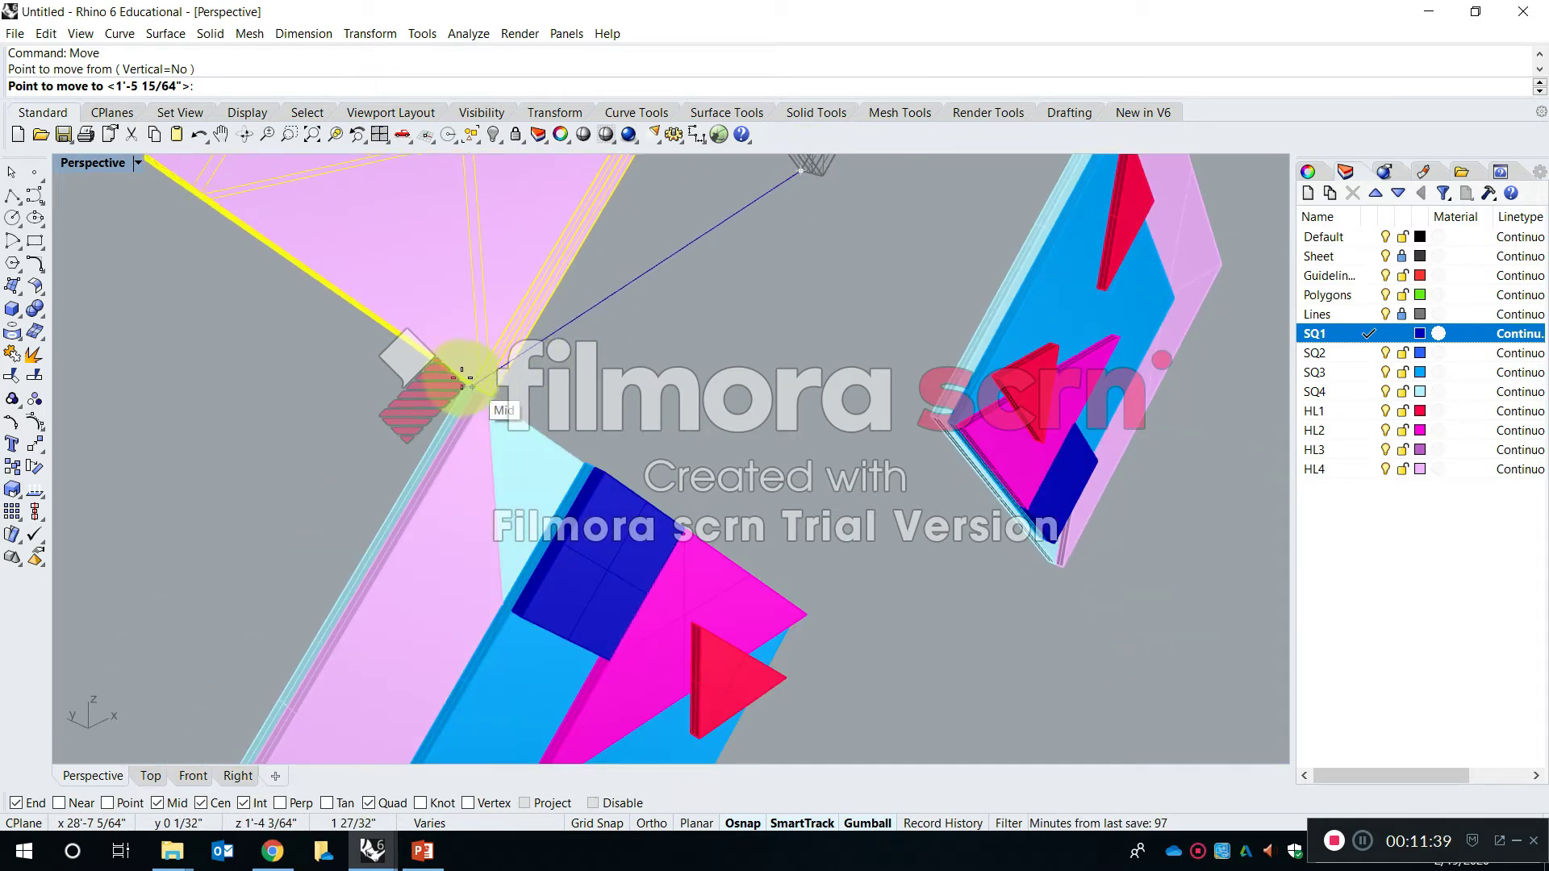
left_click(462, 376)
Move the copy rotated 180 degrees so its left corner snaps to the junction between the two joined groups
left_click(926, 402)
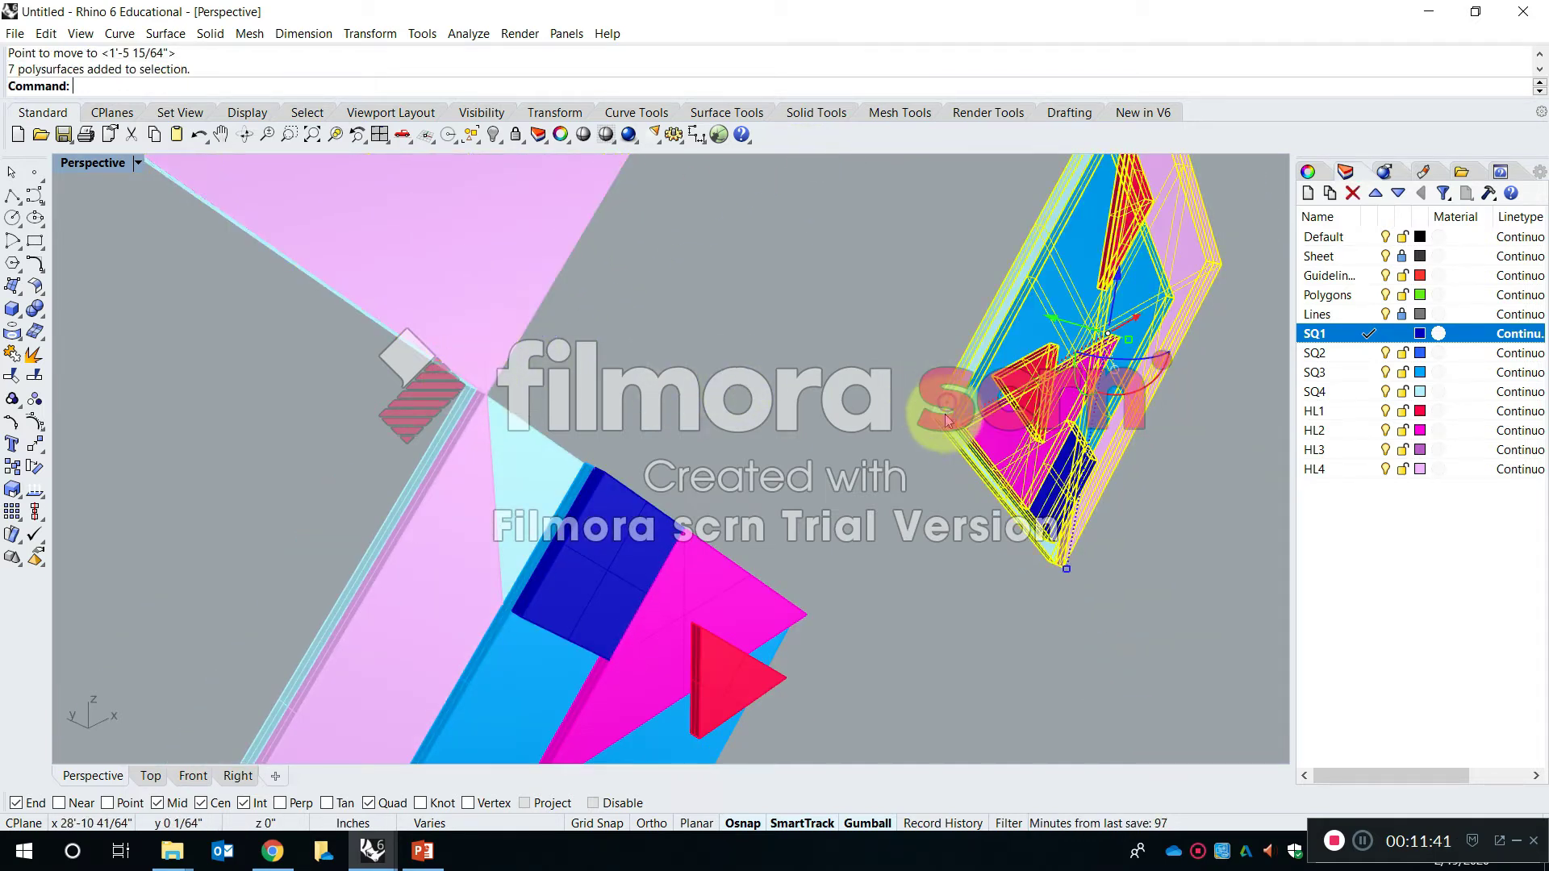
scroll(940, 407, "up", 2)
scroll(933, 390, "down", 6)
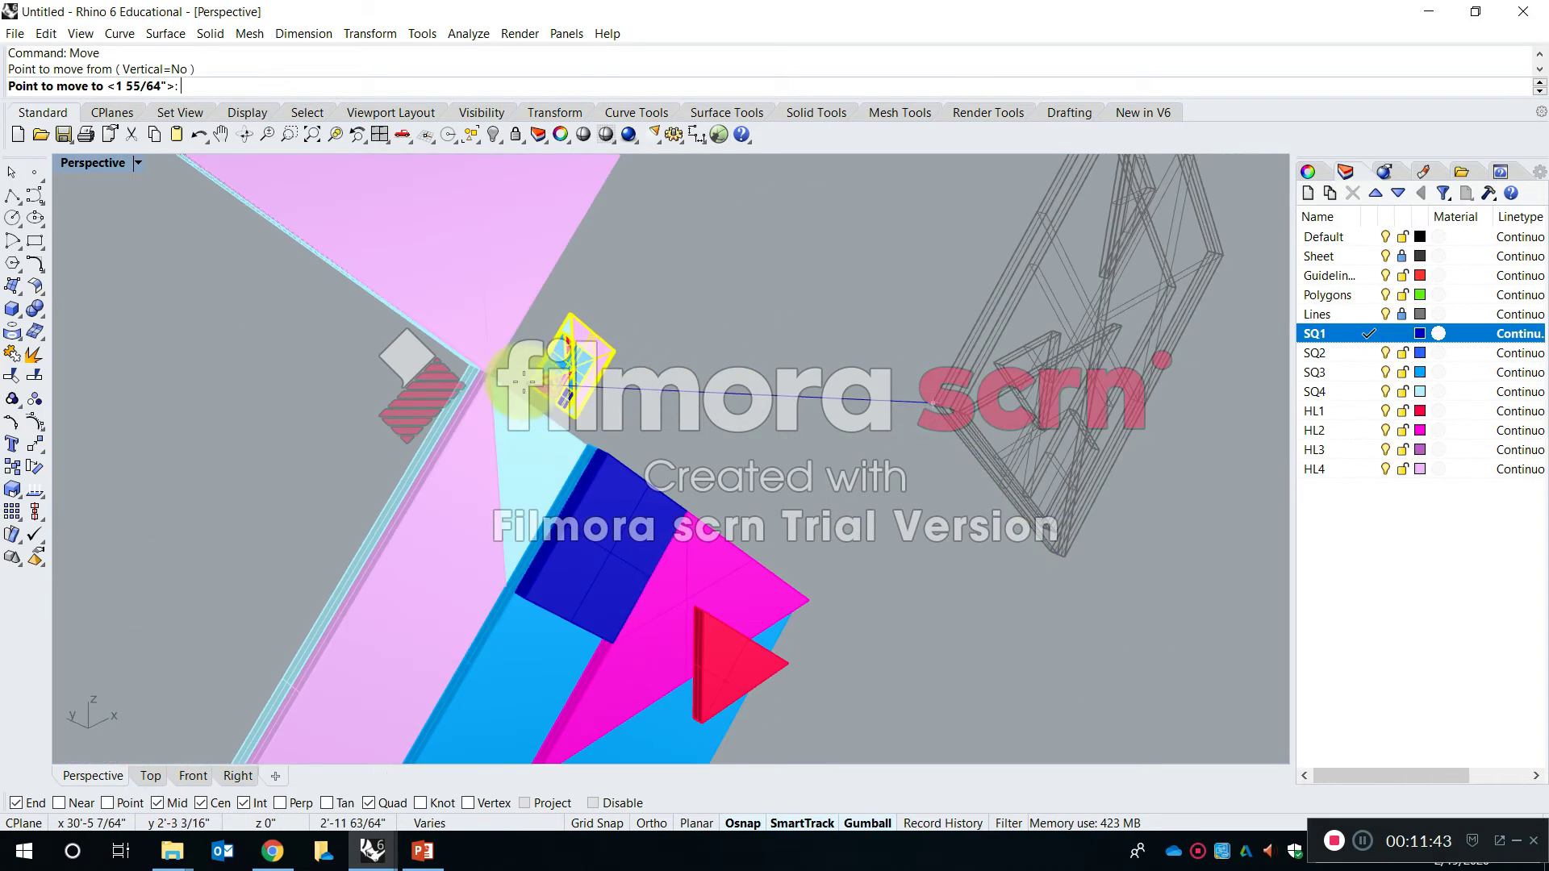
scroll(556, 364, "up", 6)
left_click(419, 340)
scroll(549, 371, "down", 5)
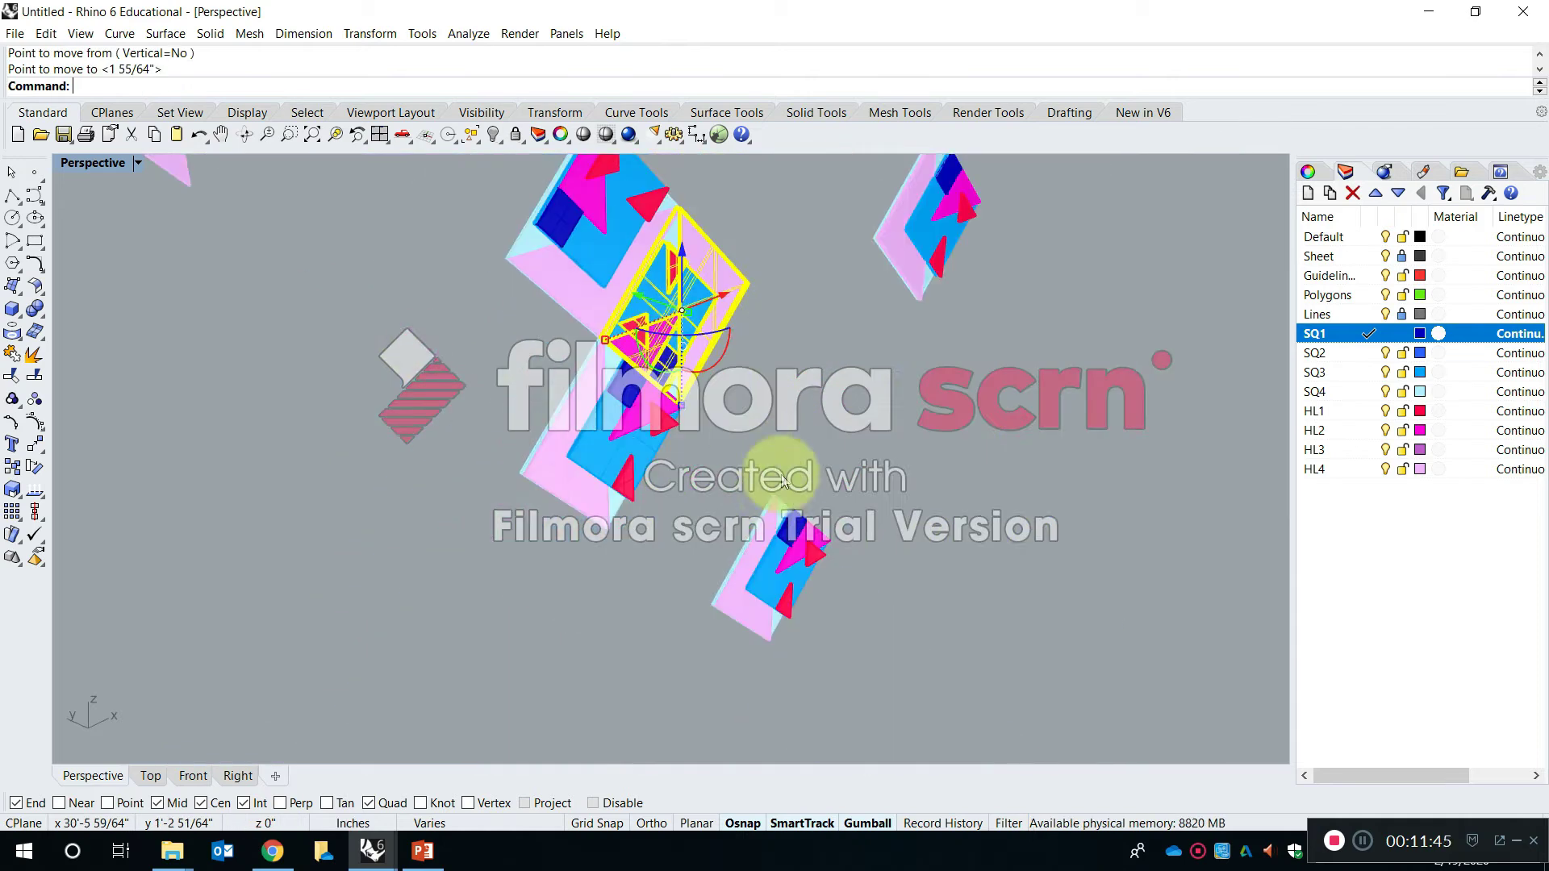
Move the lower unrotated copy so its right corner snaps to the shared junction, completing a four-tile diamond
scroll(767, 510, "up", 2)
left_click(868, 558)
right_click_drag(979, 571, 343, 306)
scroll(617, 440, "up", 7)
right_click(710, 495)
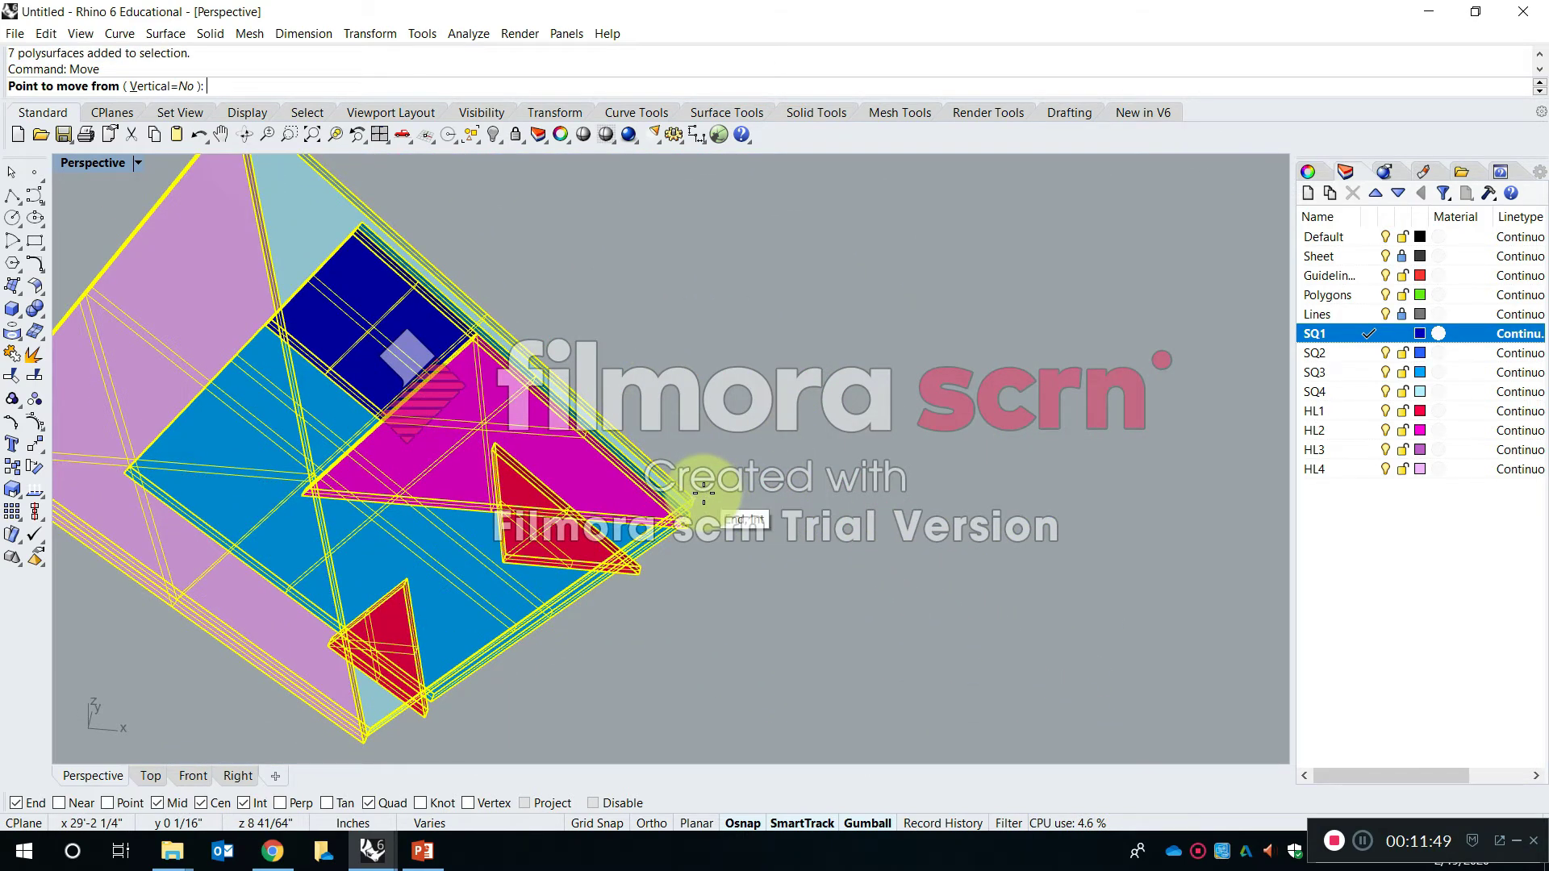
scroll(701, 493, "up", 4)
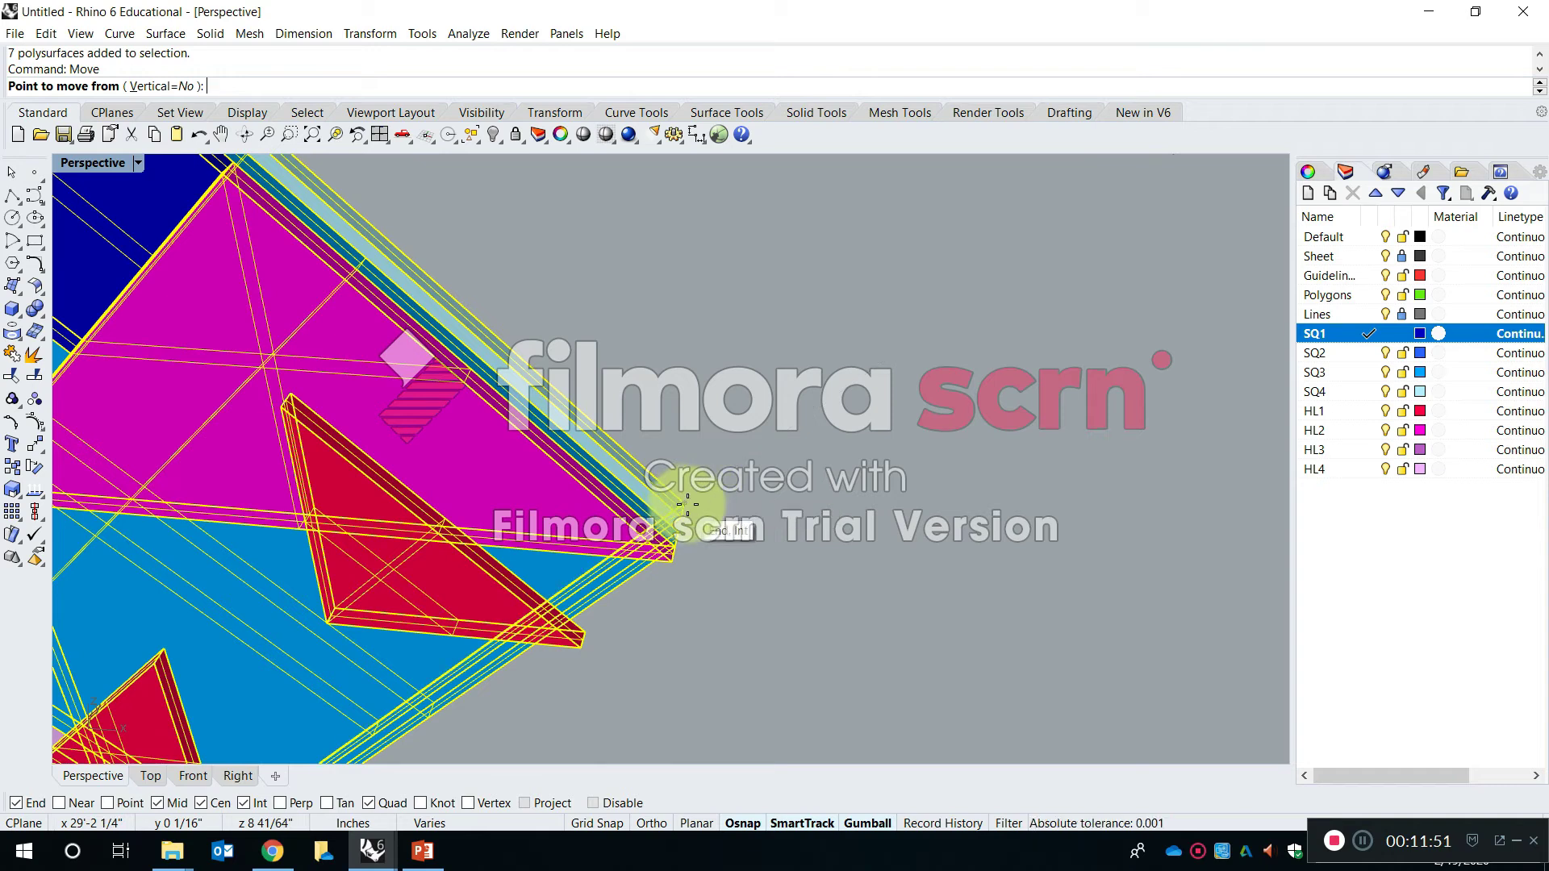
left_click(687, 506)
scroll(796, 460, "down", 8)
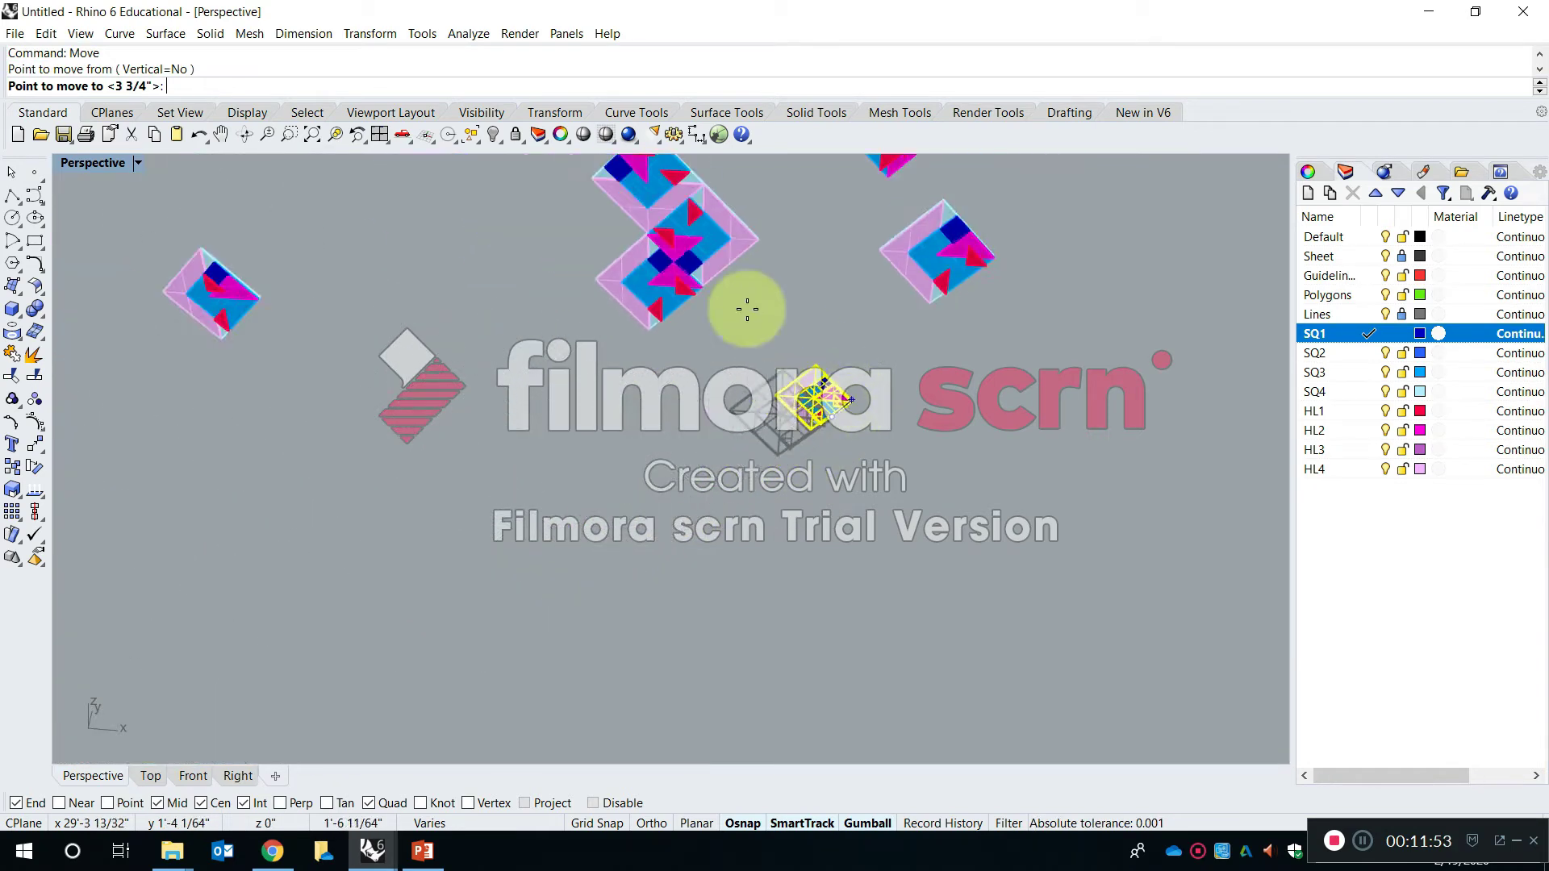
scroll(718, 287, "up", 10)
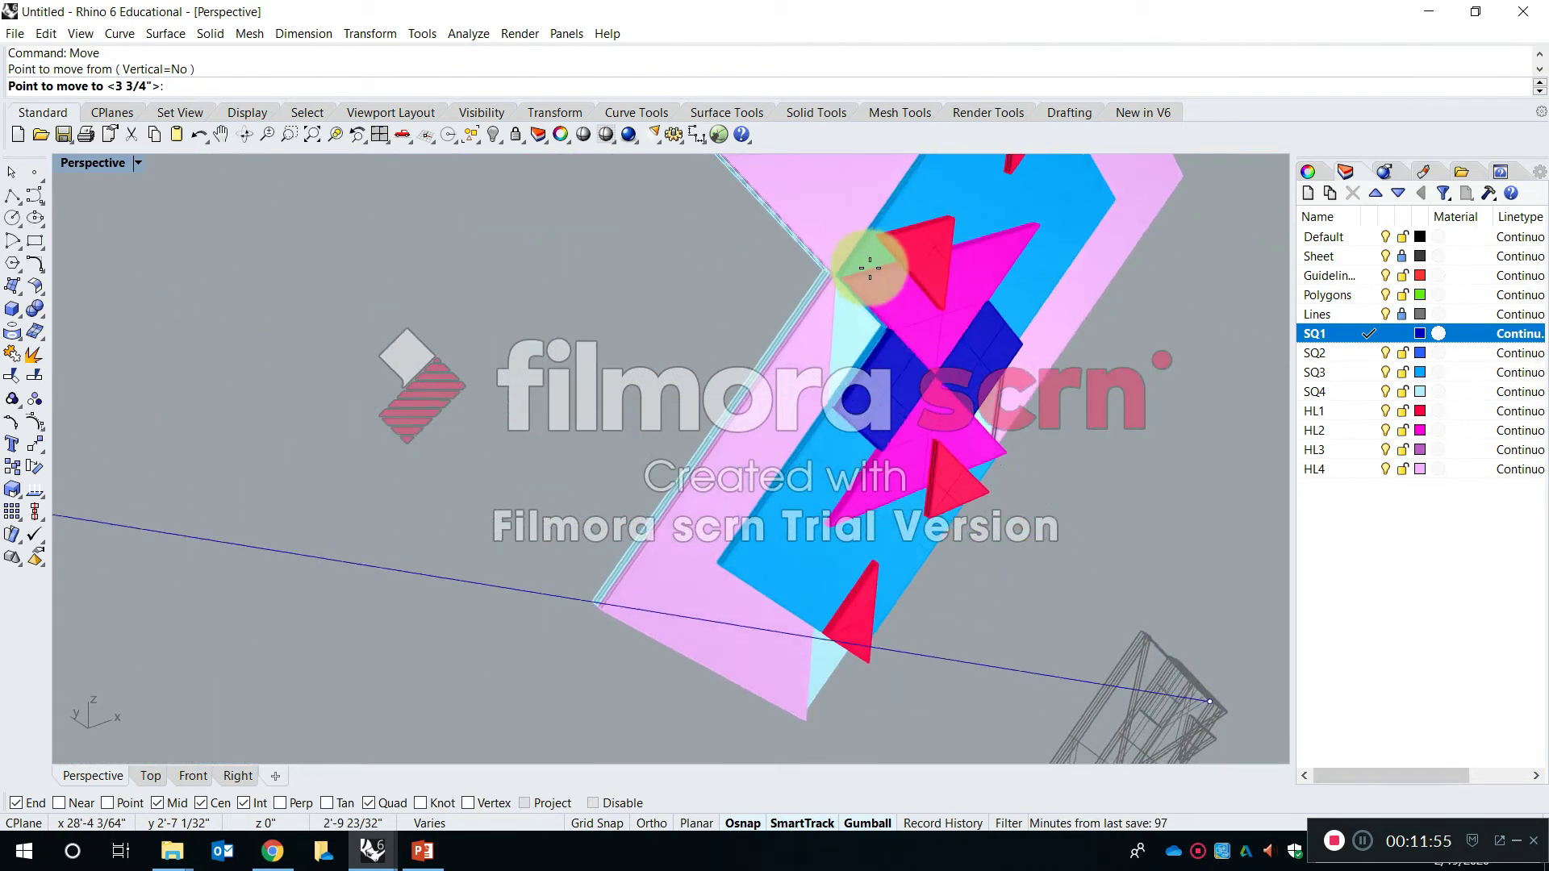
scroll(869, 268, "up", 8)
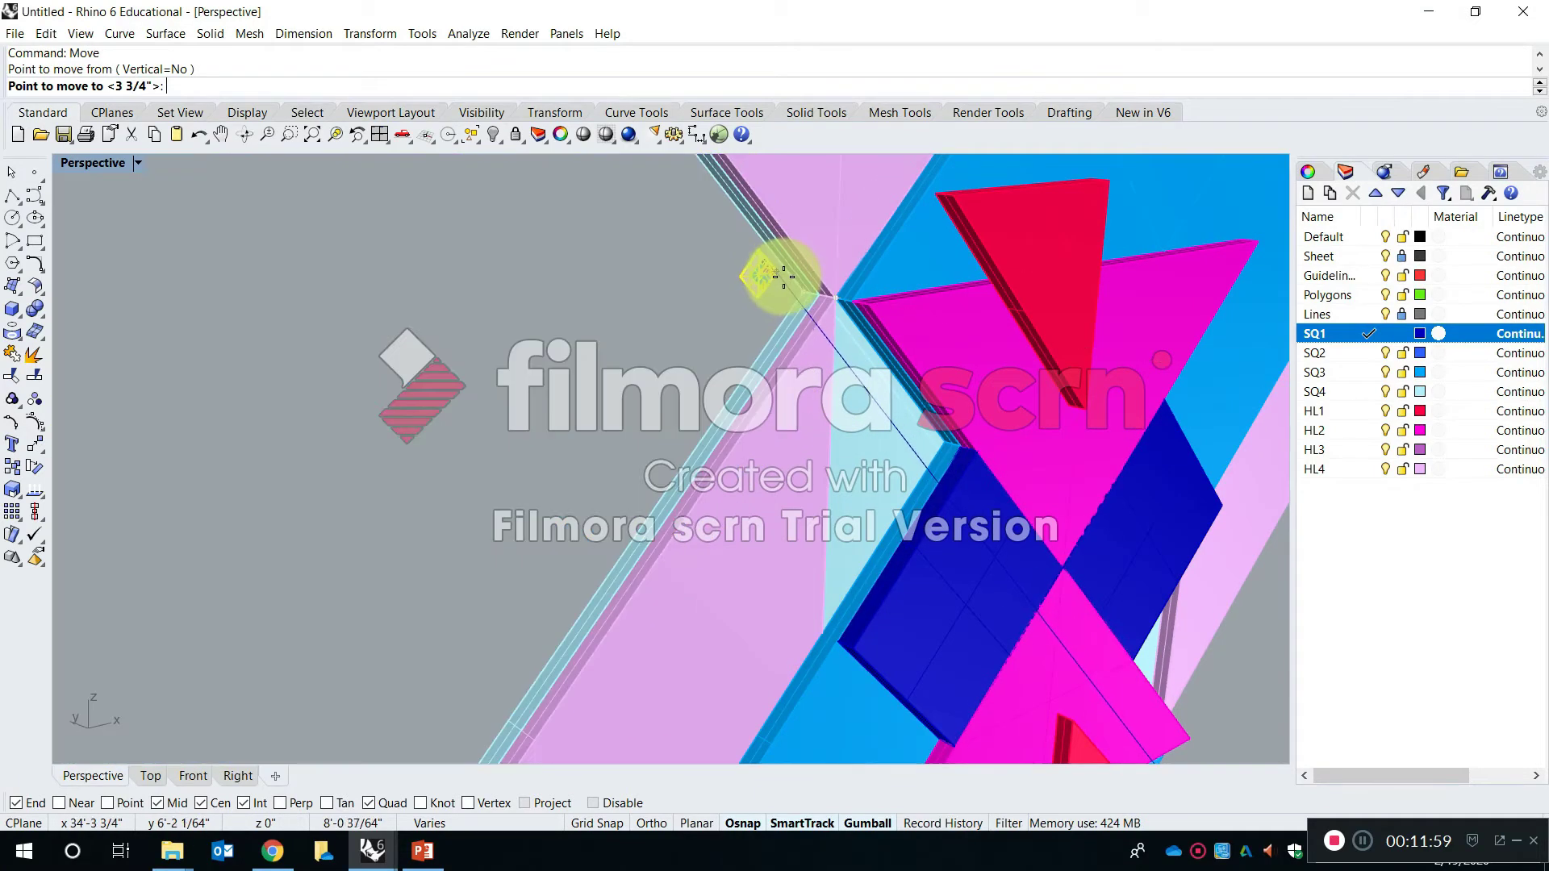
left_click(797, 292)
scroll(940, 439, "down", 10)
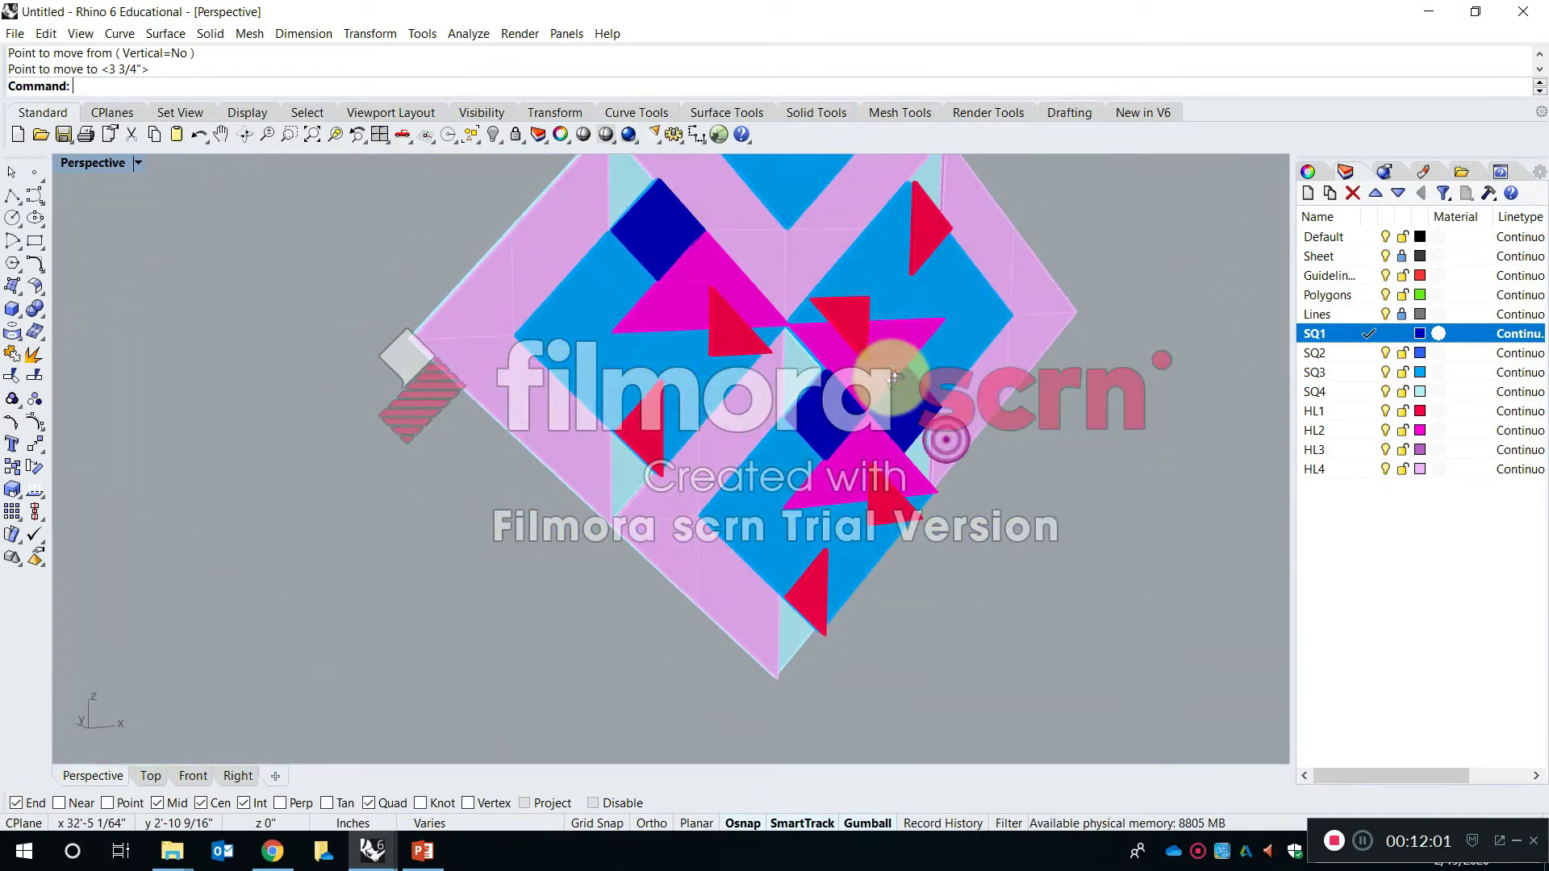
Select the whole four-tile diamond and shift it sideways into the open area beyond the two loose copies
right_click_drag(680, 359, 613, 685)
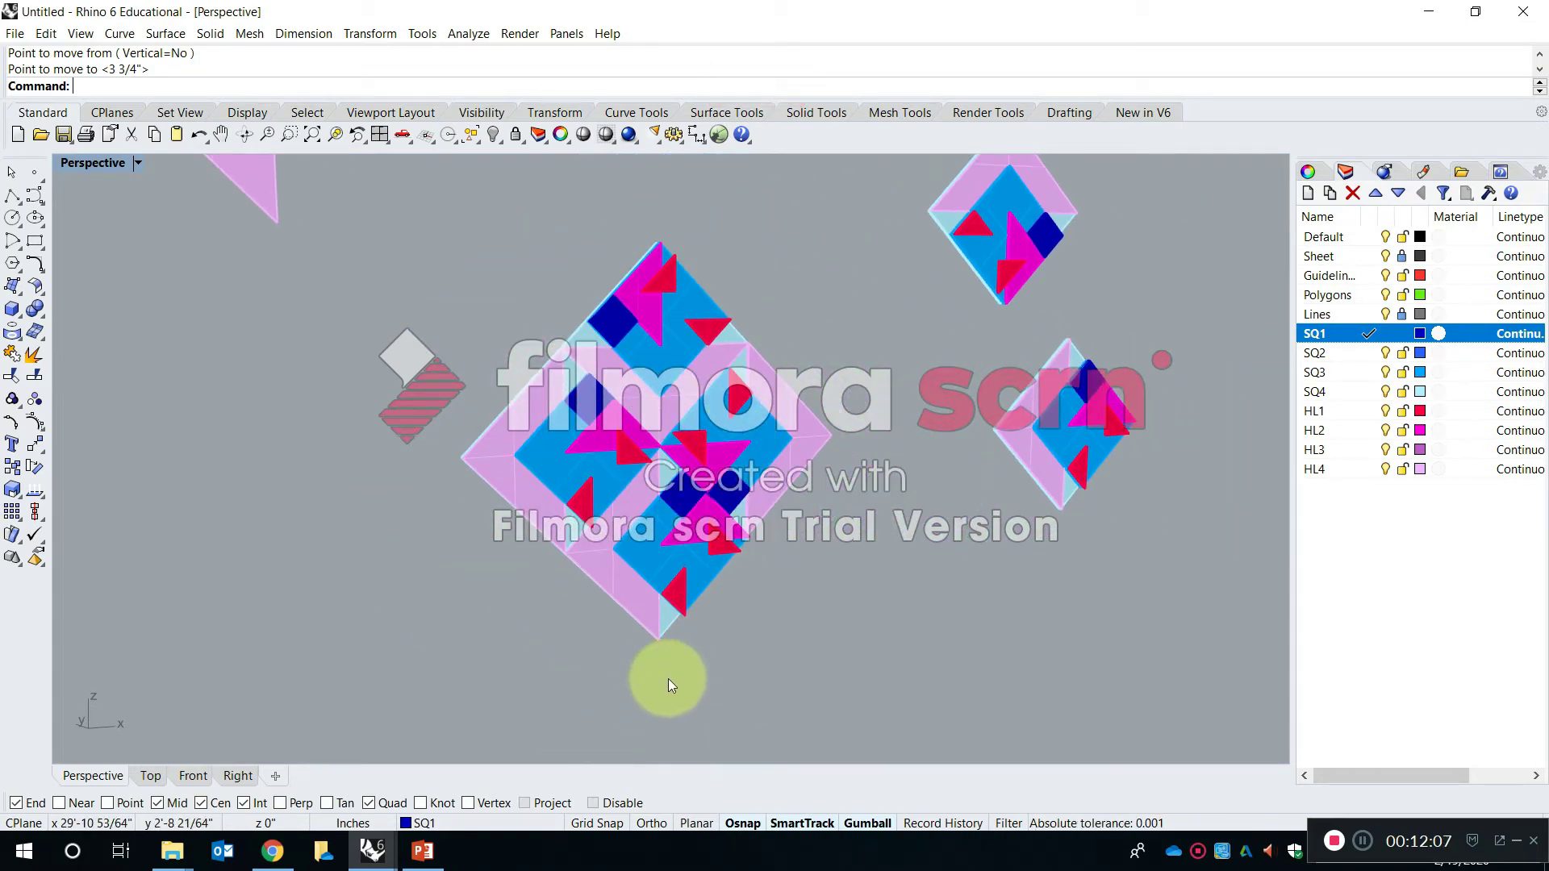
right_click_drag(719, 449, 976, 344)
right_click_drag(879, 413, 866, 529)
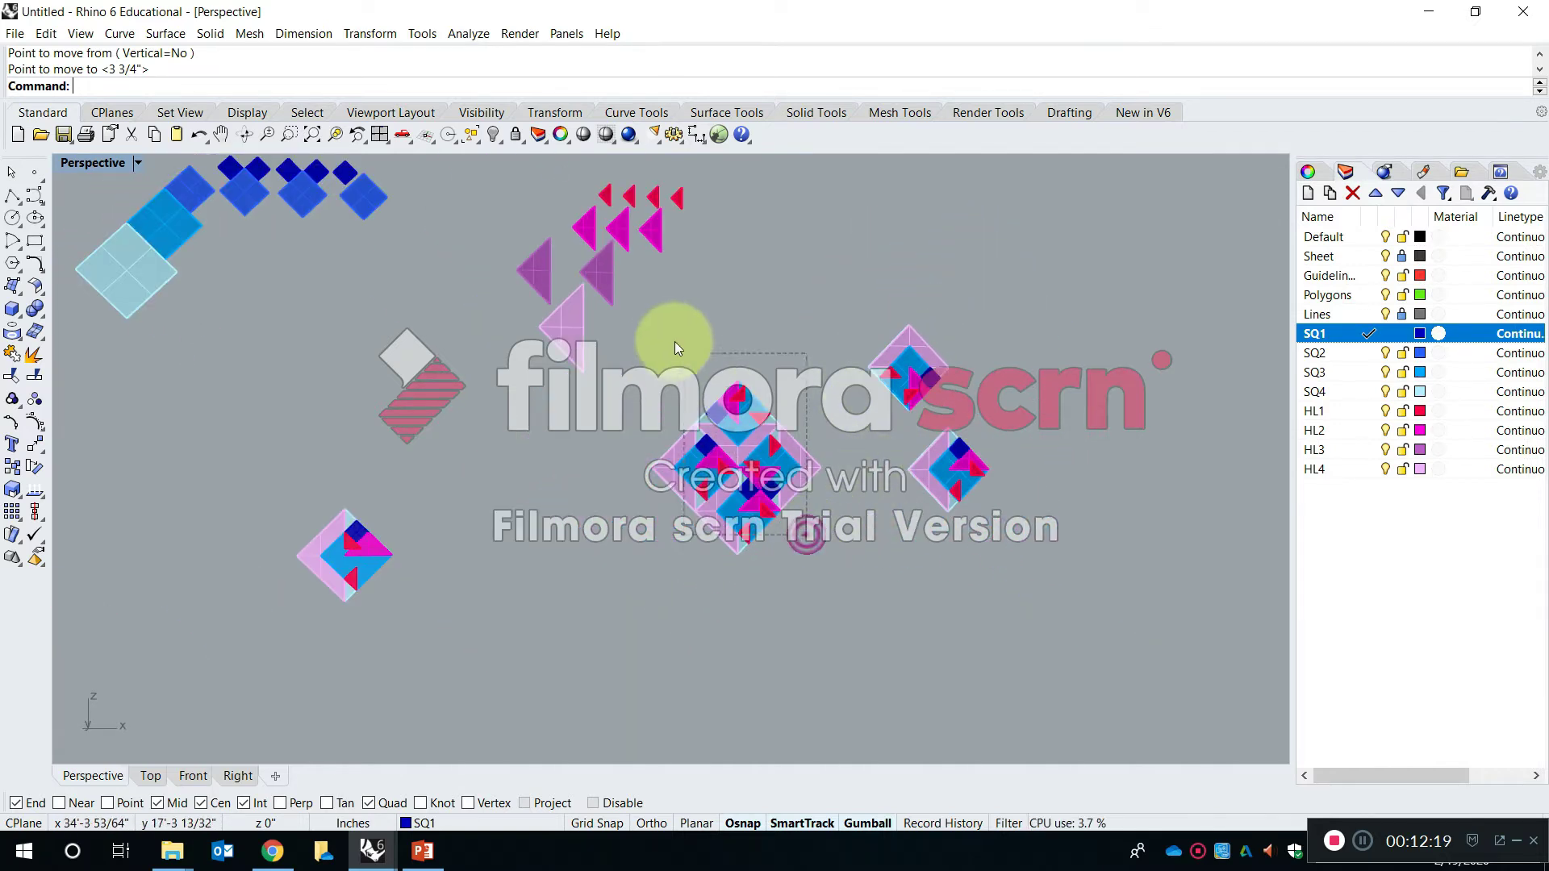
left_click_drag(675, 341, 672, 332)
scroll(672, 332, "down", 6)
scroll(749, 402, "up", 6)
left_click_drag(714, 410, 1081, 413)
left_click(1032, 560)
Move the loose unrotated copy so its bottom corner snaps to the top corner of the four-tile diamond
scroll(1149, 416, "up", 8)
right_click_drag(709, 432, 611, 458)
type("move")
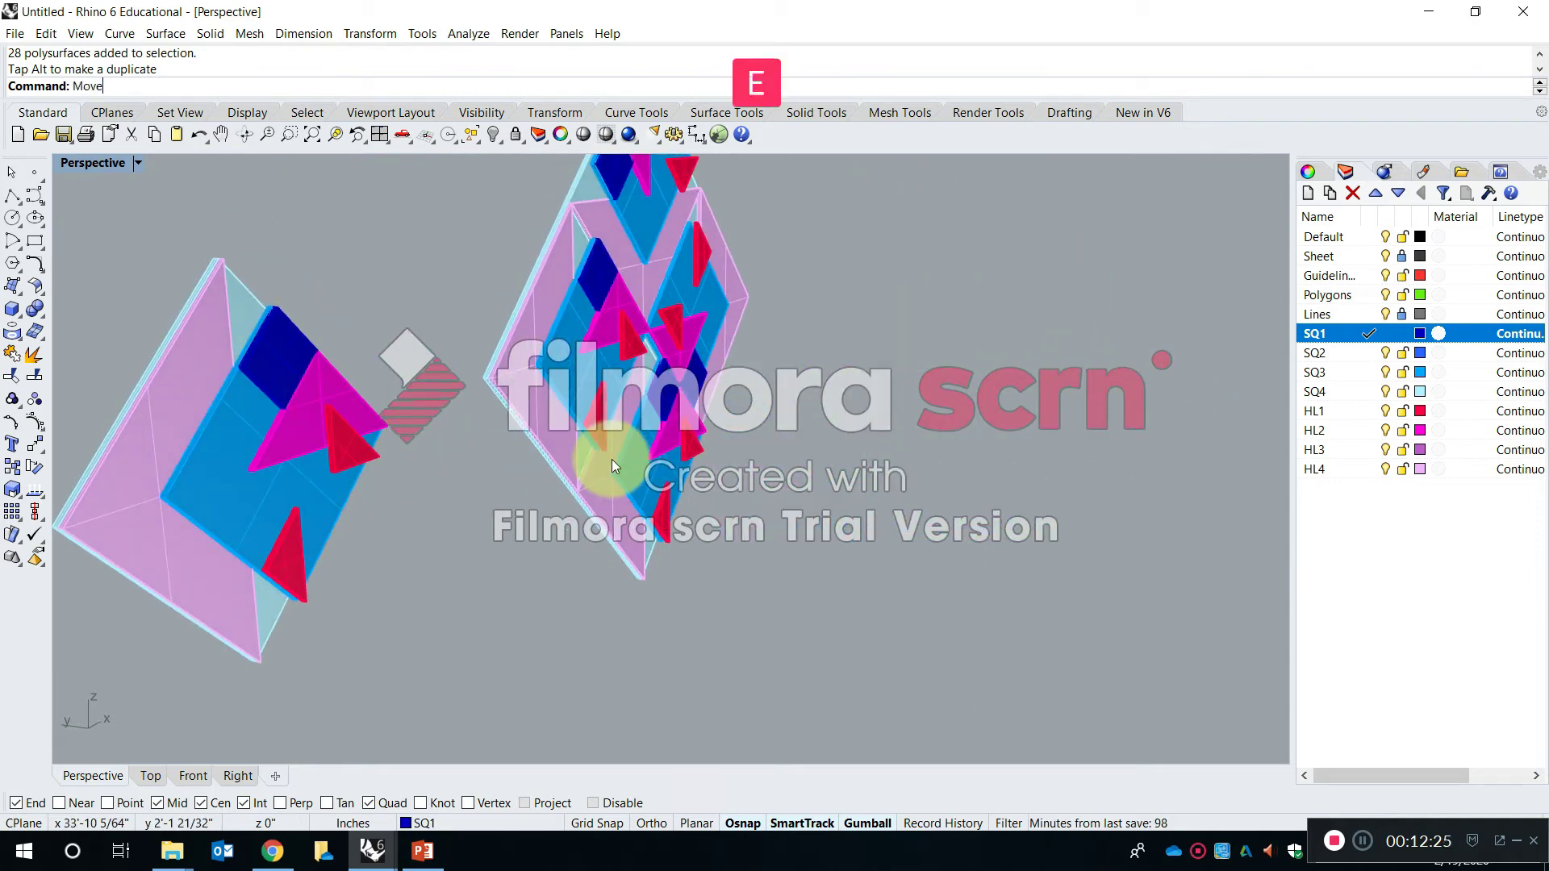
key("space")
left_click(144, 492)
scroll(265, 646, "up", 6)
scroll(265, 646, "up", 2)
key("space")
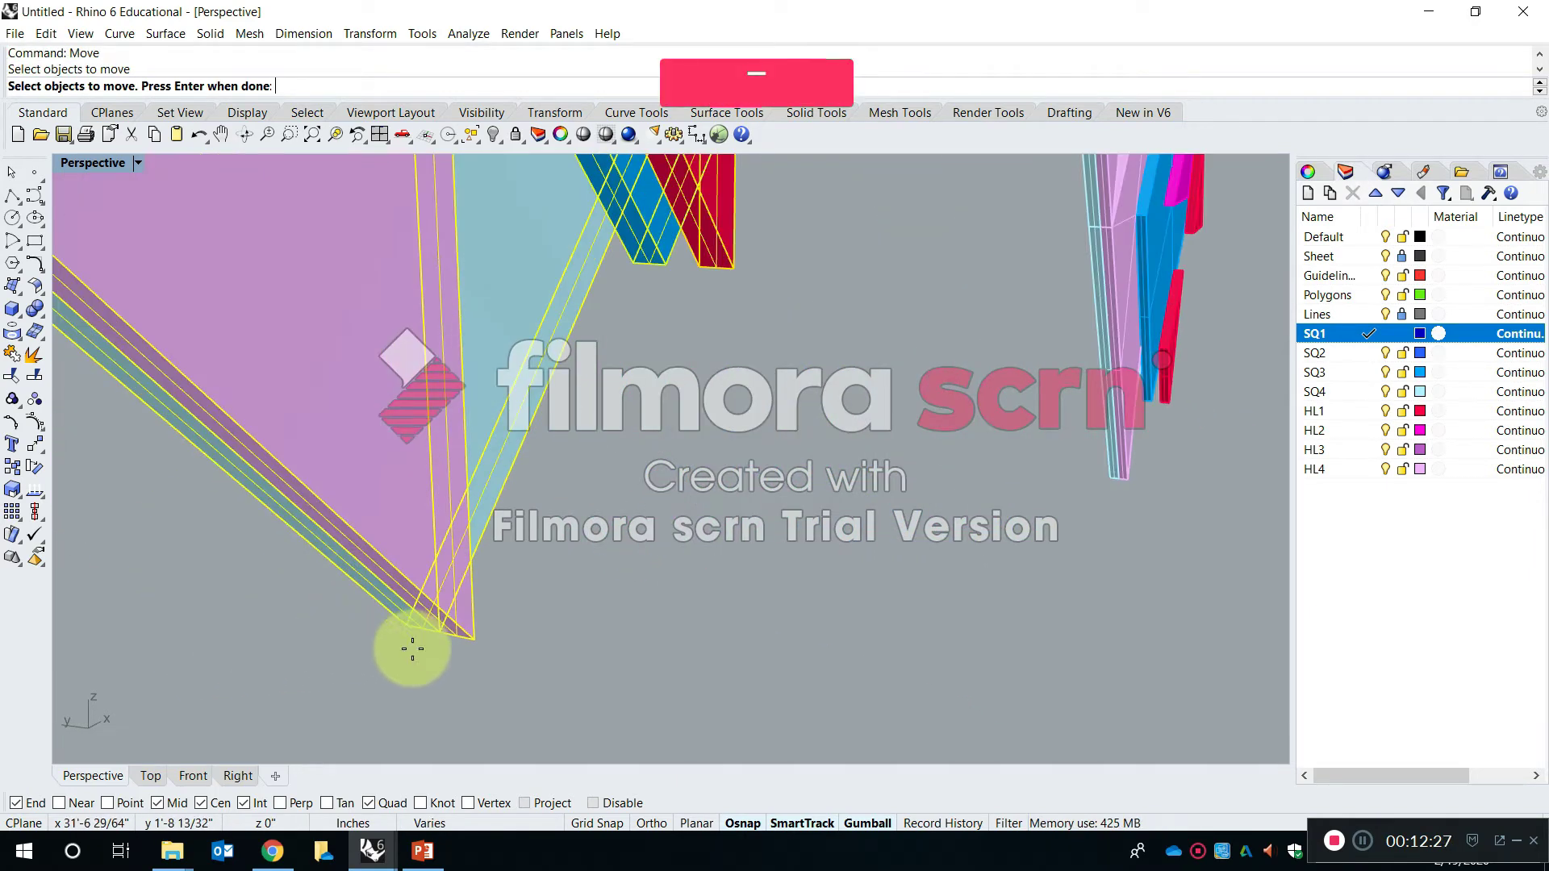
left_click(405, 633)
scroll(492, 517, "down", 3)
scroll(782, 323, "down", 5)
right_click_drag(765, 355, 684, 747, "shift")
scroll(810, 254, "up", 7)
scroll(799, 282, "up", 3)
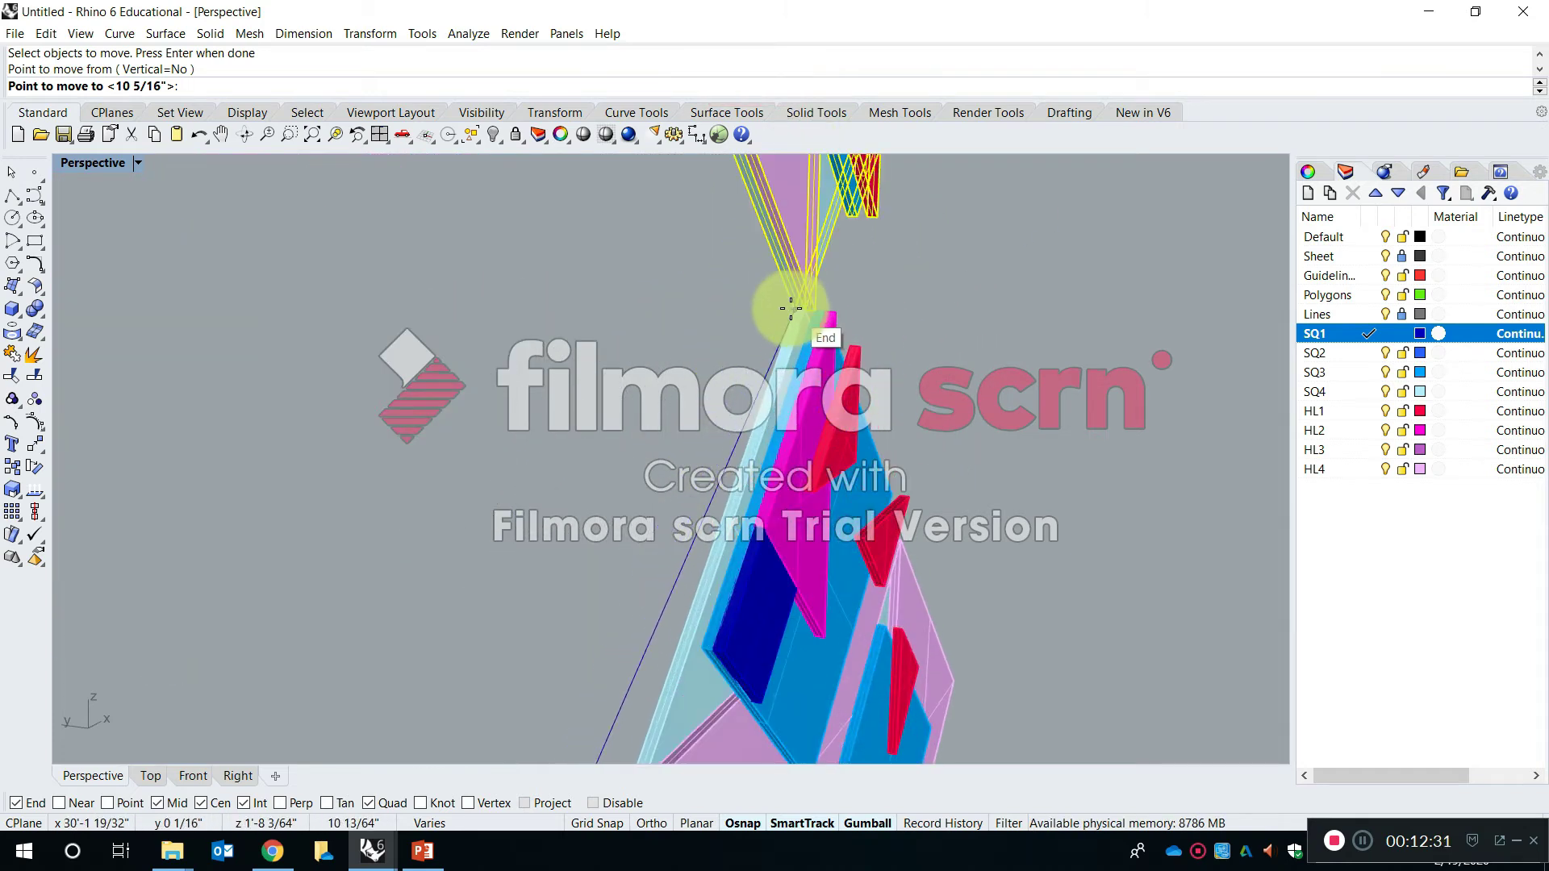
left_click(790, 308)
scroll(840, 279, "down", 5)
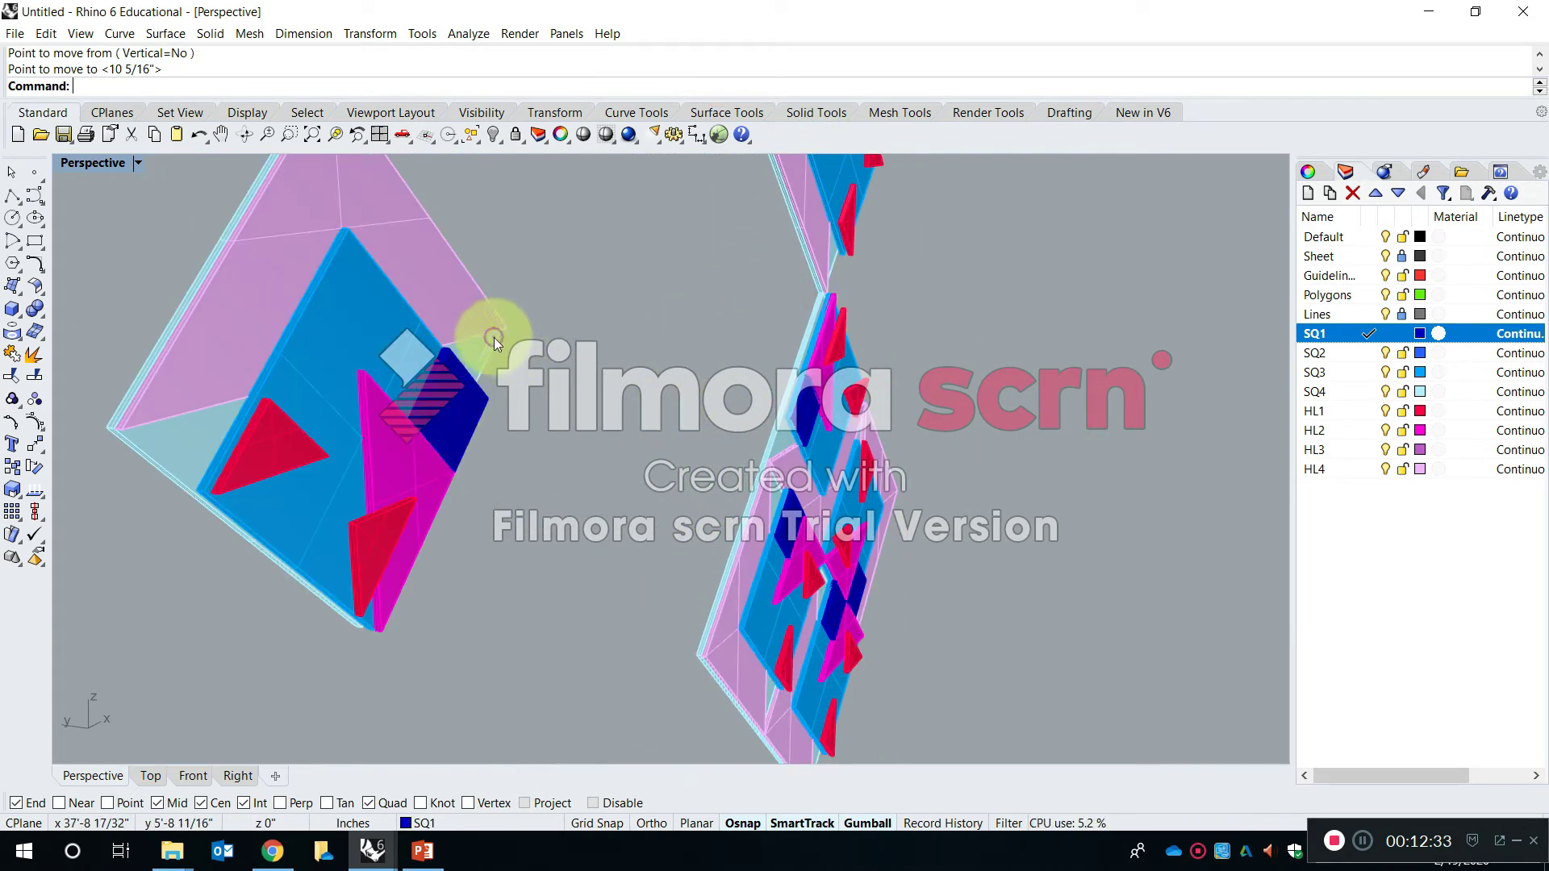
Move the loose copy with its pink band on the upper edges so its right corner meets the junction above the four-tile diamond
left_click(493, 337)
scroll(491, 320, "up", 9)
scroll(510, 372, "up", 3)
key("Return")
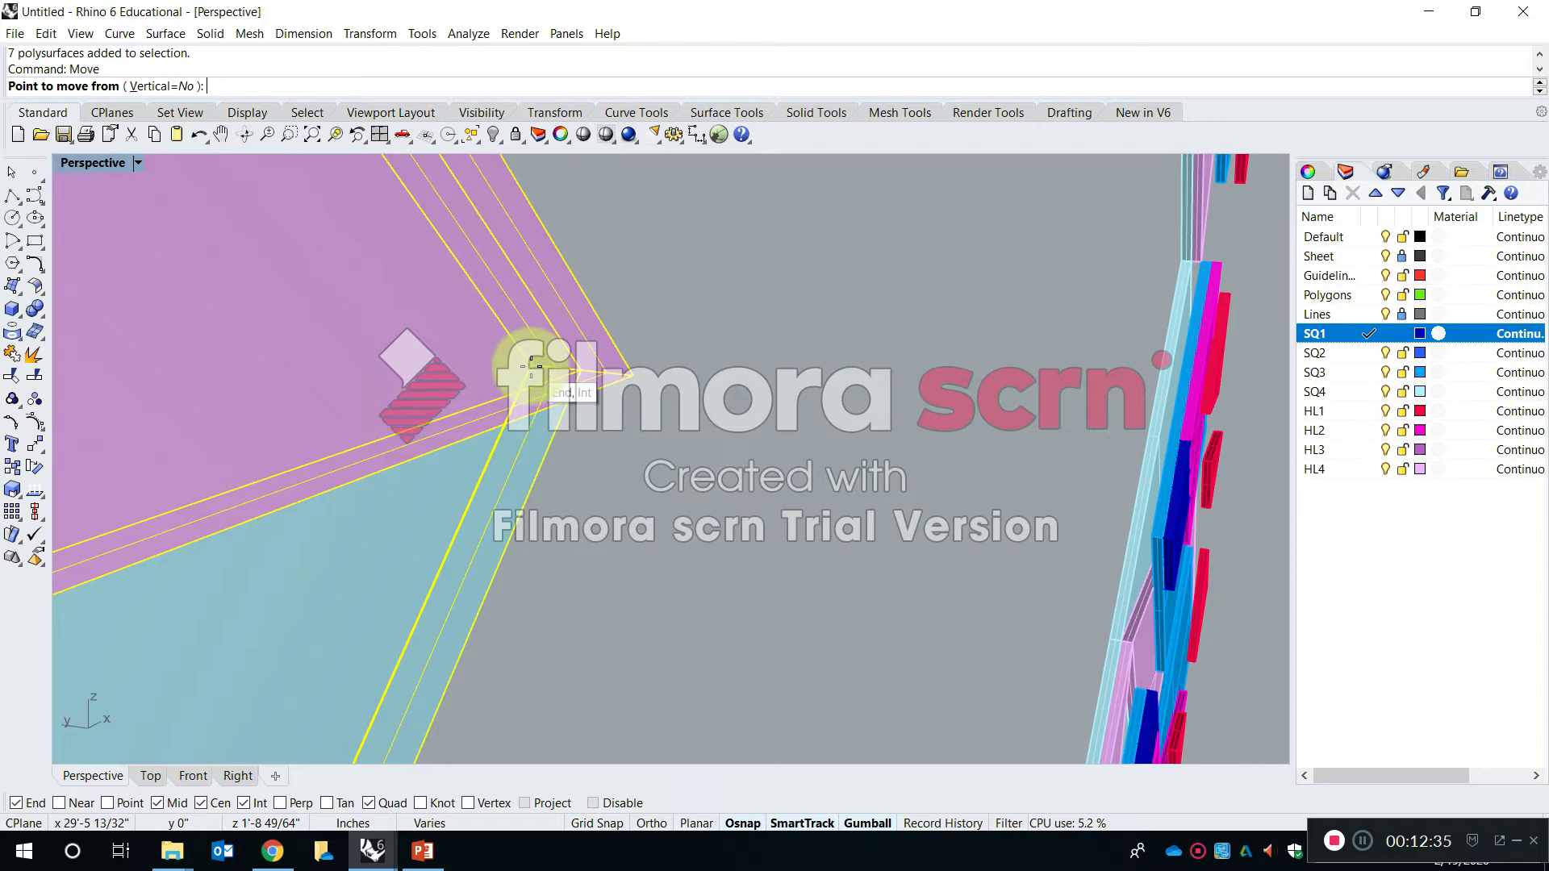
left_click(531, 367)
left_click(1175, 259)
right_click_drag(1092, 360, 855, 387, "shift")
right_click_drag(855, 387, 178, 436)
left_click(1033, 386)
right_click_drag(1032, 386, 853, 355)
scroll(854, 355, "down", 10)
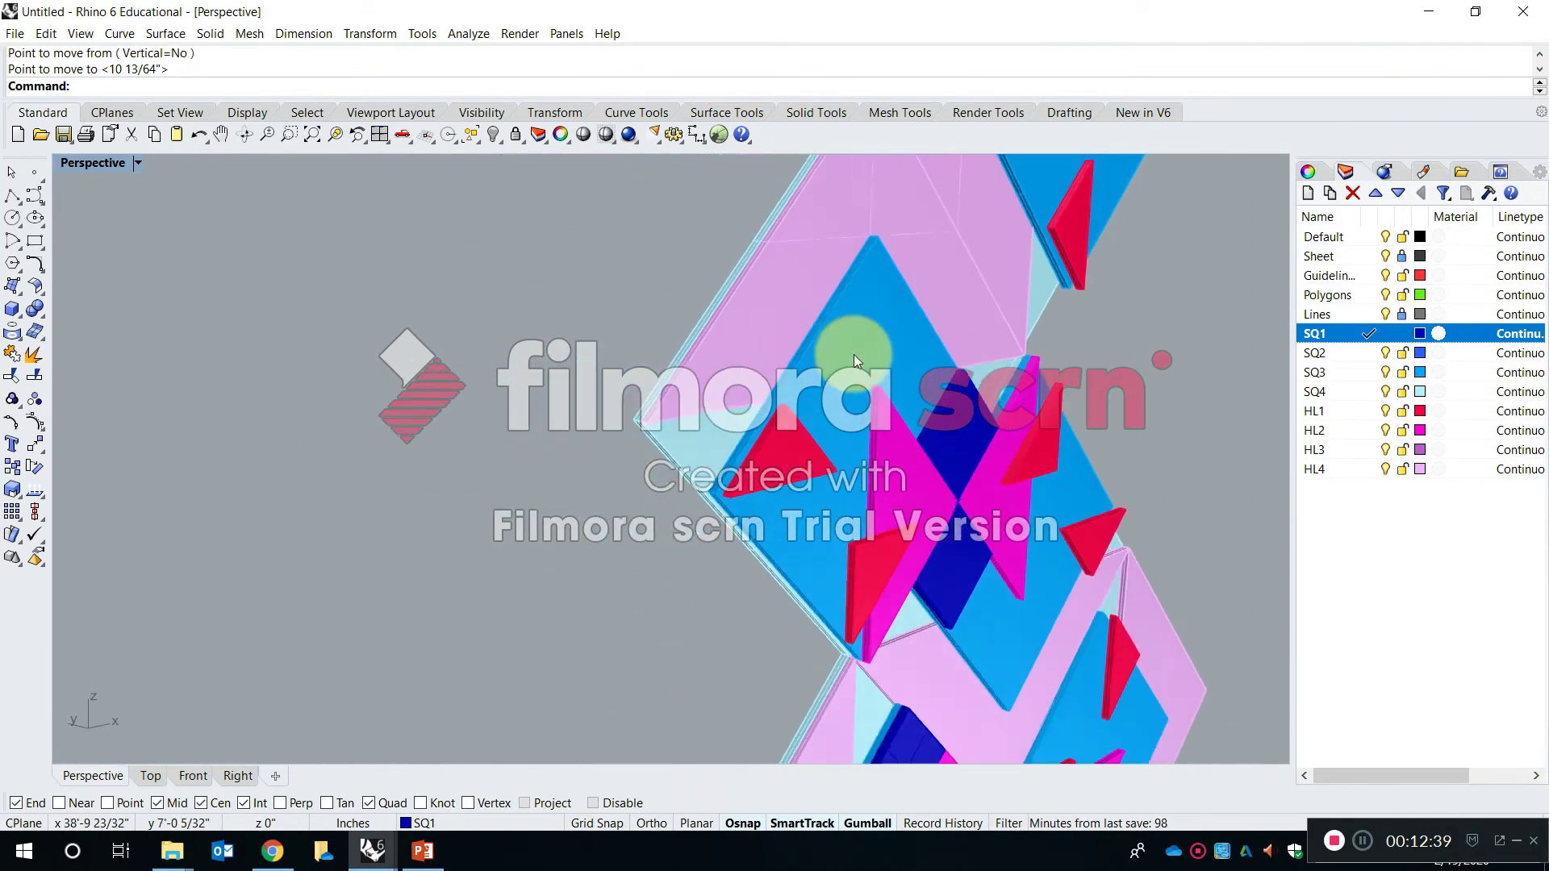
Copy the tile just placed from its left corner to the junction above the diamond, filling the opposite side
right_click_drag(1086, 454, 650, 355)
scroll(650, 355, "up", 6)
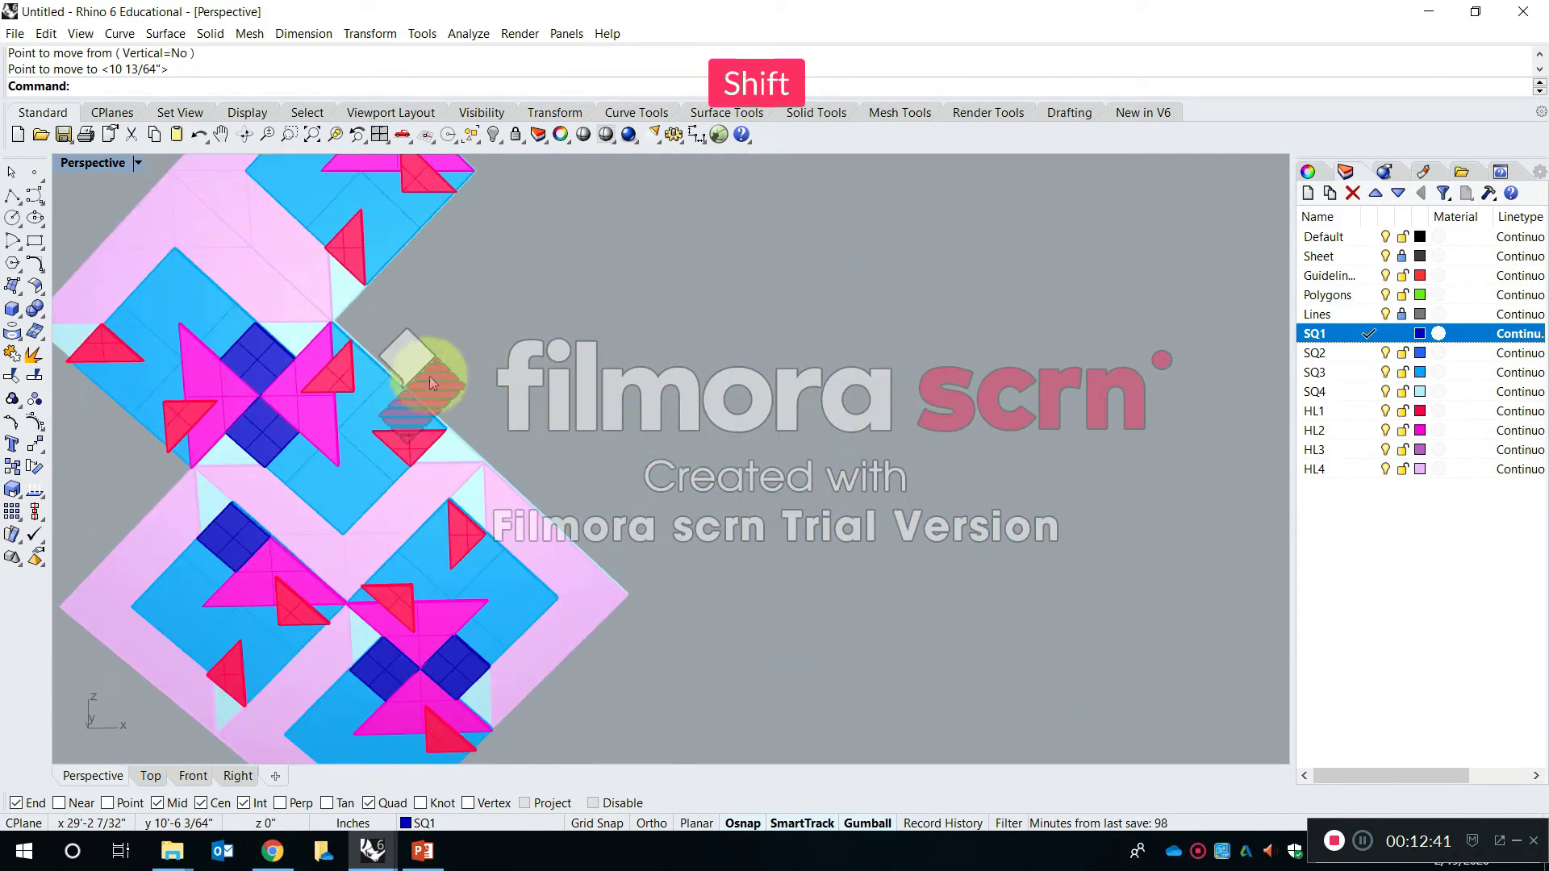
type("cp")
key("Return")
right_click_drag(500, 248, 439, 415)
left_click(439, 416)
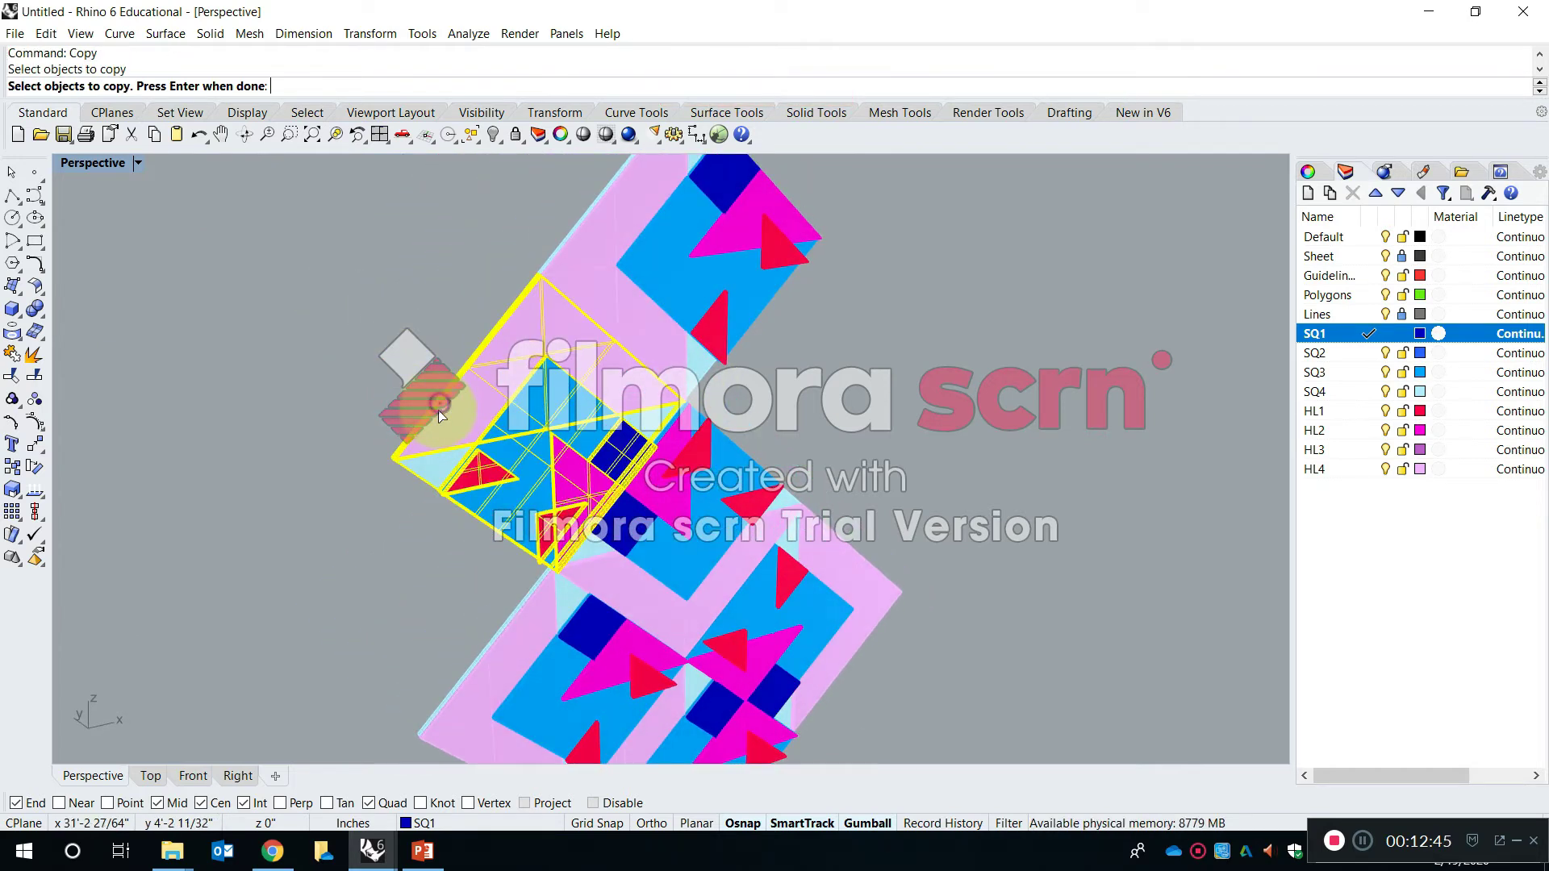
key("Return")
scroll(383, 518, "up", 5)
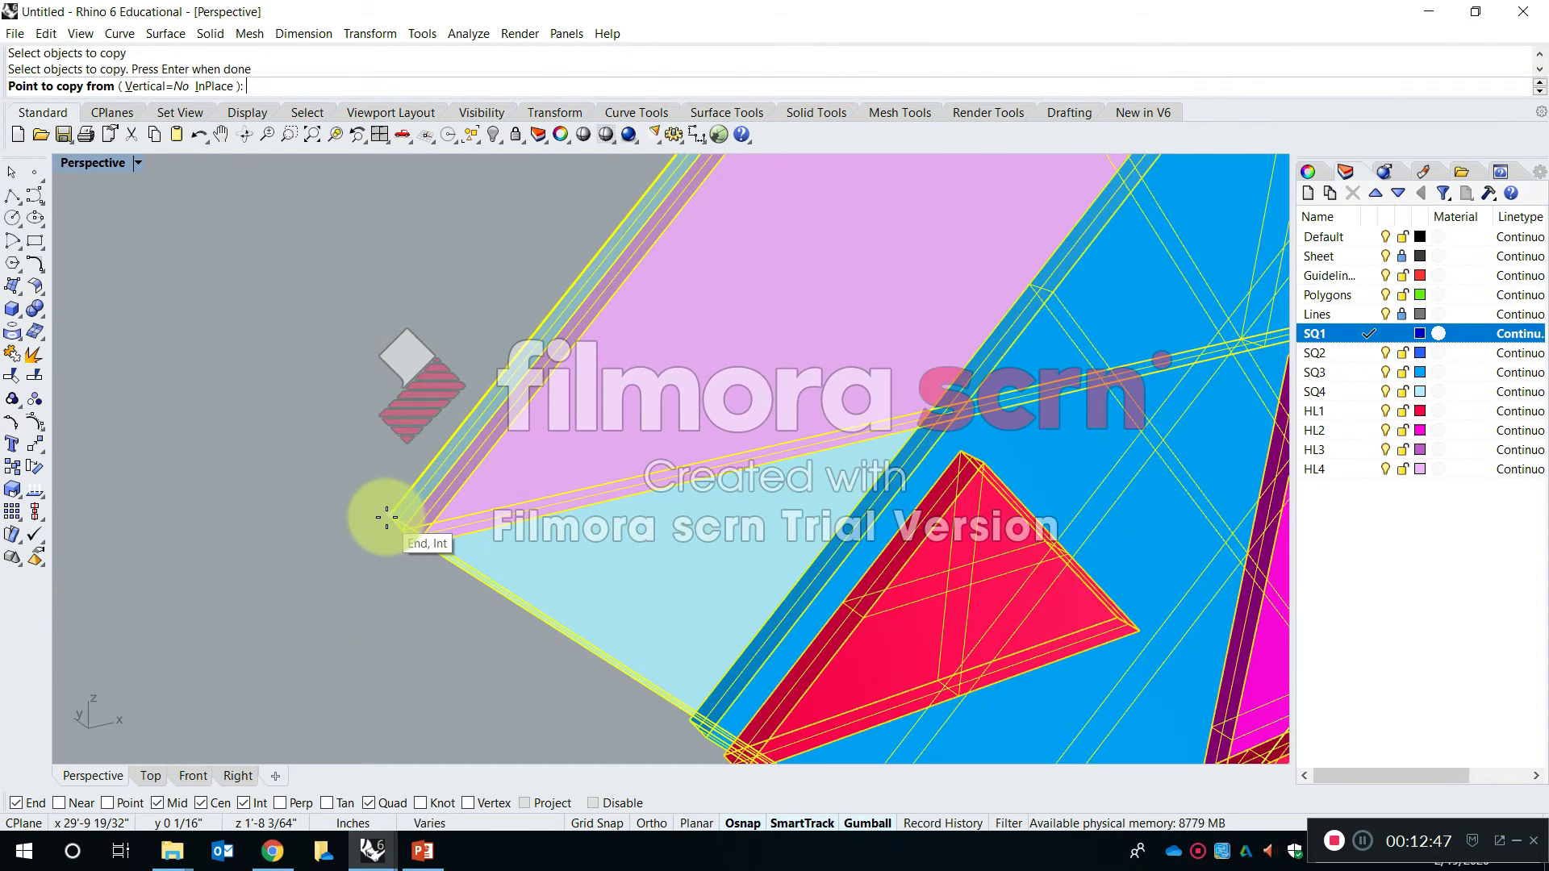
left_click(387, 517)
scroll(386, 517, "down", 5)
scroll(96, 451, "up", 5)
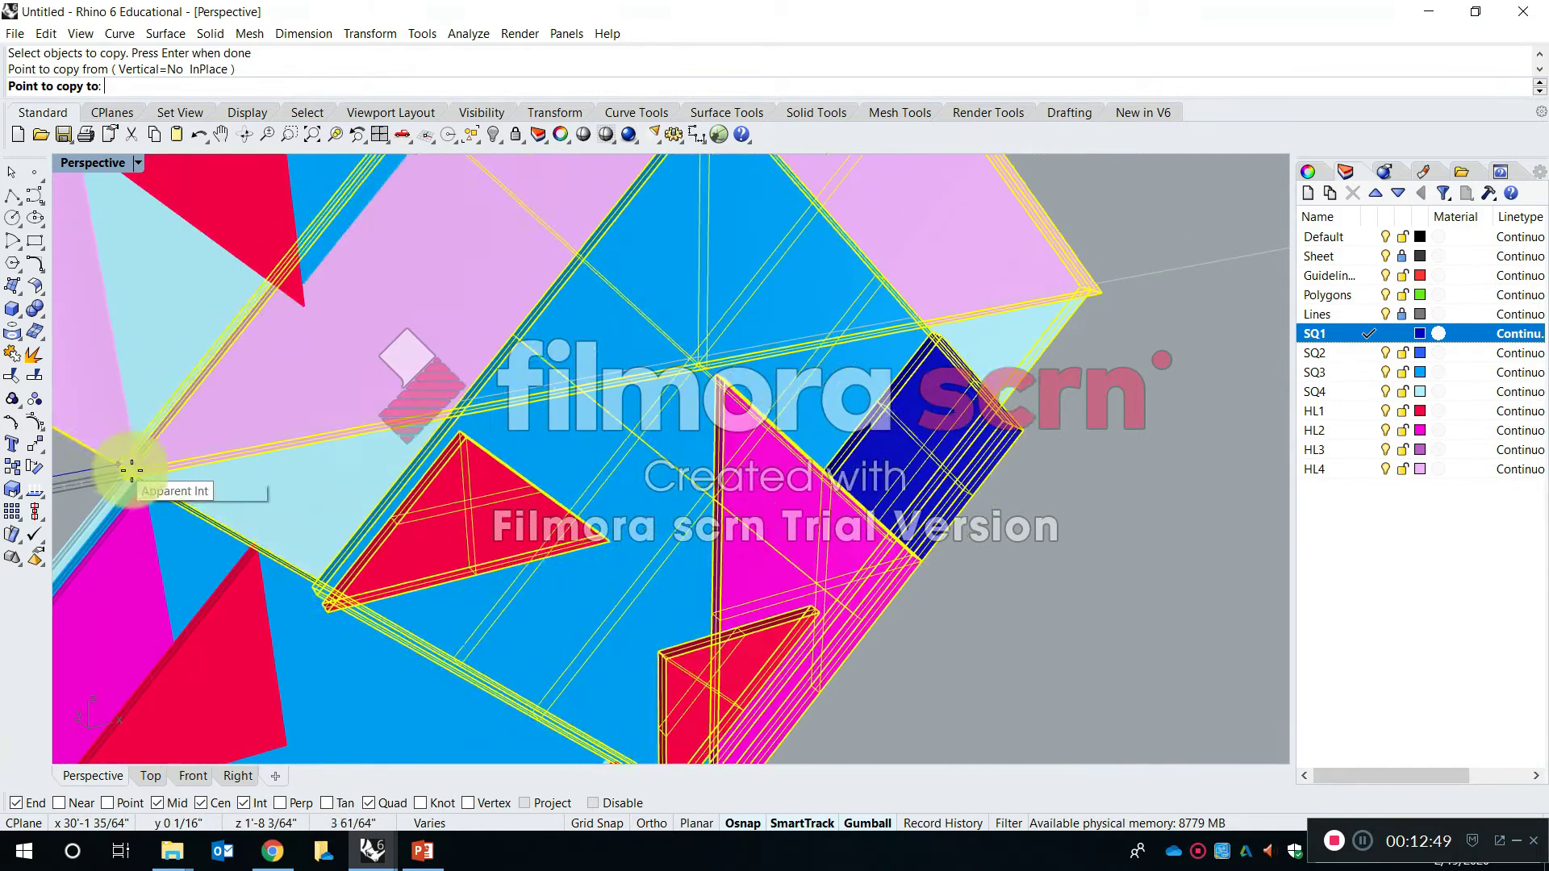
scroll(225, 491, "up", 3)
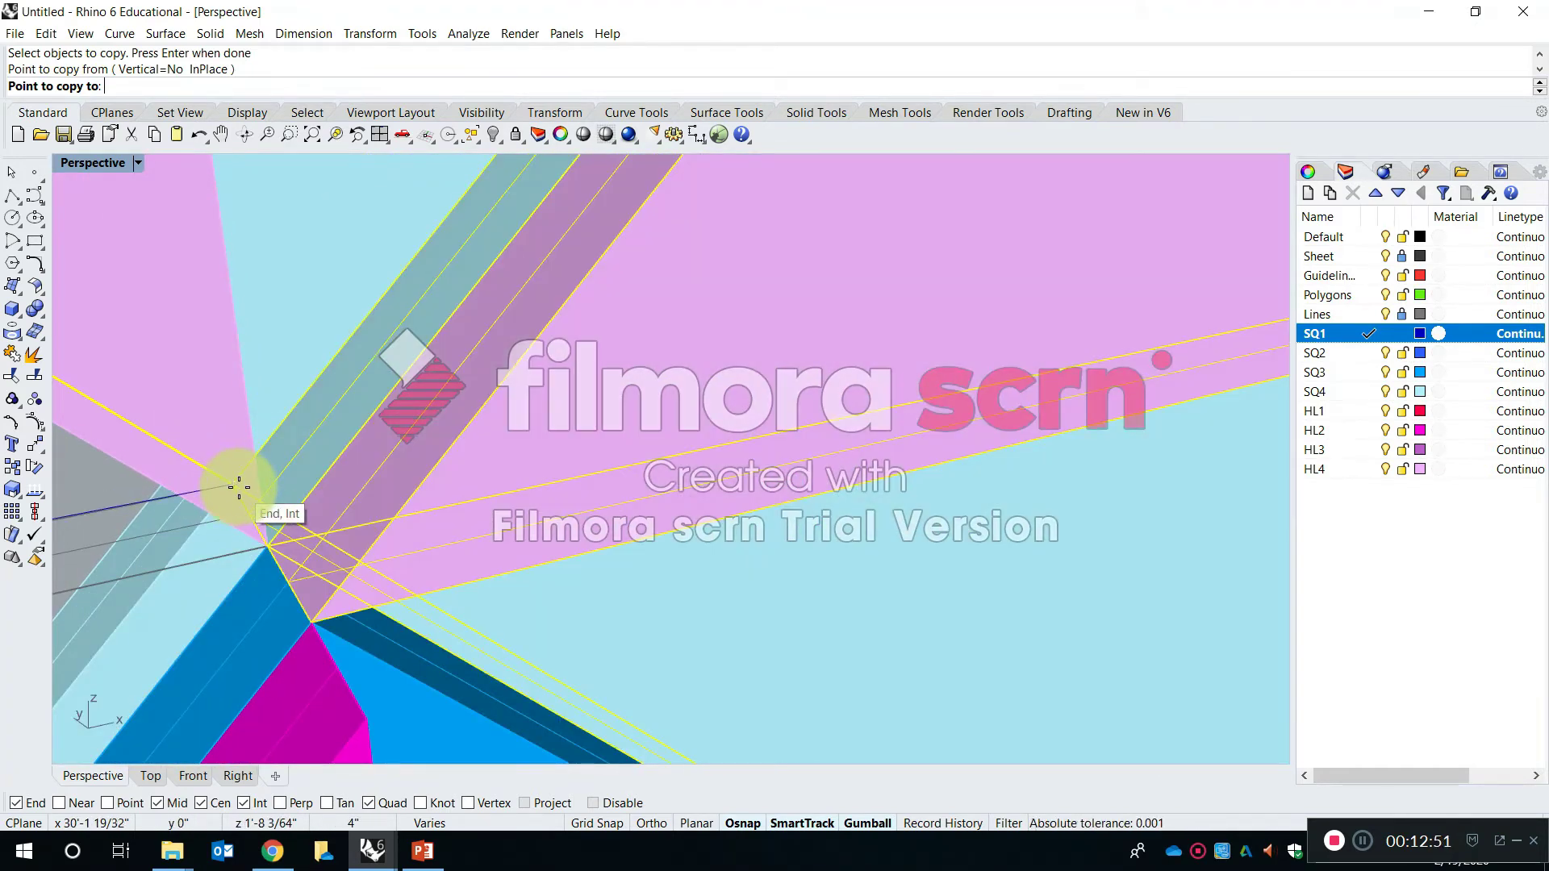
left_click(241, 491)
scroll(371, 491, "down", 5)
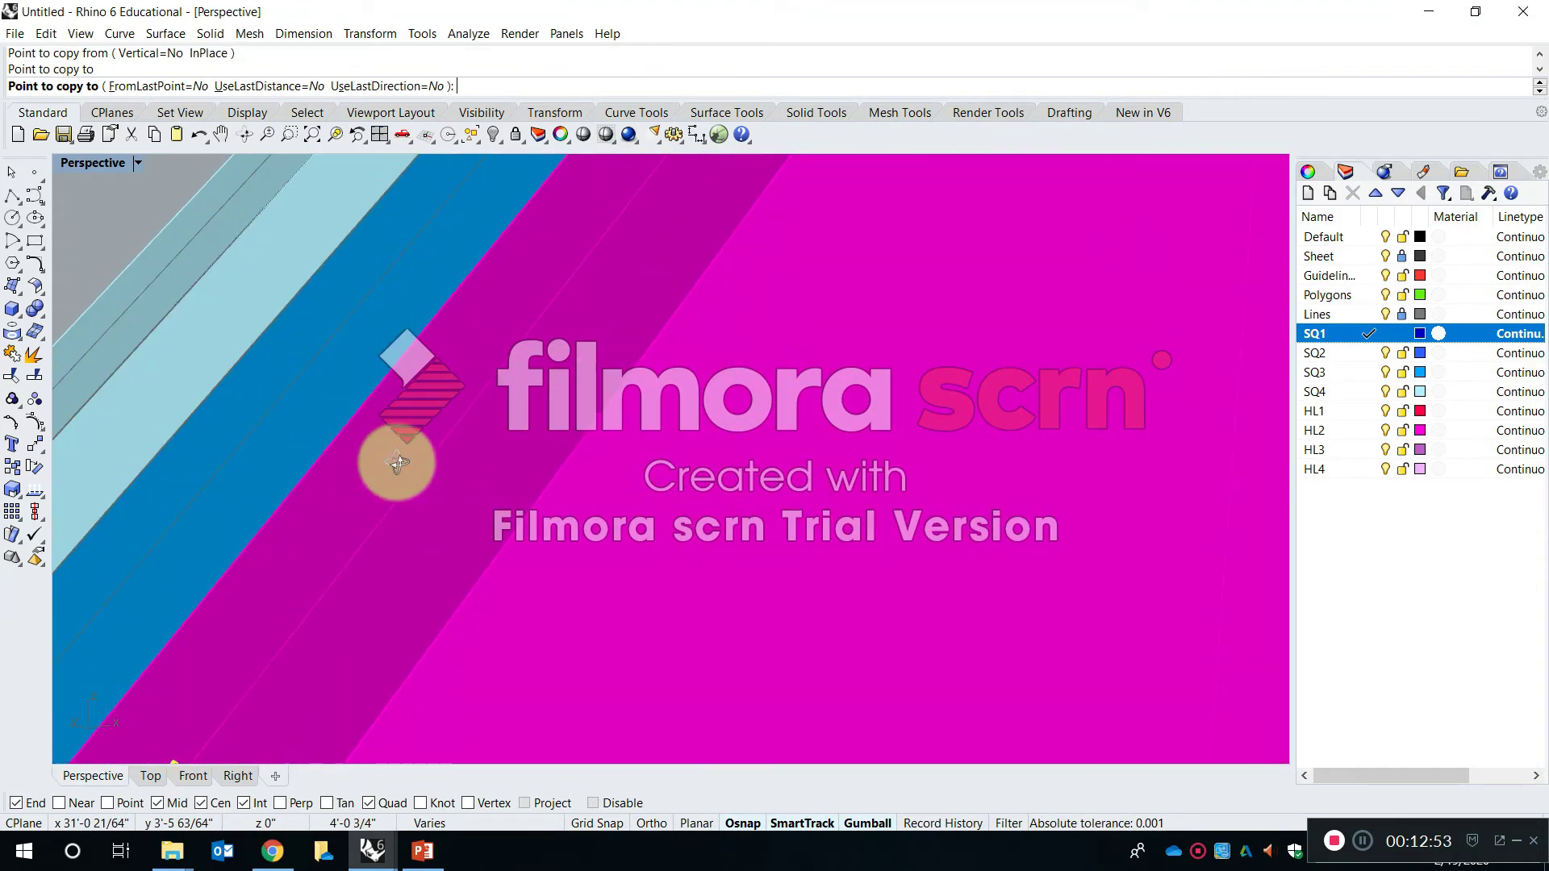
key("Escape")
Move the new copy by its back corner so it lines up in depth with the adjoining tiles
scroll(643, 484, "down", 3)
scroll(536, 336, "up", 10)
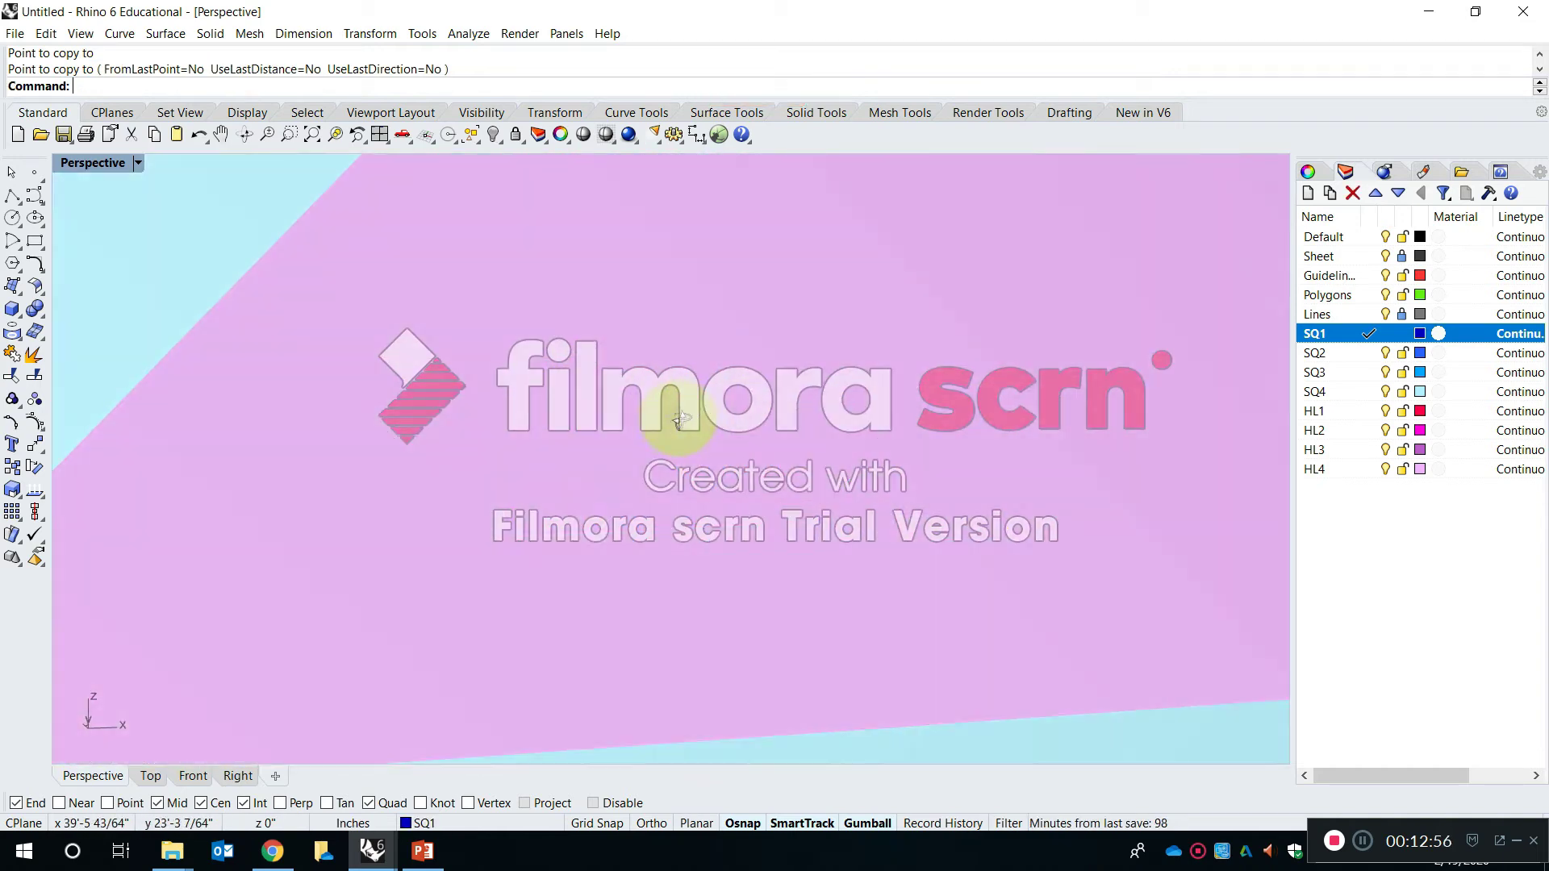
scroll(699, 385, "down", 6)
right_click_drag(682, 419, 430, 507)
scroll(318, 347, "up", 2)
scroll(318, 346, "up", 4)
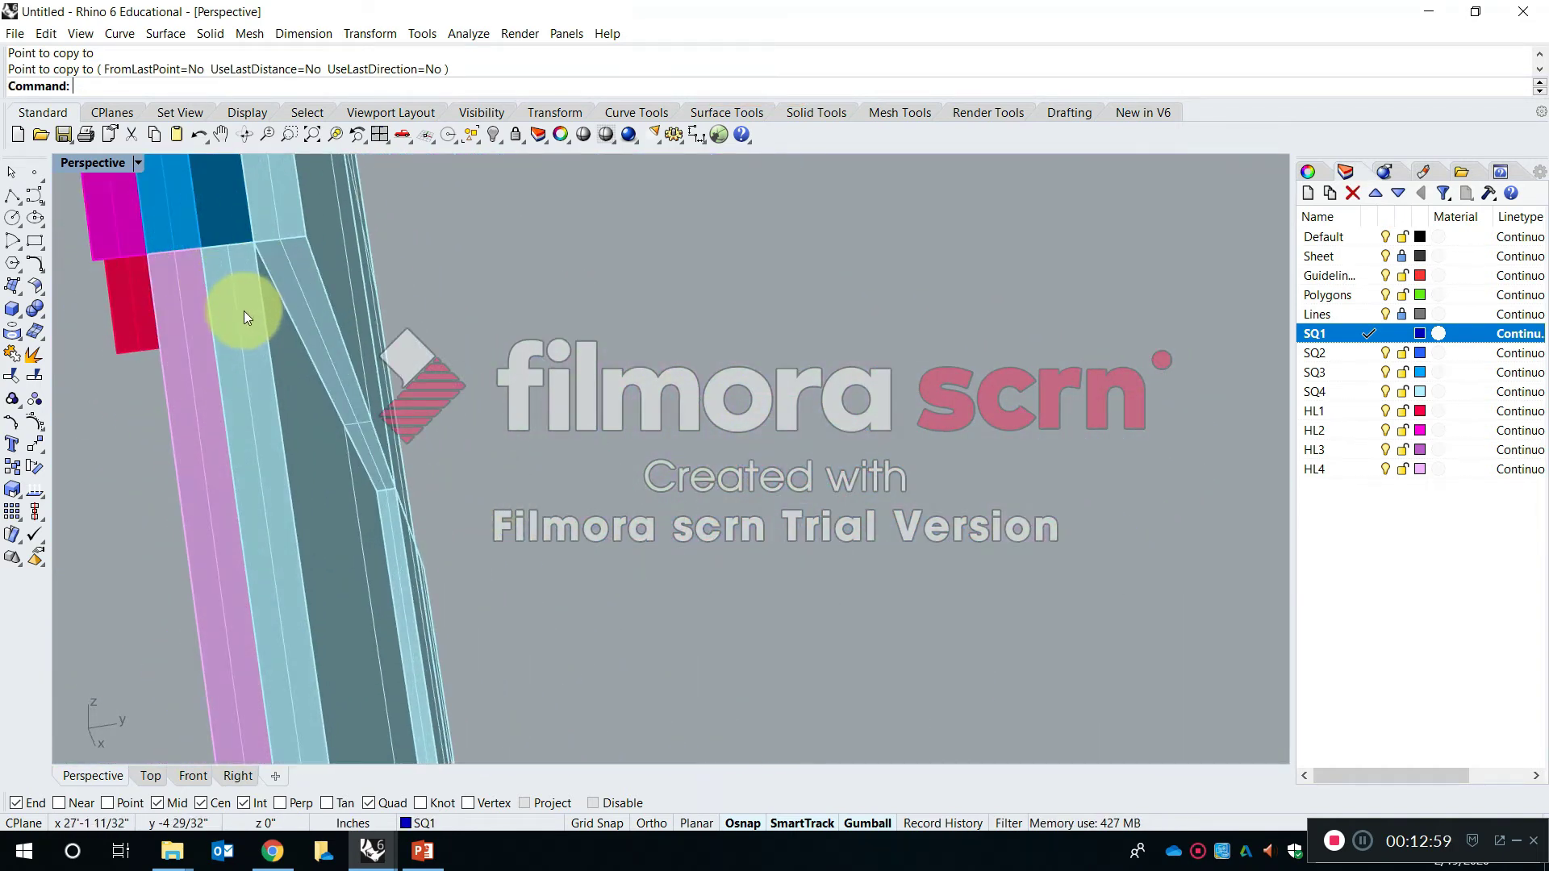
left_click(243, 311)
scroll(263, 229, "up", 5)
right_click_drag(277, 263, 319, 286)
type("ve")
key("Return")
left_click(263, 280)
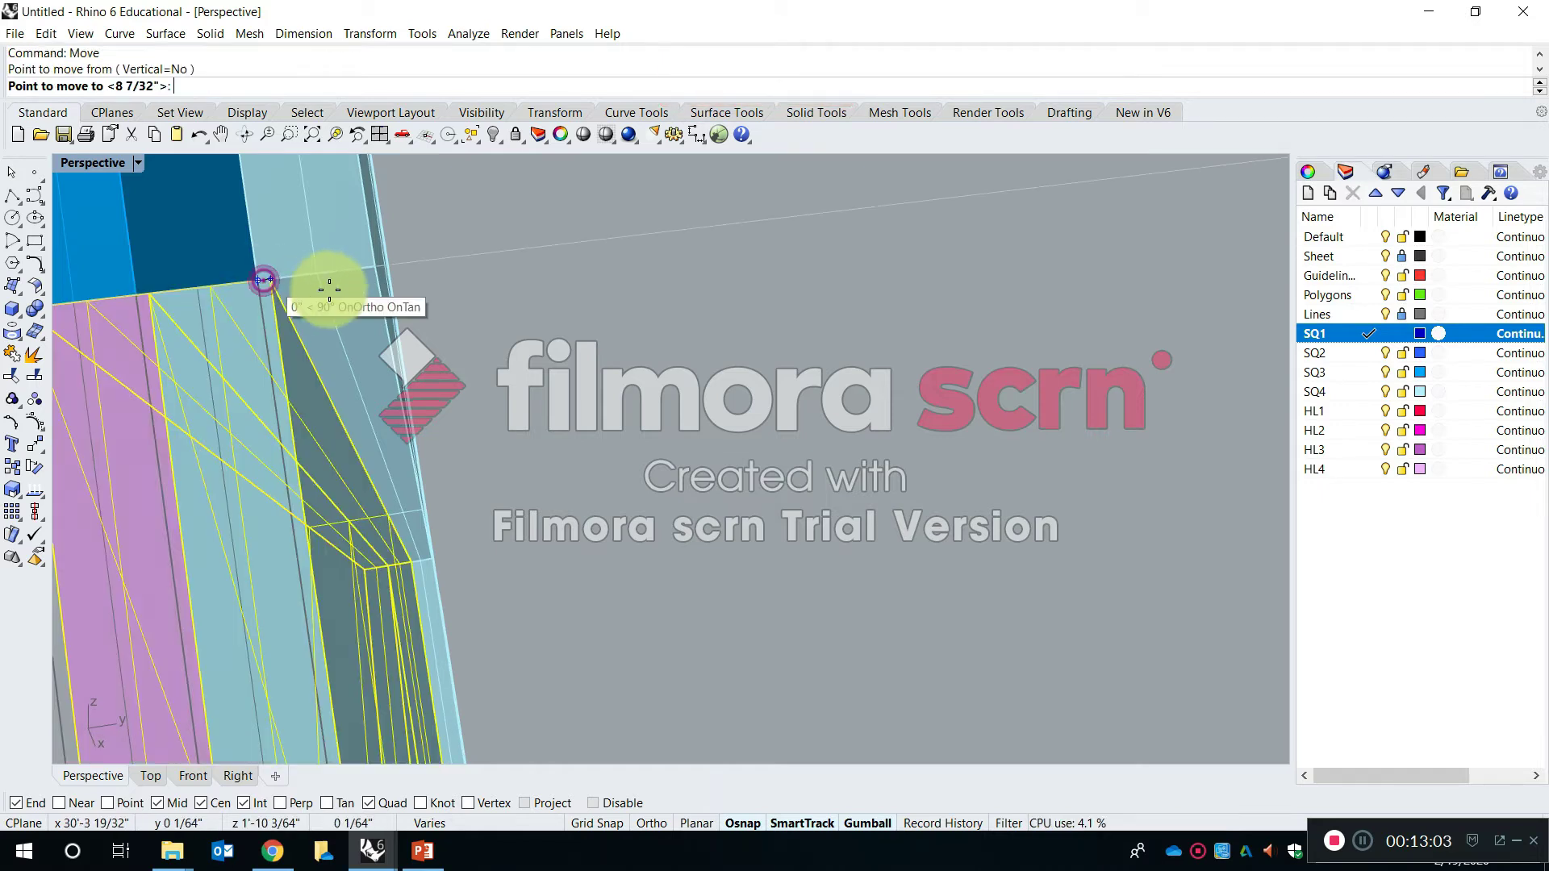
right_click_drag(371, 269, 792, 318)
scroll(790, 342, "down", 4)
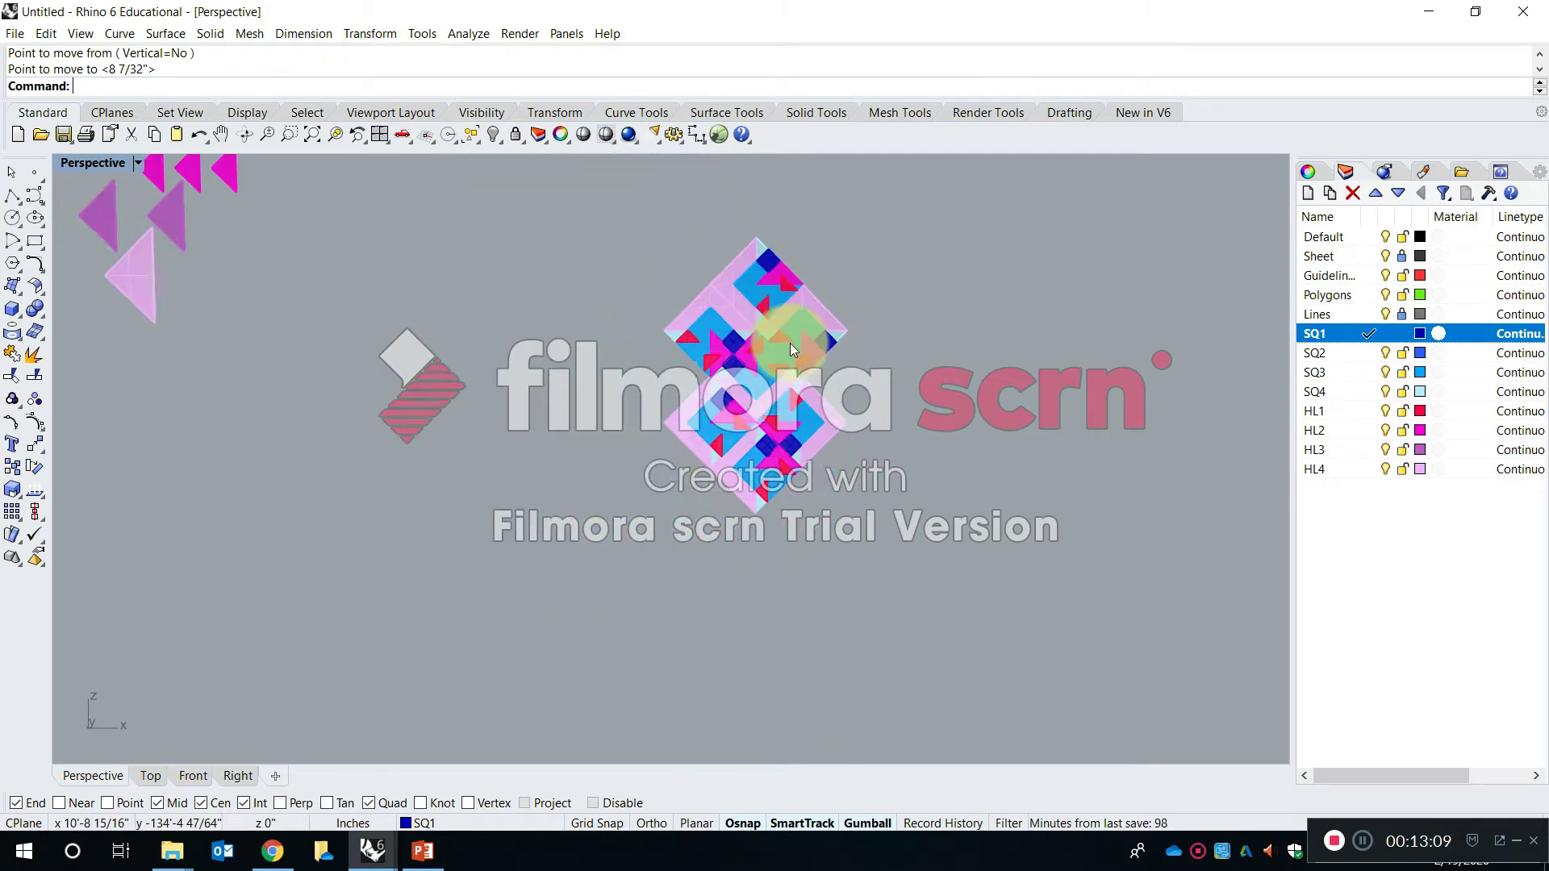
scroll(797, 341, "up", 7)
key("Escape")
type("copy")
key("space")
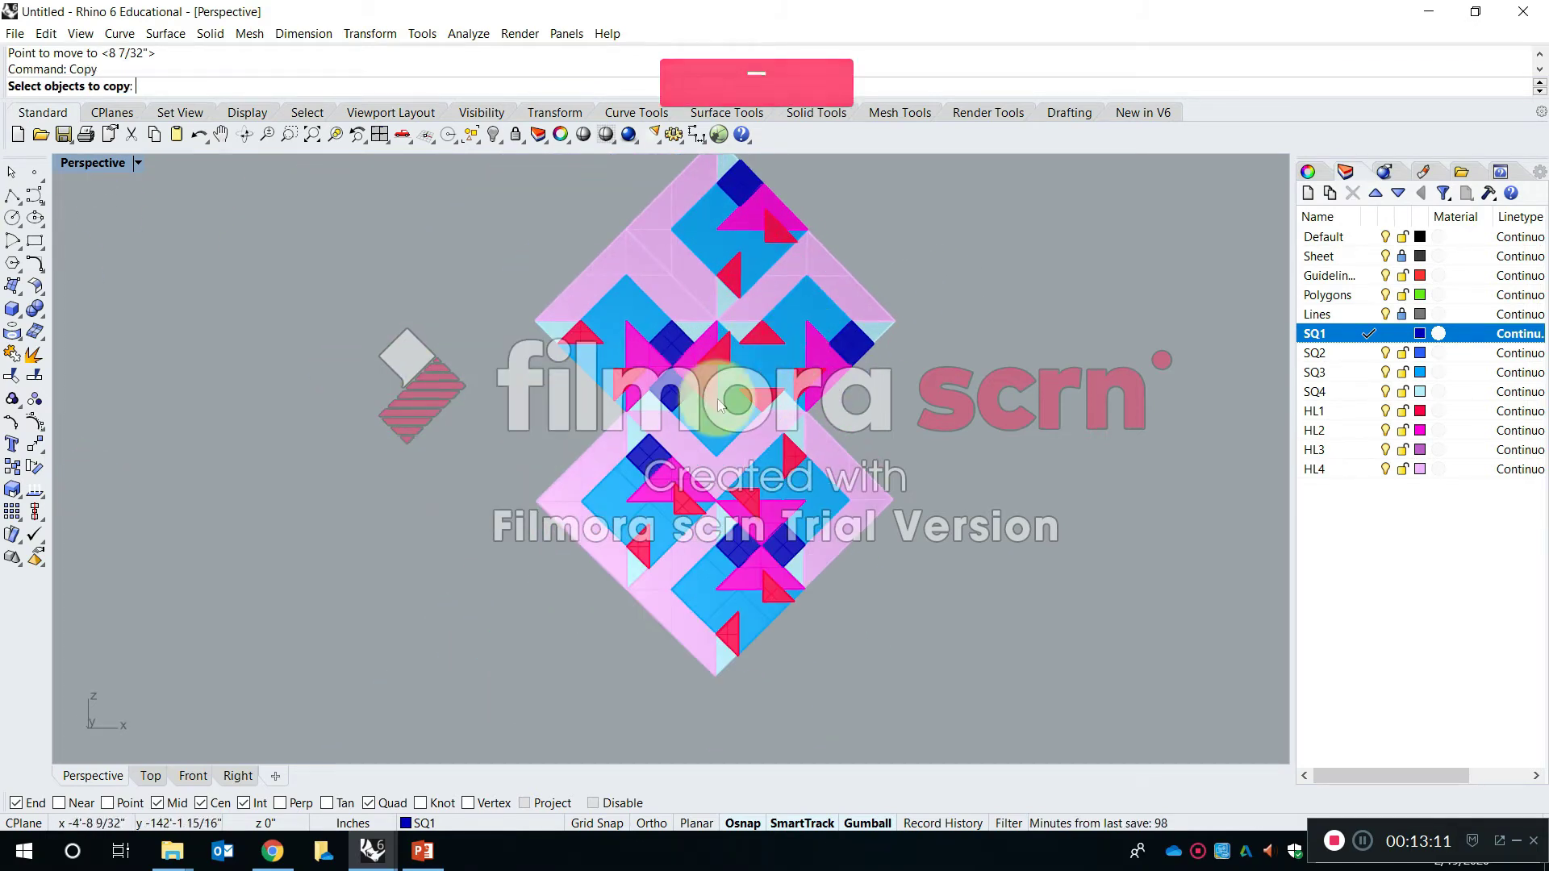
scroll(609, 376, "up", 2)
right_click_drag(609, 376, 704, 419)
scroll(702, 419, "down", 12)
key("Escape")
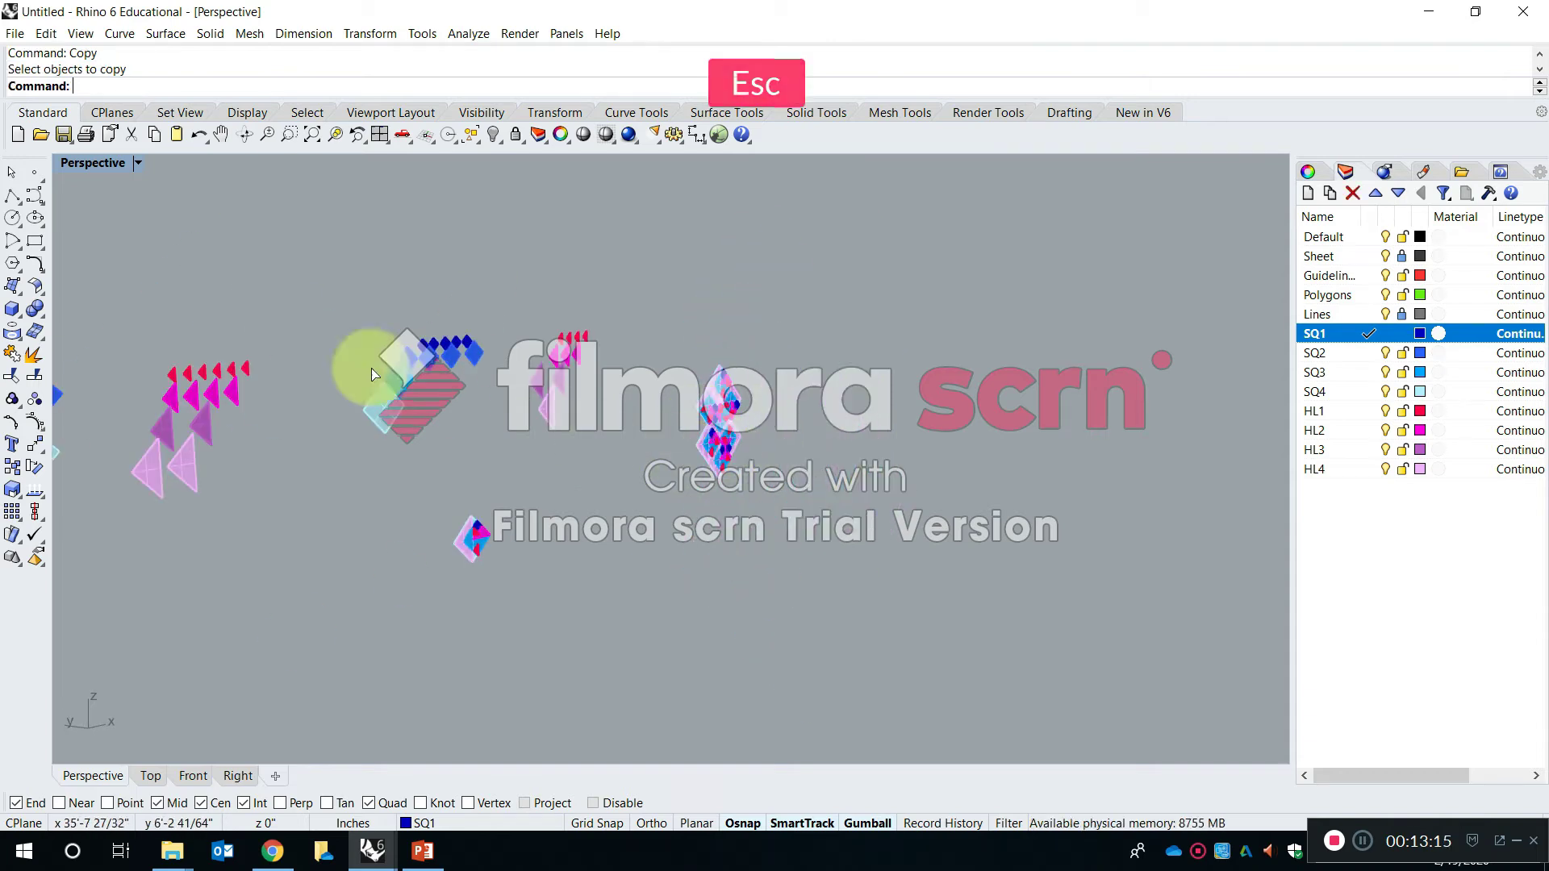
Switch to the Front view showing the whole row of construction stages and unlock the Sheet layer
double_click(99, 163)
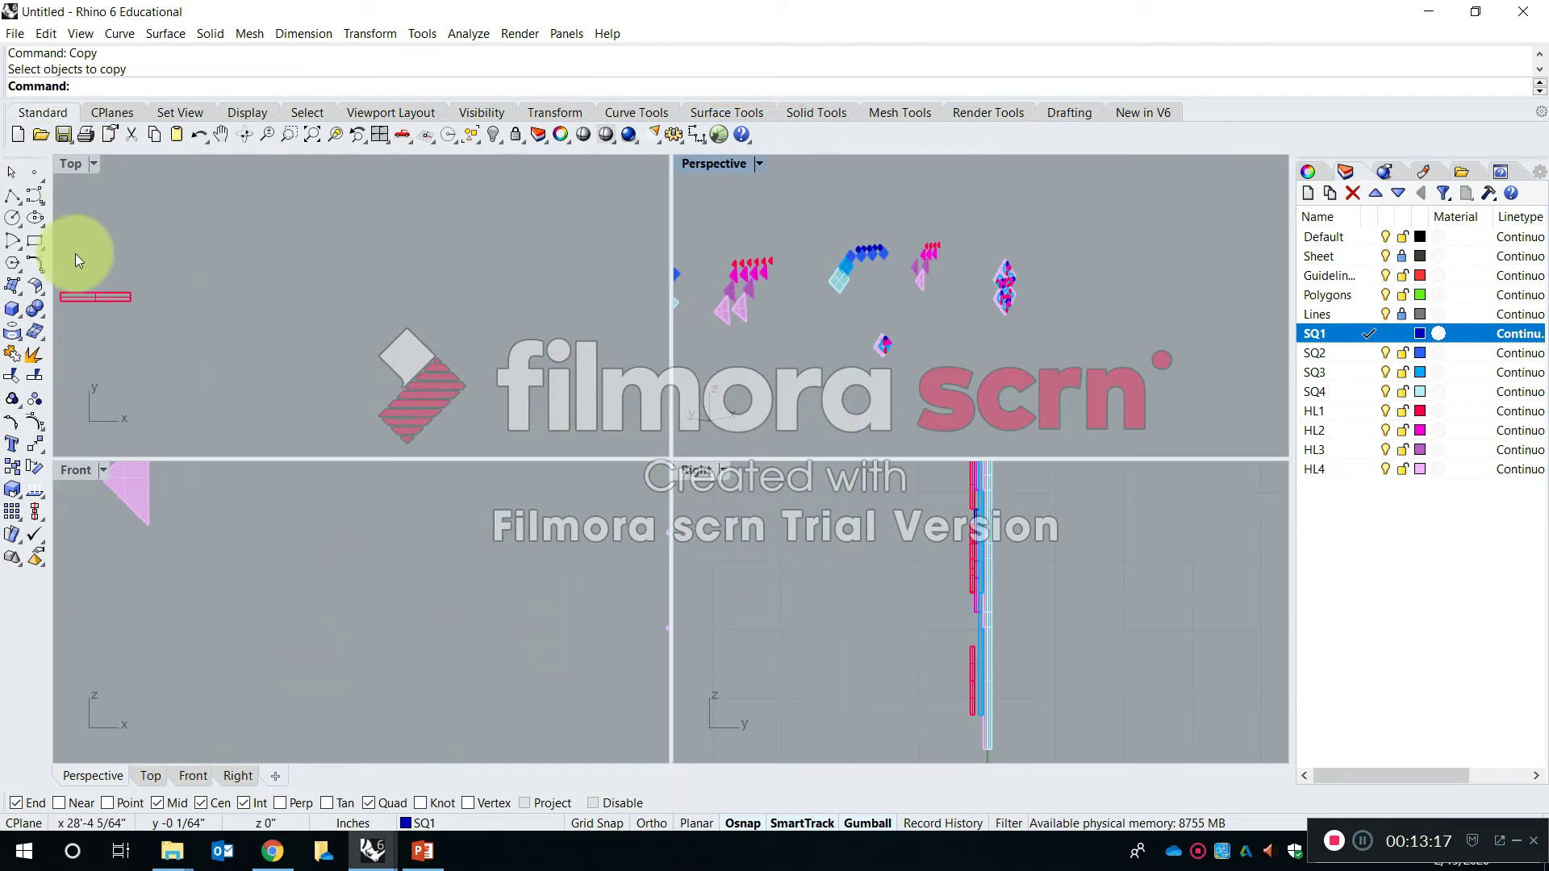
double_click(77, 466)
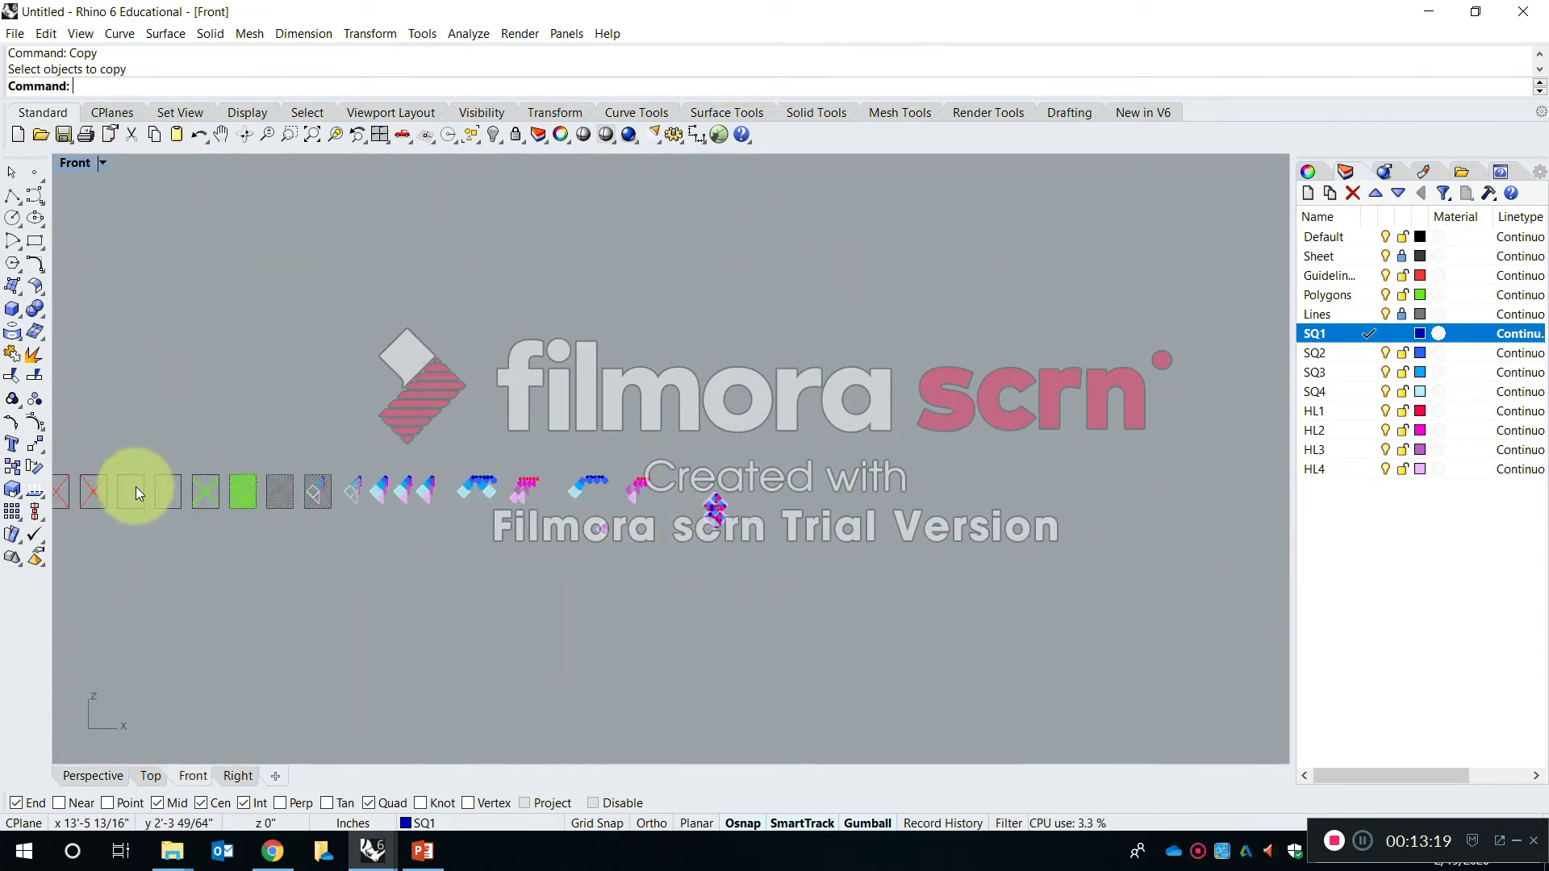
right_click_drag(202, 484, 594, 442)
scroll(615, 426, "up", 4)
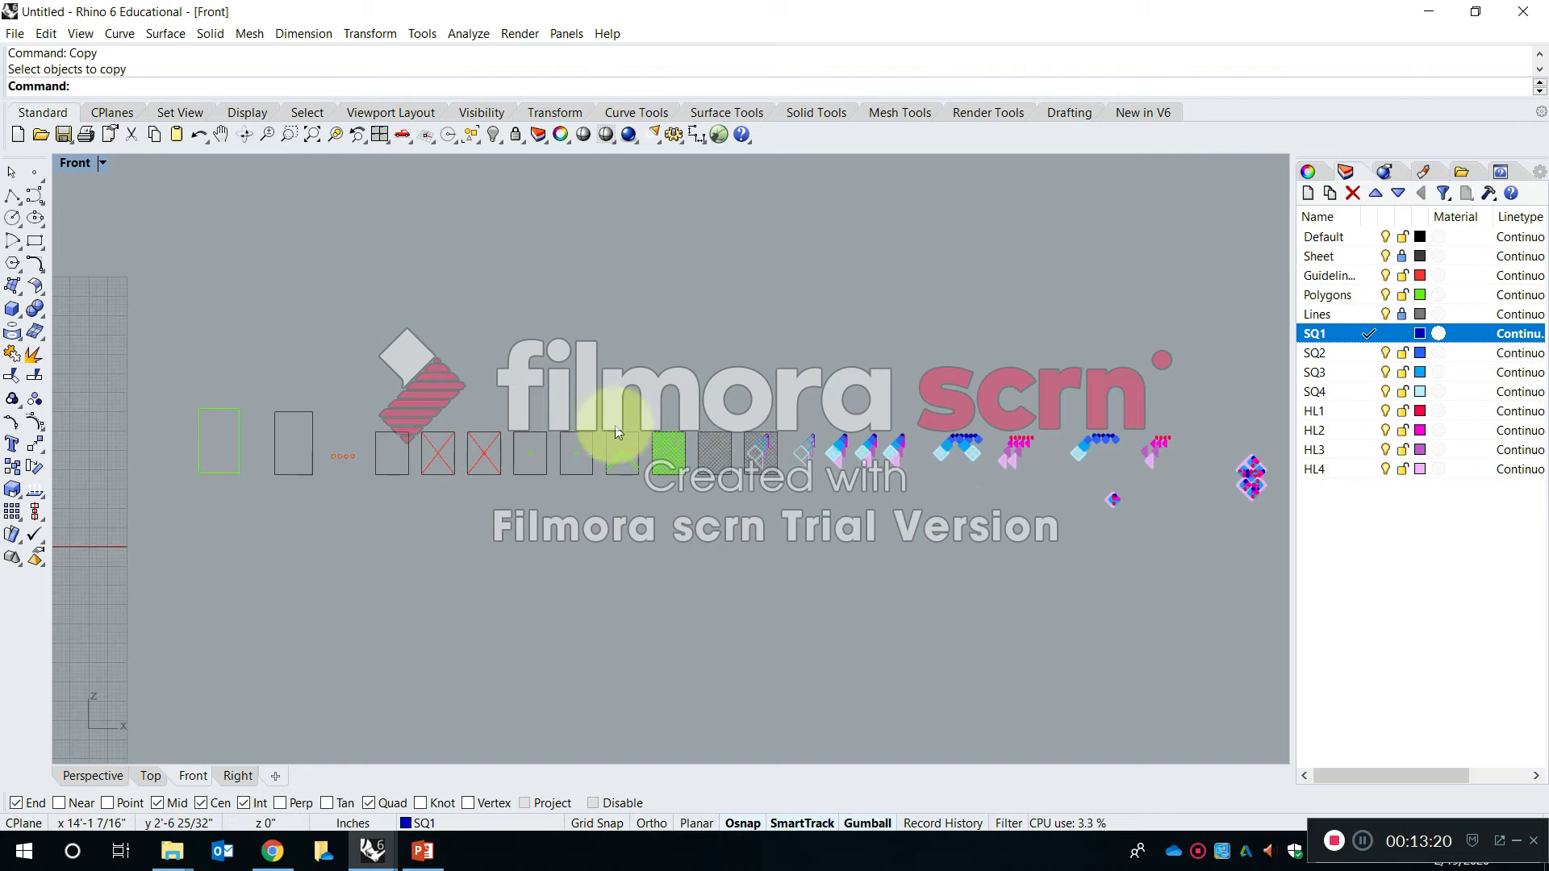
left_click(1387, 263)
Copy one empty sheet rectangle from the row to the free space beside the assembled diamond pattern
key("Escape")
type("Copy")
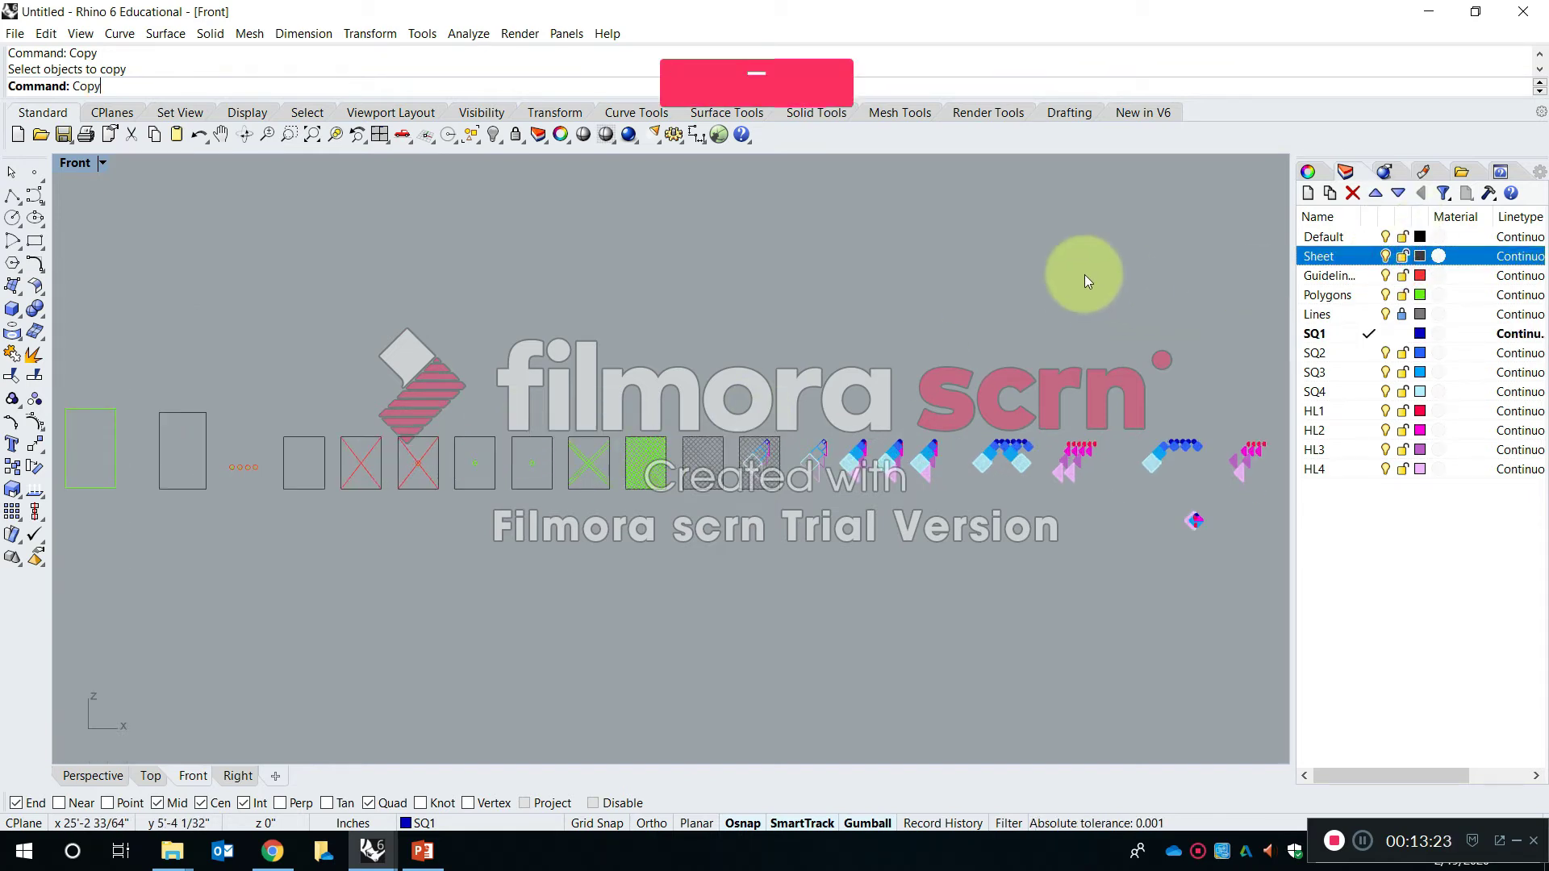
key("space")
left_click(493, 442)
key("space")
left_click(462, 402)
scroll(462, 402, "down", 3)
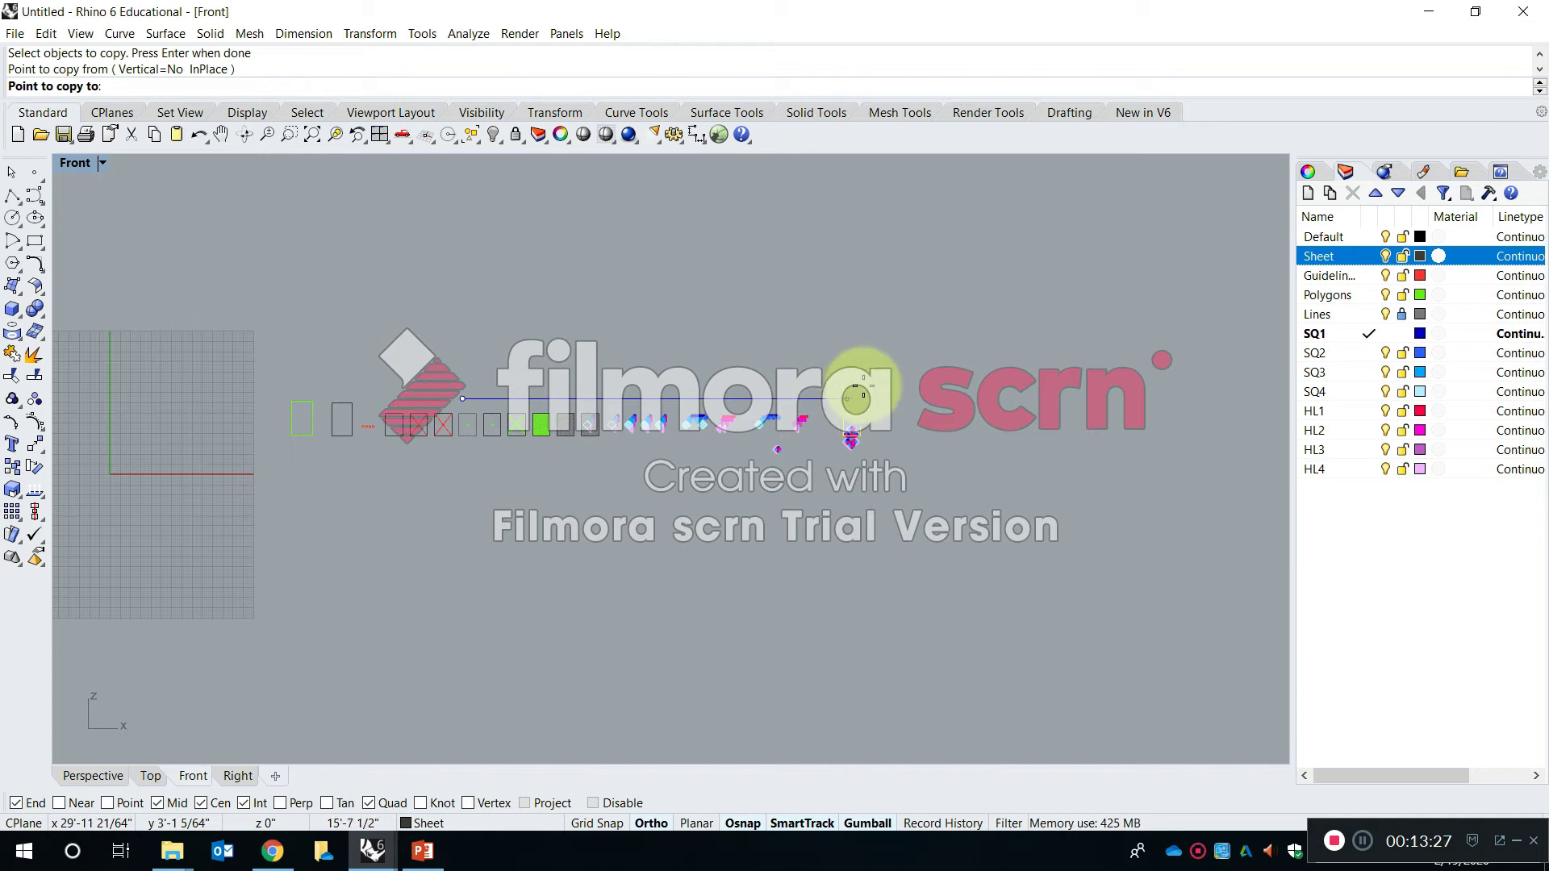
left_click(871, 387)
scroll(872, 397, "up", 15)
key("Escape")
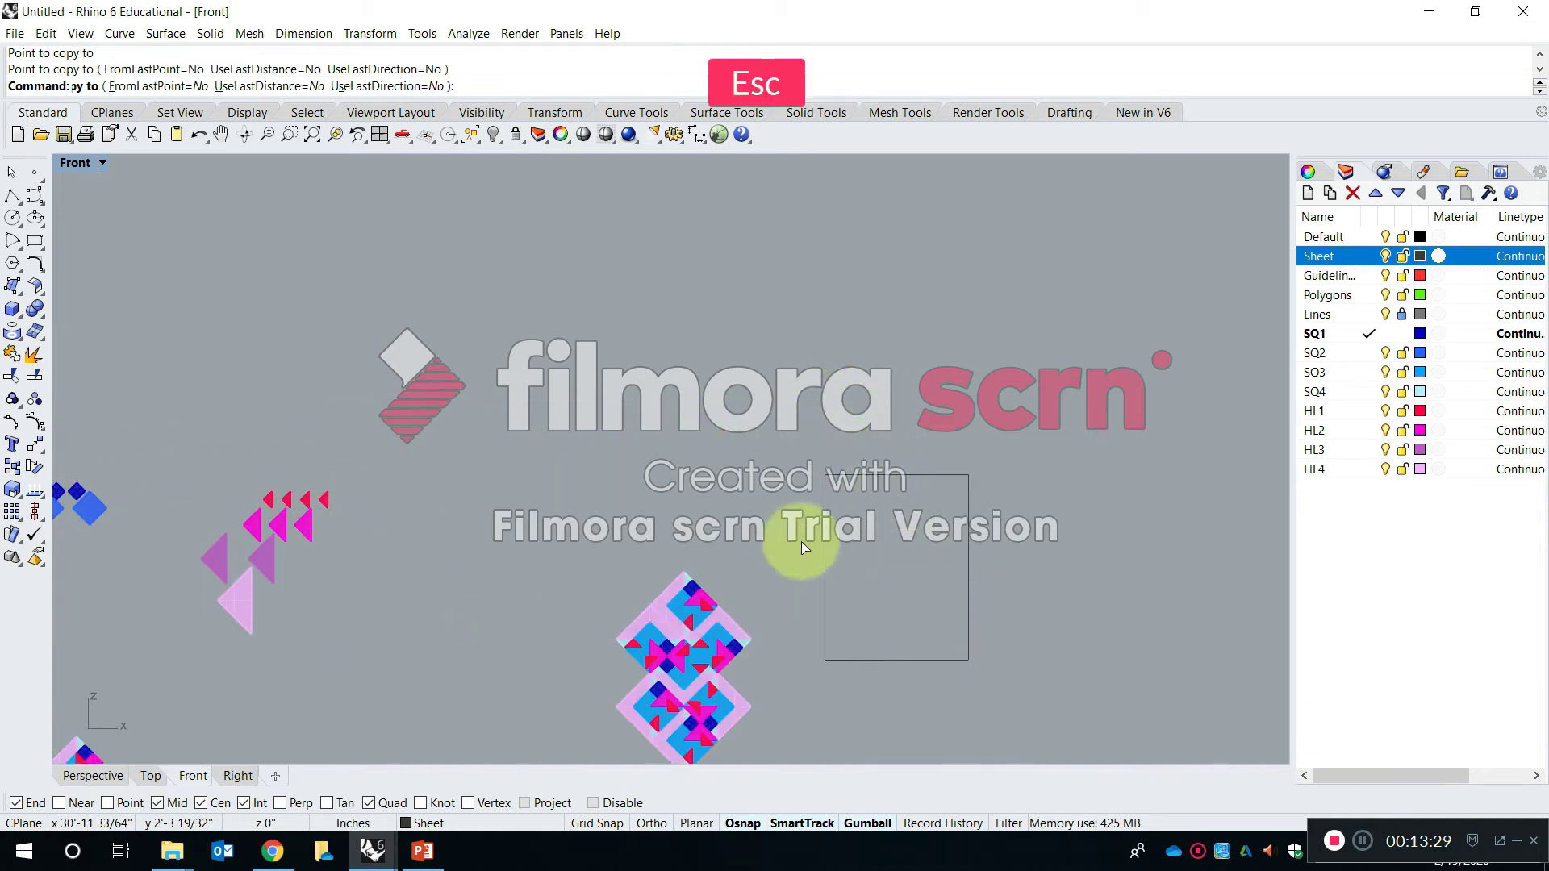
Copy the whole assembled diamond pattern onto the new sheet rectangle, aligned with the sheet's vertical centreline
right_click_drag(774, 536, 685, 394)
key("space")
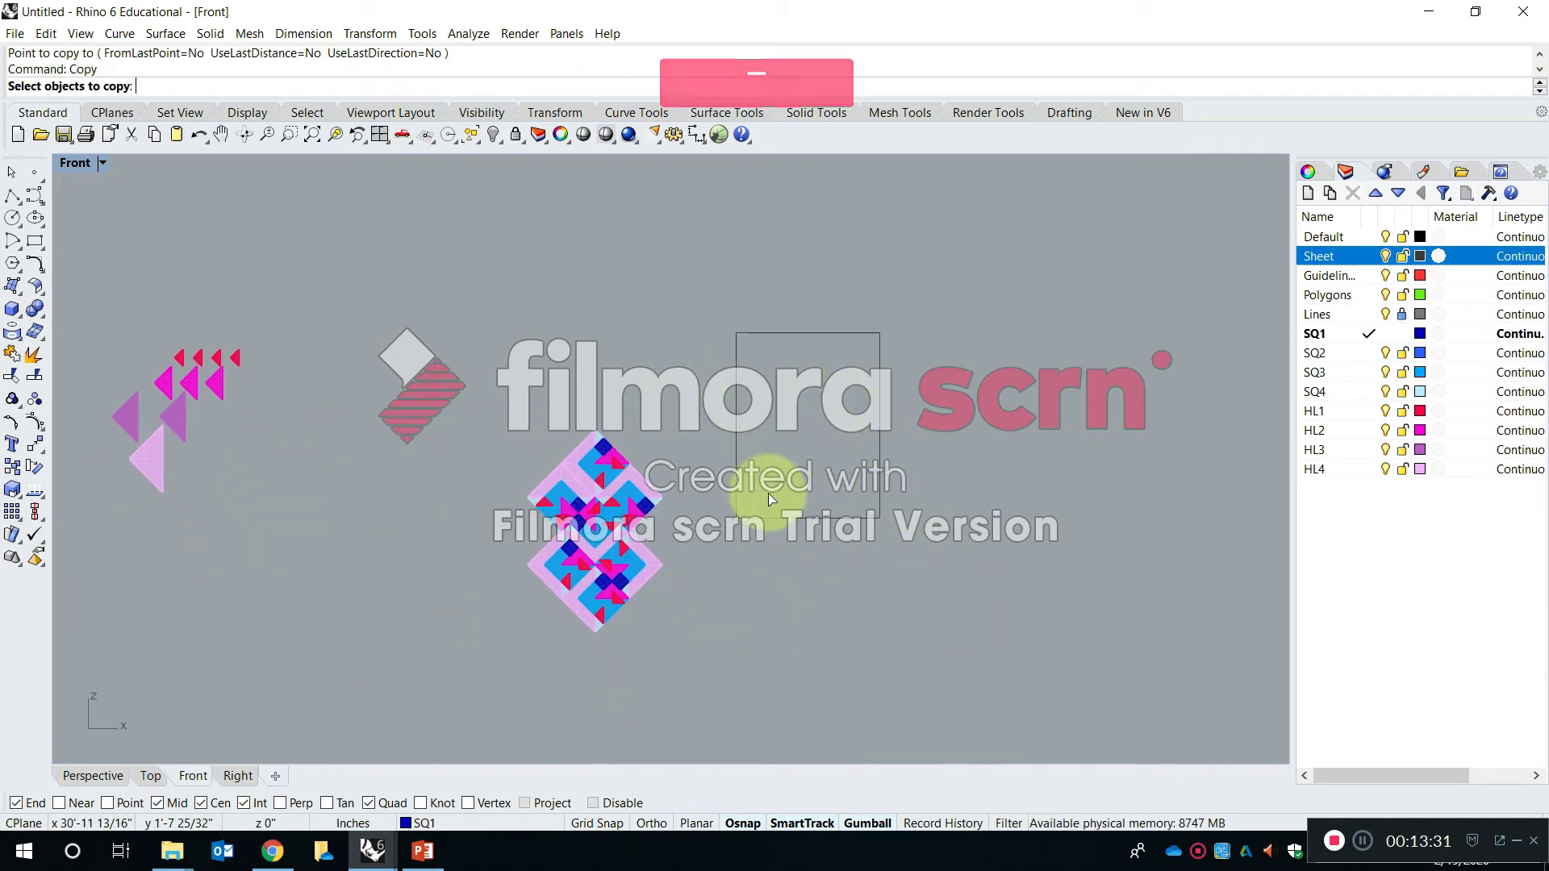
left_click(575, 466)
scroll(614, 543, "up", 5)
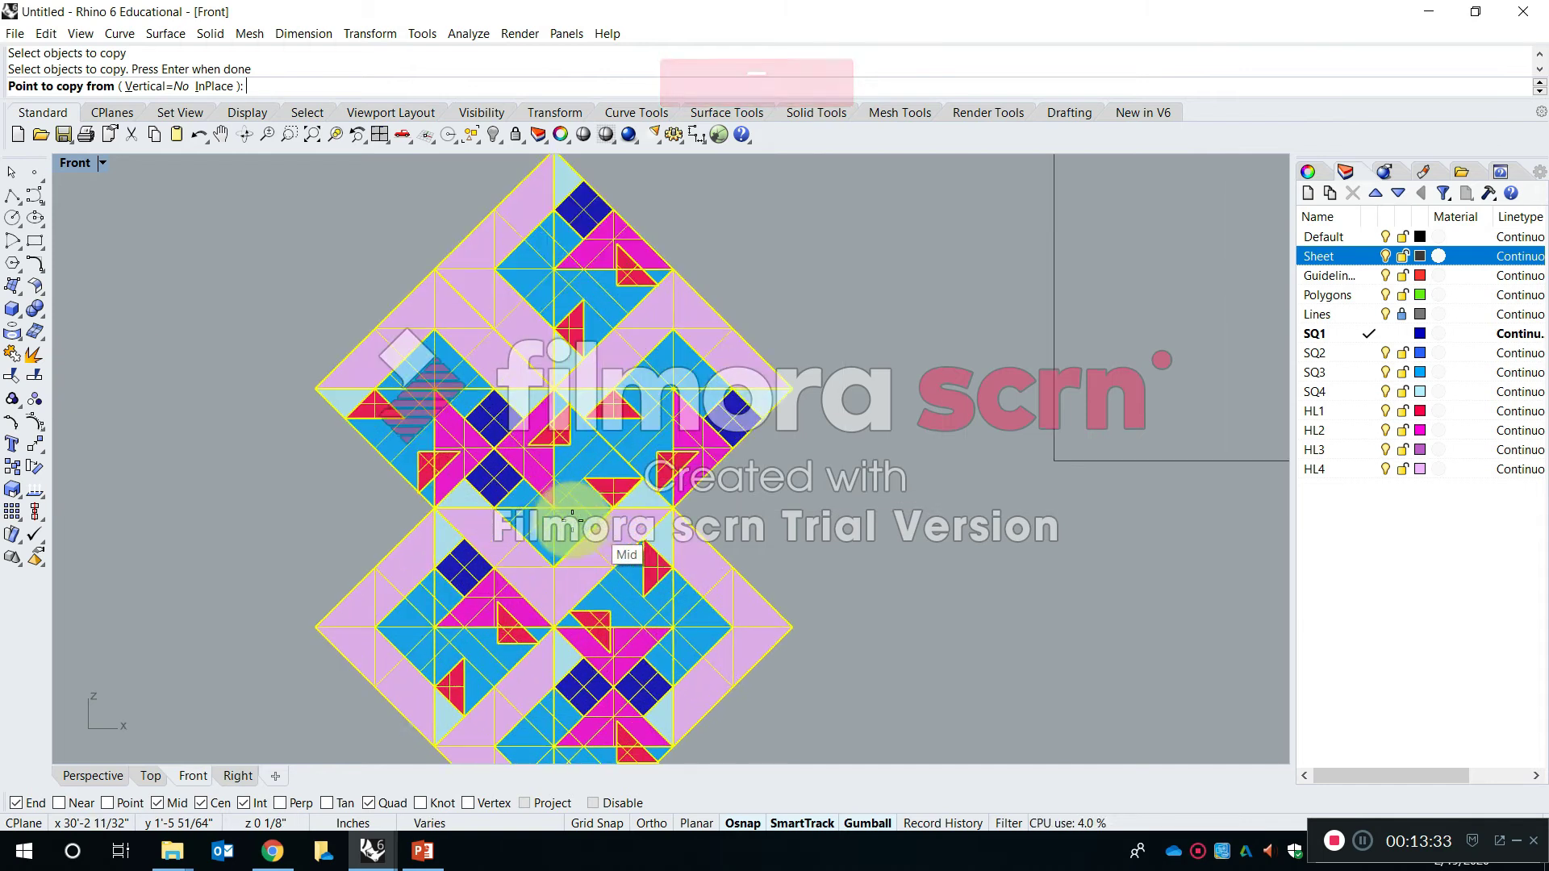
scroll(558, 506, "down", 5)
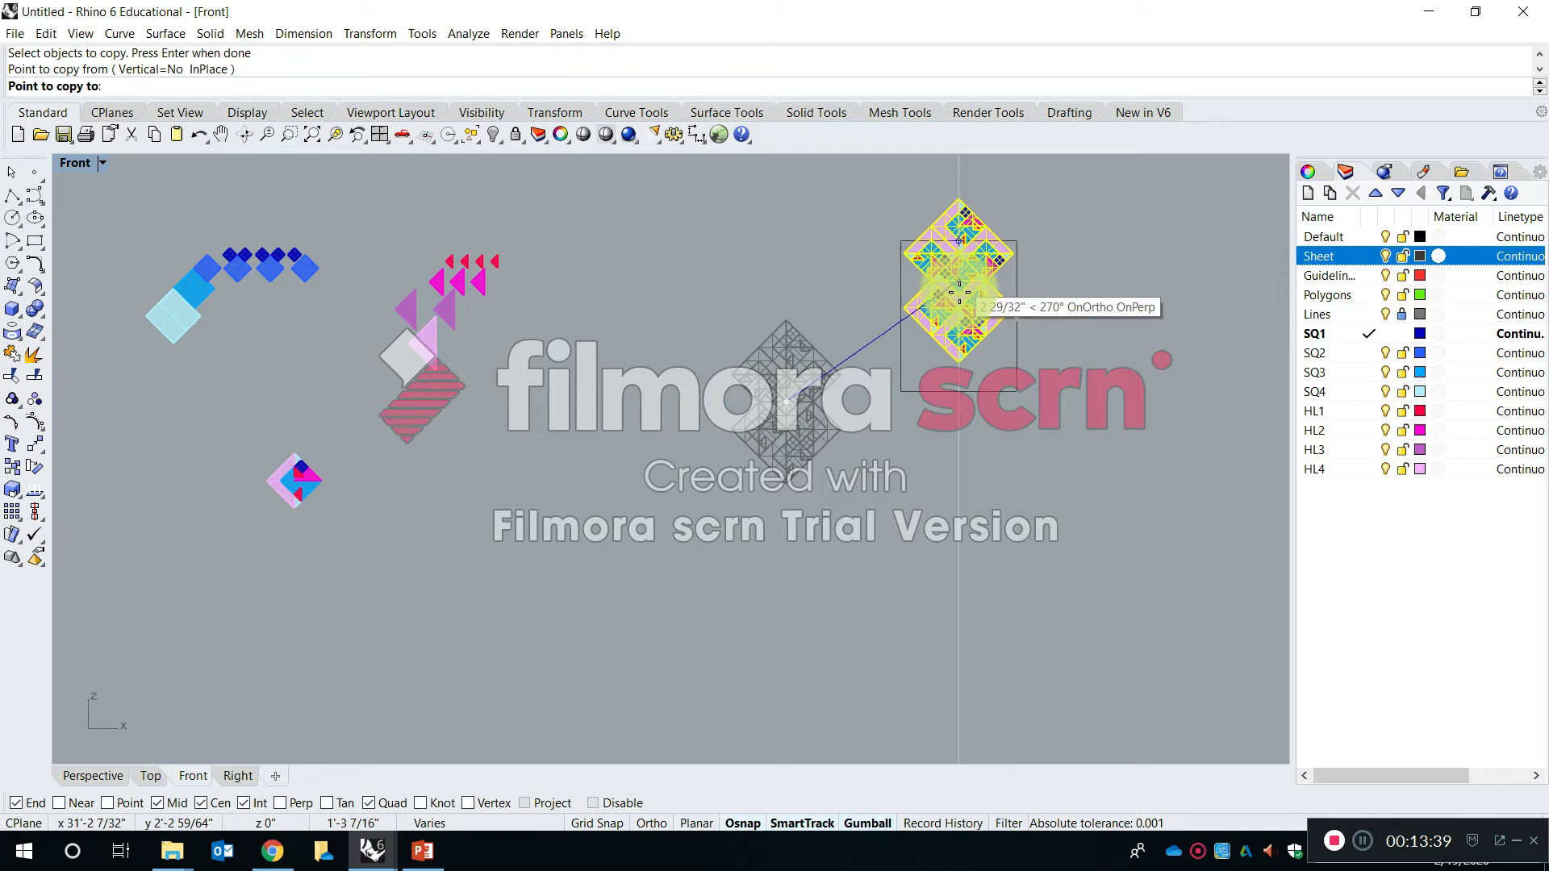
left_click(960, 317)
key("Escape")
scroll(1037, 312, "up", 3)
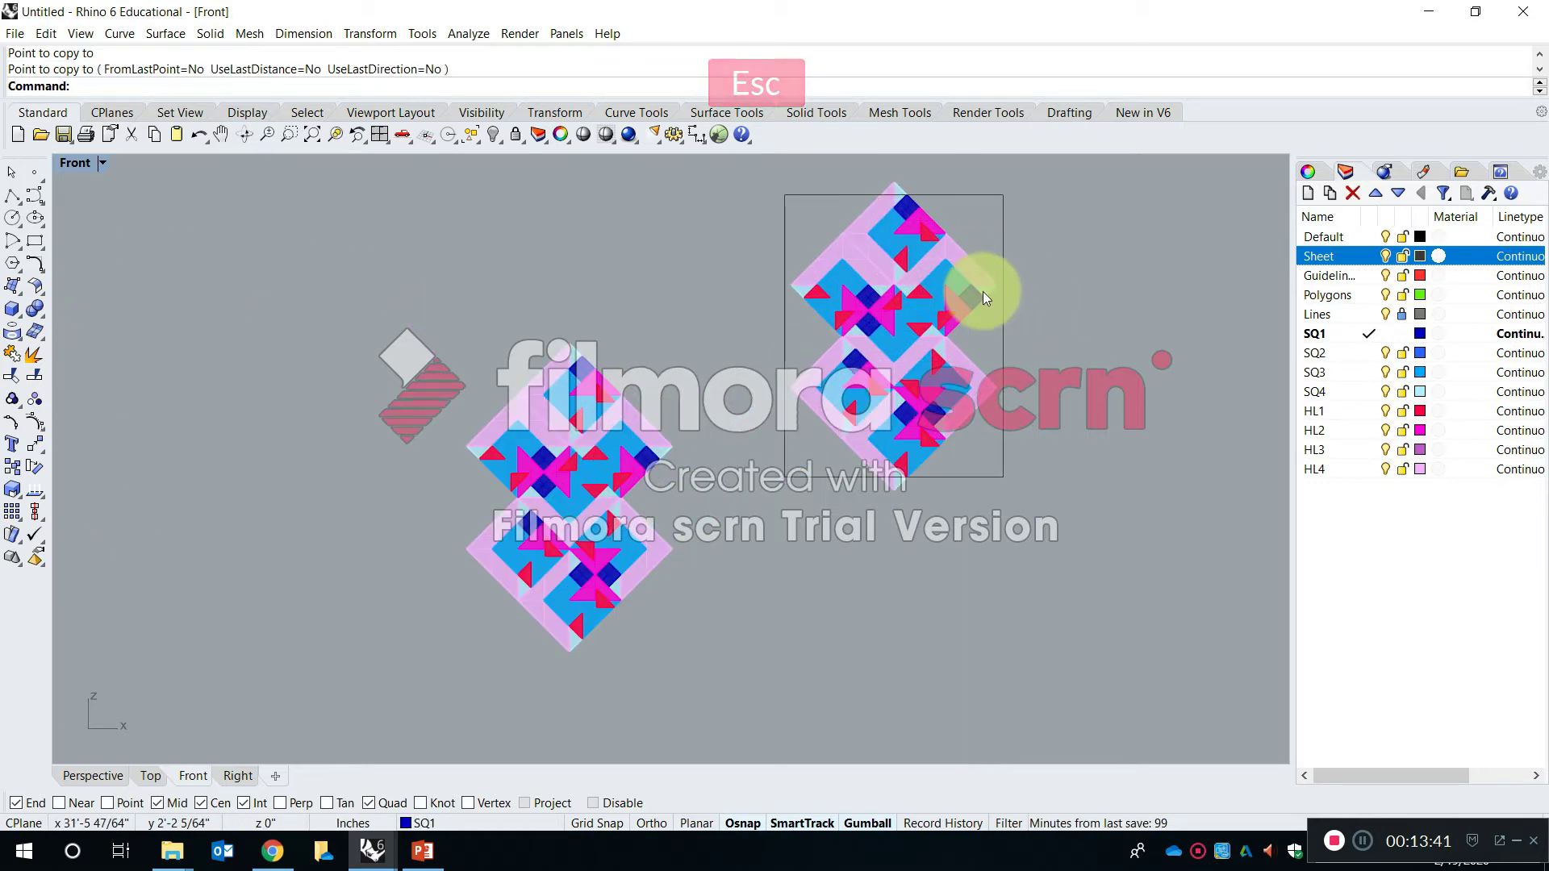
Move the sheet rectangle together with its pattern copy horizontally away from the original pattern
left_click_drag(909, 580, 722, 350)
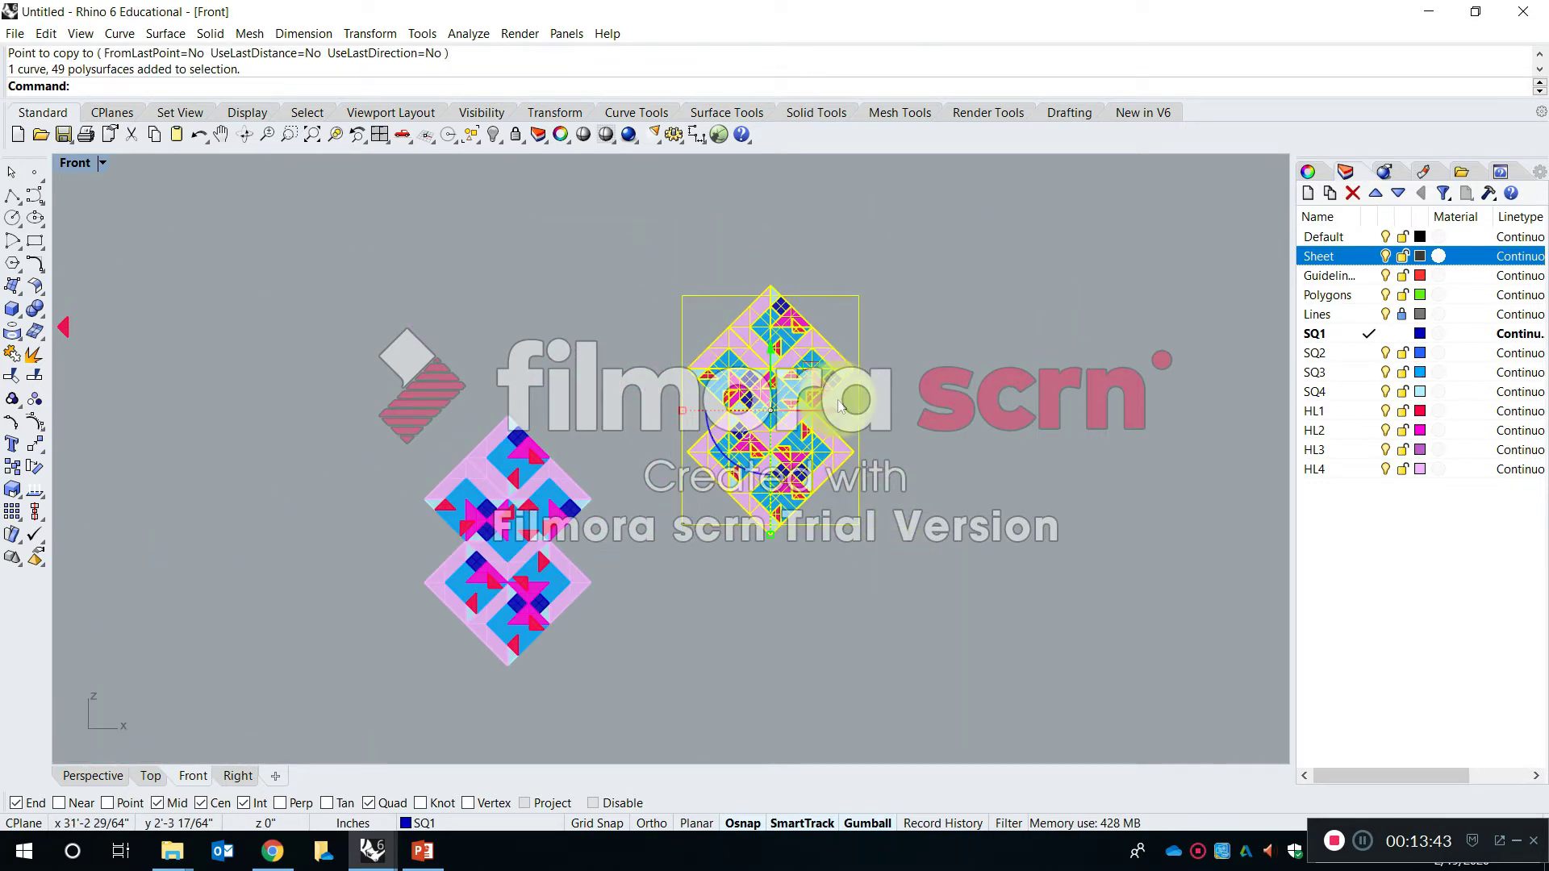
left_click_drag(843, 422, 975, 441)
left_click(985, 588)
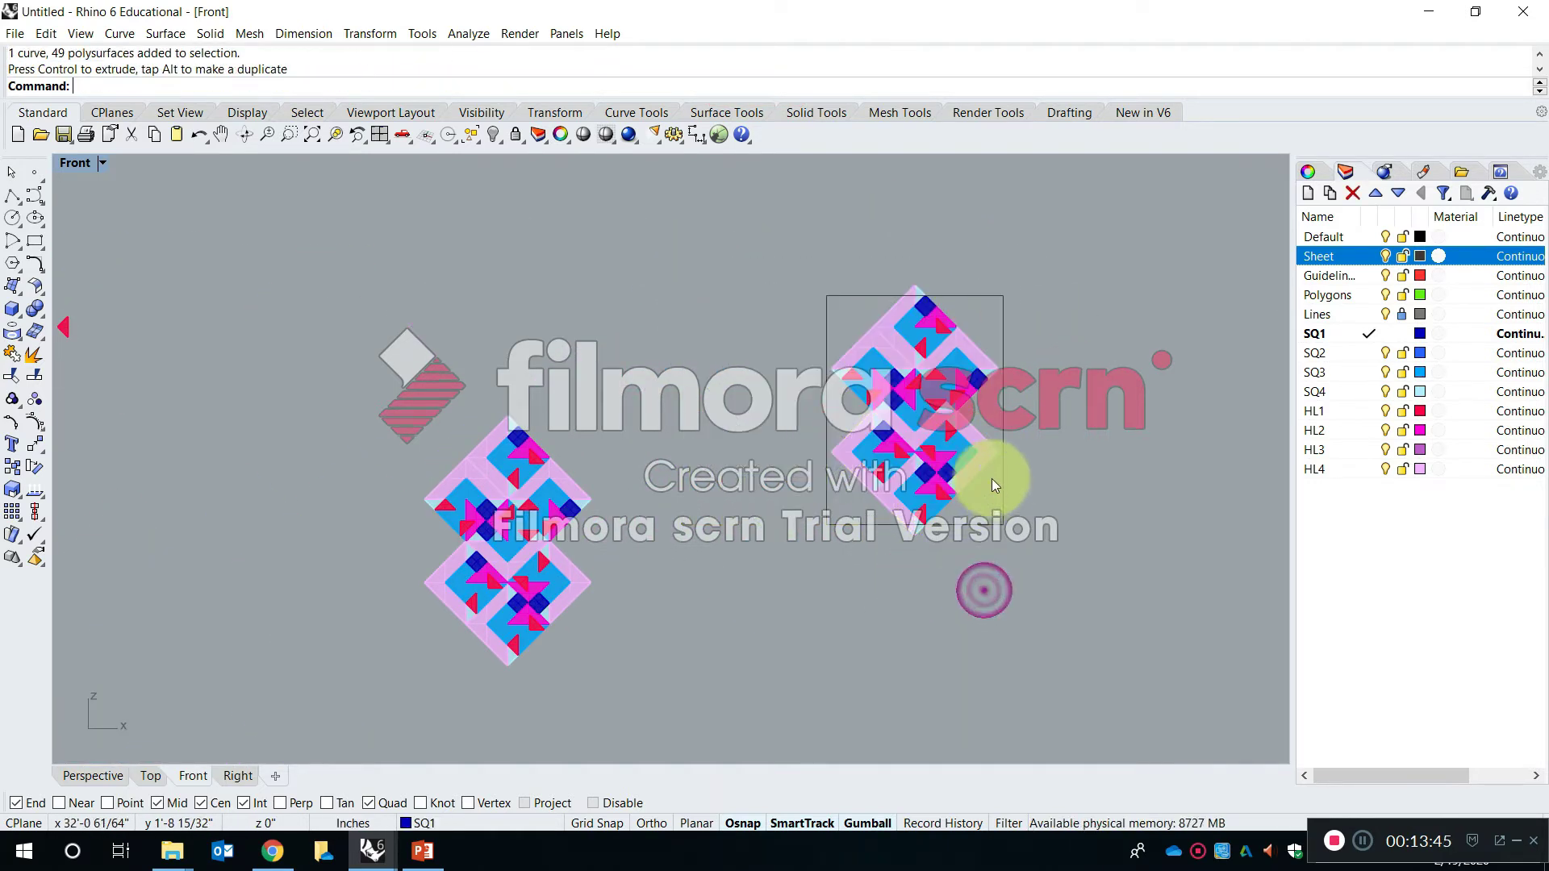
Show the sheet with its tile pattern close up in the Perspective view
right_click_drag(991, 478, 785, 531)
scroll(771, 440, "up", 2)
scroll(772, 440, "up", 1)
key("Escape")
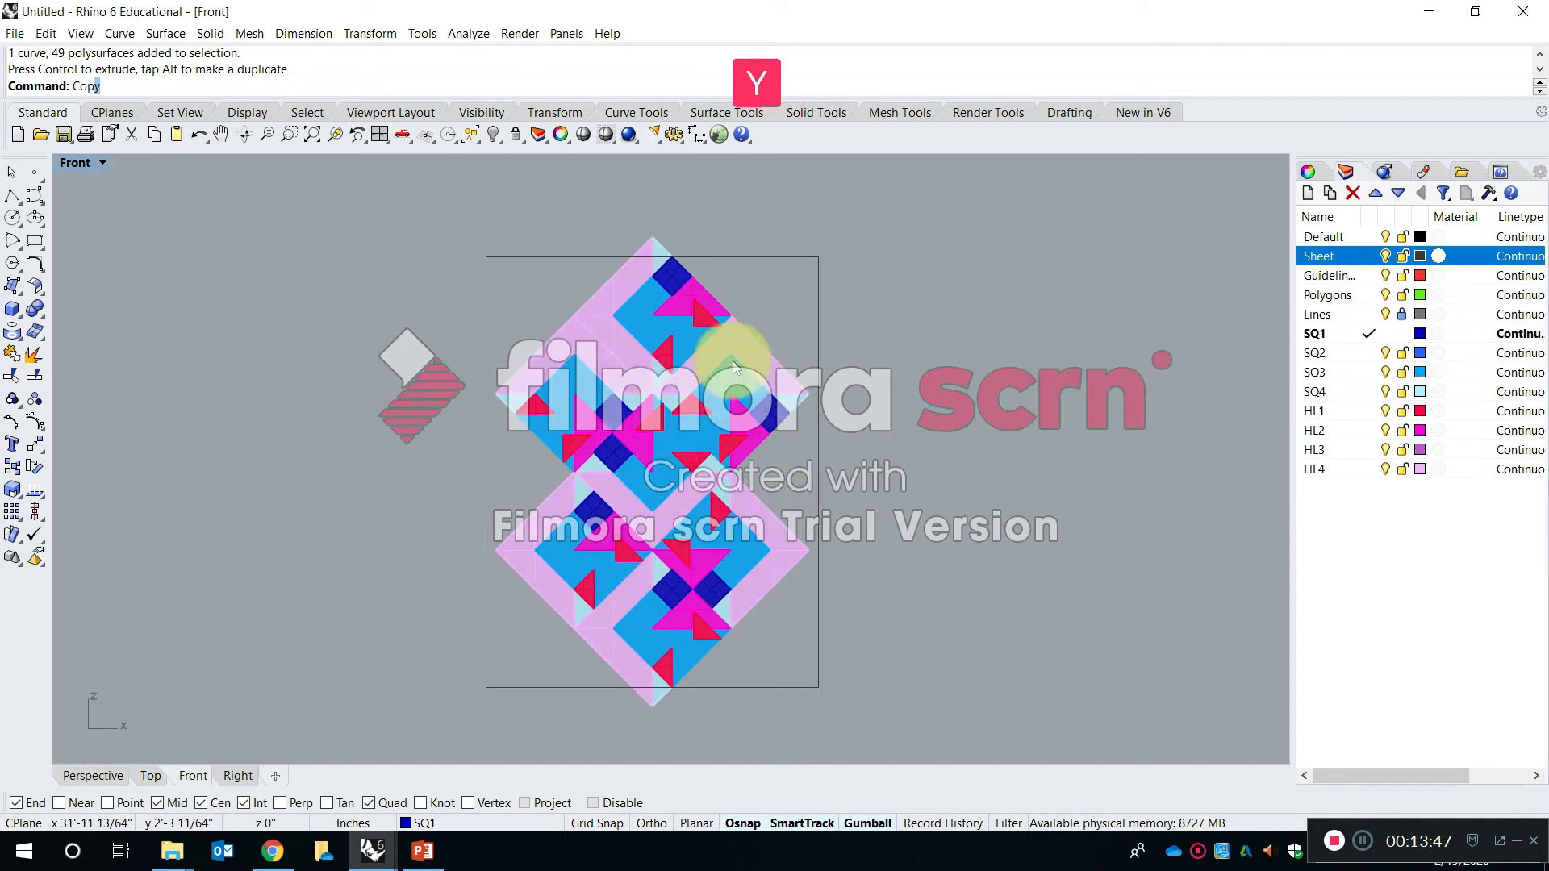
key("Return")
left_click(684, 305)
double_click(72, 163)
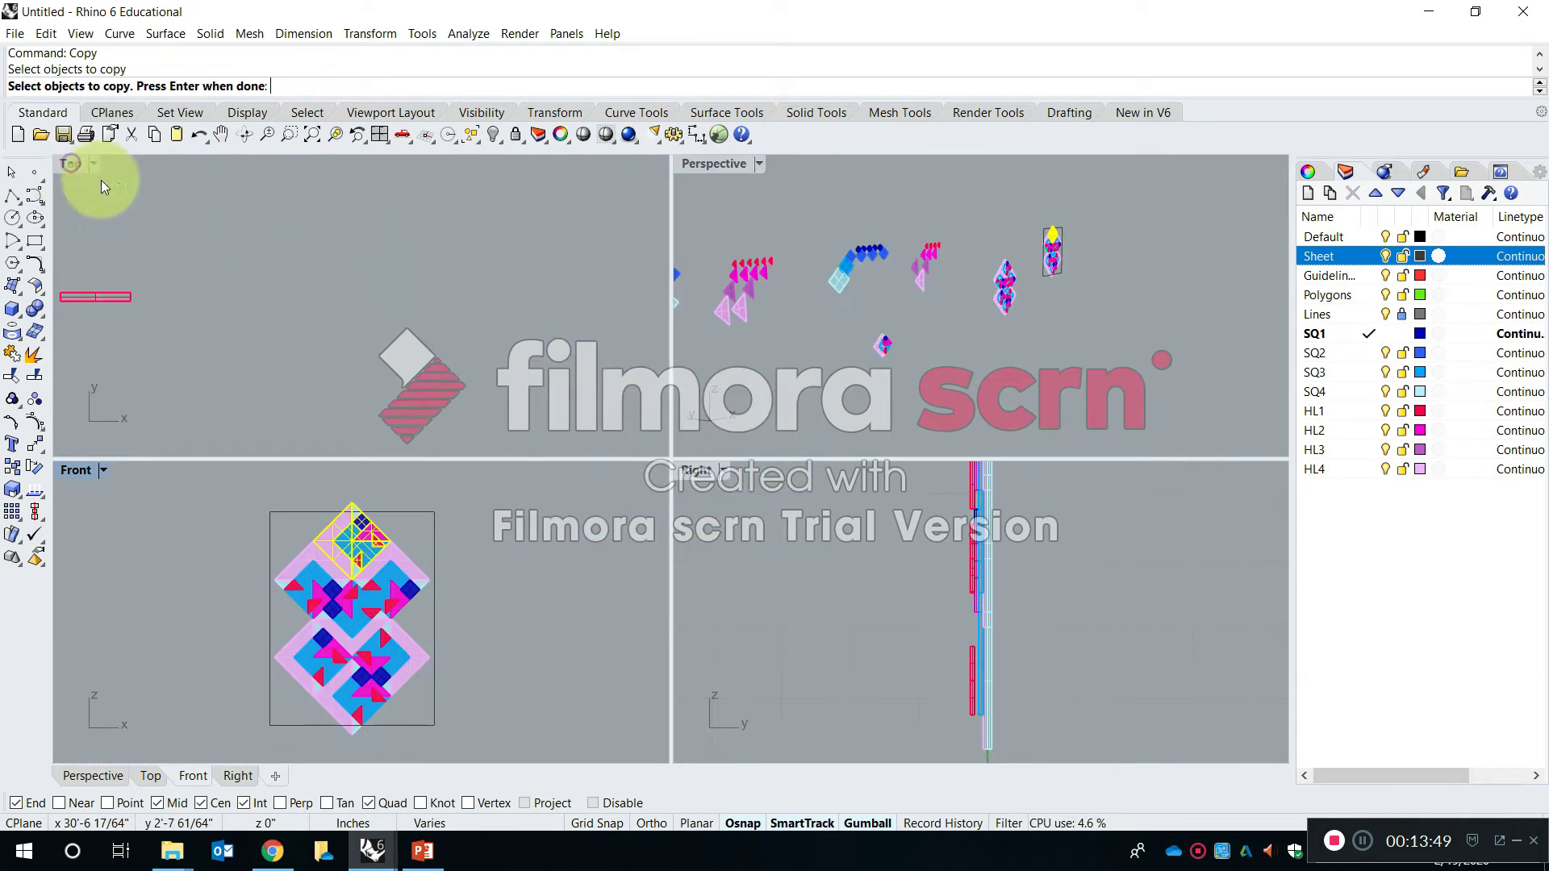
double_click(699, 165)
right_click_drag(792, 278, 824, 396)
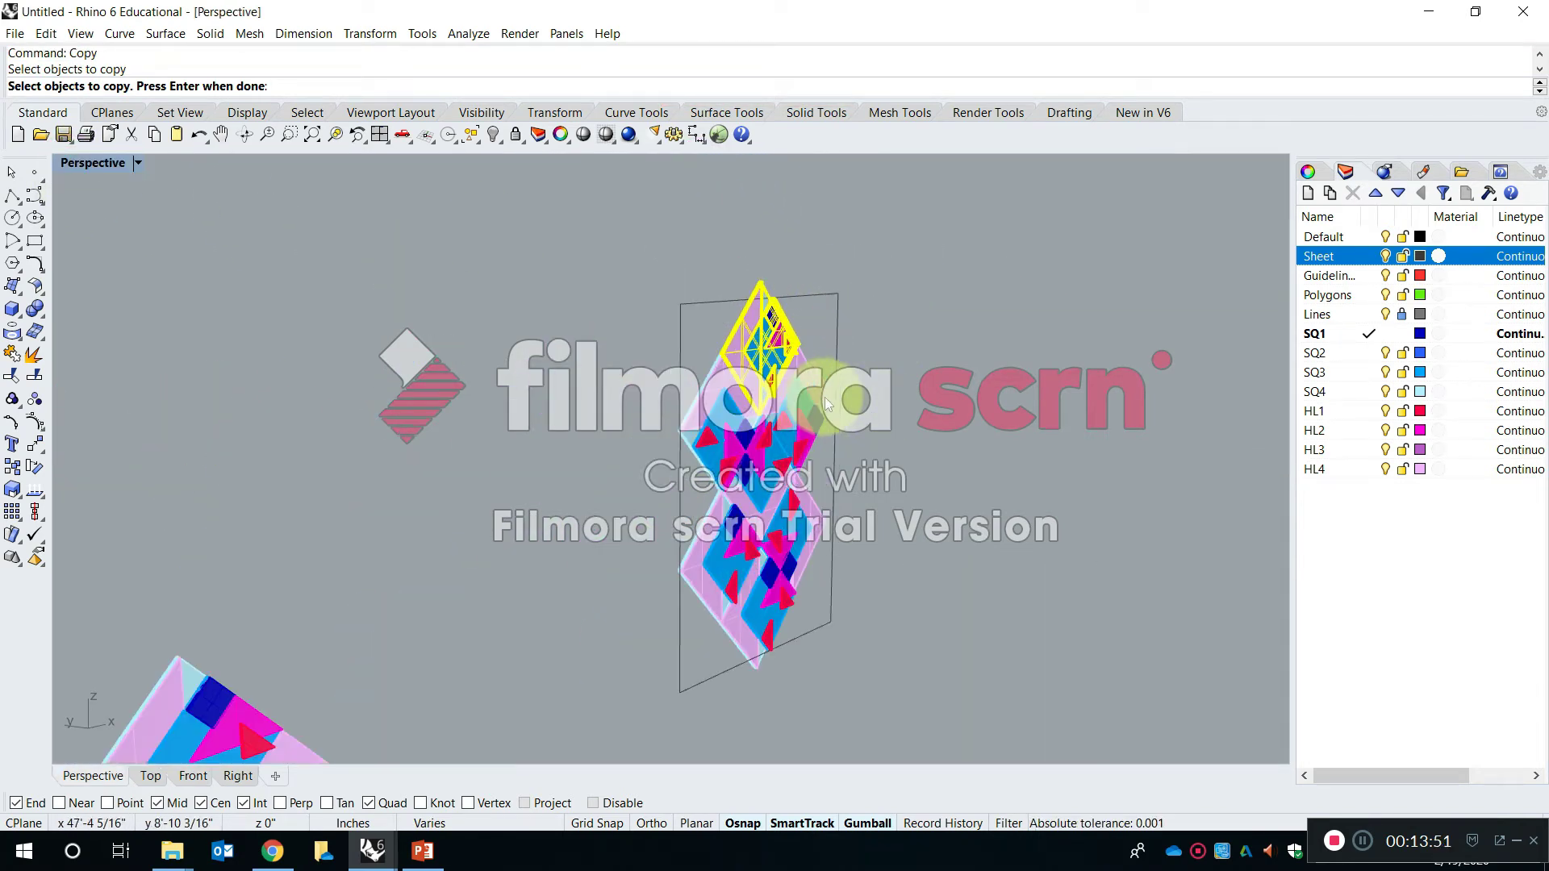
scroll(670, 347, "up", 3)
key("Escape")
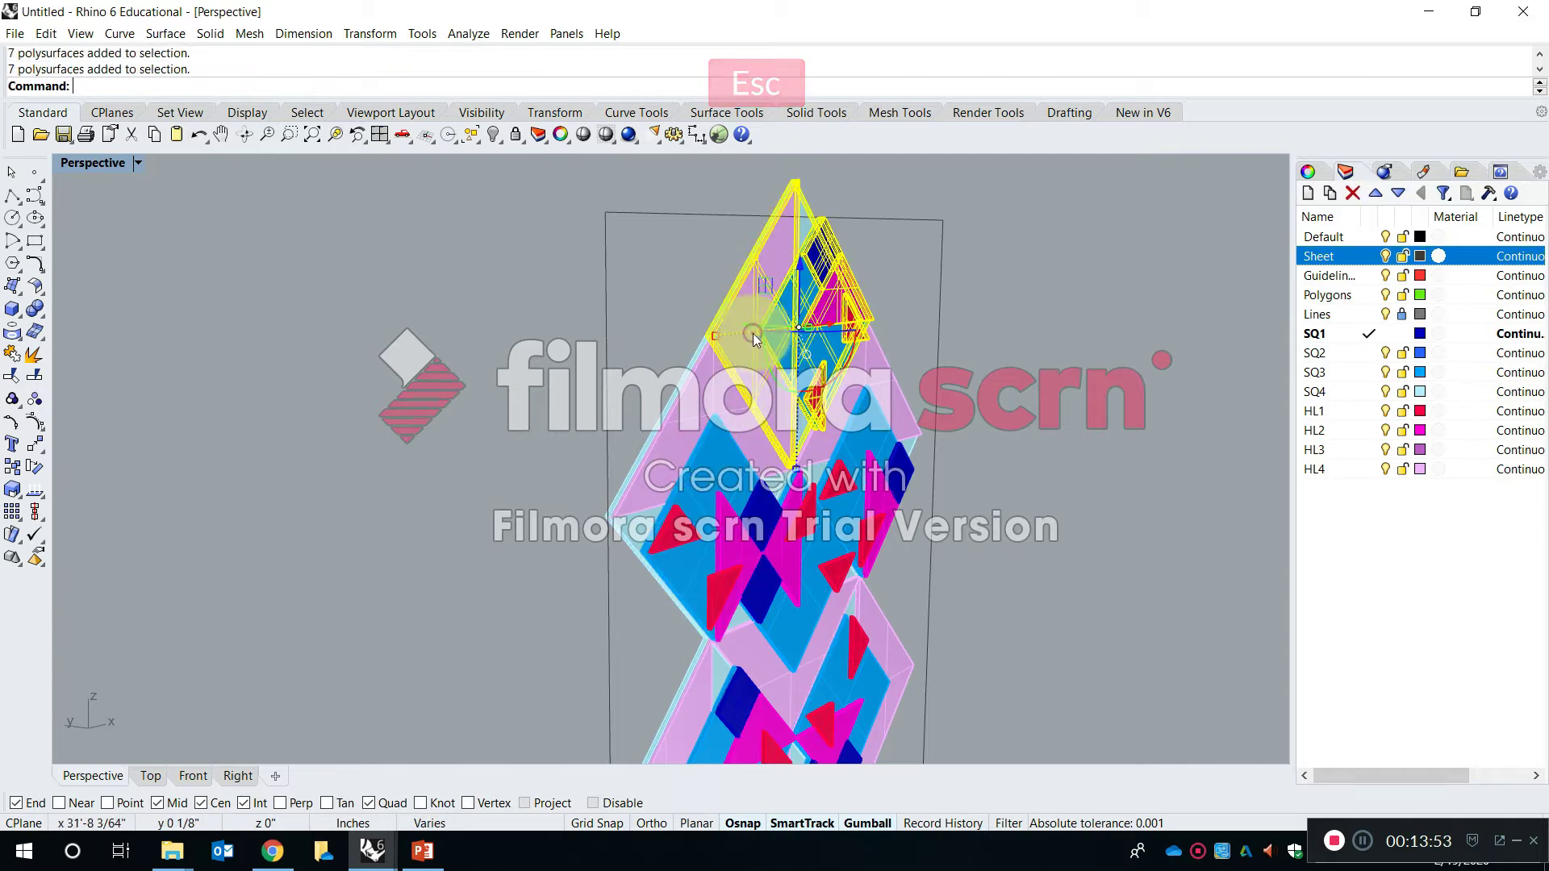
Copy the top tile and the adjoining left tile one tile diagonally up and outward, snapping by their shared inner corner
left_click(728, 470, "shift")
scroll(823, 468, "up", 3)
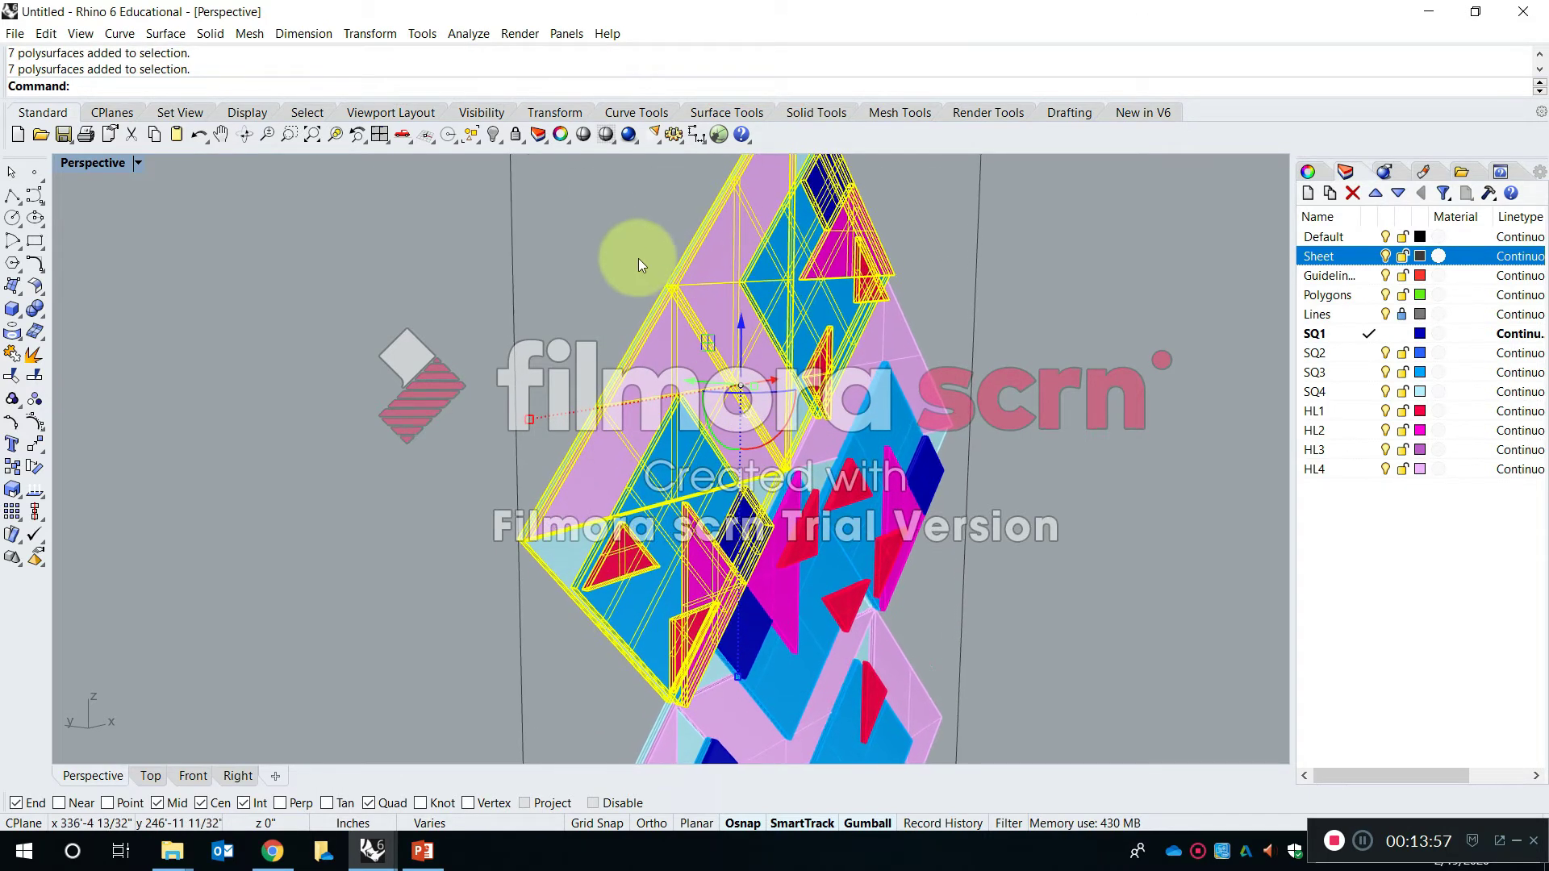
key("Return")
scroll(784, 442, "up", 5)
scroll(784, 443, "up", 2)
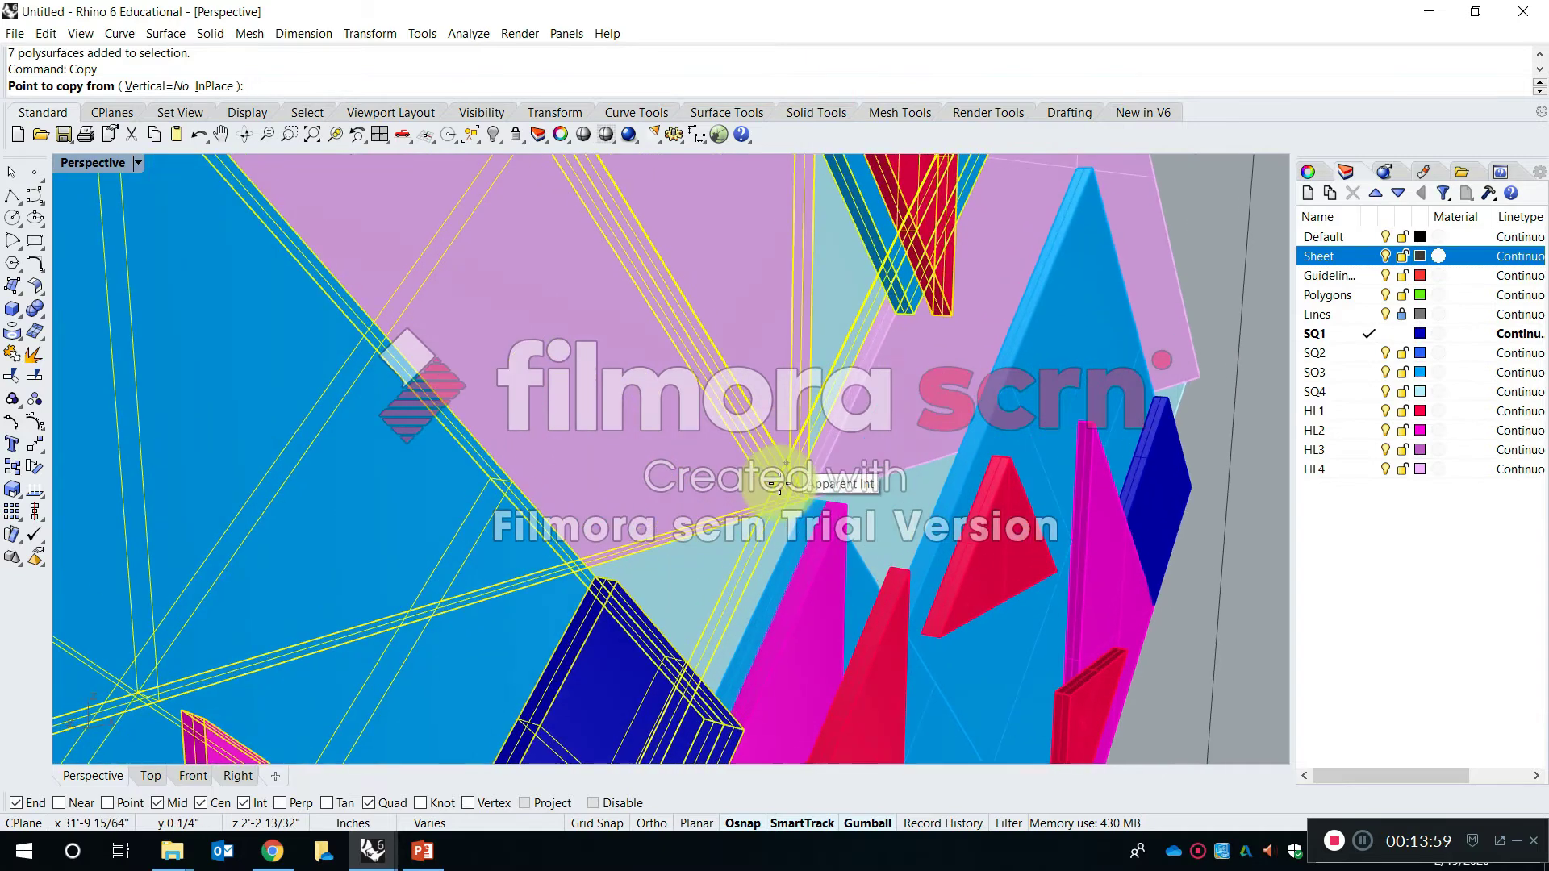
left_click(768, 492)
scroll(807, 484, "down", 5)
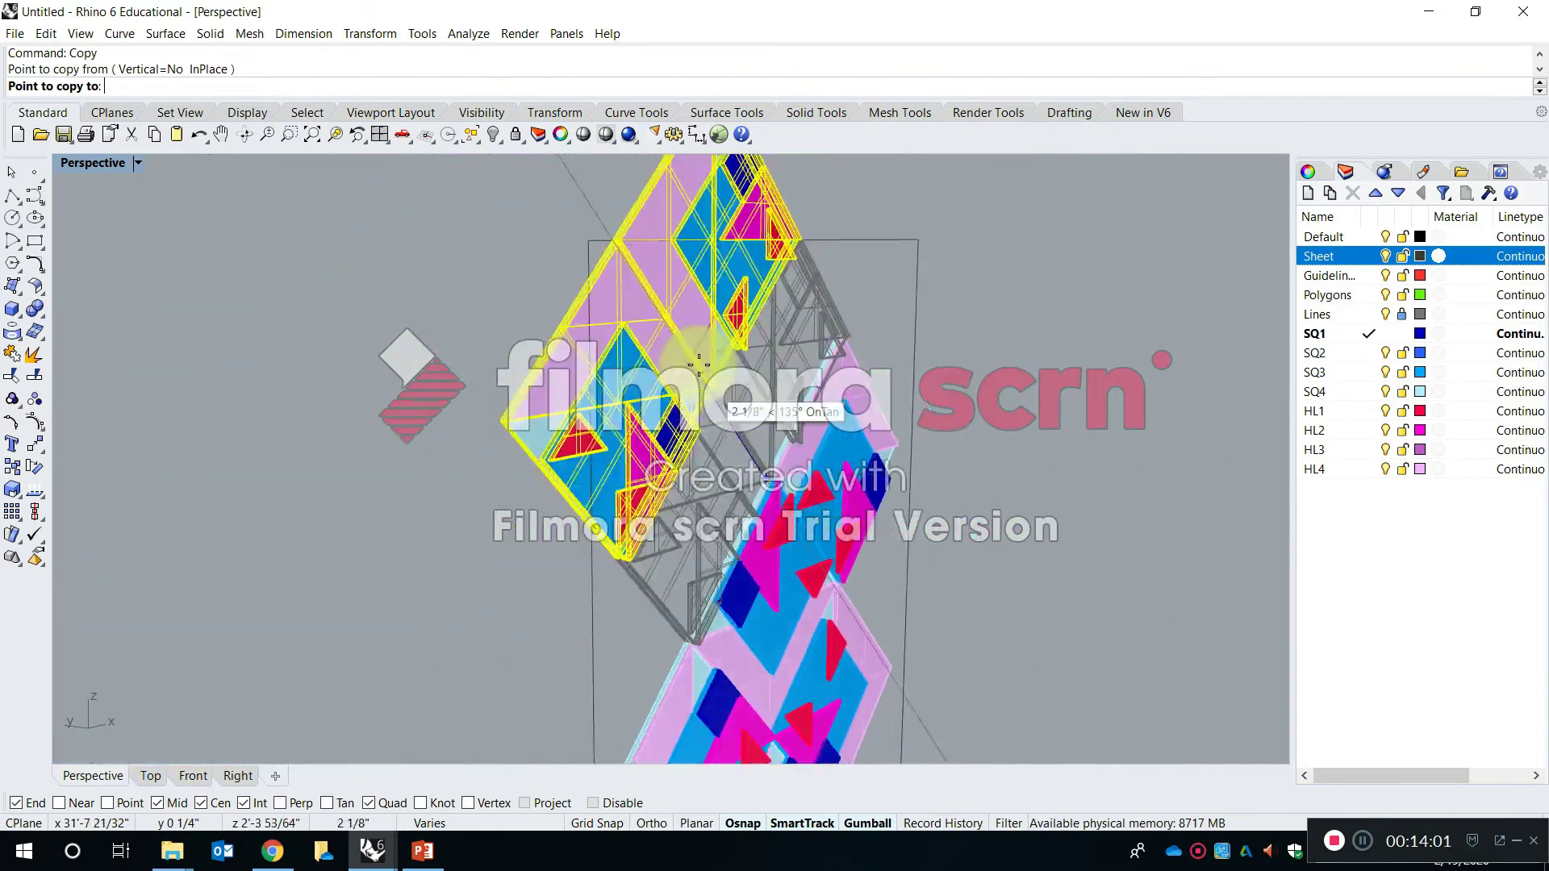
scroll(682, 345, "up", 4)
scroll(682, 346, "up", 3)
left_click(657, 355)
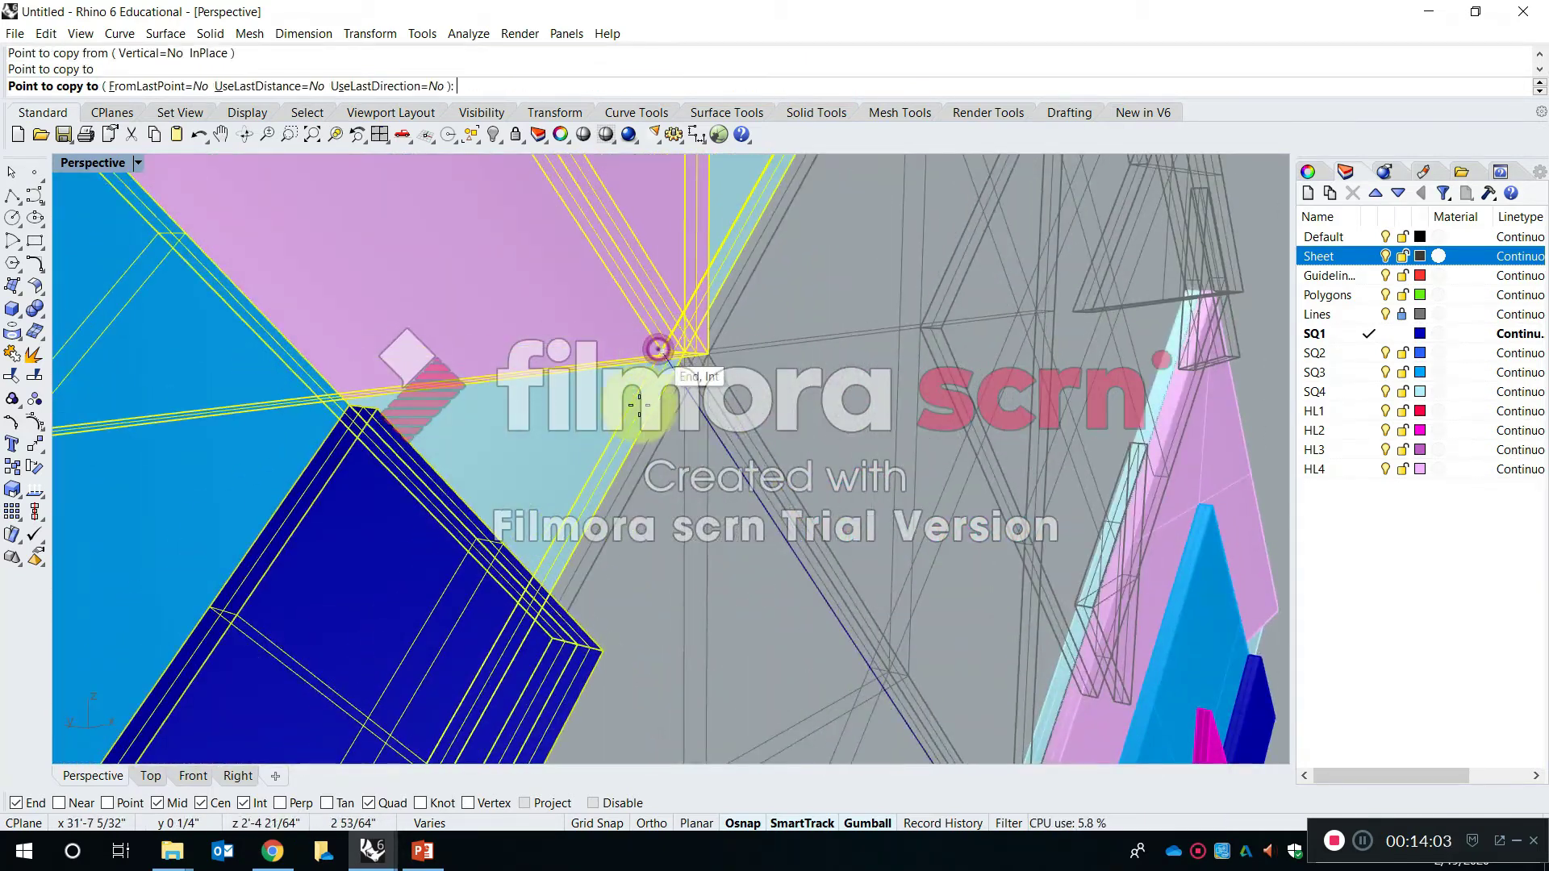
scroll(659, 379, "up", 2)
scroll(662, 399, "down", 3)
key("Escape")
scroll(781, 404, "down", 5)
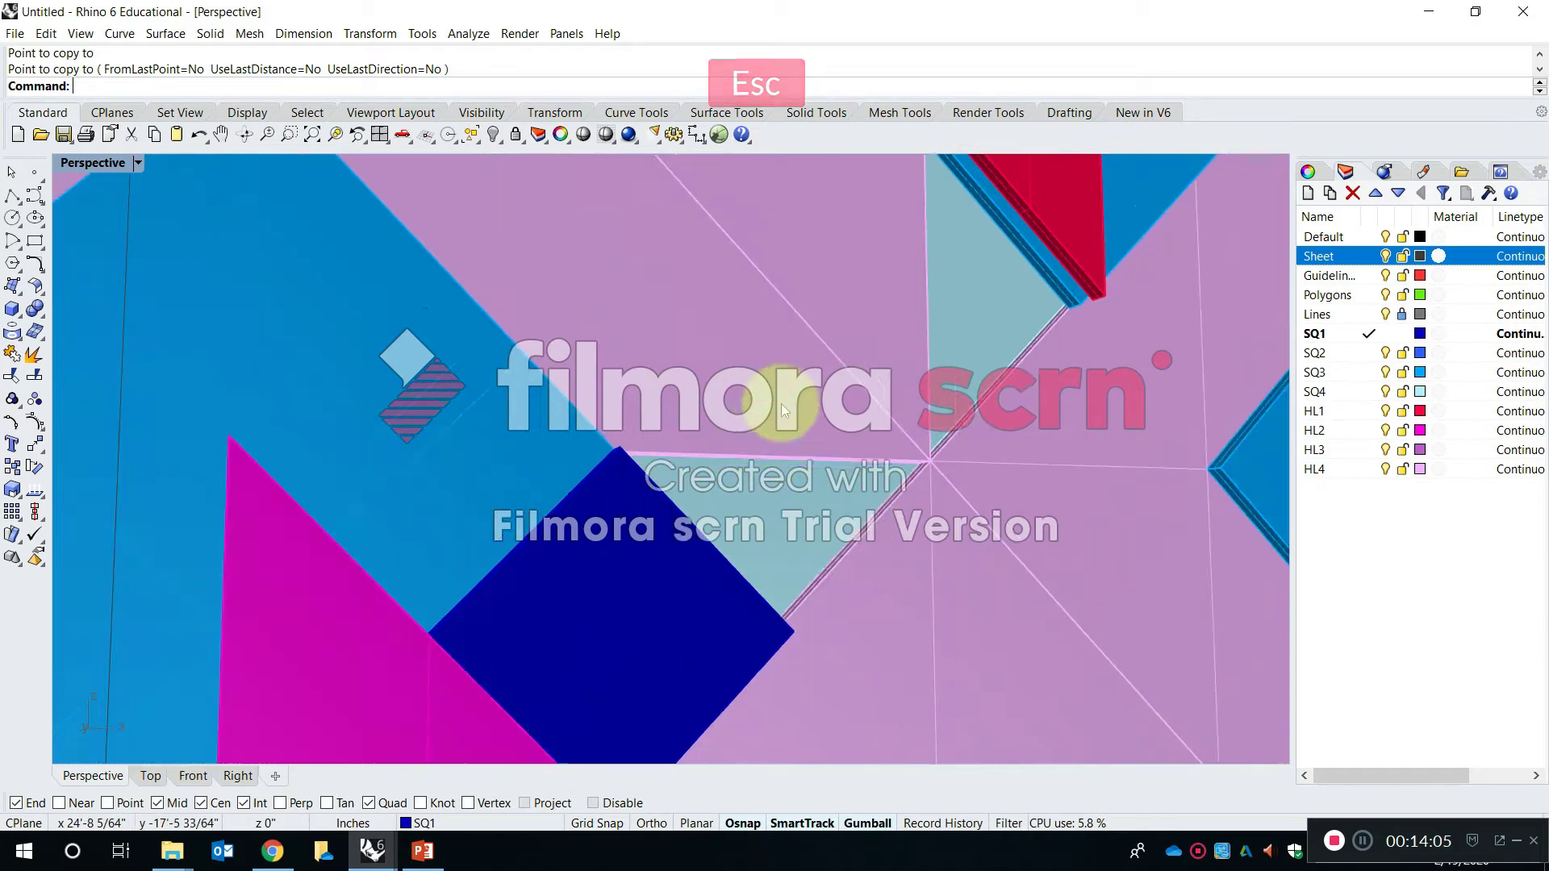
Copy the two tiles on the opposite upper edge one tile diagonally outward, snapping corner to corner from behind the pattern
scroll(942, 435, "up", 7)
right_click_drag(880, 441, 836, 423)
key("Escape")
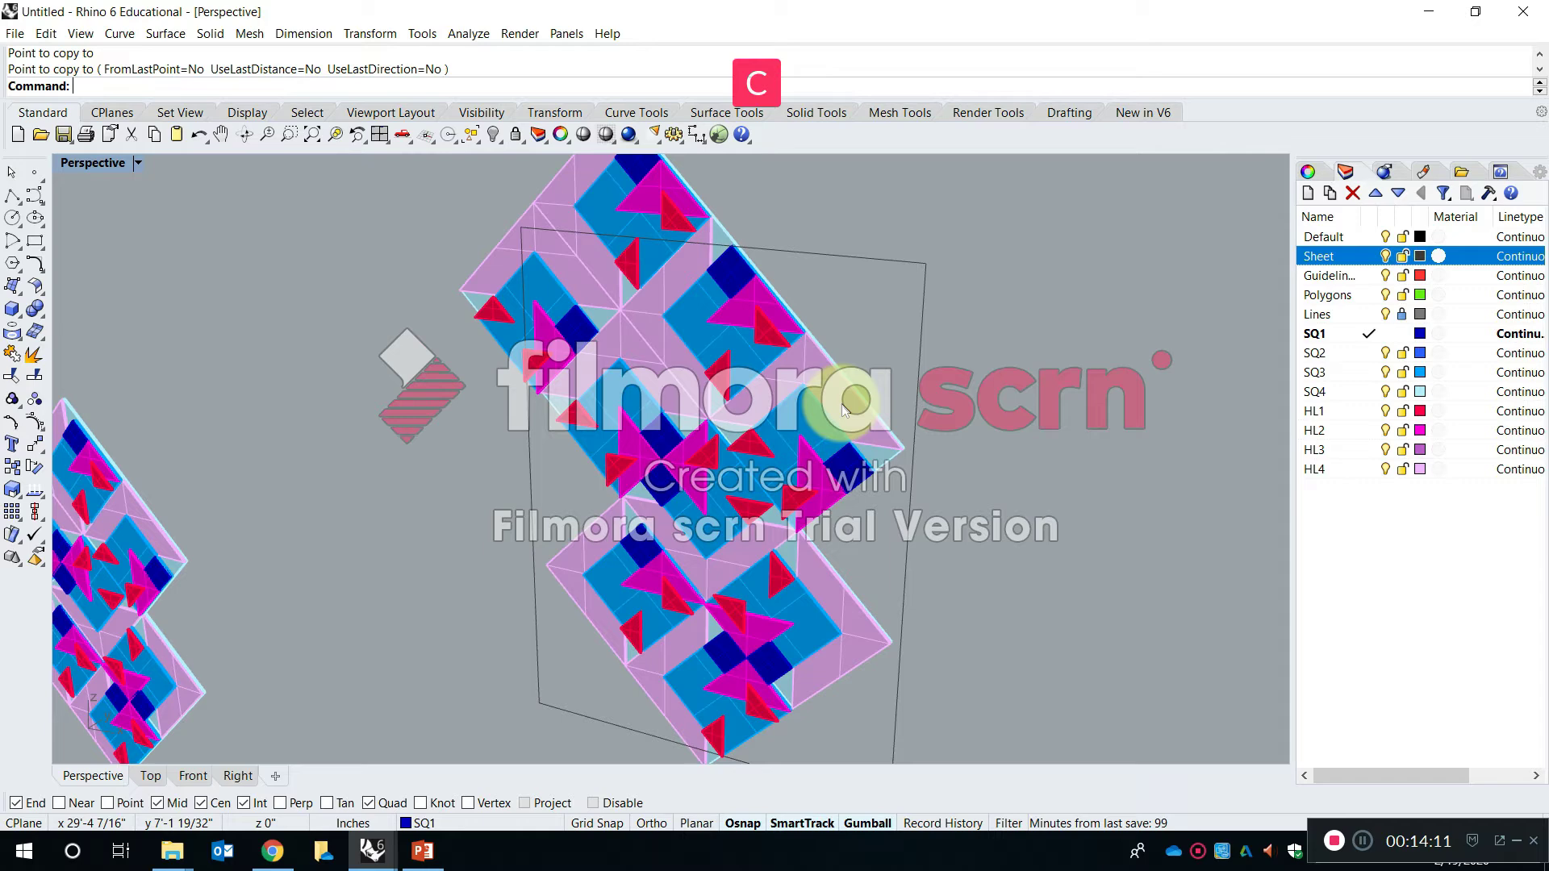
key("Return")
scroll(738, 320, "up", 5)
left_click(855, 528)
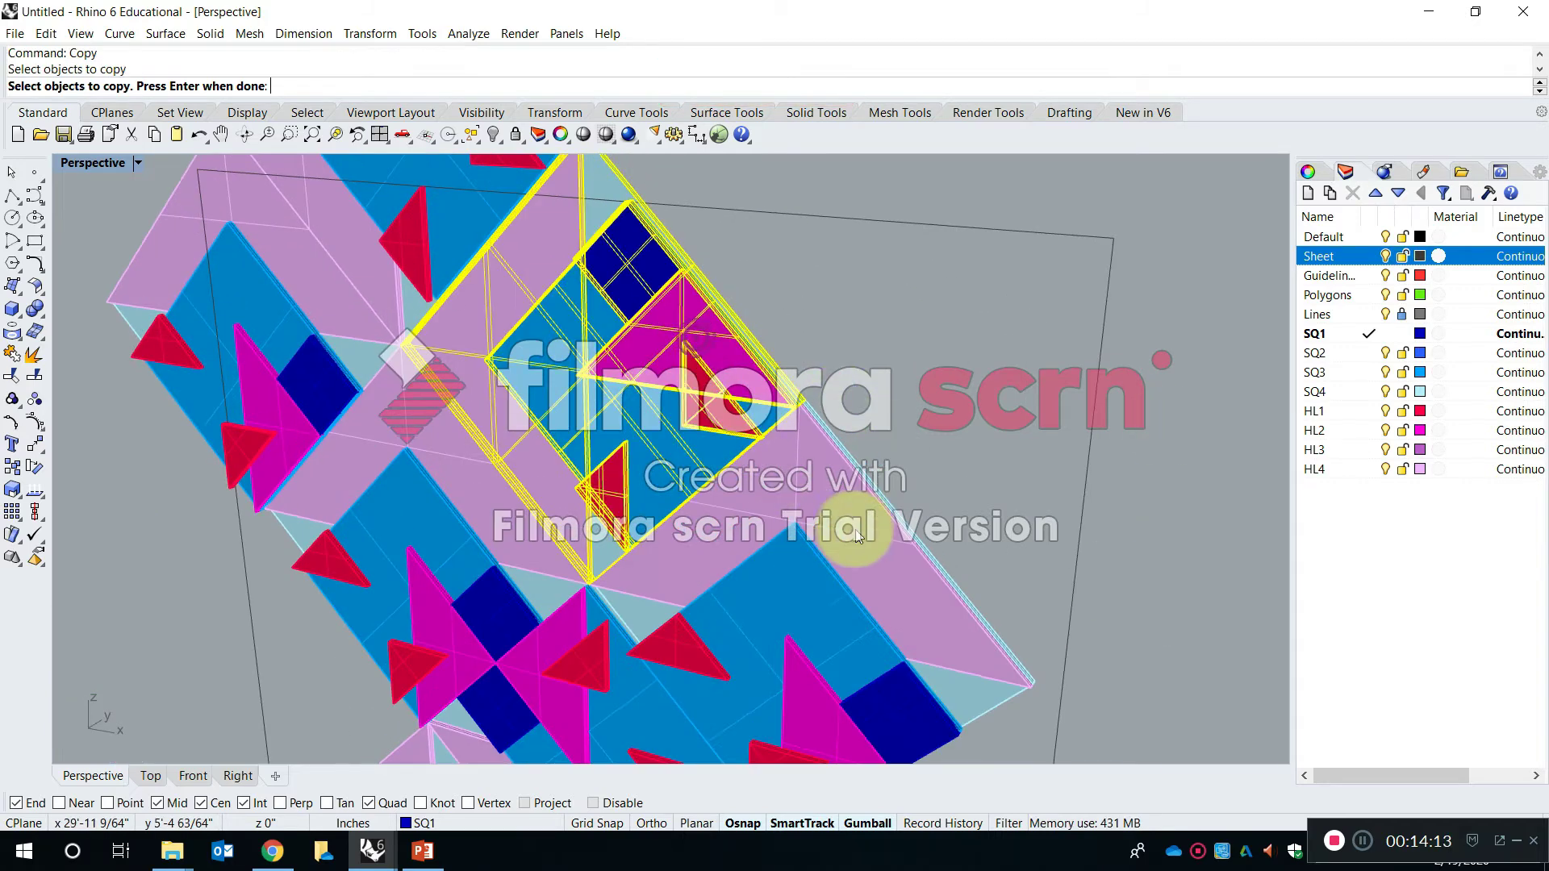
right_click_drag(582, 598, 355, 516)
scroll(566, 504, "down", 5)
key("Return")
left_click(682, 557)
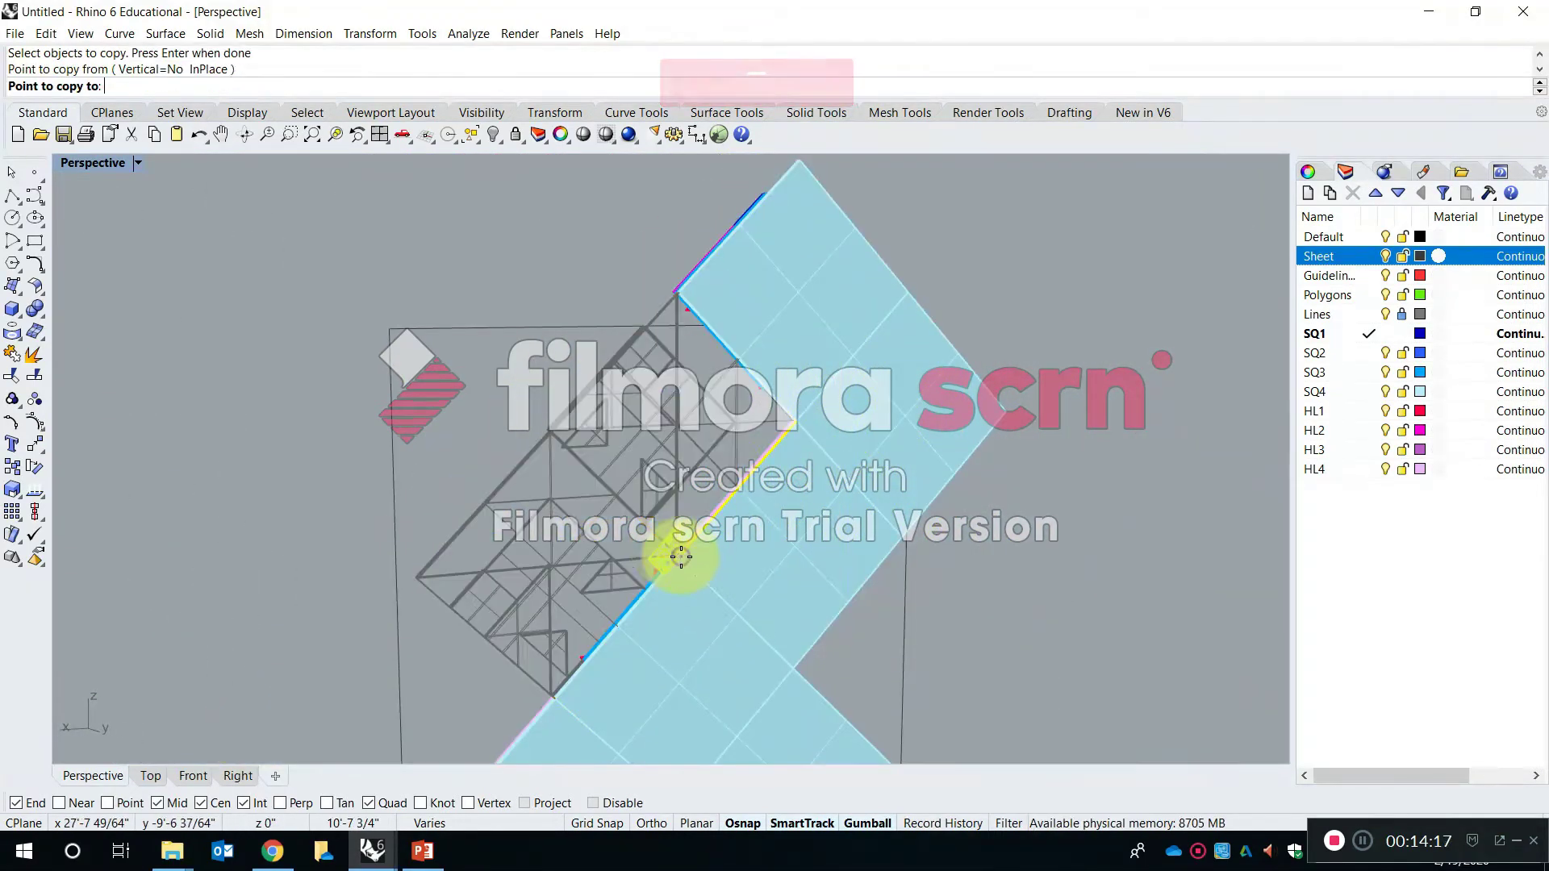
left_click(549, 433)
key("Return")
Copy the tile at the narrow waist by its side corner into the side notch and the next open corner outward
right_click_drag(717, 628, 810, 386, "shift")
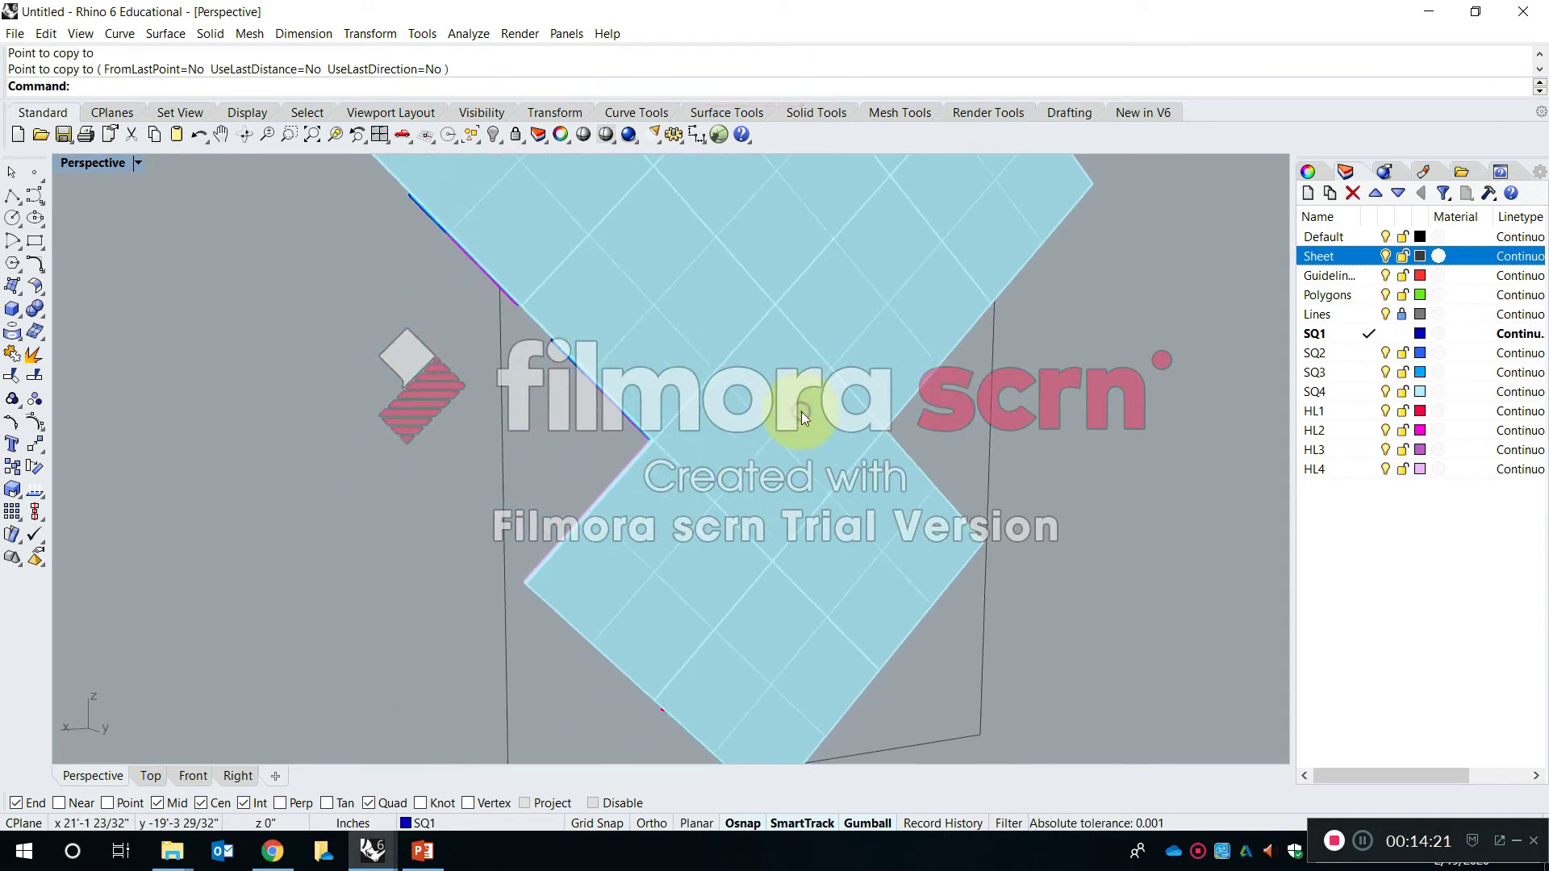
left_click(802, 412)
key("space")
left_click(888, 430)
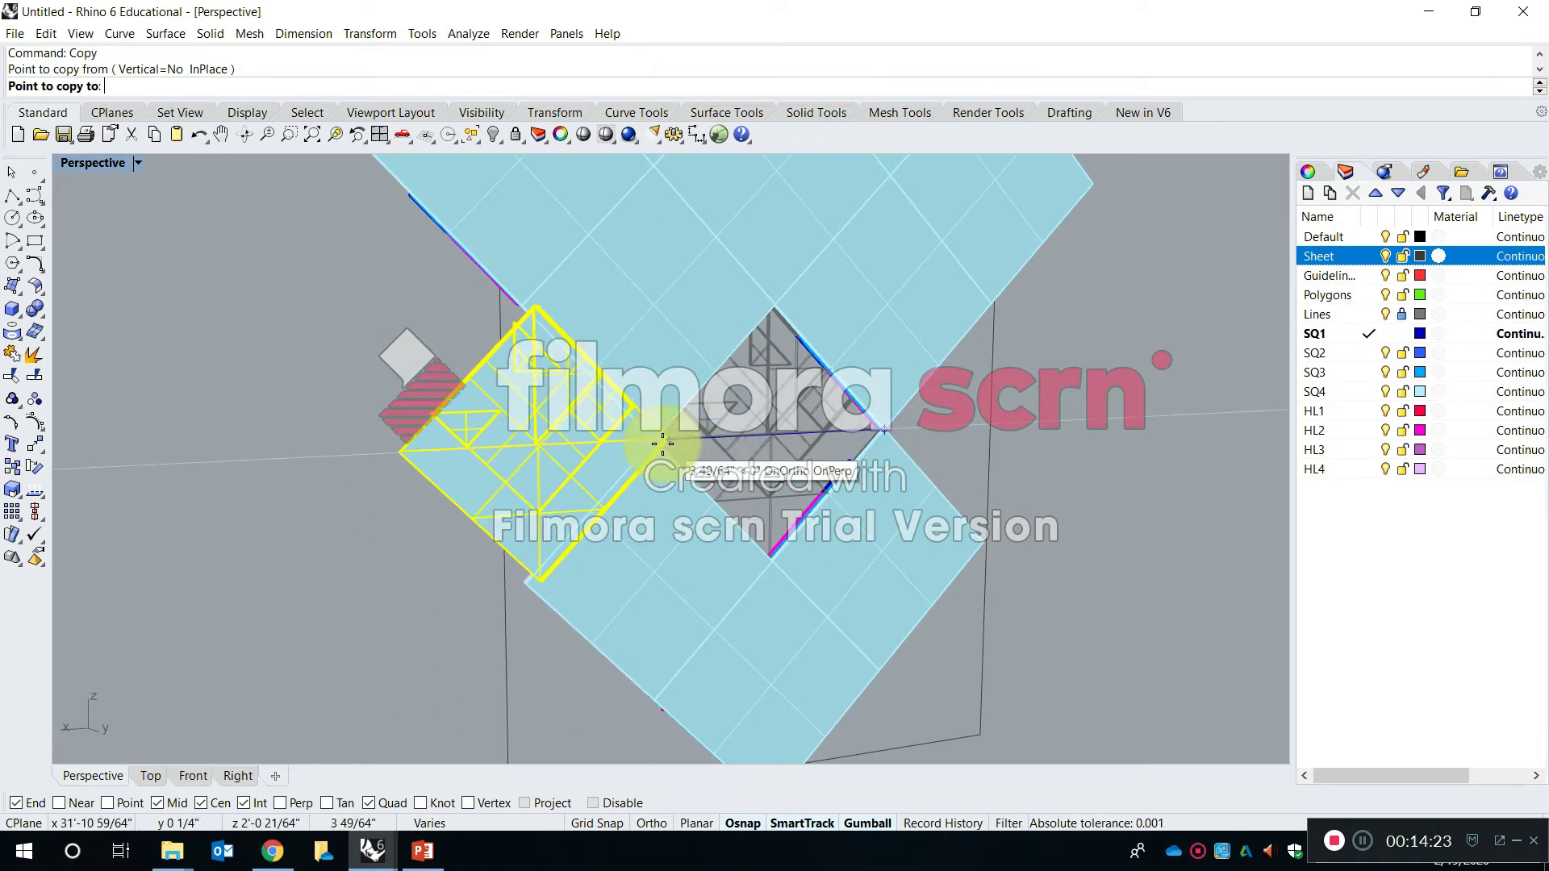
scroll(614, 436, "down", 2)
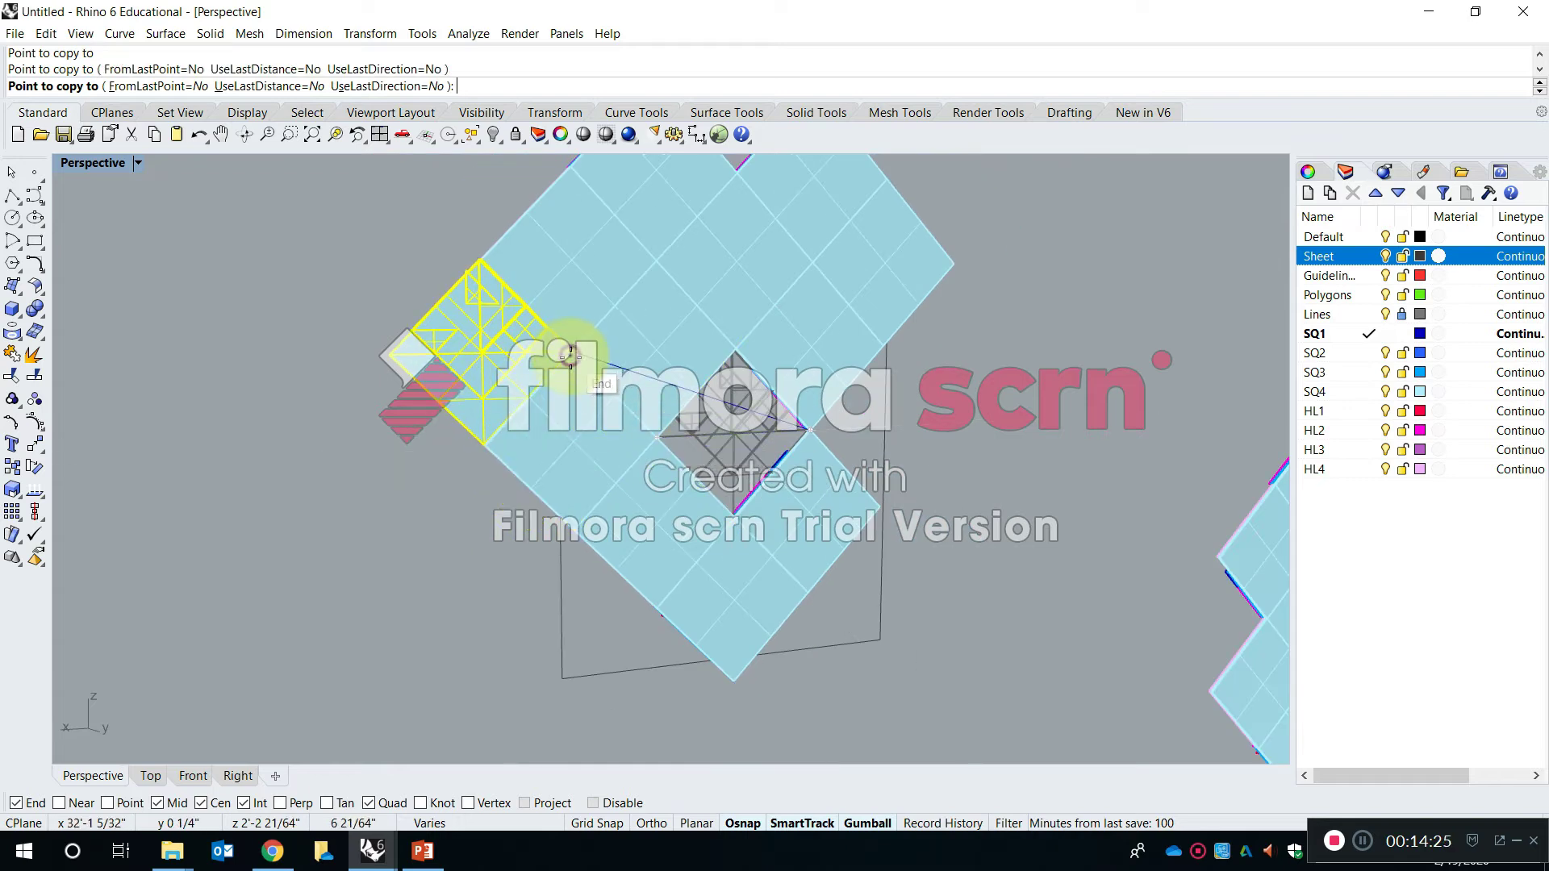
key("Escape")
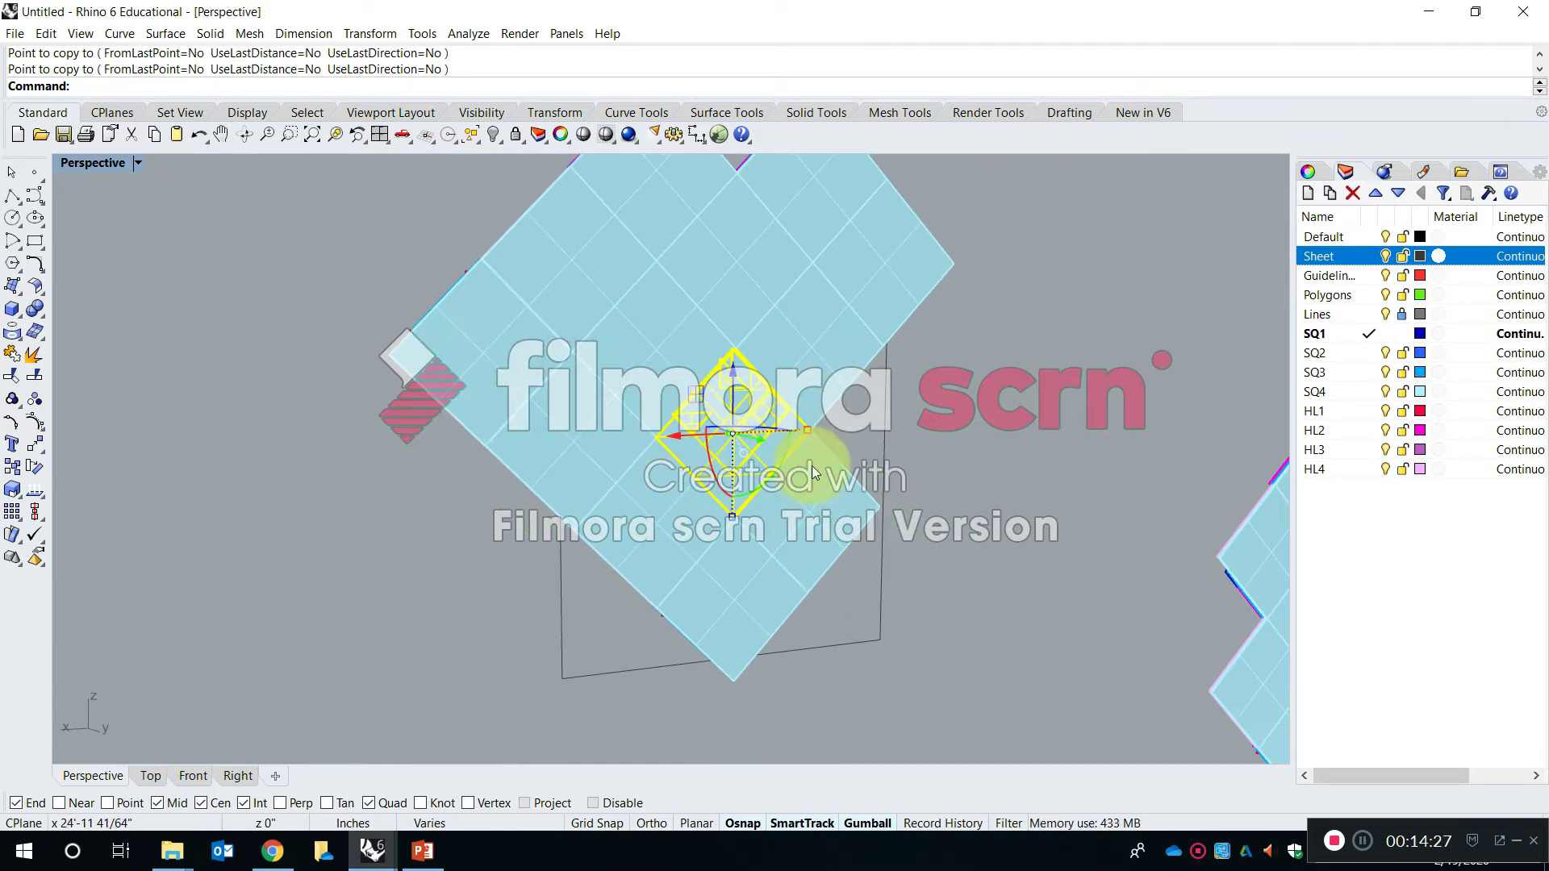
Copy the two stacked tiles beside the opposite waist notch one tile diagonally down and outward
left_click(818, 397)
left_click(813, 474, "shift")
scroll(816, 440, "up", 6)
key("space")
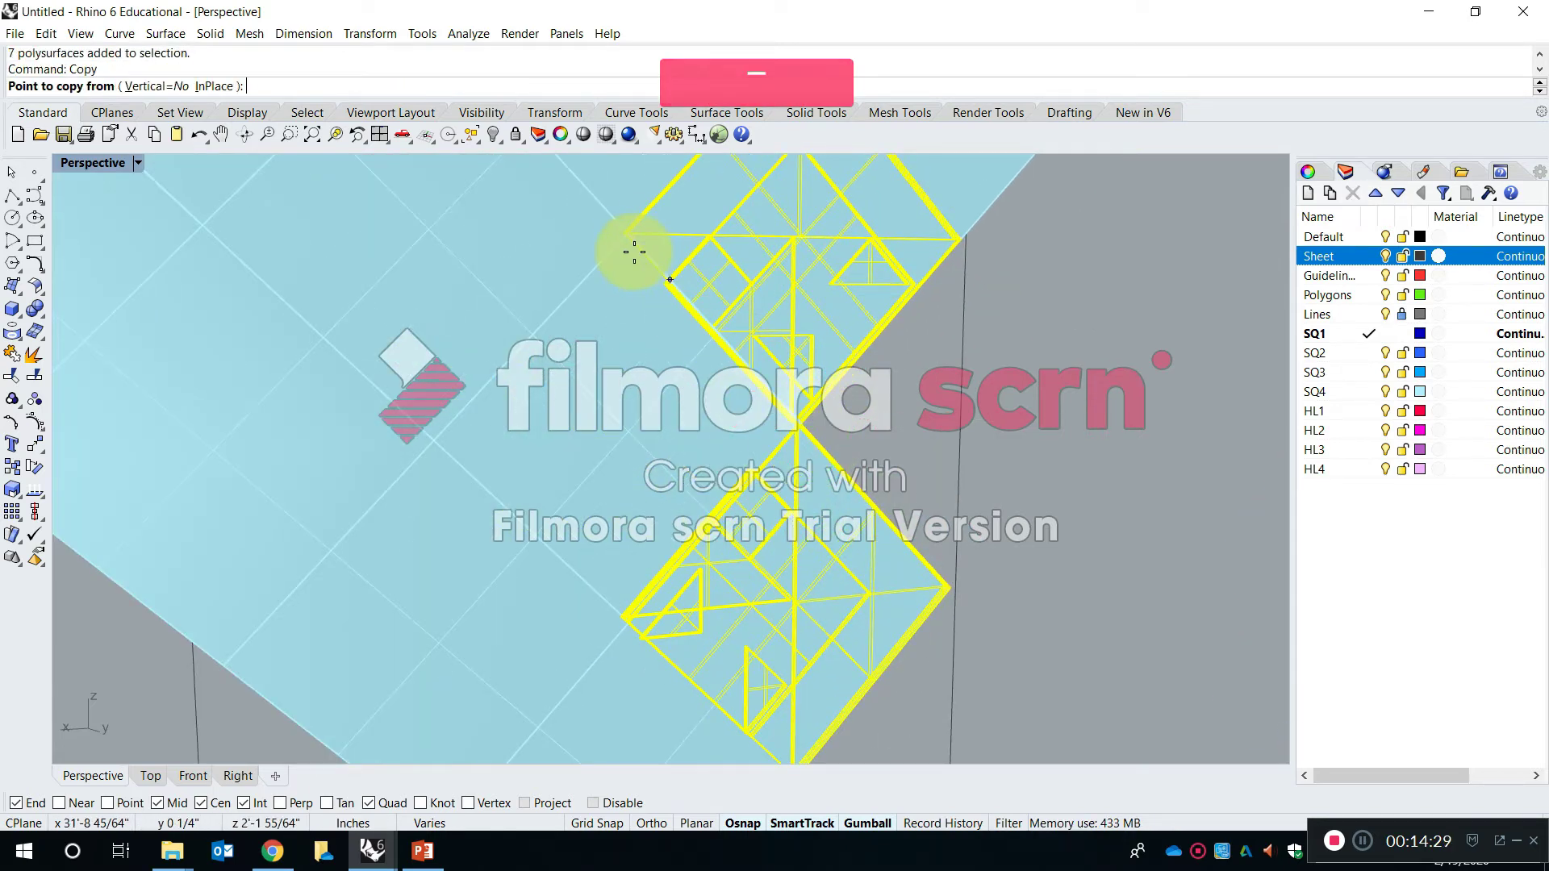
left_click(629, 234)
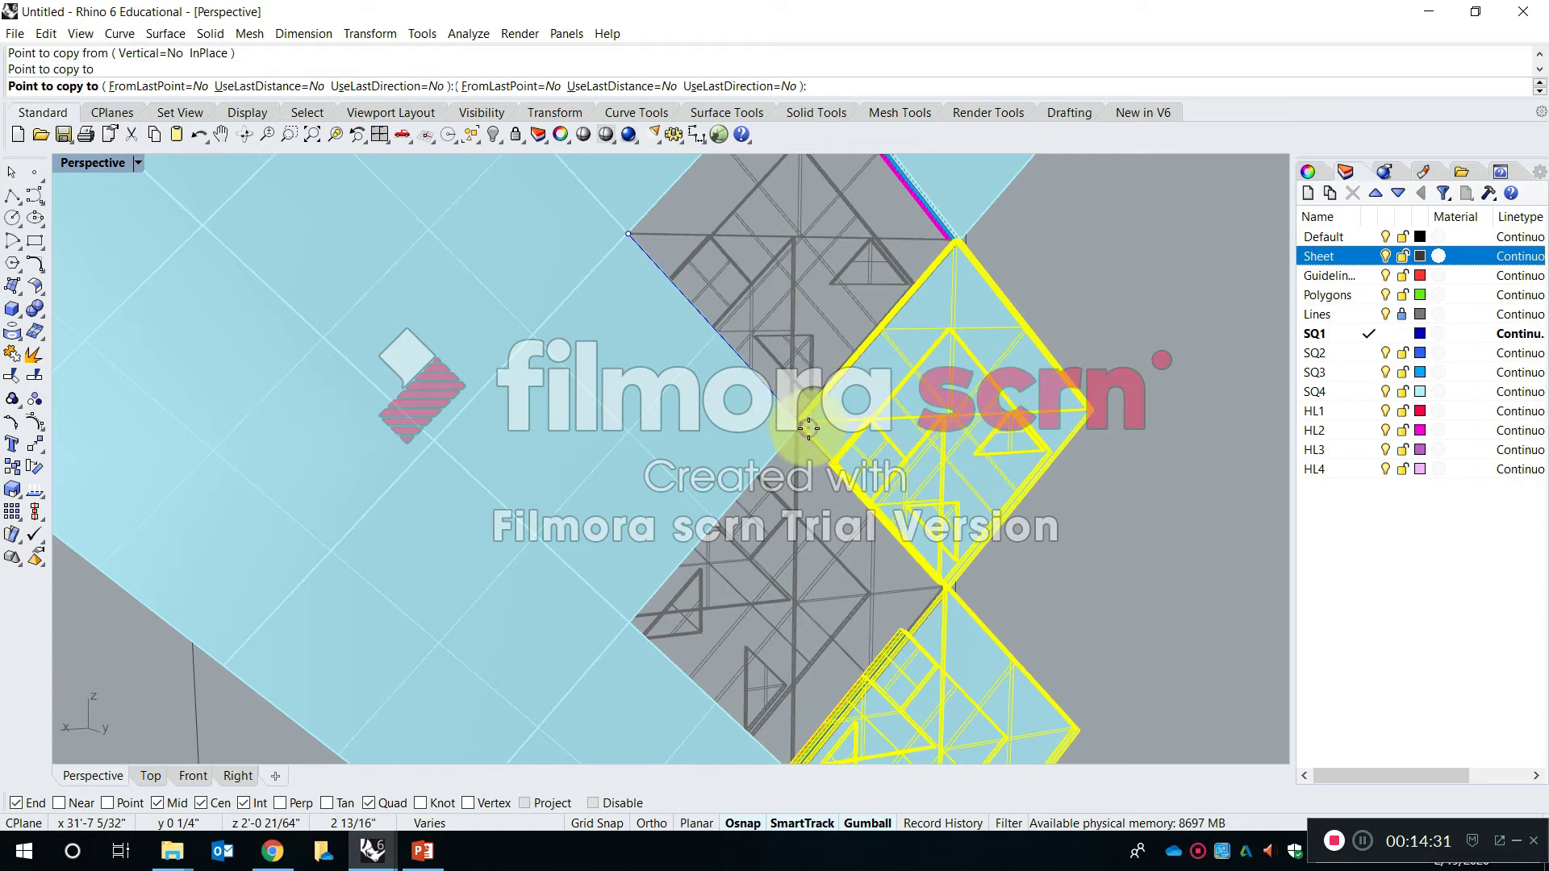
key("Escape")
key("Escape")
scroll(968, 452, "down", 5)
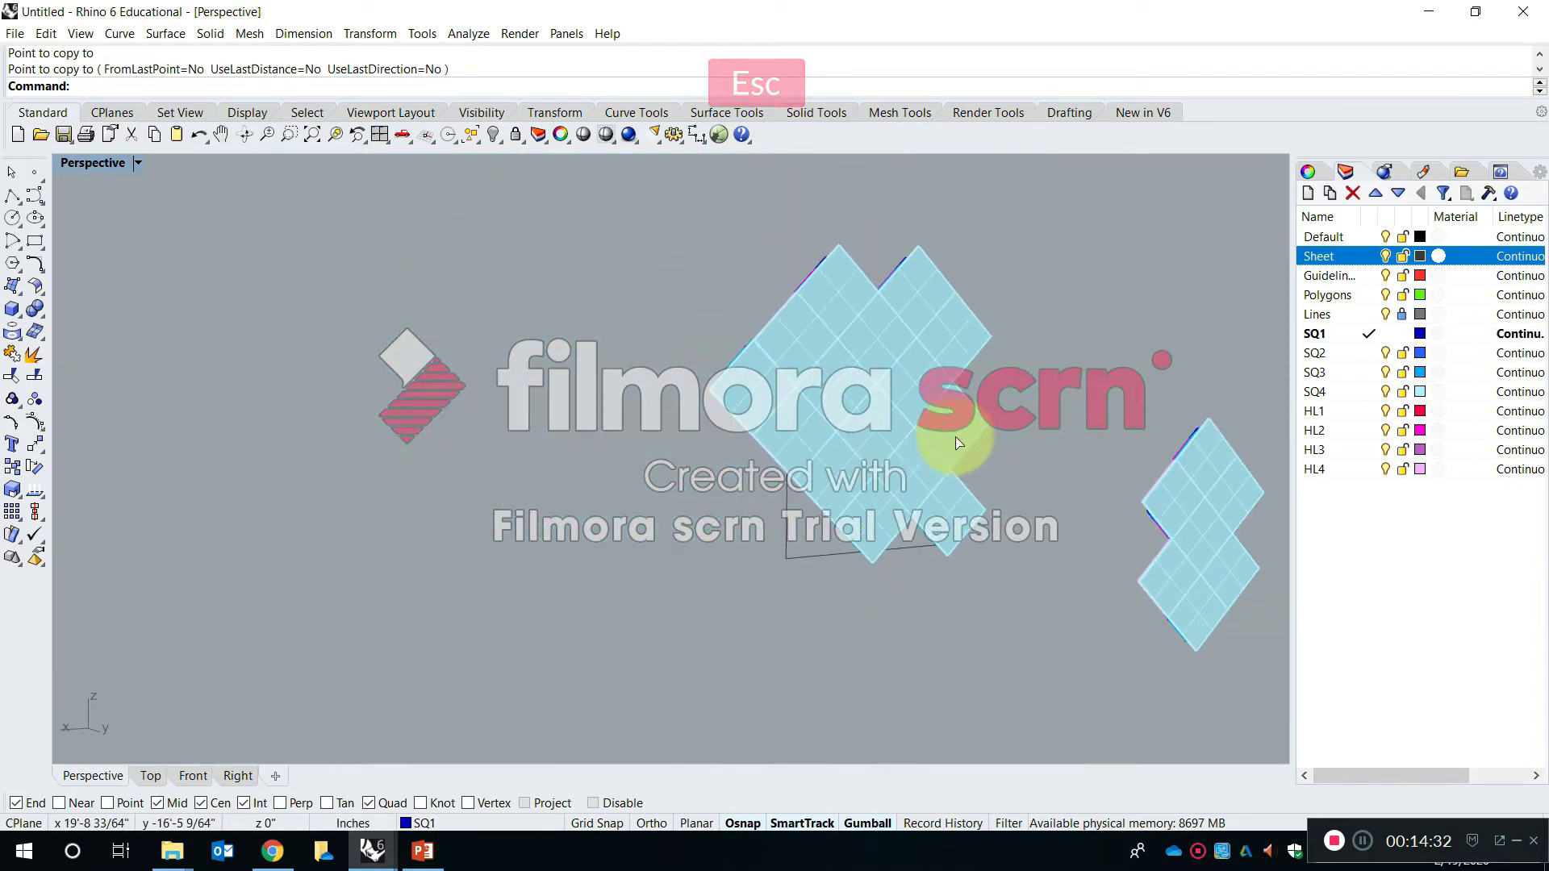
Copy two tiles of the lower row straight down by one tile height, snapping their top corner to the bottom corner
scroll(928, 500, "up", 5)
left_click(901, 434, "shift")
right_click(933, 323)
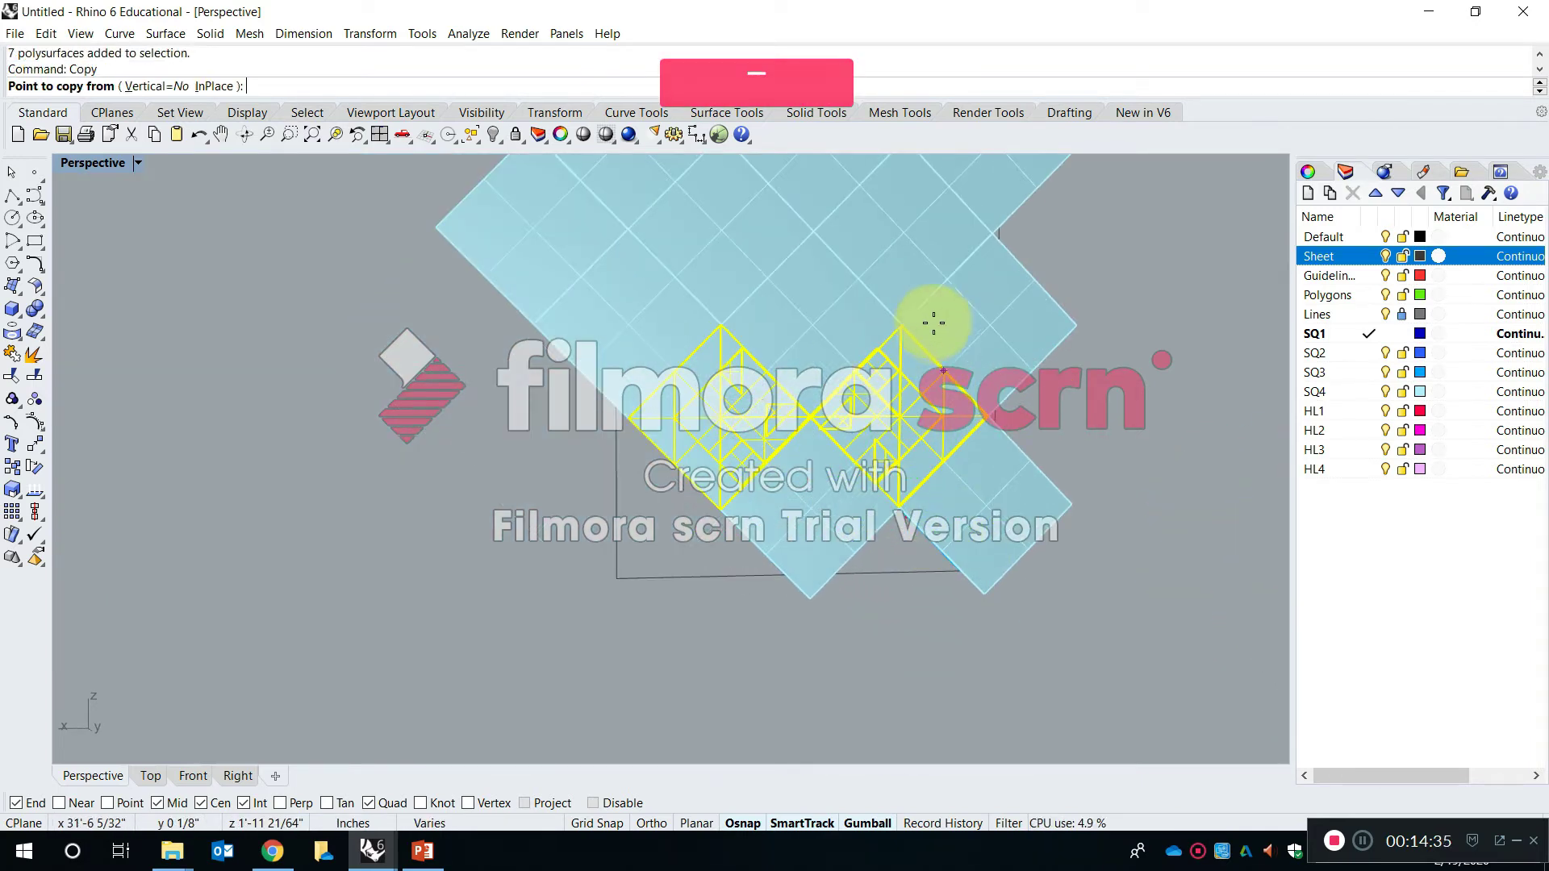
left_click(911, 324)
left_click(901, 510)
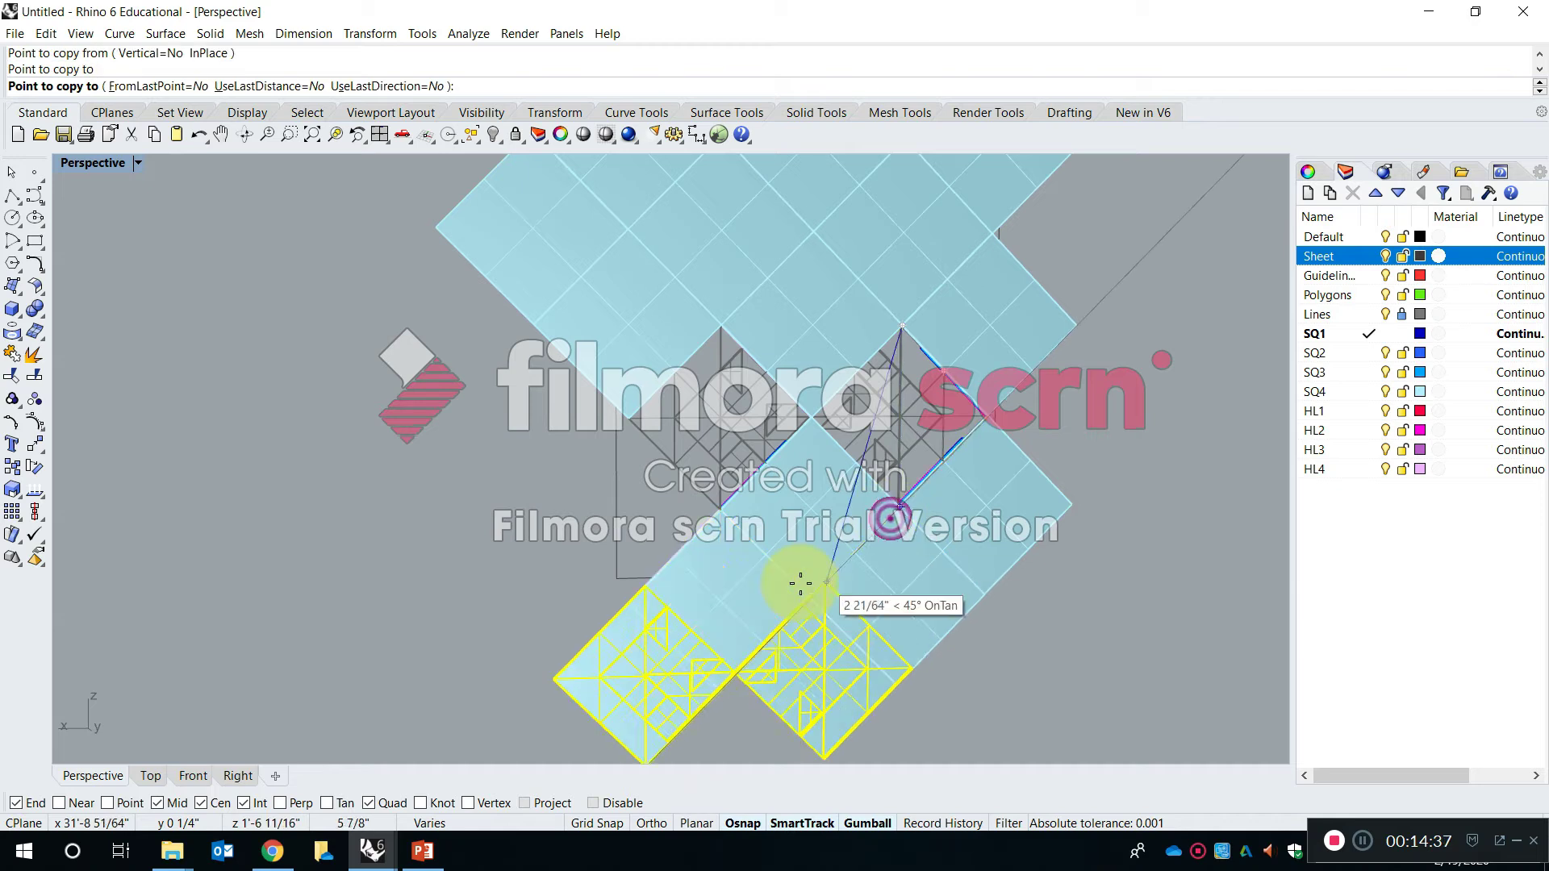
right_click(774, 510)
Copy the lower tile by its side corner to its opposite corner and into the next open notch diagonally upward
left_click(772, 502)
right_click(861, 510)
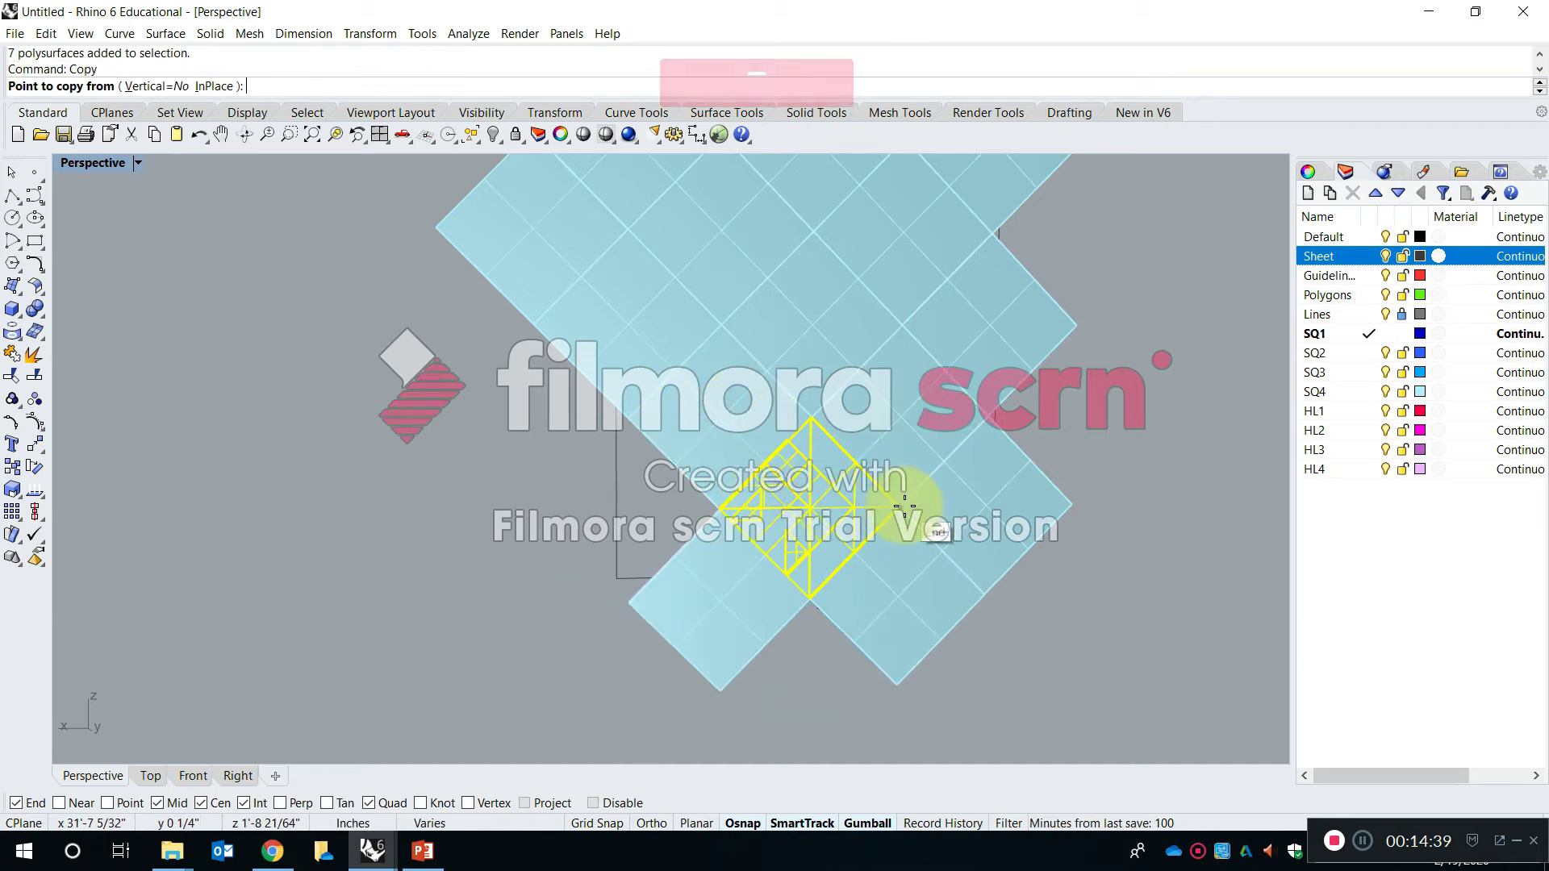
left_click(904, 506)
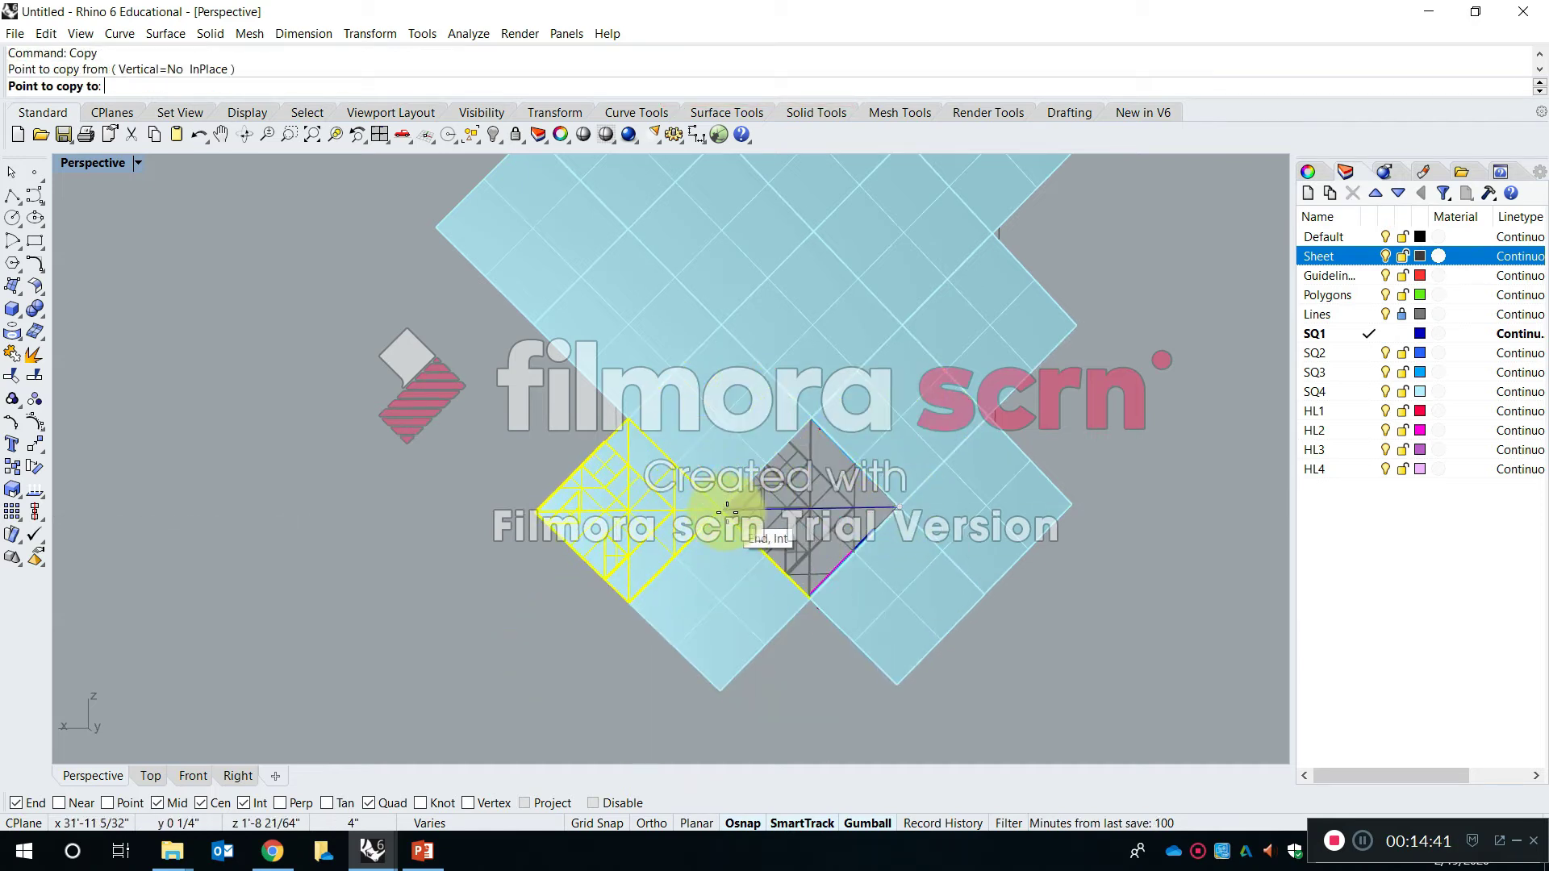
left_click(727, 512)
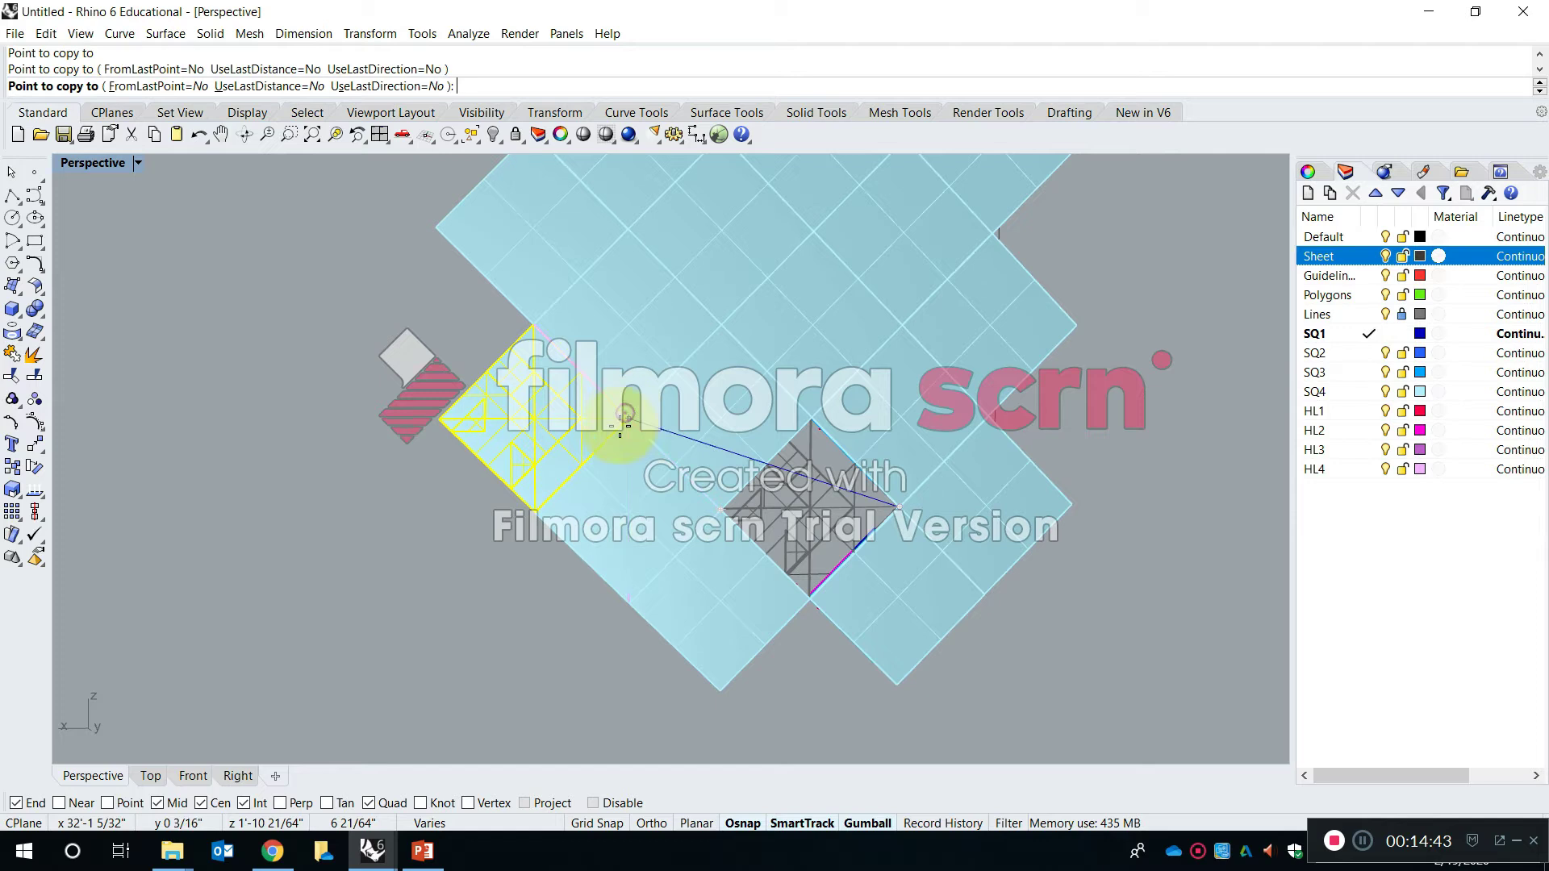
right_click(1103, 317)
Copy the two stacked tiles on the opposite jagged edge diagonally down and outward, snapping their inner corner to the notch between them
right_click_drag(1106, 307, 856, 288)
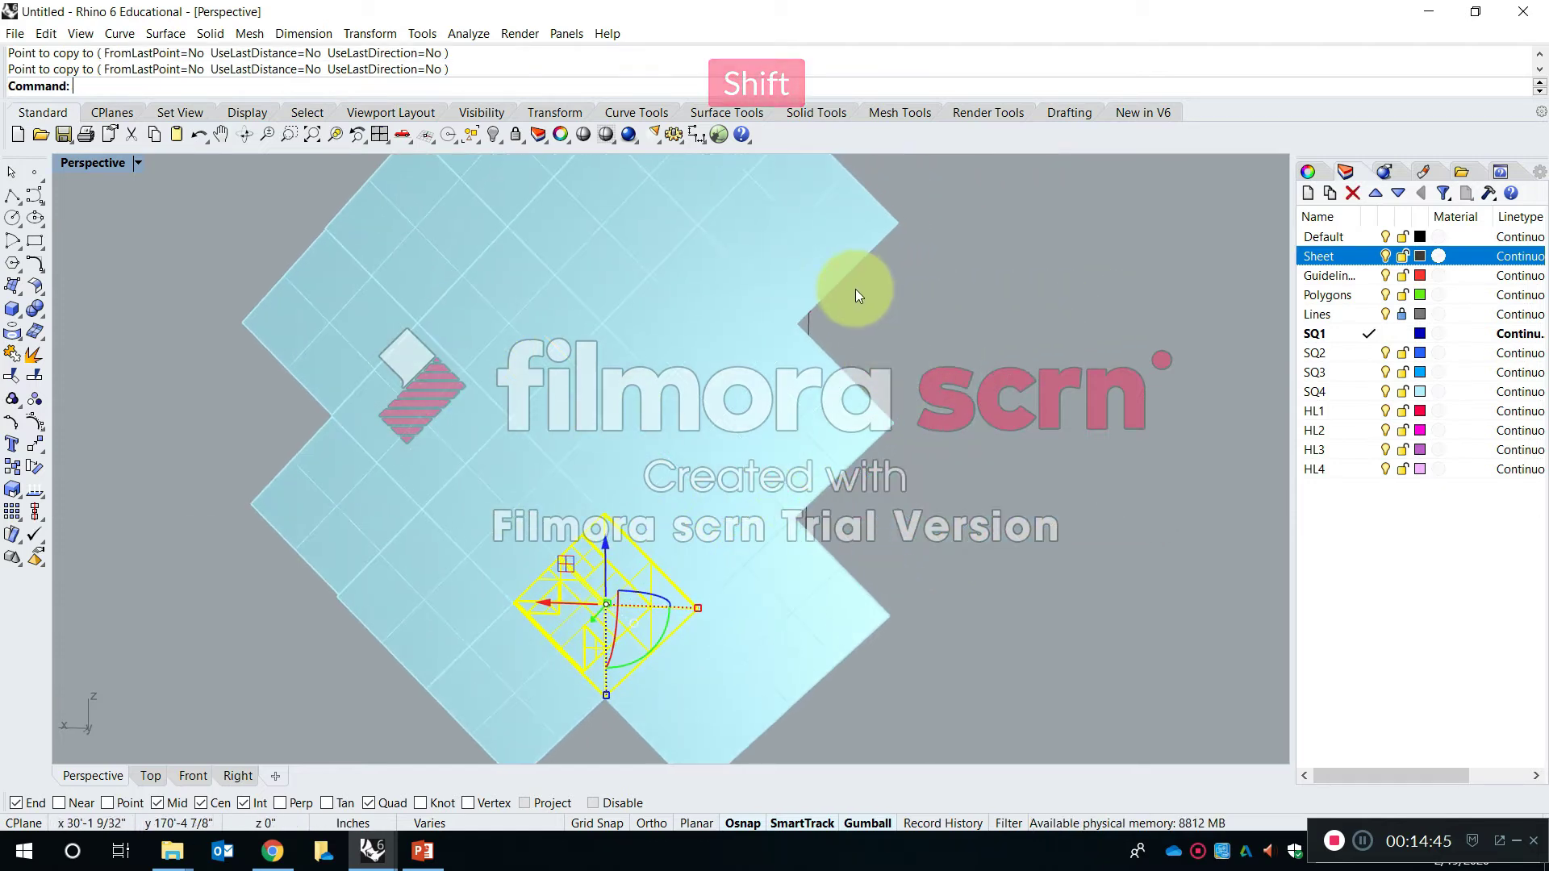
scroll(855, 288, "up", 5)
left_click(777, 294)
key("space")
key("Escape")
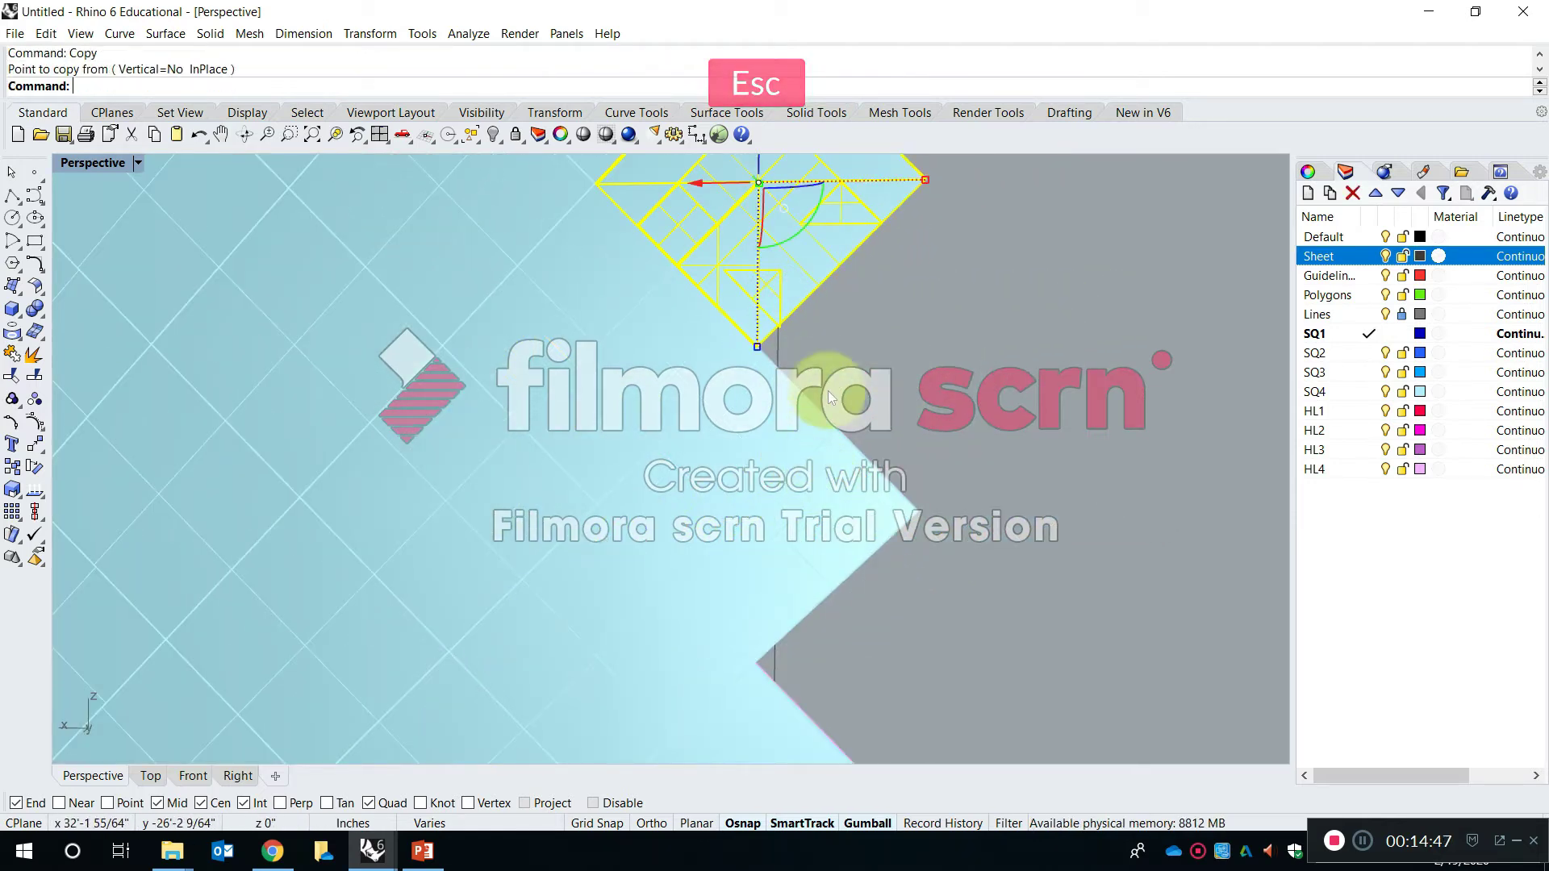
scroll(831, 393, "down", 6)
left_click(853, 449, "shift")
scroll(823, 436, "up", 6)
key("space")
right_click_drag(675, 279, 723, 414)
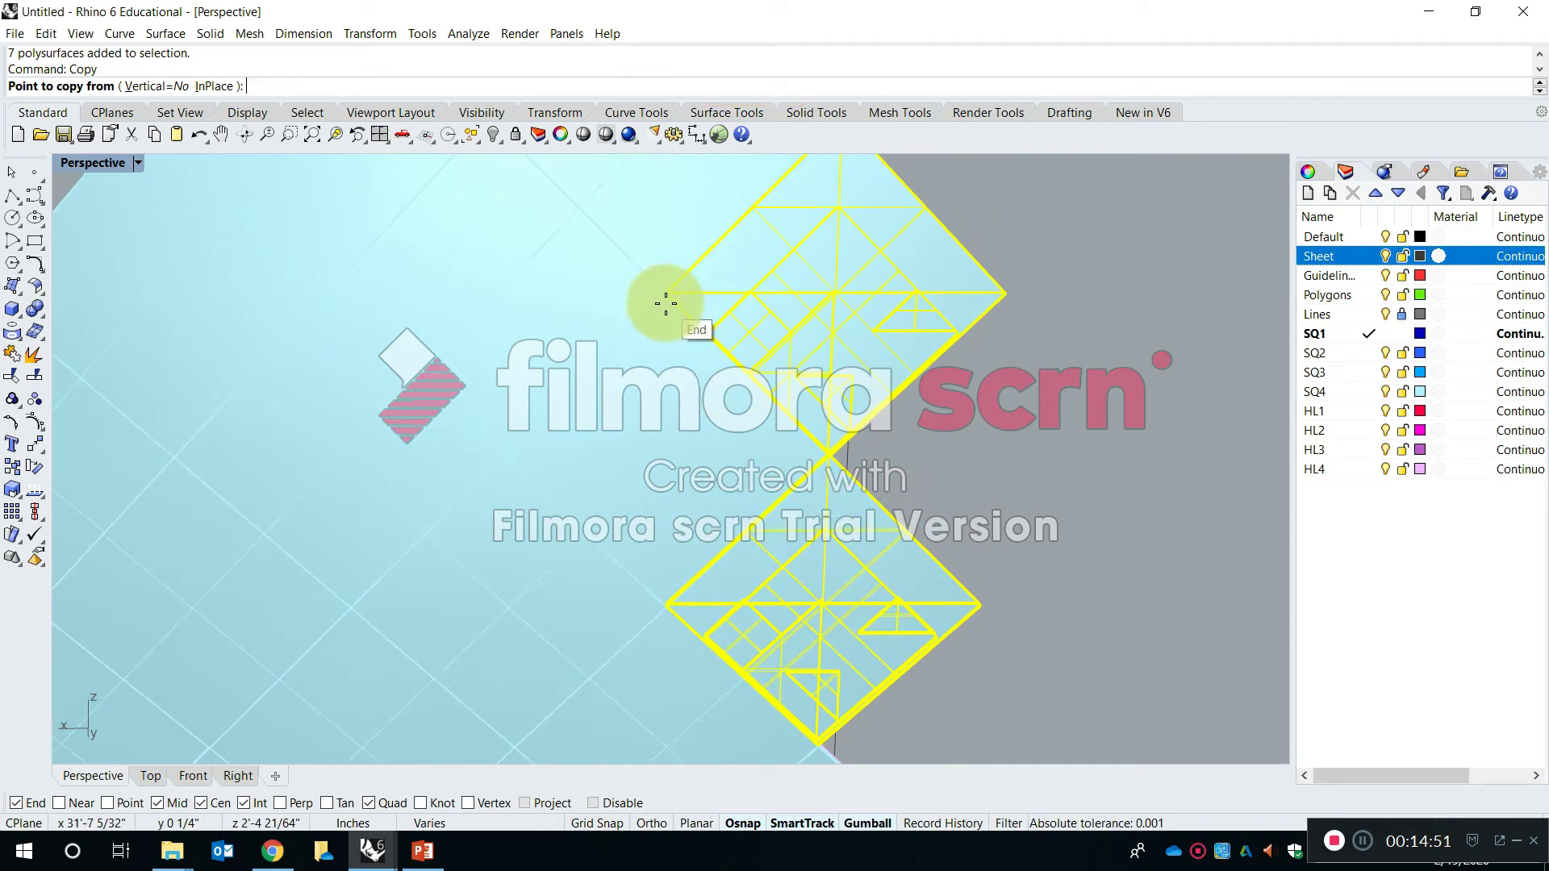
right_click_drag(694, 426, 682, 381)
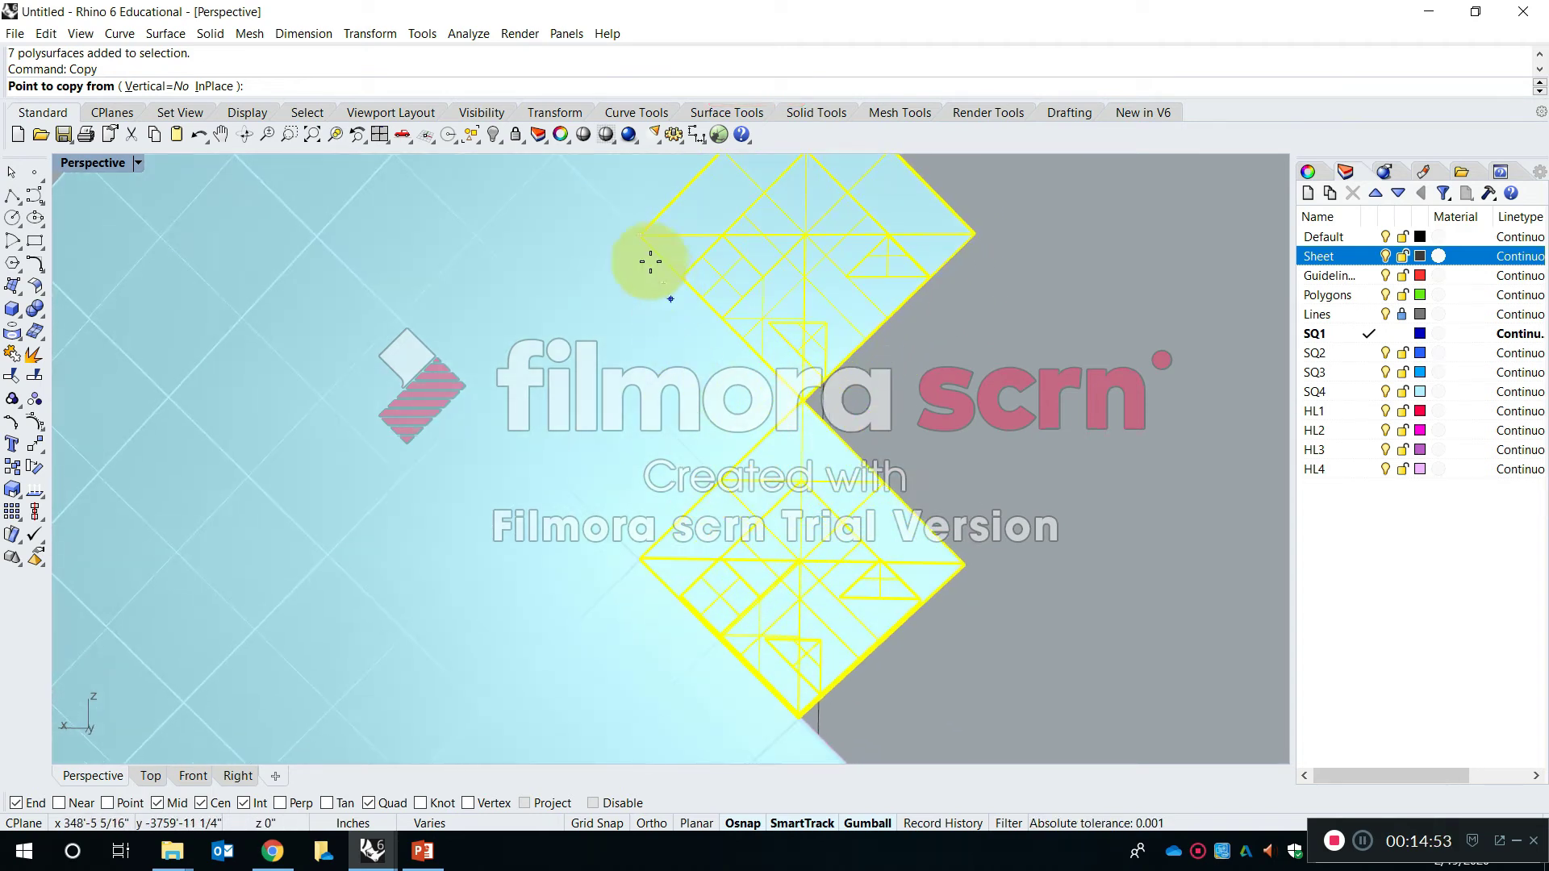
left_click(633, 237)
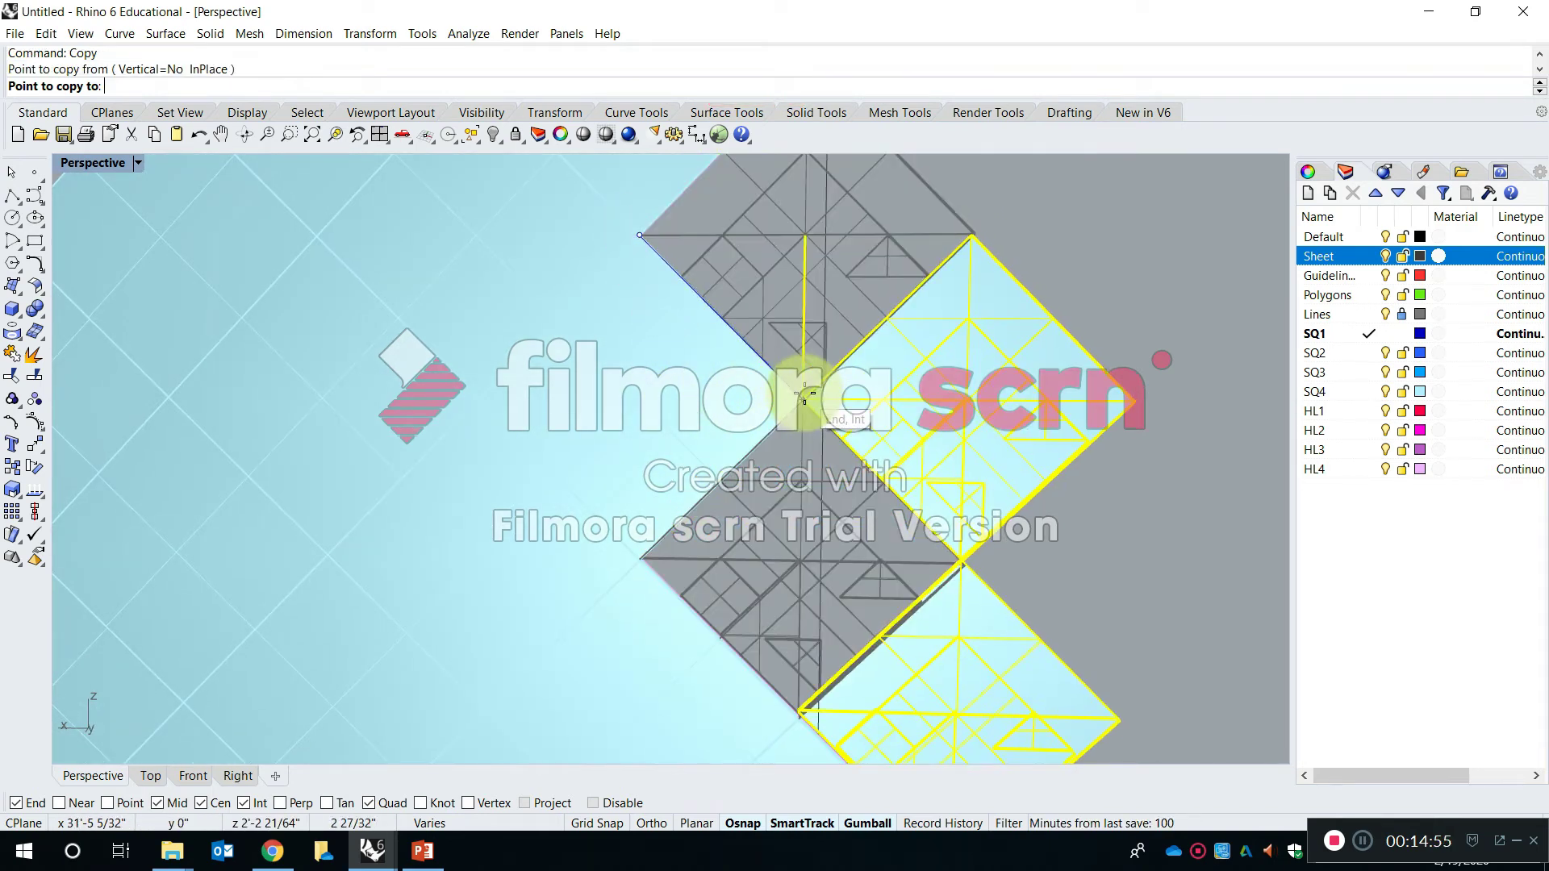
left_click(811, 402)
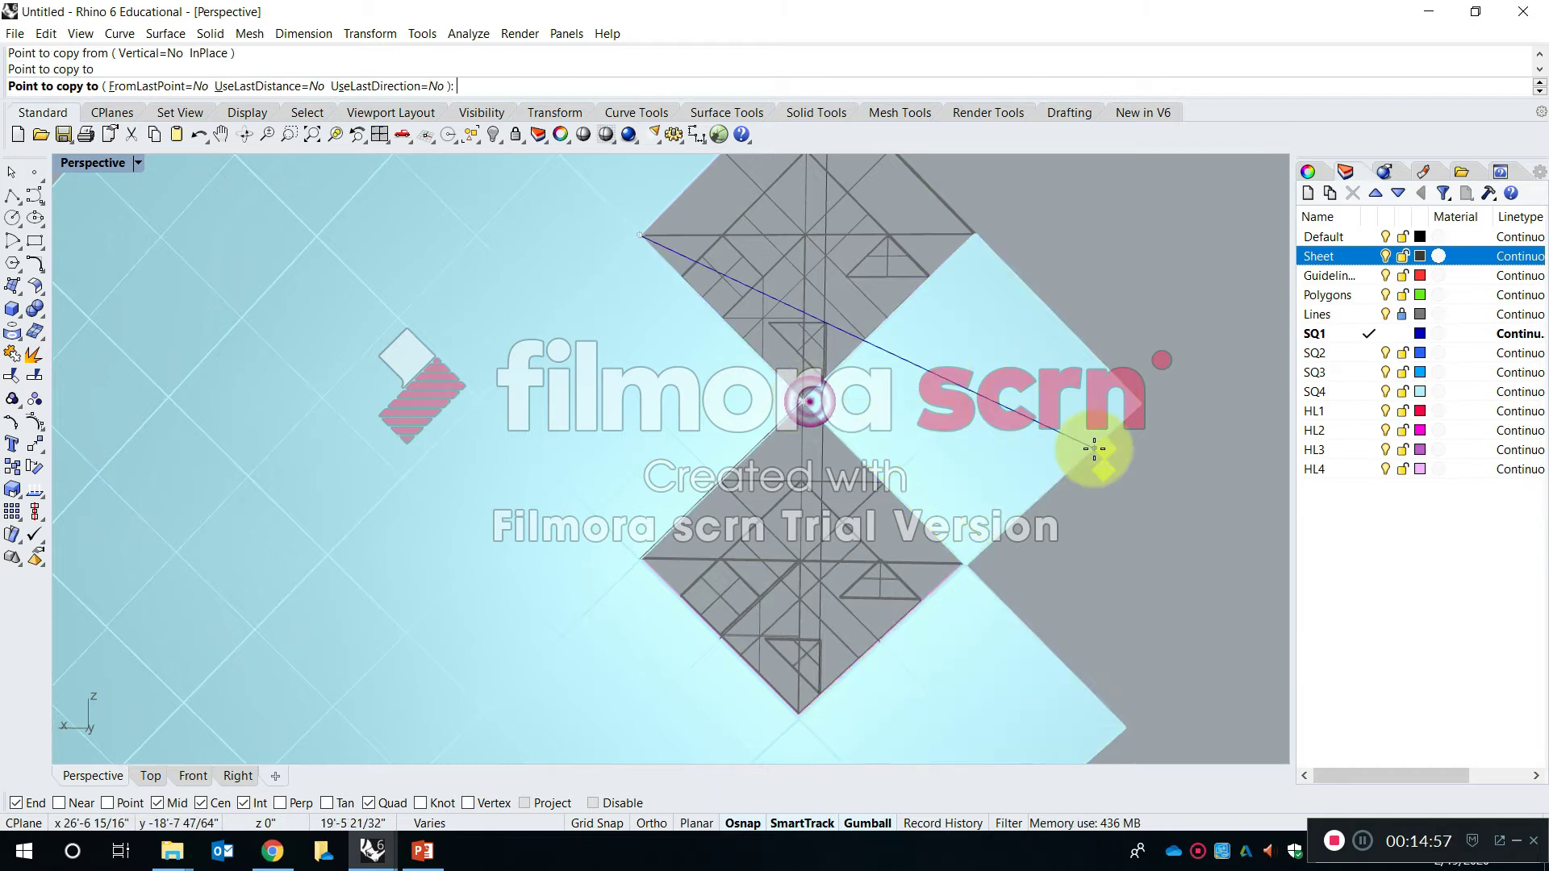
right_click(1104, 472)
Maximize the Front viewport and frame the tiled pattern with its sheet rectangle
scroll(1114, 490, "down", 8)
left_click(599, 399)
right_click_drag(640, 434, 1084, 448)
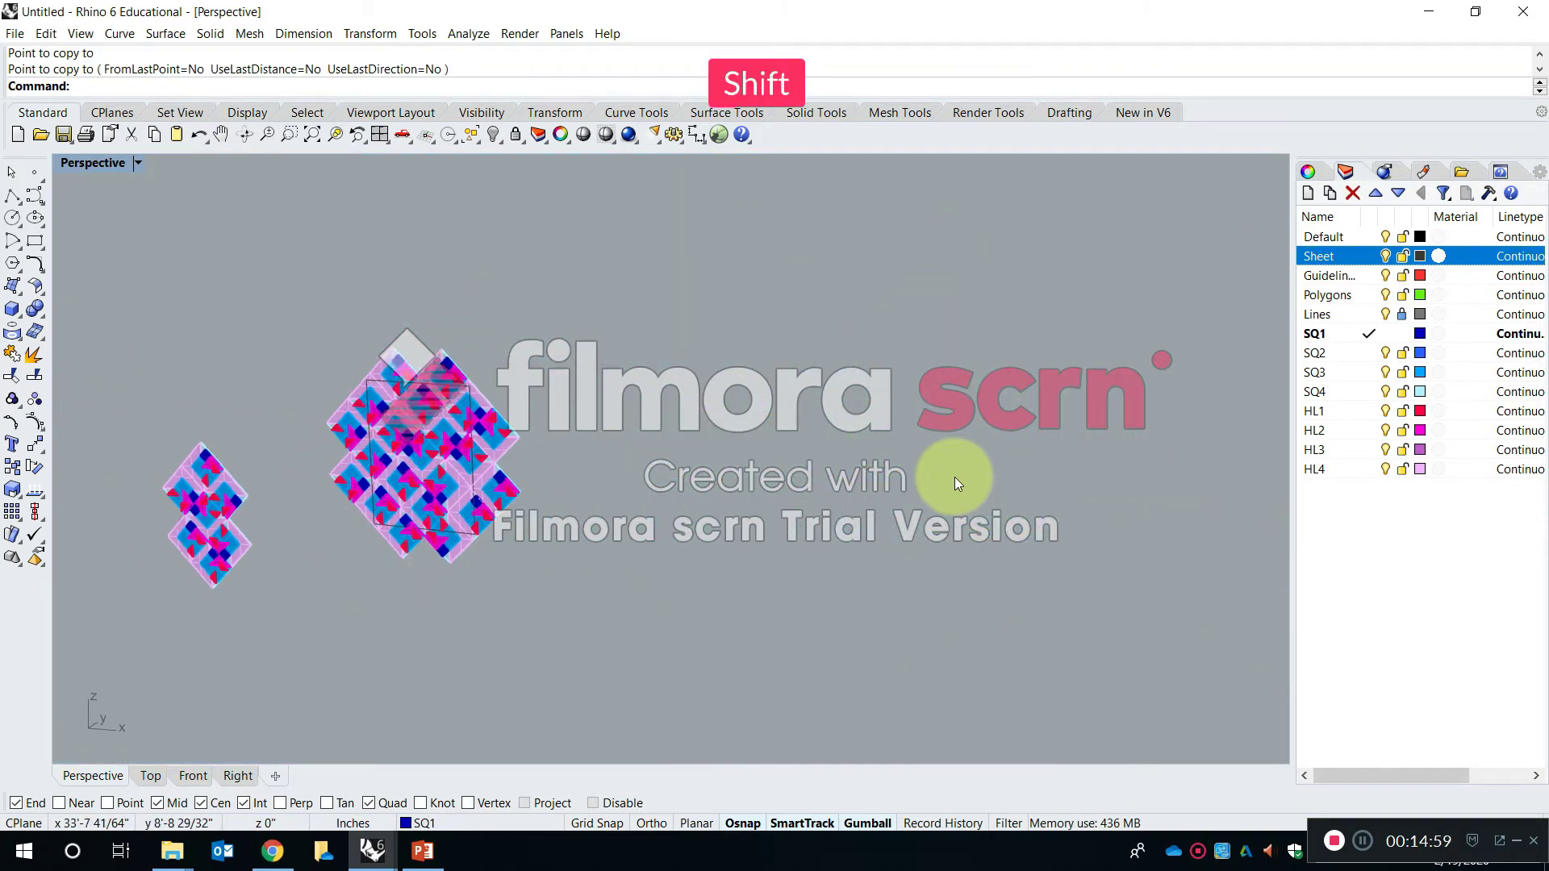
right_click_drag(956, 480, 1230, 463, "shift")
double_click(103, 162)
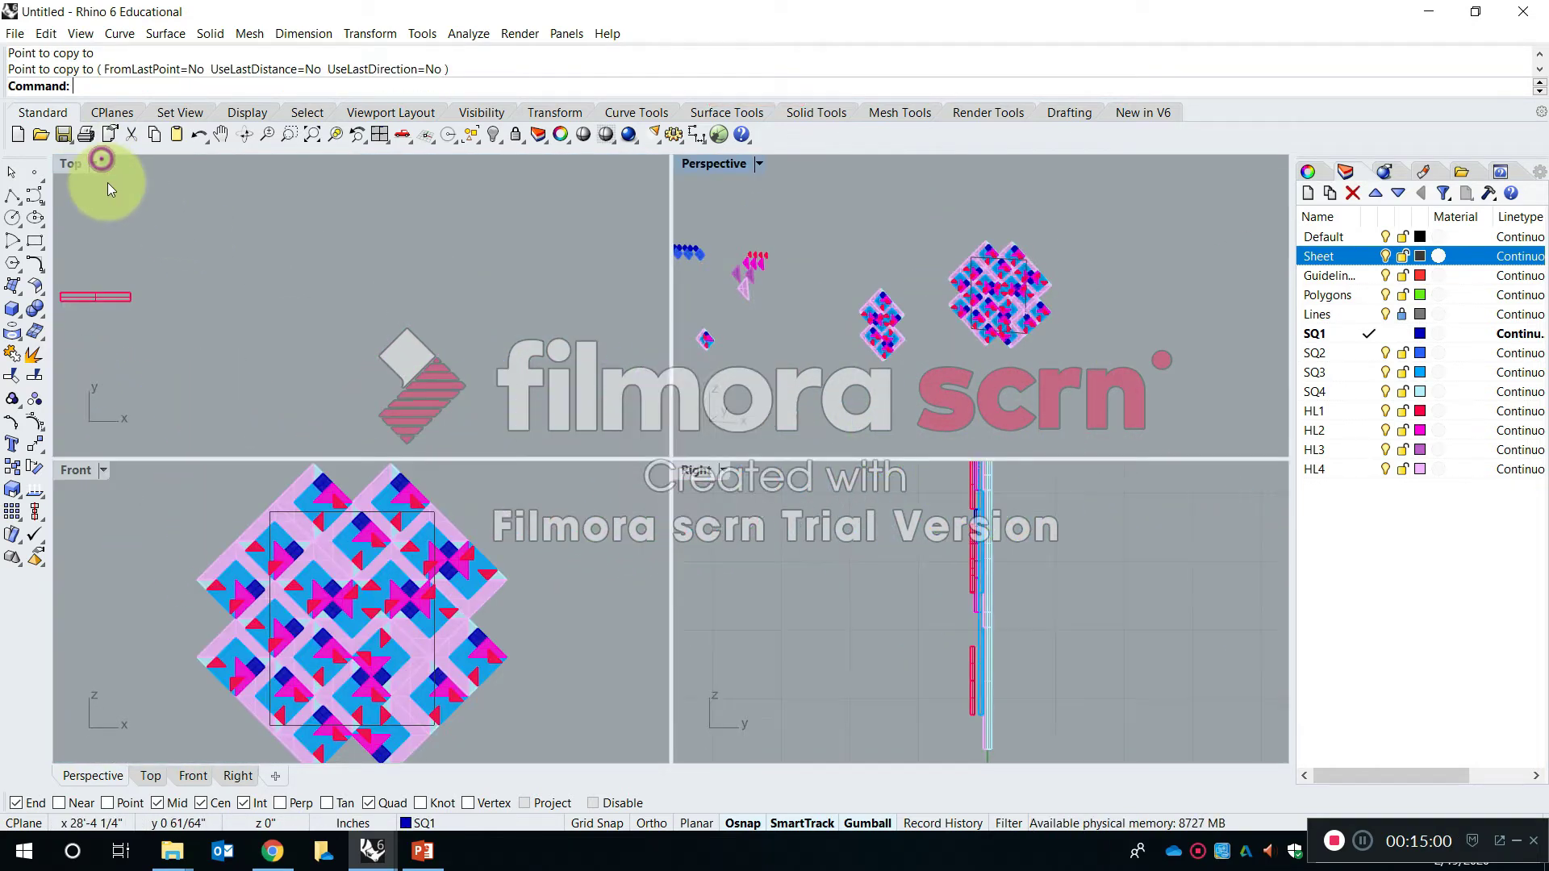
double_click(75, 466)
mouse_move(682, 548)
right_mouse_down()
mouse_move(668, 511)
mouse_move(704, 532)
right_mouse_up()
scroll(651, 506, "down", 2)
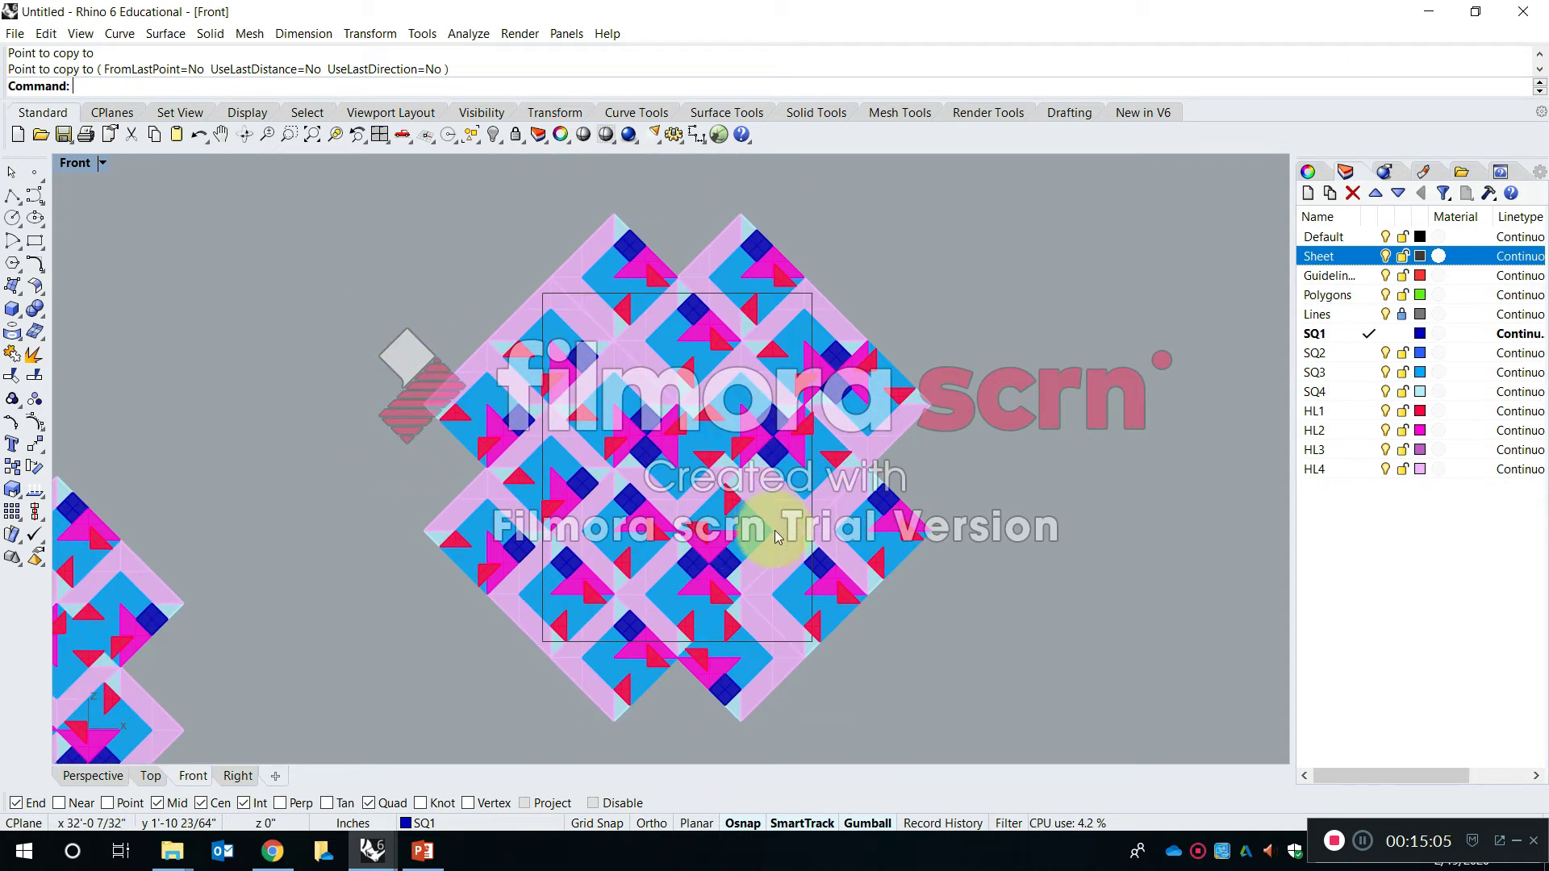
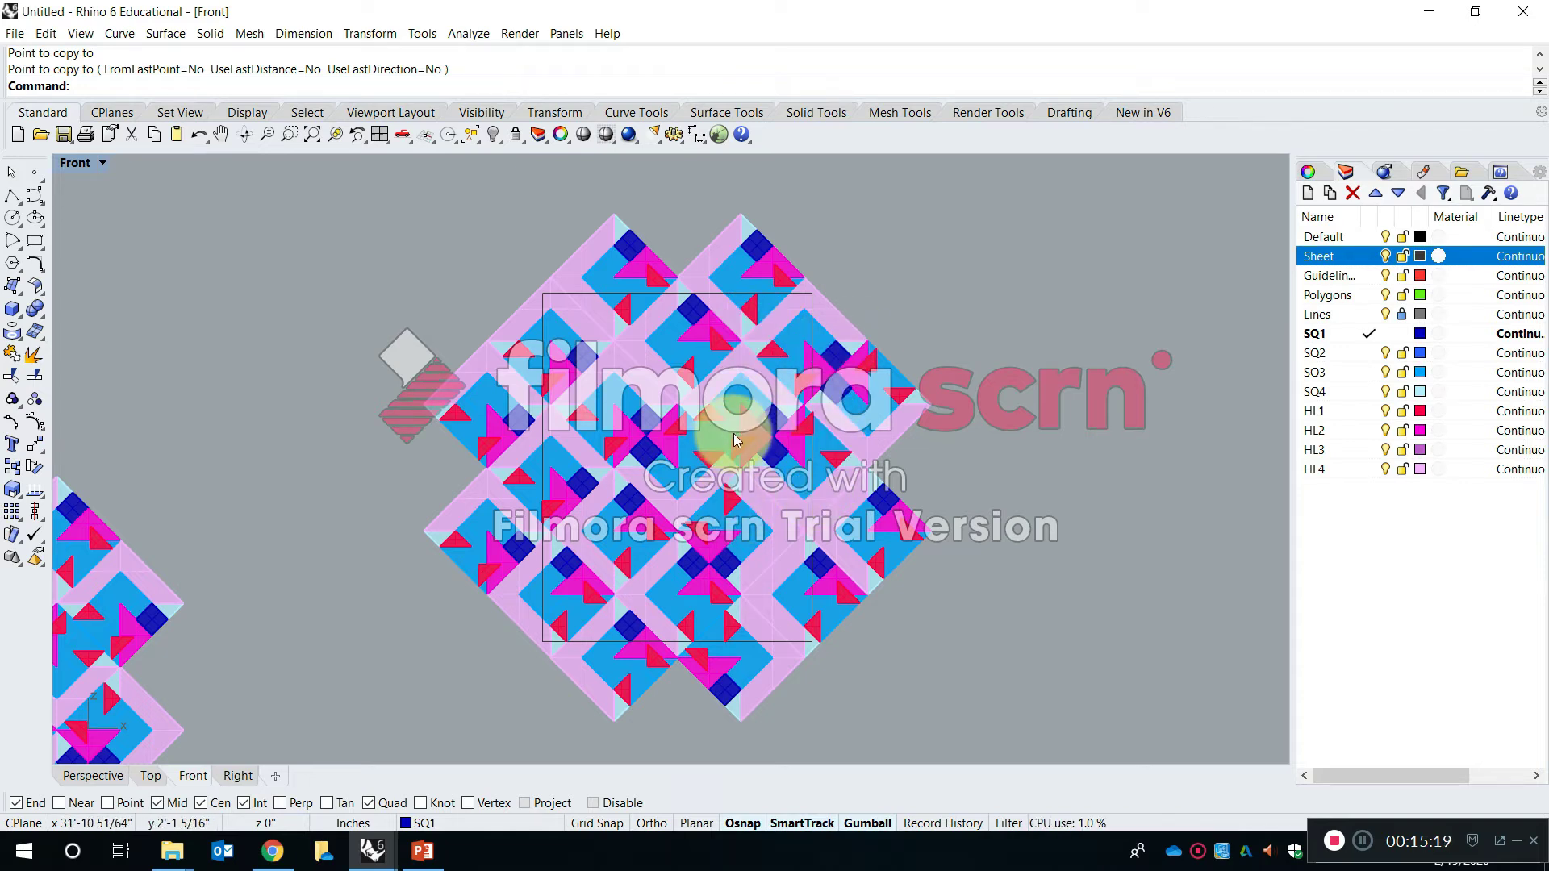
right_click_drag(1019, 453, 954, 458)
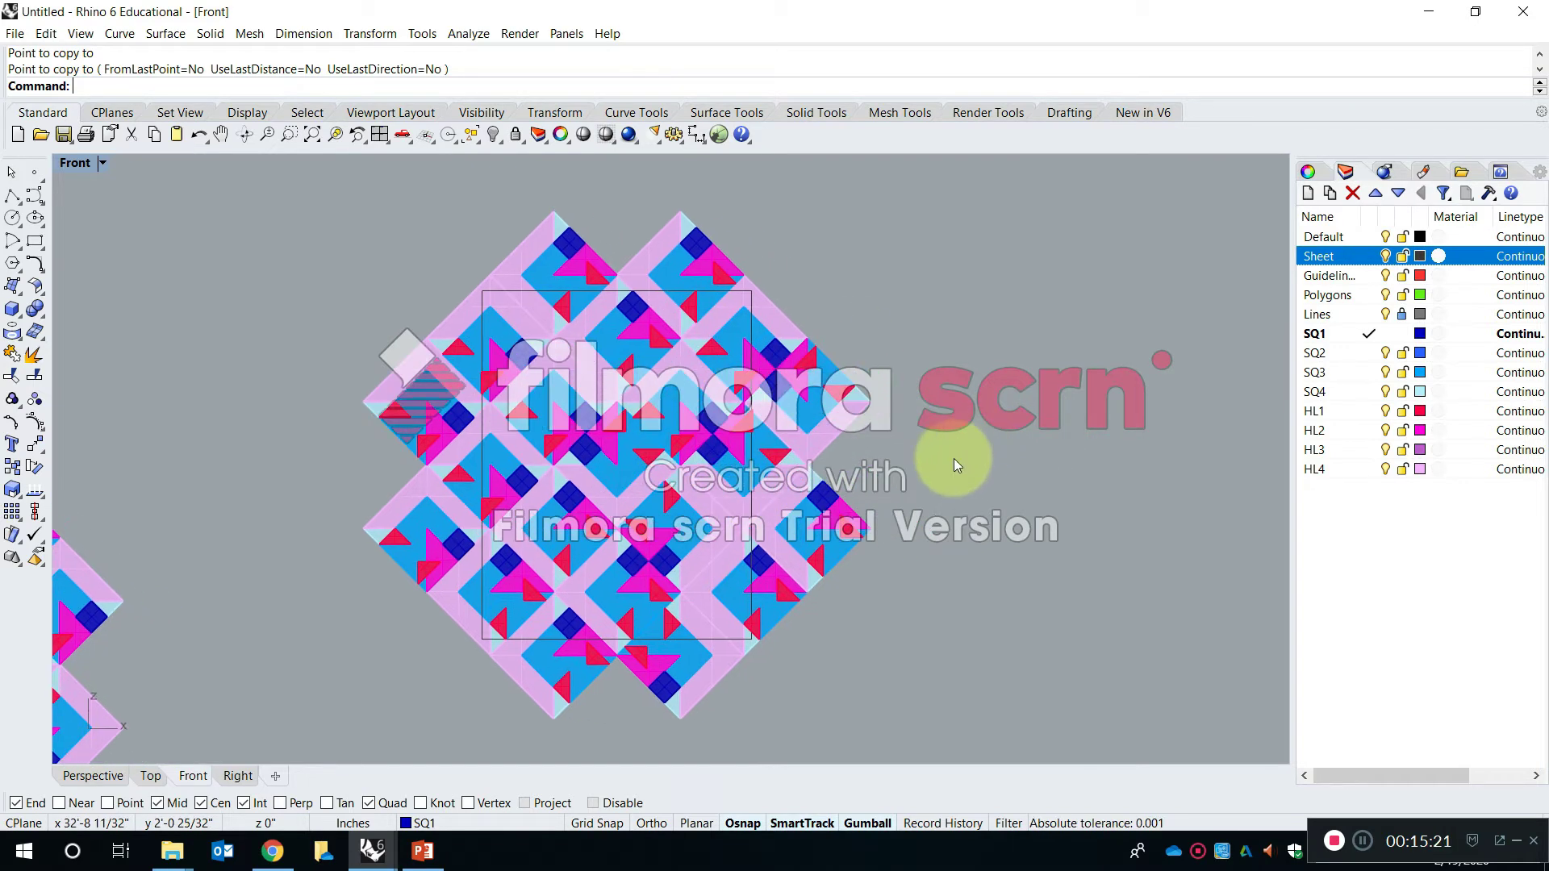
scroll(701, 361, "down", 4)
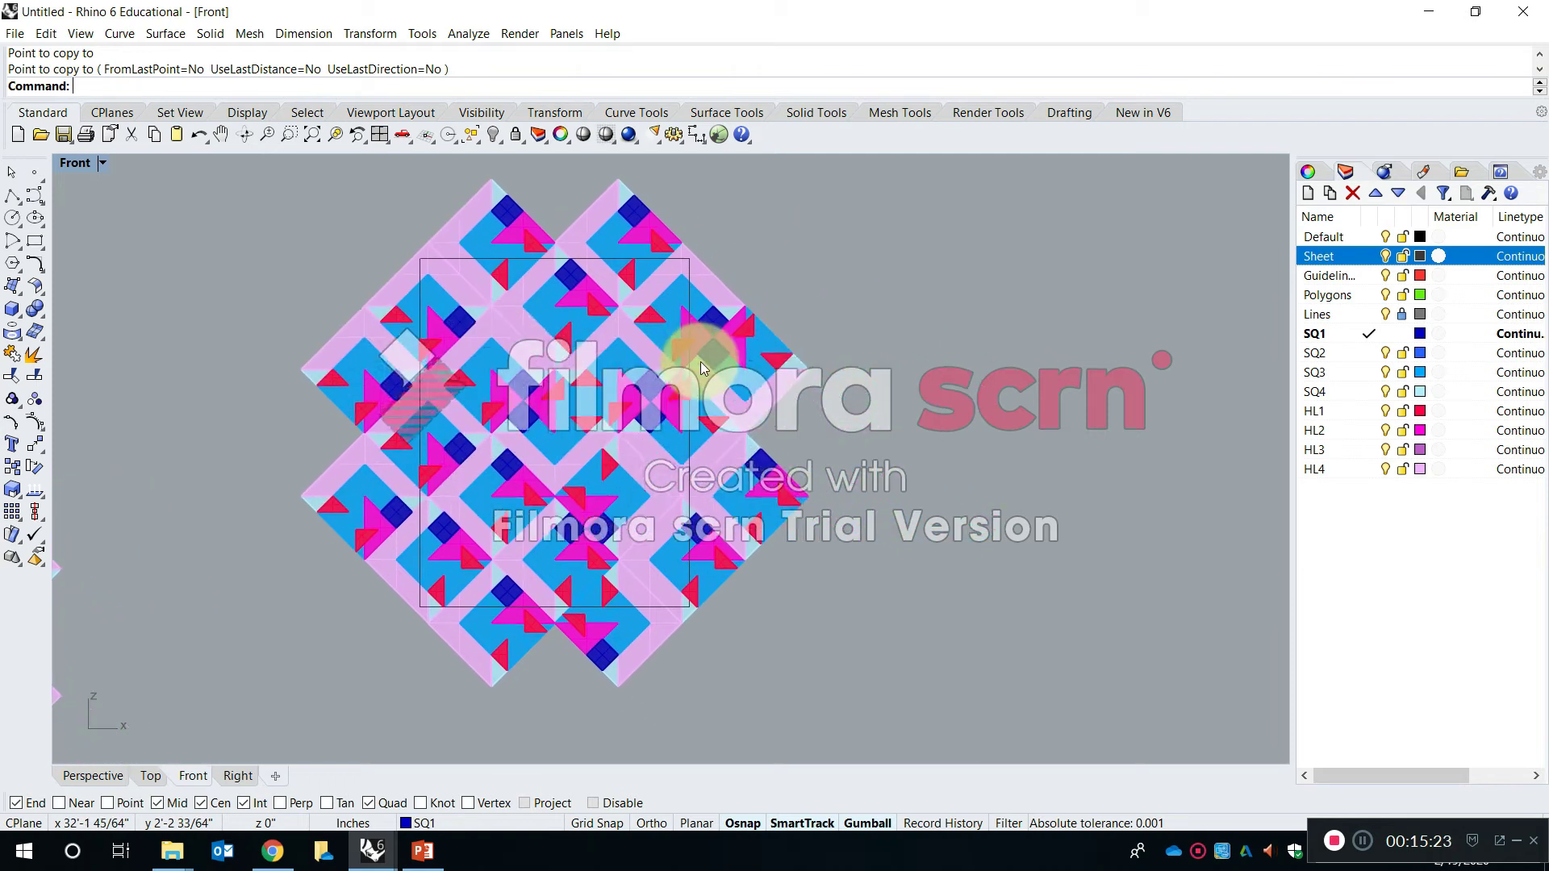
Copy the whole tiled pattern together with its sheet rectangle horizontally to the empty space on its right side
key("Escape")
type("copy")
key("space")
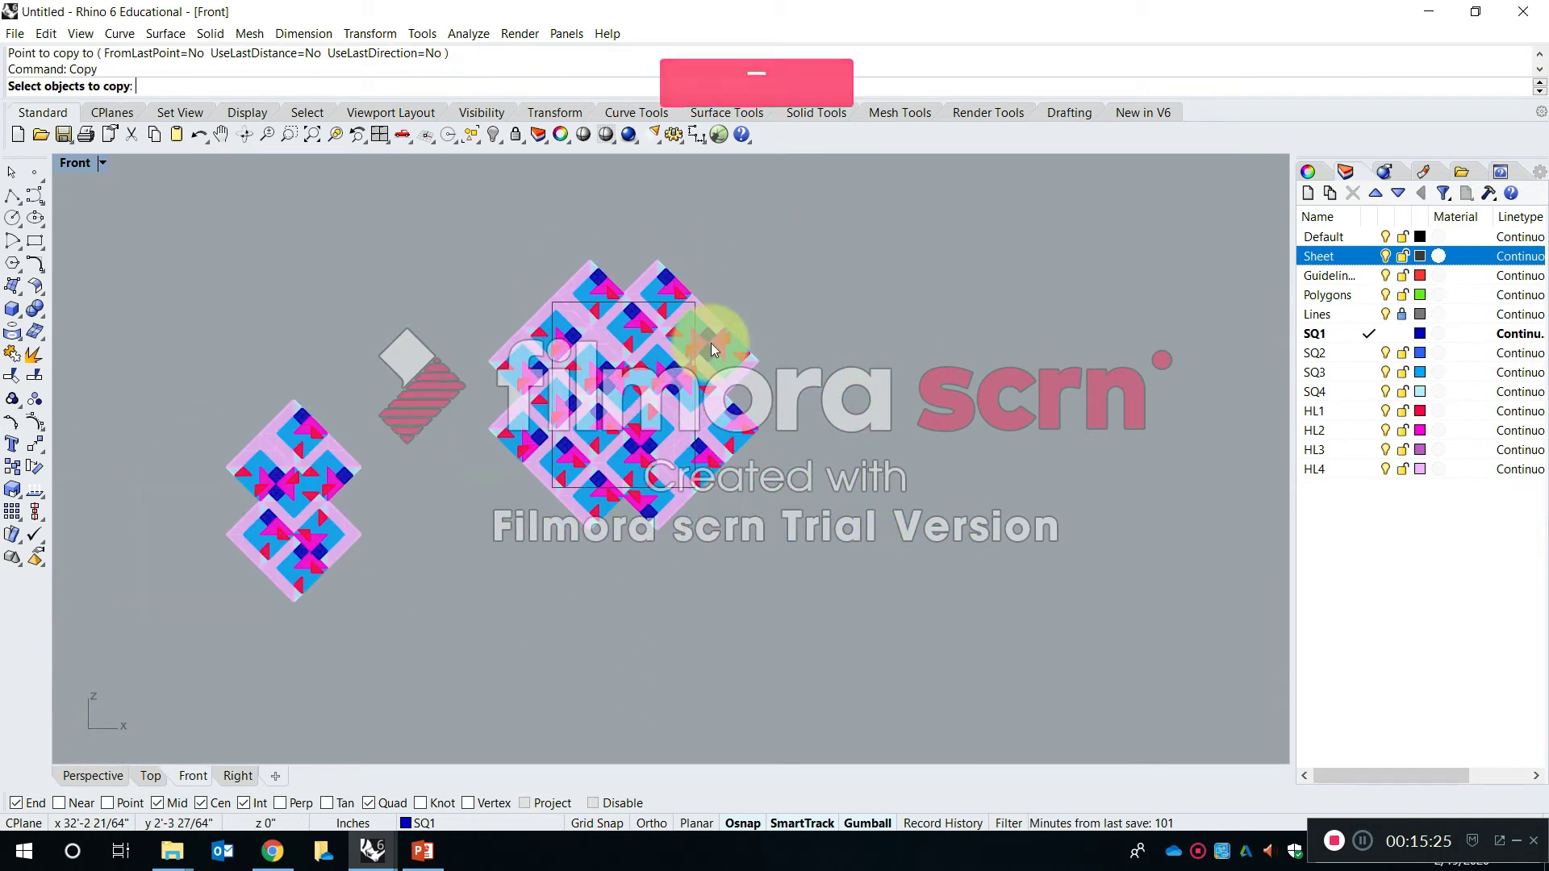
left_click_drag(804, 584, 426, 219)
scroll(426, 219, "down", 4)
key("Return")
left_click(539, 373)
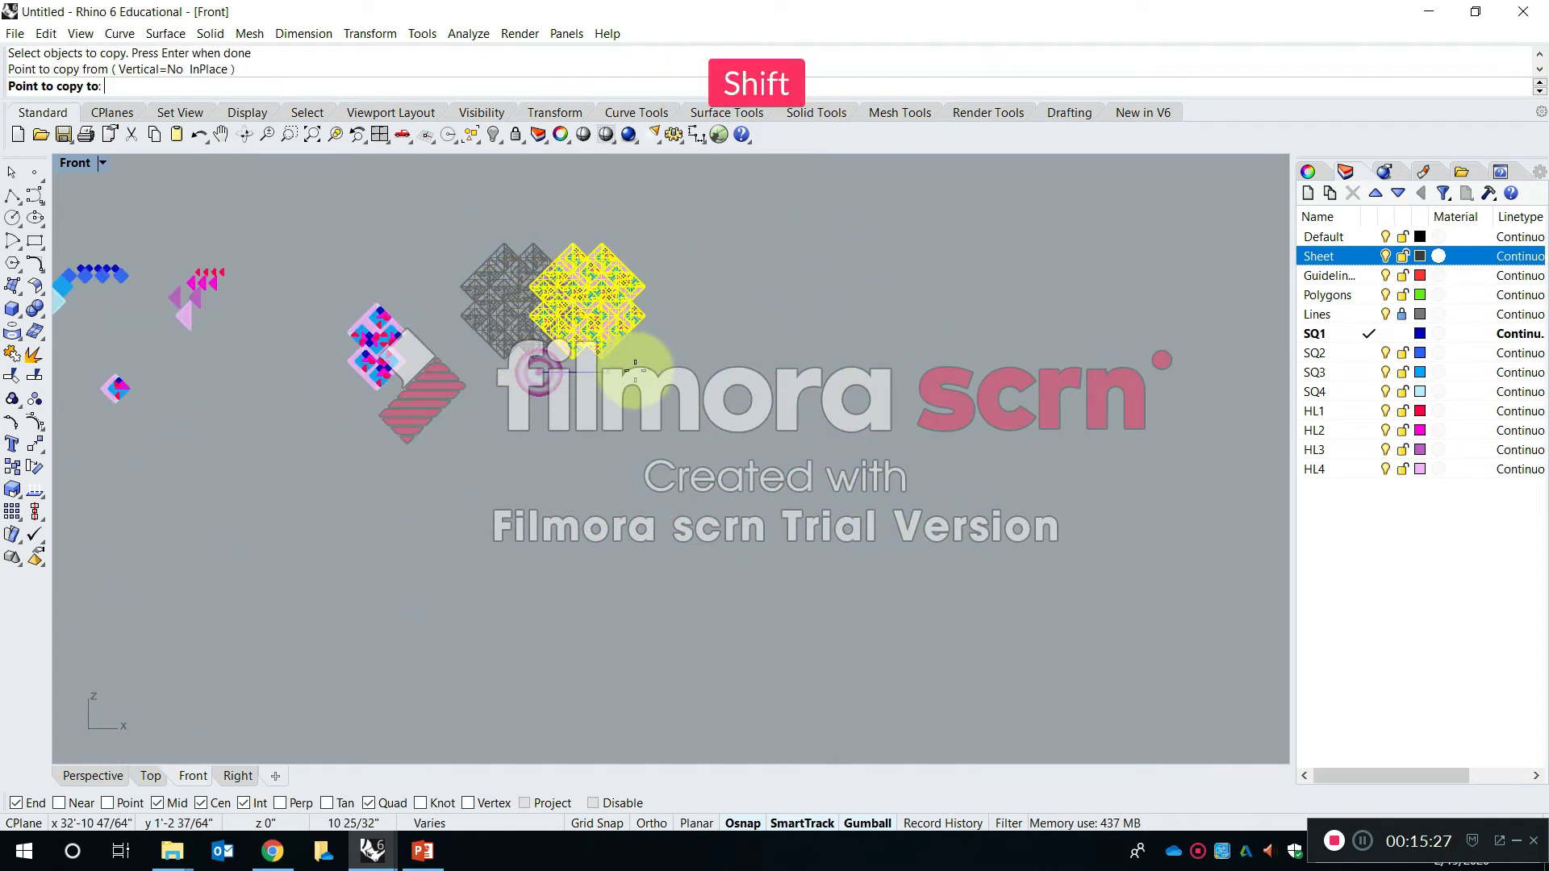
left_click(750, 372)
key("Escape")
scroll(739, 294, "up", 10)
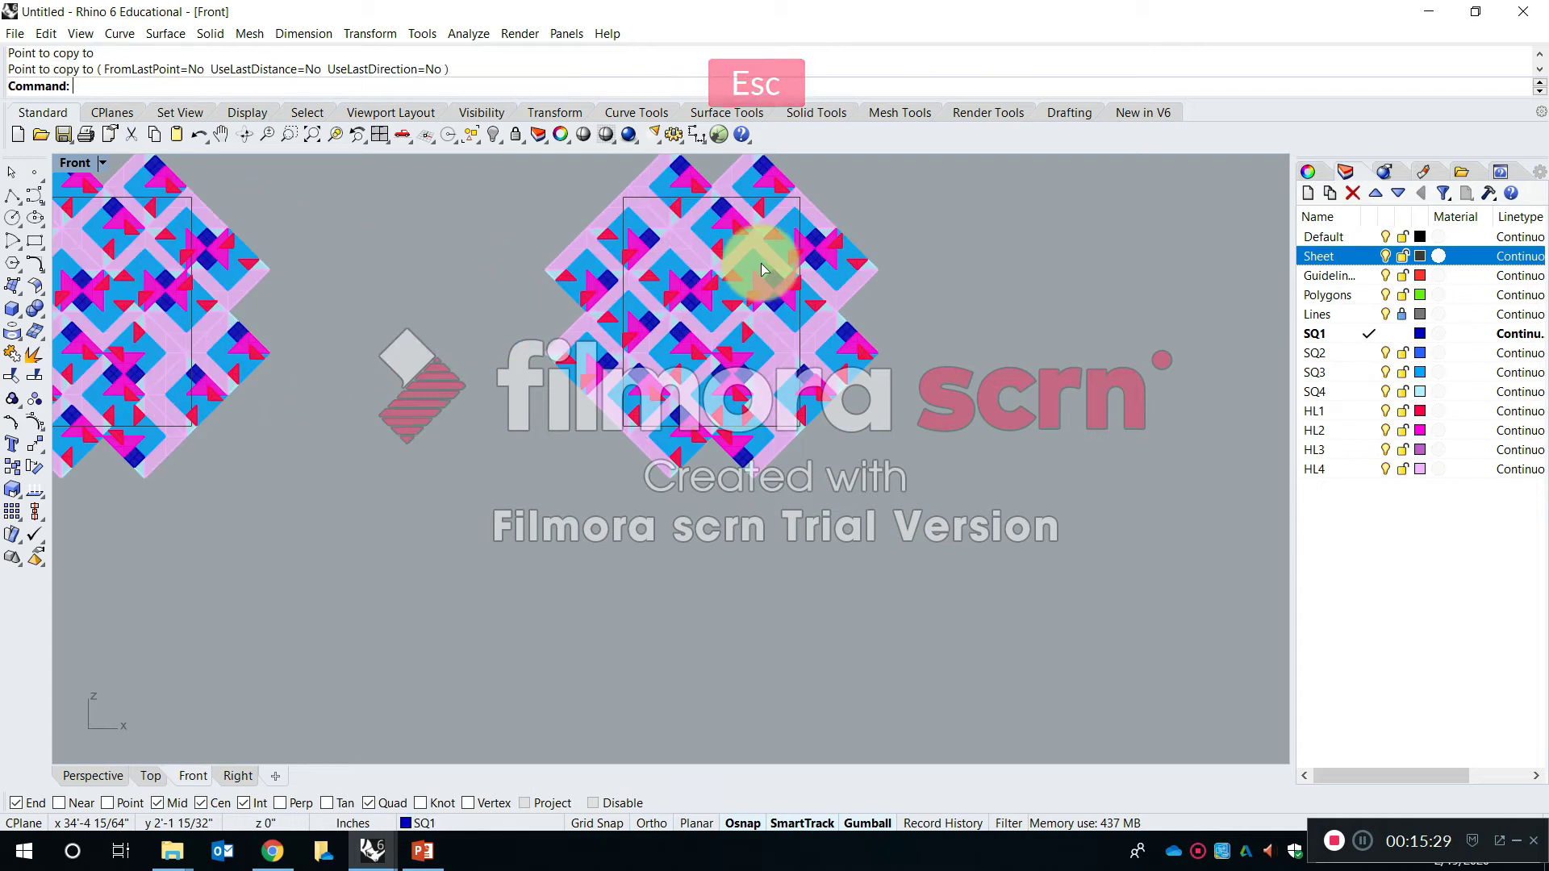
right_click_drag(758, 266, 758, 353)
scroll(758, 359, "up", 5)
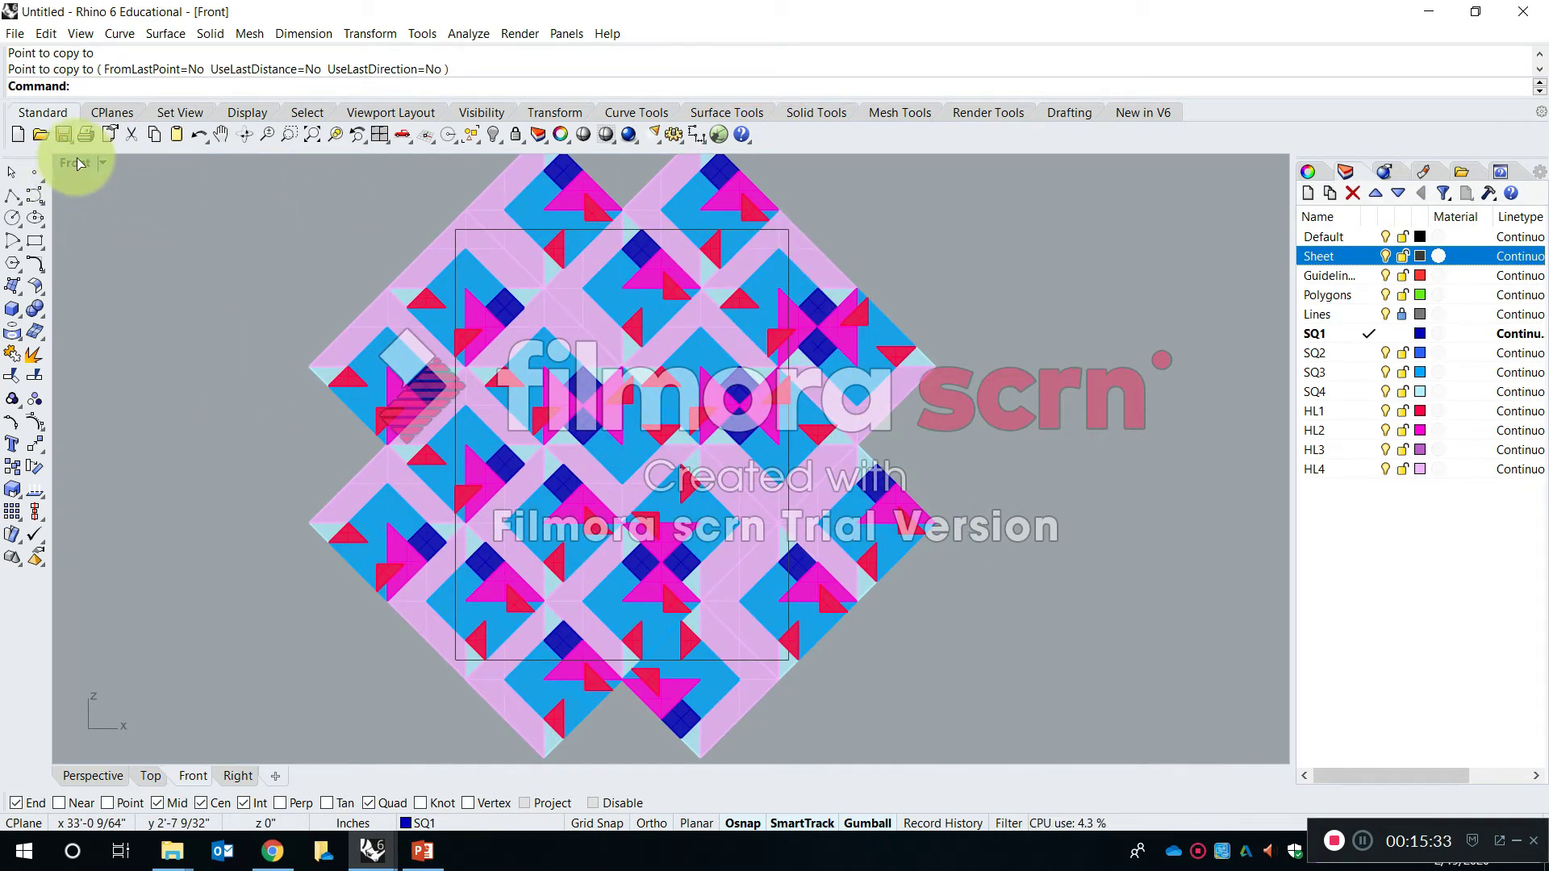
Examine the copied pattern in Perspective, checking that its sheet rectangle can be selected separately, and return to the Front view
double_click(76, 162)
double_click(703, 169)
right_click_drag(1038, 404, 701, 353, "shift")
scroll(811, 314, "up", 5)
left_click(831, 321)
key("Escape")
left_click(856, 347)
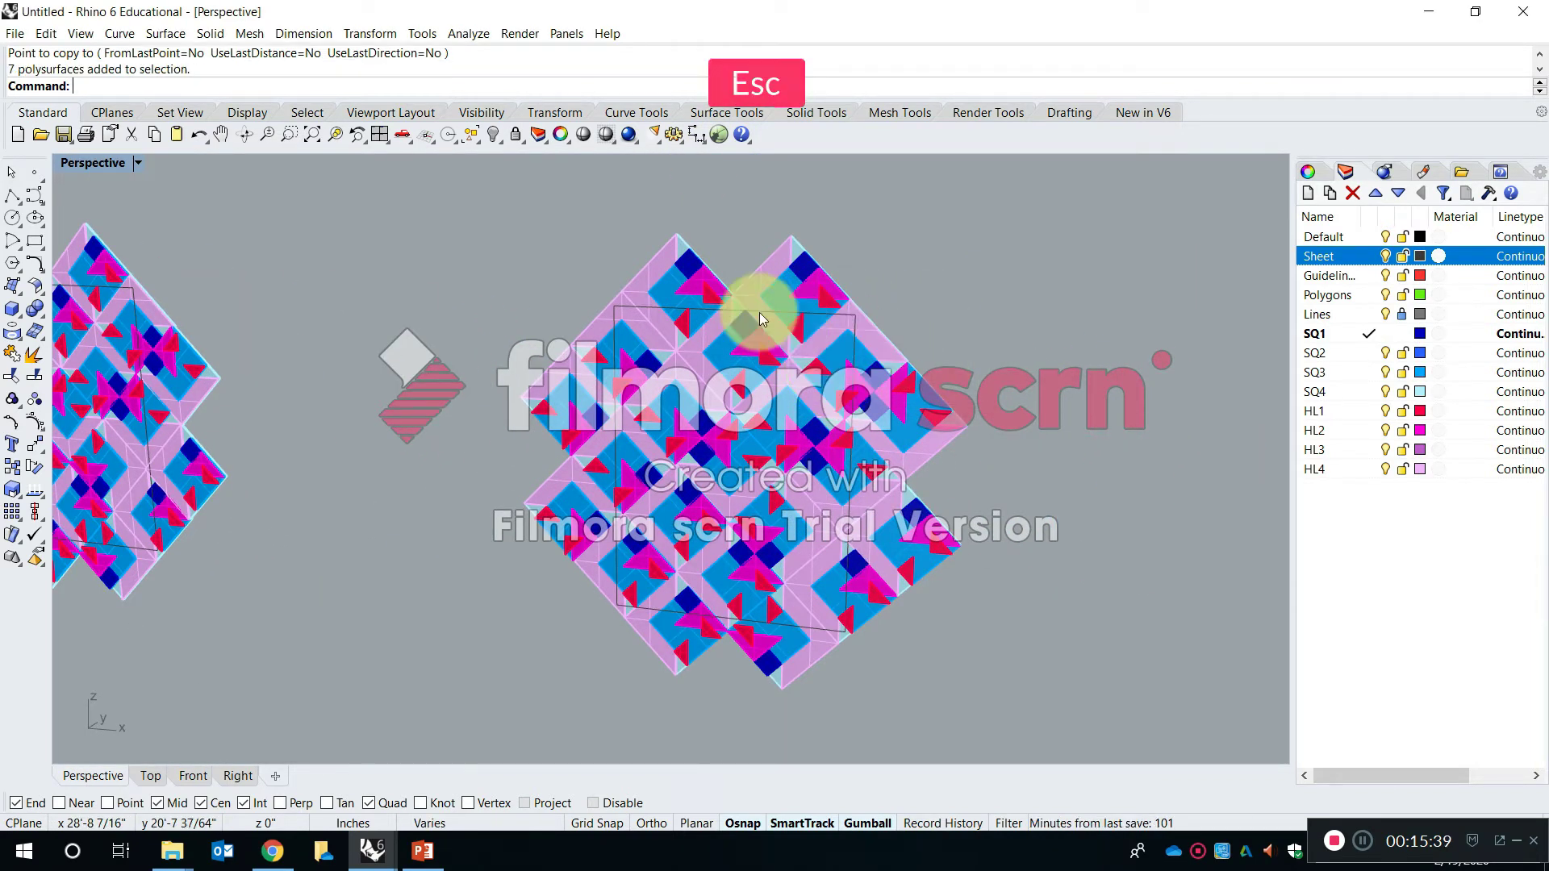
scroll(759, 312, "up", 4)
left_click(758, 313)
left_click(798, 351)
key("Escape")
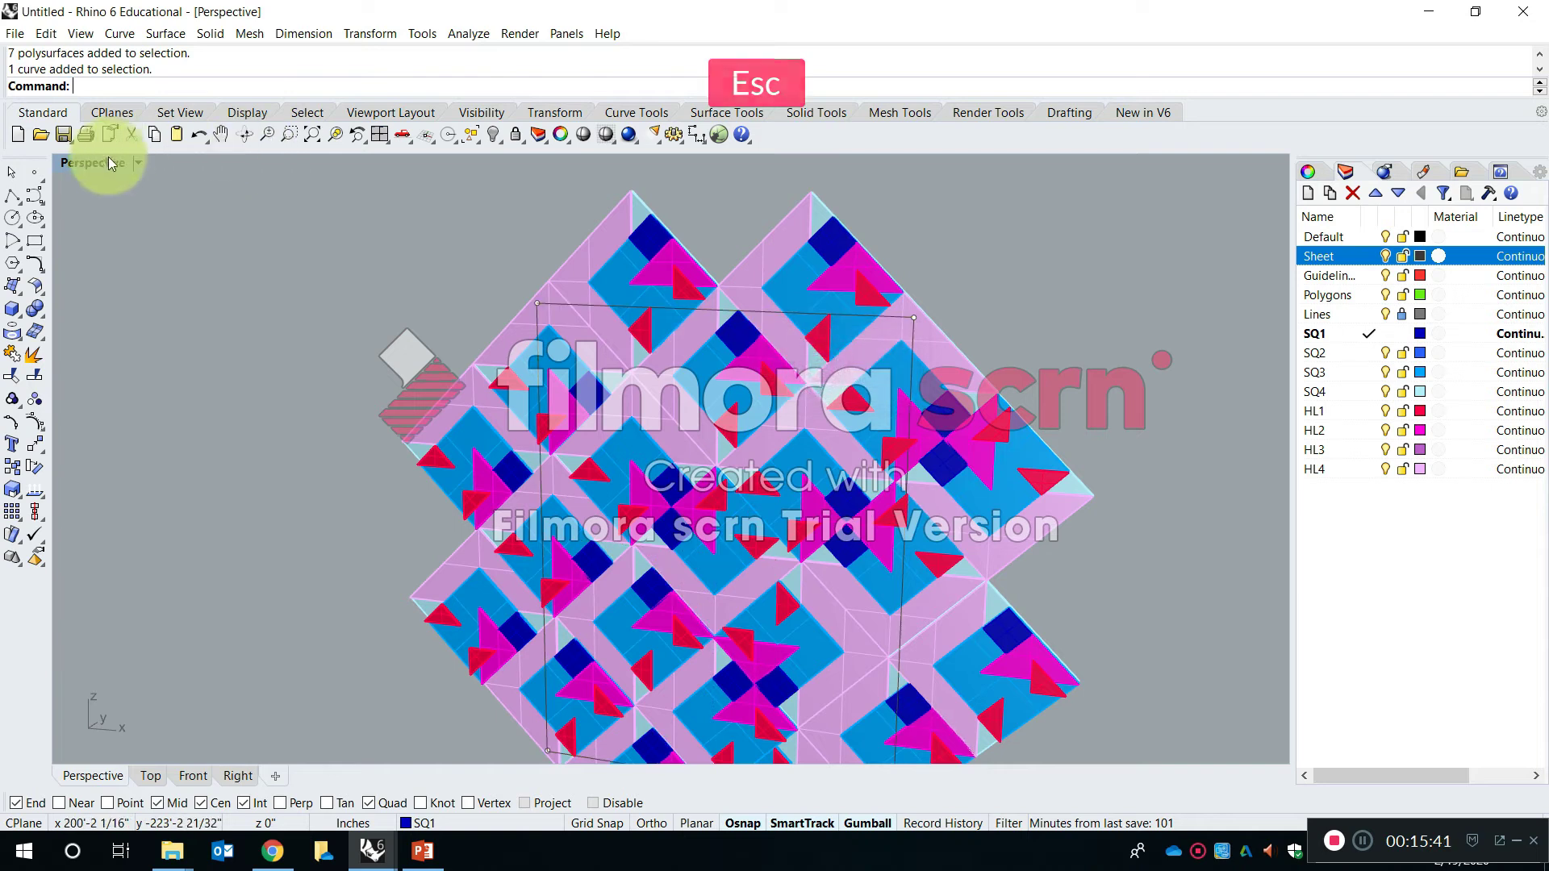
double_click(112, 163)
double_click(75, 471)
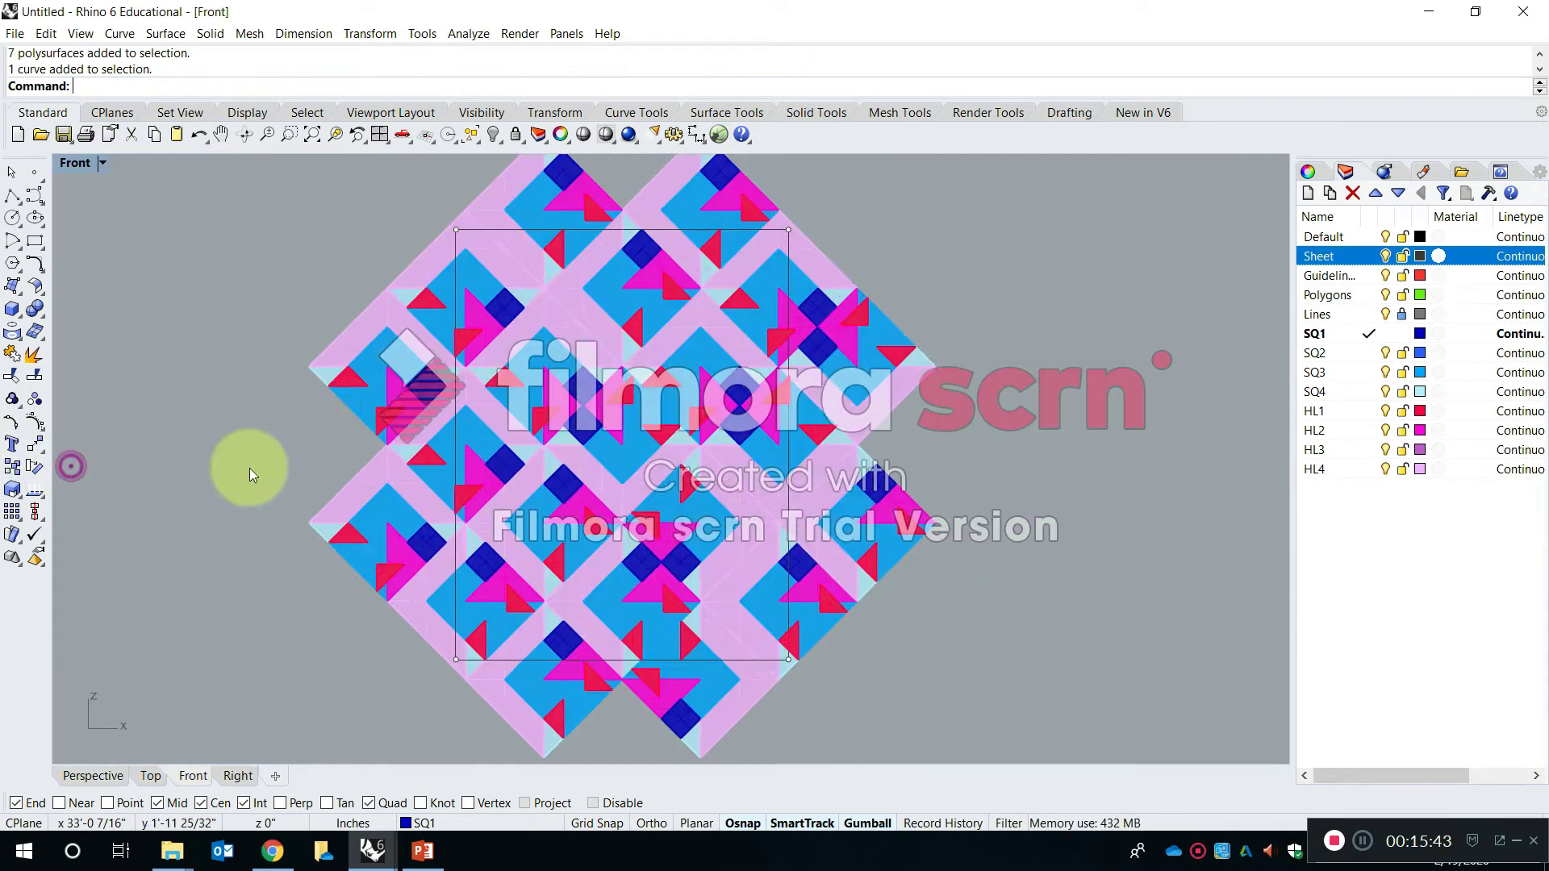
key("Escape")
scroll(525, 439, "down", 3)
key("space")
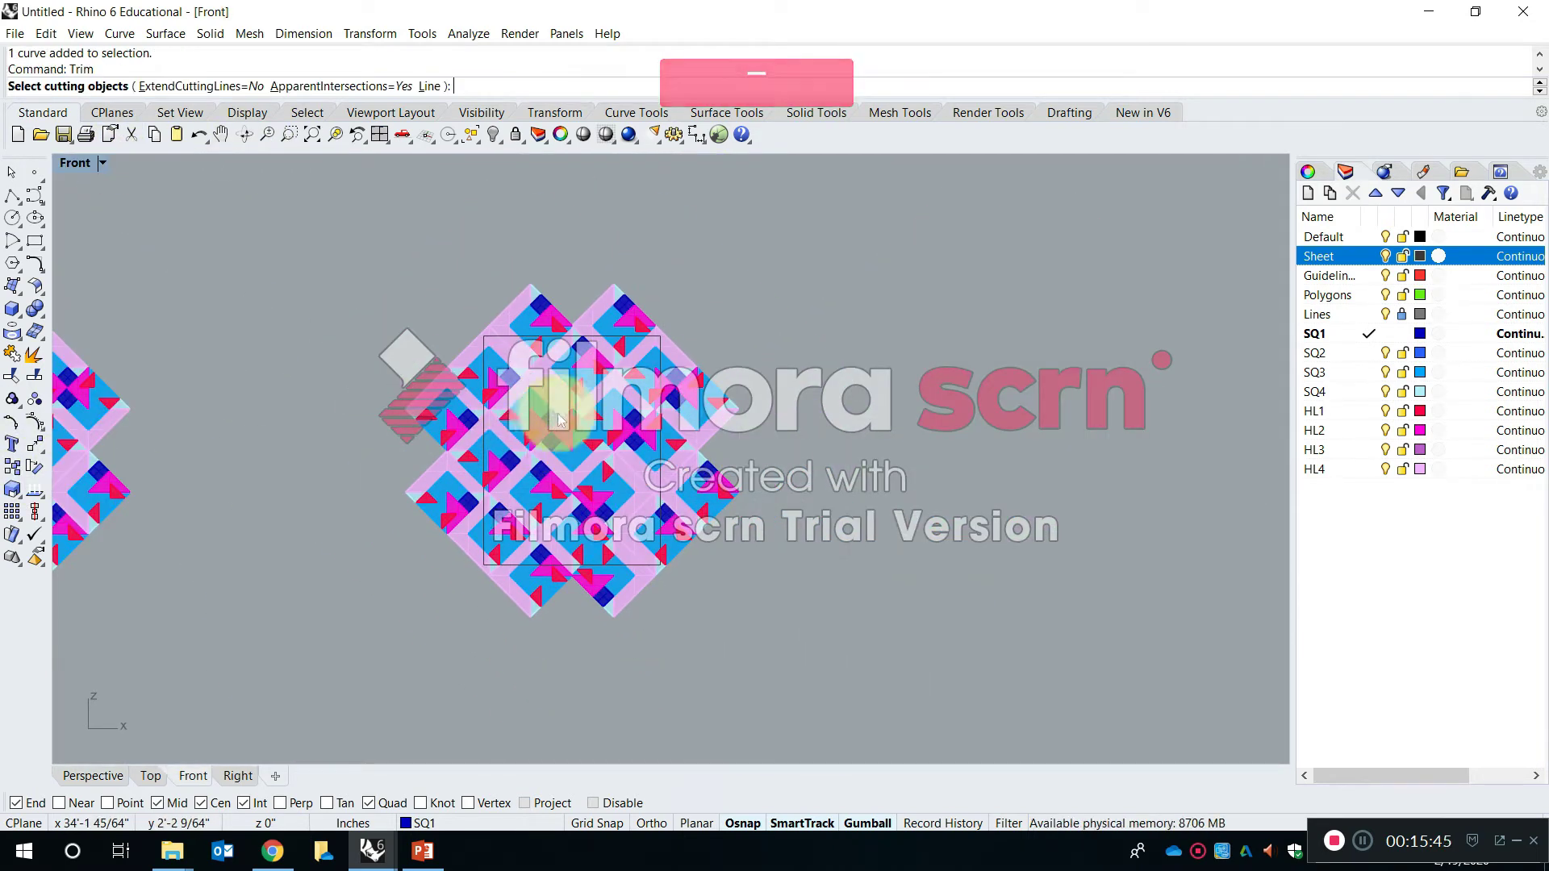
scroll(552, 337, "up", 6)
left_click(555, 330)
scroll(724, 329, "up", 3)
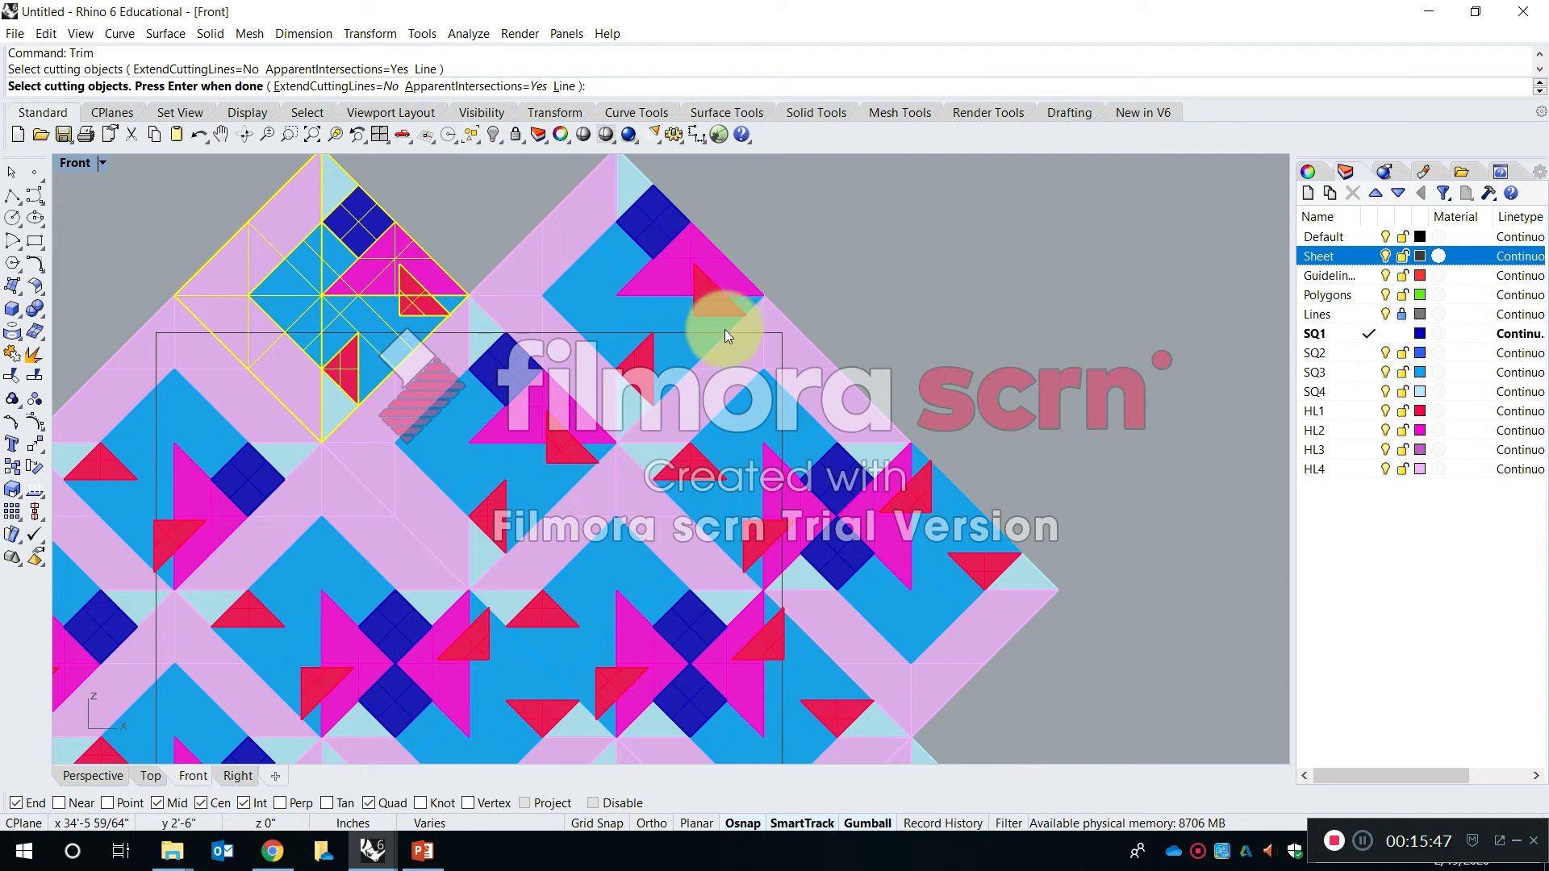
key("Escape")
left_click(714, 335)
left_click(775, 388)
key("Escape")
Trim away the tile parts crossing the sheet rectangle's upper edge, using the rectangle as the cutting object
type("Trim")
key("space")
scroll(780, 342, "up", 14)
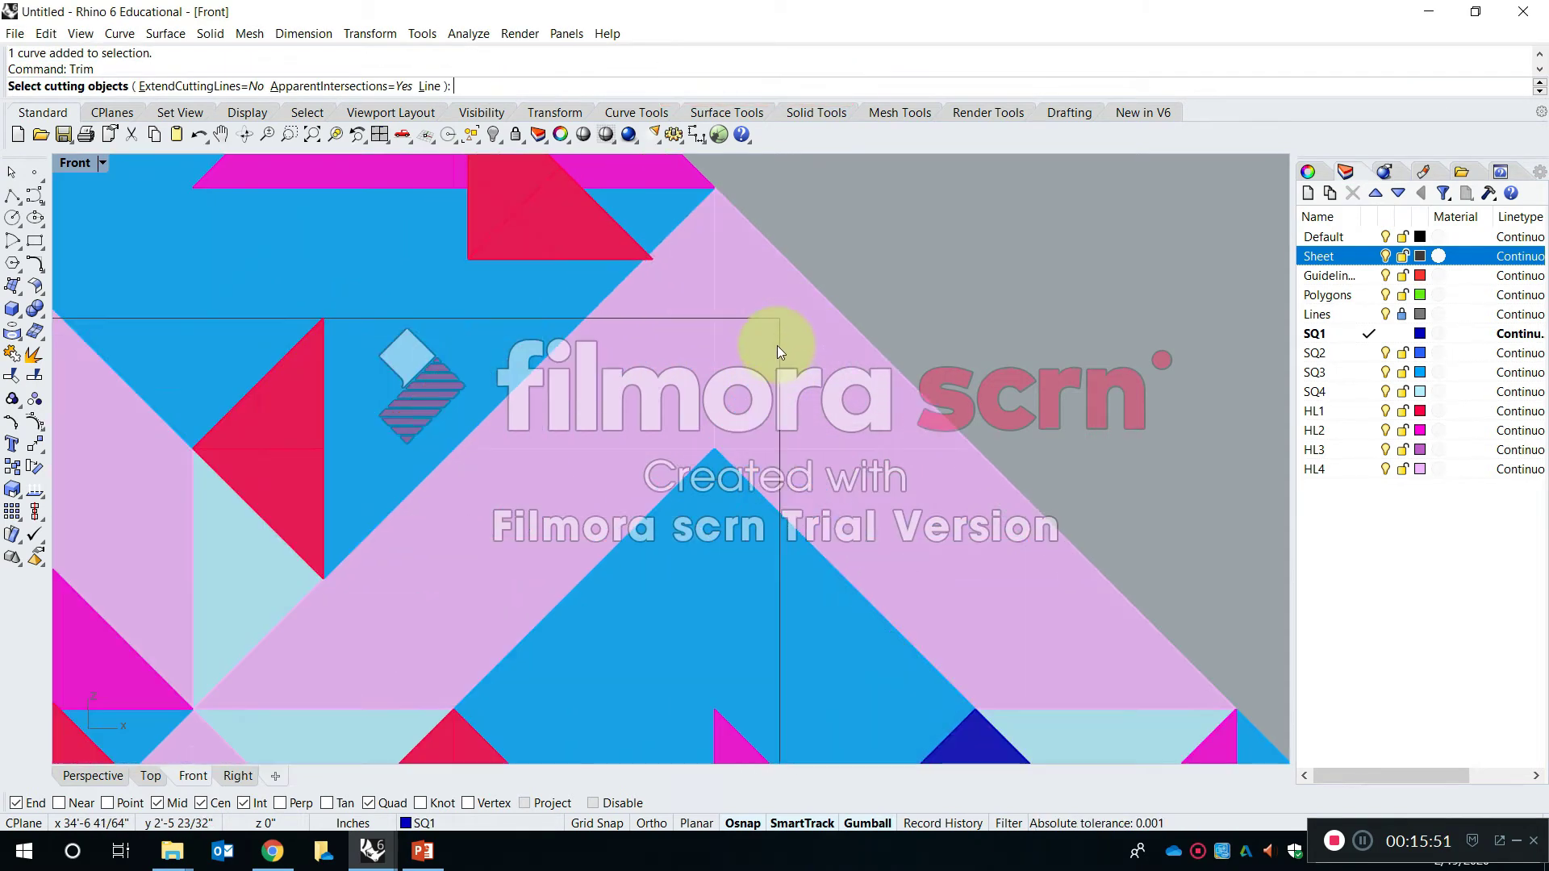
left_click(780, 346)
scroll(800, 338, "down", 10)
key("Return")
left_click_drag(815, 318, 395, 202)
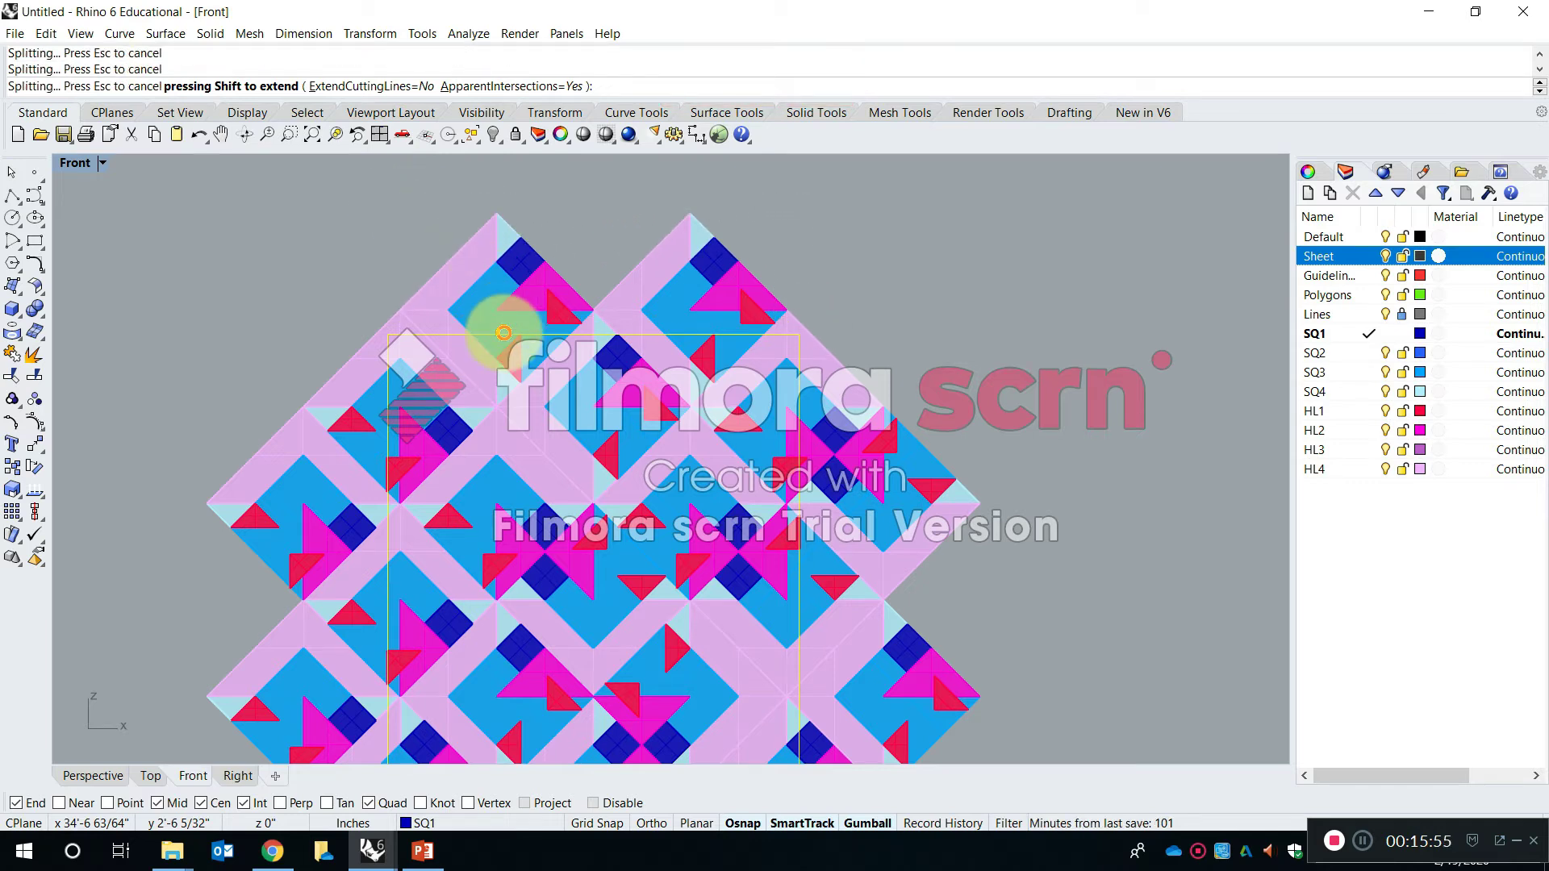
Trim the tile parts crossing the right, lower and left edges of the sheet rectangle and finish the Trim command
scroll(578, 313, "up", 2)
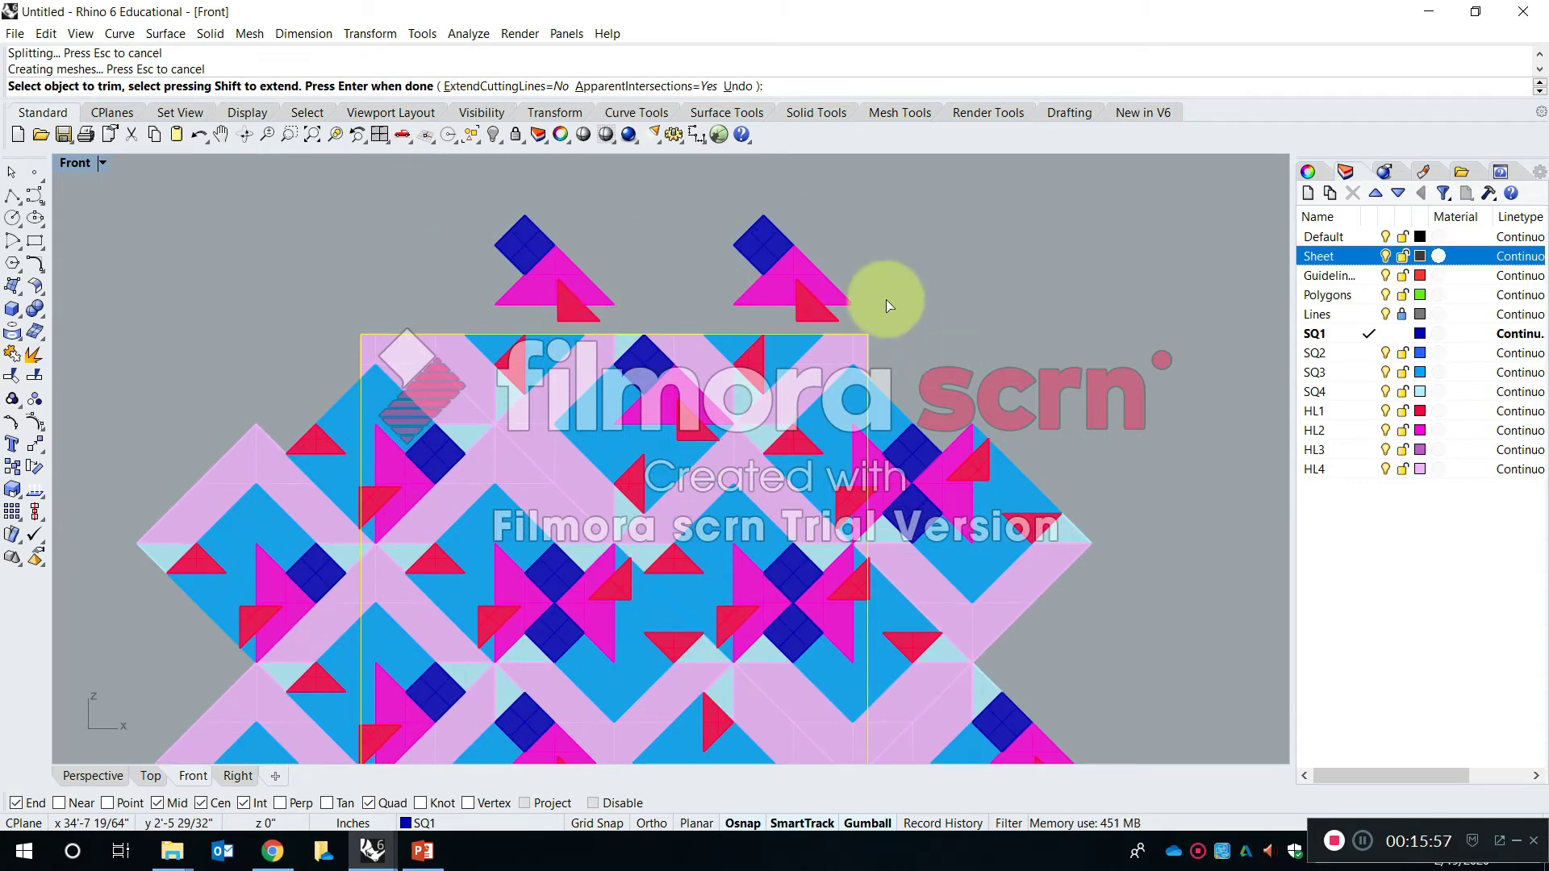
scroll(888, 305, "down", 3)
left_click_drag(845, 204, 835, 195)
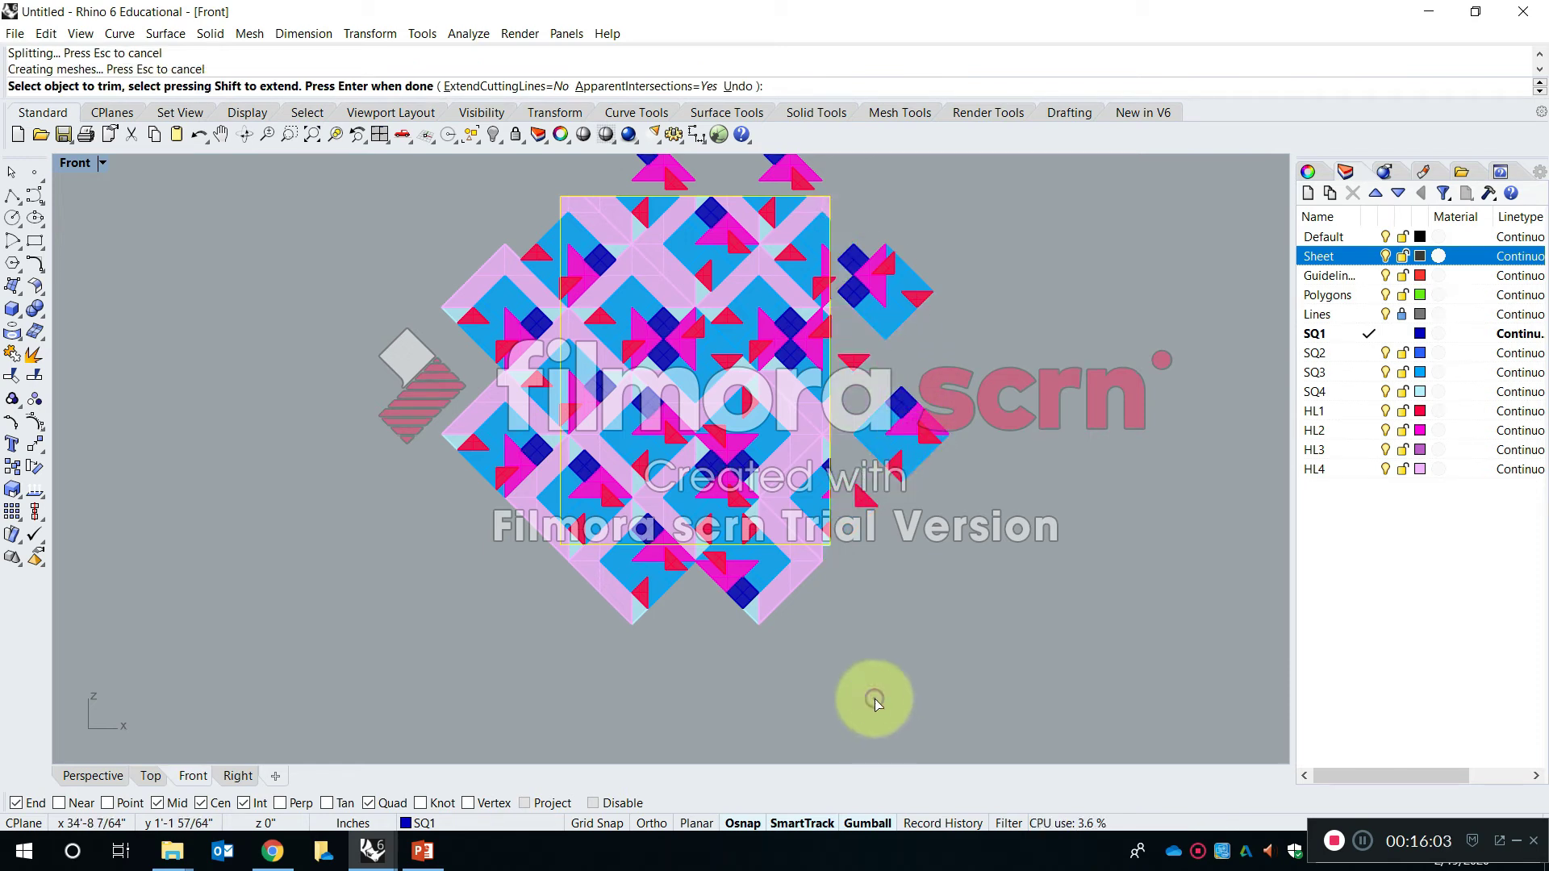
left_click_drag(544, 552, 544, 552)
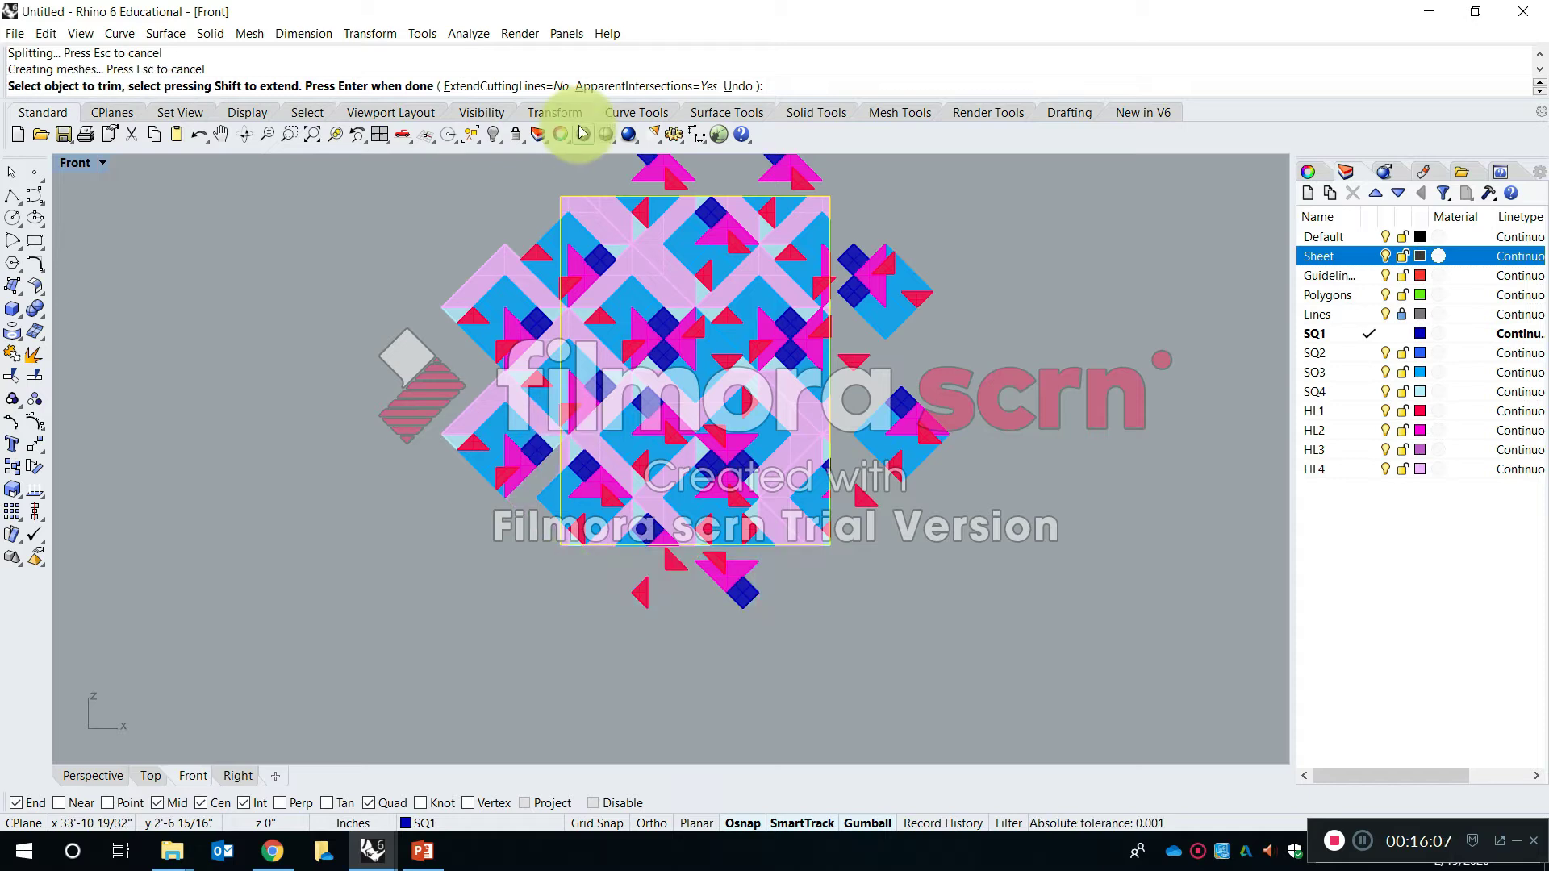
left_click(494, 567)
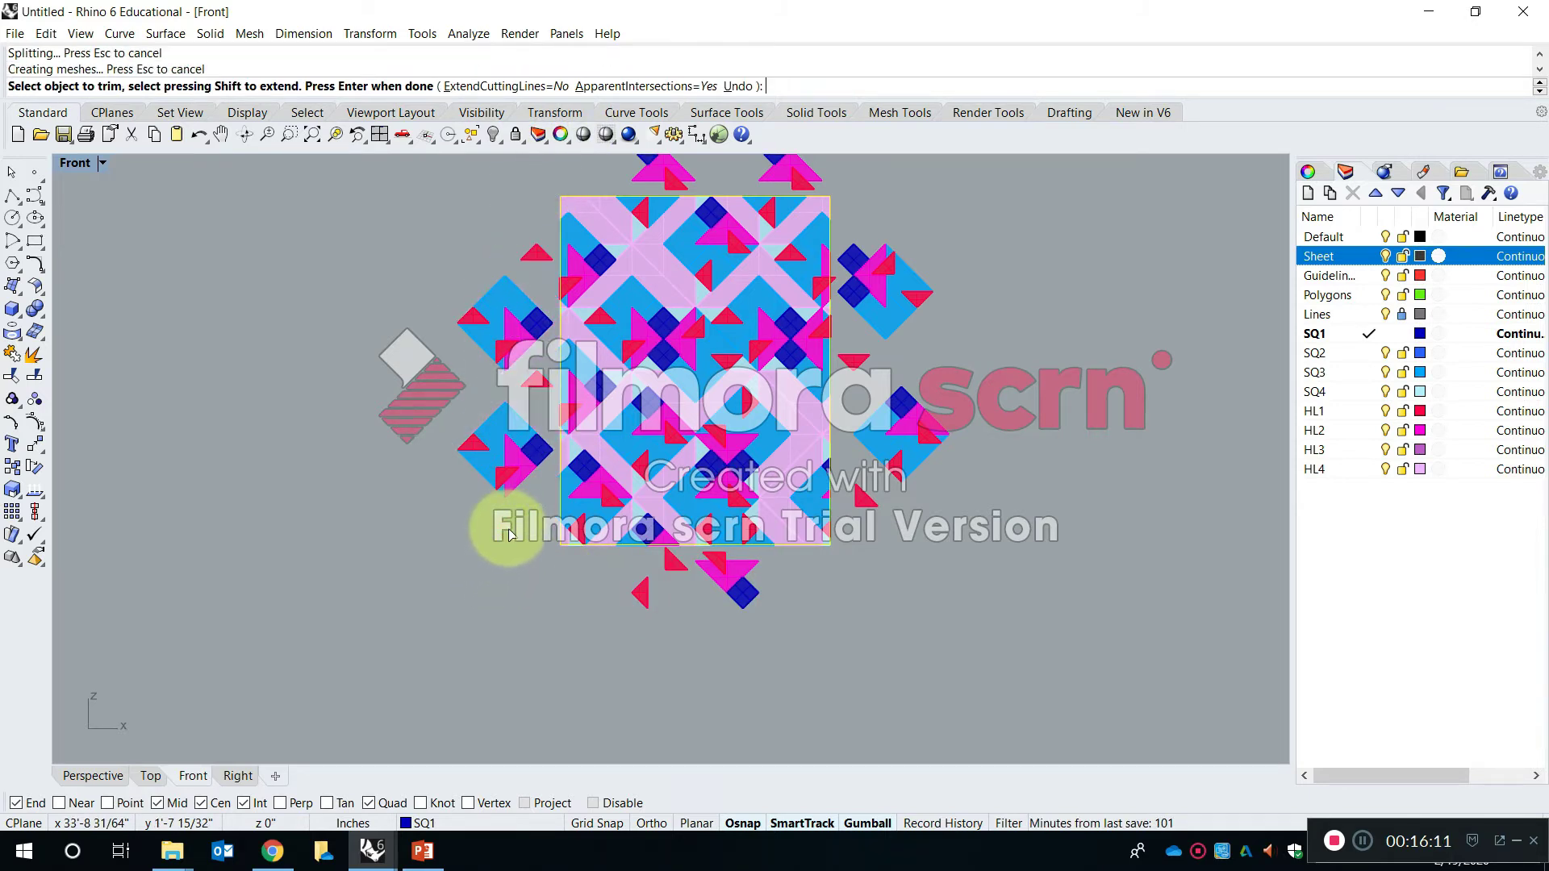
scroll(537, 339, "up", 3)
right_click_drag(994, 423, 847, 524)
scroll(897, 337, "down", 1)
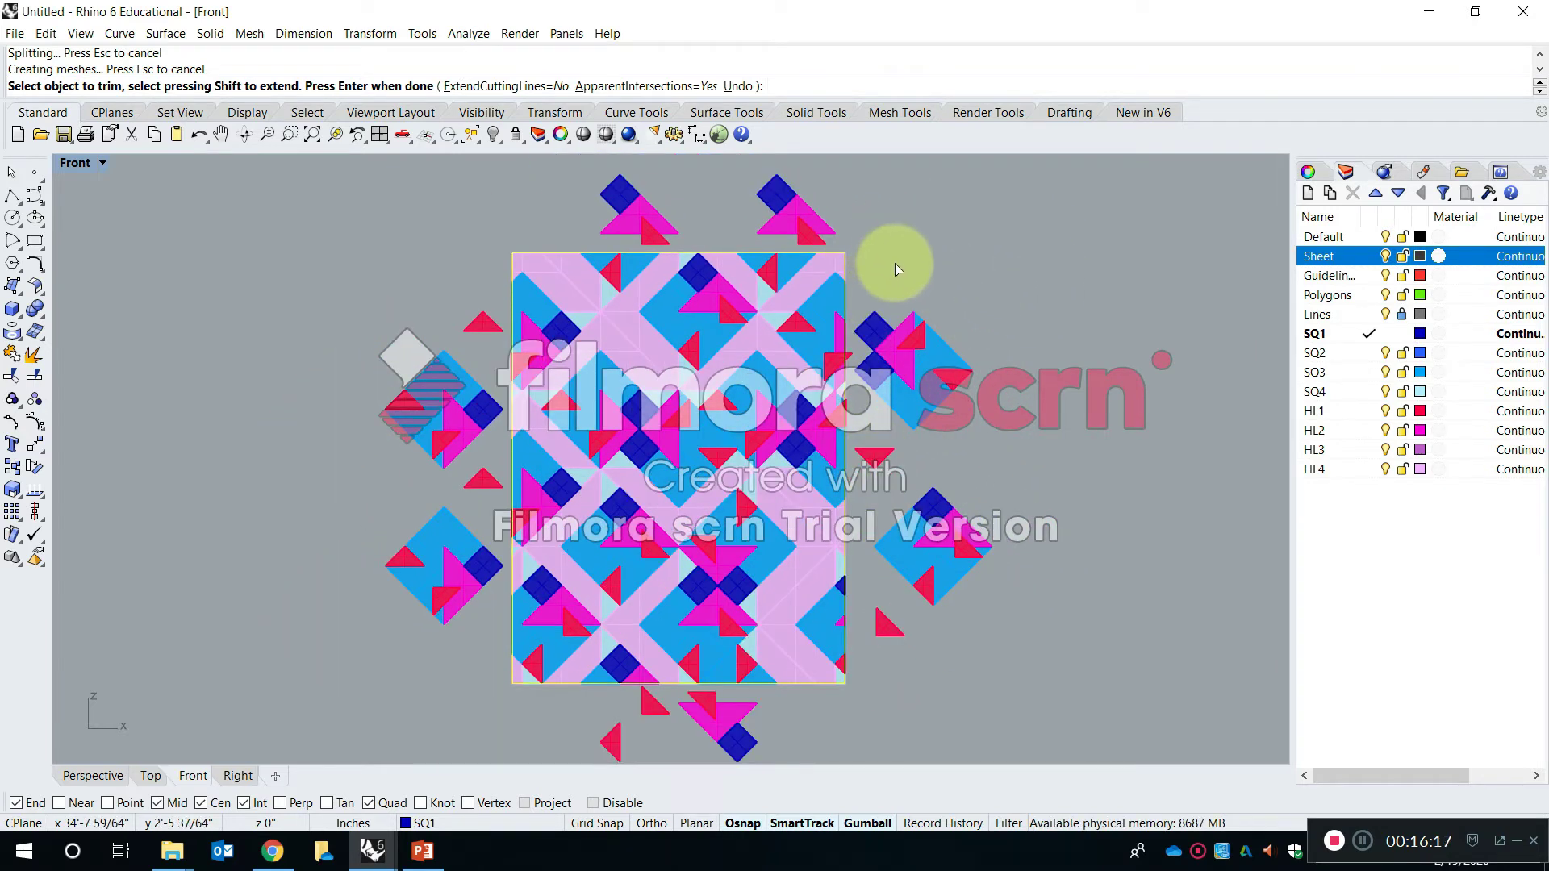
key("Return")
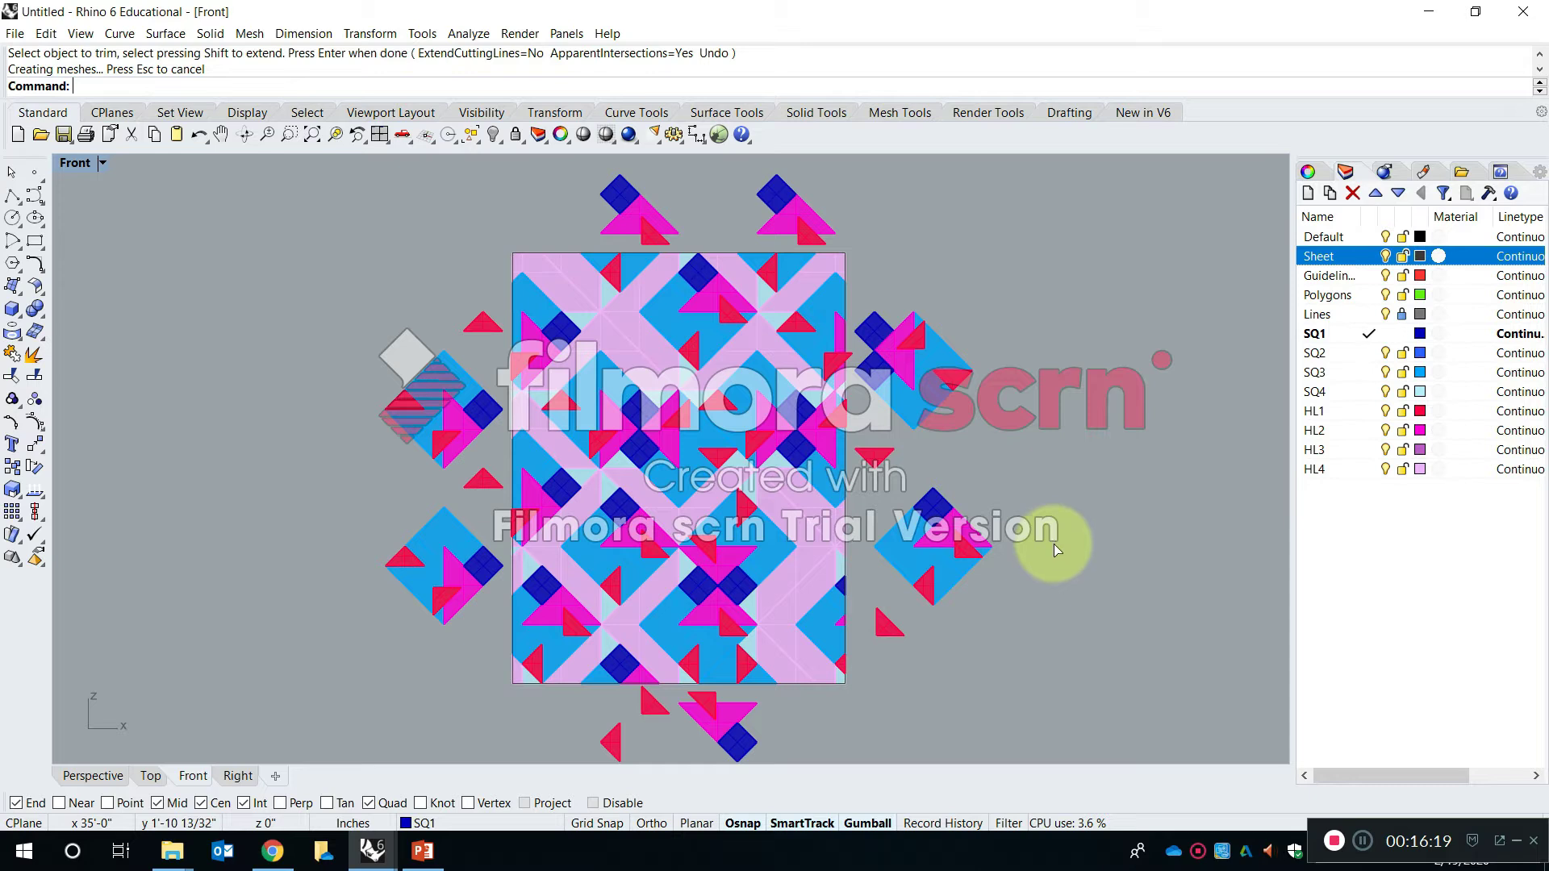
Ungroup the trimmed tiles along all four edges of the copied sheet rectangle
left_click_drag(1093, 693, 878, 239)
left_click(926, 380)
left_click_drag(914, 426, 880, 454)
key("Escape")
scroll(893, 434, "down", 3)
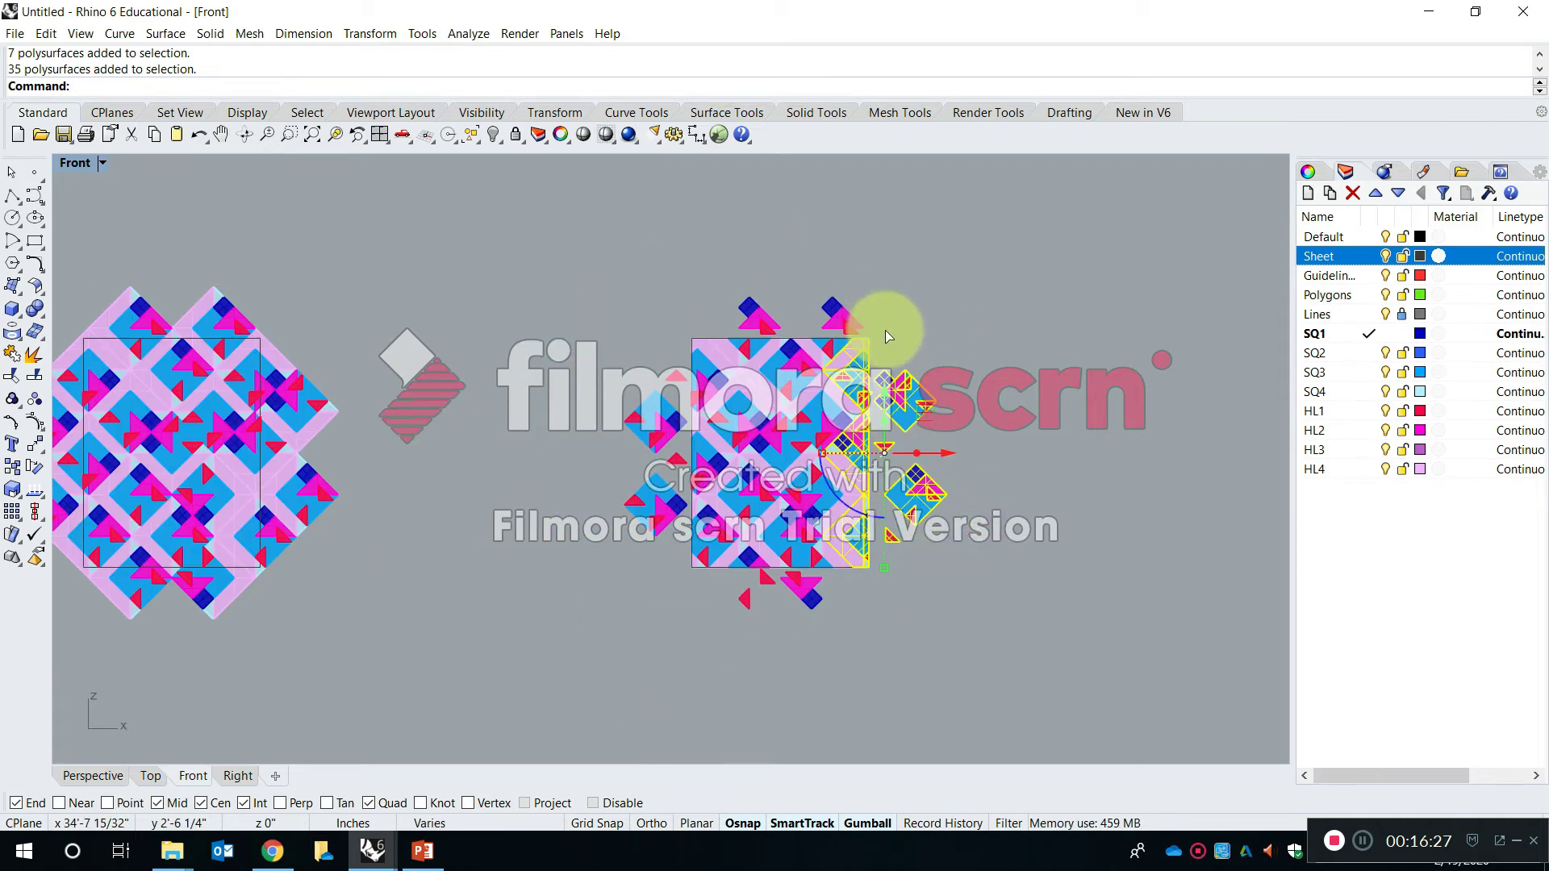
scroll(887, 331, "up", 4)
left_click_drag(890, 330, 625, 266, "shift")
left_click_drag(573, 671, 494, 356, "shift")
right_click_drag(678, 614, 664, 498)
left_click_drag(814, 669, 605, 599, "shift")
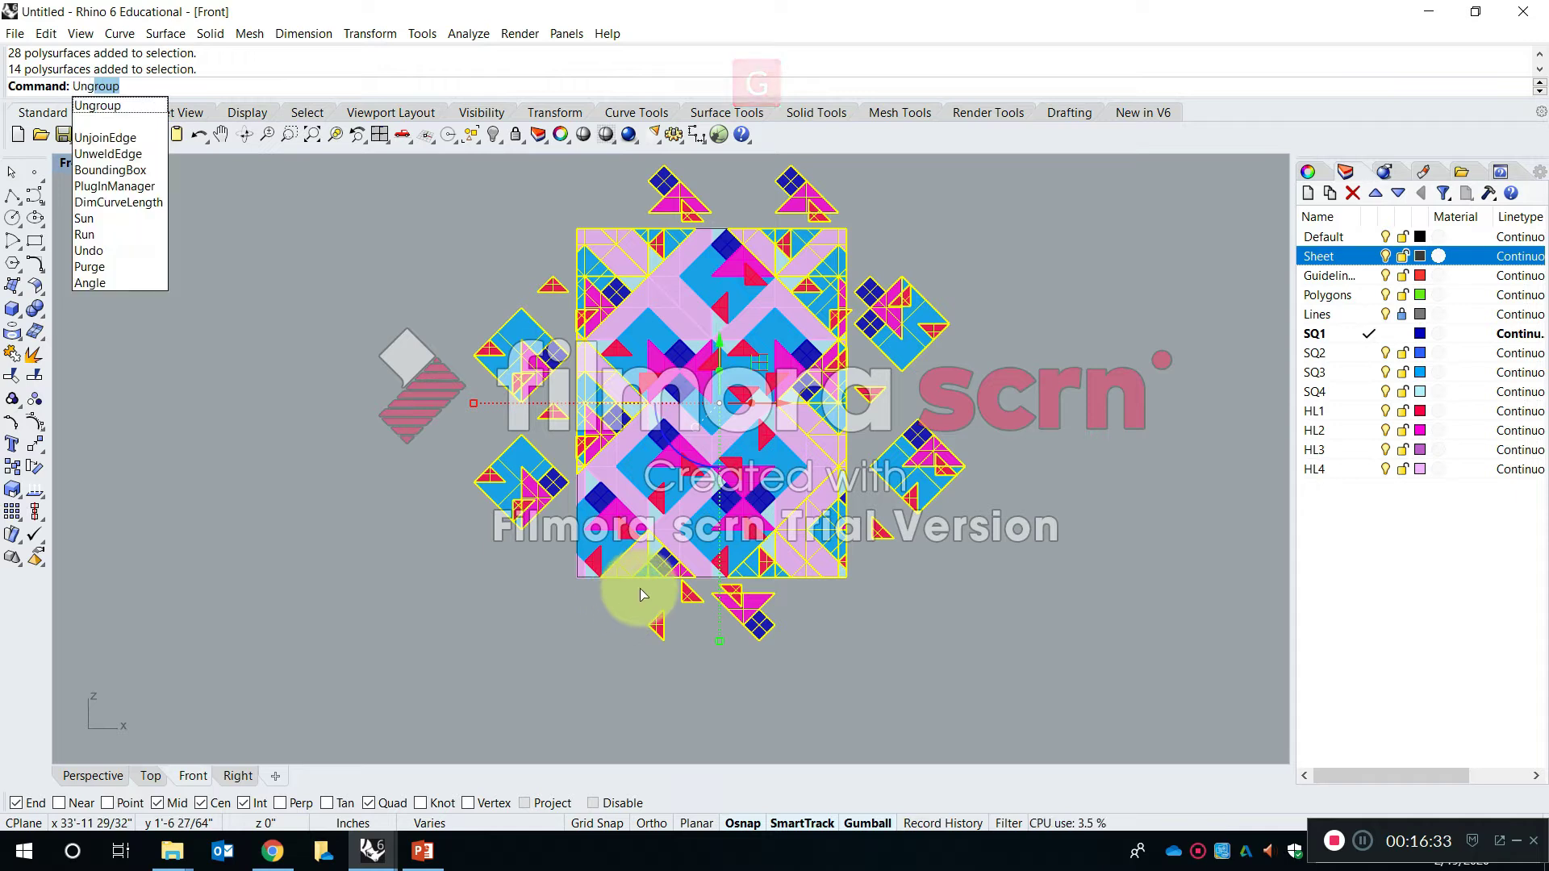
key("Return")
key("Escape")
Delete the leftover tile pieces beyond the sheet rectangle's right edge
left_click_drag(998, 576, 872, 259)
key("Delete")
right_click_drag(877, 208, 887, 285)
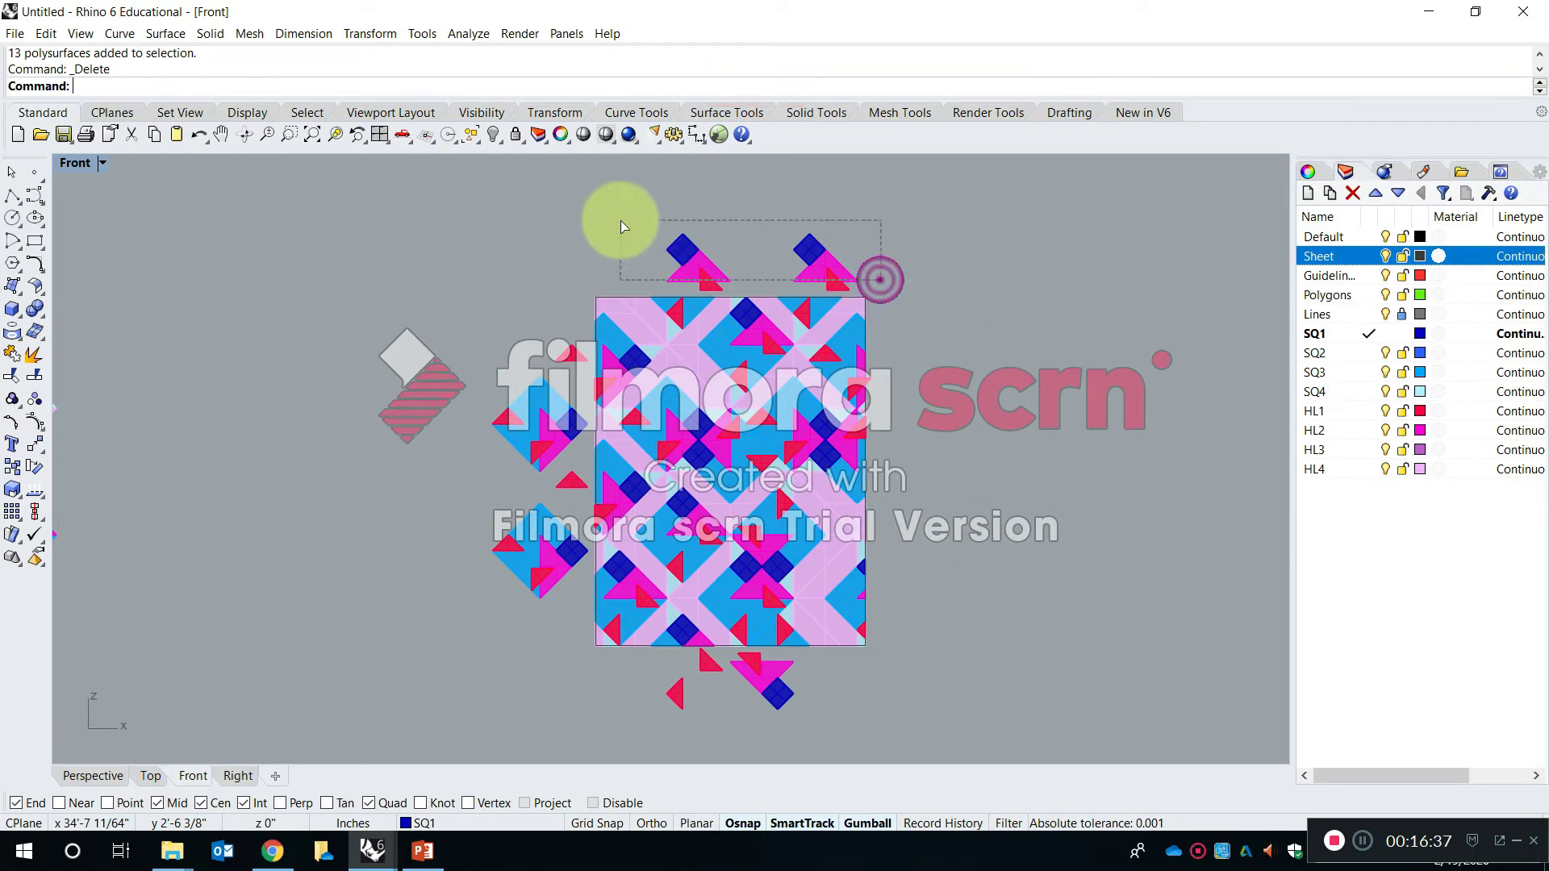
Delete the leftover tile pieces above the sheet rectangle's upper edge
left_click_drag(622, 226, 621, 227)
key("Delete")
Trim the red triangles overhanging the right edge, using the sheet rectangle as the cutting object
scroll(893, 390, "up", 10)
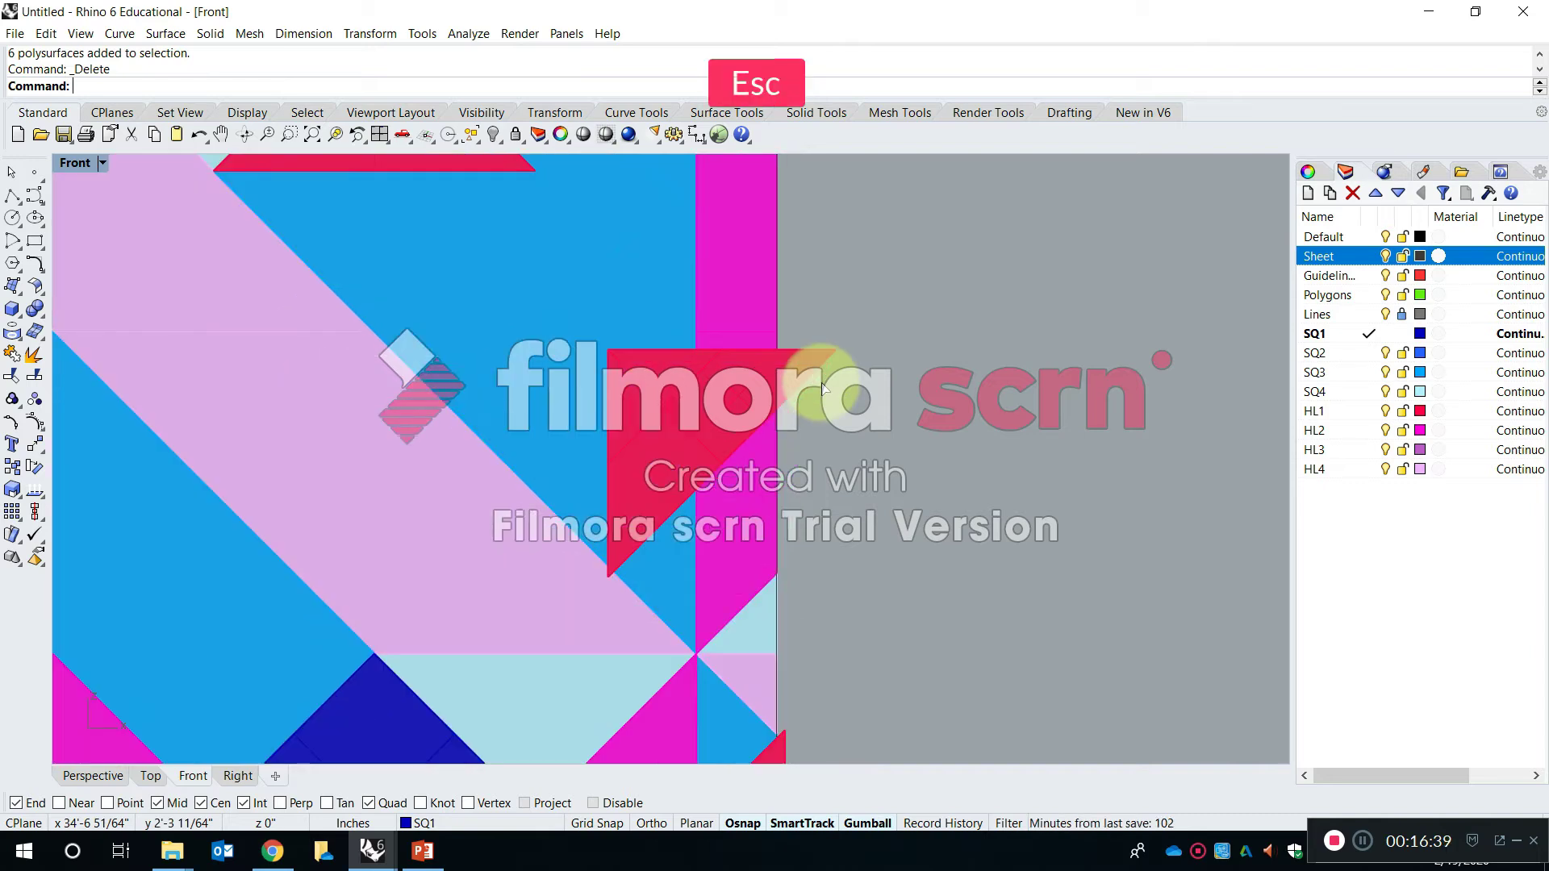
key("Return")
left_click(780, 248)
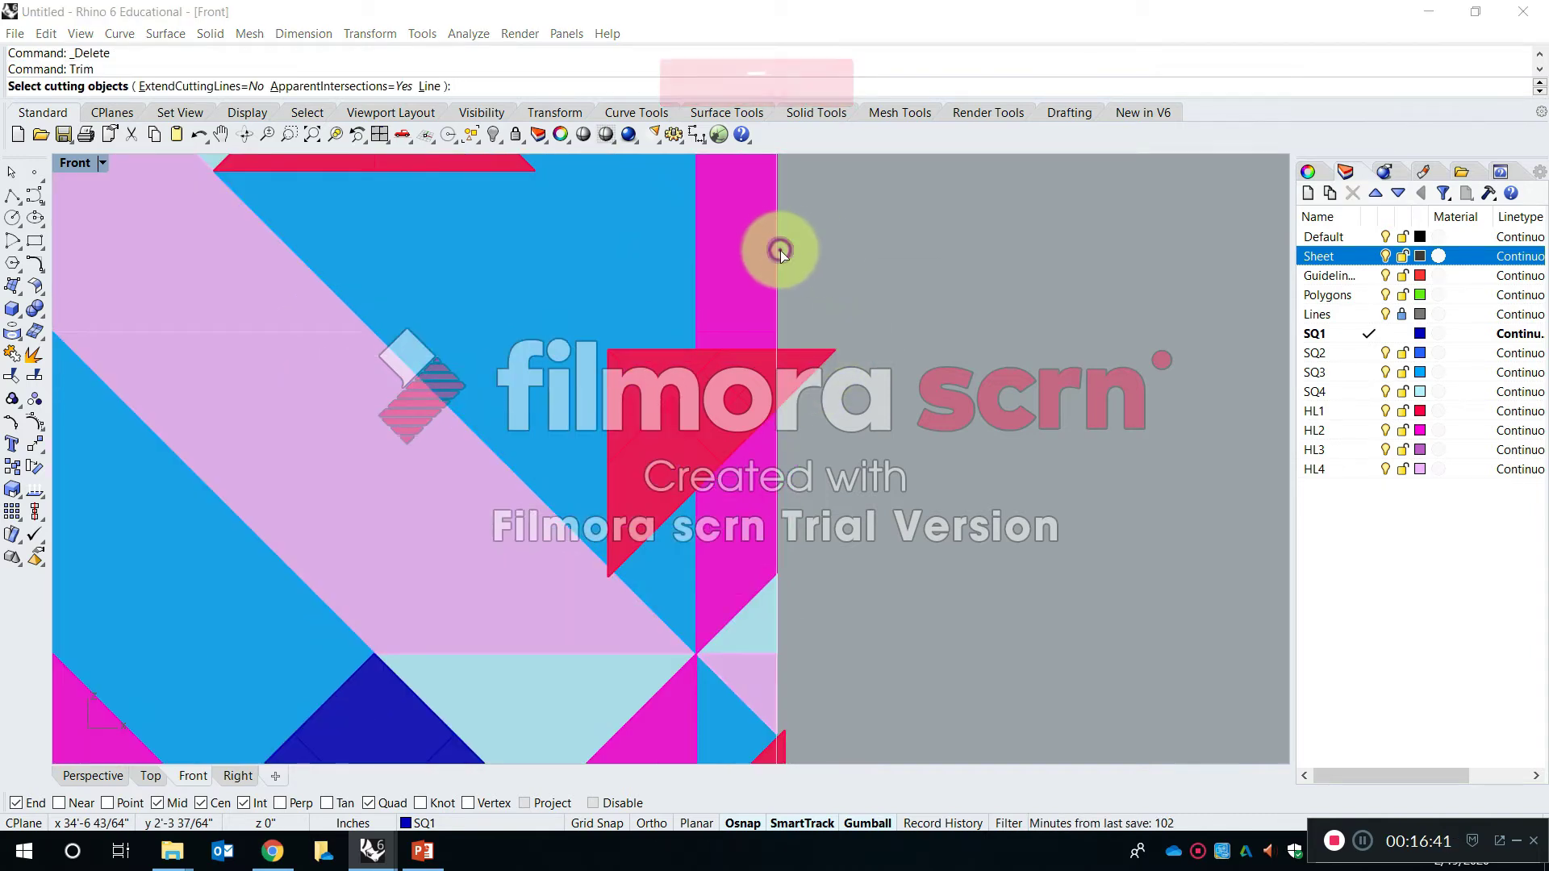
left_click(836, 301)
key("space")
left_click_drag(881, 433, 796, 298)
scroll(857, 304, "down", 18)
scroll(868, 267, "up", 10)
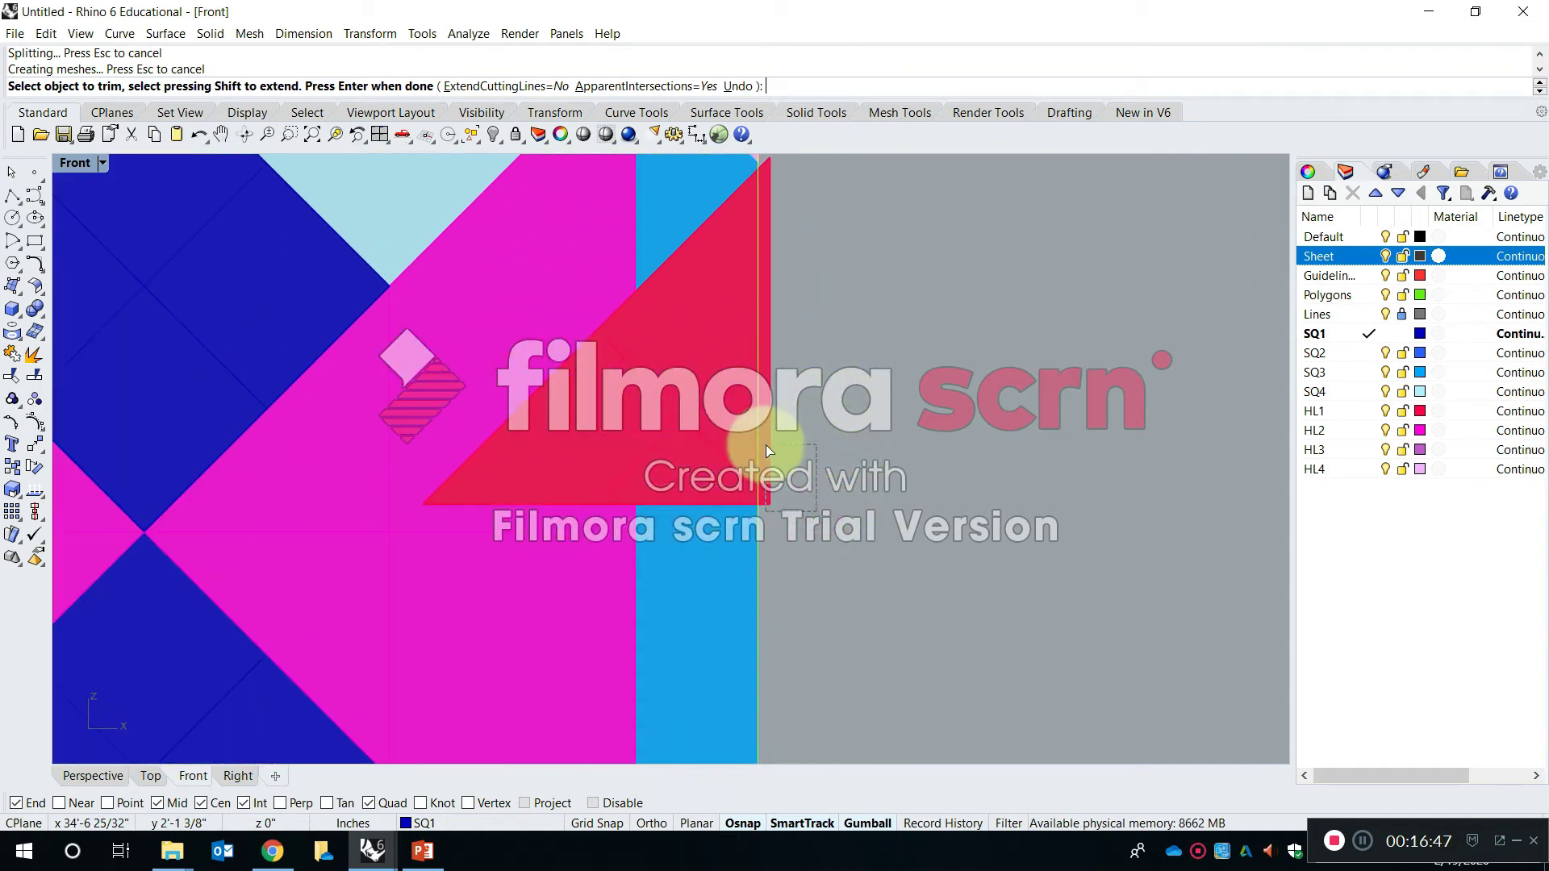
left_click(766, 446)
scroll(848, 328, "down", 10)
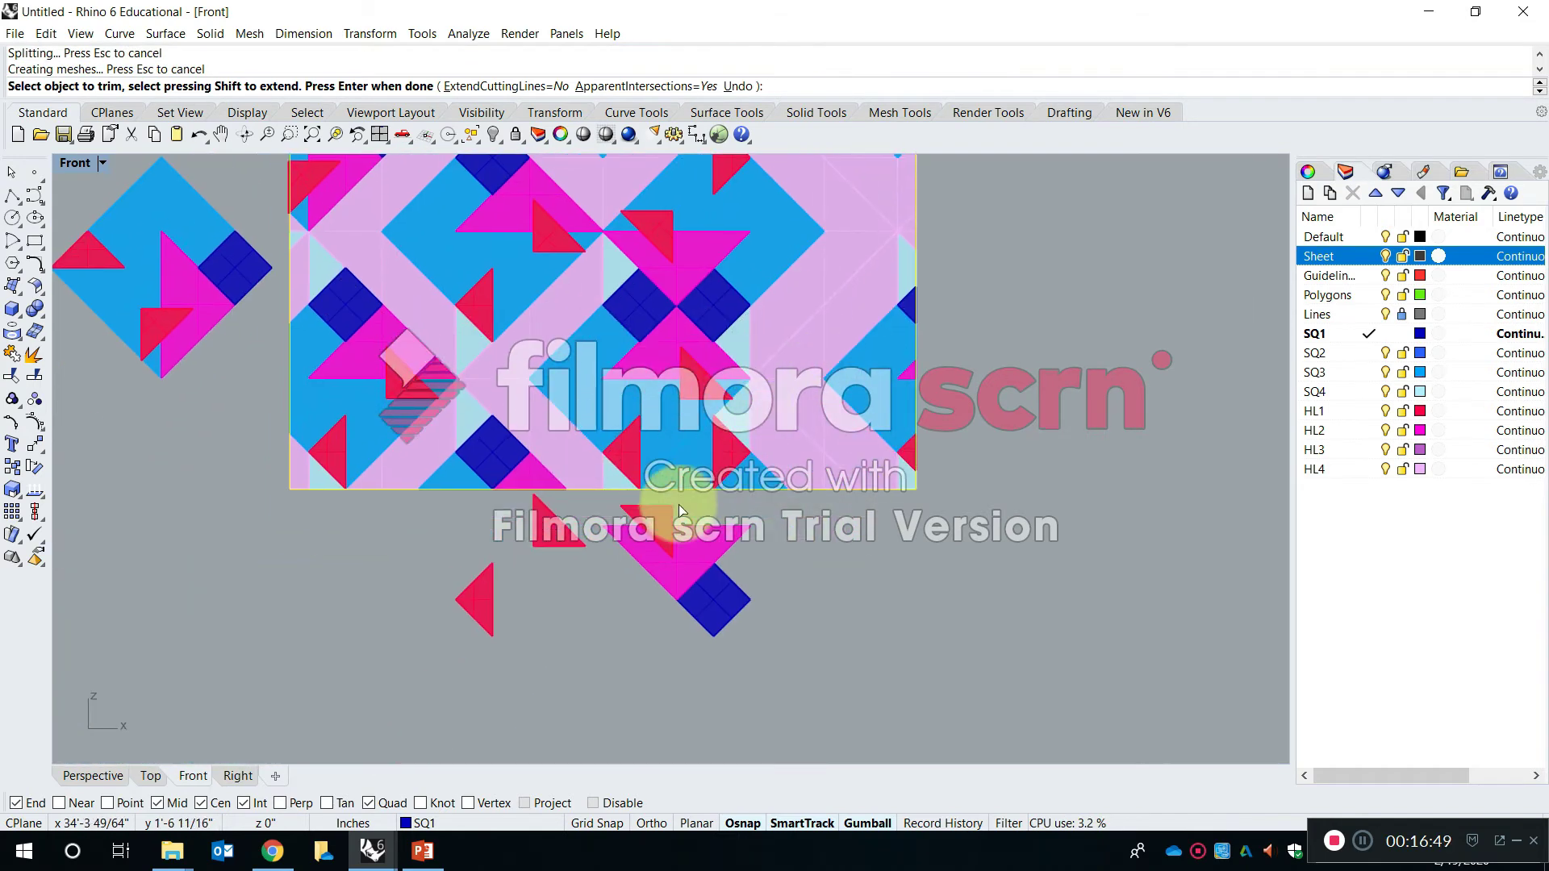
Trim the red triangles overhanging the sheet rectangle's left edge and finish the Trim command
right_click_drag(629, 569, 803, 738)
right_click_drag(593, 372, 642, 564)
scroll(502, 546, "up", 12)
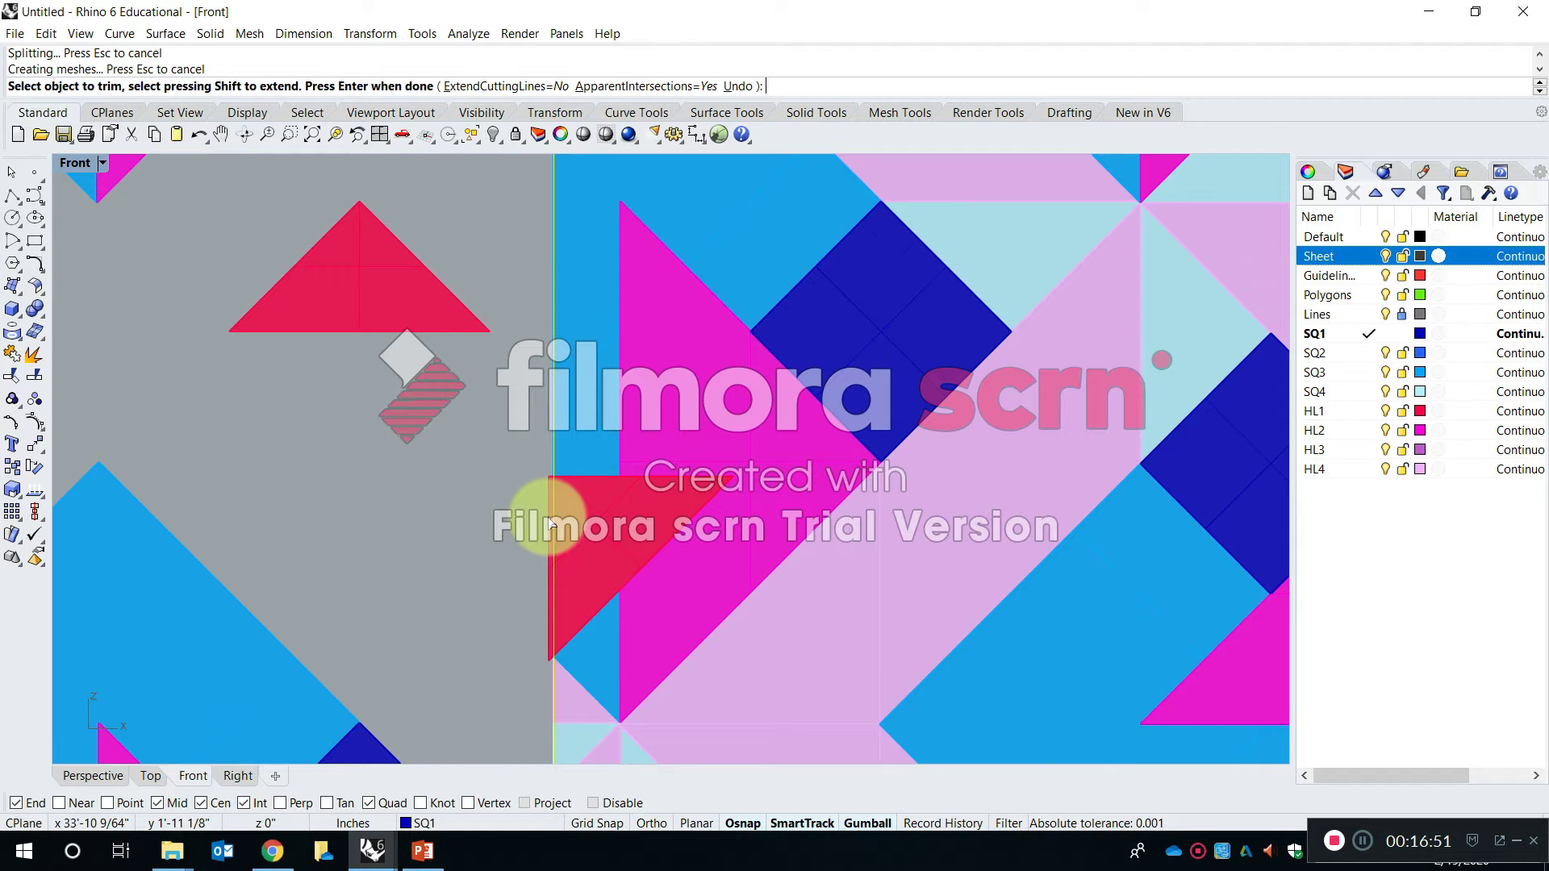
scroll(551, 523, "up", 6)
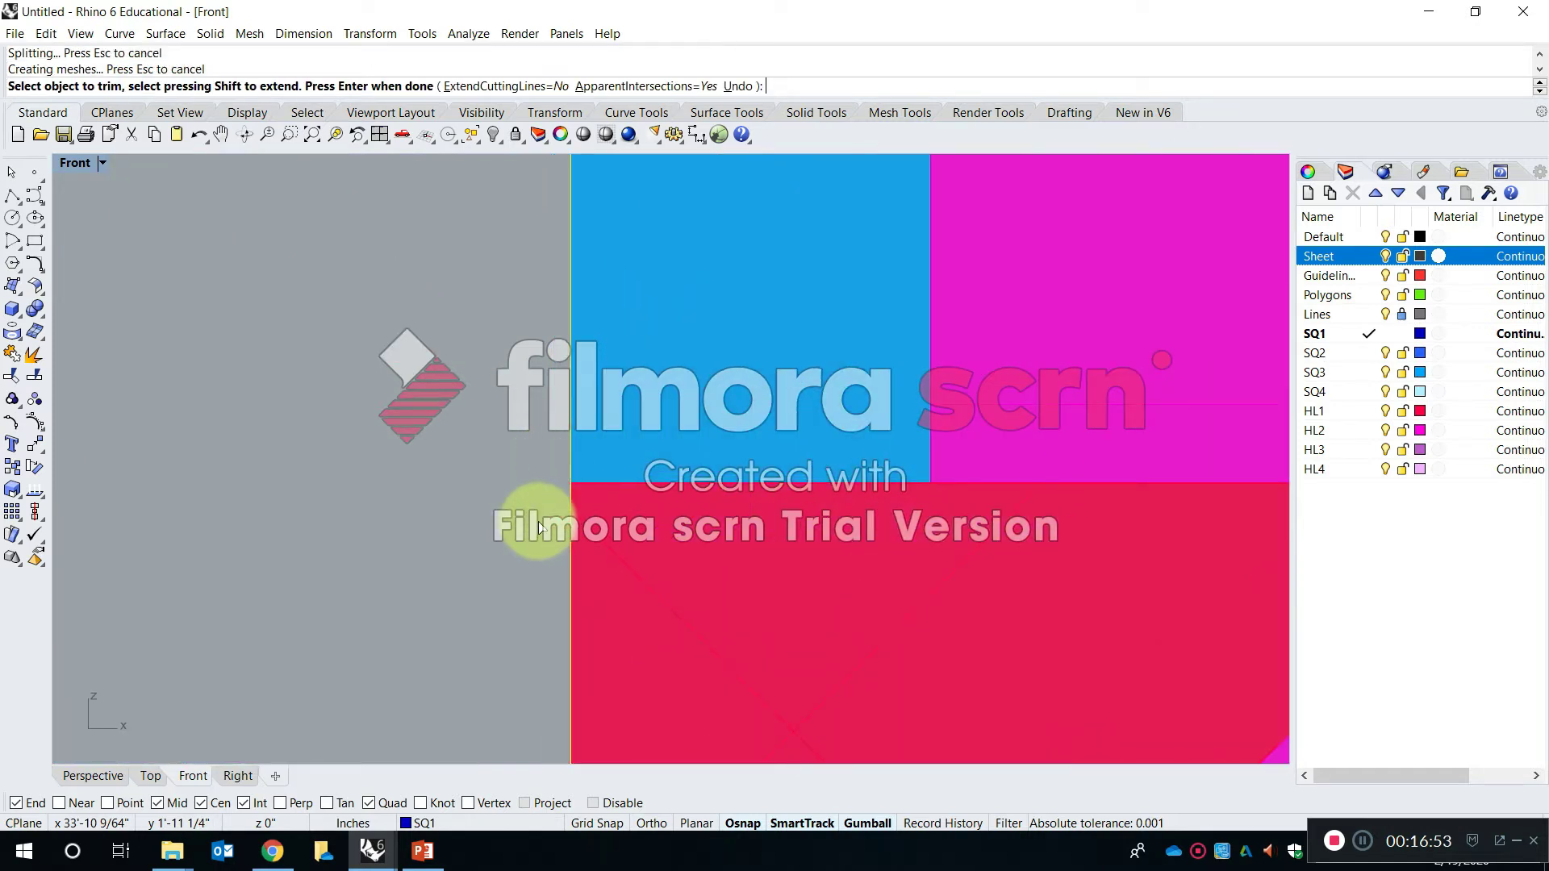
scroll(539, 530, "down", 4)
scroll(532, 529, "up", 6)
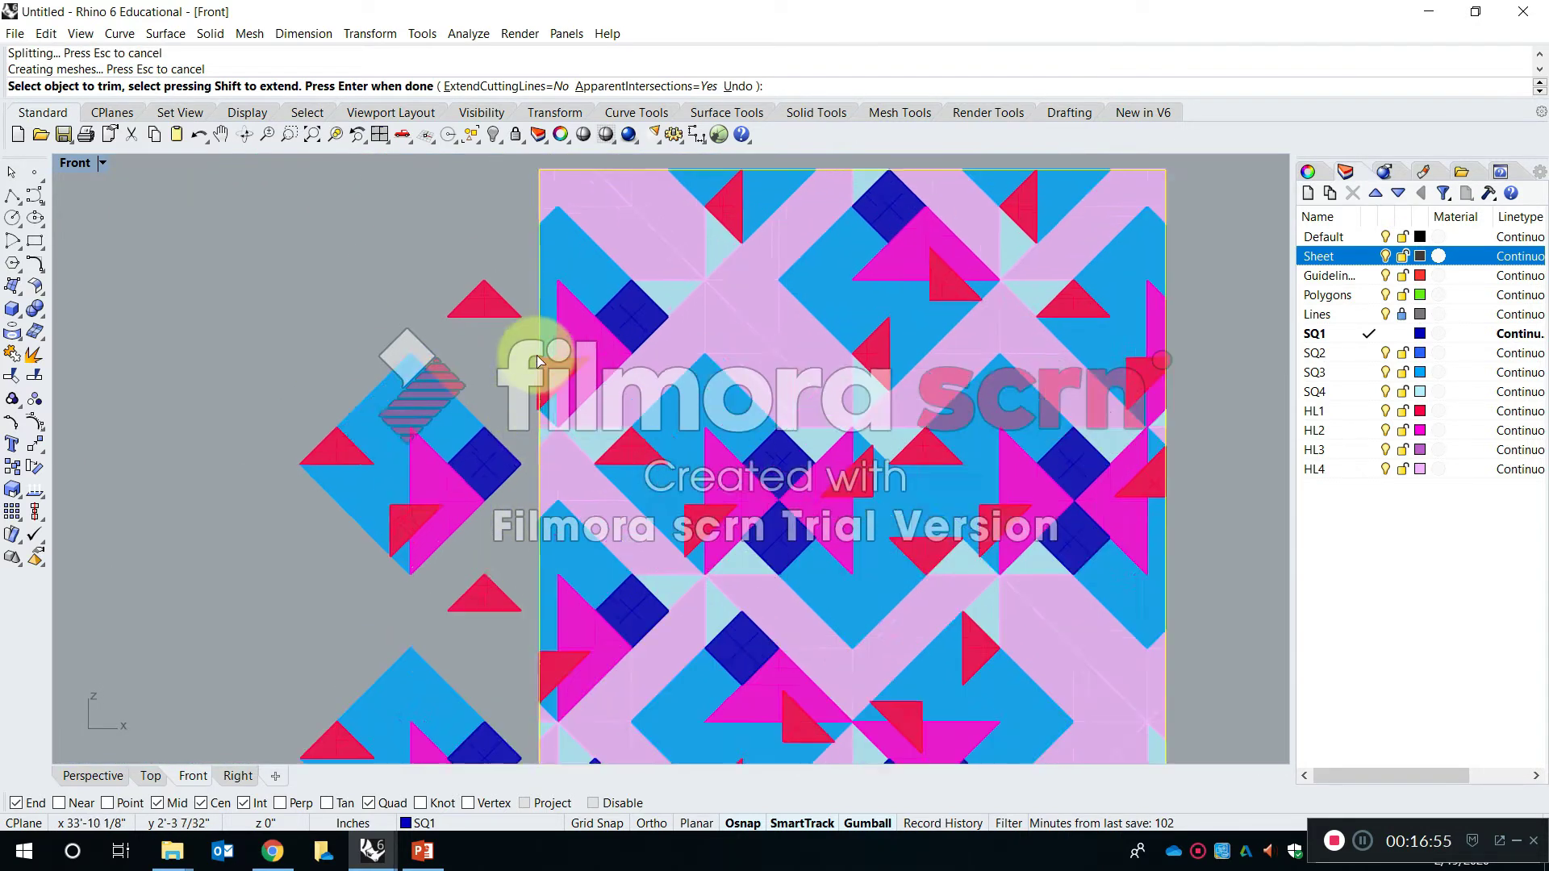
scroll(516, 363, "down", 6)
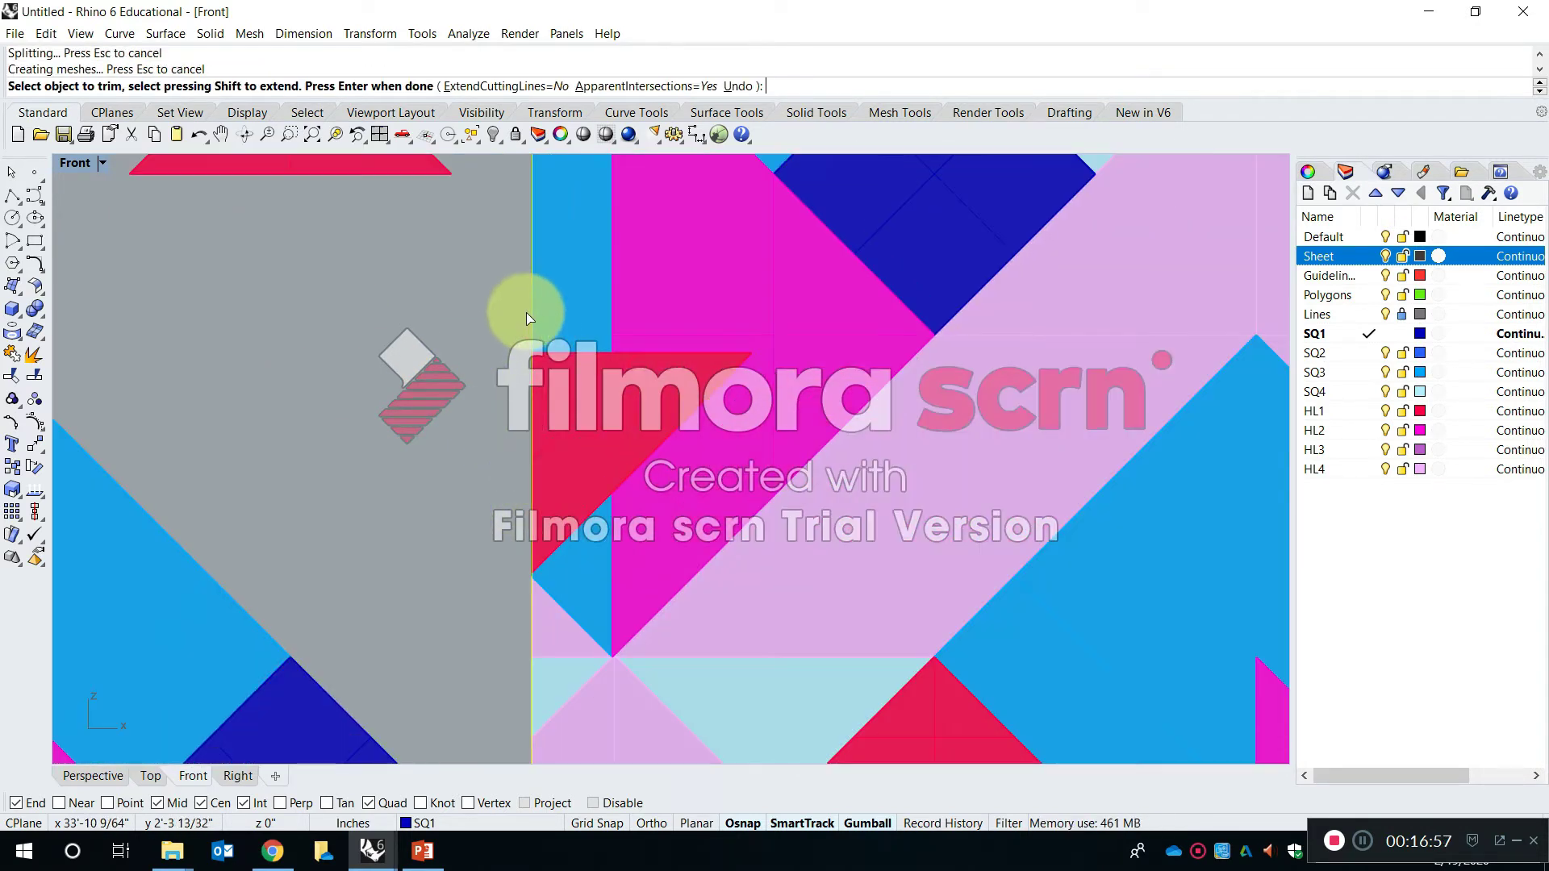
key("Return")
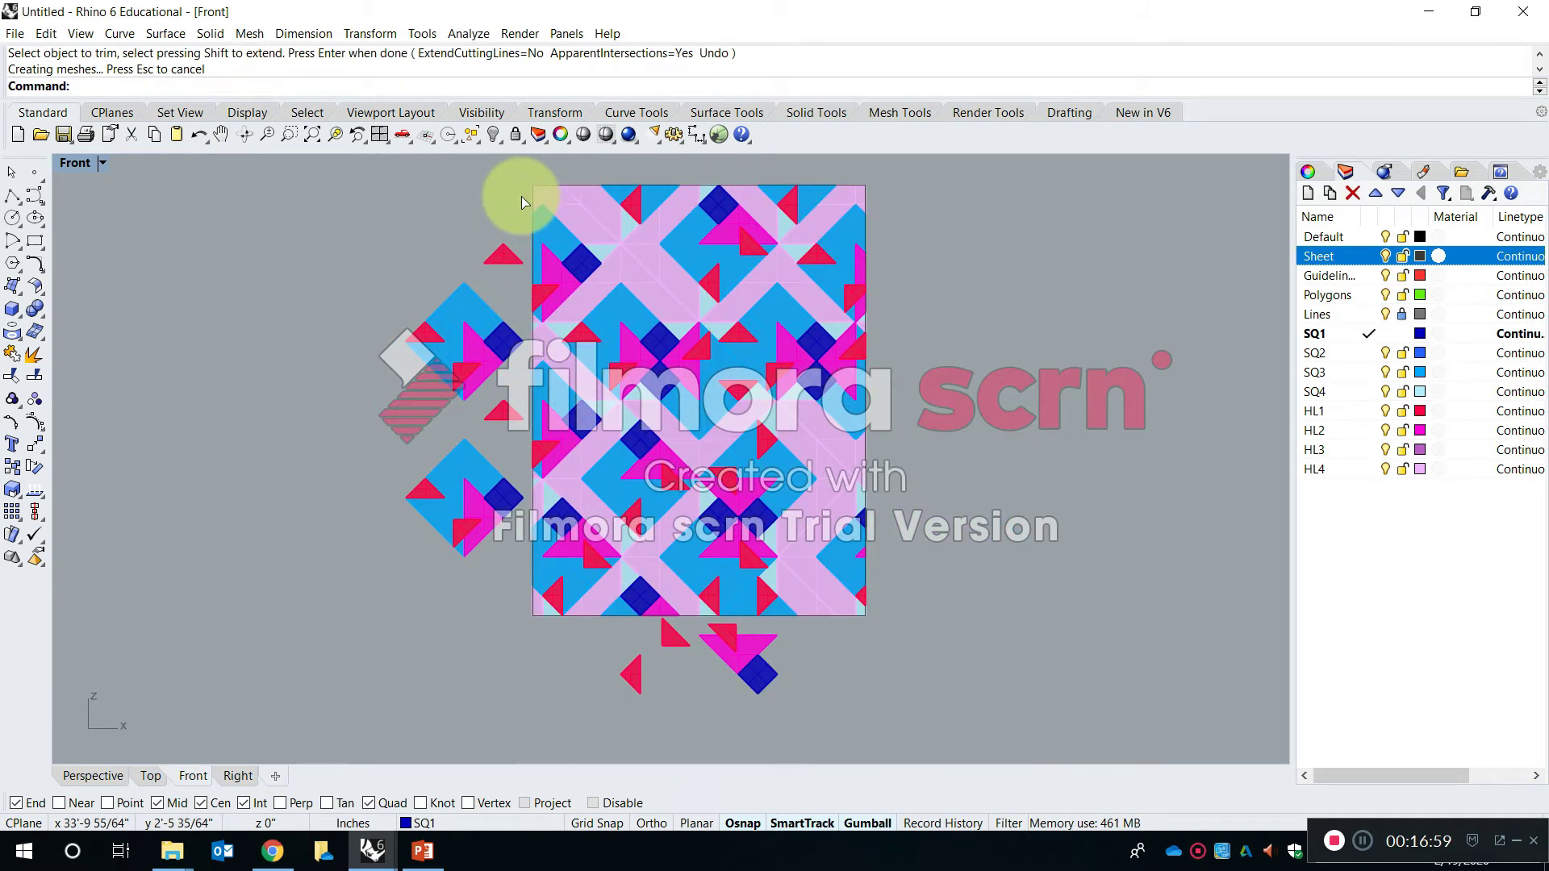
Delete the leftover tile pieces beyond the sheet rectangle's left and lower edges
left_click_drag(420, 618, 398, 620)
key("Delete")
left_click_drag(836, 733, 583, 636)
key("Delete")
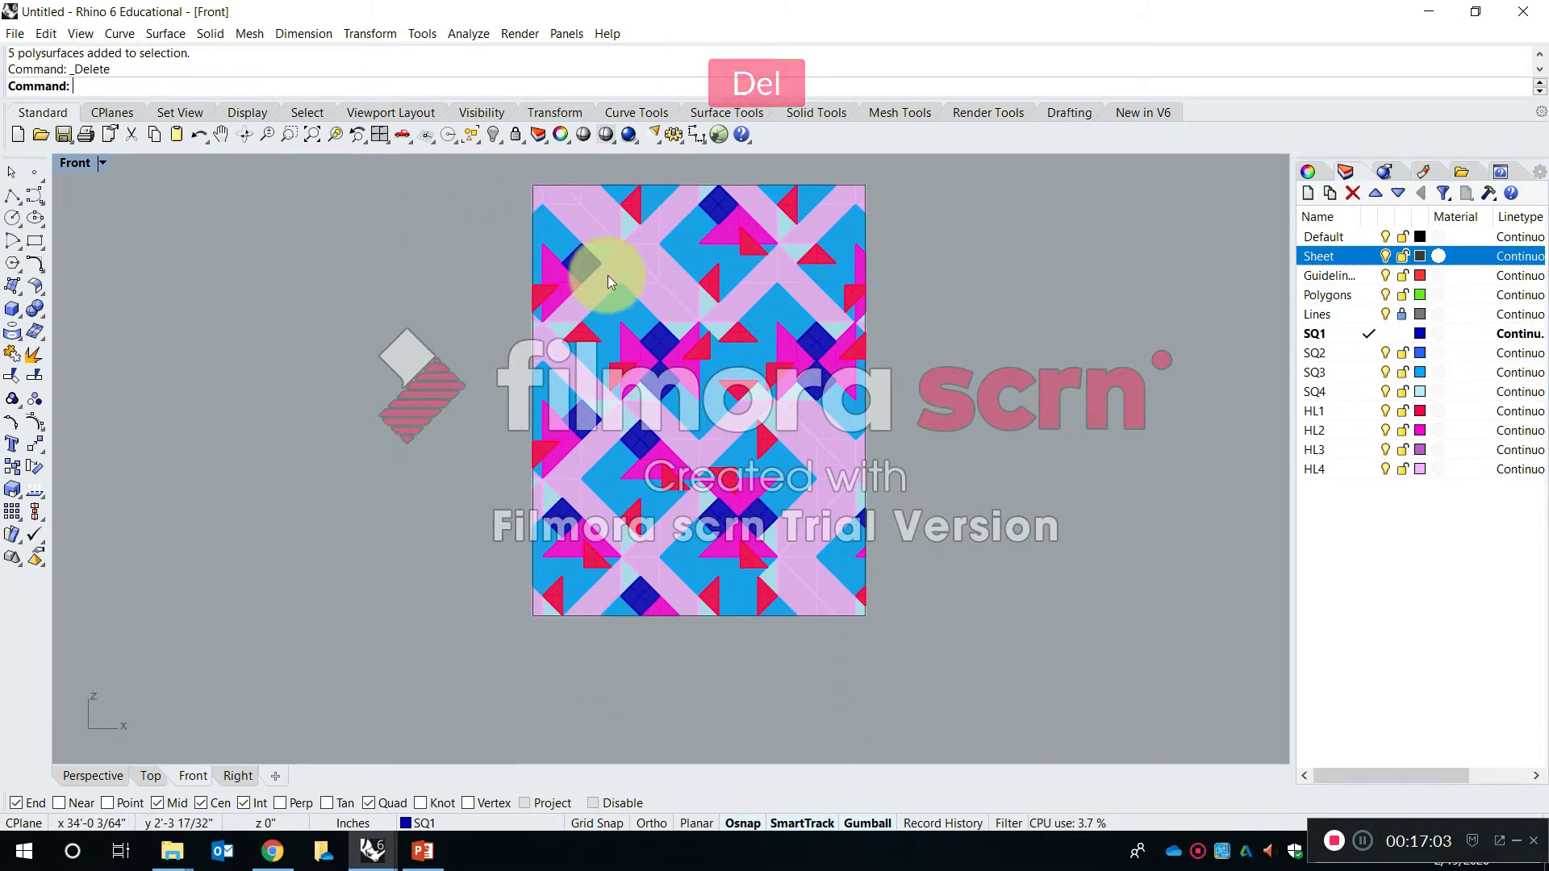
Inspect the trimmed panel in the Perspective view and check which tiles along it are grouped and which are separate pieces
double_click(84, 160)
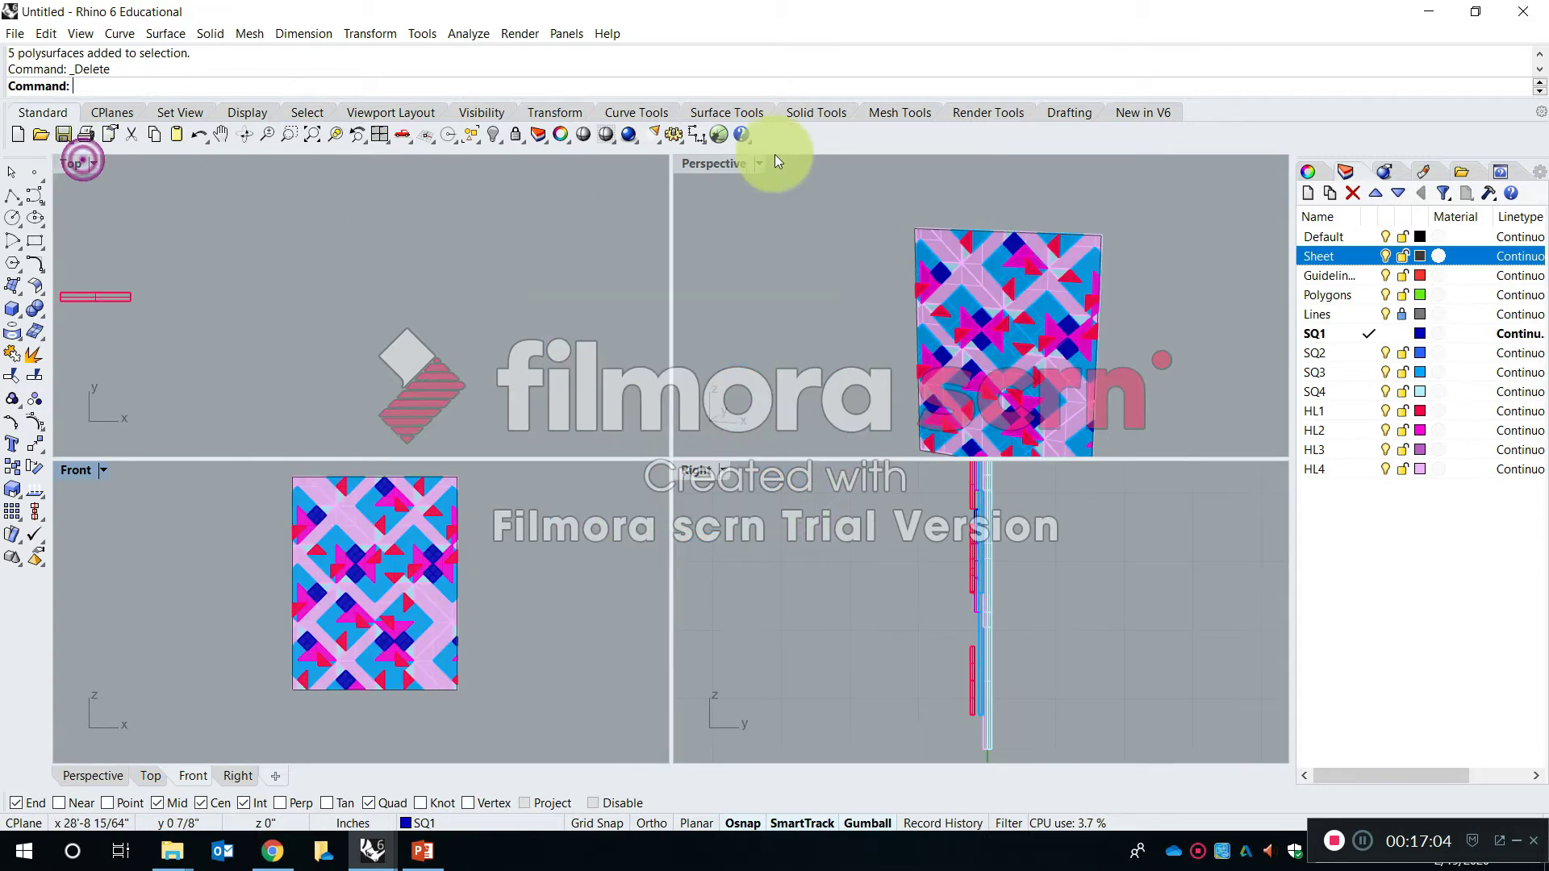
double_click(715, 161)
right_click_drag(999, 398, 956, 415)
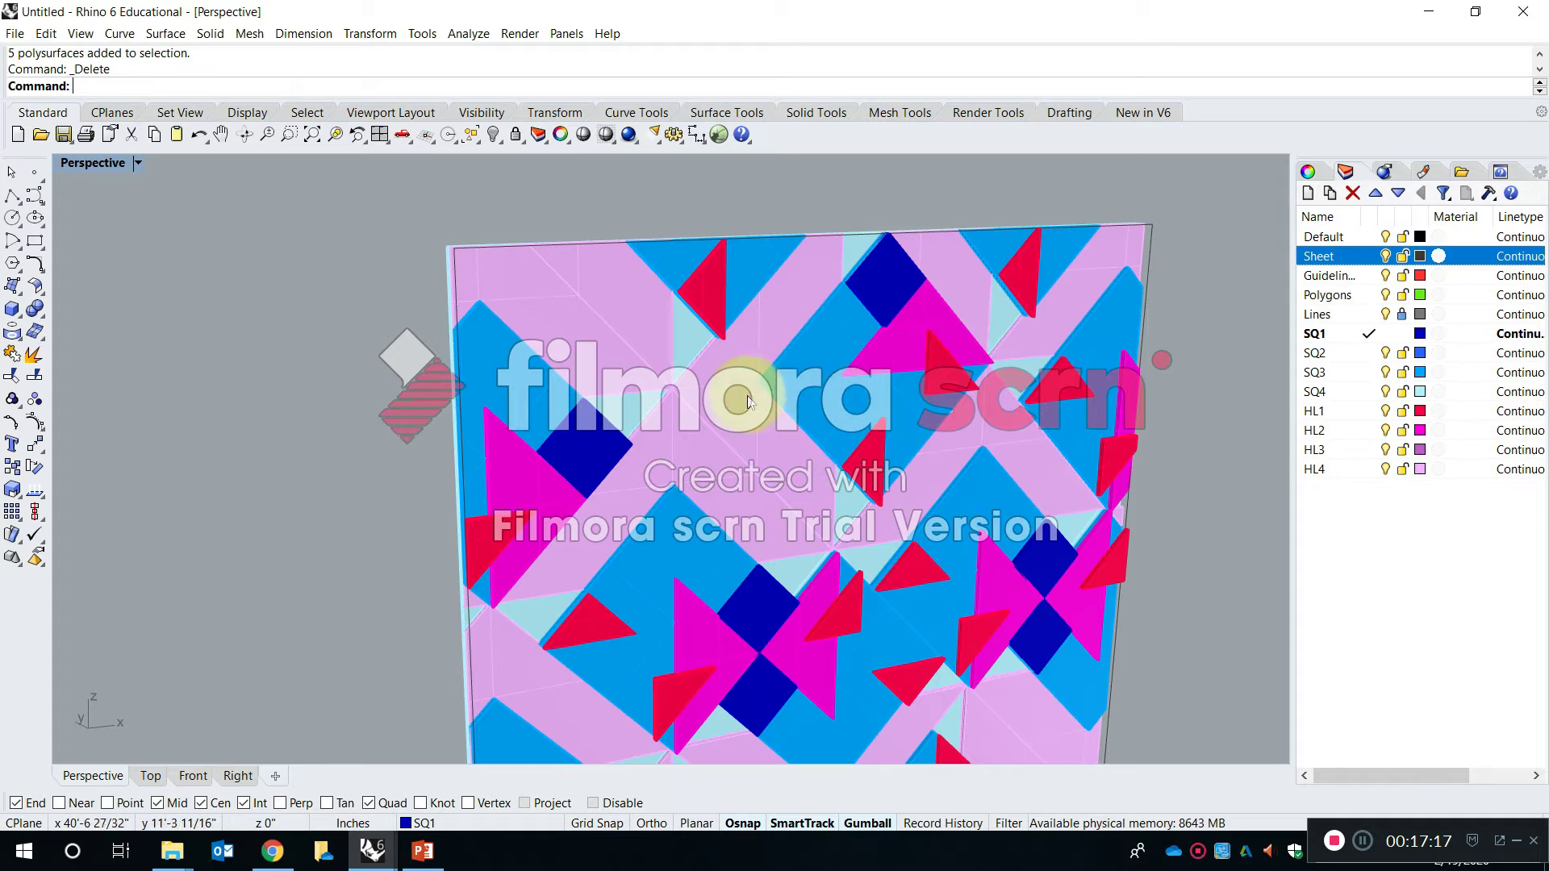
left_click(754, 395)
left_click(605, 345)
left_click(590, 444)
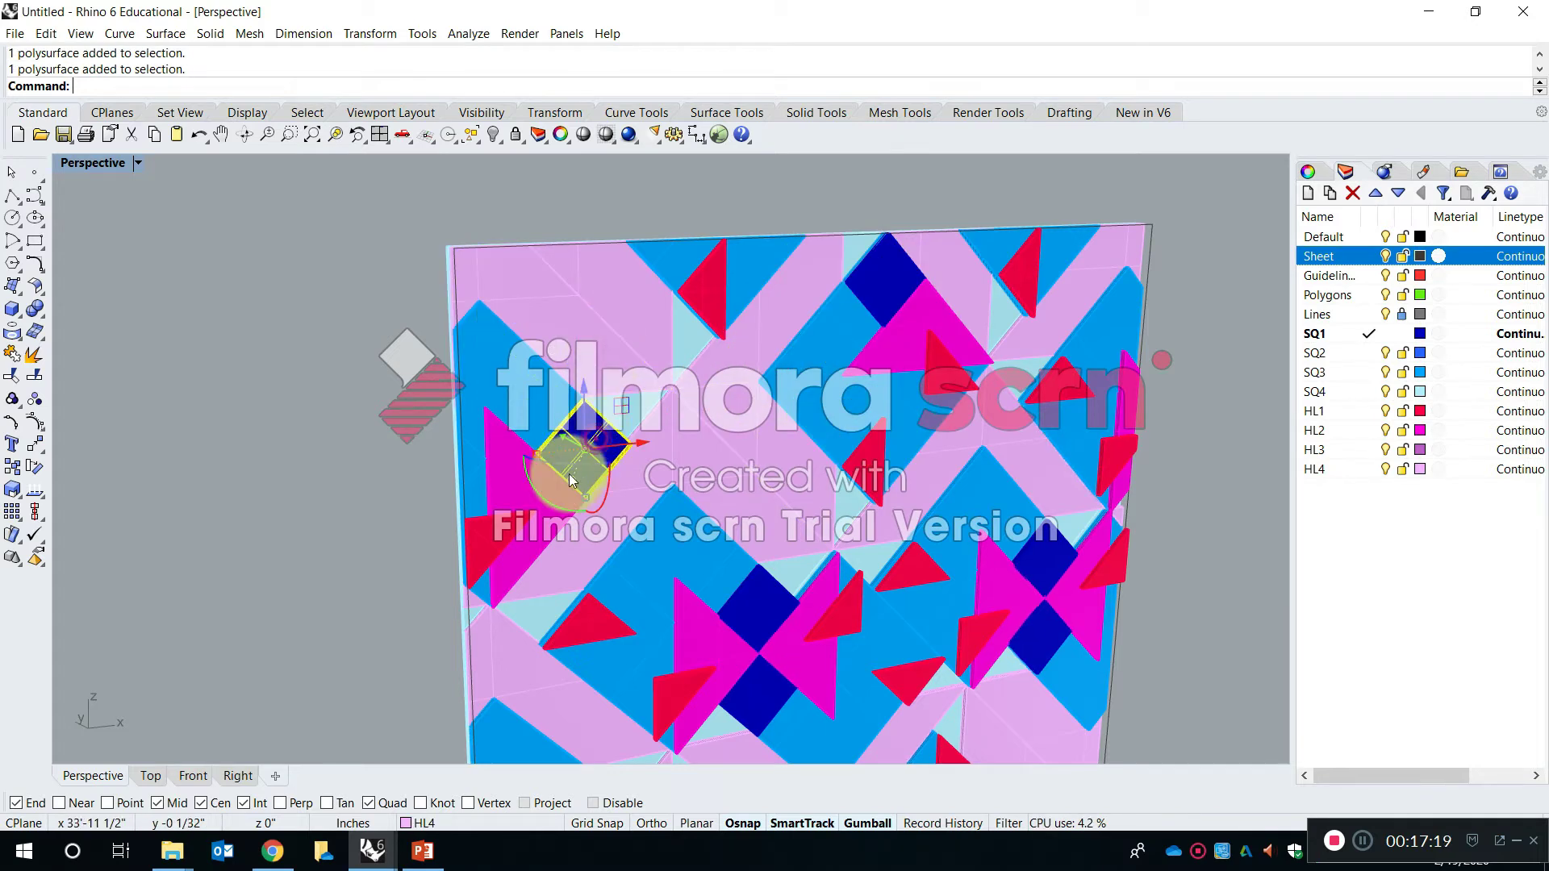
left_click(547, 496)
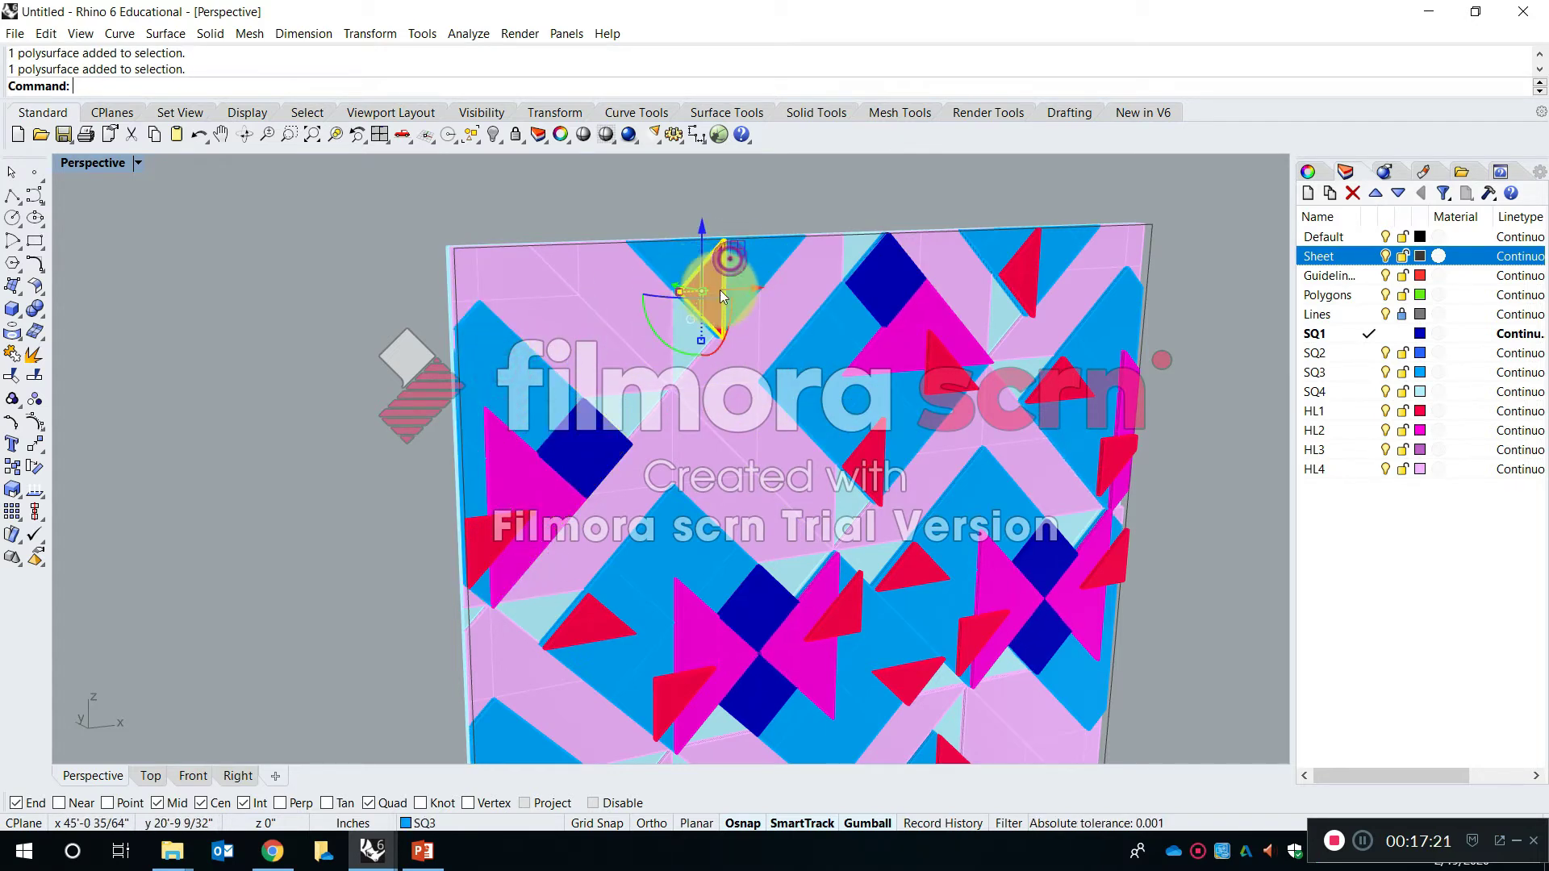
left_click(738, 352)
left_click(684, 485)
scroll(657, 292, "down", 8)
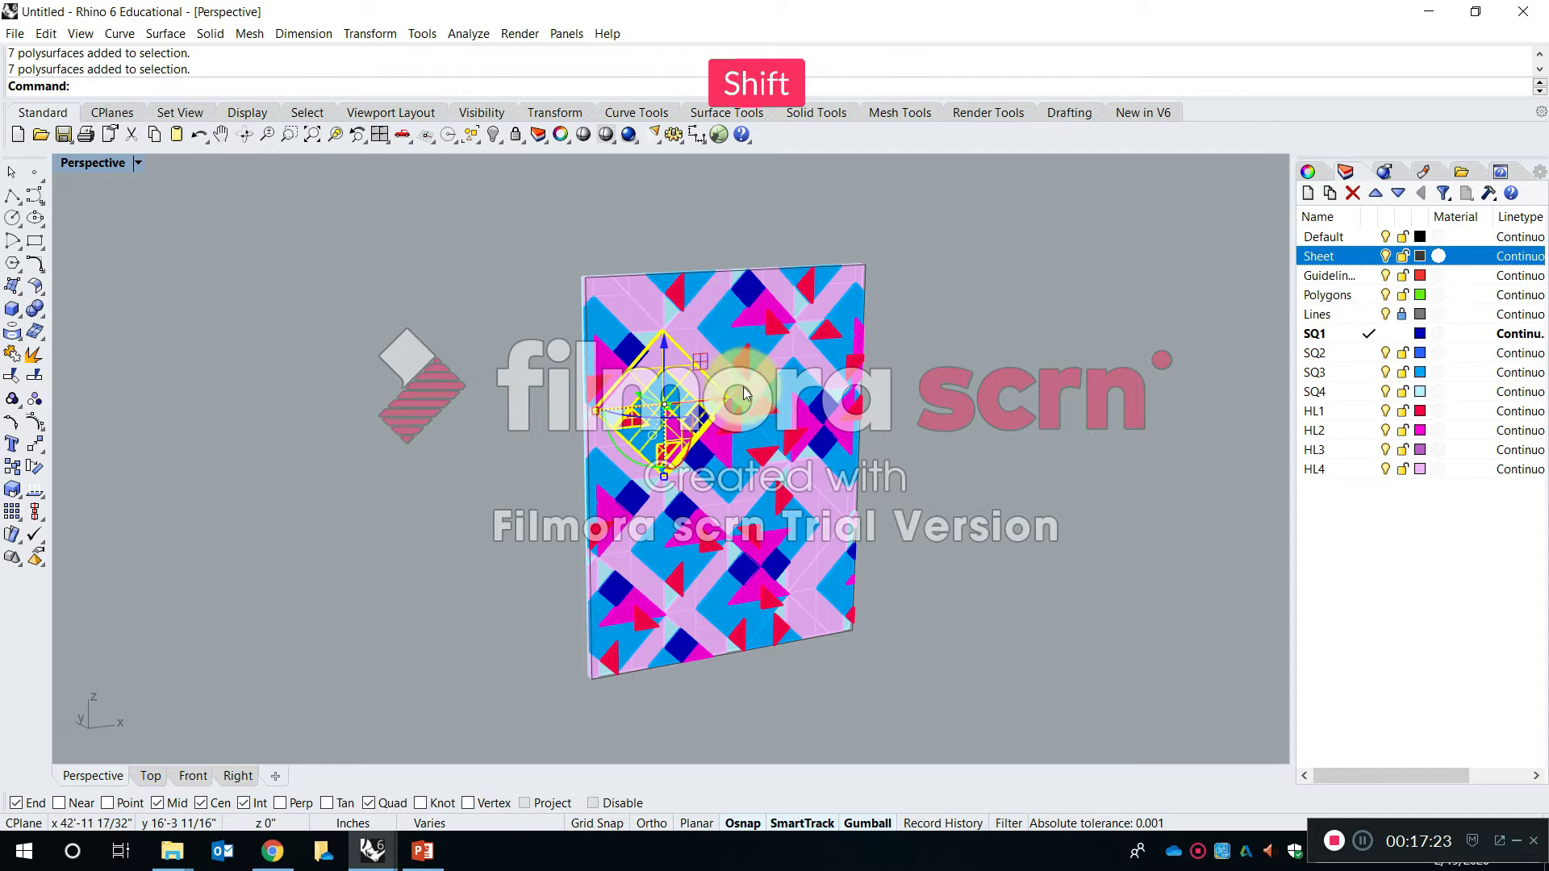
right_click_drag(741, 404, 739, 360, "shift")
left_click(731, 449)
left_click_drag(734, 464, 667, 509)
left_click_drag(736, 559, 725, 567)
left_click(594, 575)
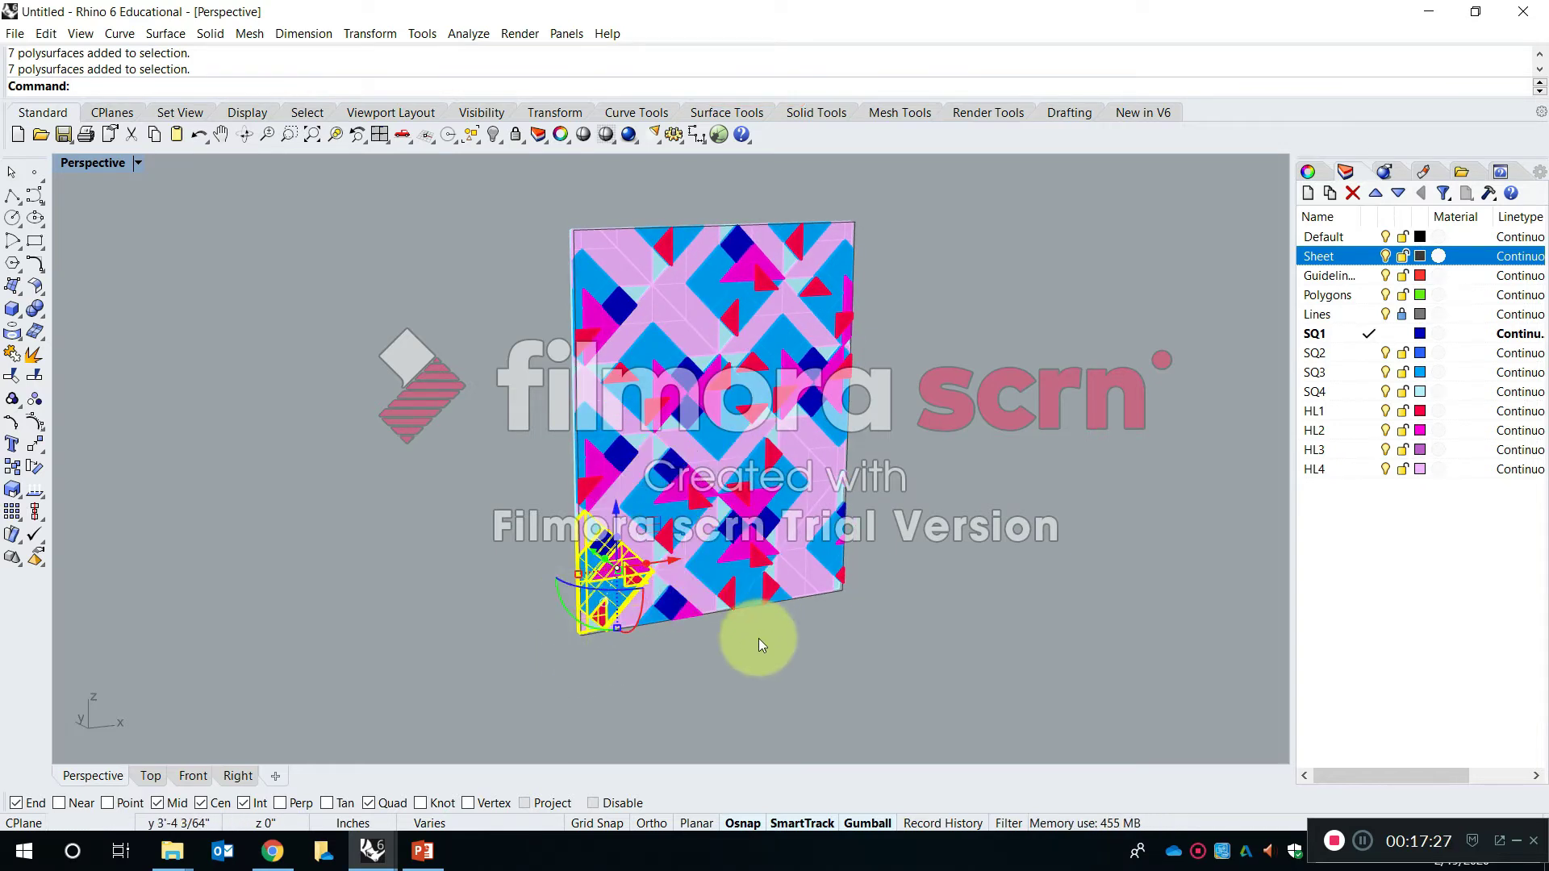
Check the individual pieces of the cut tile in the panel's upper-left corner for grouping
right_click_drag(850, 533, 789, 461)
scroll(559, 330, "up", 4)
left_click(585, 267)
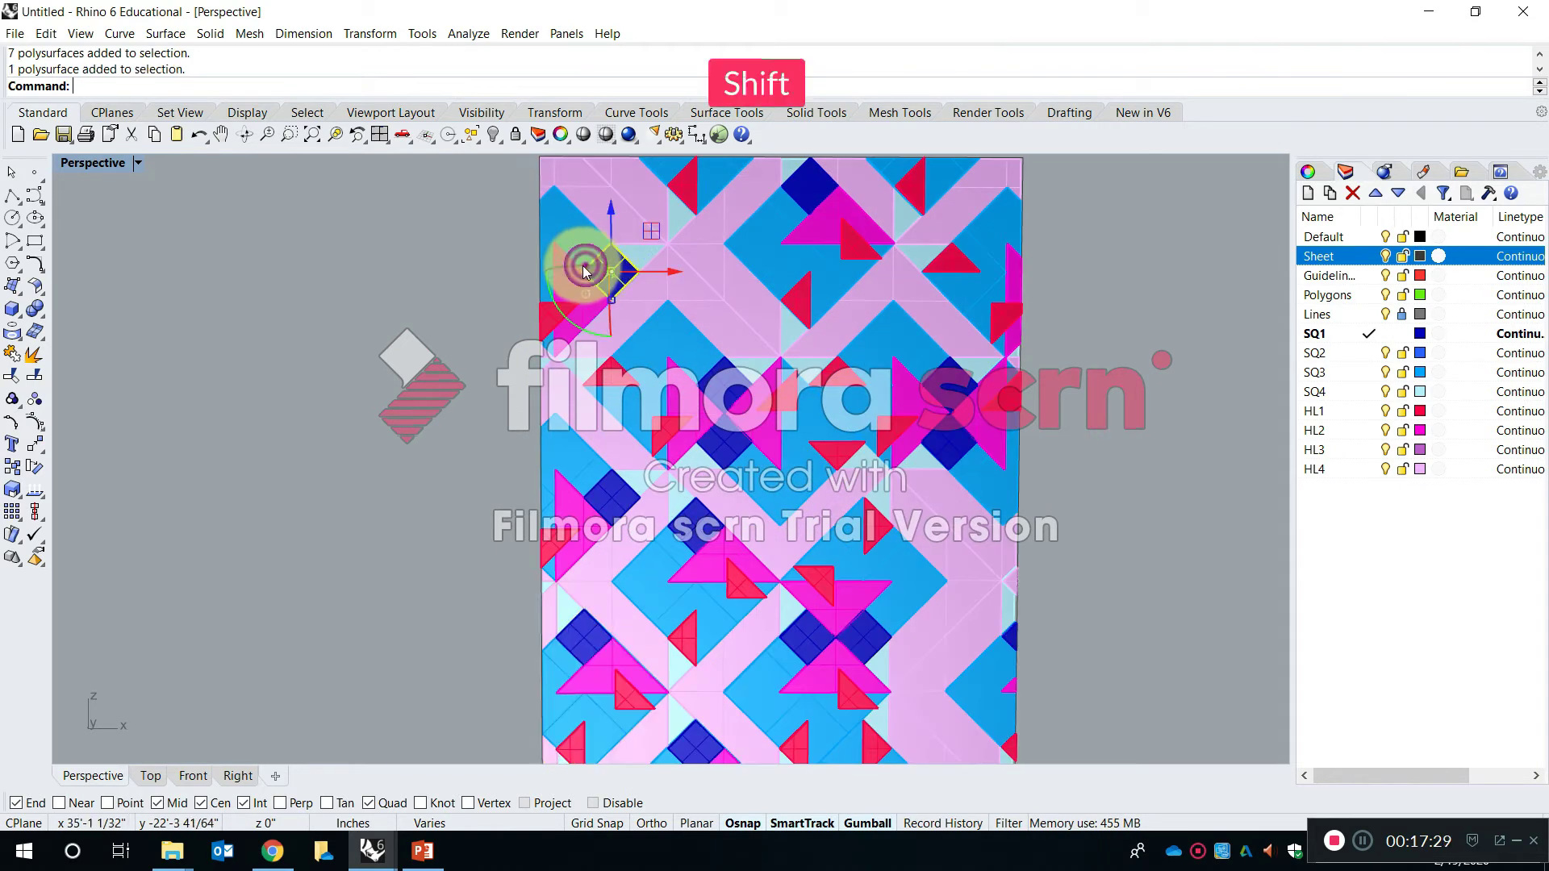
left_click(573, 231)
scroll(576, 246, "up", 4)
right_click_drag(630, 309, 659, 400, "shift")
left_click(535, 318)
left_click(455, 275)
left_click(722, 275)
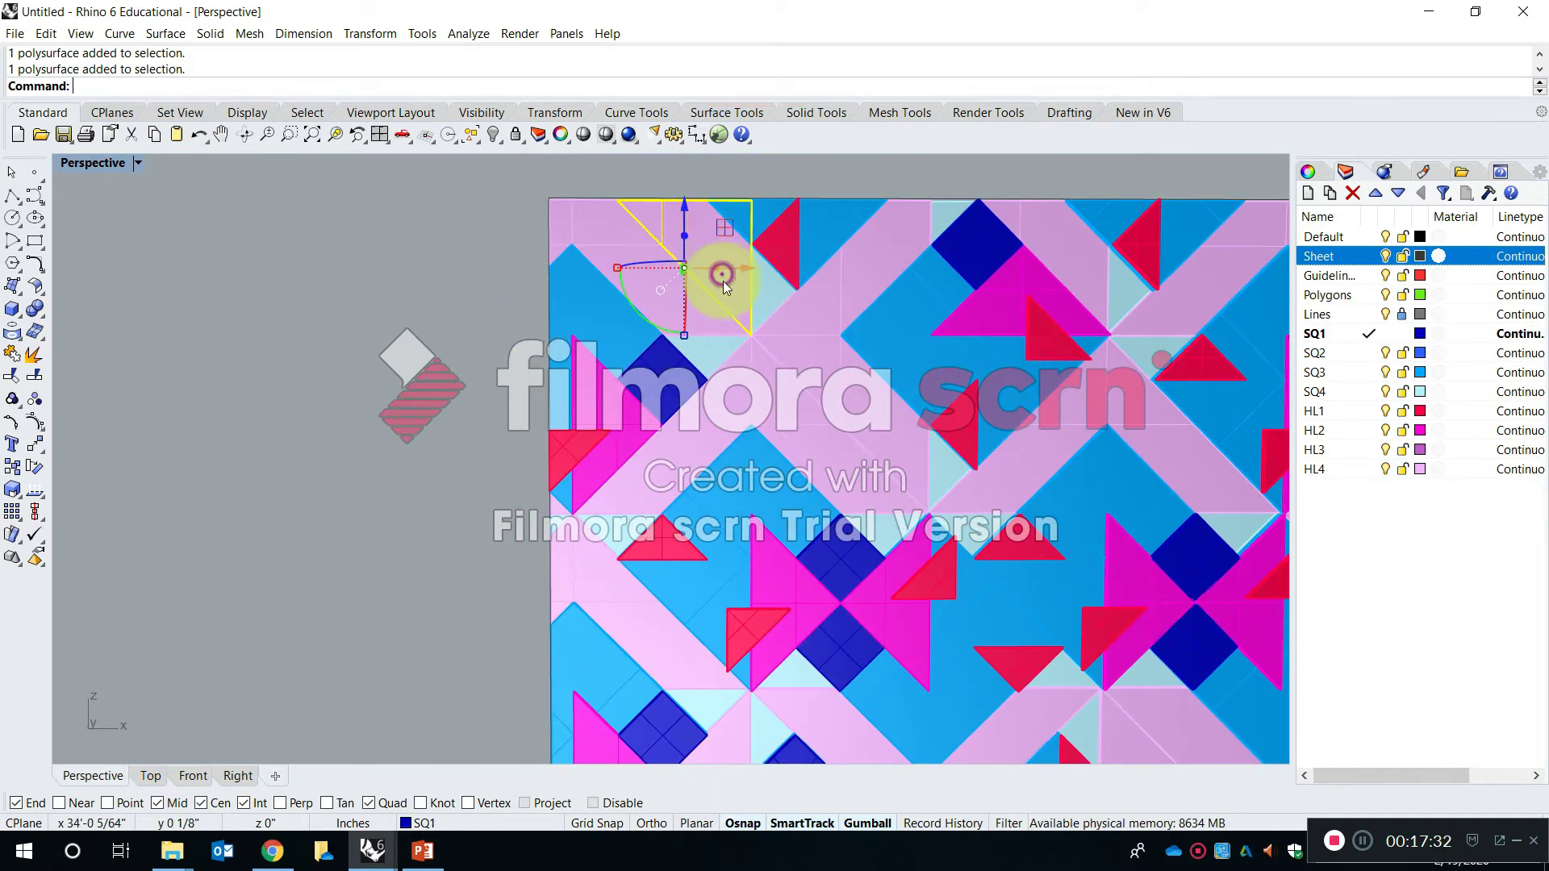
left_click(725, 345)
Group all pieces of the cut tile in the panel's upper-left corner, excluding pieces of the neighbouring tile
left_click_drag(468, 183, 763, 517)
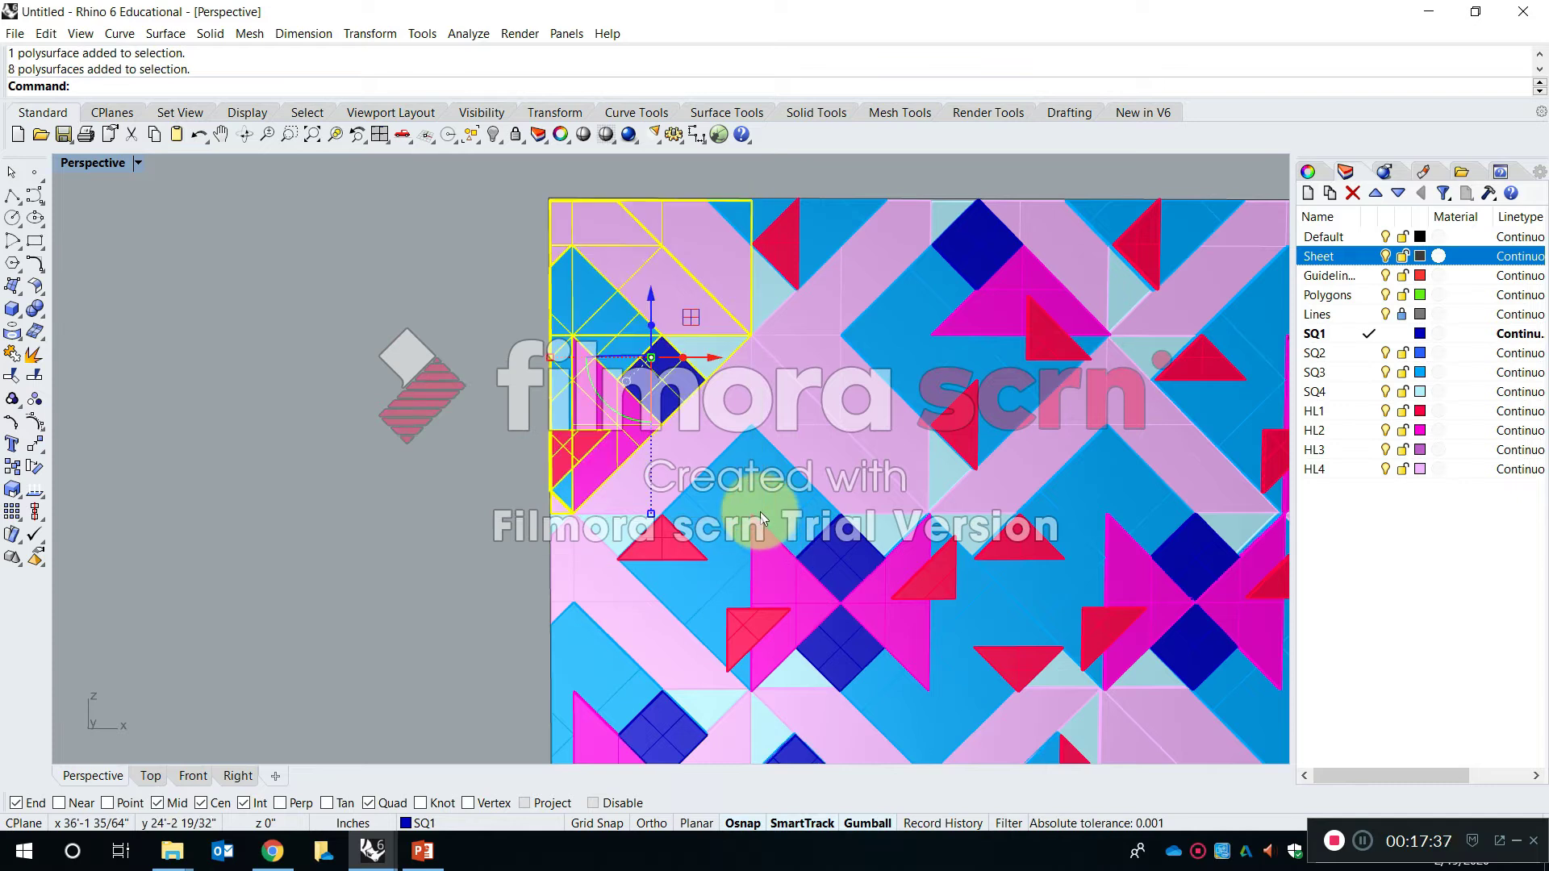
left_click(724, 269, "shift")
left_click(723, 236, "ctrl")
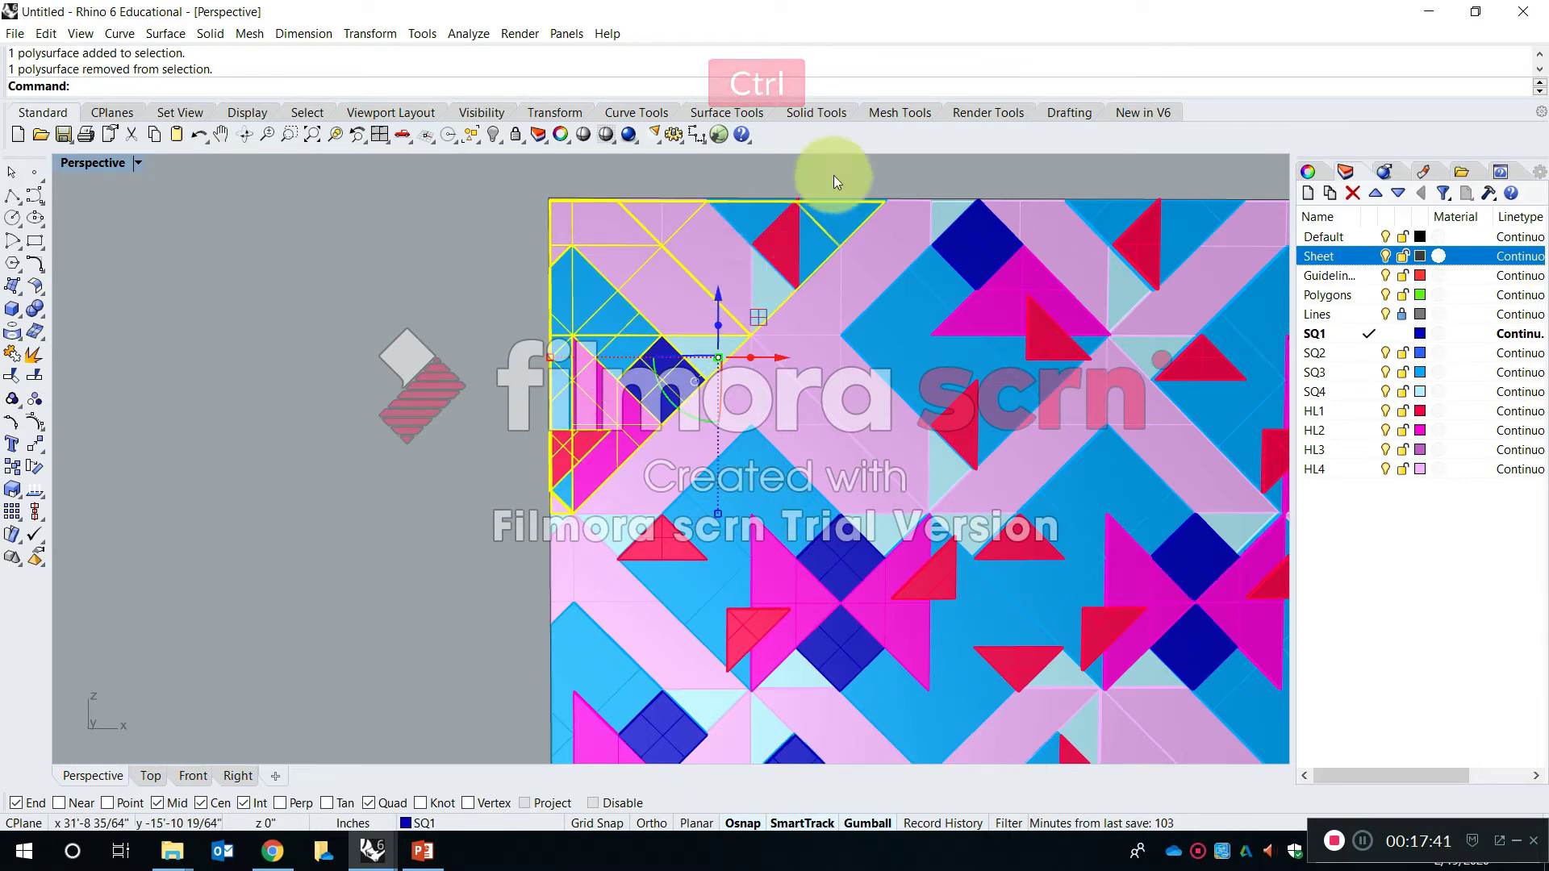
left_click(783, 284, "ctrl")
scroll(691, 278, "down", 3)
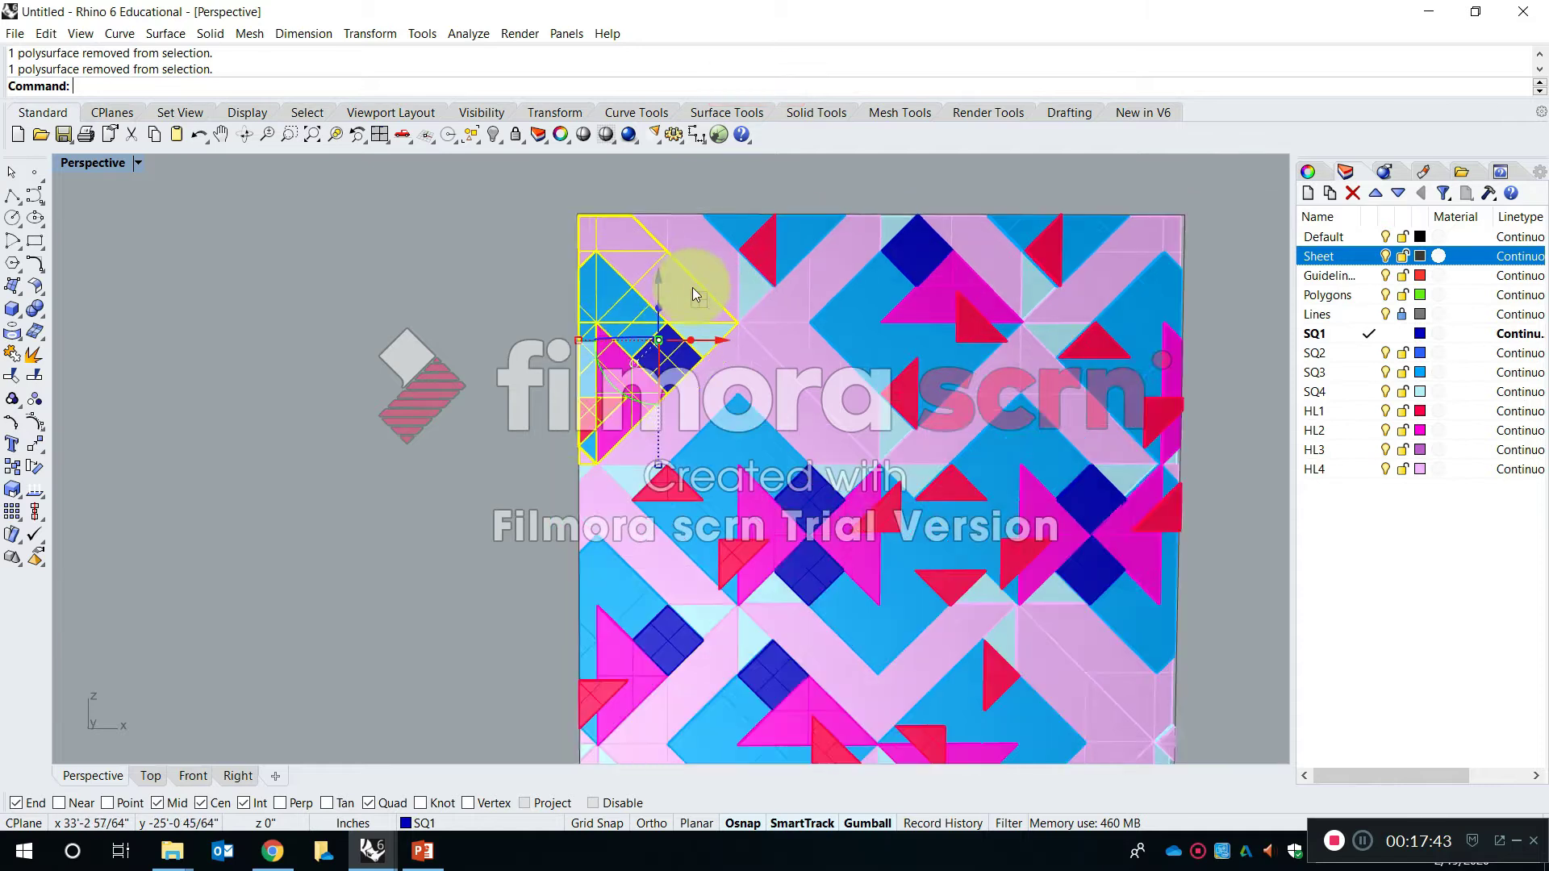
scroll(685, 297, "up", 5)
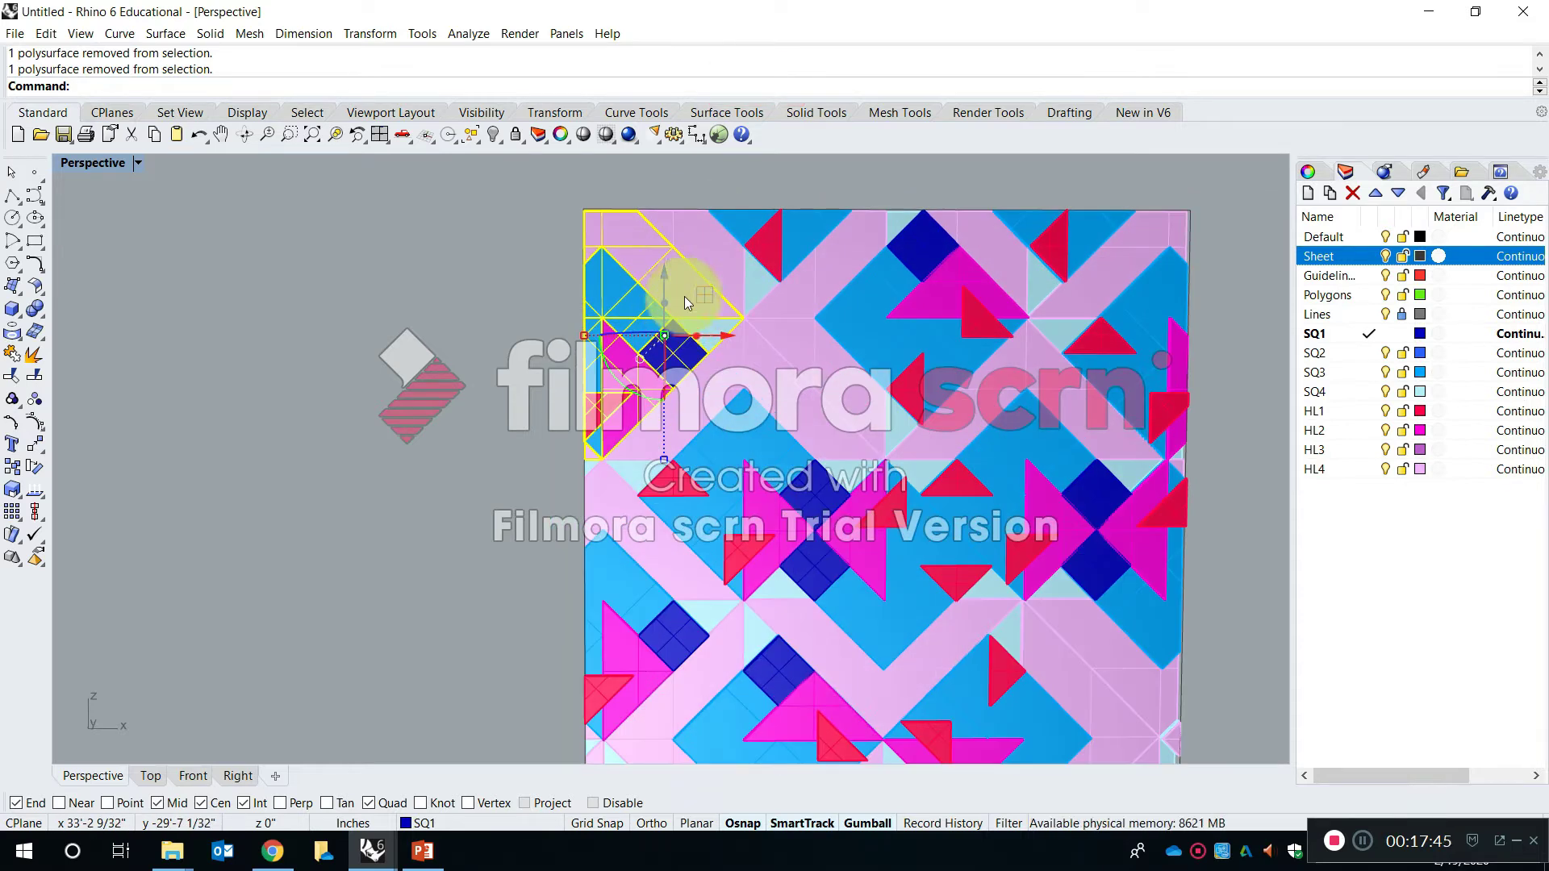
scroll(593, 447, "down", 4)
scroll(567, 447, "up", 5)
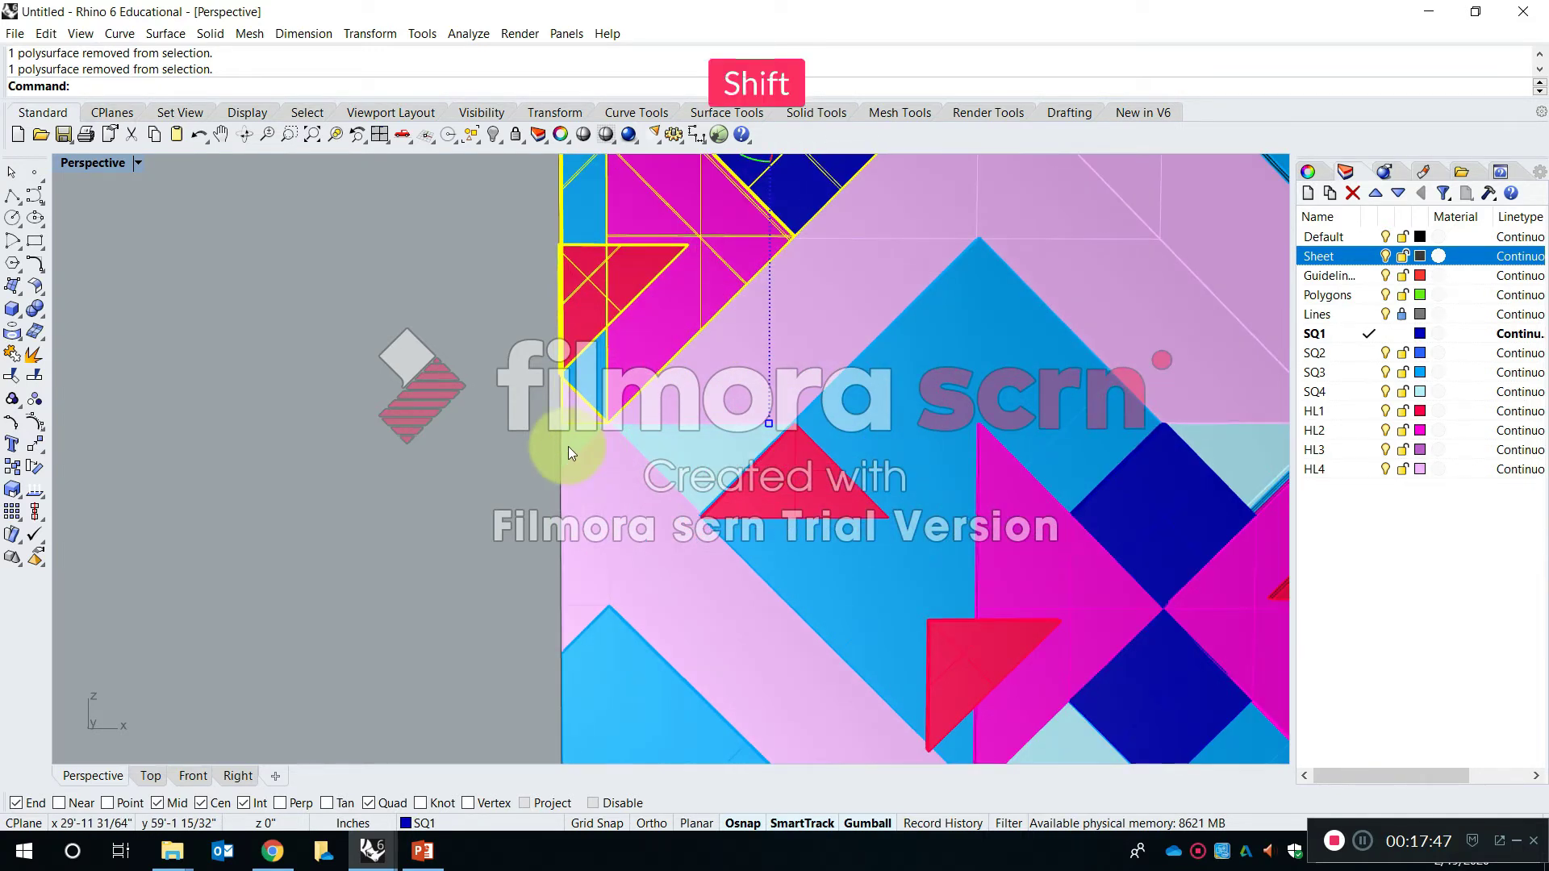
left_click(579, 435, "shift")
scroll(597, 426, "down", 5)
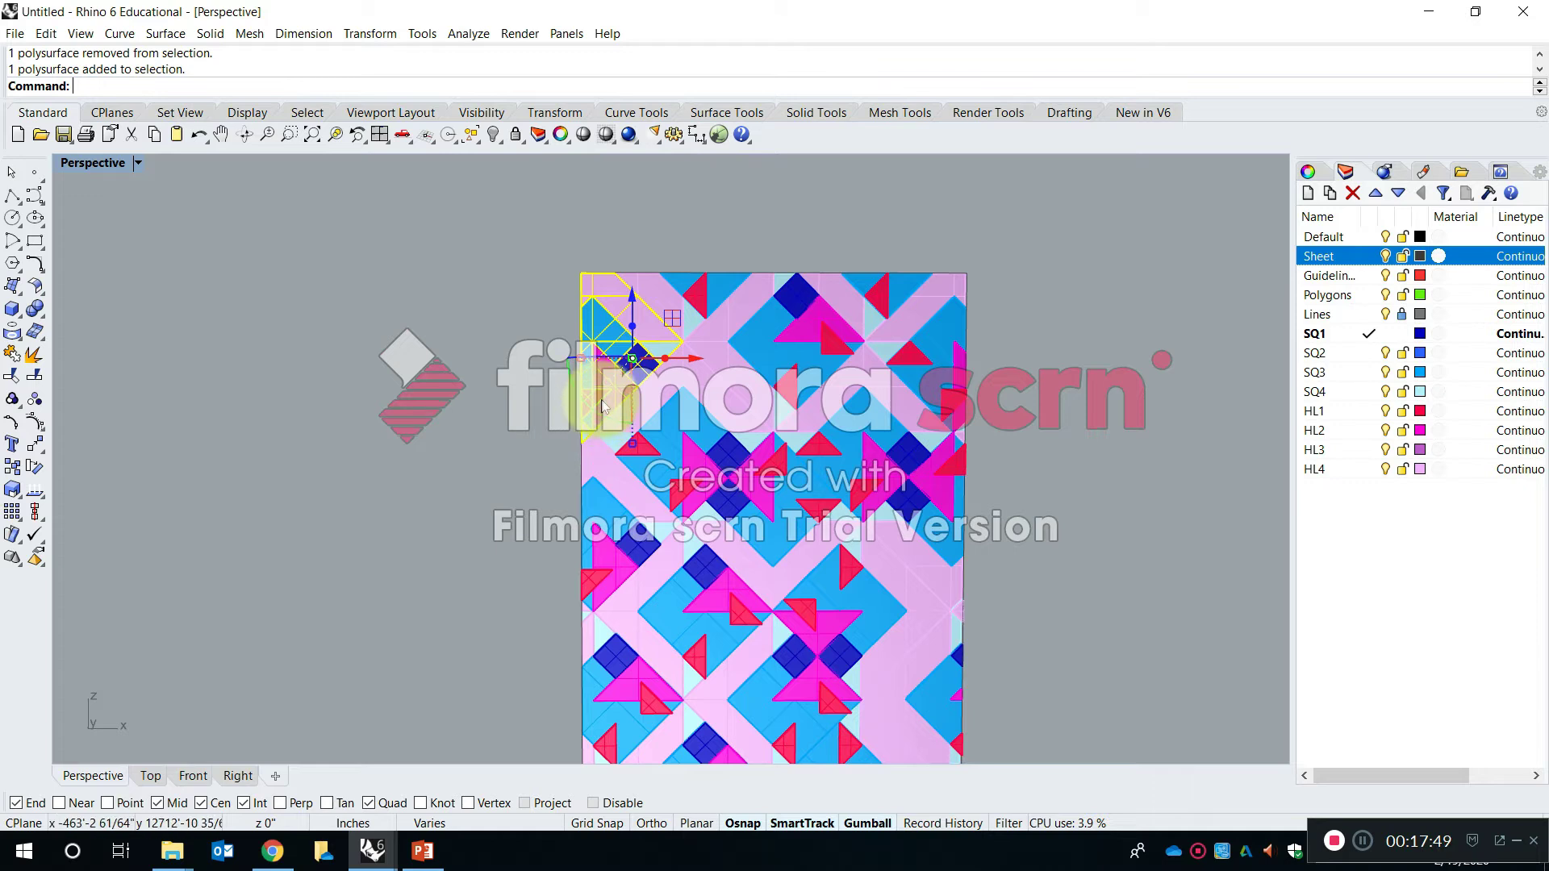
scroll(604, 405, "up", 4)
scroll(620, 361, "down", 2)
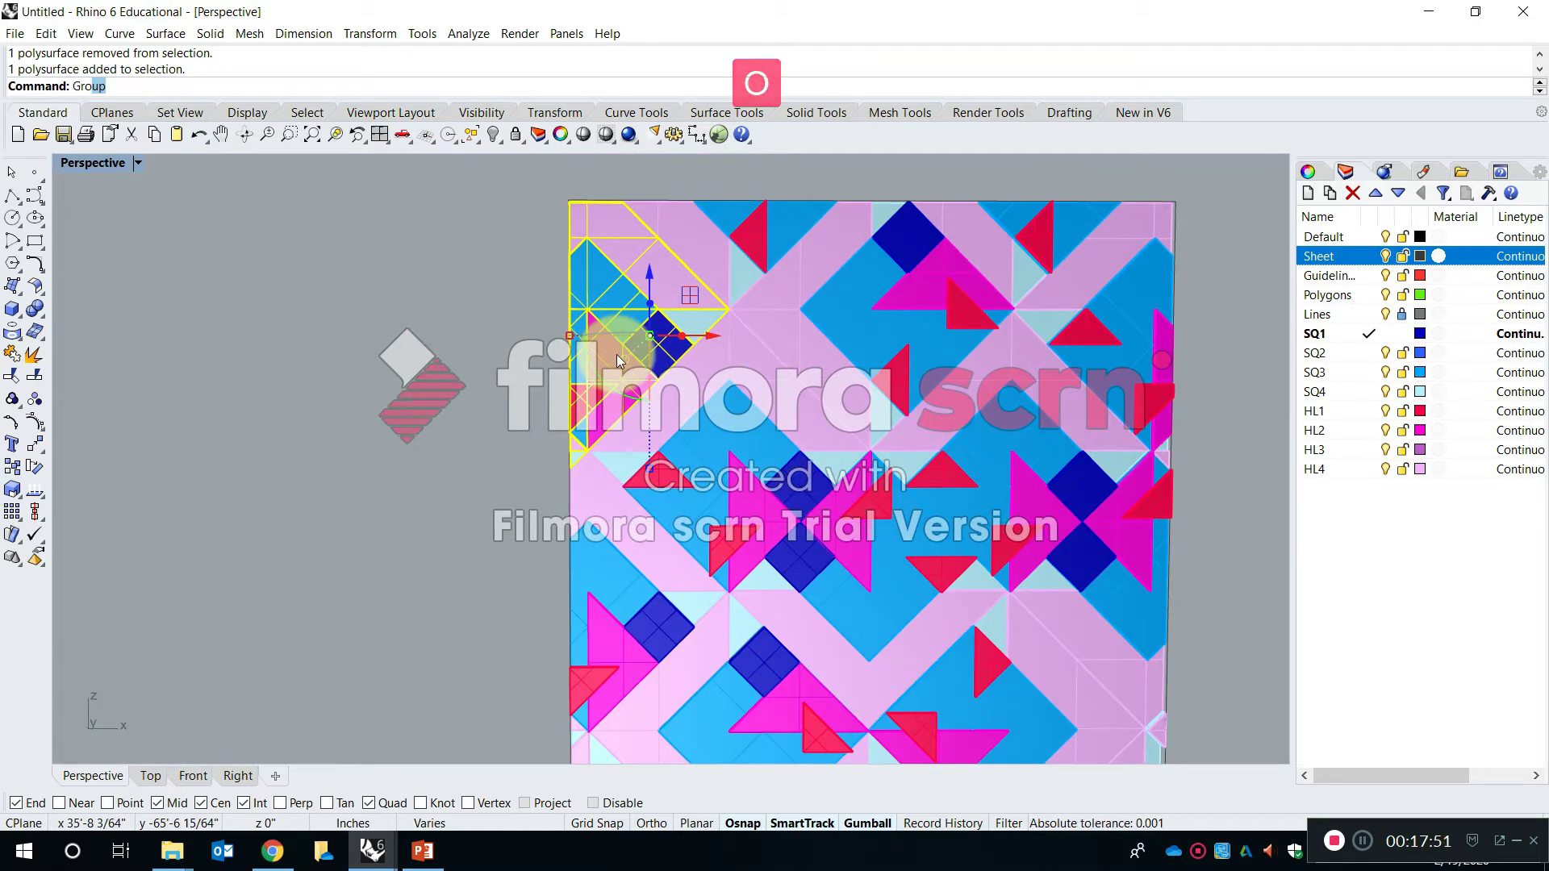
key("Return")
key("Escape")
scroll(617, 355, "down", 5)
left_click(664, 302)
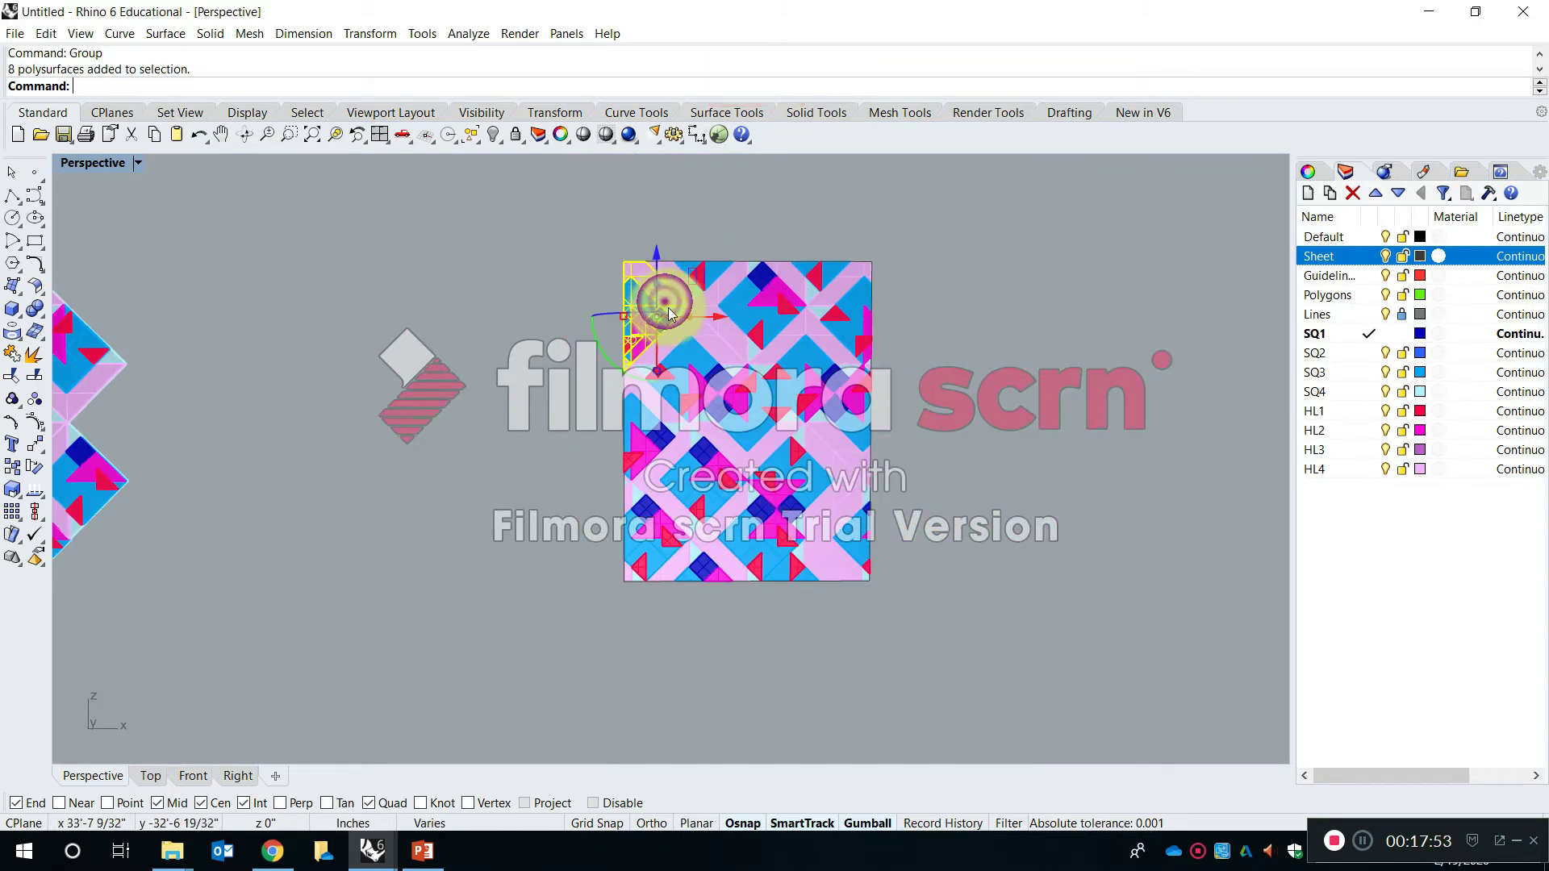
key("Escape")
Examine the layered tile relief of the trimmed panel from several angles in the Perspective view
right_click_drag(677, 363, 680, 422)
right_click_drag(831, 403, 715, 356, "shift")
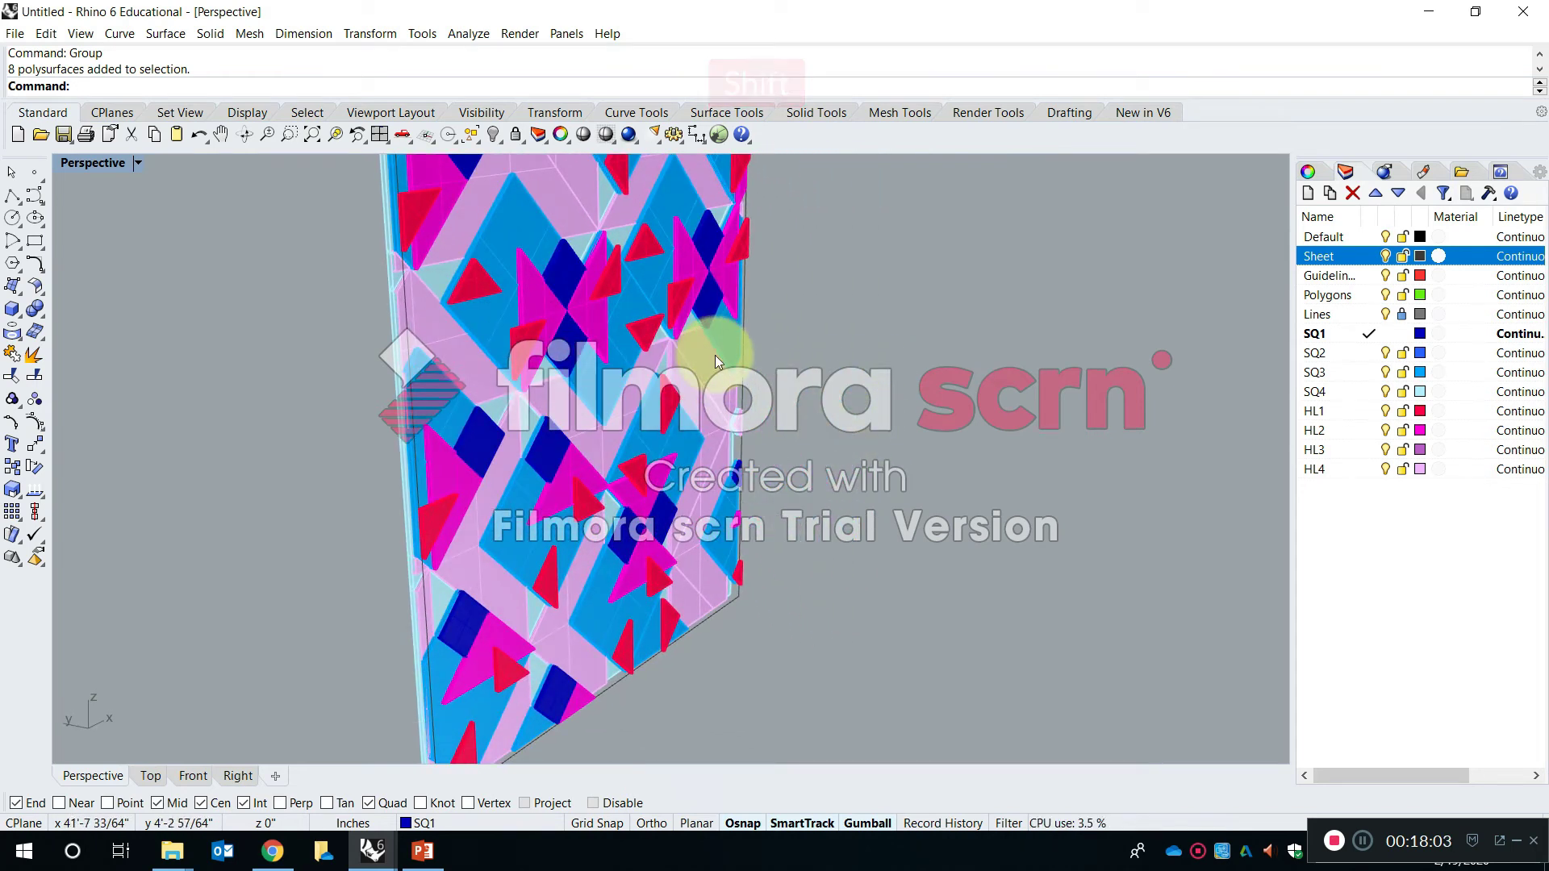
right_click_drag(670, 351, 617, 312, "shift")
left_click(620, 314, "shift")
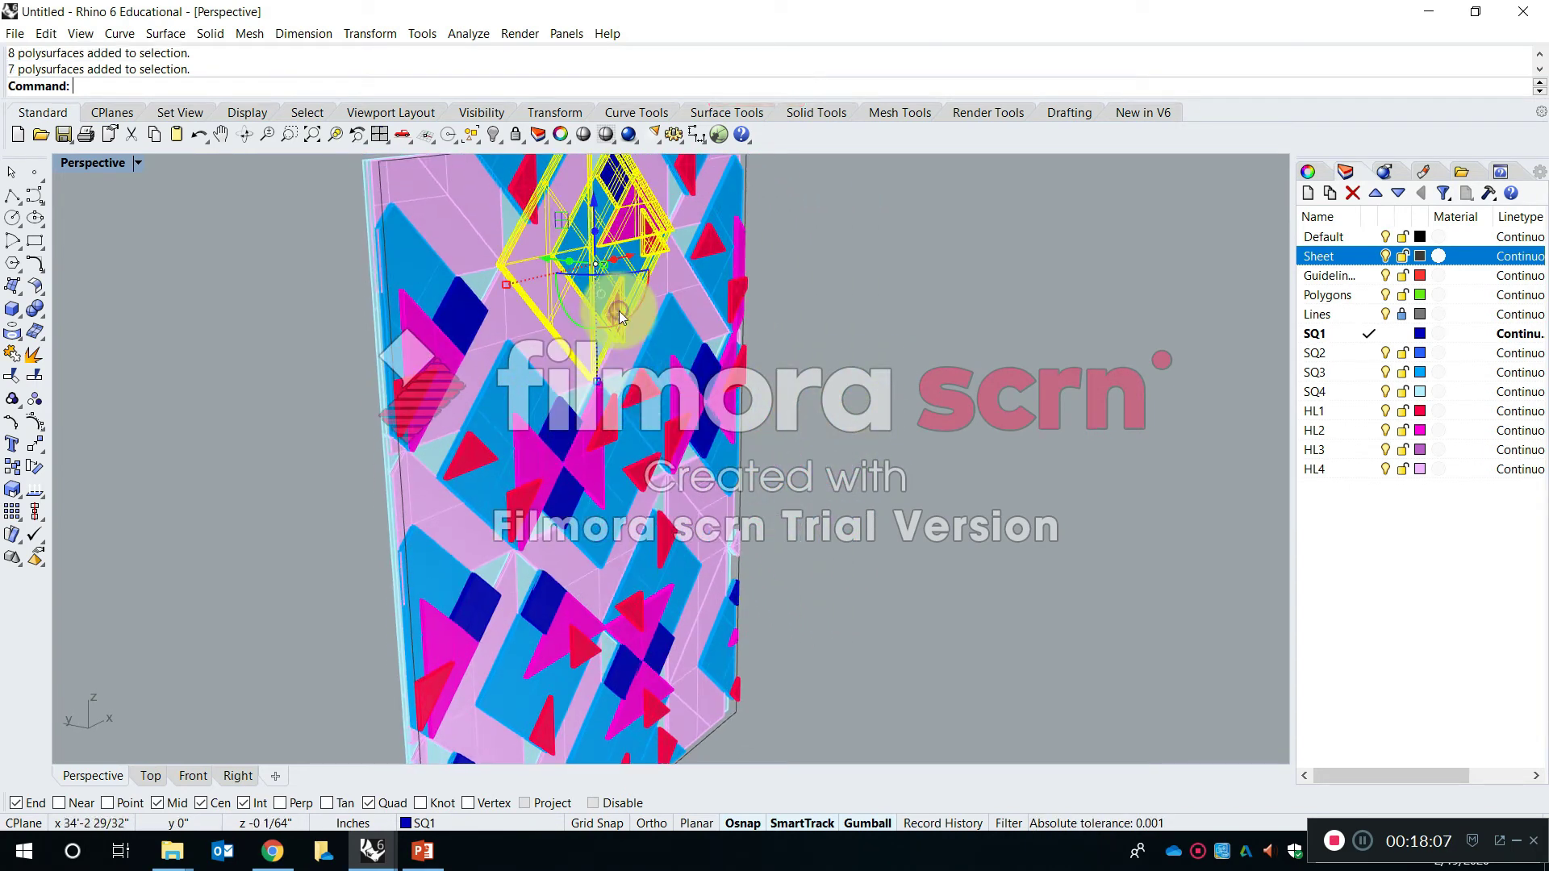
scroll(574, 381, "down", 2)
left_click(888, 371)
right_click_drag(888, 371, 633, 363)
scroll(663, 381, "down", 2)
scroll(666, 379, "down", 2)
right_click_drag(622, 449, 813, 467, "shift")
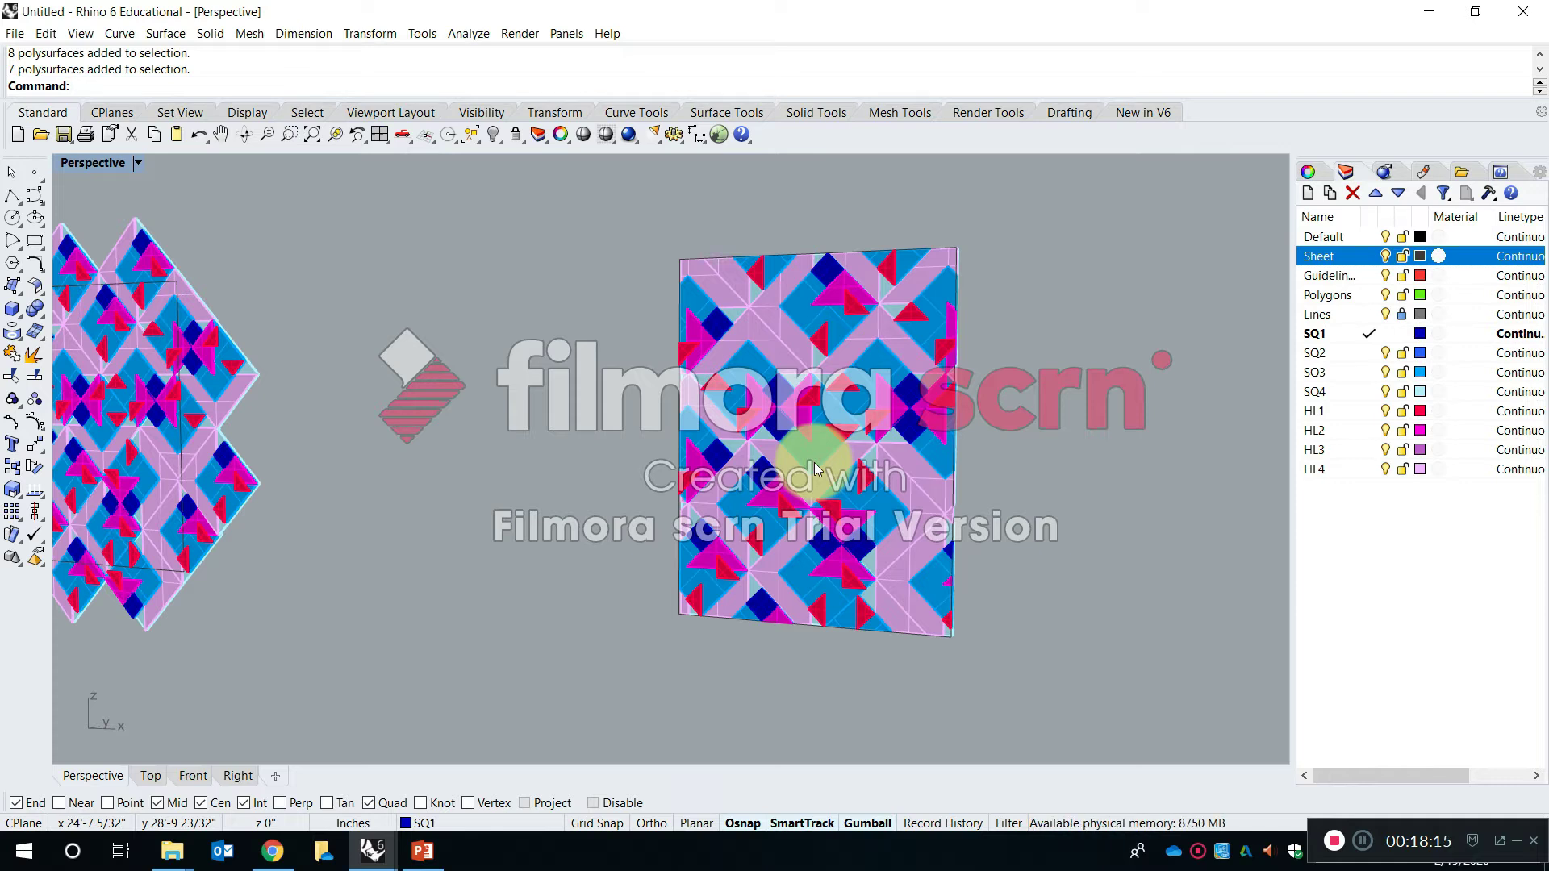
right_click_drag(768, 496, 839, 542)
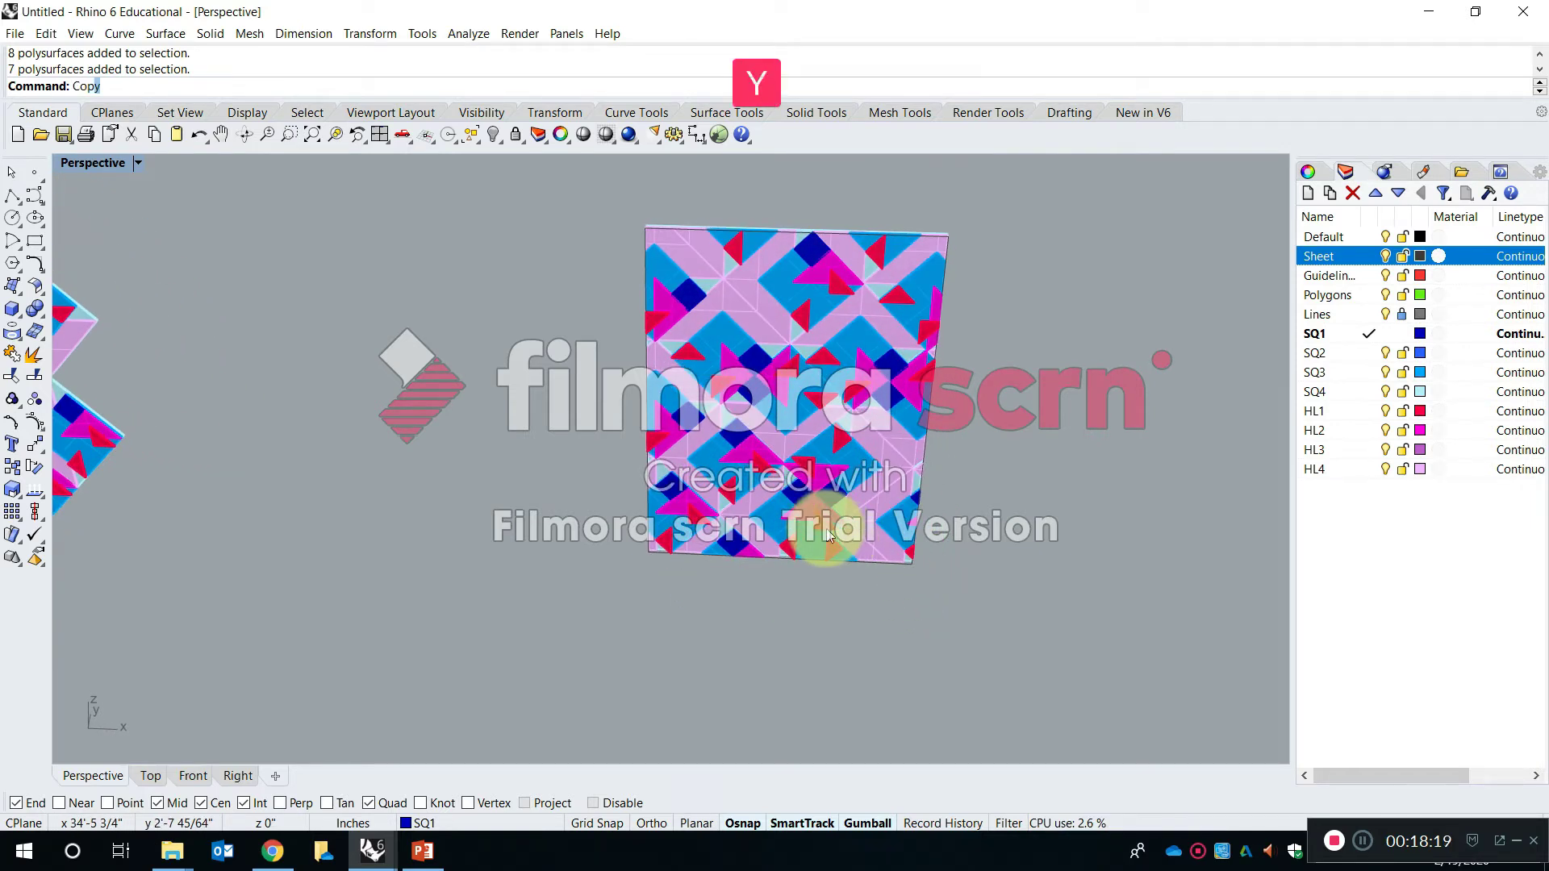
Copy the whole trimmed panel horizontally to the right by about 1'-5" in the Front view
key("Return")
double_click(92, 166)
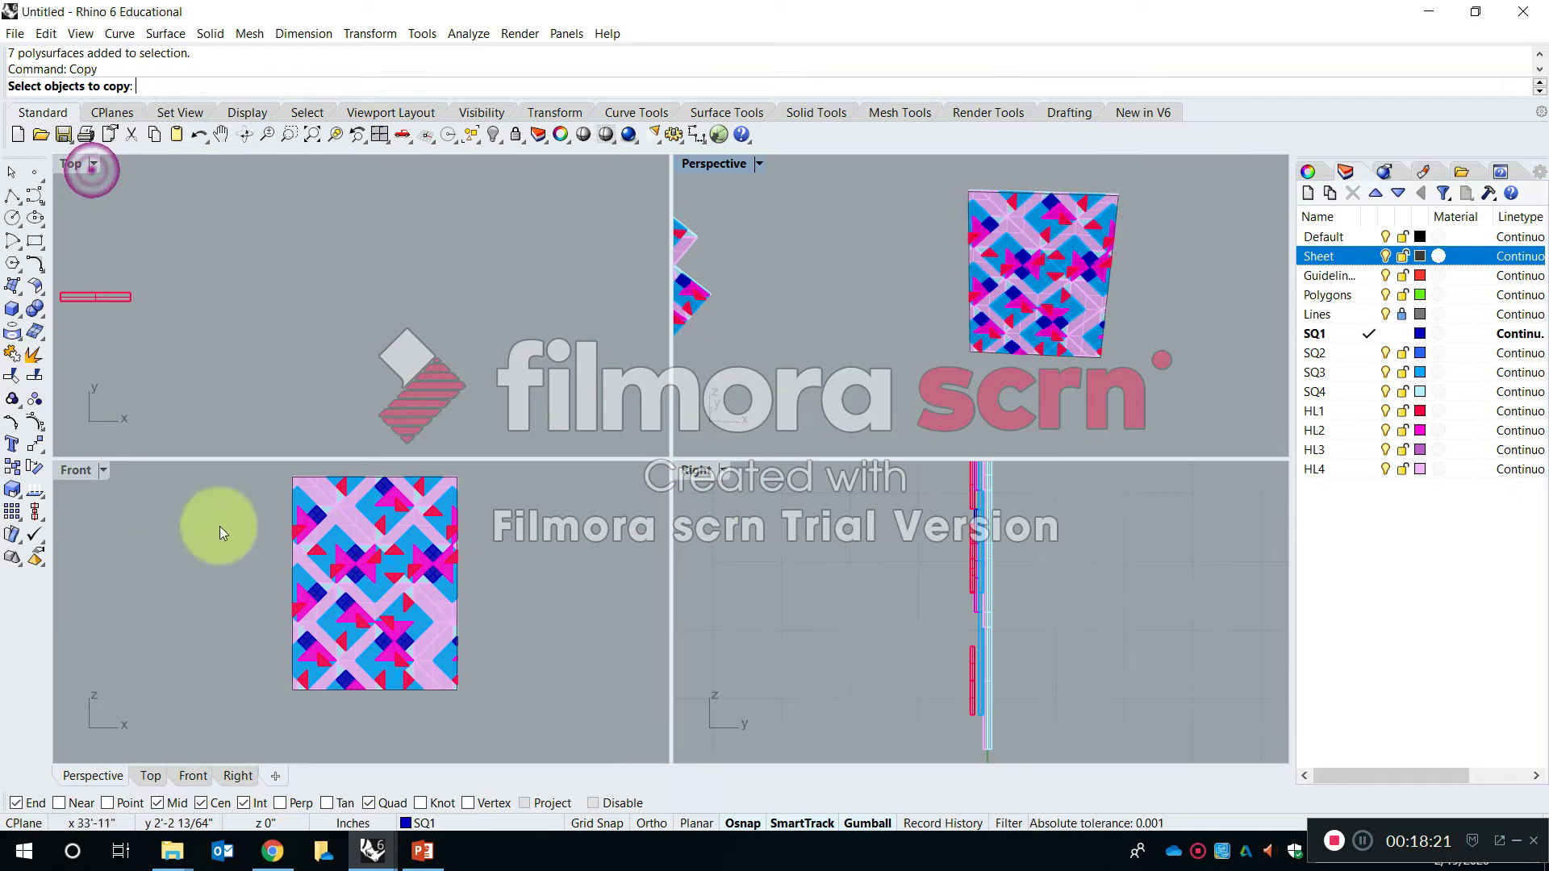
double_click(64, 467)
scroll(645, 564, "down", 5)
left_click_drag(774, 628, 530, 367)
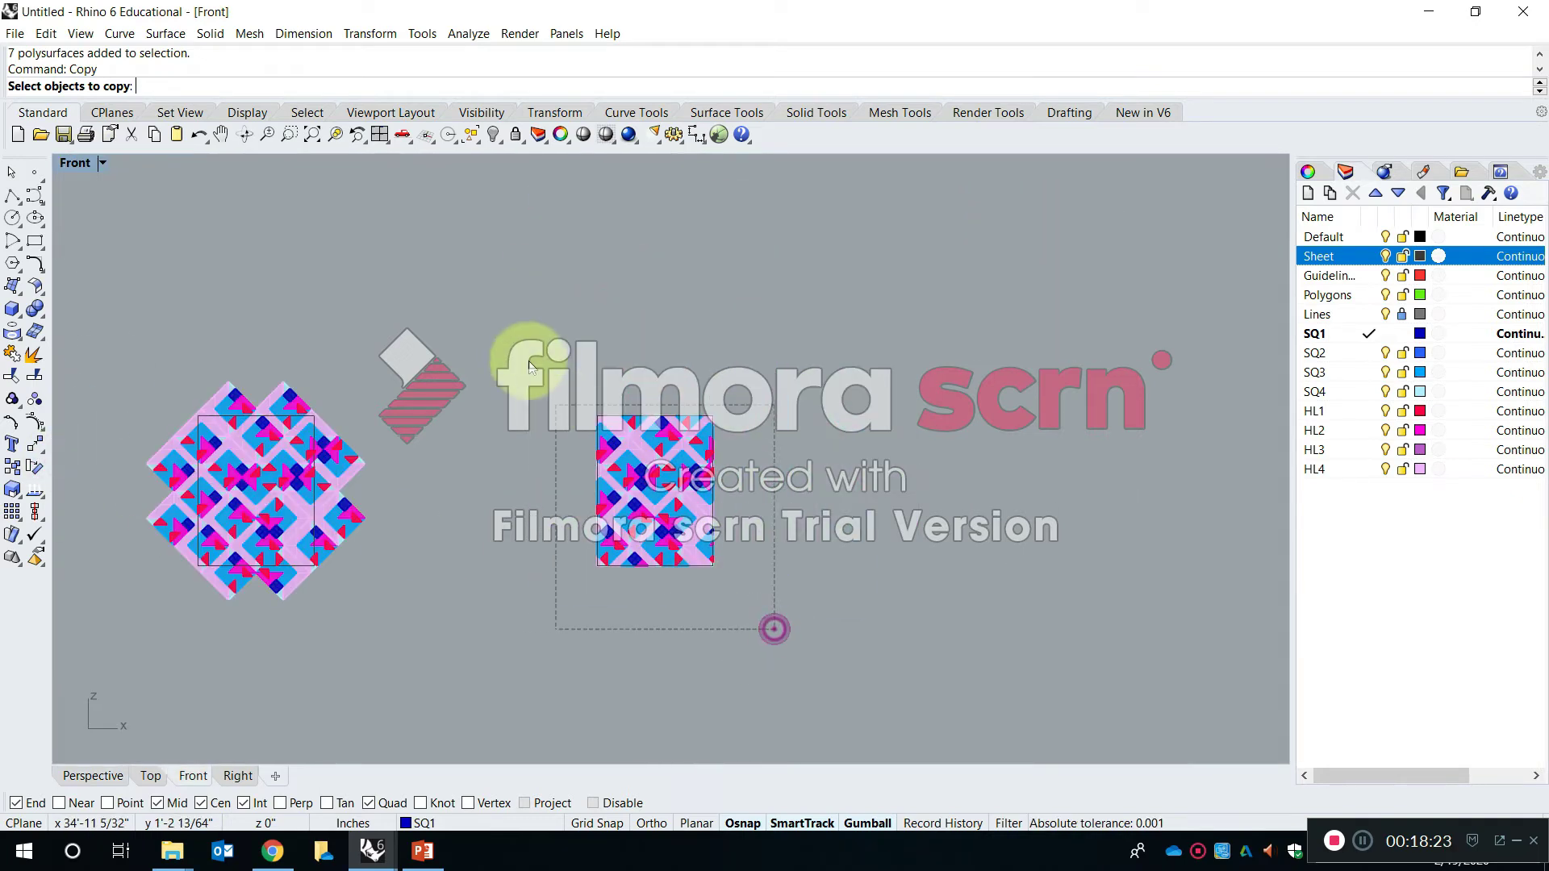
key("Return")
left_click(615, 345)
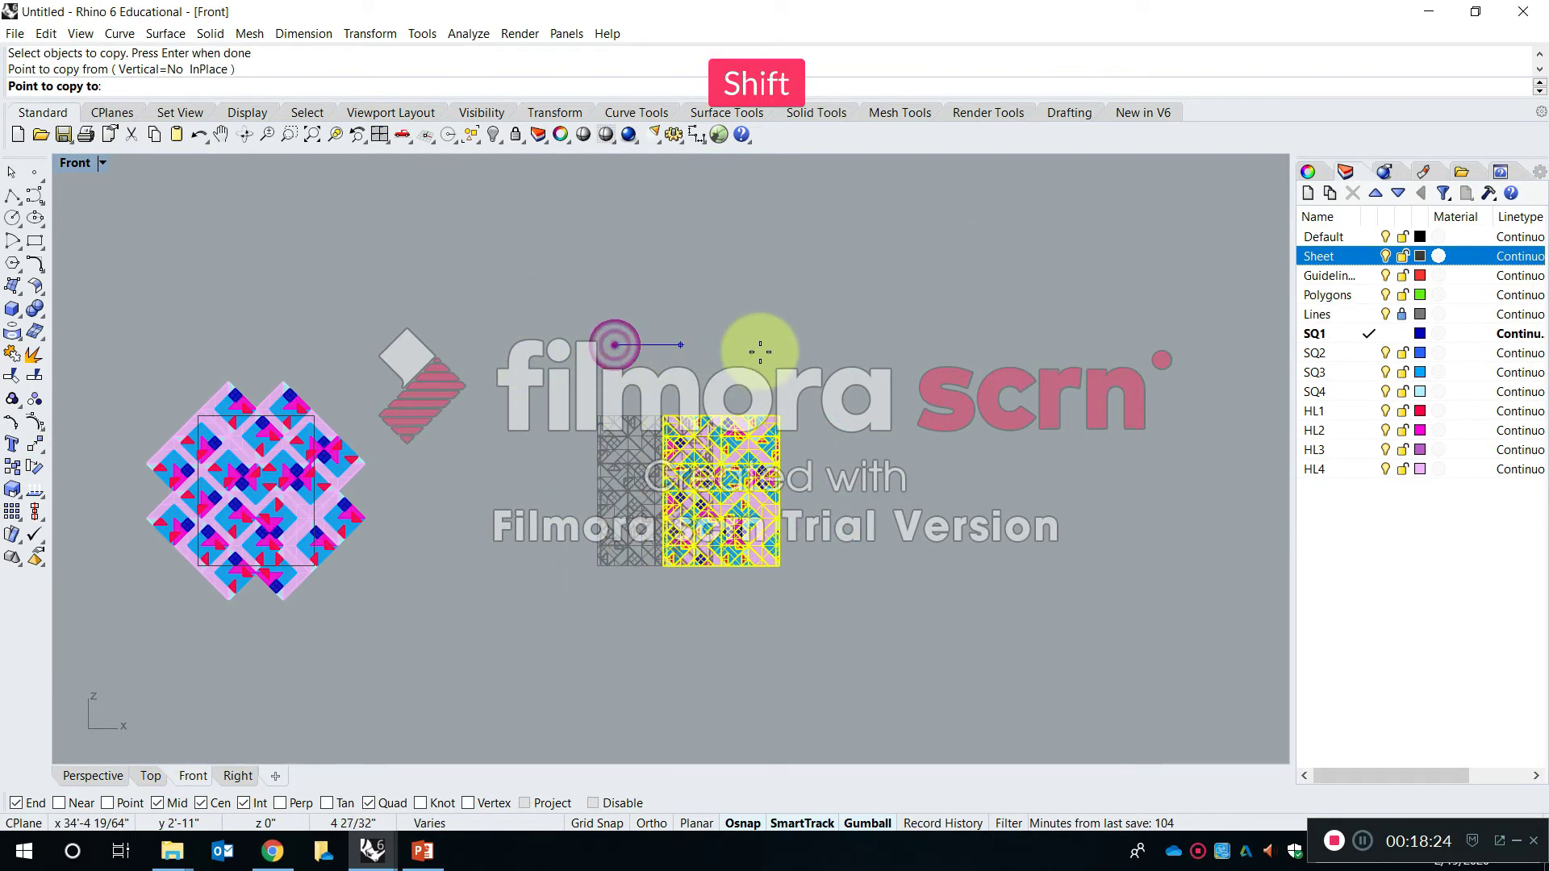
left_click(846, 371)
key("Escape")
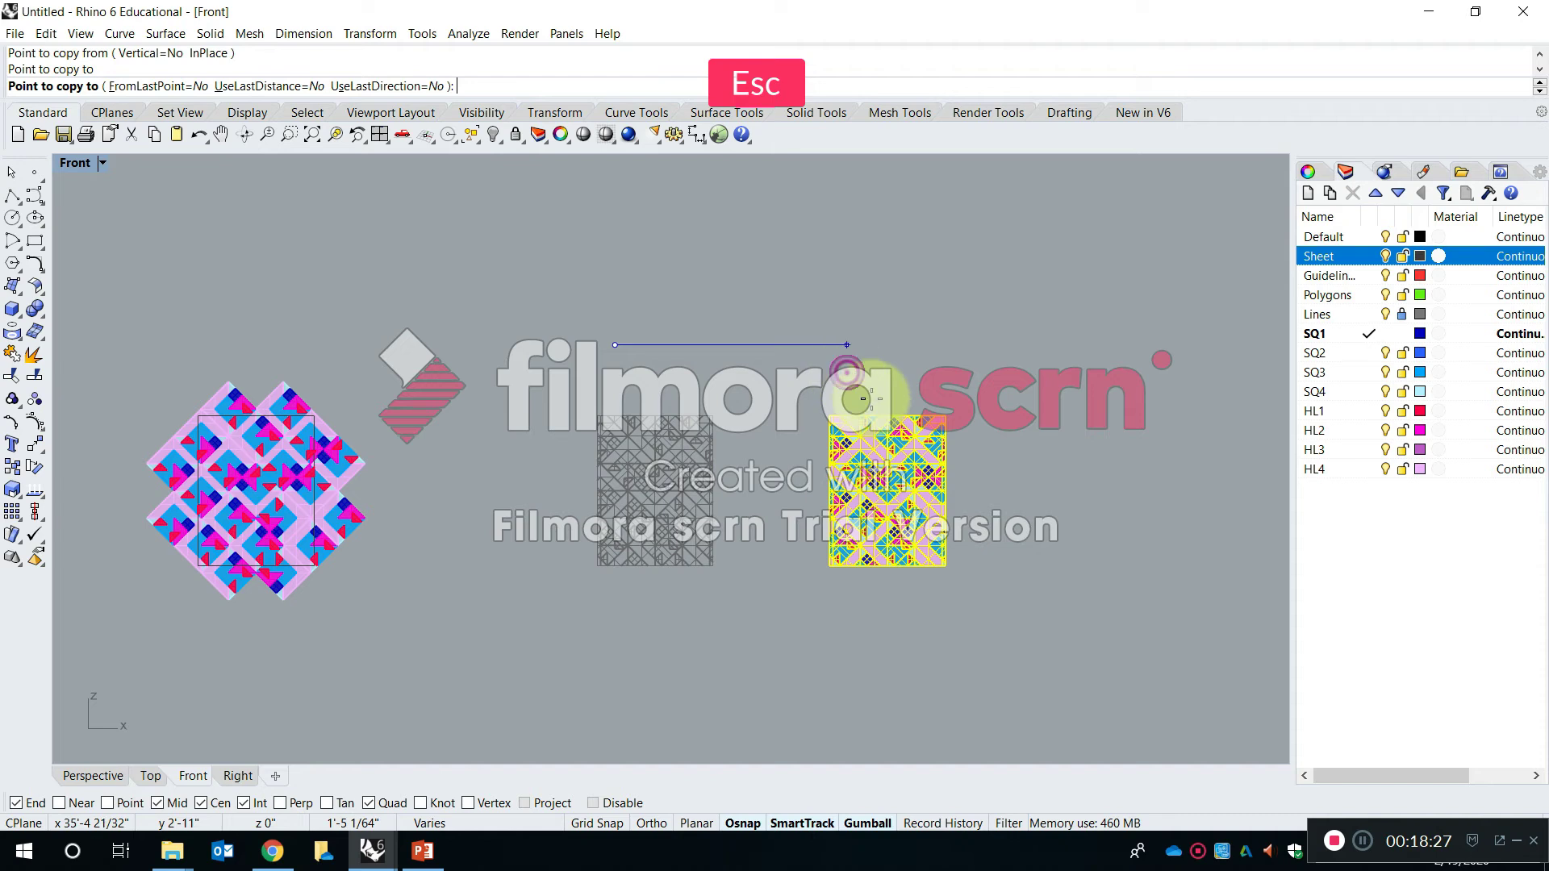
scroll(855, 452, "up", 6)
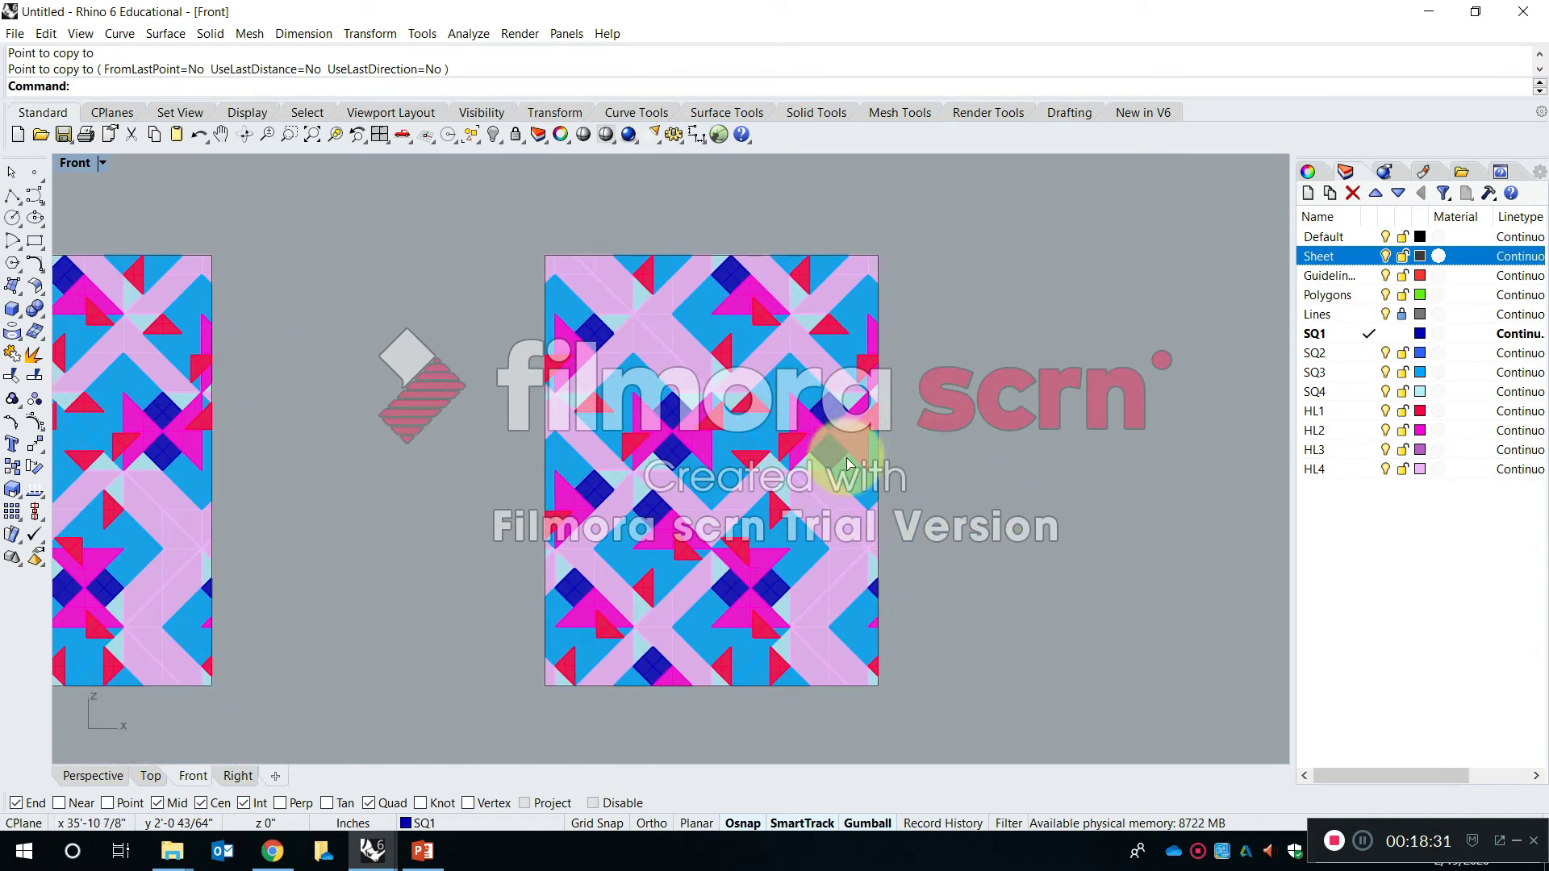
Draw a 4" by 4" square in the empty space between the two panels in the Front view
scroll(842, 442, "down", 5)
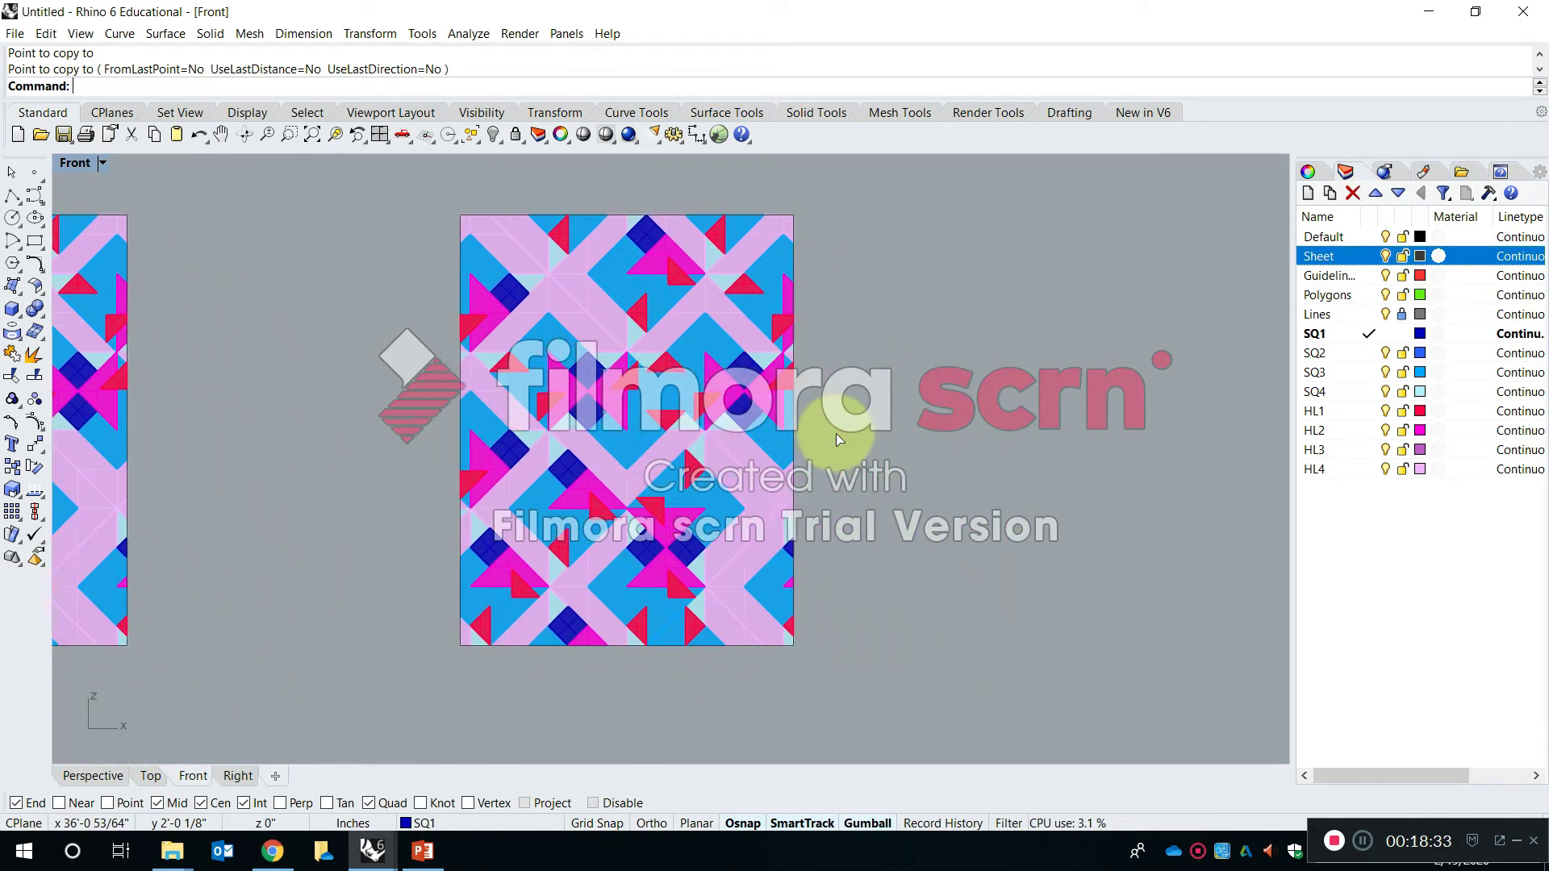
scroll(686, 476, "up", 2)
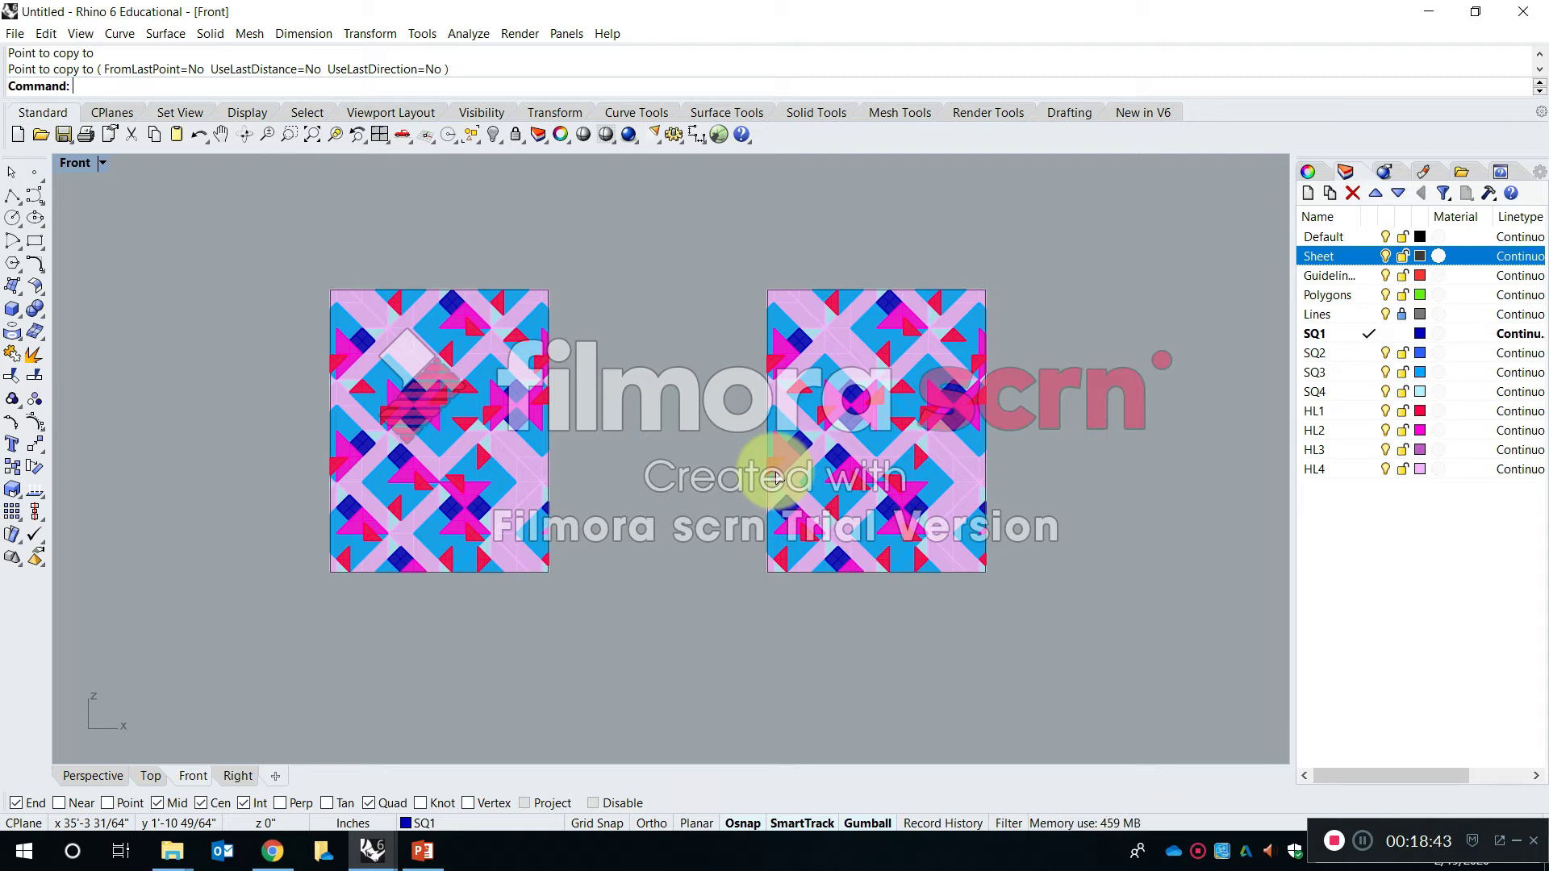
key("Escape")
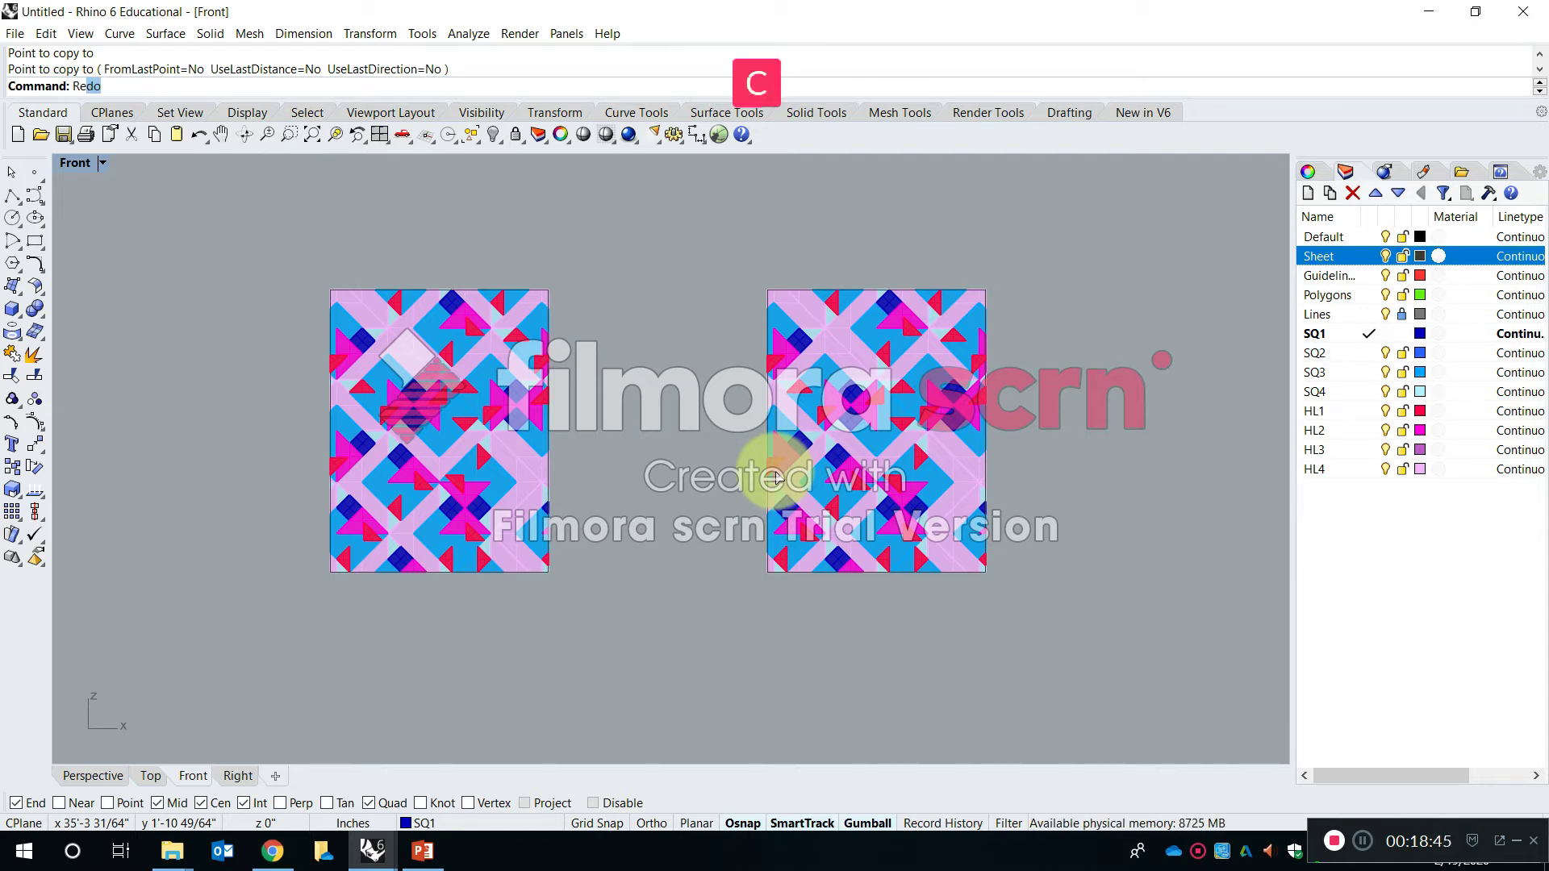
key("Return")
left_click(608, 491)
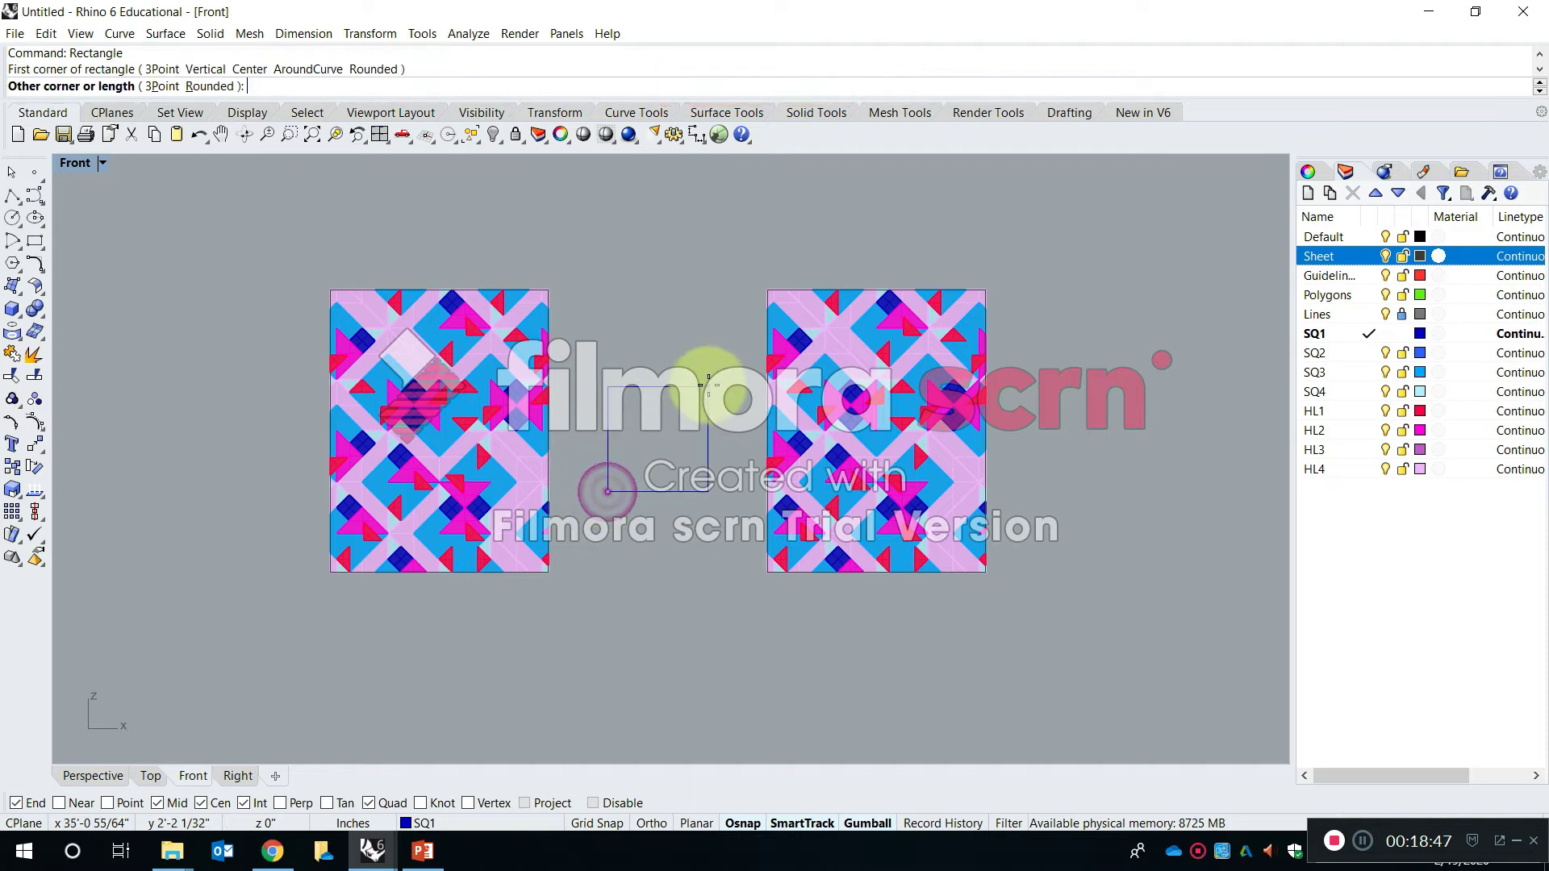
type("@4")
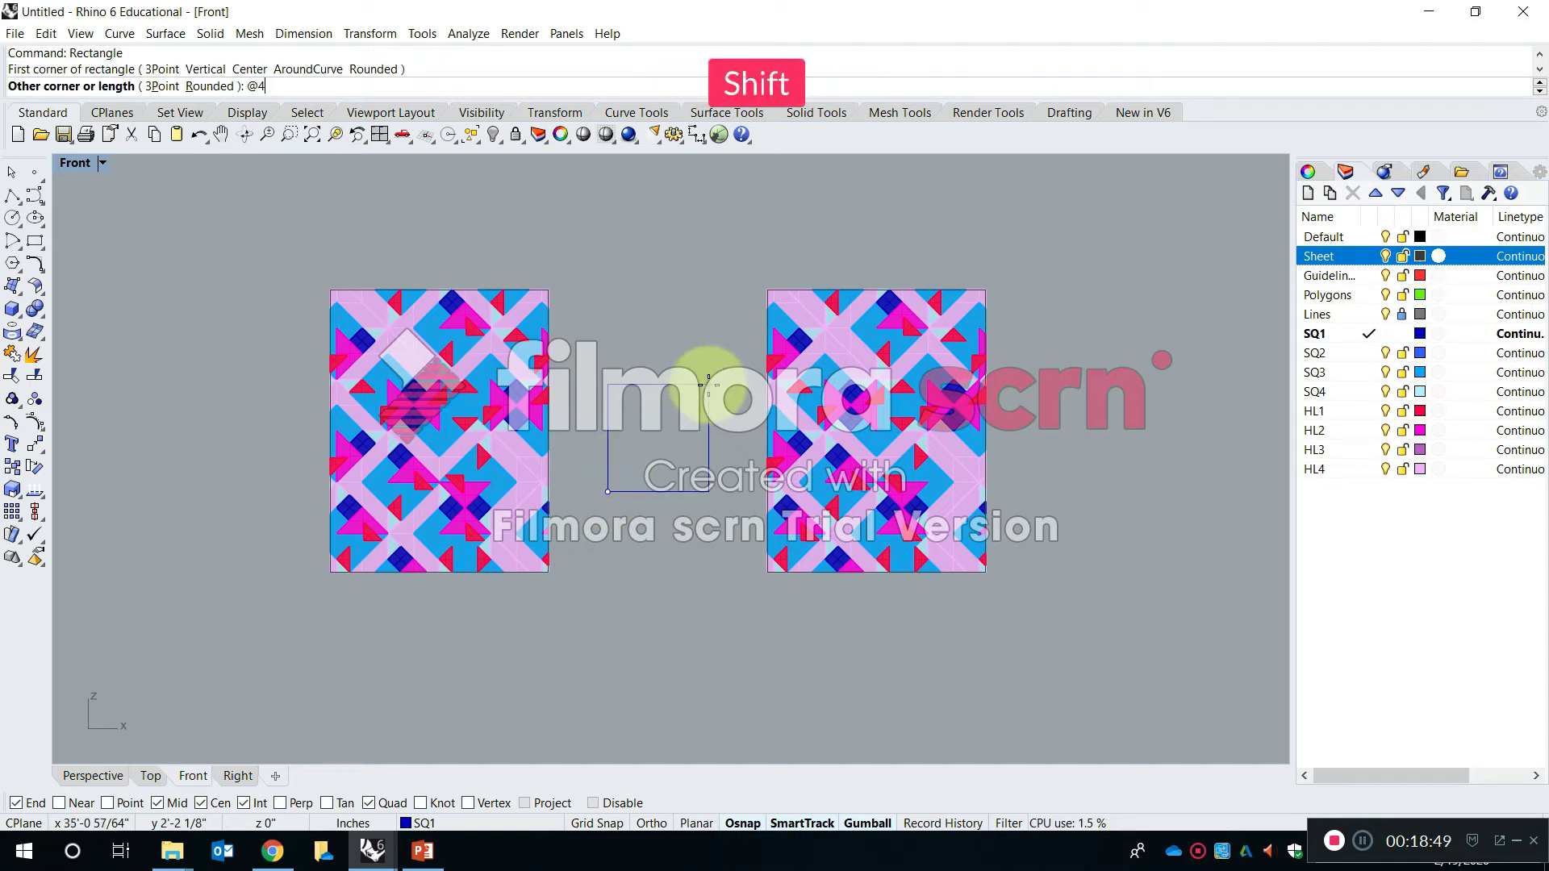
type("\",4\"")
key("Return")
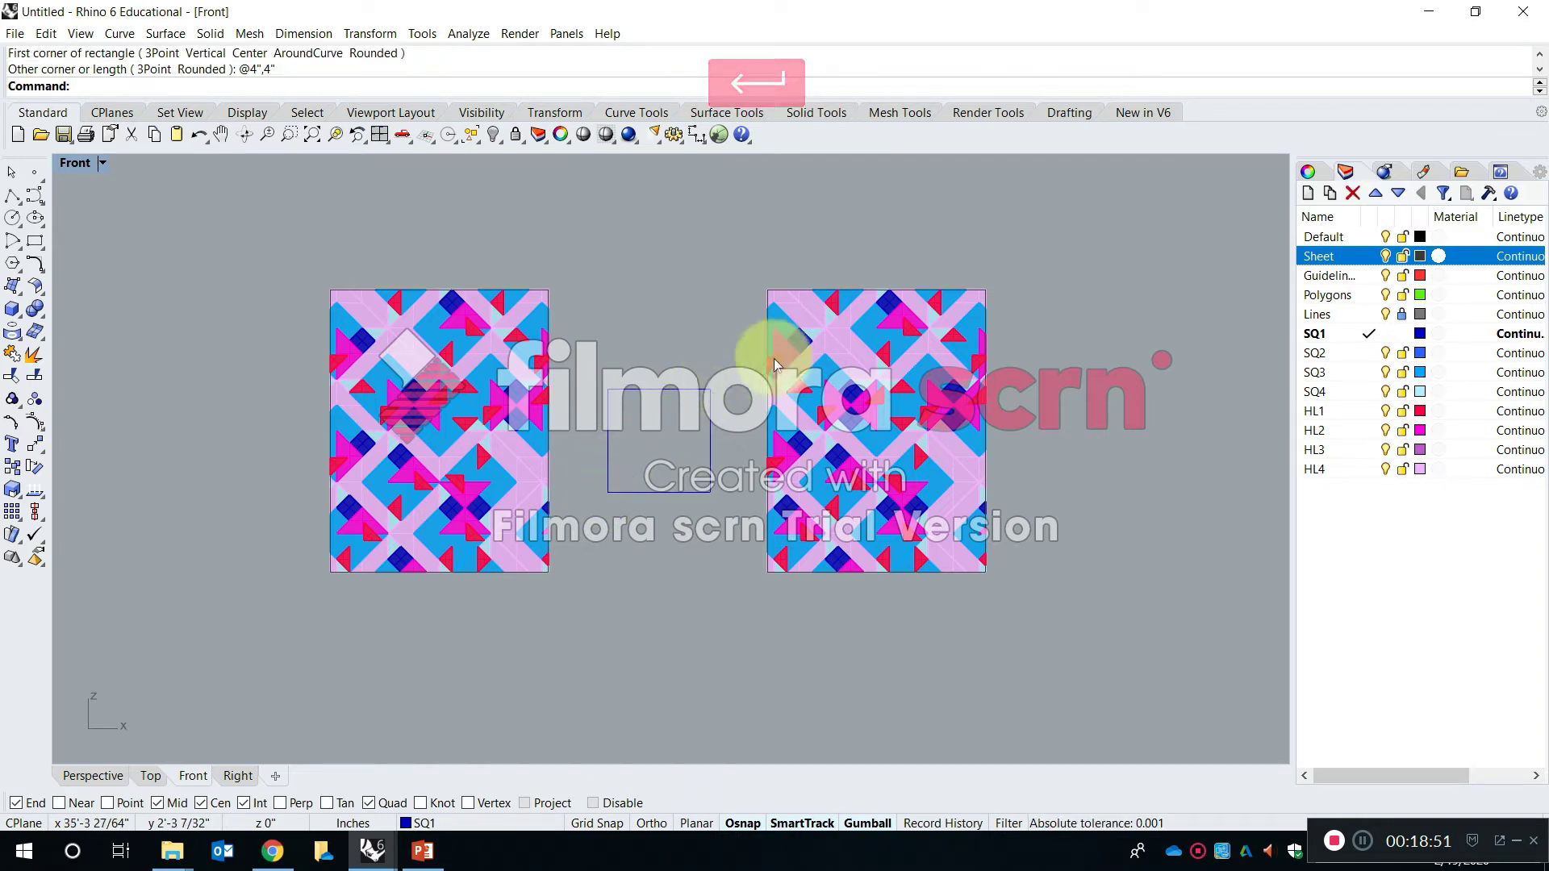
Move the new square between the panels to the Guidelines layer
left_click(708, 480)
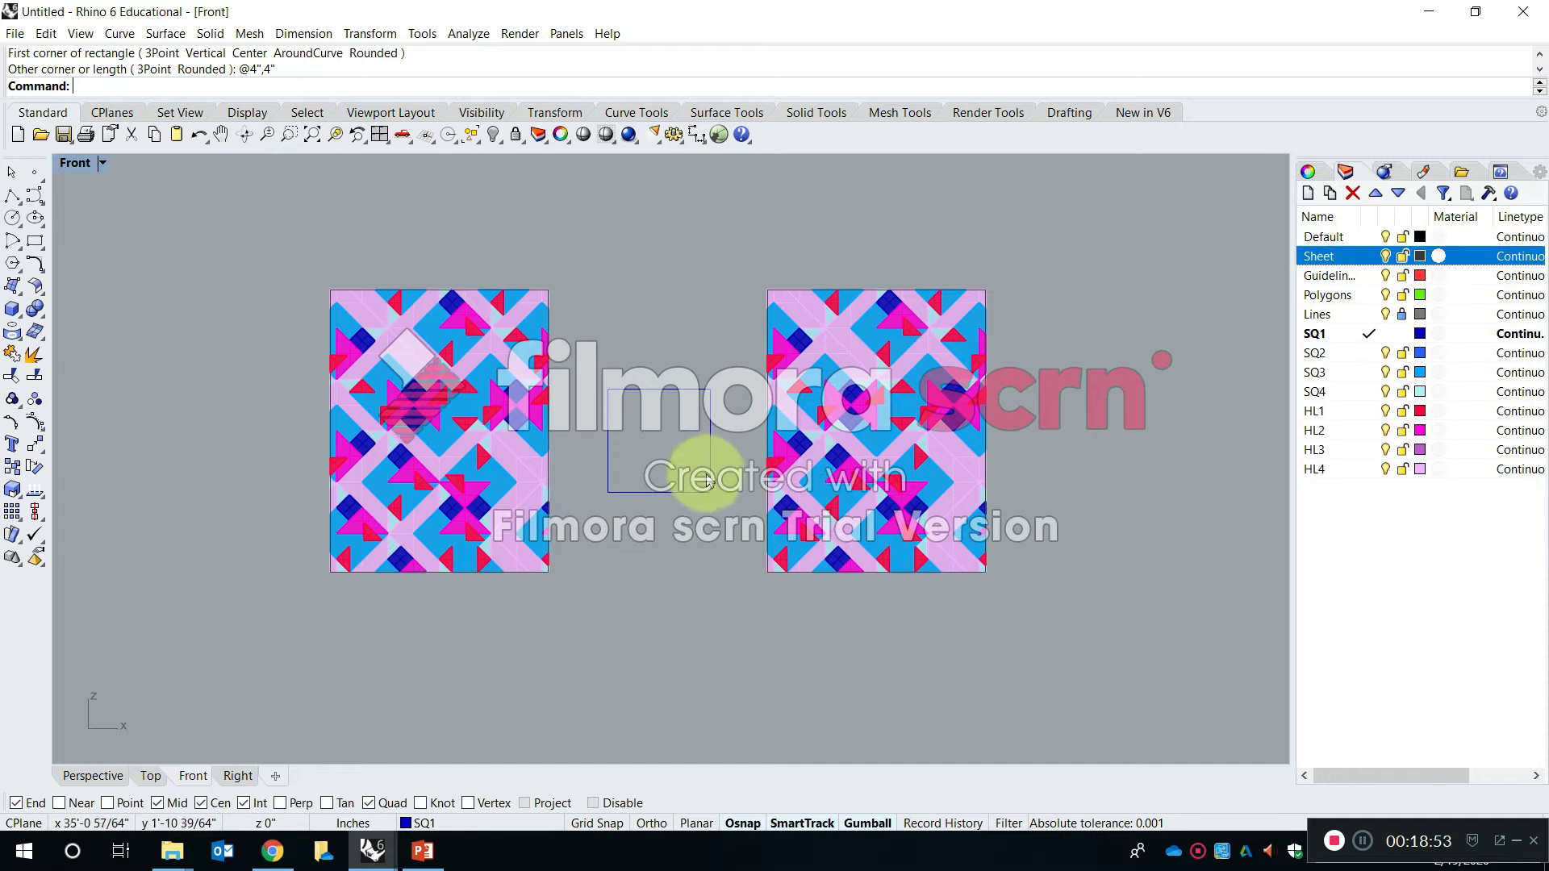
left_click(482, 819)
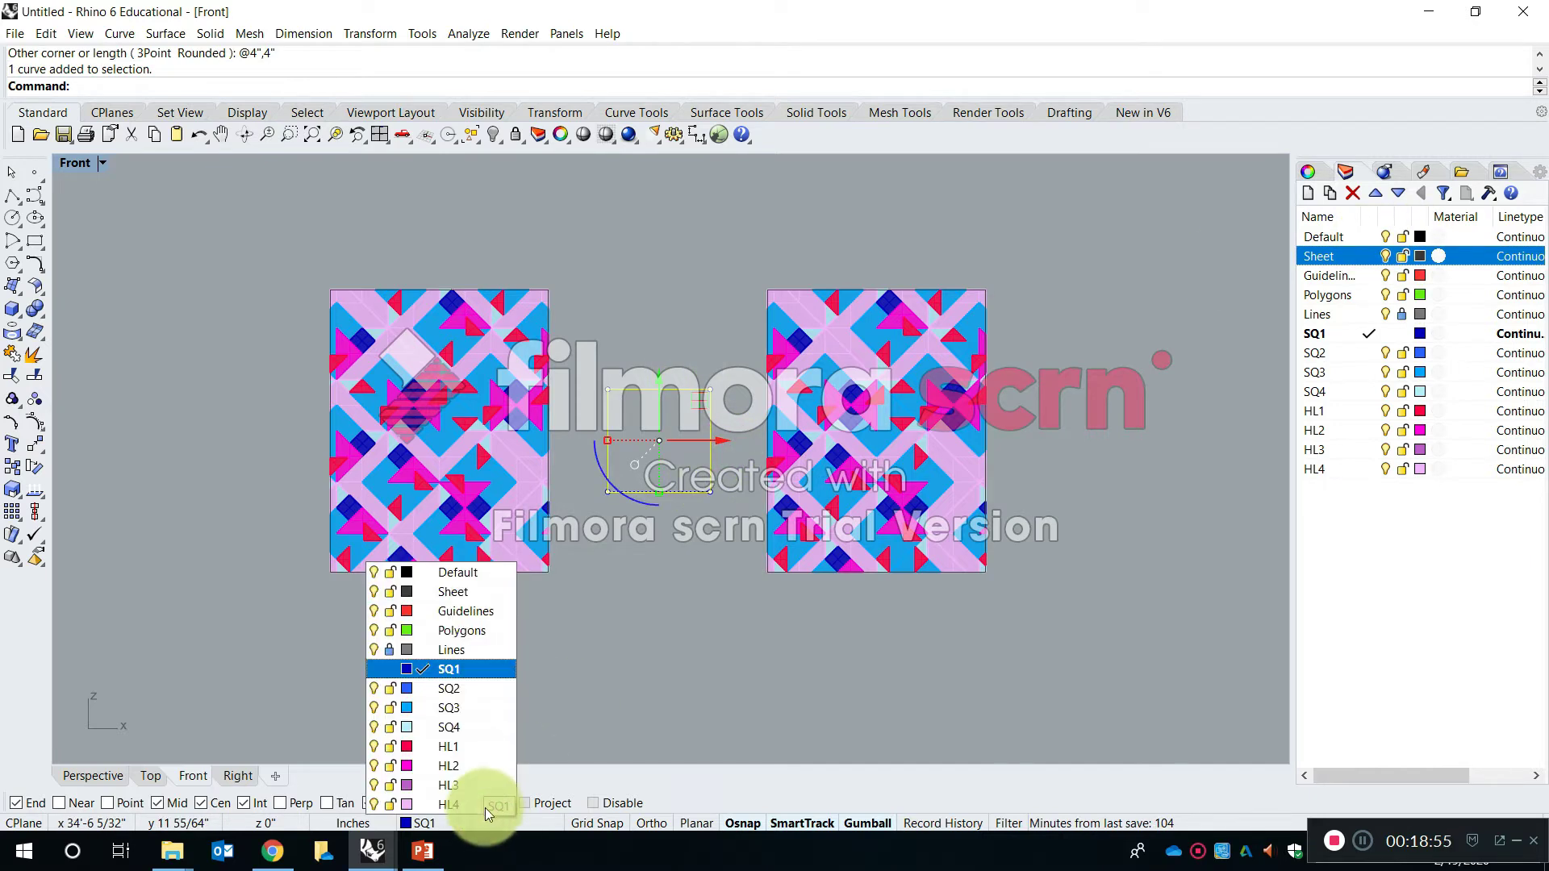
left_click(486, 616)
key("Escape")
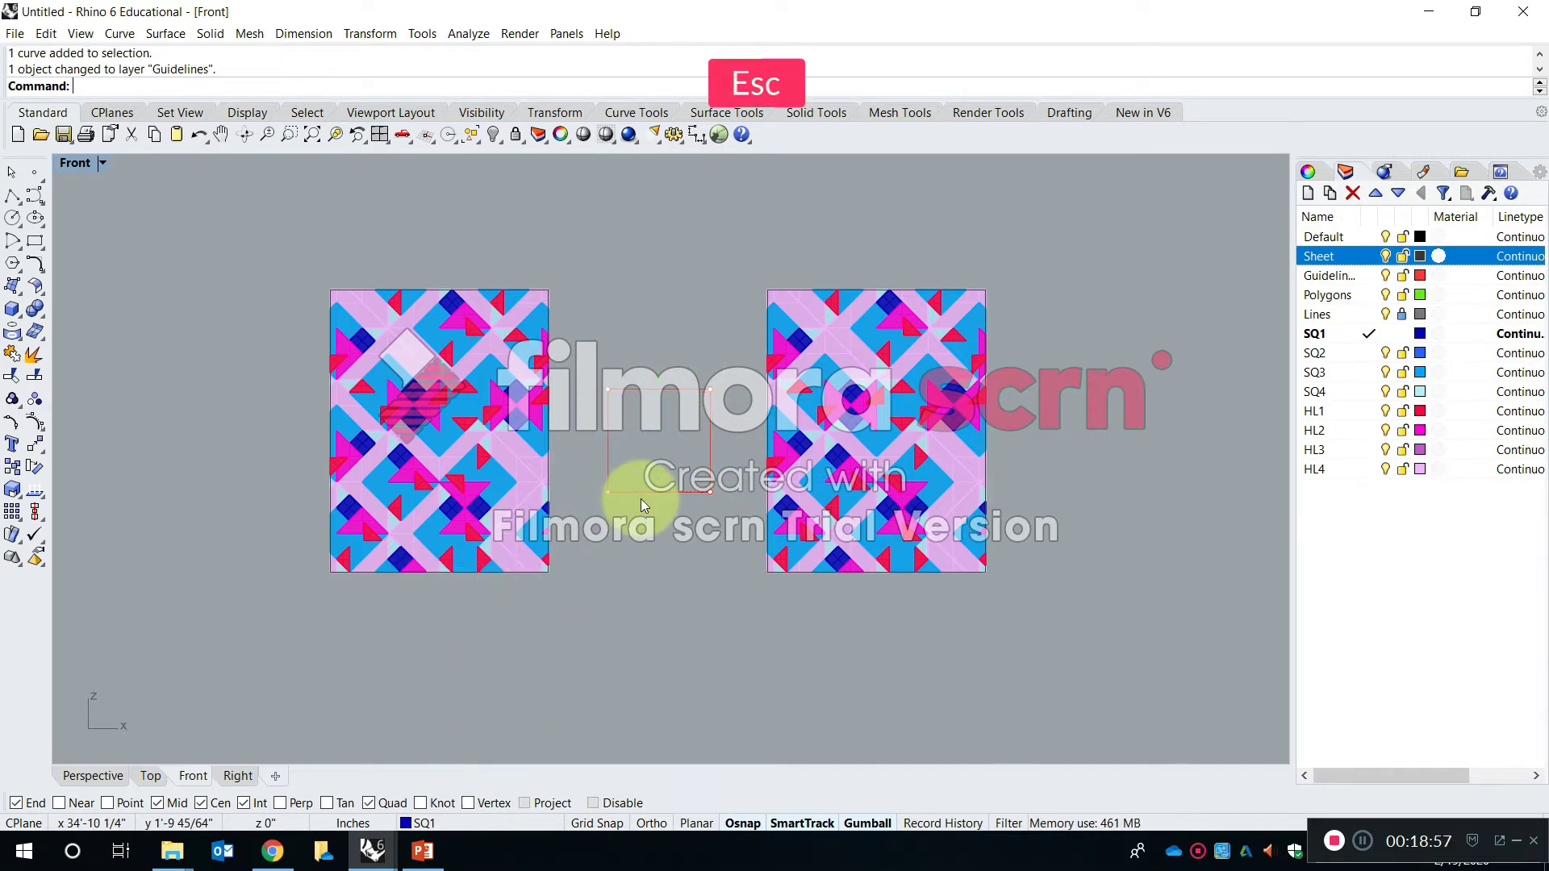
key("Escape")
Move the guideline square onto the copied panel, aligning its vertical sides with the centres of the dark blue diamonds
left_click(670, 493)
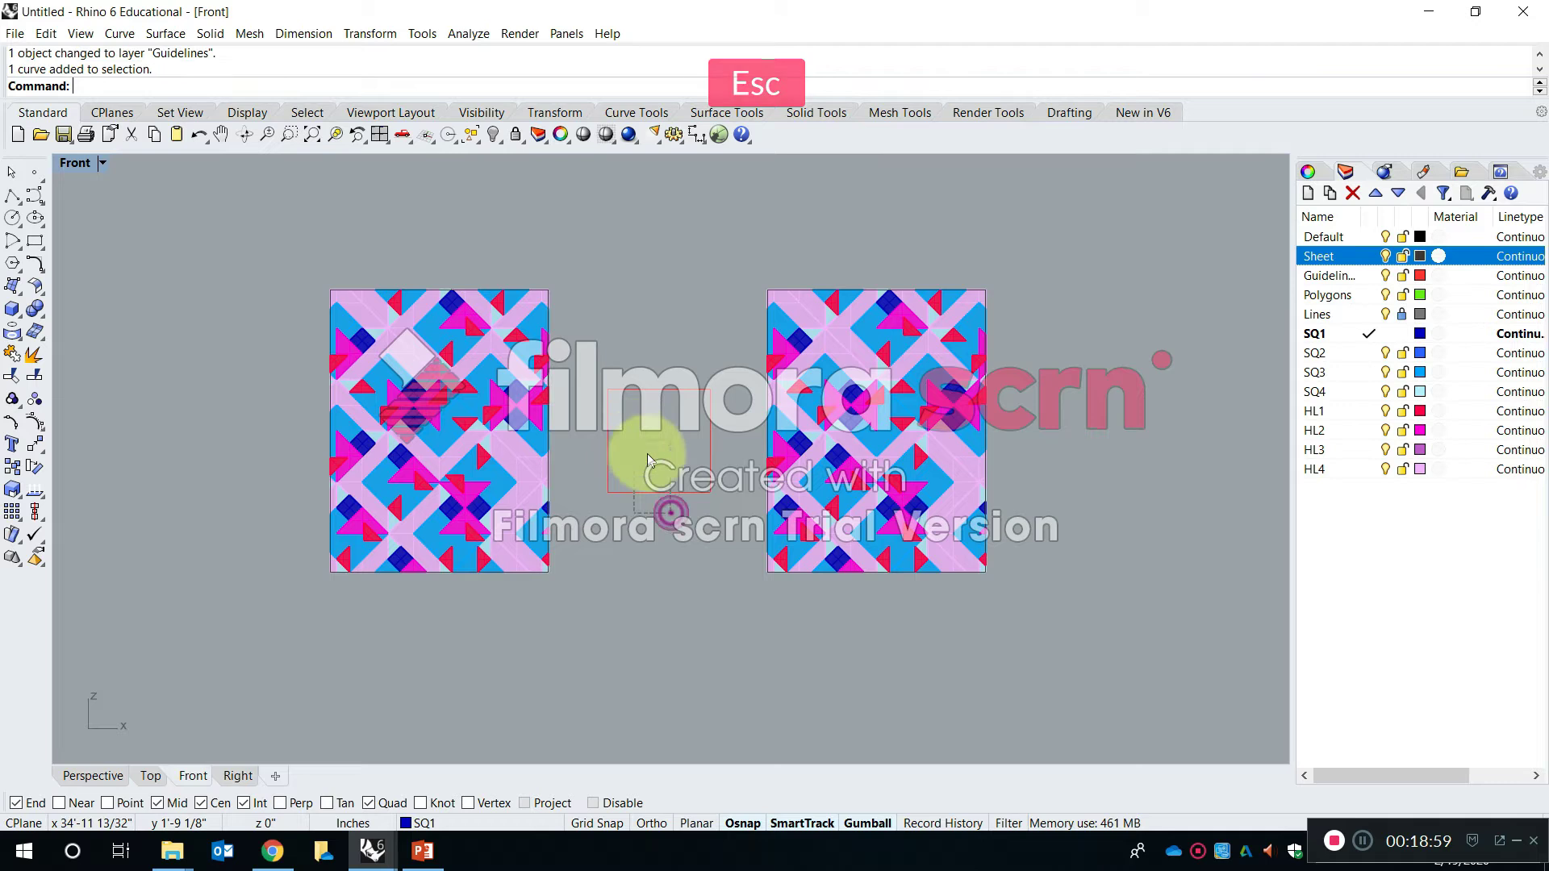
scroll(687, 467, "up", 4)
left_click_drag(742, 434, 965, 469)
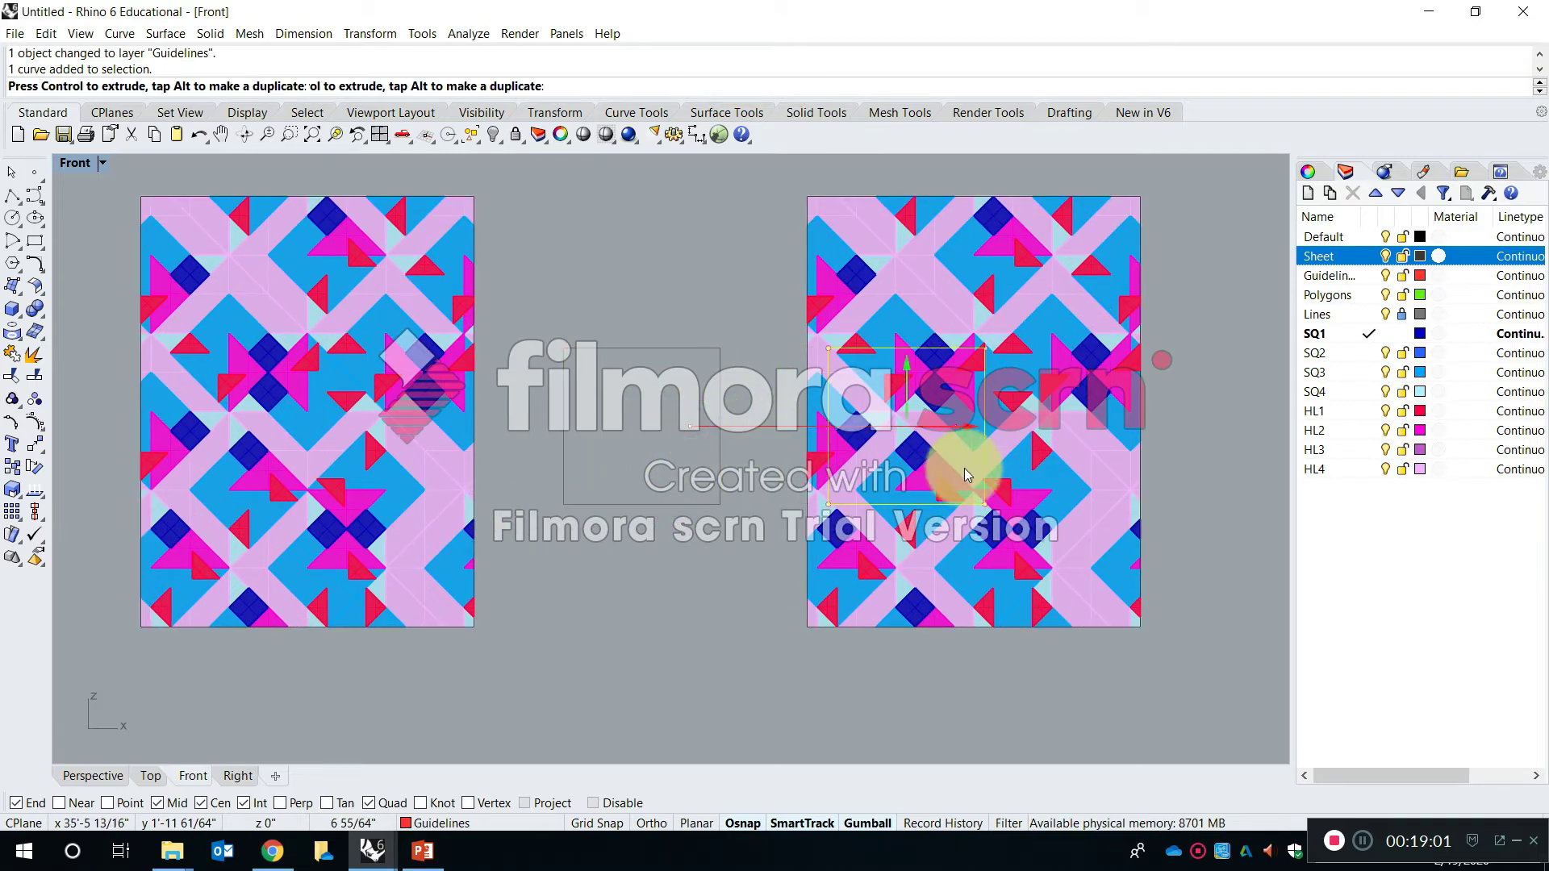
left_click_drag(1083, 463, 1037, 438)
scroll(1038, 437, "up", 4)
right_click_drag(904, 349, 750, 280)
left_click_drag(852, 290, 858, 248)
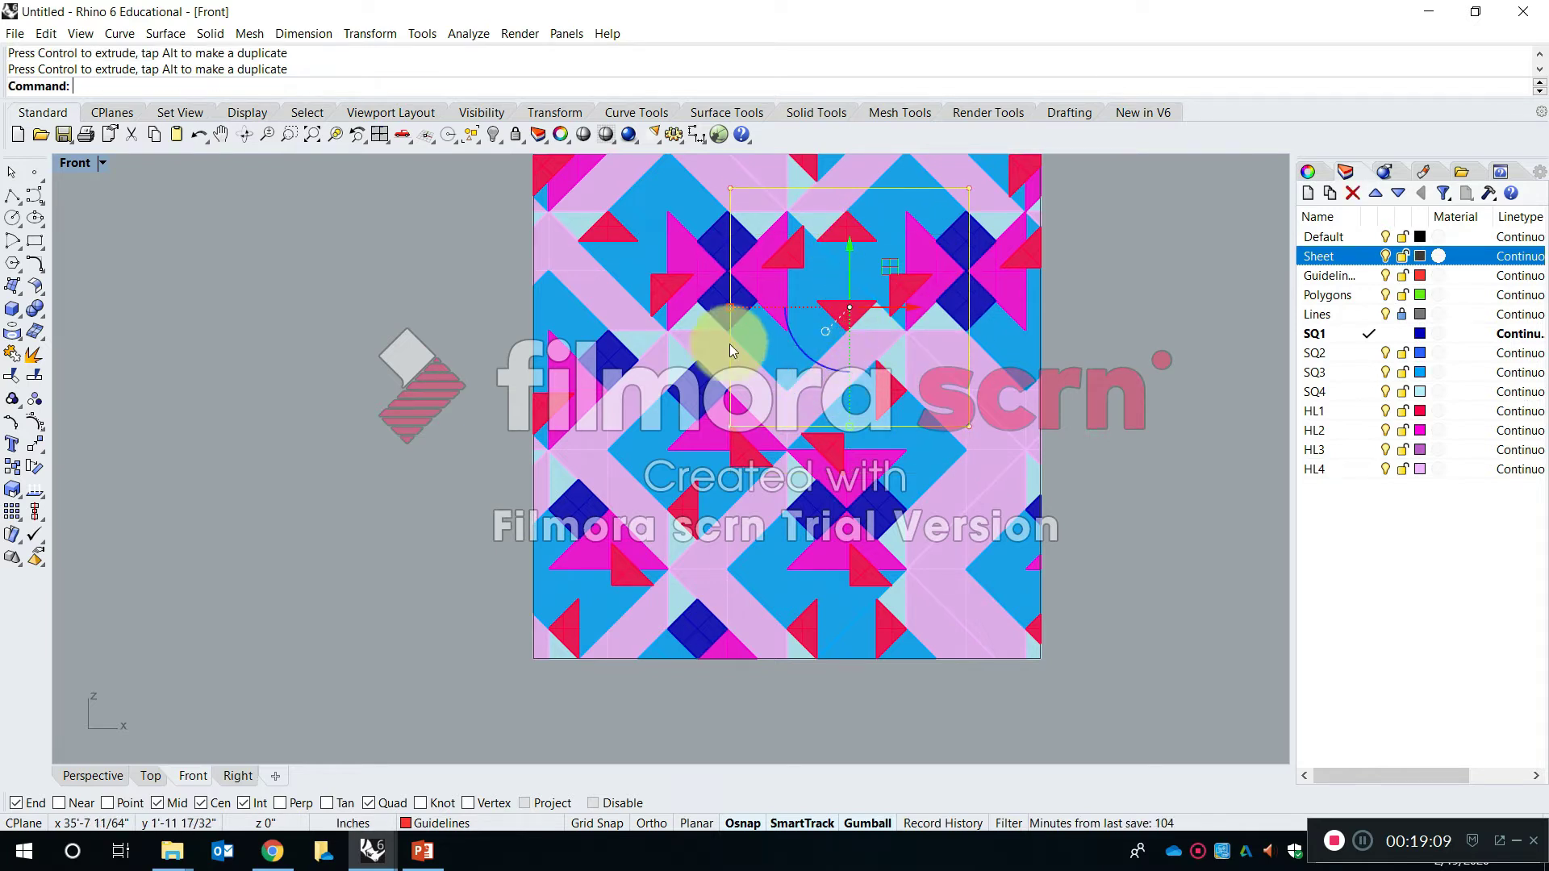
scroll(936, 276, "up", 5)
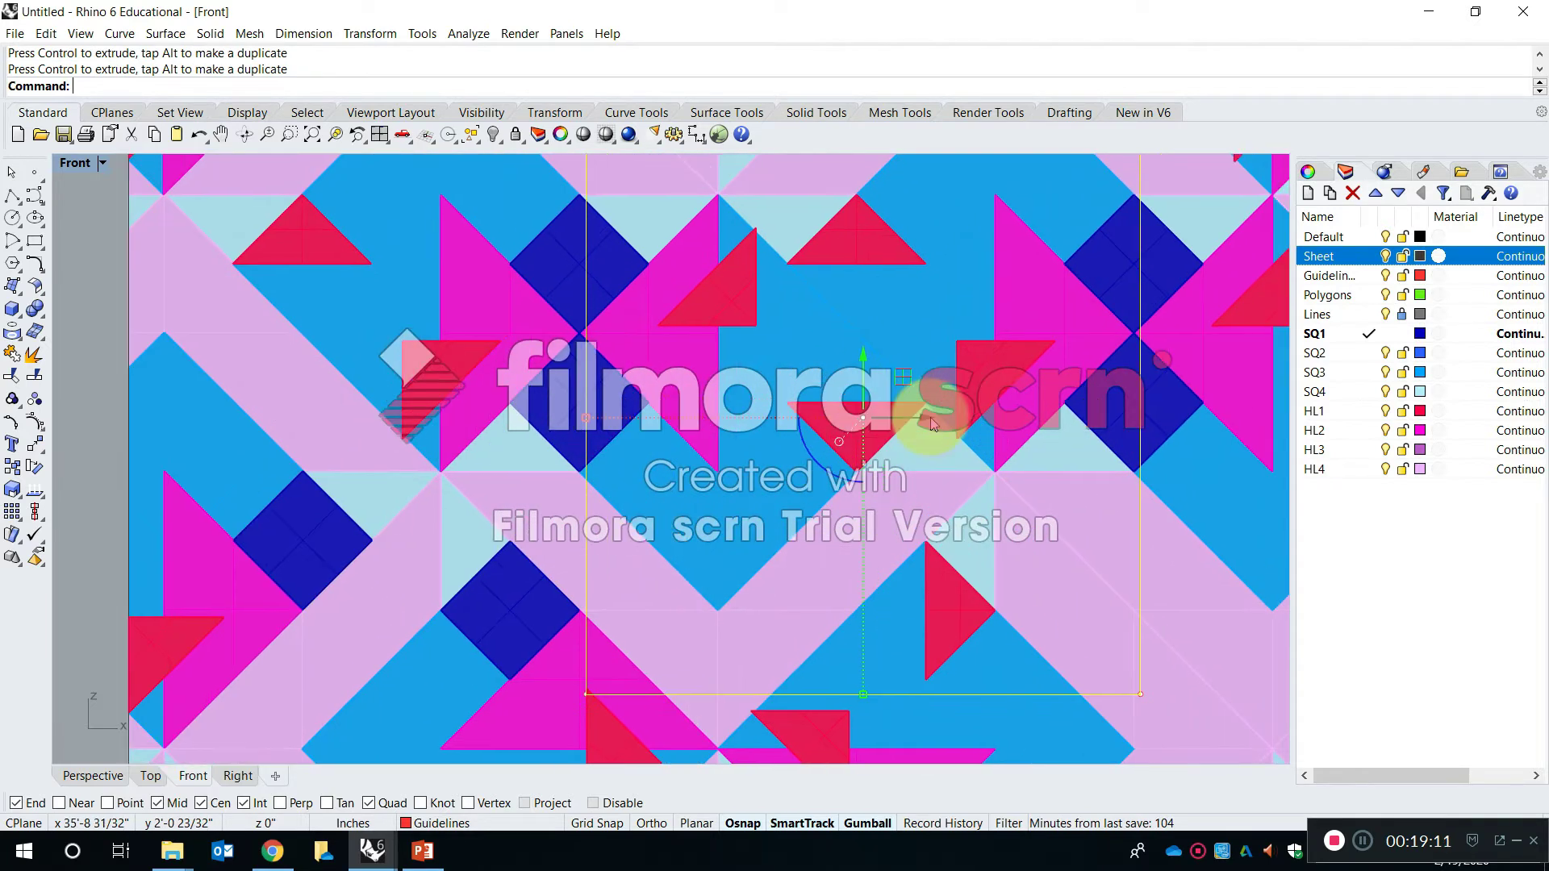
left_click_drag(928, 425, 922, 418)
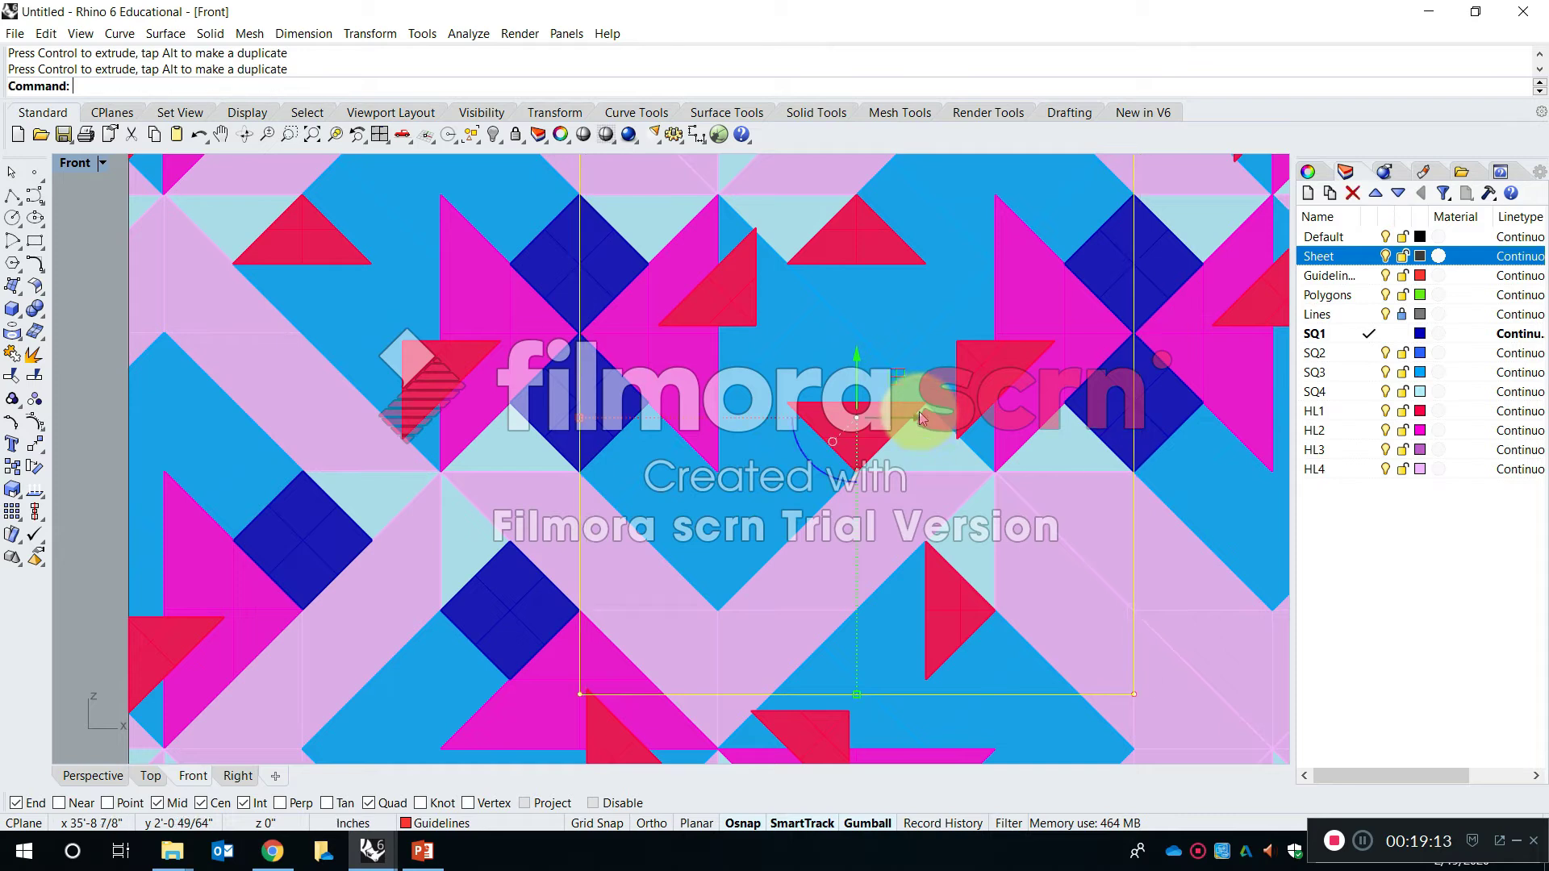
Copy the second panel together with its guideline square horizontally to the right
scroll(1009, 447, "down", 4)
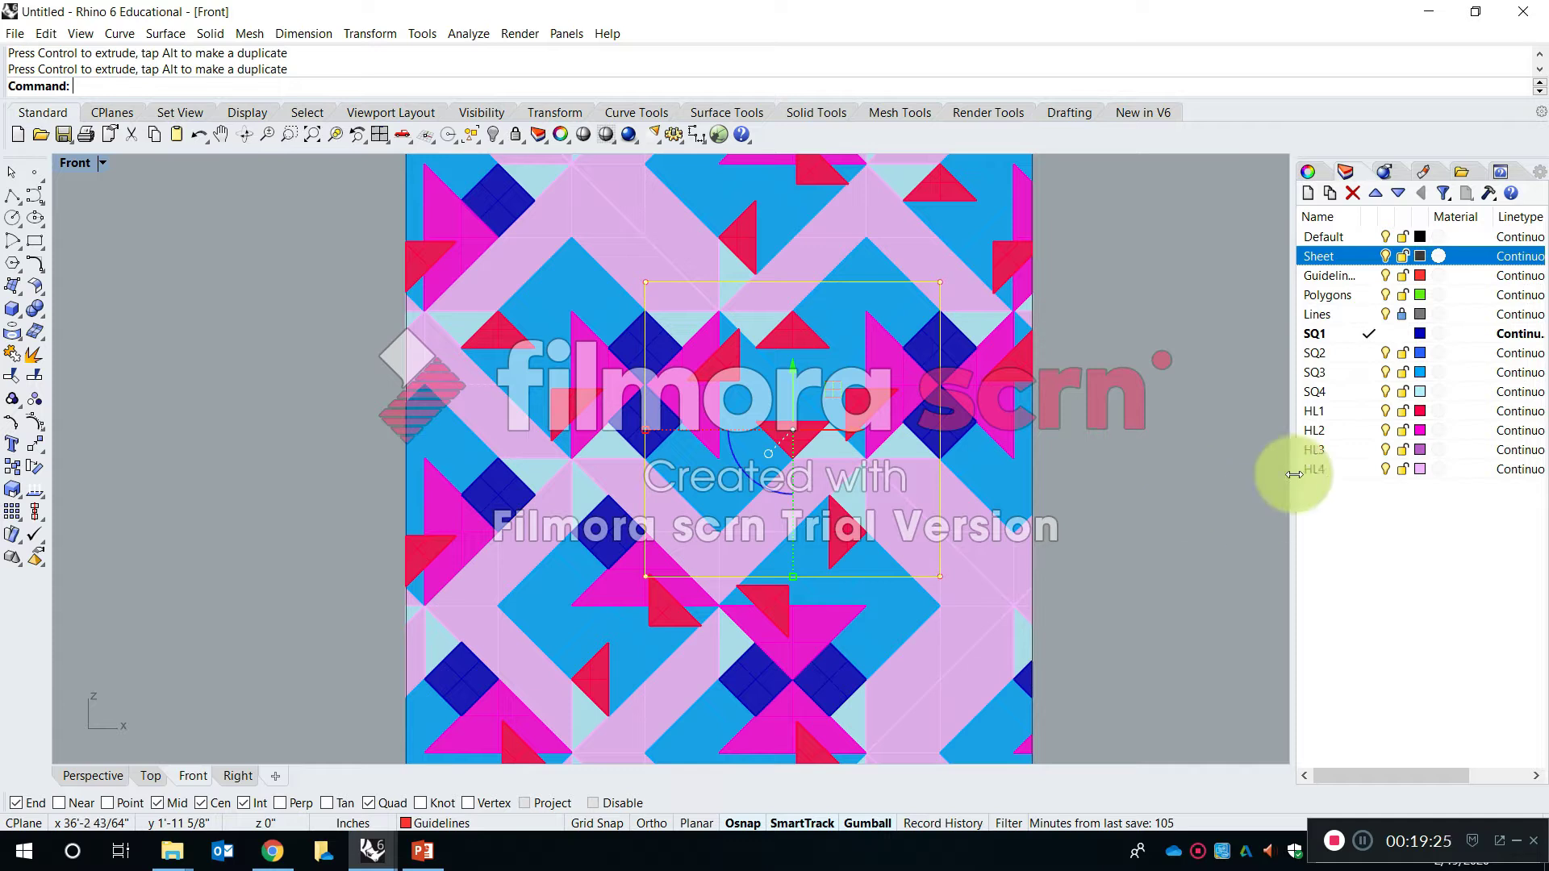
scroll(1109, 579, "down", 5)
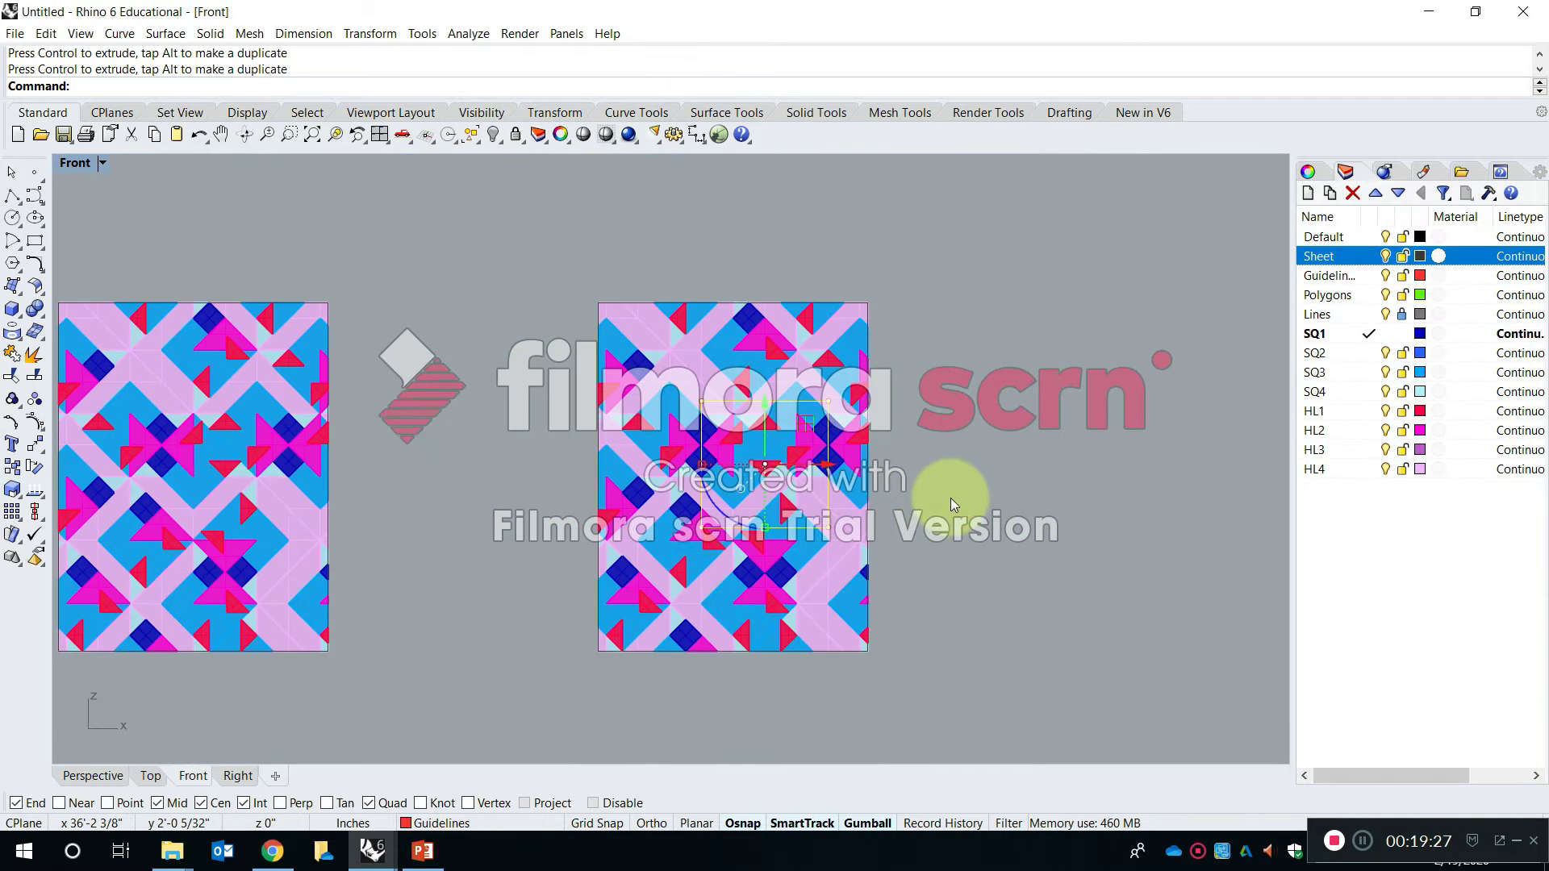
scroll(912, 492, "up", 2)
key("Escape")
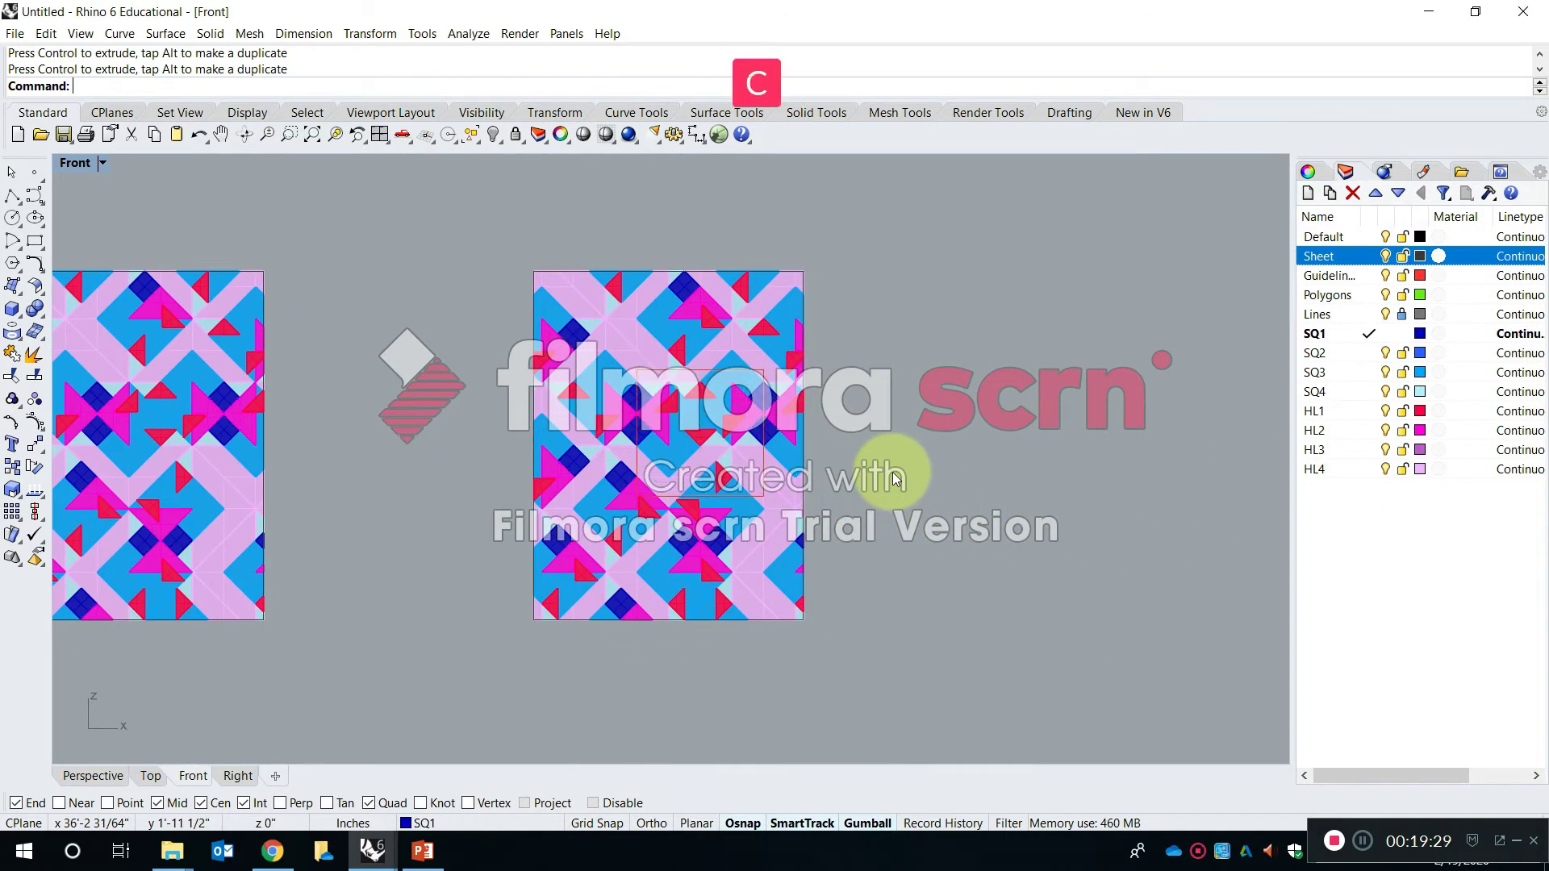
key("Return")
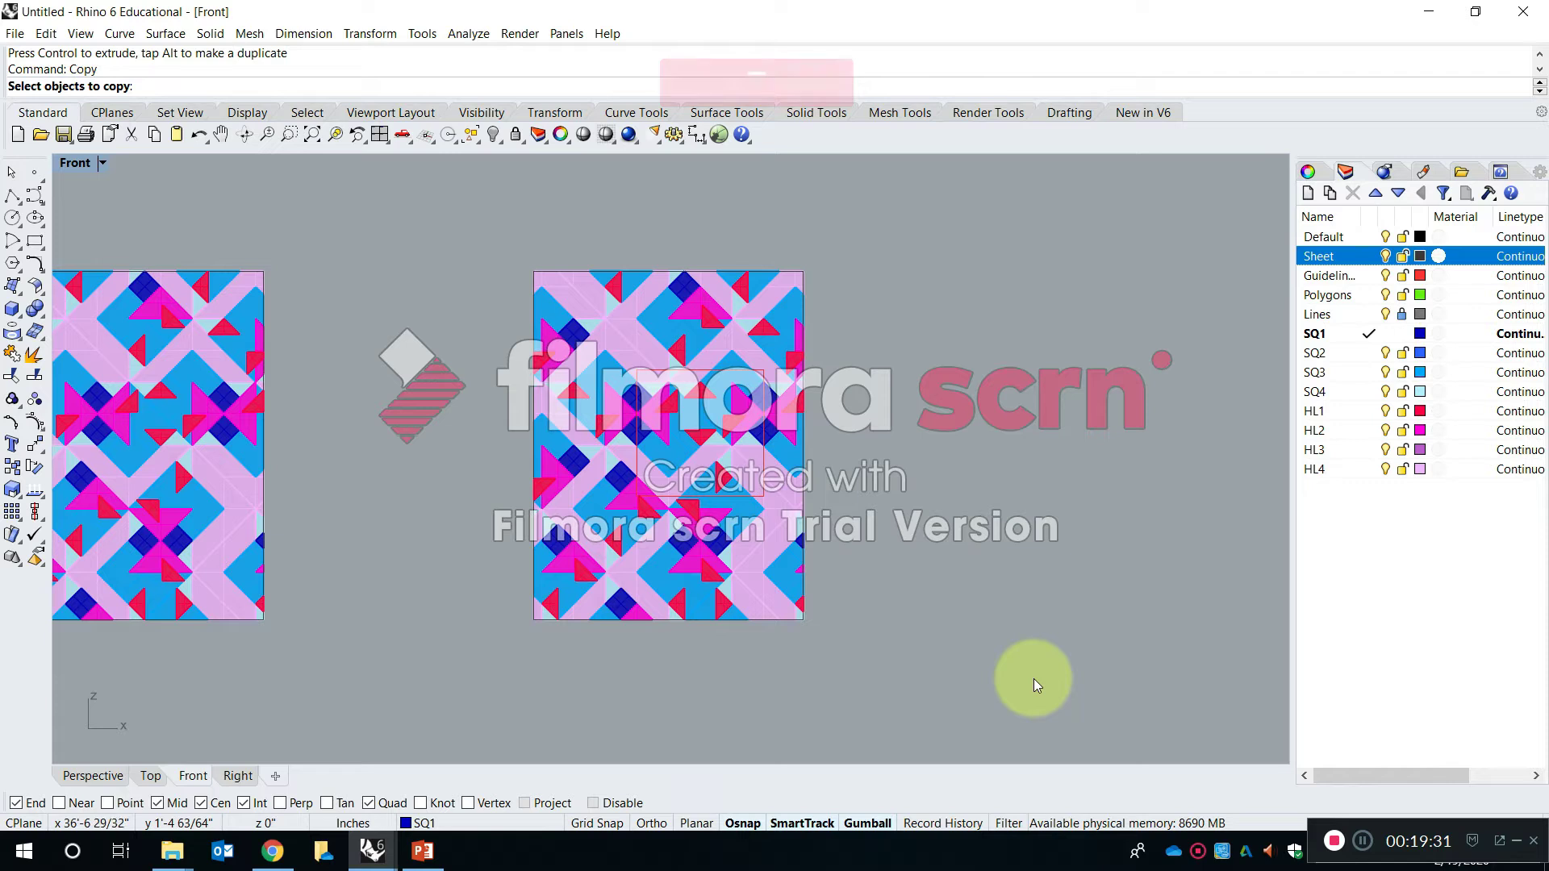
left_click_drag(493, 219, 497, 216)
scroll(509, 201, "down", 3)
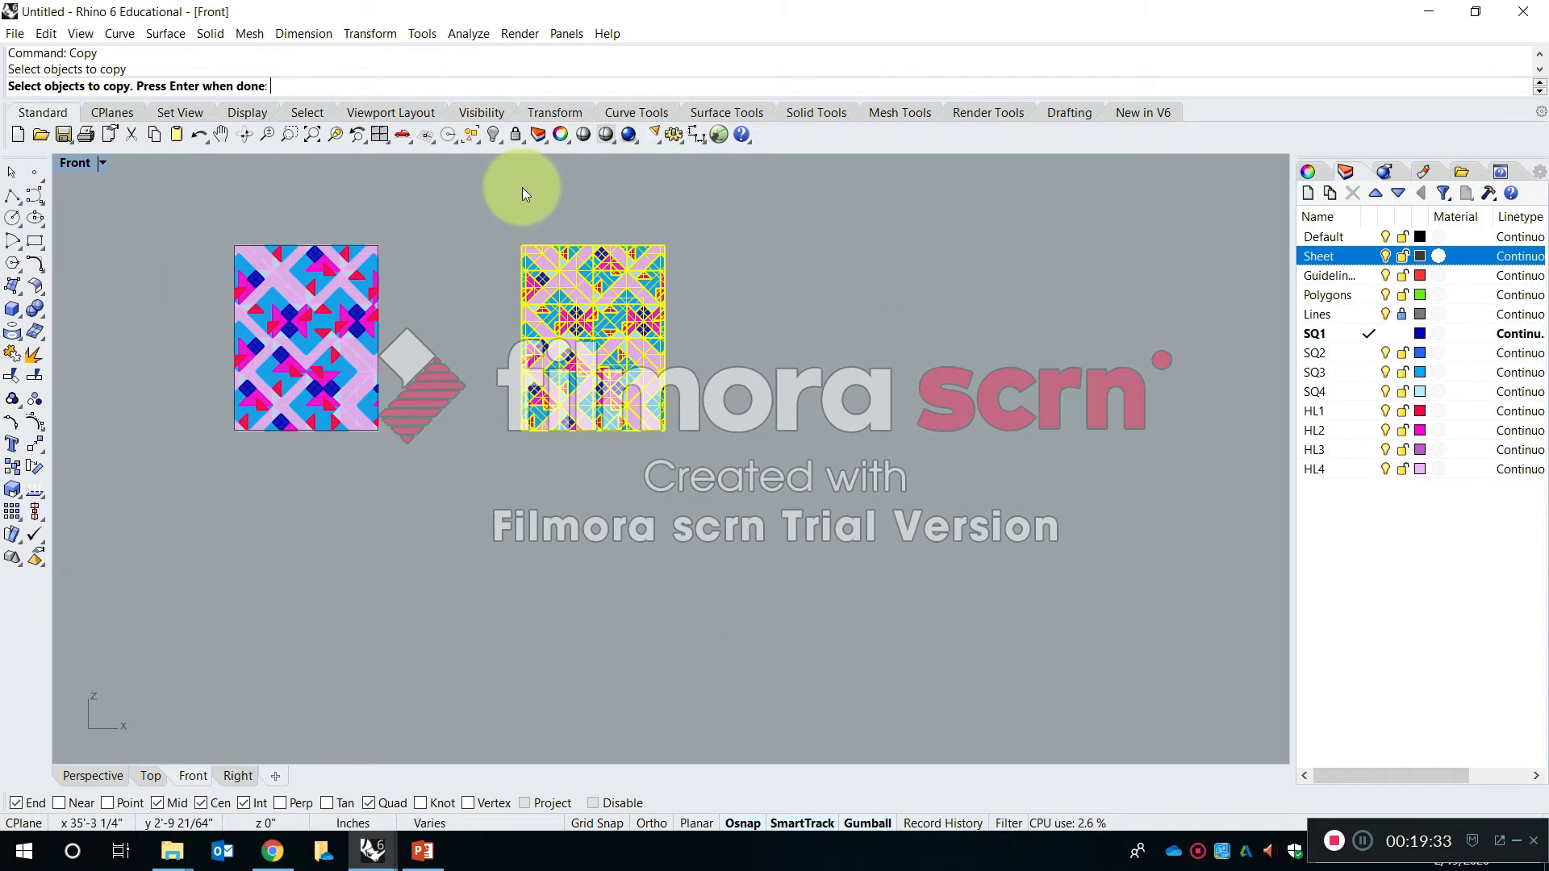
scroll(559, 213, "up", 2)
key("Return")
left_click(550, 223)
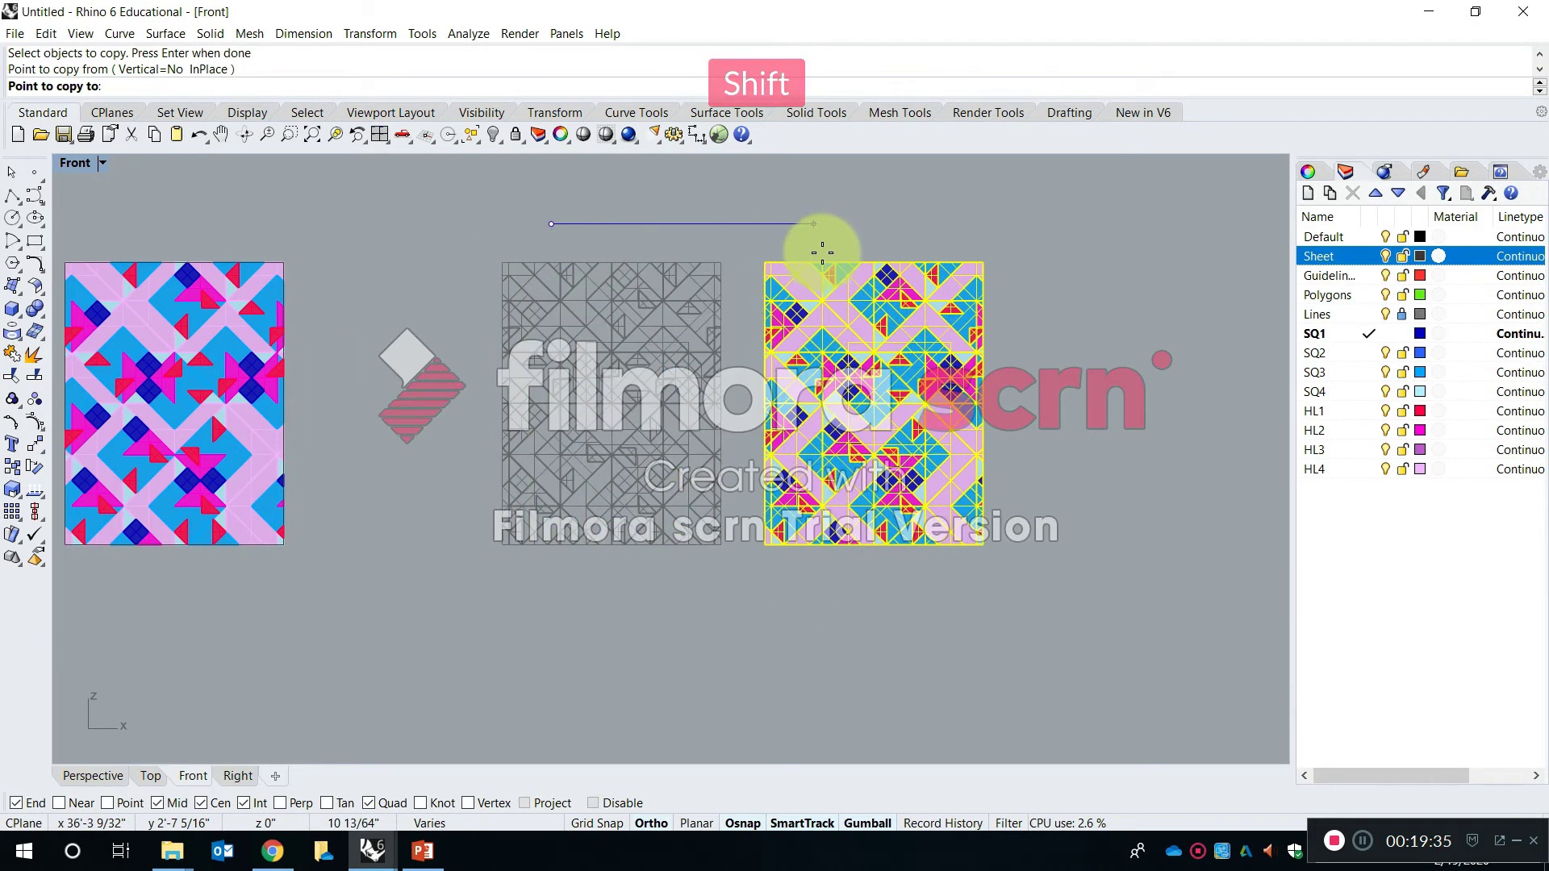
left_click(878, 255, "shift")
key("Escape")
Delete the sheet outline around the newly copied third panel
scroll(974, 345, "up", 5)
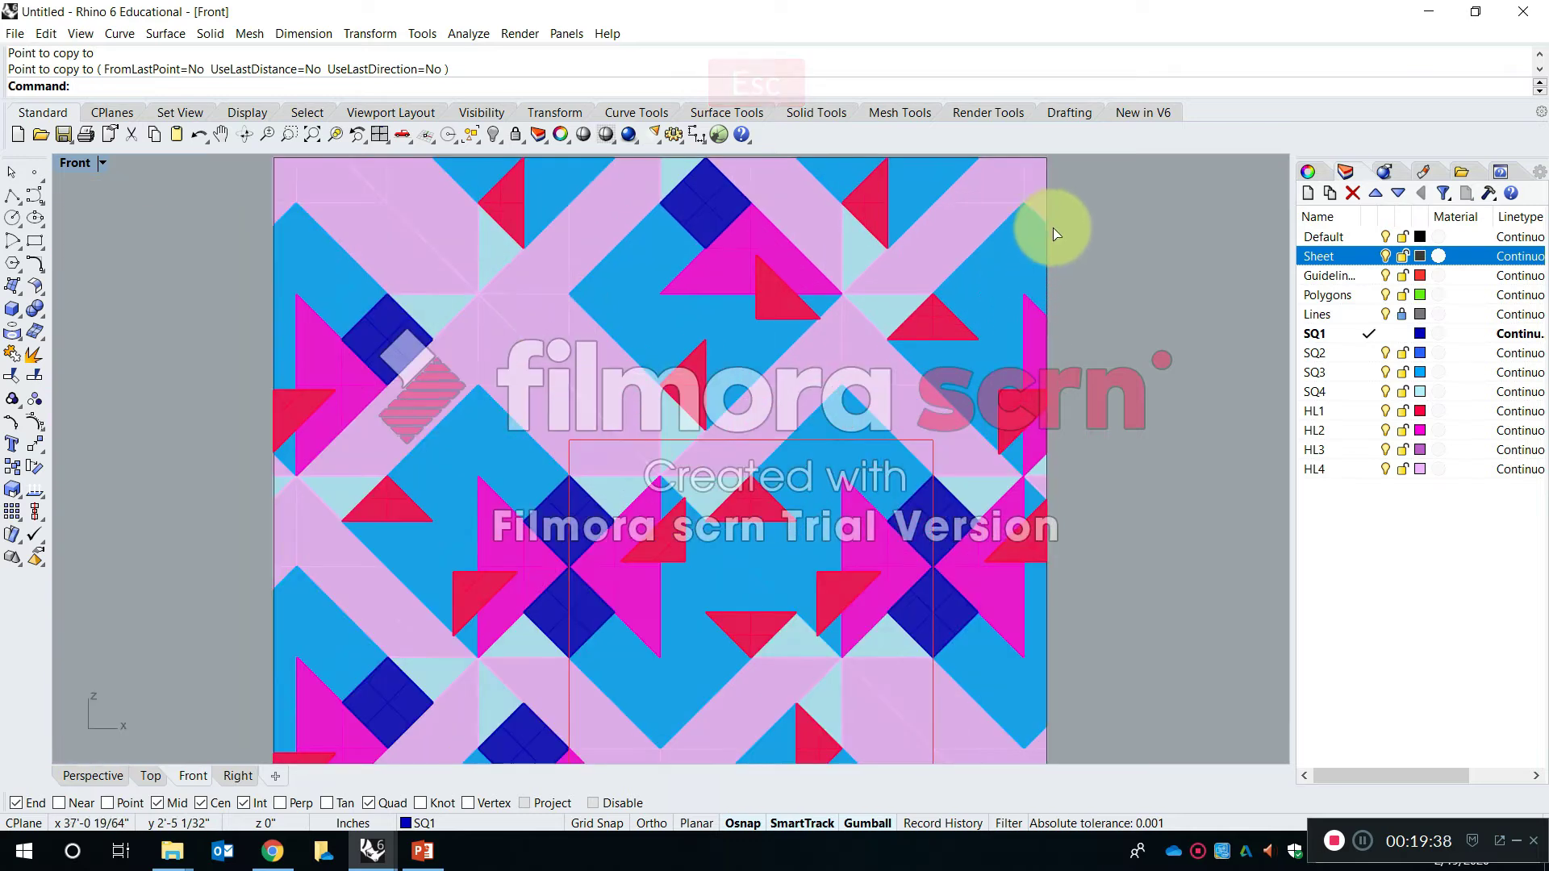
left_click(1052, 226)
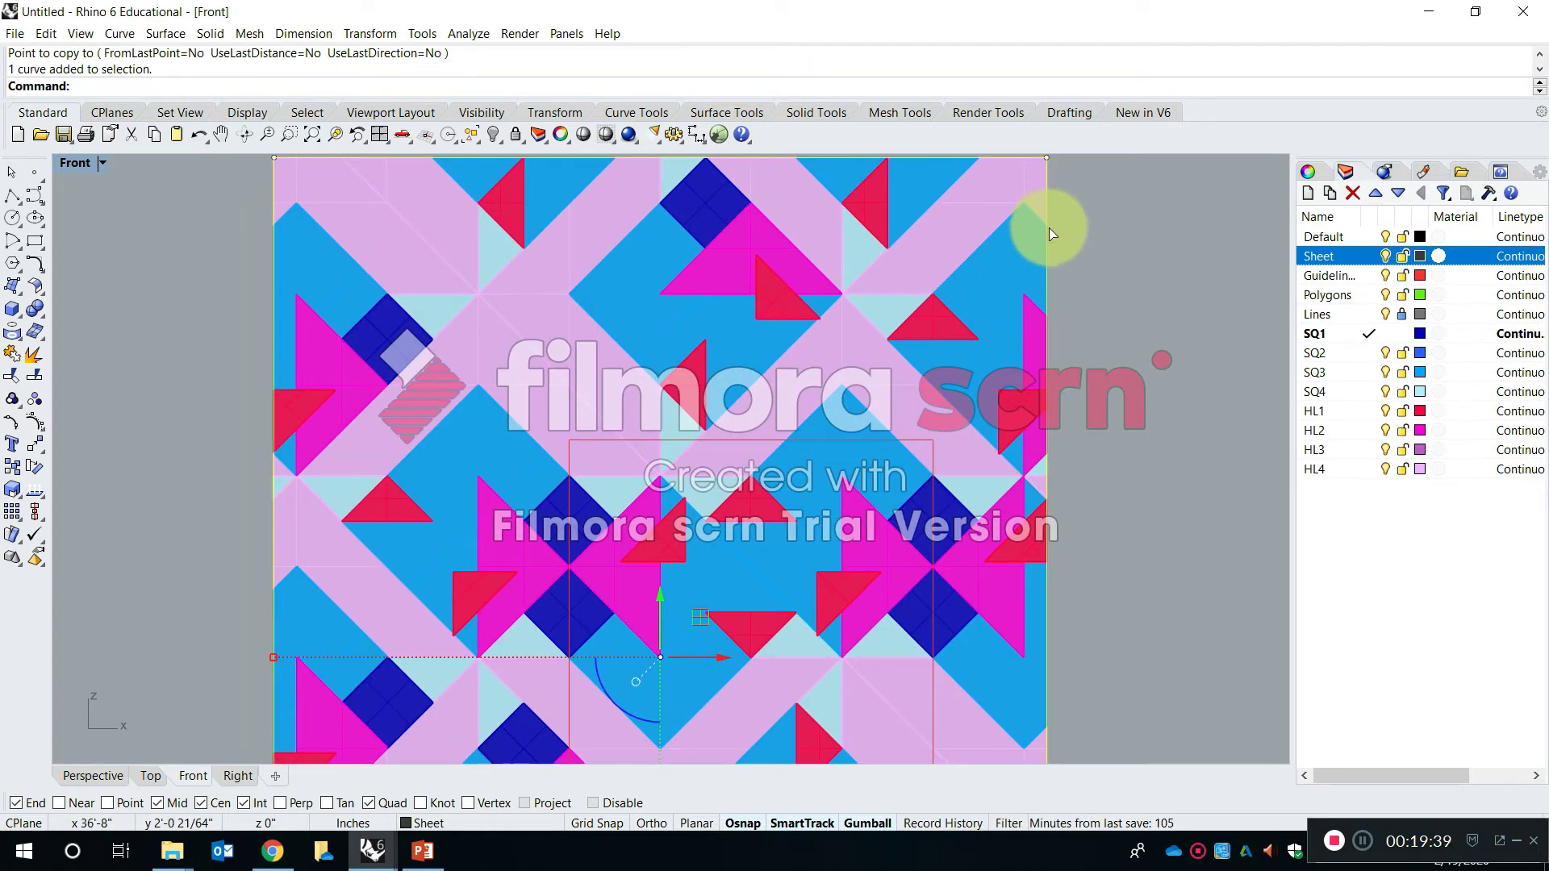
key("Delete")
Ungroup all pieces of the third panel
scroll(1017, 267, "down", 5)
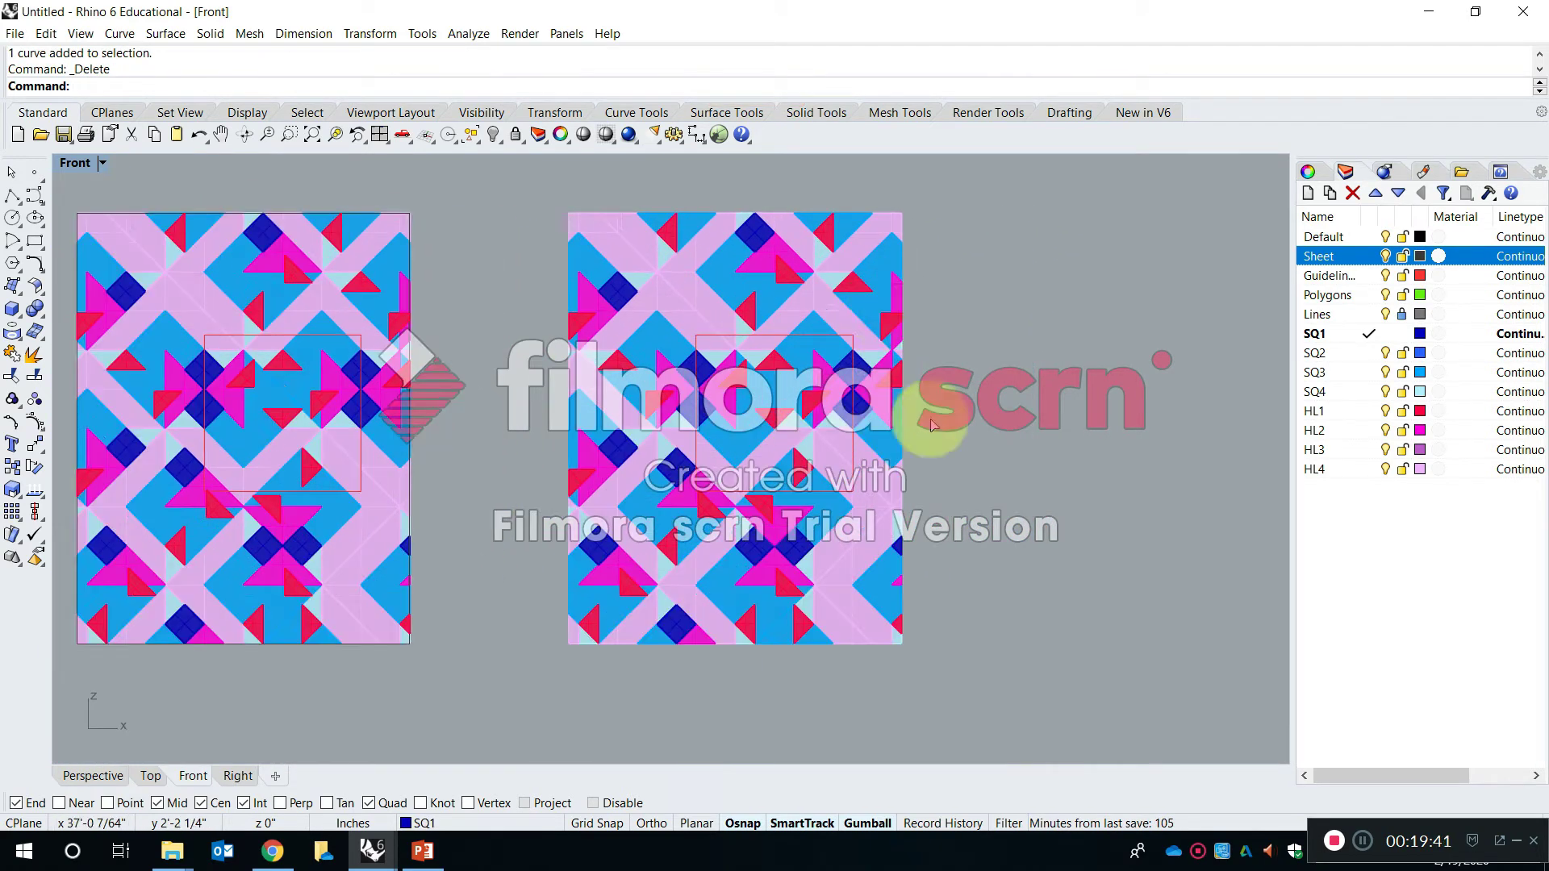
scroll(932, 422, "down", 3)
left_click_drag(653, 221, 976, 627)
type("Ung")
key("Return")
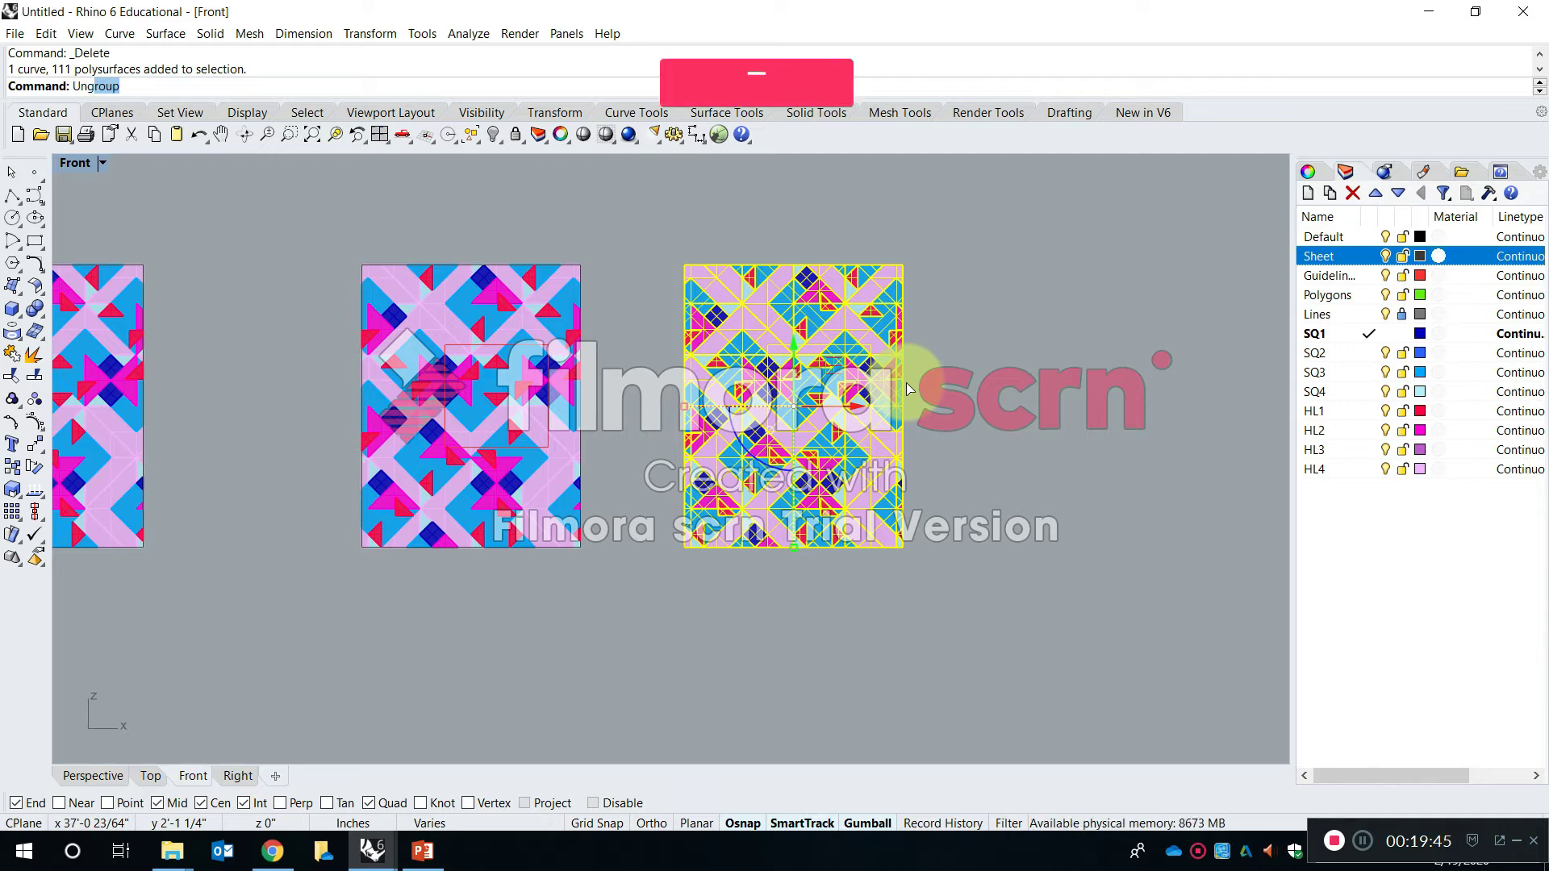
key("Escape")
scroll(862, 387, "up", 5)
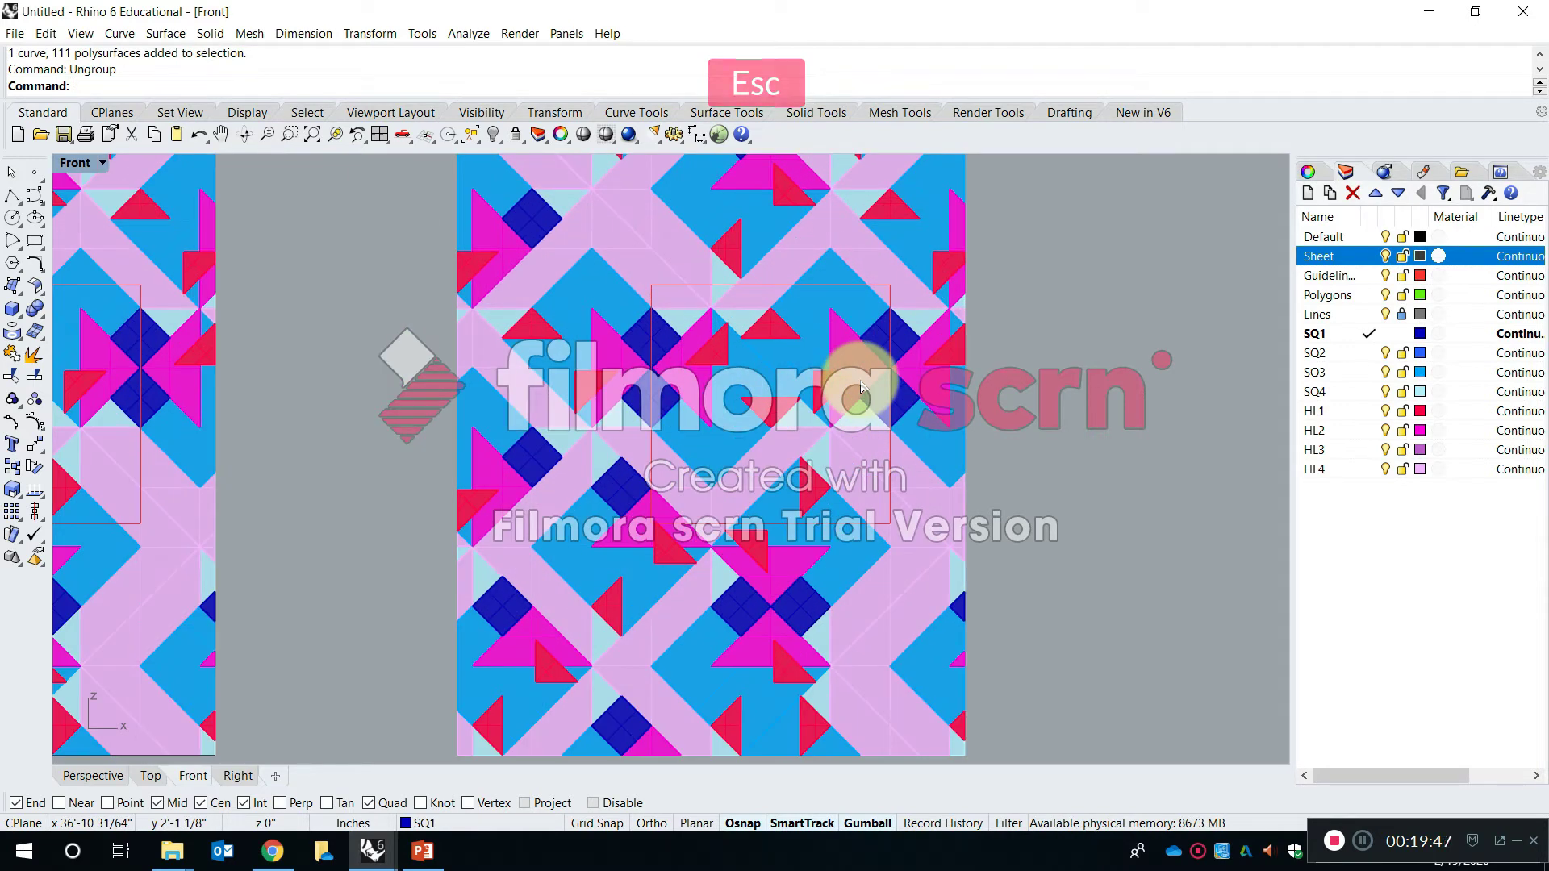
key("Return")
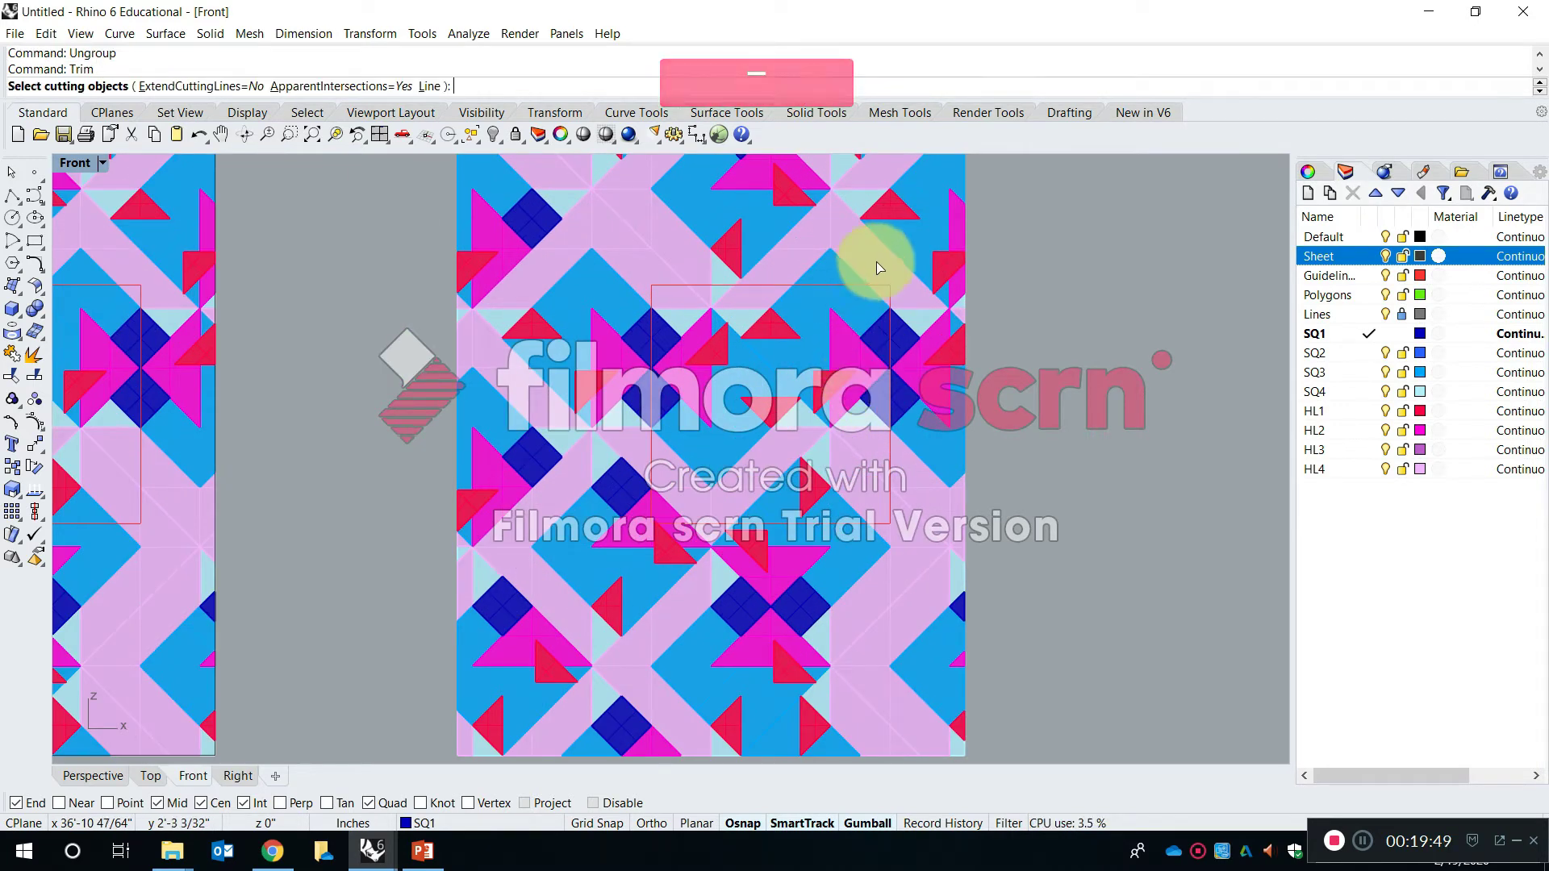
left_click(877, 291)
key("Escape")
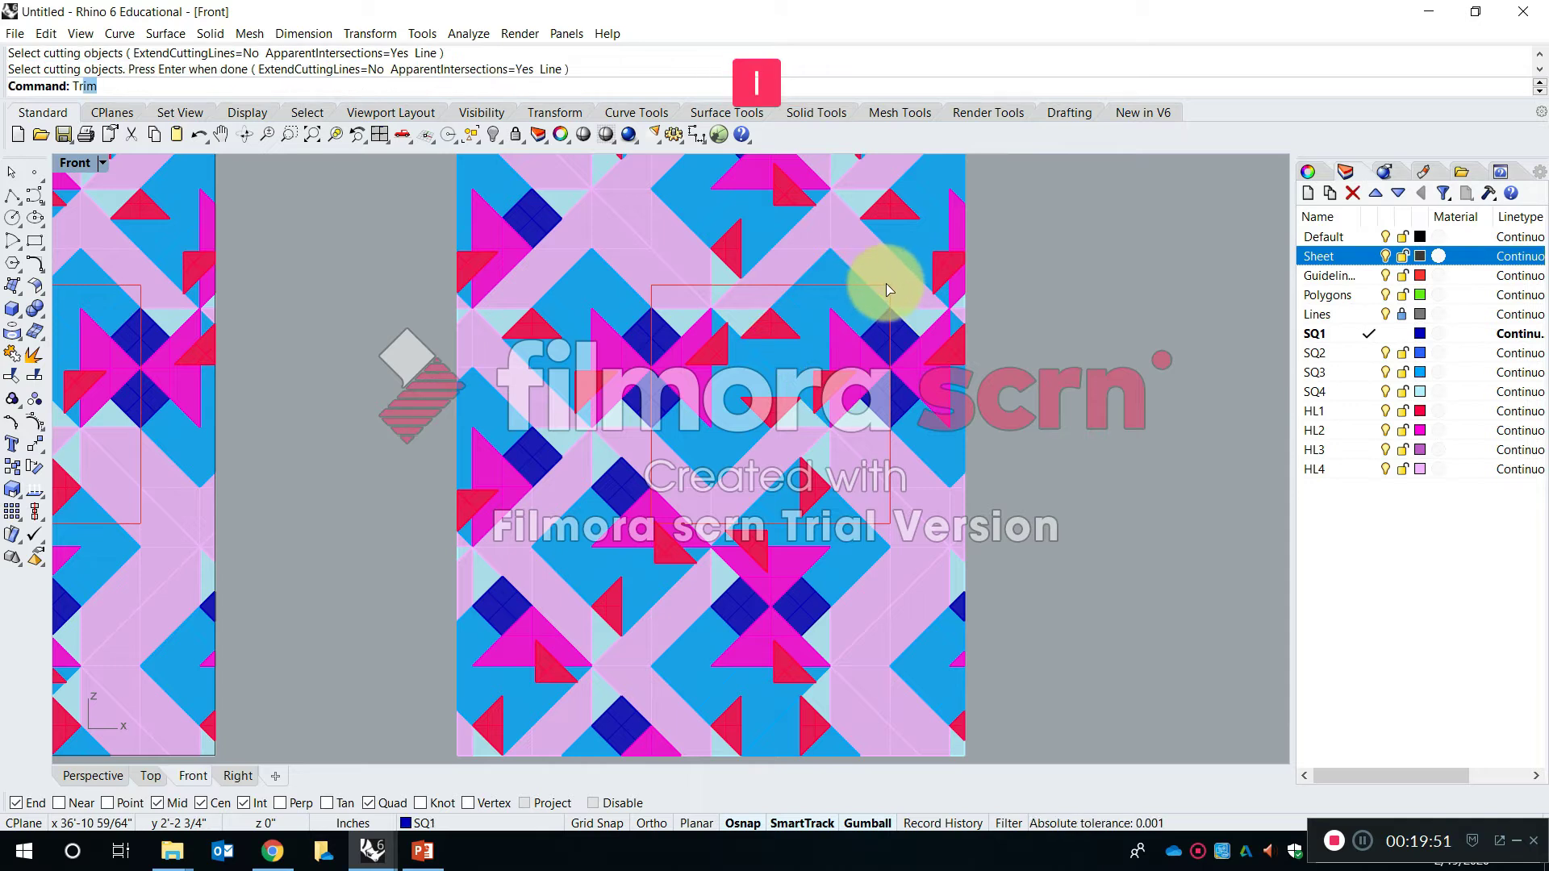
Trim the third panel's pieces to the right of and above the guideline square, using the square as cutting object
key("space")
left_click(874, 297)
key("Return")
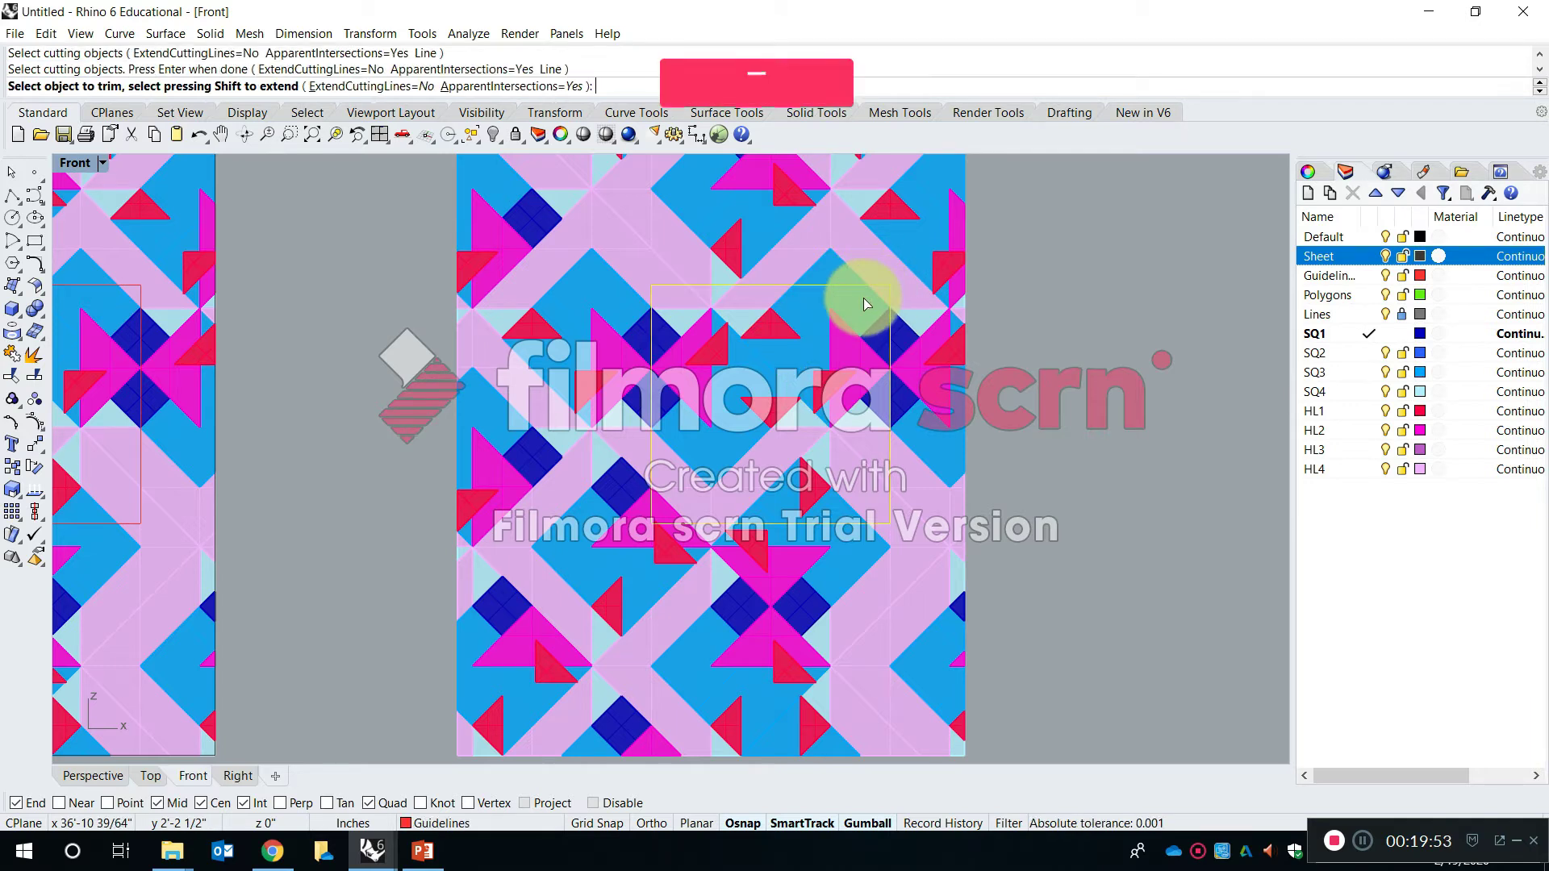
scroll(860, 292, "down", 3)
right_click_drag(988, 608, 961, 645)
left_click_drag(961, 675, 864, 210)
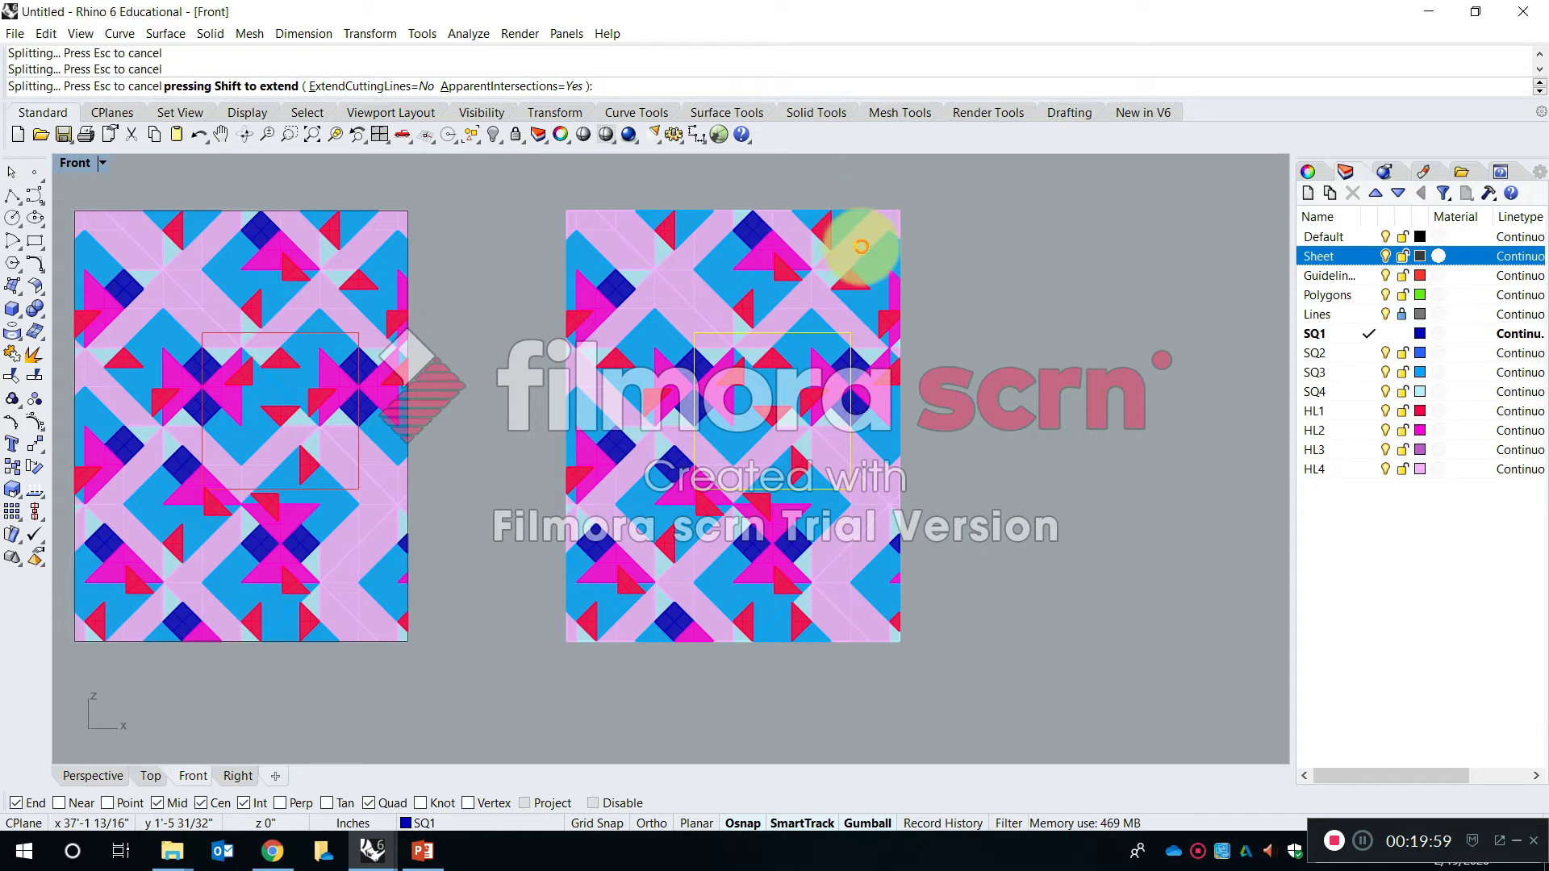
scroll(879, 311, "up", 3)
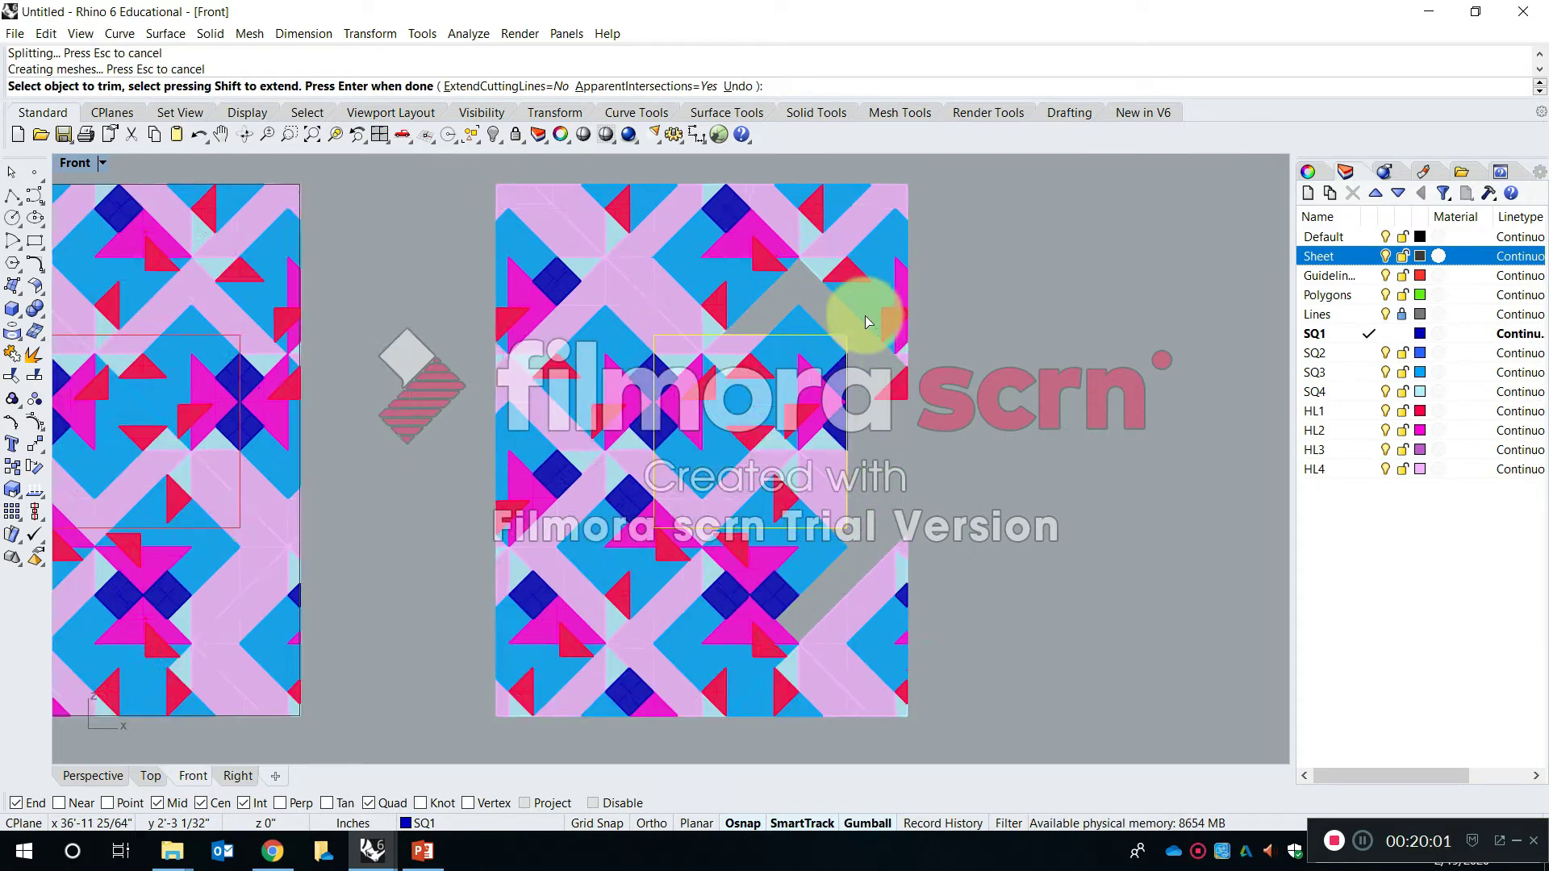
left_click_drag(958, 421, 417, 221)
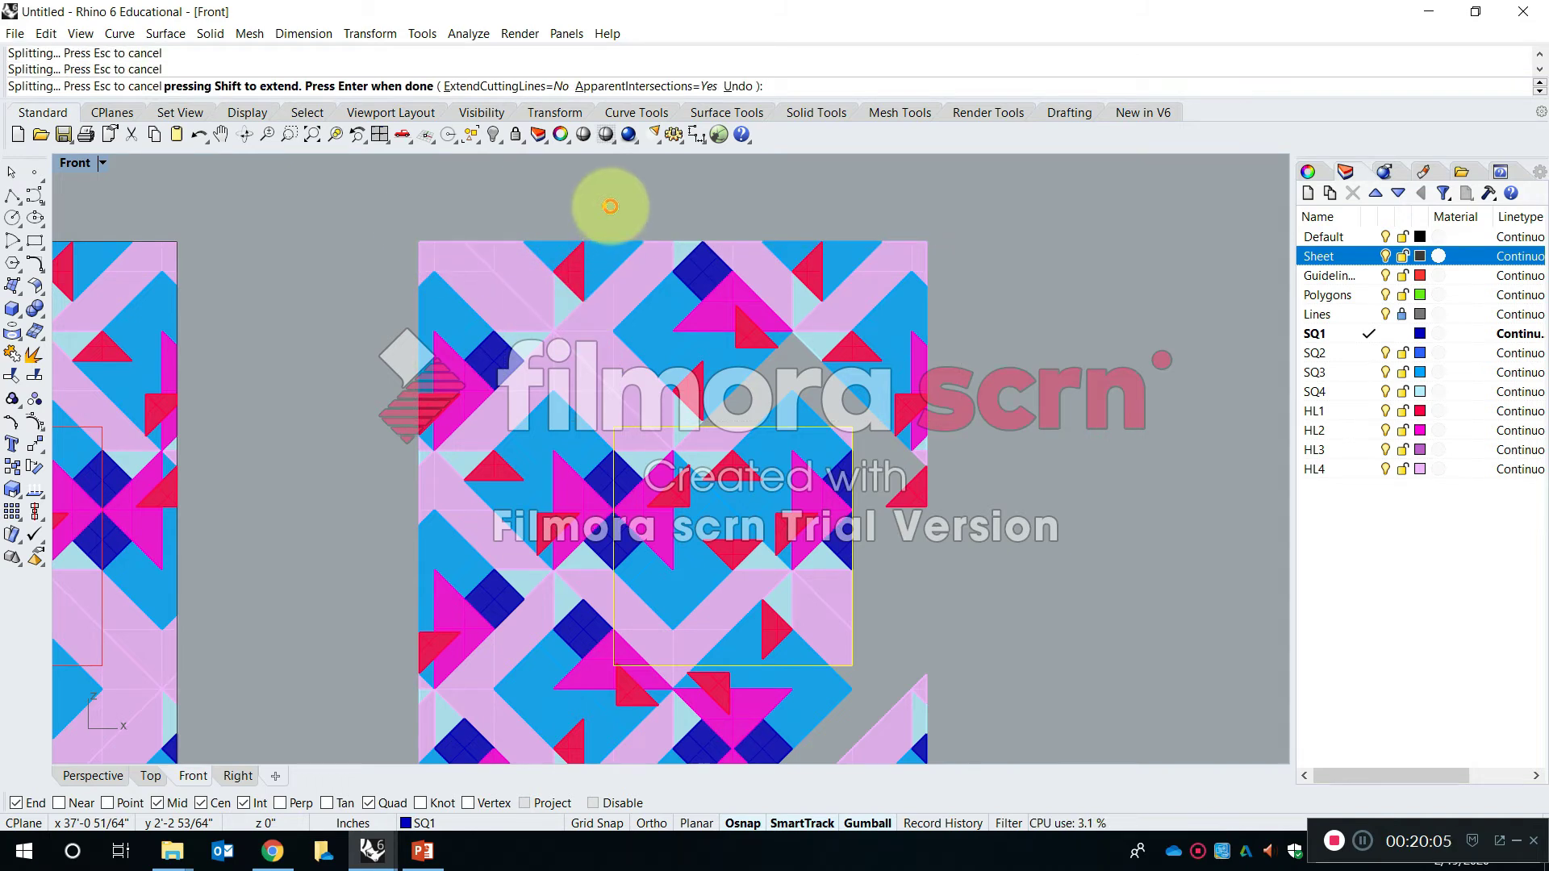
Trim the third panel's pieces below and to the left of the guideline square, and finish the trim once all the square's edges are clean
scroll(661, 246, "down", 2)
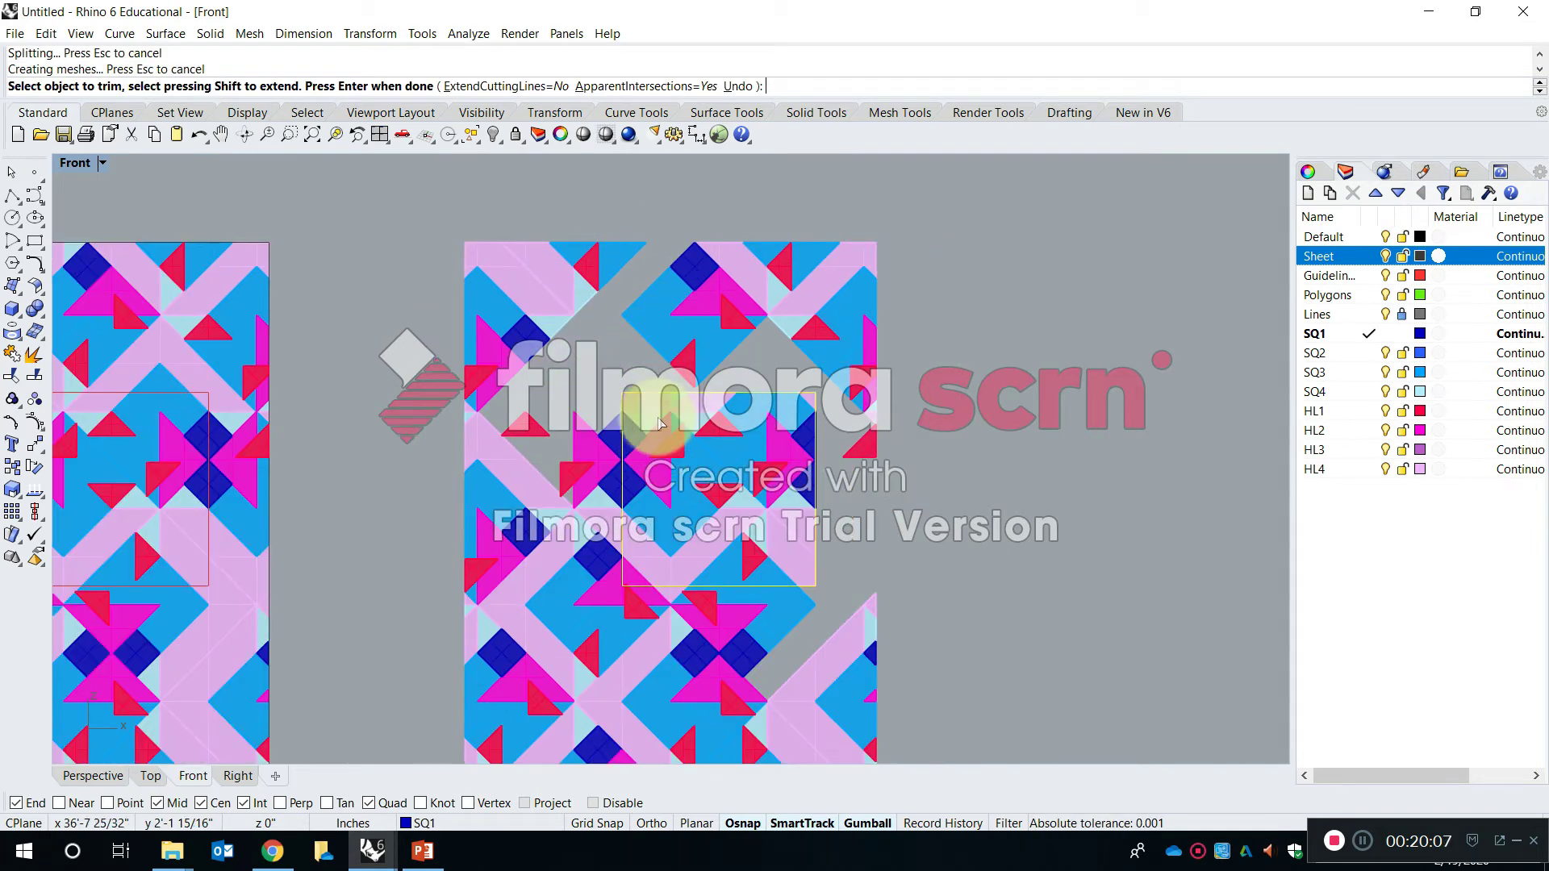
right_click_drag(658, 418, 654, 299)
left_click_drag(943, 690, 458, 480)
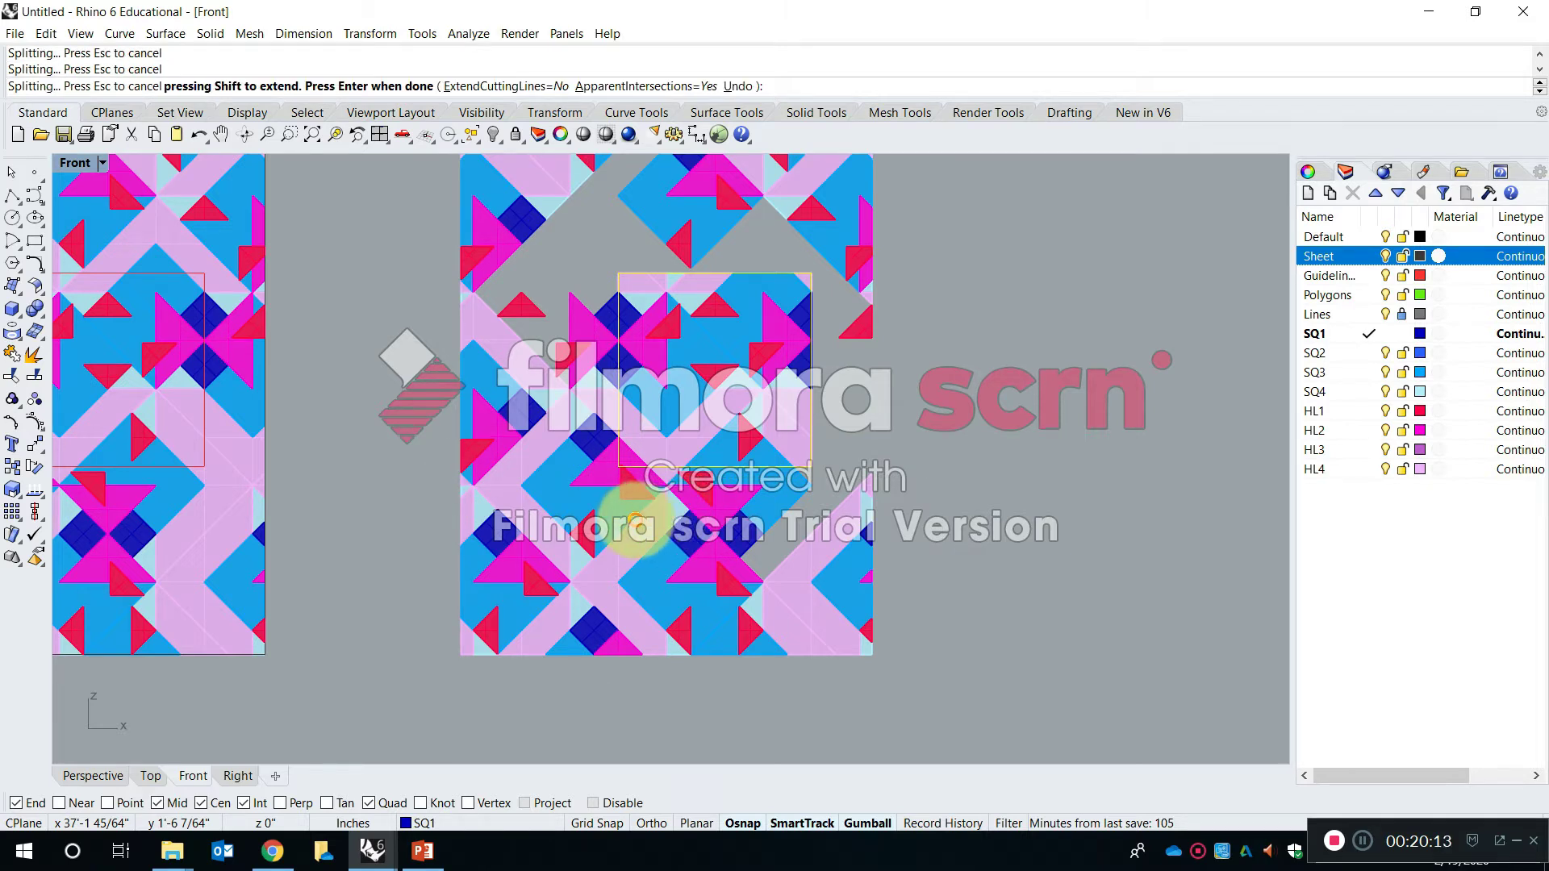
left_click_drag(602, 681, 482, 240)
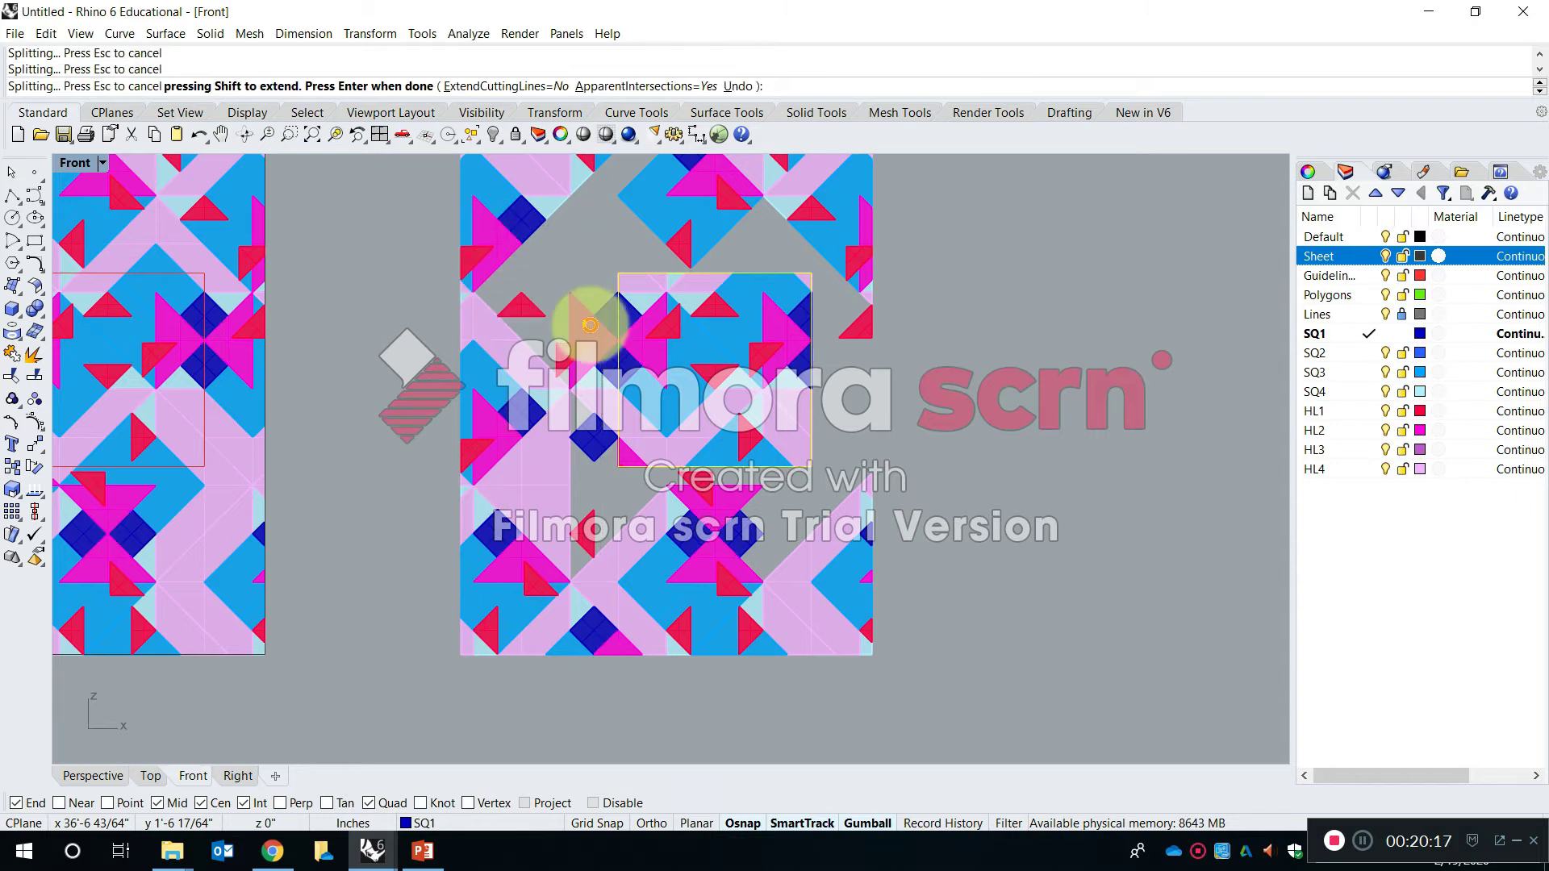
scroll(768, 476, "up", 2)
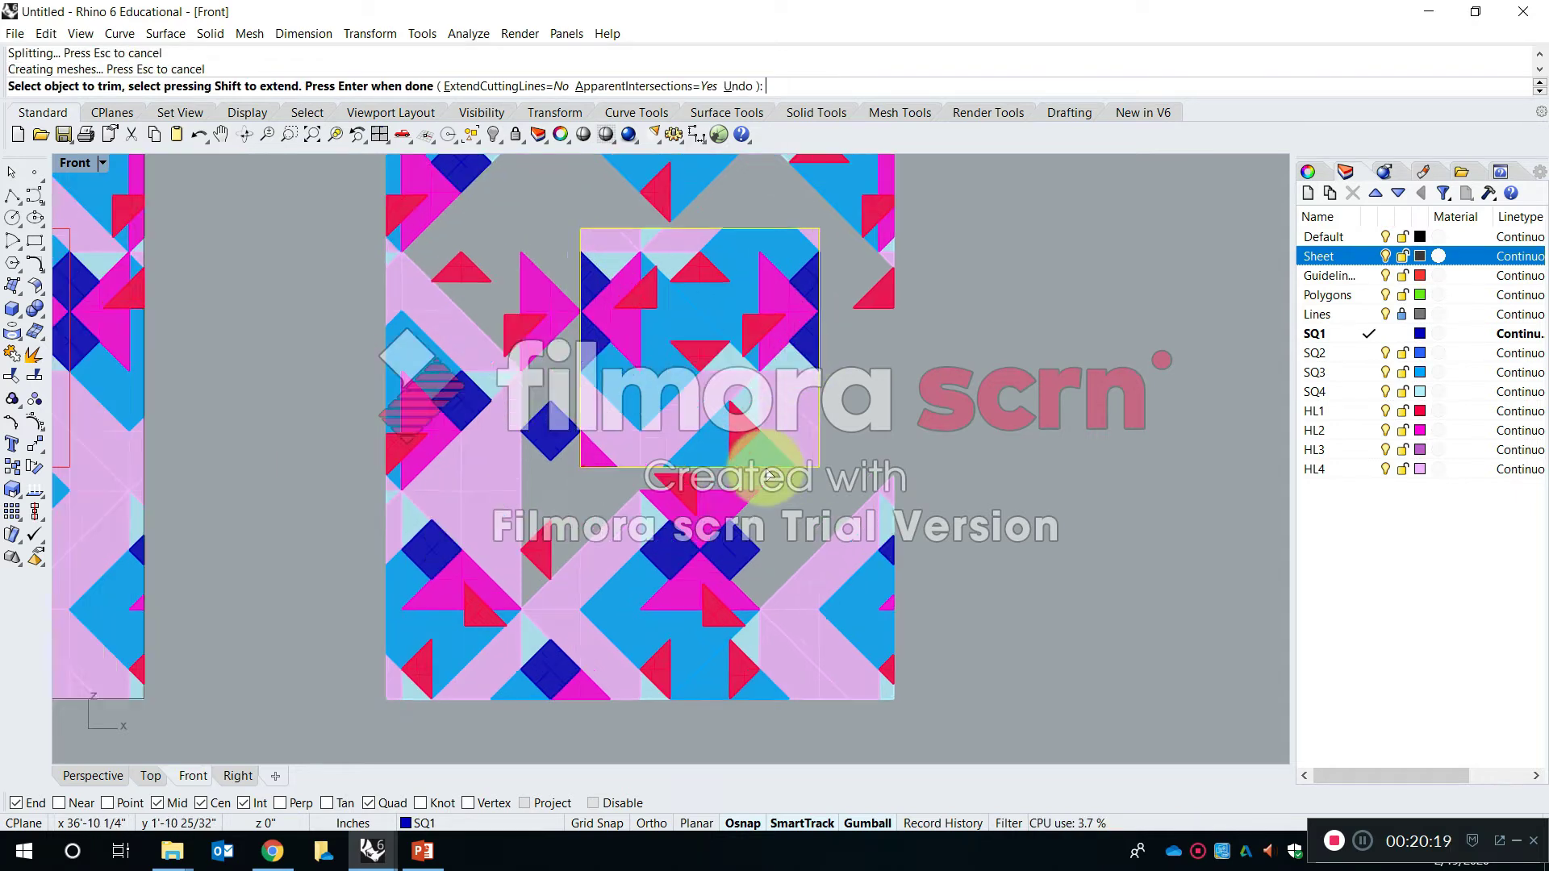
scroll(768, 476, "up", 5)
right_click_drag(359, 295, 466, 414)
scroll(425, 484, "up", 3)
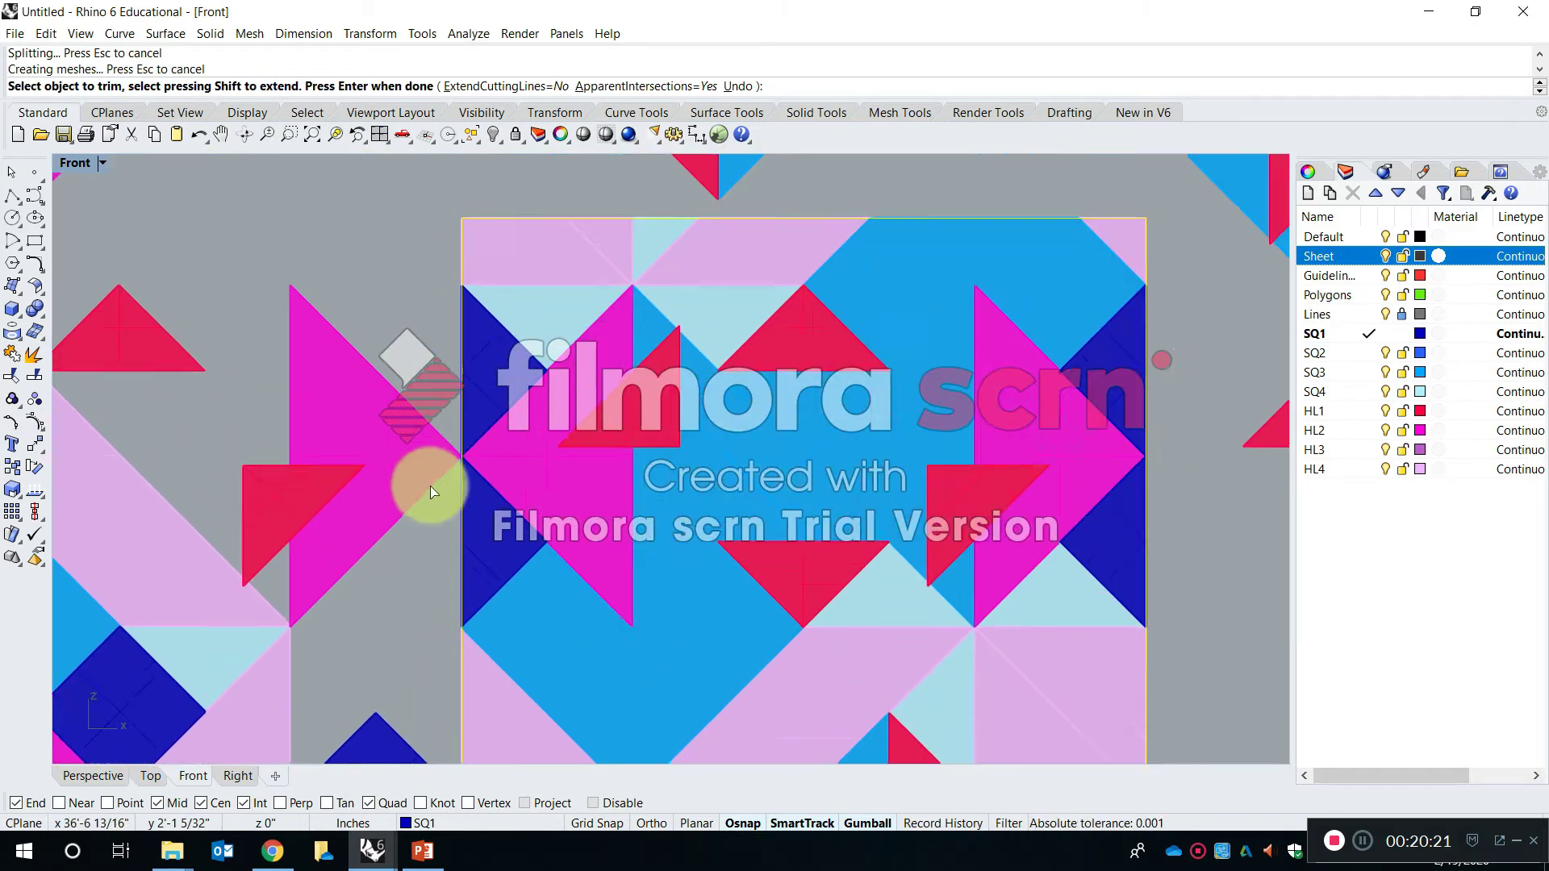
scroll(484, 419, "down", 2)
scroll(593, 409, "down", 4)
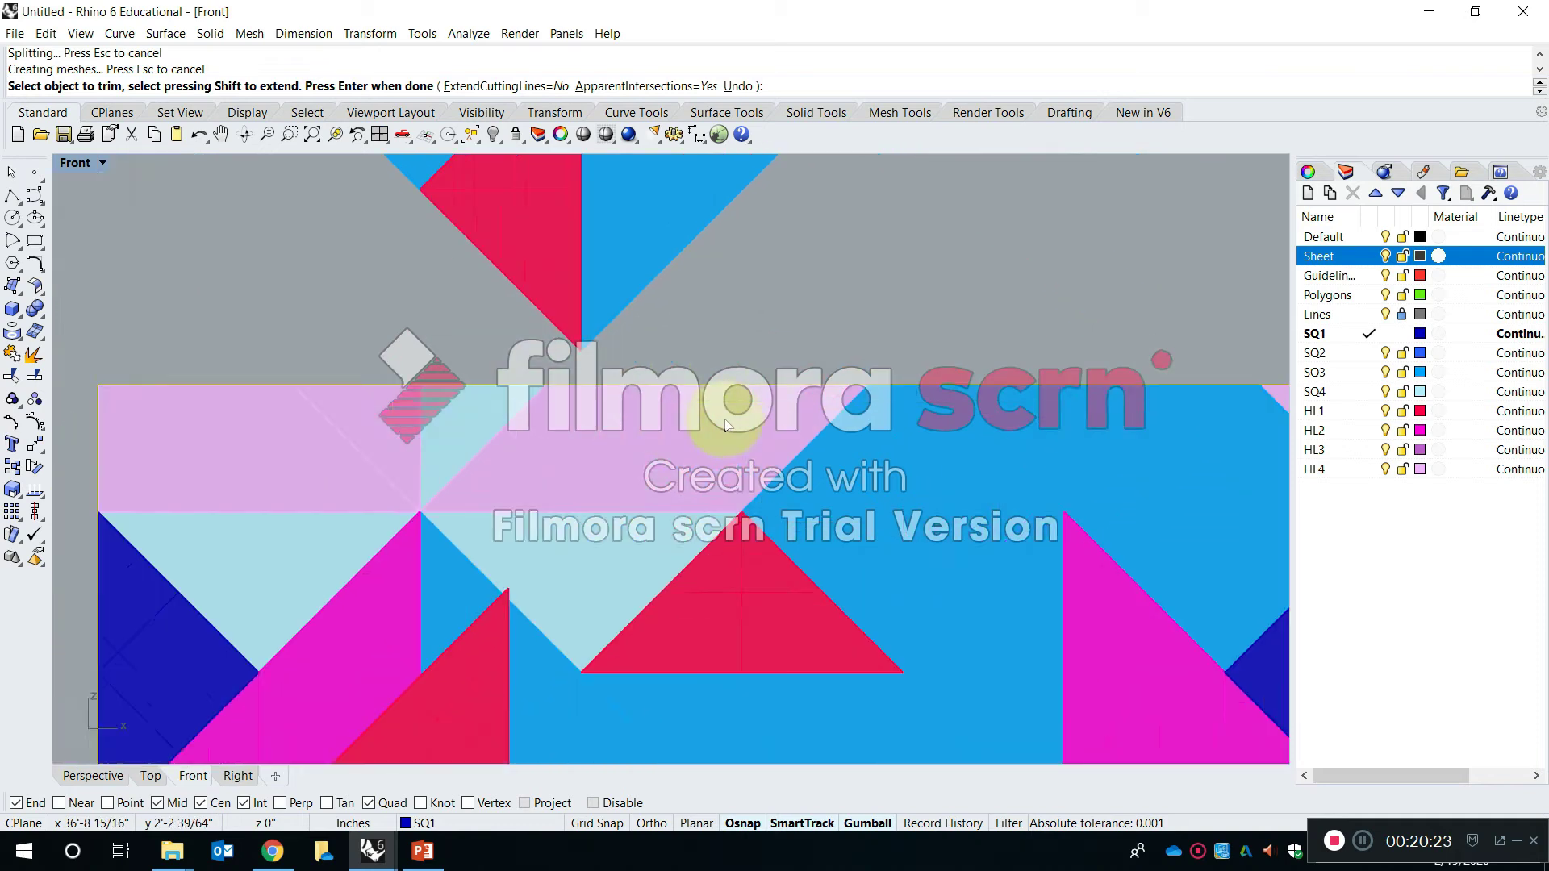
scroll(691, 417, "down", 3)
key("Return")
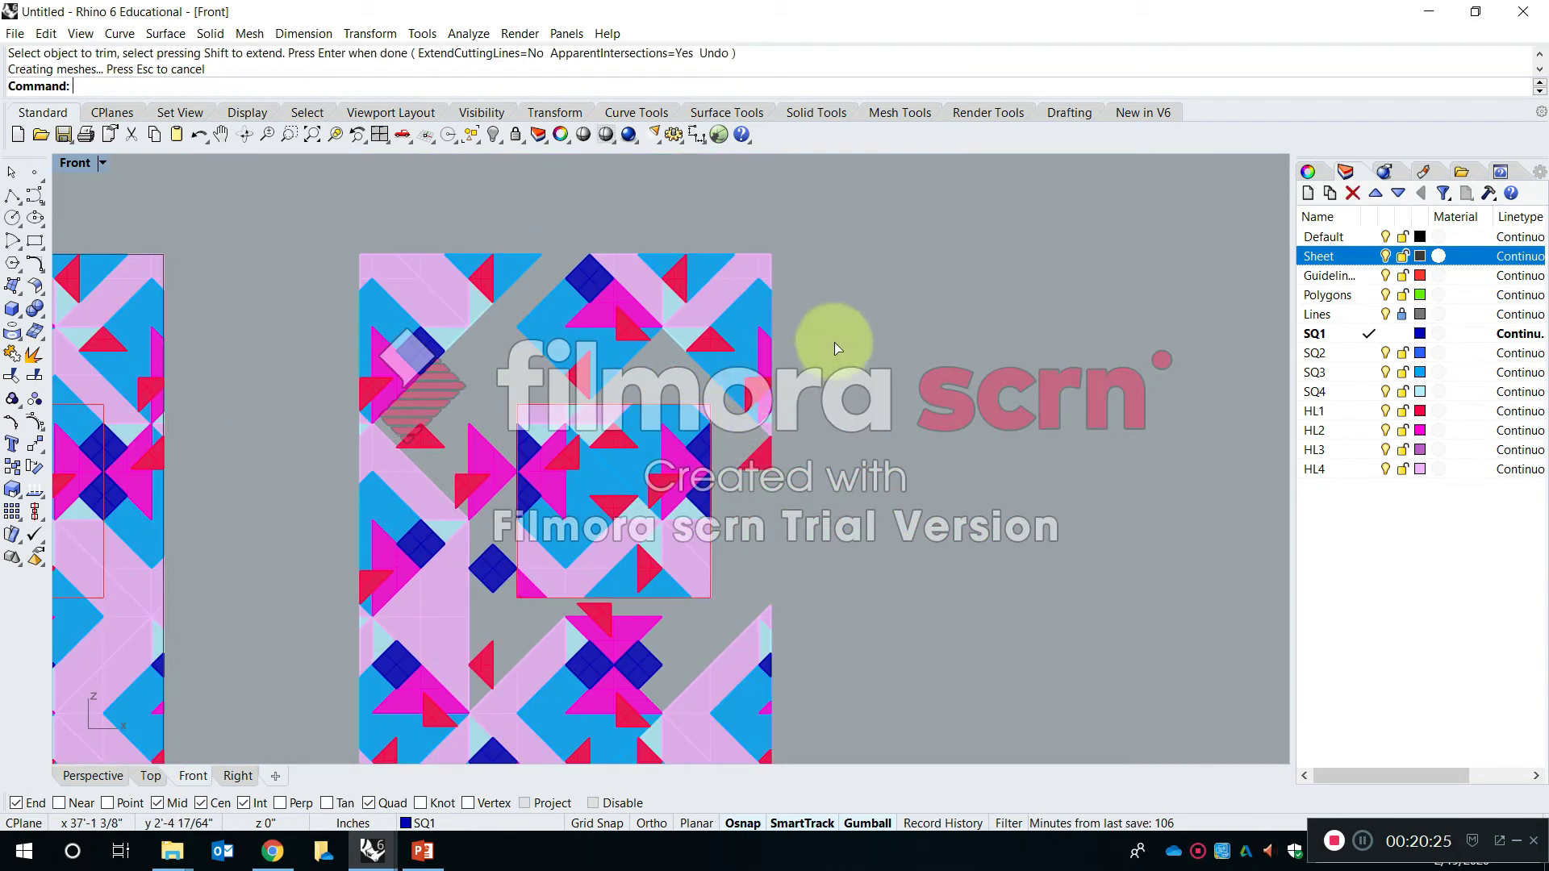
Delete all leftover panel pieces around the trimmed square sample
left_click_drag(831, 385, 329, 225)
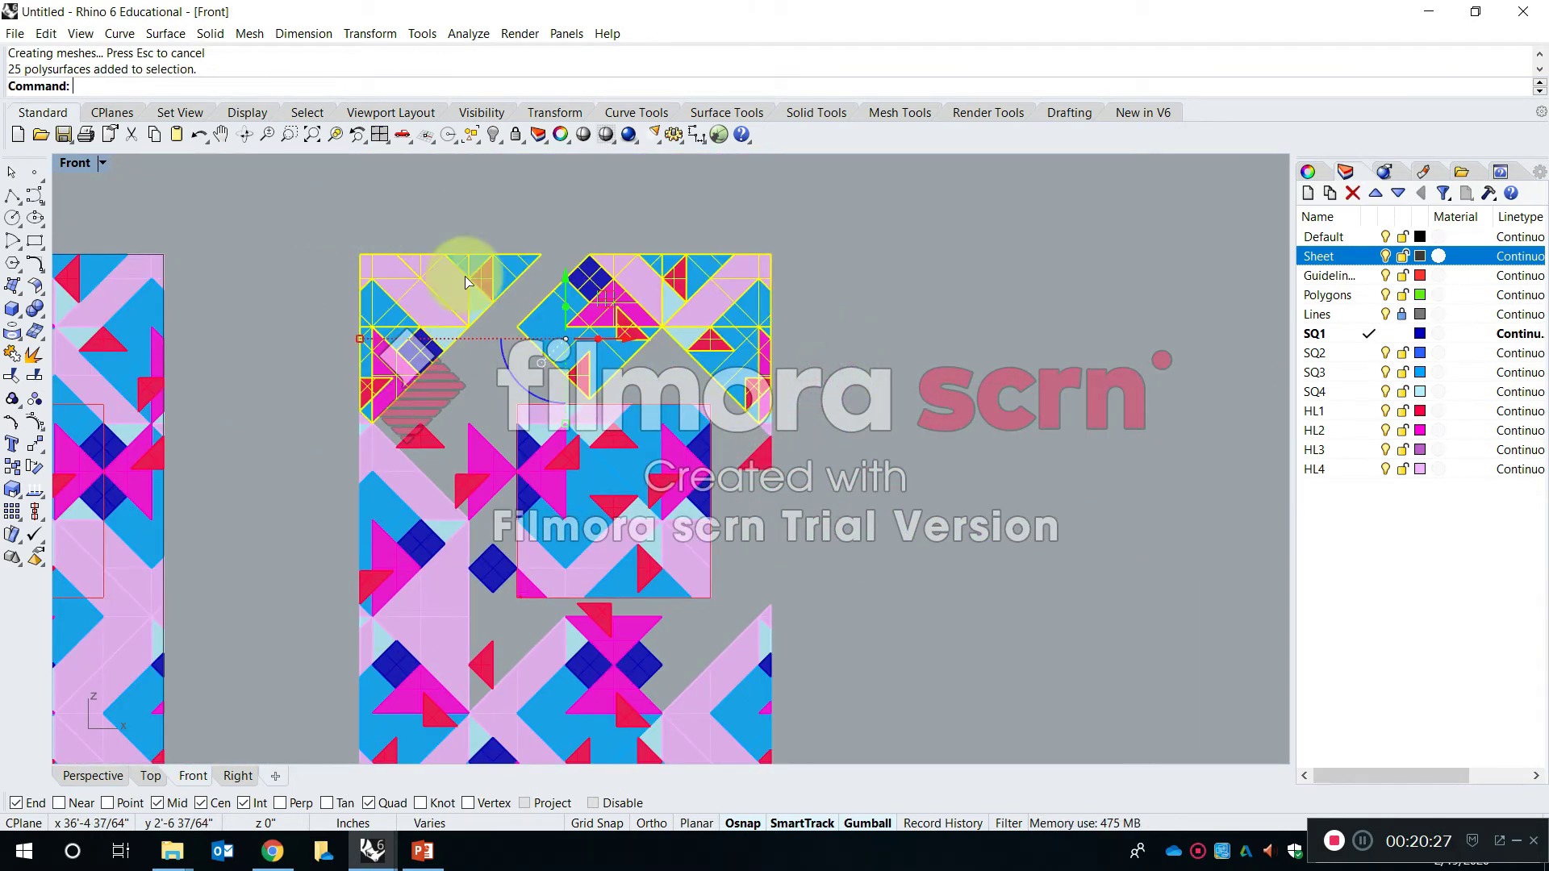
key("Delete")
right_click_drag(847, 737, 819, 605)
left_click_drag(775, 666, 703, 228)
key("Delete")
left_click_drag(721, 689, 295, 477)
key("Delete")
left_click_drag(467, 490, 320, 269)
key("Delete")
Delete the guideline square curve from the cut sample, working in a maximised Perspective view
left_click_drag(443, 207, 685, 472)
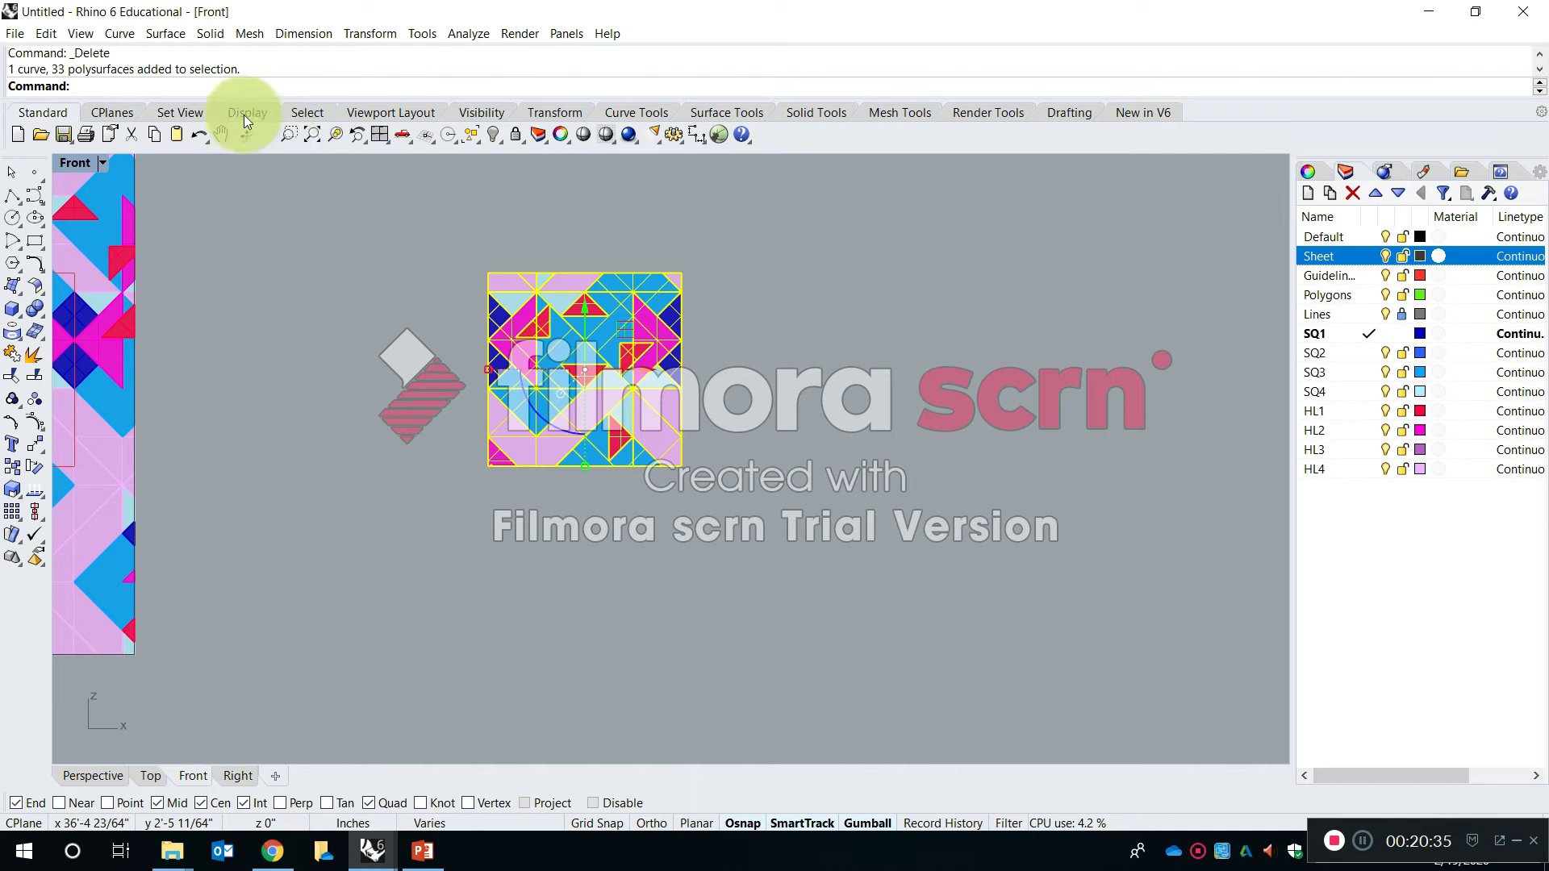
left_click(337, 136)
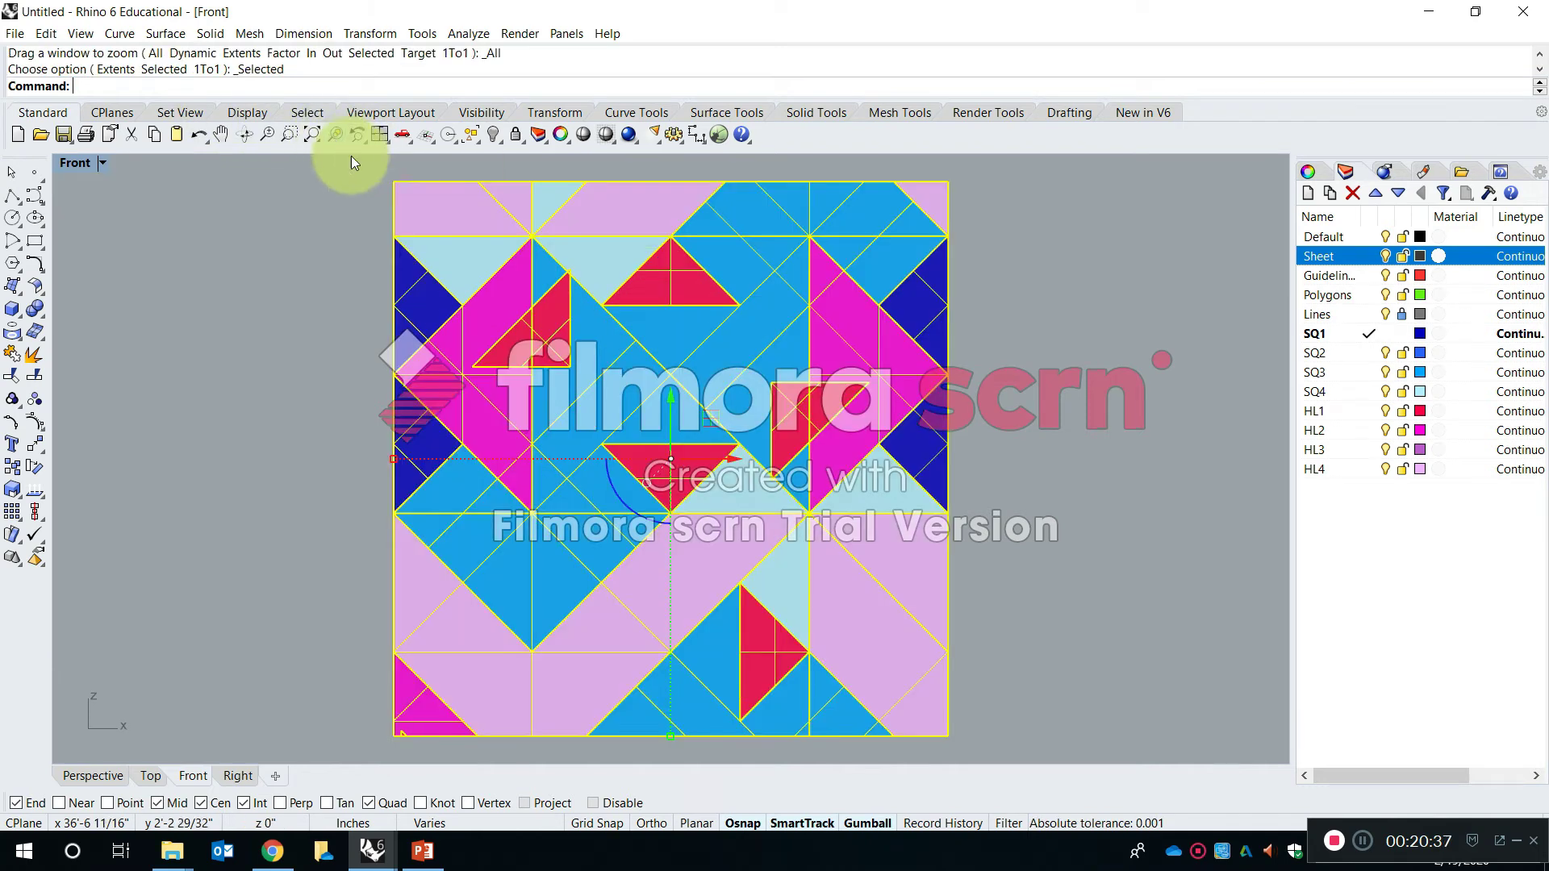
double_click(73, 164)
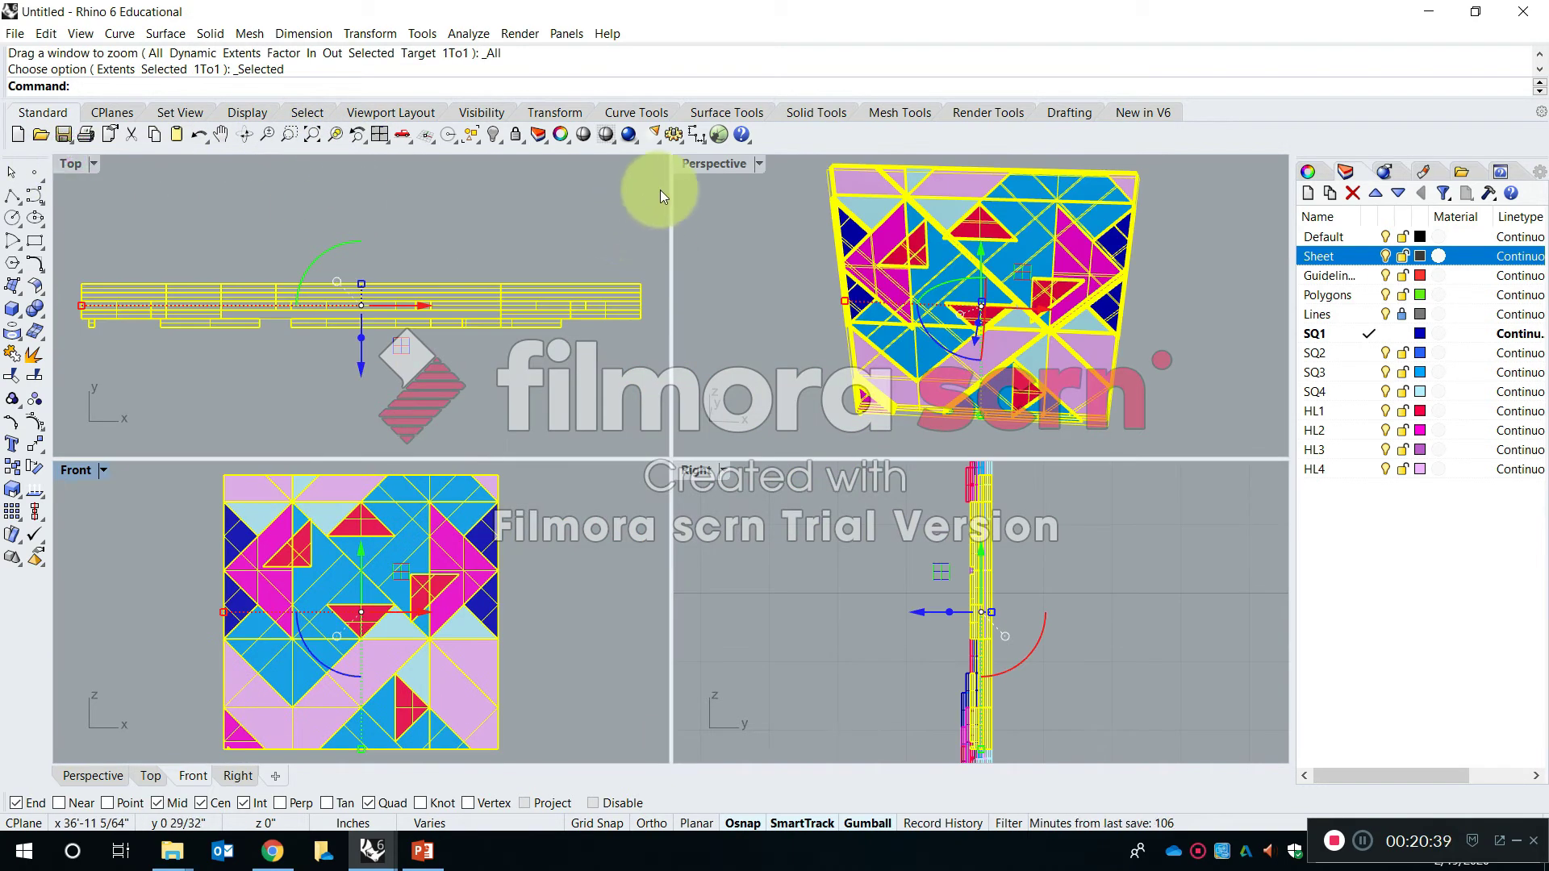
double_click(690, 163)
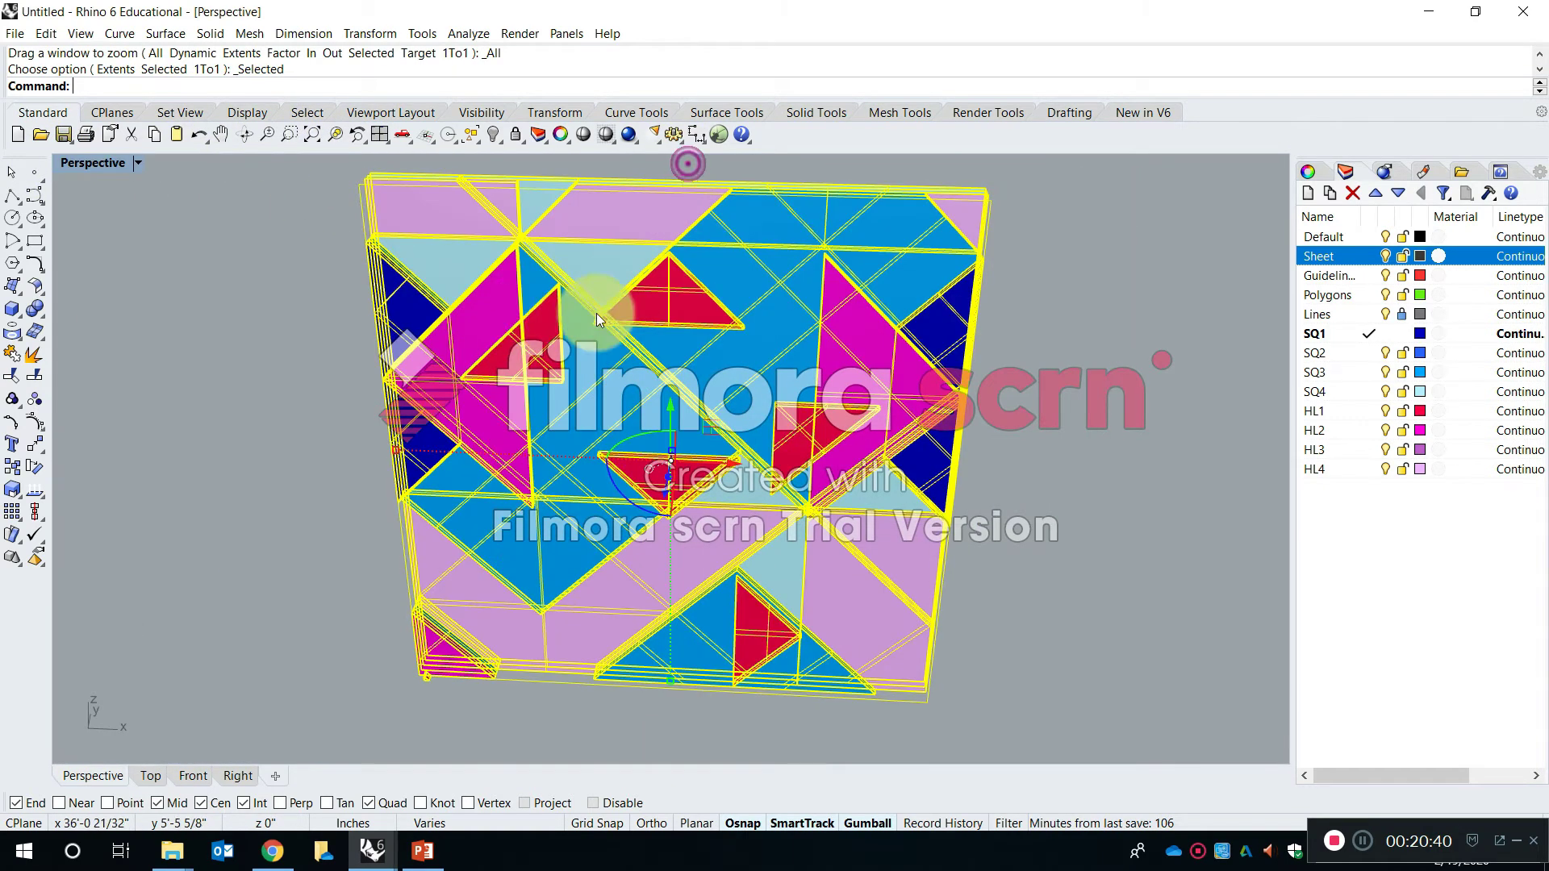
left_click(316, 340)
right_click_drag(513, 342, 623, 329)
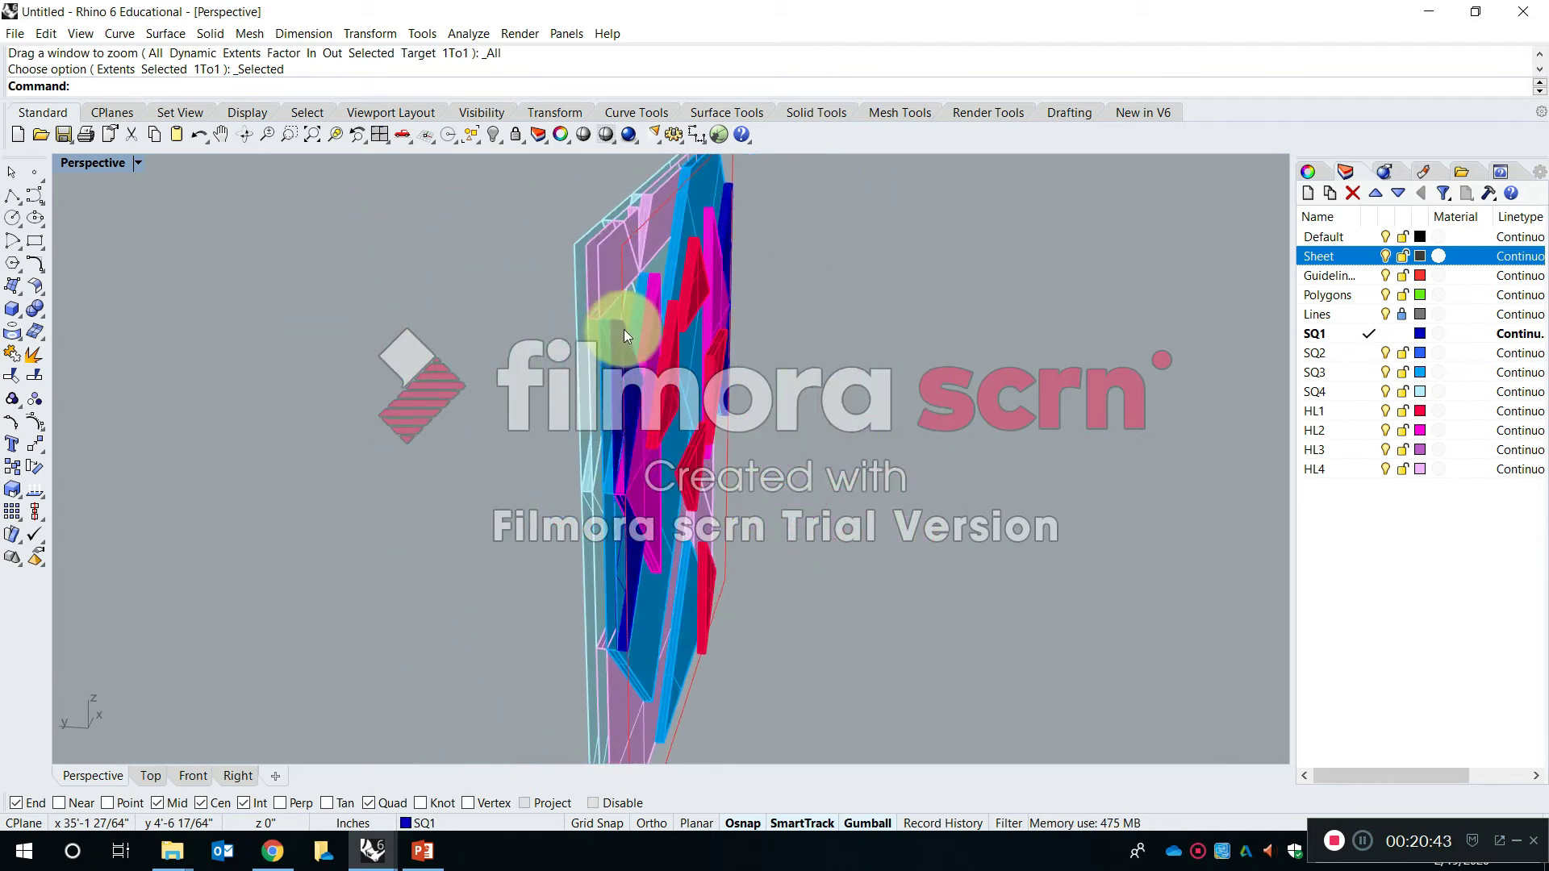
left_click(621, 298)
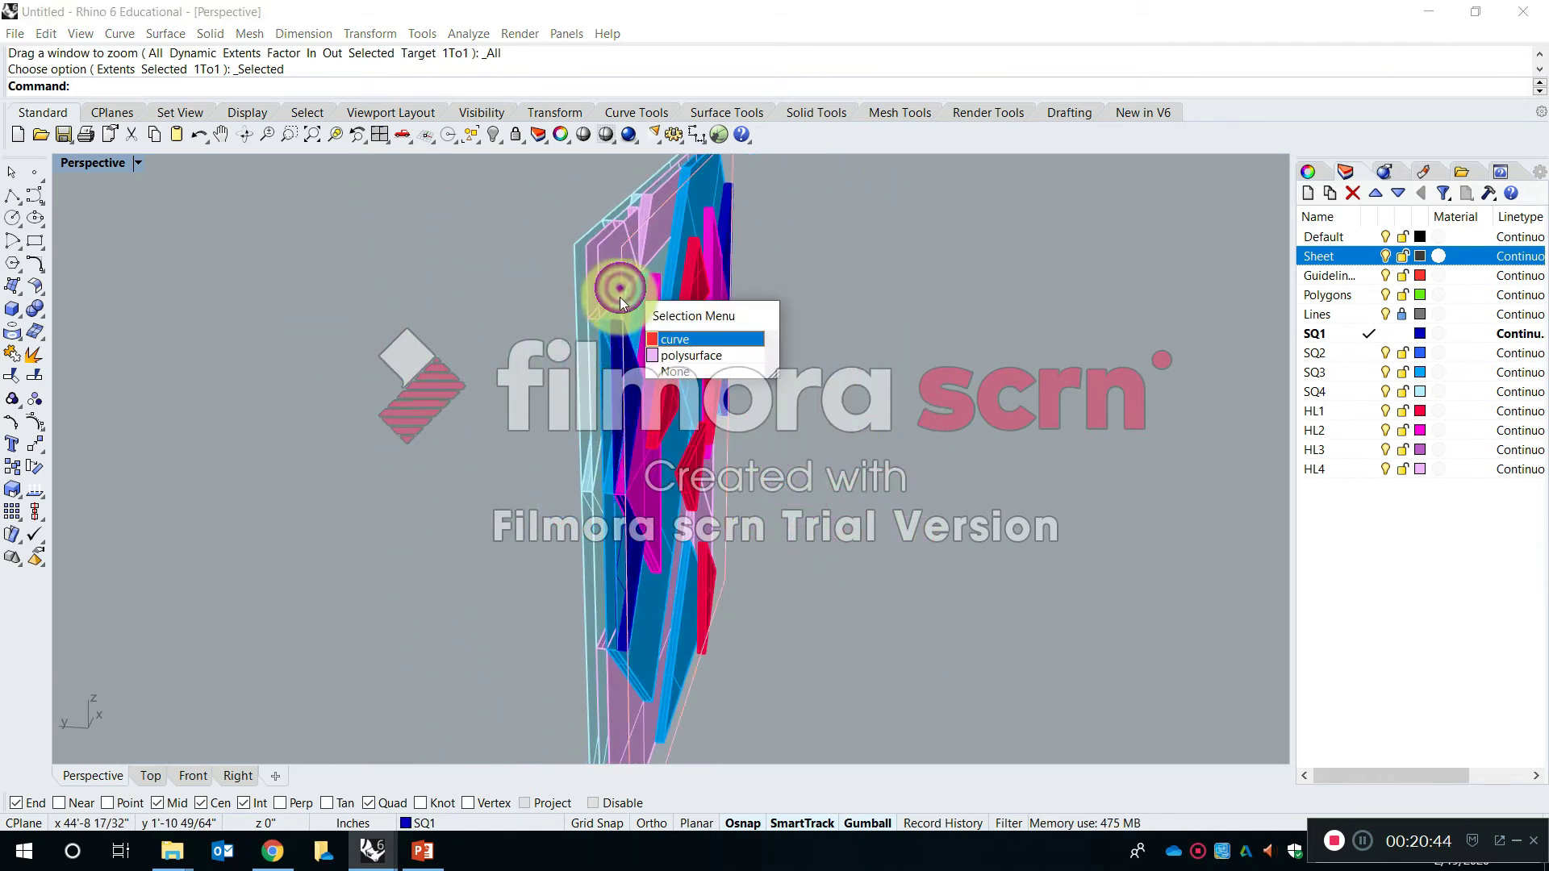
left_click(724, 338)
scroll(709, 335, "up", 2)
key("Delete")
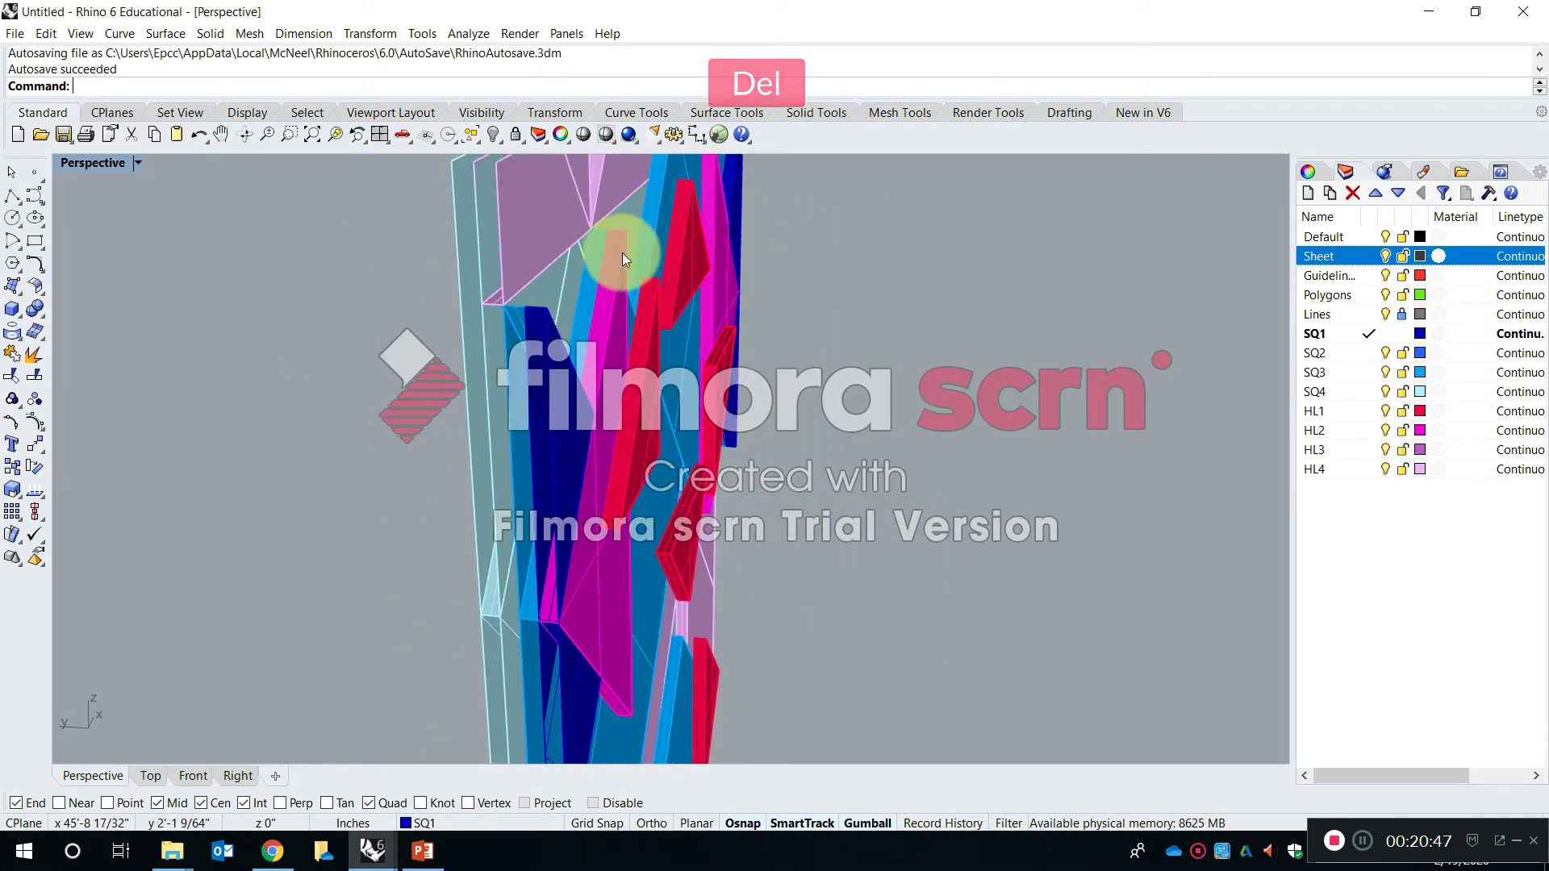
Select the HL4 piece at the upper side edge of the square sample
scroll(622, 253, "up", 3)
right_click_drag(593, 341, 684, 478, "shift")
left_click(666, 428)
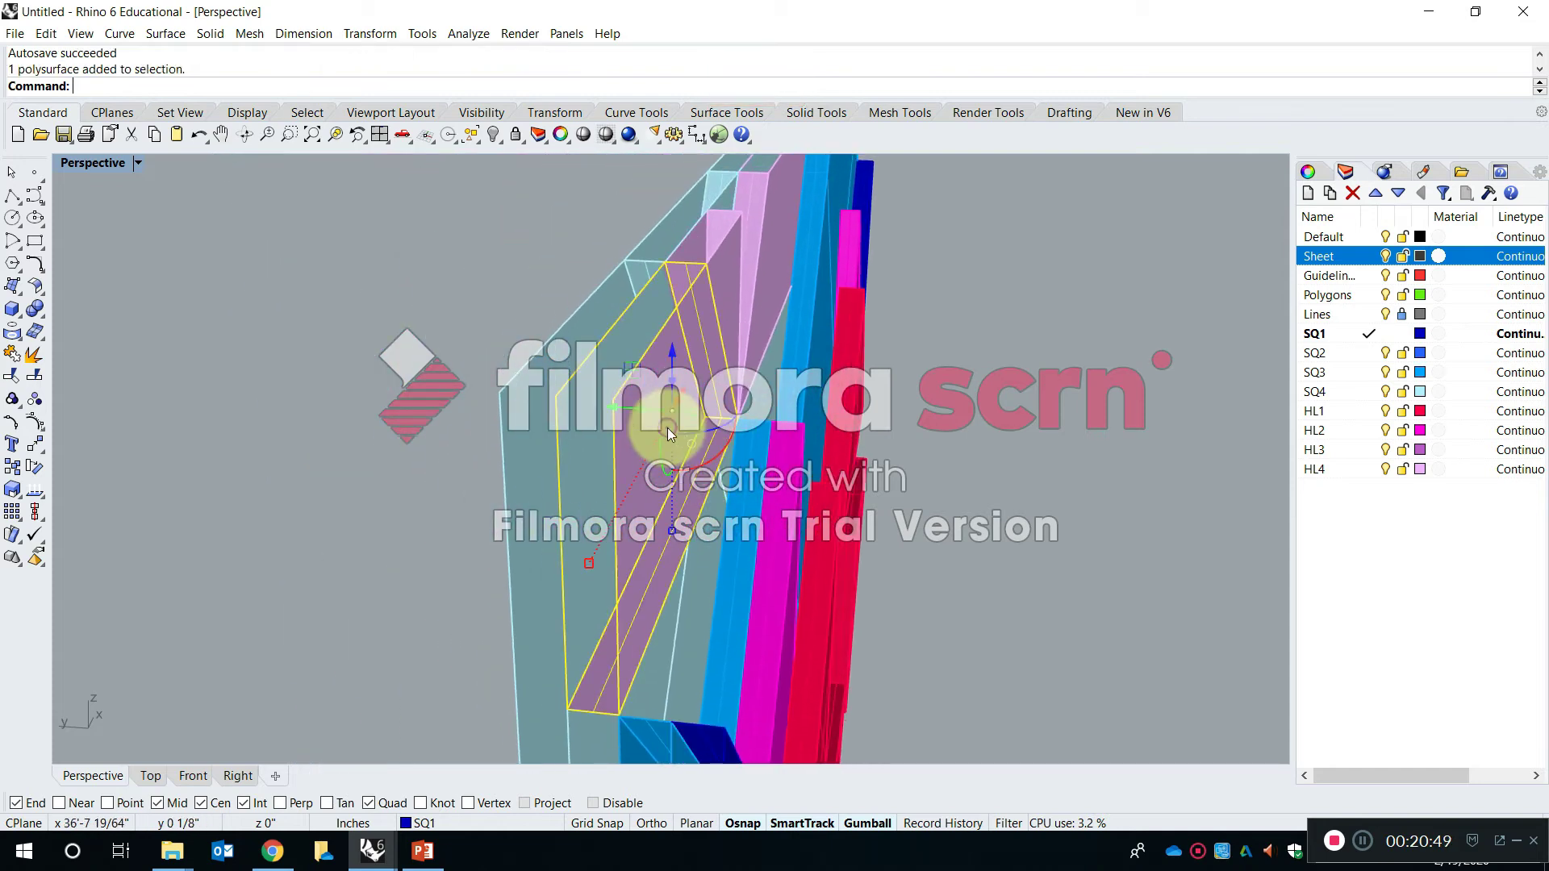
key("Escape")
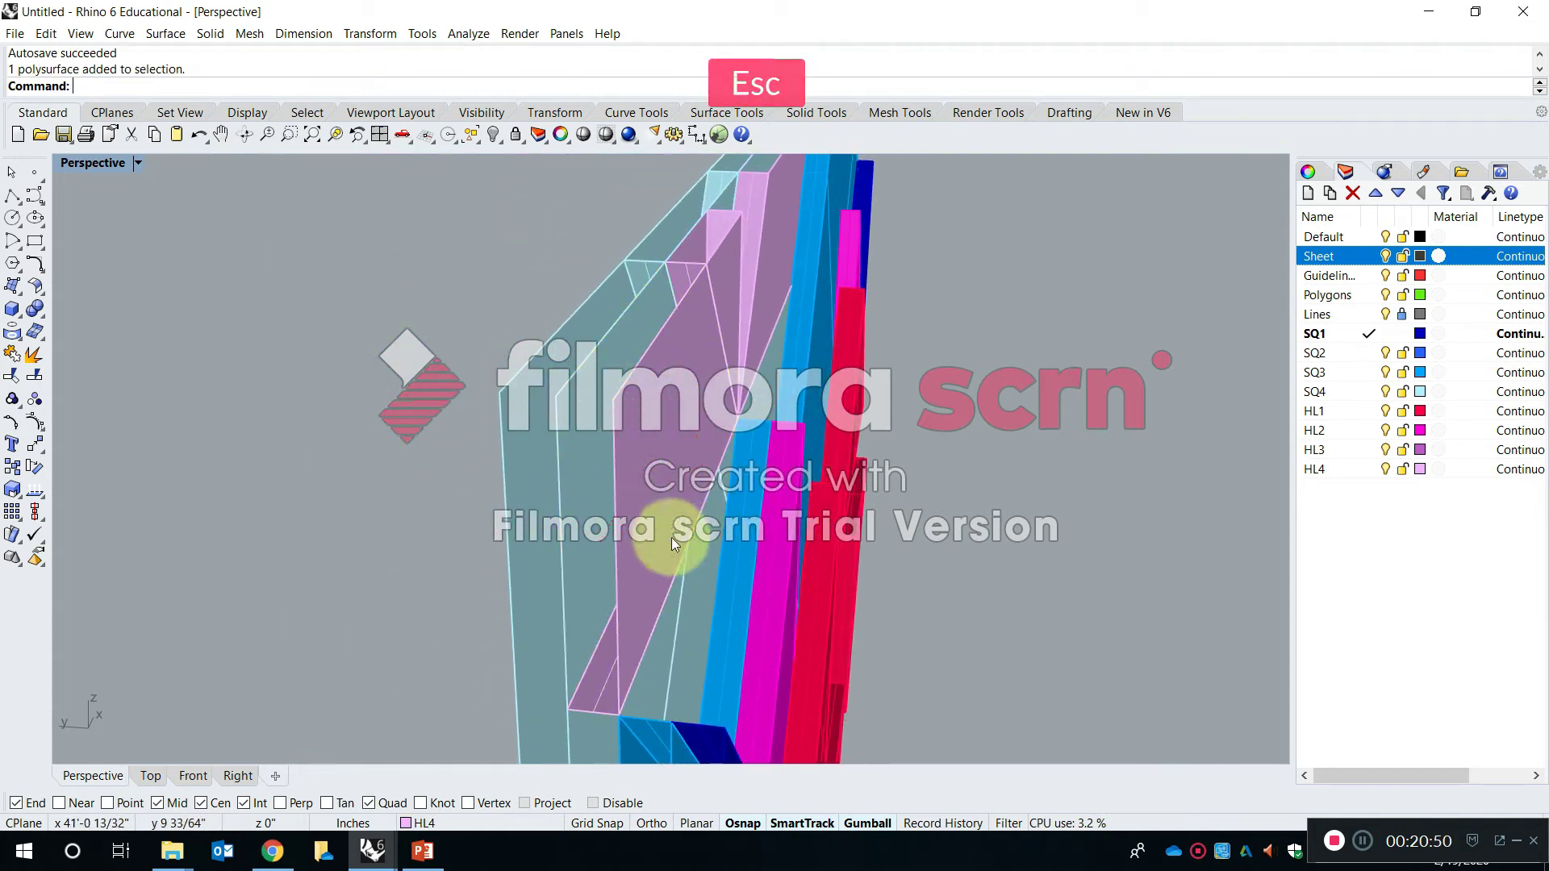
left_click(645, 500)
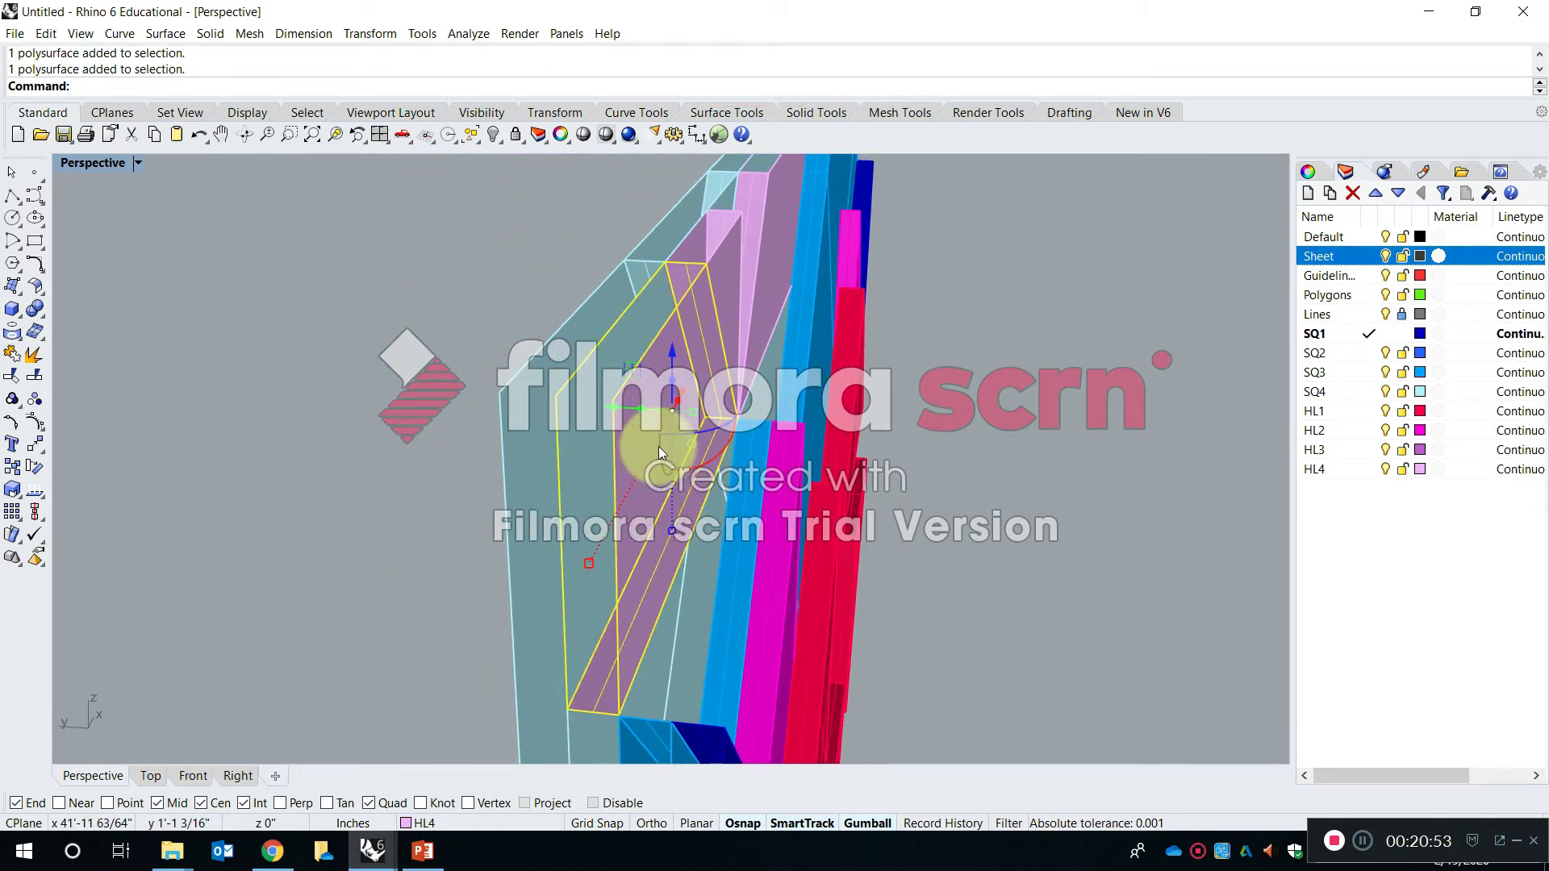
Try to cap the HL4 polysurface at the back of the panel with the Cap command
key("Escape")
left_click(660, 447)
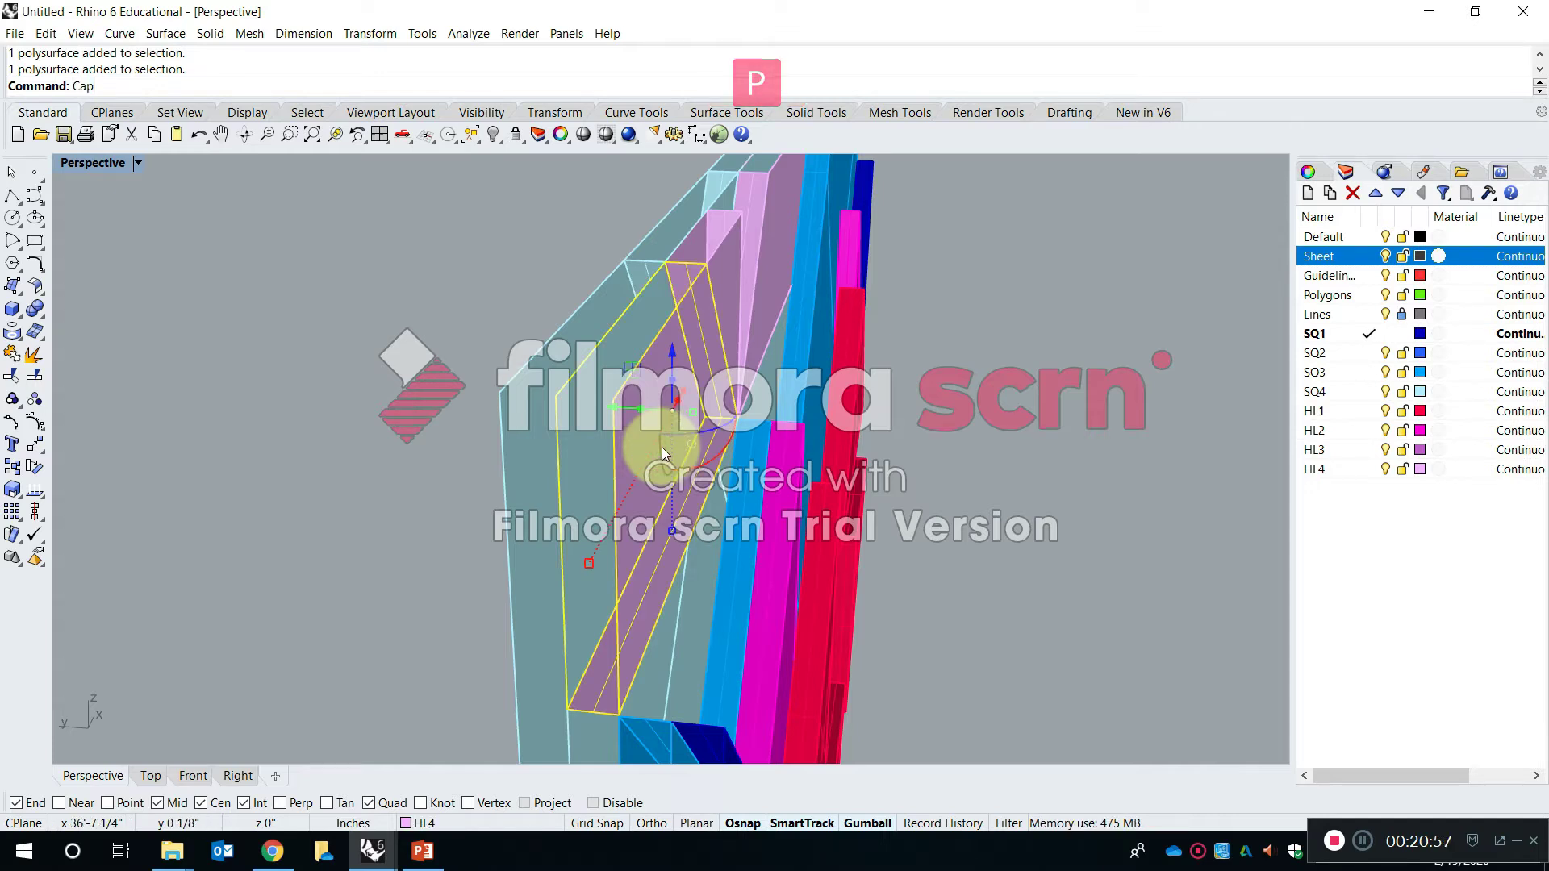
type("Cap")
key("Return")
key("Escape")
left_click(642, 423)
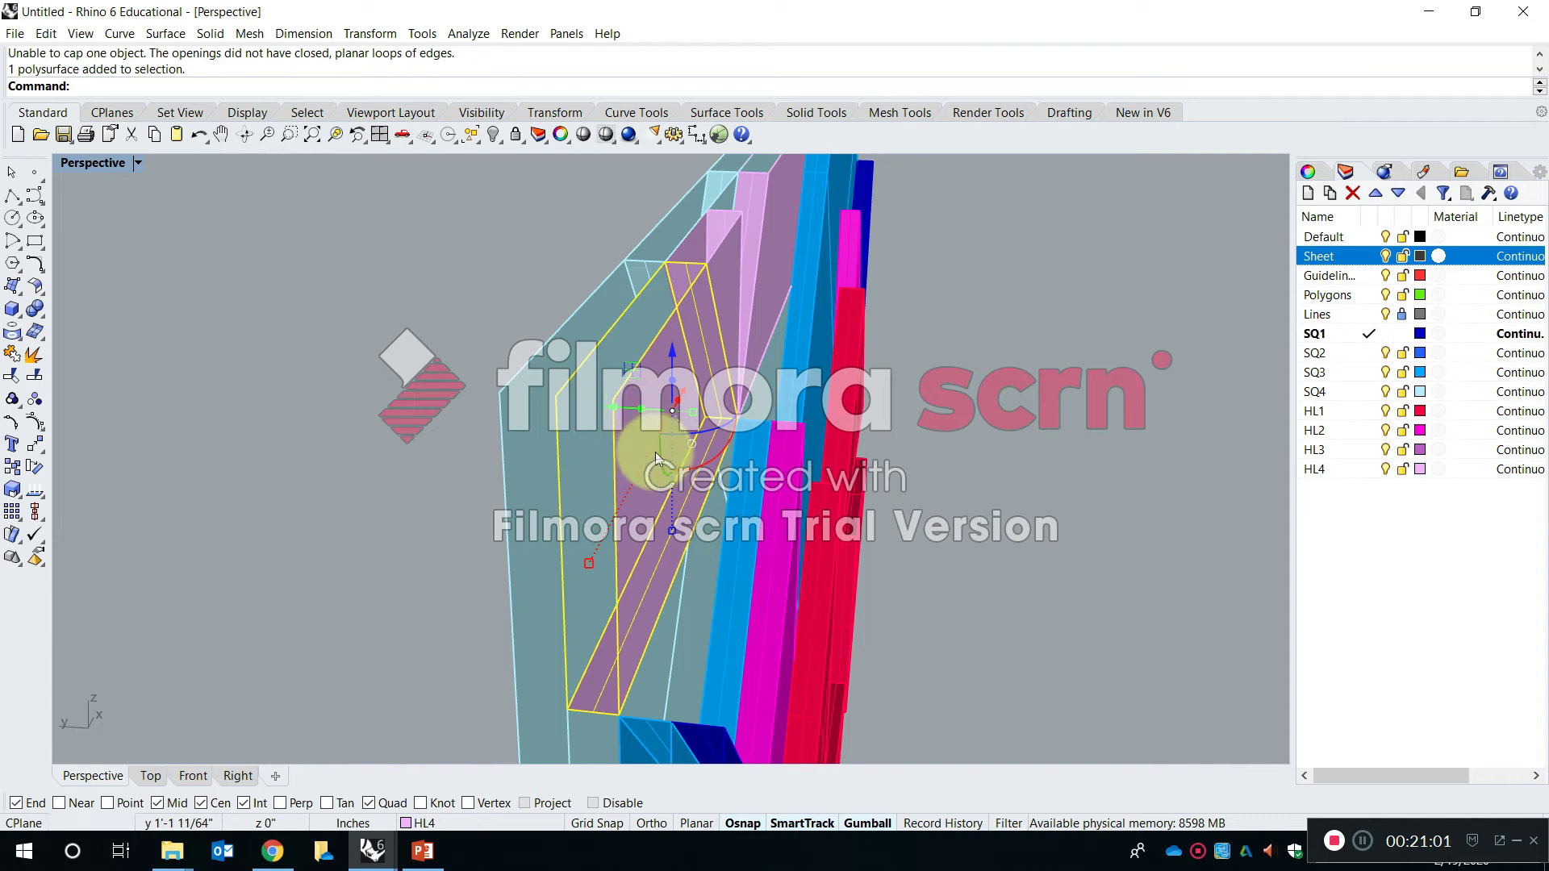
type("Cap")
key("Return")
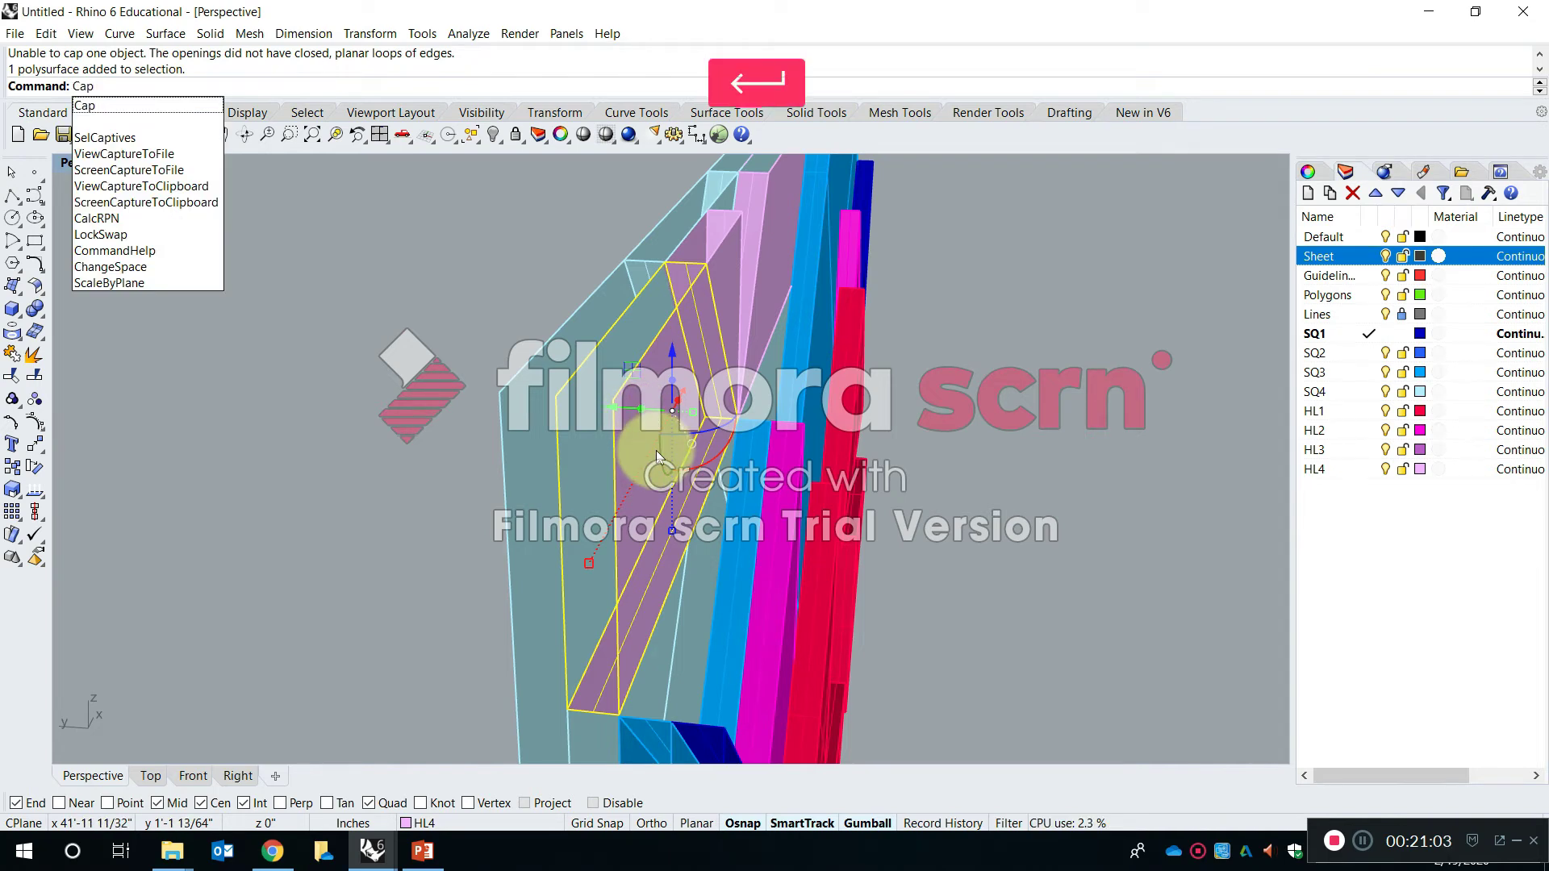
Examine the layered square panel from the side and the front
mouse_move(586, 432)
right_mouse_down()
mouse_move(593, 473)
mouse_move(578, 462)
right_mouse_up()
right_click_drag(951, 449, 736, 399)
scroll(736, 400, "down", 7)
right_click_drag(811, 456, 653, 530)
left_click(653, 530)
left_click(885, 446)
scroll(861, 401, "down", 4)
right_click_drag(862, 401, 815, 436)
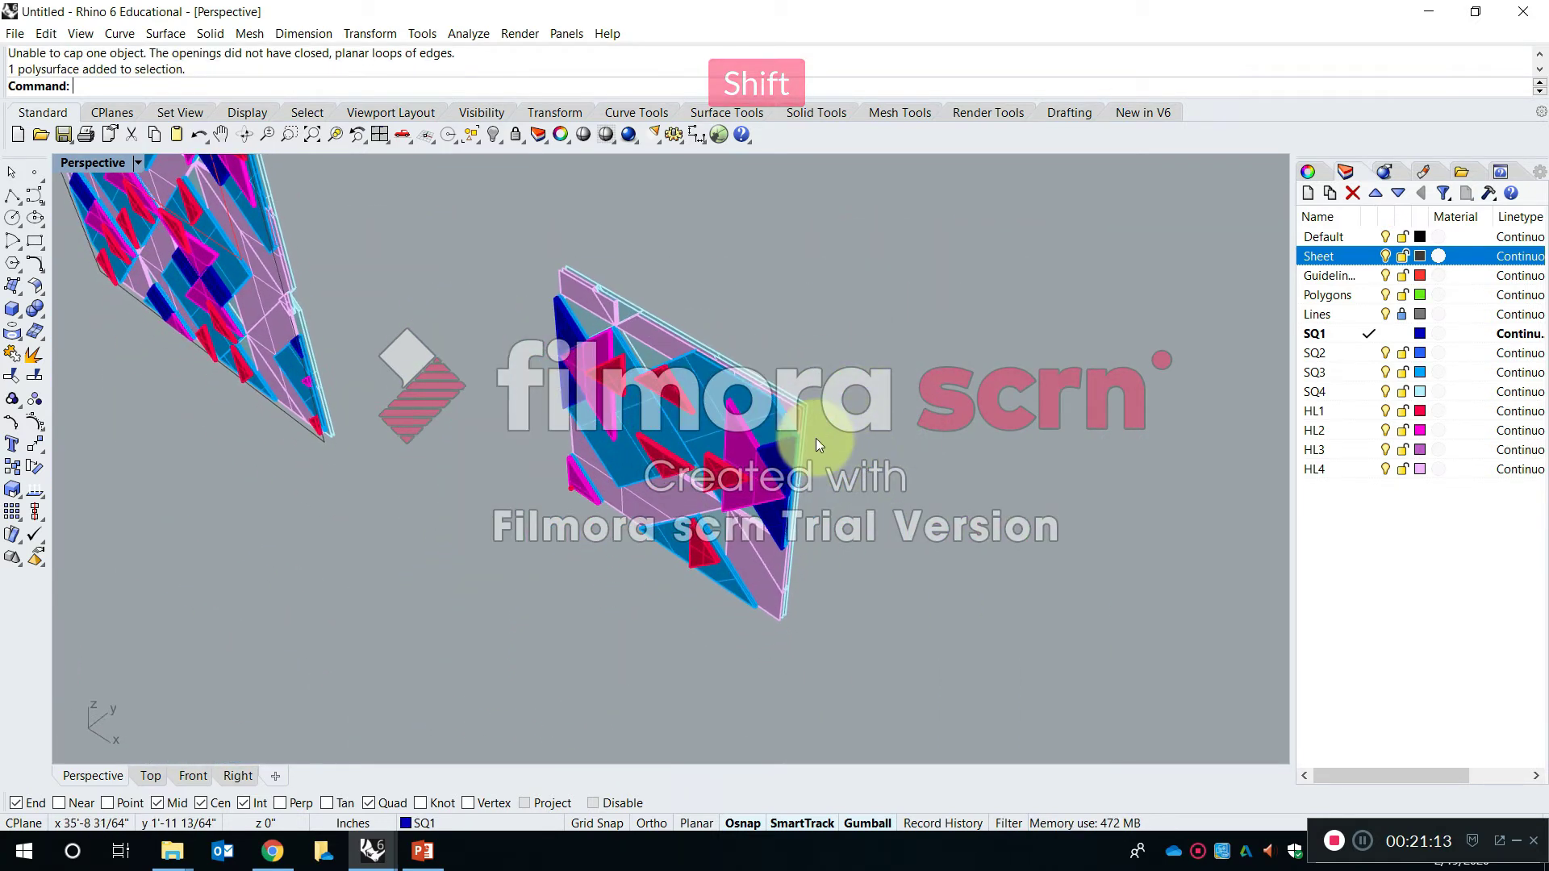
scroll(817, 466, "up", 4)
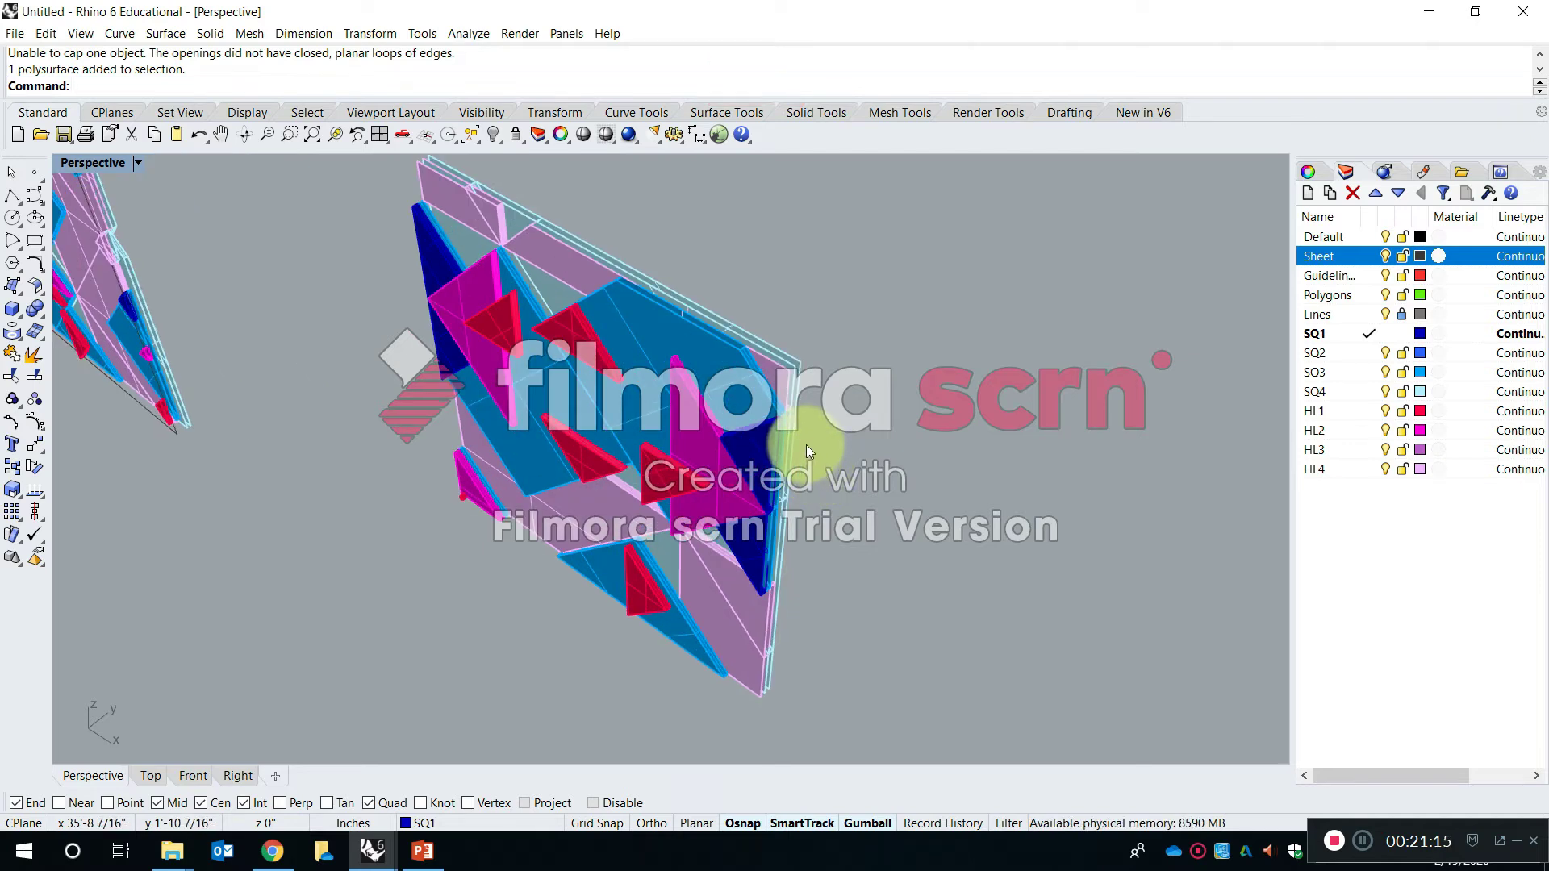
right_click_drag(746, 472, 940, 470)
Copy the whole small square panel horizontally to the empty area beside it, away from the large sheet
type("C")
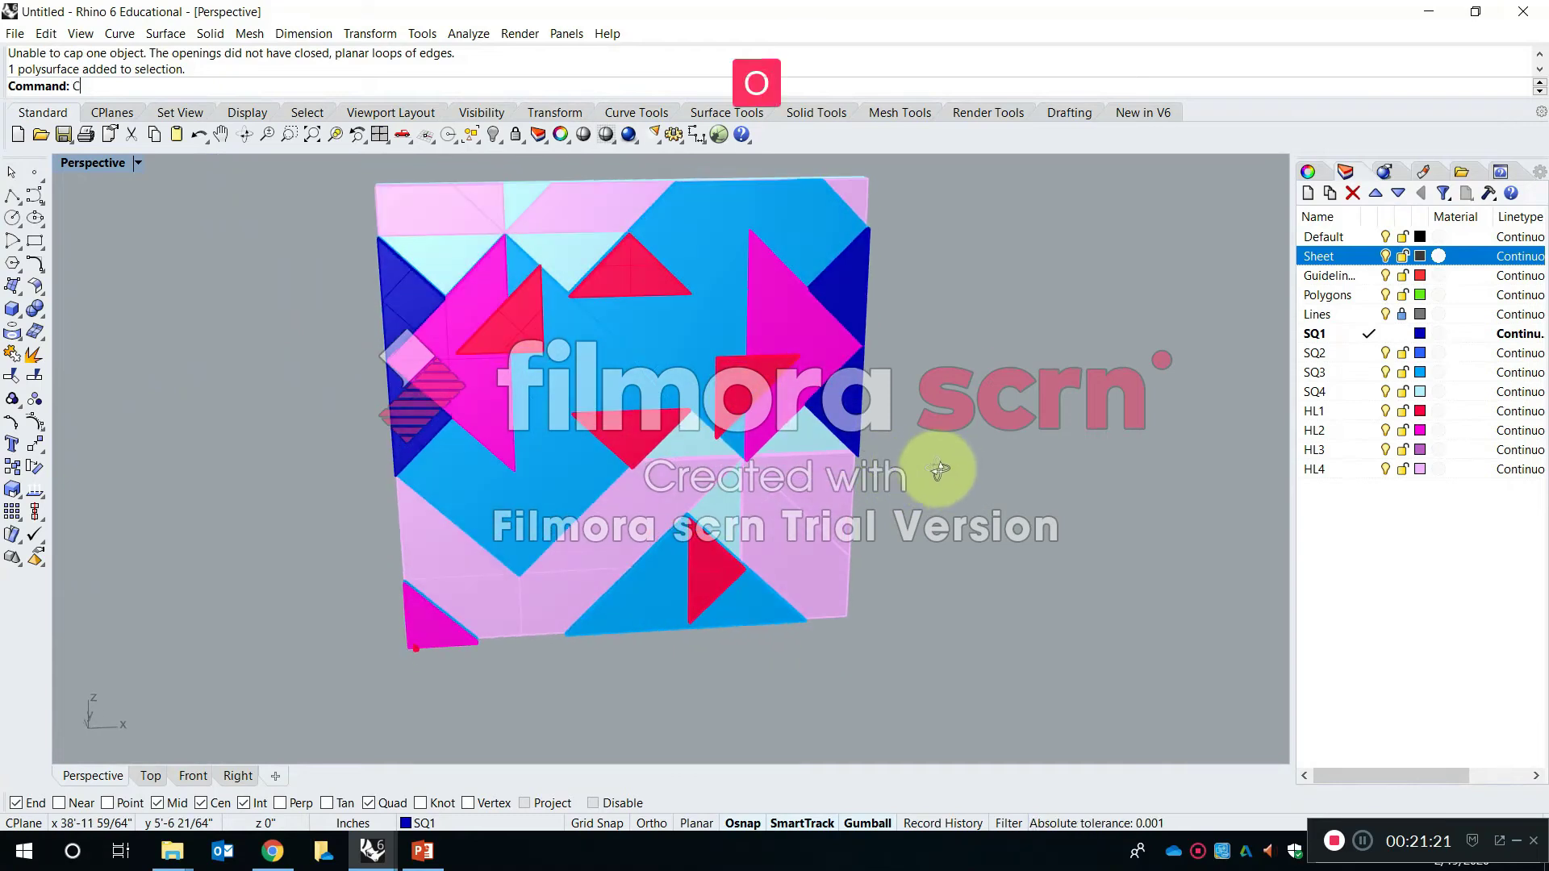
type("opy")
key("space")
scroll(742, 496, "down", 8)
left_click_drag(823, 582, 577, 311)
scroll(574, 400, "down", 6)
key("space")
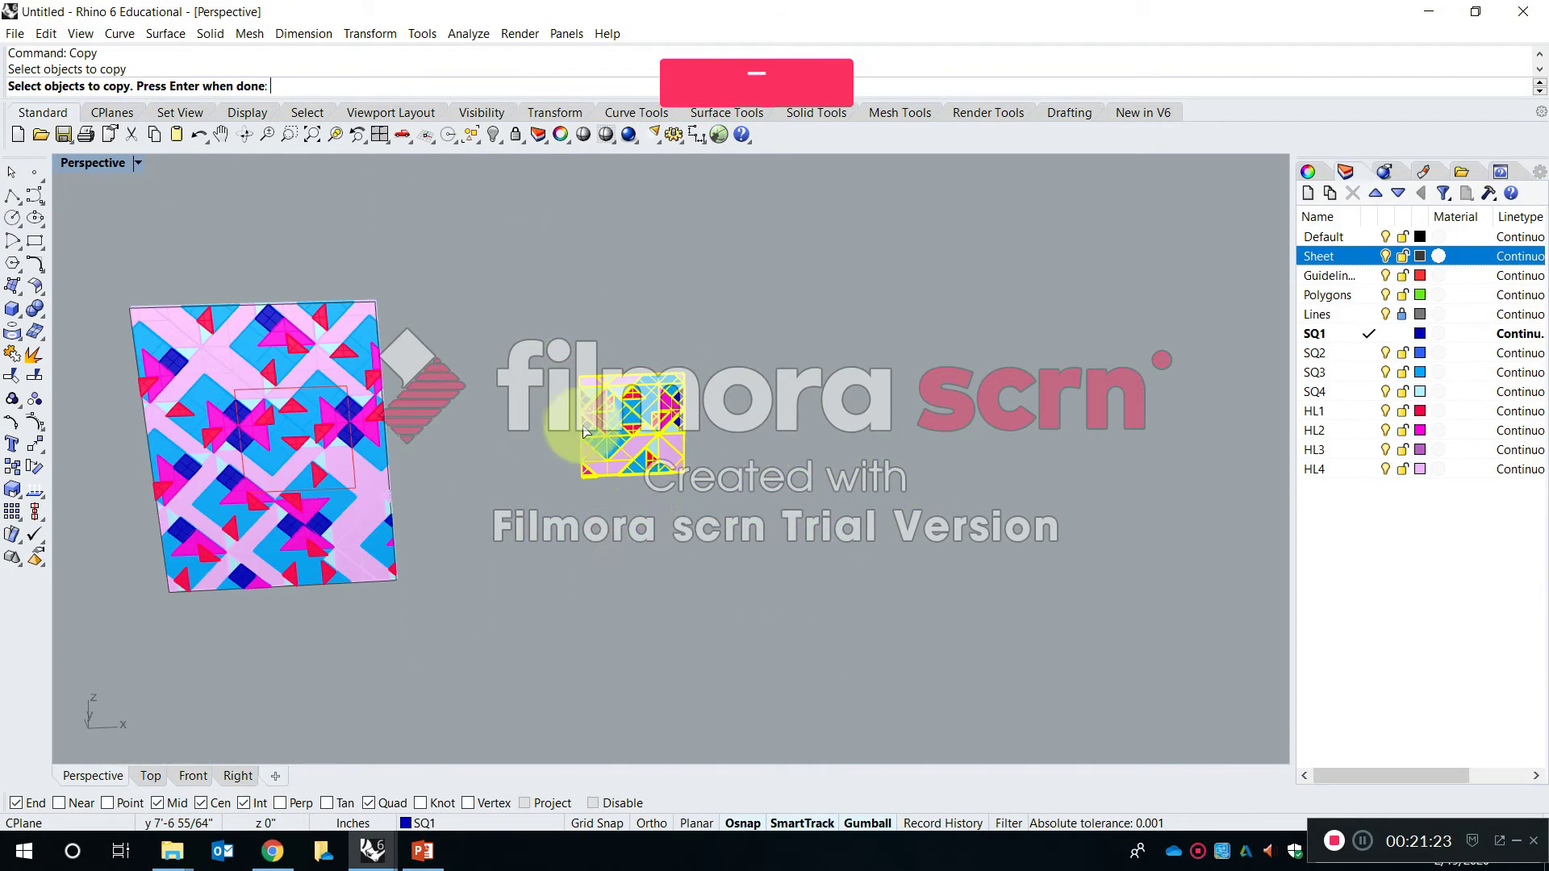
left_click(637, 523, "shift")
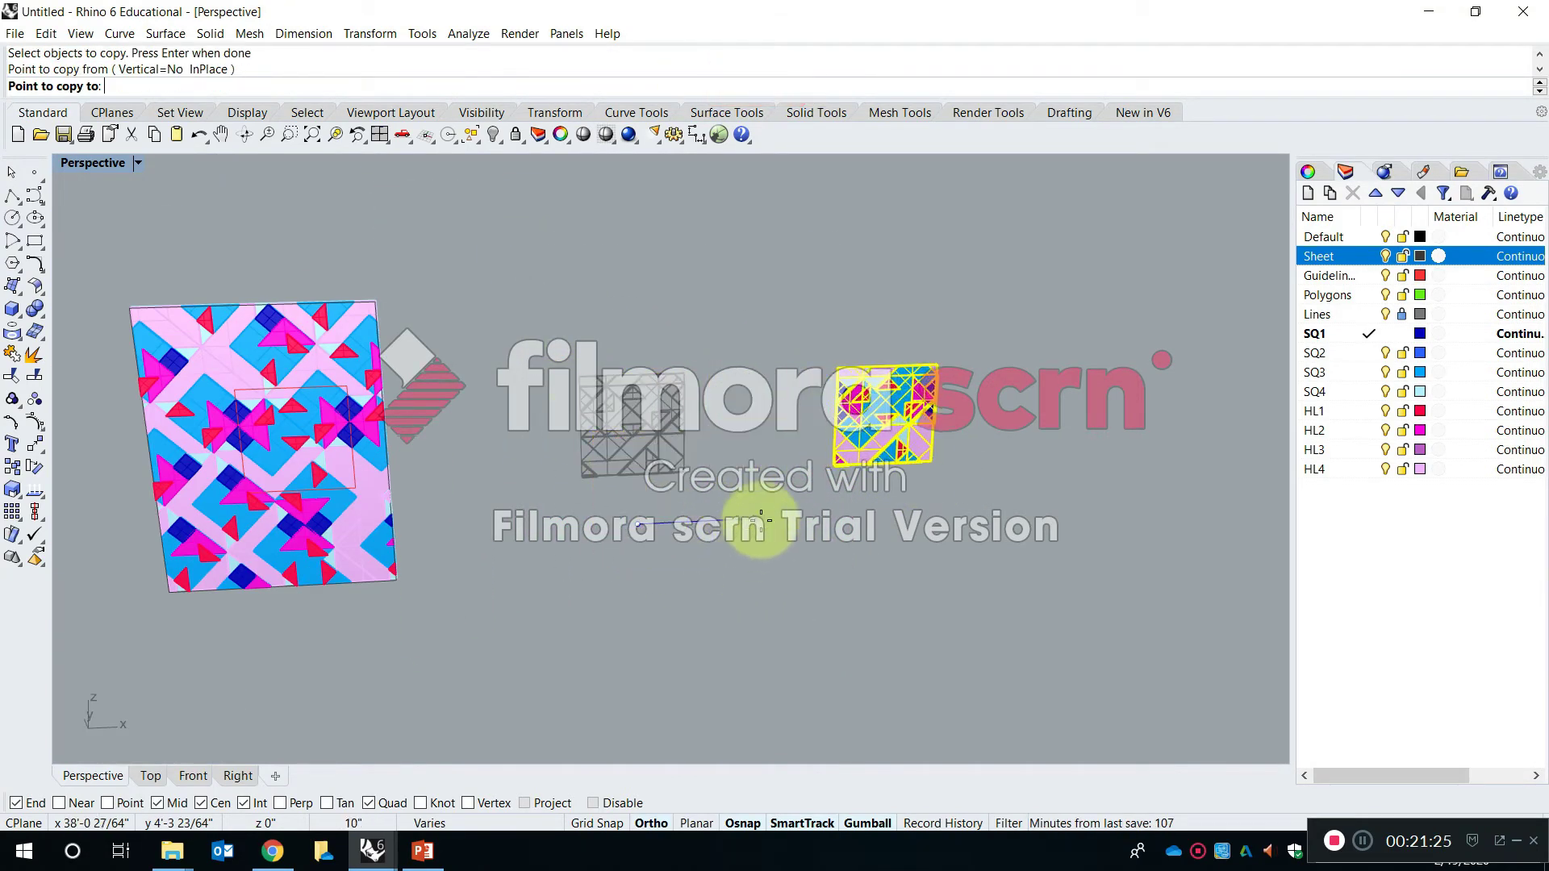
left_click(714, 513)
key("Escape")
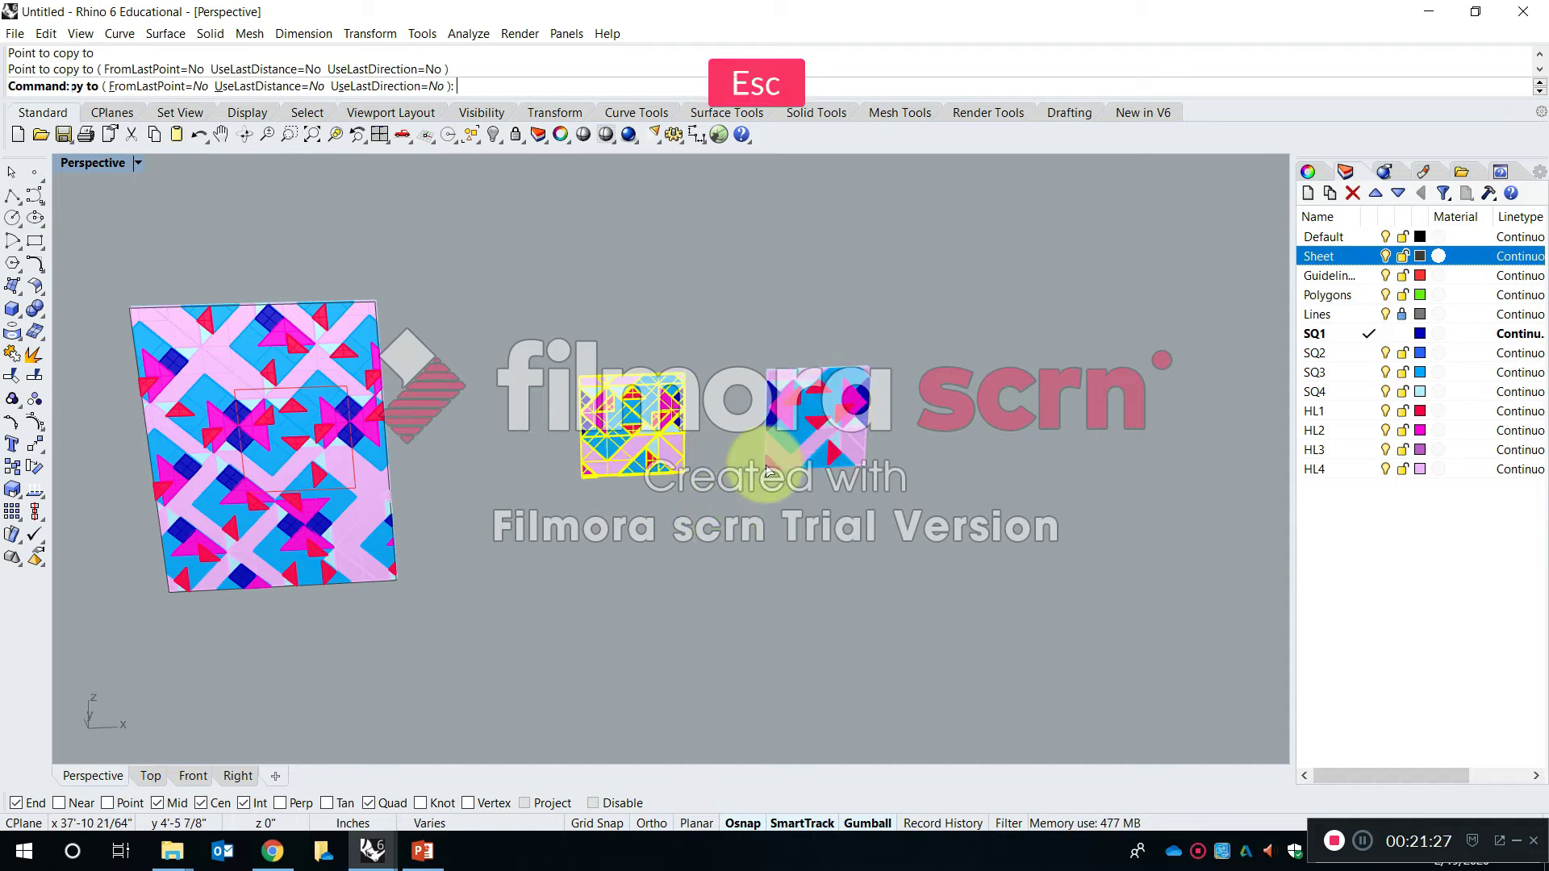
Examine the copied panel's stacked layers from the side and check one of its red triangles
scroll(830, 377, "up", 6)
mouse_move(815, 395)
right_mouse_down("shift")
mouse_move(710, 362)
mouse_move(798, 389)
mouse_move(785, 393)
right_mouse_up("shift")
scroll(762, 337, "up", 8)
right_click_drag(675, 405, 770, 339, "shift")
mouse_move(613, 355)
right_mouse_down()
mouse_move(690, 339)
mouse_move(612, 345)
right_mouse_up()
left_click(612, 345)
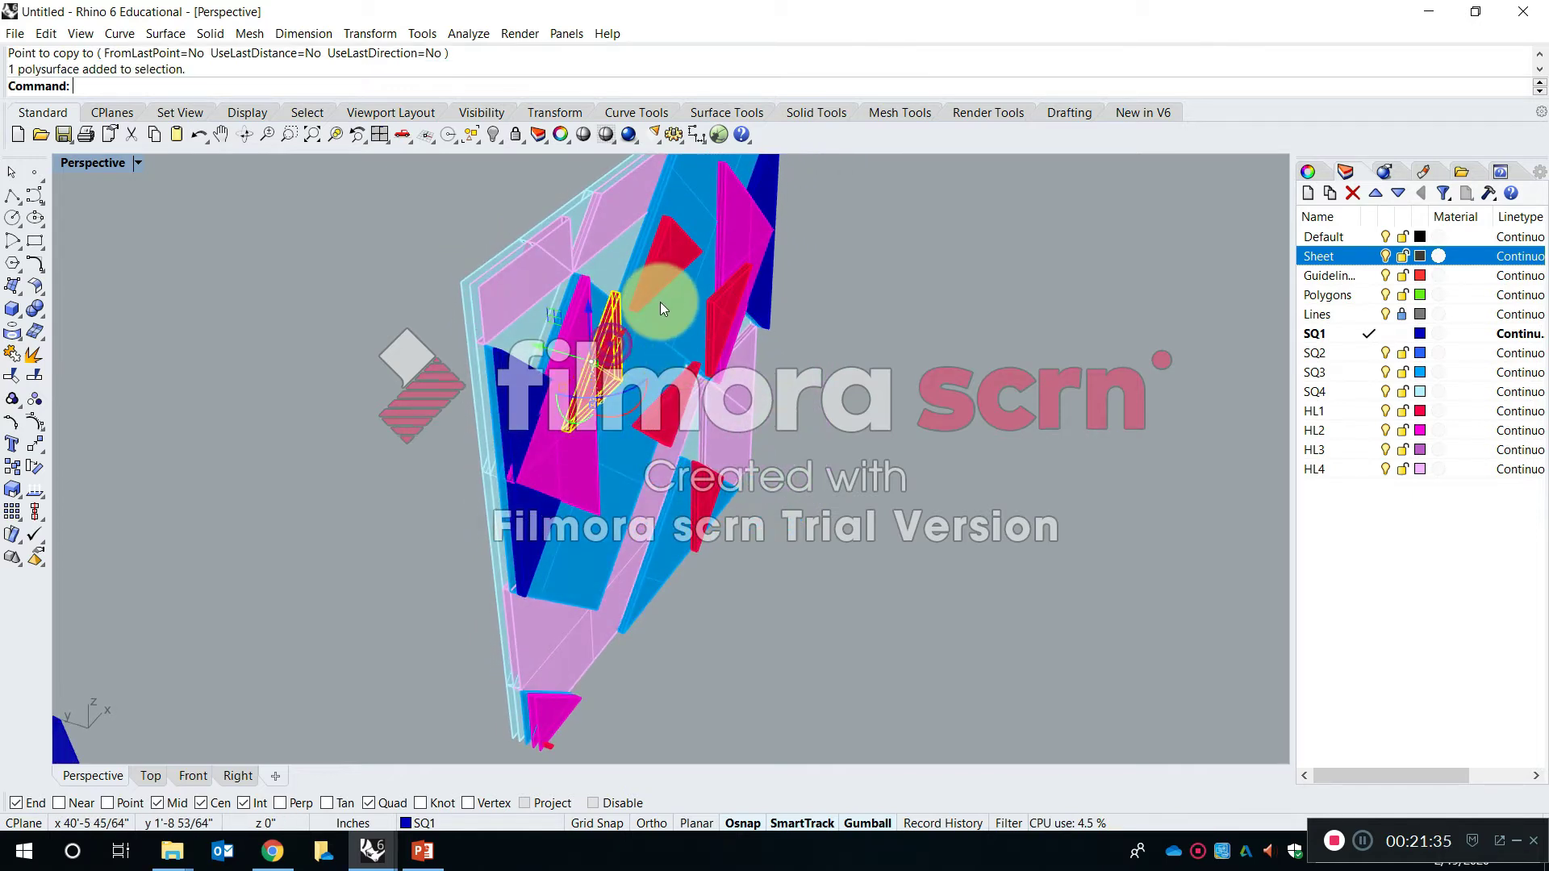
scroll(663, 291, "up", 5)
left_click(910, 403)
scroll(879, 388, "down", 5)
right_click_drag(944, 421, 847, 413)
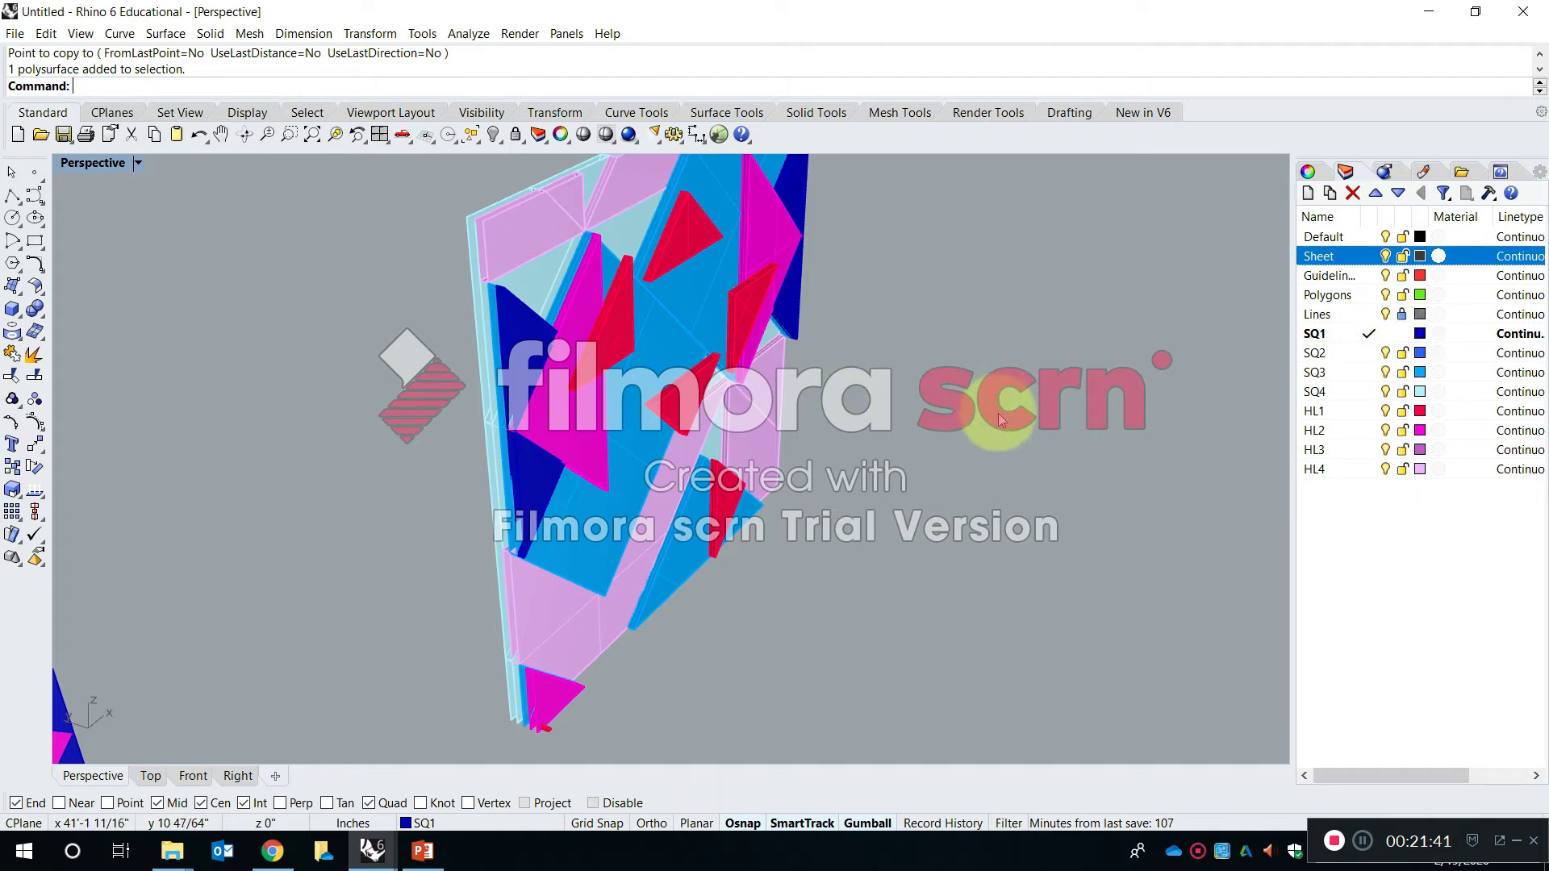
right_click_drag(1000, 413, 994, 409)
key("Escape")
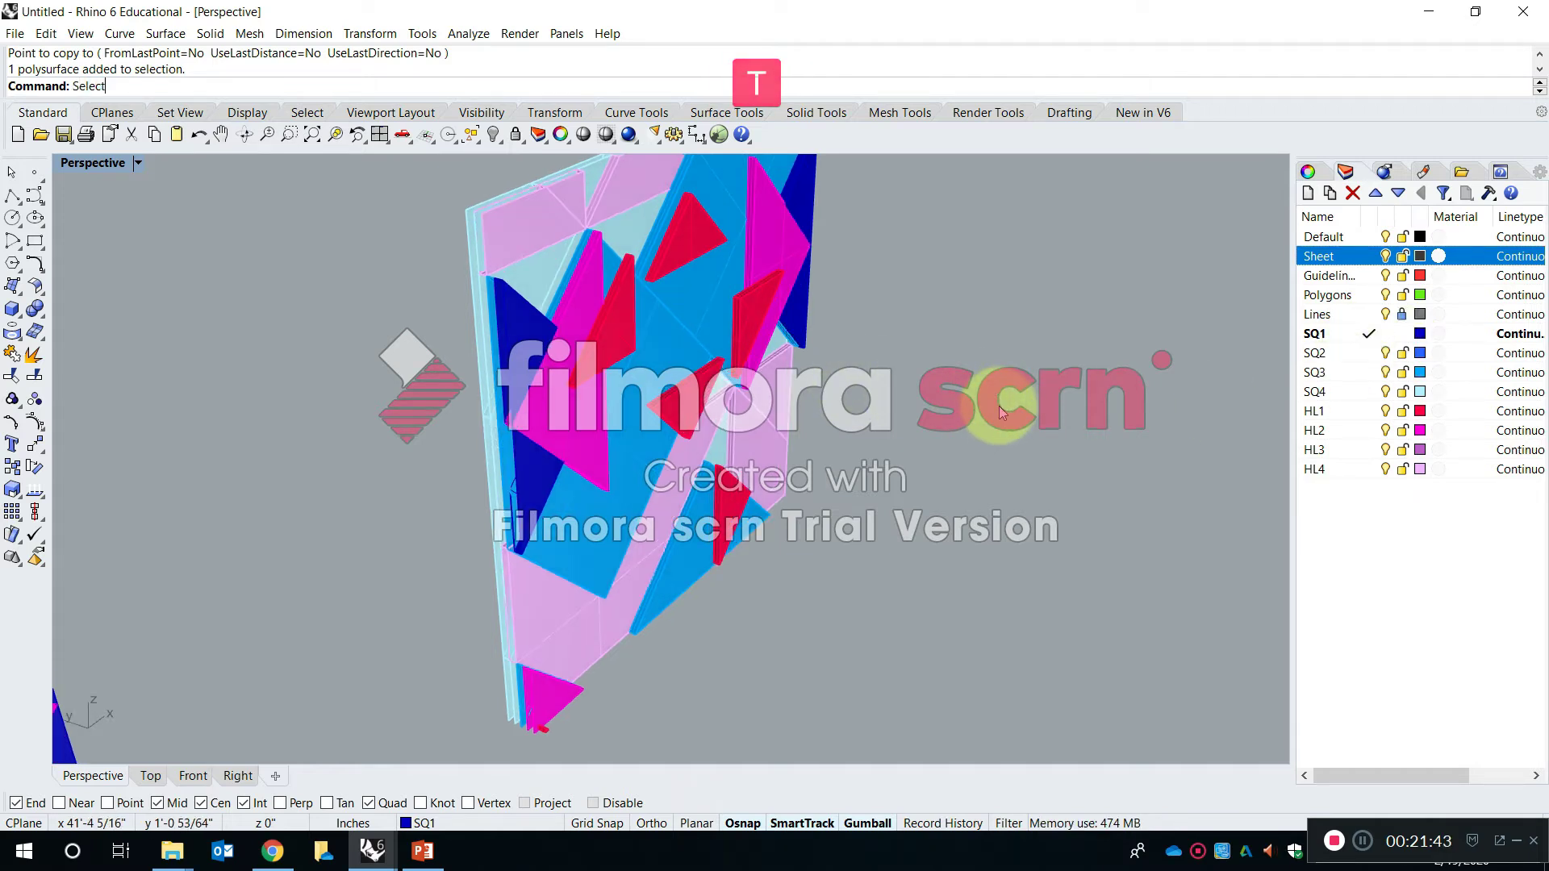
key("Return")
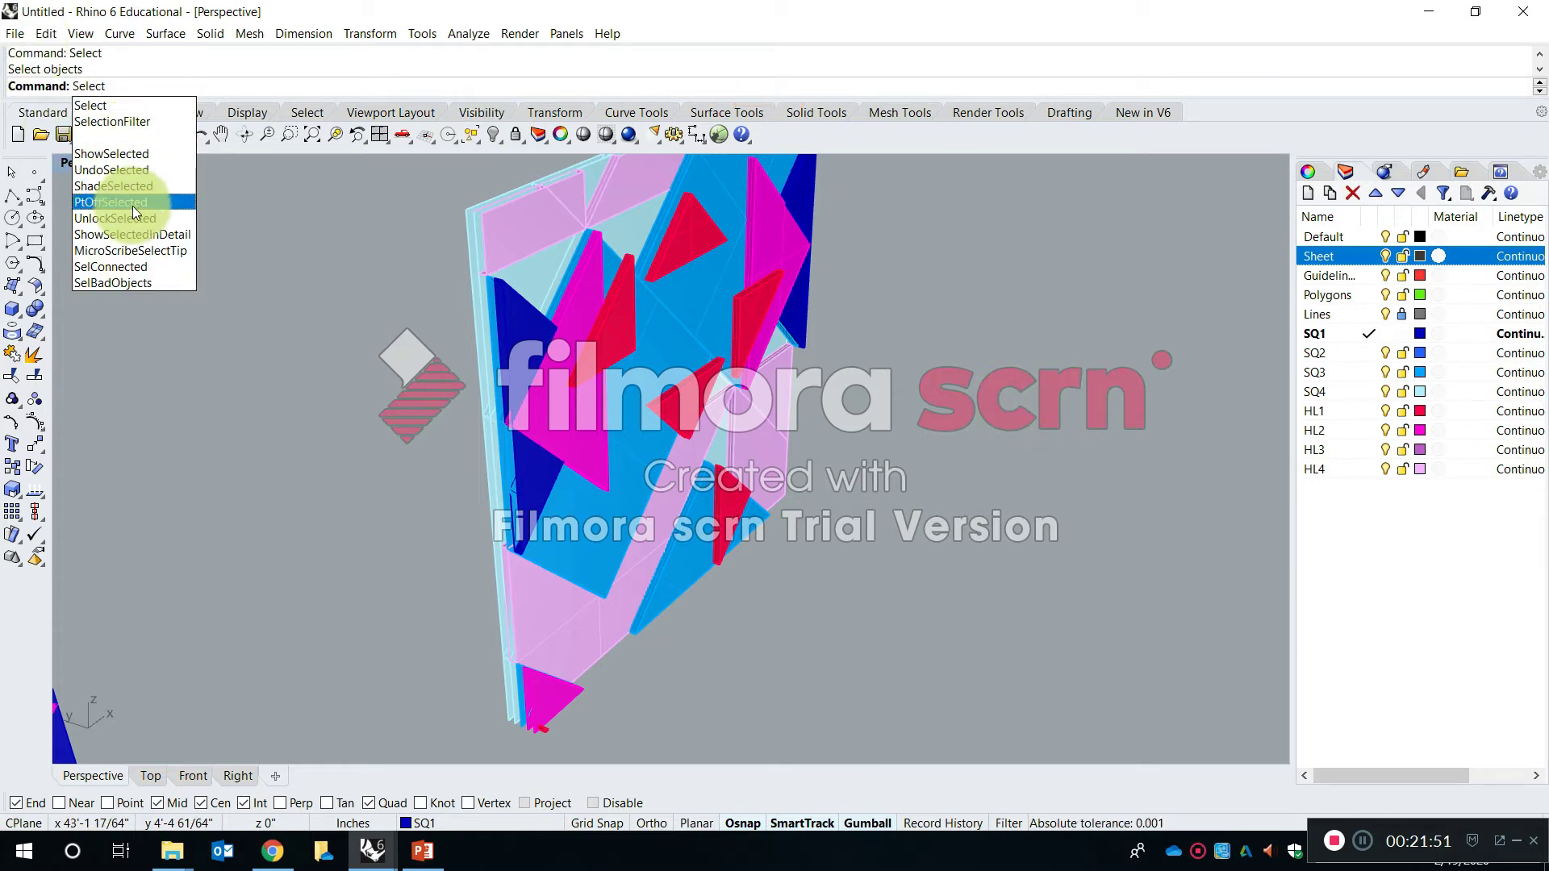
left_click(142, 124)
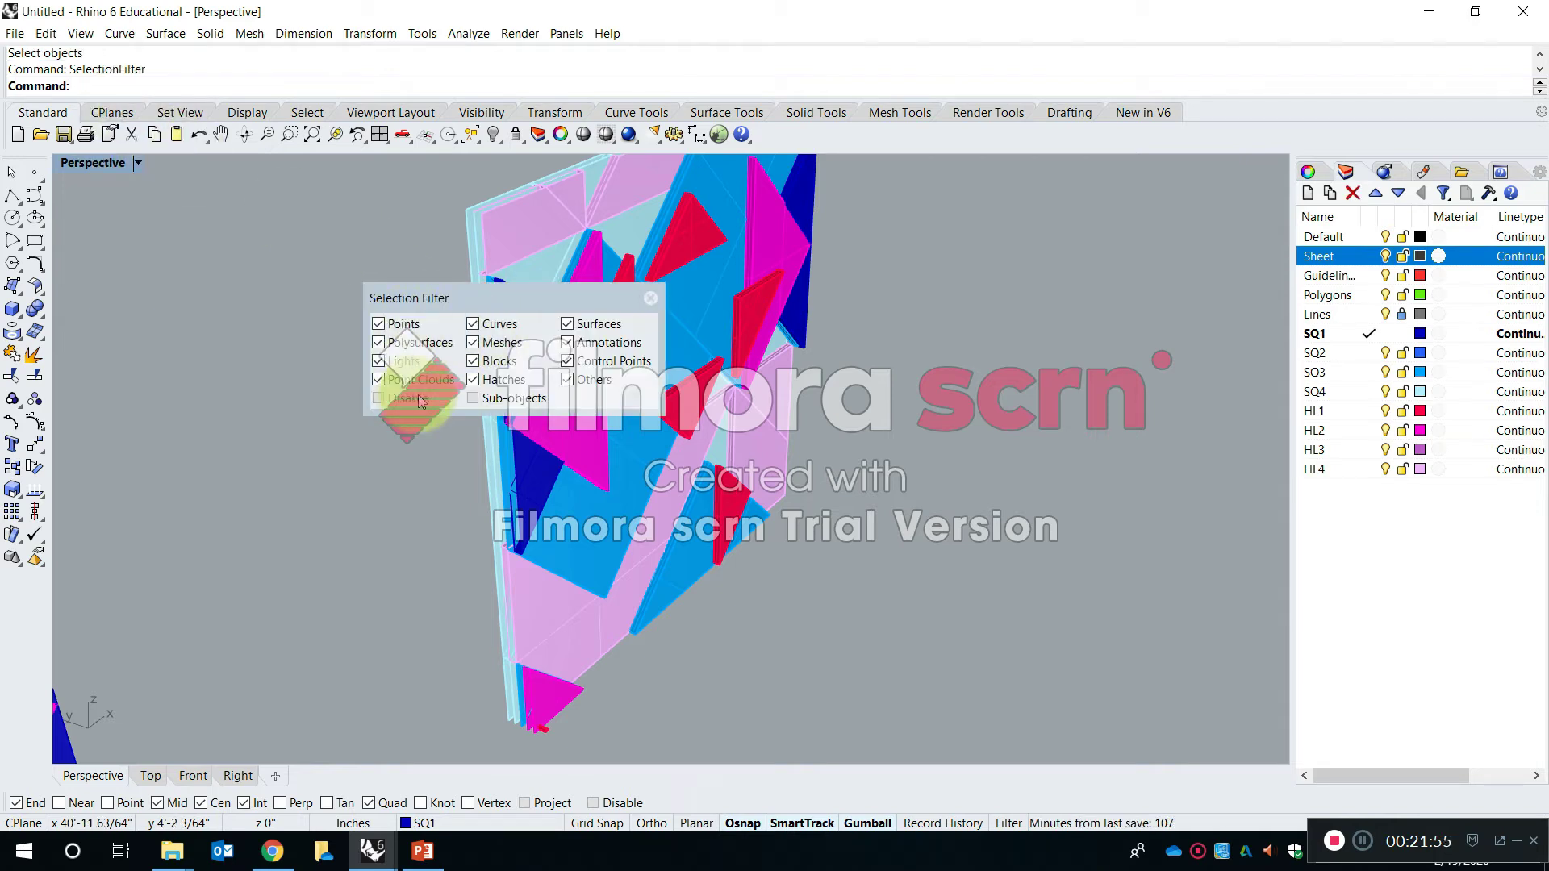
key("Escape")
Make HL1 the current layer and lock the SQ4, HL2 and HL4 layers
right_click_drag(757, 341, 957, 327)
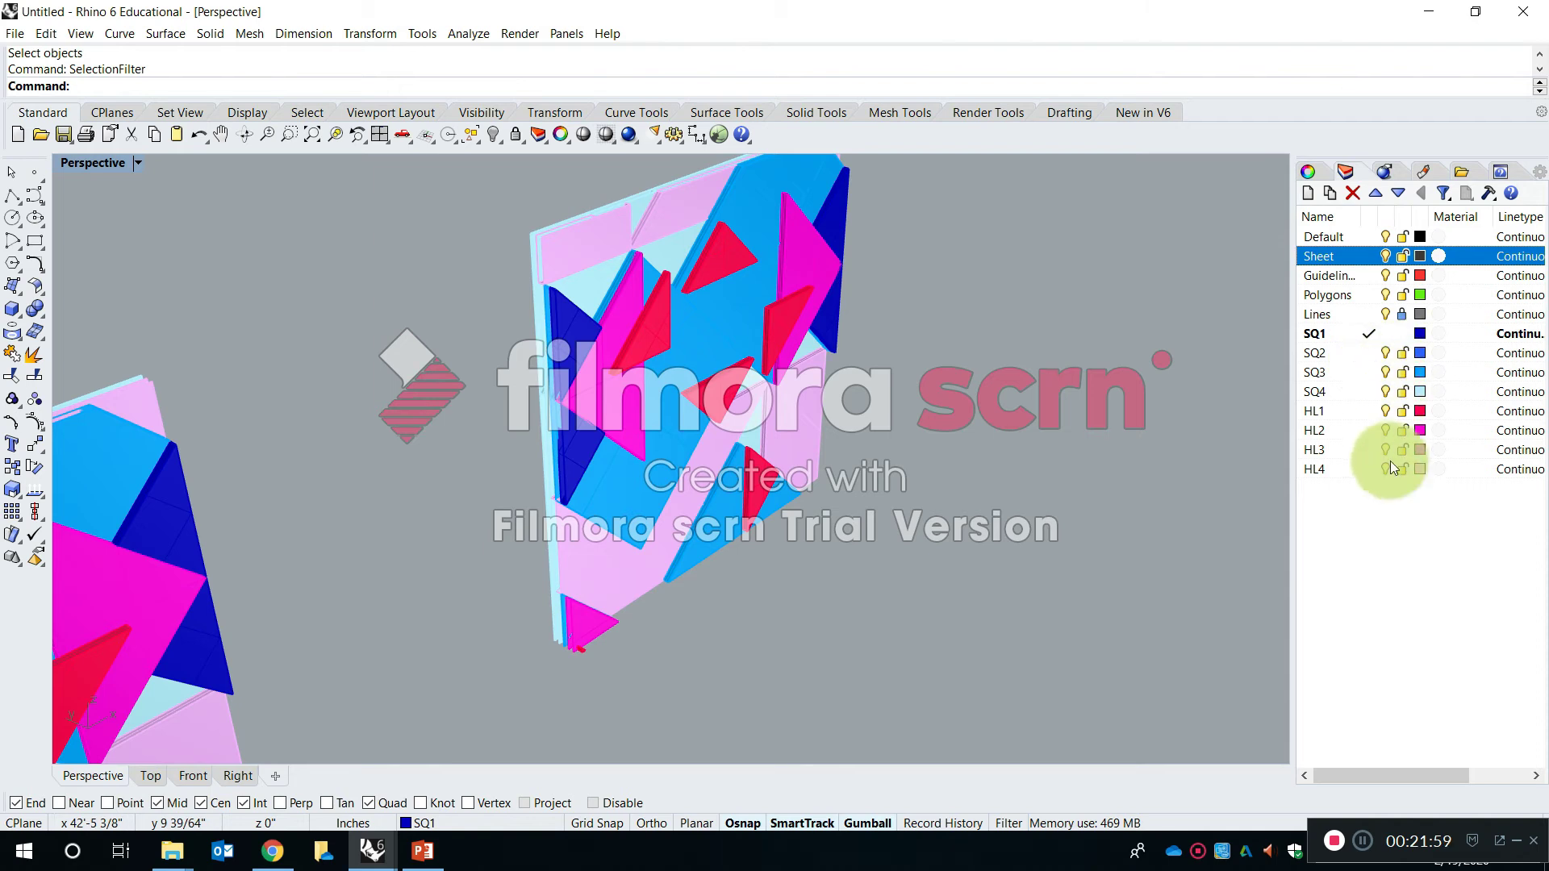
left_click(1403, 352)
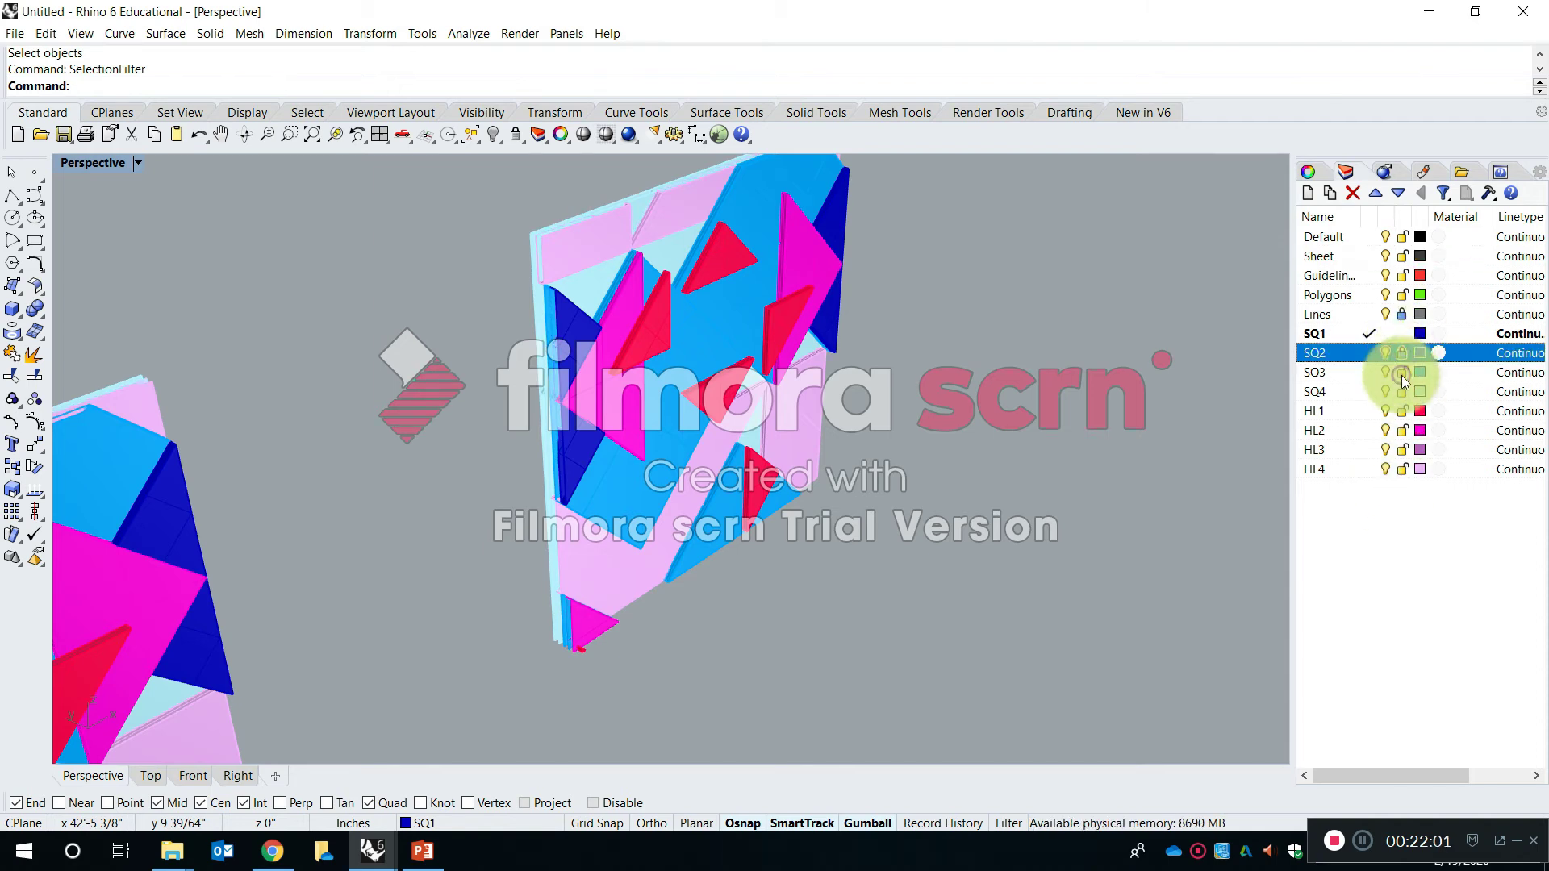
left_click(1402, 391)
left_click(1401, 410)
left_click(1400, 430)
left_click(1401, 450)
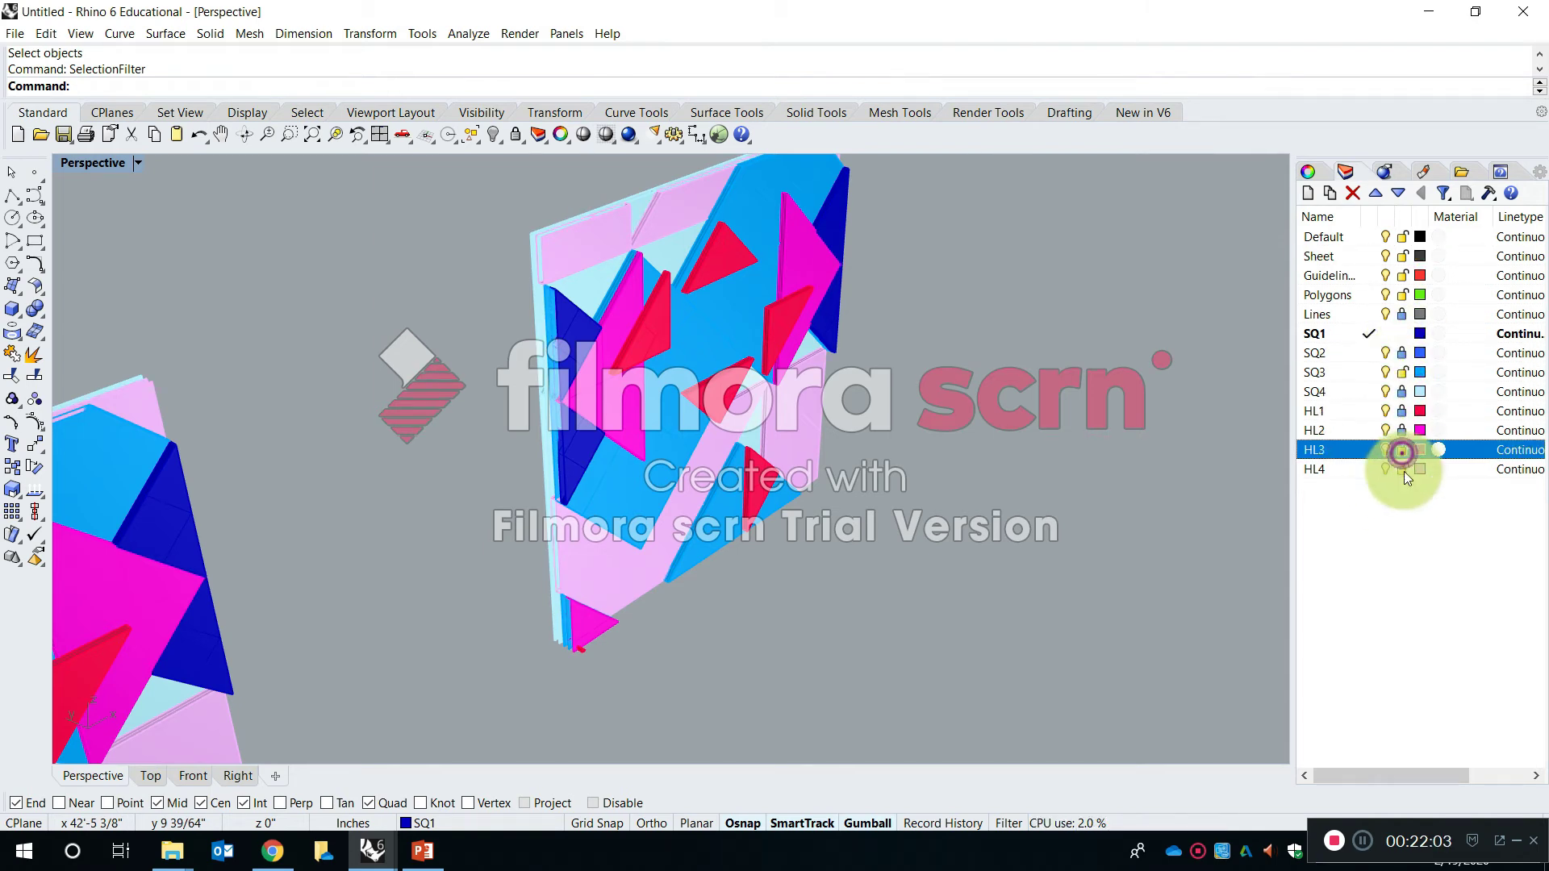
left_click(1403, 470)
left_click(1371, 412)
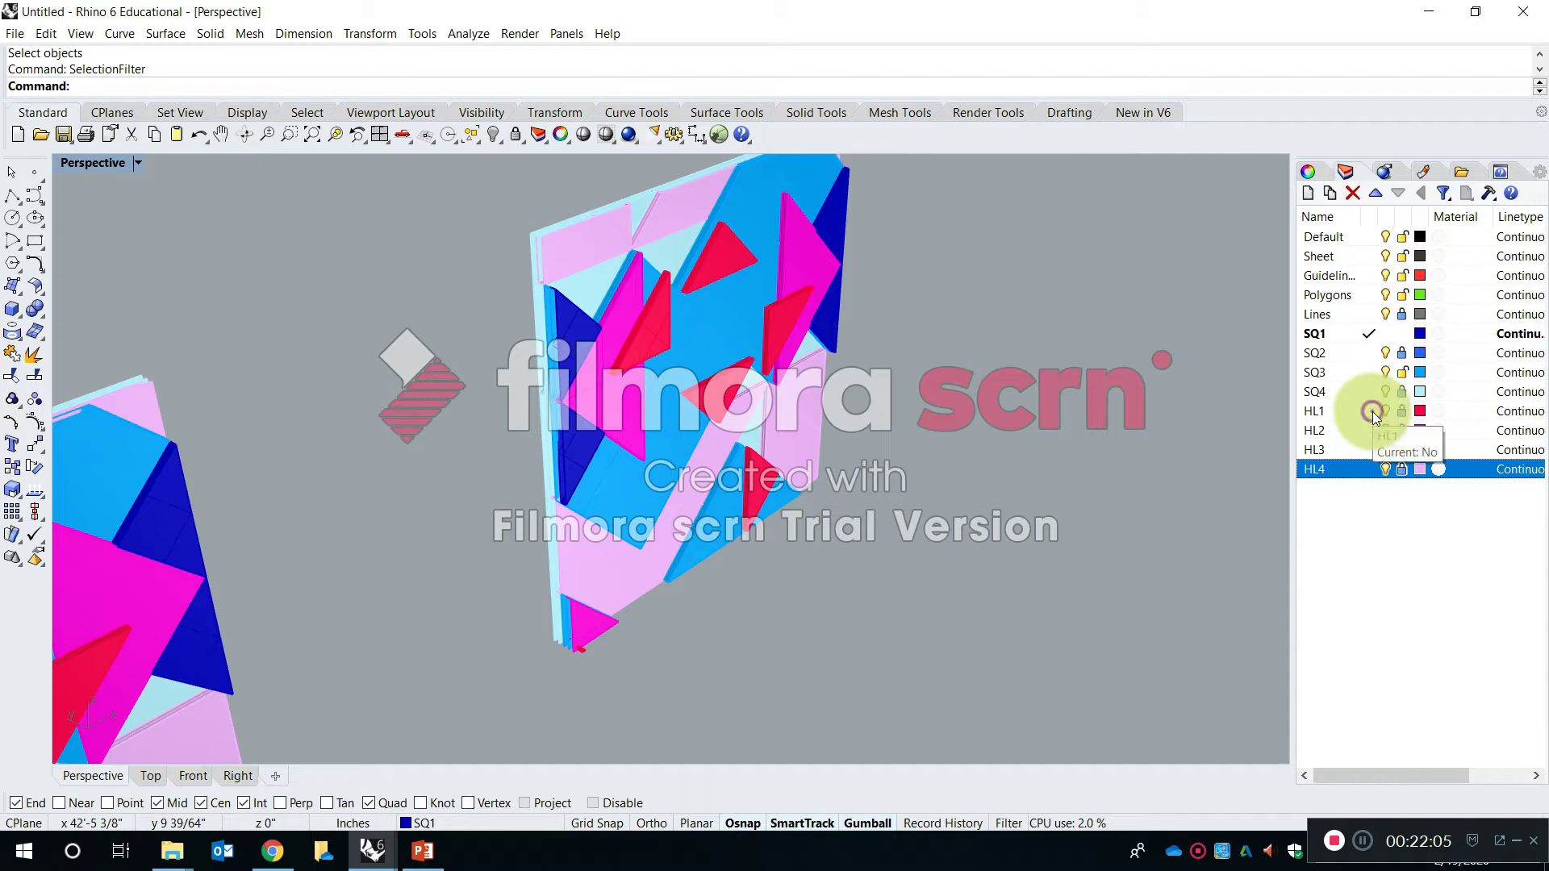
left_click(1401, 356)
Try to select only the red HL1 triangles of the copied panel
right_click_drag(904, 373, 708, 253)
scroll(708, 253, "down", 5)
left_click_drag(879, 530, 883, 496)
scroll(813, 376, "up", 5)
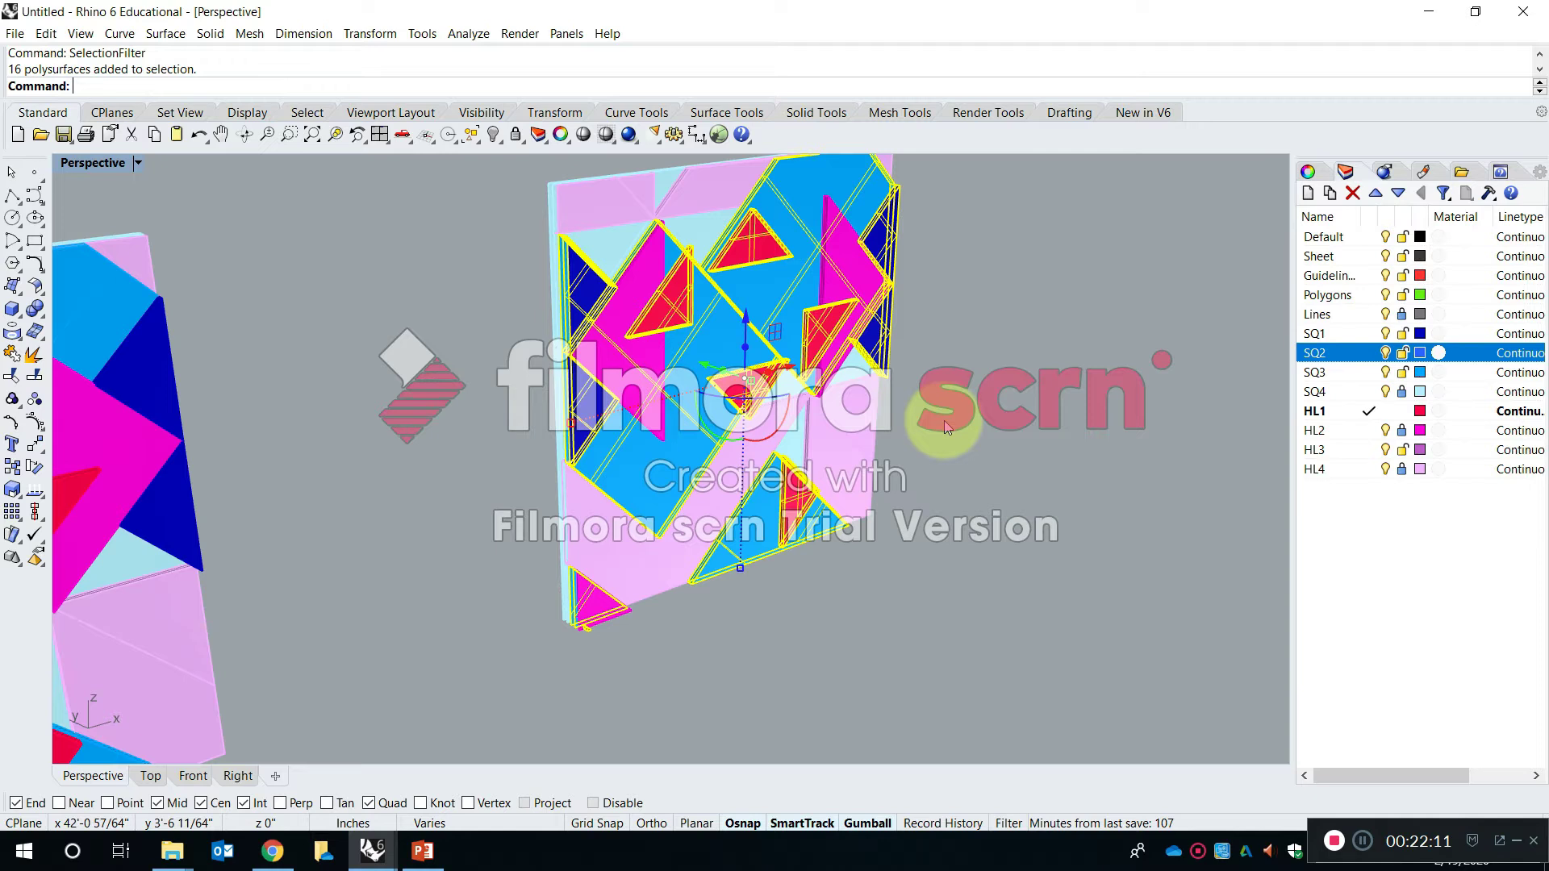
left_click(994, 421)
Lock the SQ1, SQ2, SQ3 and HL3 layers so that HL1 is the only selectable pattern layer
left_click(1401, 333)
left_click(1402, 352)
left_click(1403, 372)
left_click(1402, 353)
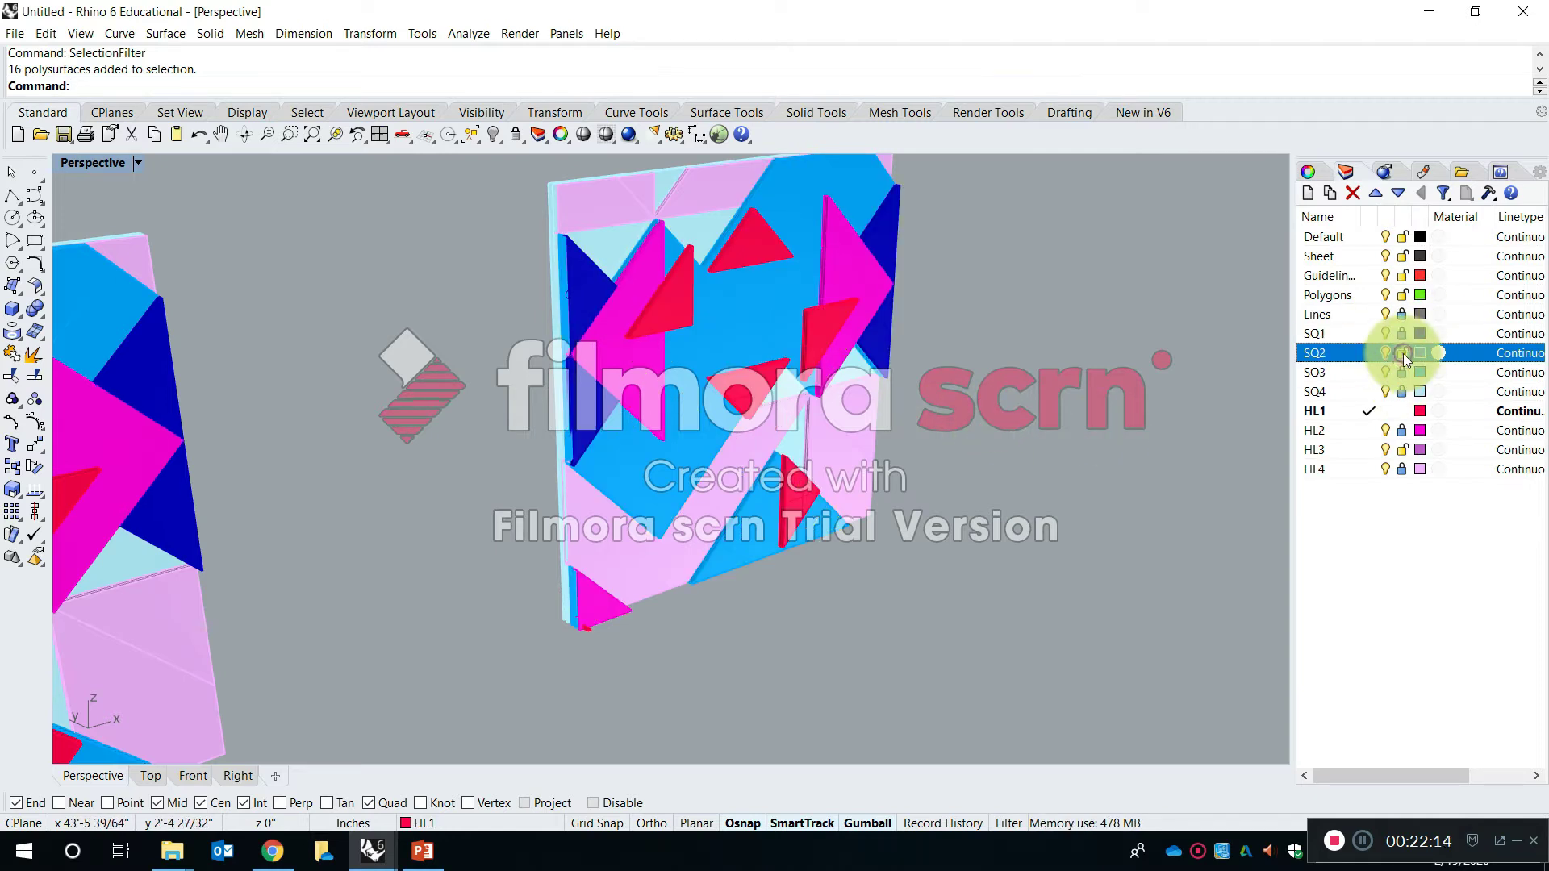
left_click(1401, 449)
Move the red HL1 triangles of the copied panel 5/8 inch outward from its front face
right_click_drag(1110, 466, 907, 294)
left_click_drag(720, 215, 985, 561)
right_click_drag(986, 561, 739, 400)
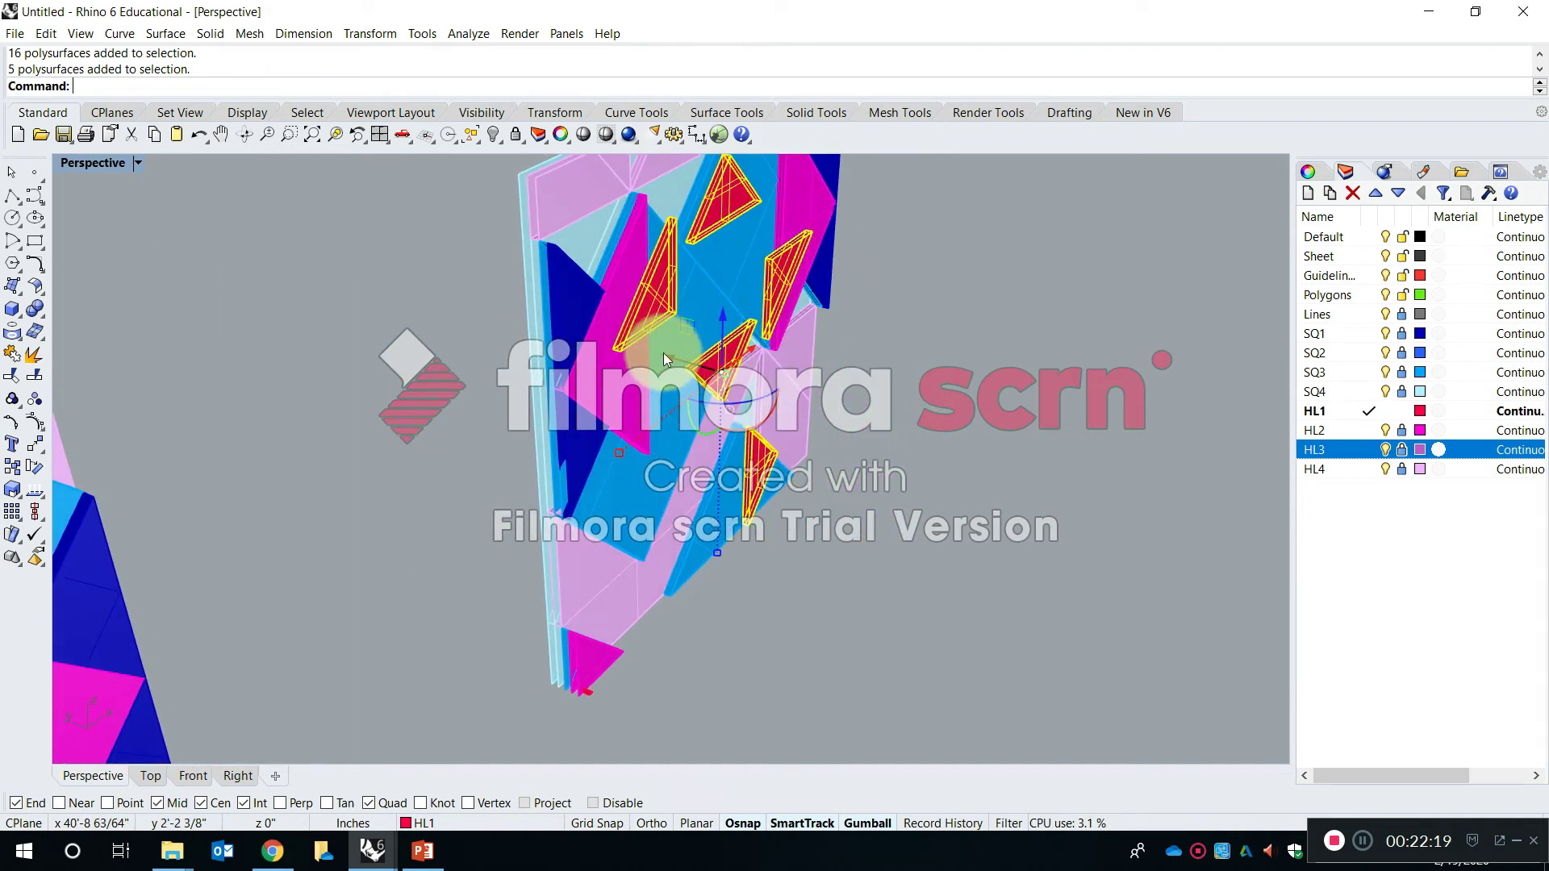
left_click_drag(668, 357, 835, 432)
key("ctrl+z")
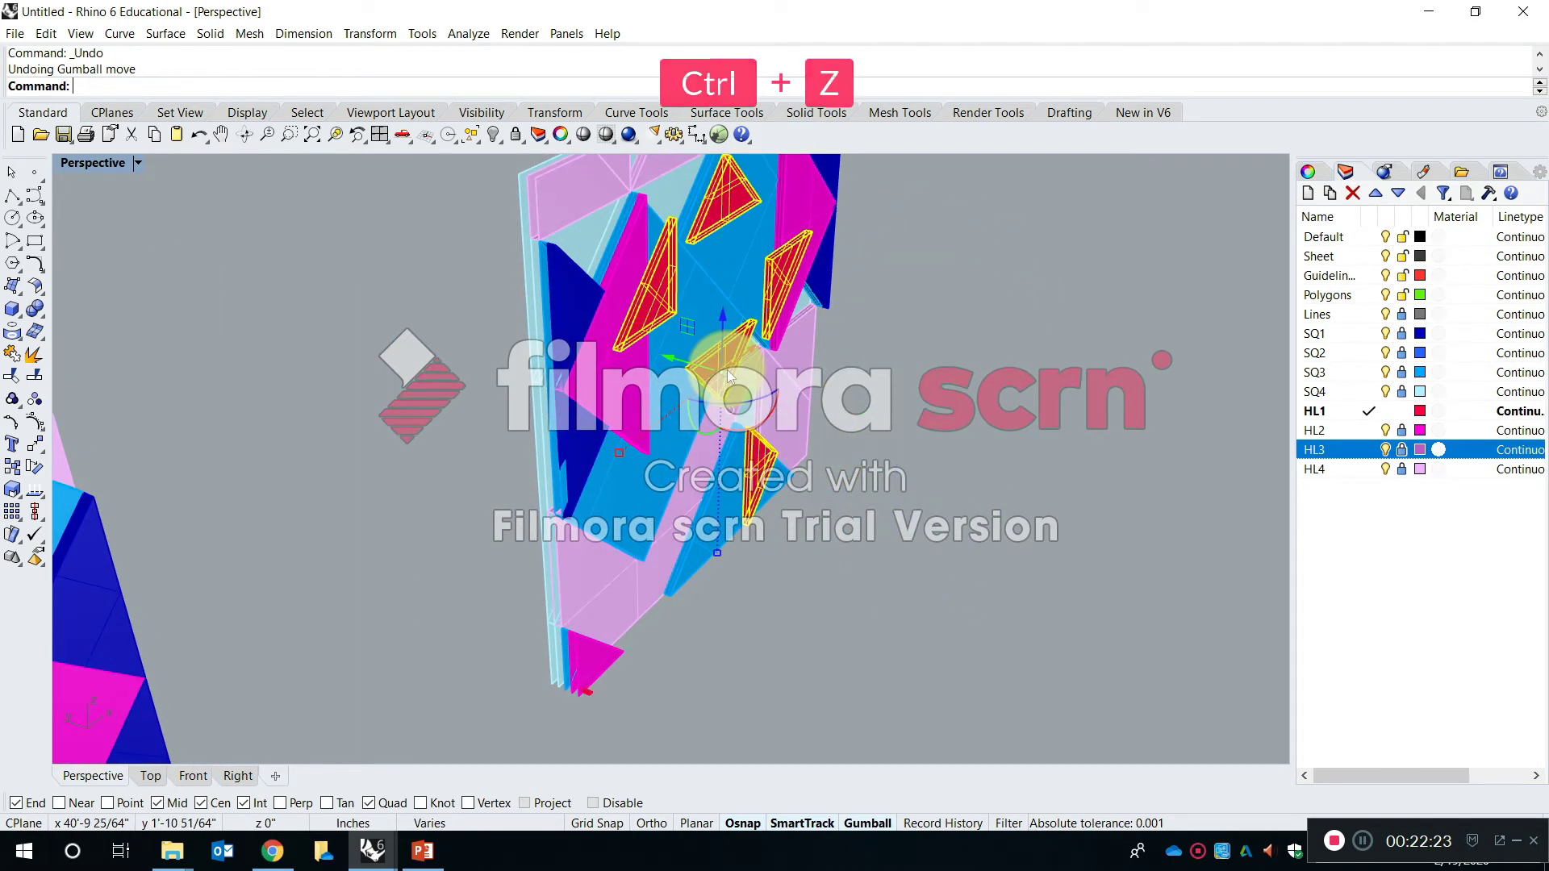
left_click(668, 355)
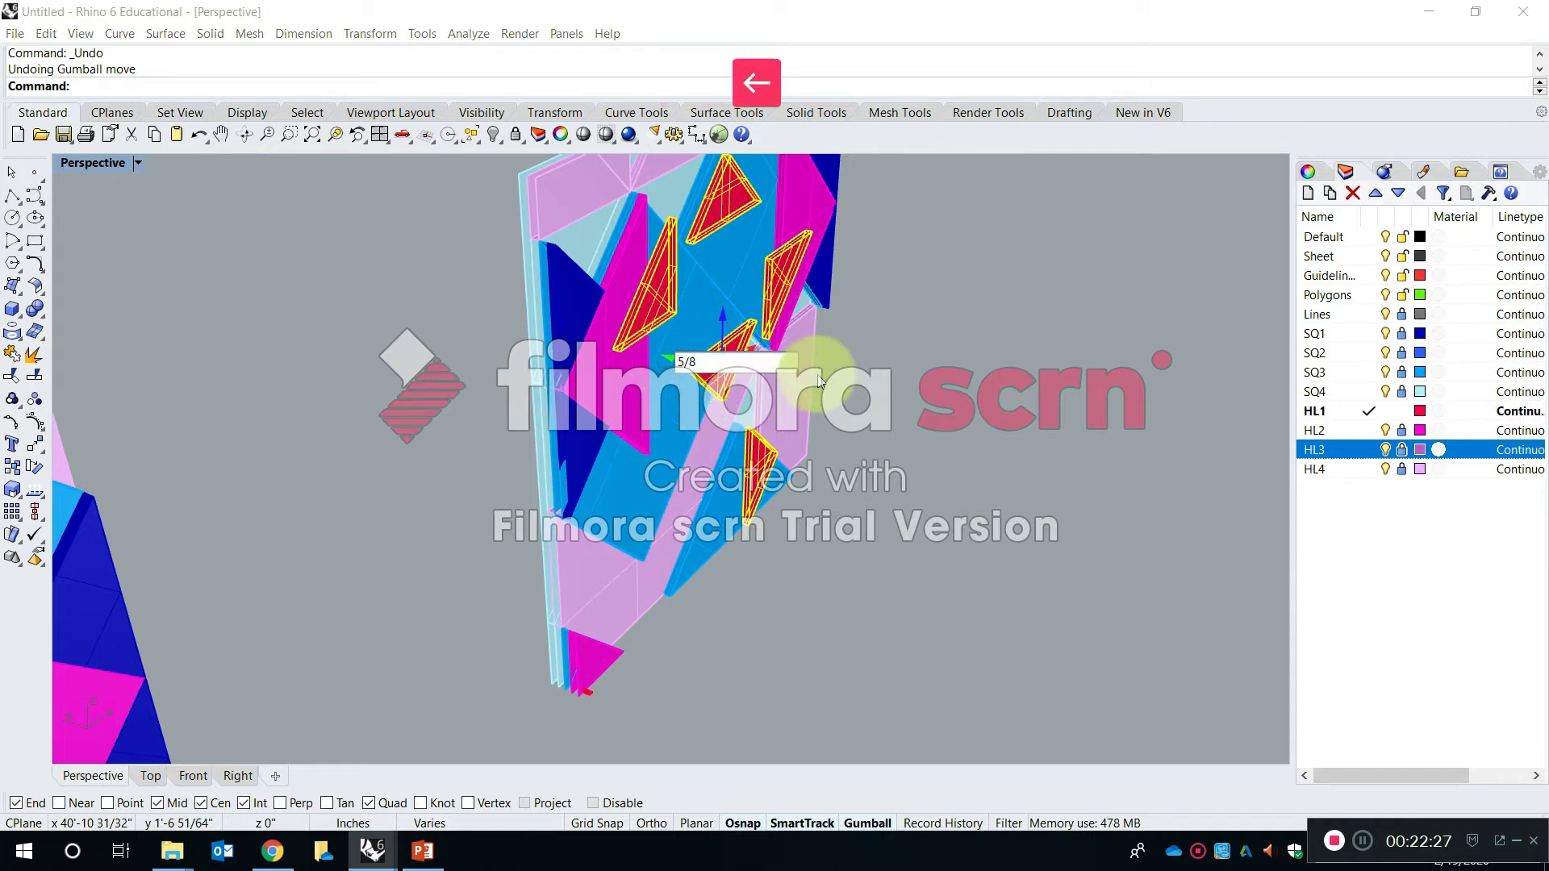
key("Return")
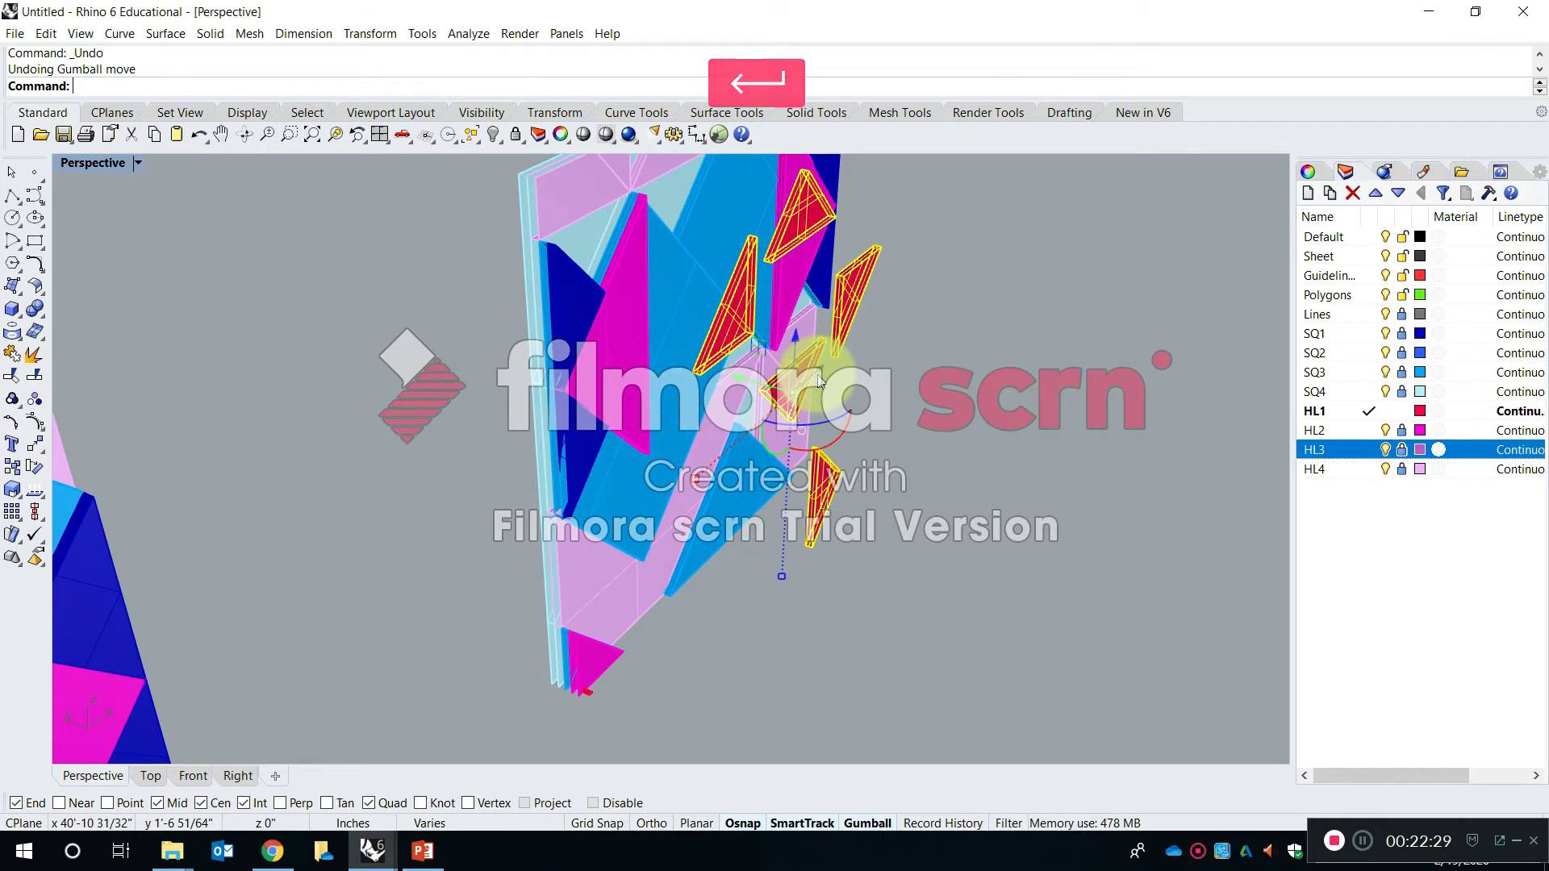
left_click(966, 398)
right_click_drag(901, 461, 818, 401)
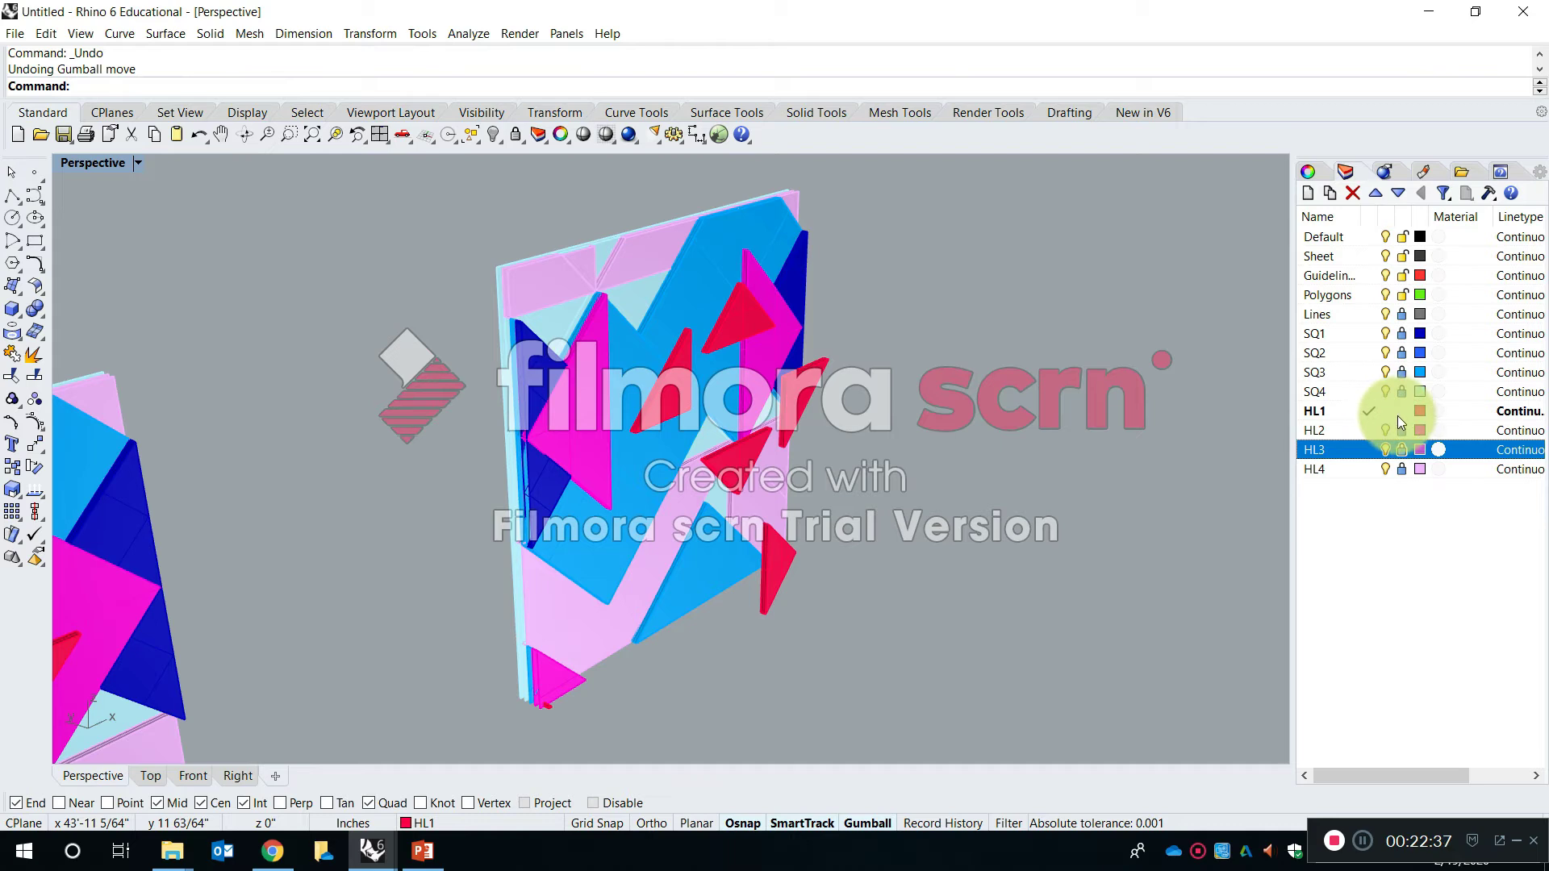
Make HL2 the current layer with HL1 locked, and select the copied panel's magenta triangles
left_click(1372, 428)
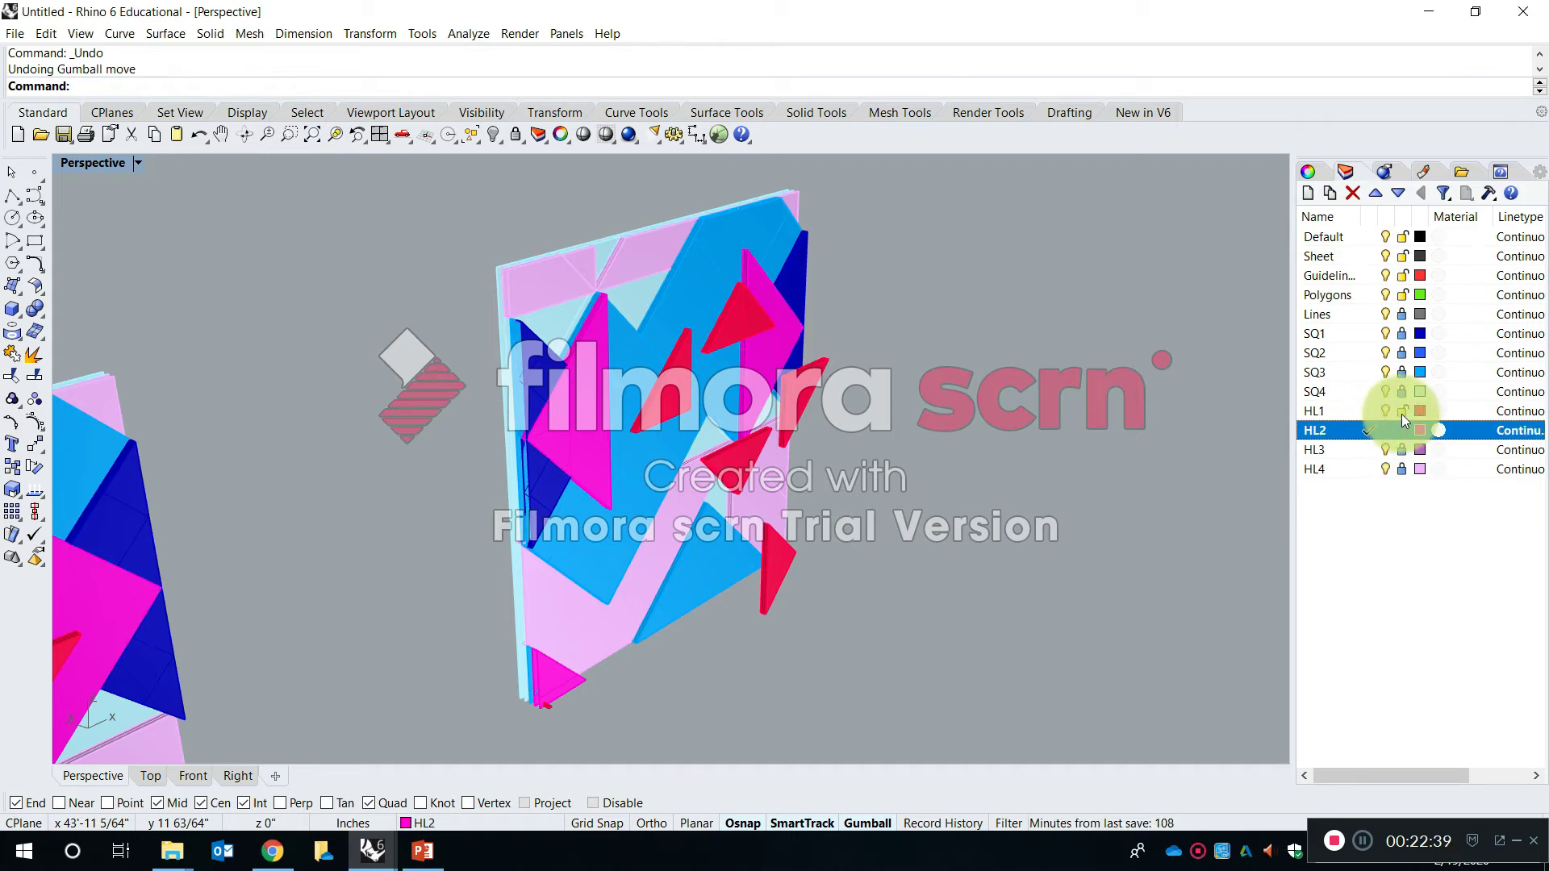
left_click(1401, 414)
right_click_drag(1169, 476, 582, 323)
scroll(582, 322, "down", 3)
left_click_drag(470, 219, 801, 550)
right_click_drag(801, 551, 613, 467)
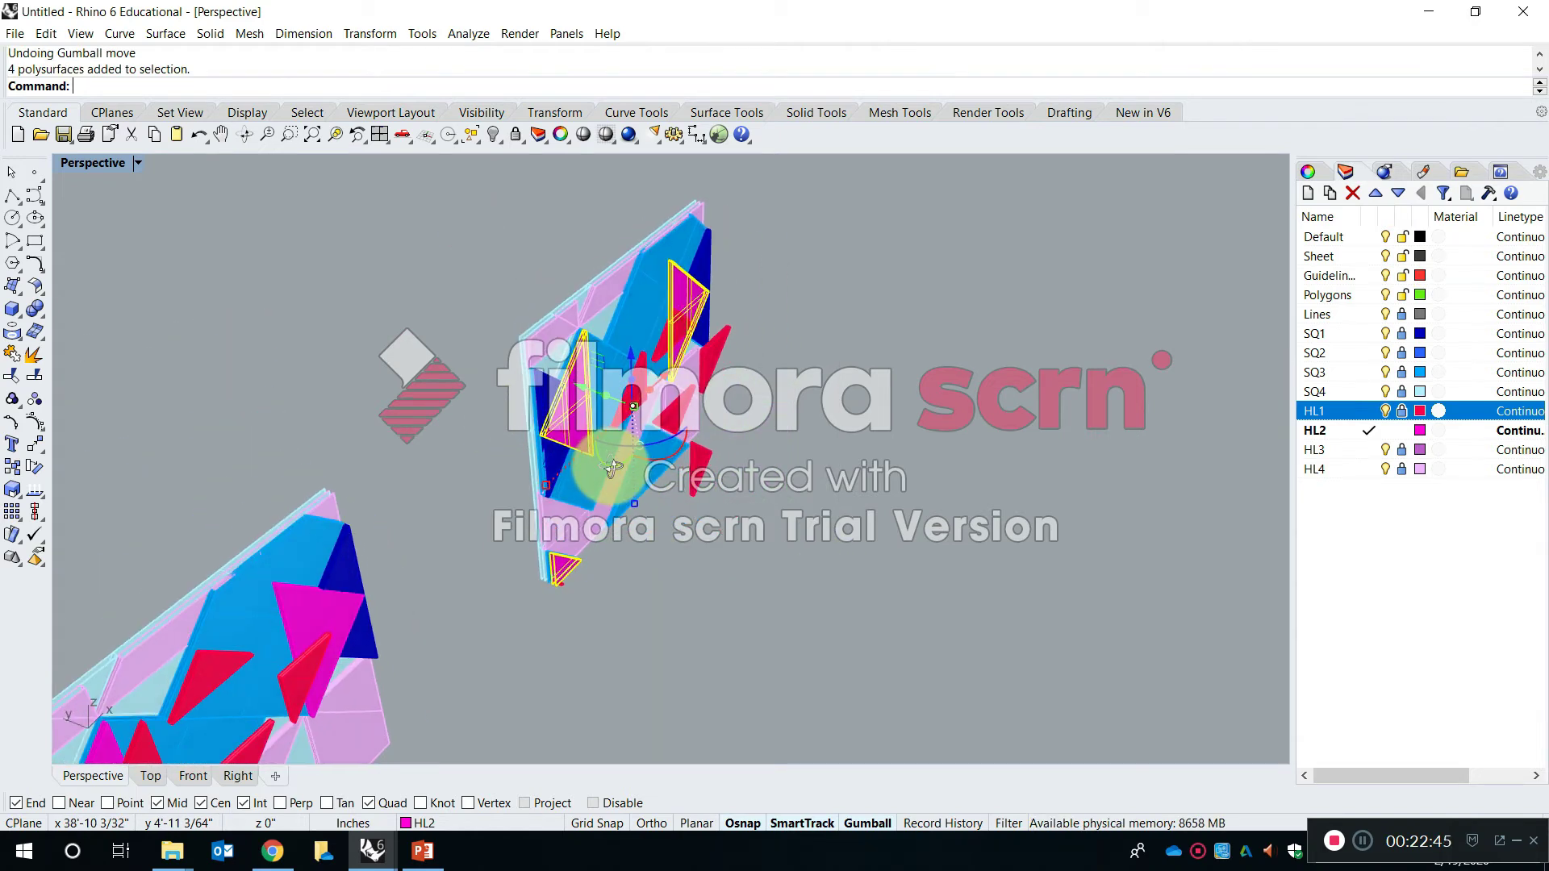
left_click(1108, 481)
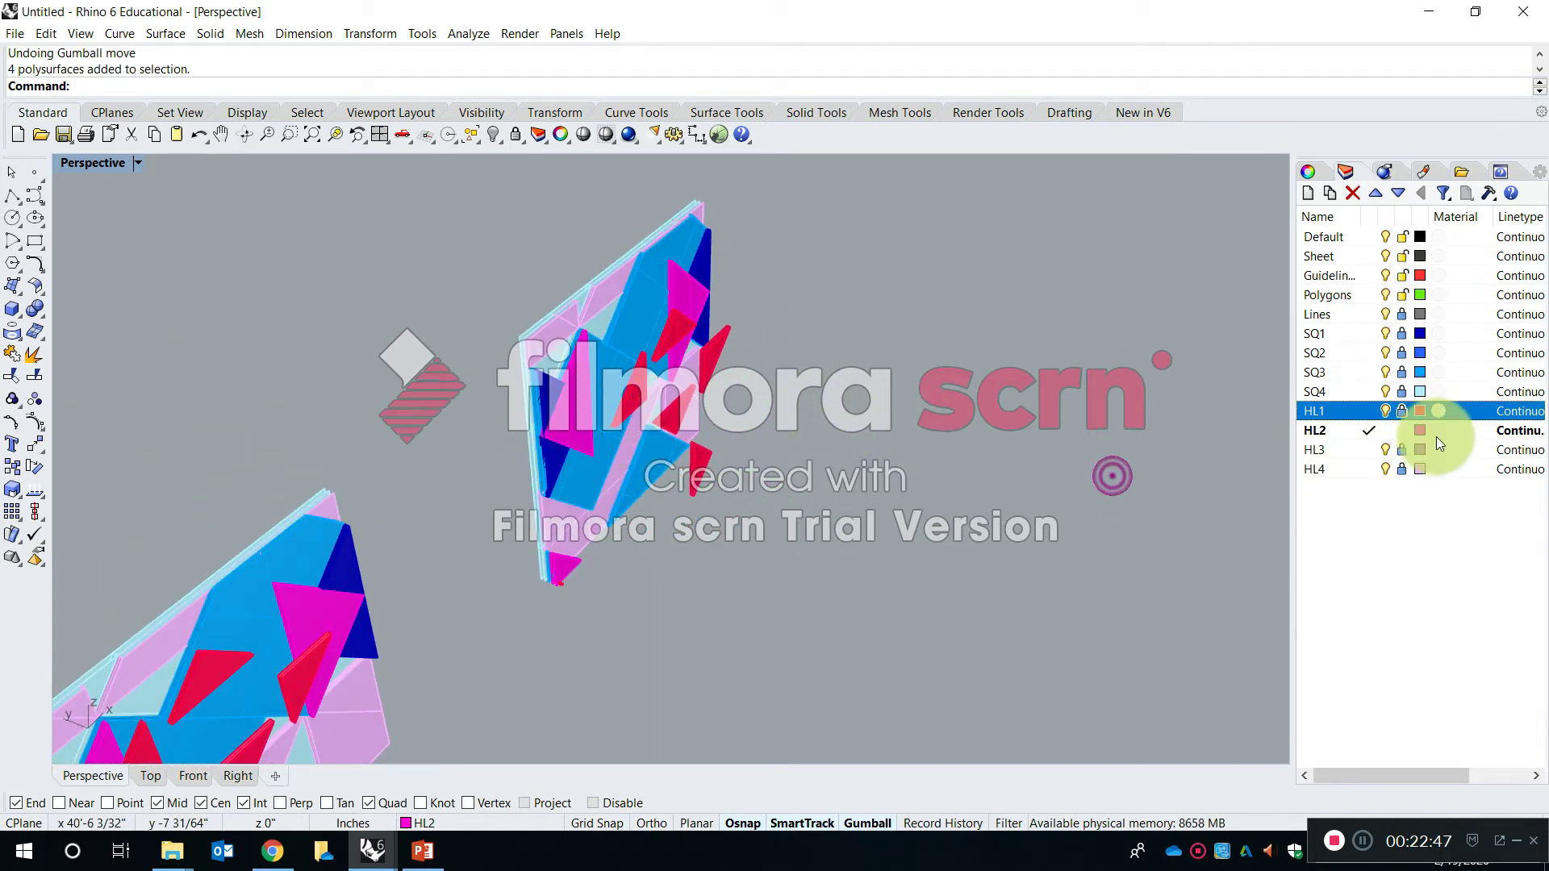
Unlock HL1 and move the copied panel's HL1 and HL2 triangles together outward from its front face
left_click(506, 240)
left_click_drag(728, 447, 808, 617)
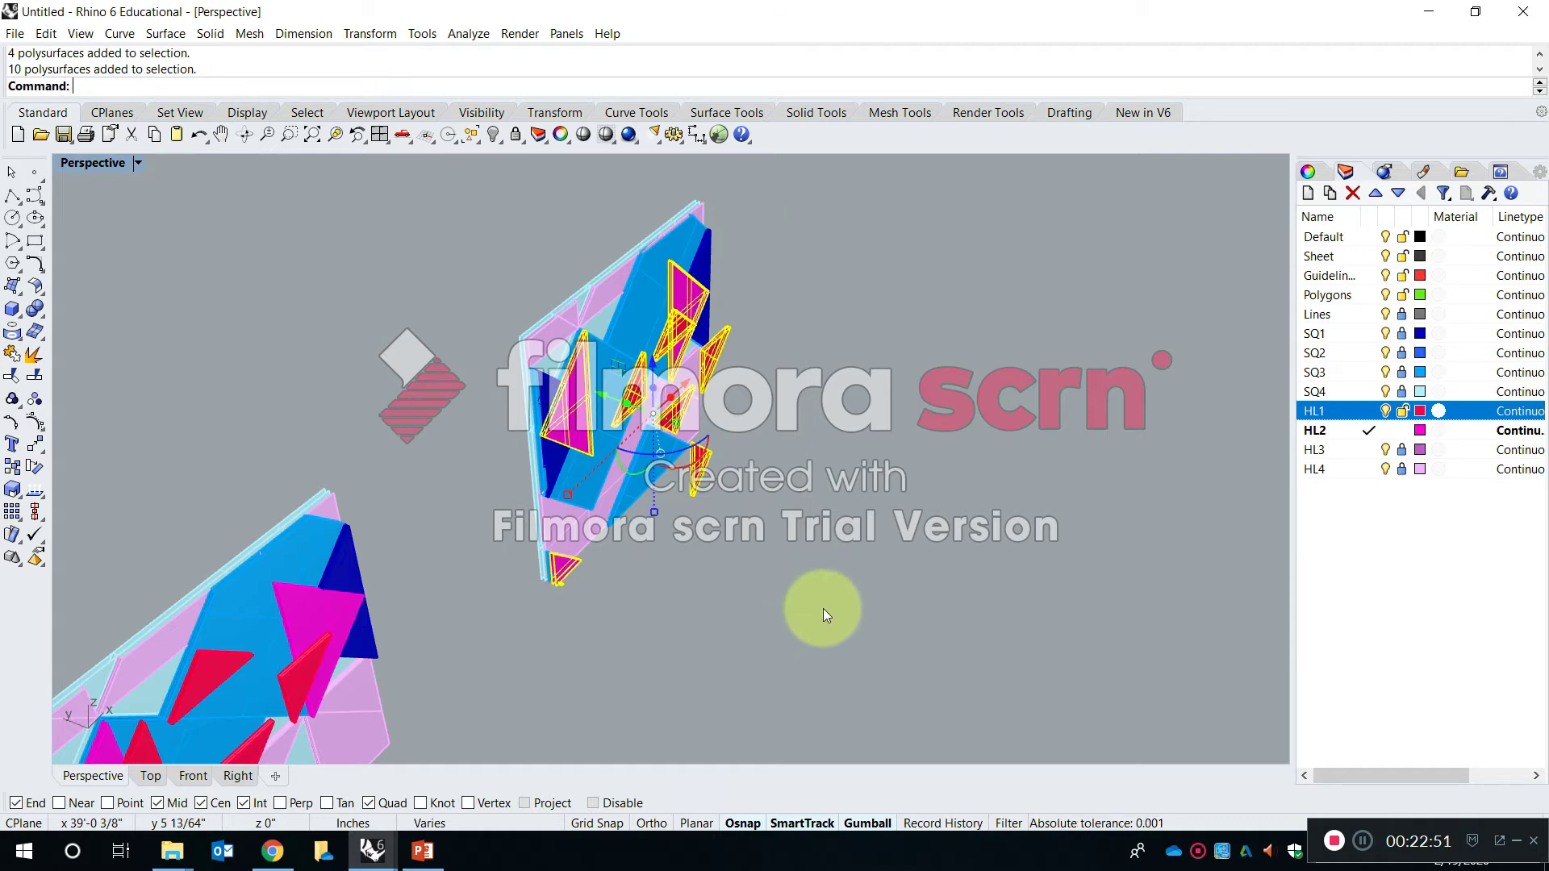
key("BackSpace")
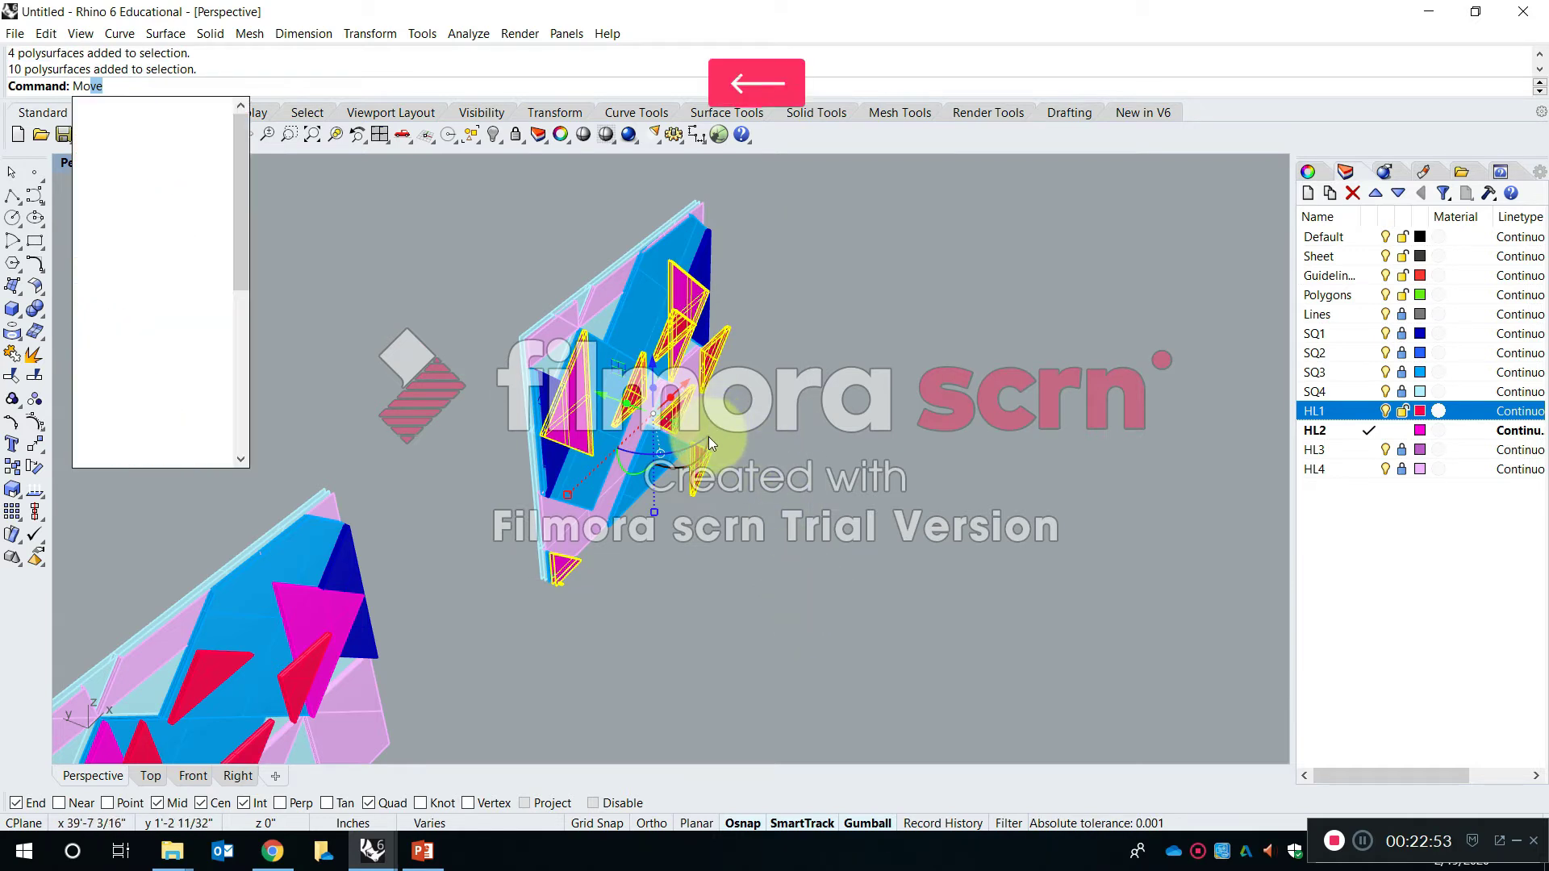
scroll(623, 409, "up", 4)
left_click(624, 400)
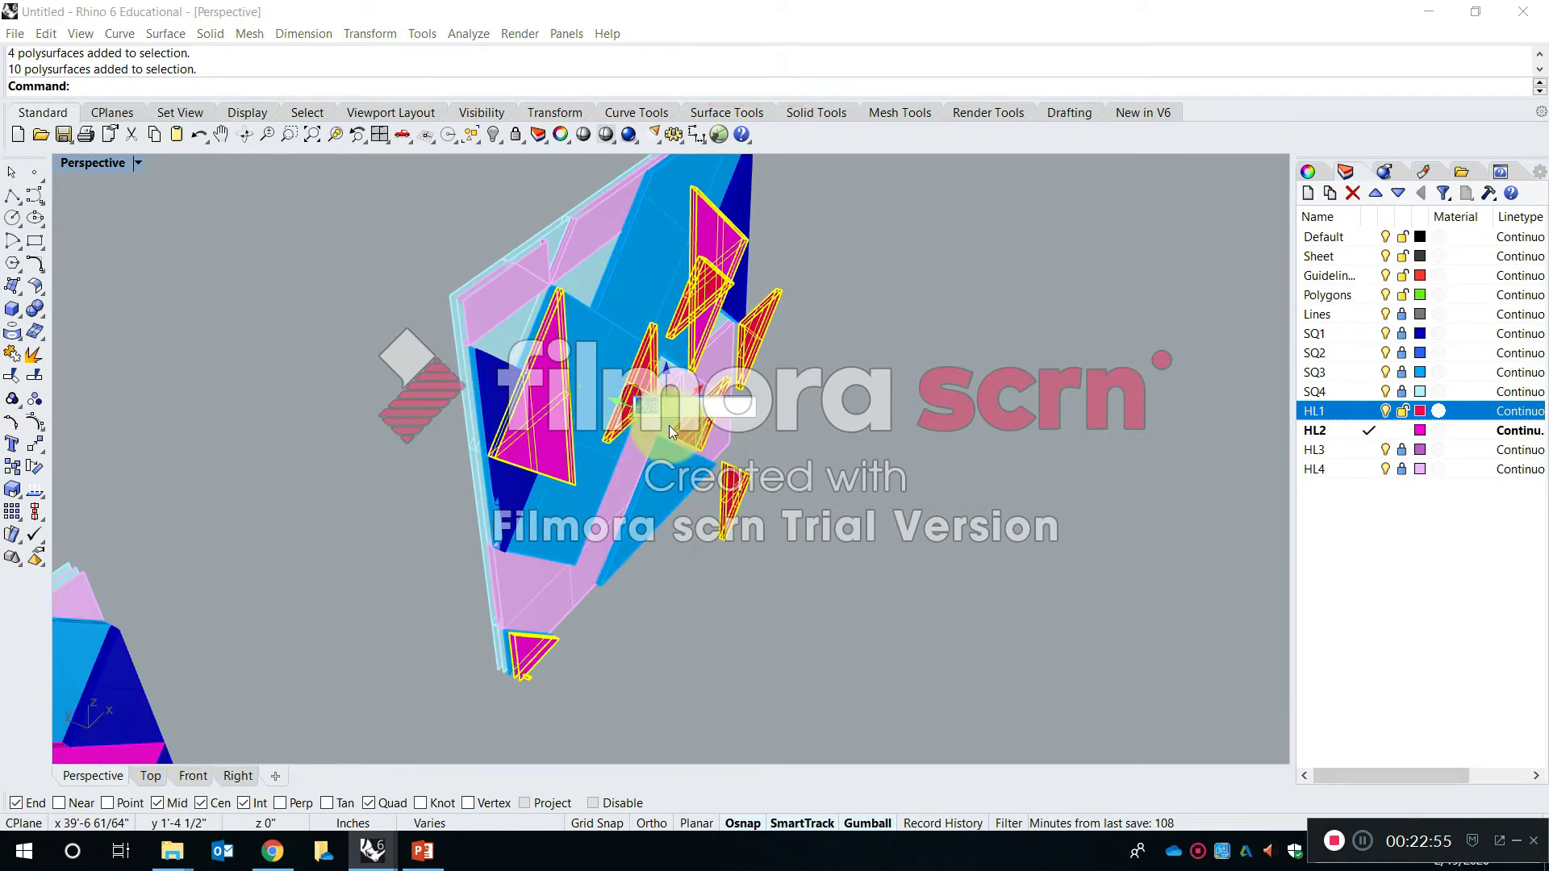
key("Return")
left_click(1039, 484)
right_click_drag(1039, 484, 898, 409)
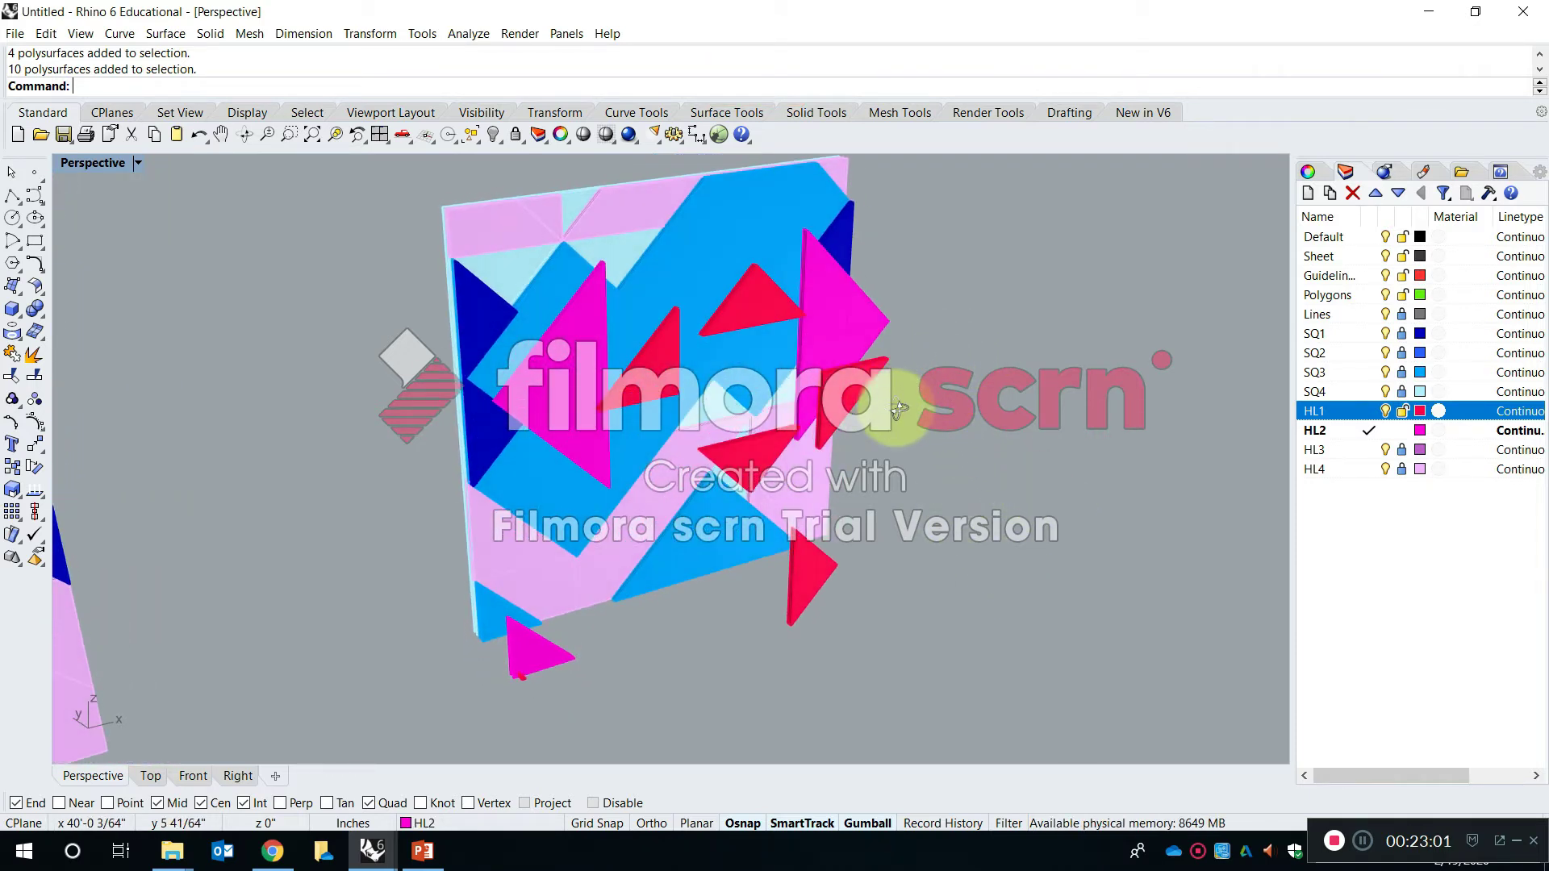
mouse_move(1018, 413)
right_mouse_down()
mouse_move(1005, 440)
mouse_move(1018, 442)
right_mouse_up()
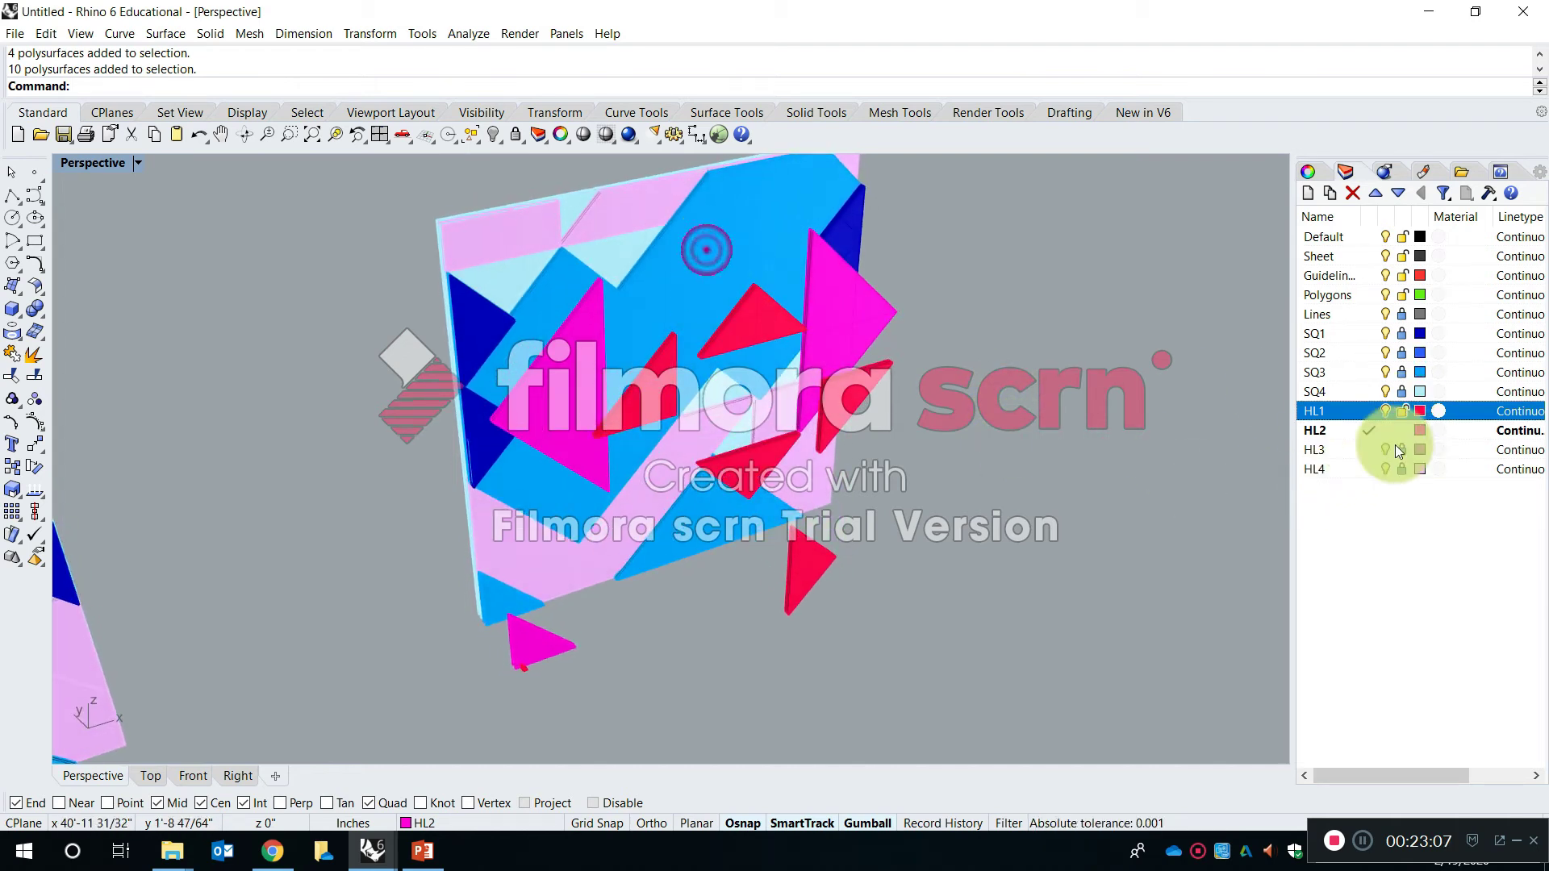
Unlock SQ3 and move the copied panel's SQ3, HL1 and HL2 pieces together outward from its front face
left_click(1401, 372)
left_click(716, 232)
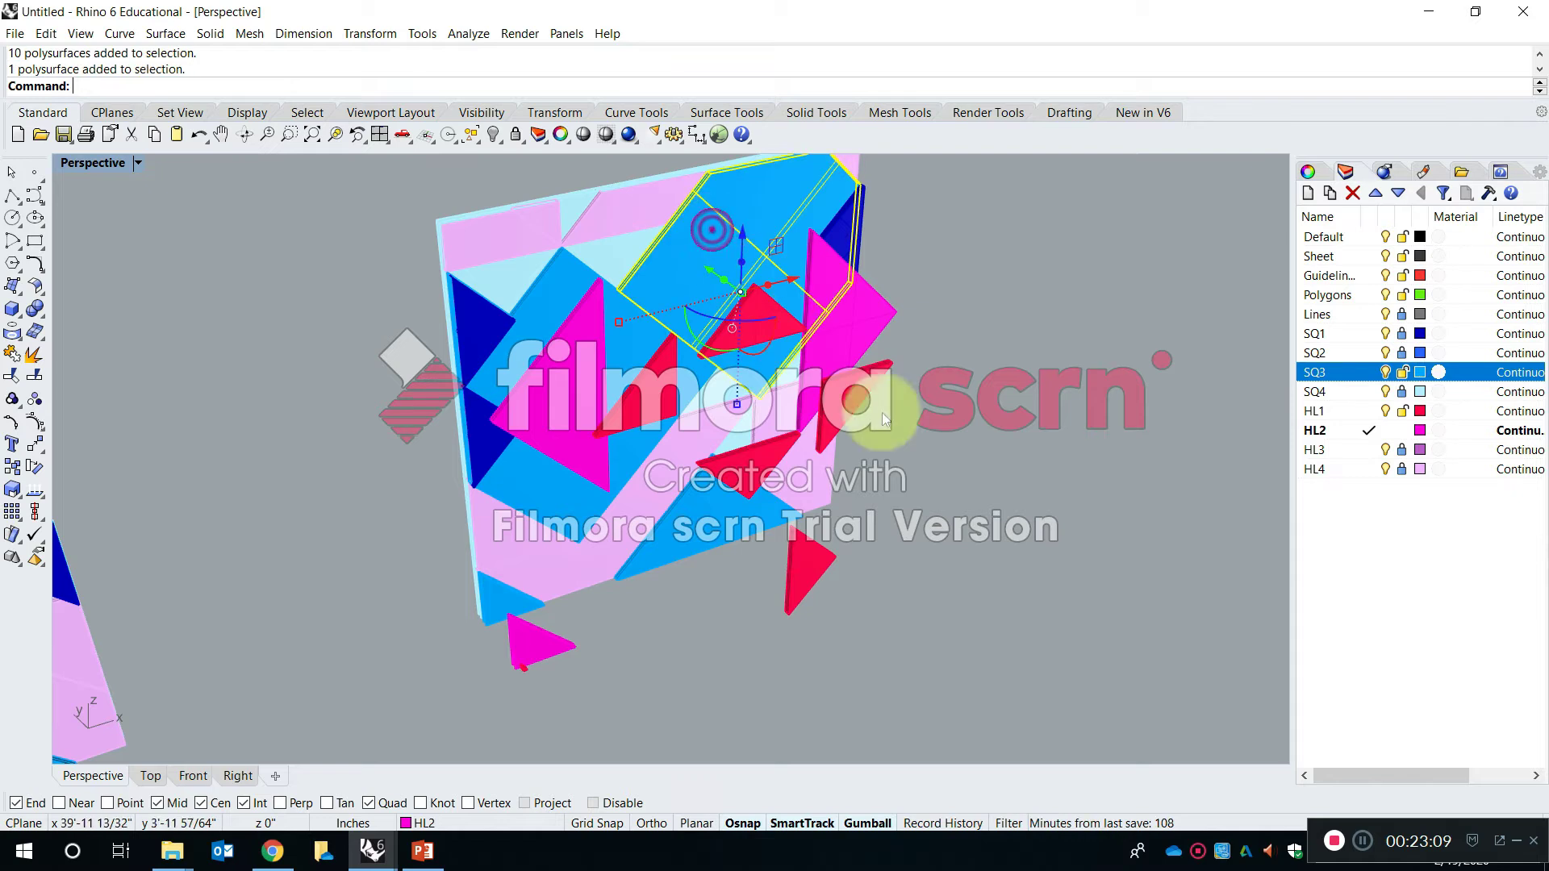
left_click(975, 464)
scroll(894, 437, "down", 6)
left_click_drag(947, 639, 947, 639)
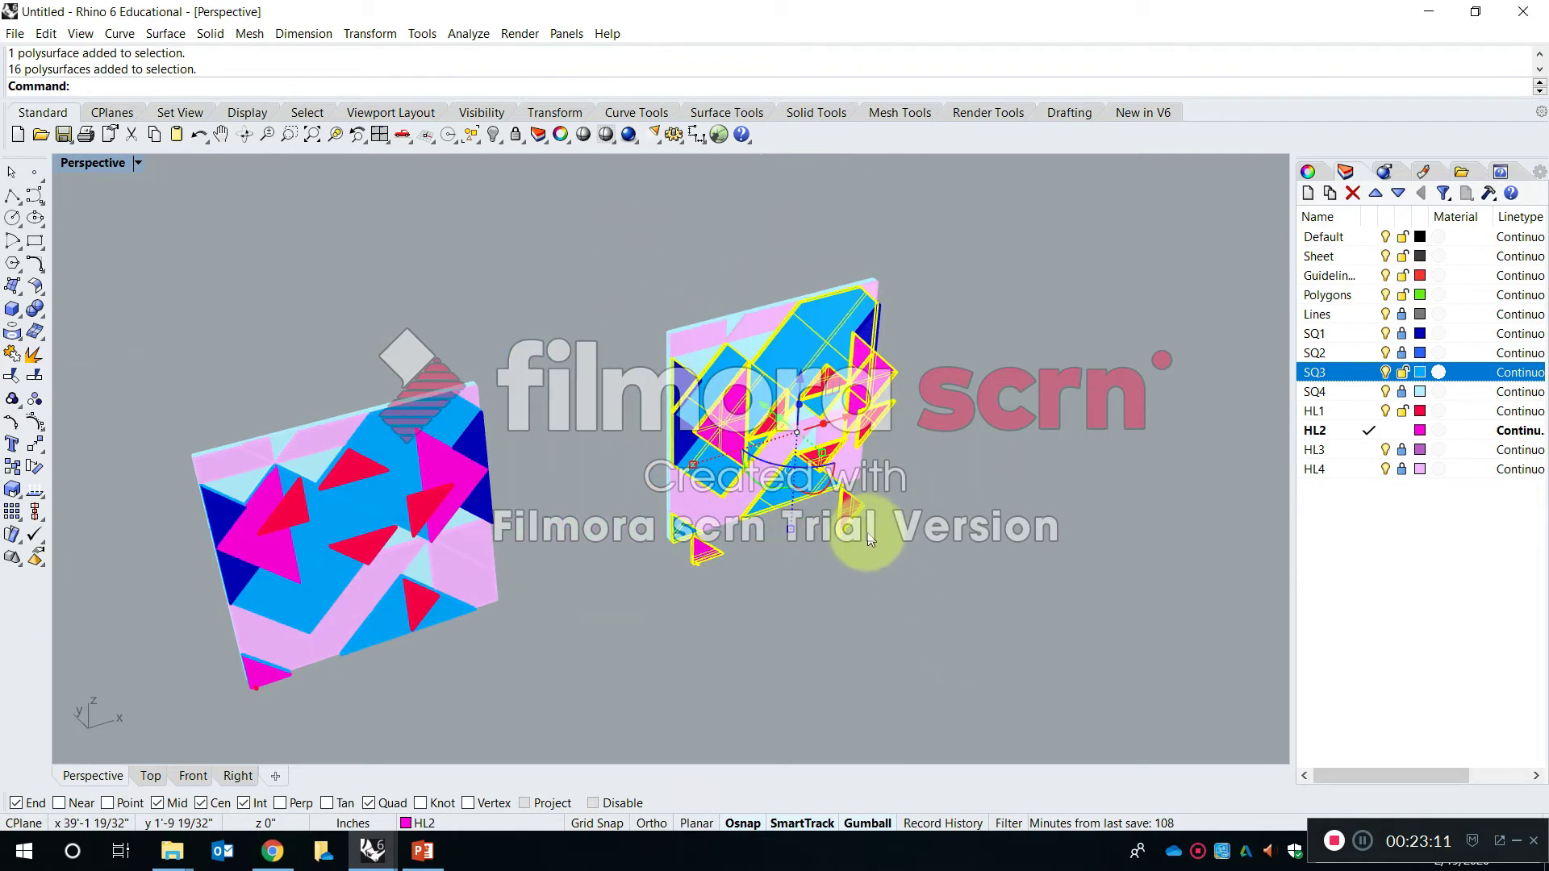
scroll(740, 447, "up", 5)
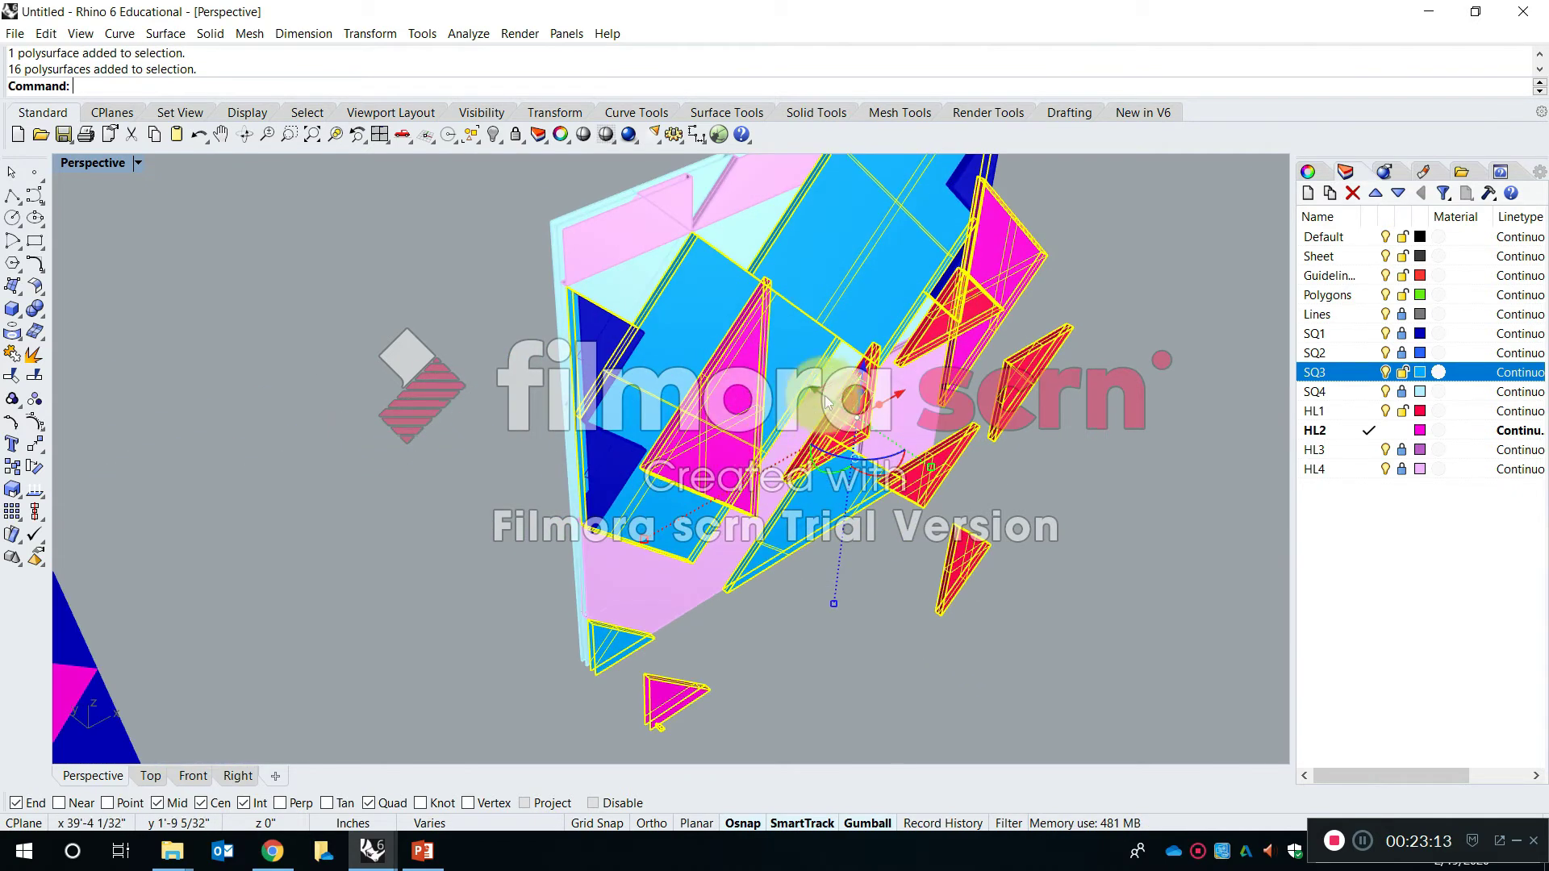
left_click(816, 392)
type("-20")
key("Return")
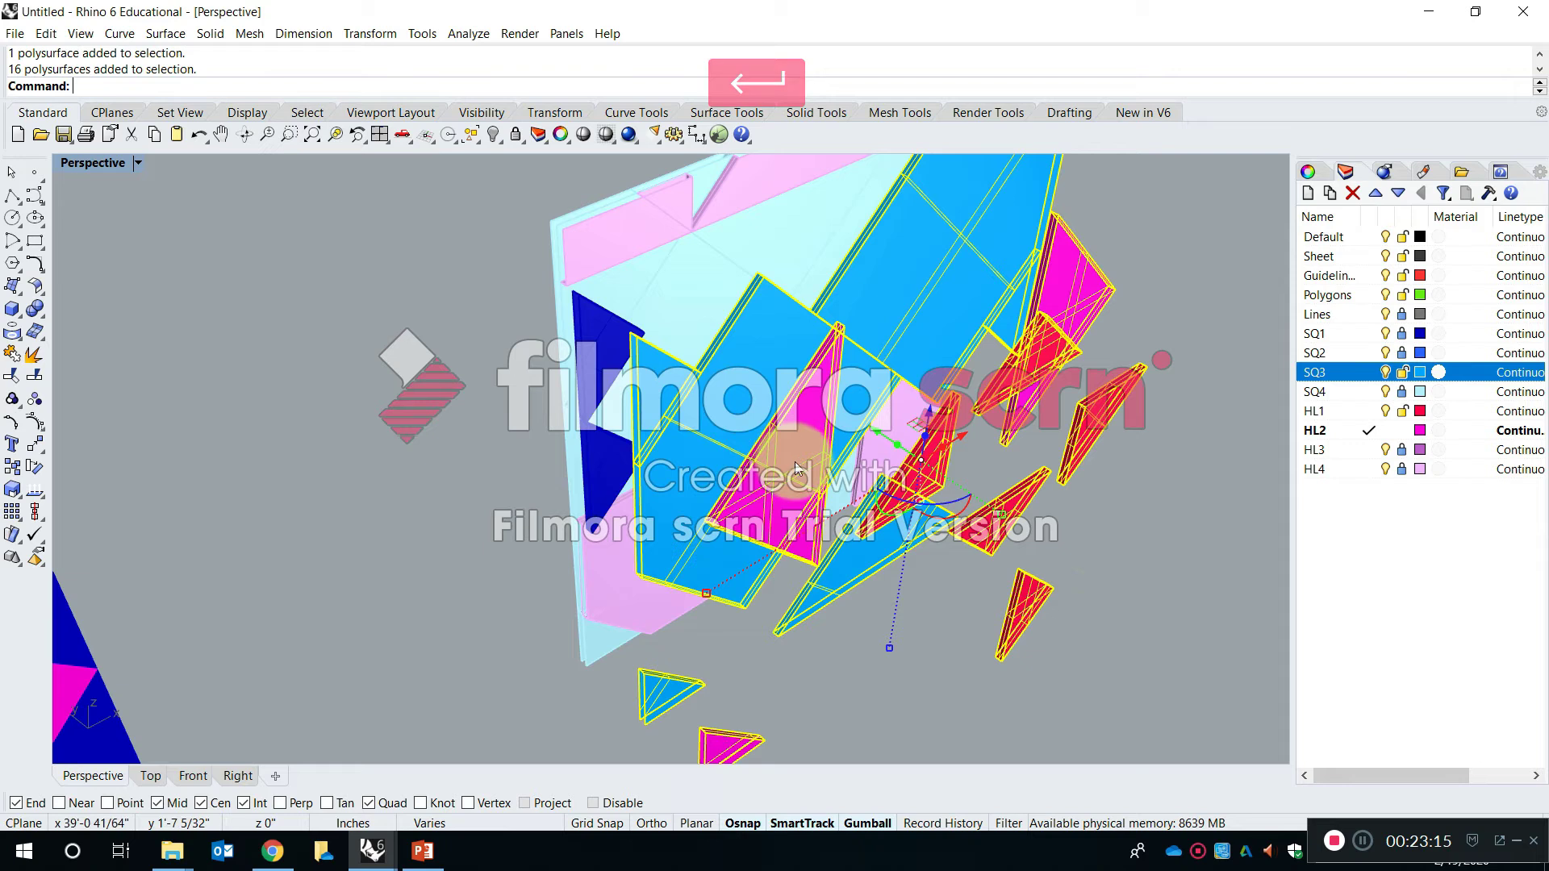
key("Escape")
Unlock SQ4 and move the copied panel's light-blue backing pieces 5/8 inch backward, away from the pattern layers
right_click_drag(1095, 542, 743, 307)
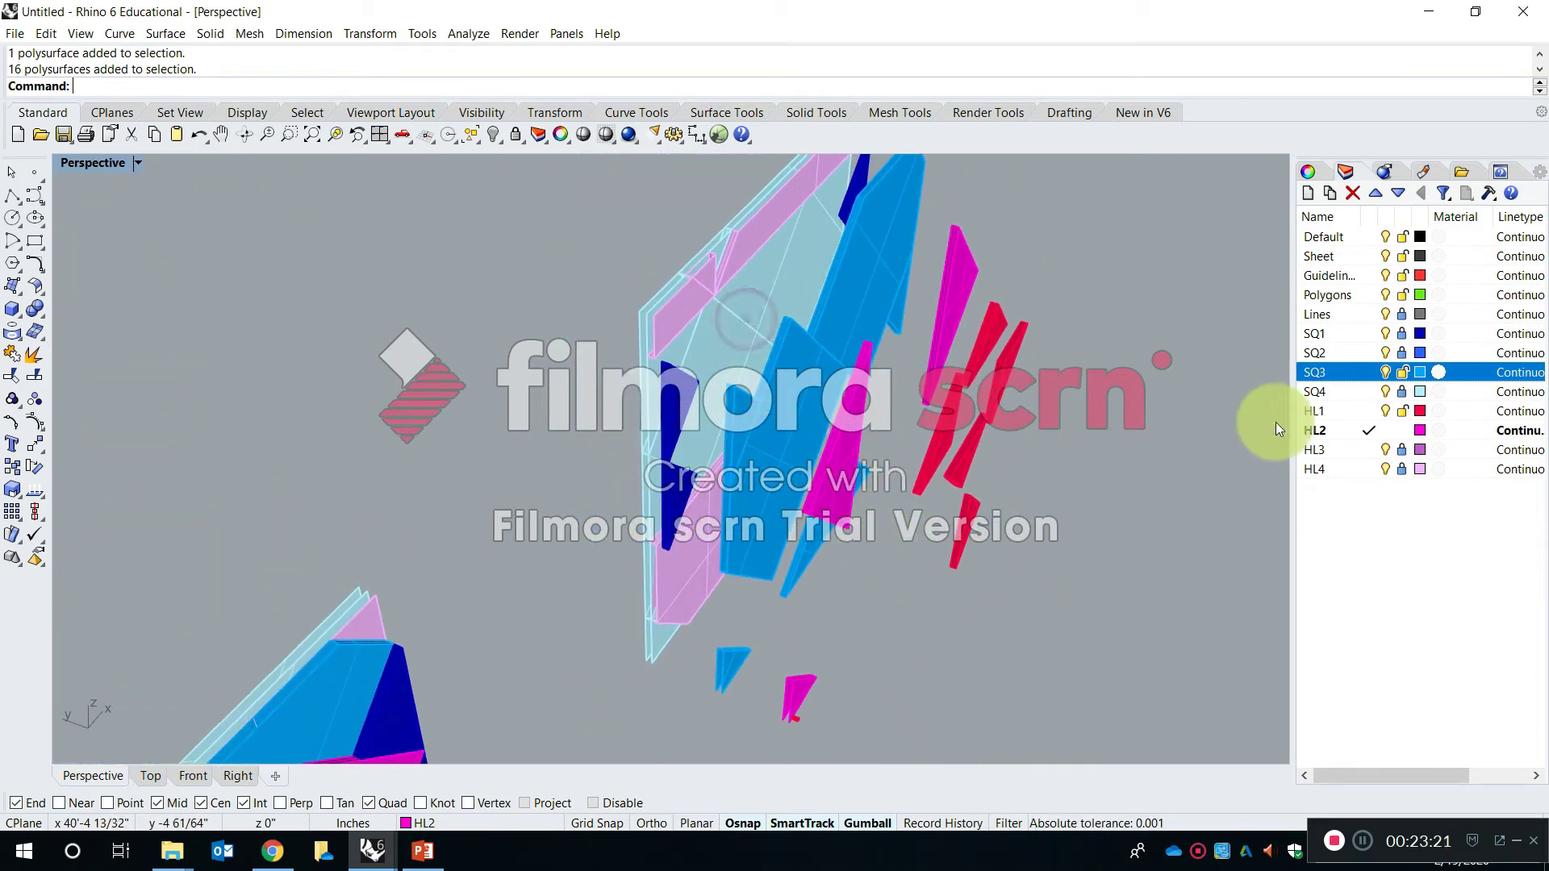
left_click(1401, 395)
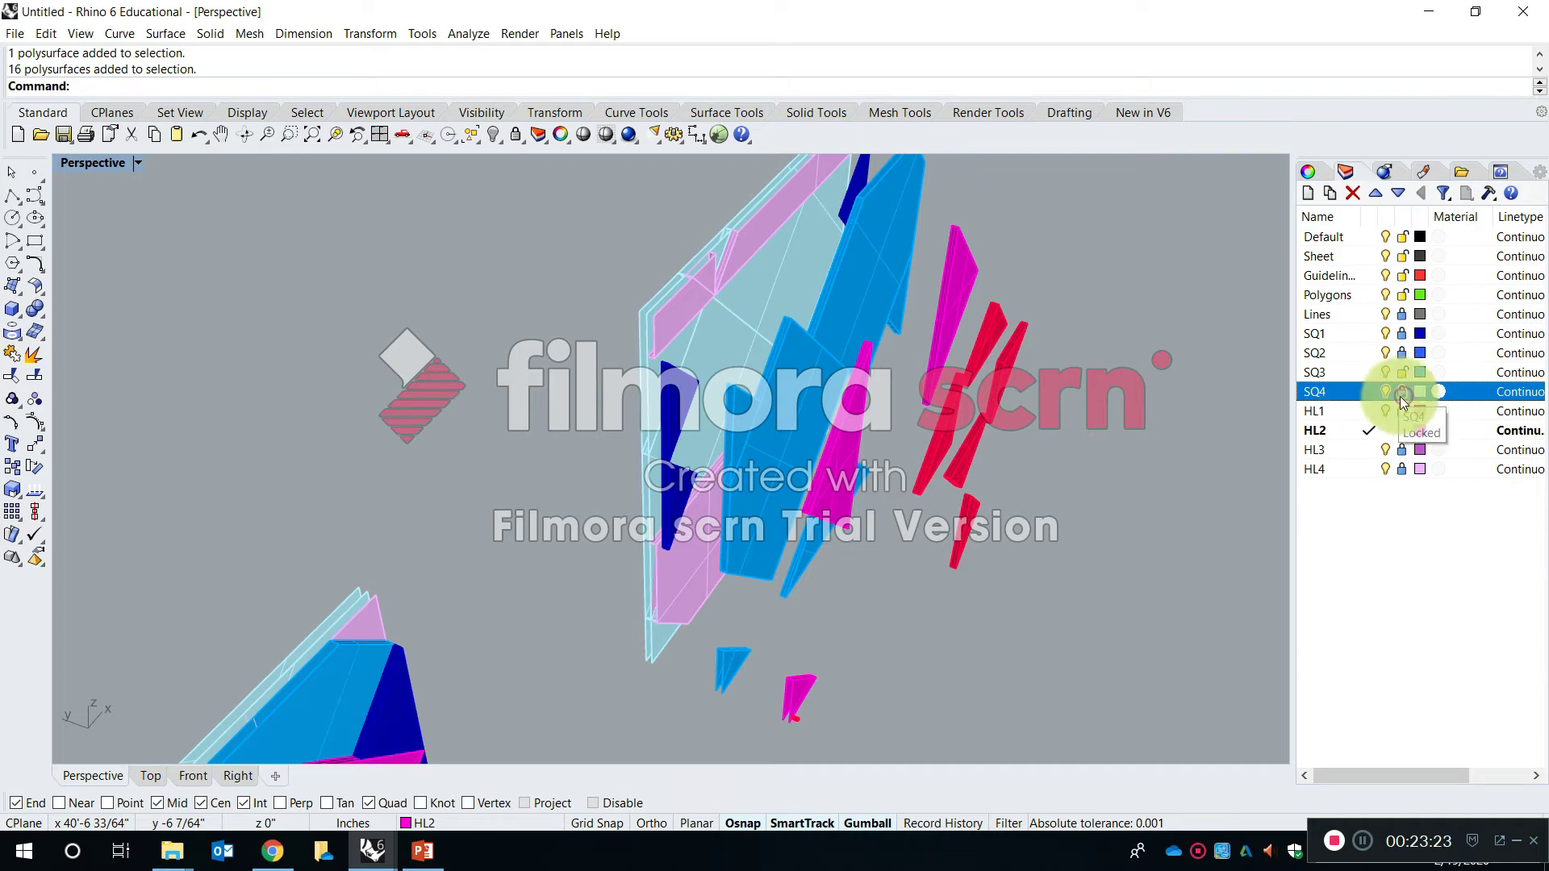
right_click_drag(736, 326, 892, 311)
left_click(696, 294, "shift")
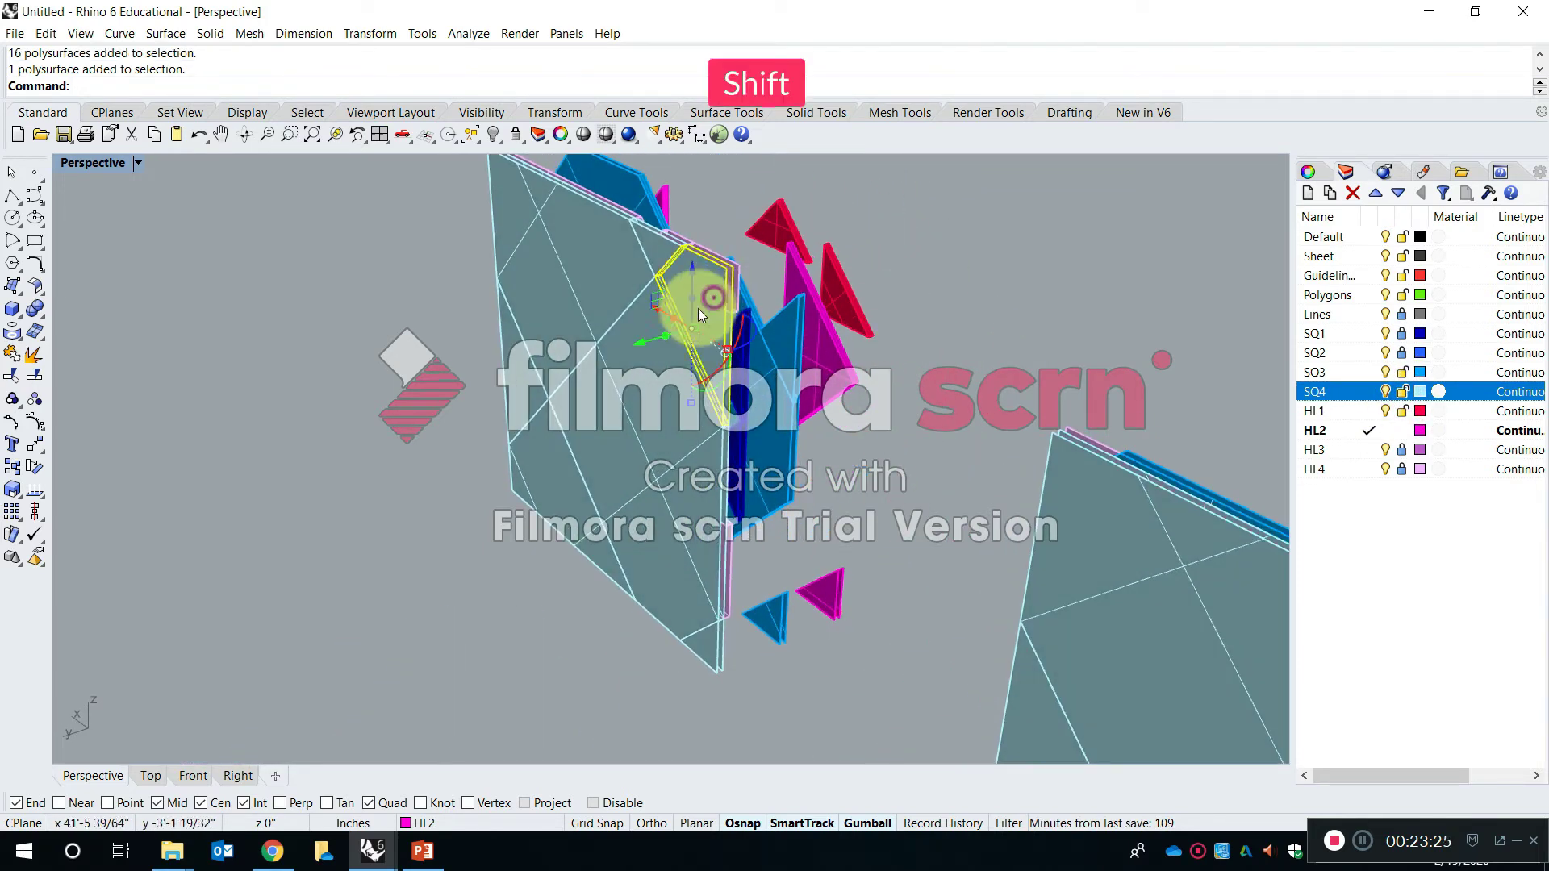
left_click(597, 269, "shift")
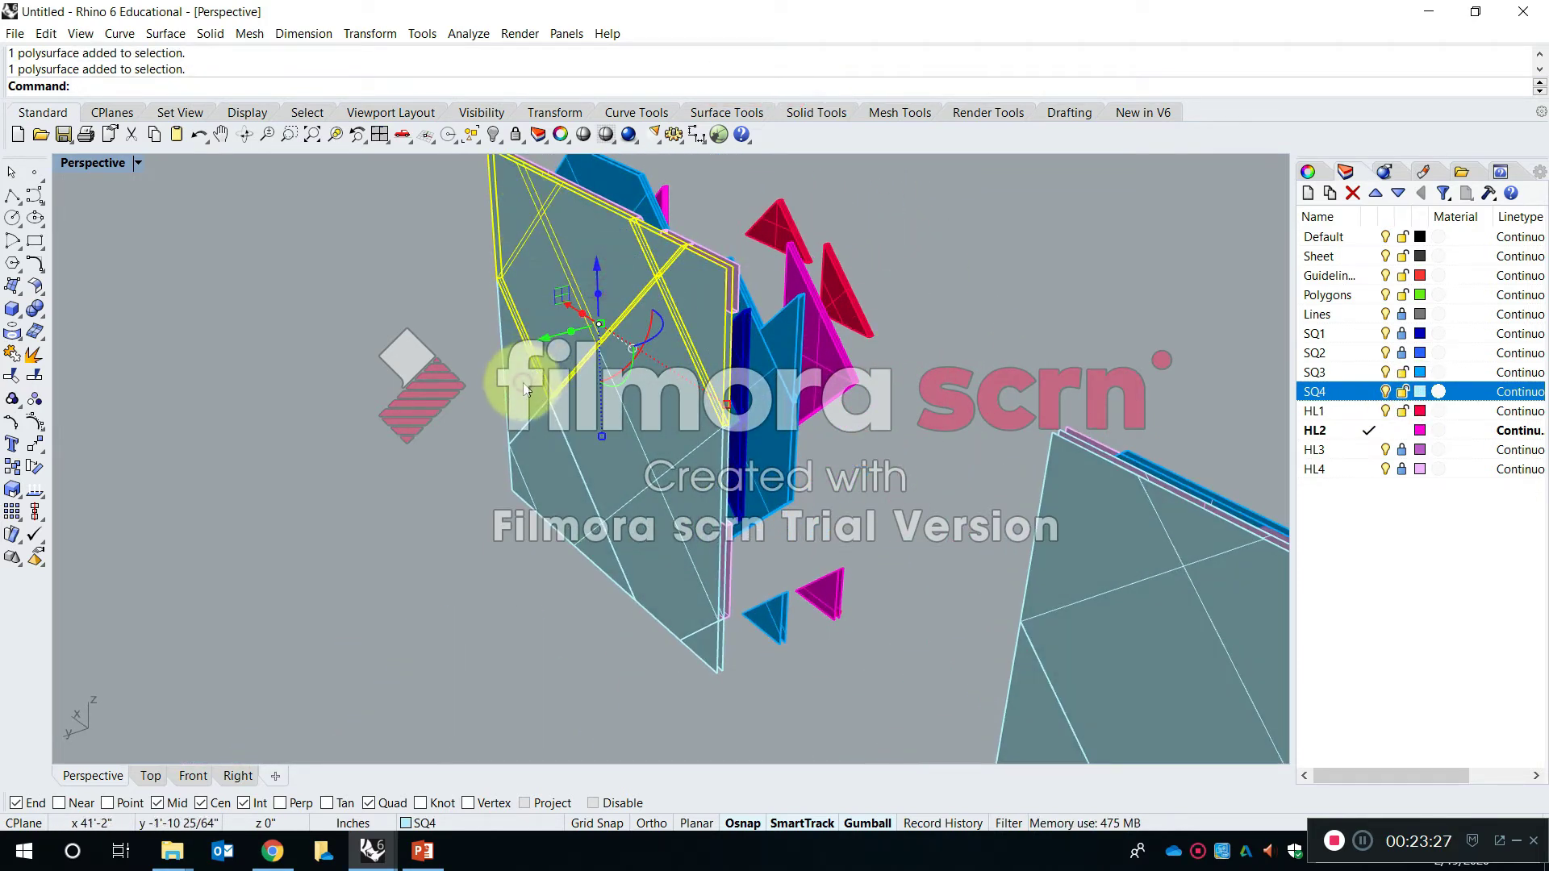
left_click(517, 481, "shift")
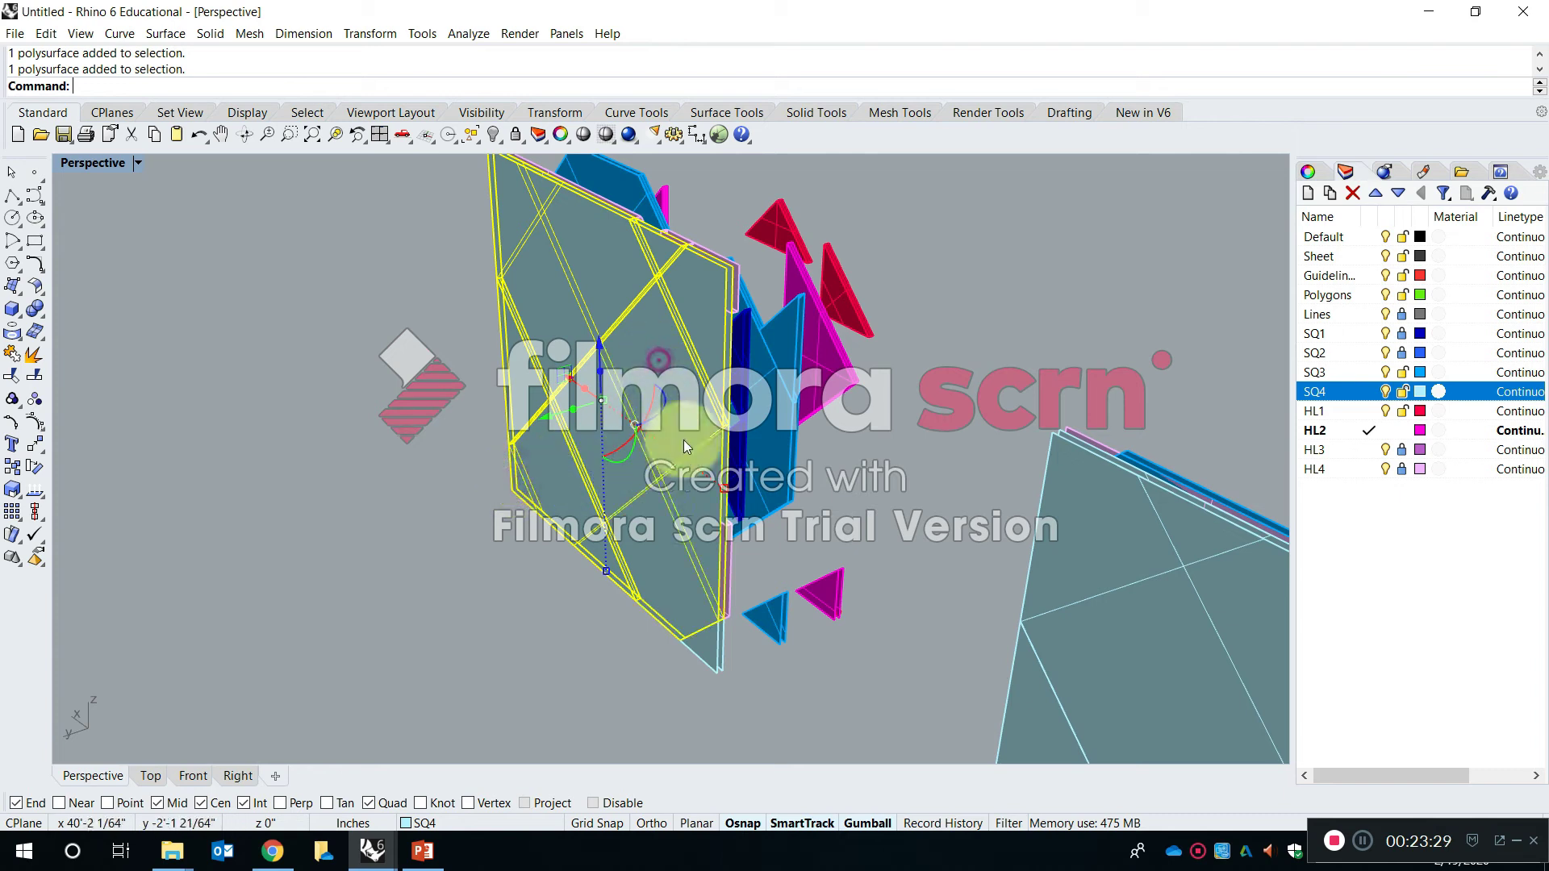
right_click_drag(702, 641, 612, 387)
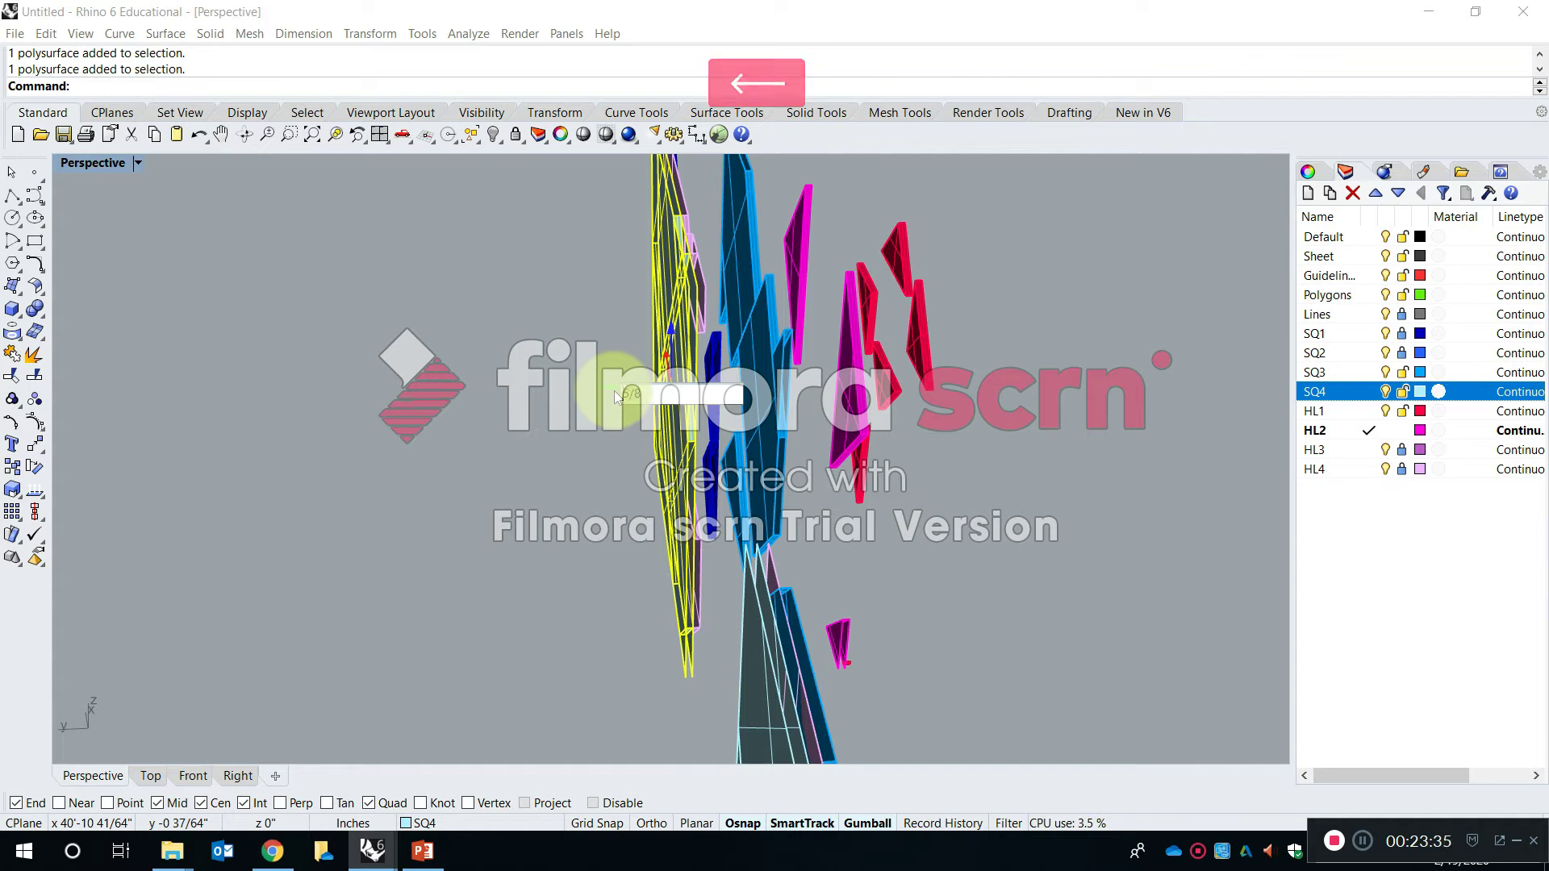
key("Return")
right_click_drag(614, 391, 934, 441)
key("Escape")
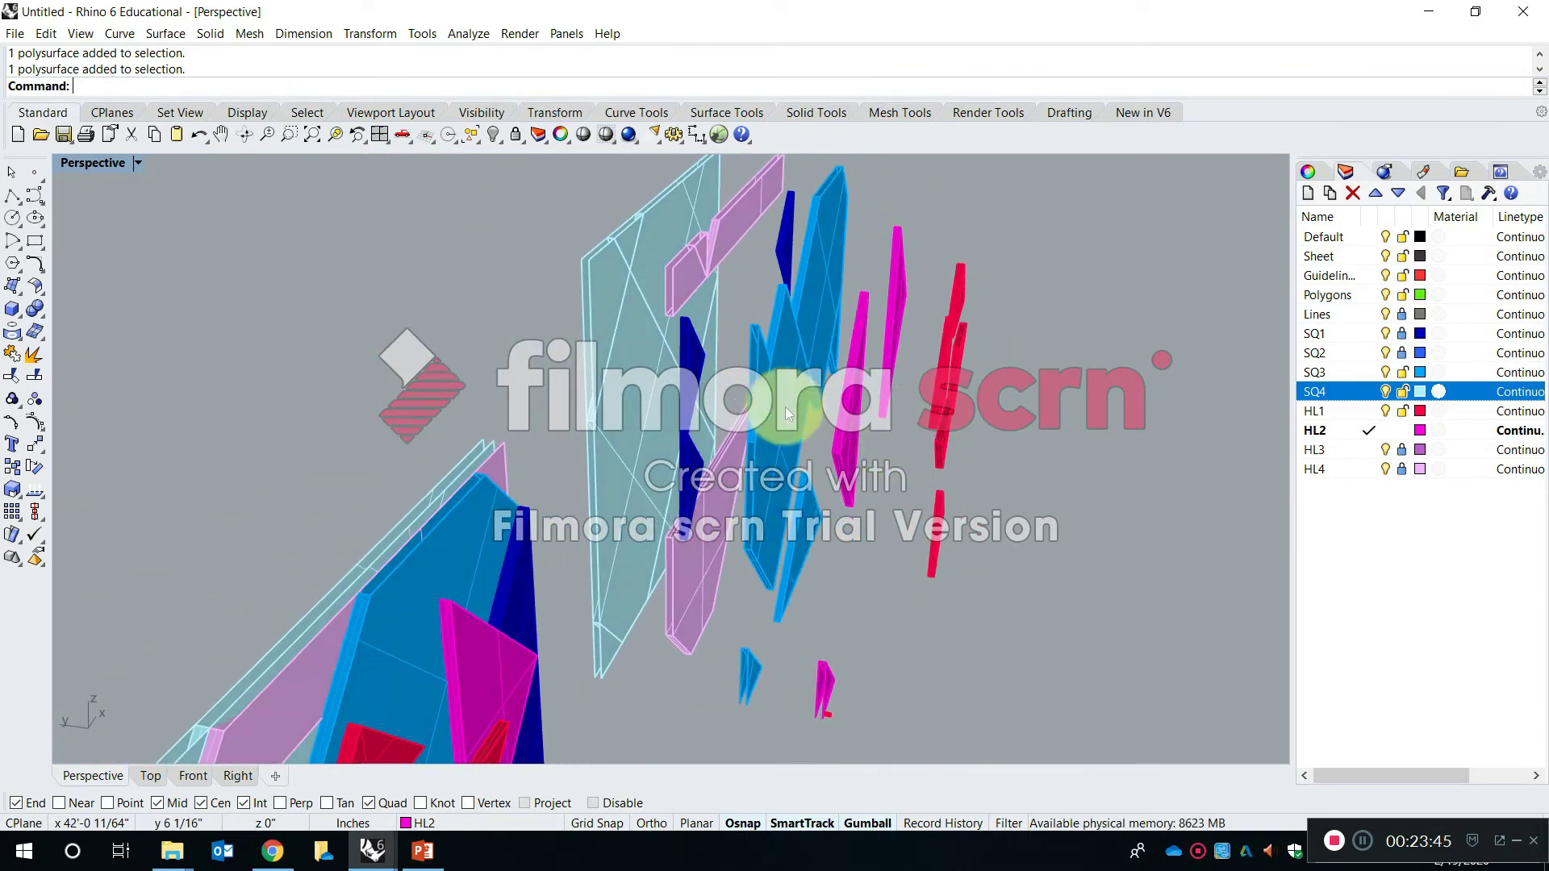
Unlock SQ1 and shift the copied panel's dark-blue SQ1 triangles outward past the SQ3 pieces in two equal moves
right_click_drag(637, 314, 1269, 424)
left_click(1403, 336)
right_click_drag(1146, 384, 750, 248)
left_click(698, 349)
left_click(685, 489, "shift")
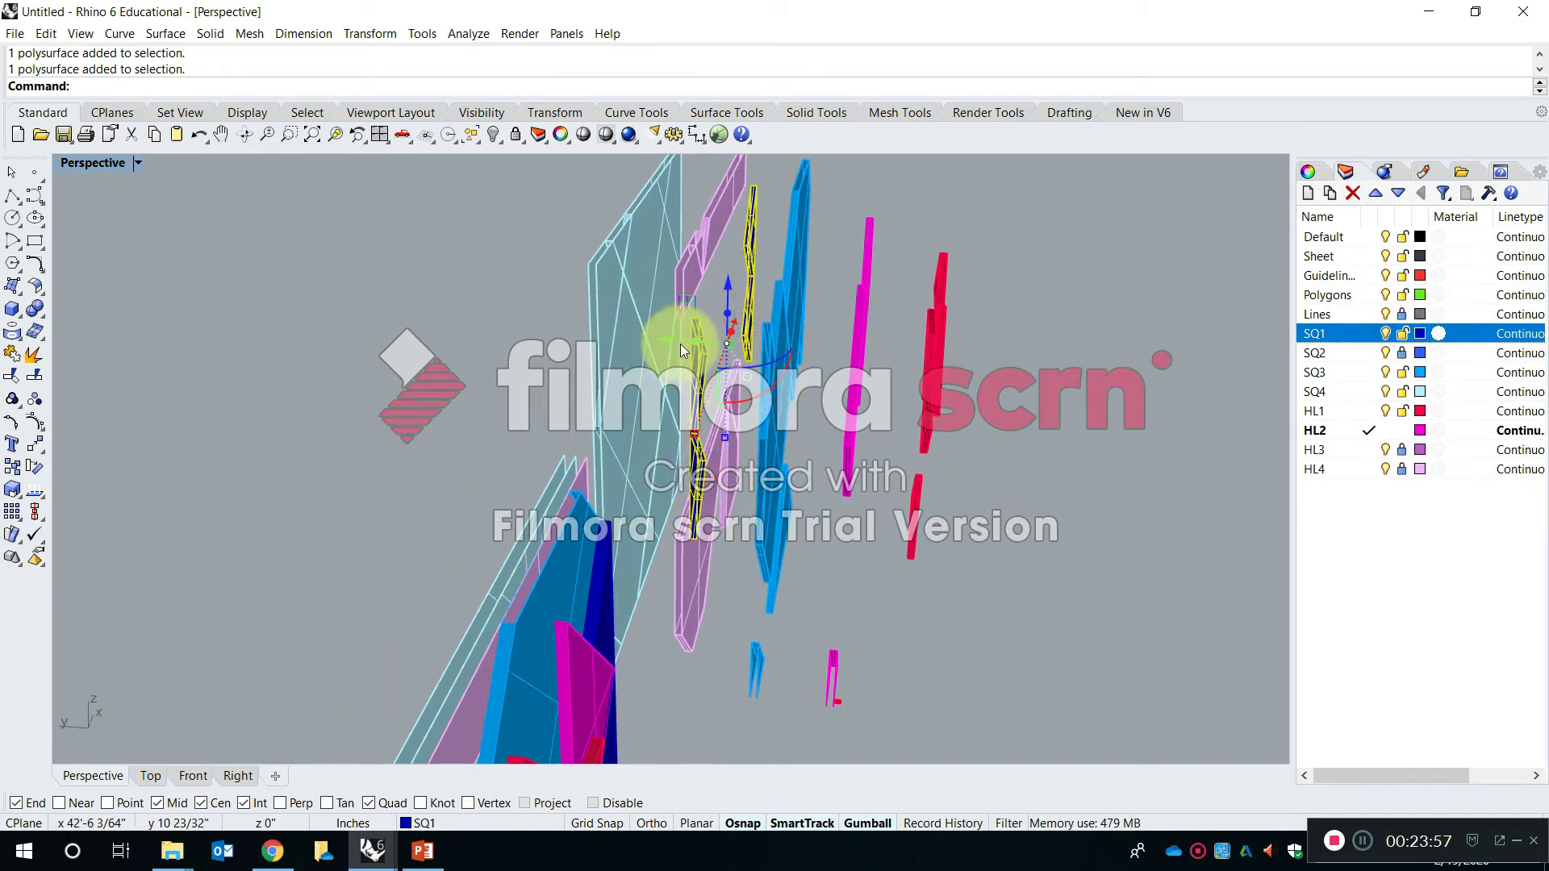
left_click(676, 340)
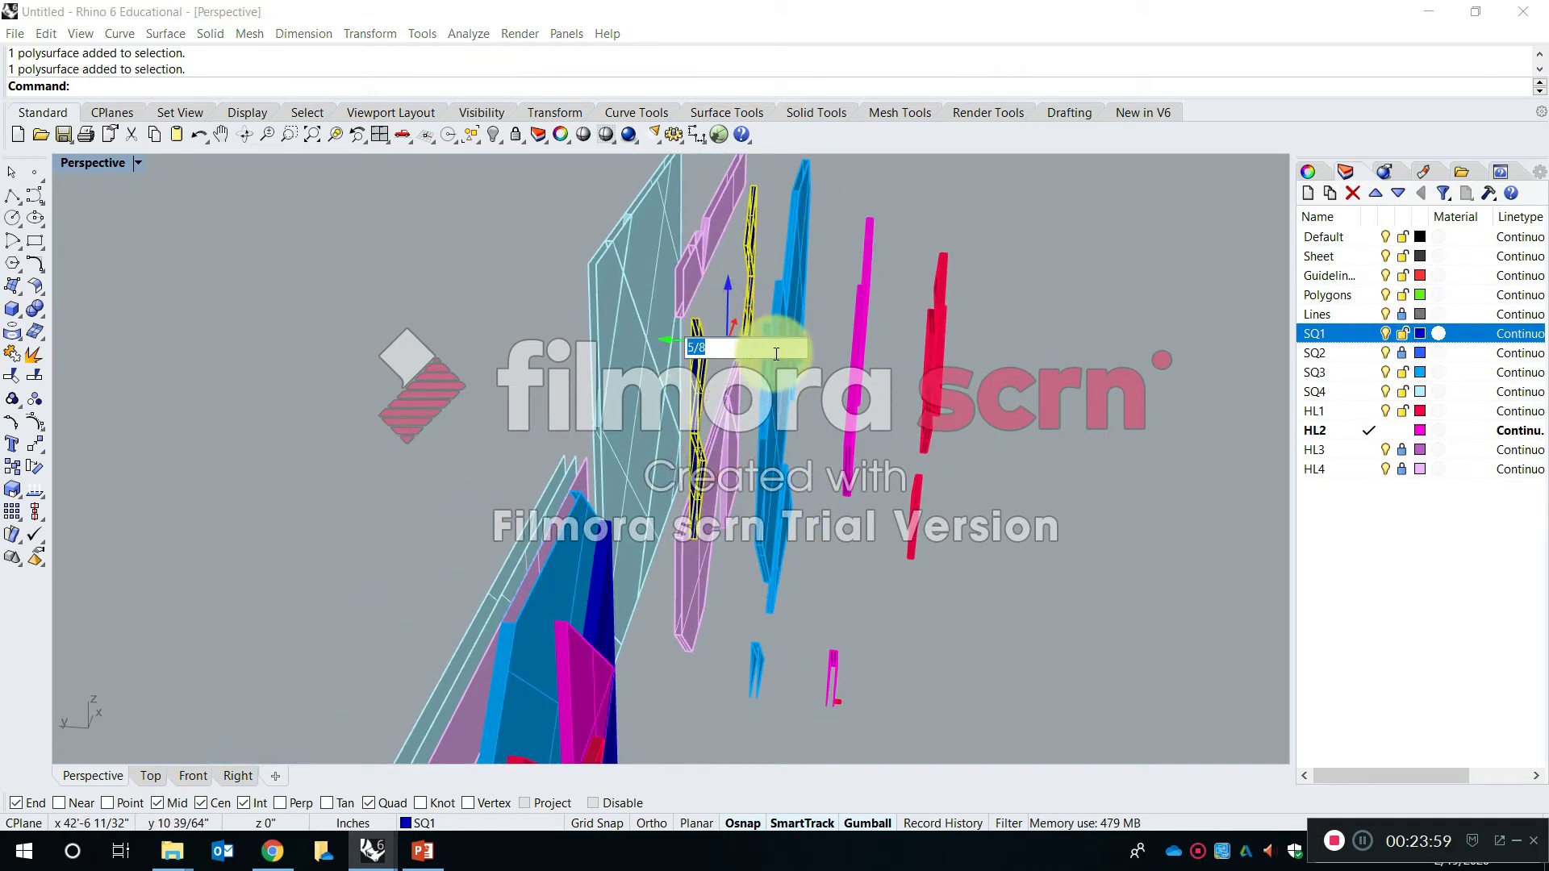
type("-")
key("Return")
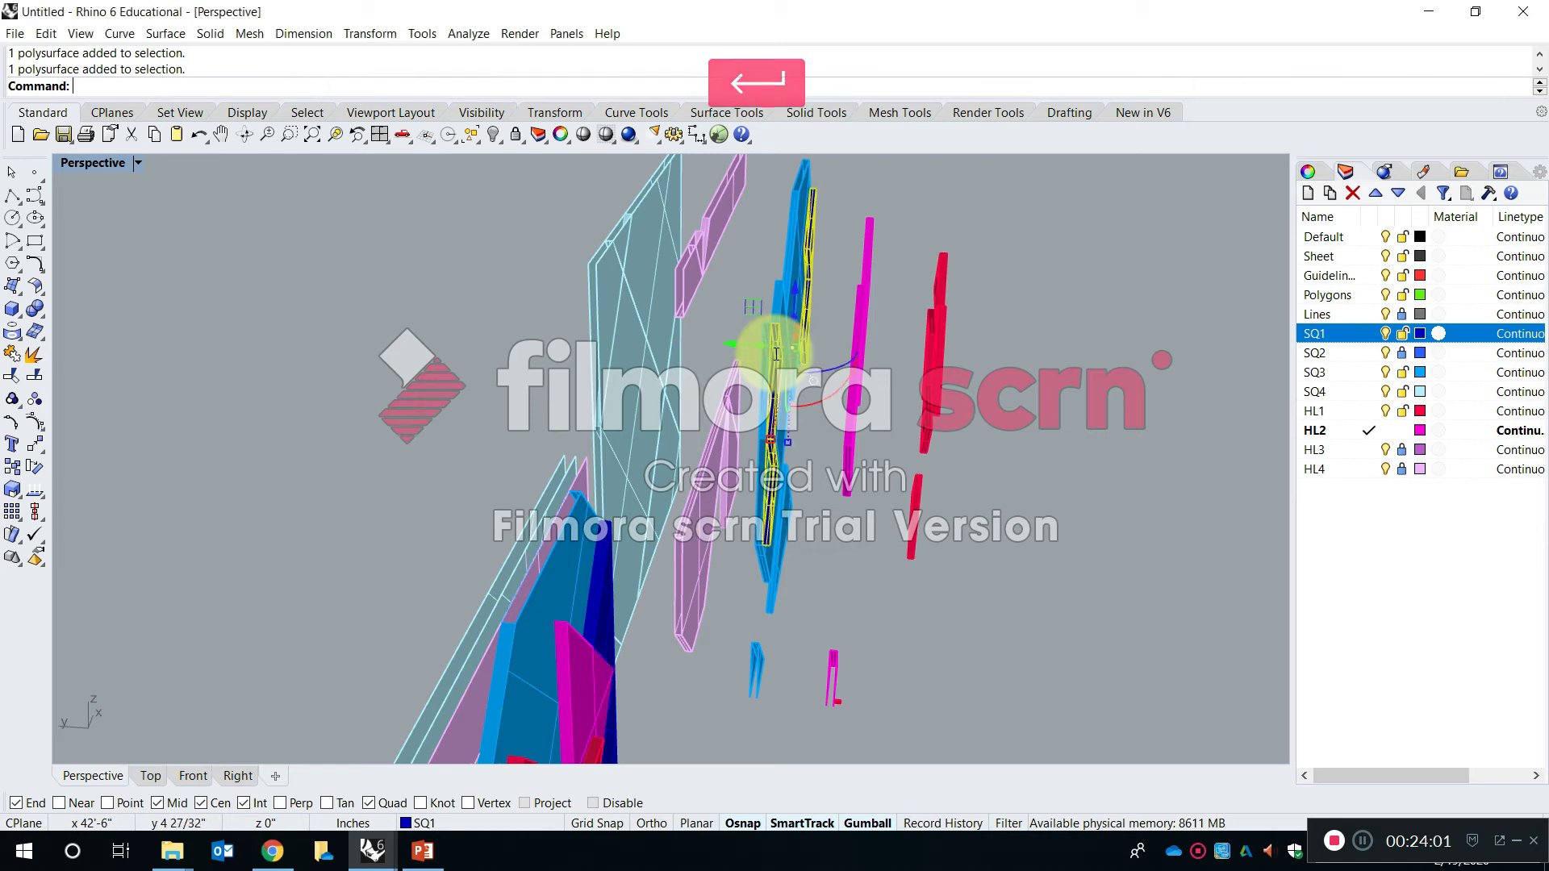
left_click(724, 344)
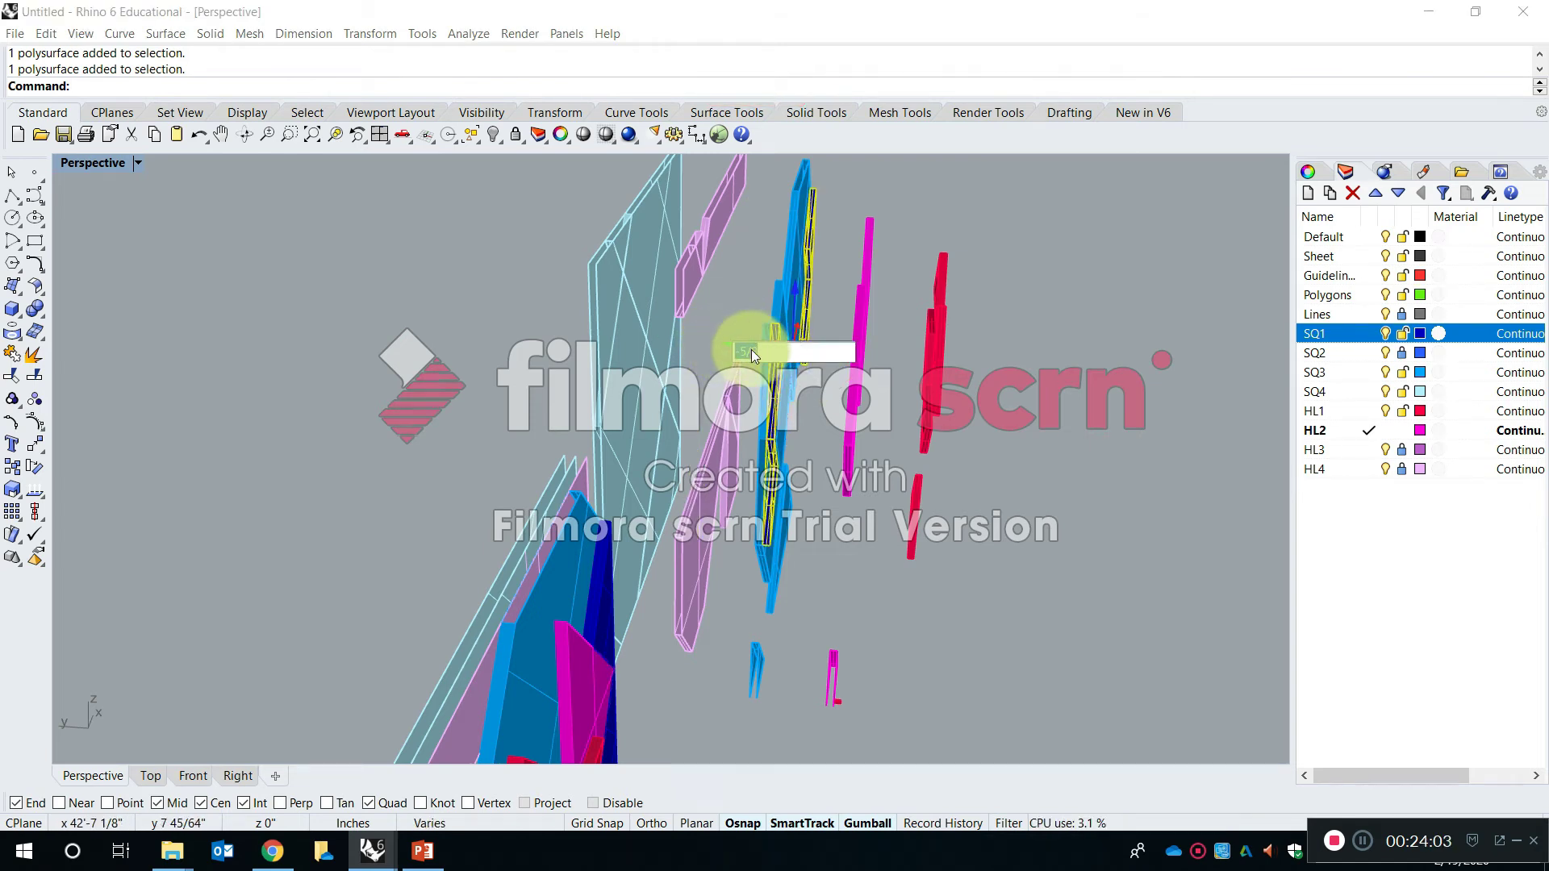
key("Return")
Move the dark-blue SQ1 triangles 1/16 inch back toward the panel by snapping between two corner points
right_click_drag(928, 376, 818, 371)
scroll(817, 371, "up", 6)
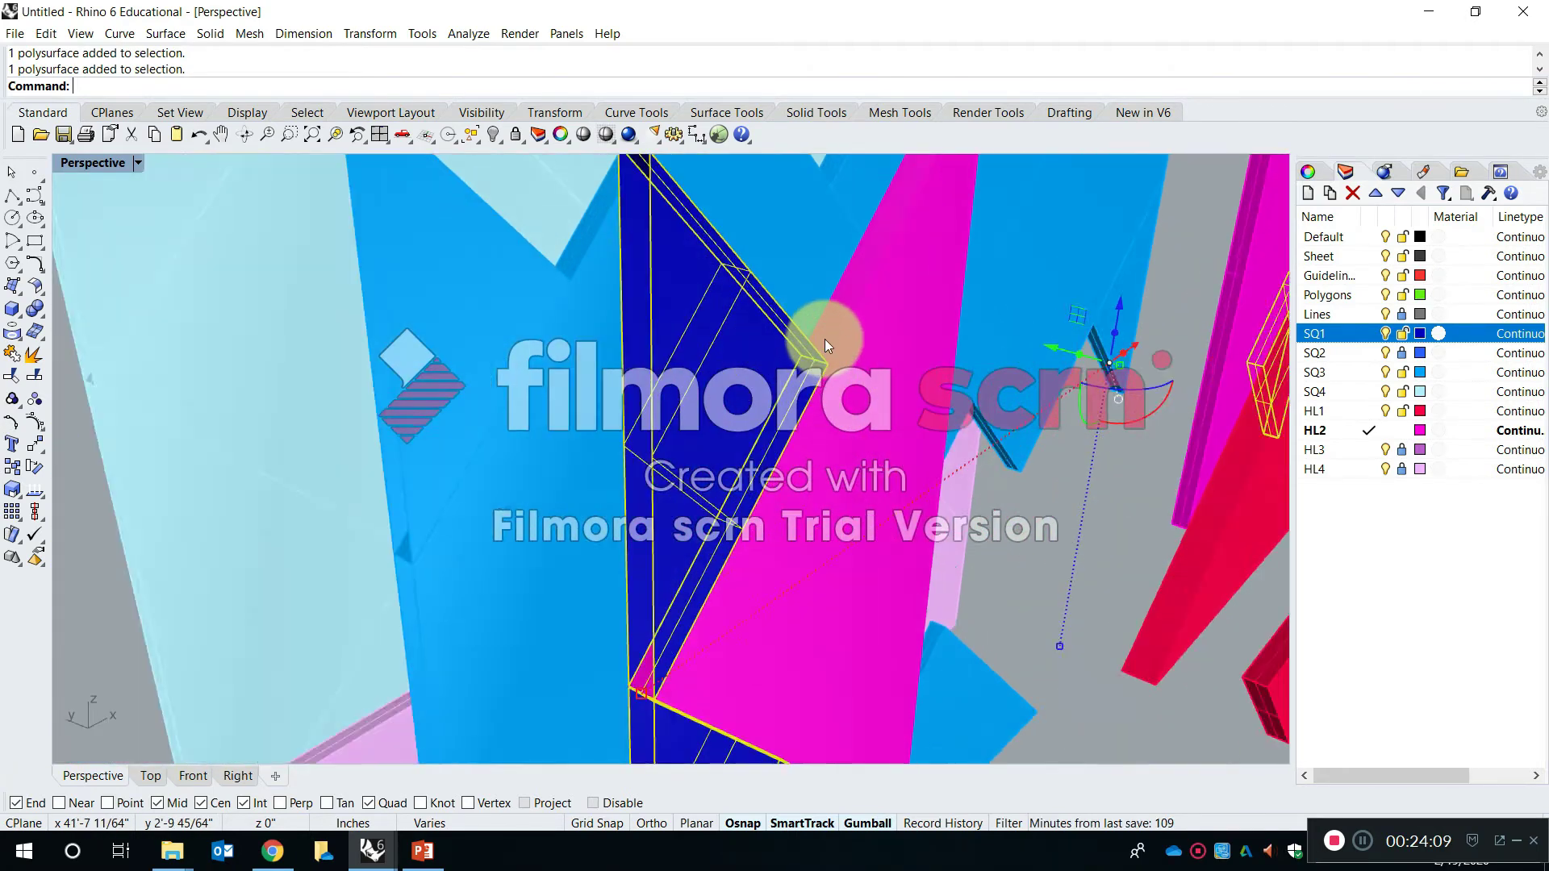
key("Return")
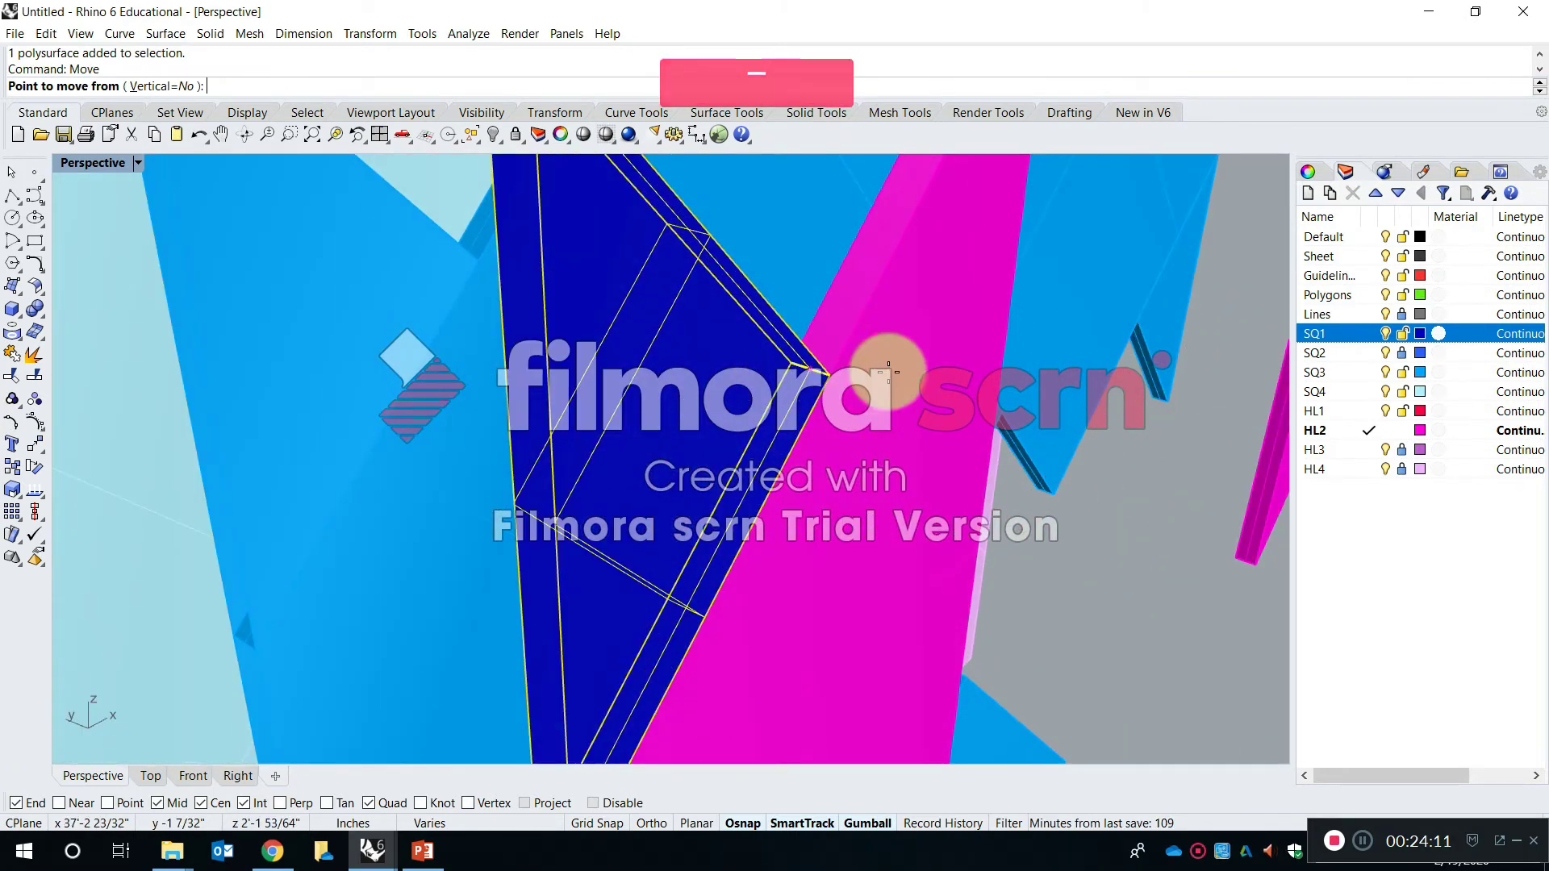
left_click(816, 369)
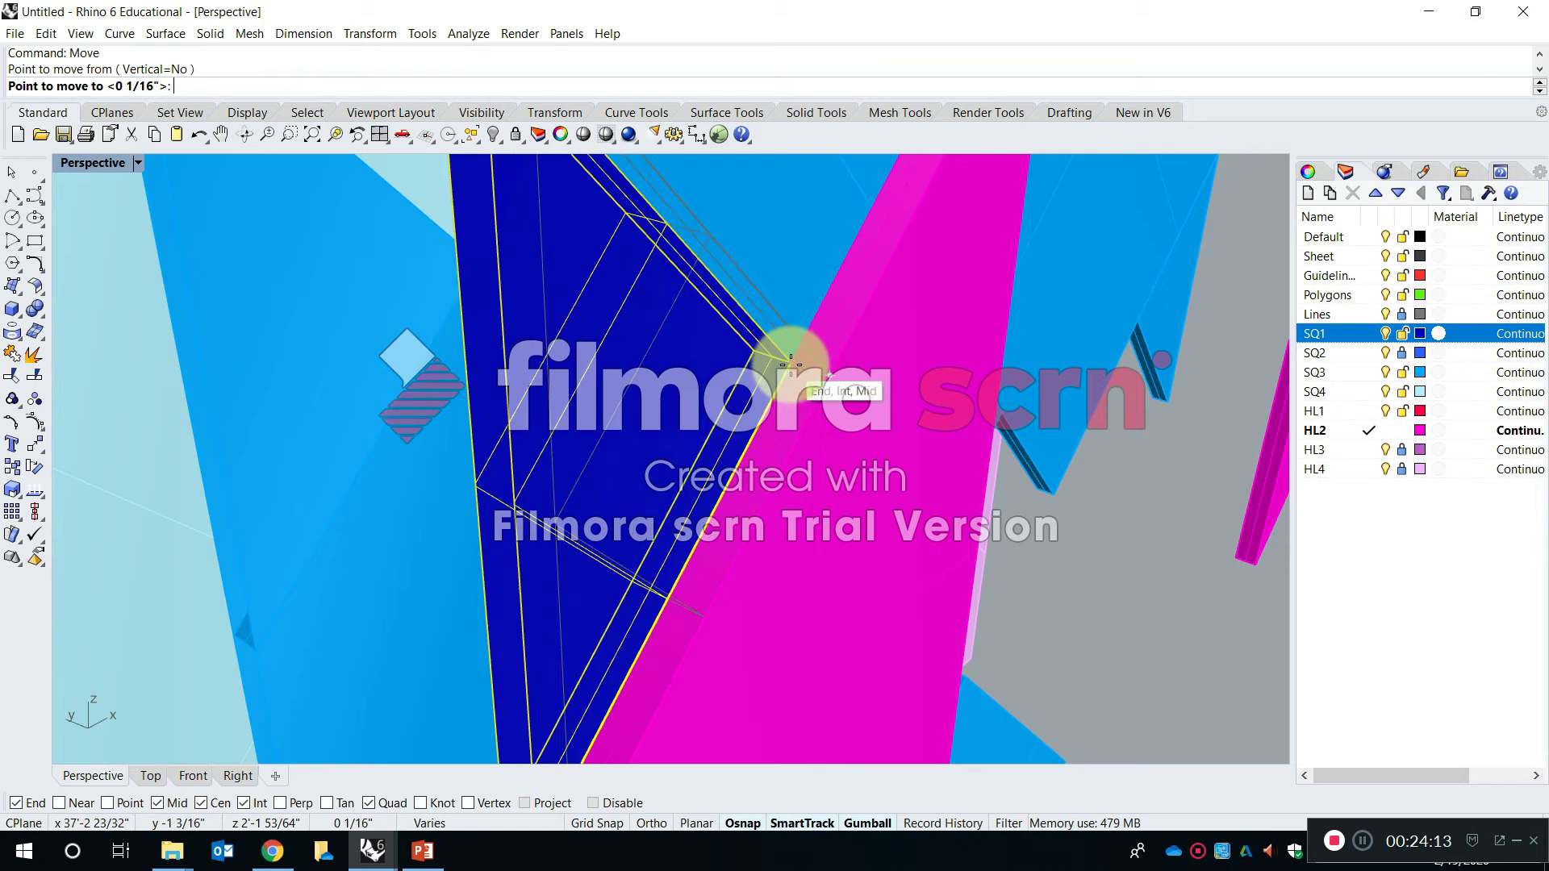
key("Escape")
scroll(815, 449, "down", 8)
right_click_drag(962, 512, 1008, 506)
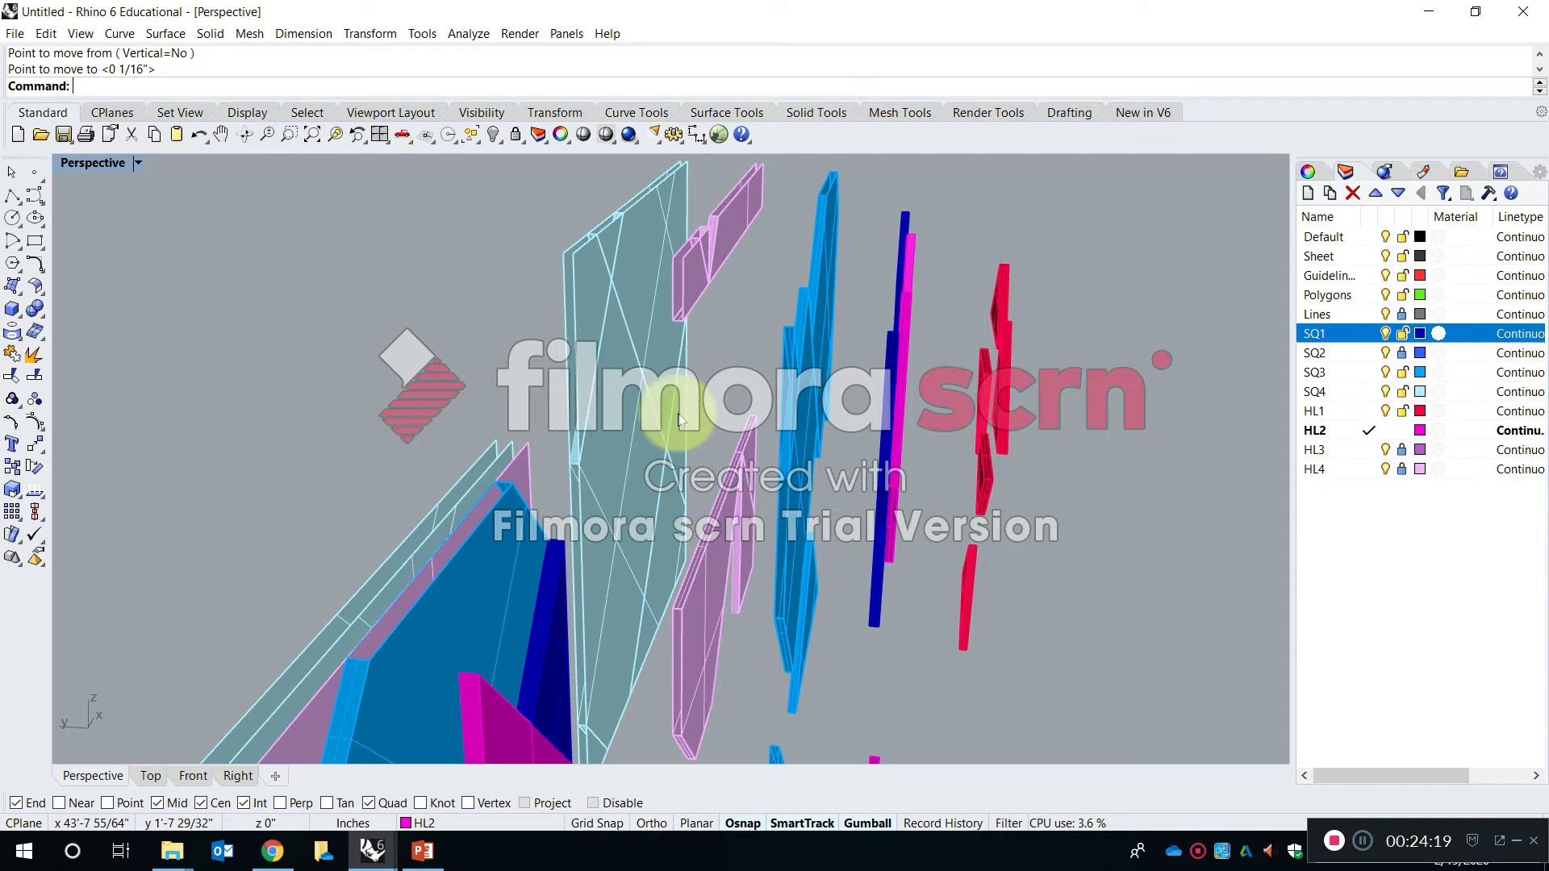
Reselect the dark-blue SQ1 triangles and move them 1/16 inch outward by snapping between corner points
right_click_drag(802, 422, 766, 499)
left_click(785, 555, "shift")
left_click(1077, 289, "shift")
scroll(824, 428, "up", 10)
key("space")
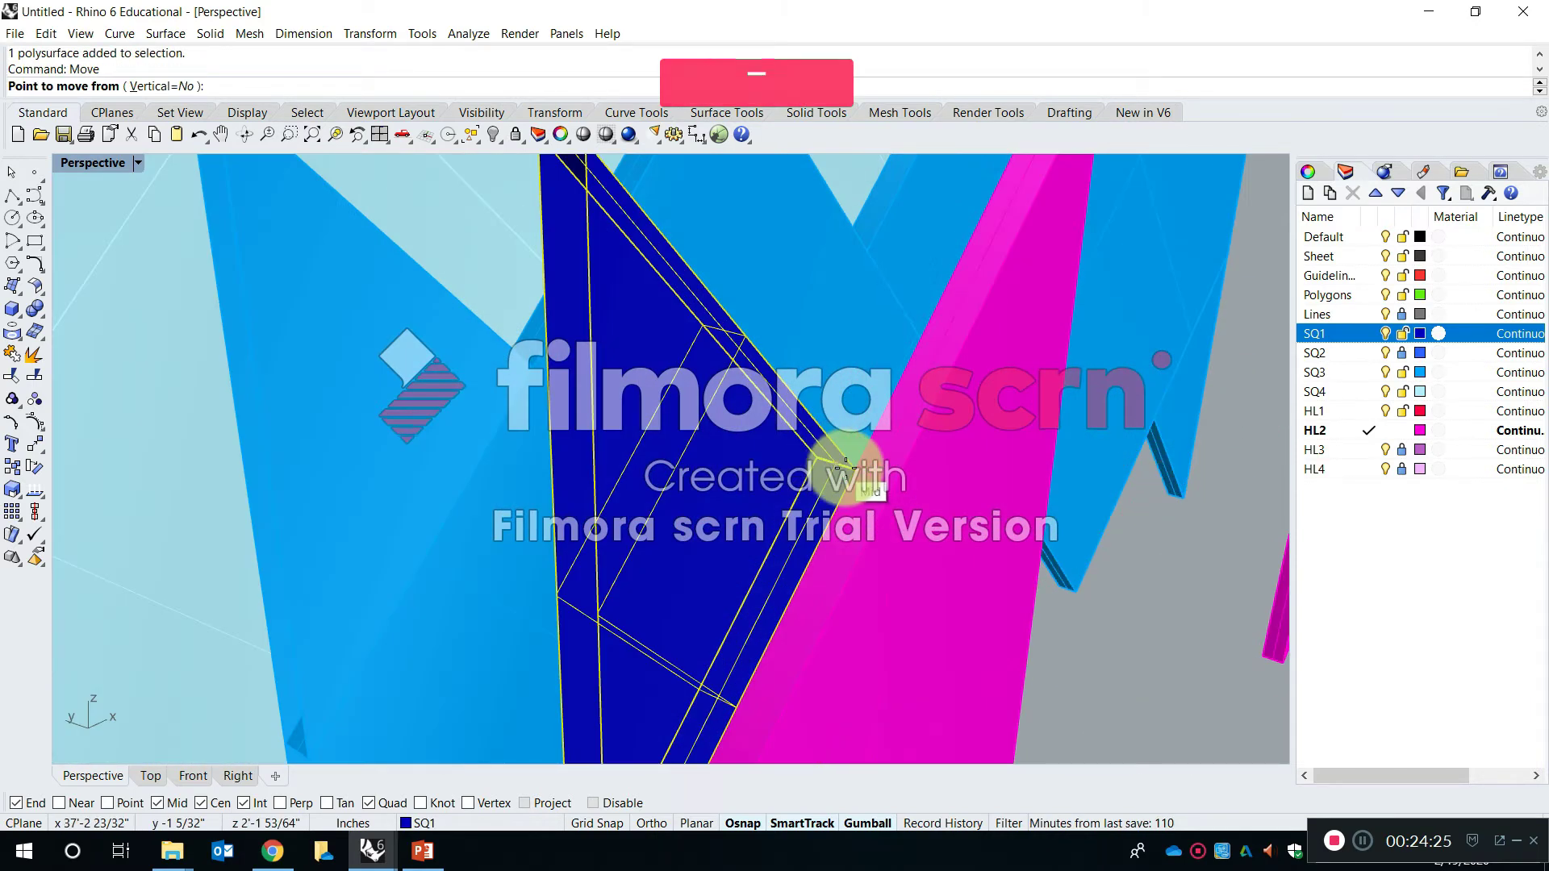
left_click(857, 468)
left_click(888, 484)
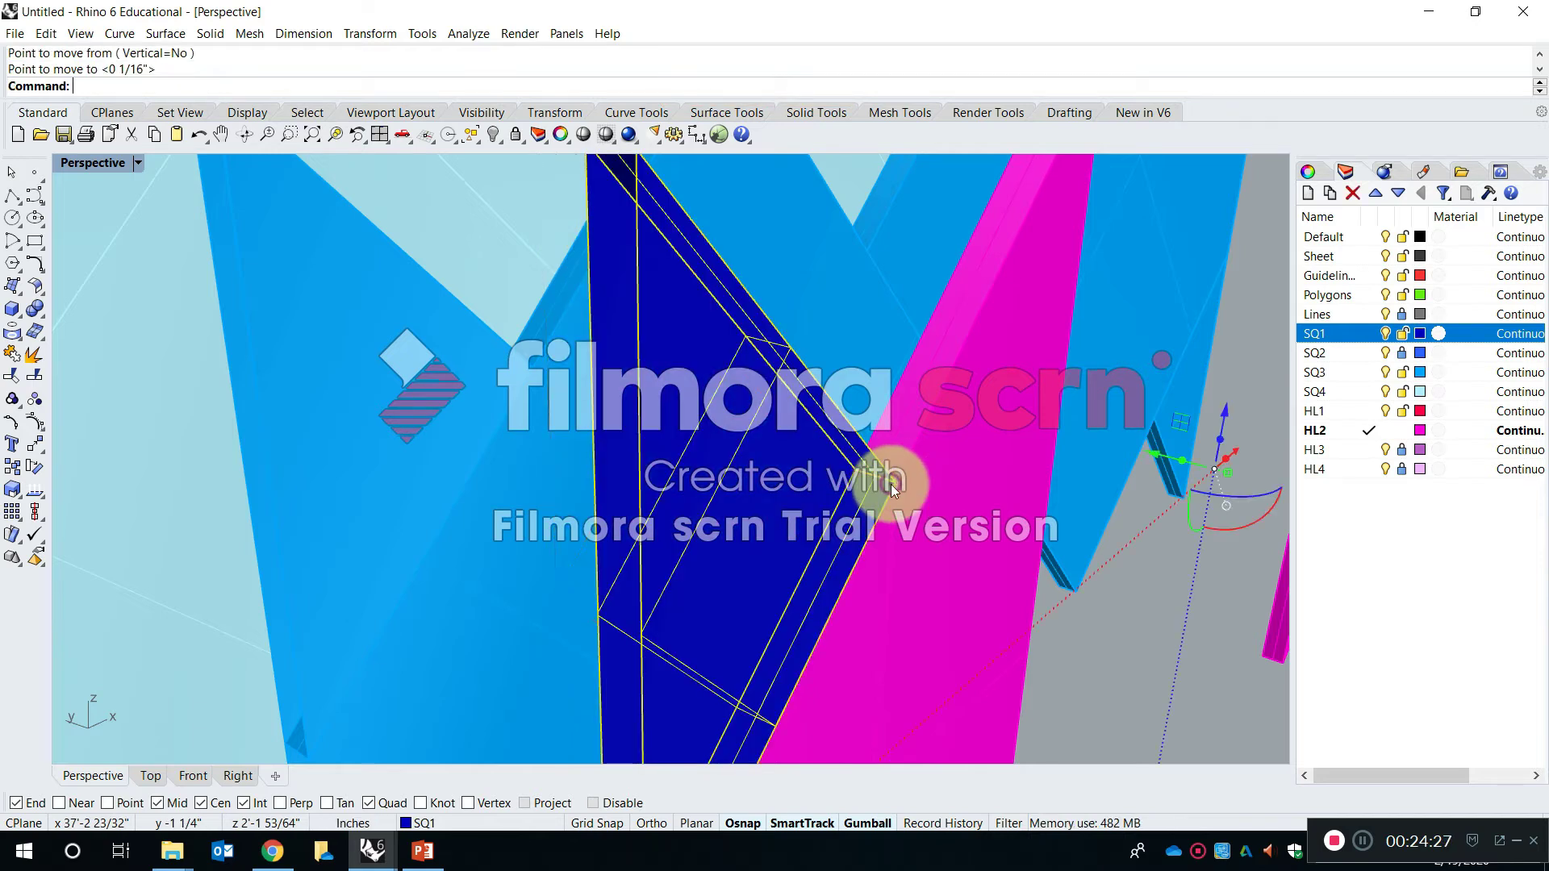
Move the selected dark-blue SQ1 triangles farther outward to the level of the red HL1 triangles
scroll(863, 472, "down", 10)
left_click(910, 437)
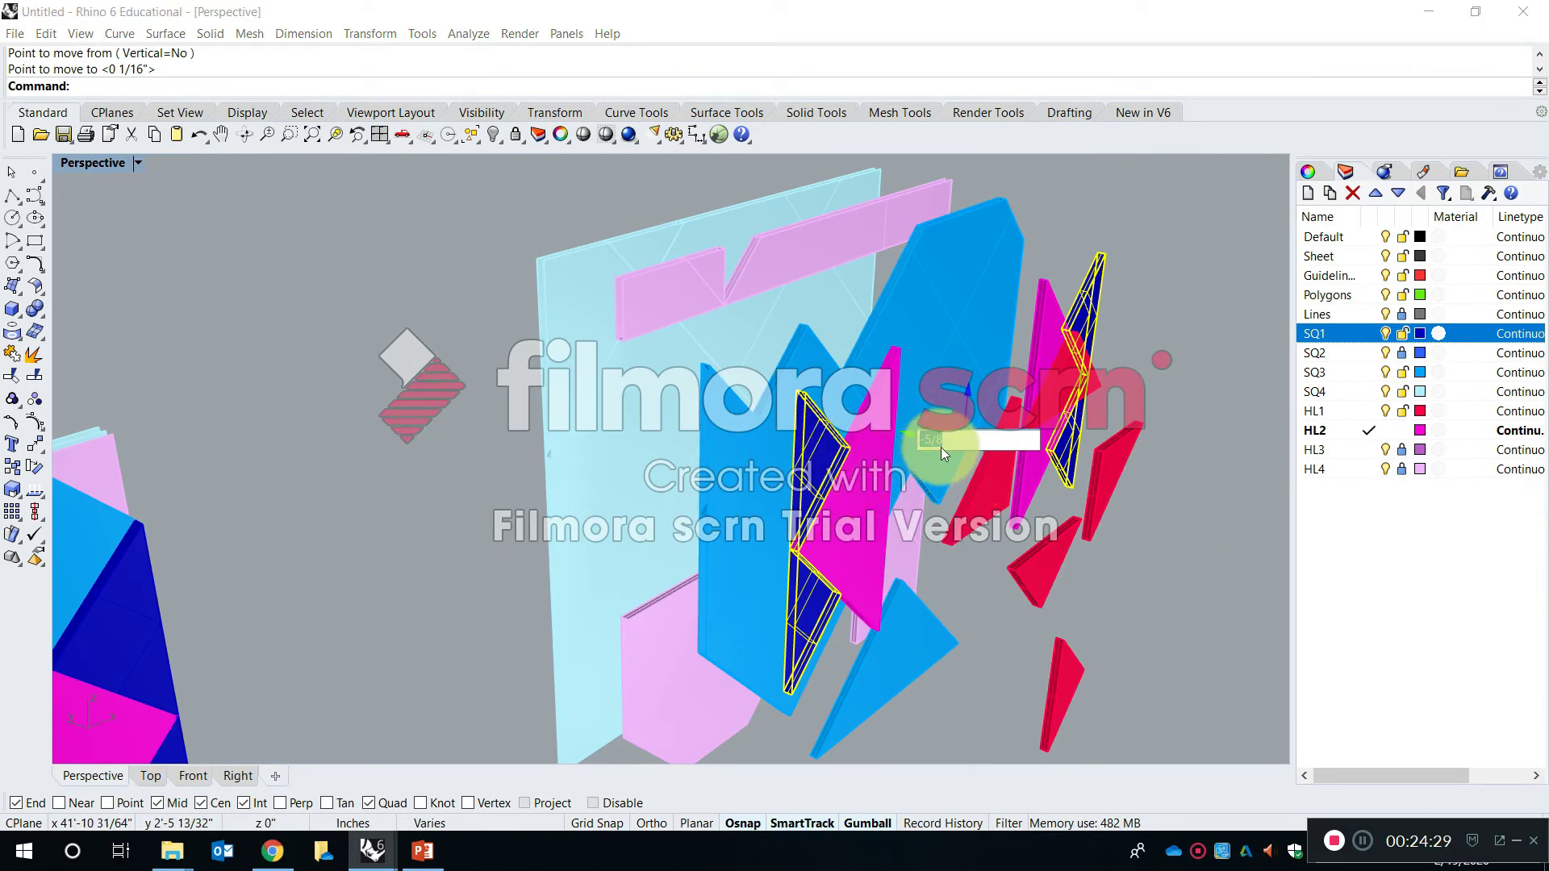
type("-3")
key("Return")
right_click_drag(1091, 484, 902, 429)
right_click_drag(939, 493, 1063, 522)
Unlock HL4 and select the copied panel's light-pink HL4 pieces
left_click(1079, 240)
right_click_drag(1002, 331, 1209, 410)
left_click(776, 265, "shift")
key("Escape")
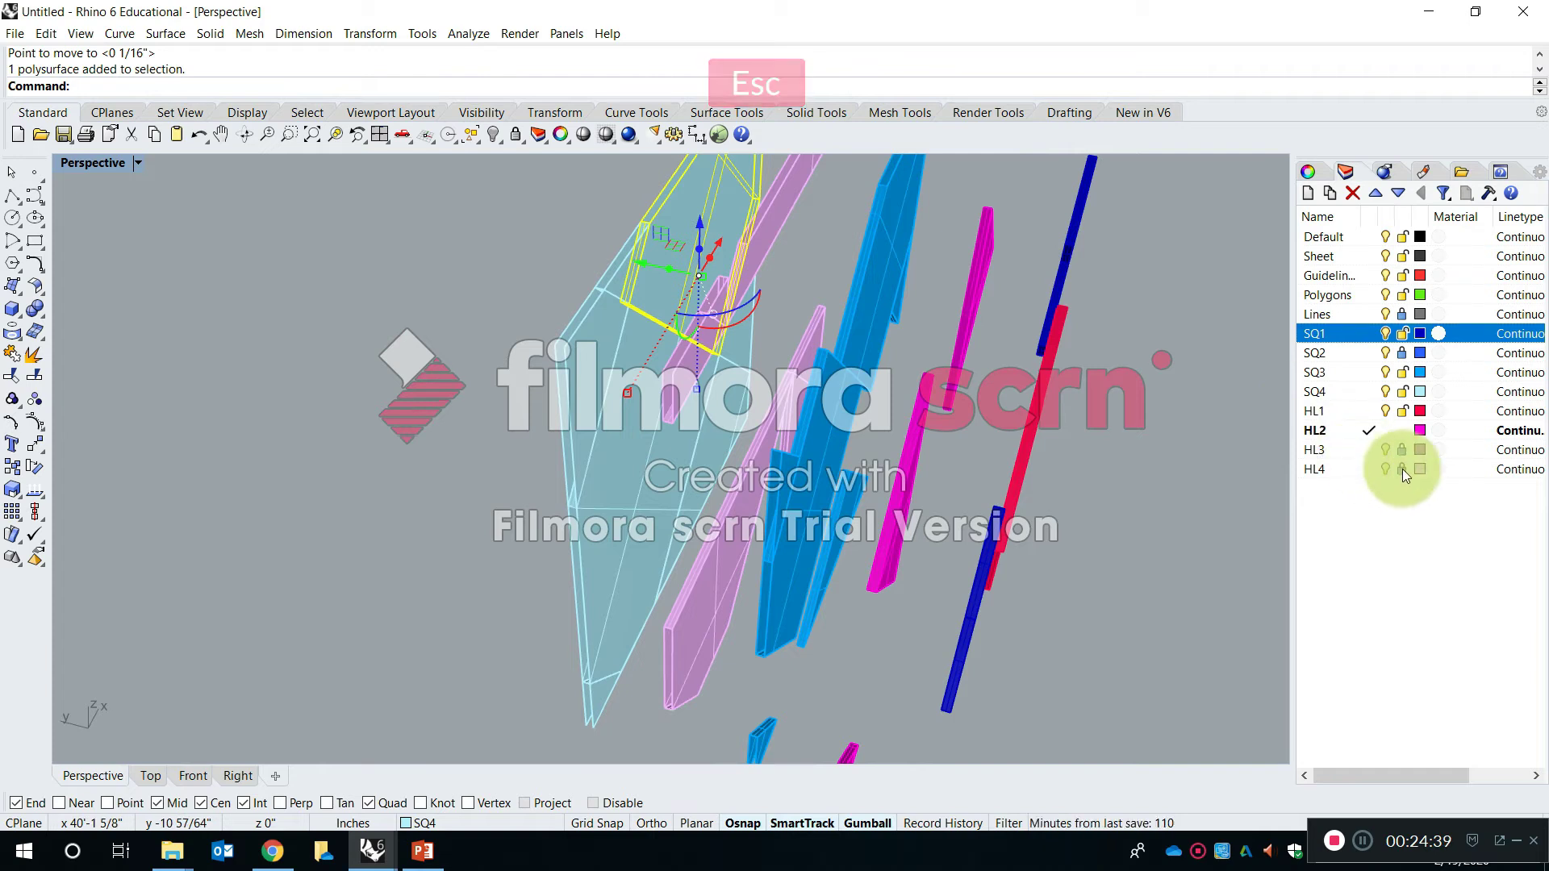
left_click(1402, 469)
left_click(823, 285)
right_click_drag(821, 284, 799, 252)
left_click(789, 217)
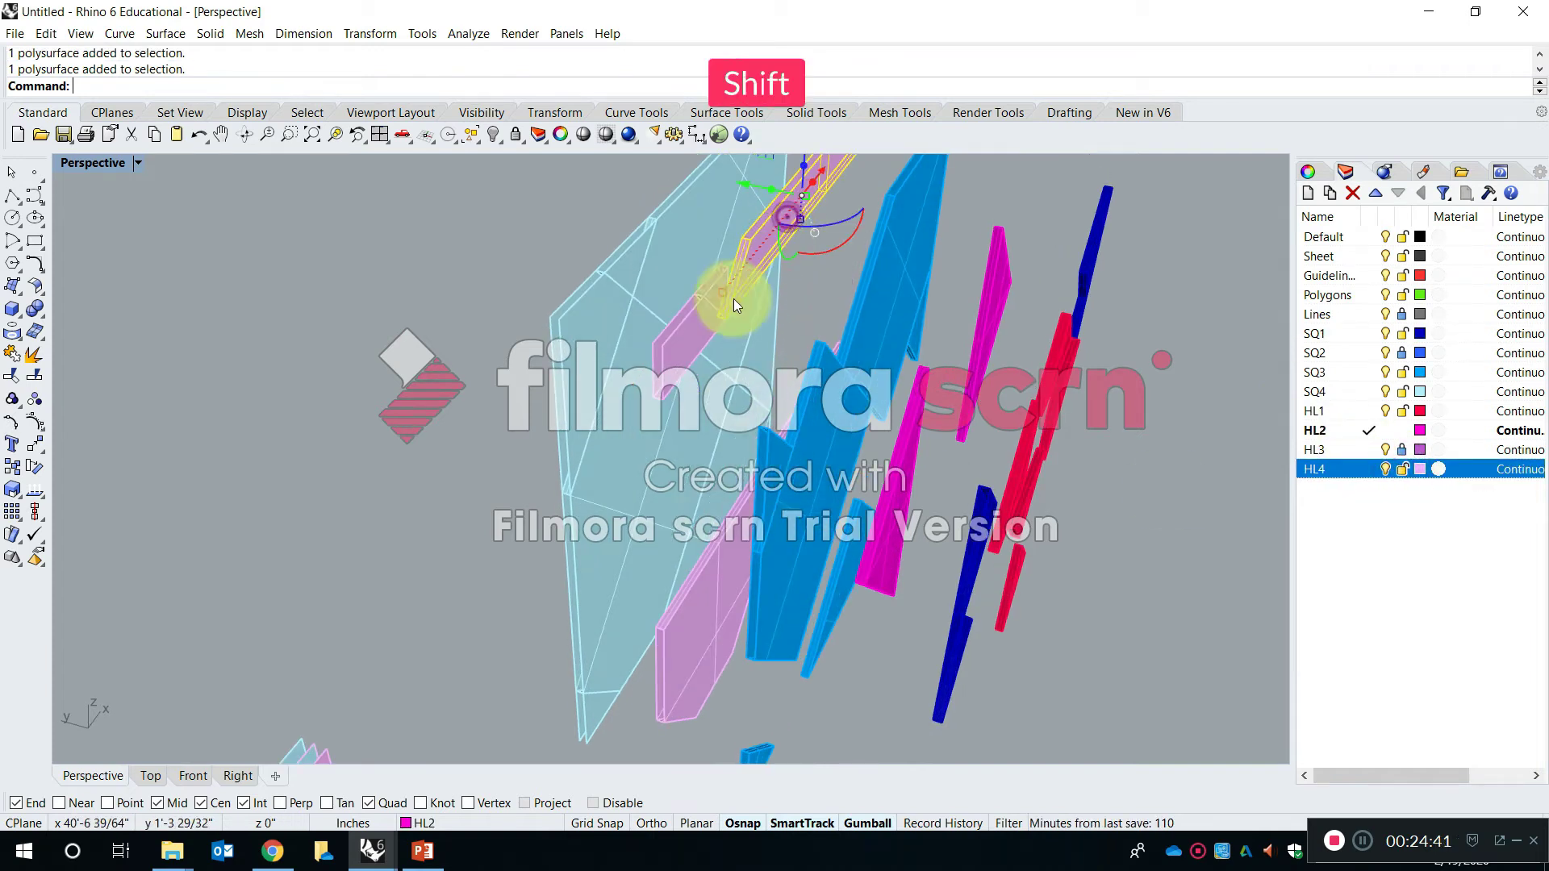
left_click(688, 336, "shift")
left_click(685, 594, "shift")
right_click_drag(707, 595, 770, 492)
left_click(748, 545, "shift")
right_click_drag(748, 544, 719, 467)
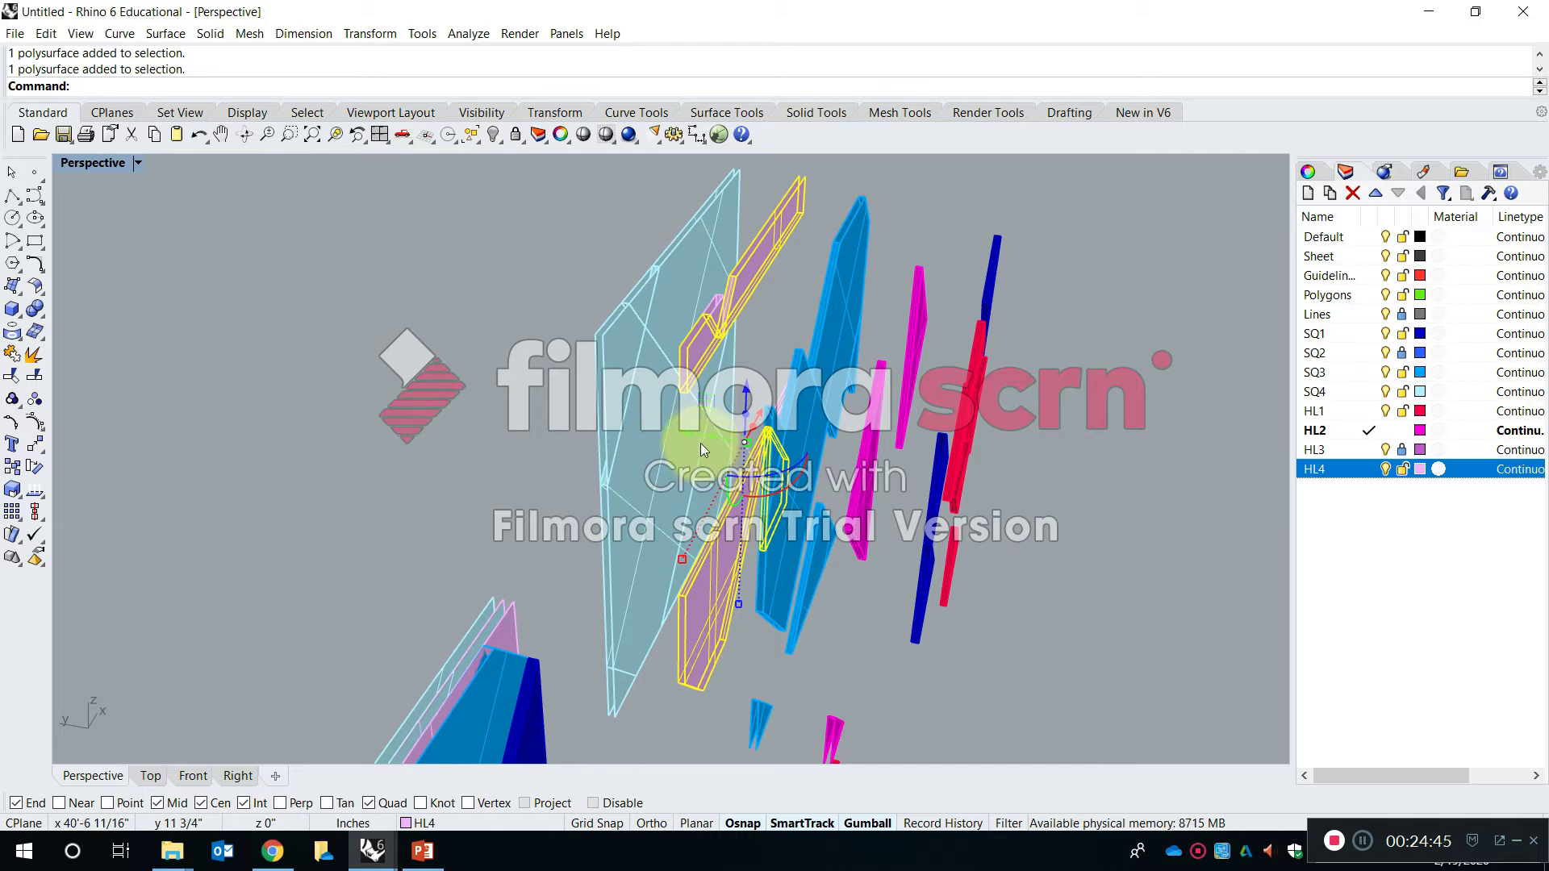
Try to move the incomplete selection of light-pink HL4 pieces outward, and undo the move
left_click(688, 433)
key("Return")
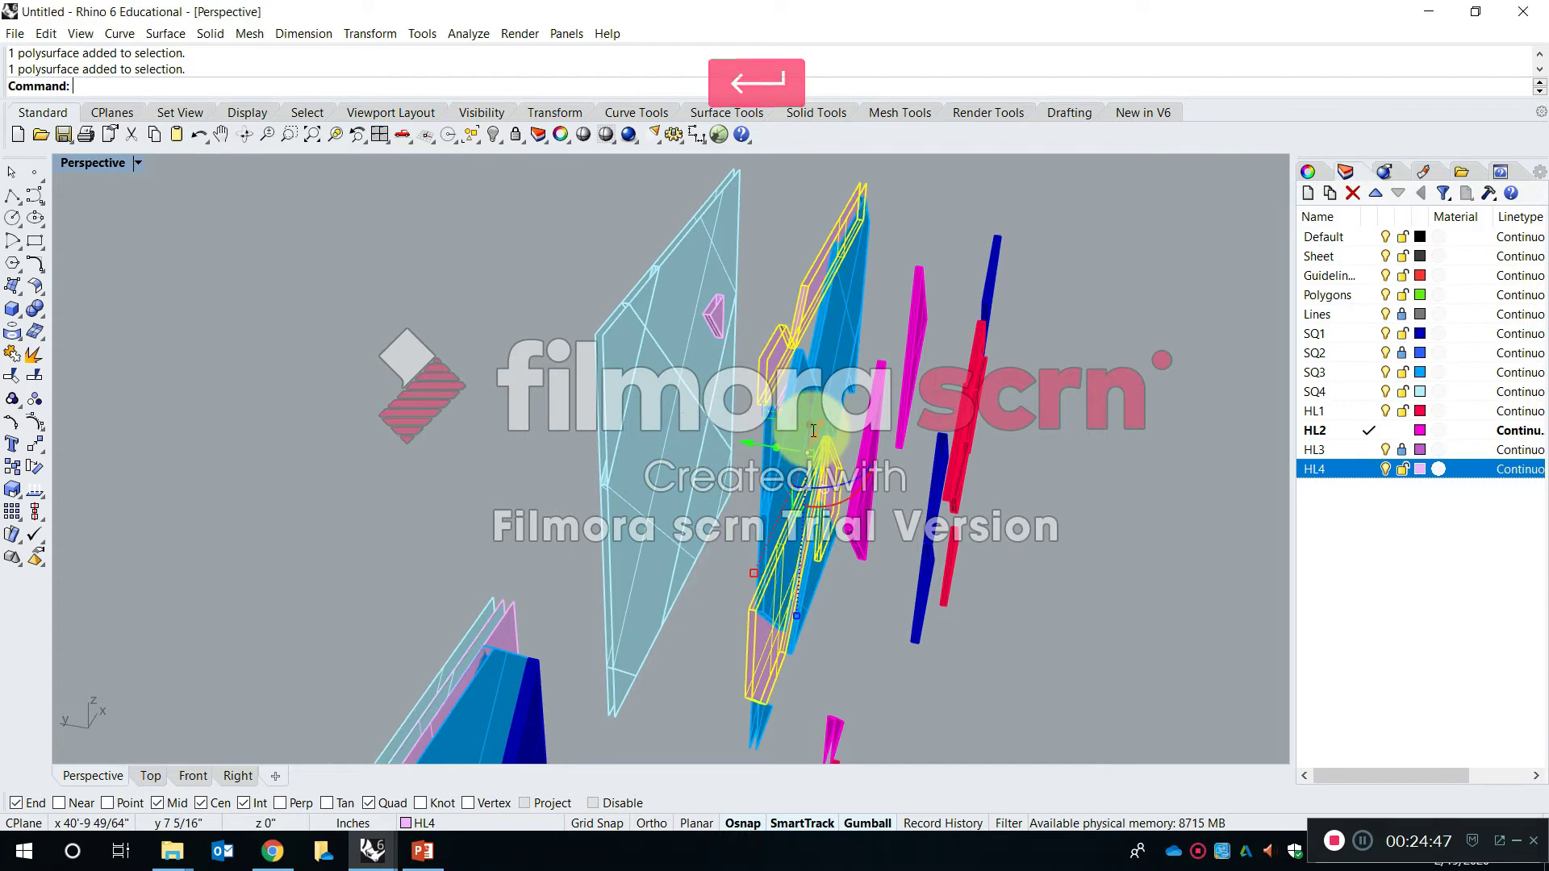
key("ctrl+z")
Add the missed light-pink HL4 pieces to the selection and move the whole group outward to the SQ3 pieces
scroll(721, 308, "up", 4)
left_click(710, 311, "shift")
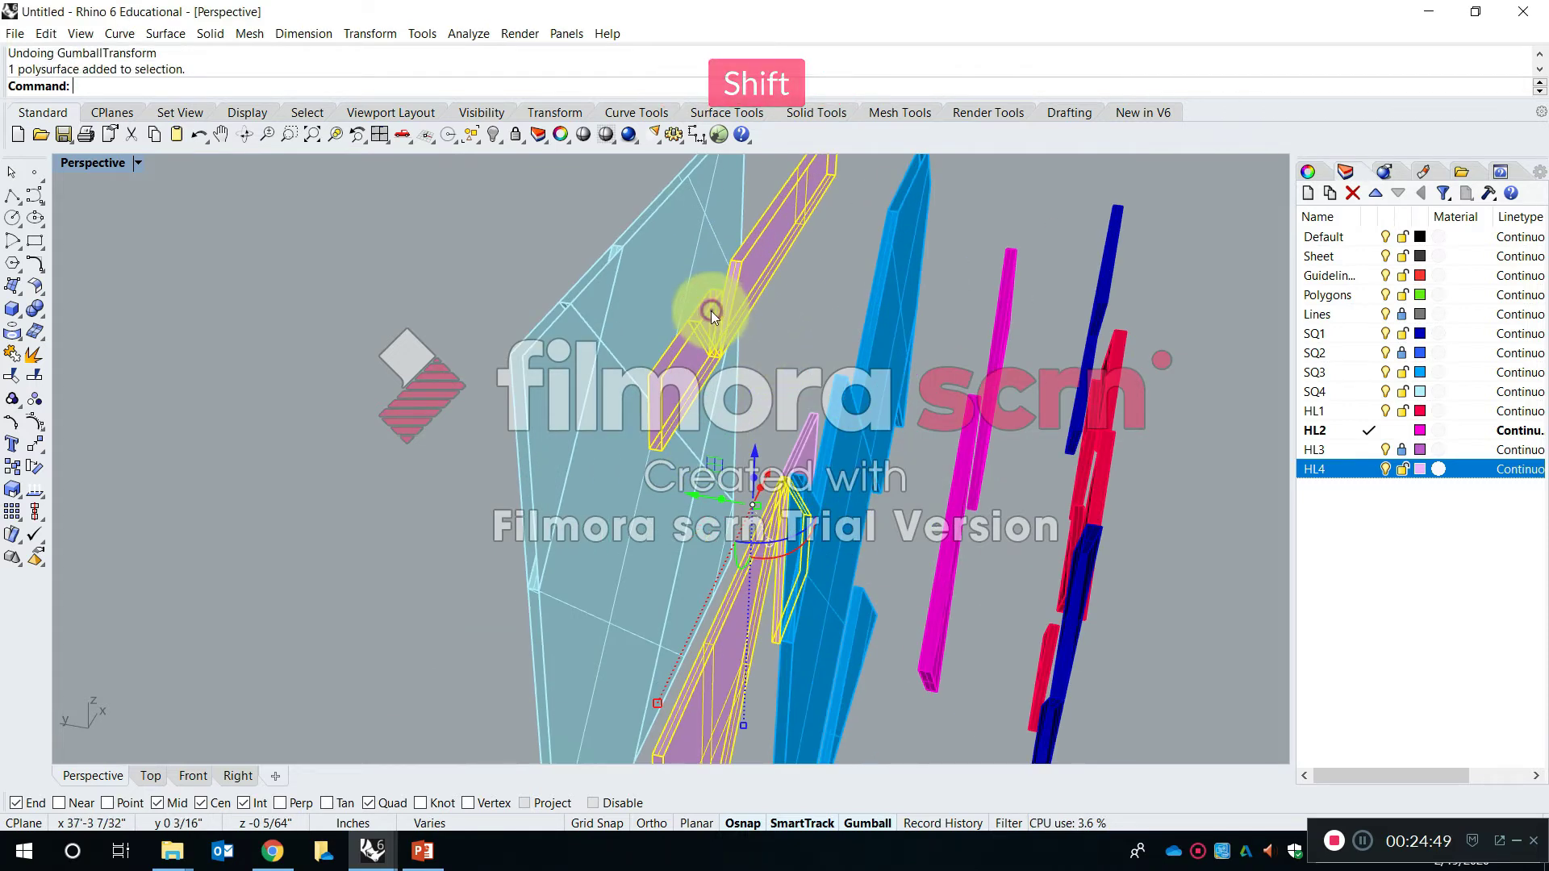
scroll(746, 397, "down", 4)
mouse_move(689, 455)
left_mouse_down()
mouse_move(748, 480)
mouse_move(705, 472)
left_mouse_up()
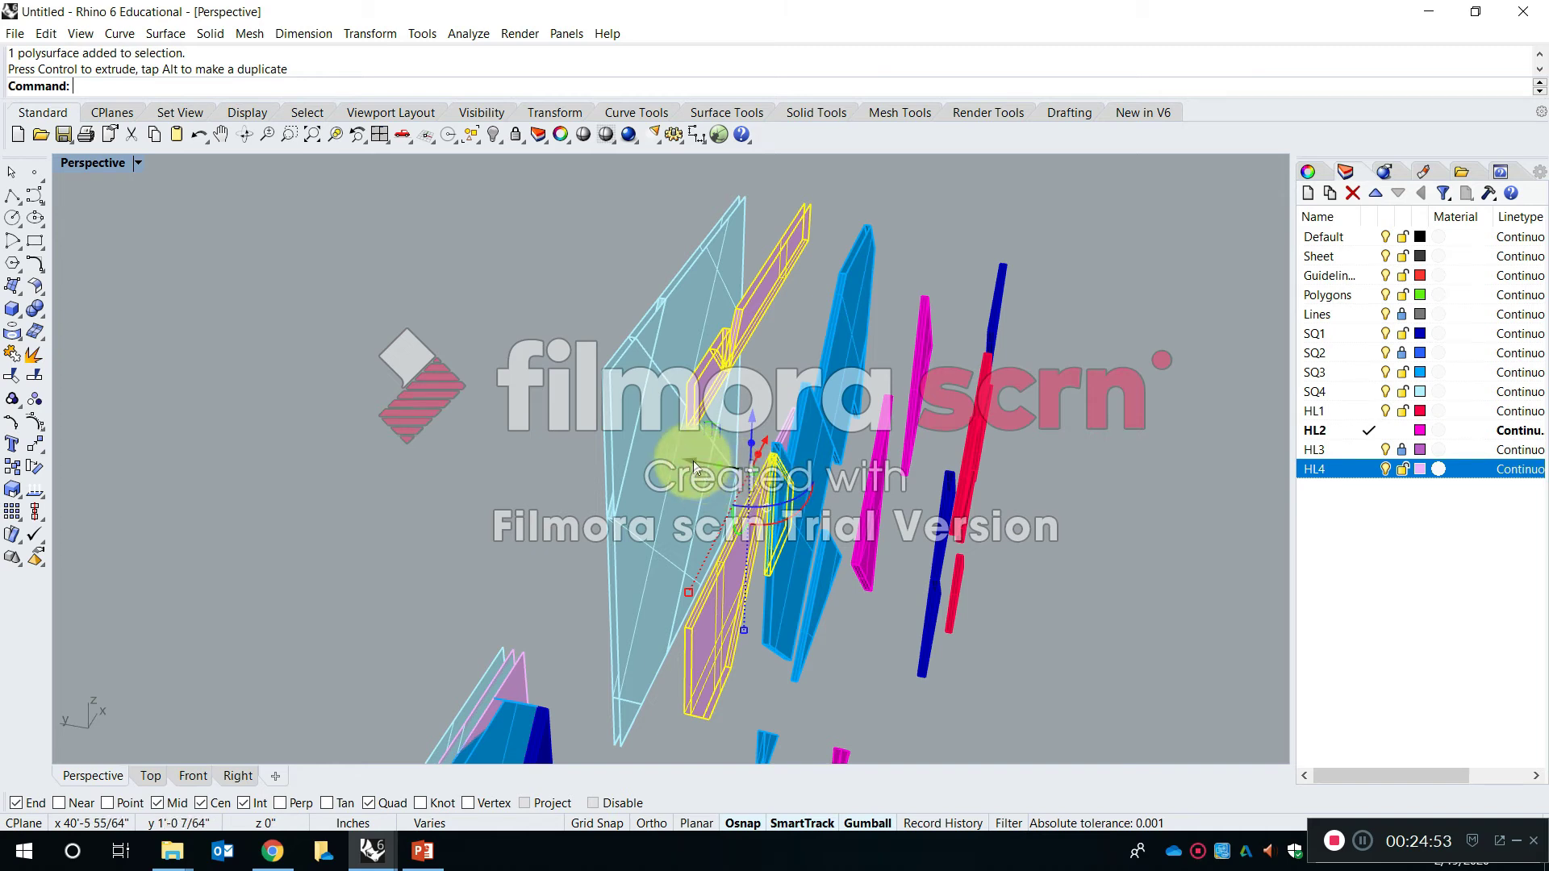
right_click_drag(833, 487, 837, 510)
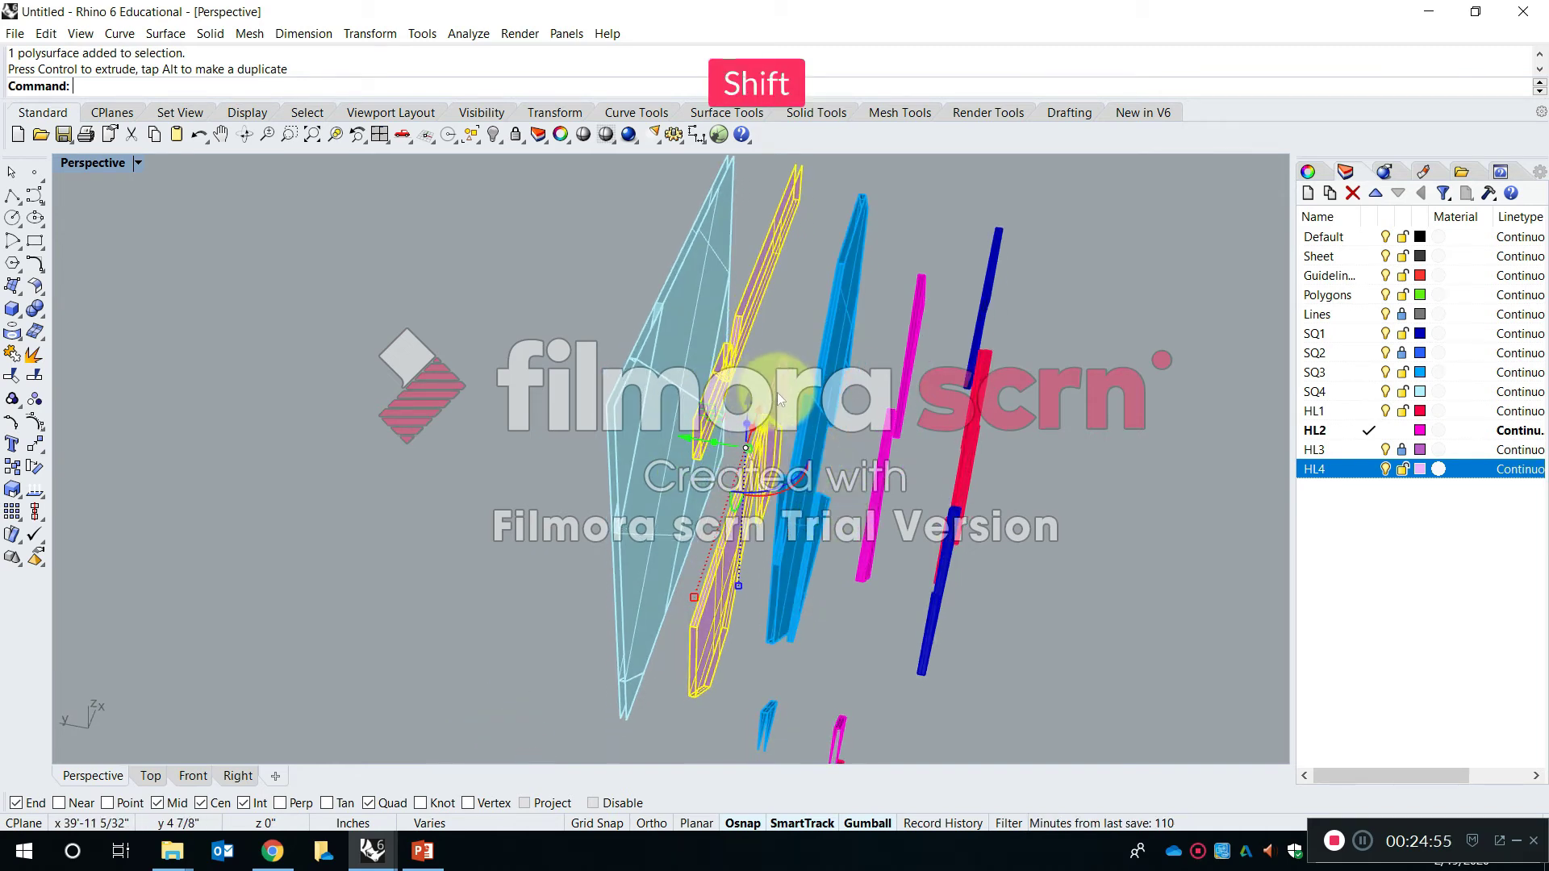
left_click(777, 392, "shift")
right_click_drag(736, 382, 729, 376)
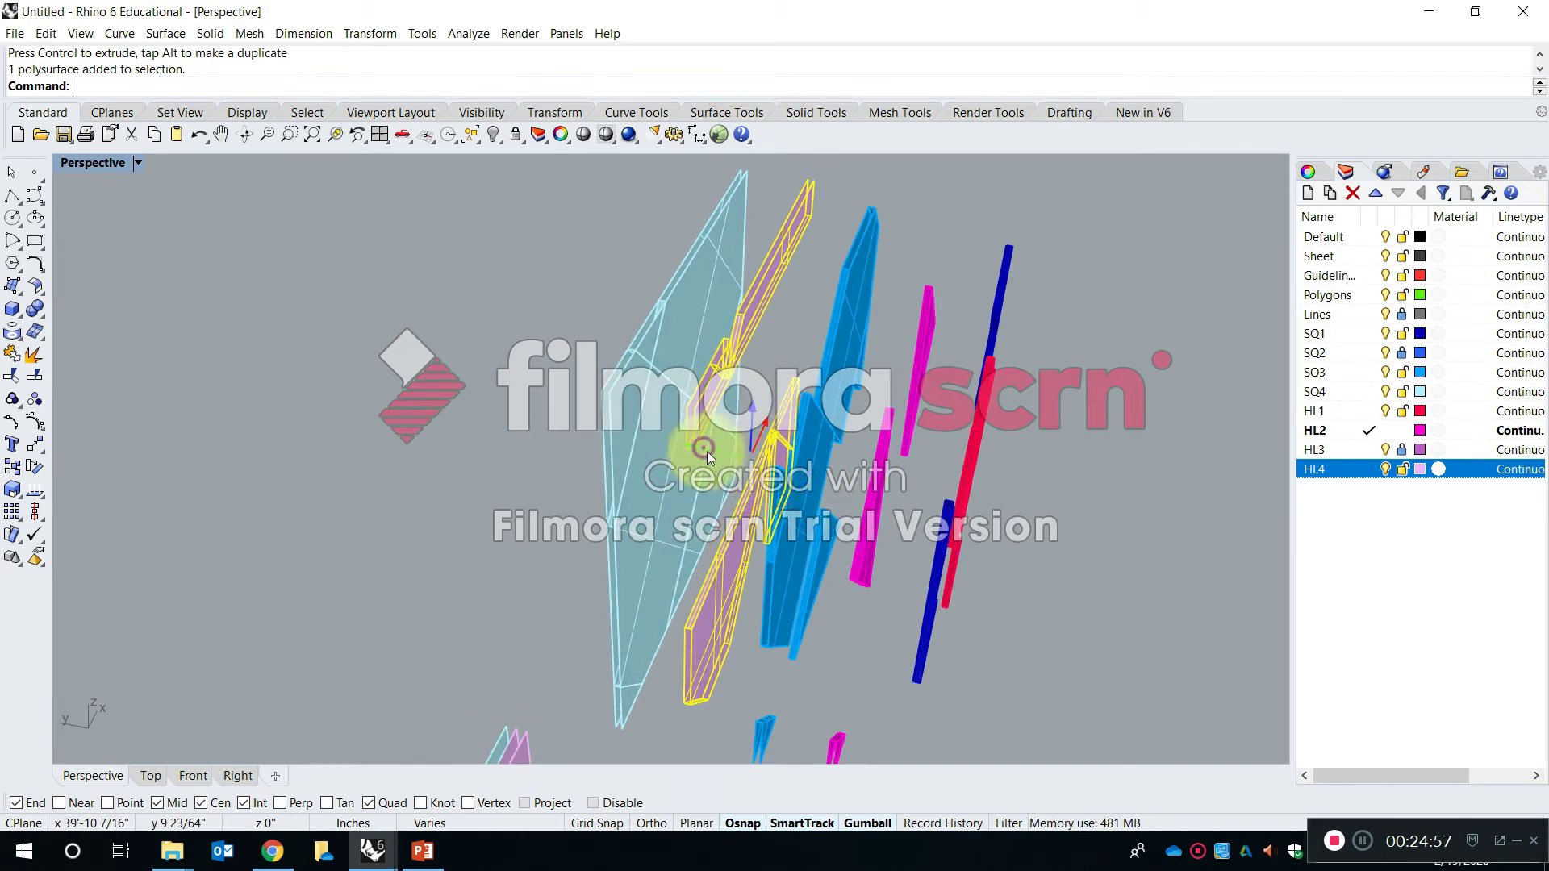
left_click(705, 451)
key("Return")
right_click_drag(811, 462, 819, 323)
key("Escape")
Try to move a single light-blue SQ4 backing piece outward, and undo the move
right_click_drag(947, 571, 978, 508, "shift")
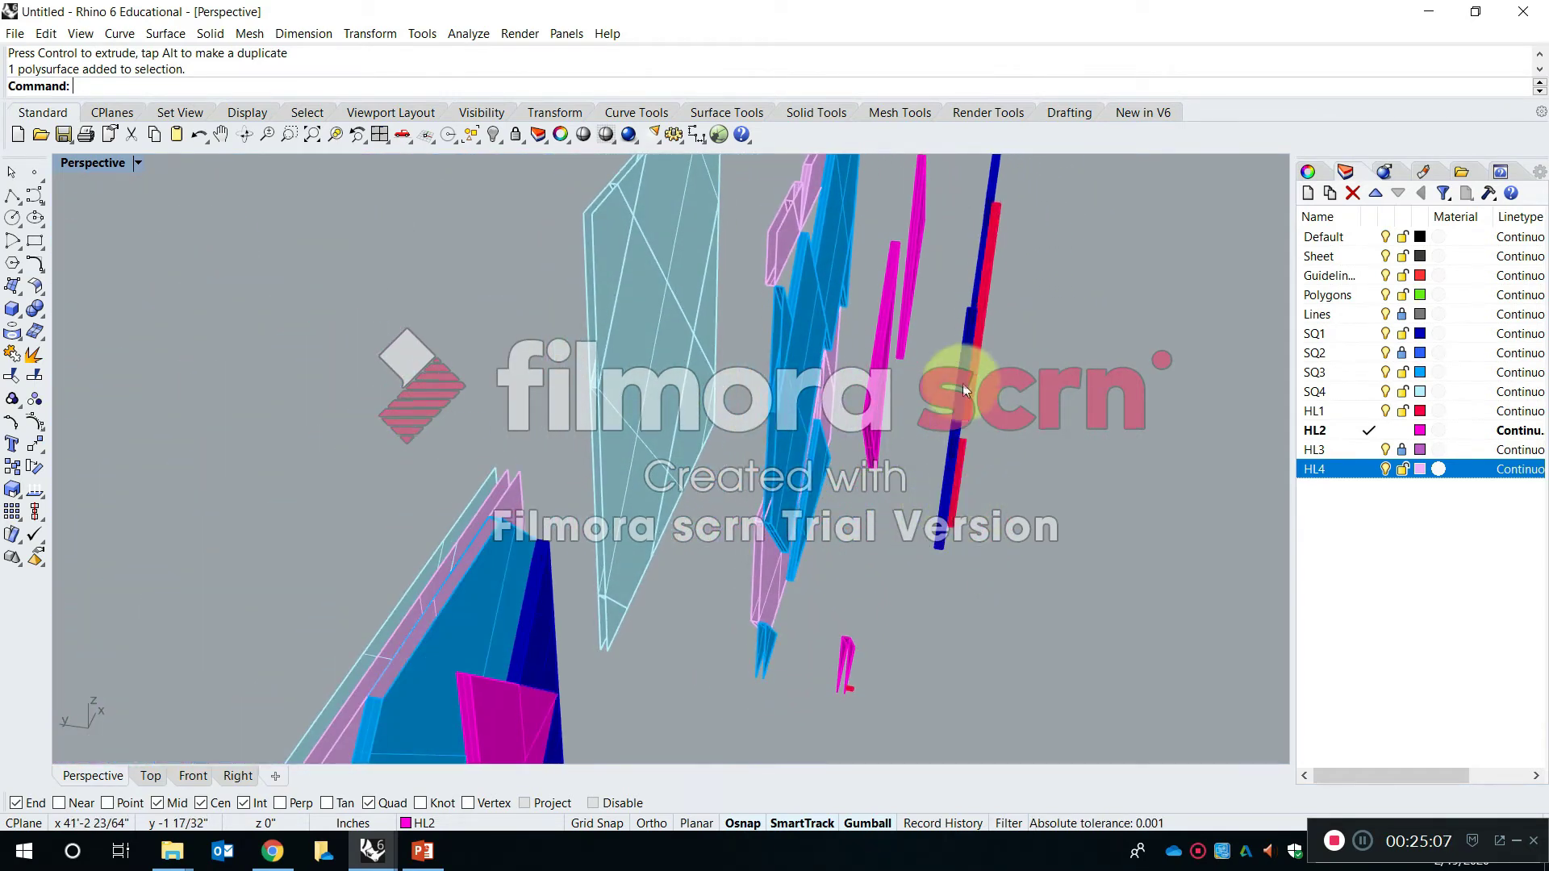
right_click_drag(684, 356, 640, 341)
left_click(640, 340)
right_click_drag(697, 398, 668, 380)
left_click(570, 273)
key("Return")
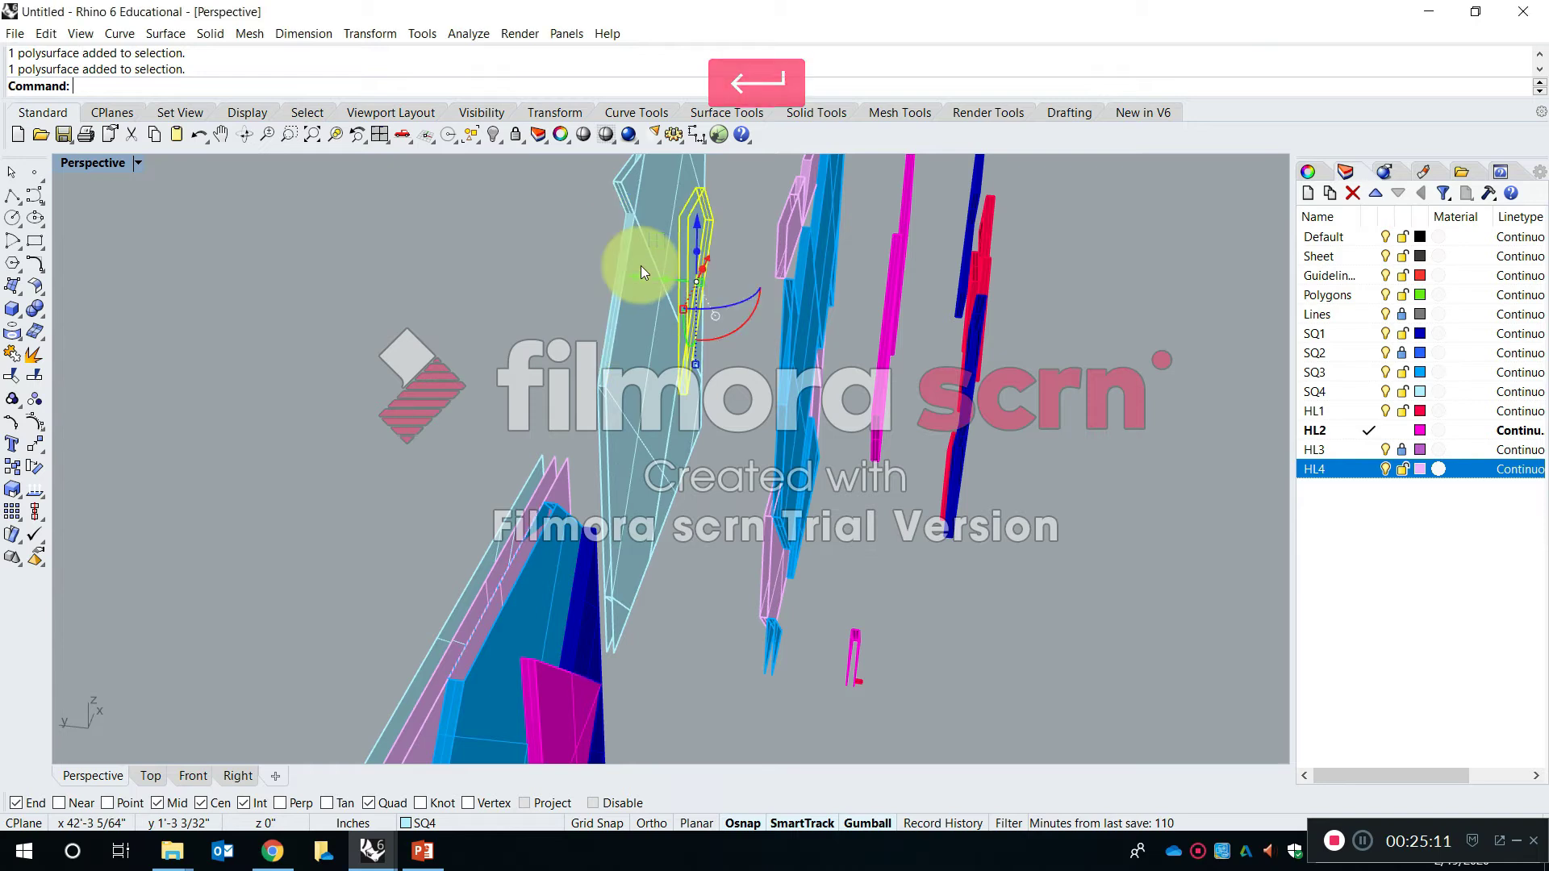
key("ctrl+z")
Select all of the copied panel's light-blue SQ4 backing pieces and shift them as one group along the panel's depth
scroll(627, 311, "down", 5)
right_click_drag(642, 414, 677, 481)
left_click_drag(641, 564, 555, 334)
scroll(574, 439, "up", 2)
left_click_drag(573, 434, 580, 433)
key("ctrl+z")
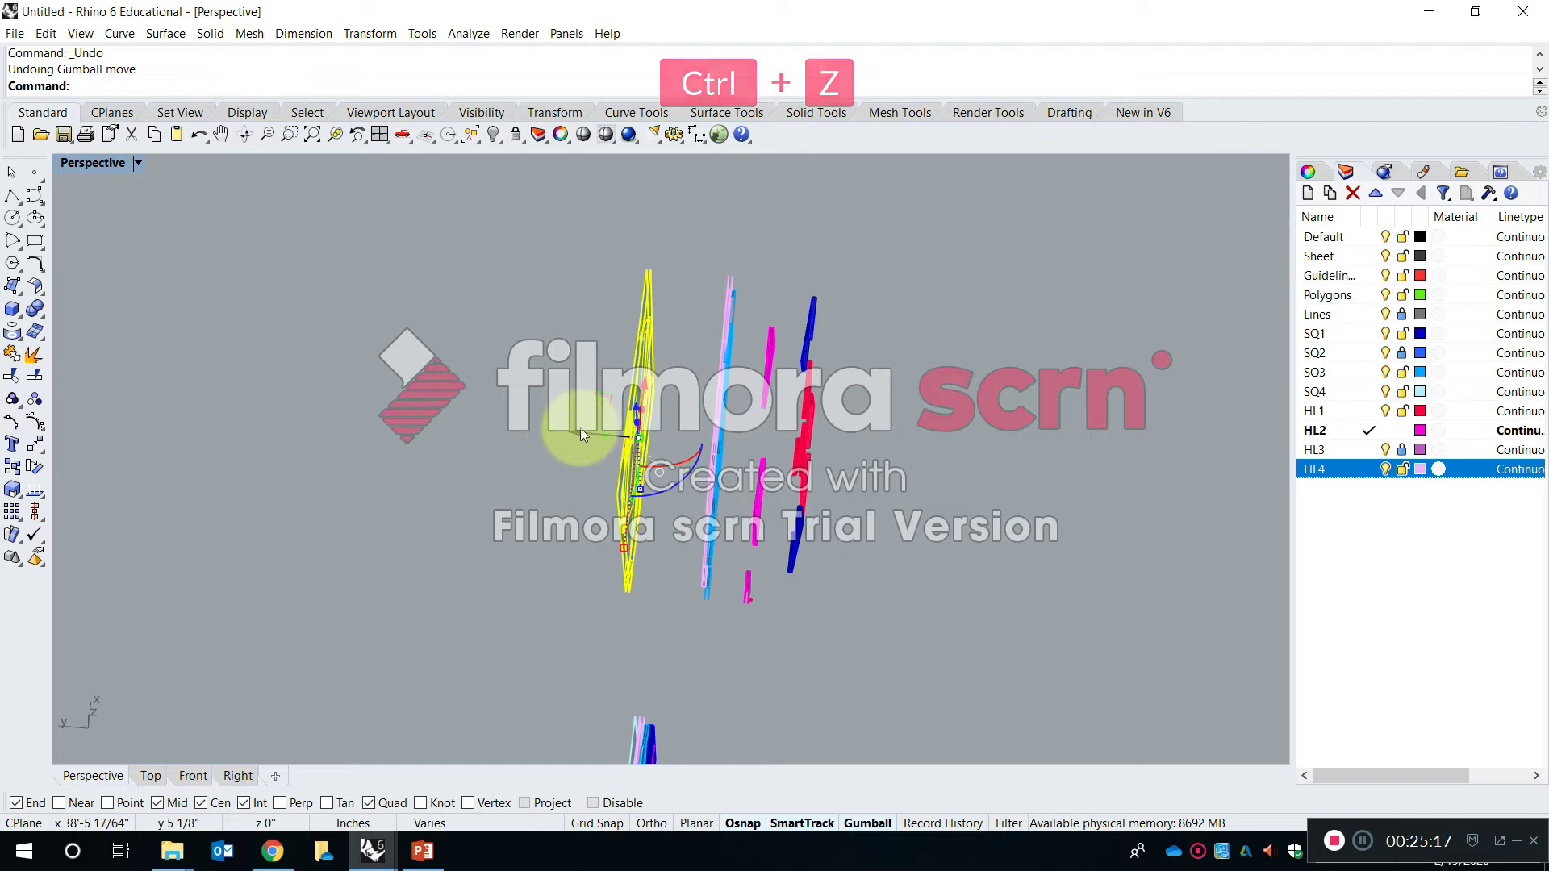
key("Return")
Inspect the spaced layers and switch to a full-size Front view showing both panels side by side
right_click_drag(871, 561, 749, 440)
right_click_drag(743, 493, 660, 352, "shift")
scroll(694, 328, "up", 8)
scroll(638, 345, "down", 3)
double_click(66, 164)
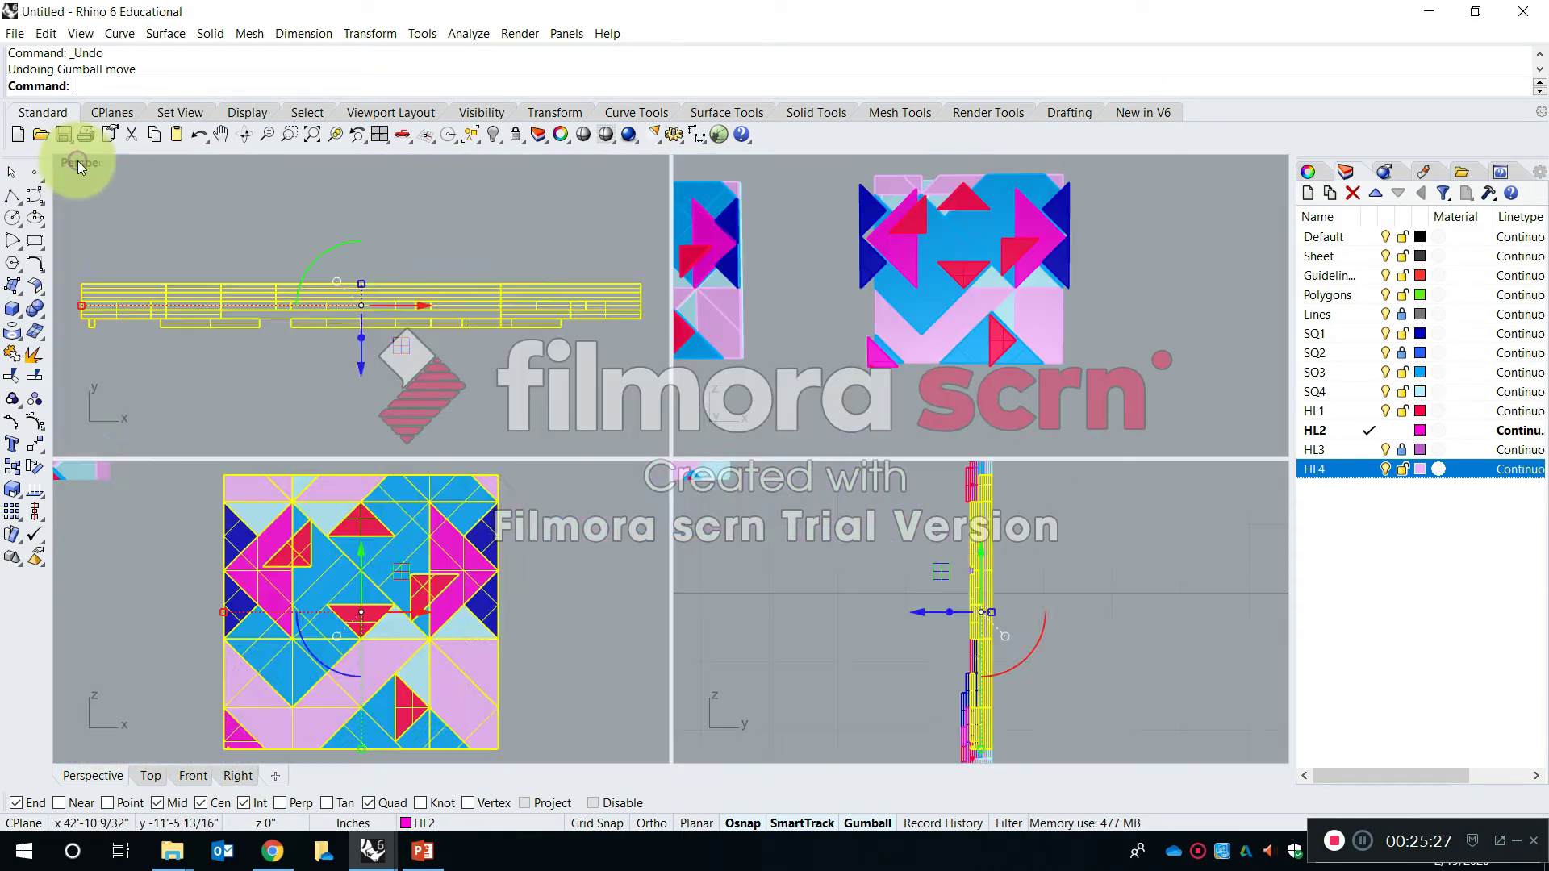
double_click(83, 471)
scroll(468, 509, "down", 8)
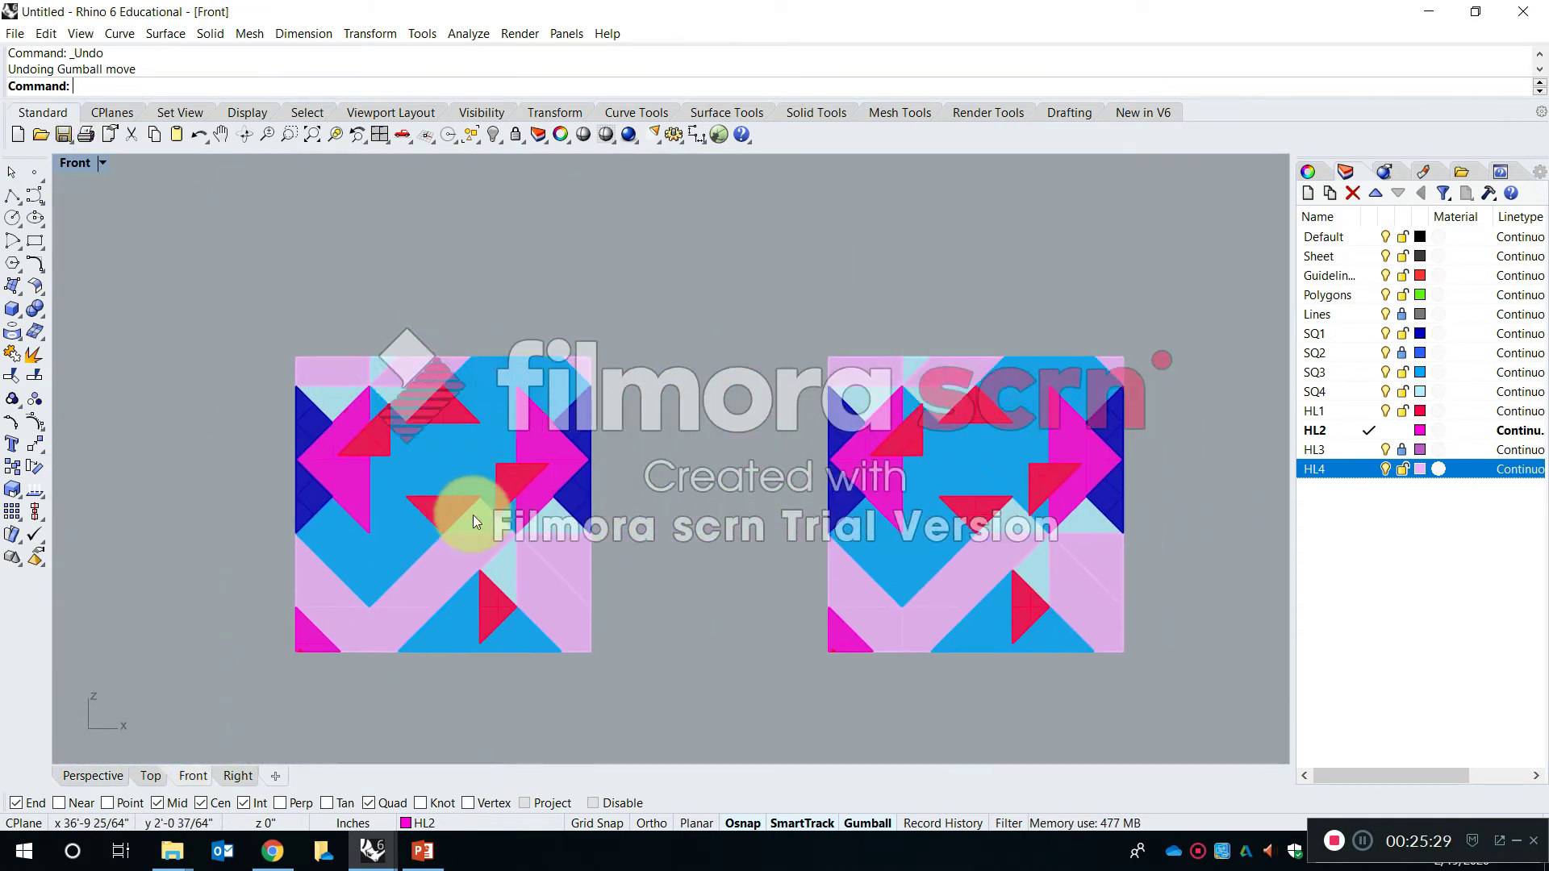
Examine the spacing between the exploded panel's layers in a full-size Perspective view
scroll(337, 492, "up", 7)
scroll(567, 436, "up", 2)
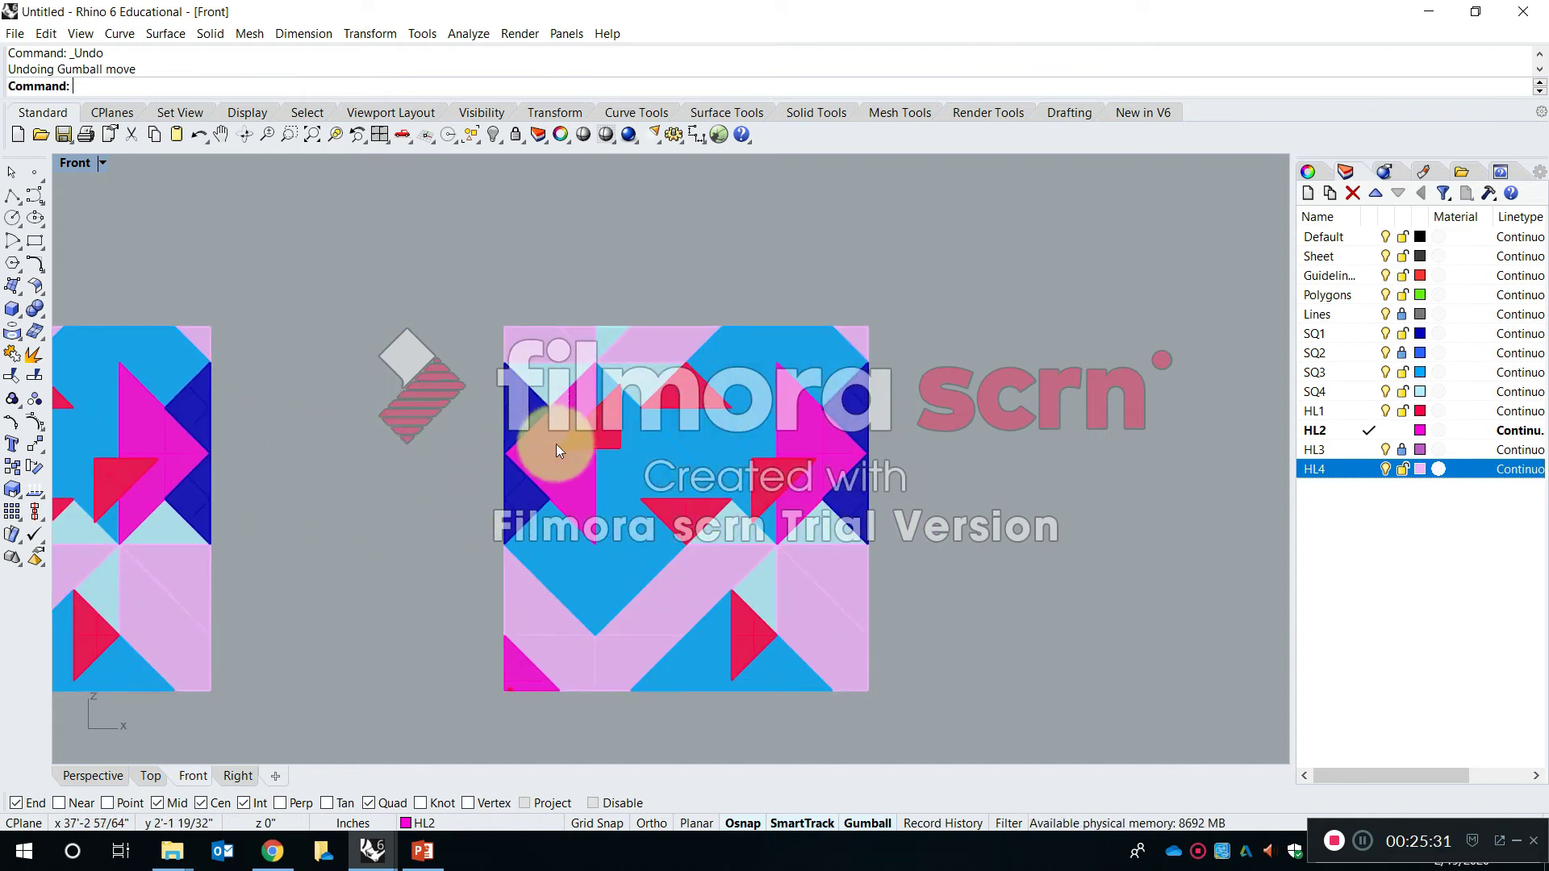
double_click(76, 160)
double_click(734, 168)
right_click_drag(732, 173, 873, 322)
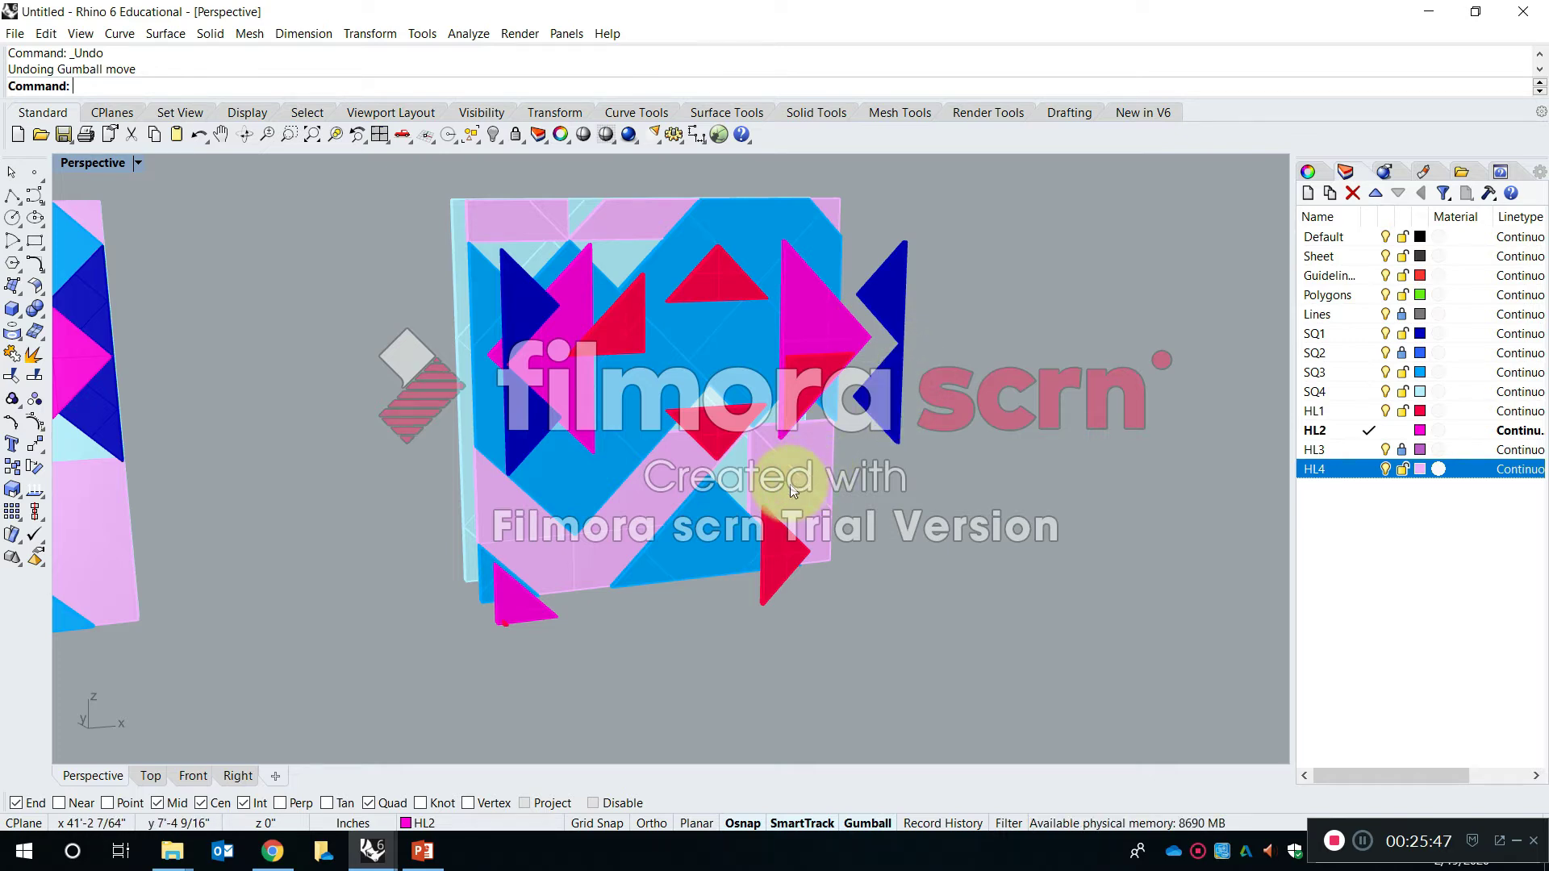
right_click_drag(534, 623, 657, 544)
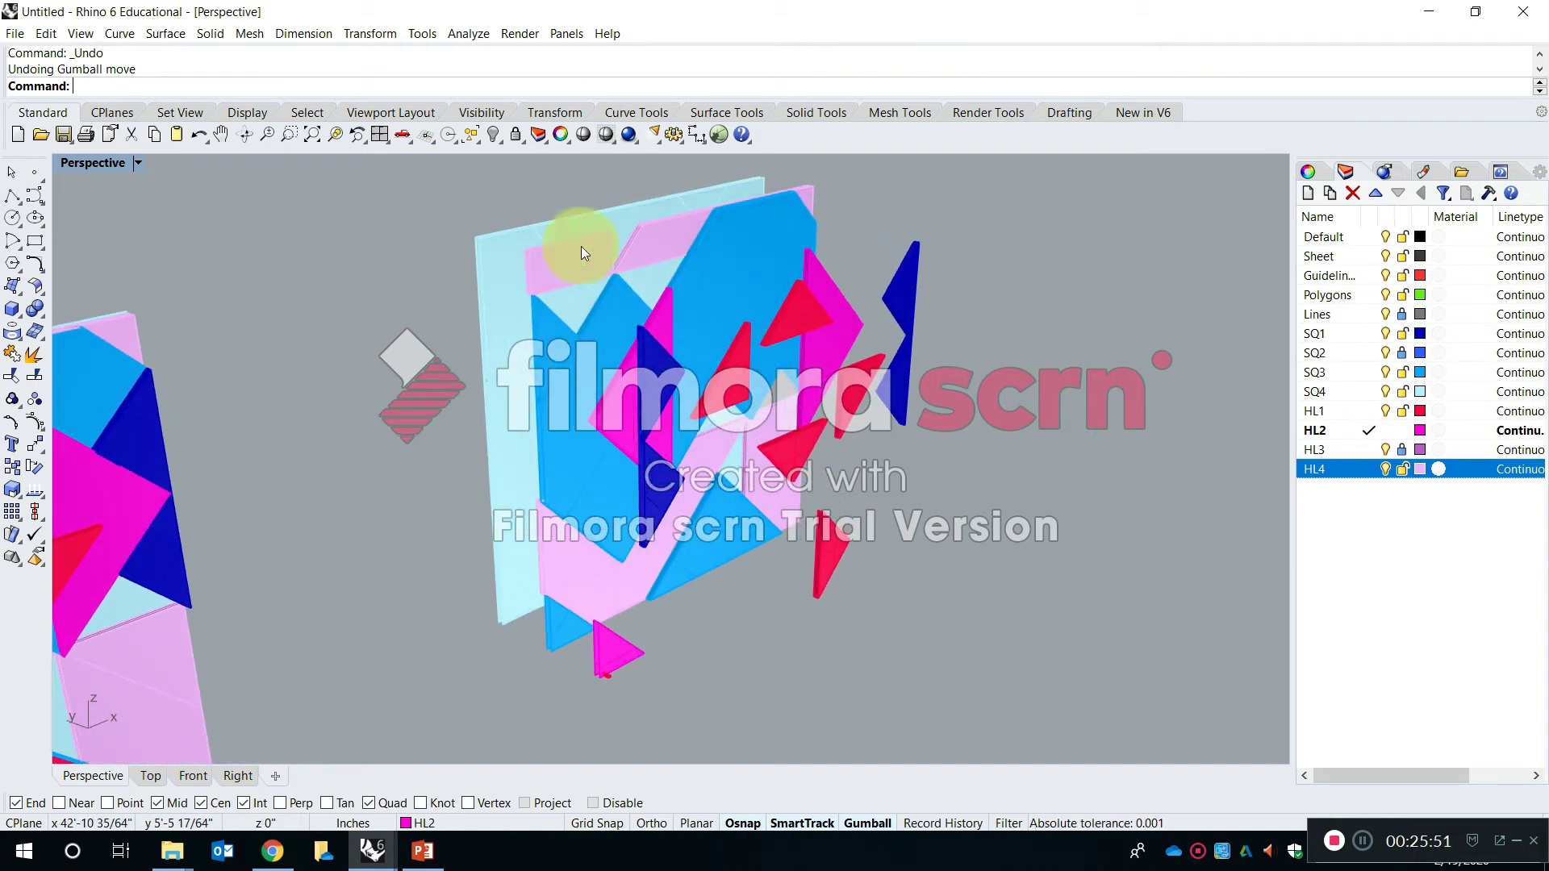
Save the model in the 6. Projects folder as SP20-S2-RhinoIntro_PM in Rhino 6 format
left_click(22, 33)
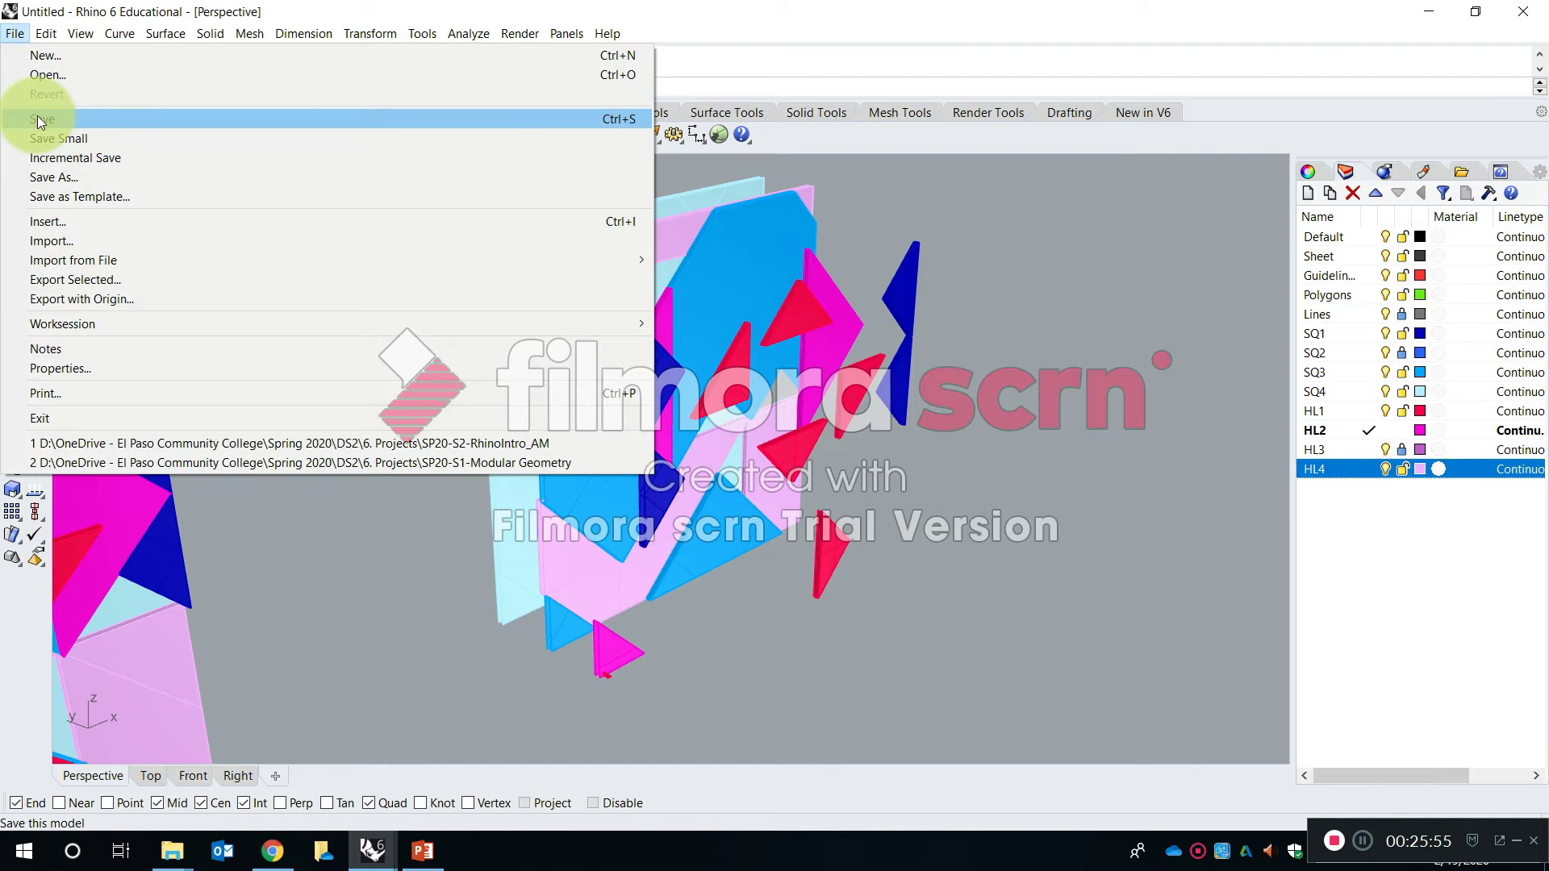
left_click(55, 119)
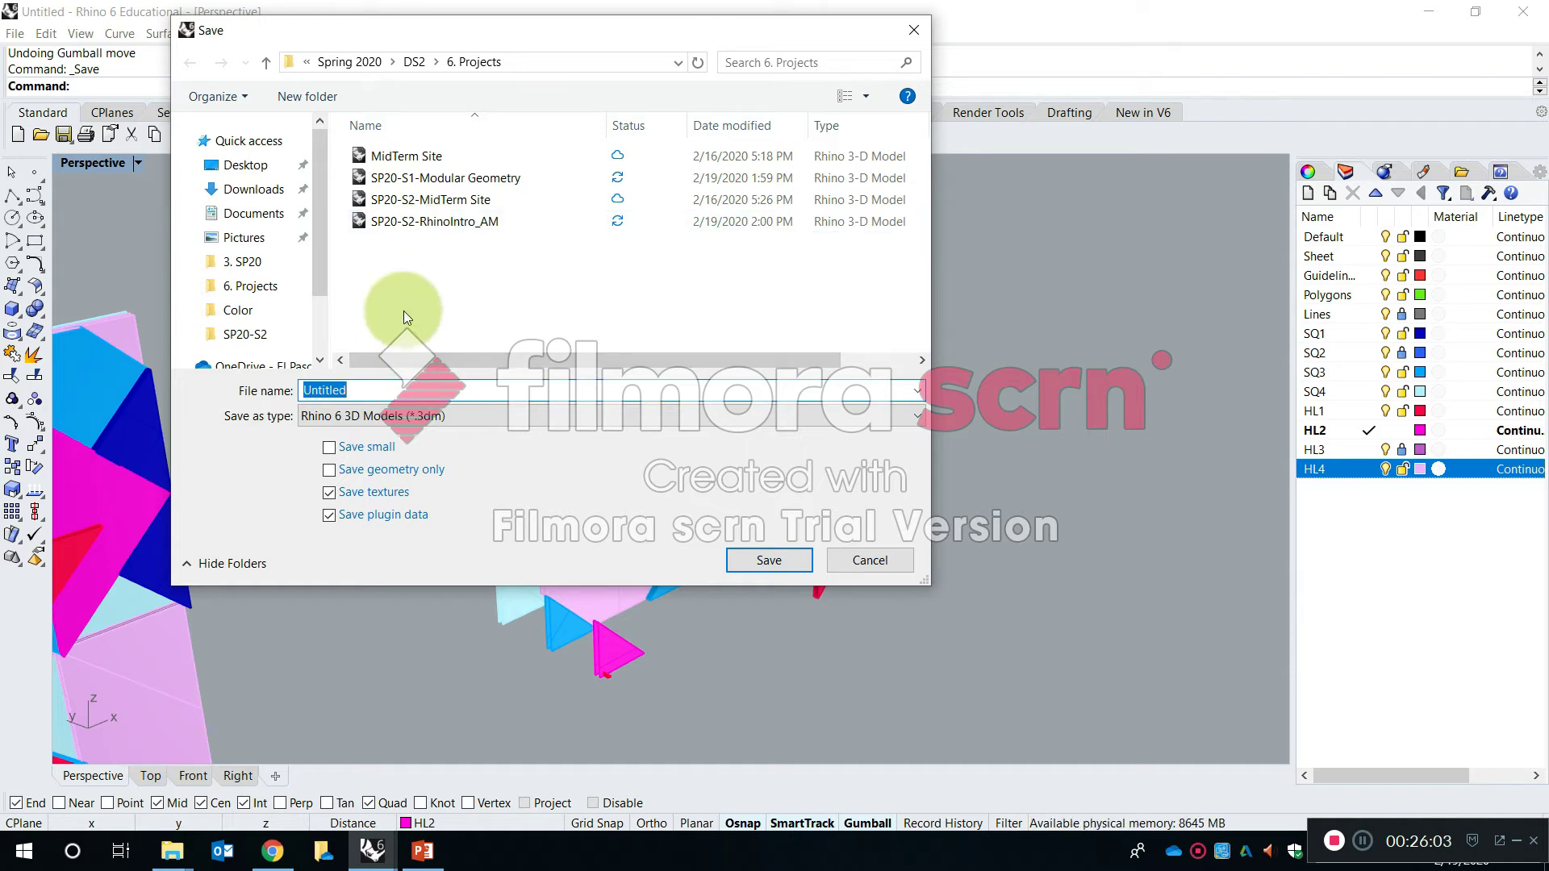
key("Caps_Lock")
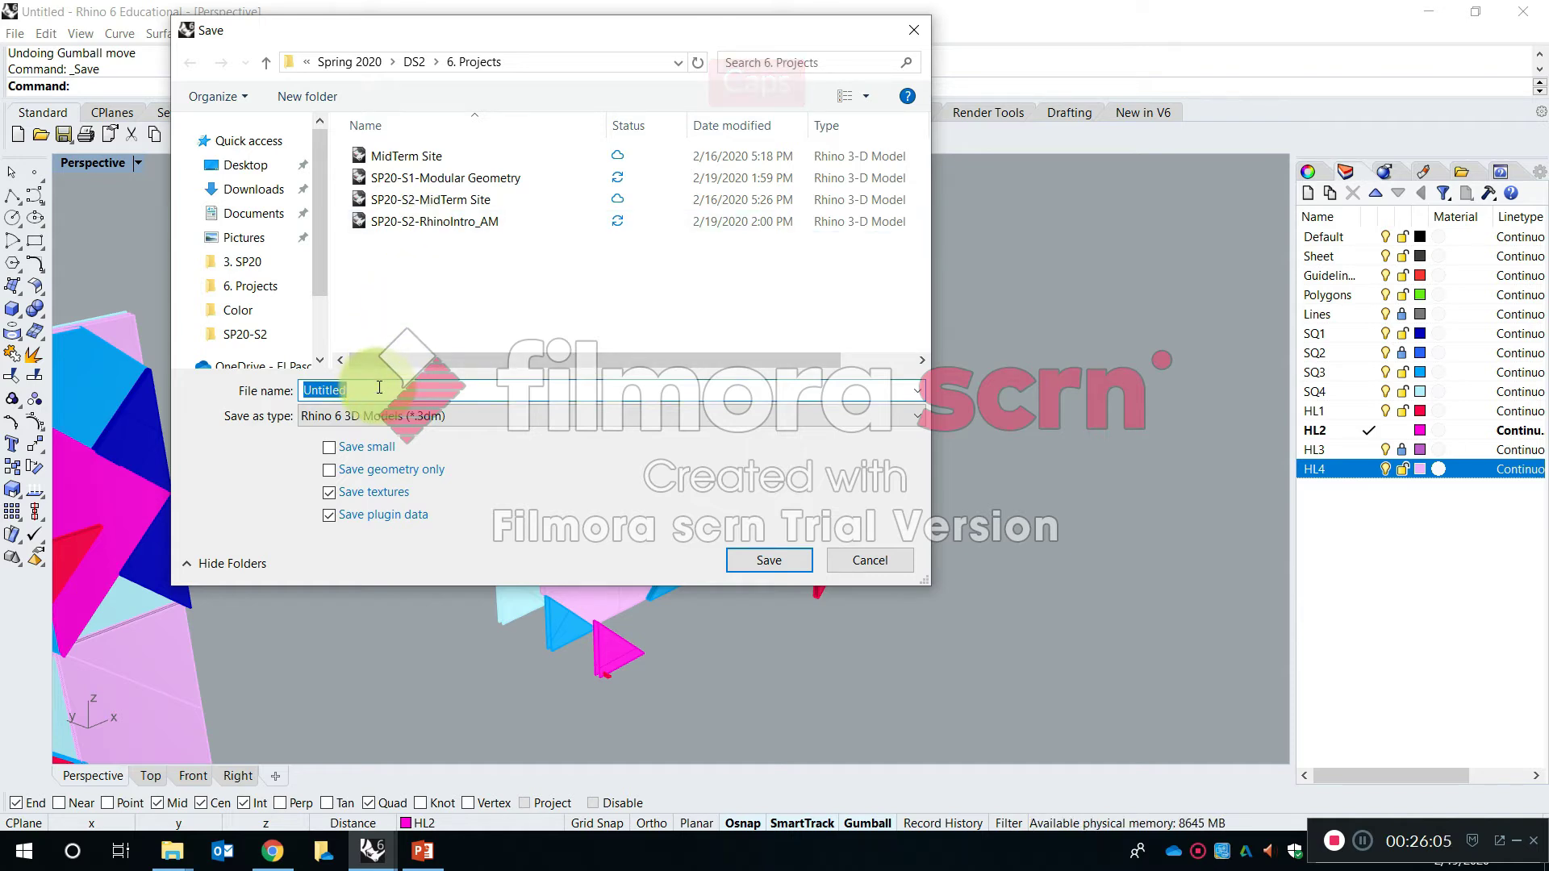
type("SP20")
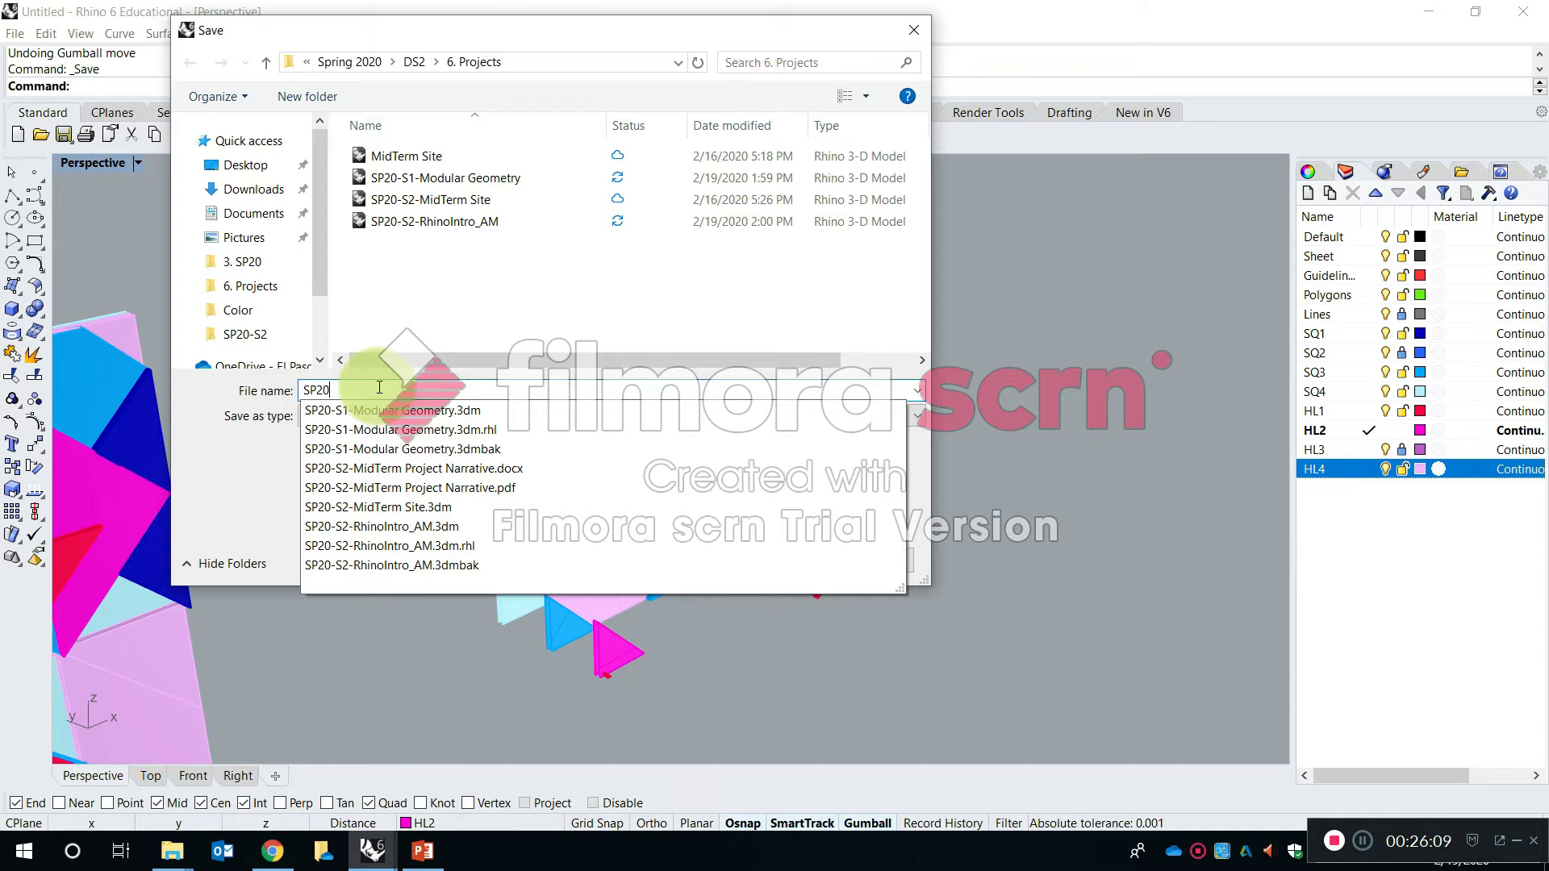
type("-S2")
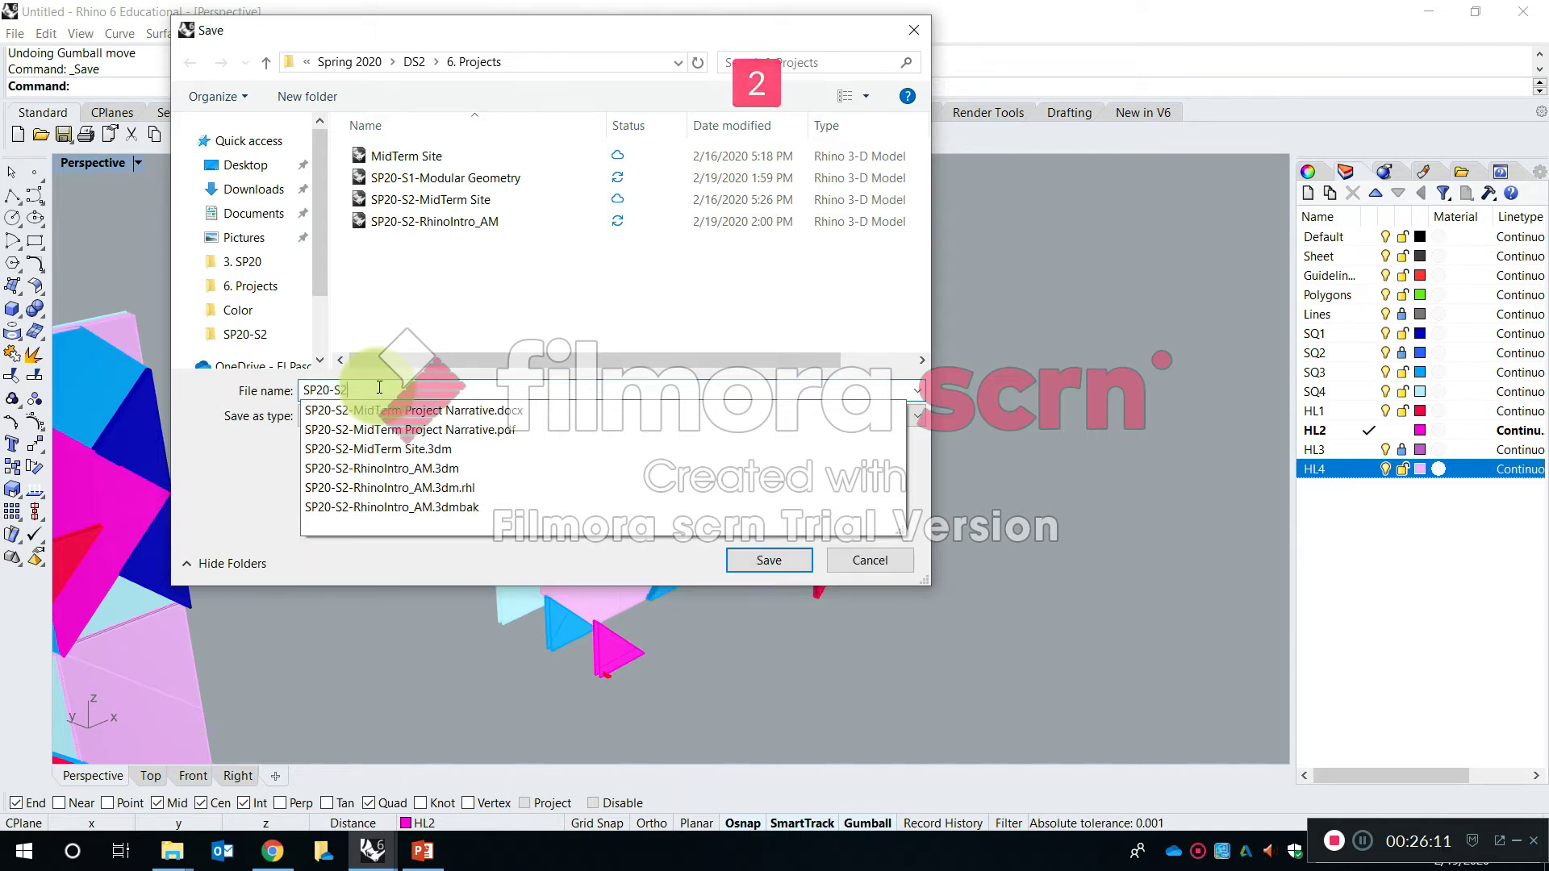
type("-Rhino")
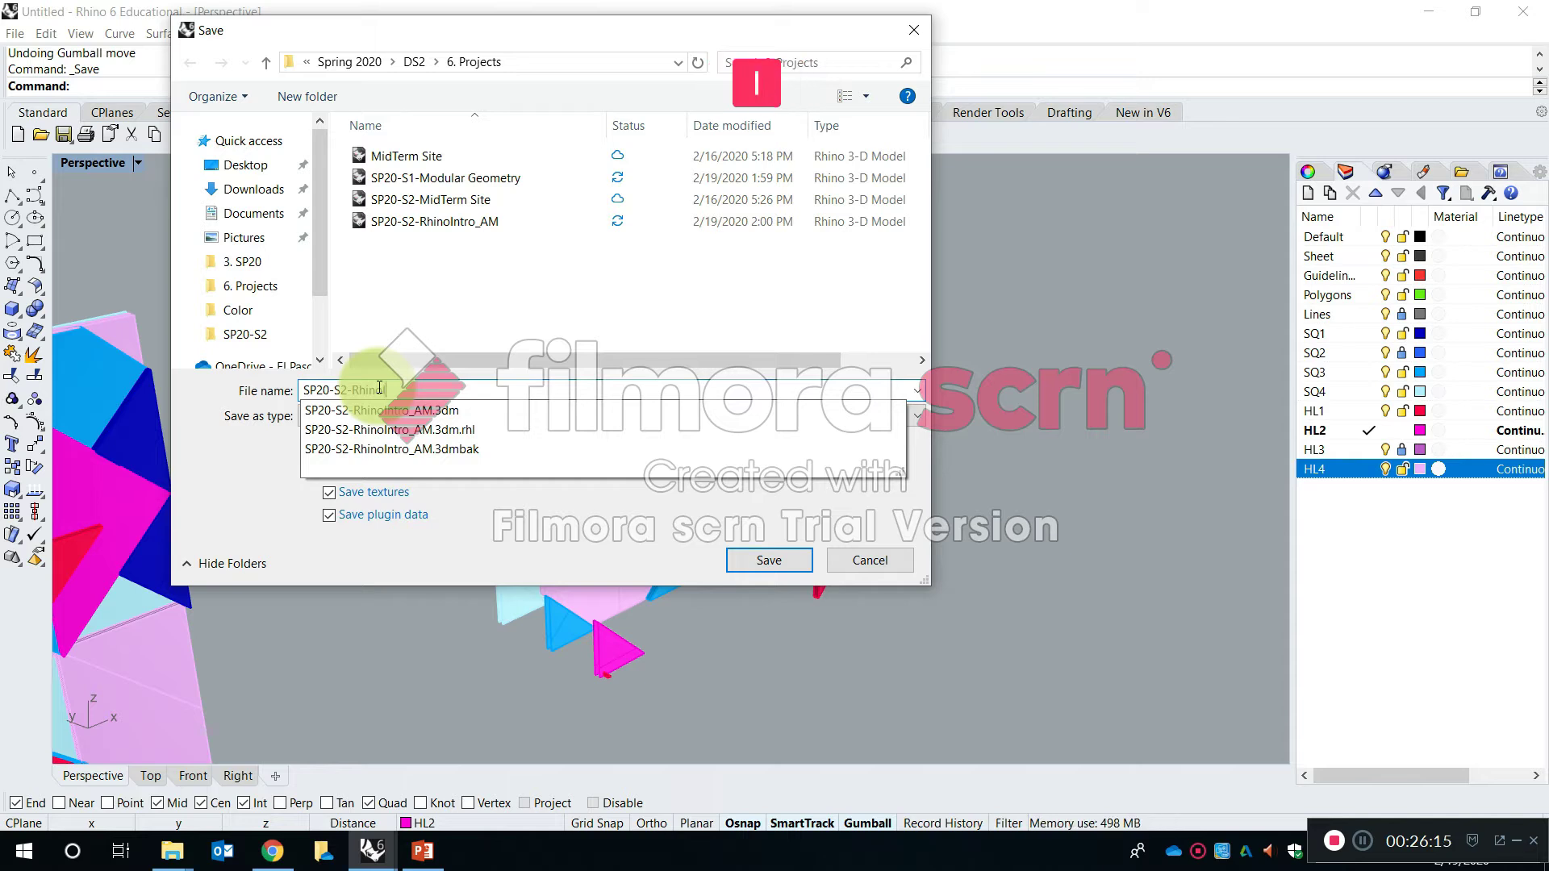
type("IntroPM")
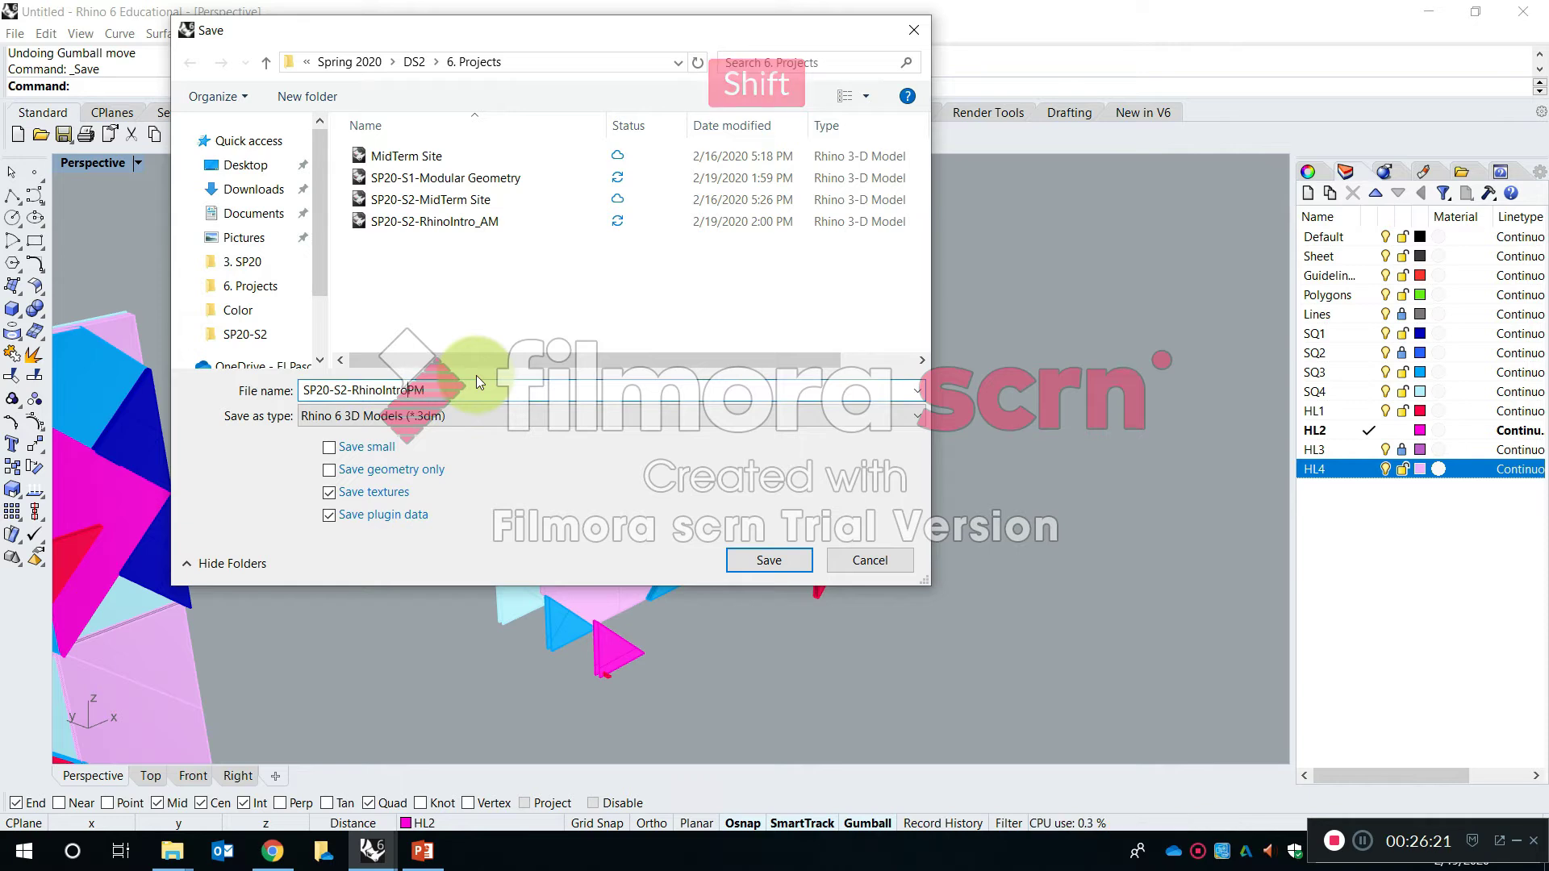
type("_")
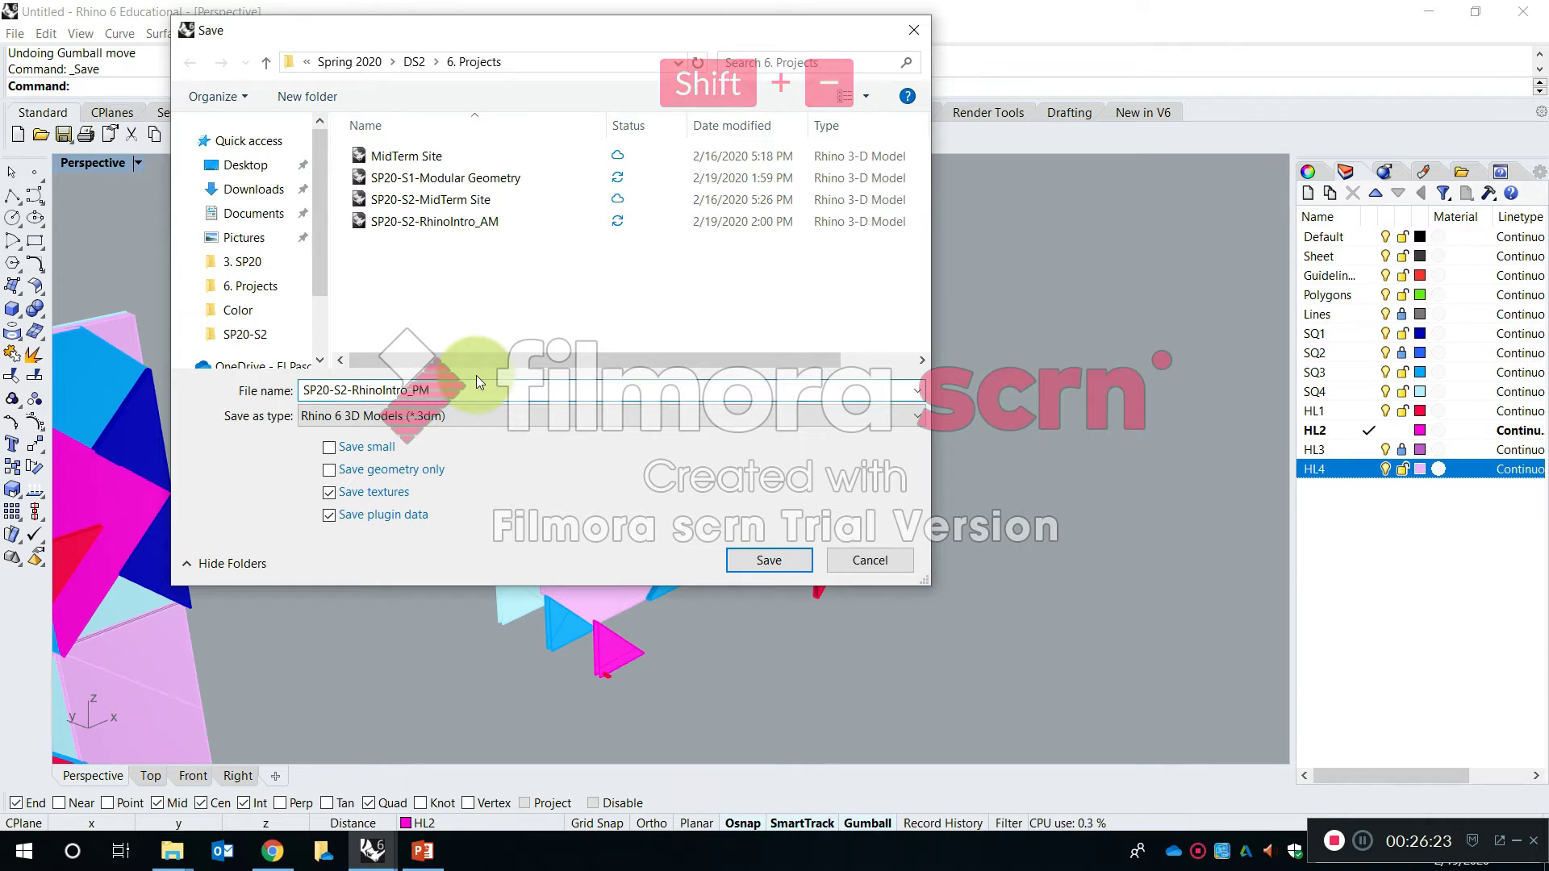
key("Return")
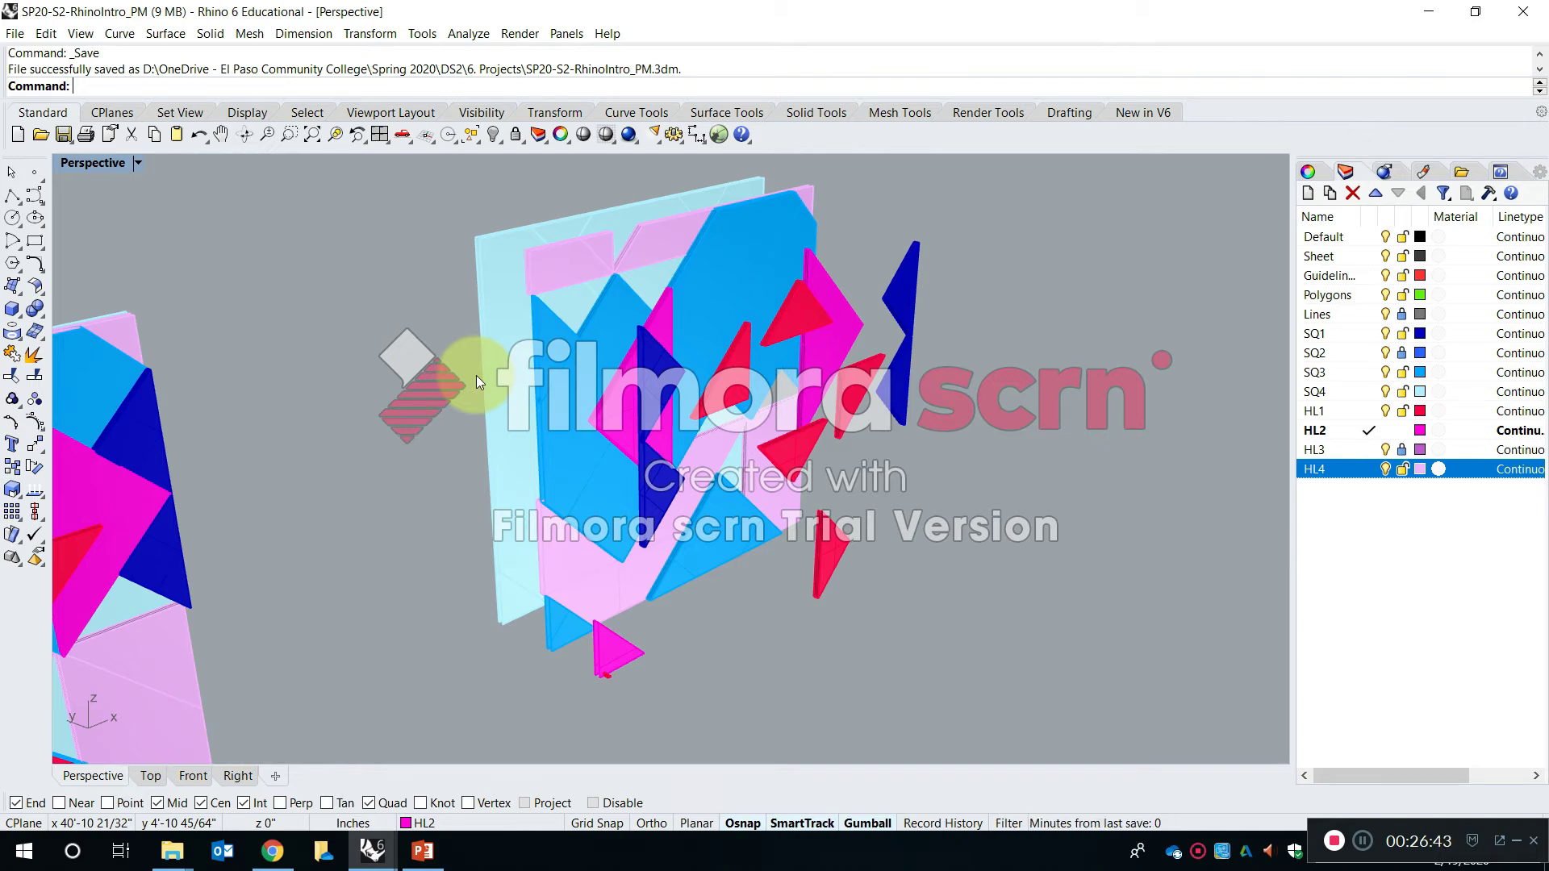
Inspect the exploded panel from several angles and compare it with the original panel
right_click_drag(904, 332, 709, 439)
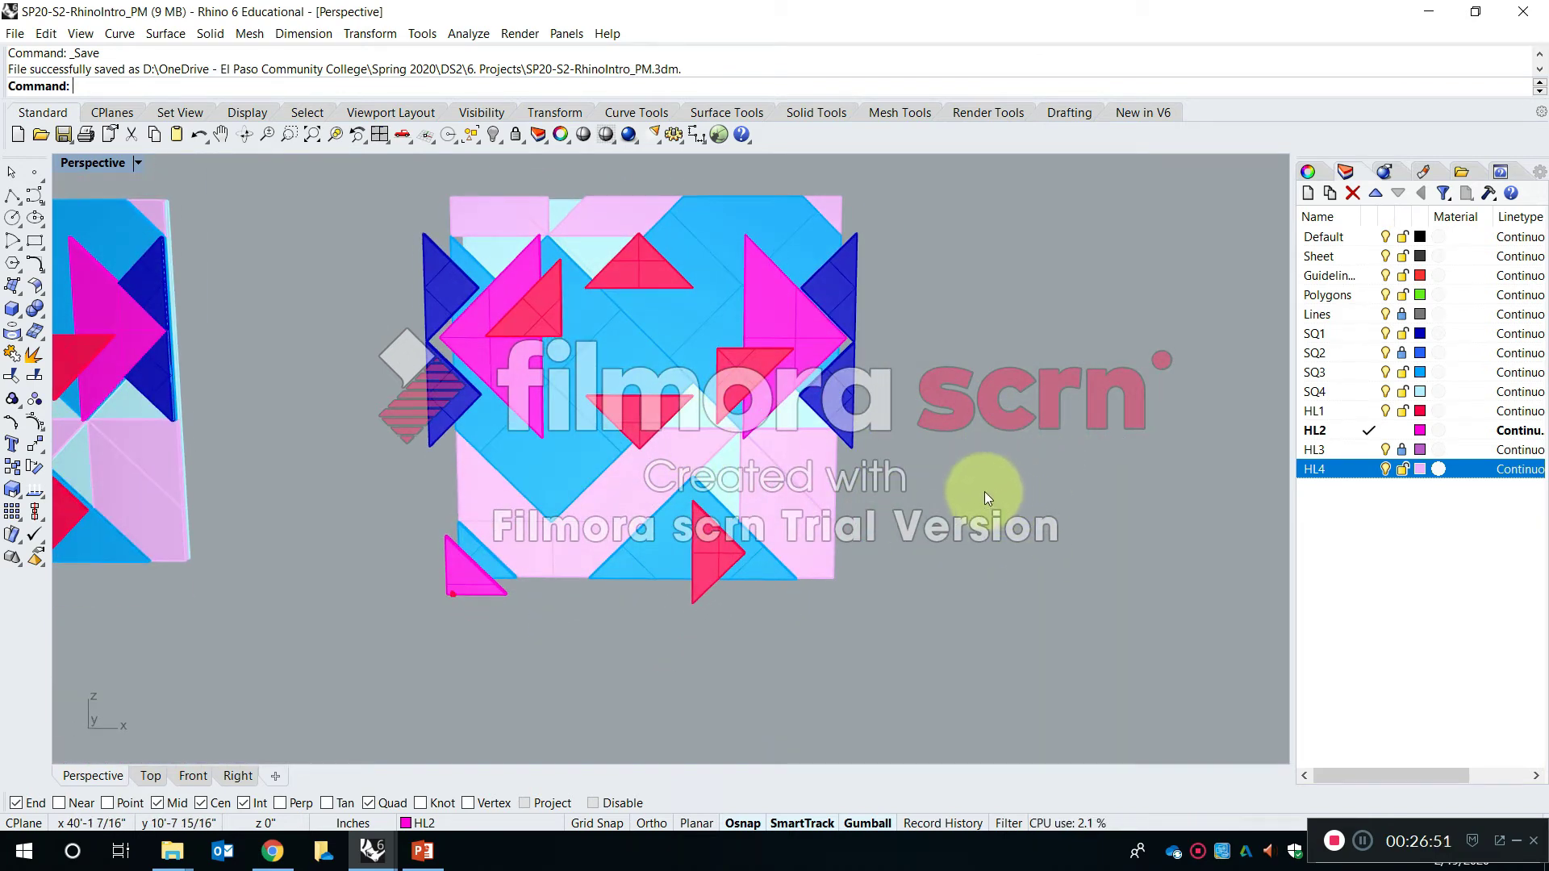
right_click_drag(750, 501, 707, 508)
right_click_drag(808, 502, 695, 460)
scroll(696, 460, "down", 5)
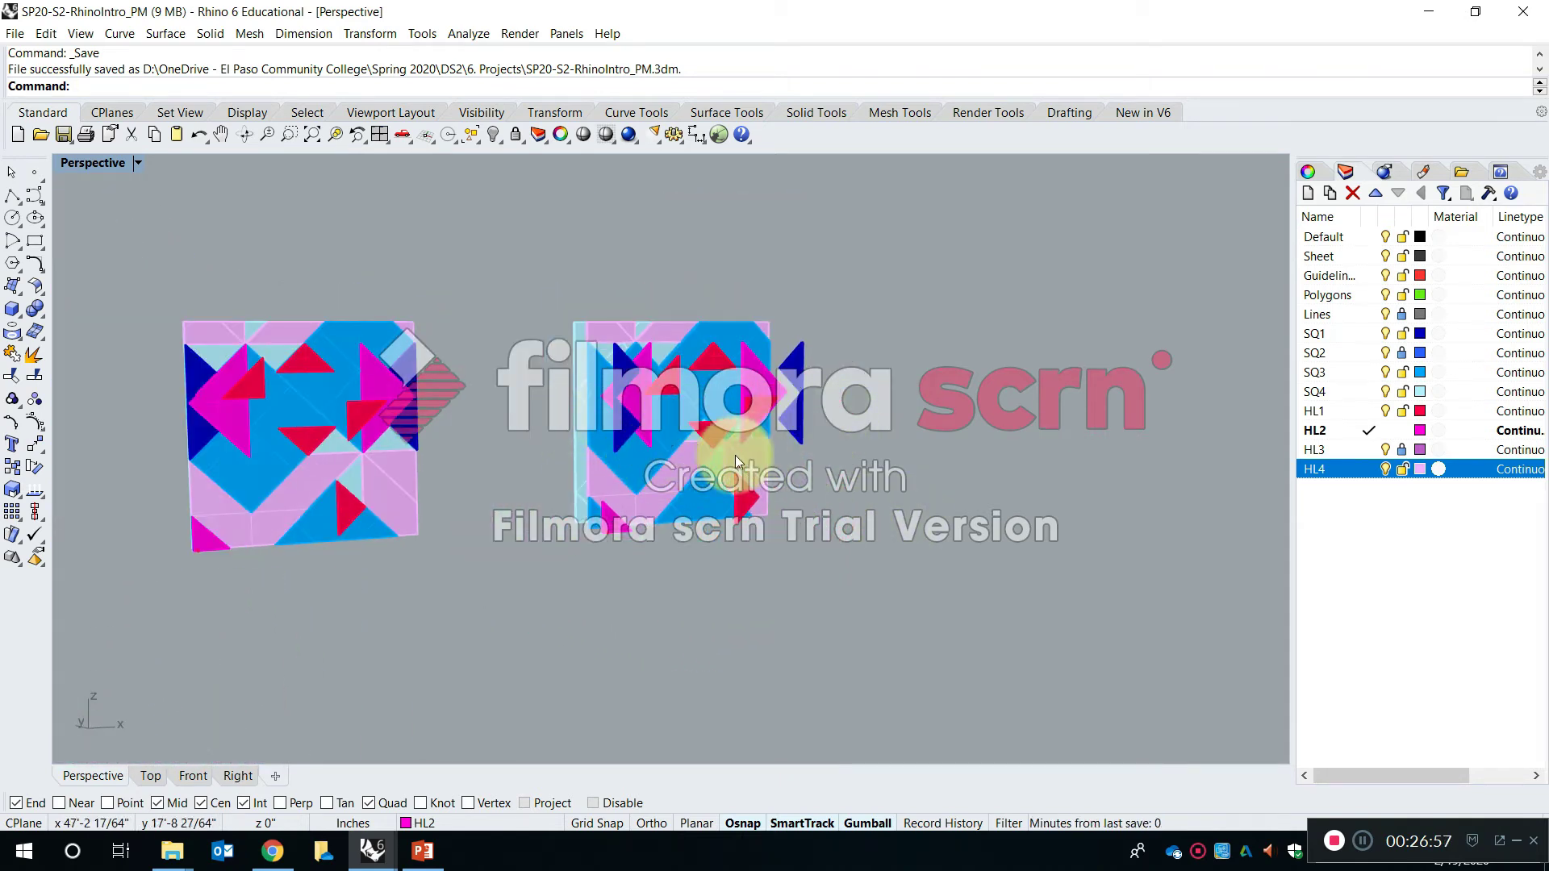
right_click_drag(640, 442, 758, 432)
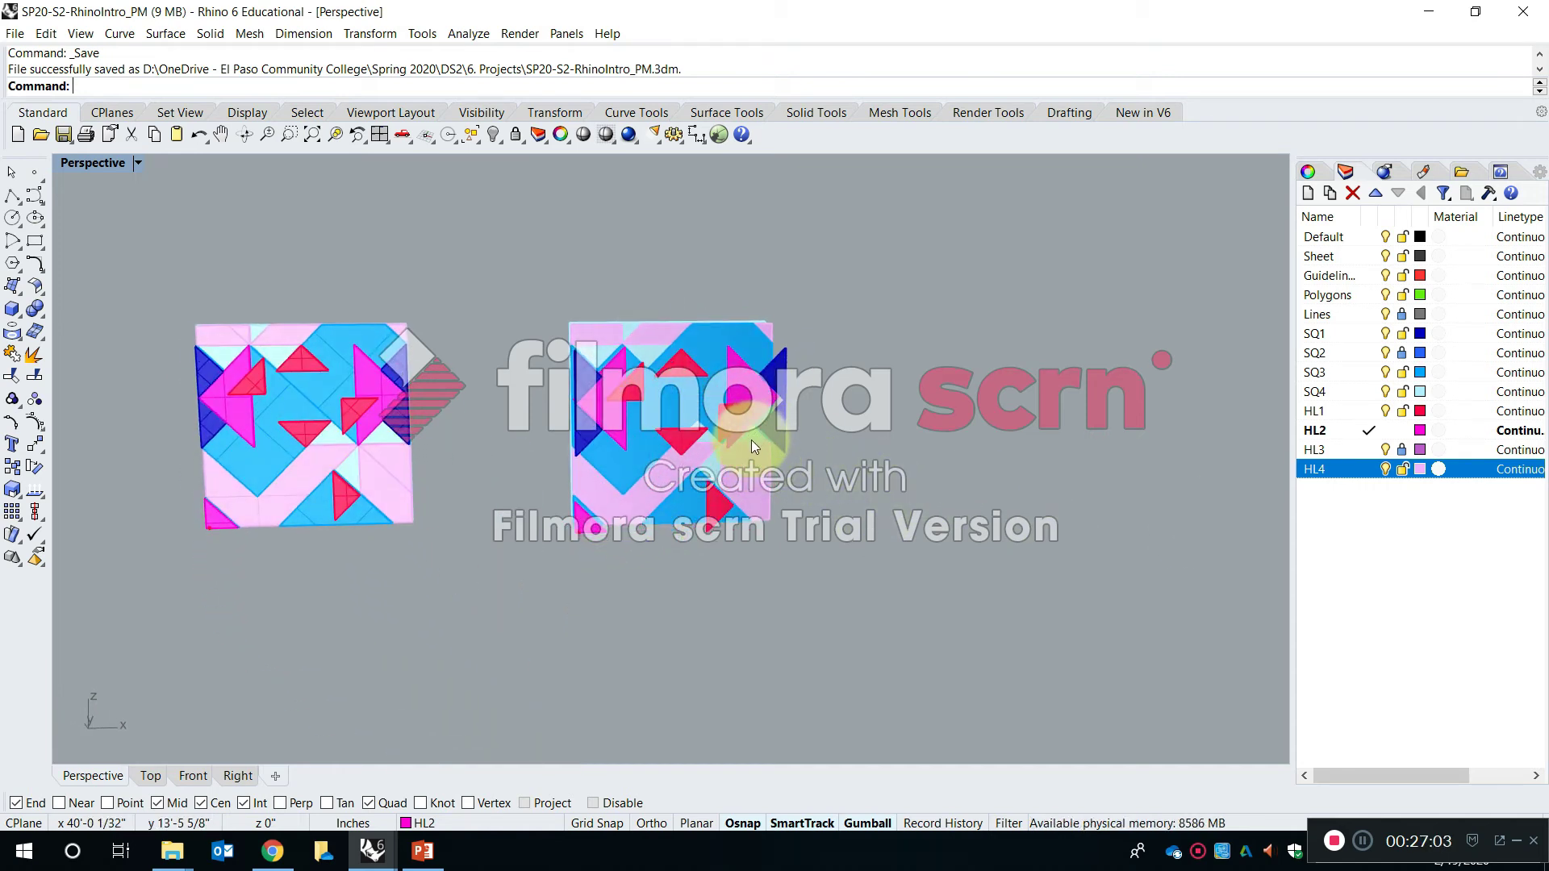
right_click_drag(743, 406, 667, 381)
scroll(658, 339, "up", 3)
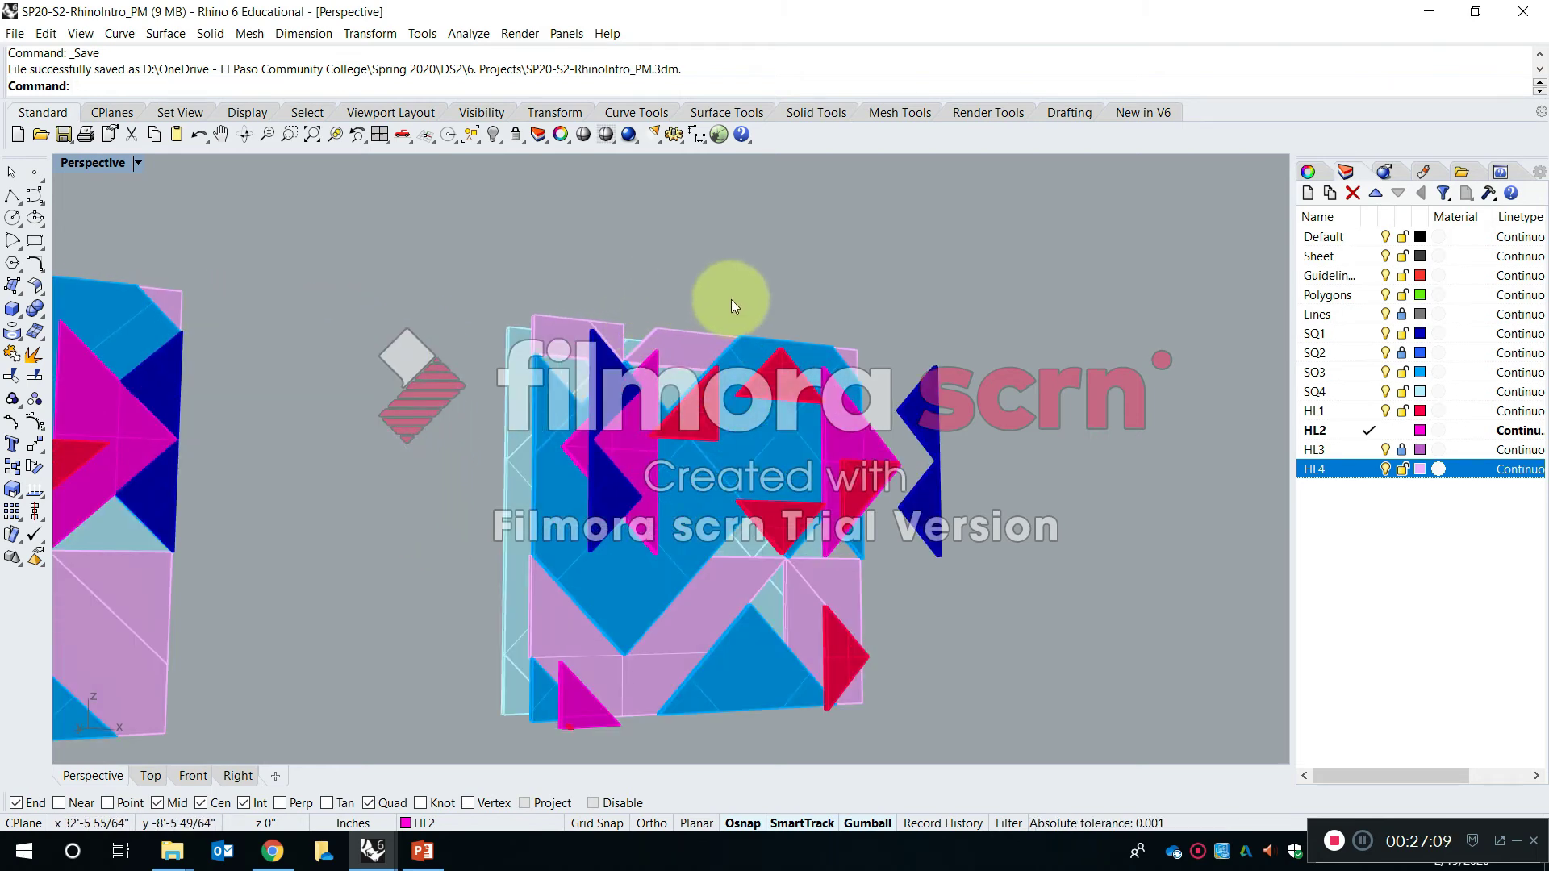
right_click_drag(708, 312, 640, 321)
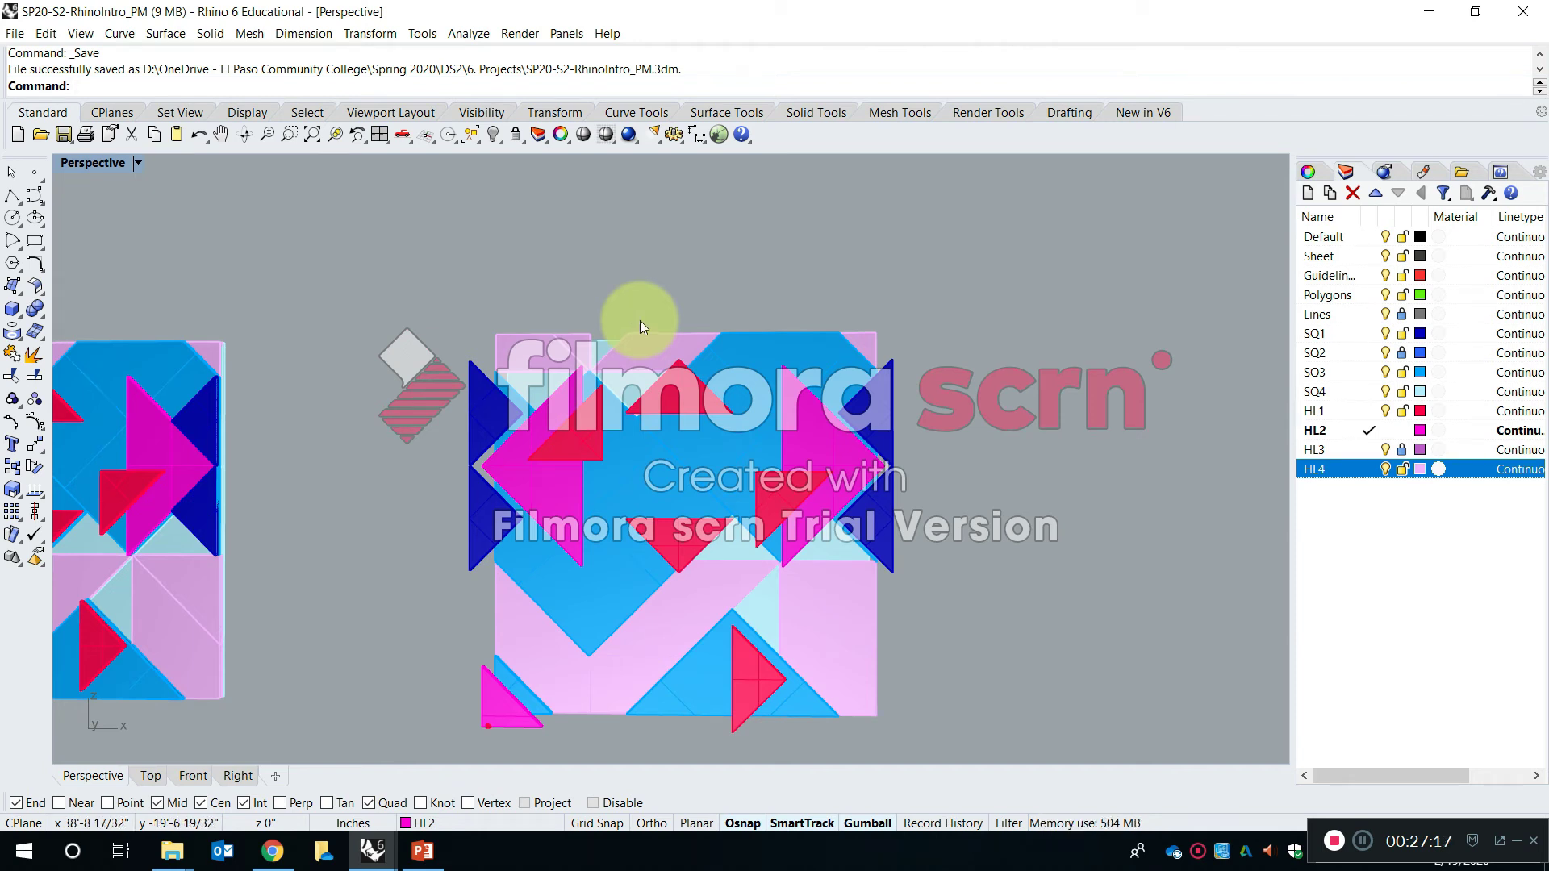
Unlock the HL3 layer and add a new layer named strctr
left_click(1403, 451)
left_click(1382, 537)
left_click(1306, 193)
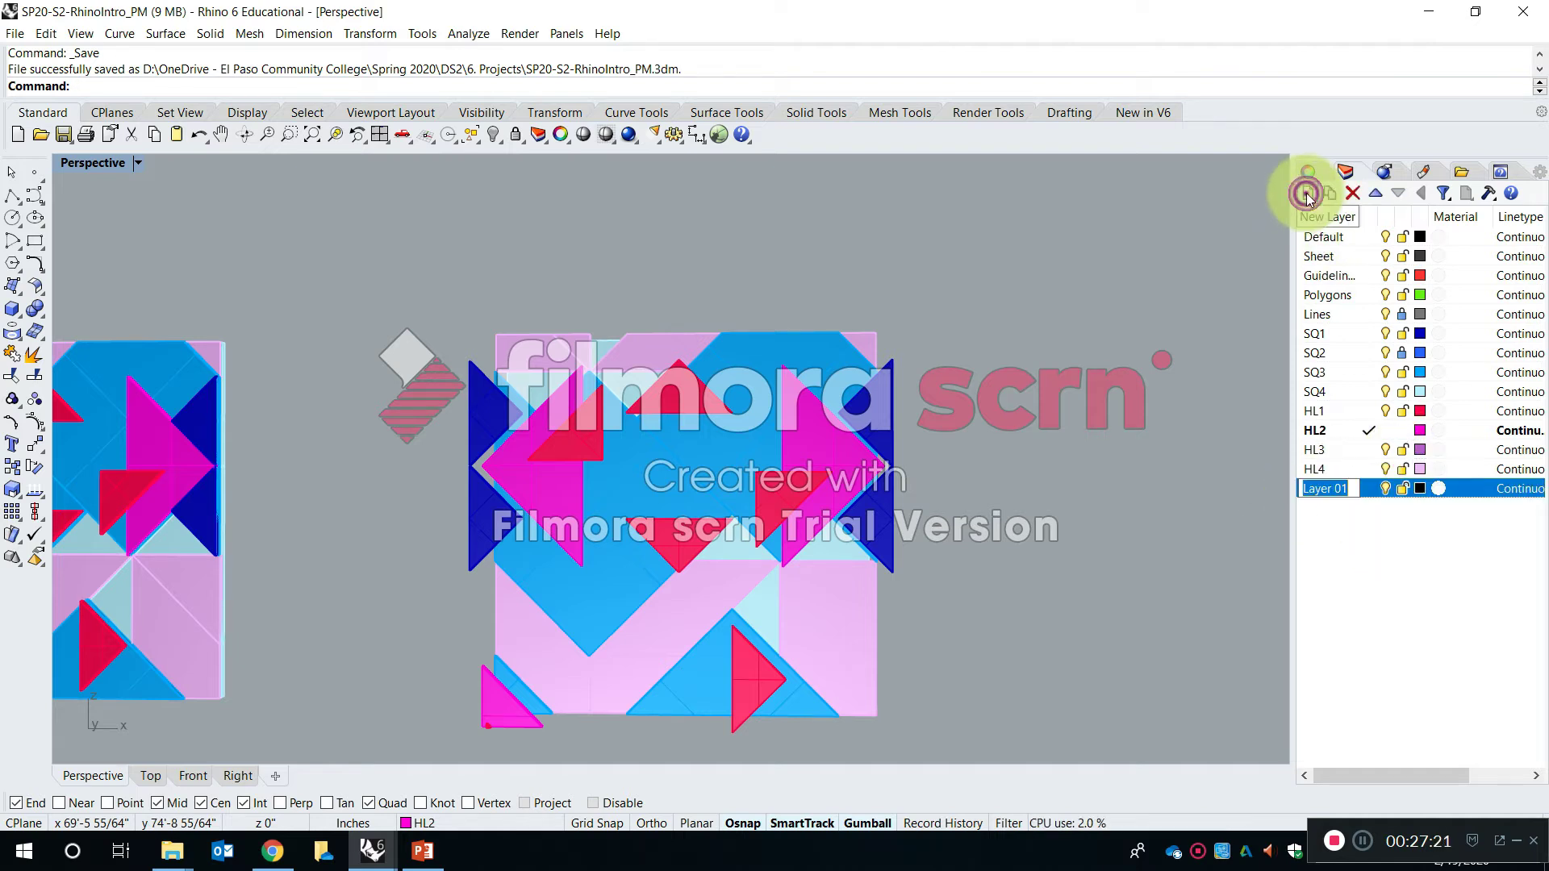
key("Caps_Lock")
type("s")
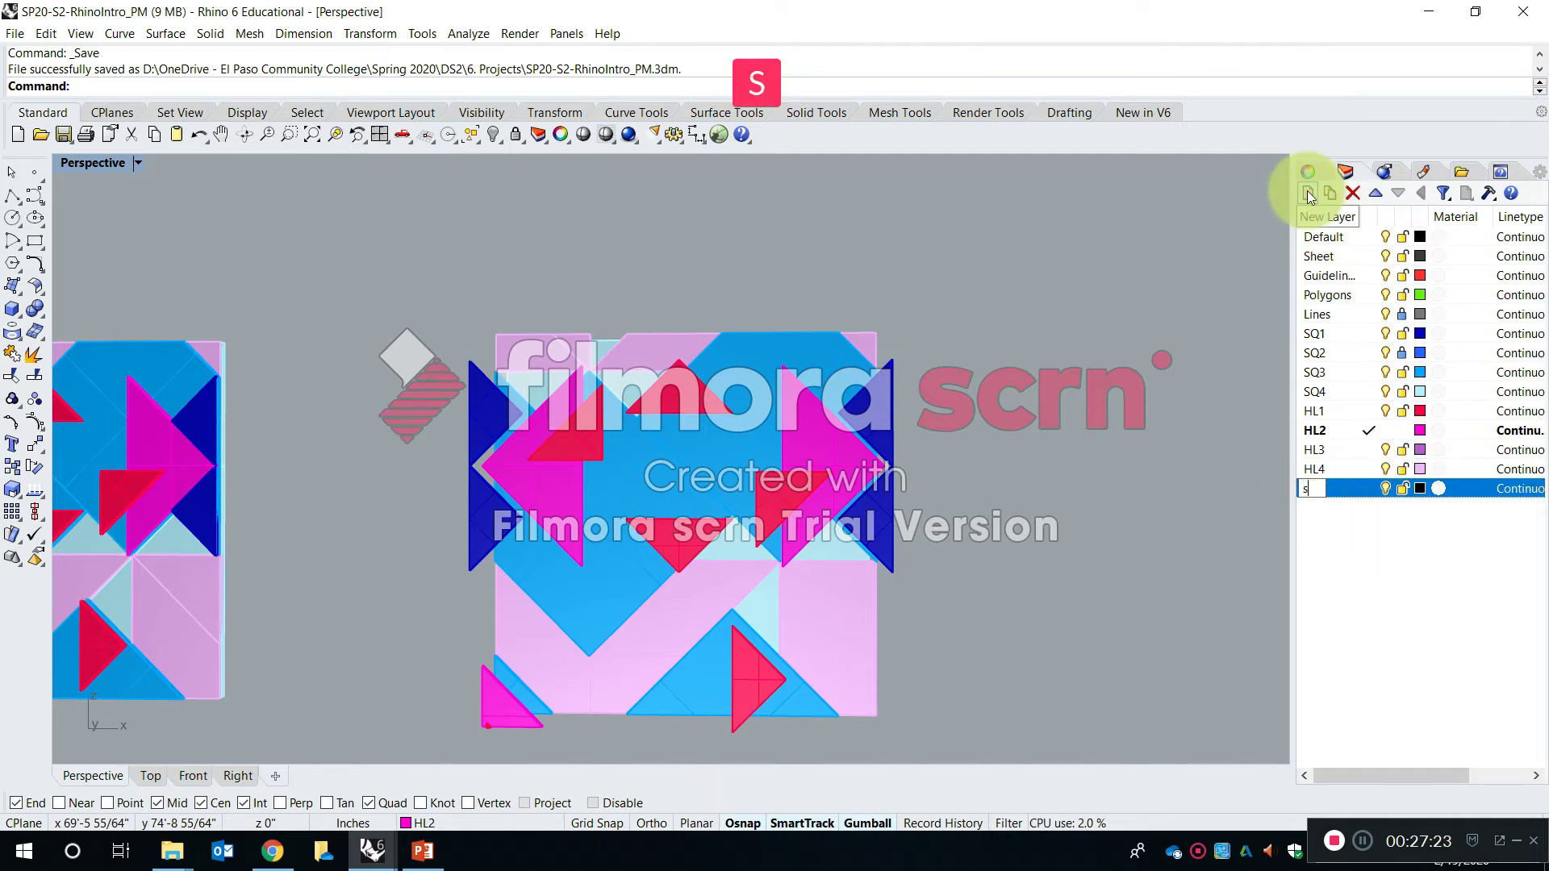
type("trctre")
key("BackSpace")
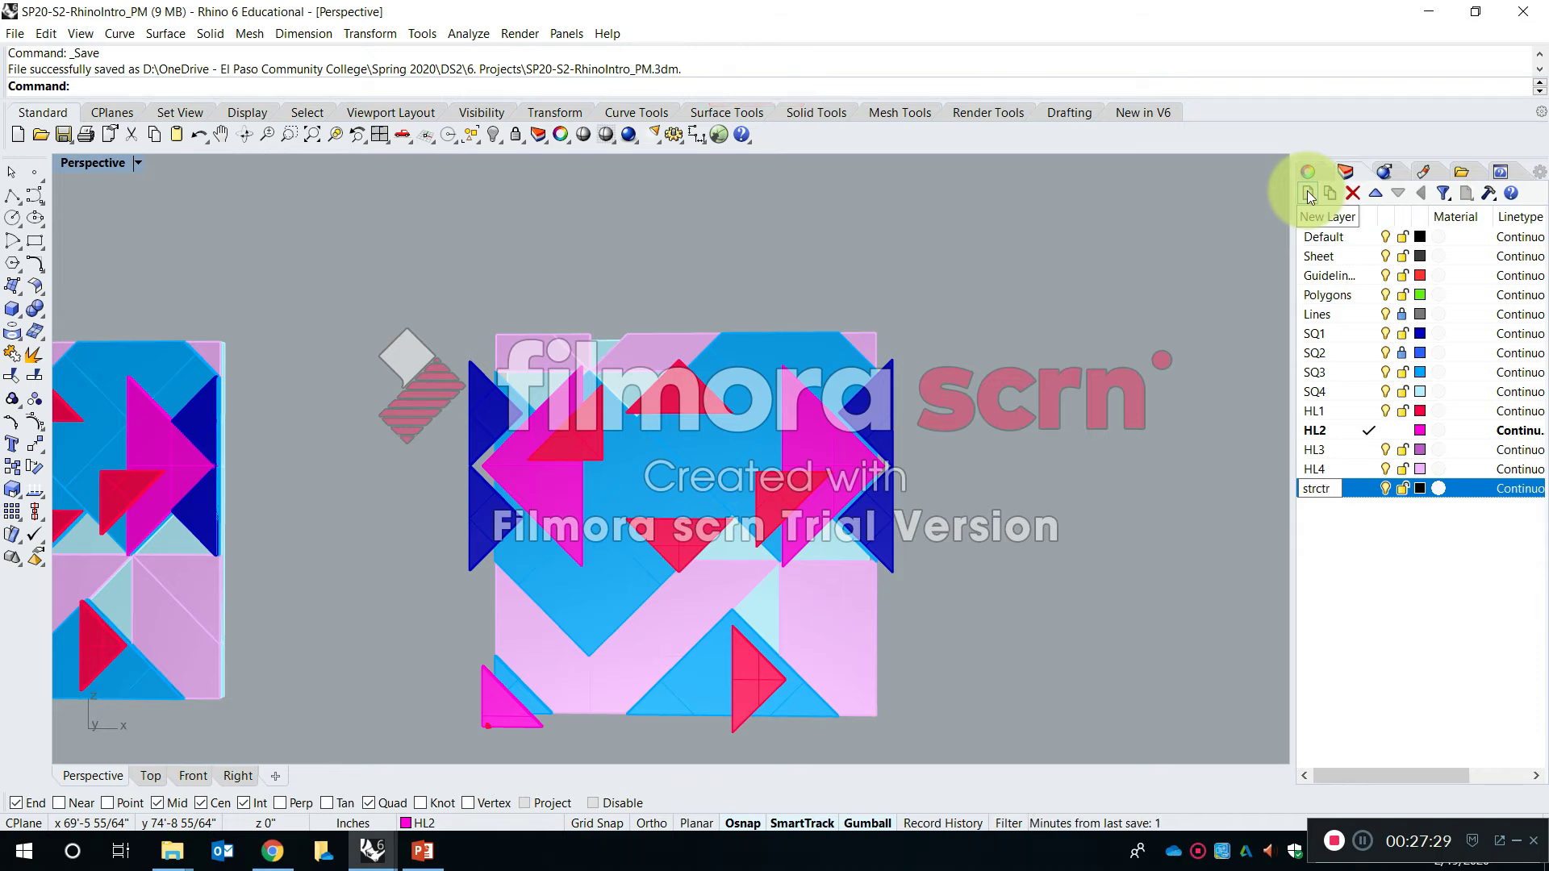
key("Return")
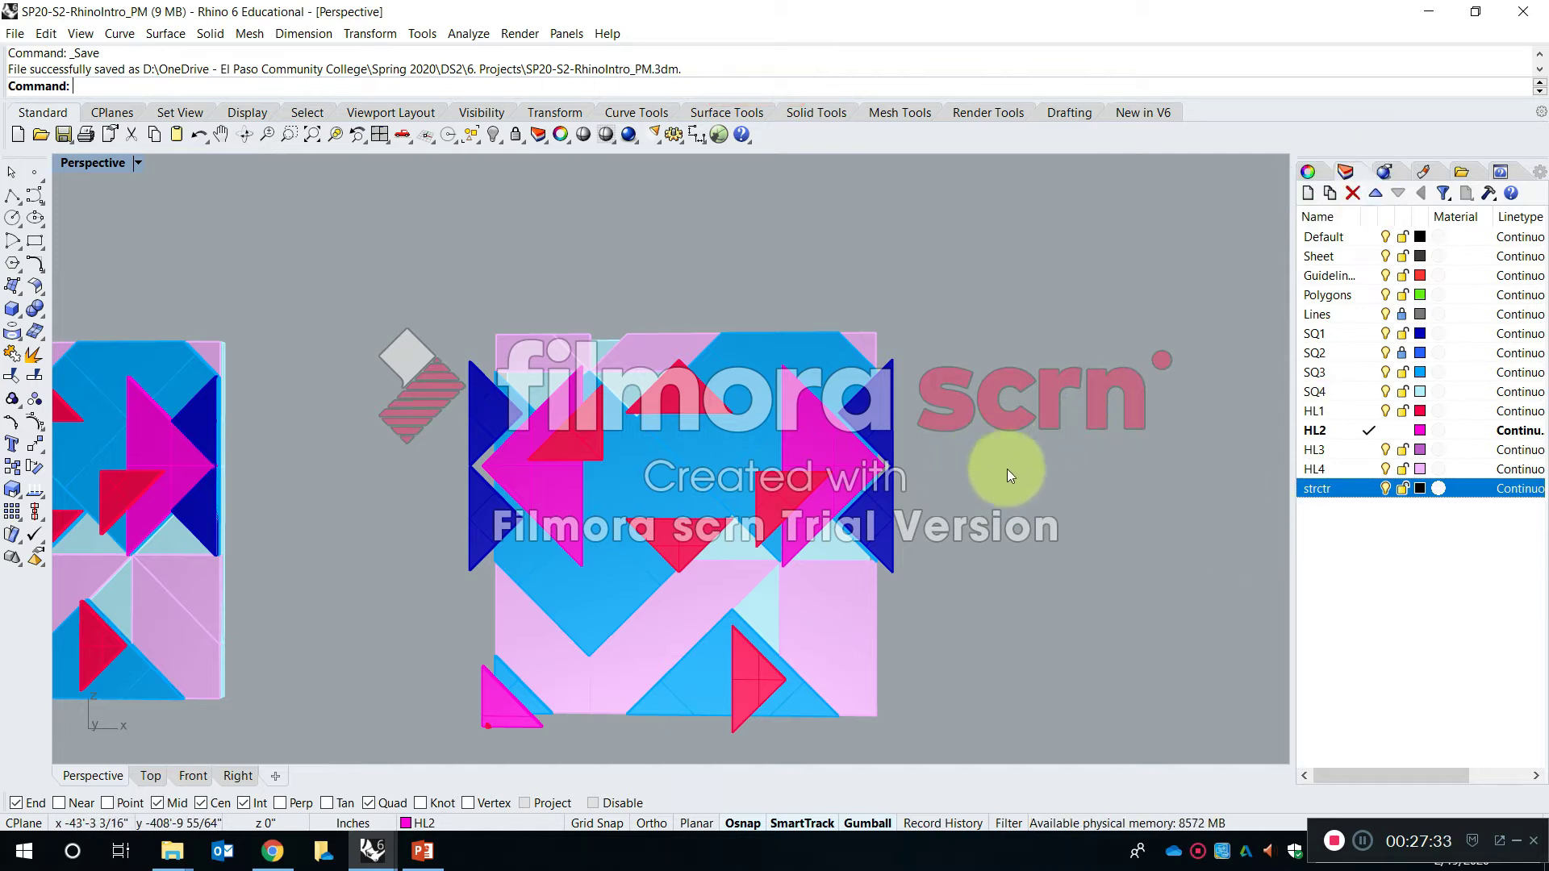
left_click(1323, 508)
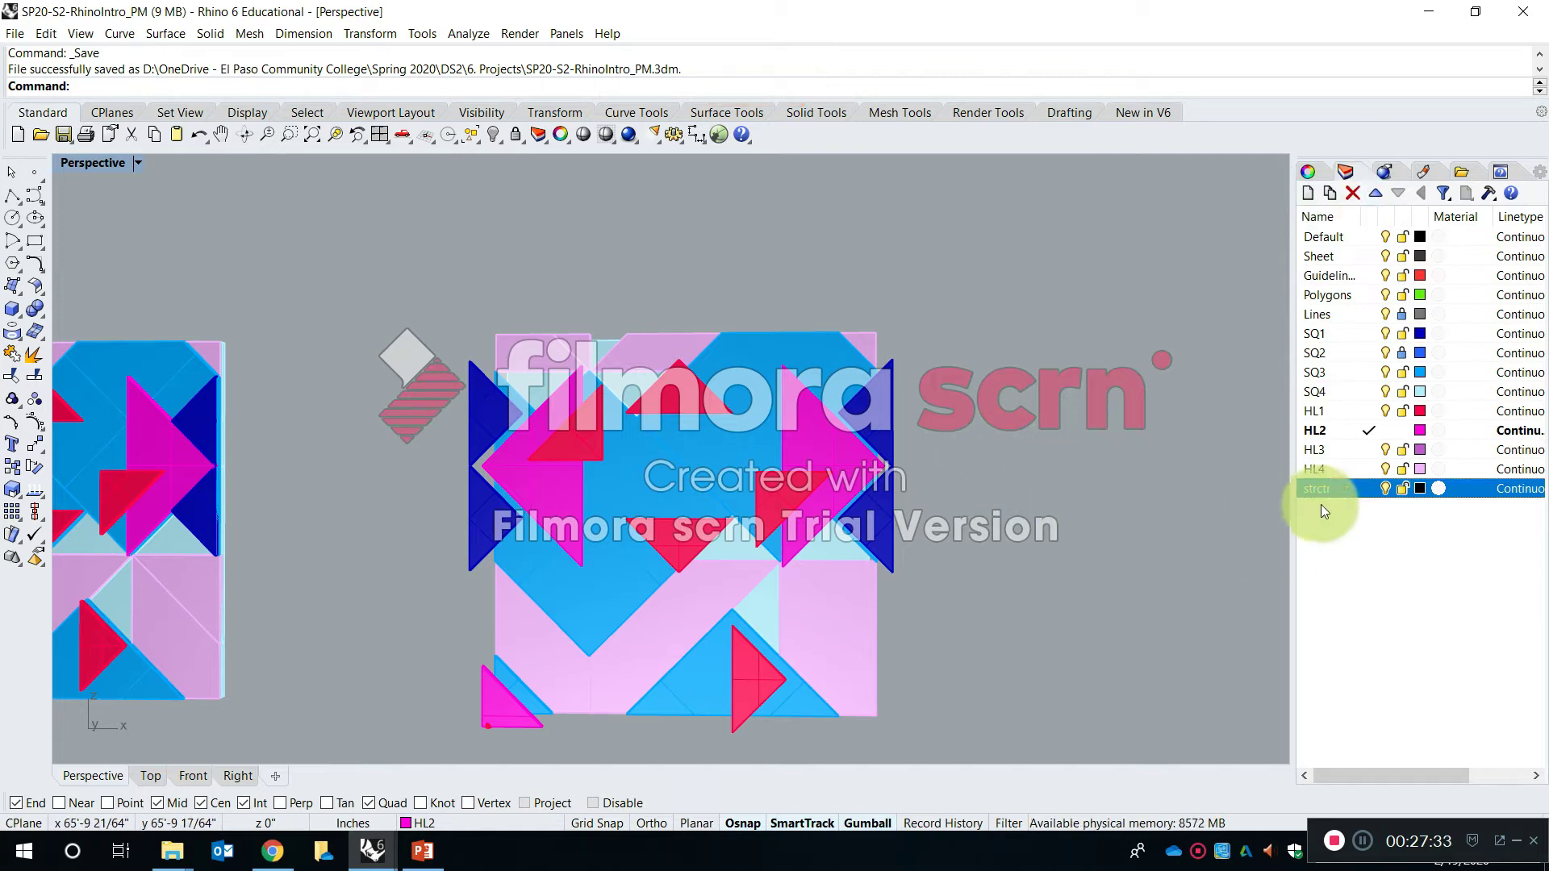
Set the strctr layer's color to orange with RGB values 255, 148, 0
left_click(1420, 489)
left_click(945, 262)
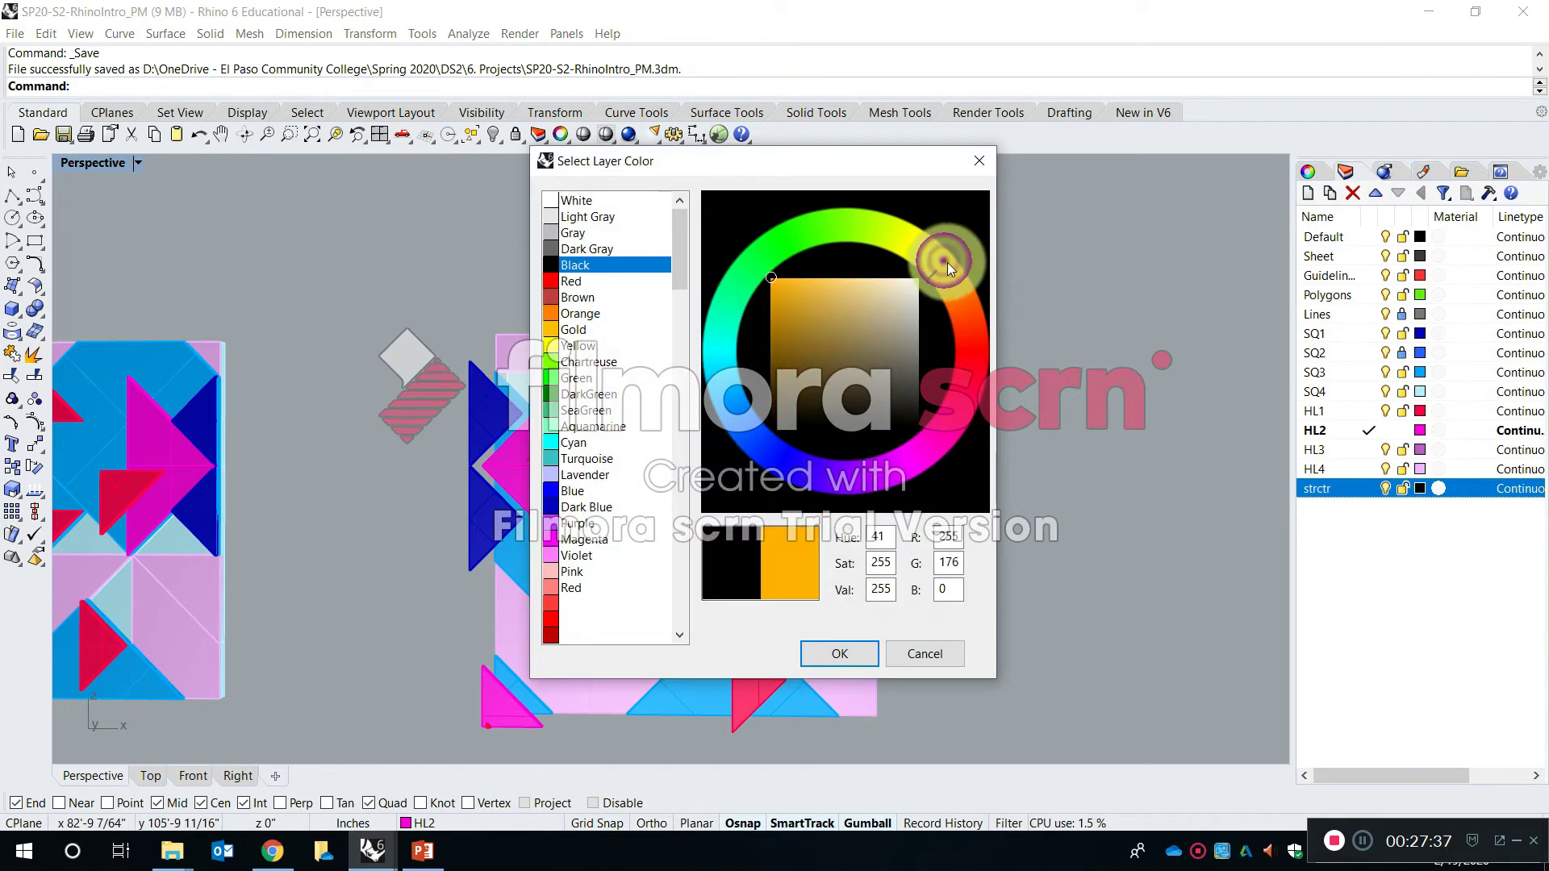
left_click(957, 273)
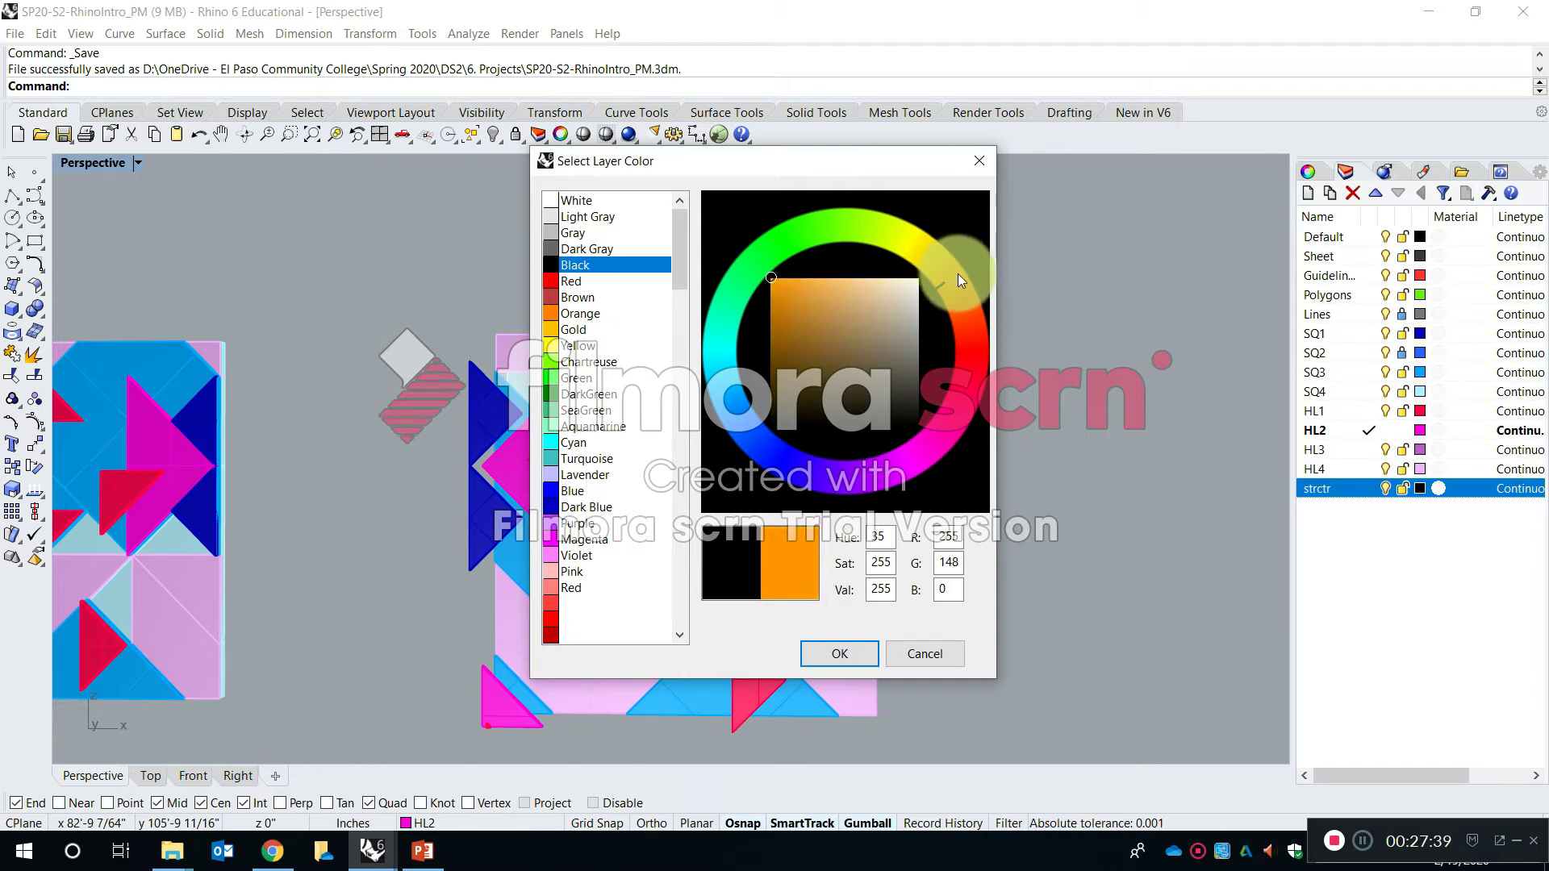
left_click(839, 652)
Check the exploded panel in perspective and examine it face-on in an enlarged full-size Front view
right_click_drag(977, 482, 837, 506)
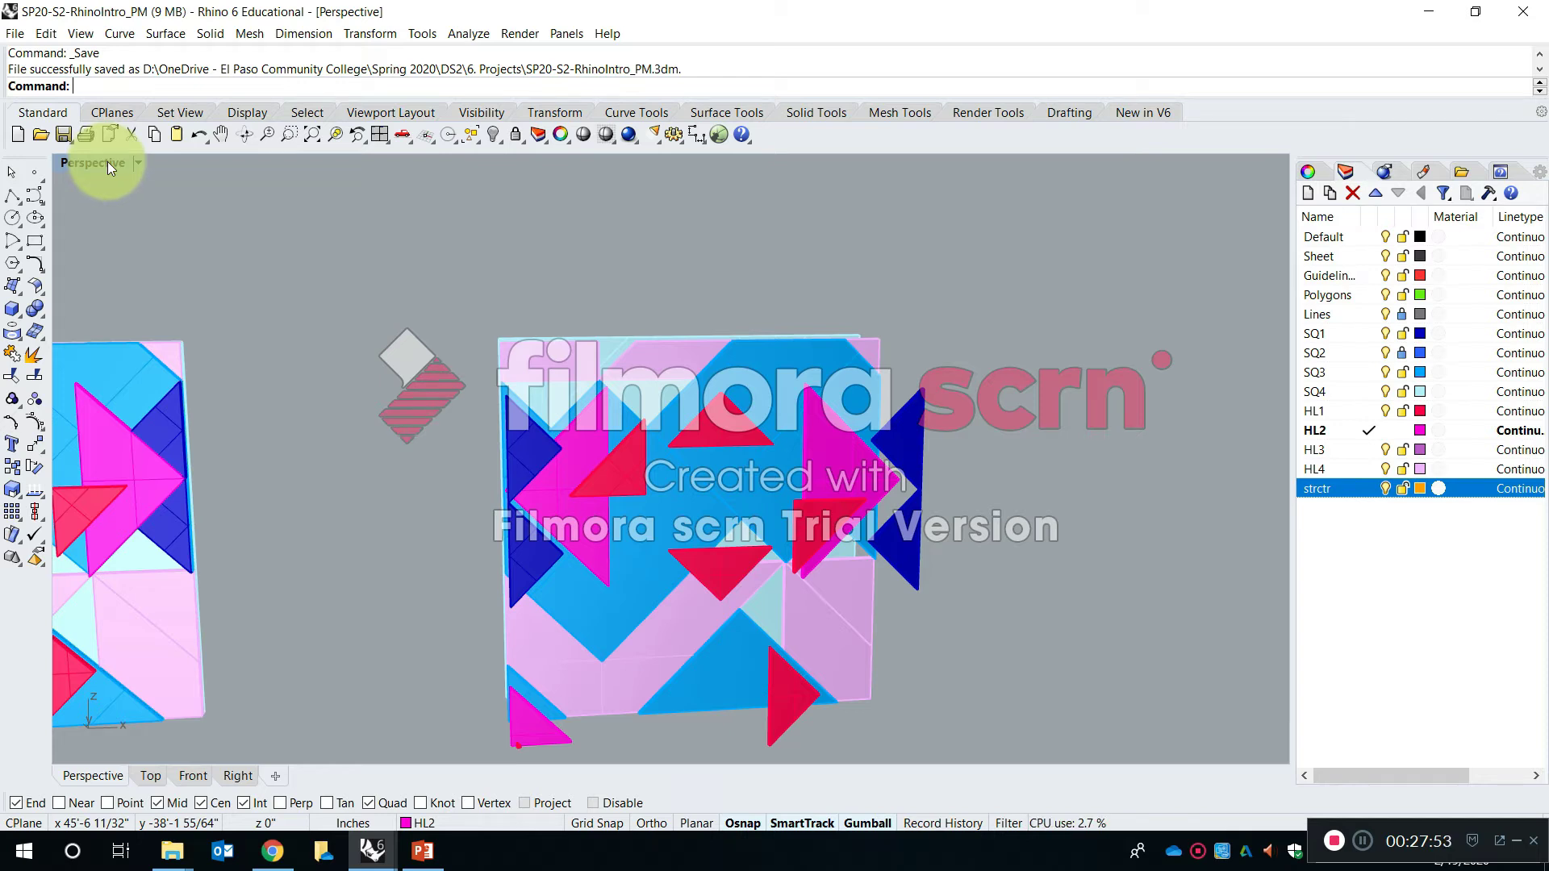
right_click_drag(451, 522, 482, 502)
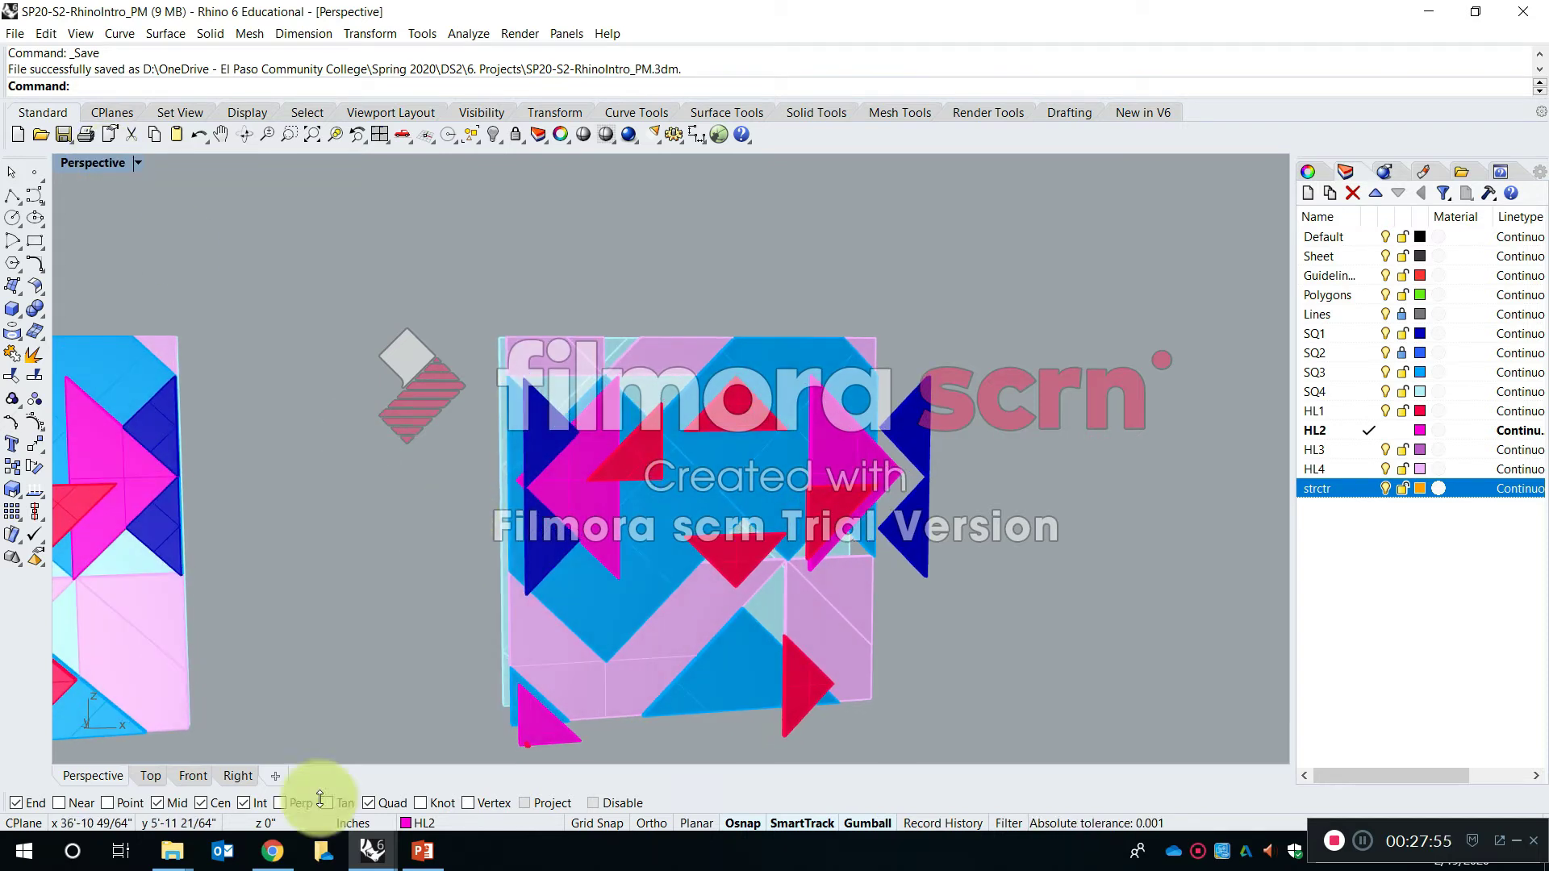
double_click(108, 164)
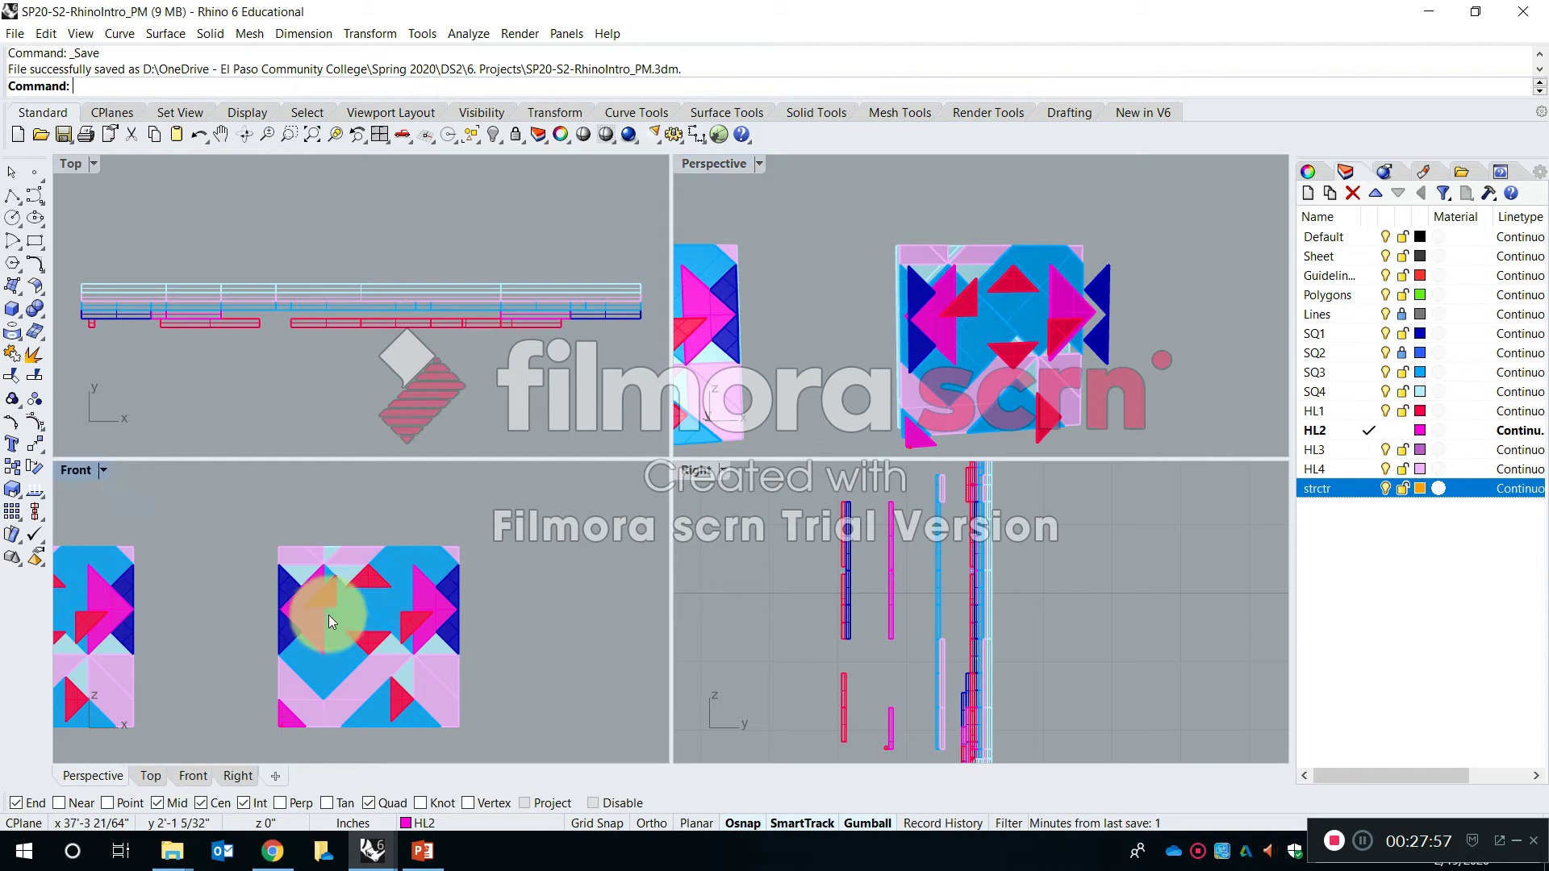
double_click(77, 470)
scroll(581, 484, "up", 3)
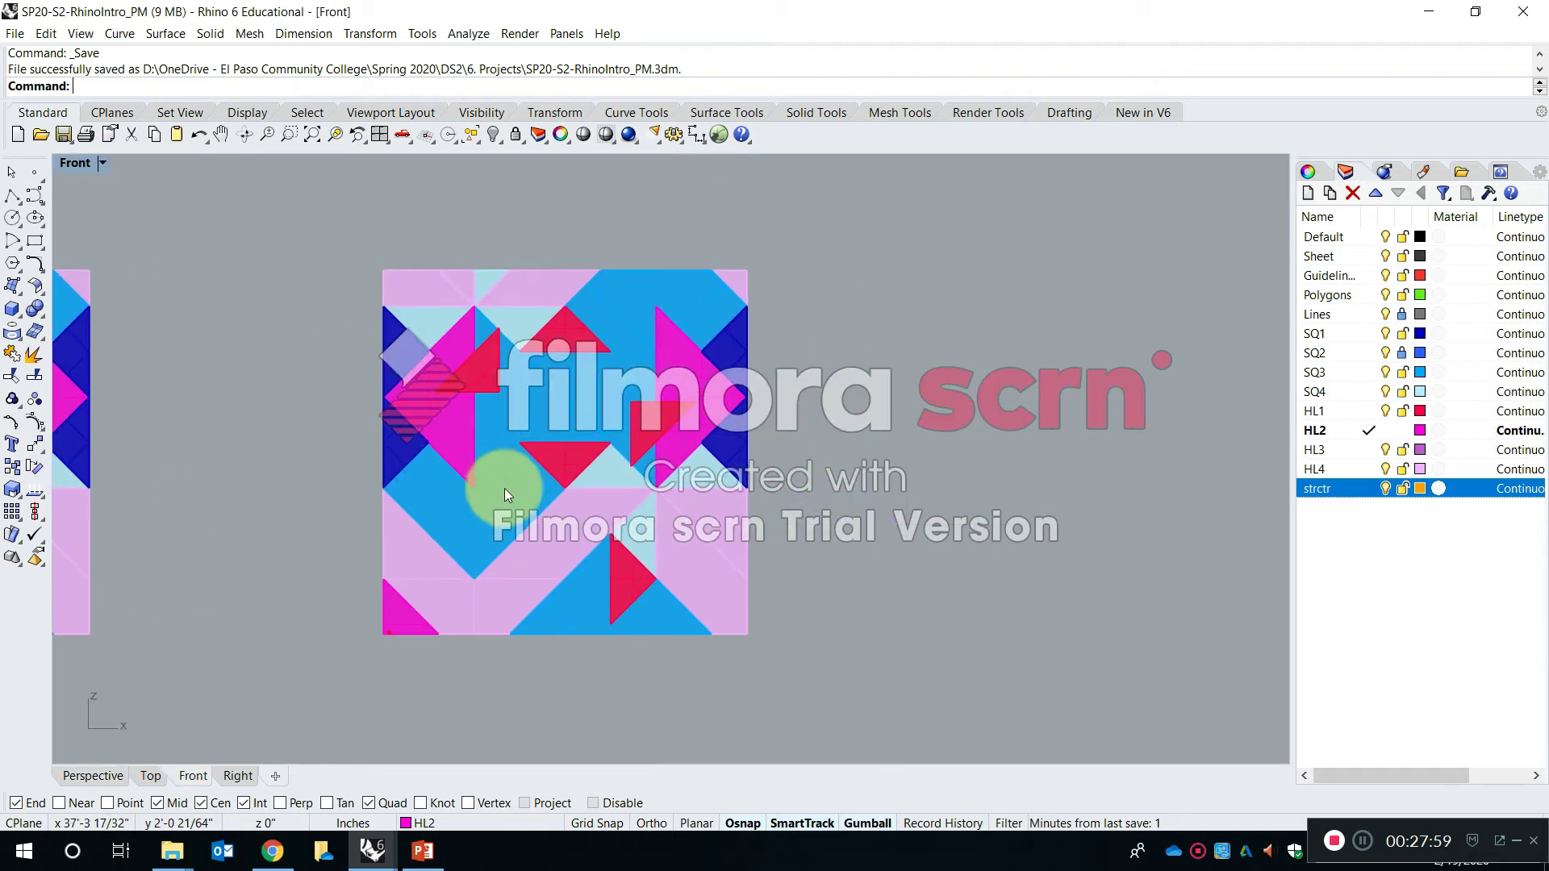
scroll(769, 402, "up", 4)
right_click_drag(727, 491, 834, 409)
scroll(900, 385, "down", 2)
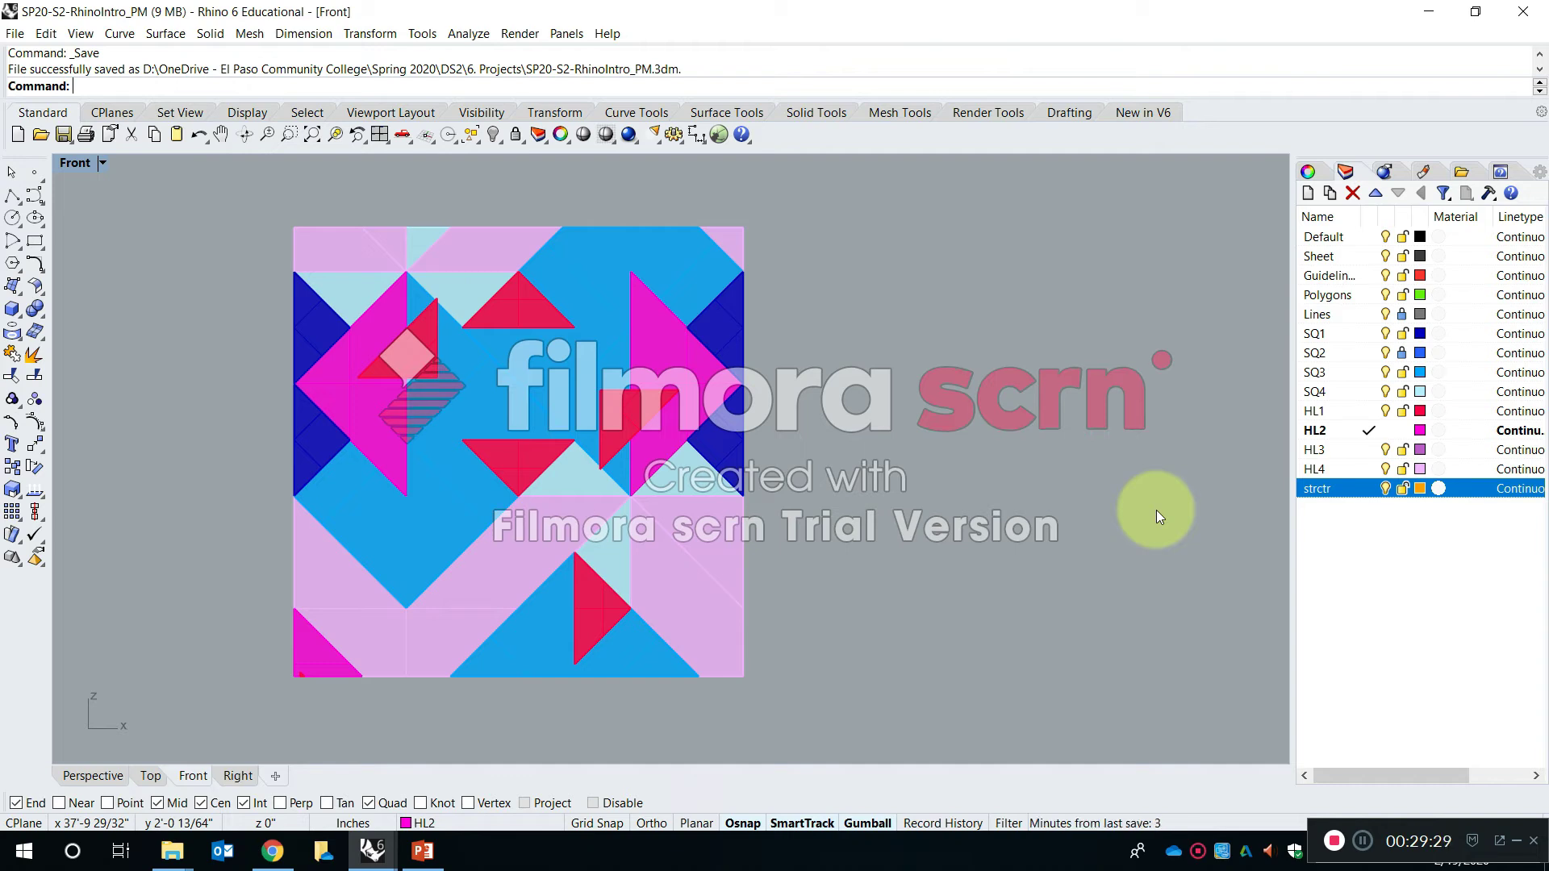
right_click(855, 401)
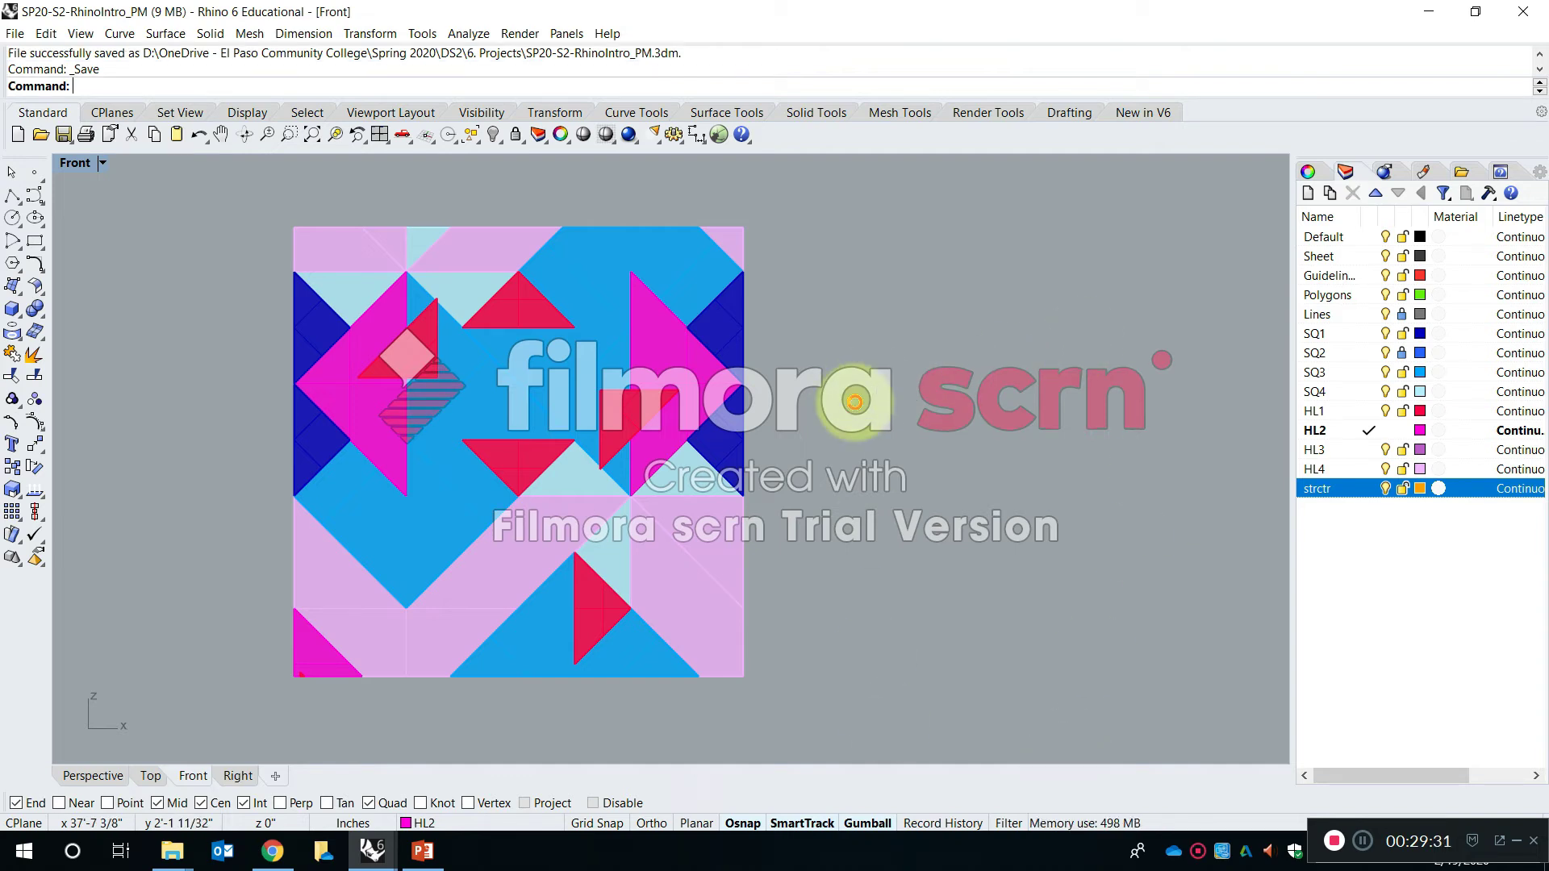
right_click_drag(855, 401, 926, 392)
key("Escape")
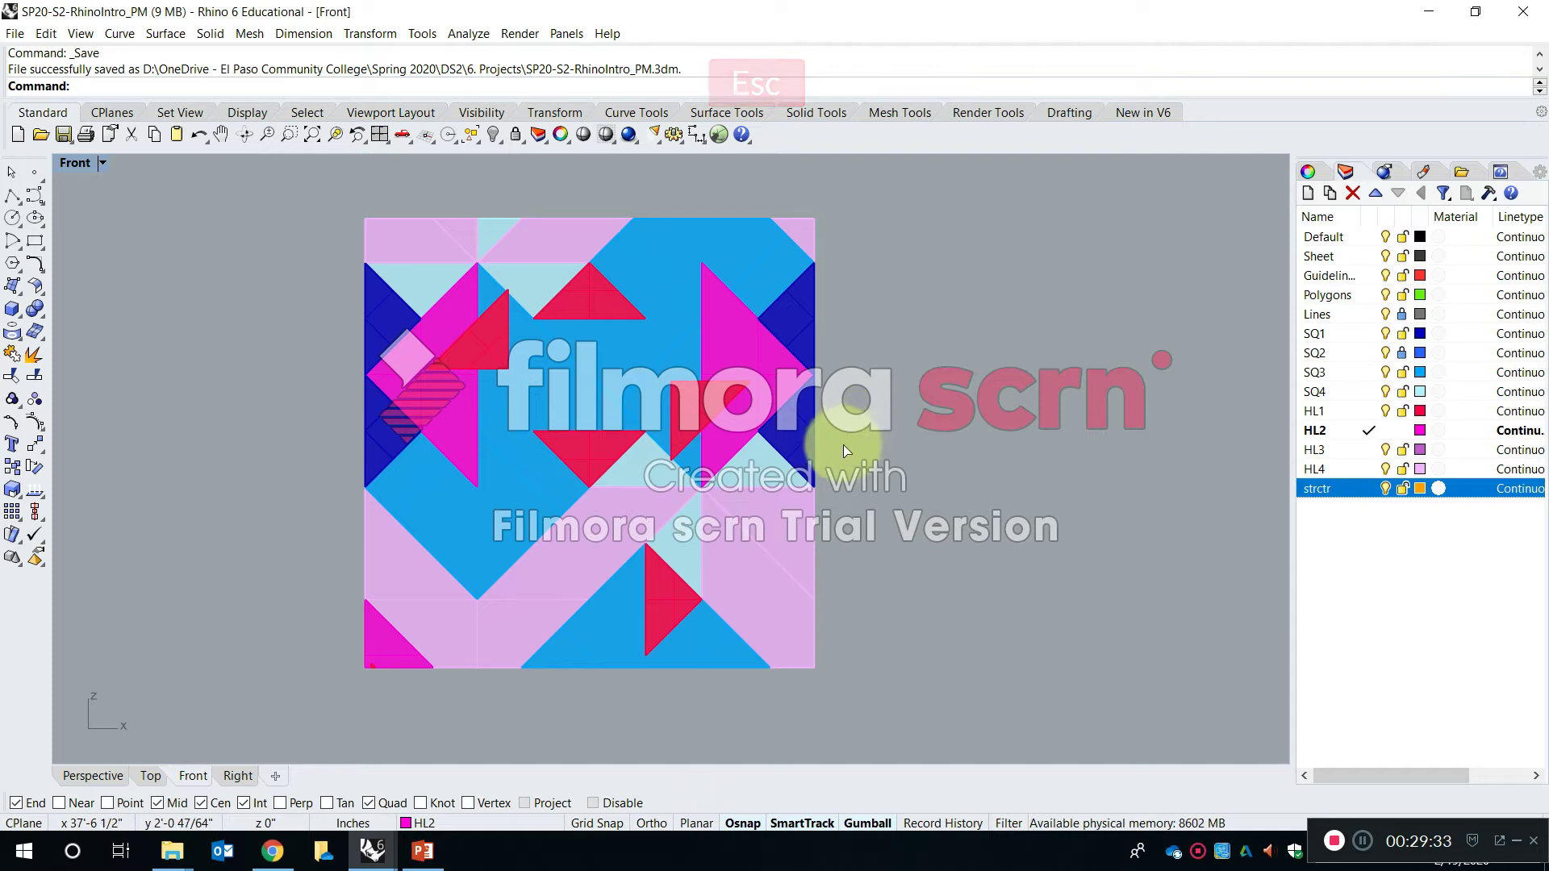
key("Escape")
type("Rectangle")
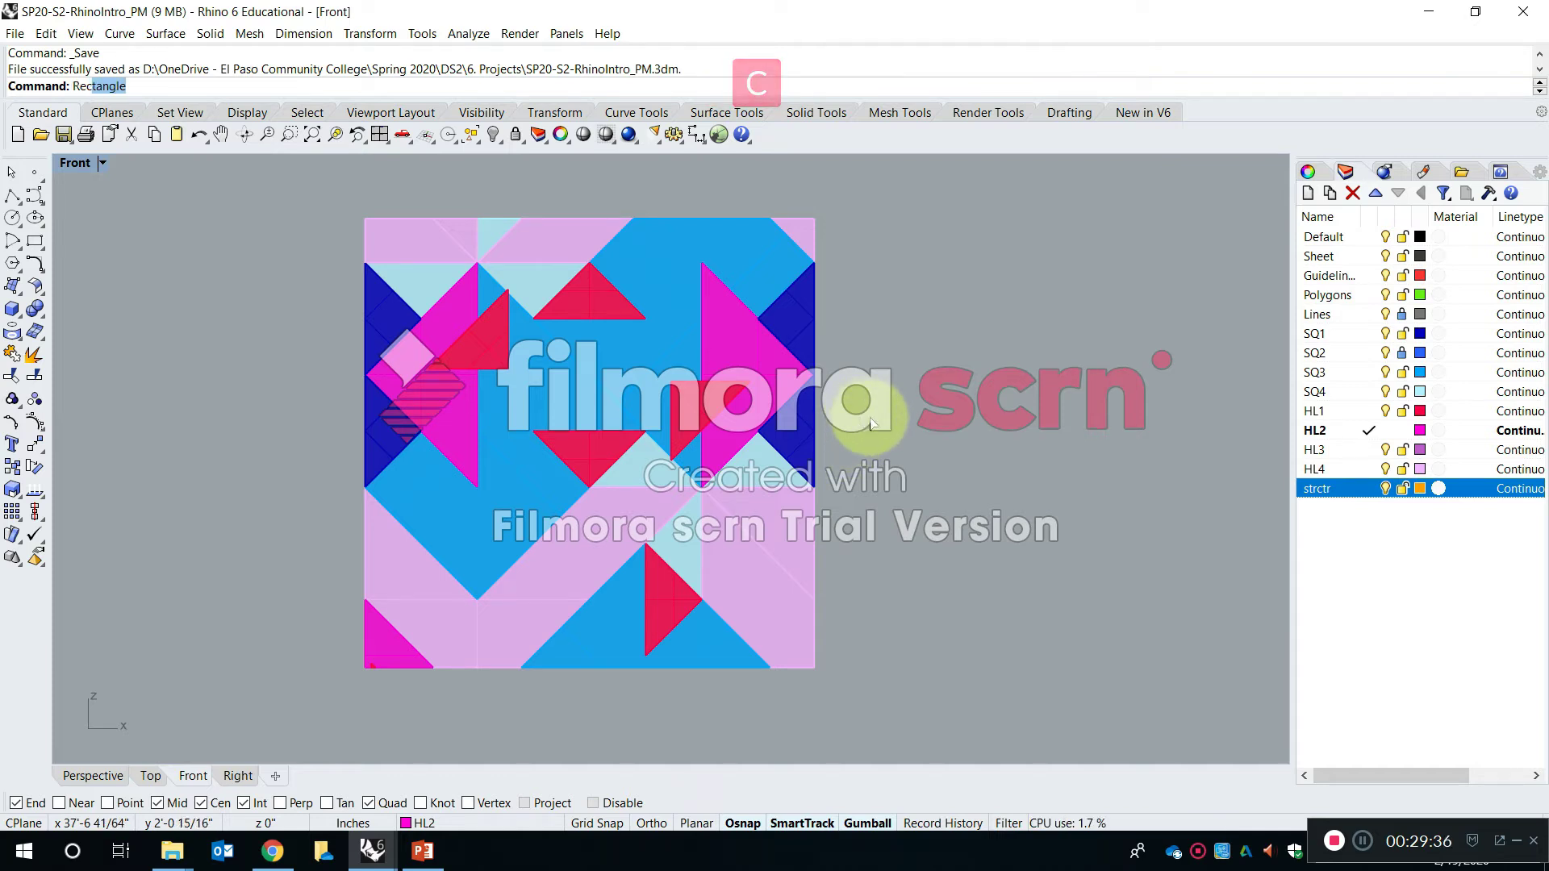
key("Return")
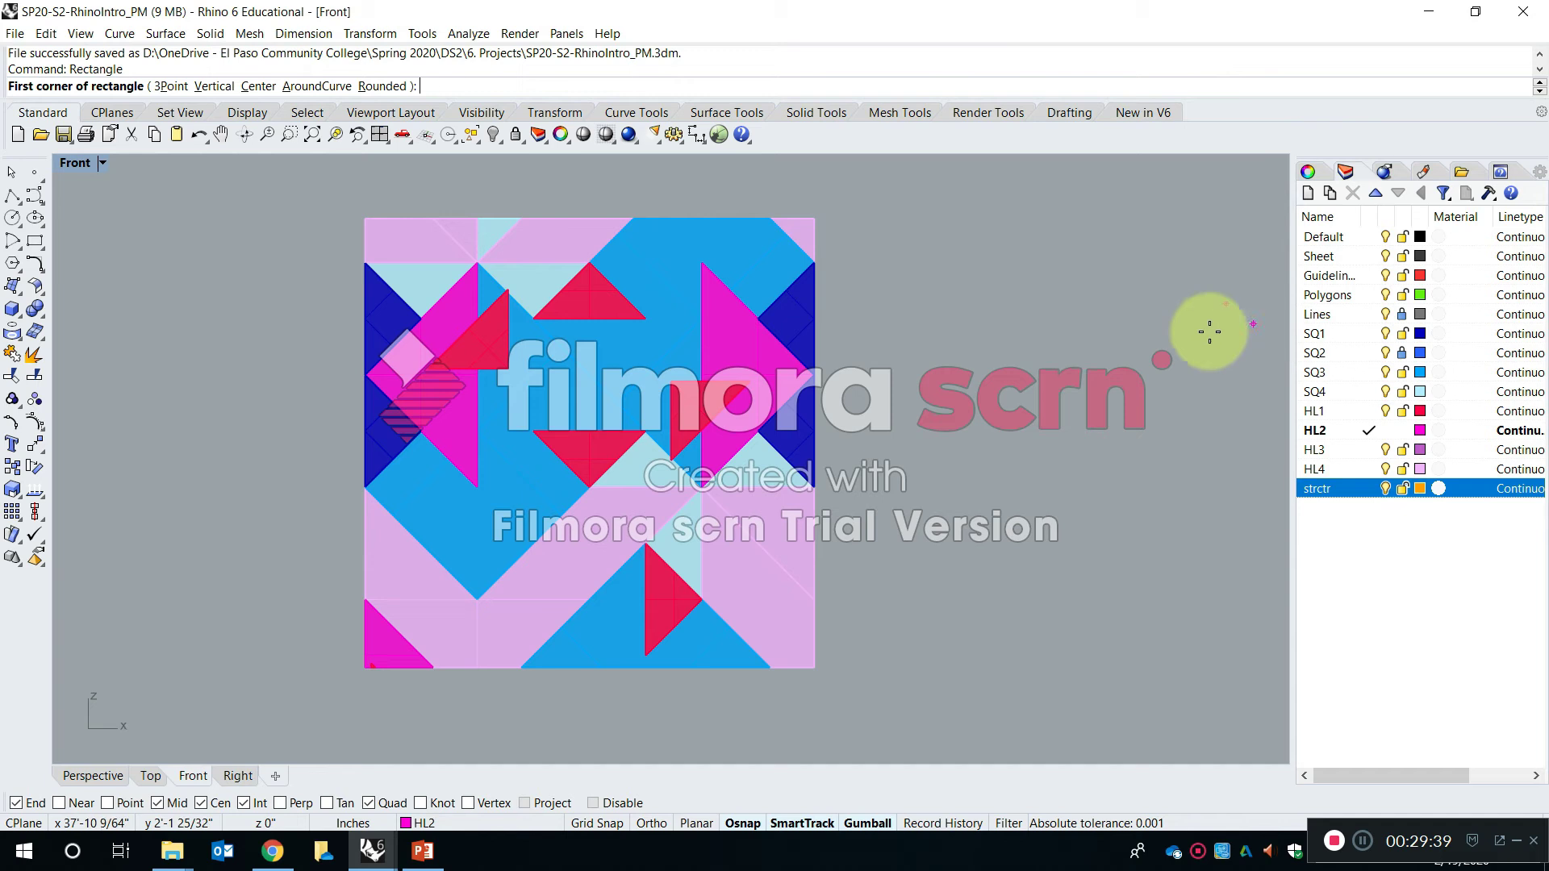
scroll(957, 352, "up", 5)
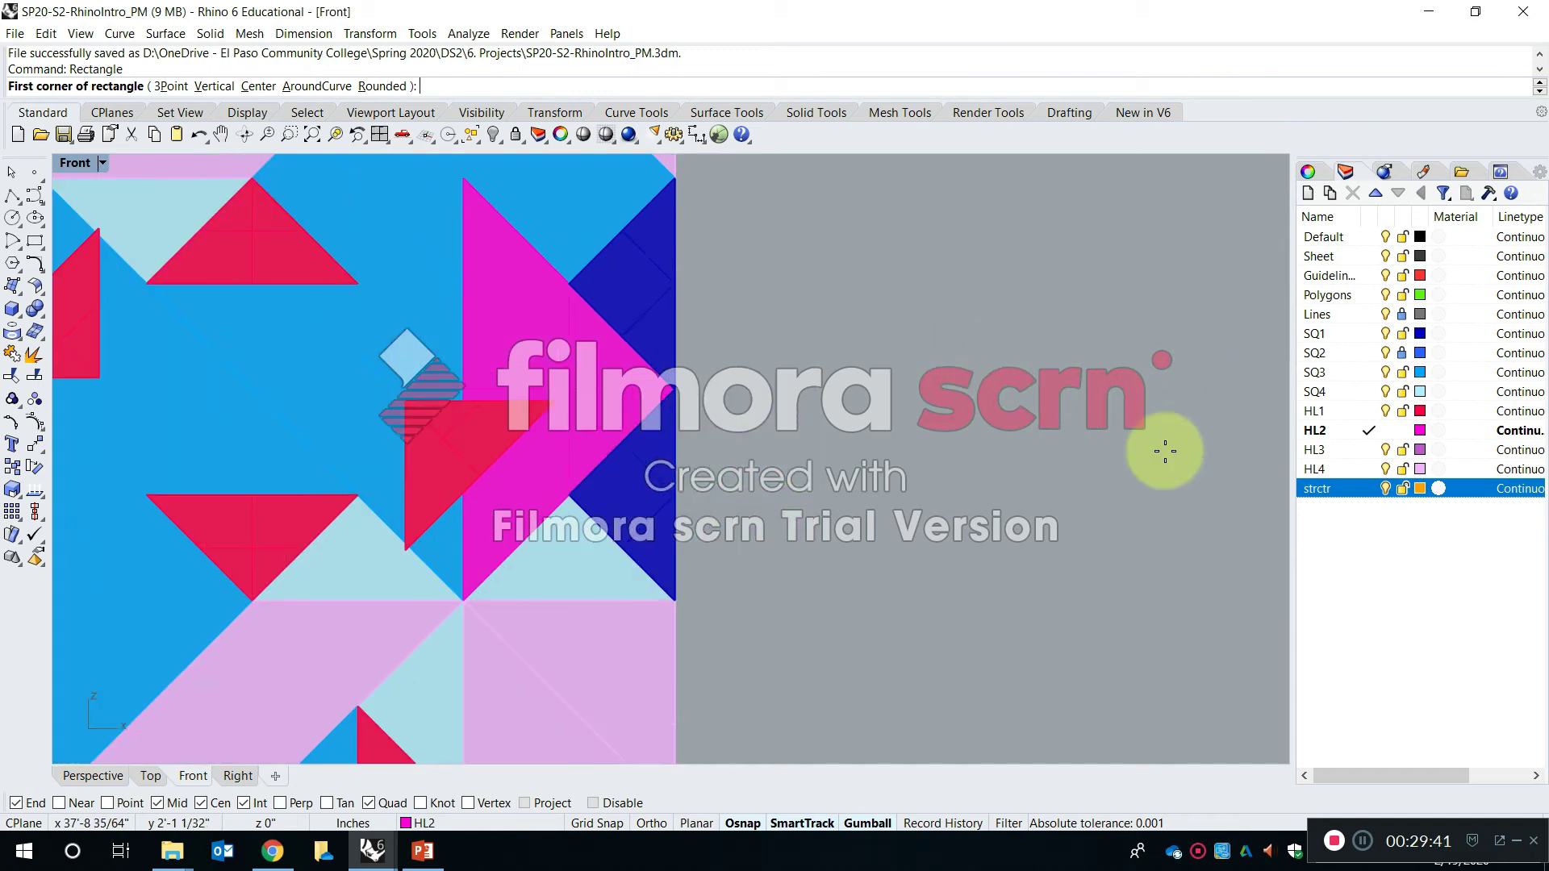
key("Escape")
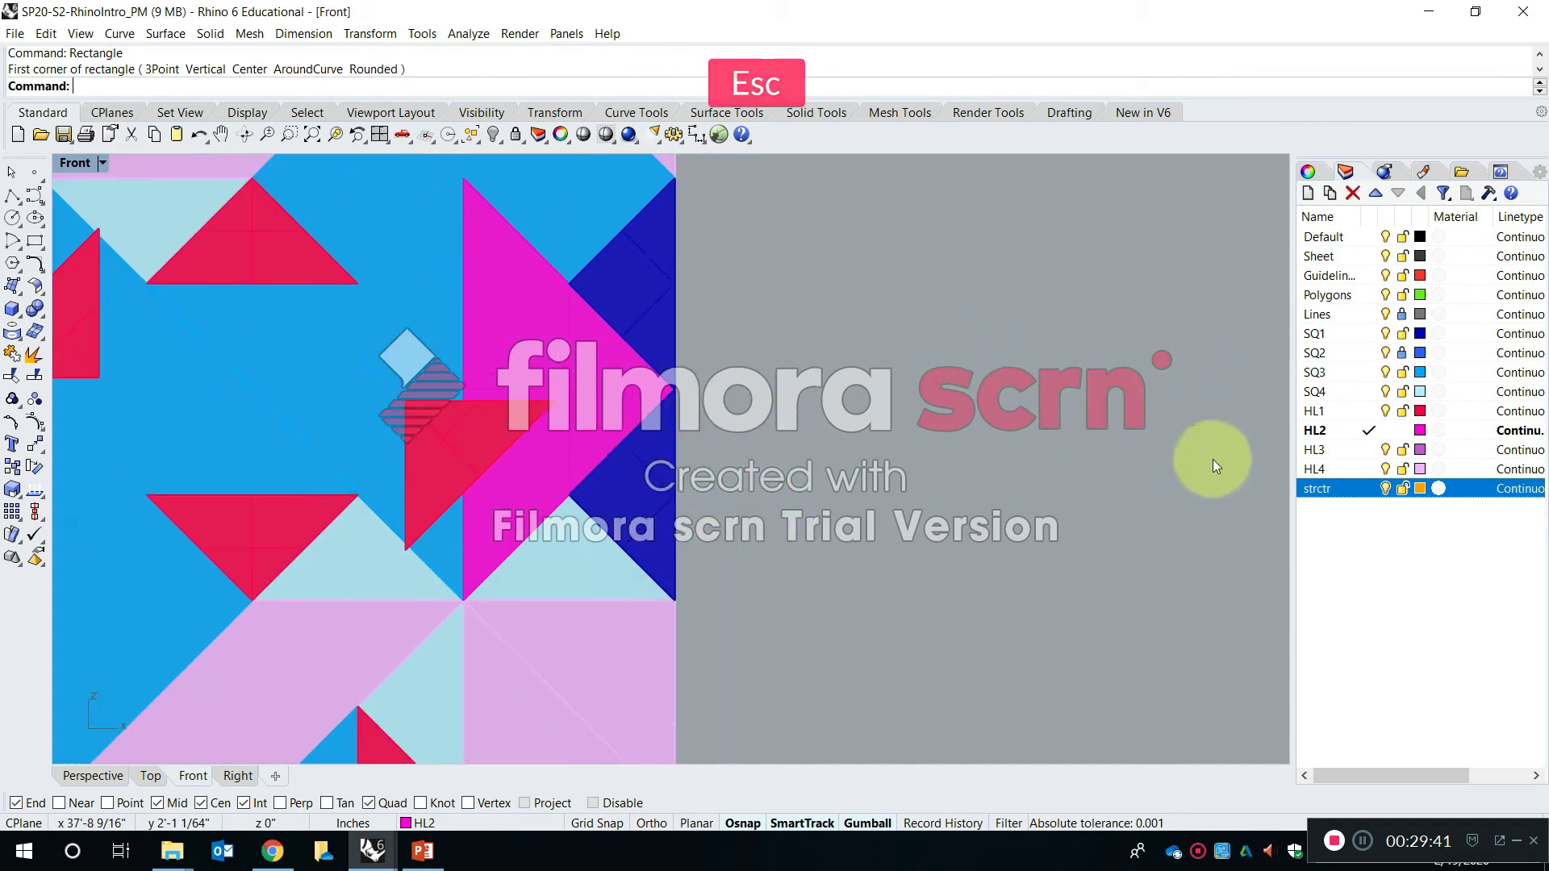
Make the strctr layer current and draw a 1/8" by 1/8" rectangle in the empty space beside the panel in the Front view
left_click(1367, 488)
key("Escape")
key("Return")
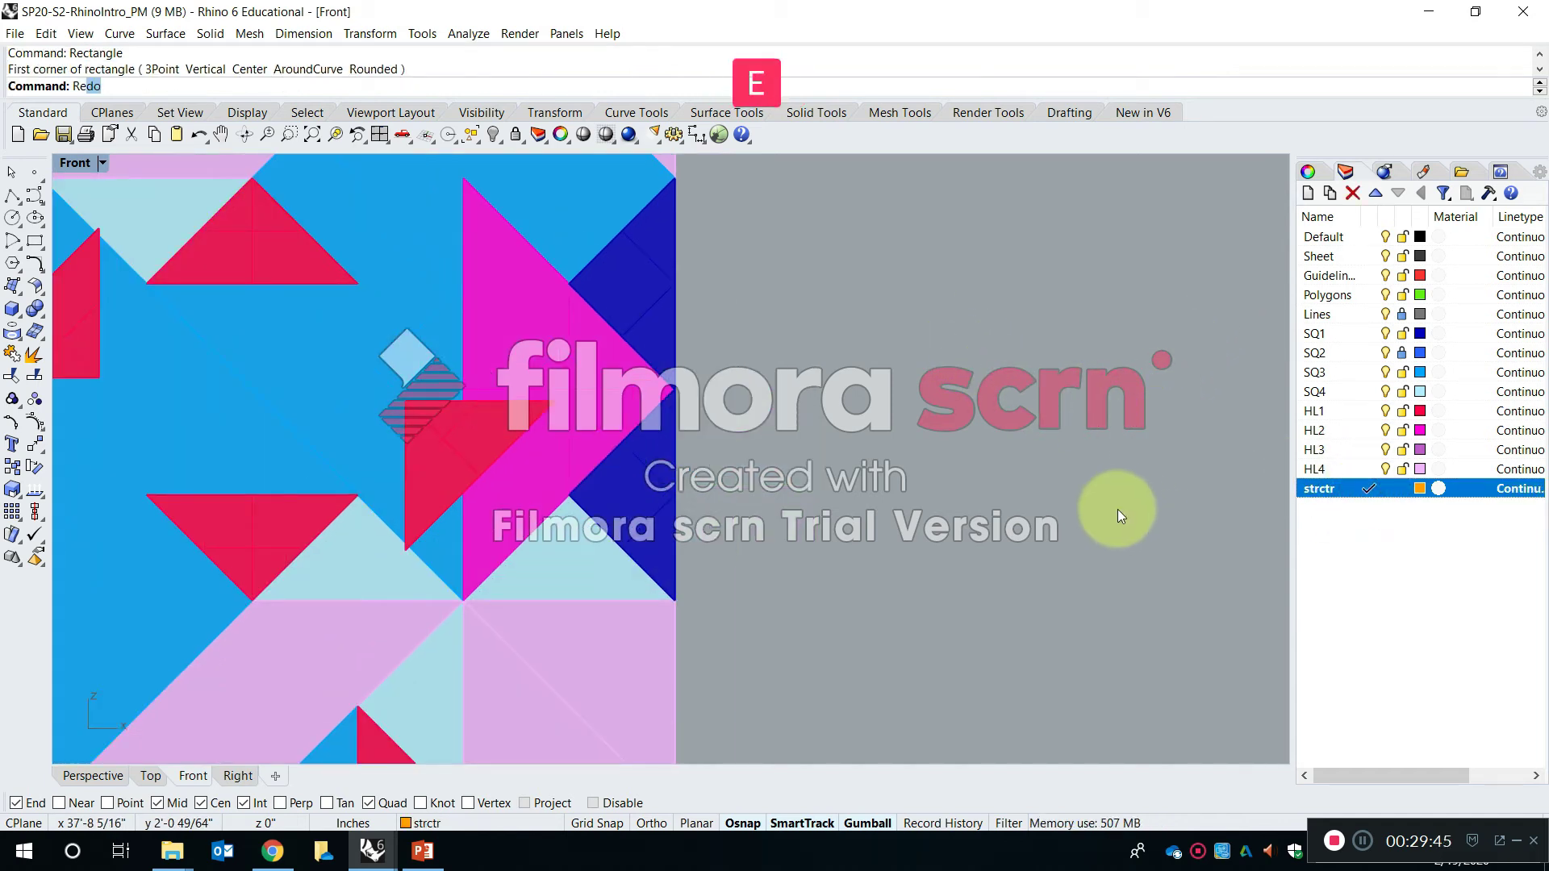
left_click(787, 468)
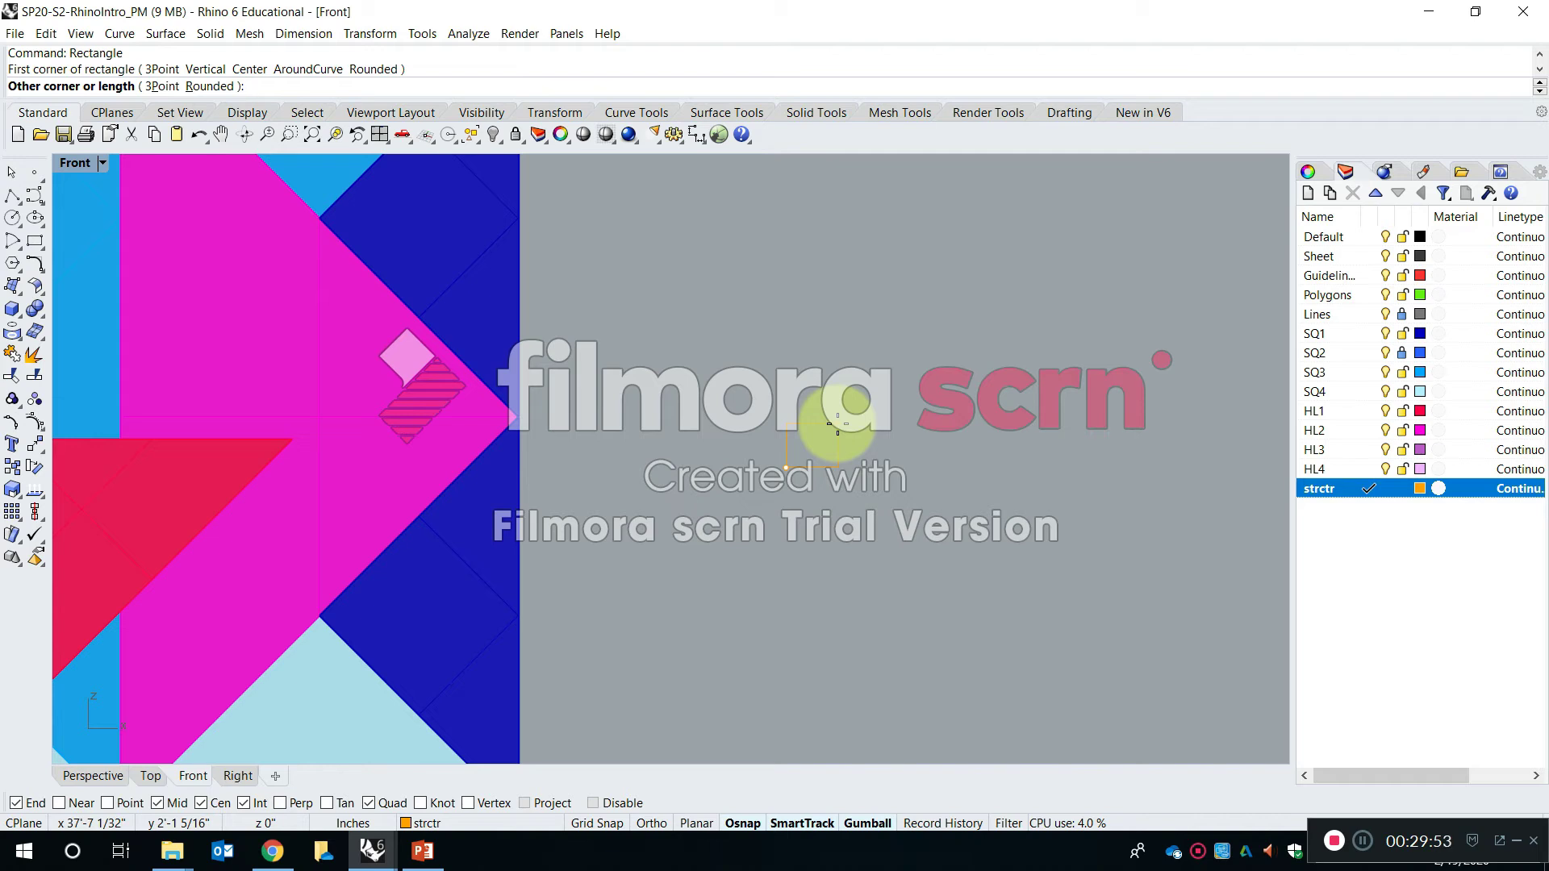
type("@")
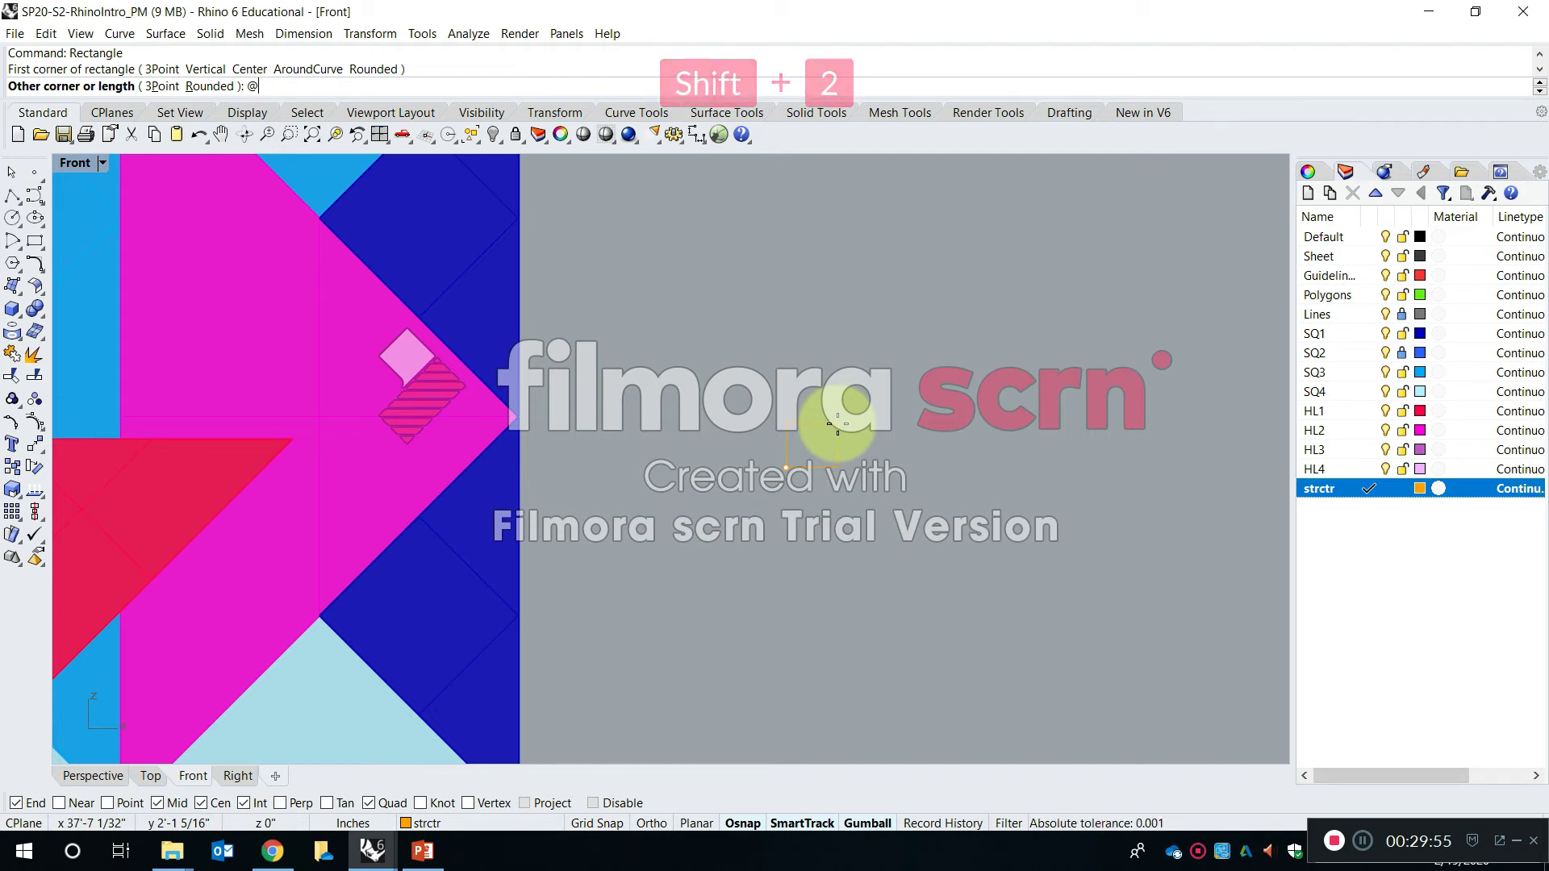
type("1/8")
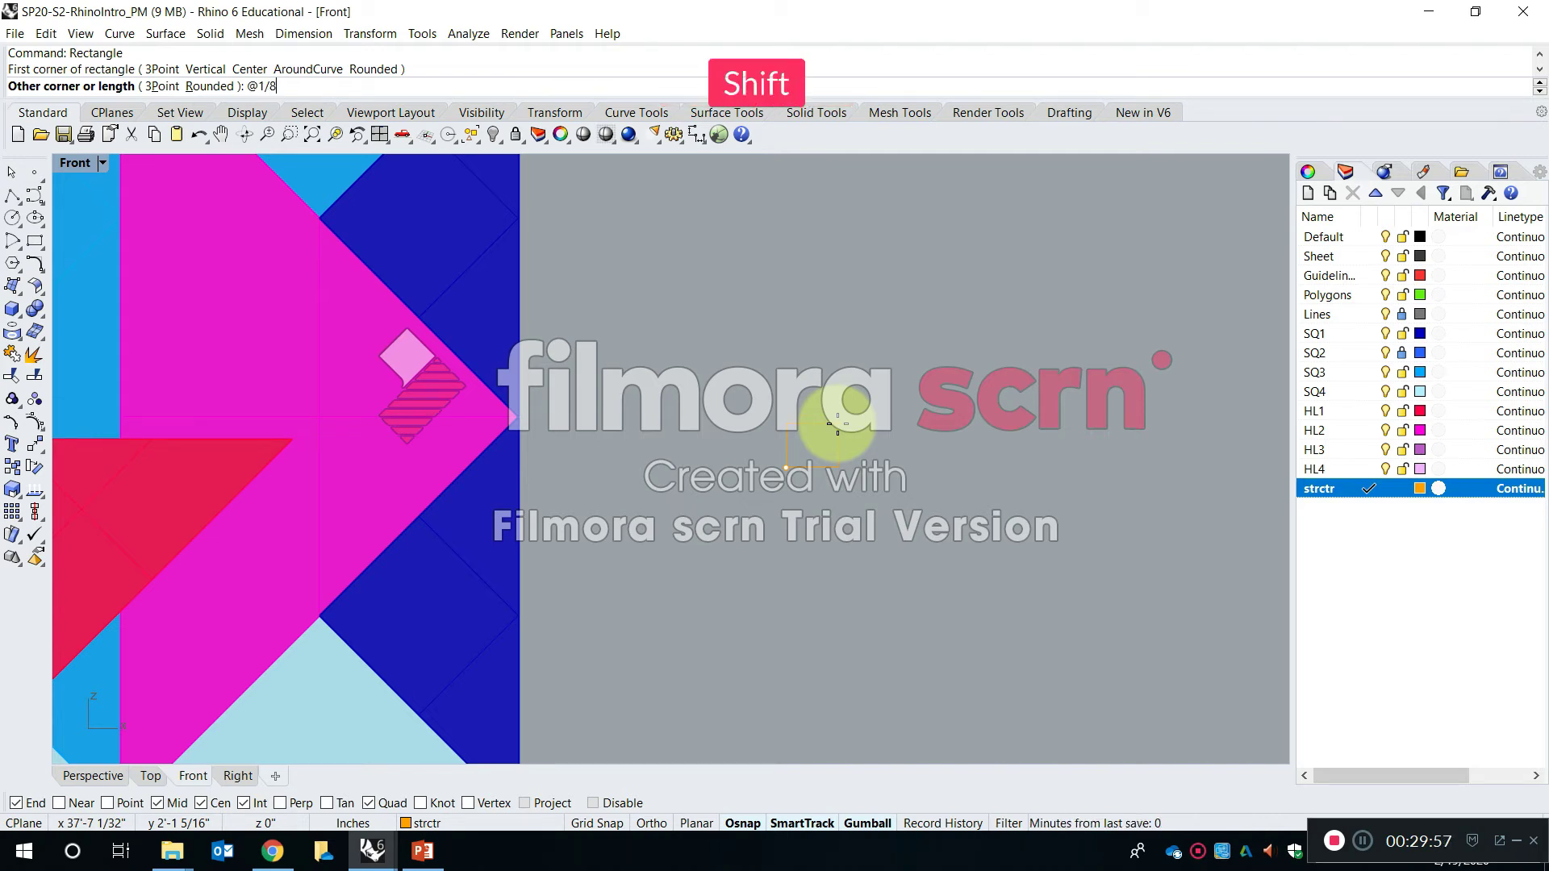
type("\",1")
type("/8\"")
key("Return")
Measure the width and height of the small orange square with the Distance command
type("Distance")
key("Return")
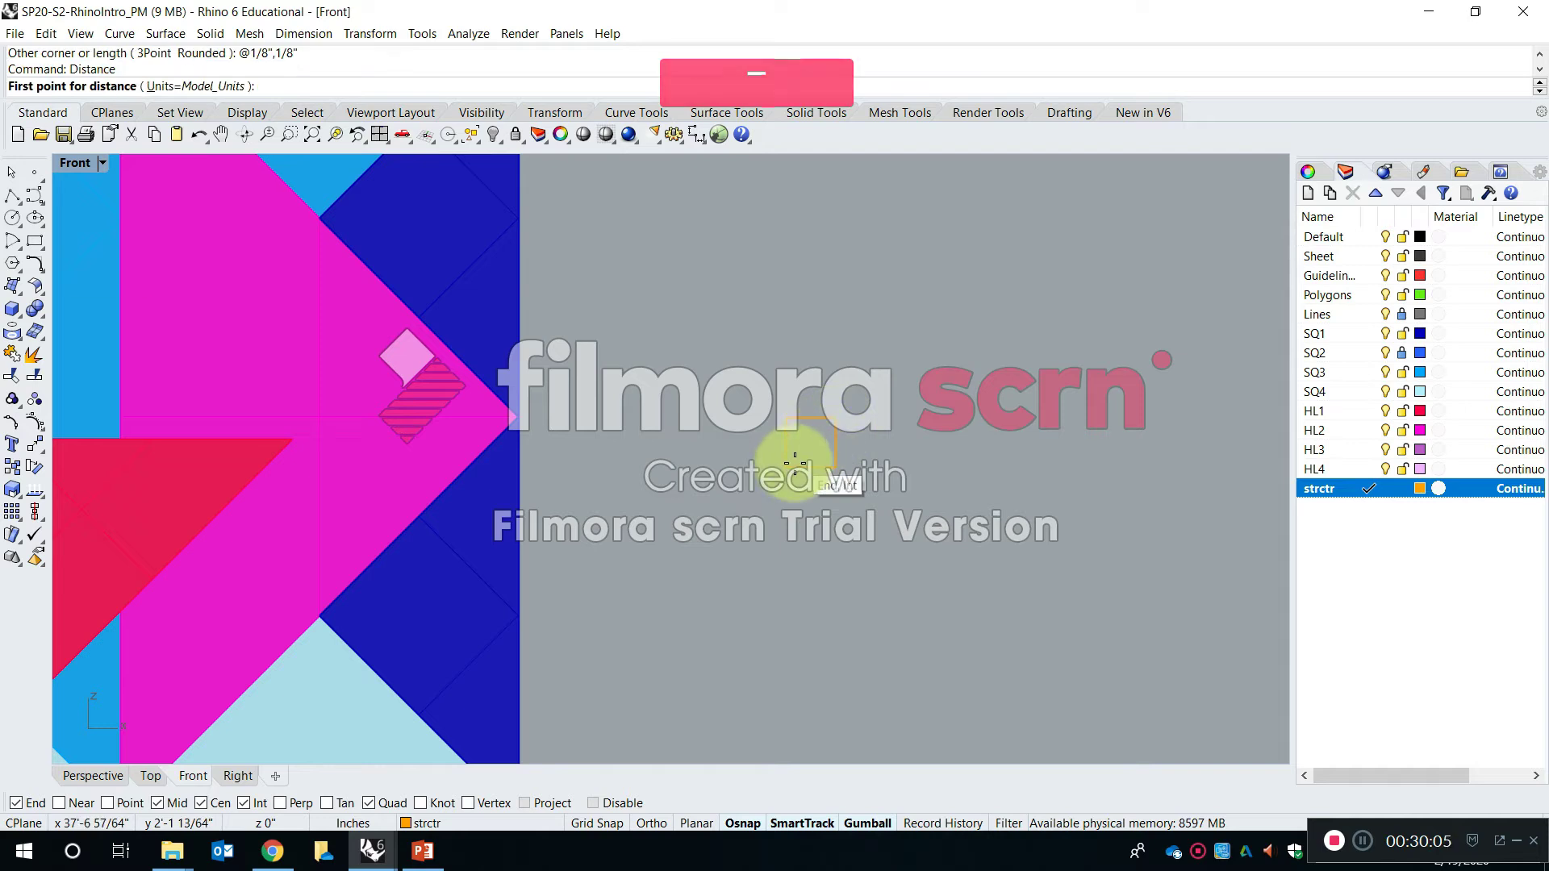
left_click(788, 466)
left_click(834, 466)
key("Return")
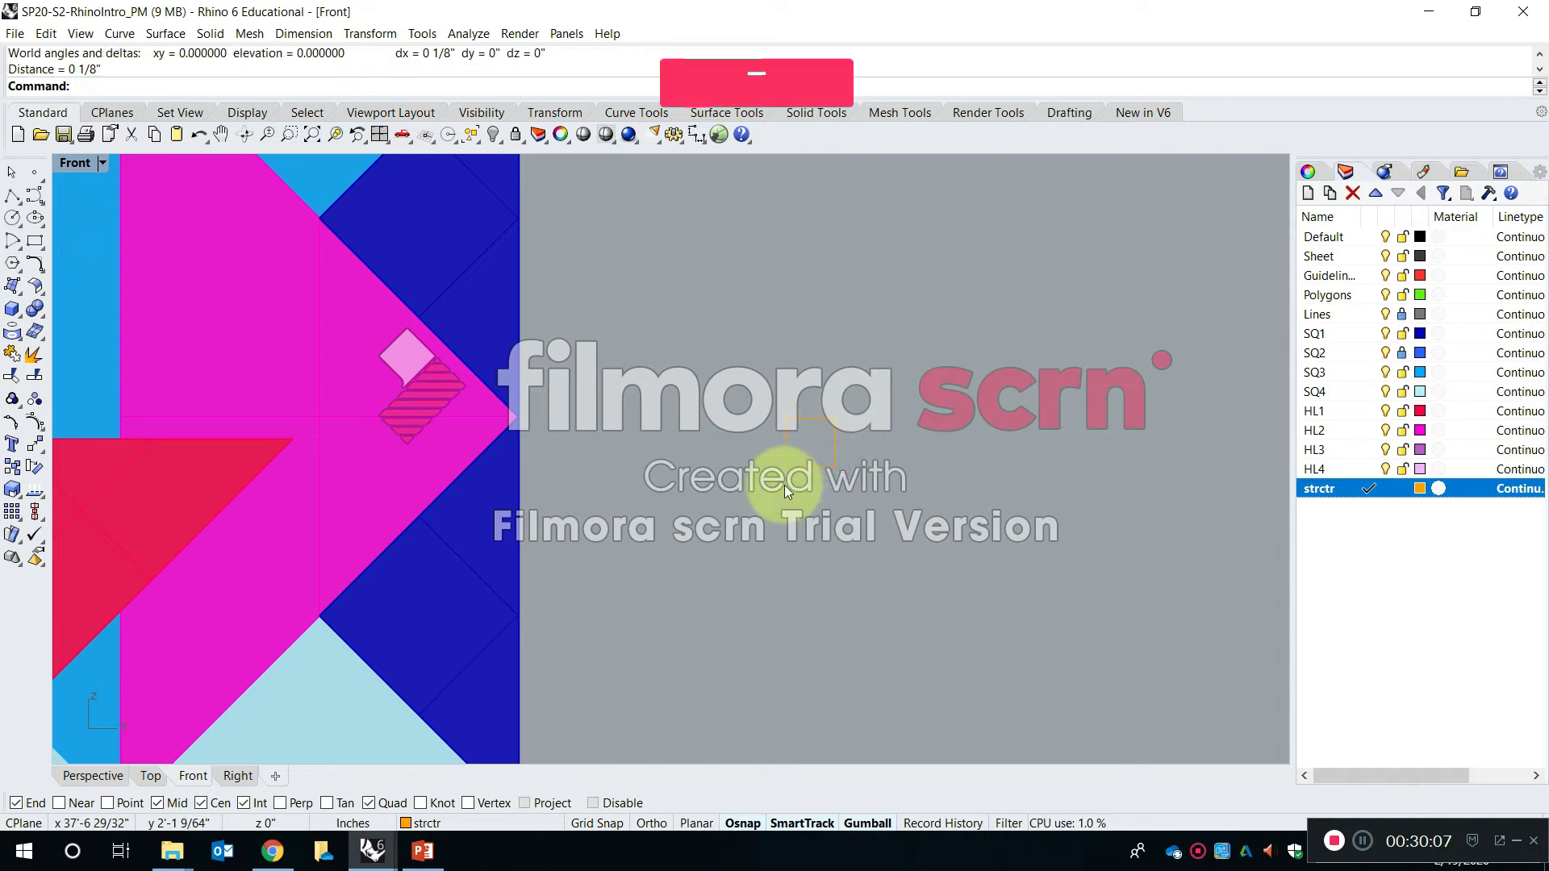
left_click(788, 468)
left_click(788, 419)
scroll(704, 401, "down", 9)
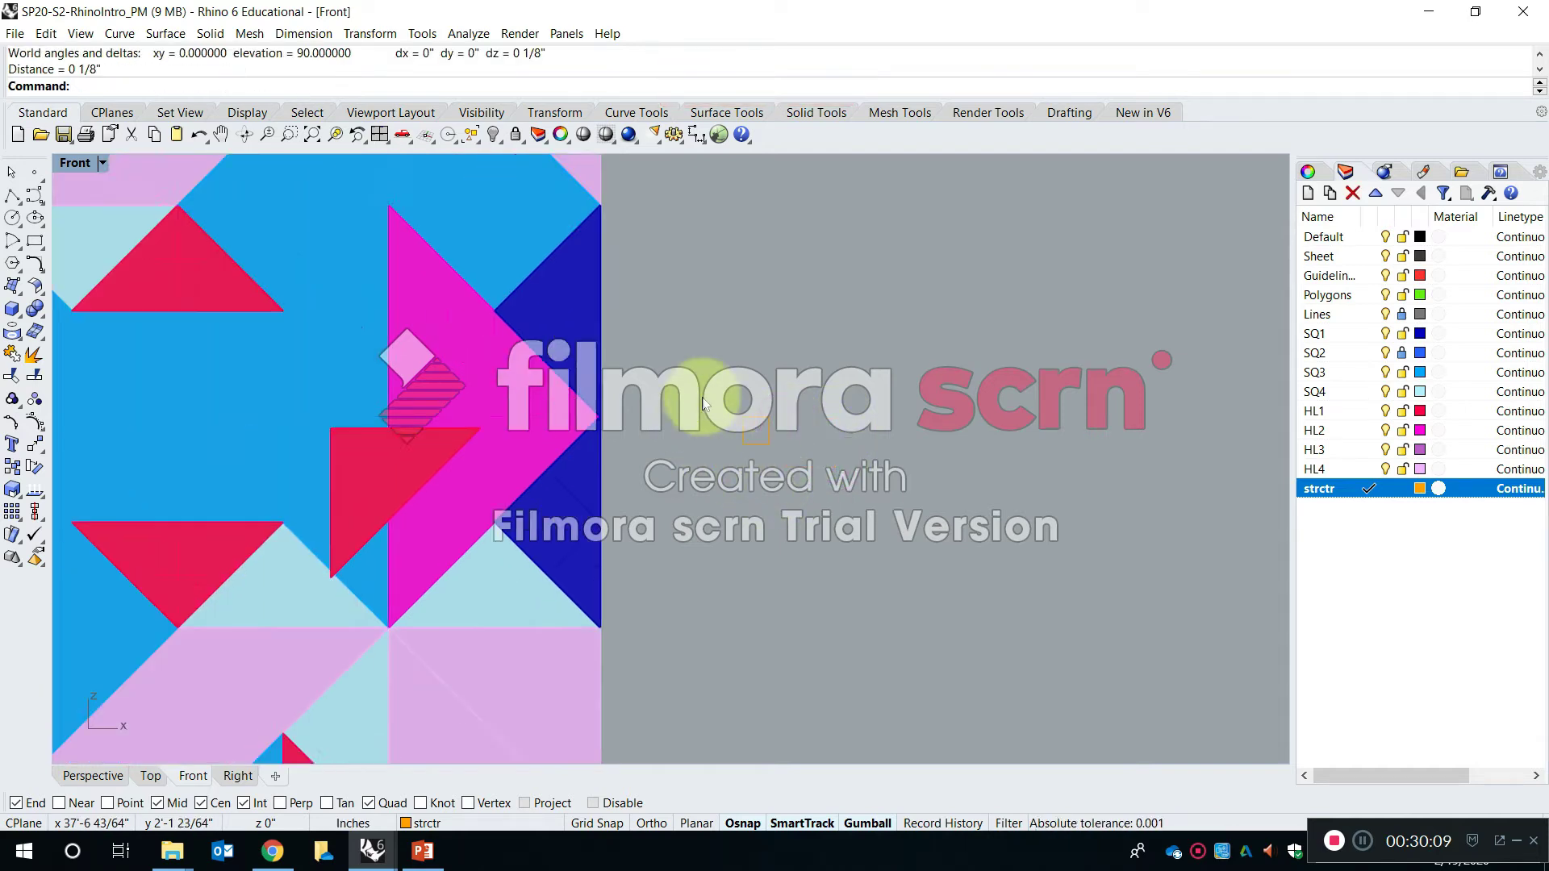
scroll(757, 417, "up", 5)
scroll(675, 337, "up", 5)
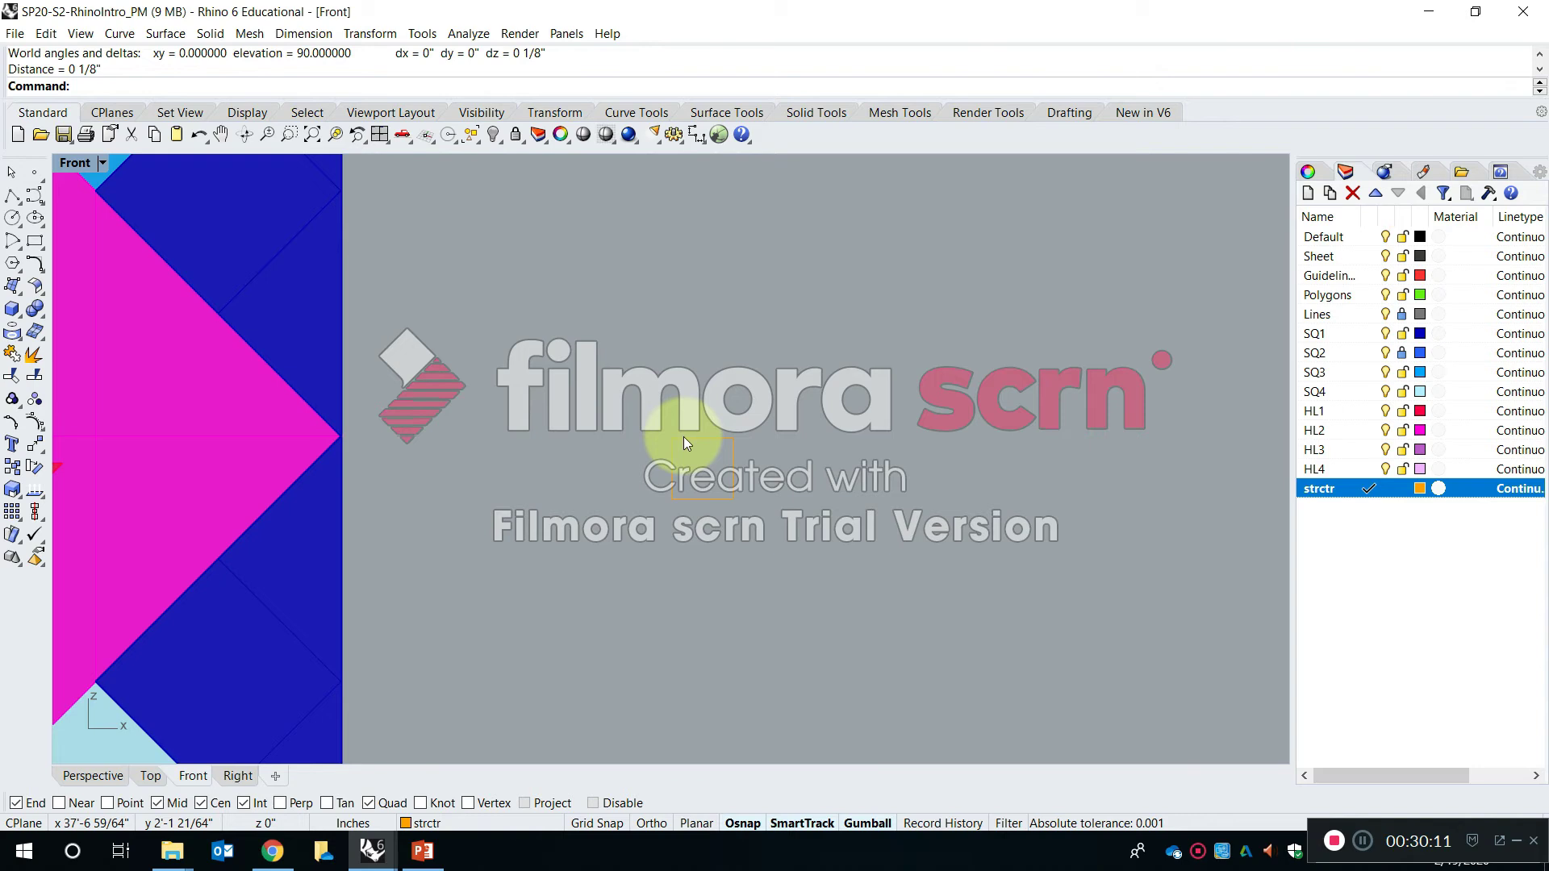
Locate the small orange square beside the exploded panel in an enlarged Perspective view
left_click(684, 438)
double_click(85, 167)
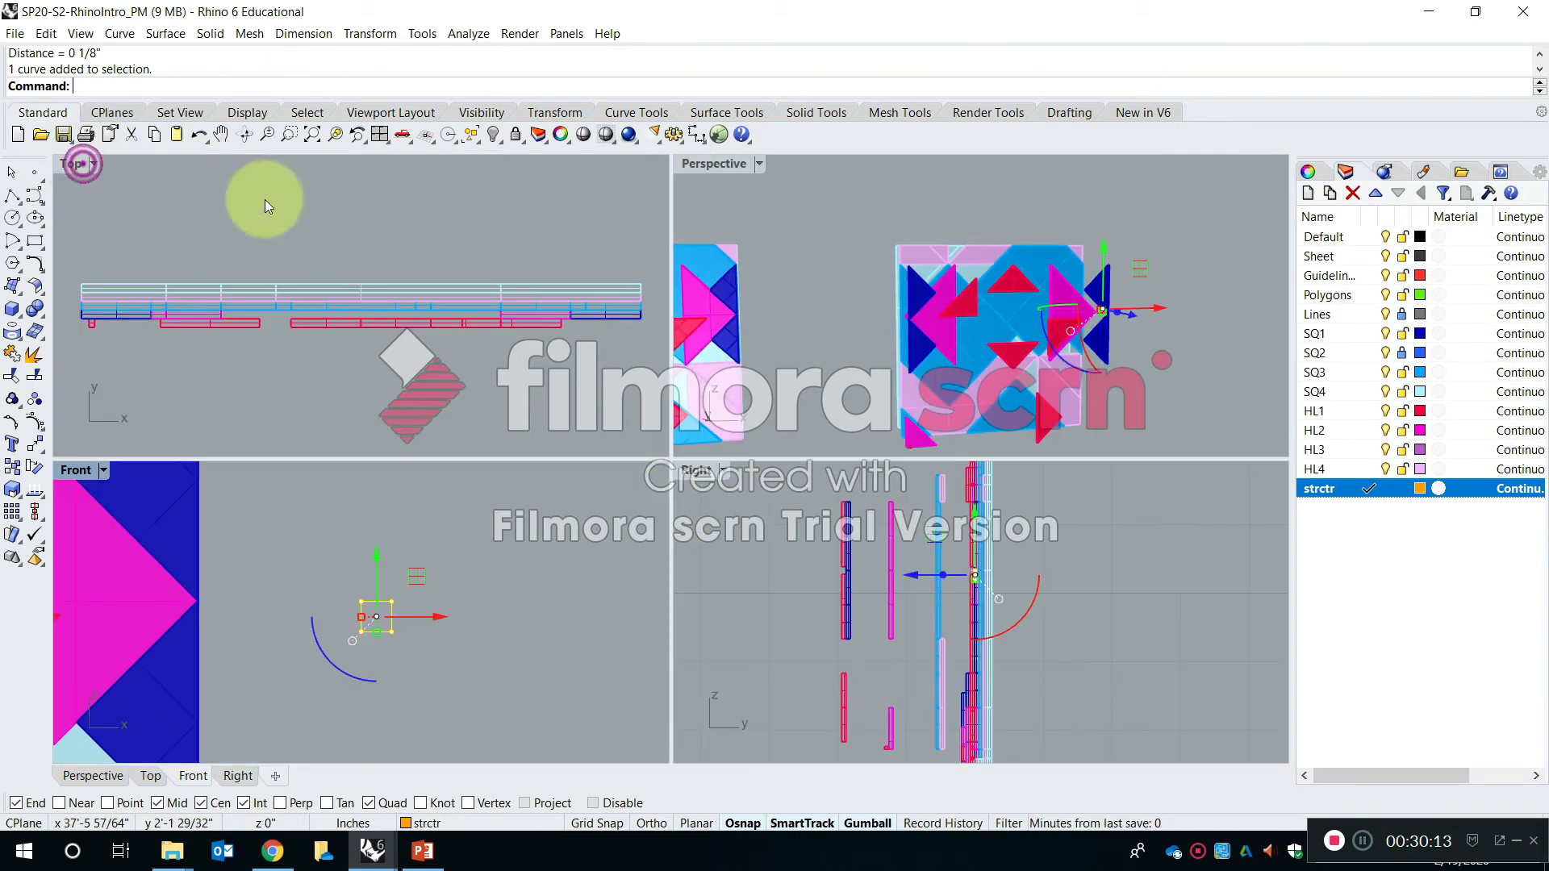
double_click(729, 166)
right_click_drag(1010, 331, 824, 407)
key("Escape")
scroll(817, 361, "up", 5)
scroll(823, 407, "down", 6)
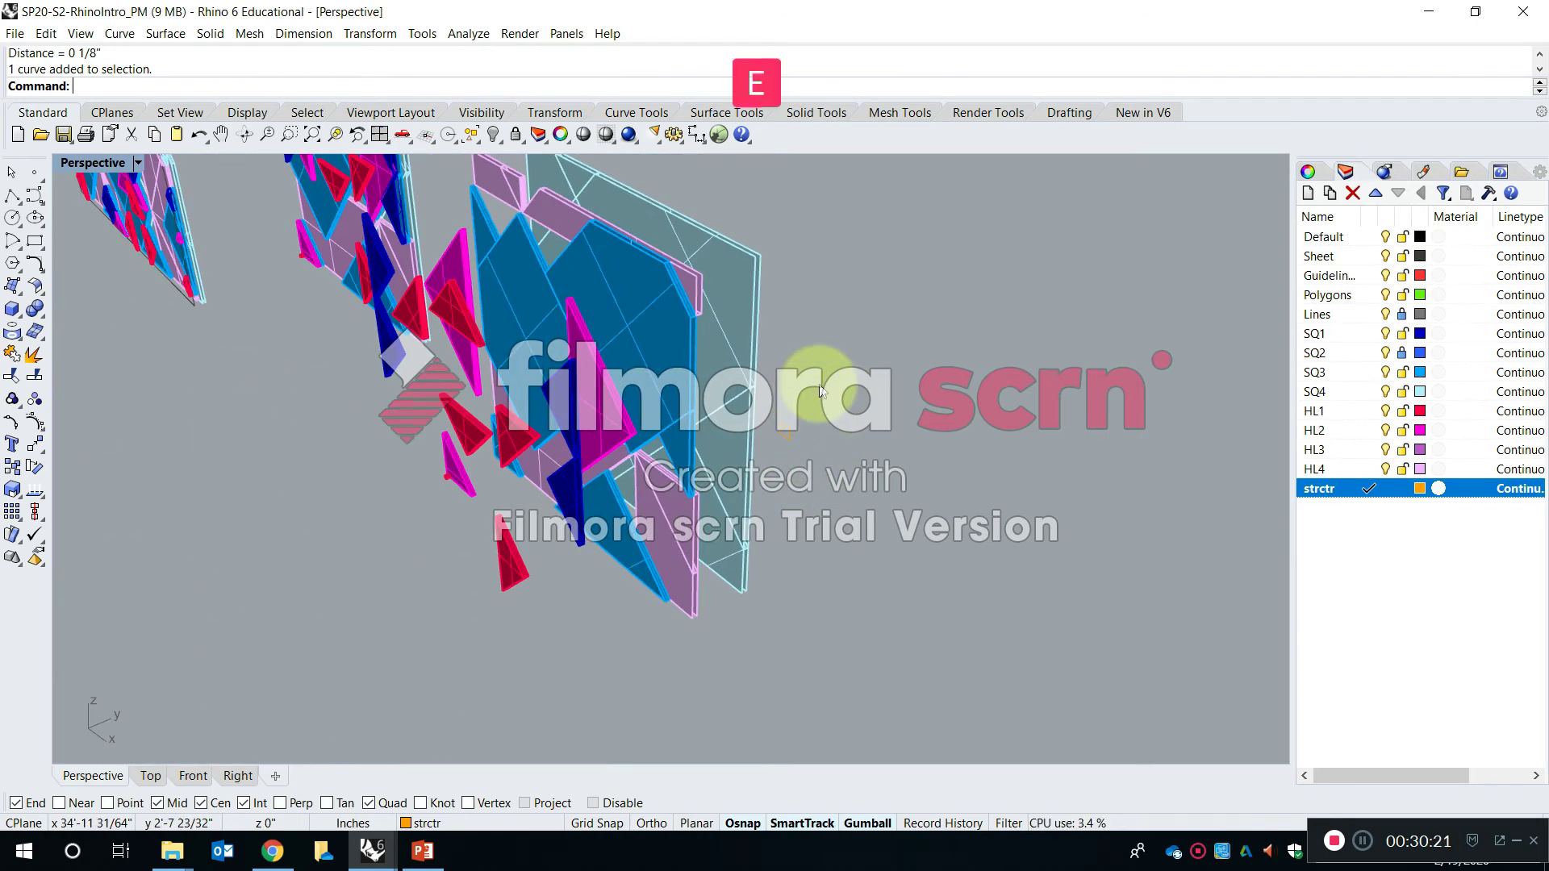
Extrude the square curve into a long bar reaching past the exploded layers, with Solid=Yes and DeleteInput=Yes
type("eSrf")
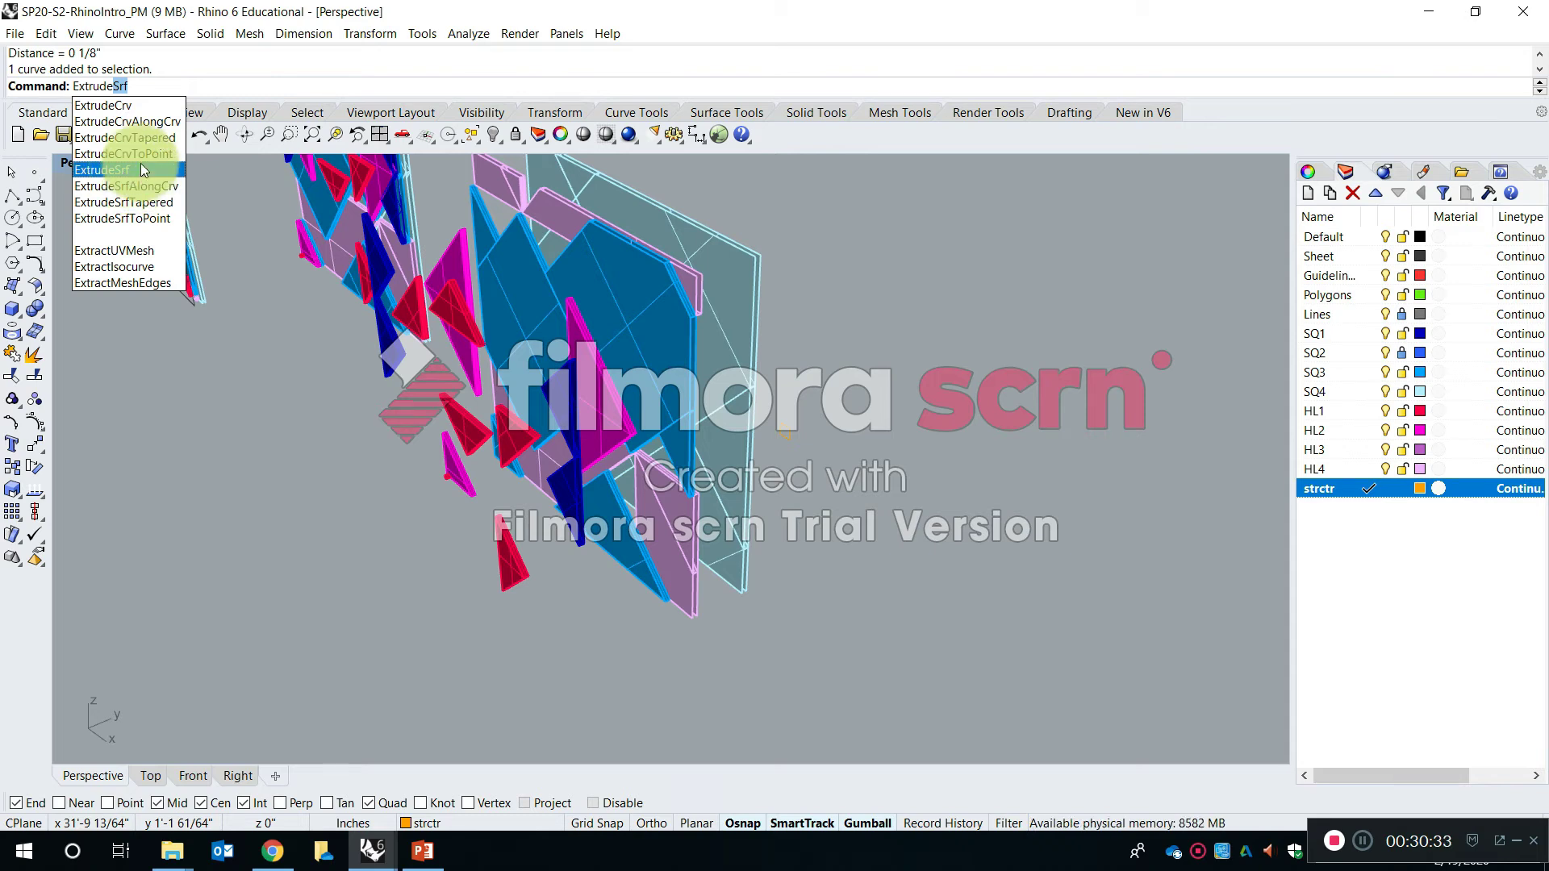
left_click(127, 105)
scroll(695, 327, "up", 6)
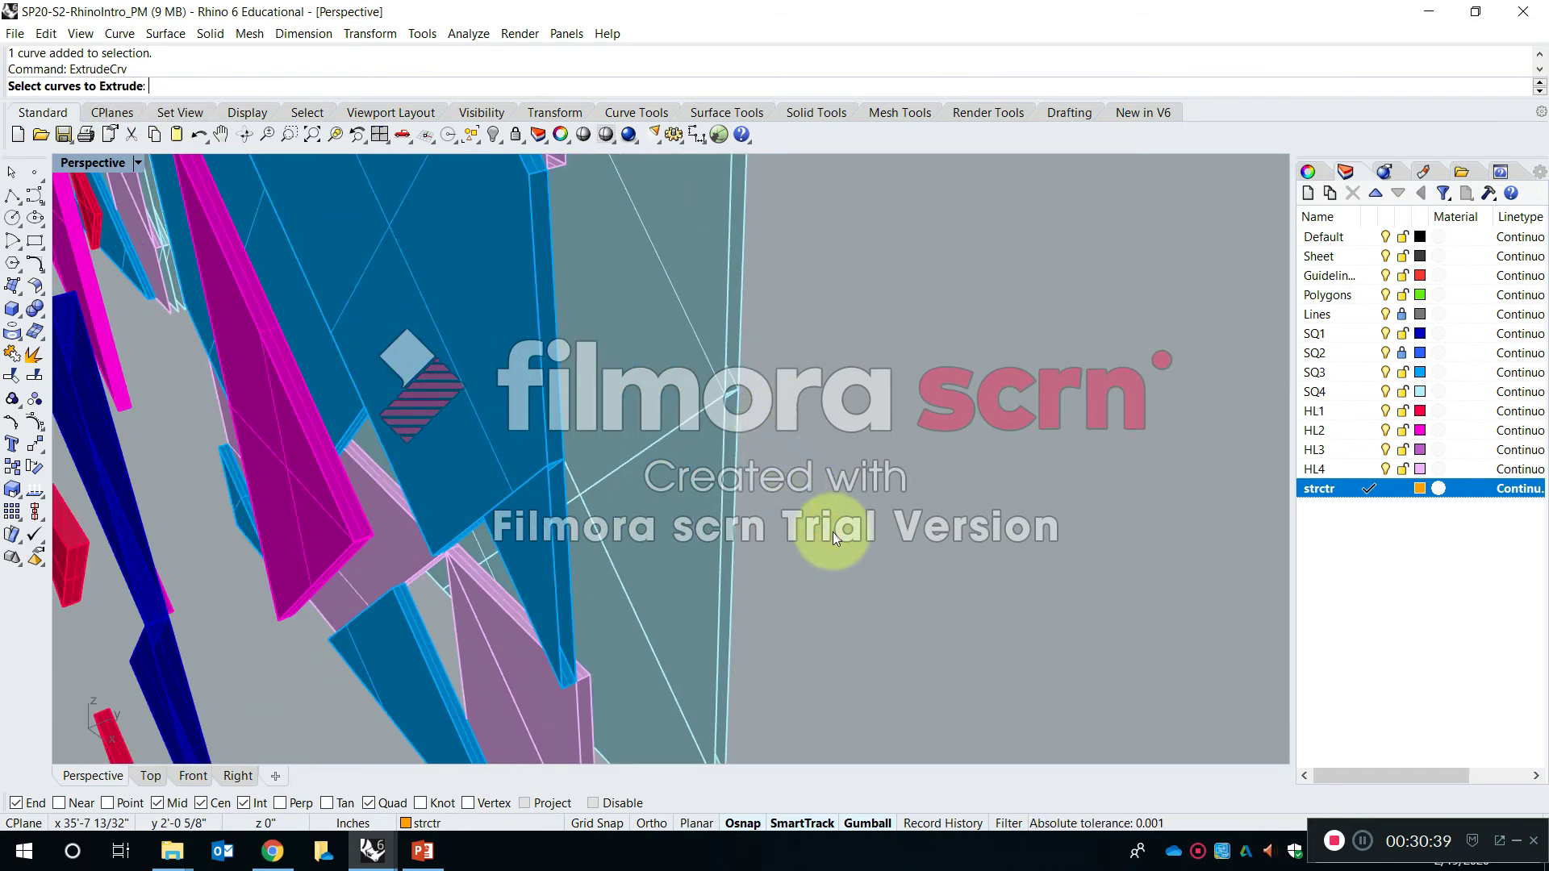
left_click(841, 523)
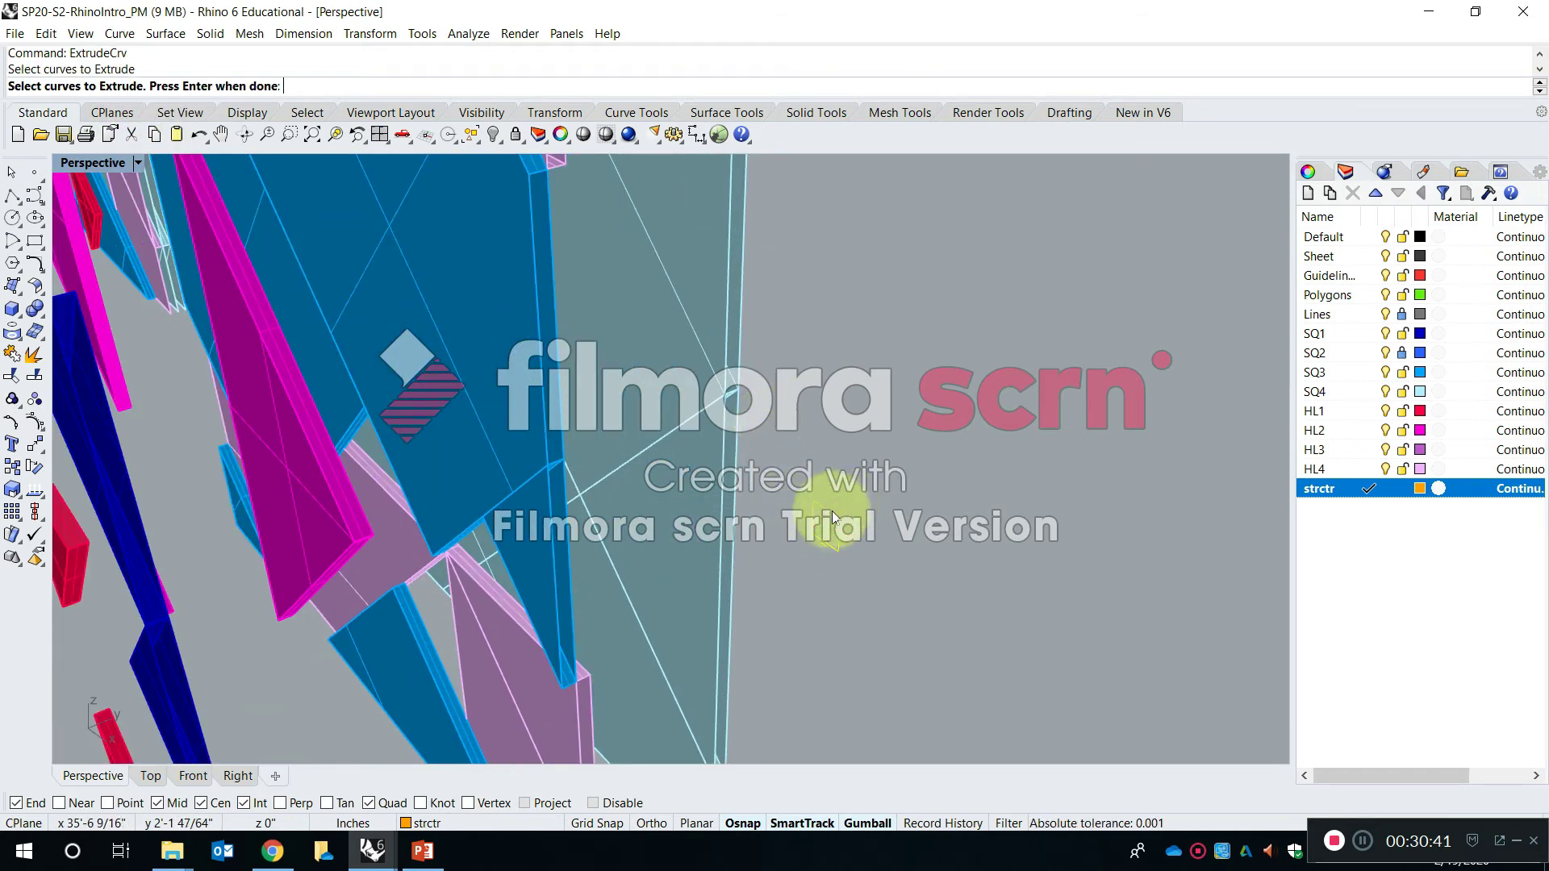
right_click(783, 303)
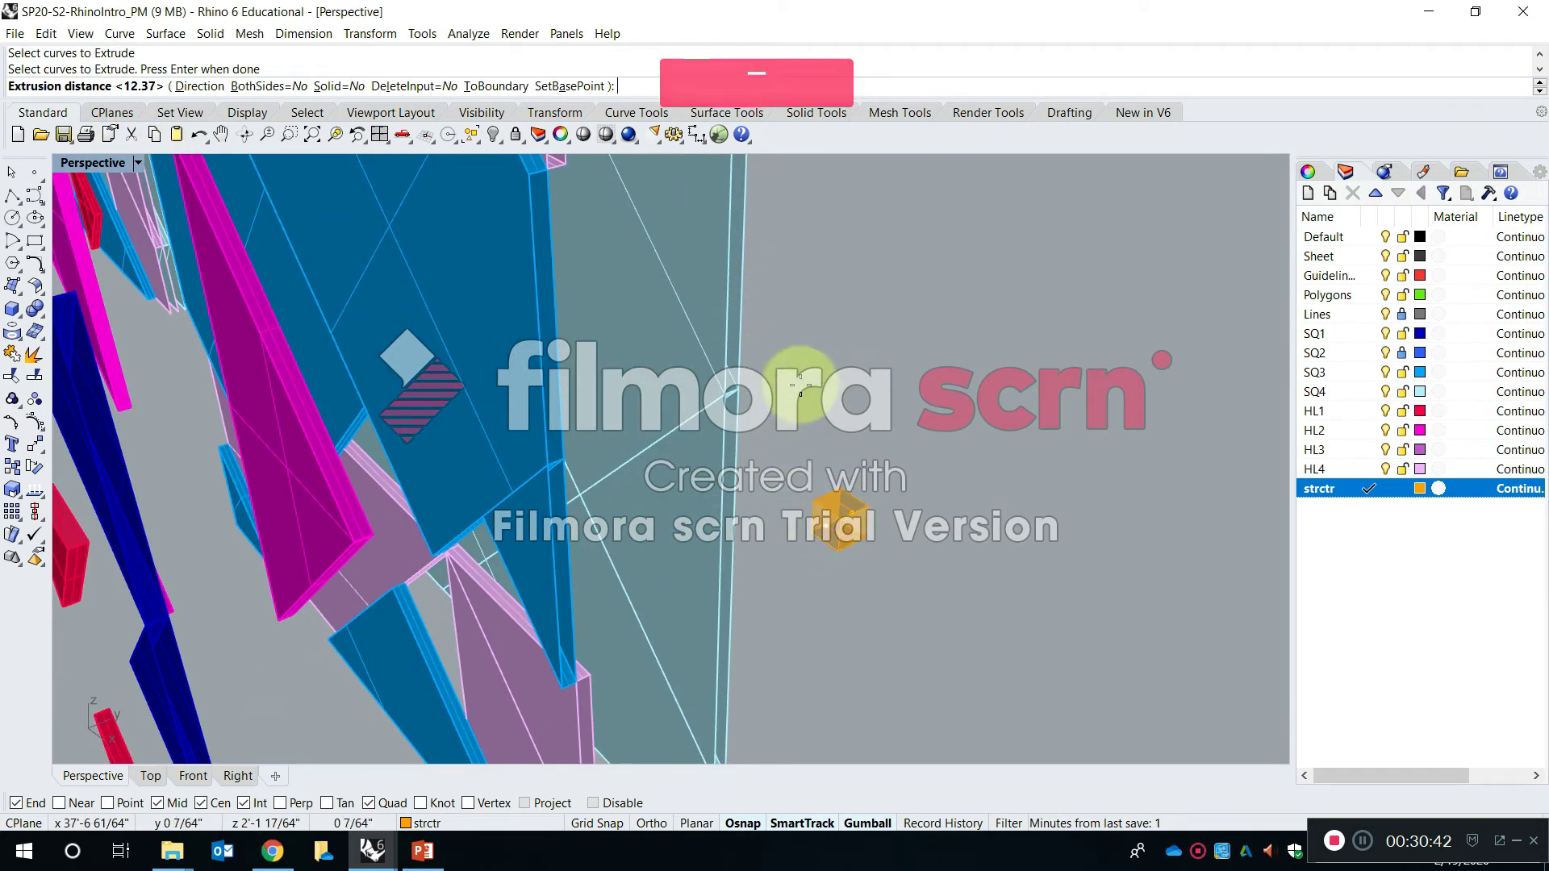
left_click(338, 86)
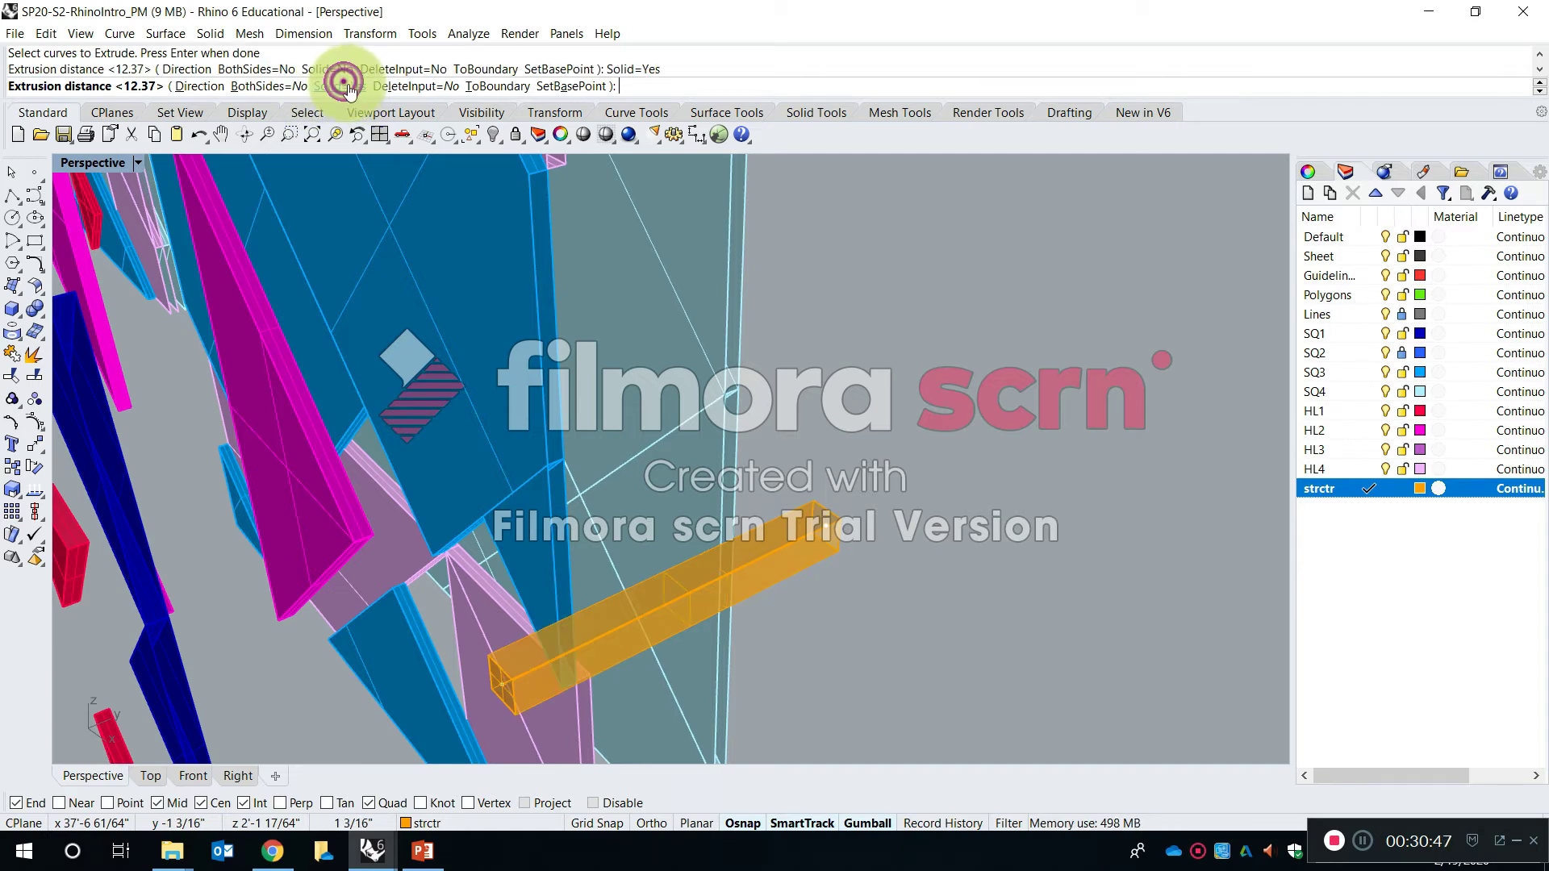
left_click(417, 87)
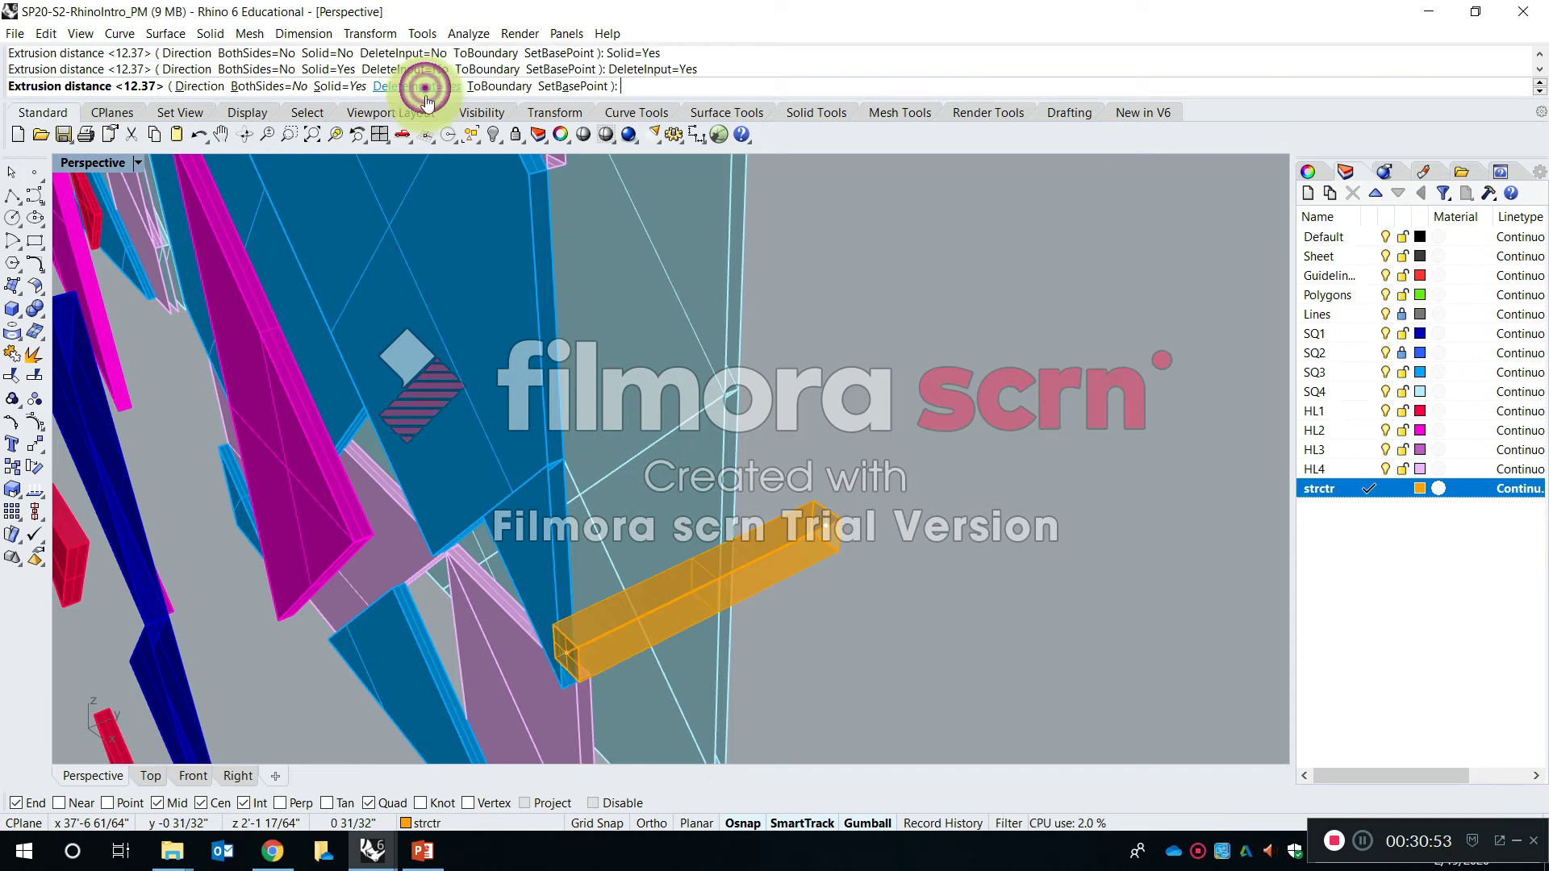
scroll(616, 304, "down", 5)
scroll(644, 352, "down", 1)
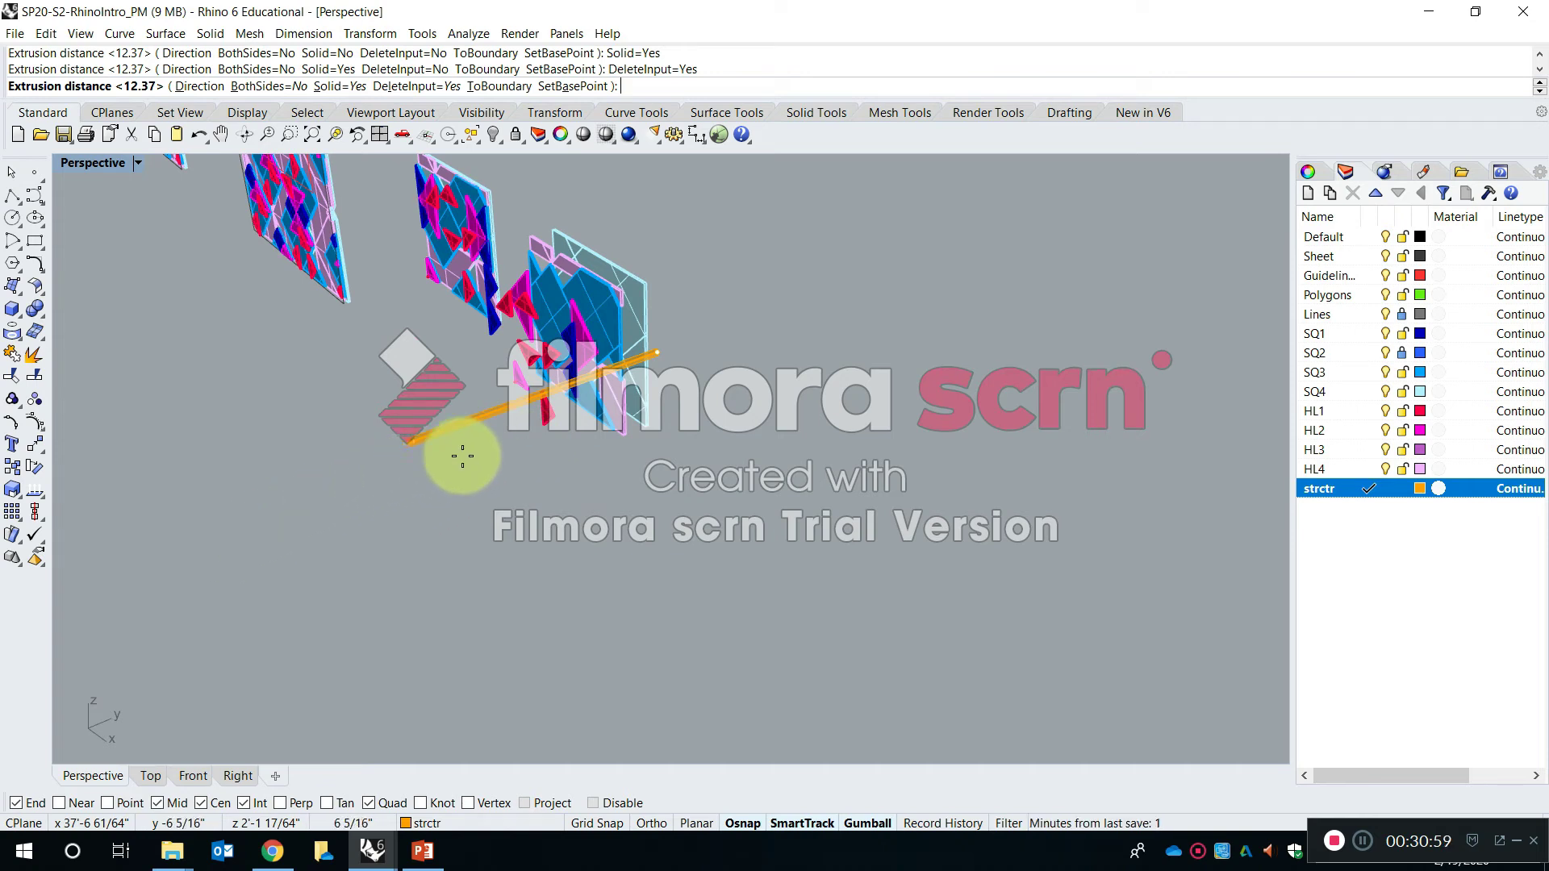
left_click(368, 510)
right_click_drag(384, 476, 684, 385)
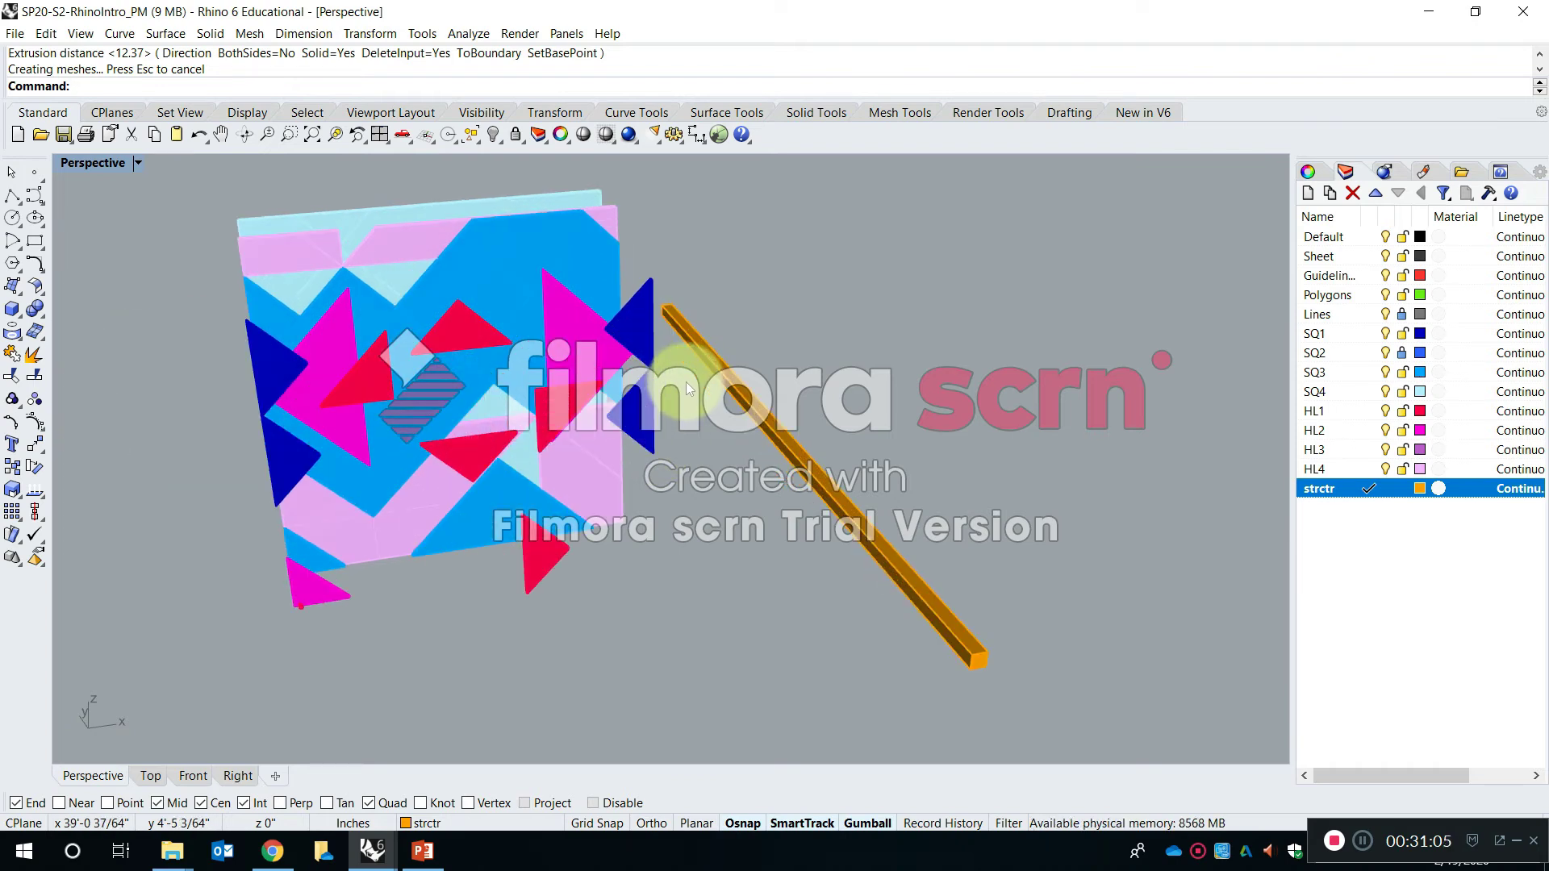
Try copying the orange bar to a spot beside the original, and delete the copy
type("Copy")
key("space")
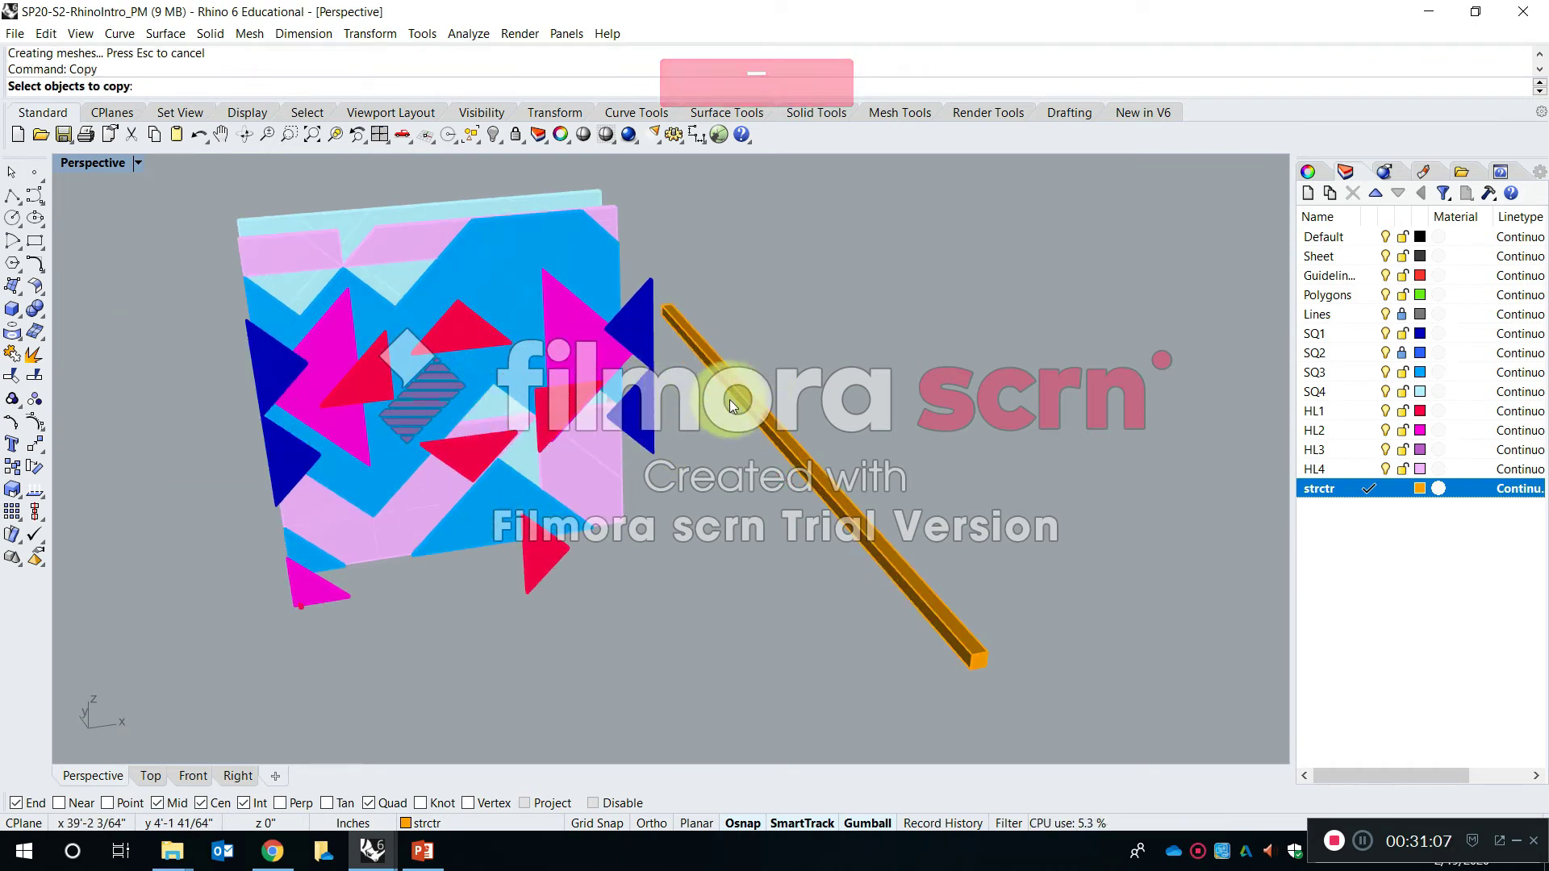
left_click(756, 375)
key("space")
left_click(756, 374)
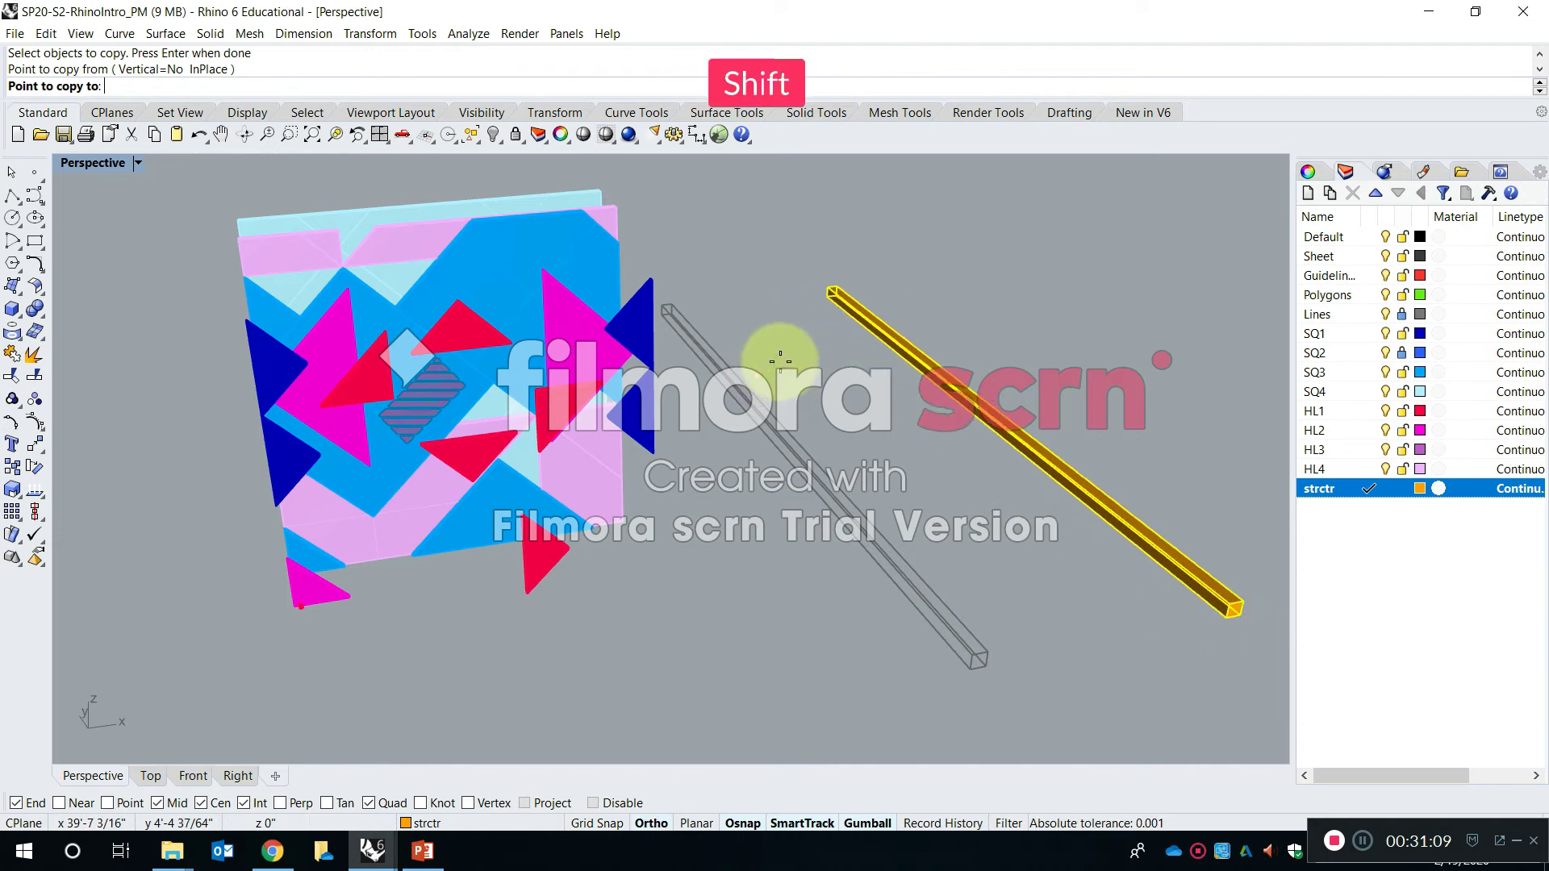
key("Escape")
right_click_drag(821, 409, 786, 386)
left_click(920, 333)
key("Delete")
Rotate the orange bar a horizontal quarter turn so that it runs parallel to the panel's face
left_click(783, 384)
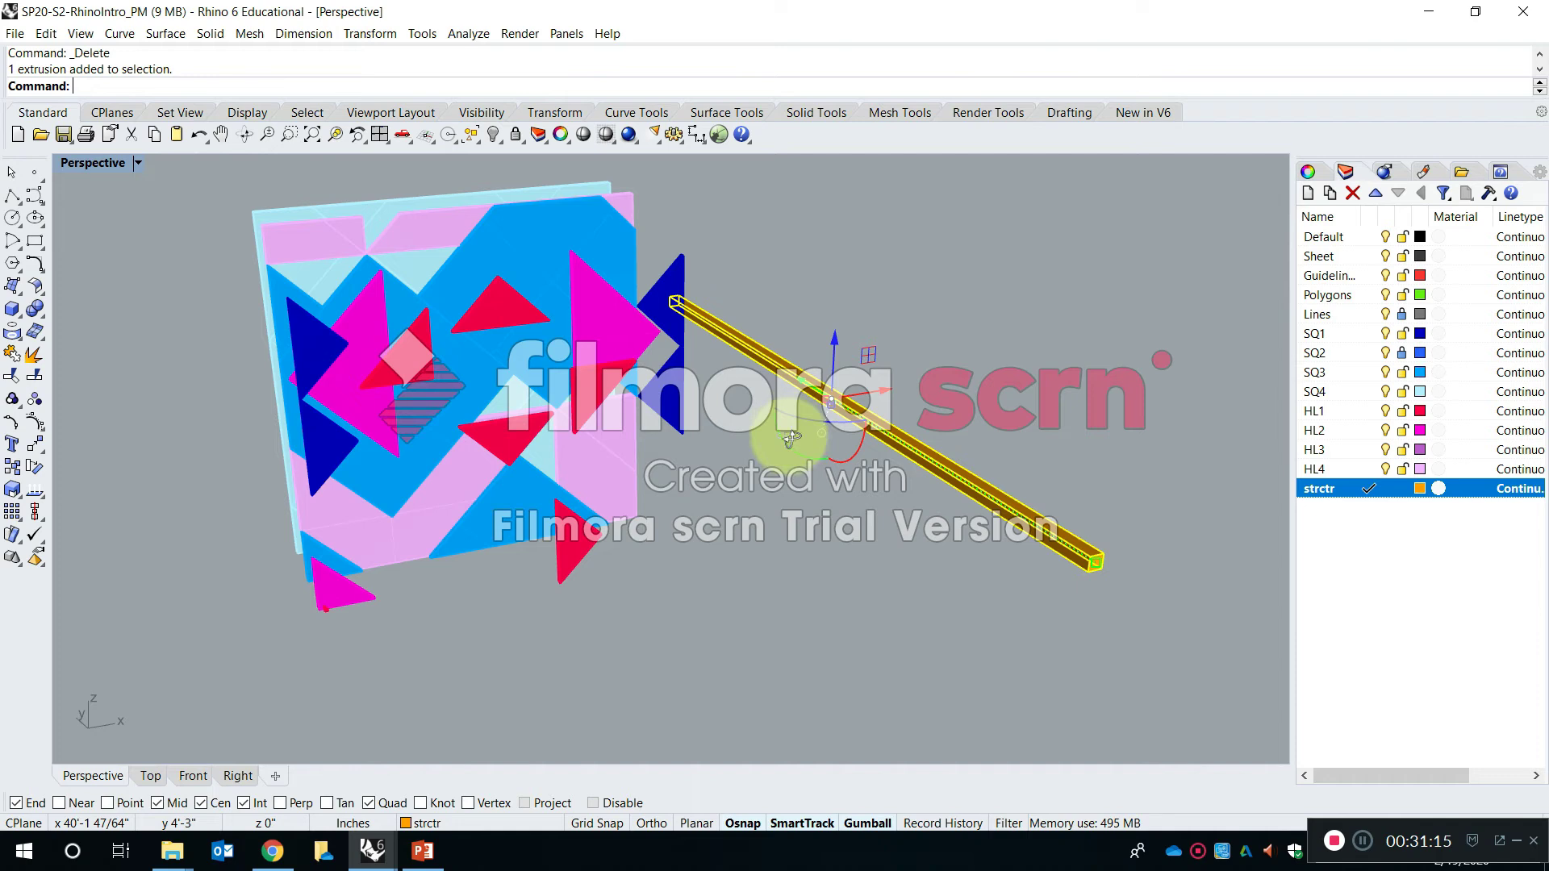
right_click_drag(791, 438, 814, 513)
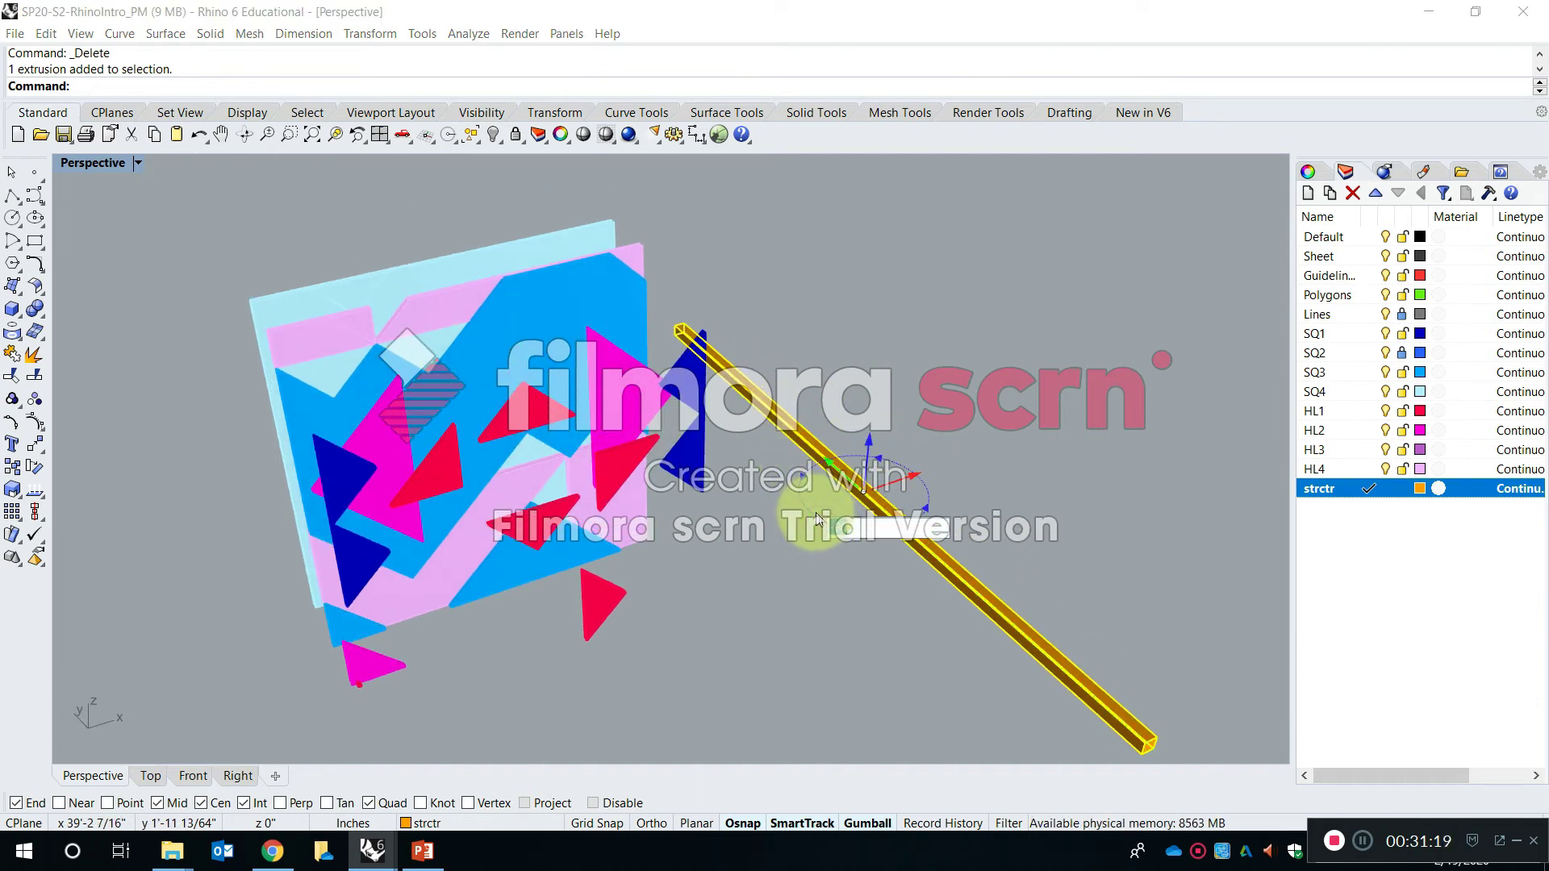
key("Return")
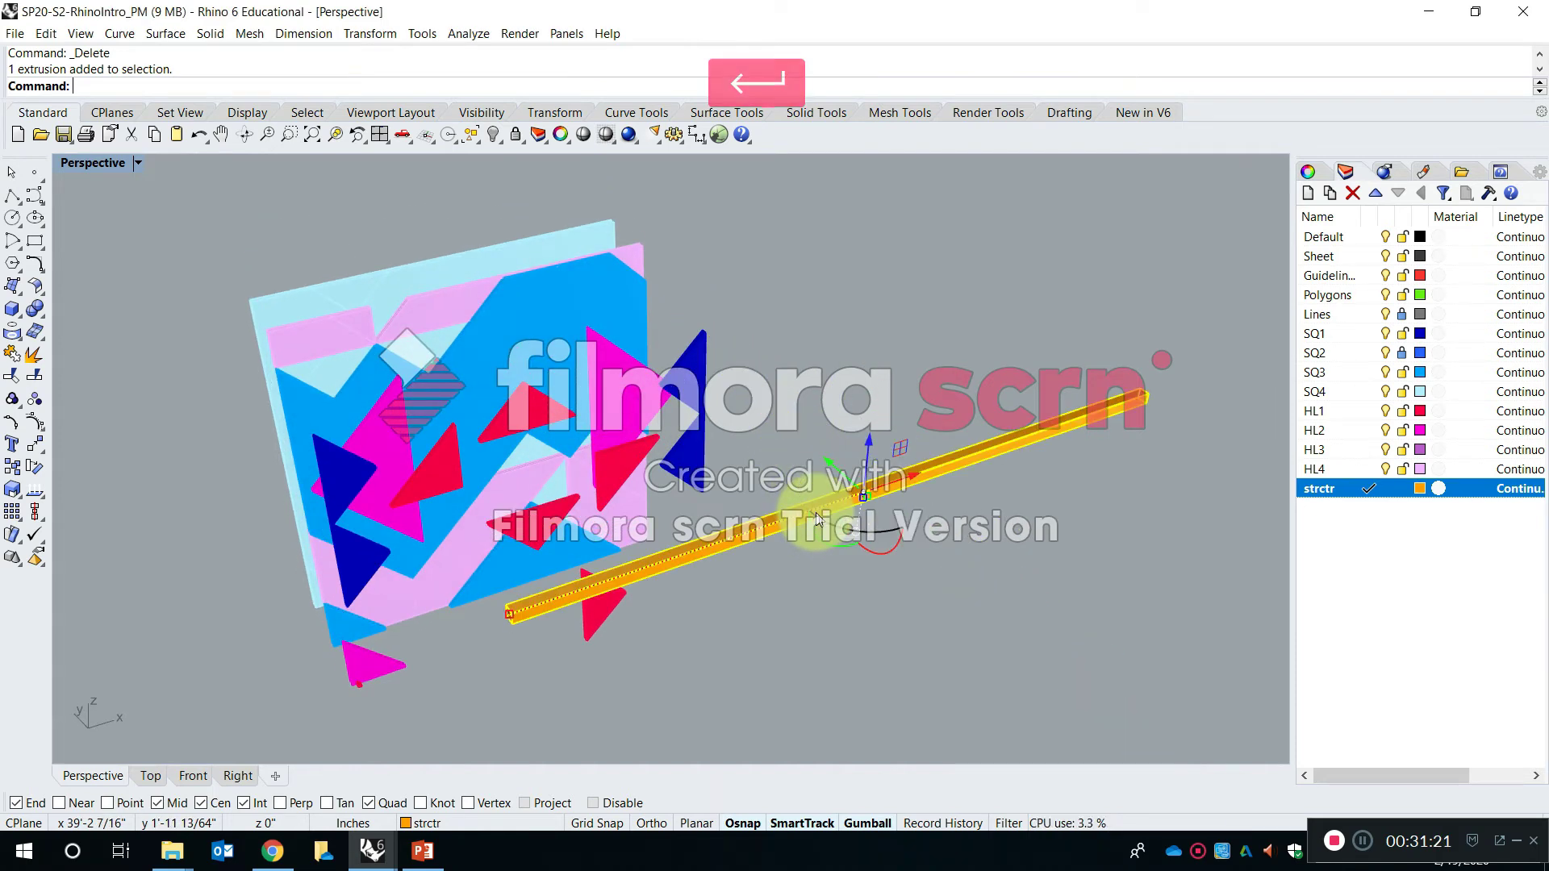
left_click(718, 600)
right_click_drag(719, 600, 762, 536)
right_click_drag(752, 435, 793, 535, "shift")
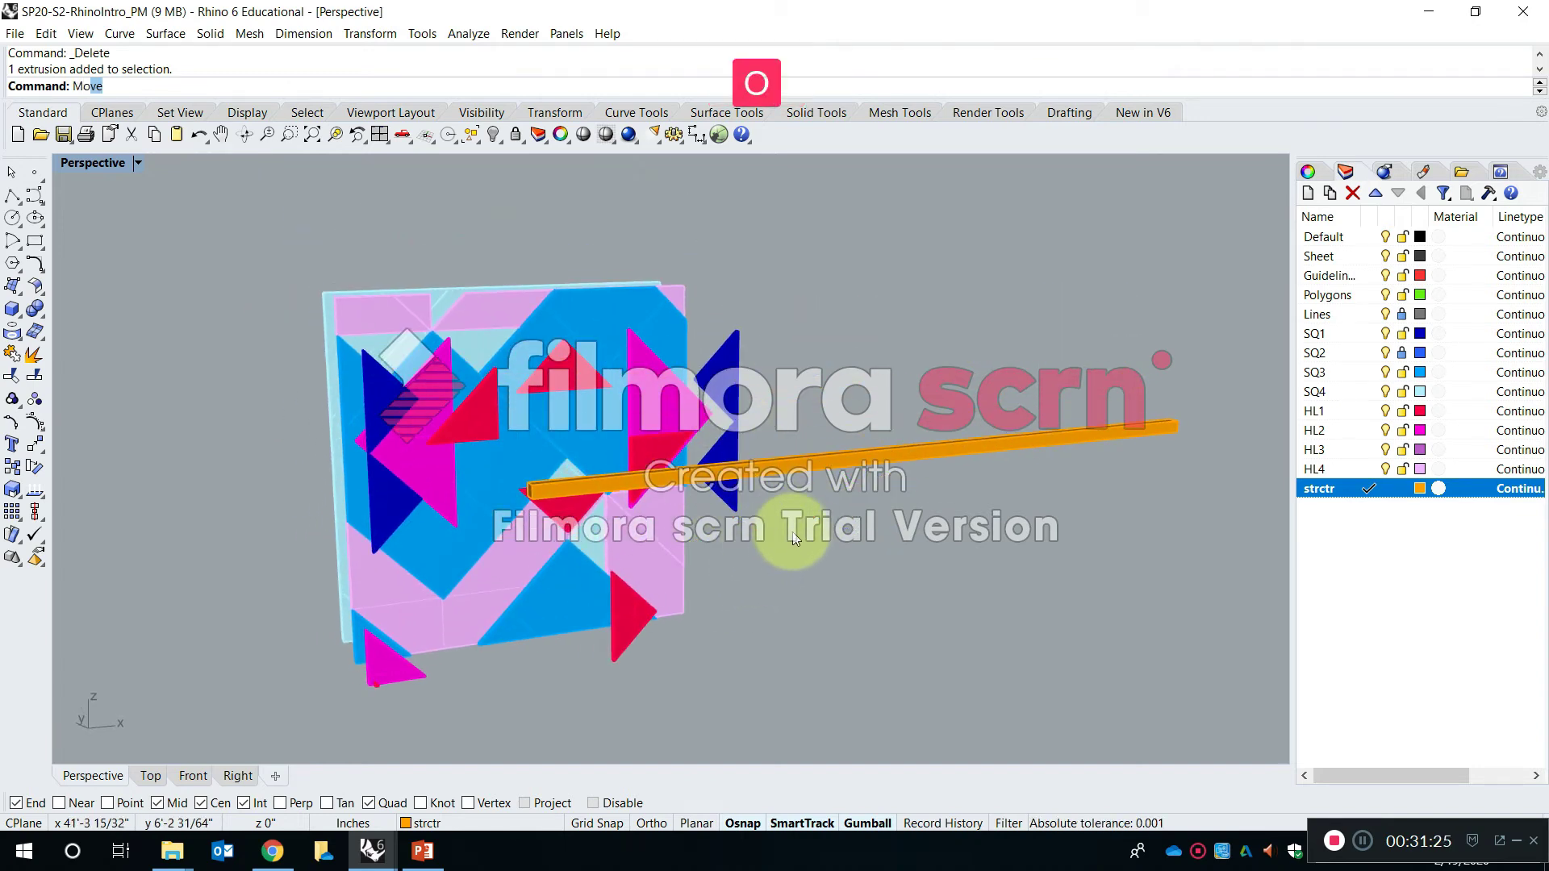
Move the bar from its lower end corner onto the apex of the upper red triangle in the exploded panel
key("Return")
left_click(597, 474)
key("Return")
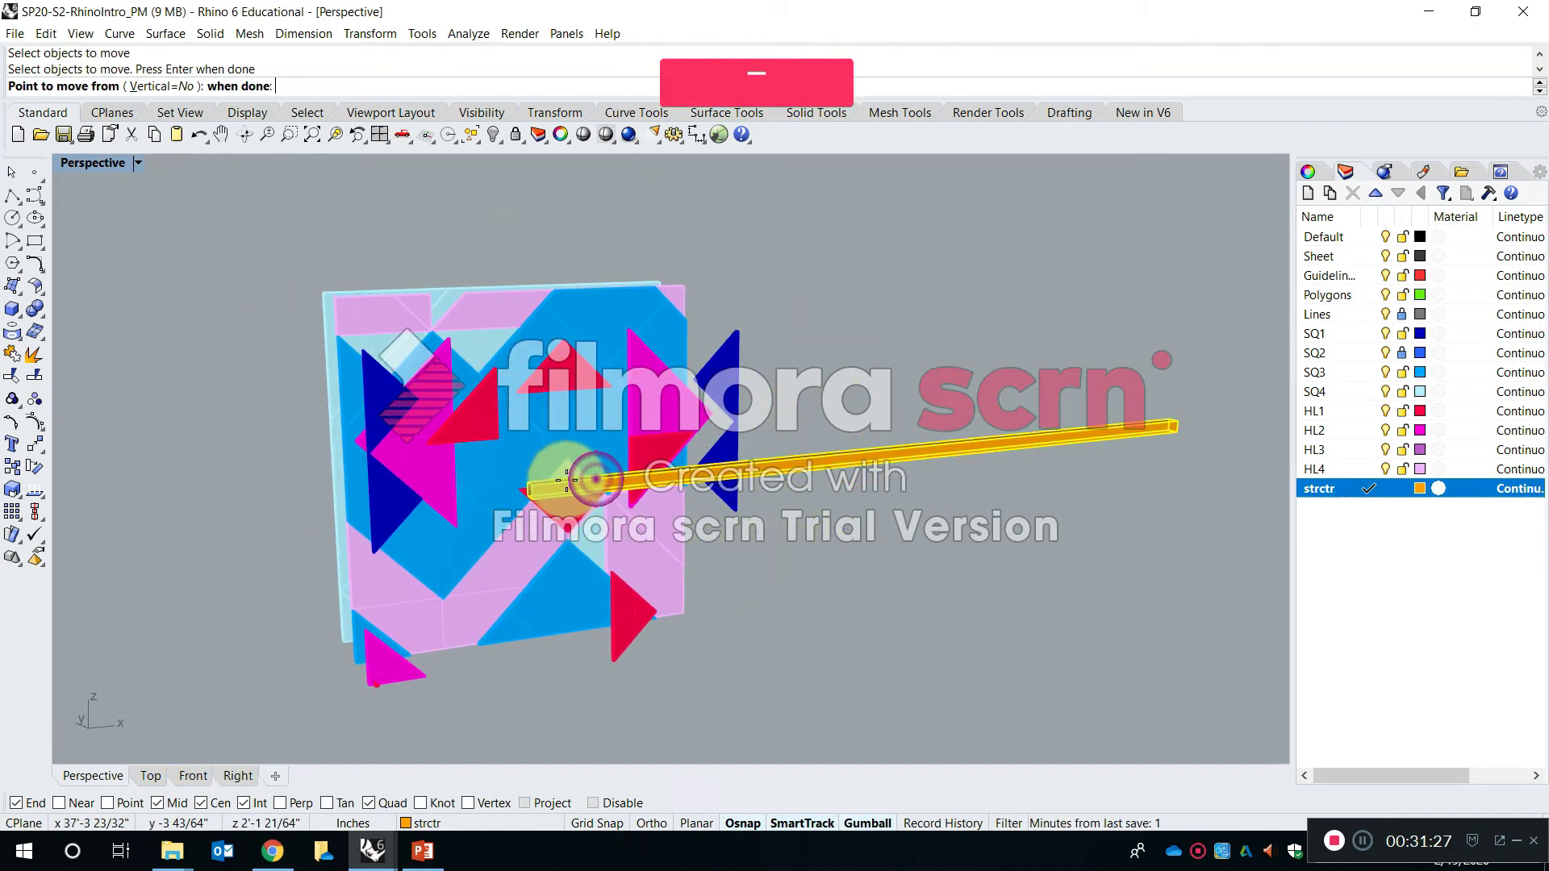
scroll(545, 513, "up", 5)
scroll(545, 512, "down", 5)
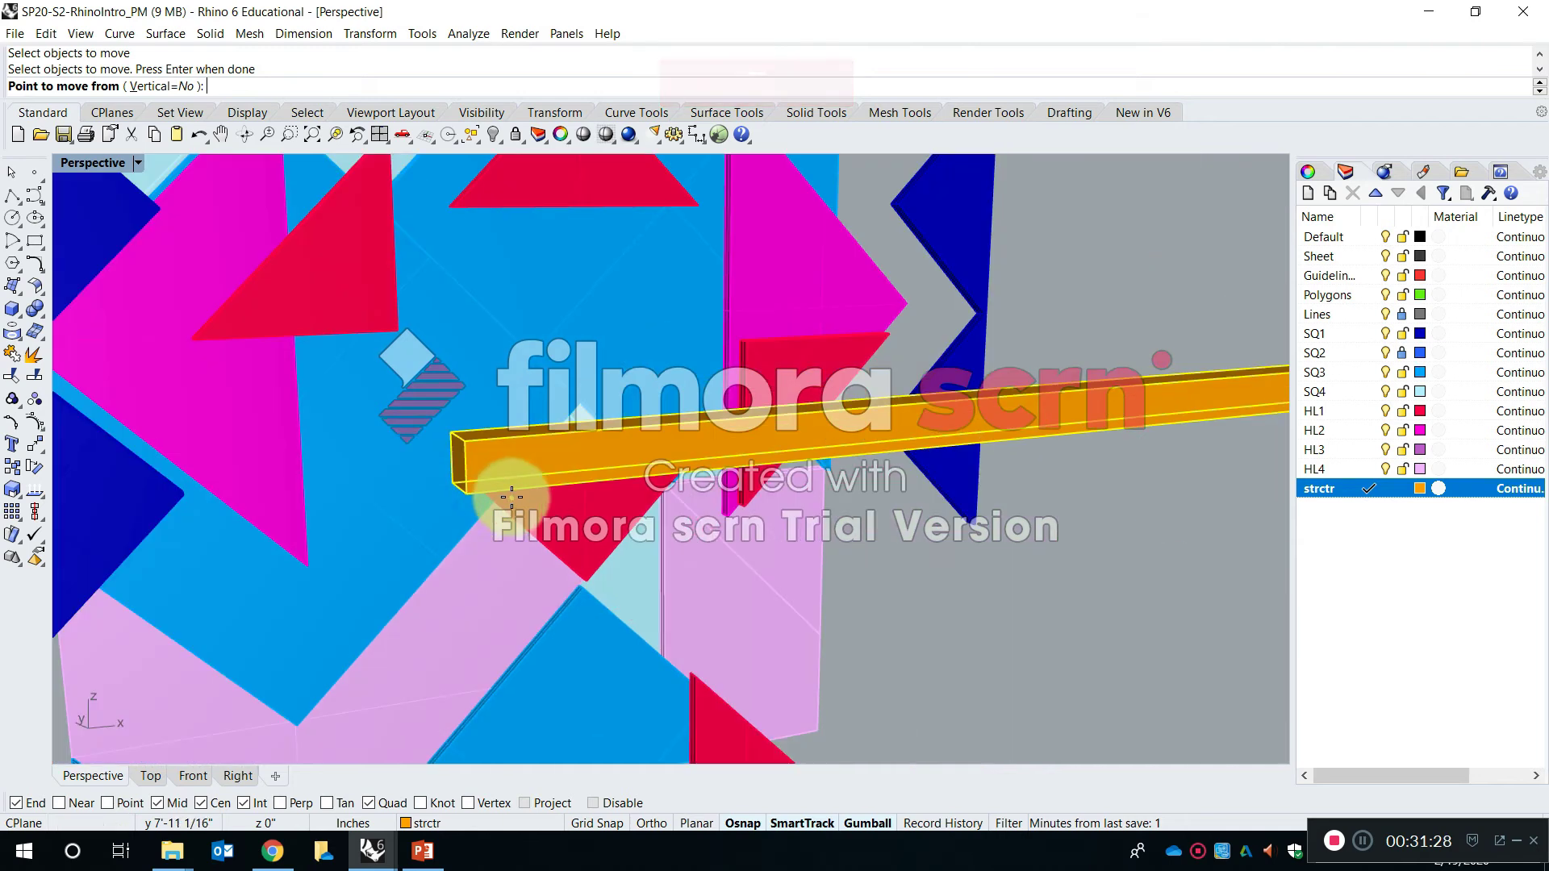
left_click(469, 494)
scroll(529, 399, "up", 5)
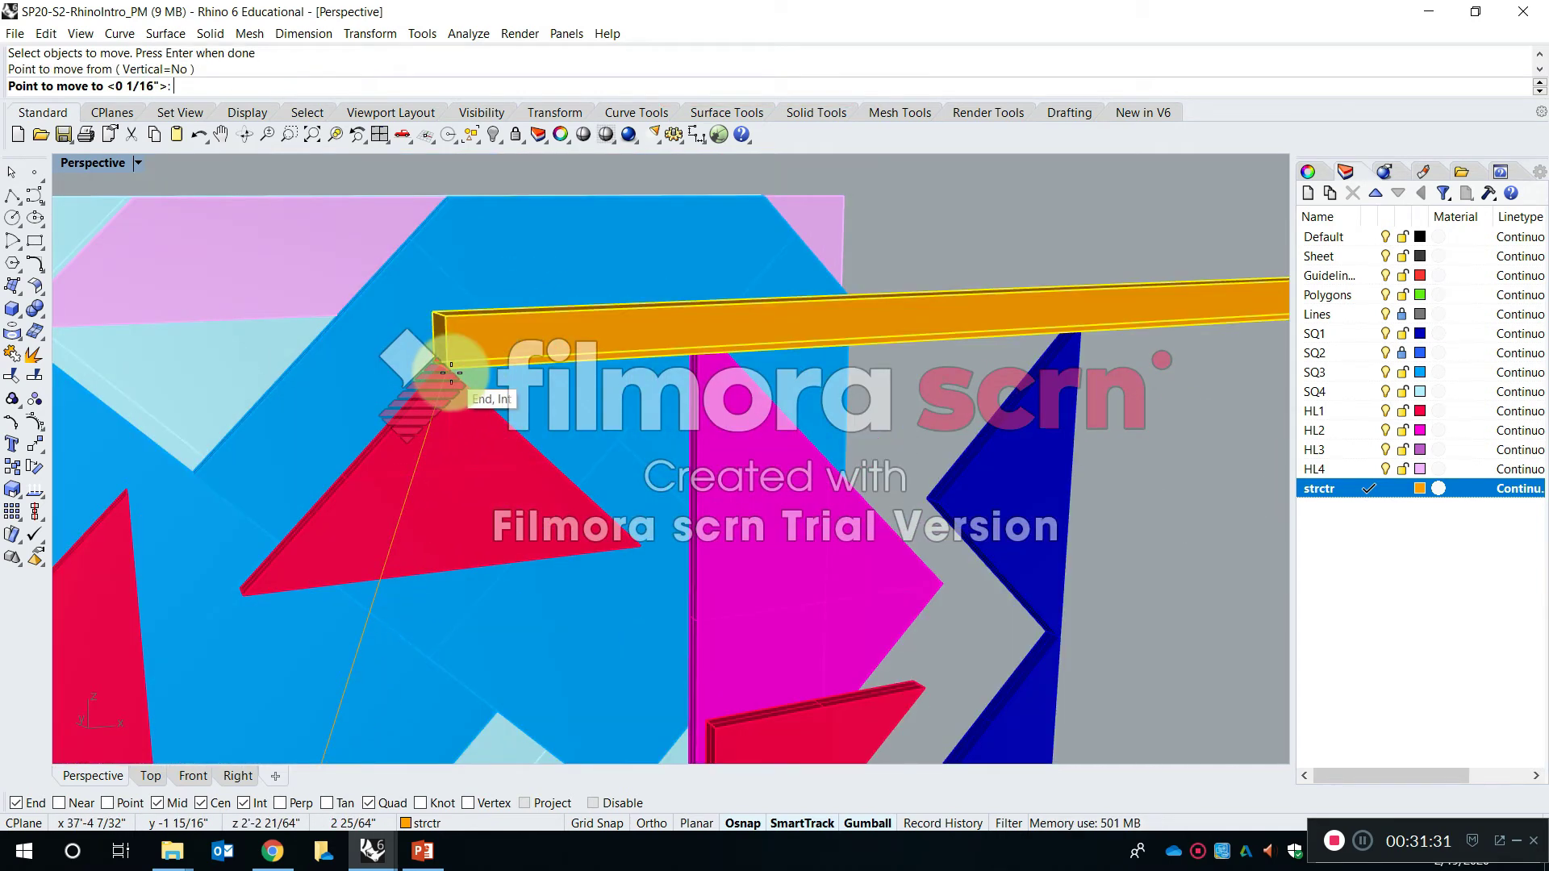
left_click(443, 372)
scroll(735, 400, "down", 5)
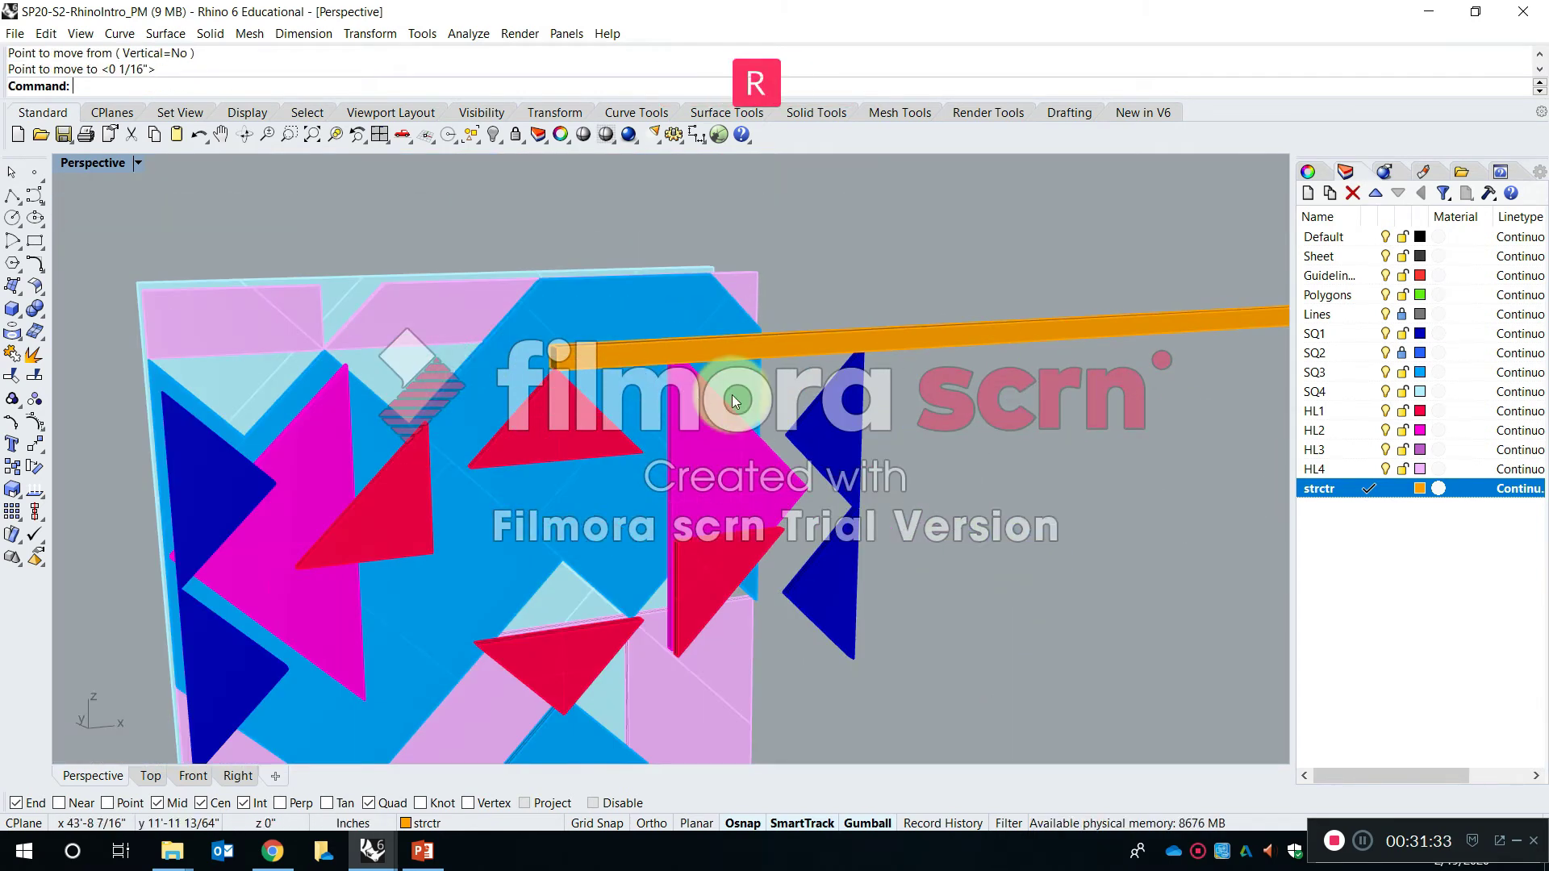
Rotate the bar in the Front view about the red triangle's apex so it slopes diagonally down along the triangle's edge
key("Return")
left_click(571, 350)
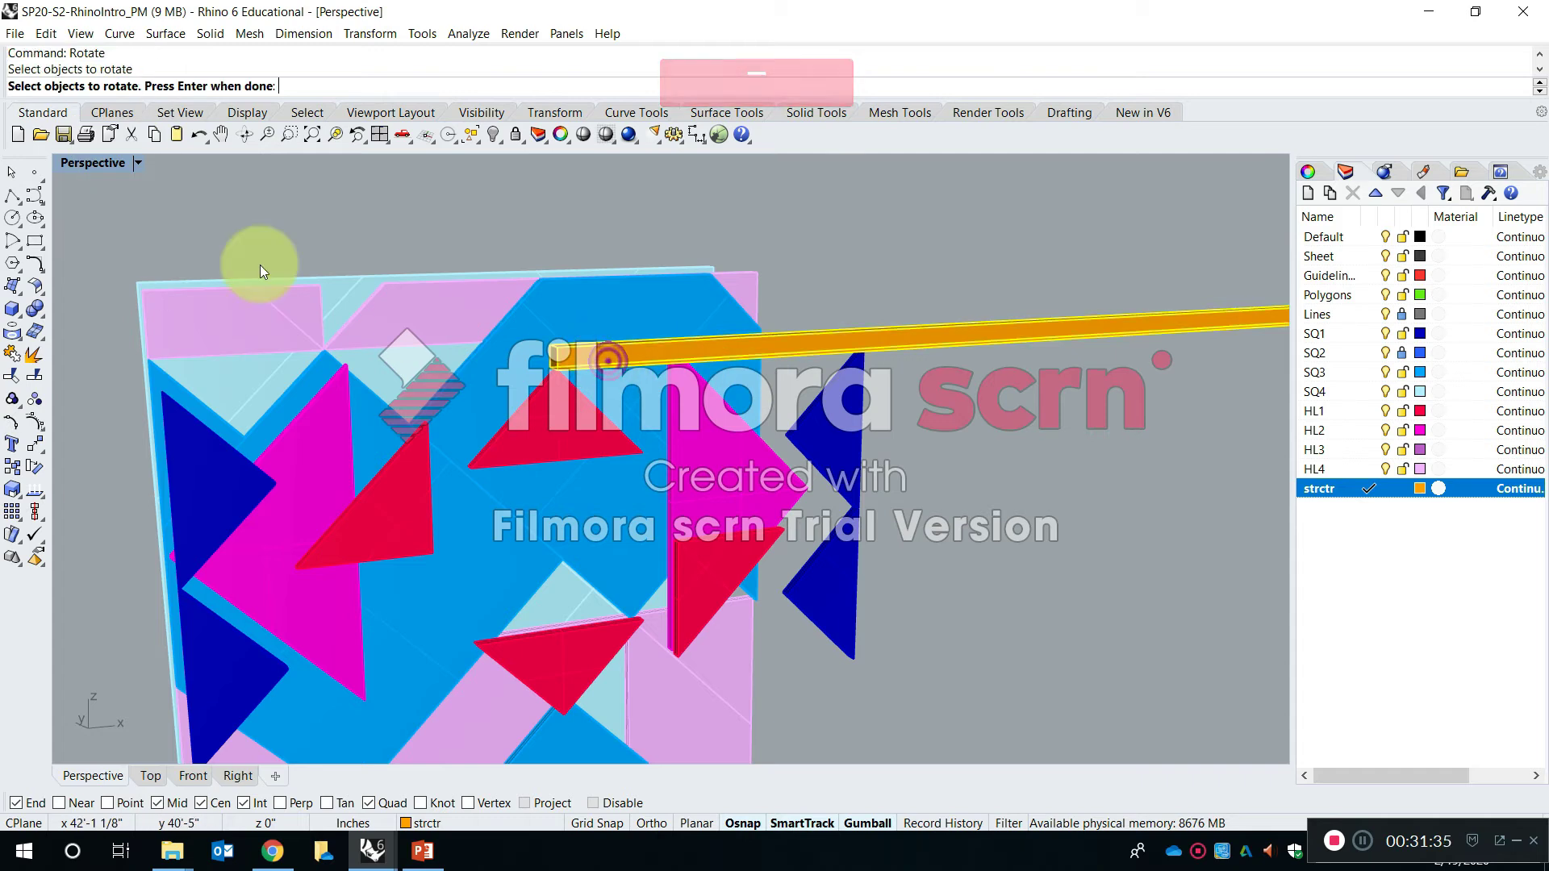
double_click(106, 164)
double_click(70, 471)
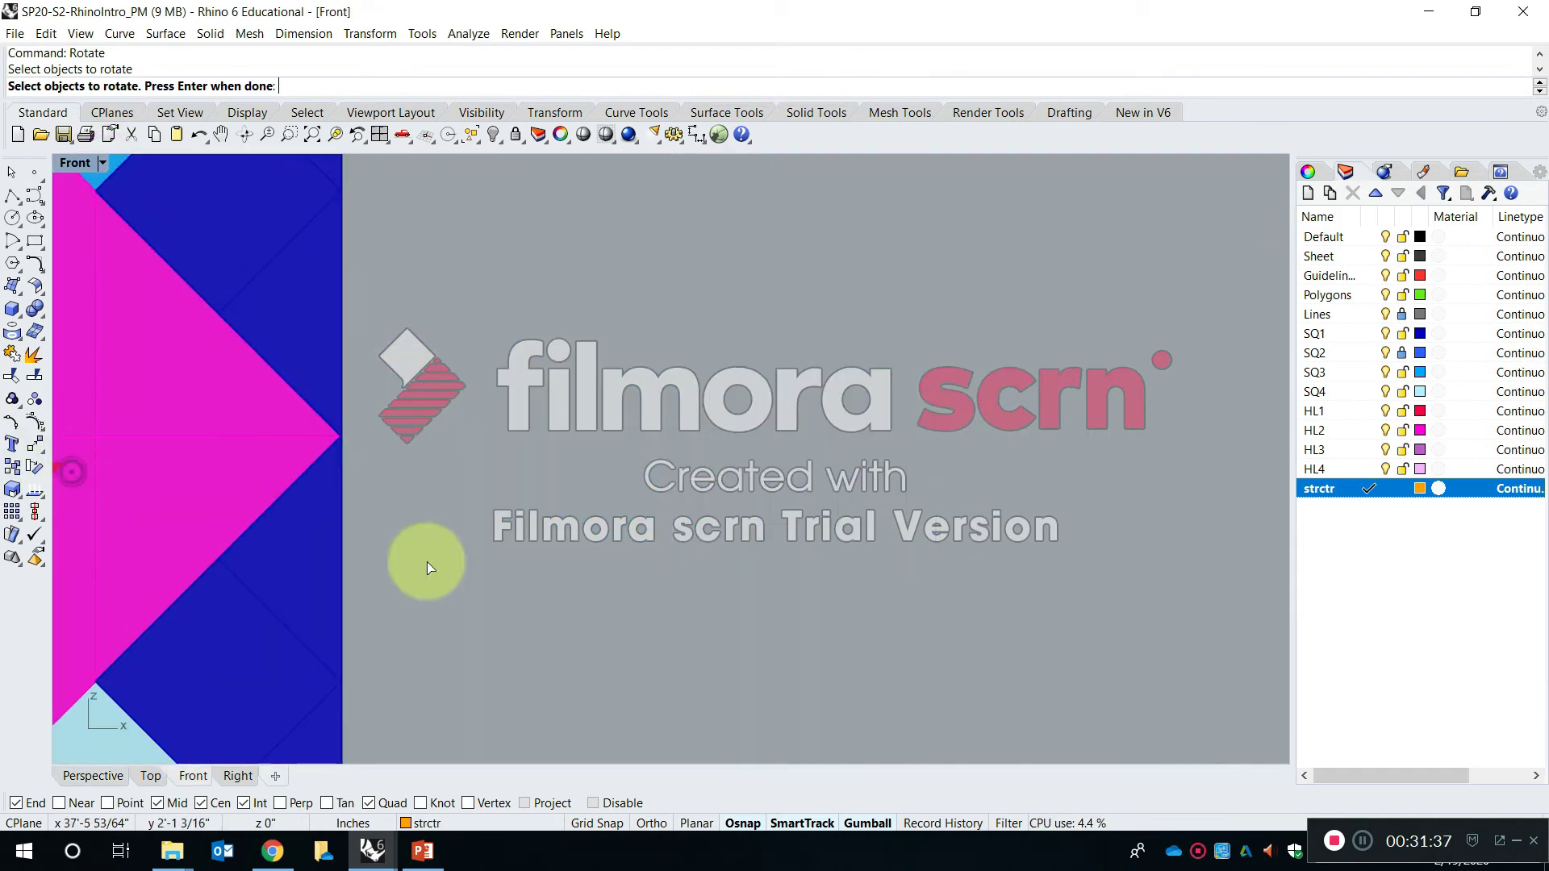
scroll(337, 452, "up", 14)
key("Return")
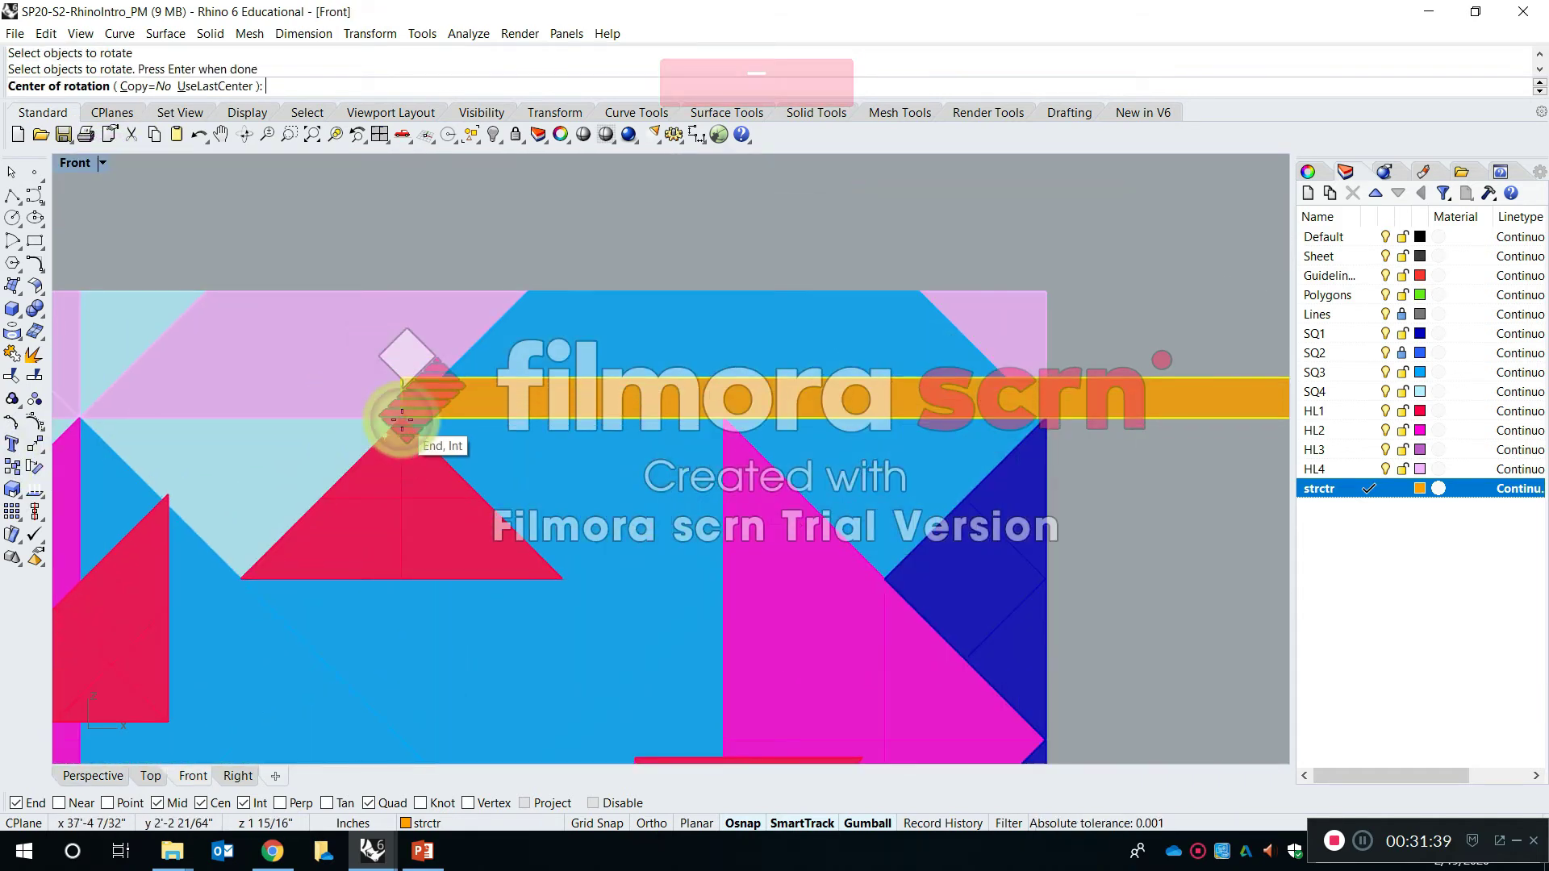
left_click(402, 419)
scroll(401, 420, "down", 10)
scroll(831, 452, "down", 3)
left_click(1001, 439)
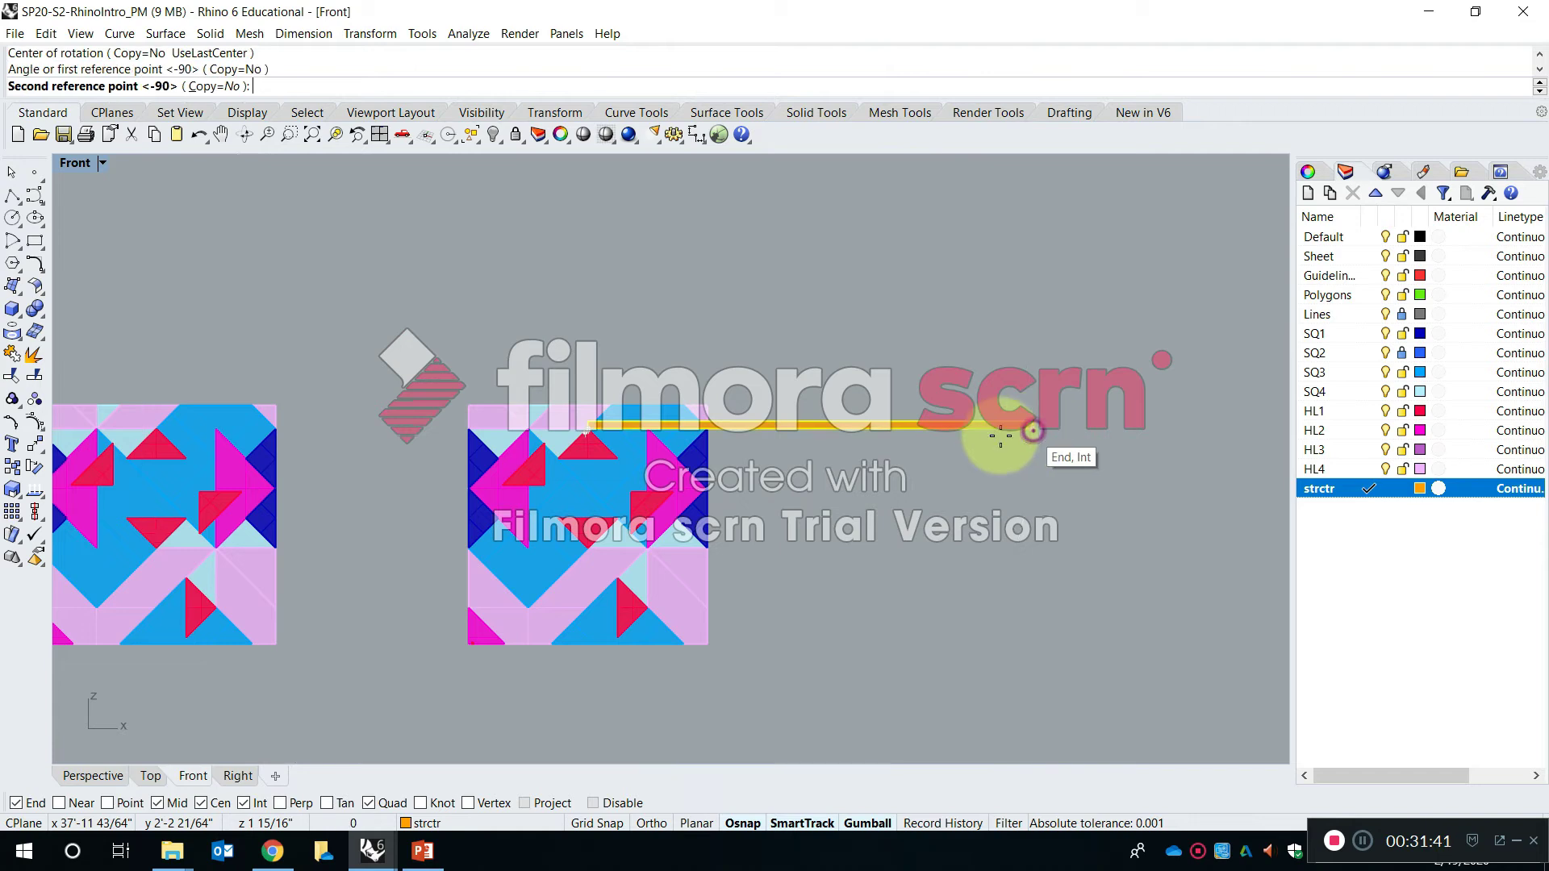
scroll(674, 475, "up", 3)
scroll(623, 464, "up", 3)
key("Escape")
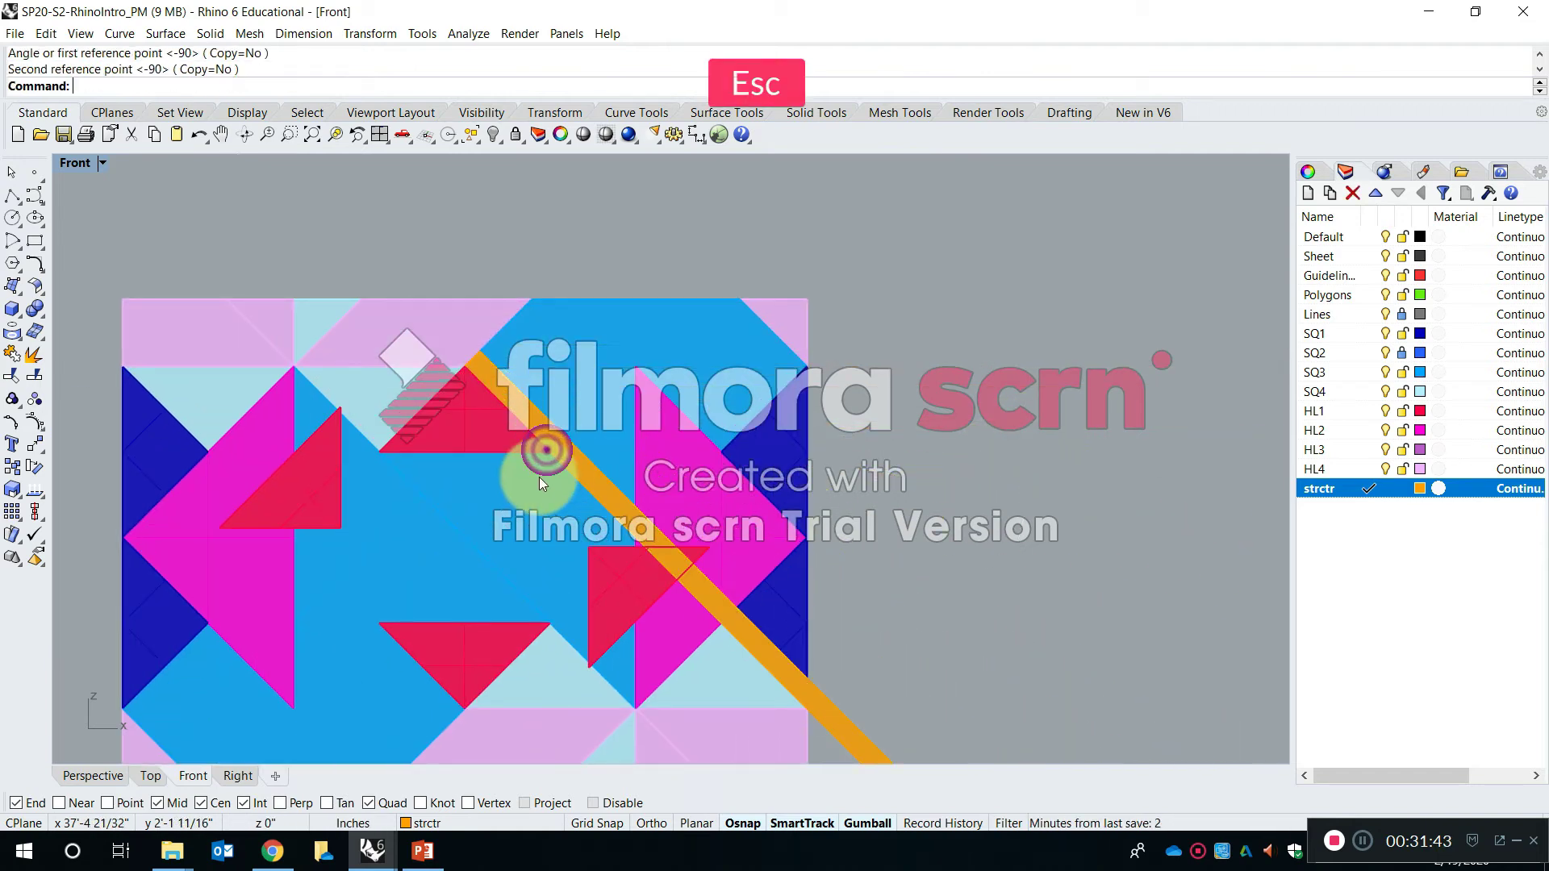
Examine from several angles in the Perspective view how the sloped orange bar sits against the exploded pieces
scroll(515, 404, "up", 2)
right_click_drag(343, 329, 486, 400)
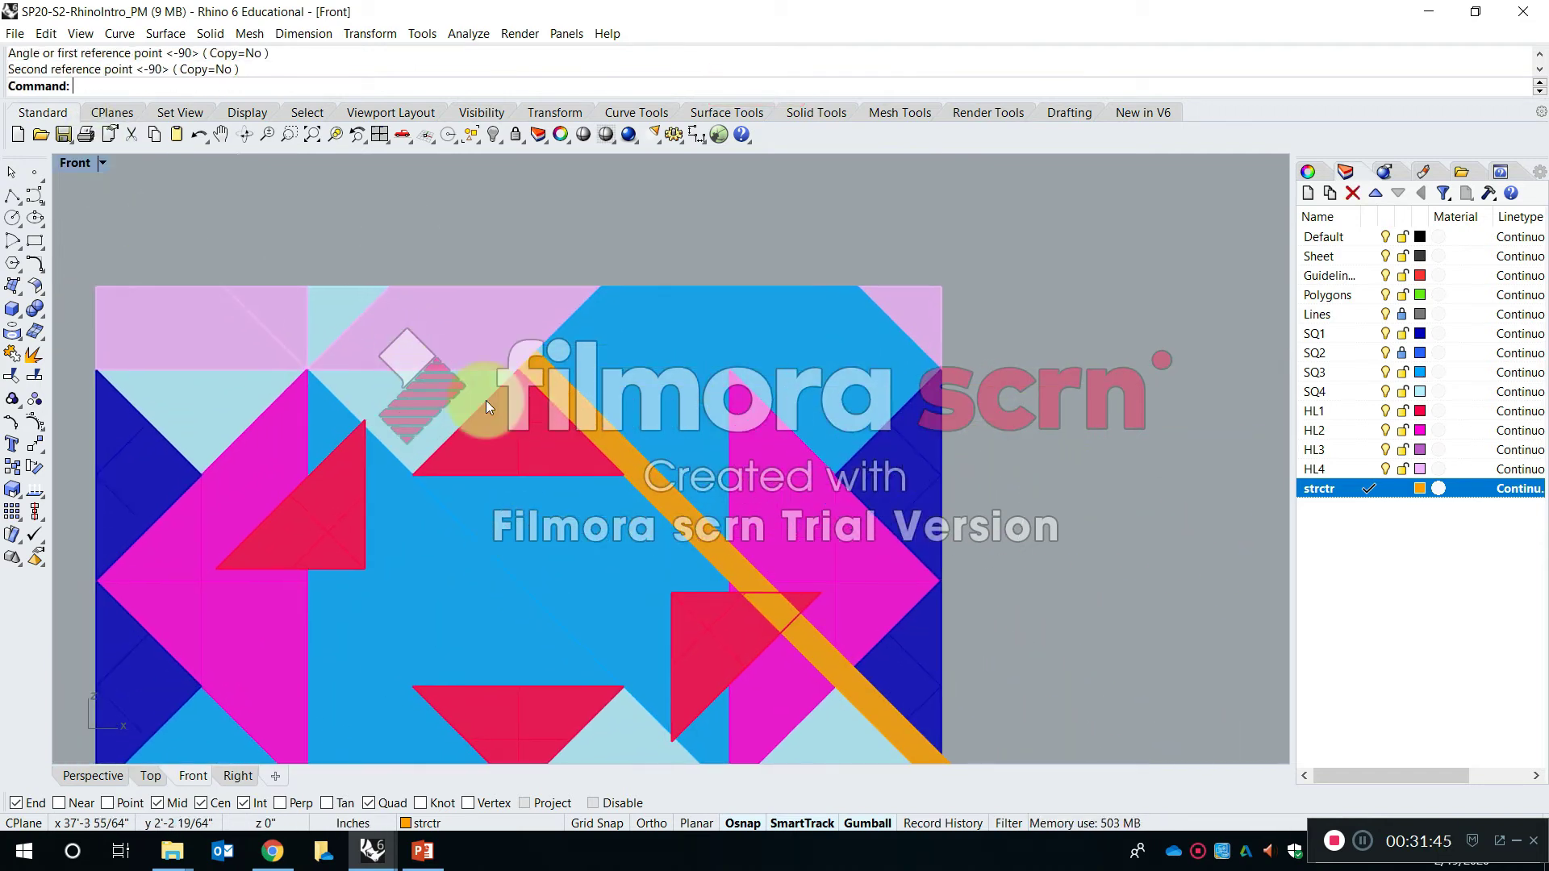
double_click(74, 163)
double_click(708, 166)
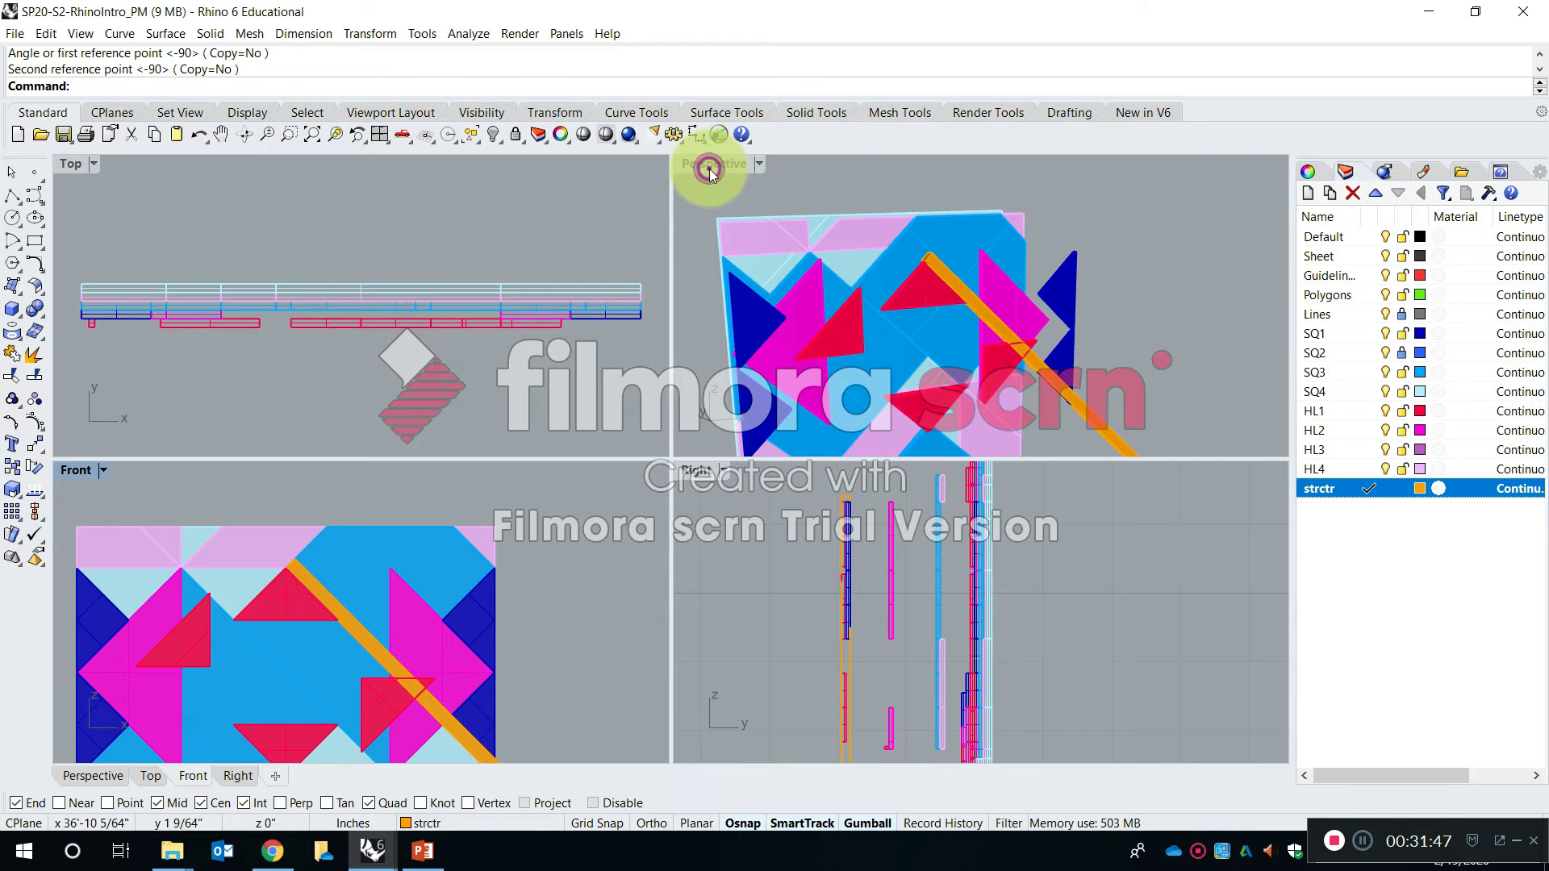
right_click_drag(745, 367, 844, 394)
right_click_drag(883, 451, 778, 467)
right_click_drag(779, 468, 1012, 533, "shift")
scroll(830, 386, "up", 3)
right_click_drag(1012, 533, 801, 369, "shift")
scroll(872, 355, "down", 5)
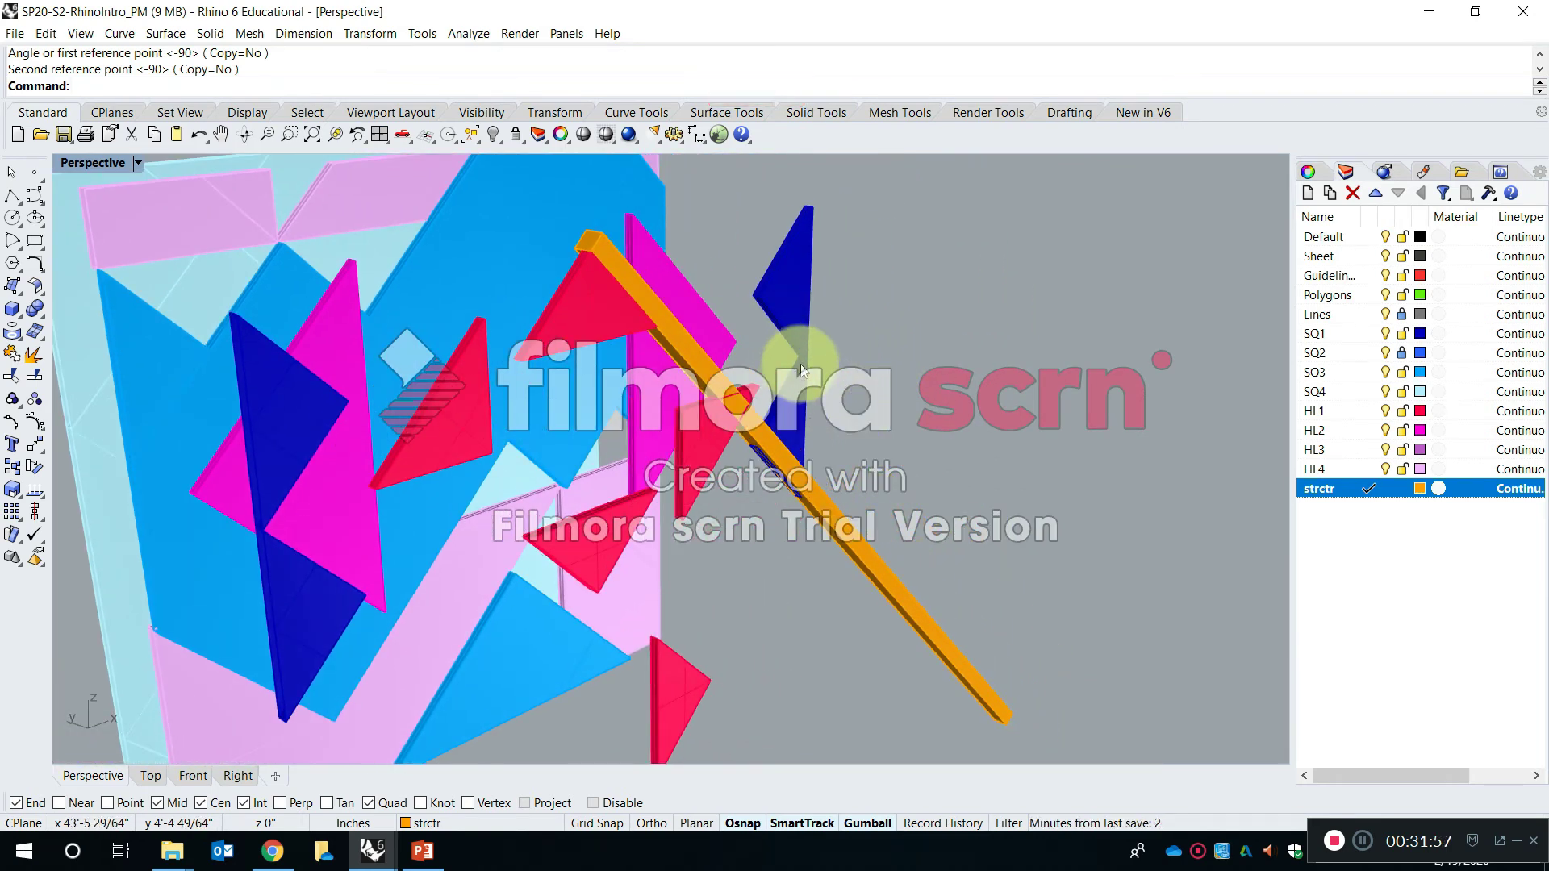
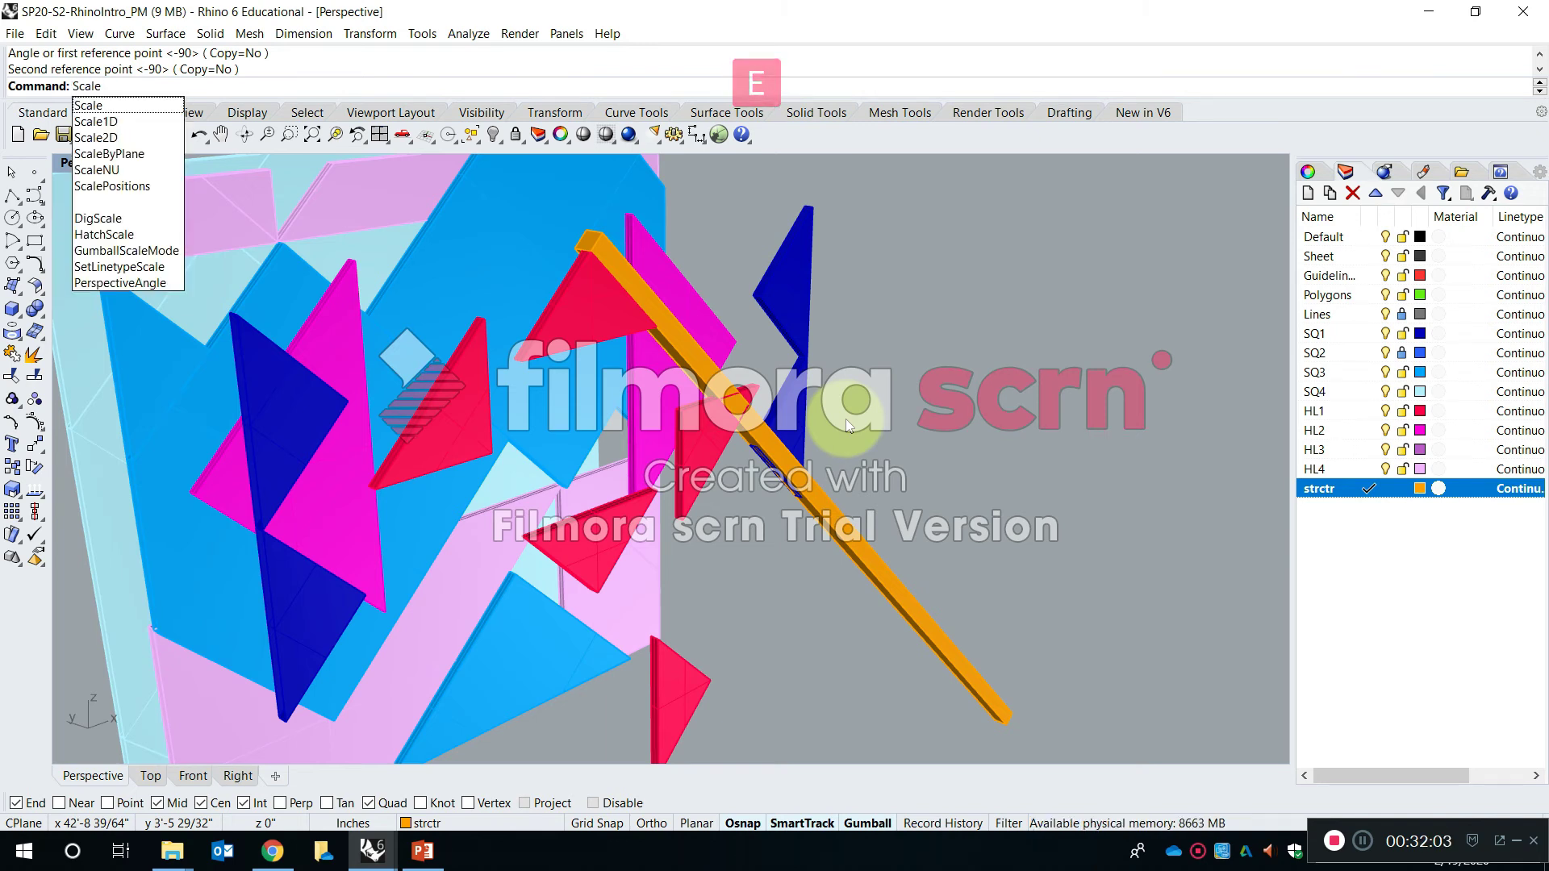
key("Escape")
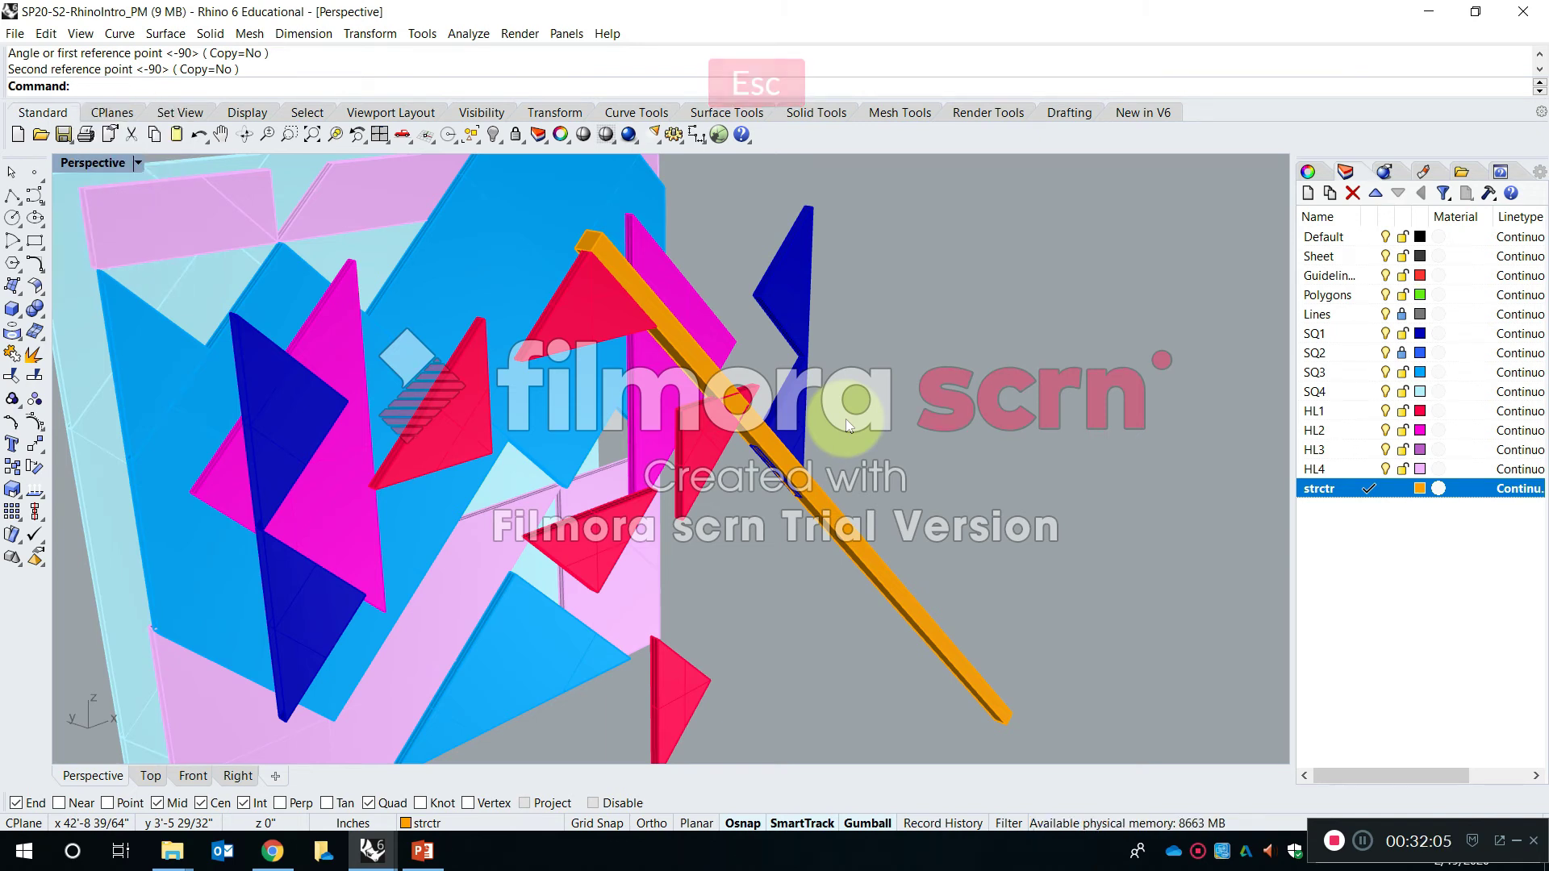
Copy the sloped orange bar from its upper end corner onto the apex of the upper dark blue triangle
type("Copy")
key("Return")
left_click(639, 273)
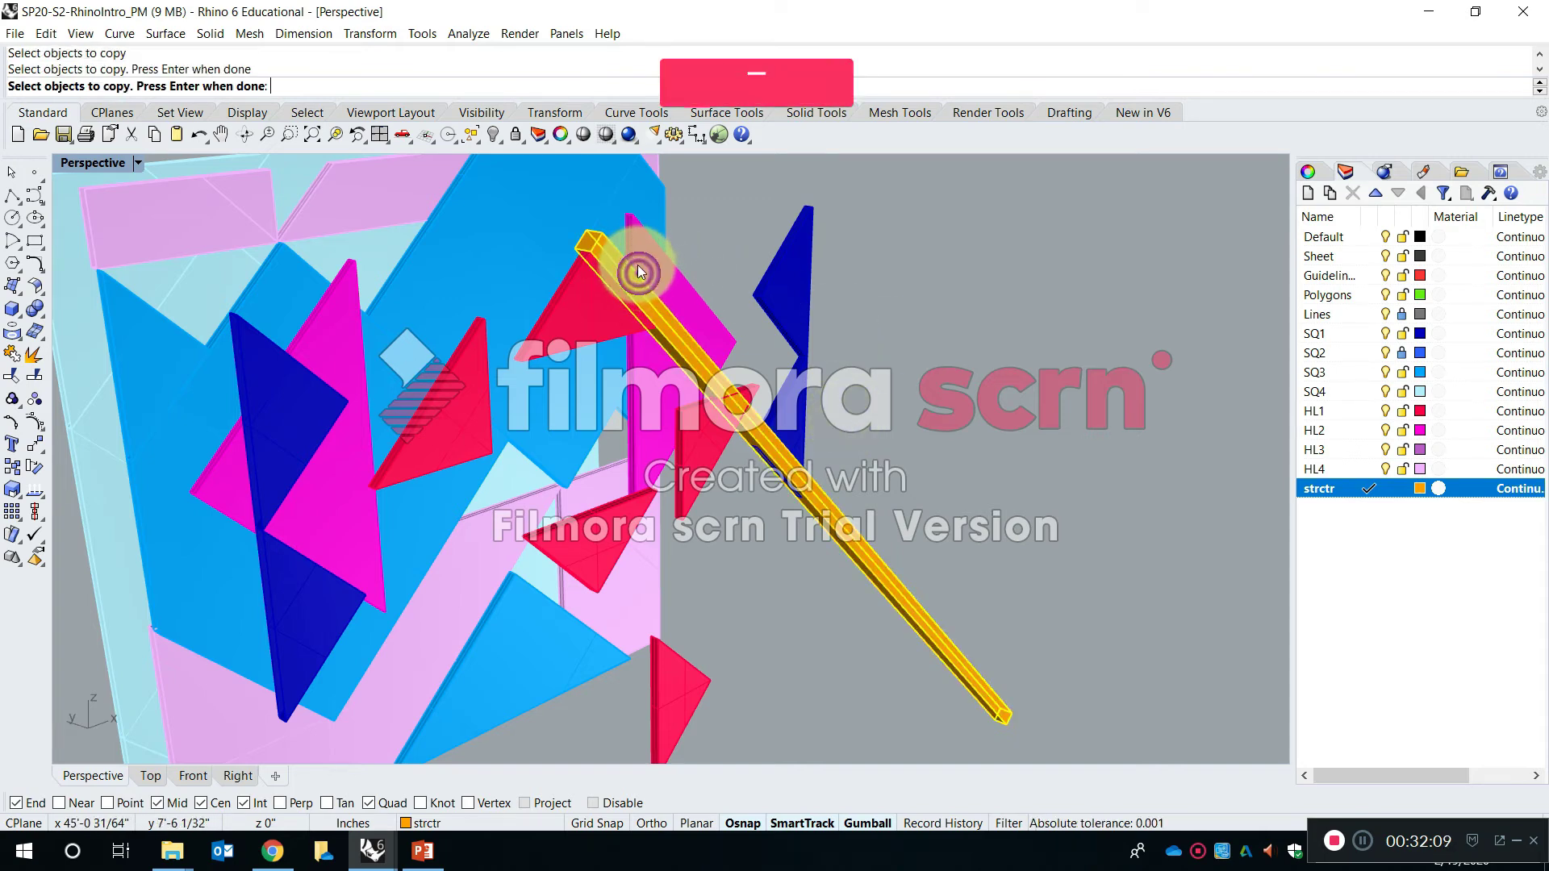
key("Return")
left_click(592, 250)
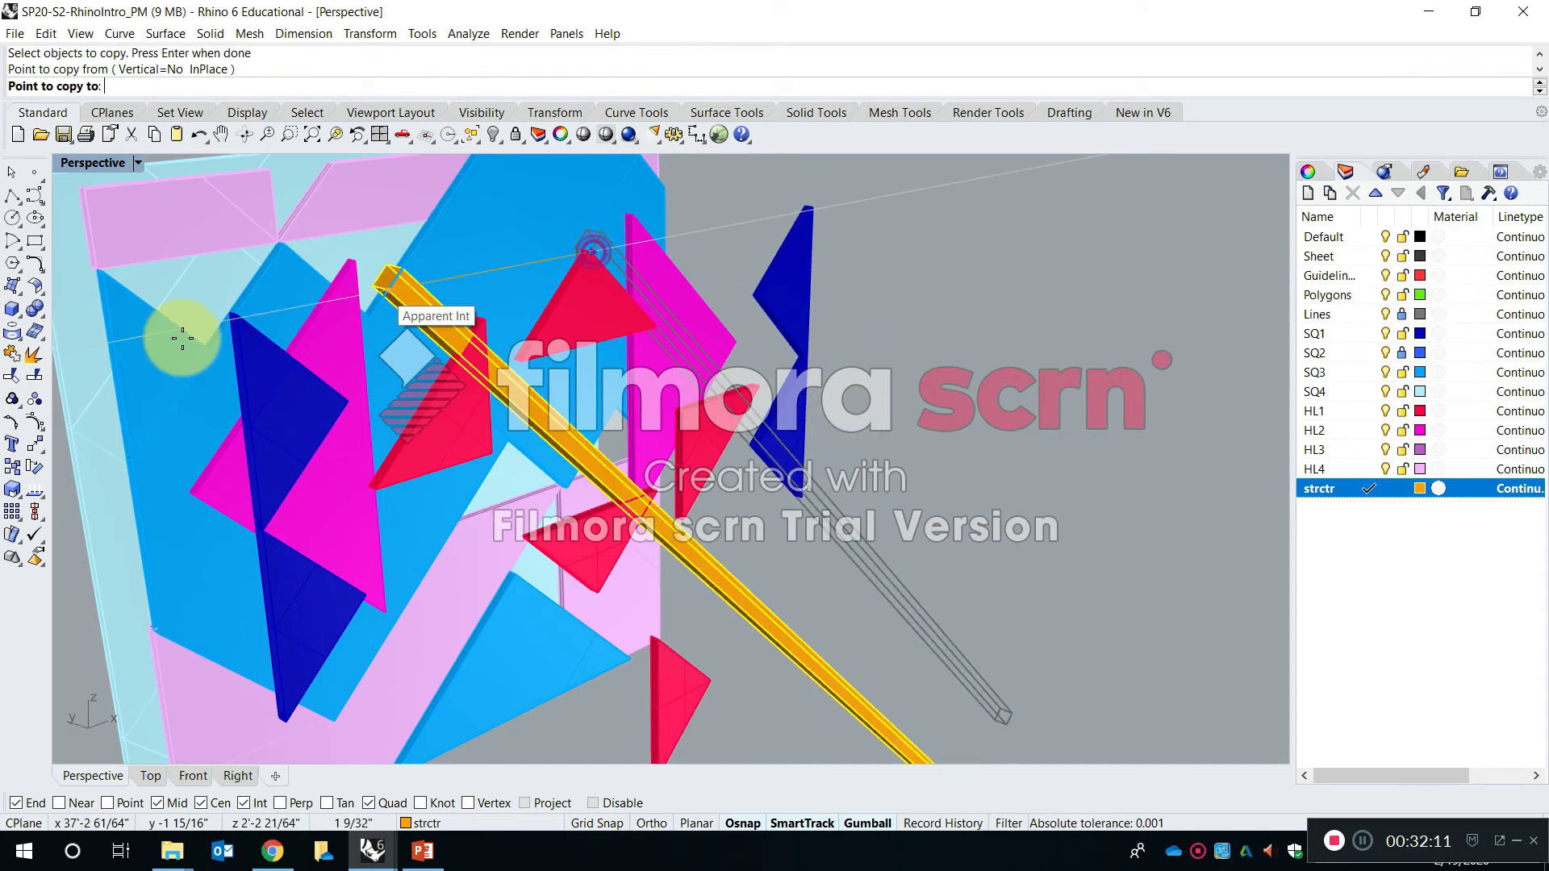
left_click(235, 314)
key("Escape")
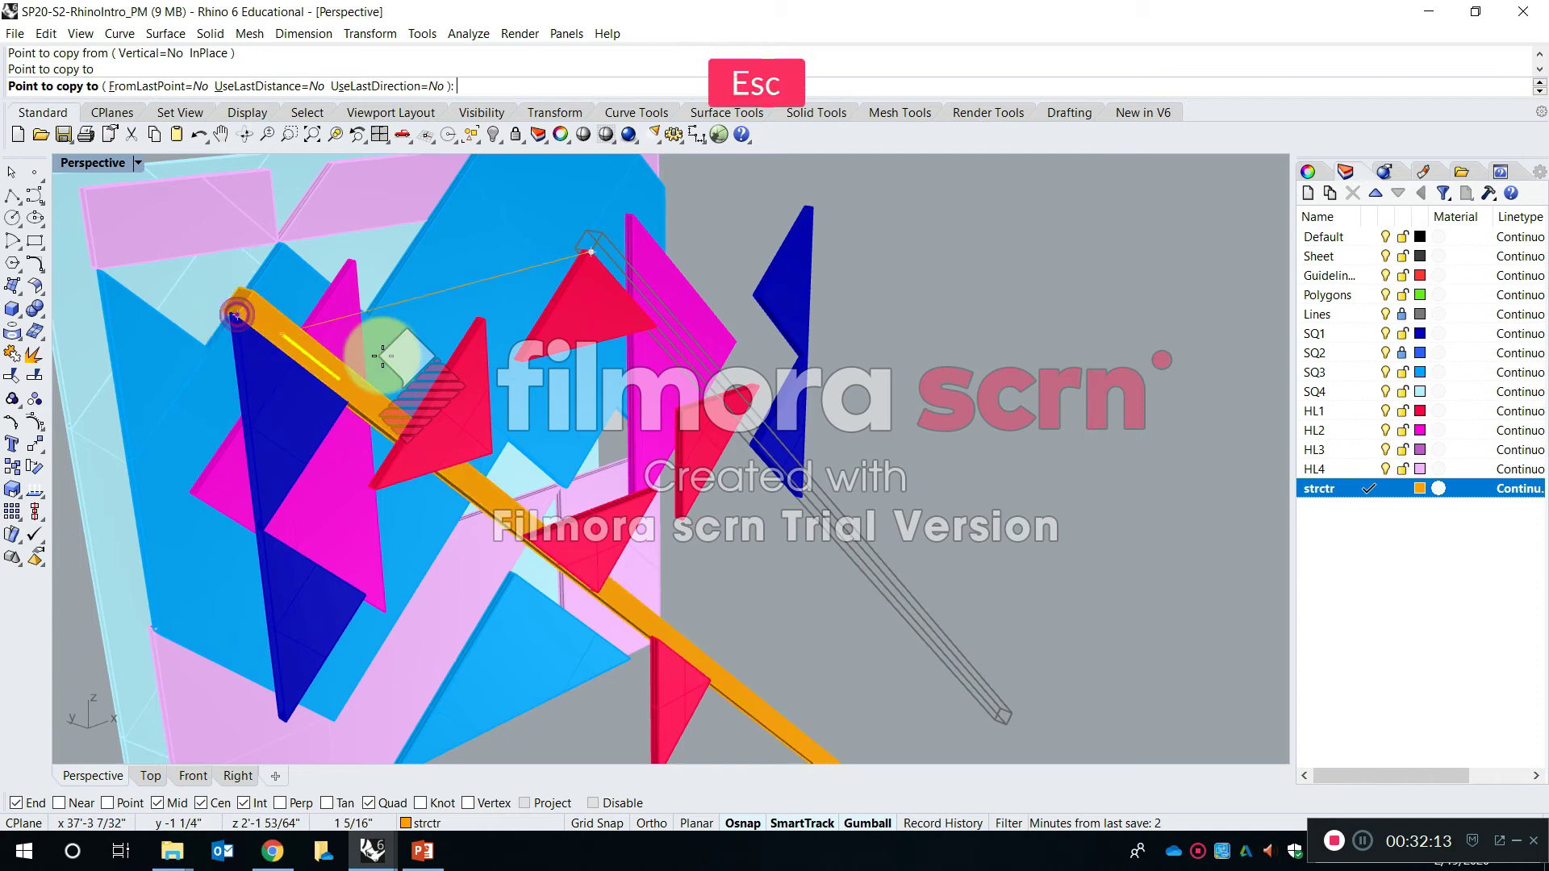
Shorten the original bar with Scale1D from its upper end so that its lower end just overlaps the red triangle below it
right_click_drag(383, 355, 549, 453)
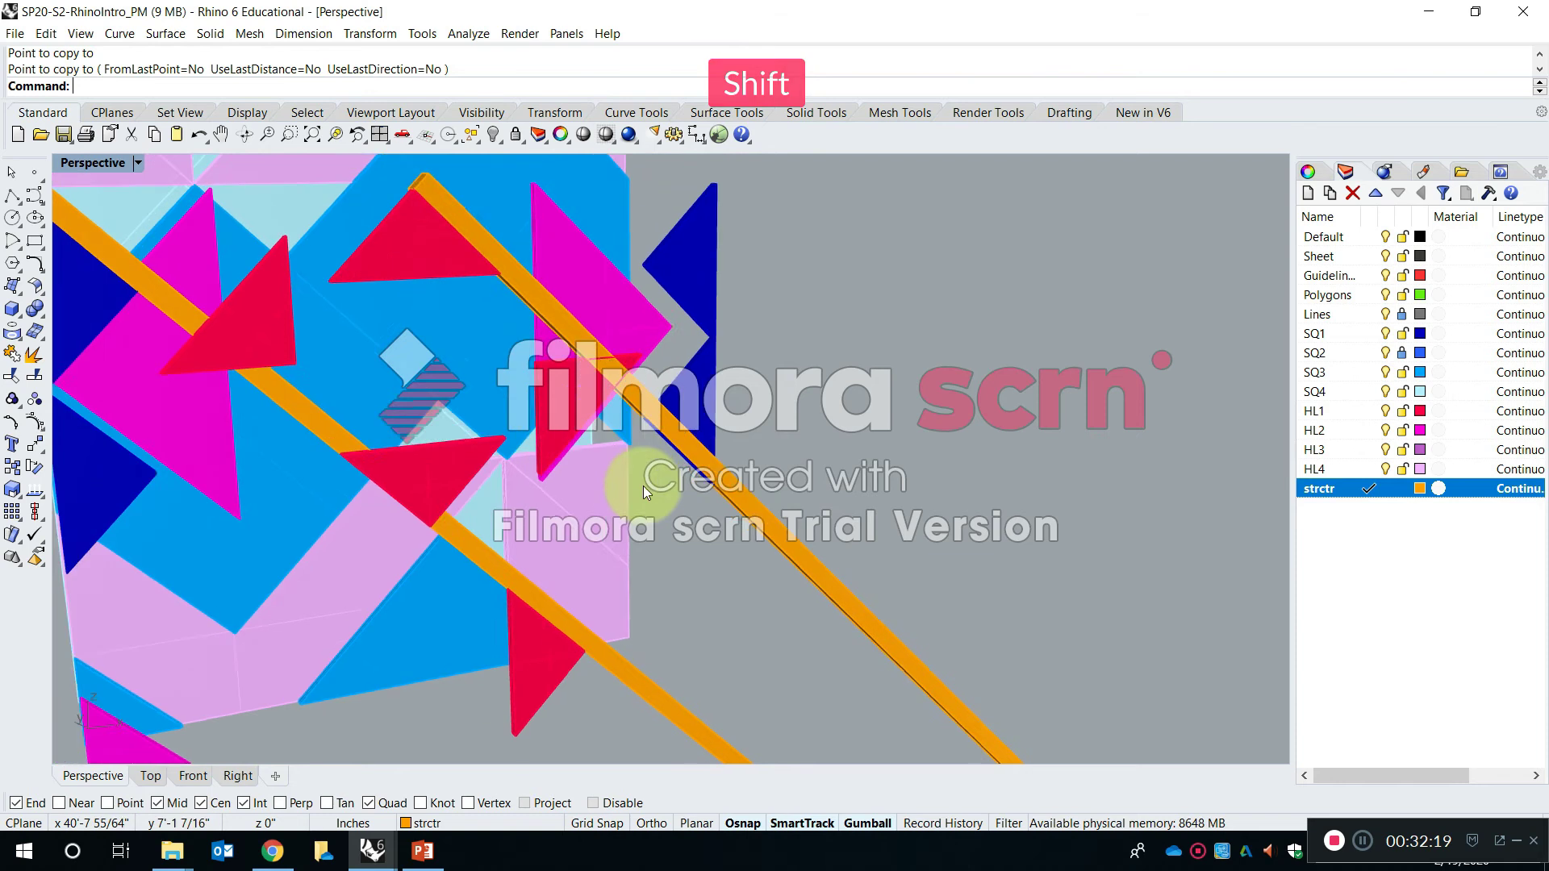
right_click_drag(642, 486, 726, 515, "shift")
scroll(643, 430, "down", 5)
scroll(583, 327, "up", 8)
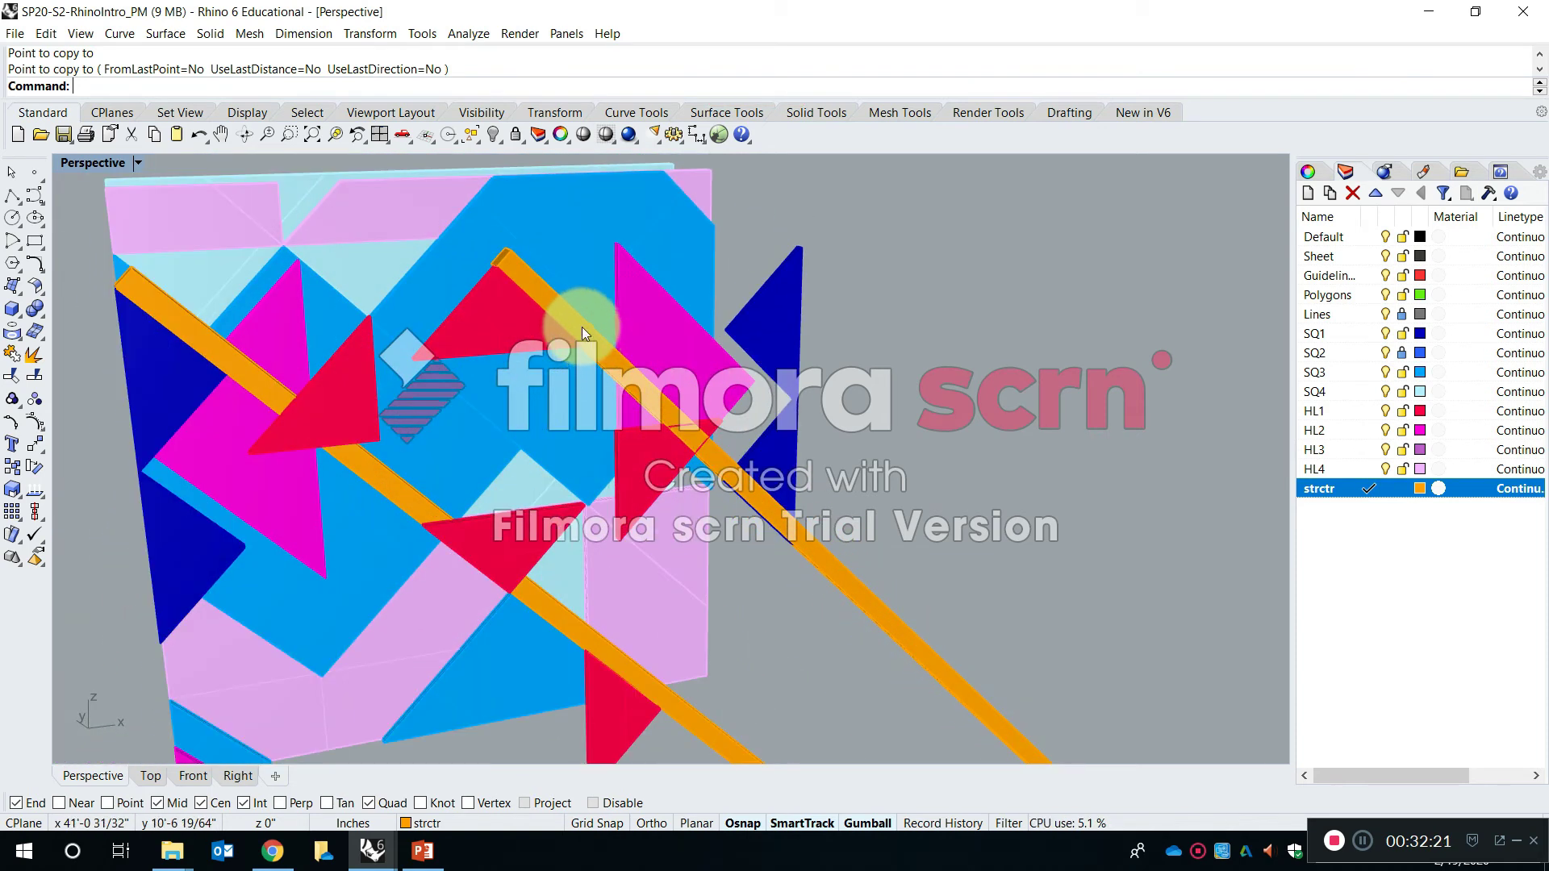
left_click(581, 326)
key("Escape")
scroll(766, 432, "down", 3)
type("S")
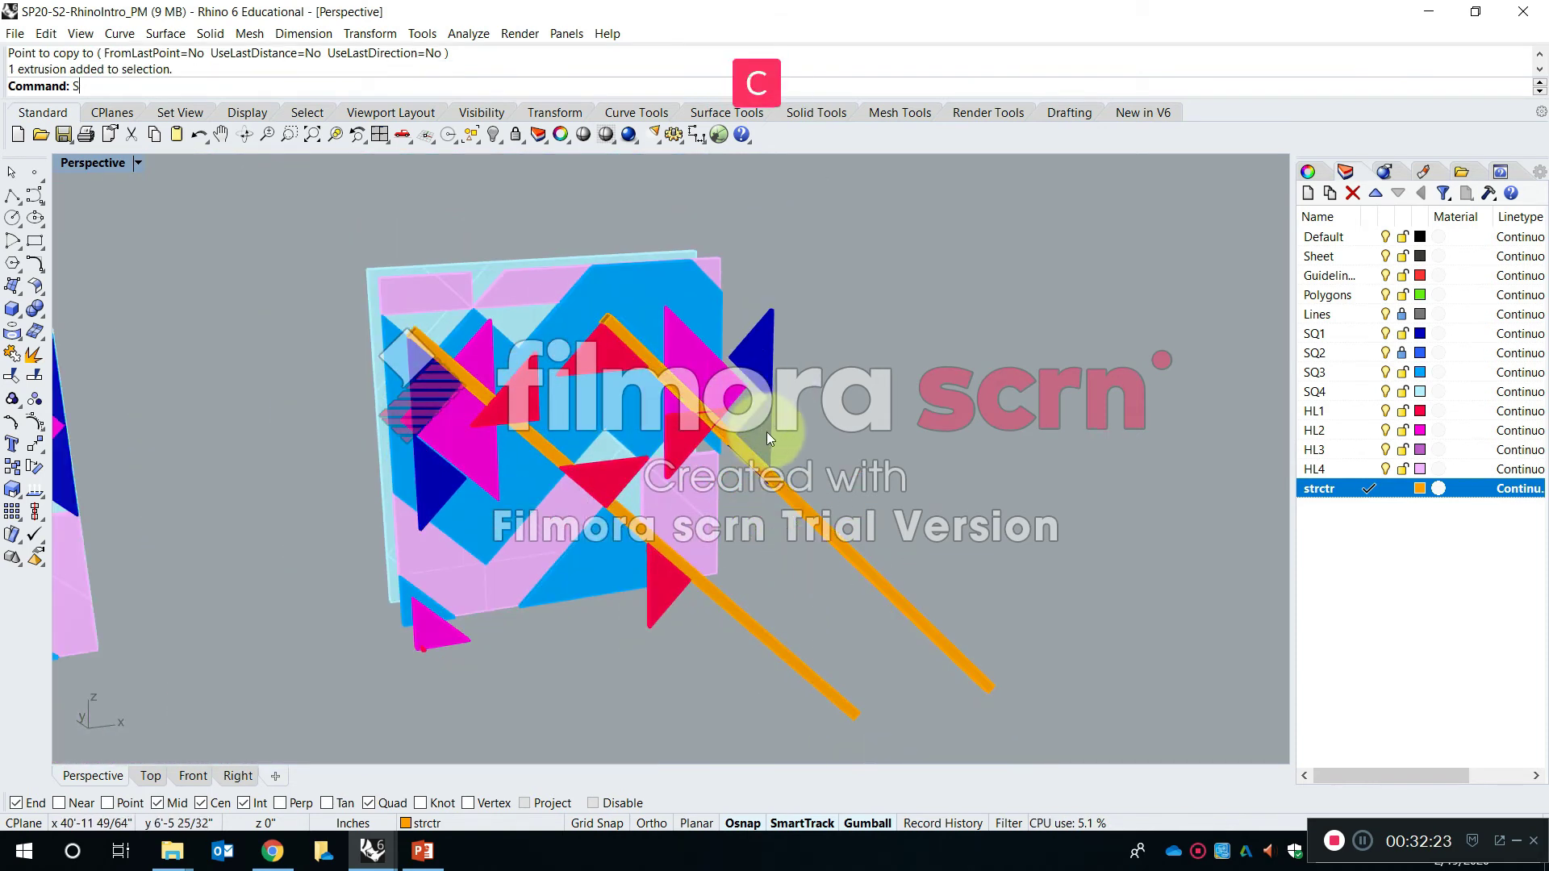
type("cale")
key("Down")
key("Down")
key("Return")
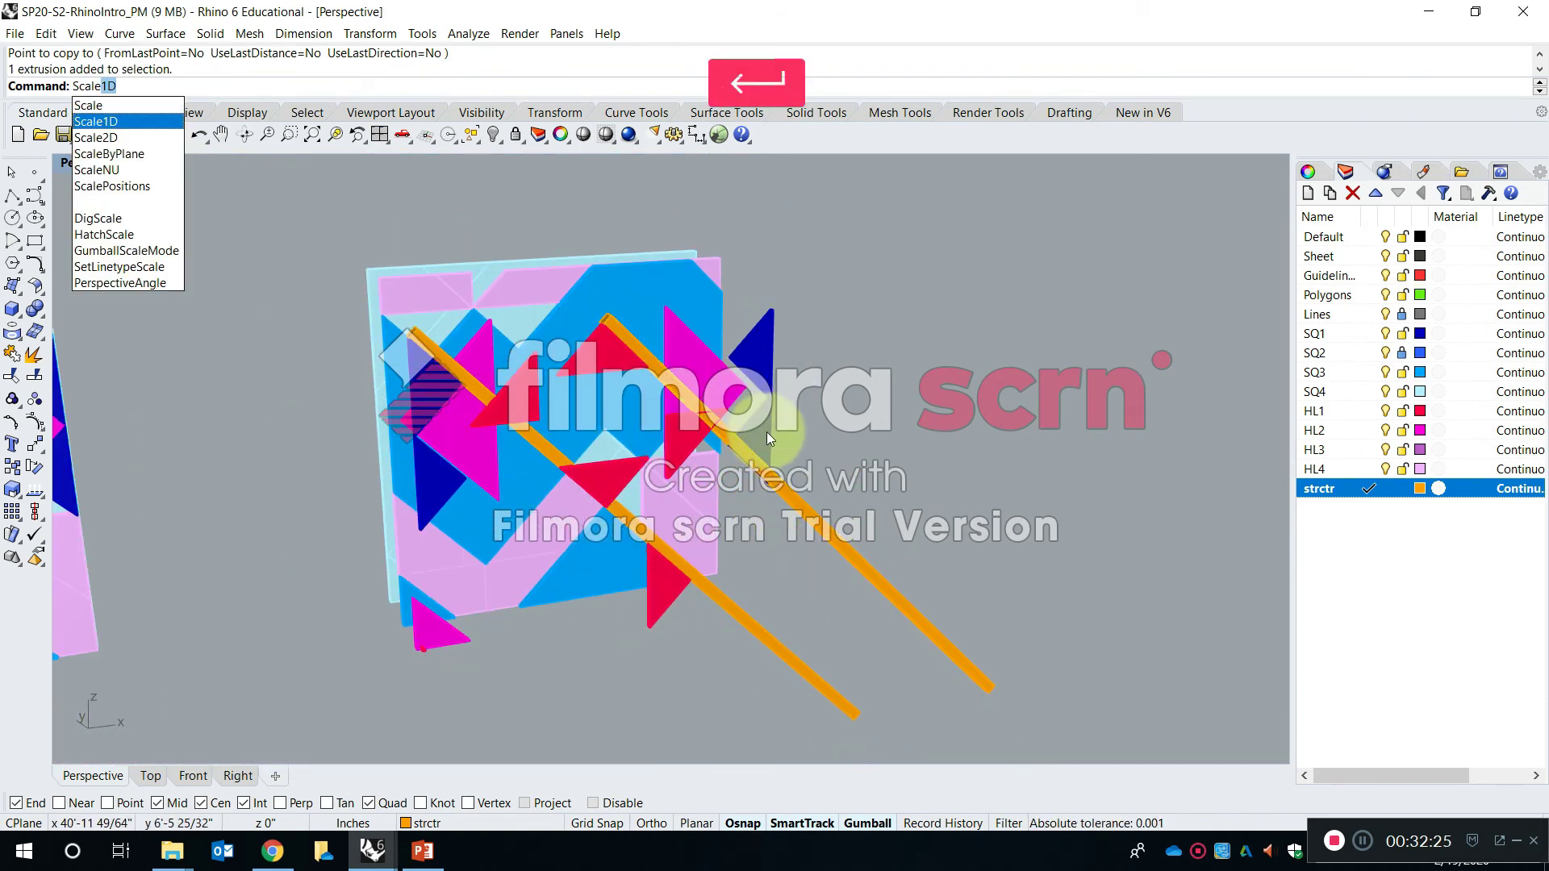
scroll(646, 342, "up", 5)
left_click(597, 329)
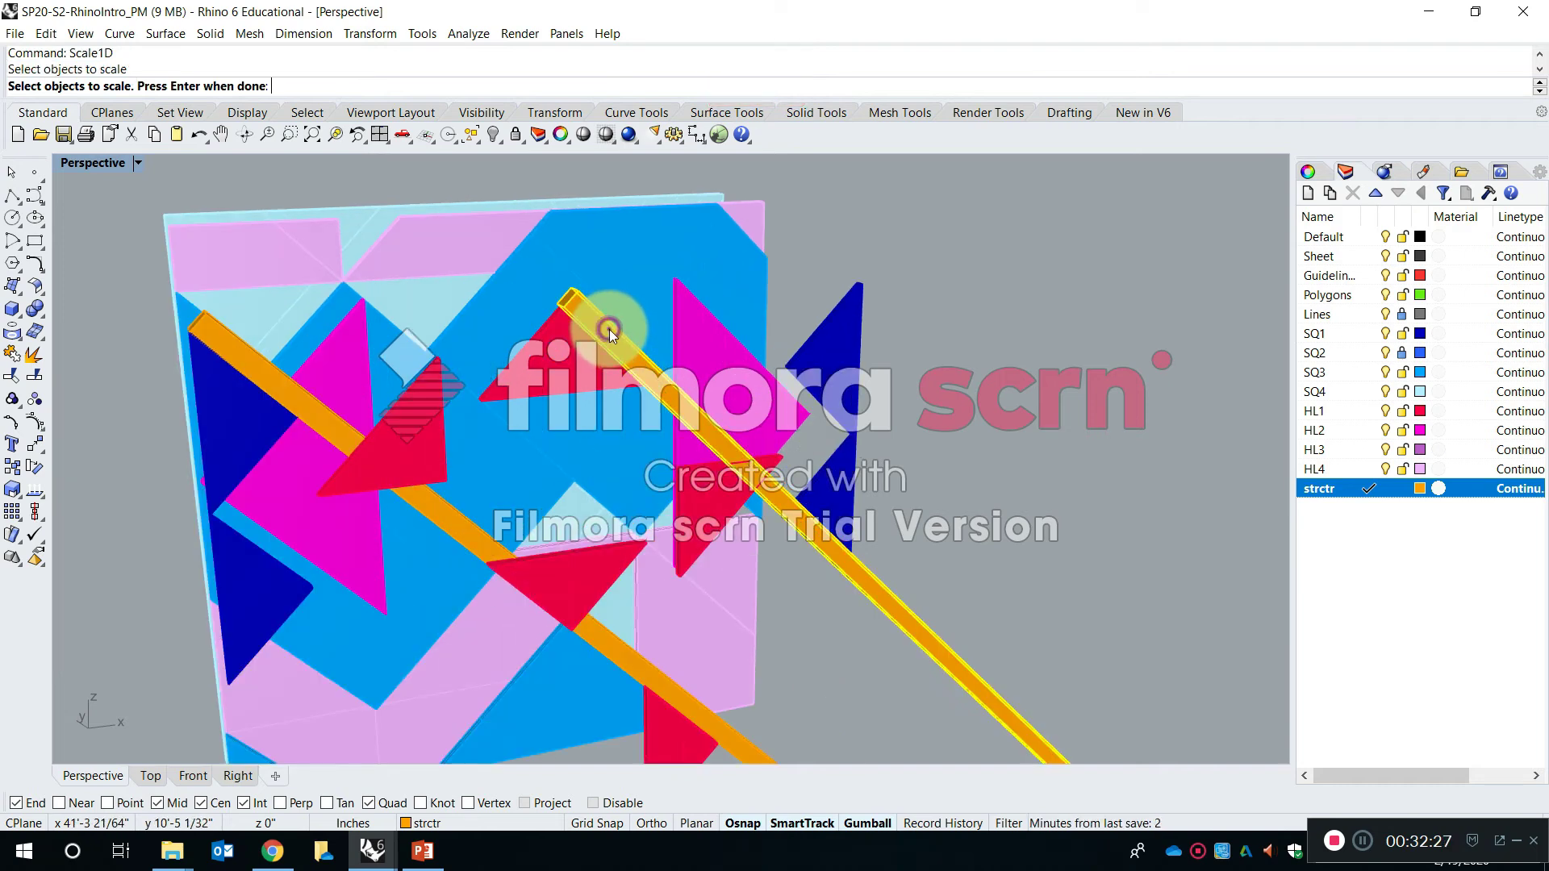
key("Return")
scroll(565, 290, "up", 3)
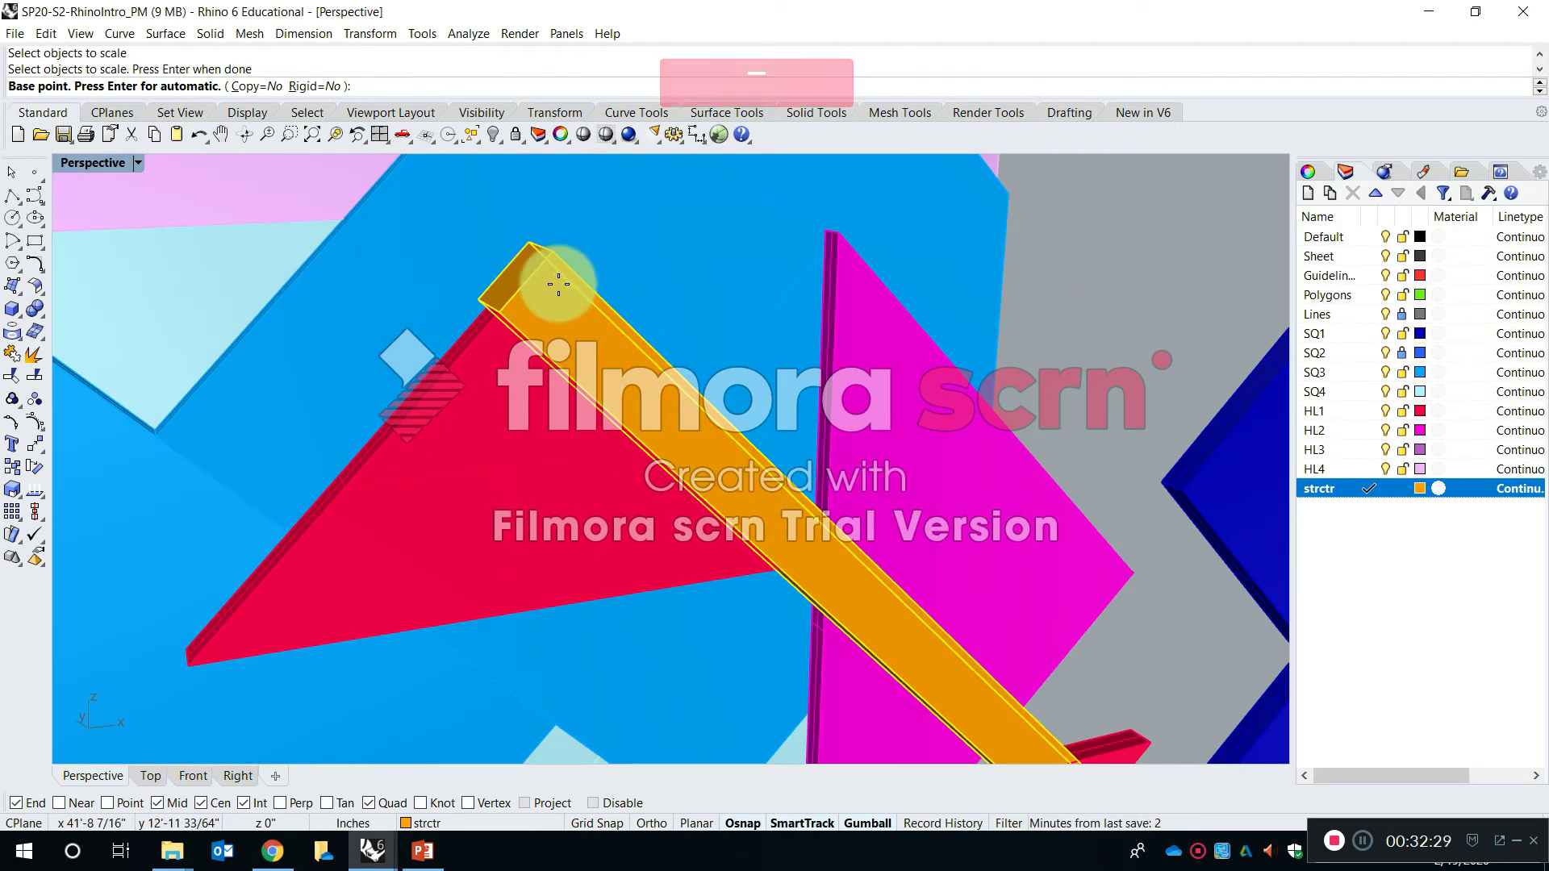
left_click(553, 252)
scroll(554, 259, "down", 6)
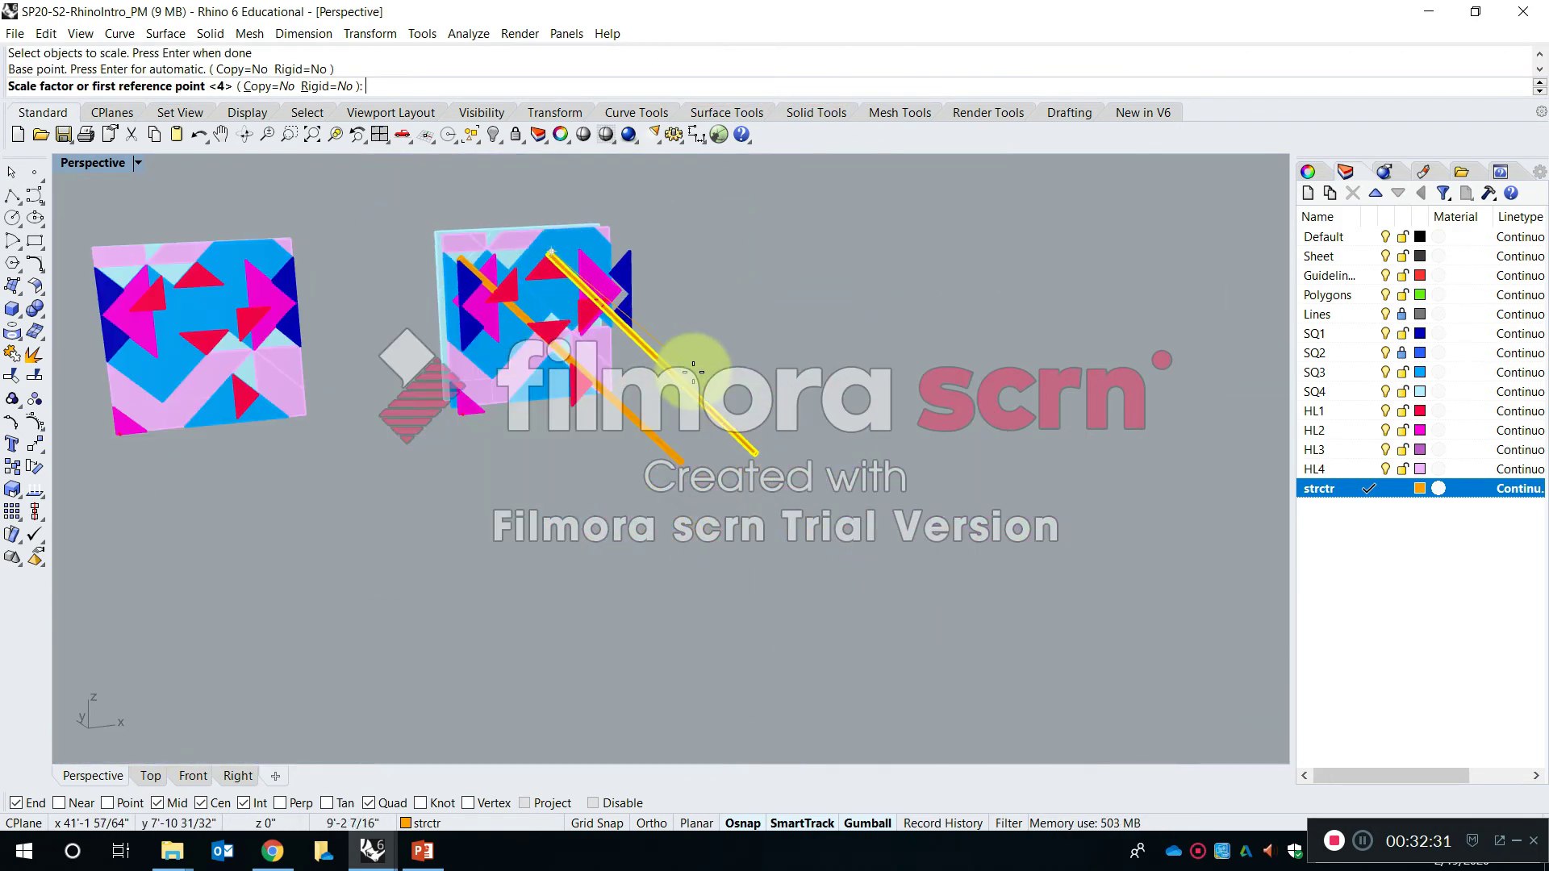
scroll(692, 356, "up", 4)
scroll(782, 484, "up", 2)
left_click(888, 616)
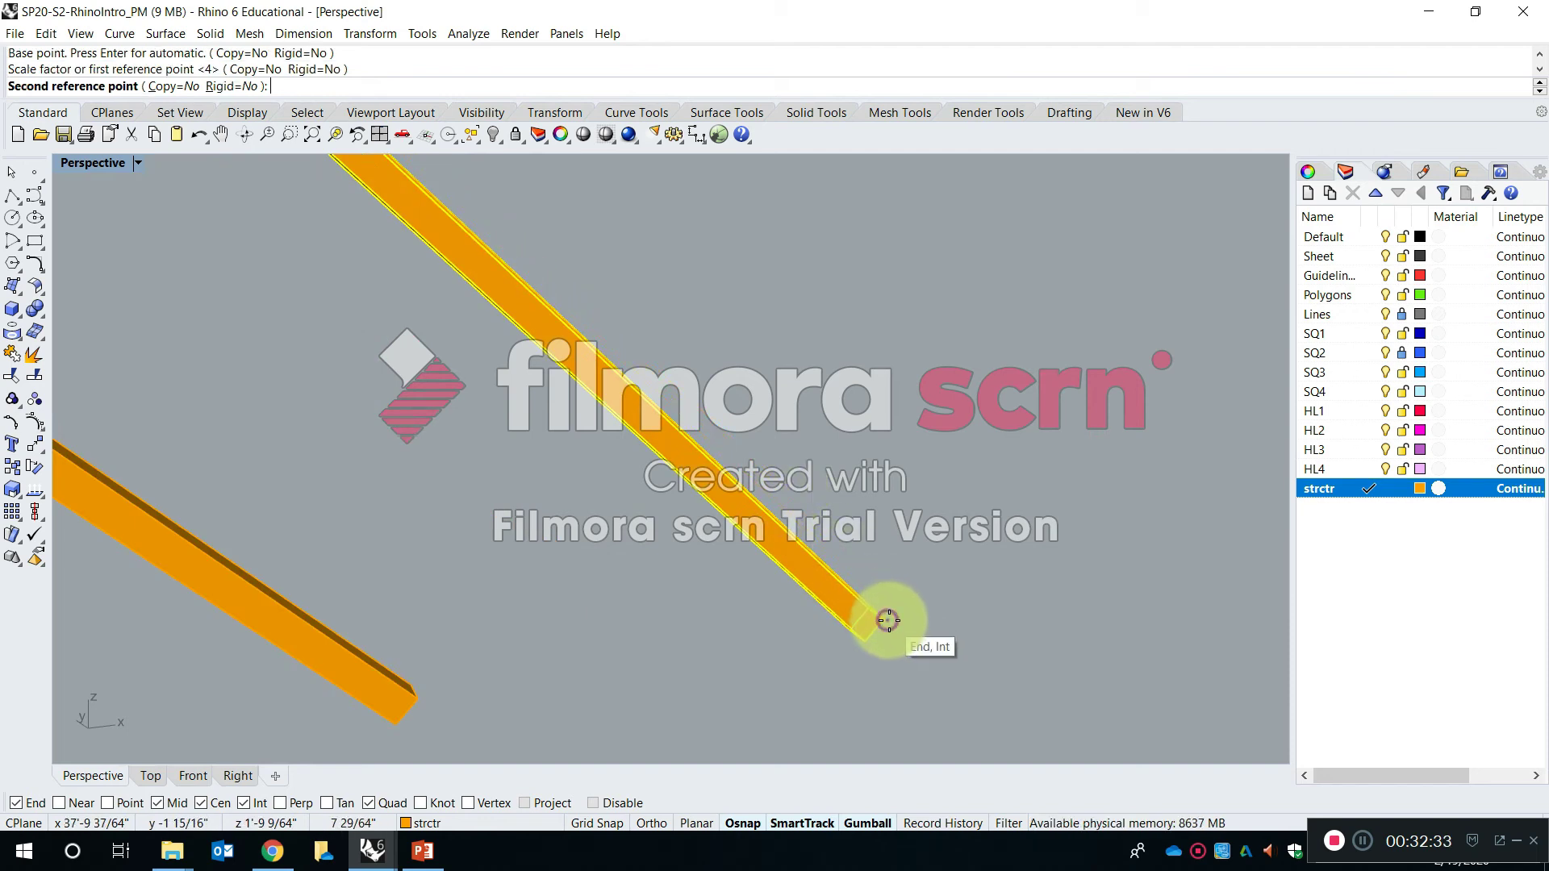
scroll(879, 609, "down", 3)
scroll(564, 395, "up", 5)
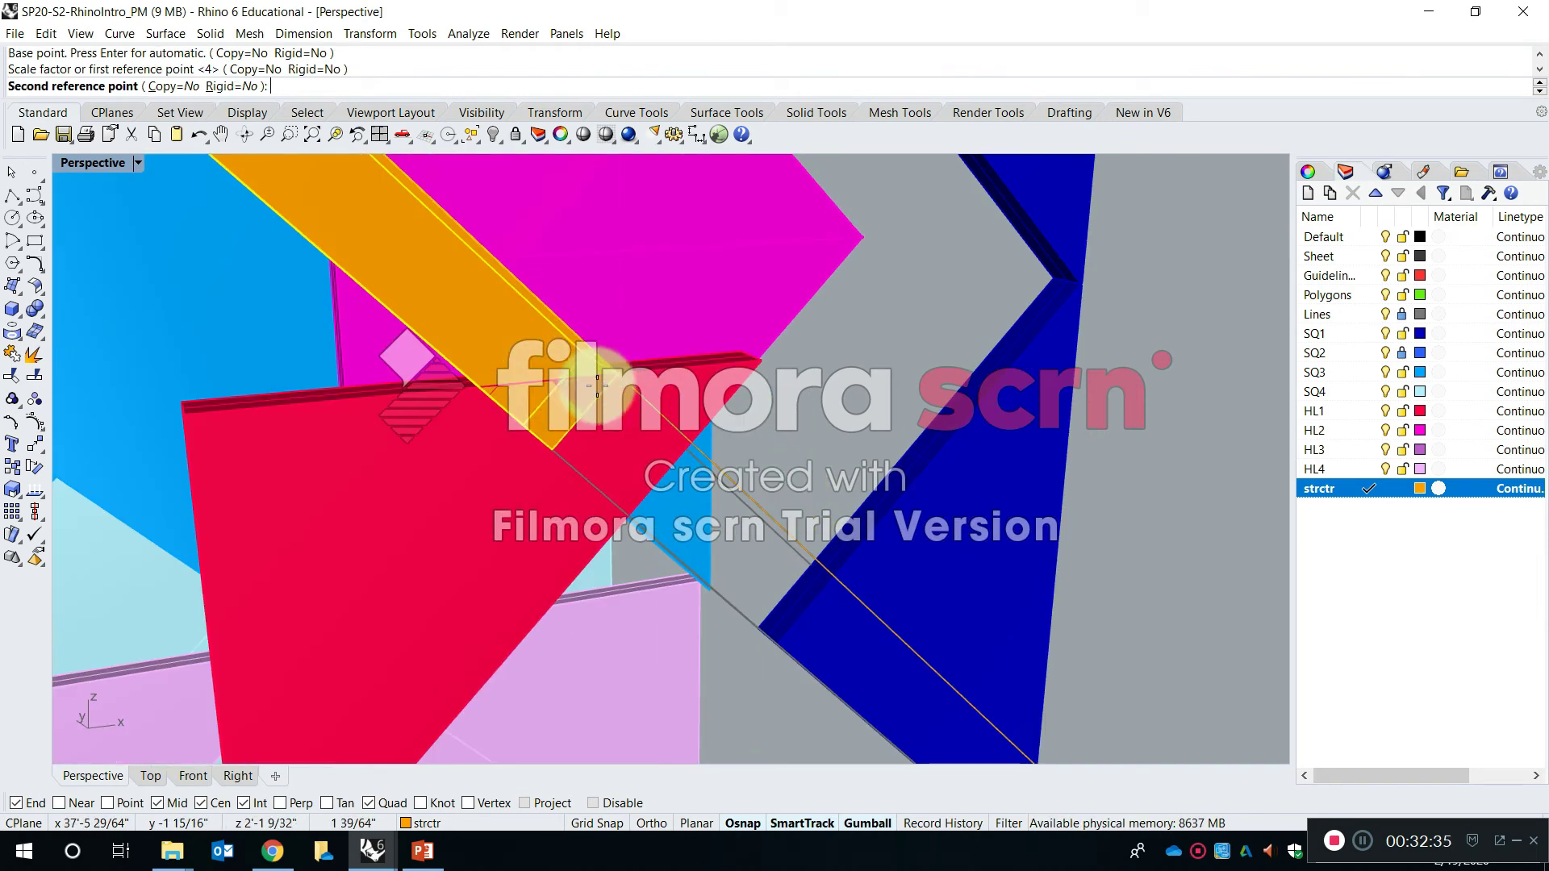
left_click(481, 386)
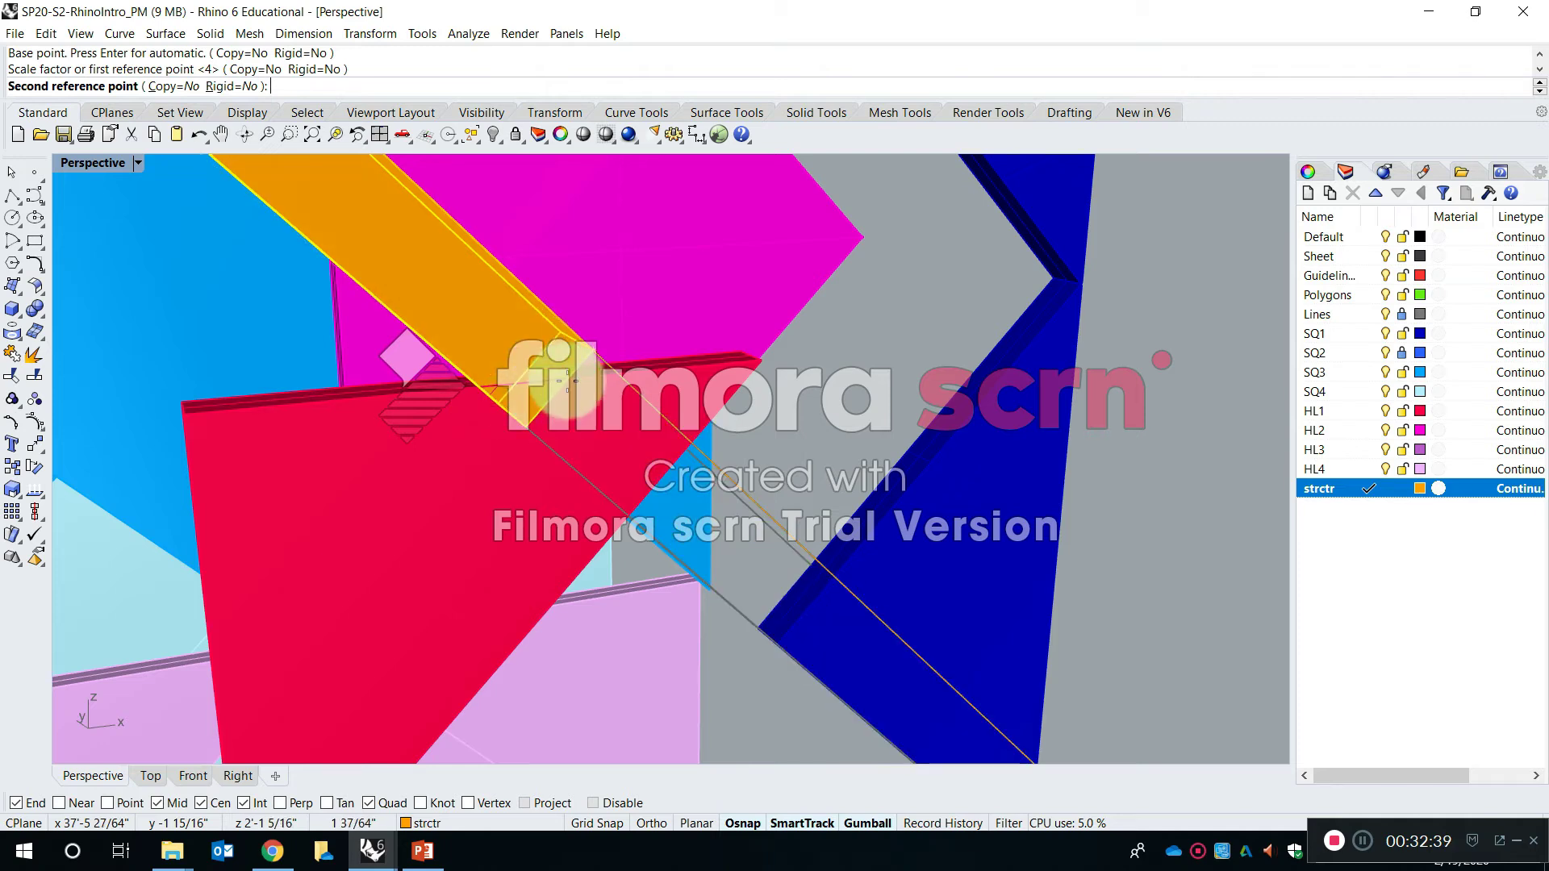
Examine from several angles how the shortened bar's lower end meets the red triangle
scroll(609, 440, "down", 10)
key("Escape")
mouse_move(716, 461)
right_mouse_down()
mouse_move(683, 460)
mouse_move(710, 452)
mouse_move(734, 479)
right_mouse_up()
right_click_drag(809, 515, 682, 484)
scroll(650, 374, "up", 6)
scroll(650, 374, "up", 10)
scroll(697, 407, "down", 6)
right_click_drag(784, 410, 834, 411)
key("Escape")
right_click_drag(1161, 485, 799, 362)
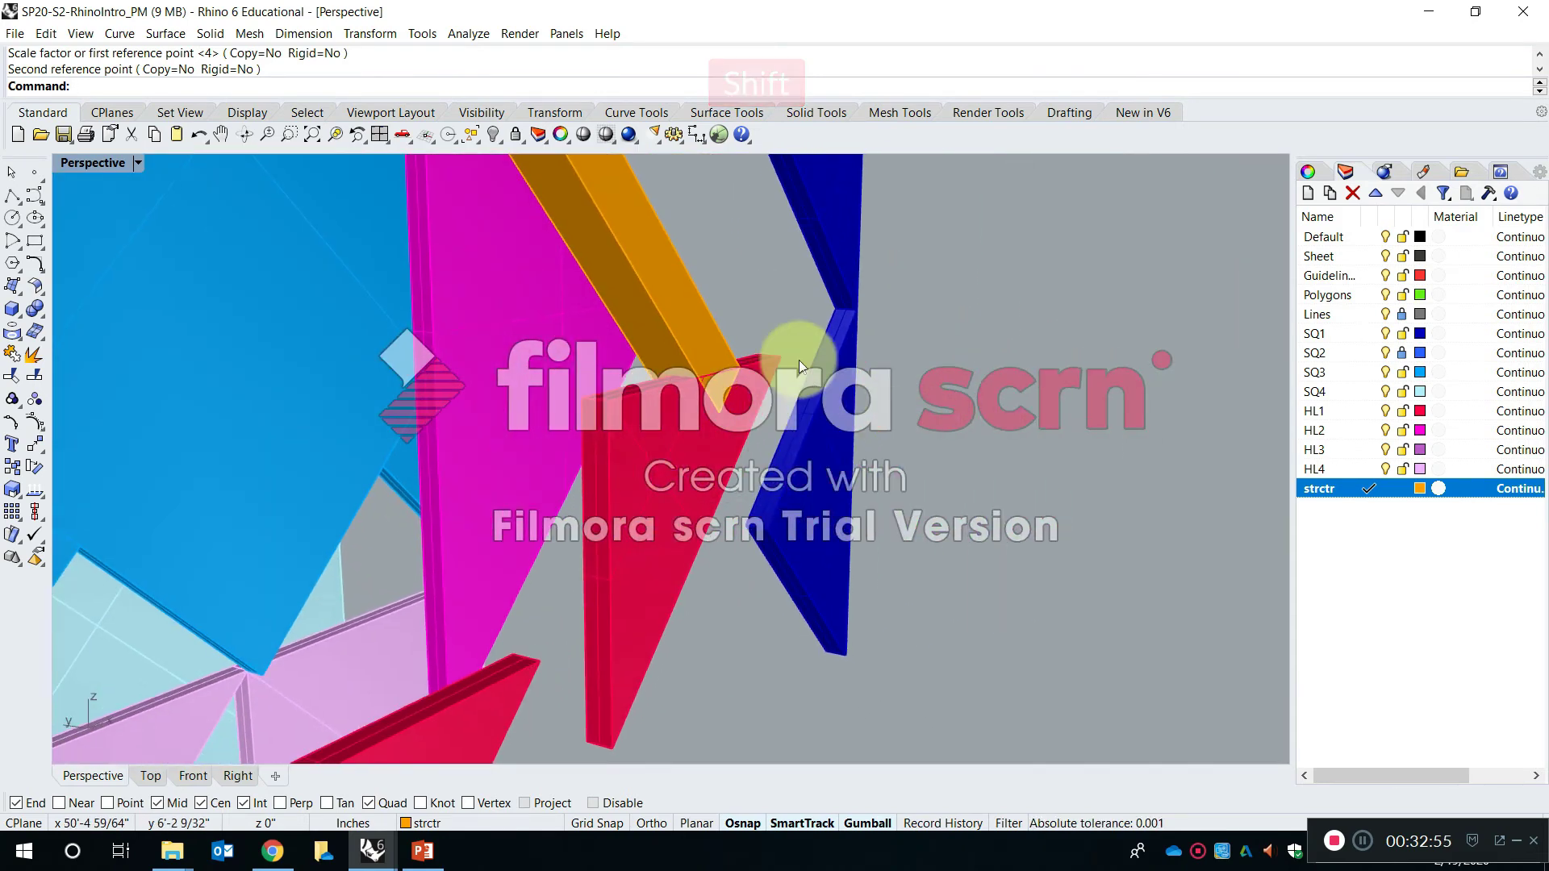
scroll(799, 362, "up", 6)
right_click_drag(442, 458, 746, 407)
key("Escape")
scroll(766, 419, "down", 8)
scroll(553, 436, "up", 5)
right_click_drag(537, 472, 584, 461, "shift")
key("Escape")
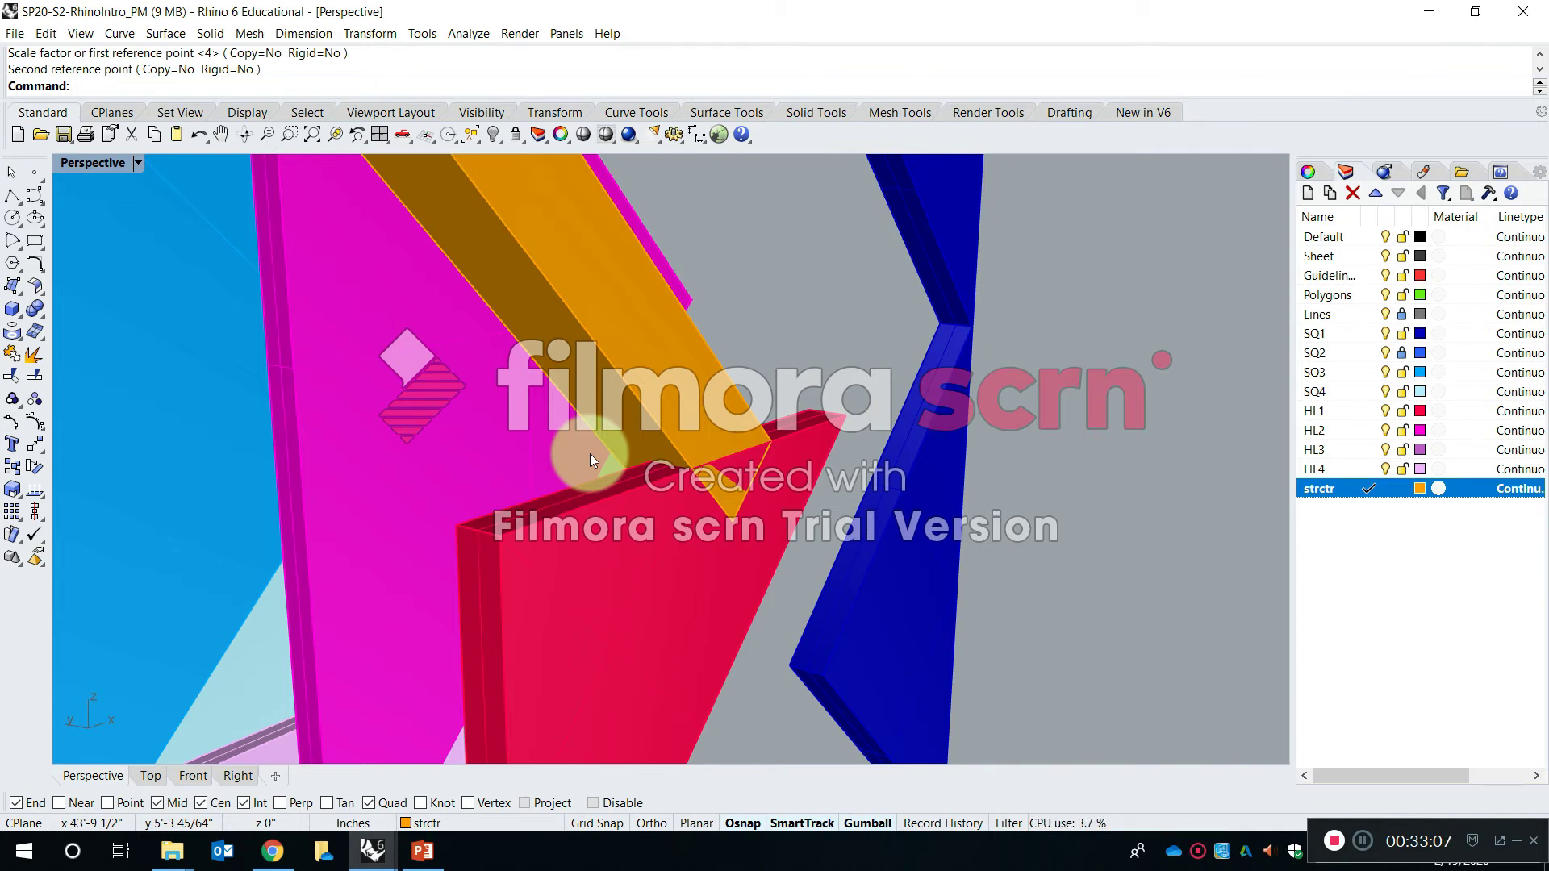
Try subtracting the red triangle from the shortened bar with BooleanDifference, and undo the operation
type("anDifference")
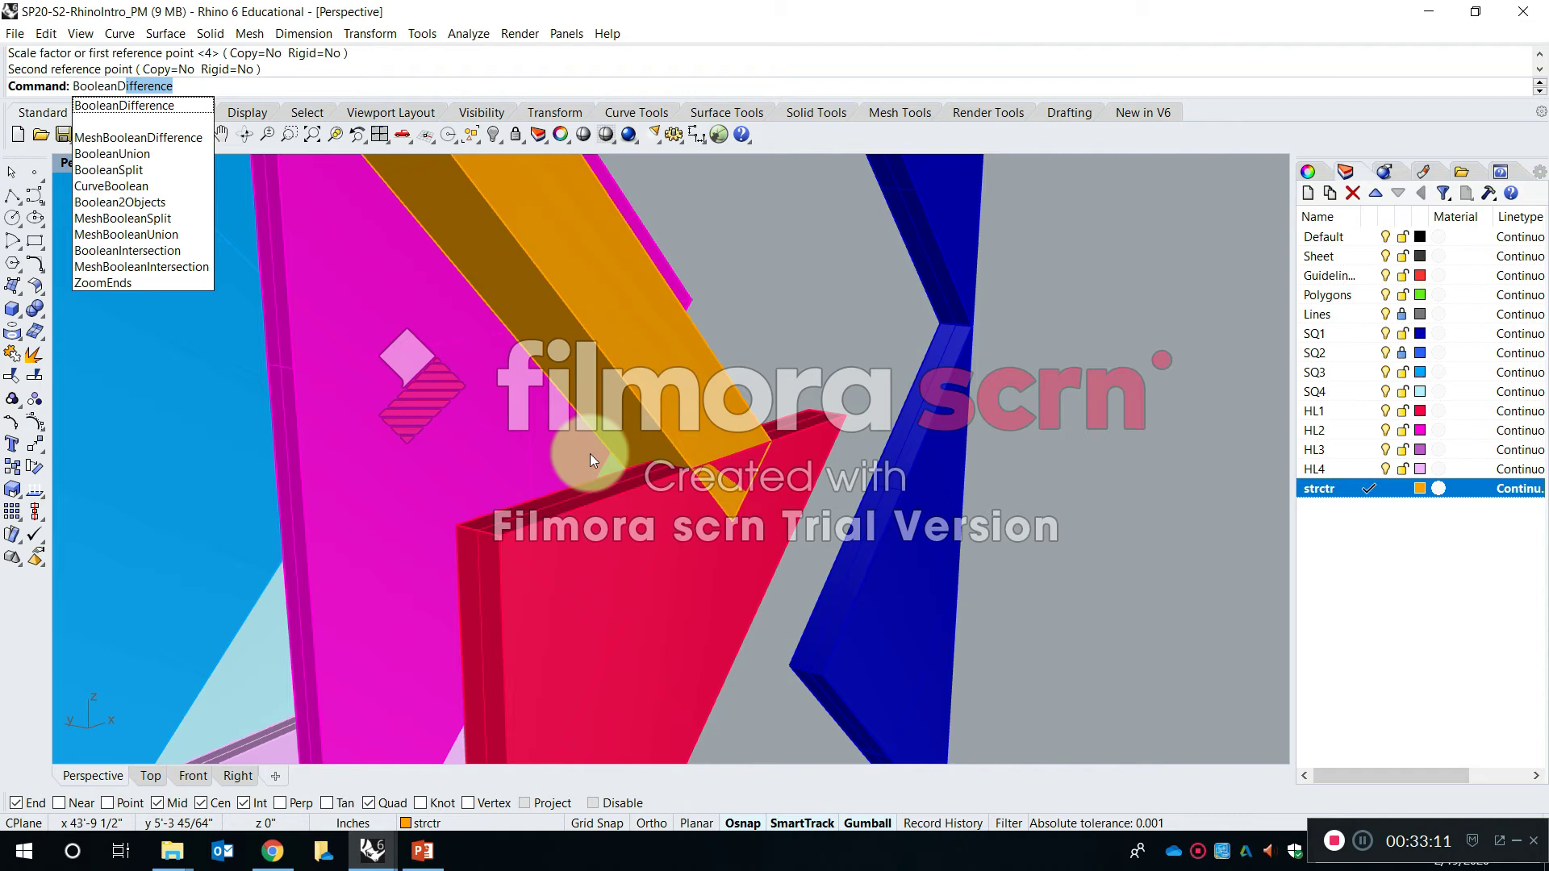
key("Return")
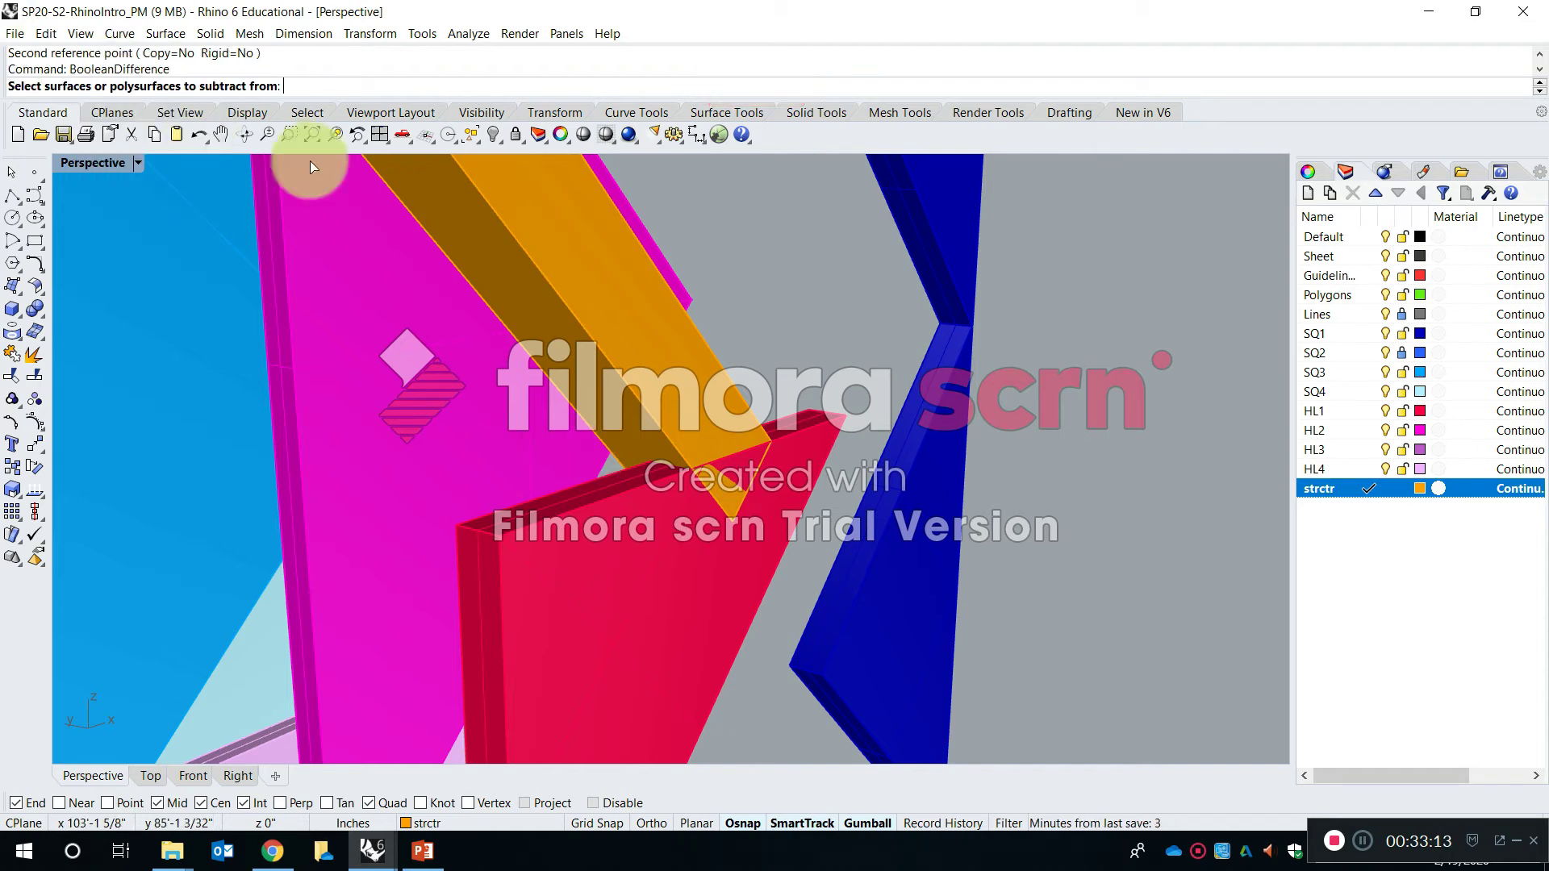
left_click(727, 407)
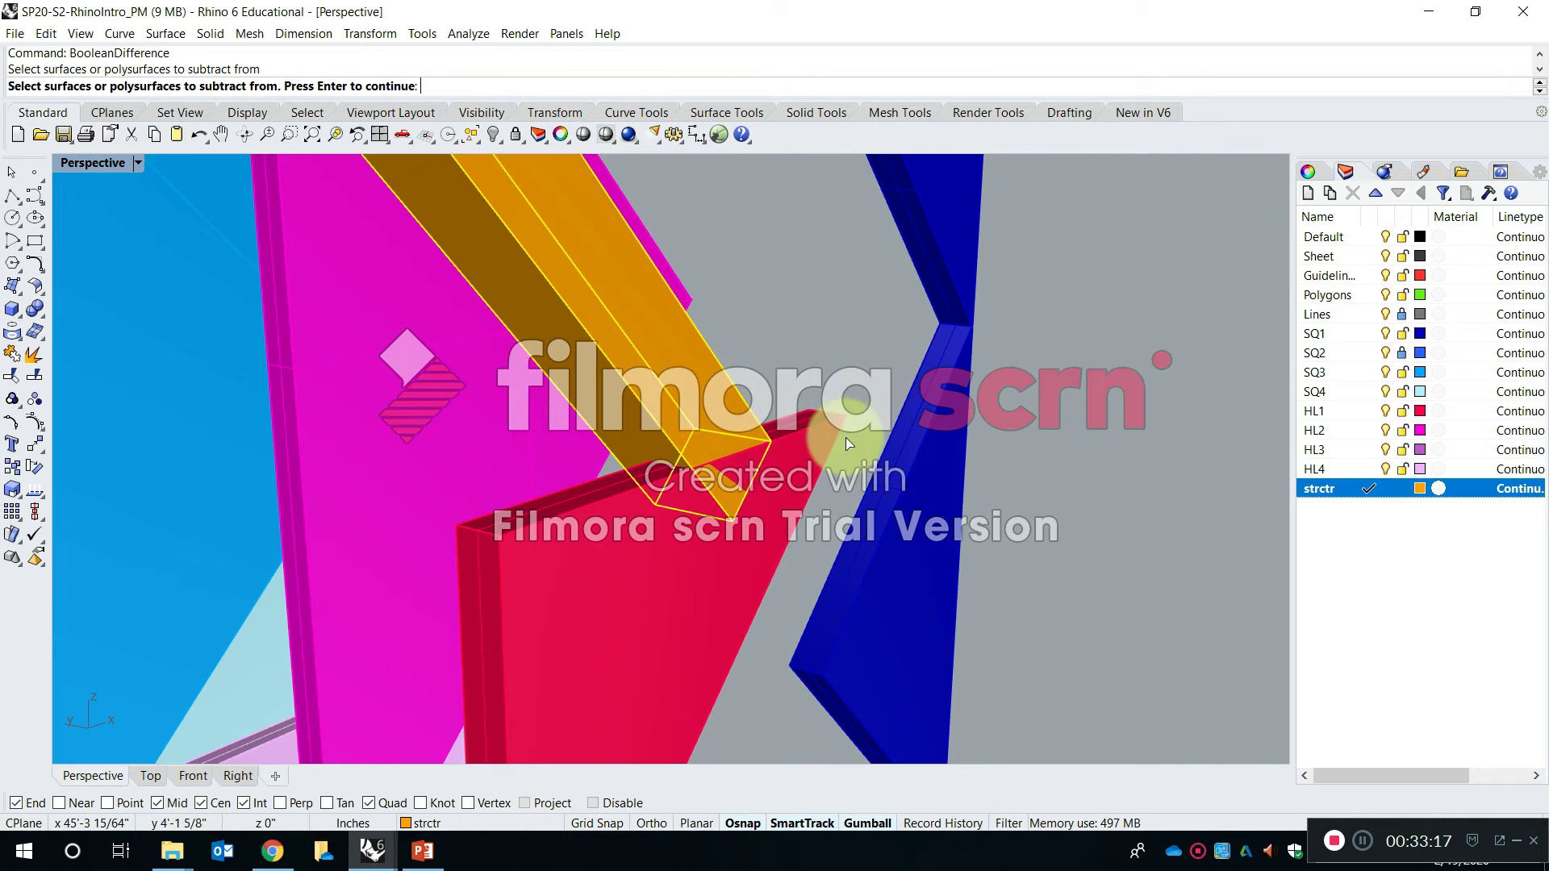
key("Return")
left_click(820, 426)
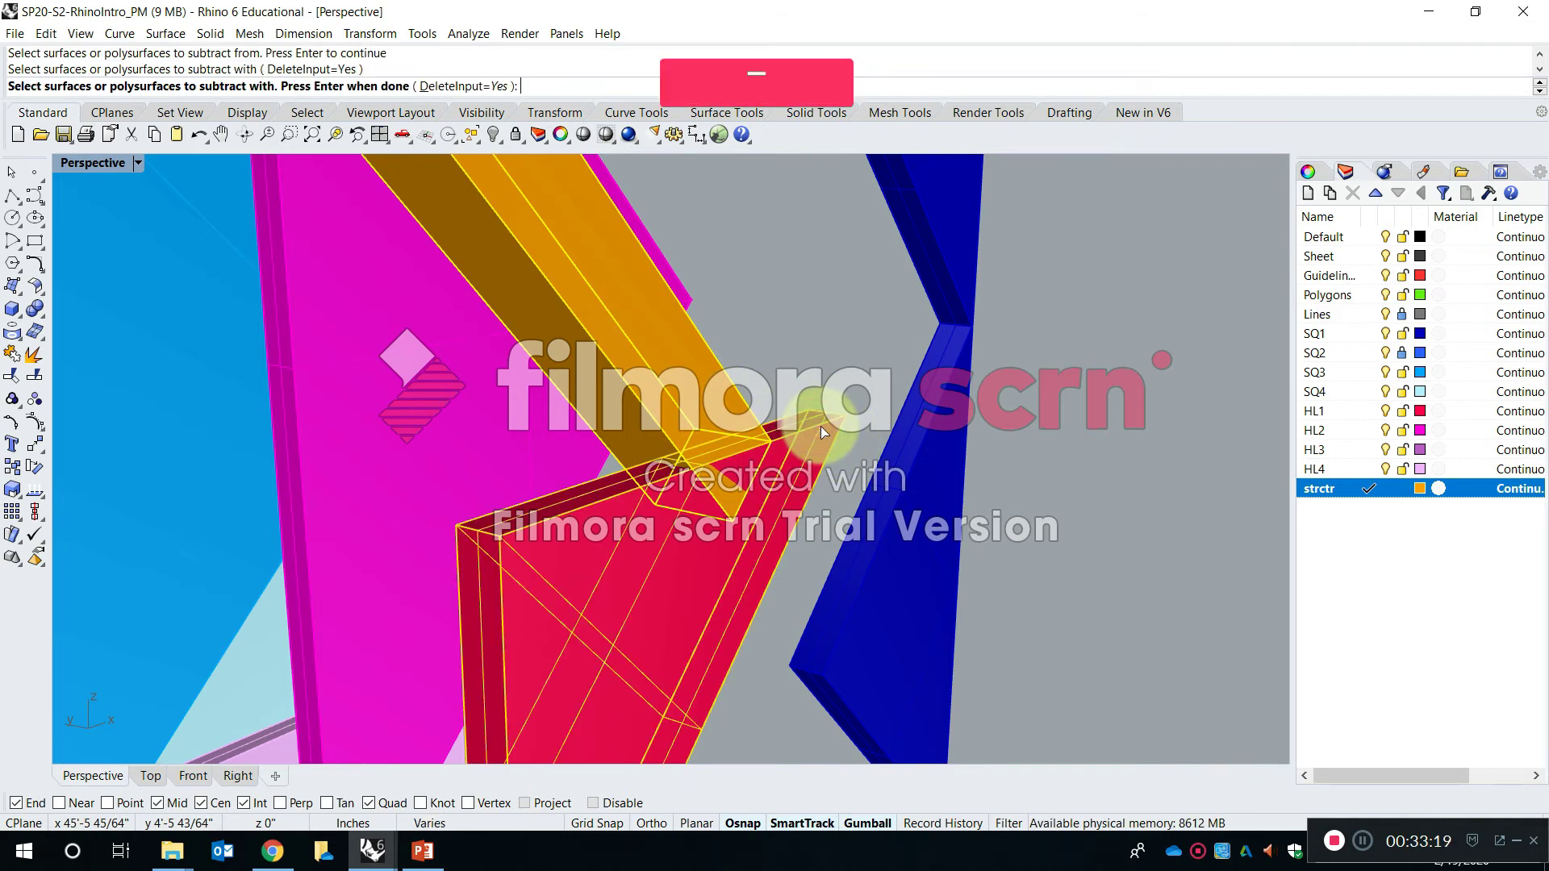
key("Return")
key("ctrl+z")
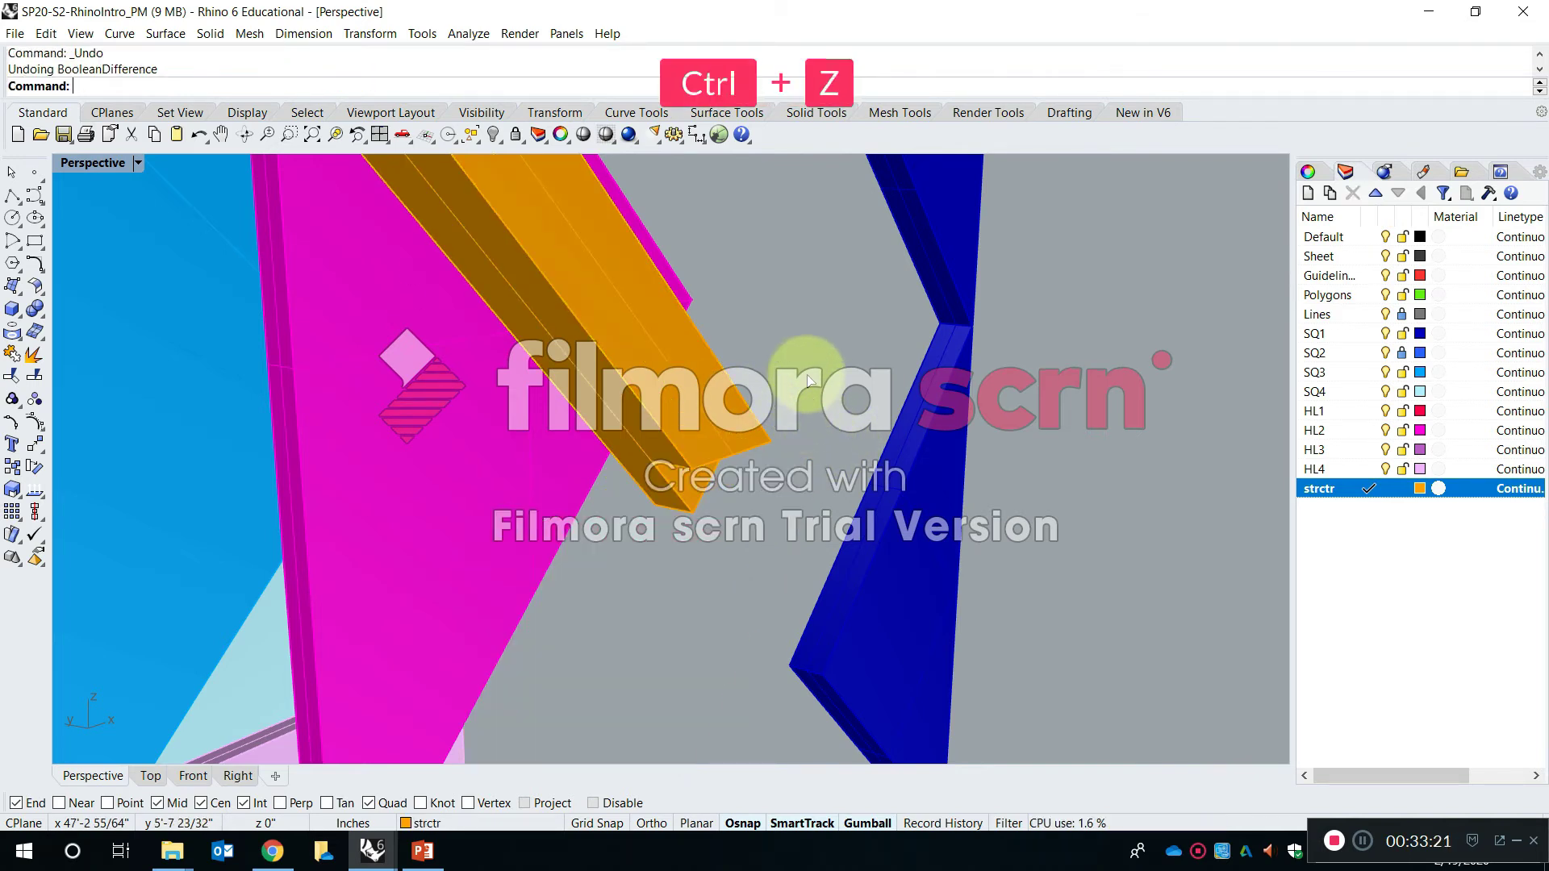
key("Escape")
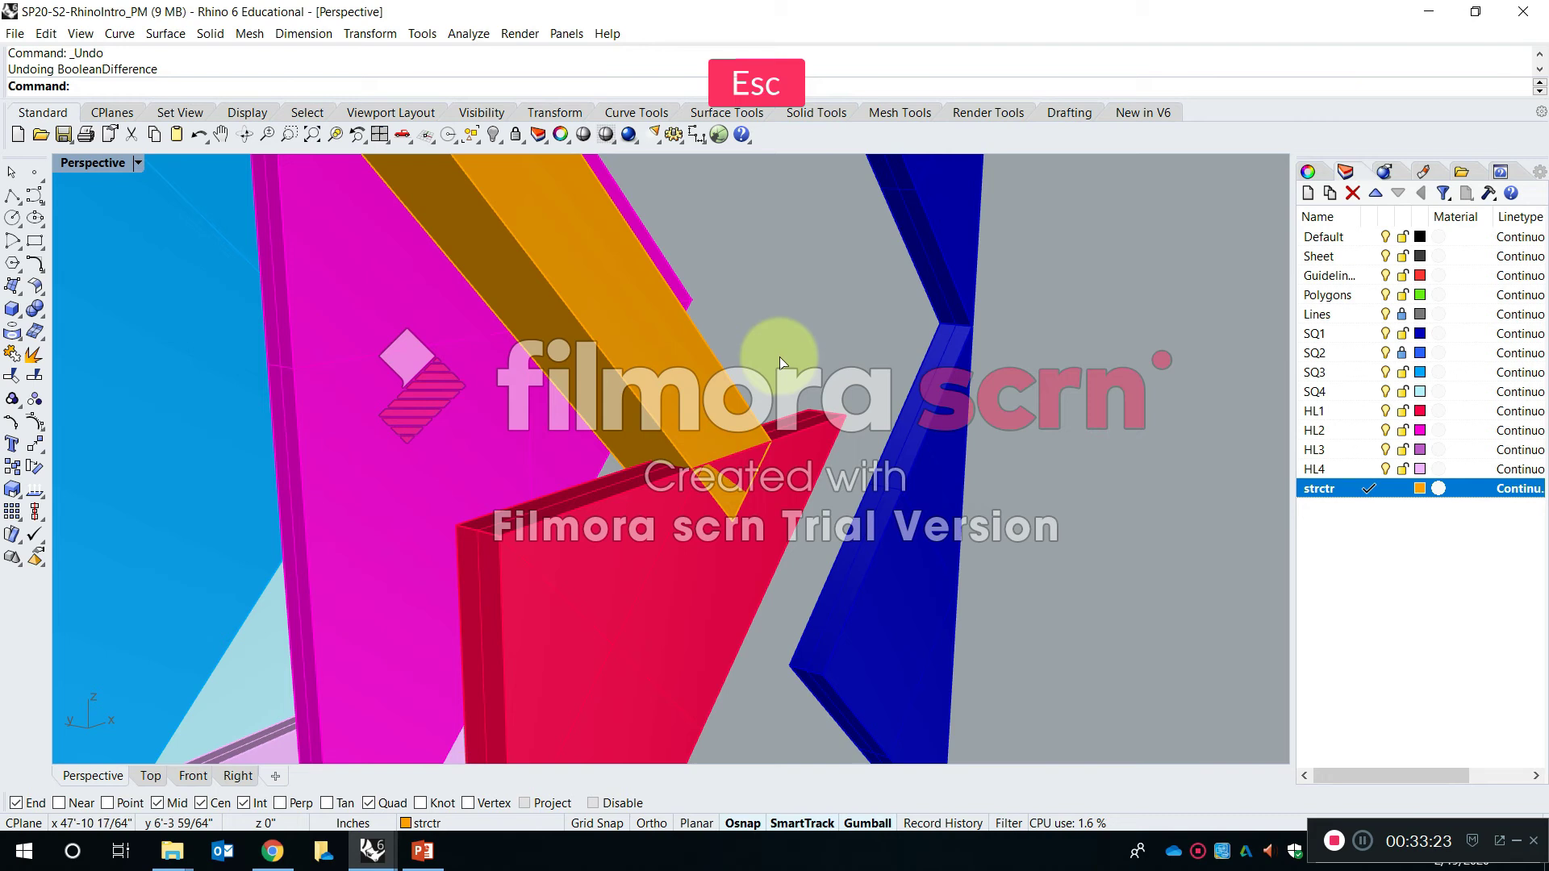
Subtract the red triangle from the shortened bar's lower end with BooleanDifference, keeping the triangle in the model
type("boolea")
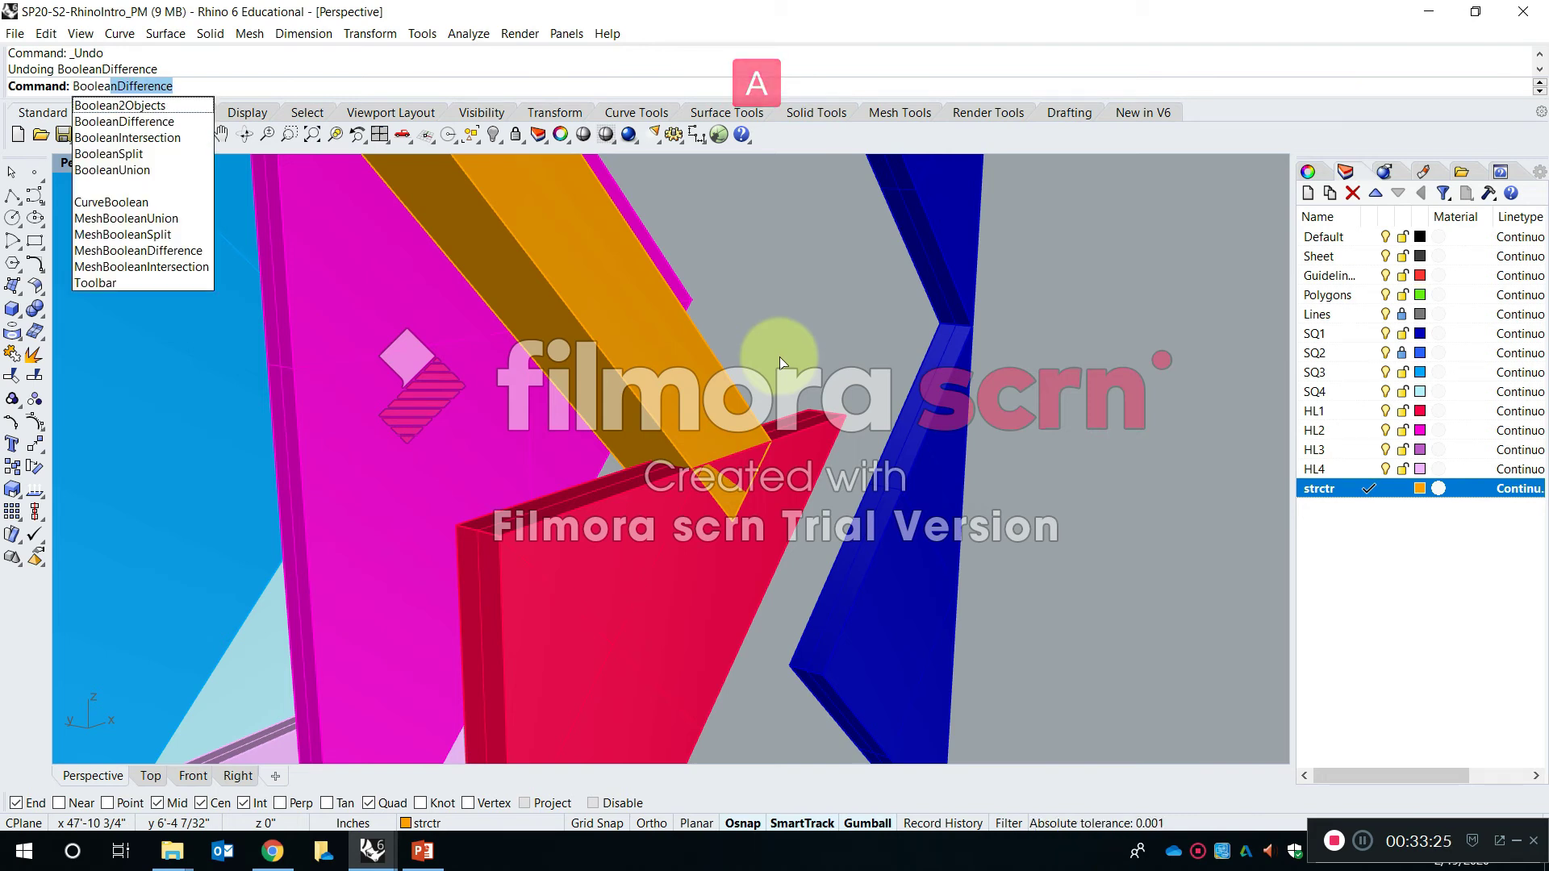
key("Return")
left_click(652, 314)
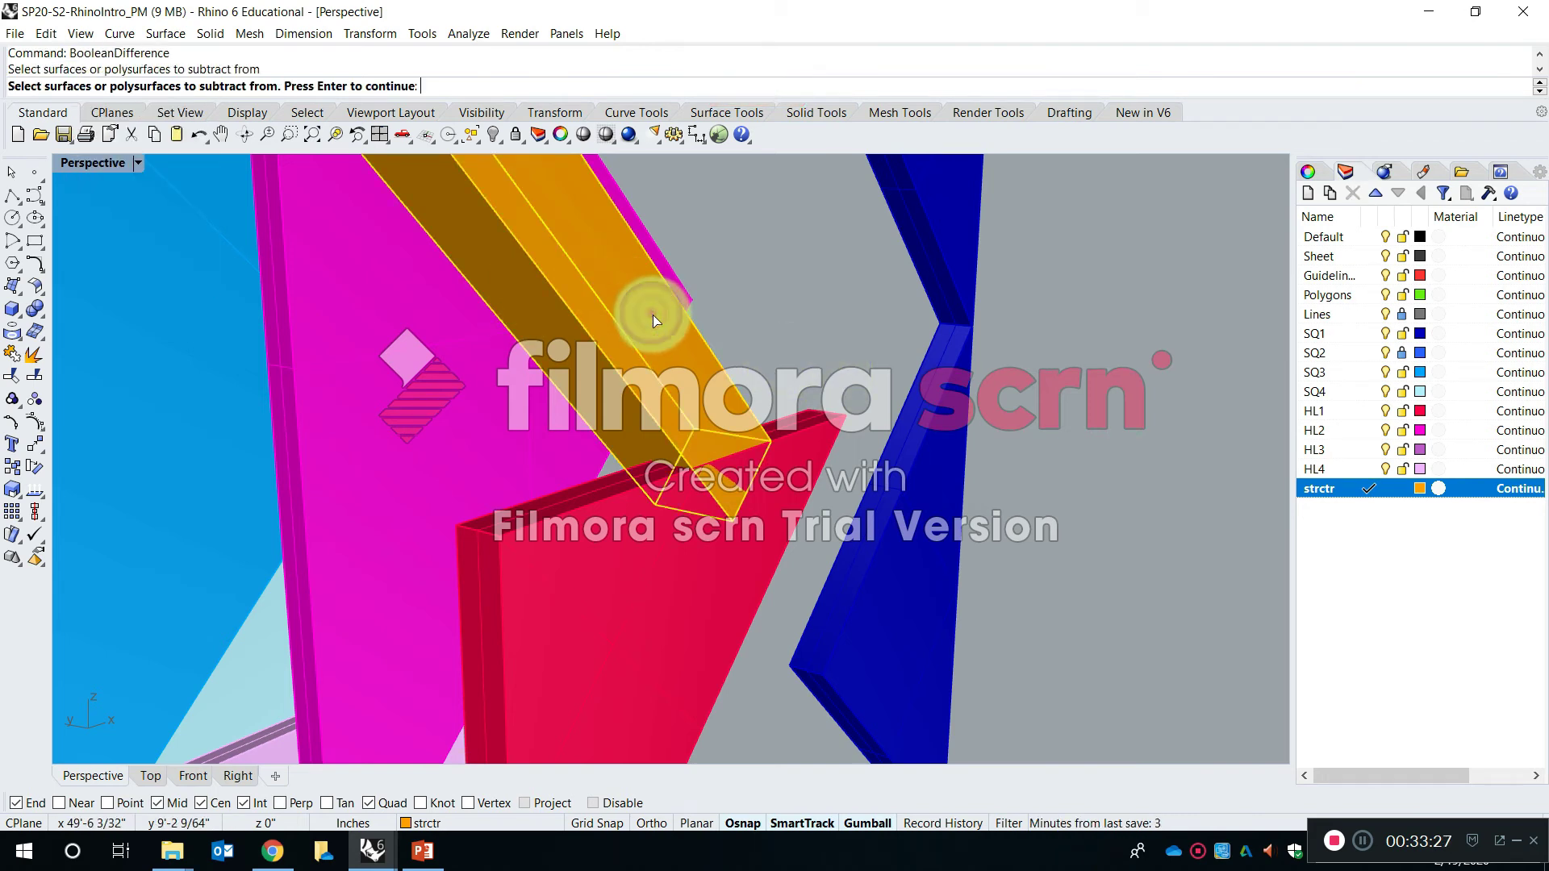
key("Return")
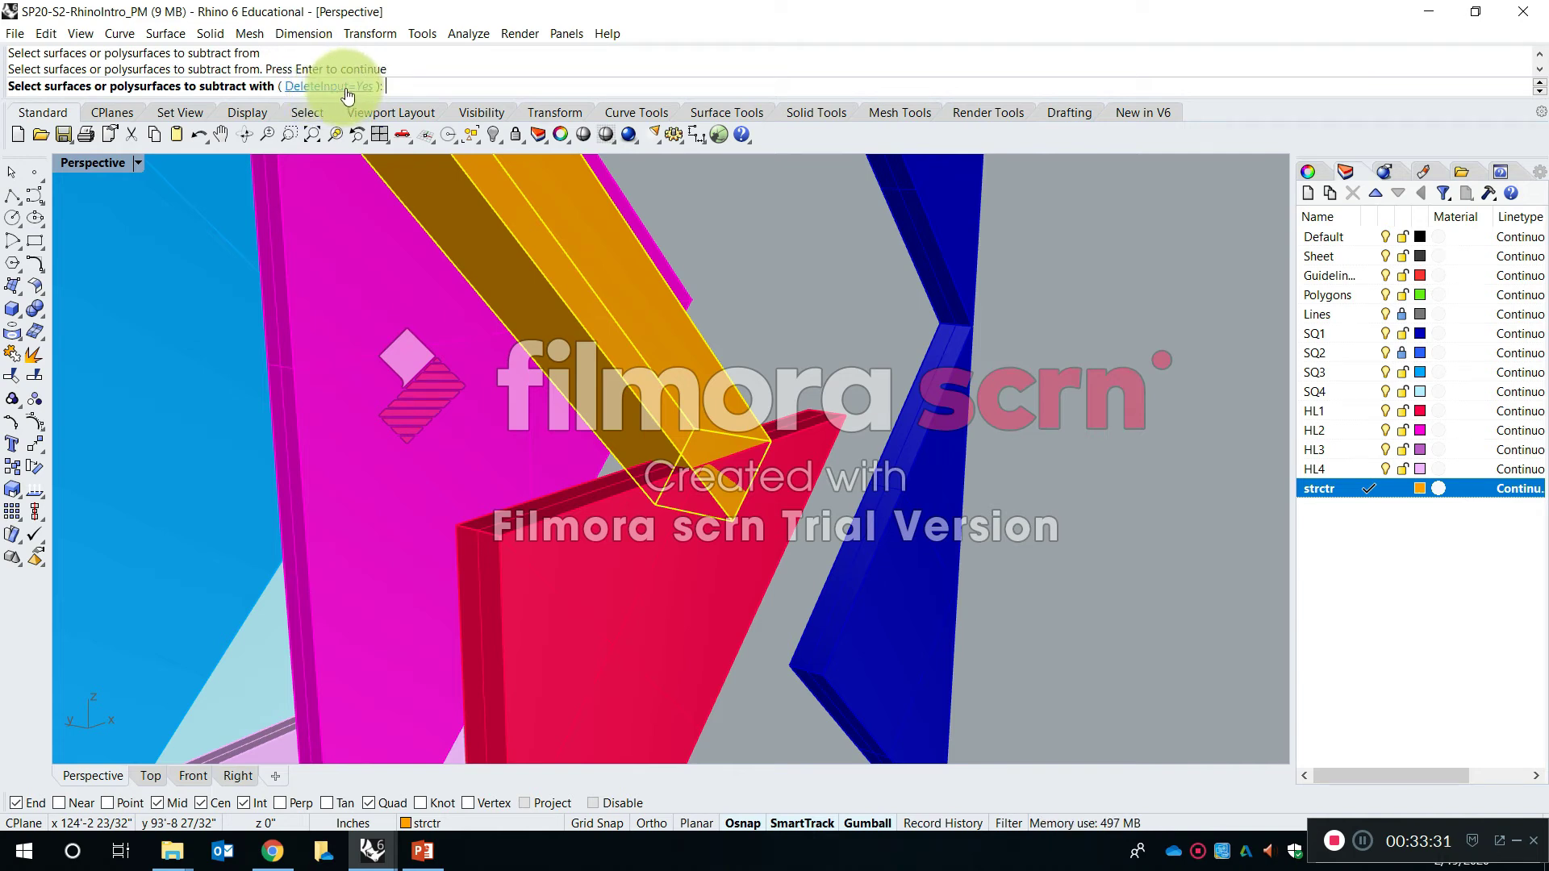
left_click(750, 535)
key("space")
scroll(797, 369, "up", 5)
scroll(799, 371, "up", 3)
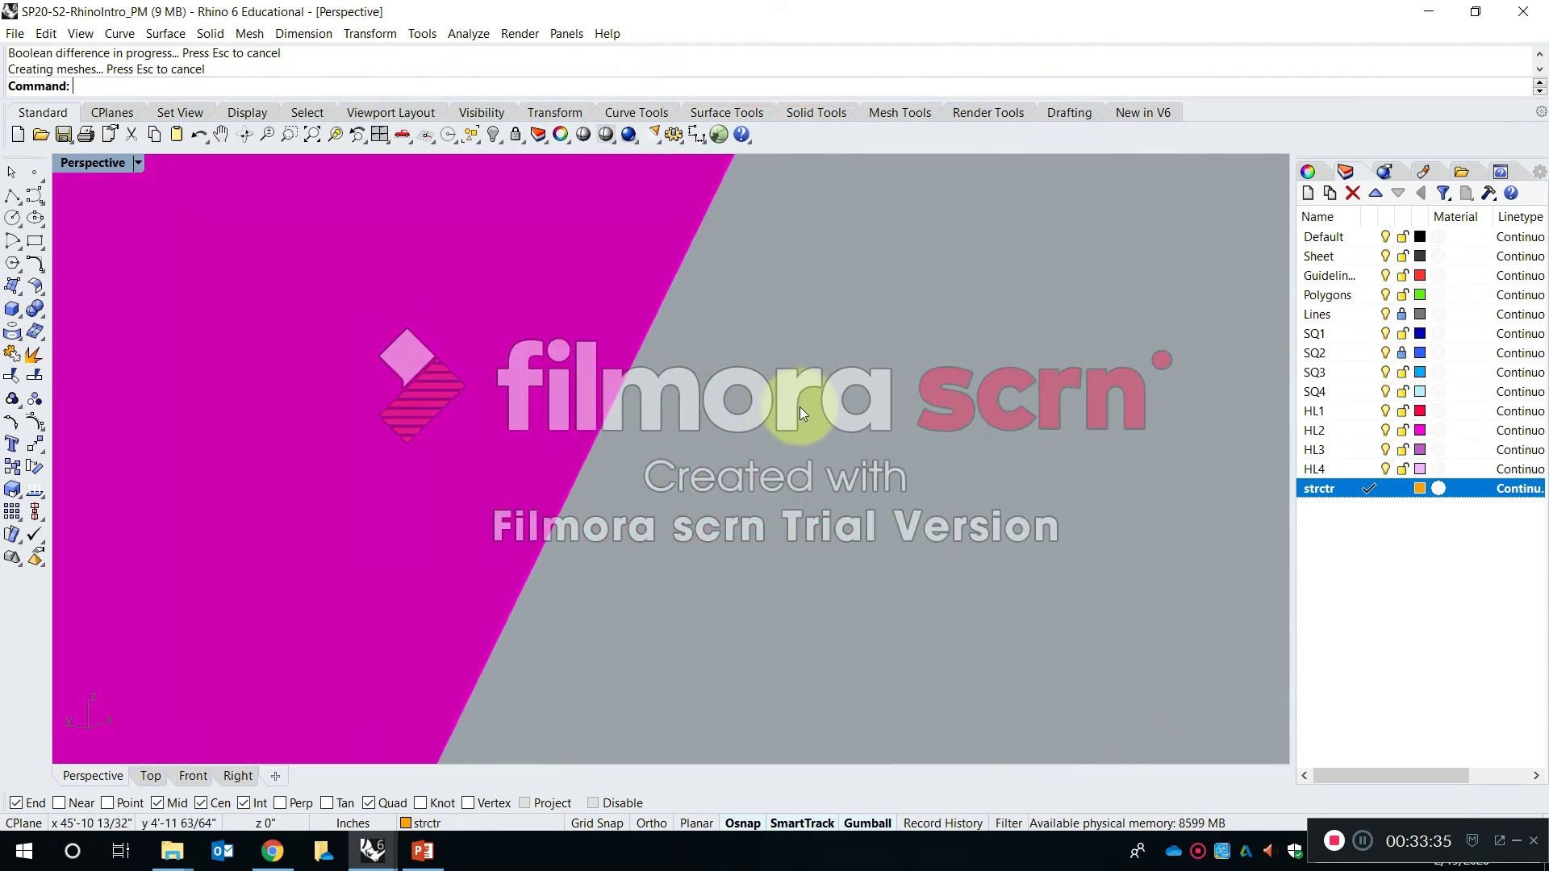
key("Escape")
Copy the full-length bar from its upper end corner onto the apex of the lower dark blue triangle
scroll(828, 426, "down", 3)
scroll(971, 414, "up", 4)
right_click_drag(997, 416, 800, 551, "shift")
key("Escape")
key("c")
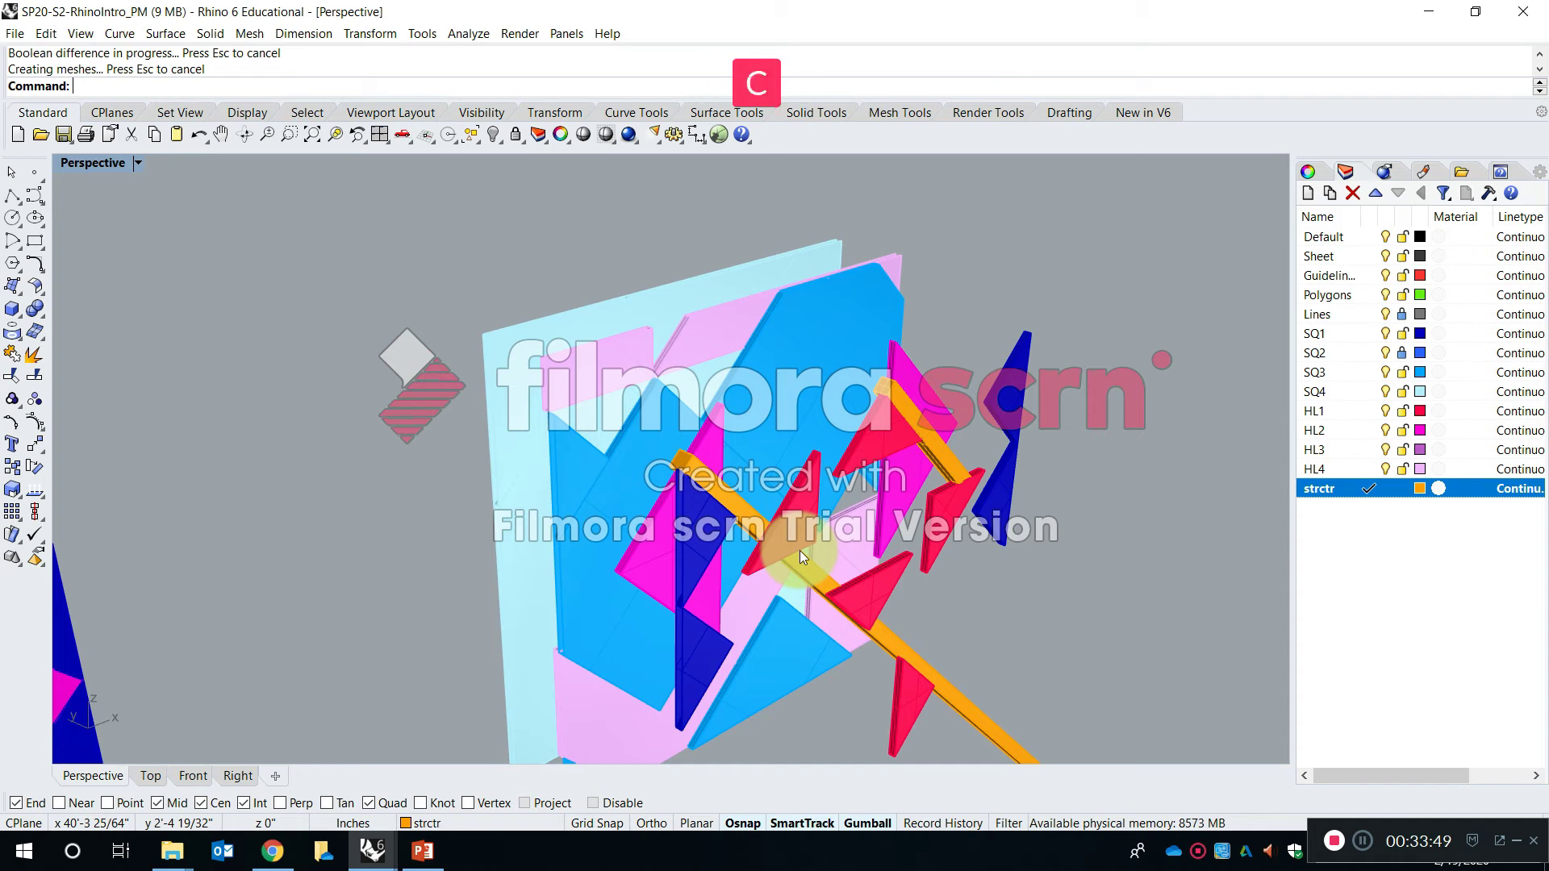
key("Return")
scroll(758, 528, "up", 5)
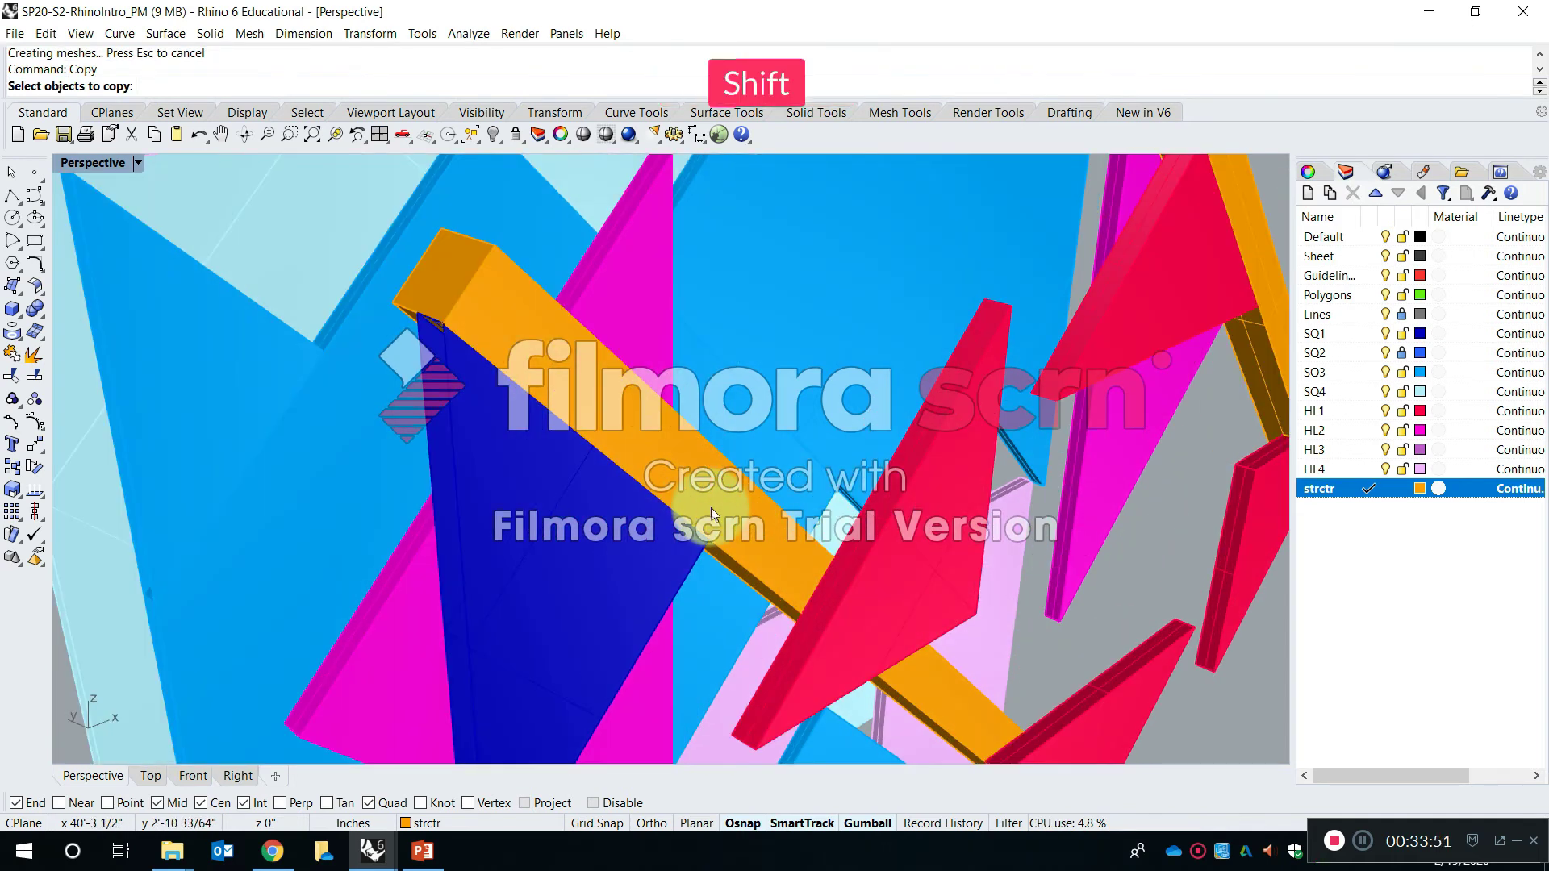
left_click(612, 440, "shift")
key("Return")
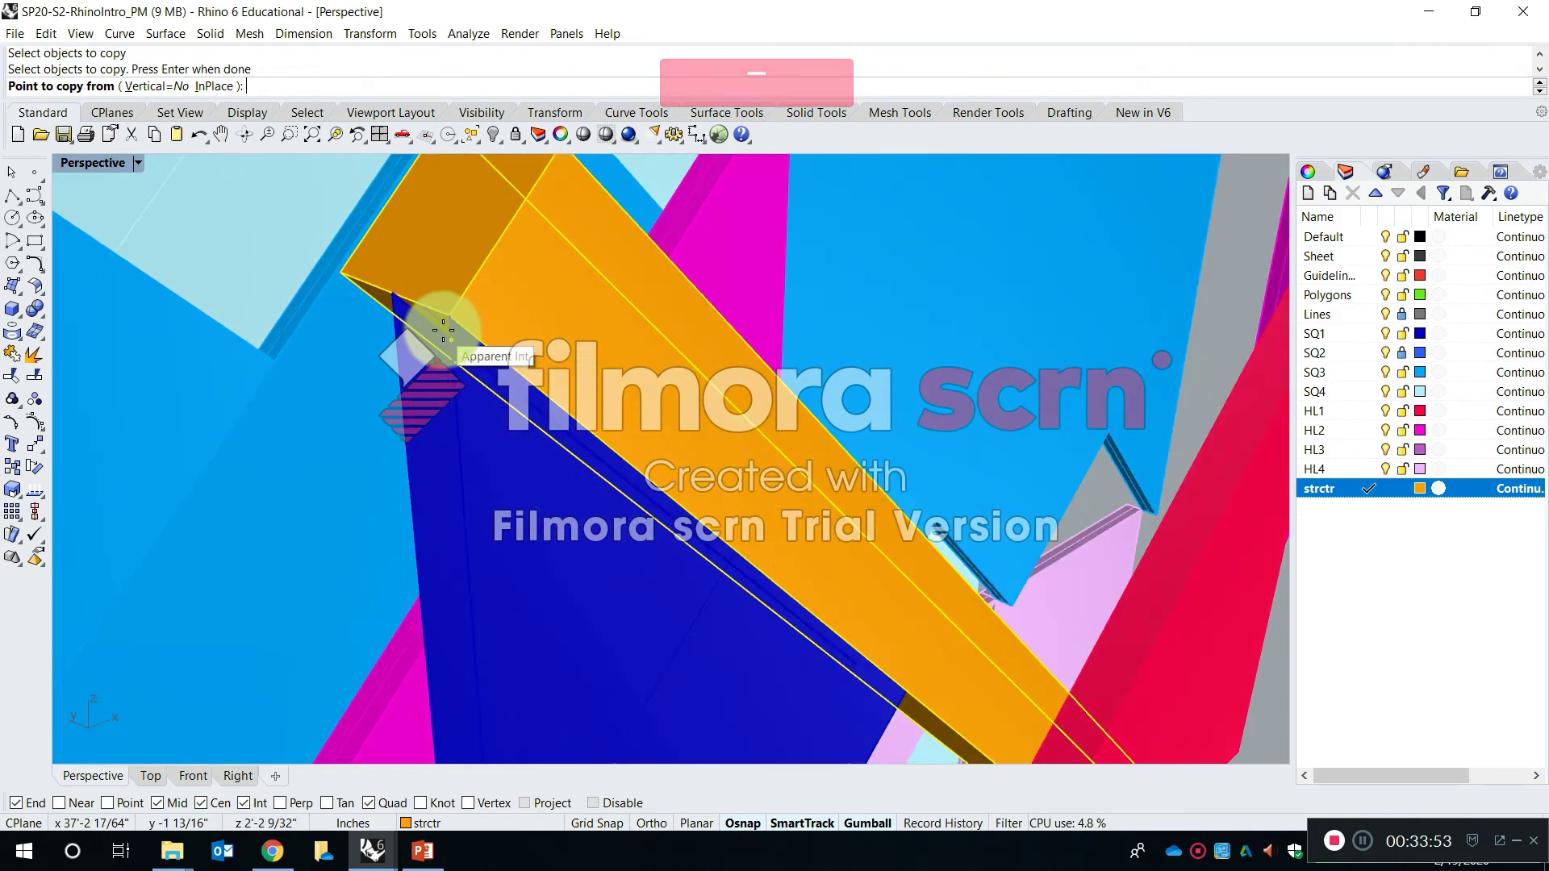
left_click(450, 316)
scroll(449, 319, "down", 5)
scroll(446, 452, "up", 5)
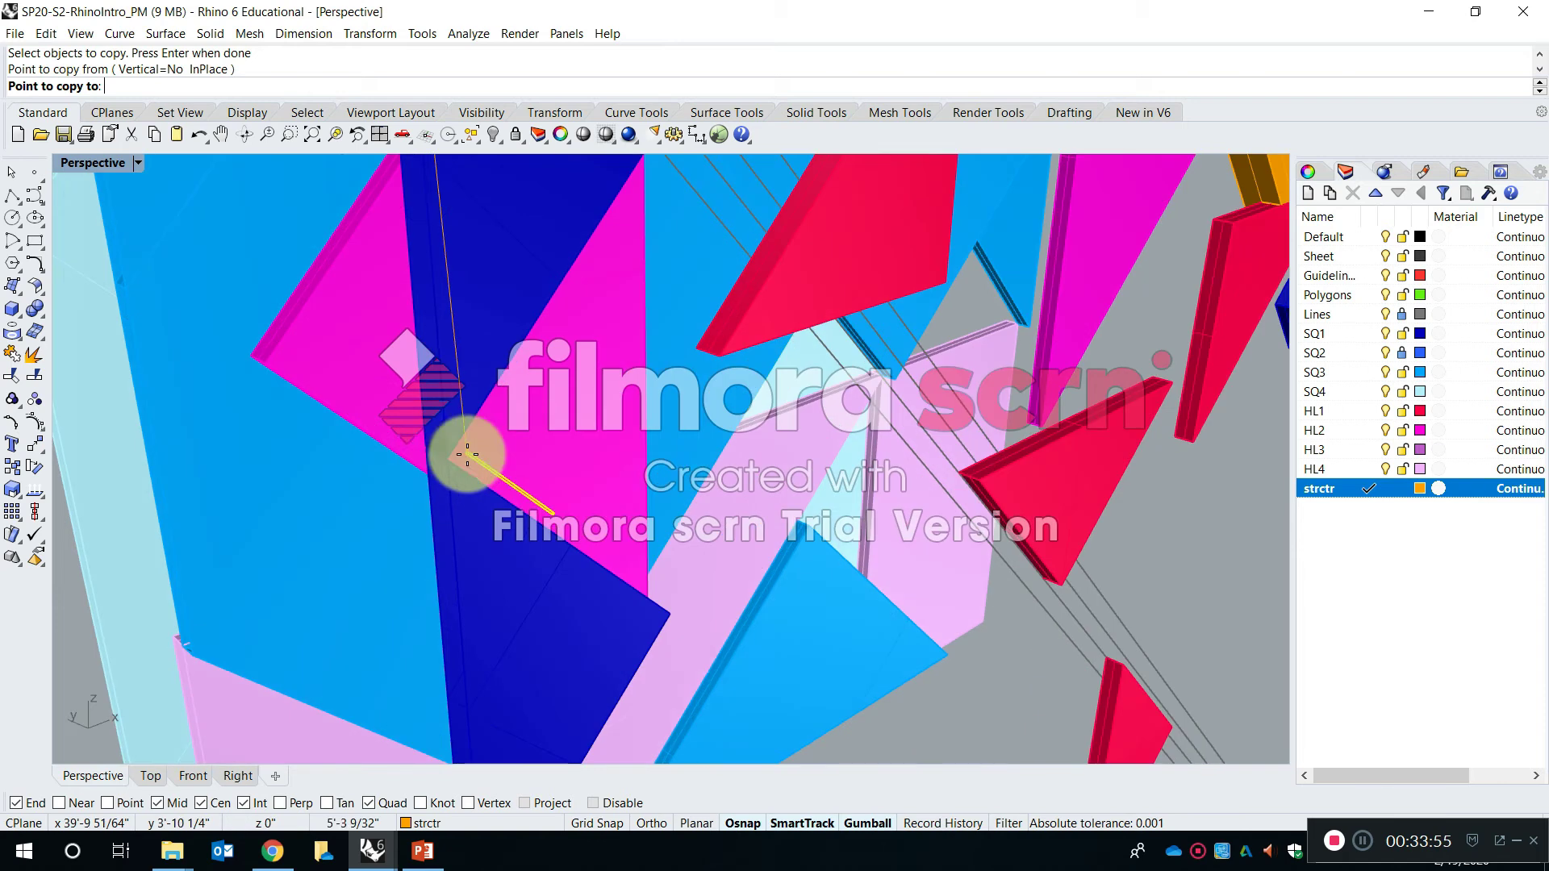
left_click(445, 466)
scroll(445, 466, "down", 5)
key("Escape")
scroll(468, 468, "up", 4)
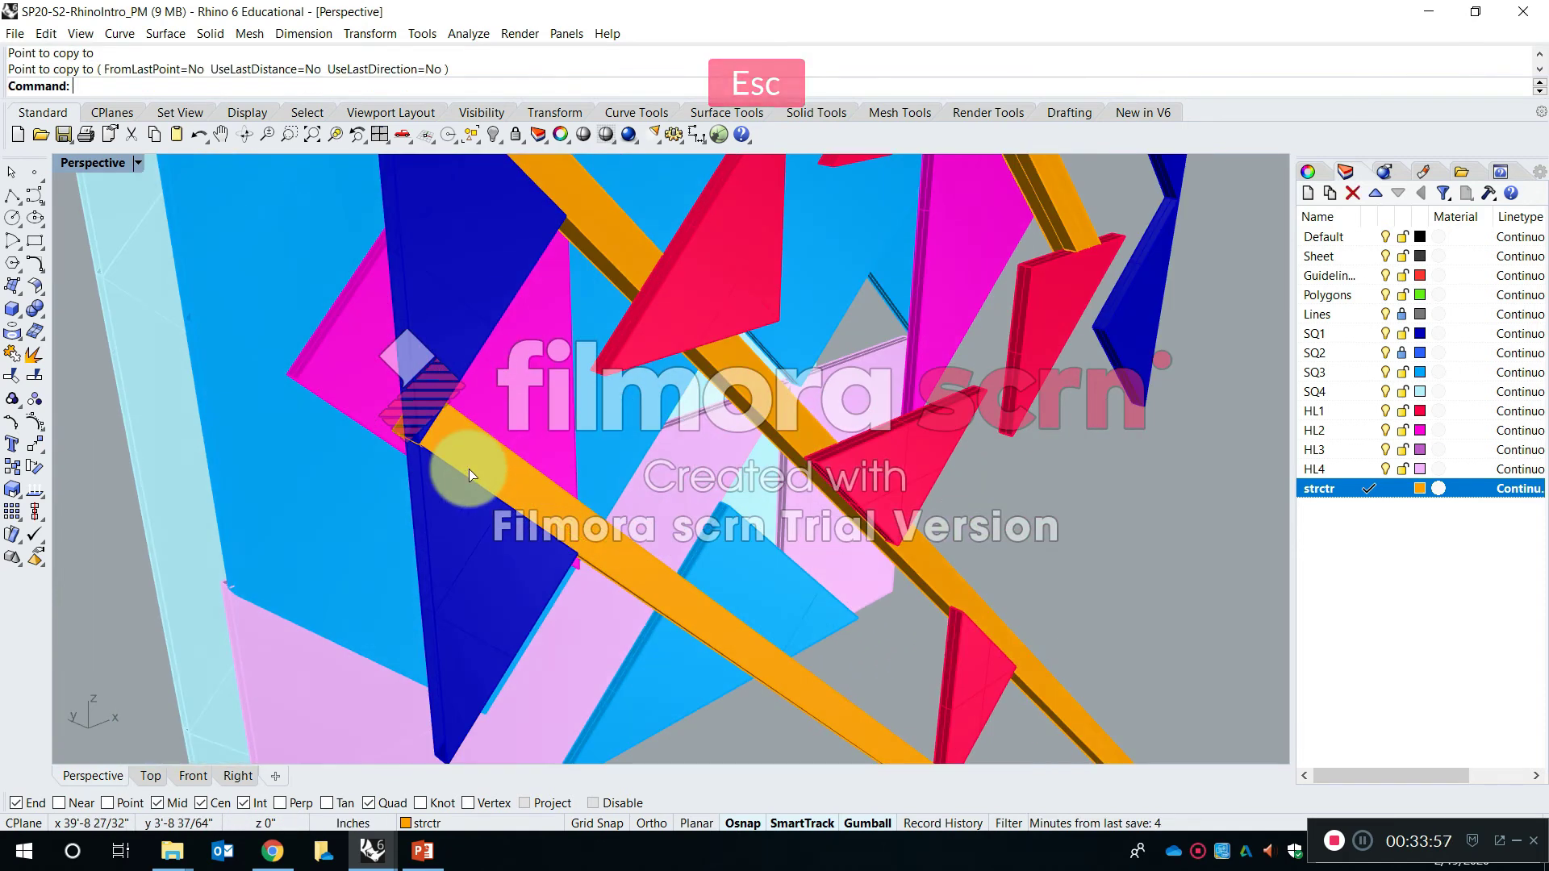
Scale the bar copy about a corner of its upper end, using two other end corners as reference points
right_click_drag(501, 455, 516, 448)
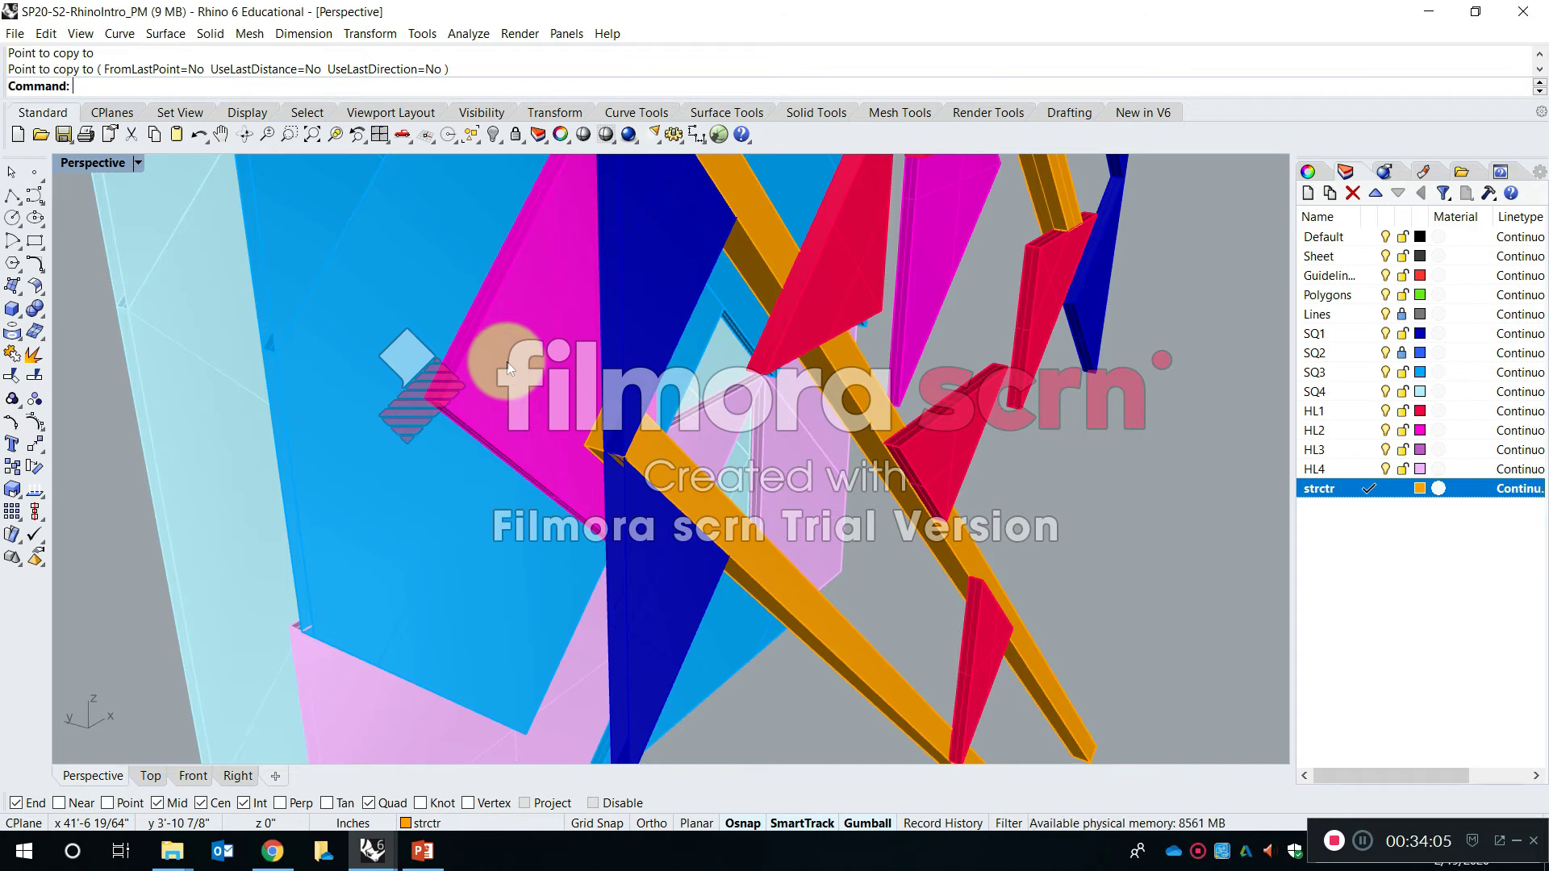
key("Escape")
type("scale")
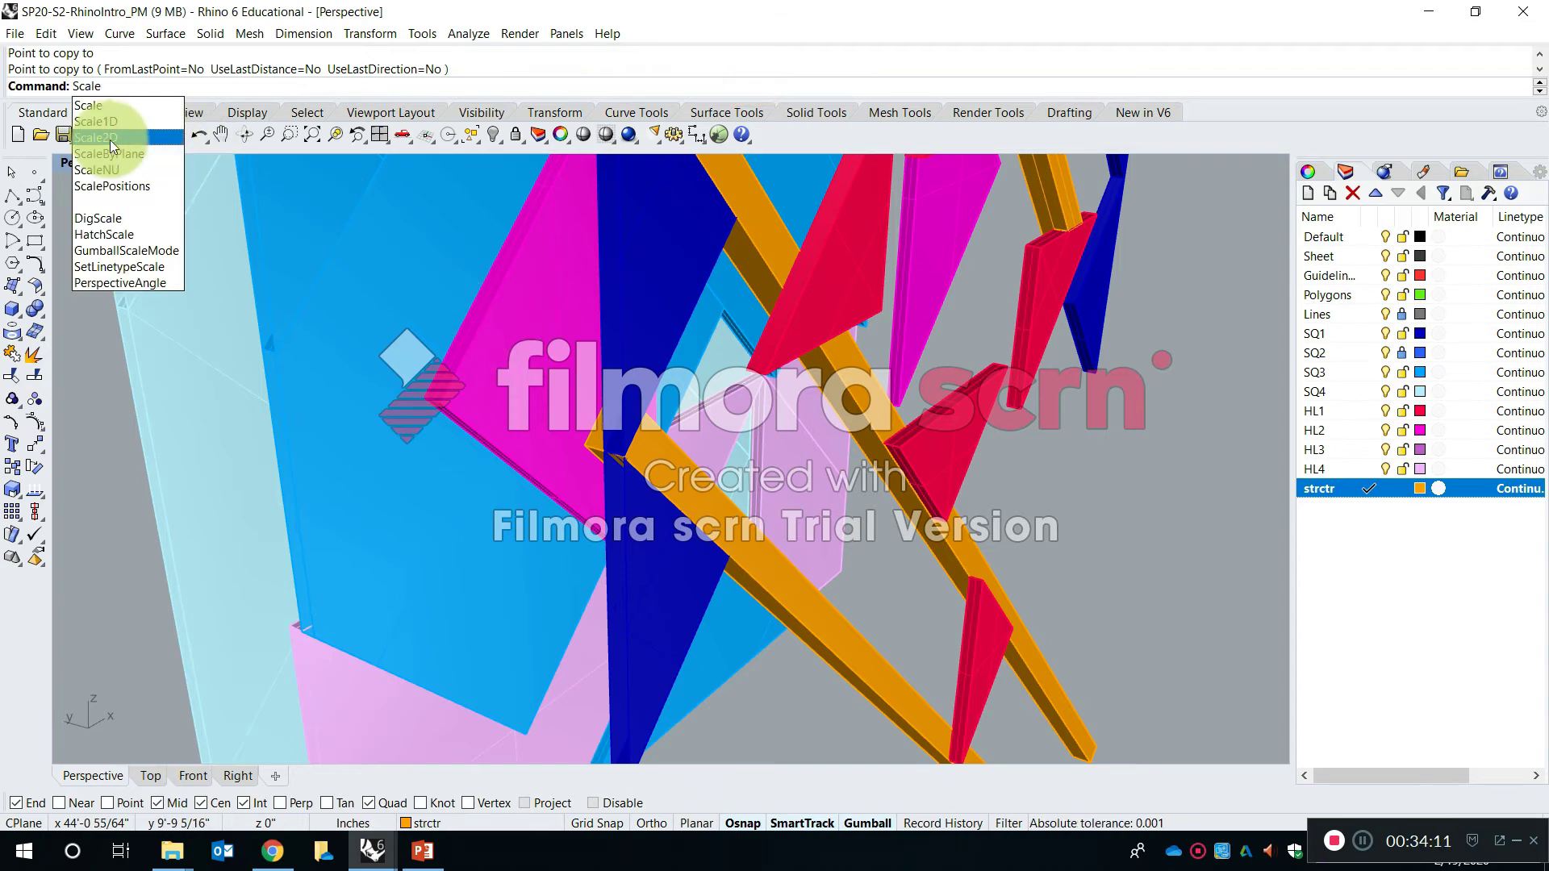
left_click(145, 139)
scroll(607, 468, "up", 3)
left_click(605, 524)
key("Return")
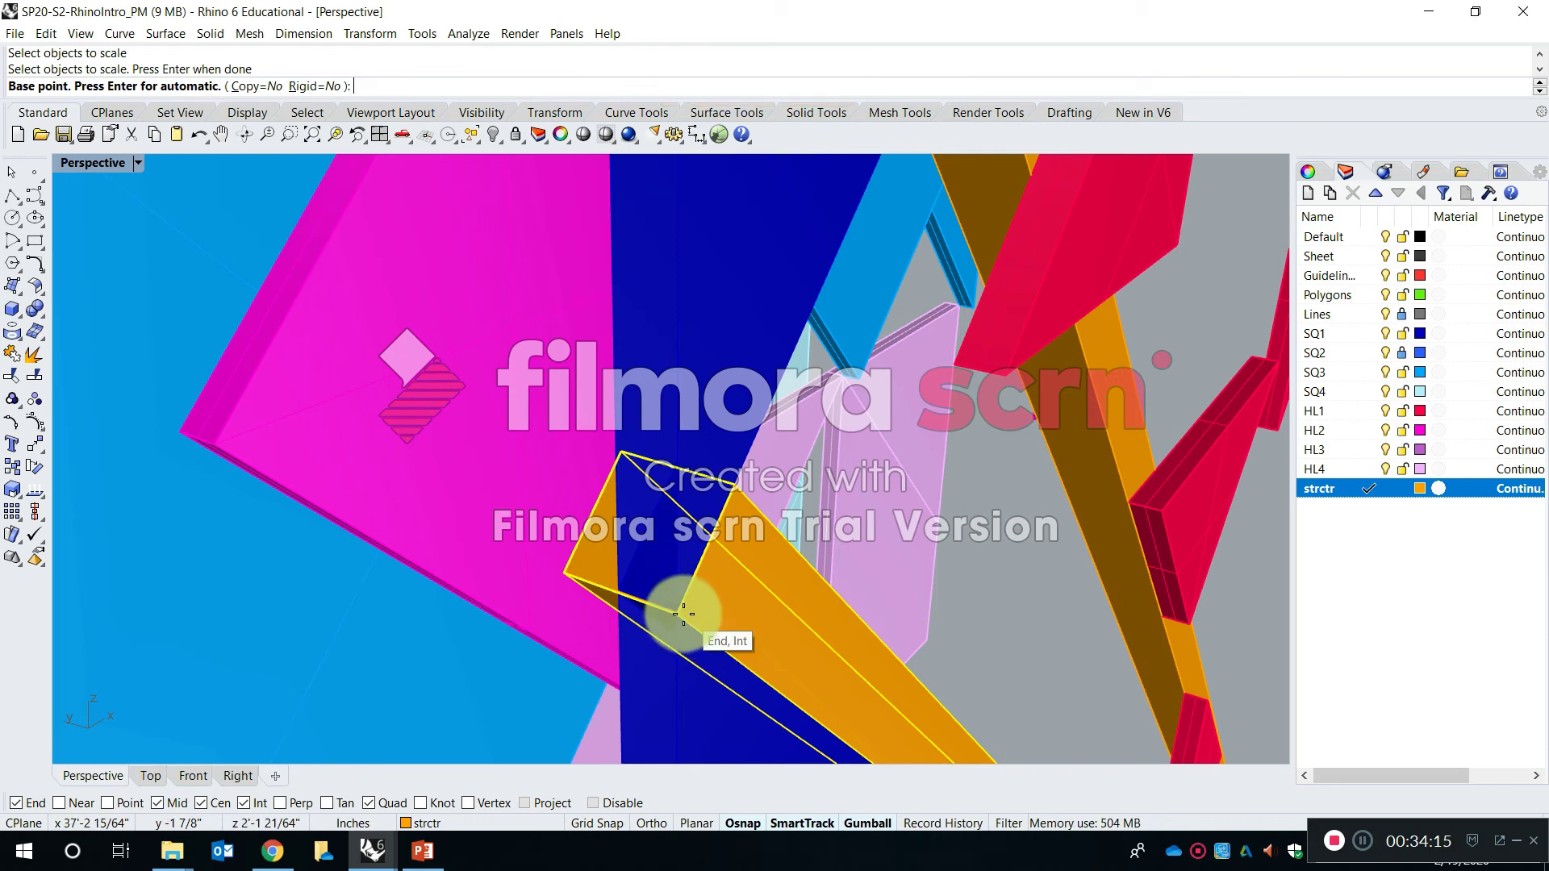
left_click(679, 617)
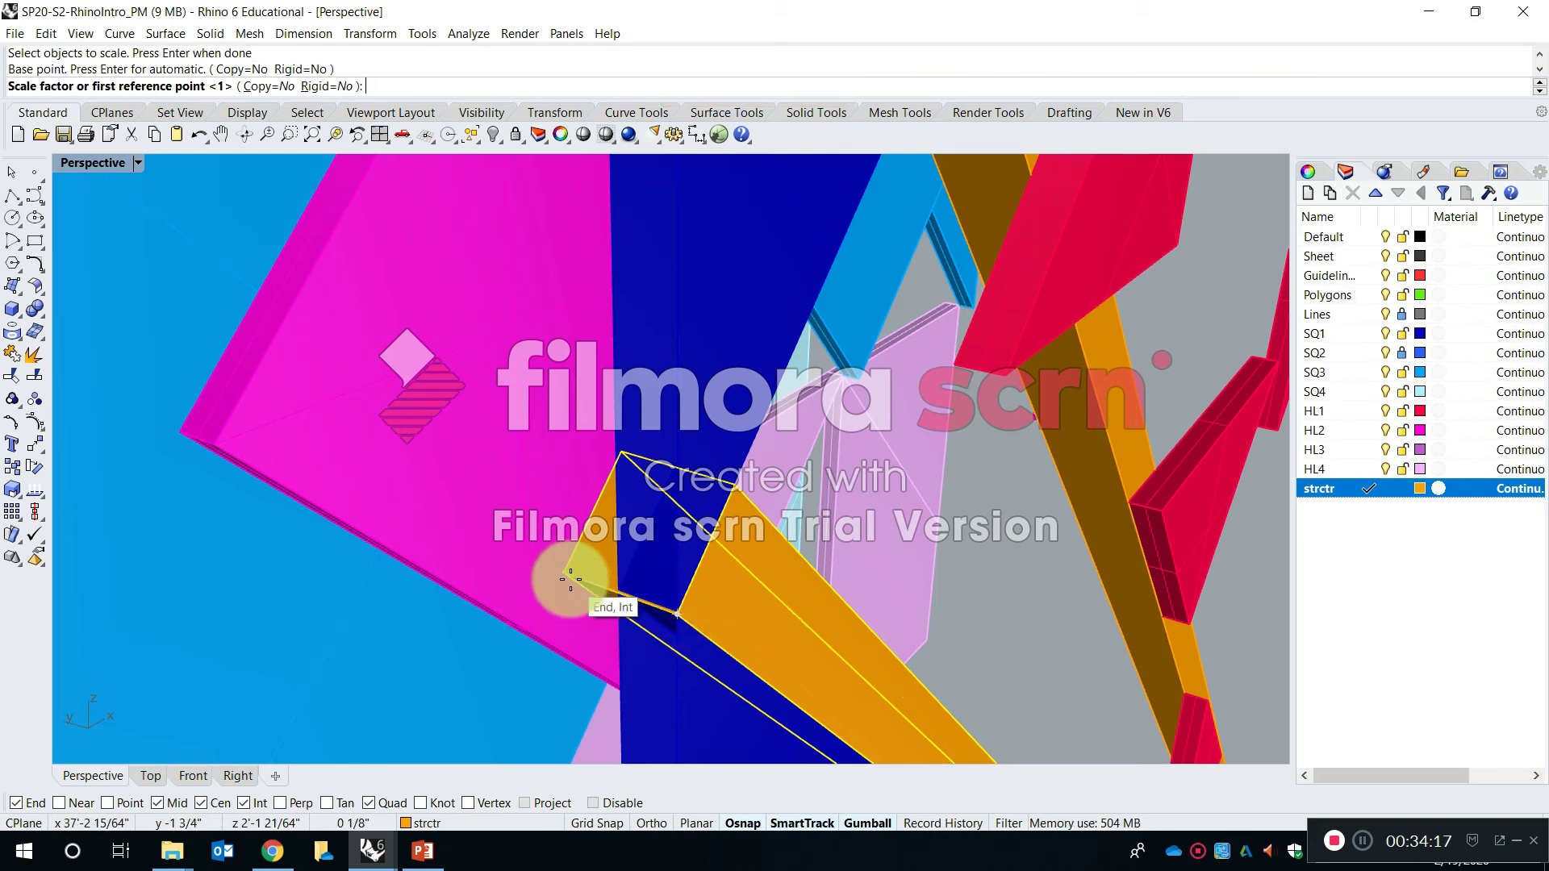
left_click(569, 575)
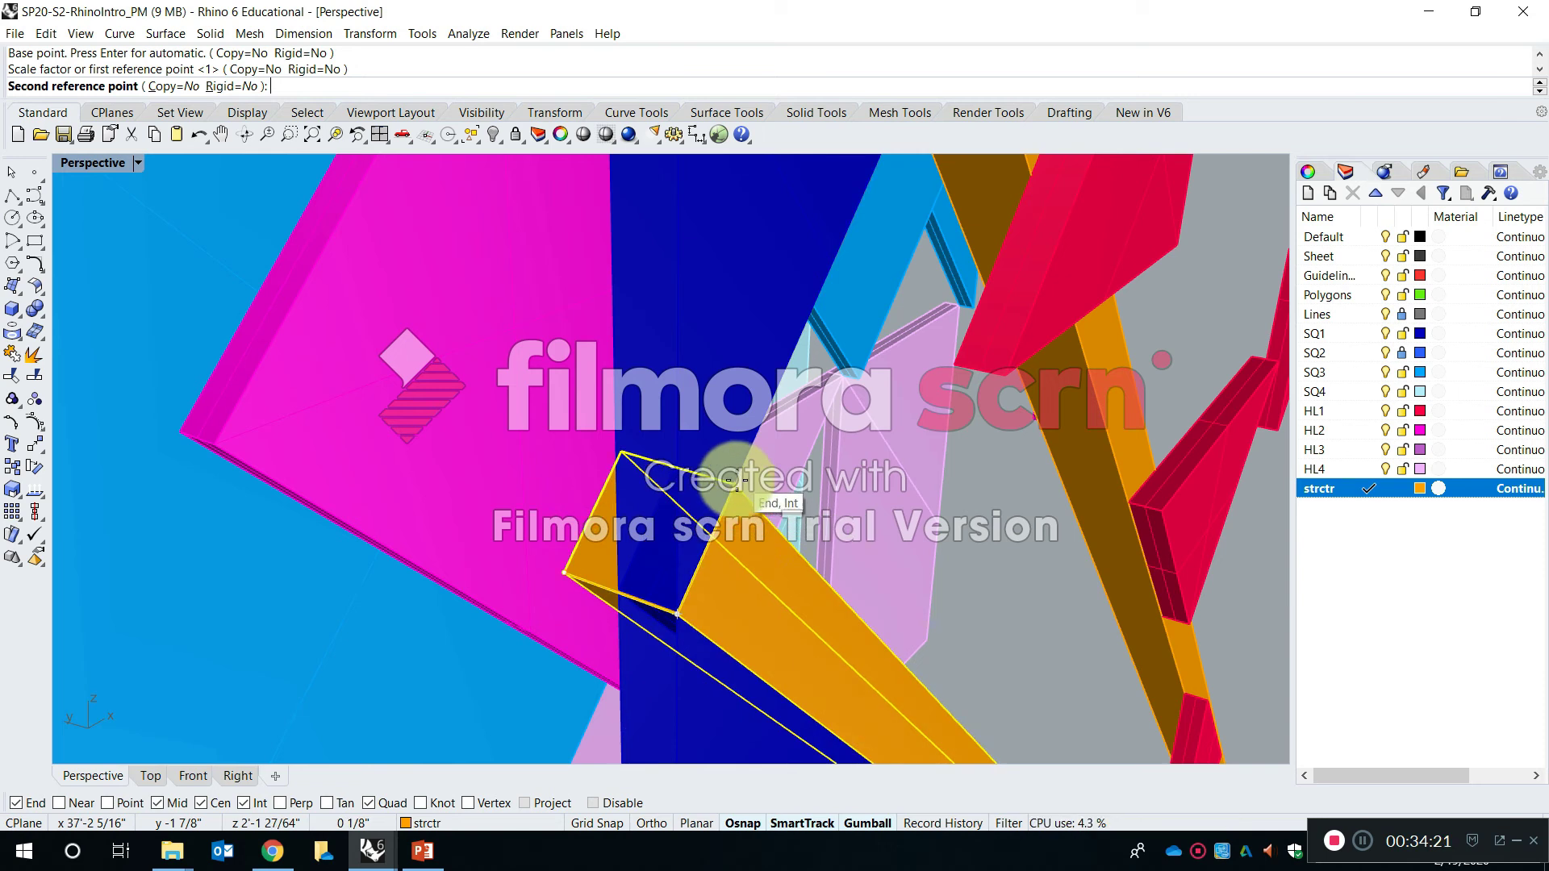
left_click(718, 512)
scroll(601, 555, "up", 3)
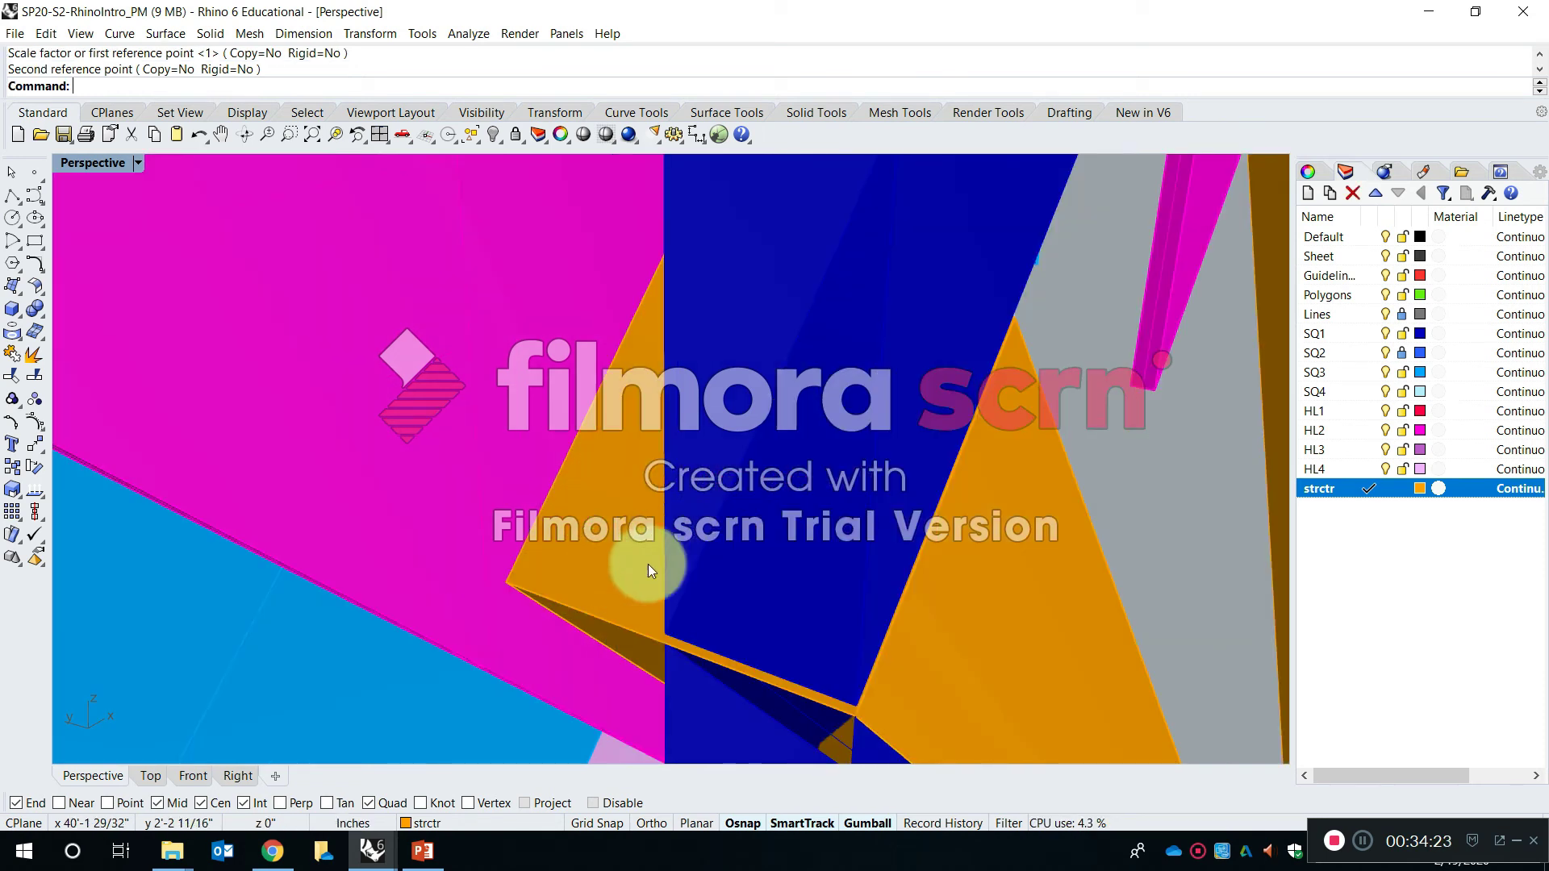
Scale the bar copy about its upper end corner so that the end edge becomes 1/16" long
scroll(772, 513, "down", 5)
scroll(815, 537, "up", 2)
key("Escape")
type("scale")
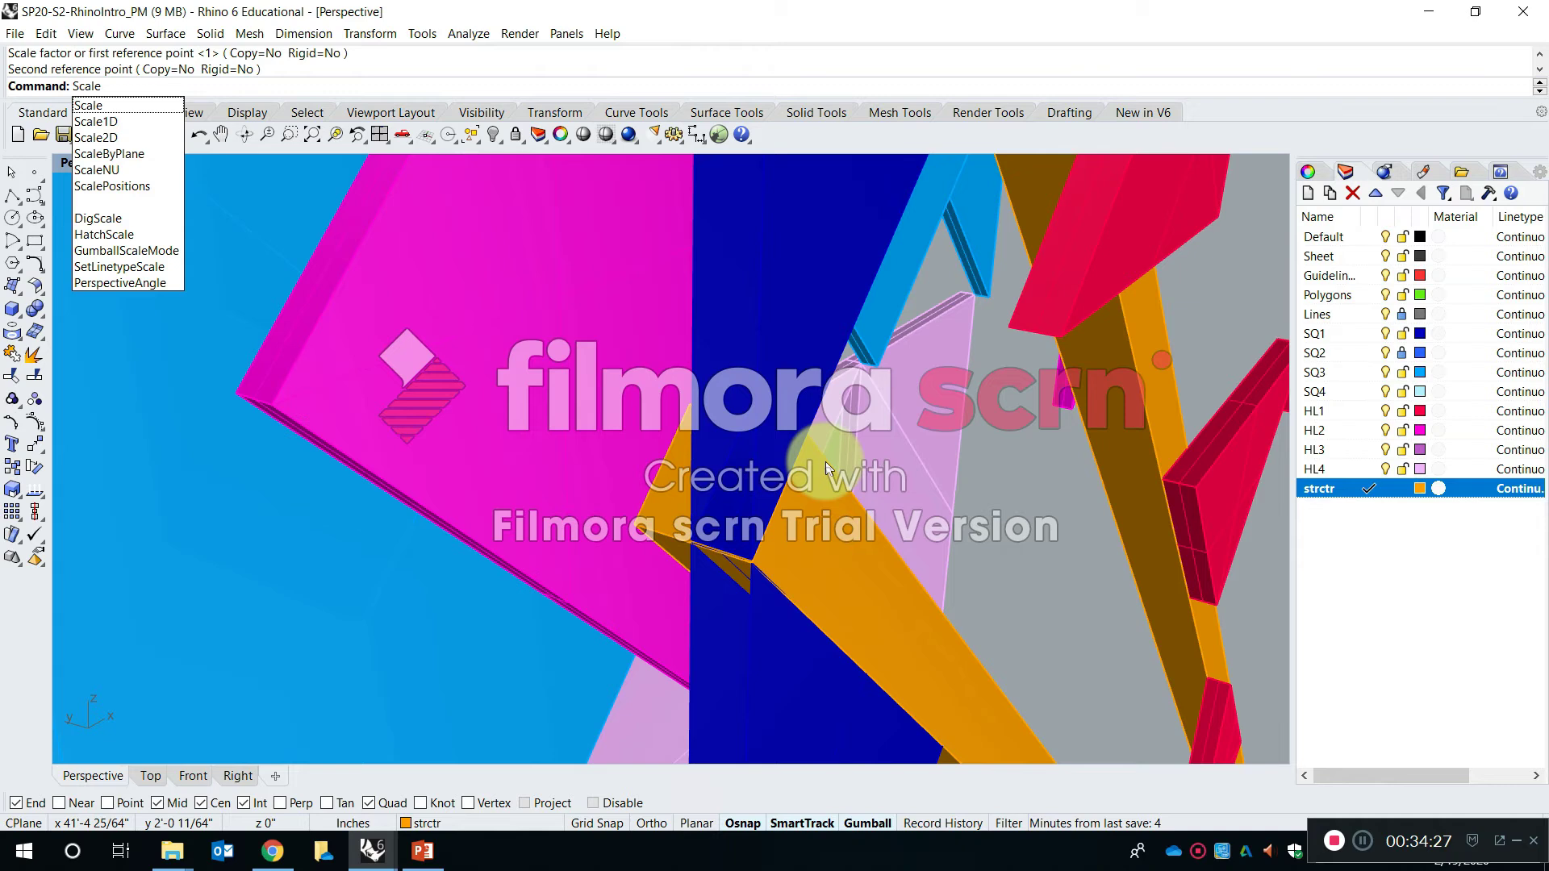
key("Return")
left_click(684, 501)
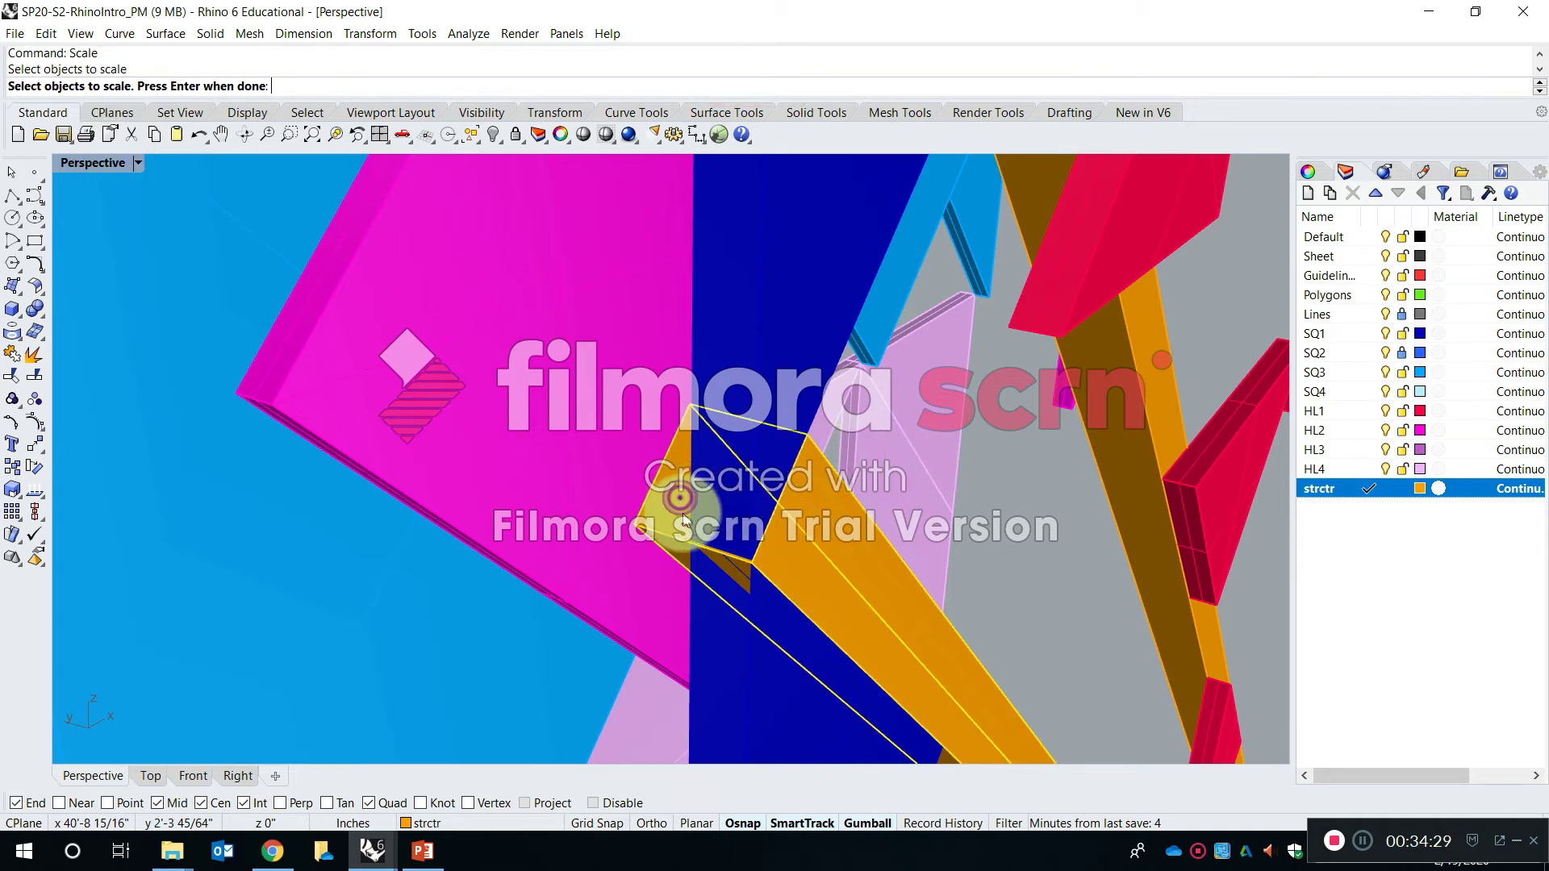
key("Return")
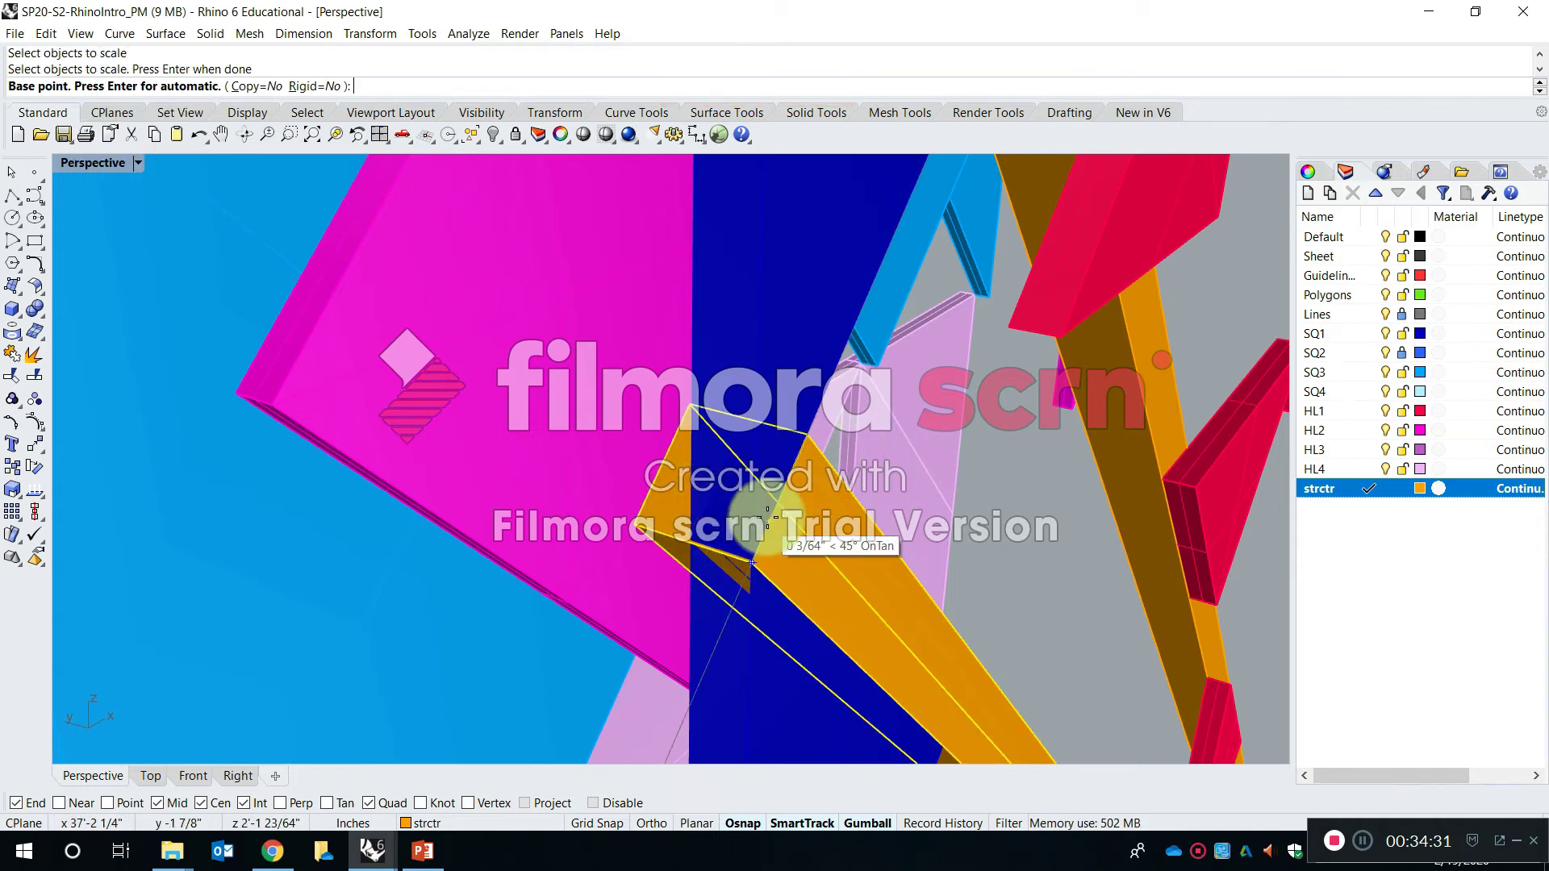
scroll(757, 567, "up", 3)
left_click(718, 662)
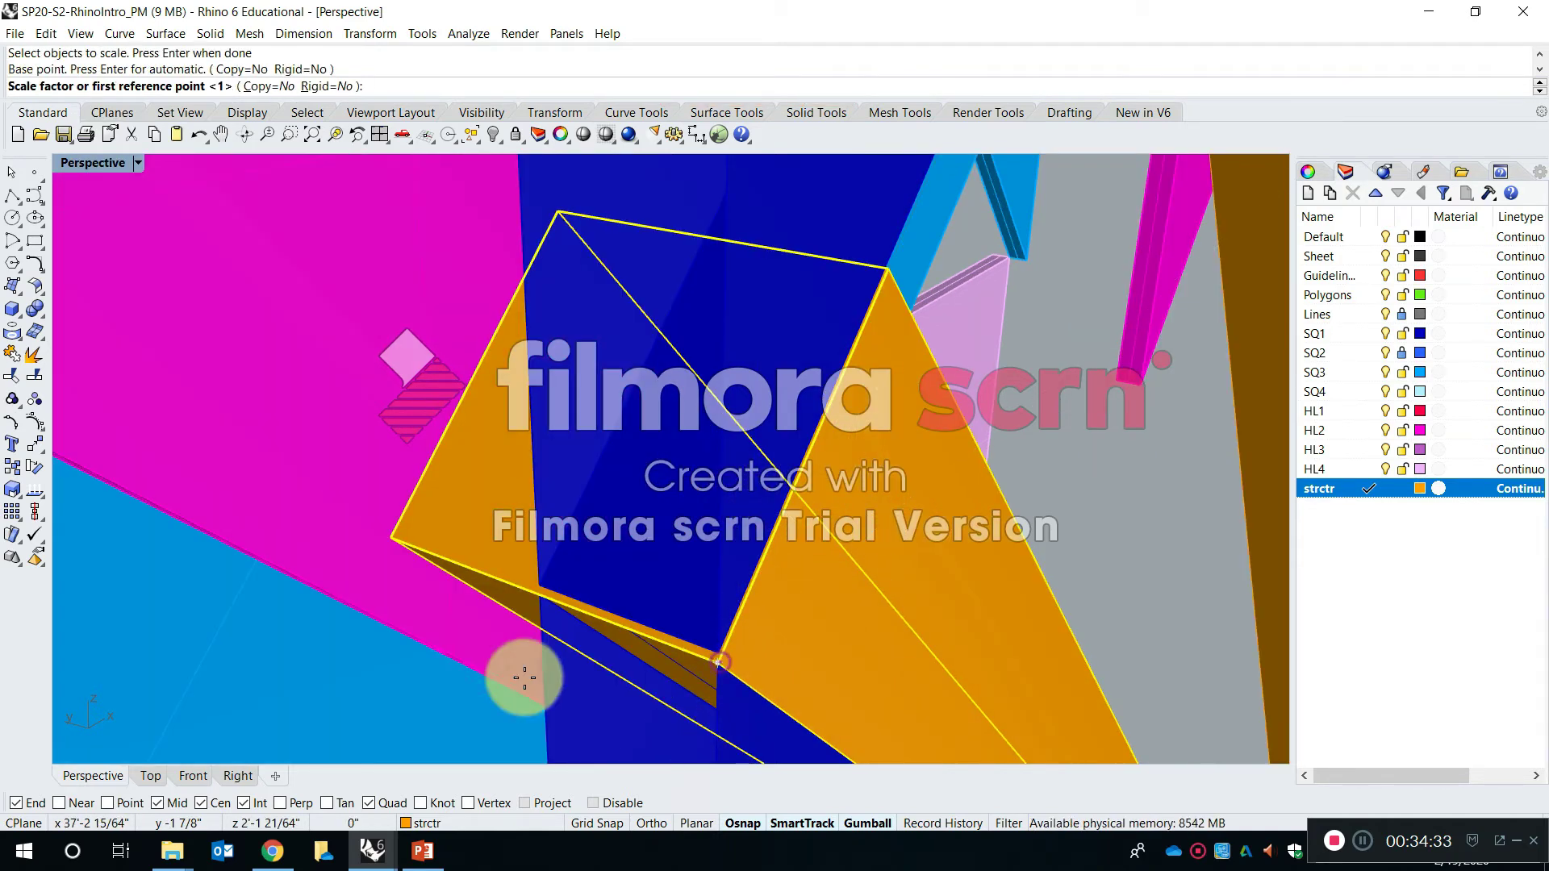
left_click(391, 537)
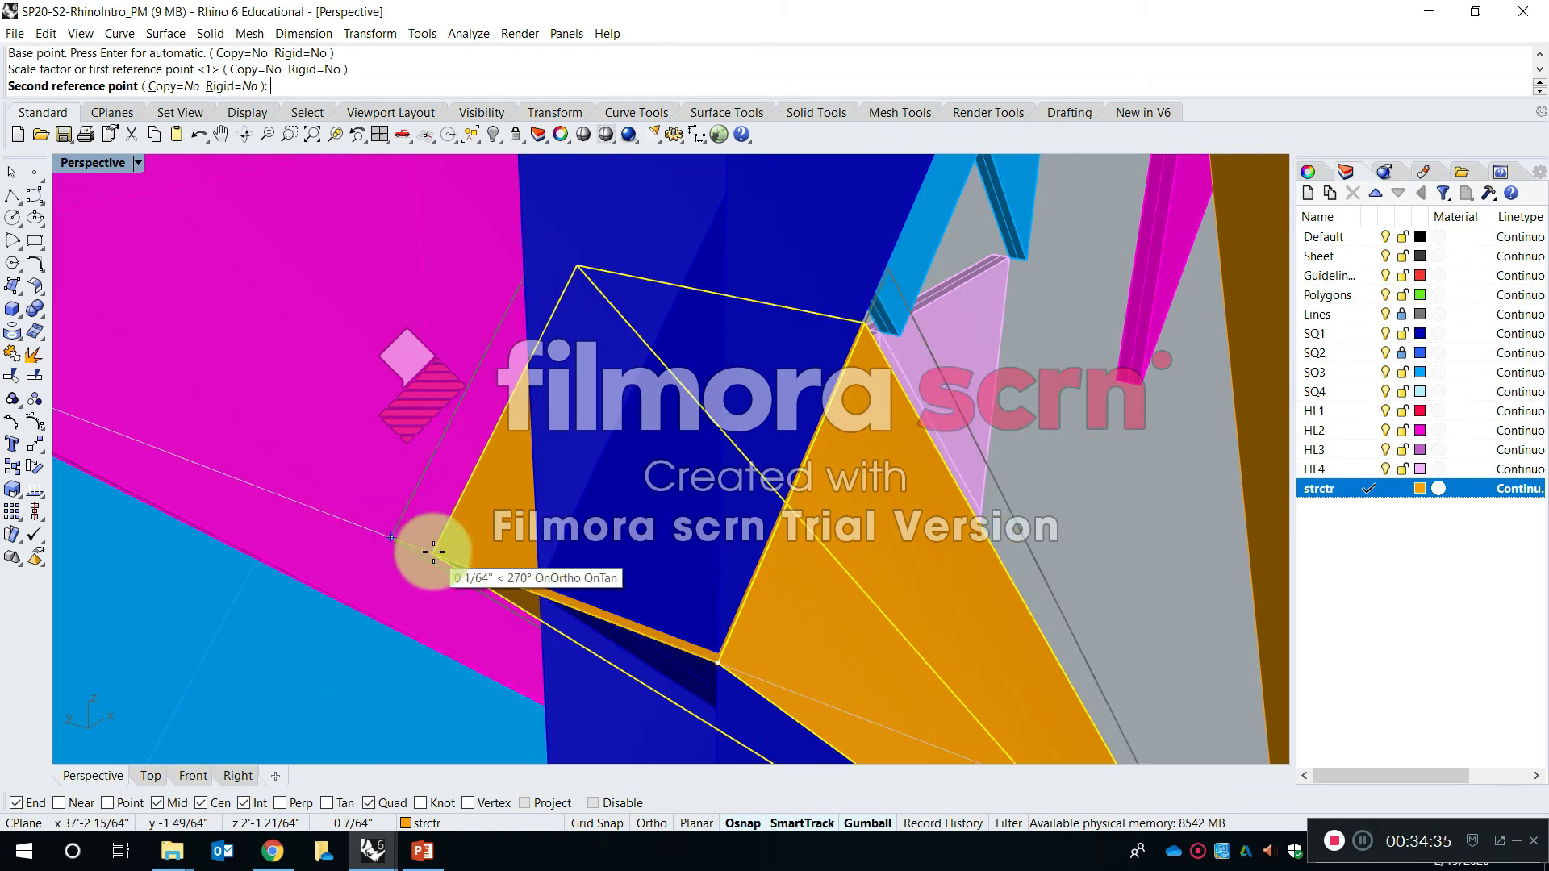
type("1/16")
key("Return")
scroll(632, 492, "down", 8)
scroll(595, 526, "up", 3)
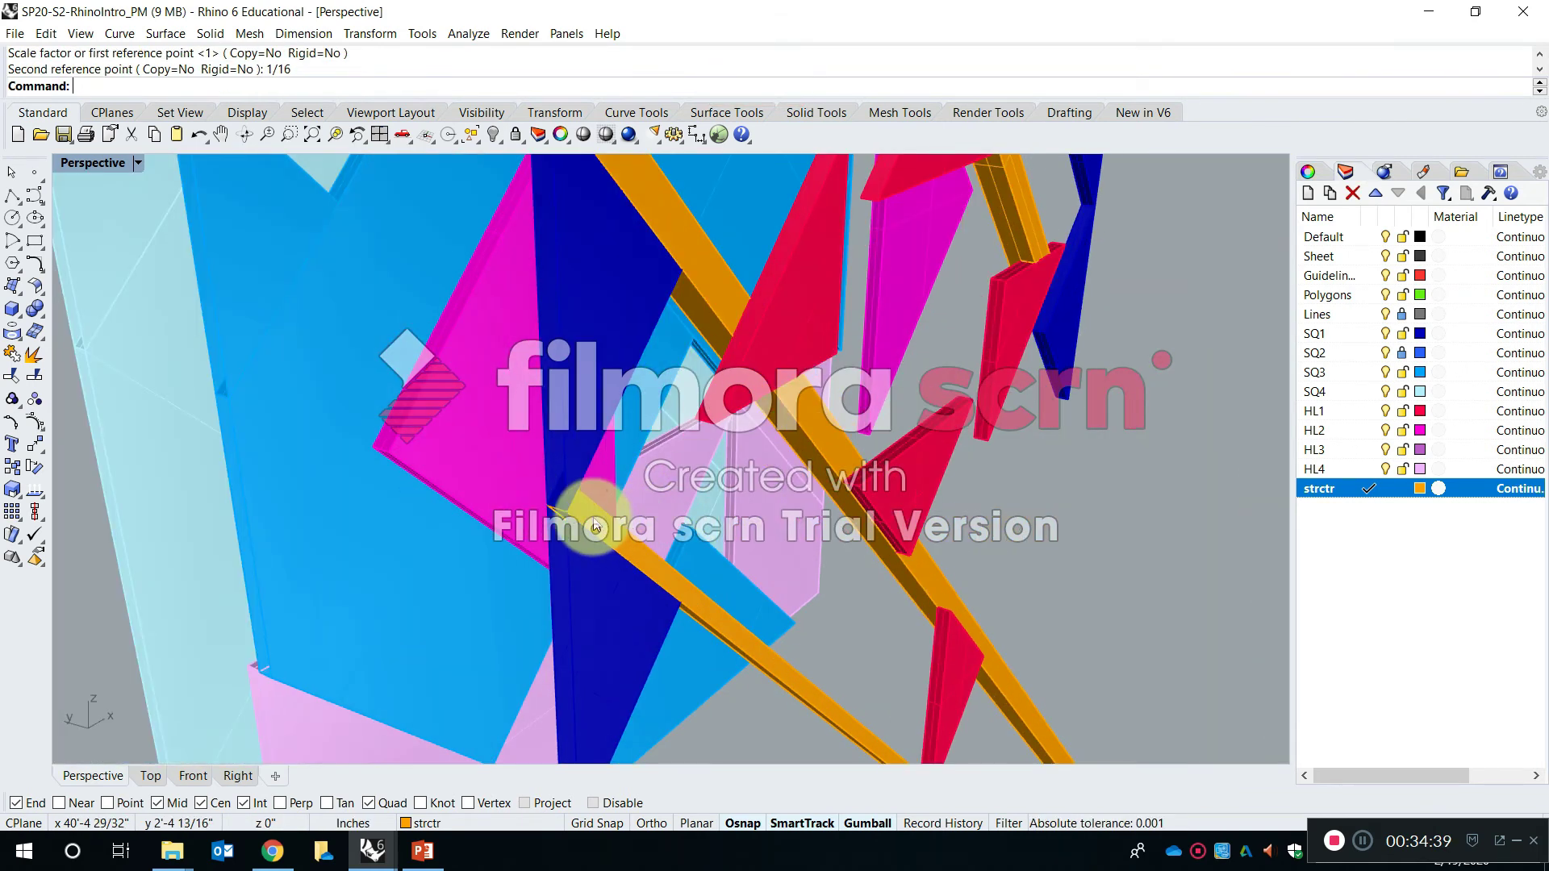
Move the thinned bar by its upper end corner and shift it clear of the dark blue triangles
scroll(595, 525, "up", 2)
key("Escape")
type("m")
key("Return")
scroll(575, 496, "up", 3)
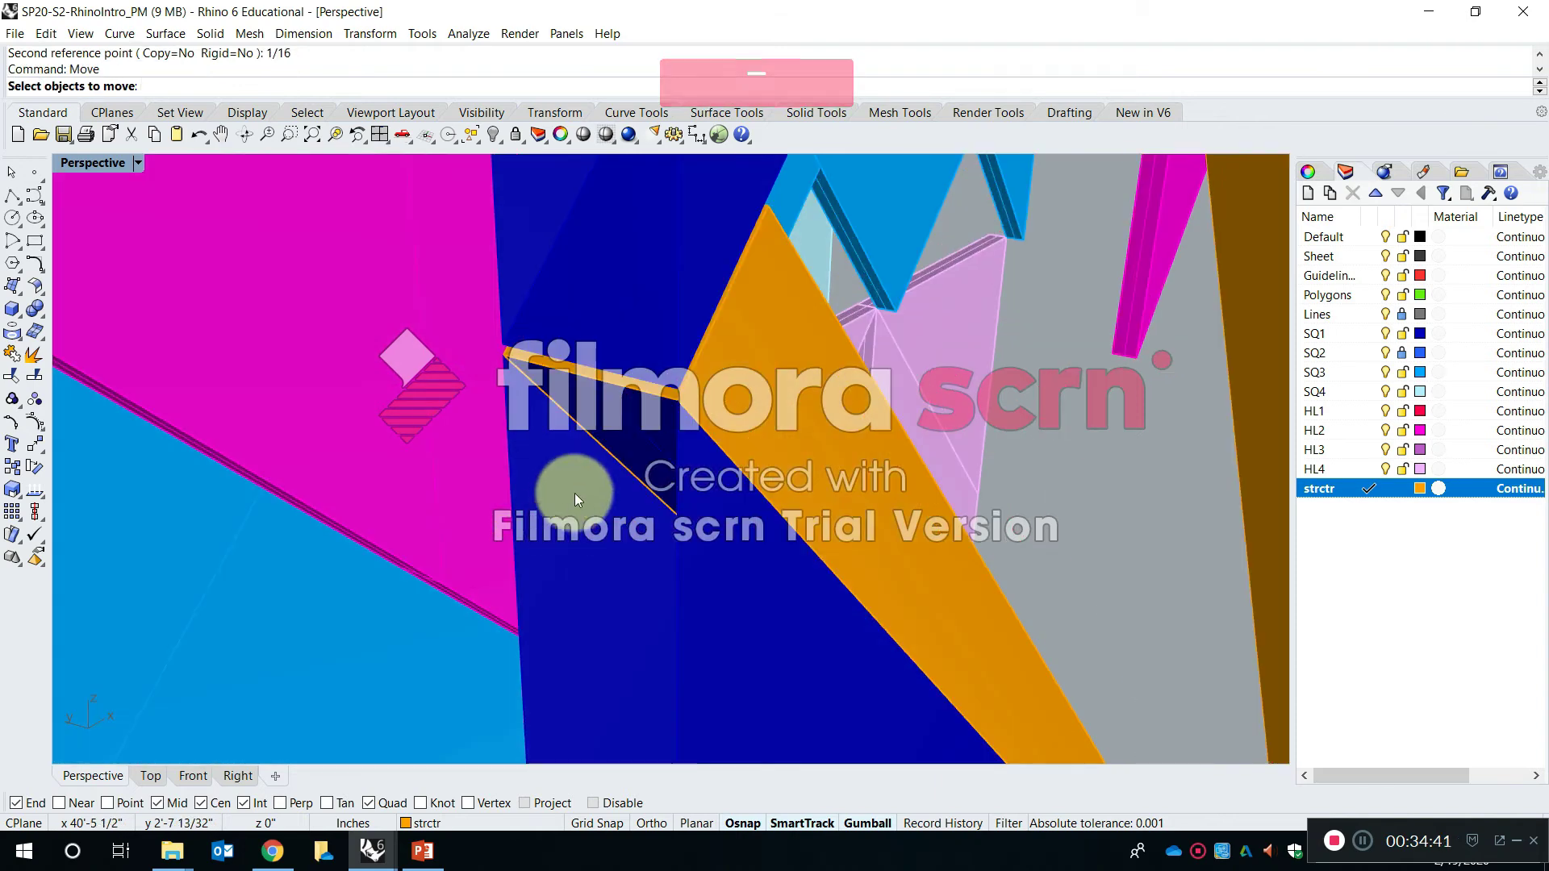
left_click(687, 395)
key("space")
left_click(686, 393)
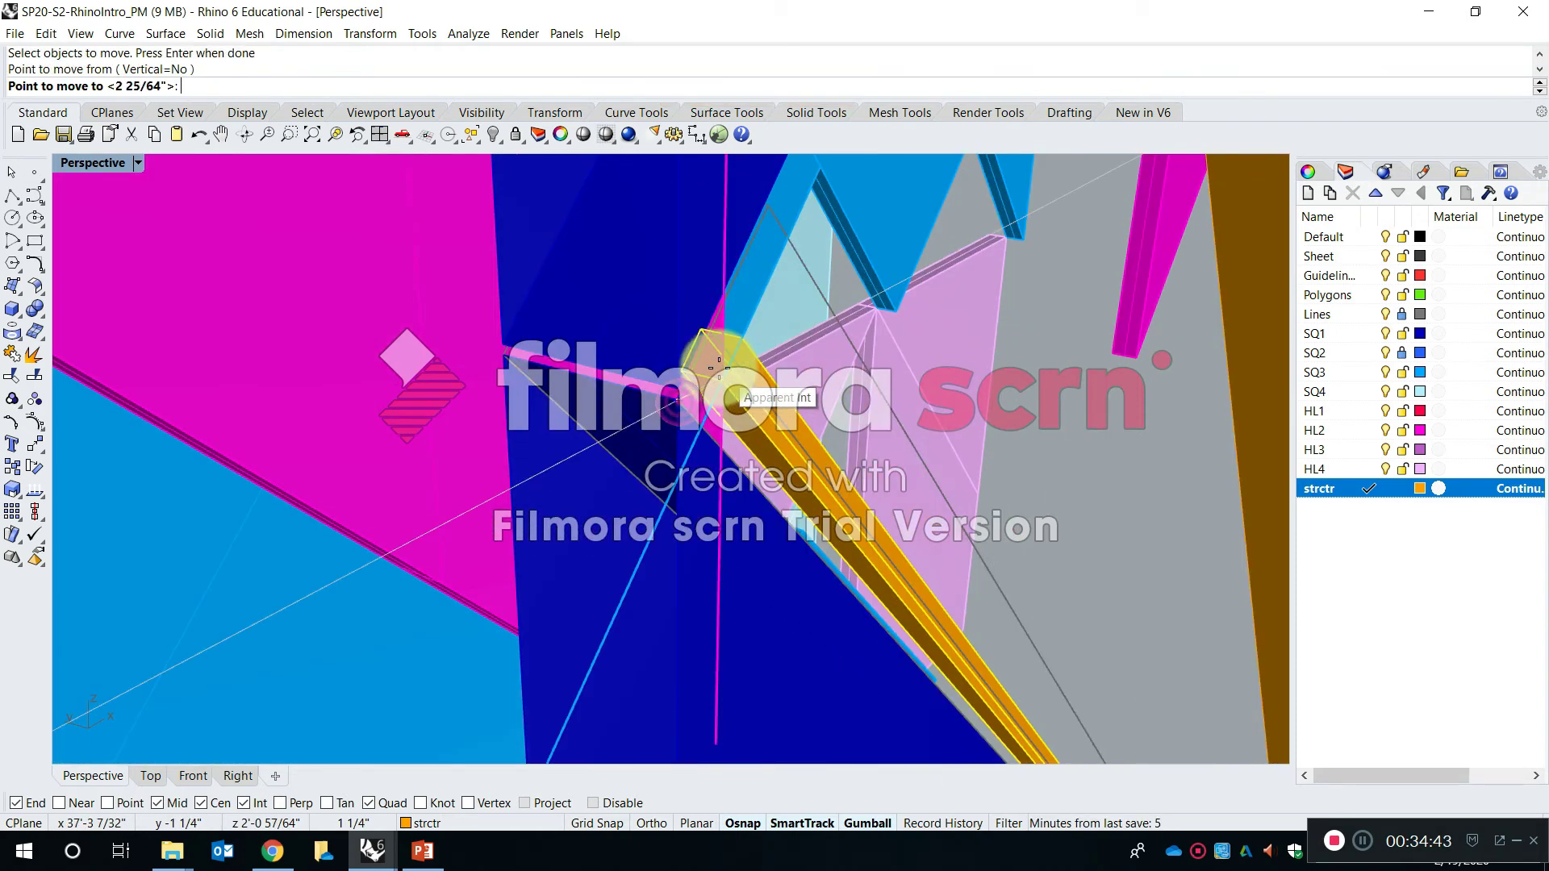
left_click(681, 389)
left_click(711, 392)
scroll(726, 398, "down", 6)
scroll(831, 484, "up", 3)
left_click_drag(861, 519, 889, 512)
scroll(703, 295, "up", 6)
scroll(703, 281, "down", 3)
Move the thinned bar by its upper end corner onto the apex of the lower dark blue triangle
key("Escape")
type("m")
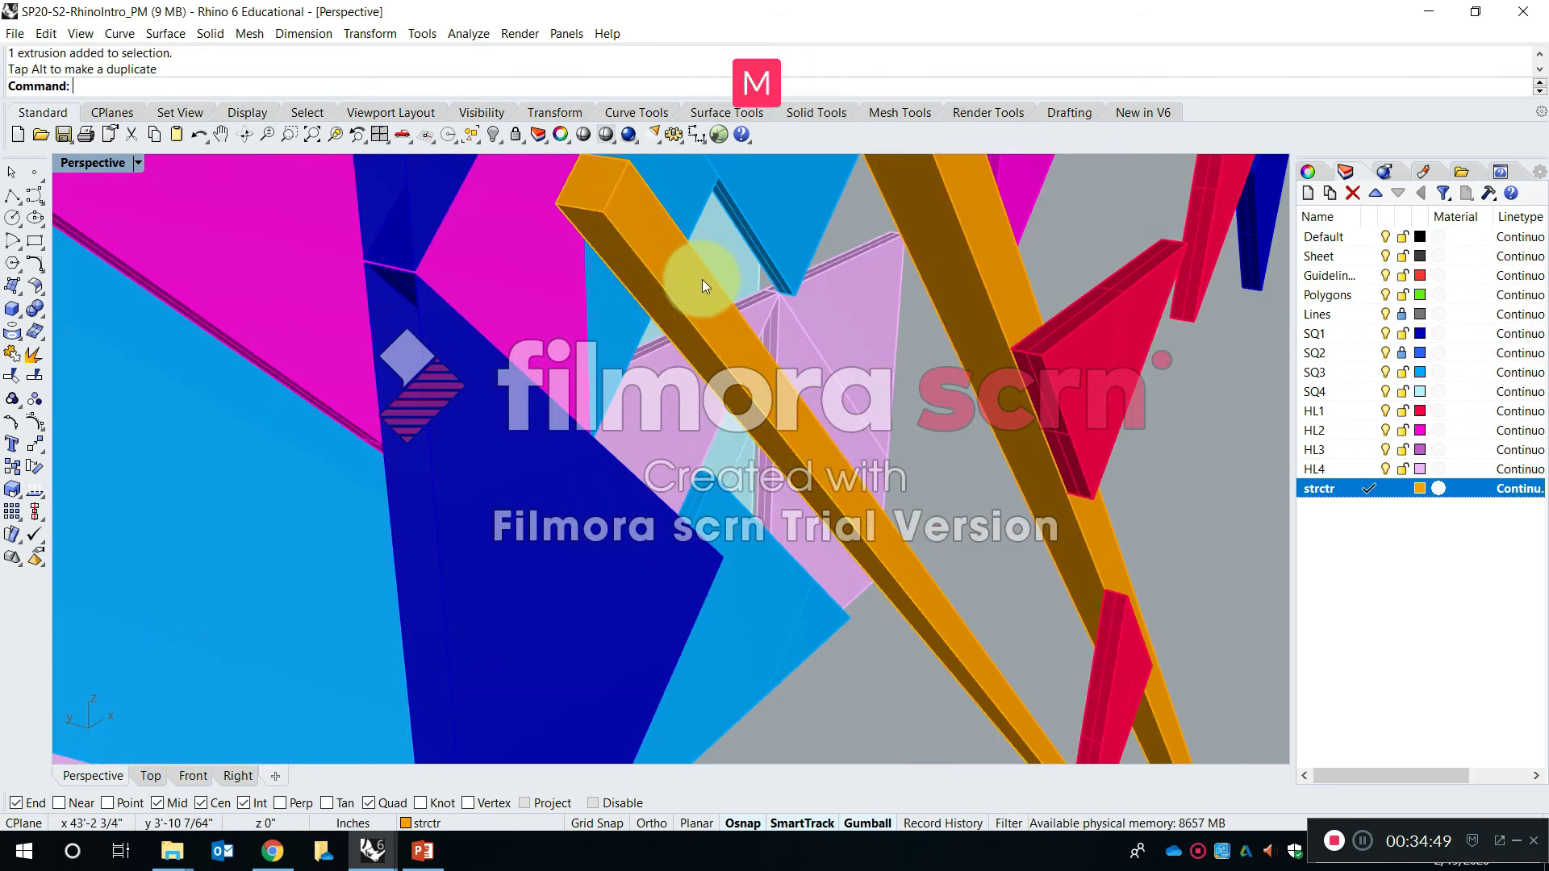
key("Return")
left_click(613, 221)
key("Return")
left_click(604, 211)
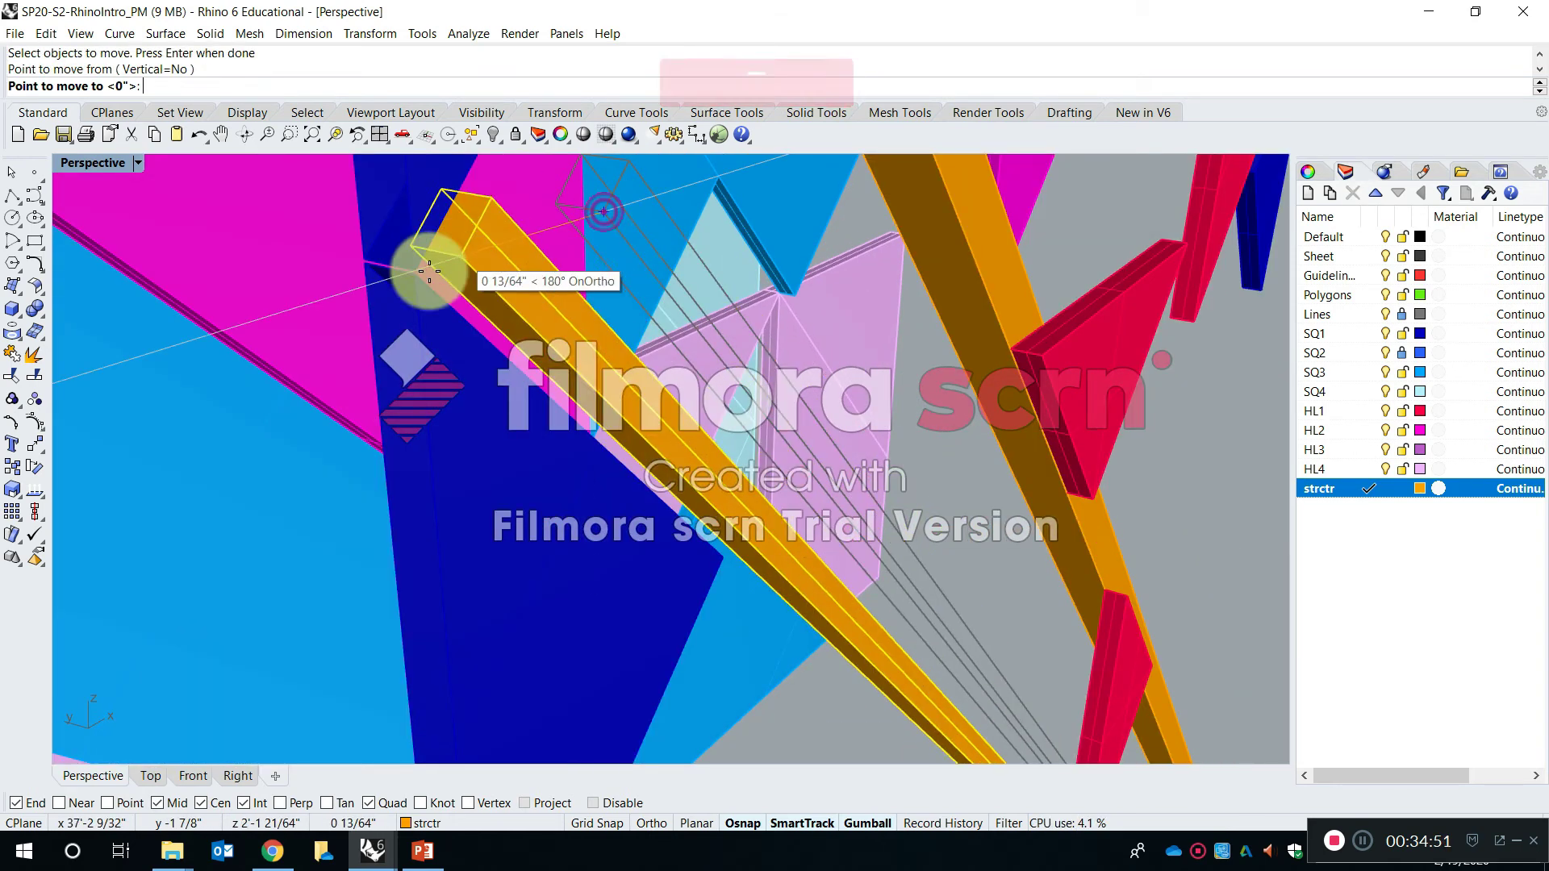
key("Escape")
Examine from several angles how the thinned bar sits against the triangles and the layered panels
scroll(635, 423, "down", 4)
right_click_drag(635, 423, 573, 343)
scroll(686, 487, "down", 3)
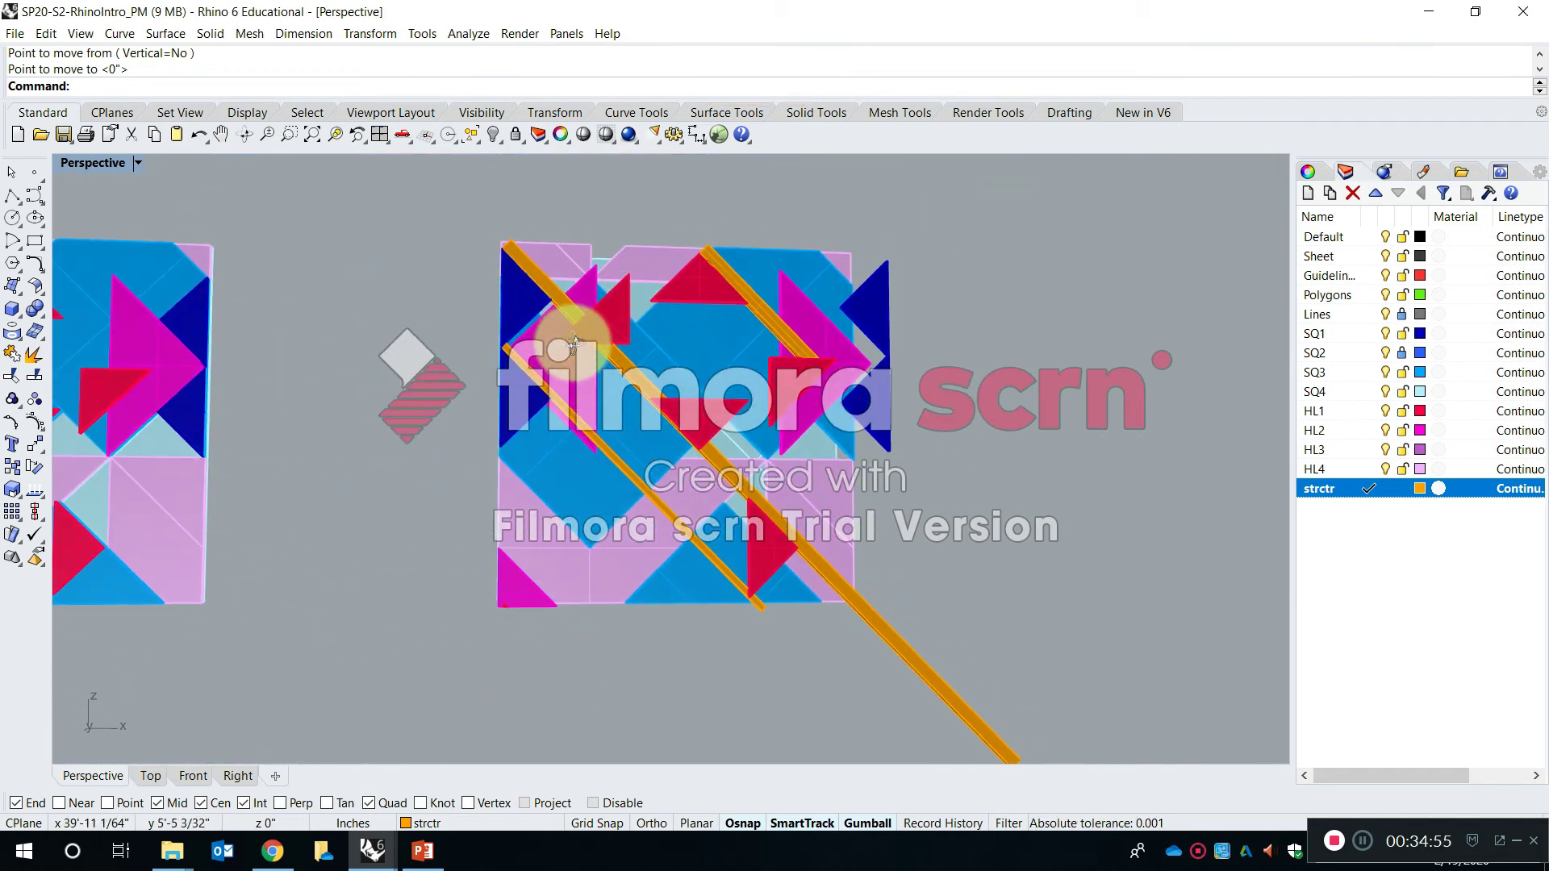
scroll(521, 432, "up", 5)
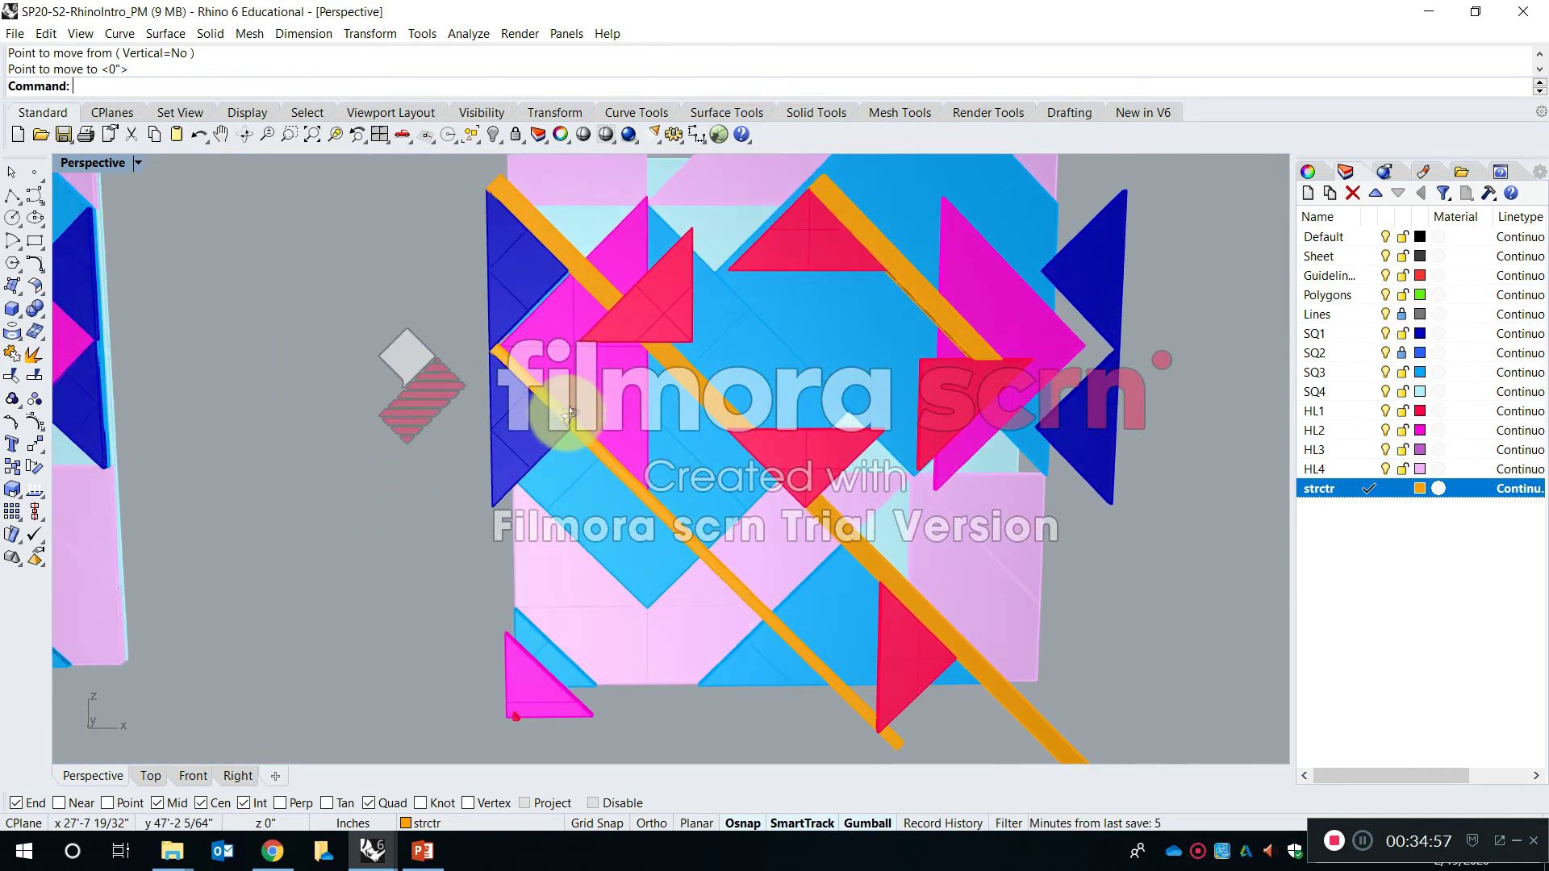
right_click_drag(569, 416, 556, 393)
scroll(504, 343, "up", 4)
scroll(501, 336, "down", 2)
right_click_drag(593, 339, 623, 414)
scroll(443, 400, "down", 3)
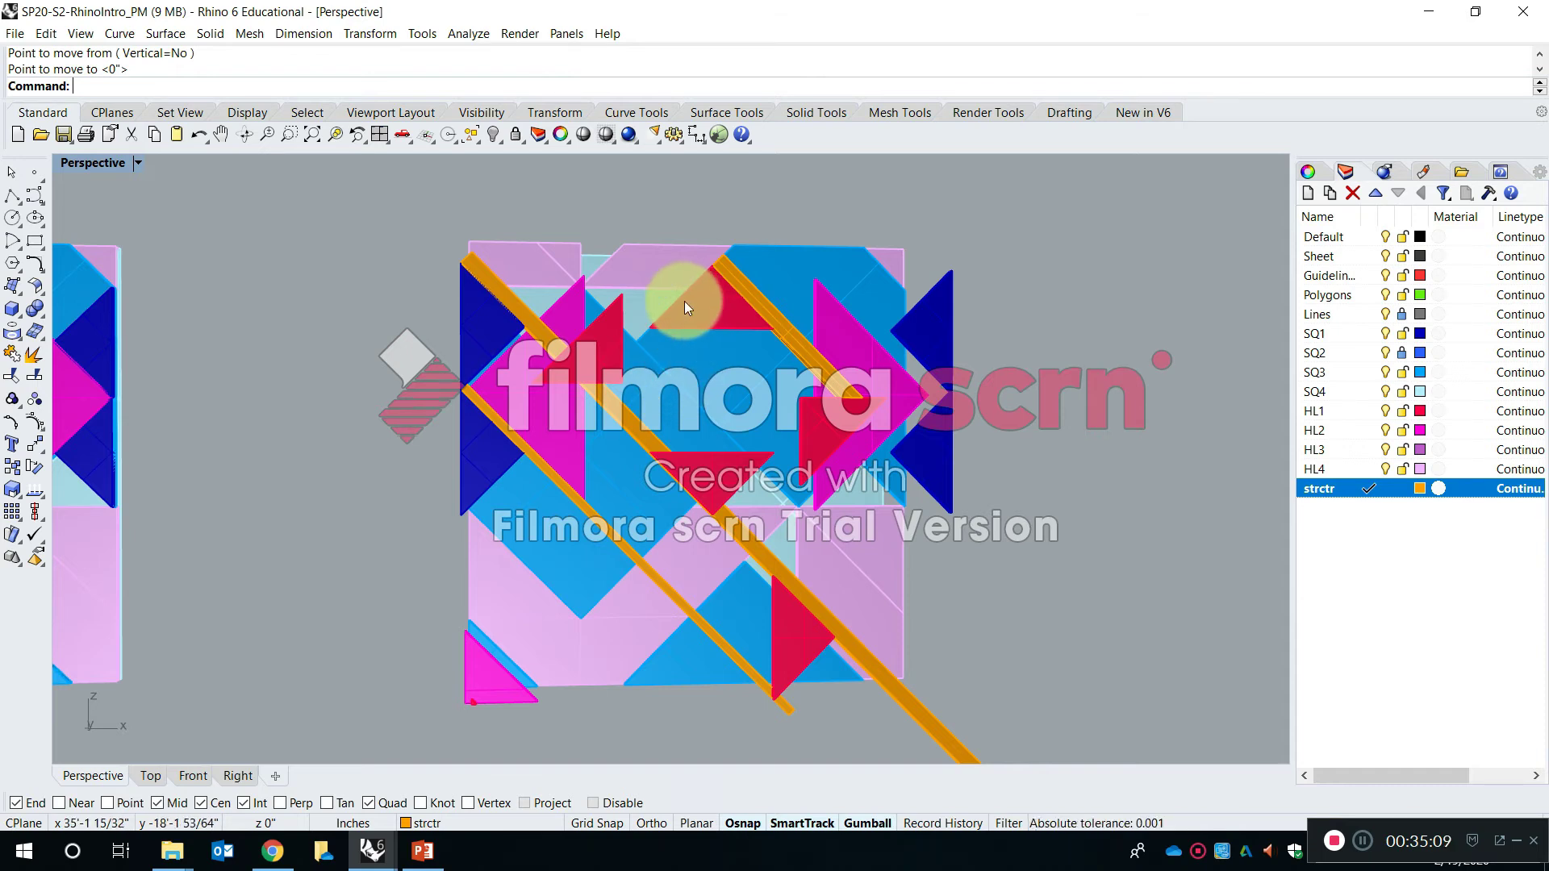
right_click_drag(710, 312, 602, 491)
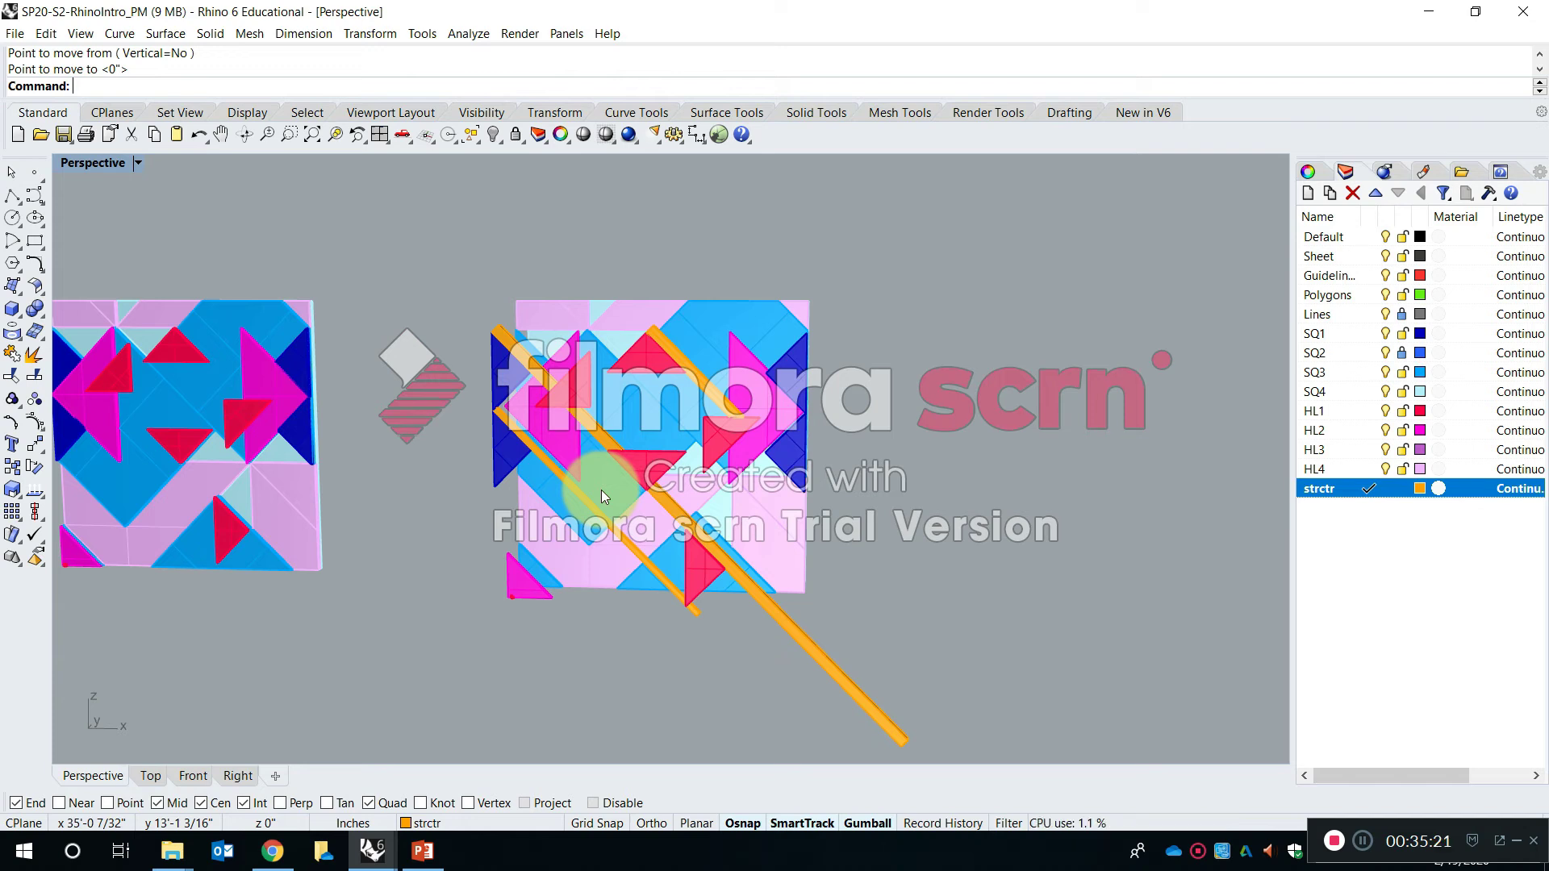
key("Escape")
type("copy")
key("Return")
scroll(458, 404, "up", 6)
left_click(457, 402)
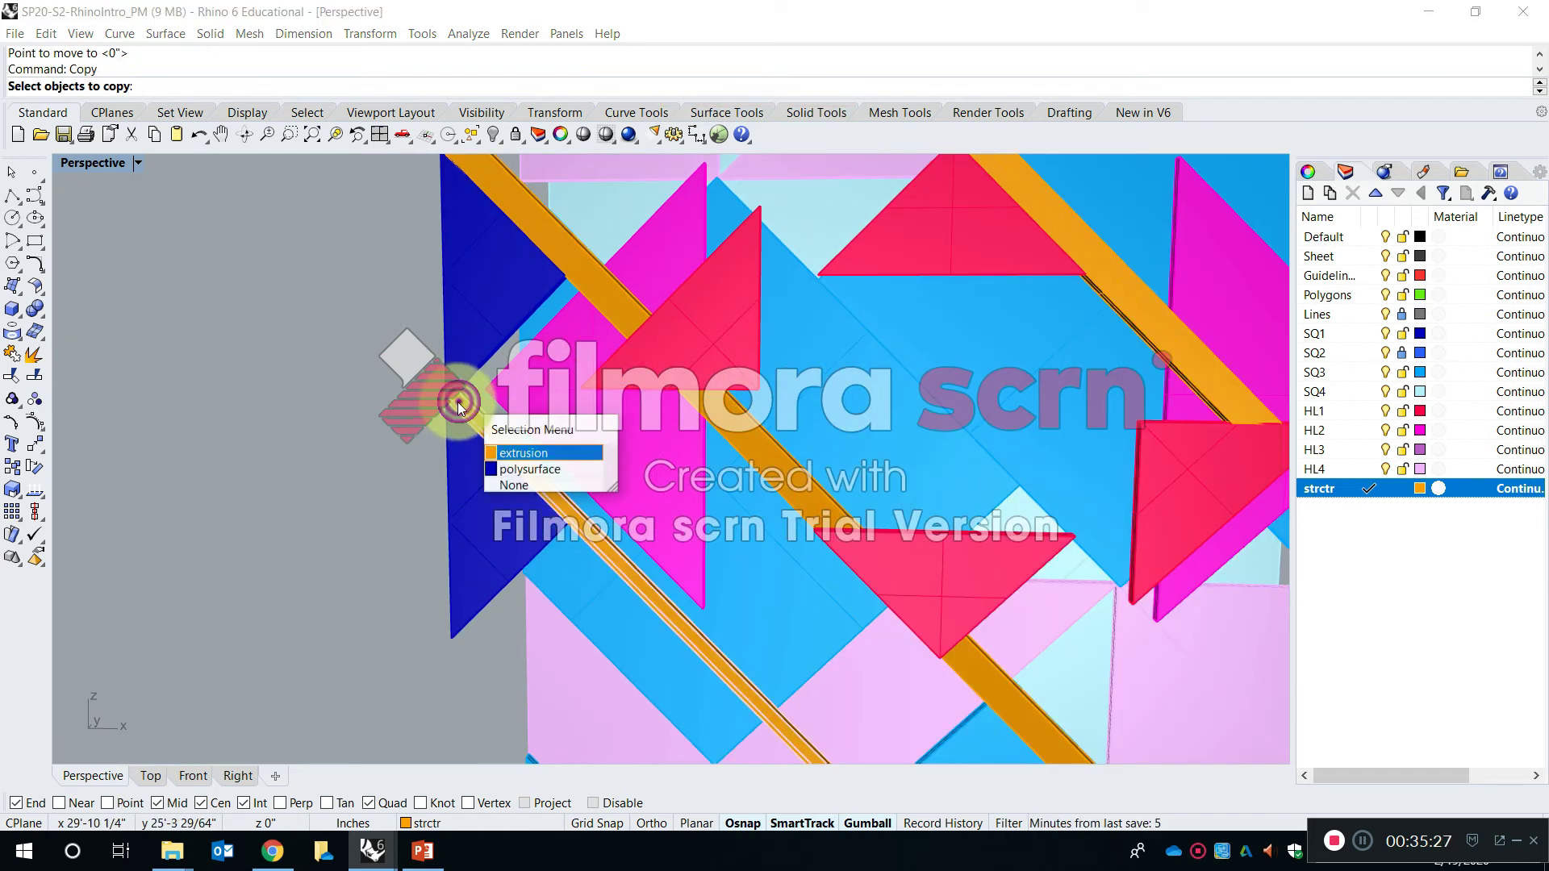
left_click(516, 452)
key("Return")
scroll(487, 444, "down", 5)
left_click(491, 620)
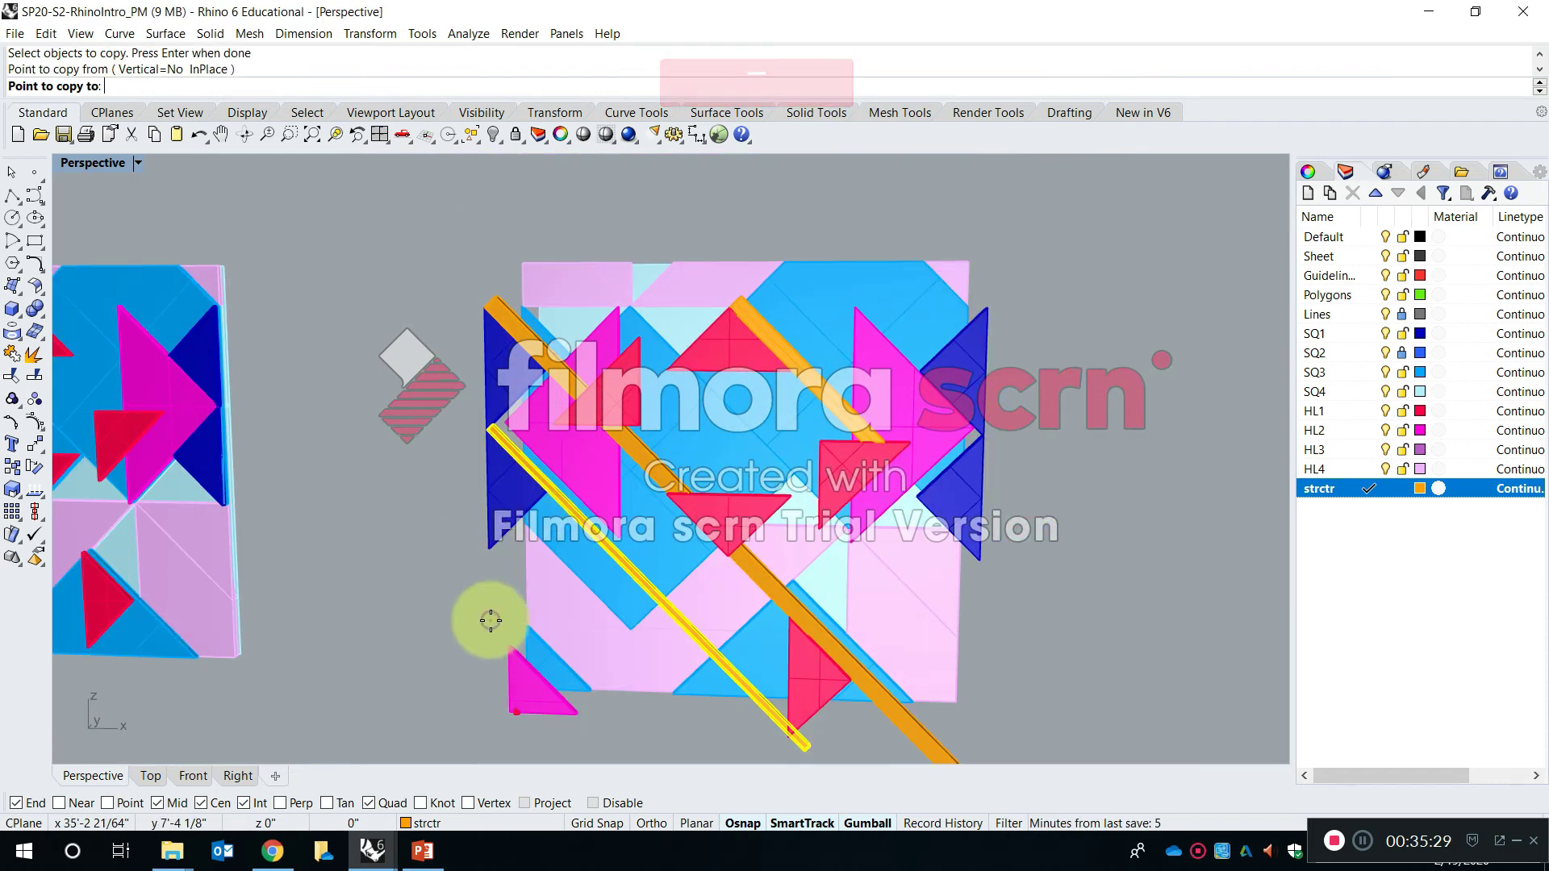
key("Escape")
Try to duplicate the thinned bar in the negative X direction with the gumball, and undo the move
right_click_drag(540, 606, 594, 569)
left_click(602, 532)
scroll(602, 533, "up", 4)
left_click(769, 627, "ctrl")
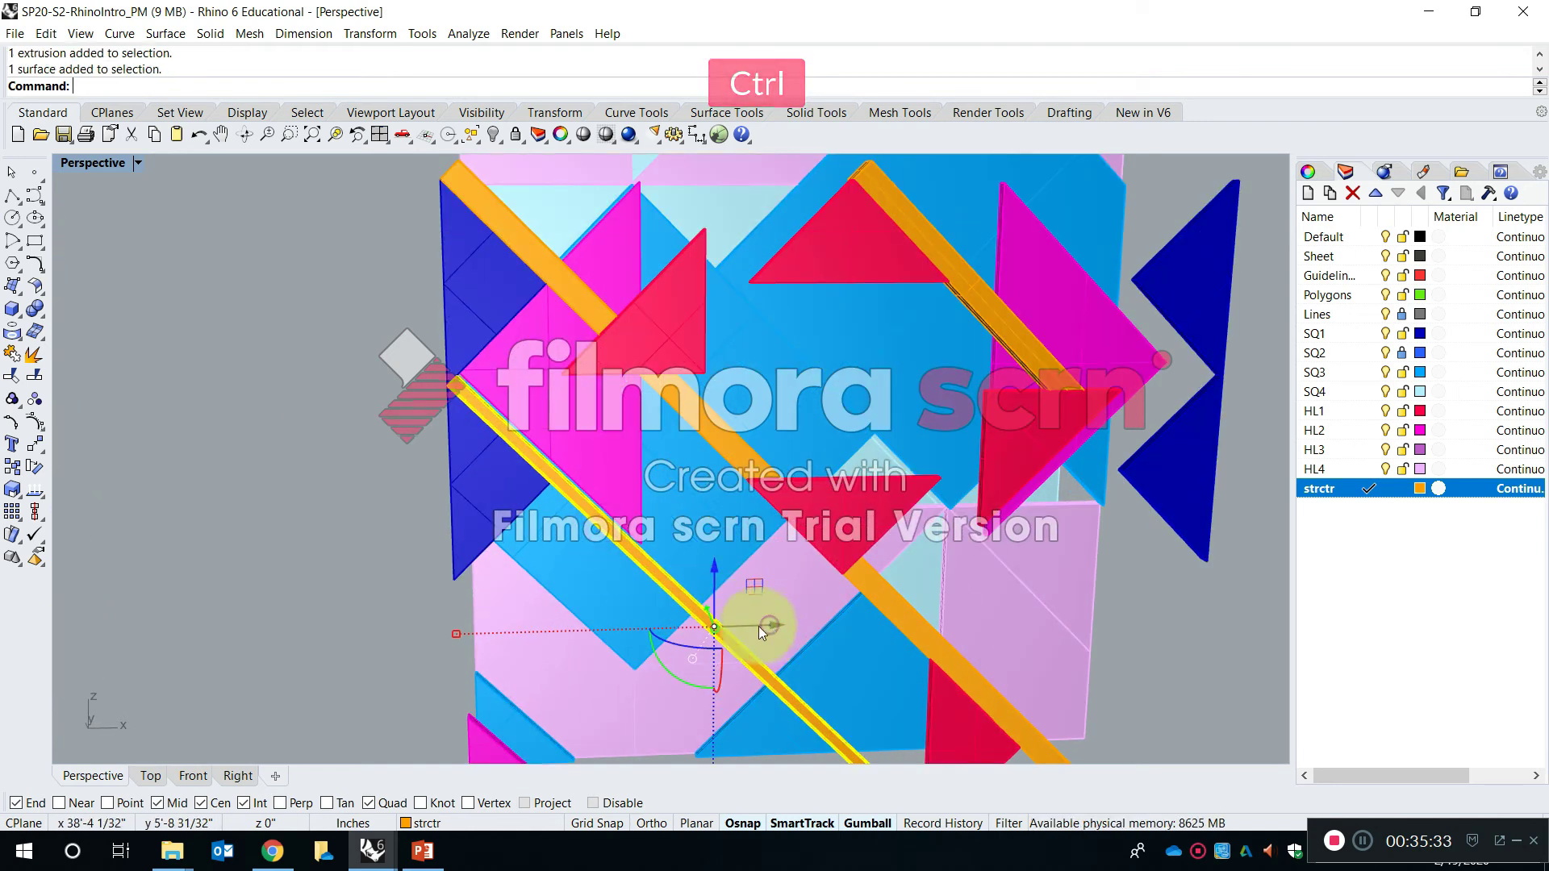
scroll(506, 629, "down", 5)
key("Escape")
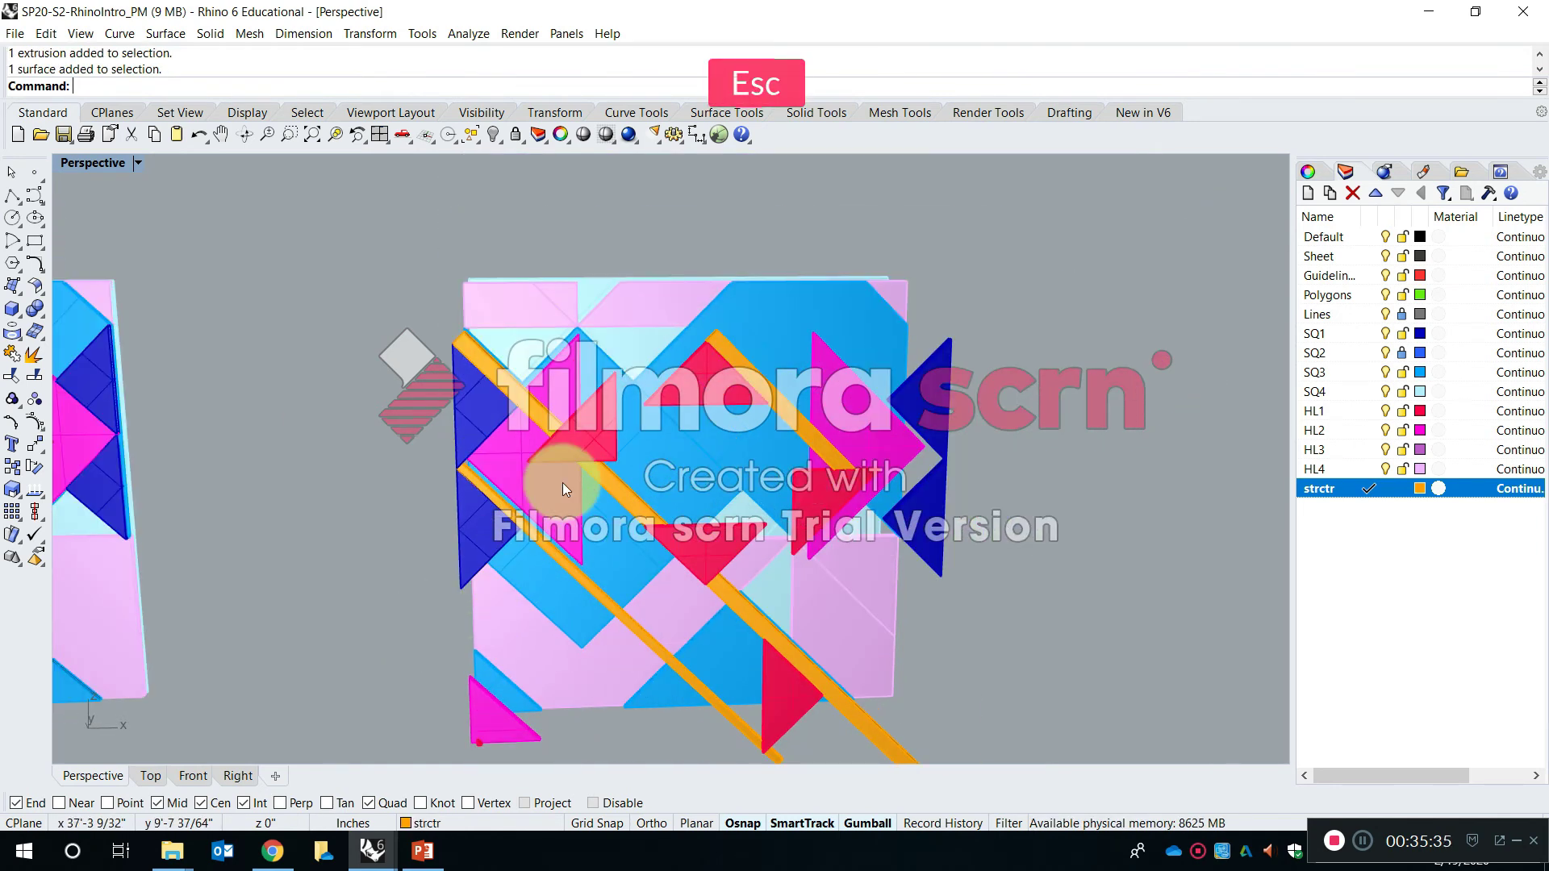
left_click(577, 569)
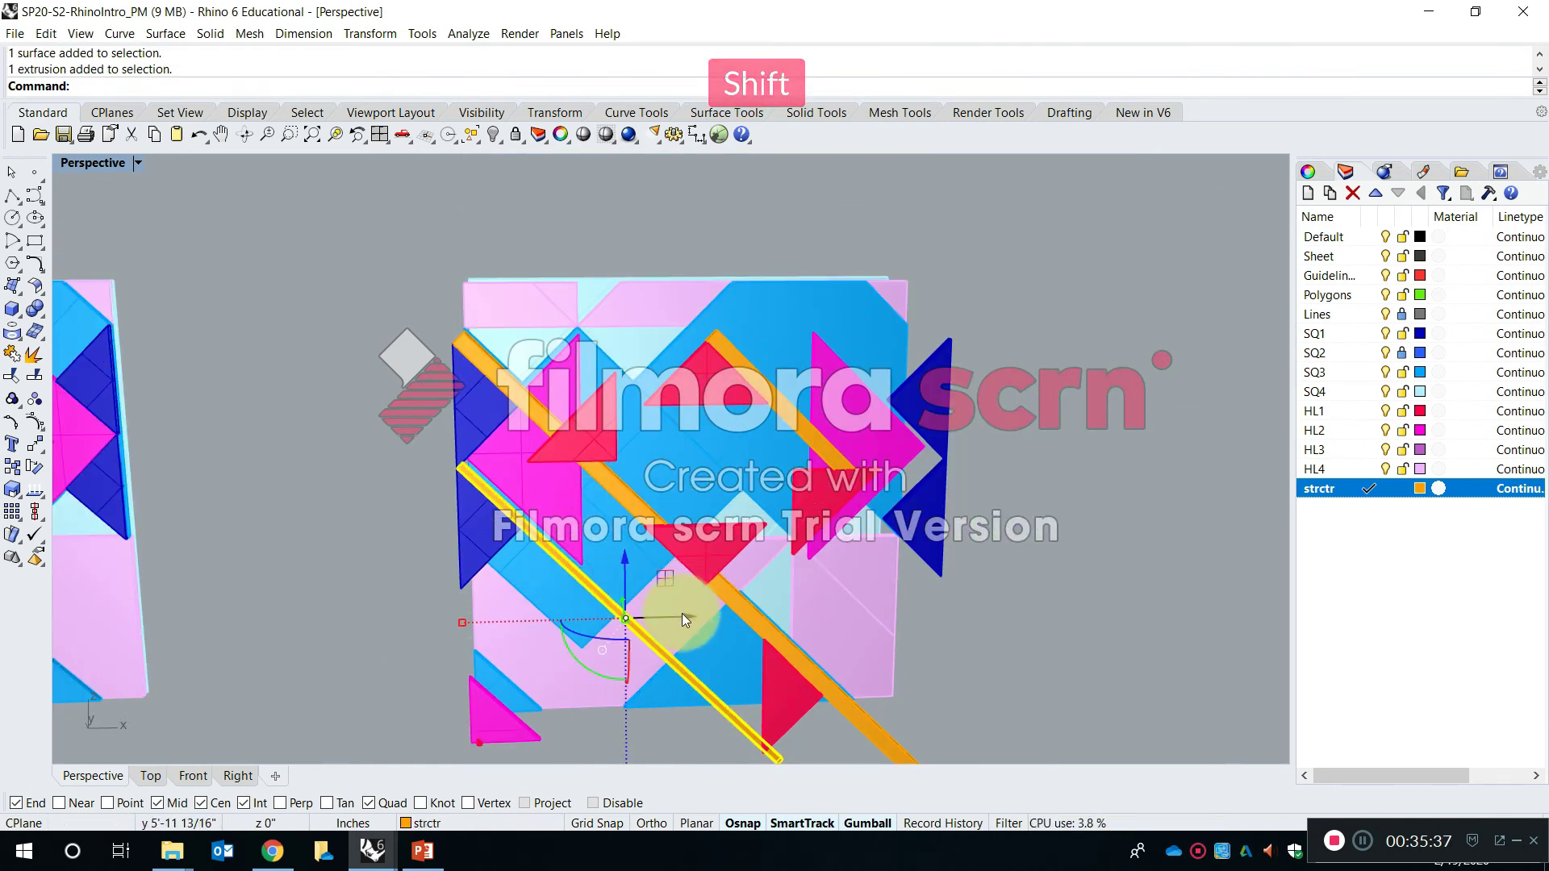
left_click_drag(684, 615, 584, 643, "shift")
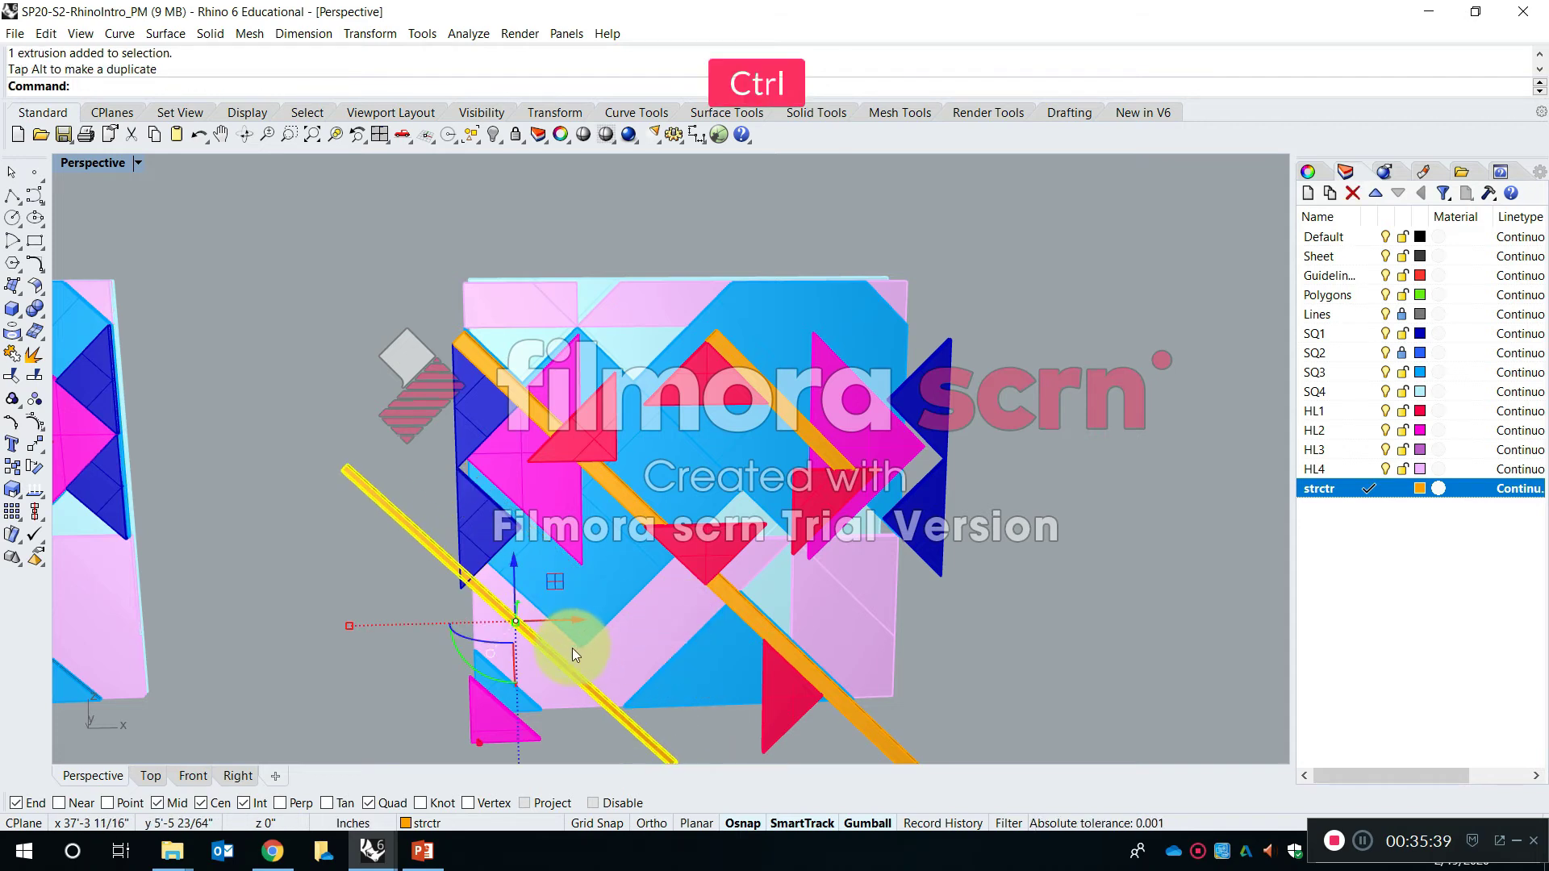
key("ctrl+z")
Retry the gumball duplication of the thinned bar along X, and undo the resulting drag
left_click_drag(684, 616, 589, 628, "alt")
left_click(972, 606)
left_click(645, 639)
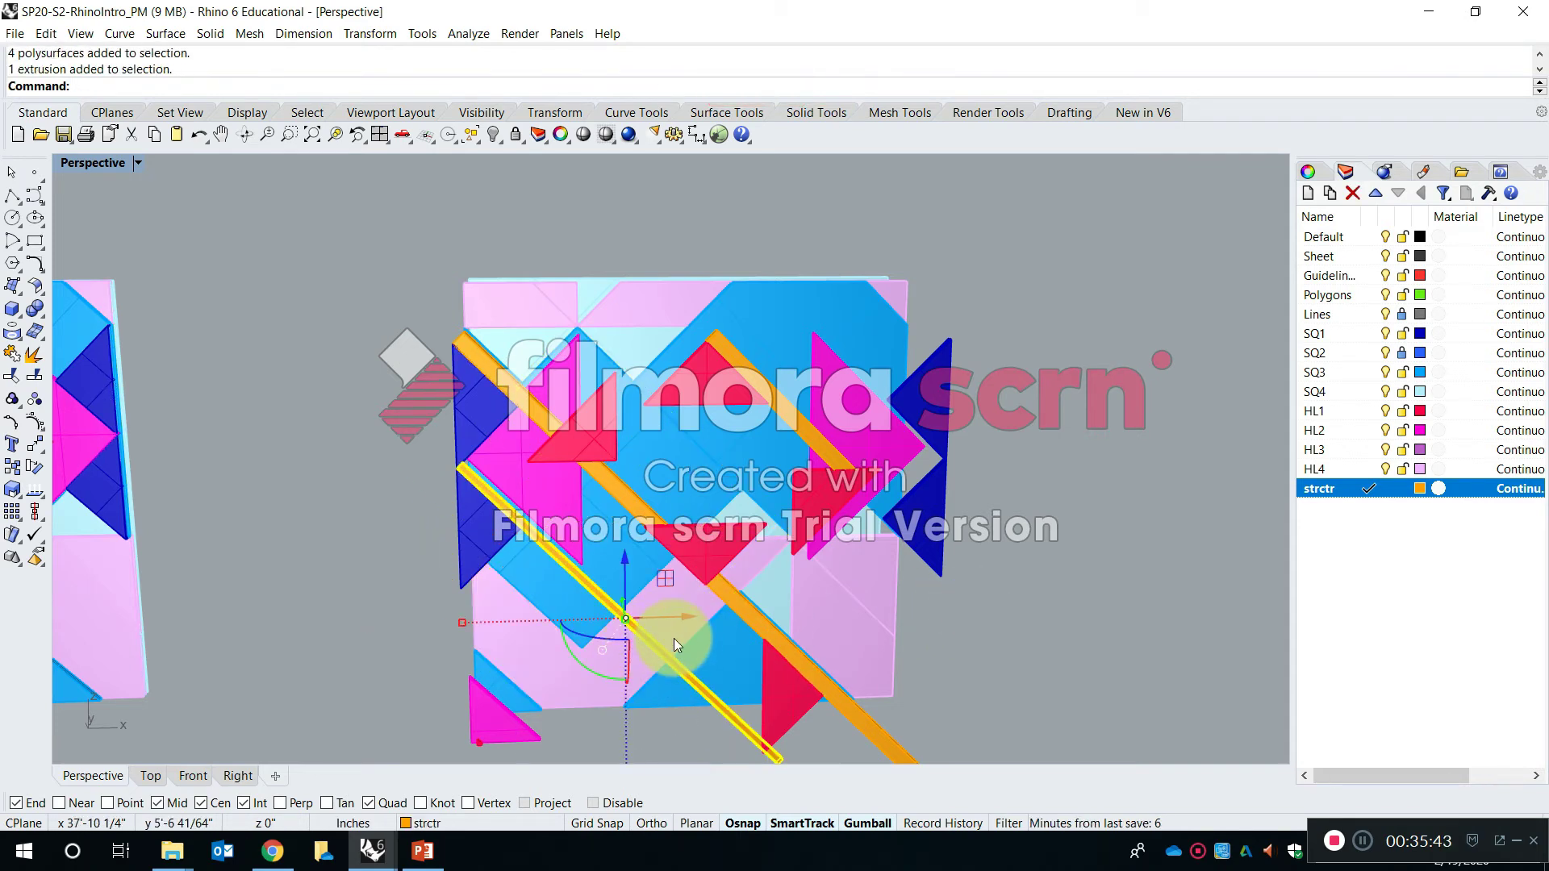
left_click_drag(682, 616, 627, 620)
key("ctrl+z")
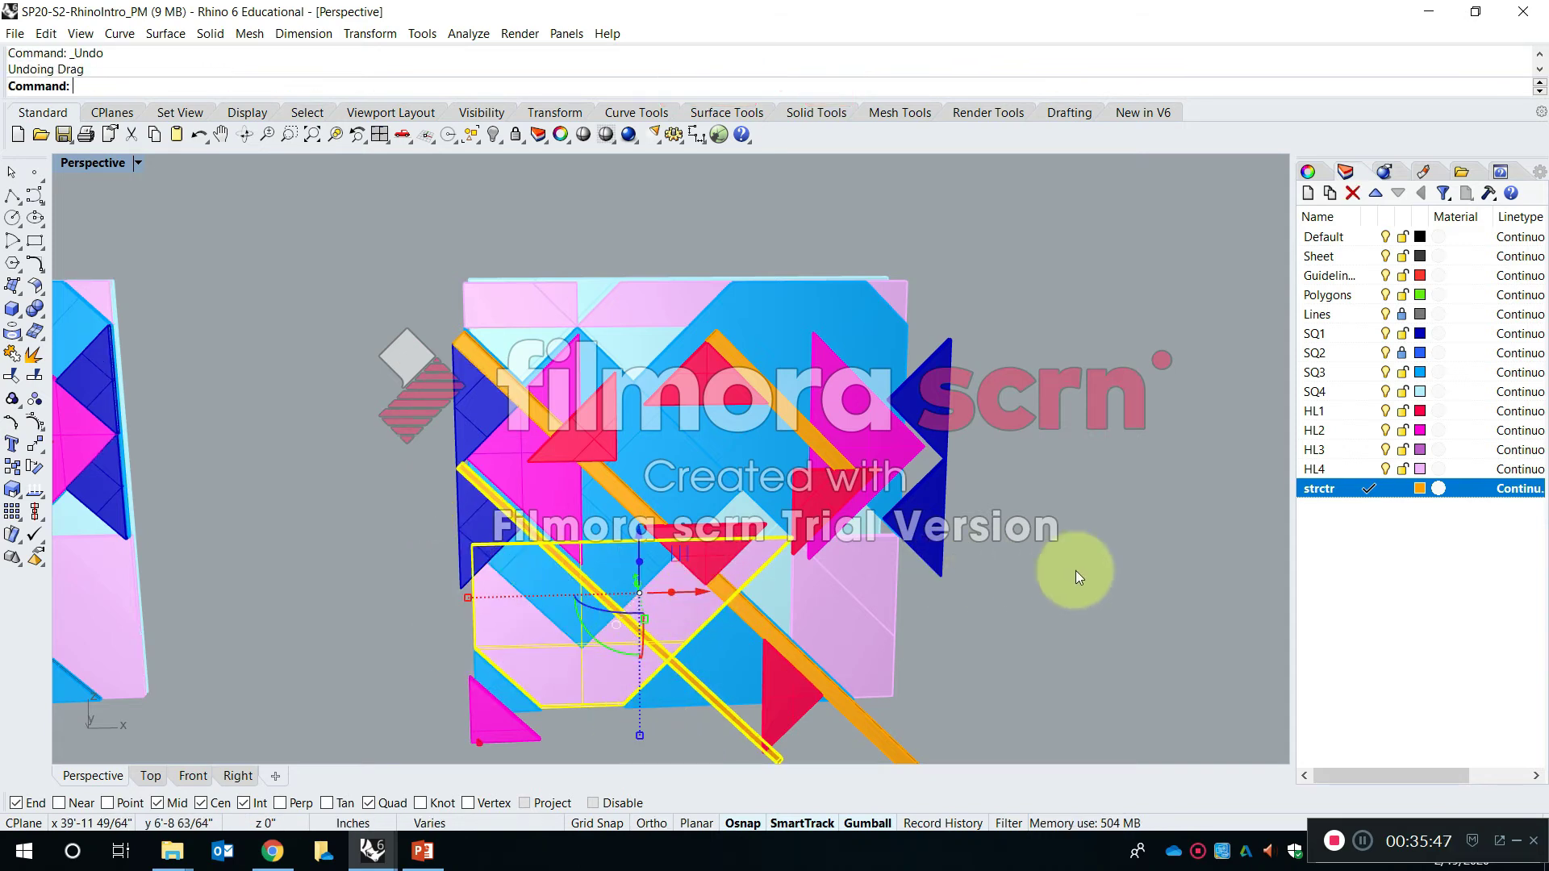
Try to shift the thinned bar along negative X, and undo the shifts together with its last move onto the triangle apex
left_click(1076, 570)
left_click(683, 615)
left_click_drag(682, 615, 583, 630, "shift")
key("ctrl+z")
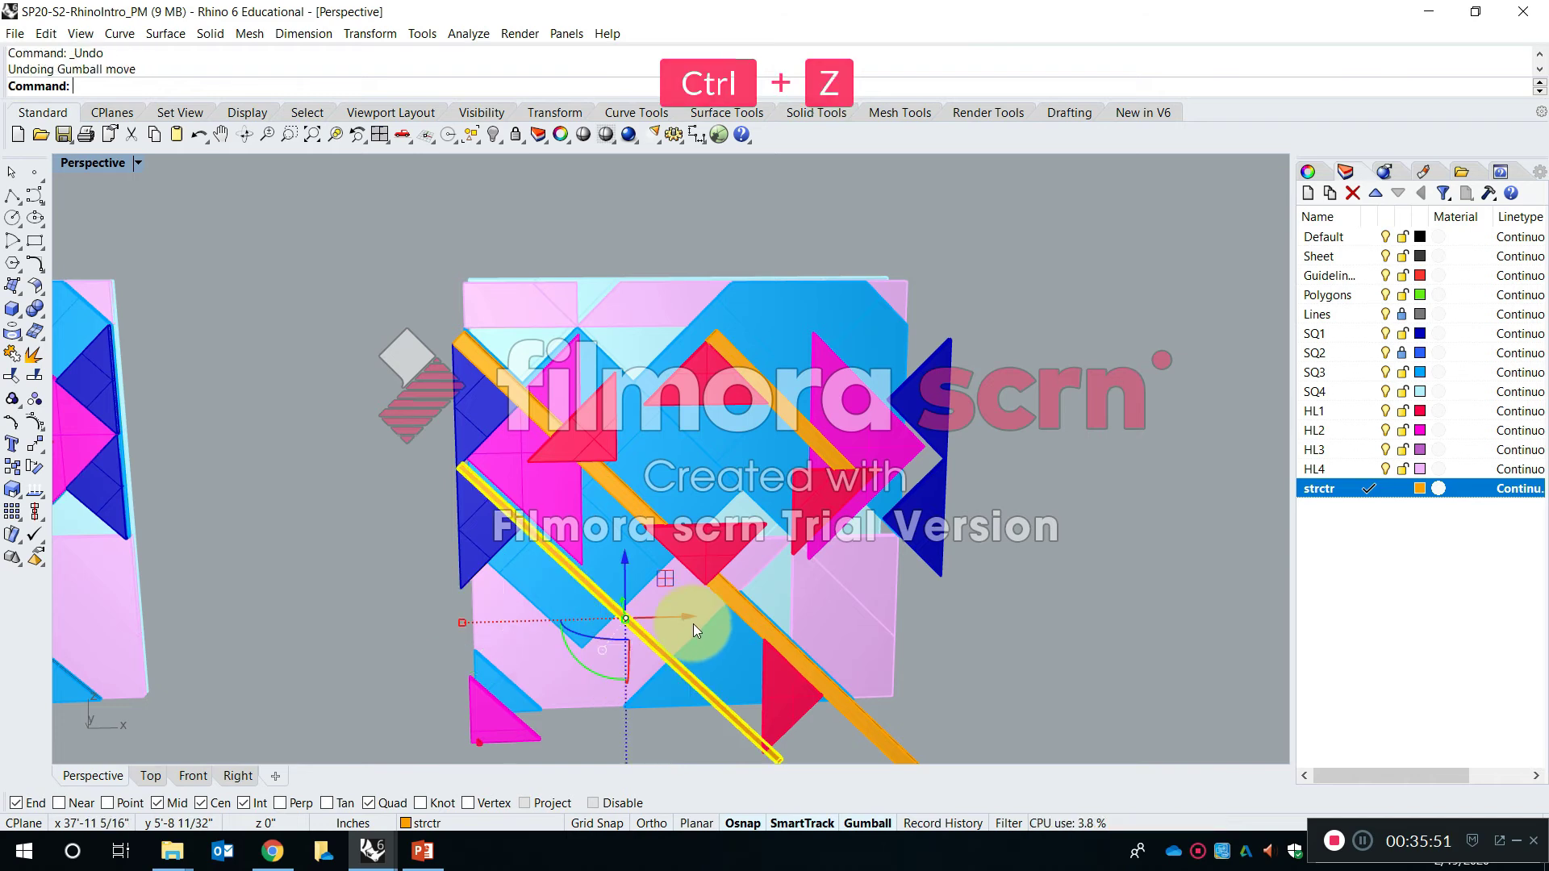
left_click_drag(692, 621, 652, 633)
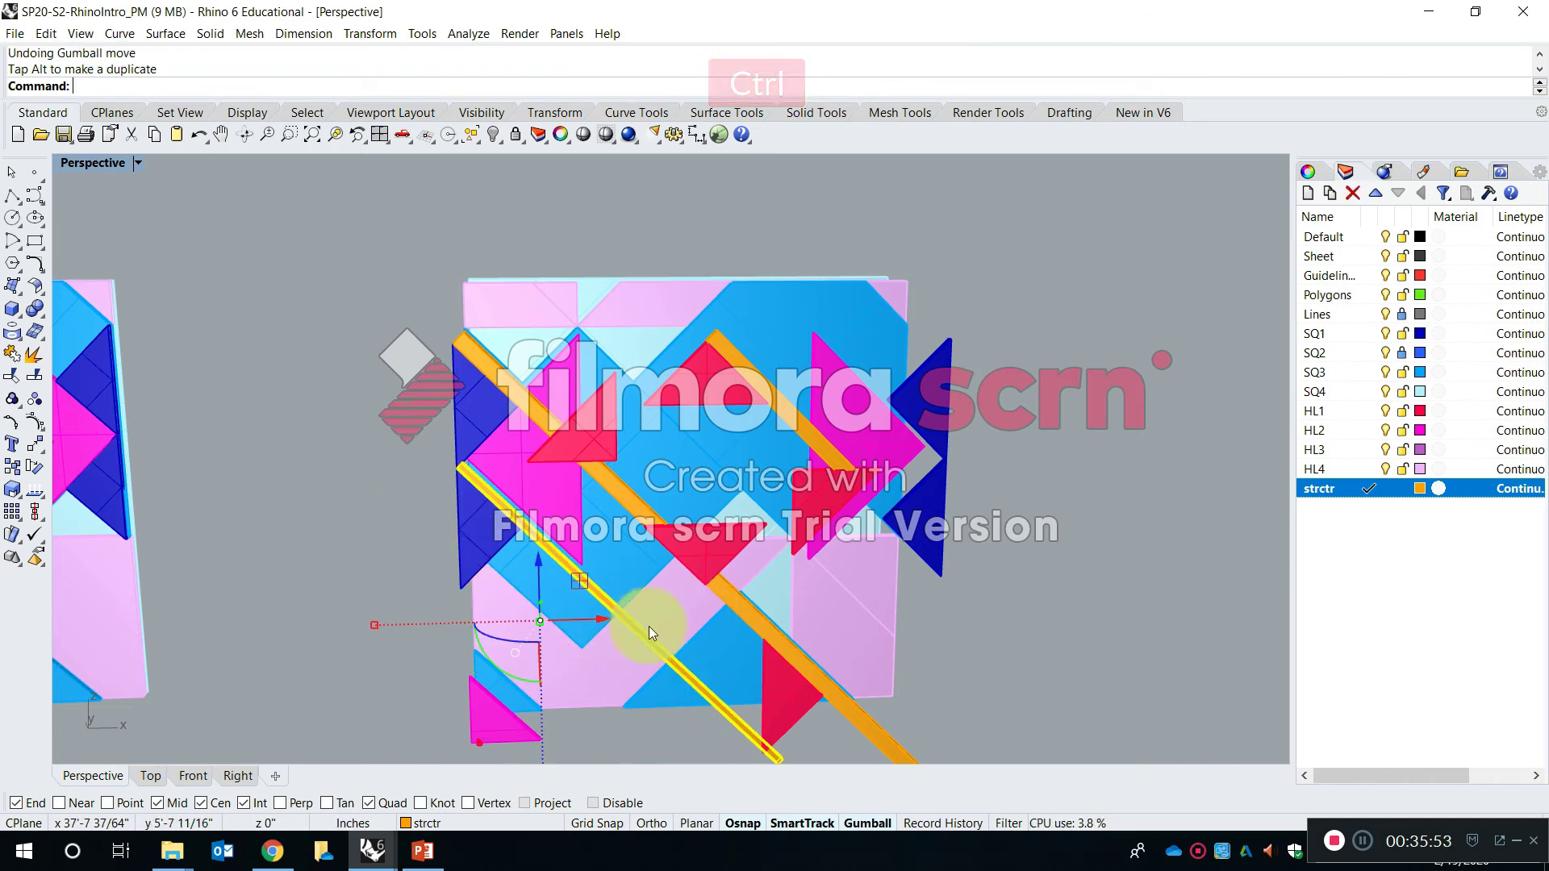
key("ctrl+z")
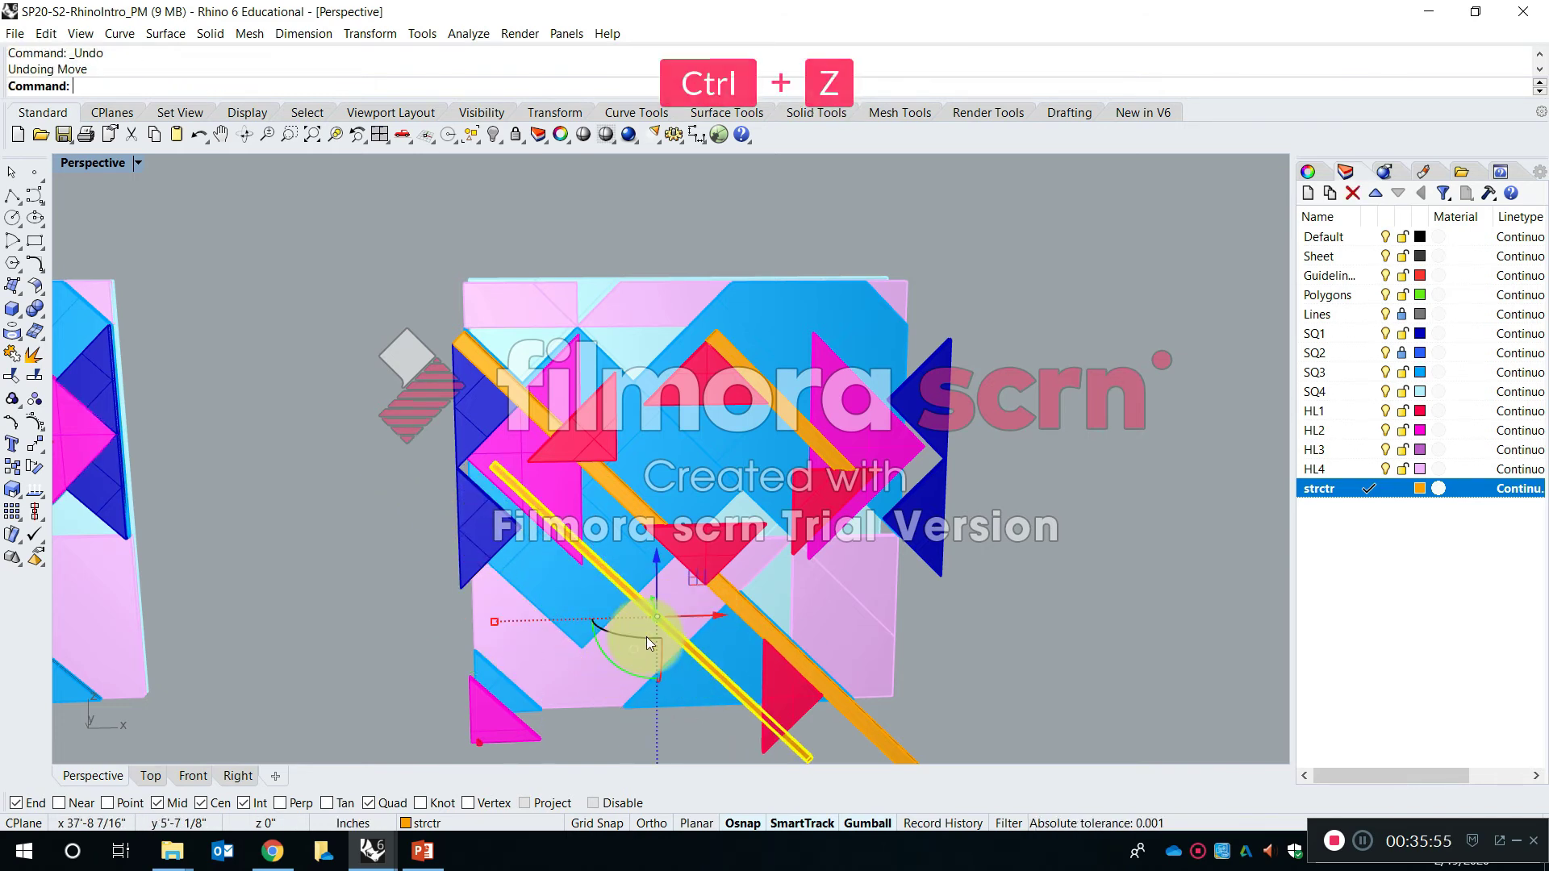
Try again to drag duplicates of the offset thinned bar along negative X, undoing each attempt
left_click_drag(719, 615, 602, 629, "alt")
left_click(1086, 578)
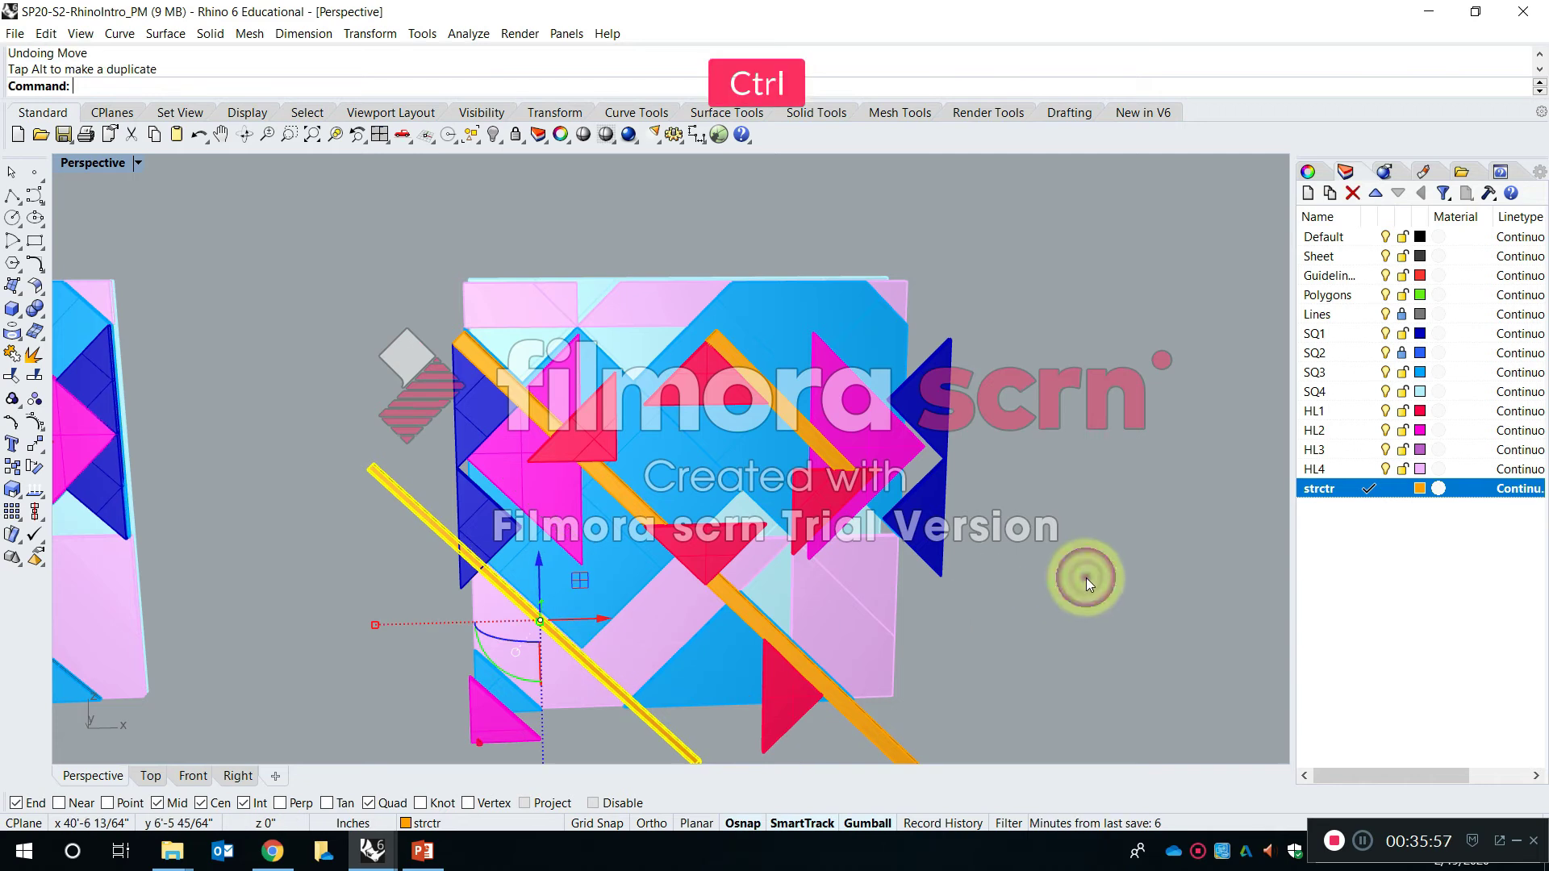
key("ctrl+z")
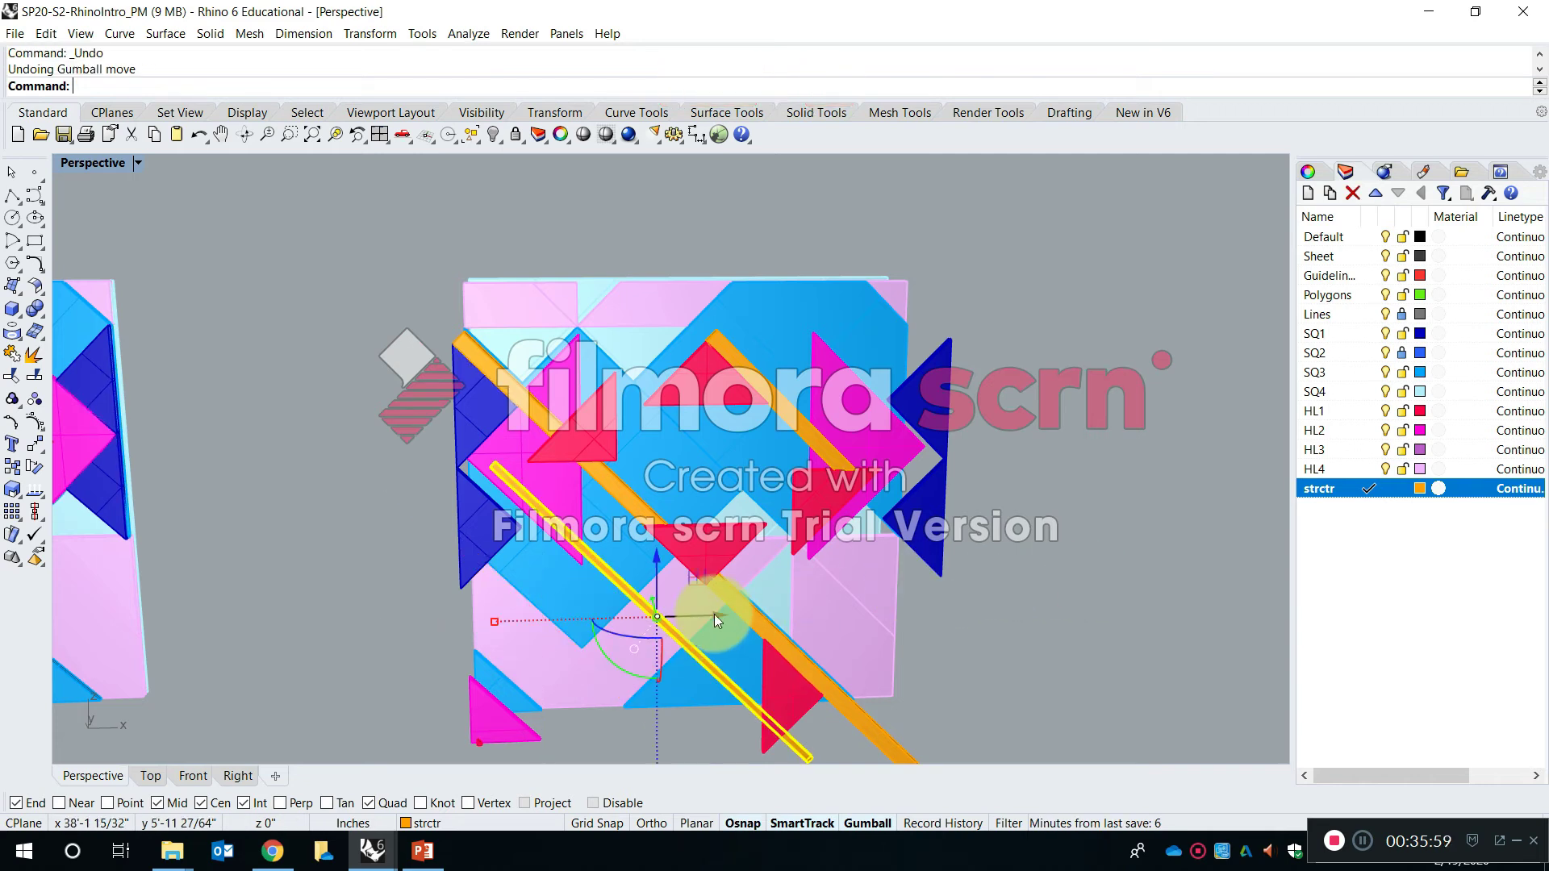
left_click_drag(714, 616, 575, 637, "alt")
left_click(1029, 583)
key("ctrl+z")
left_click_drag(714, 620, 664, 628, "shift")
key("ctrl+z")
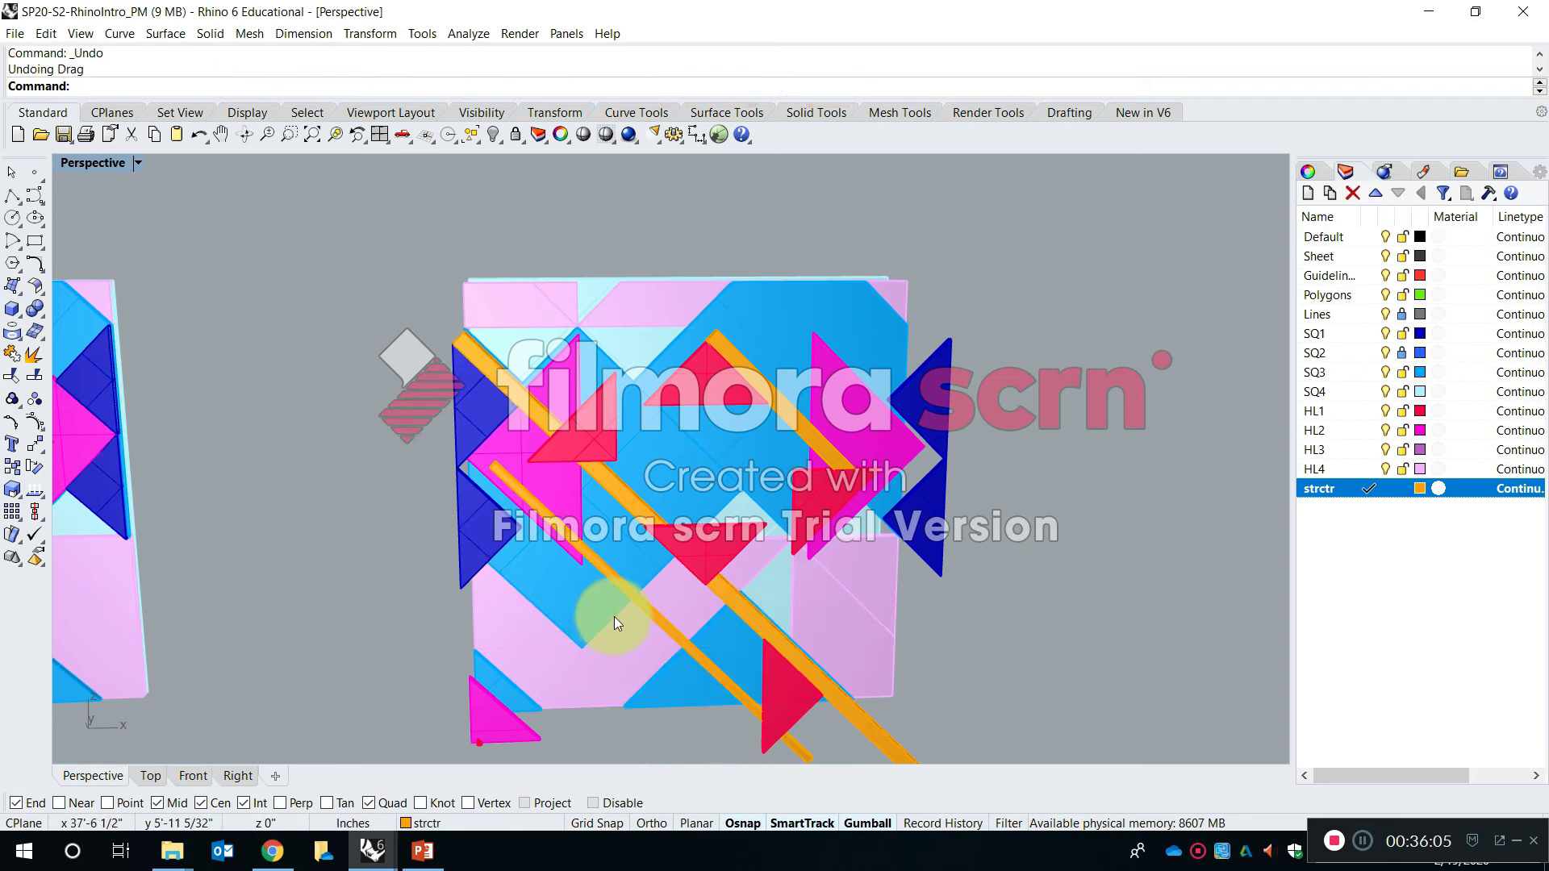
Try to shift the thinned bar along X and rescale it with the gumball, undoing each change
left_click(642, 603)
left_click_drag(718, 616, 651, 617)
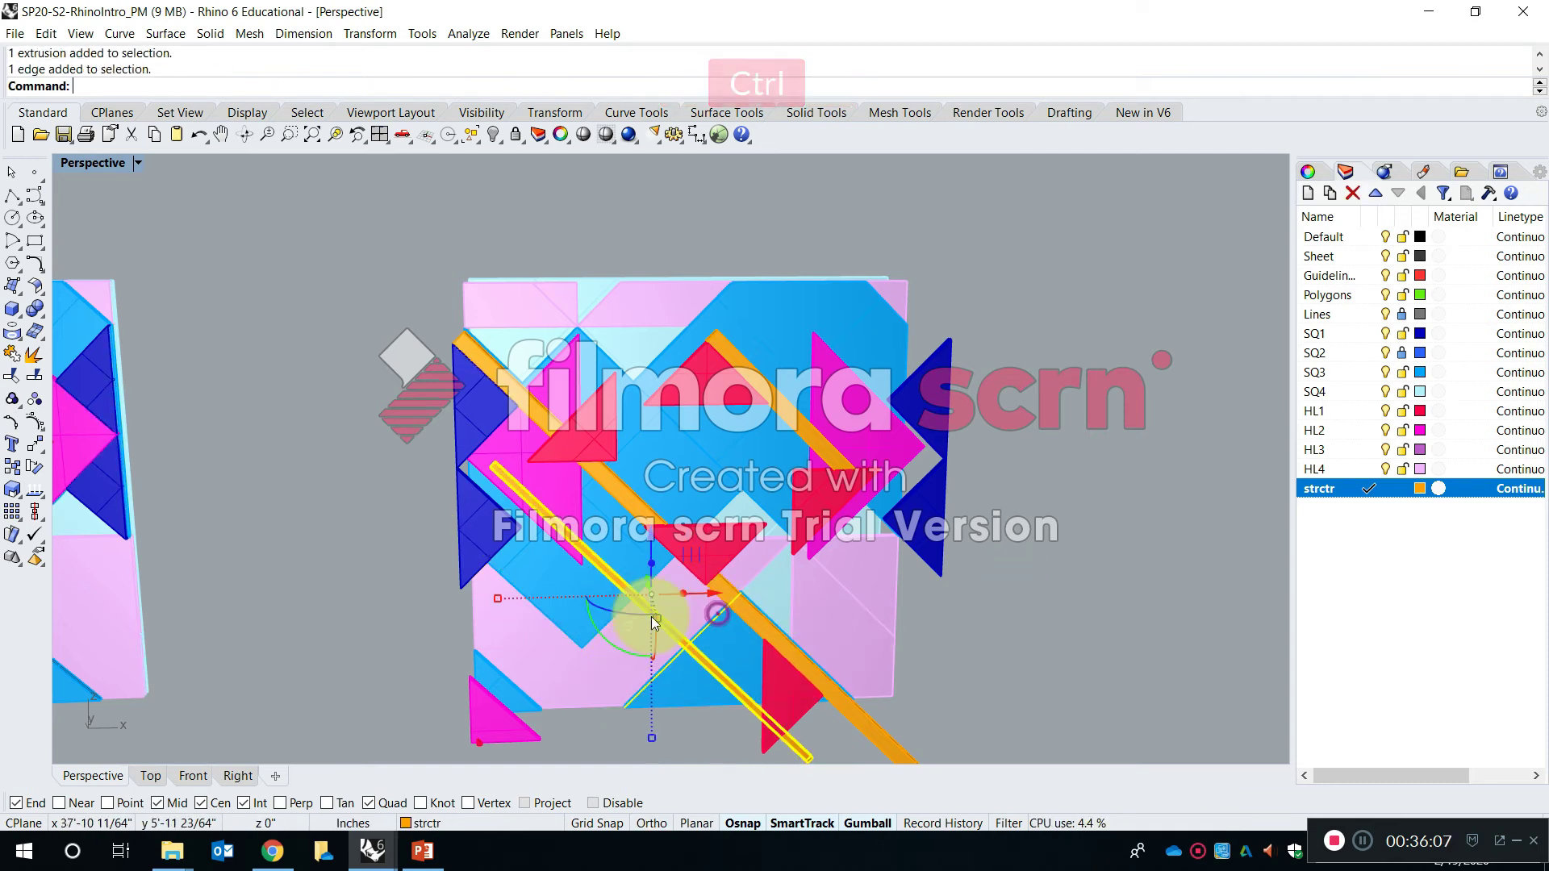
key("ctrl+z")
scroll(629, 612, "up", 3)
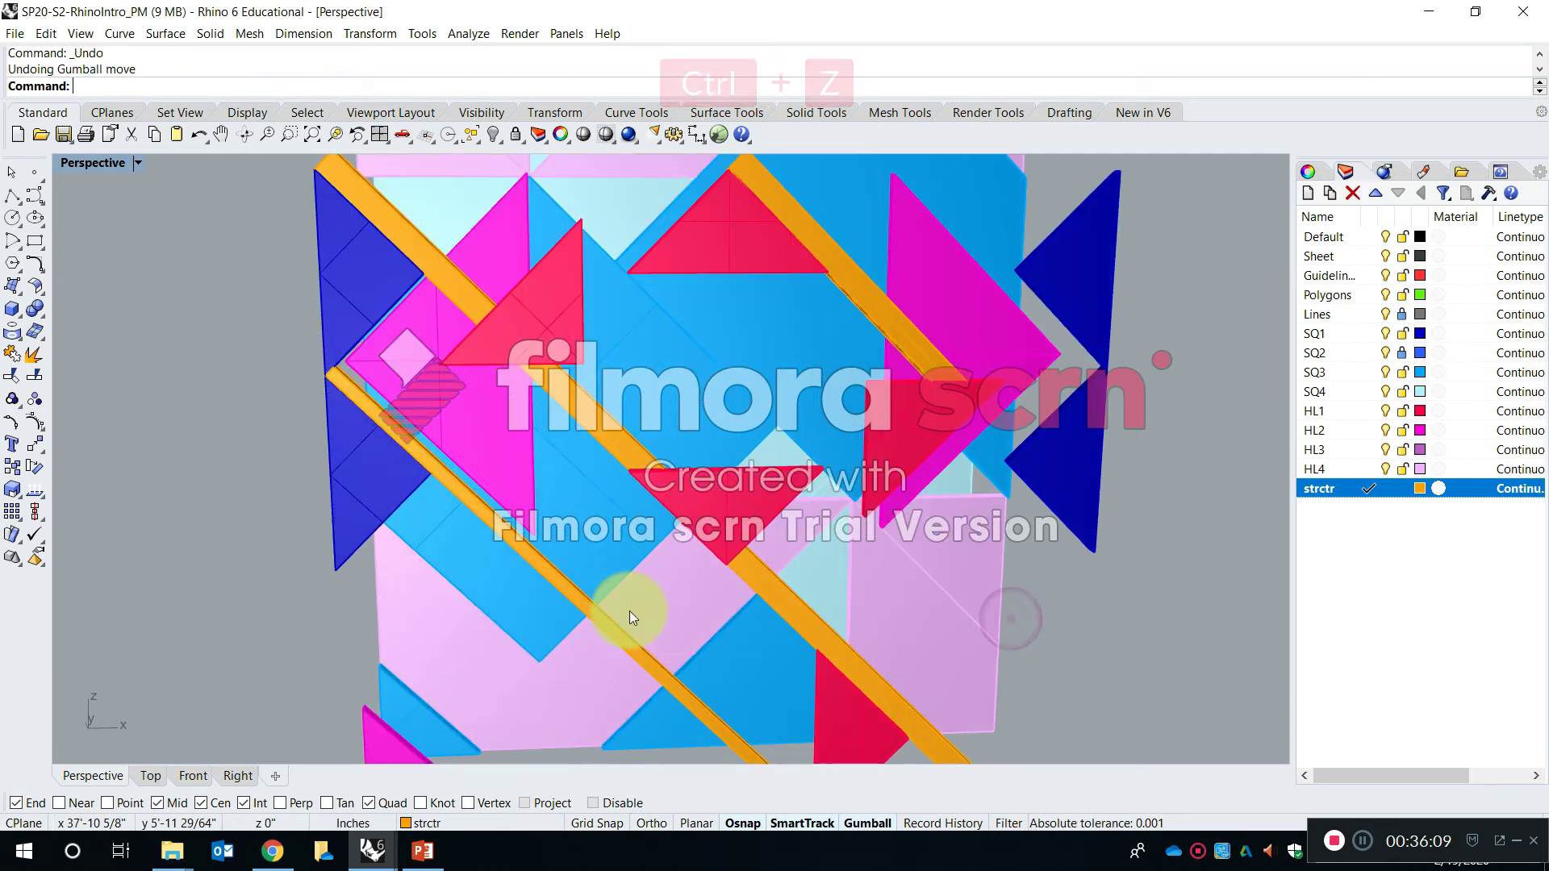
left_click(606, 622)
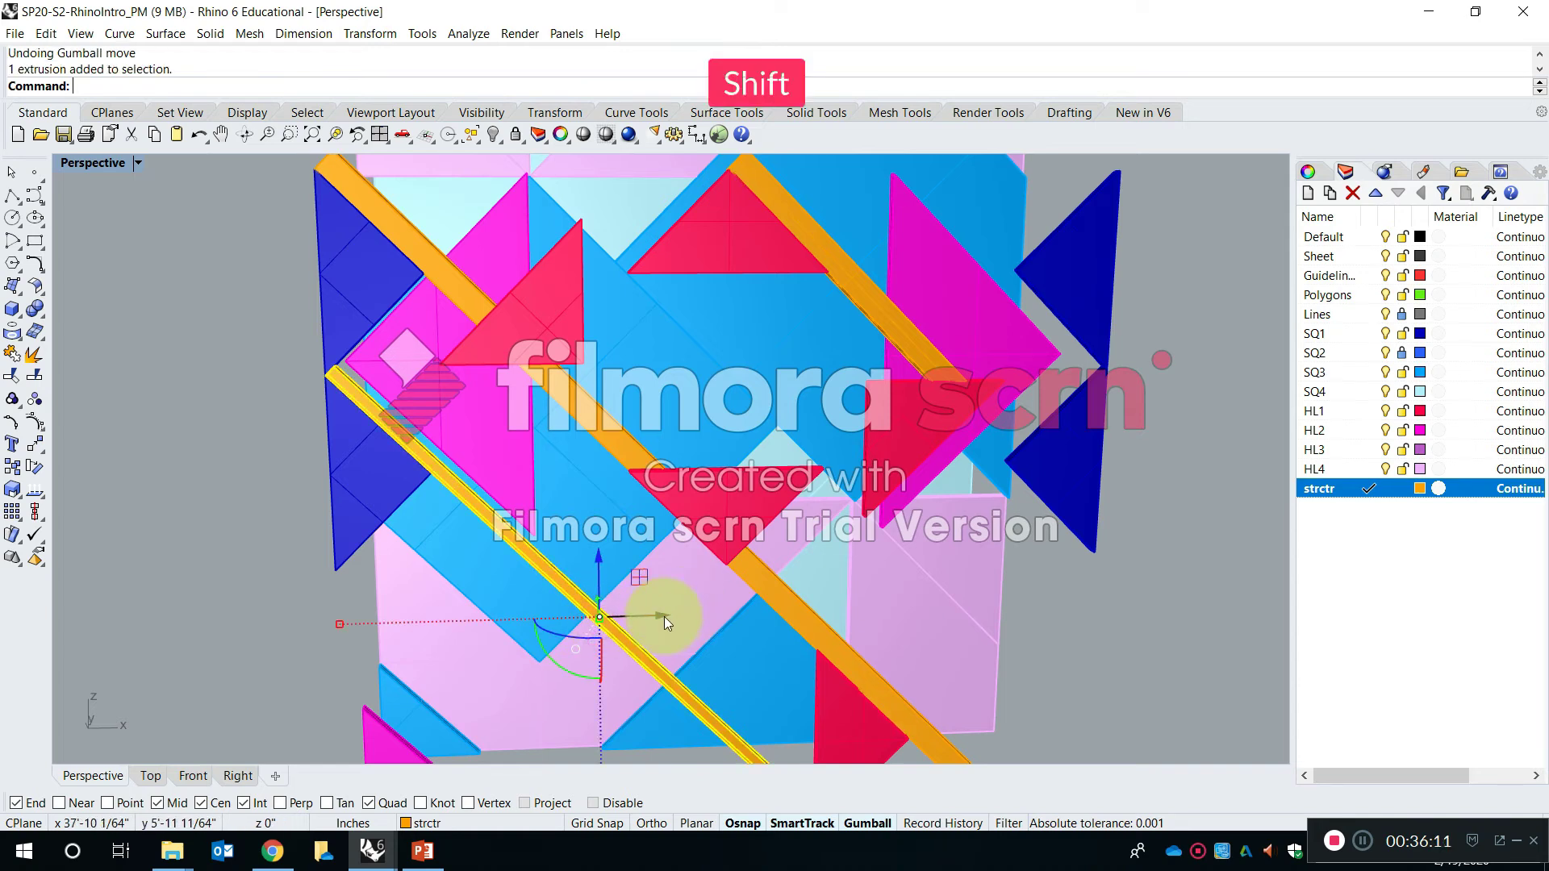
mouse_move(598, 617)
left_mouse_down()
mouse_move(526, 639)
mouse_move(612, 621)
left_mouse_up()
key("ctrl+z")
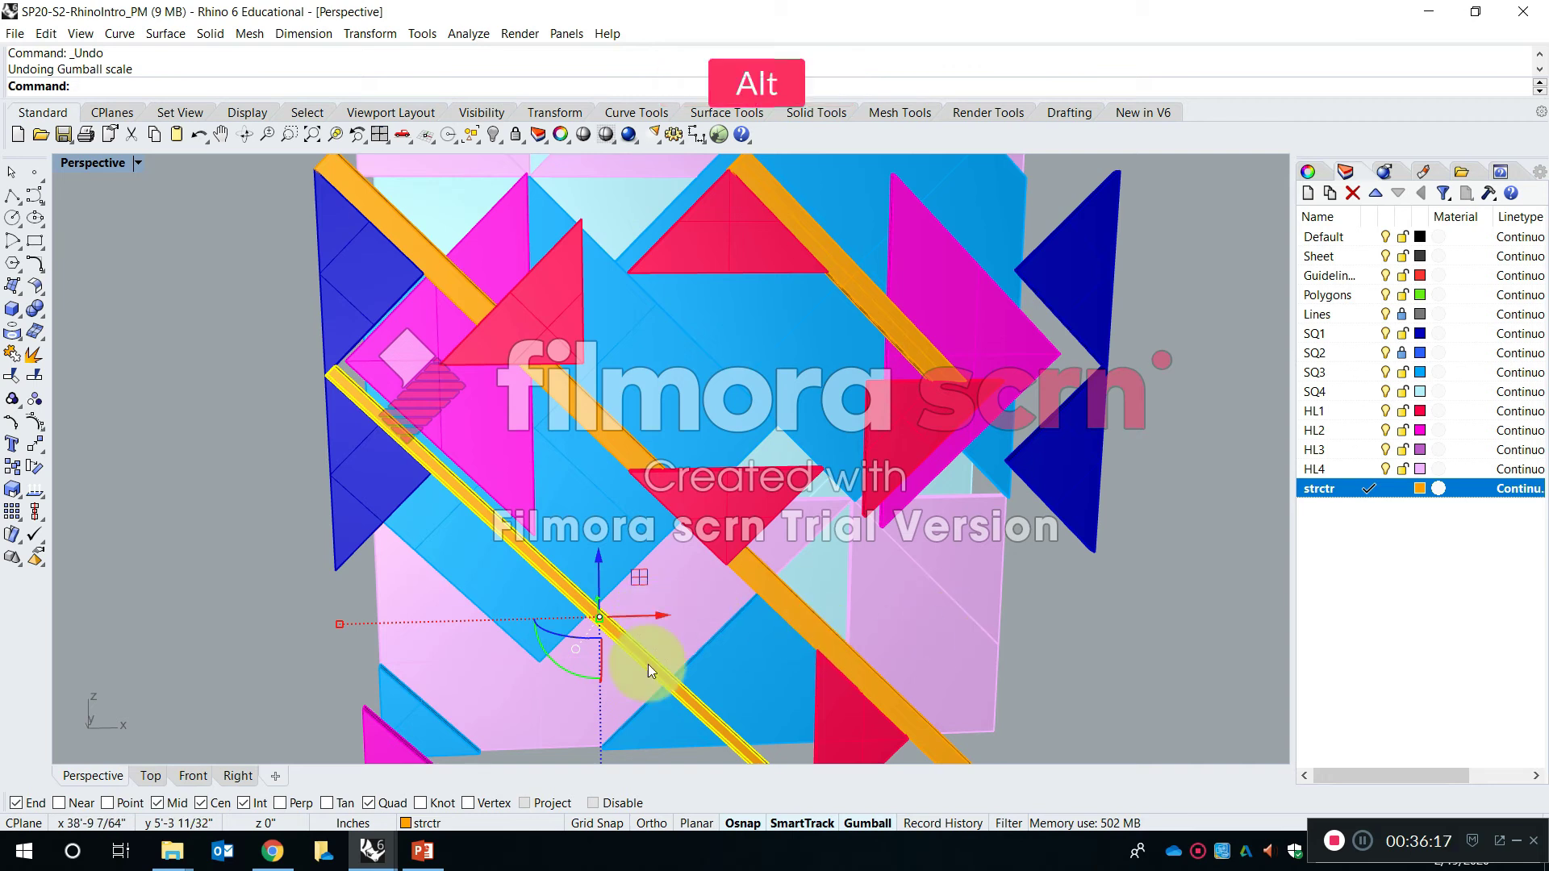
Try moving the thinned bar along negative X and then dragging a duplicate of it, undoing both
left_click_drag(655, 617, 411, 668)
key("ctrl+z")
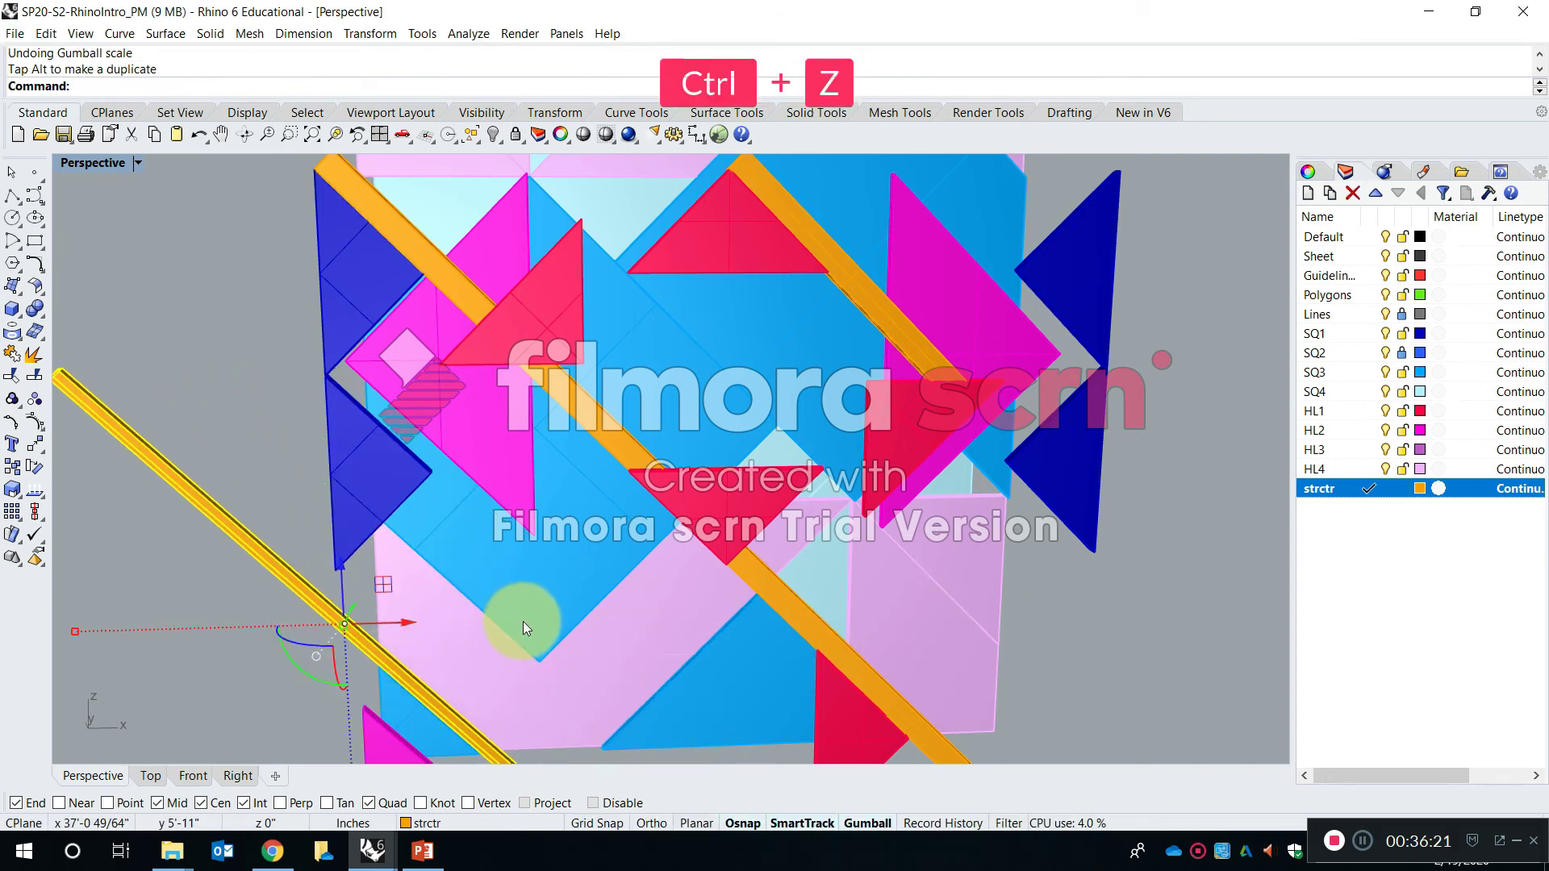
left_click_drag(661, 617, 472, 650, "alt")
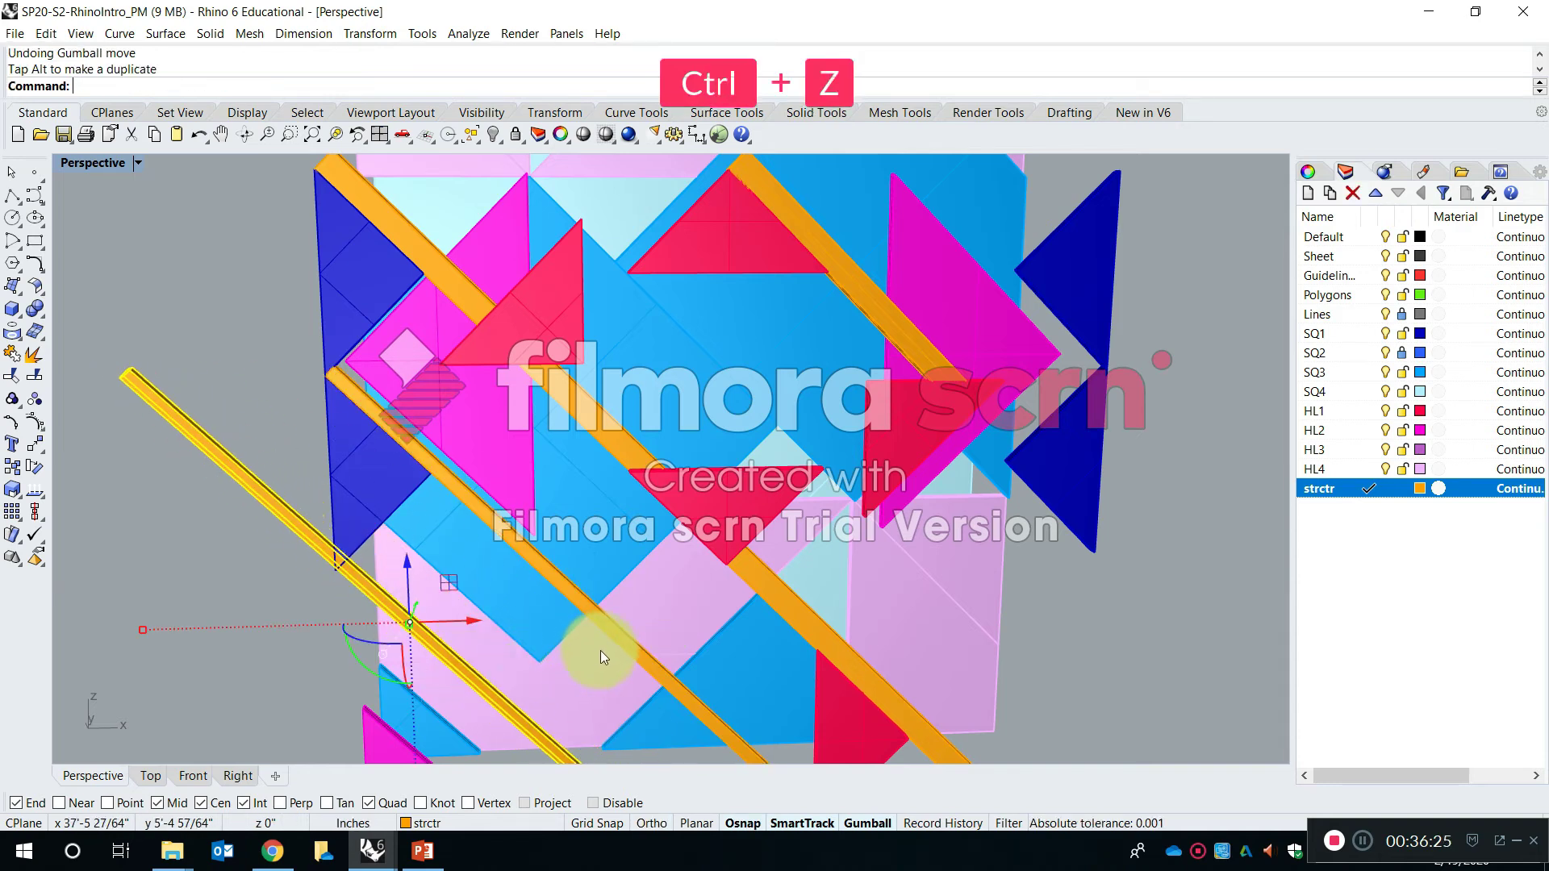
key("ctrl+z")
Reselect the thinned bar, retry the gumball duplication along negative X, and undo the resulting moves
left_click(619, 632)
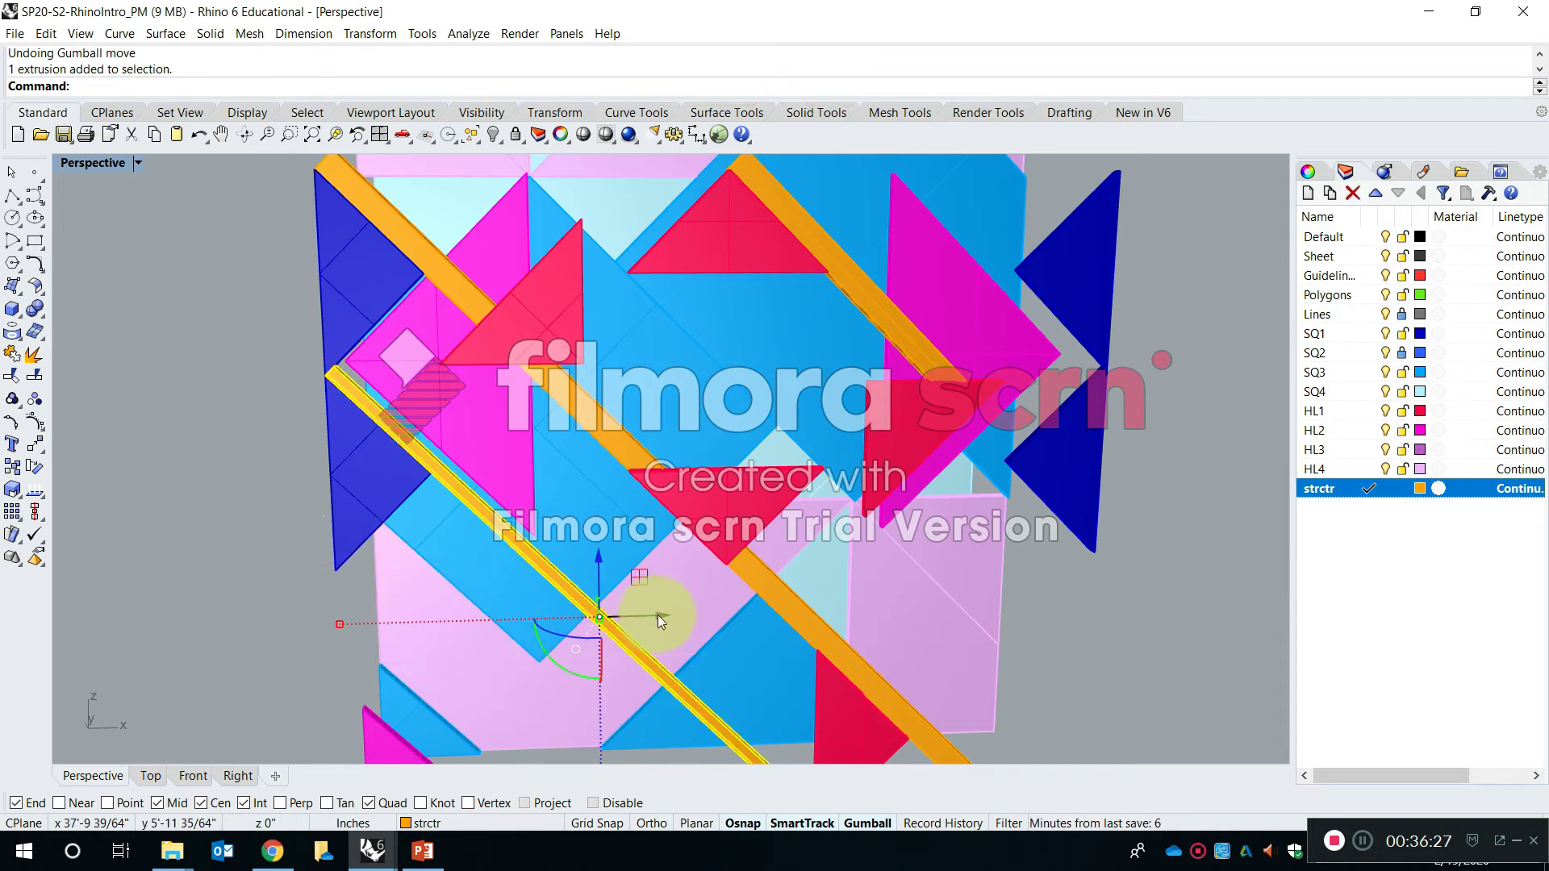
left_click_drag(658, 615, 528, 632, "alt")
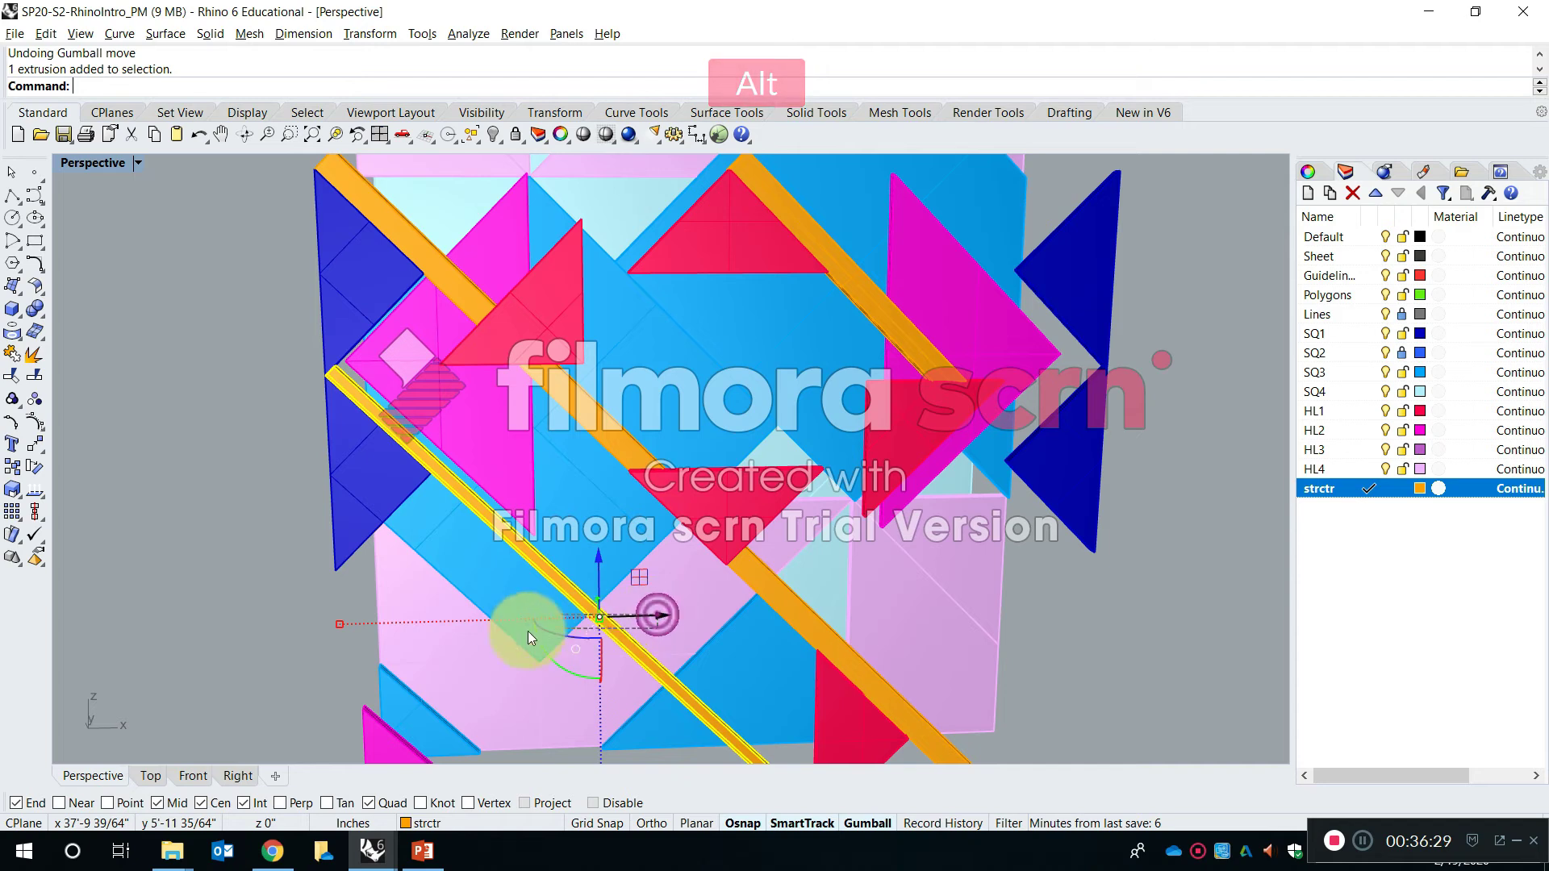
left_click(1077, 605)
left_click(631, 639)
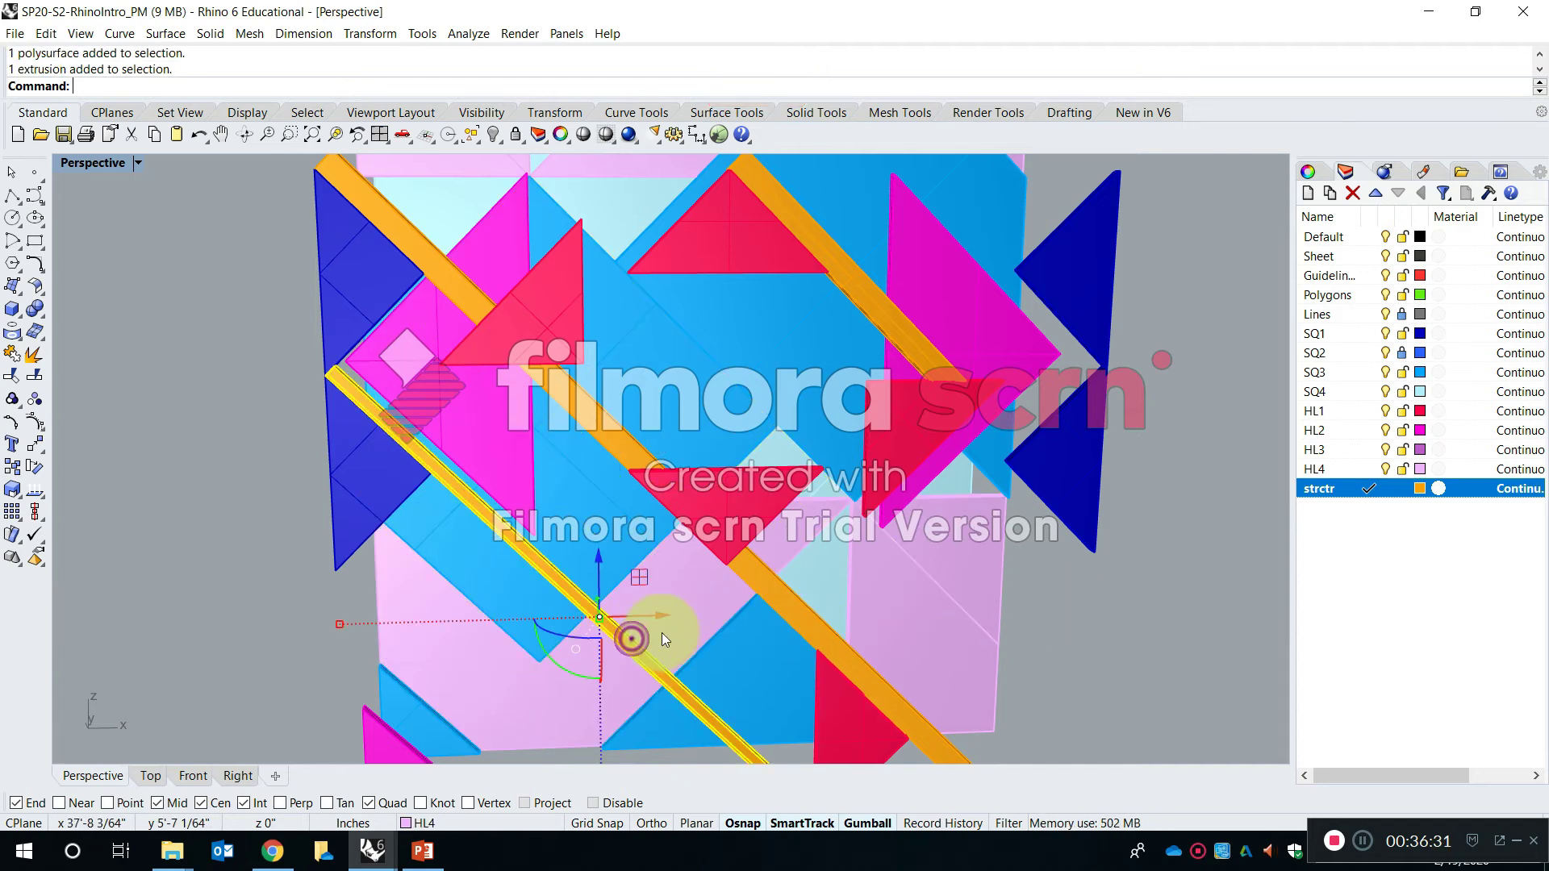
key("alt")
key("alt")
left_click_drag(660, 616, 476, 664)
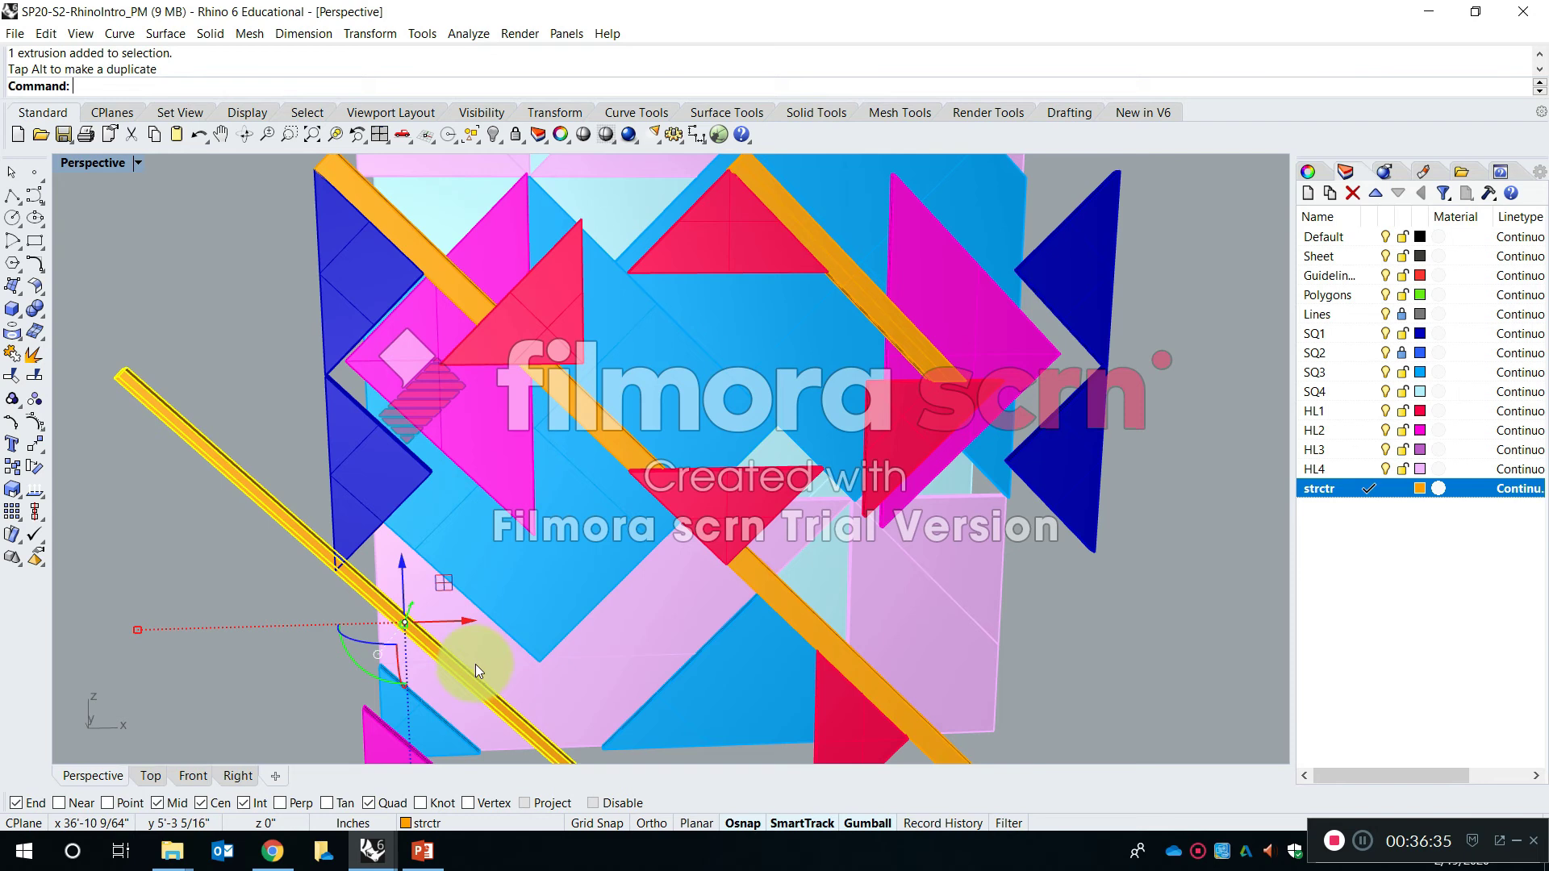
key("ctrl+z")
key("ctrl+z")
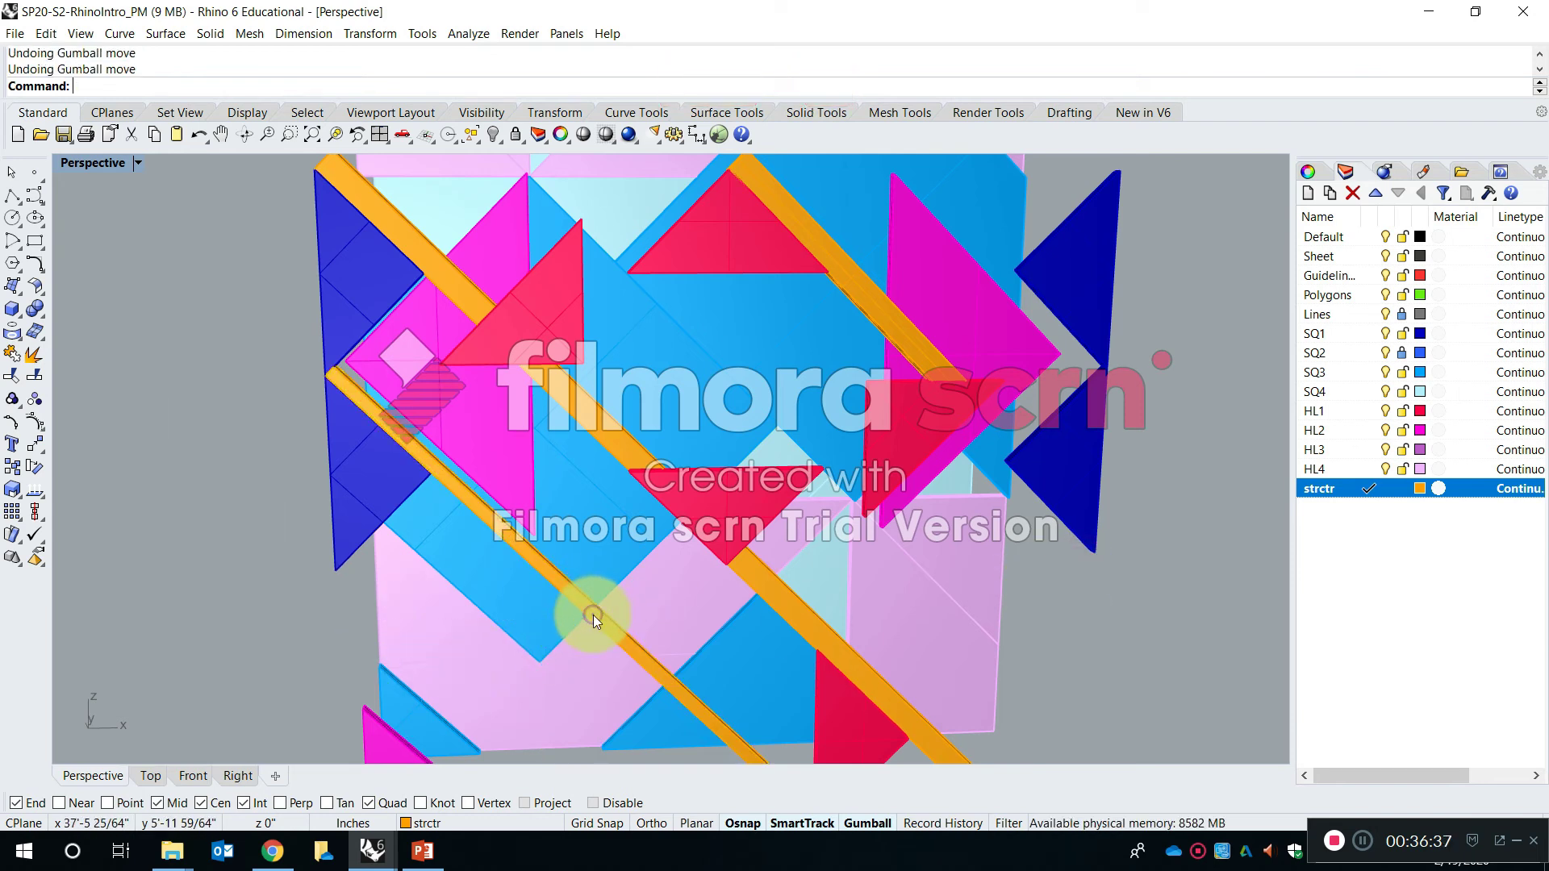
Try the gumball drag of the thinned bar along negative X twice more, undoing the moves and the accidental drag
left_click(593, 615)
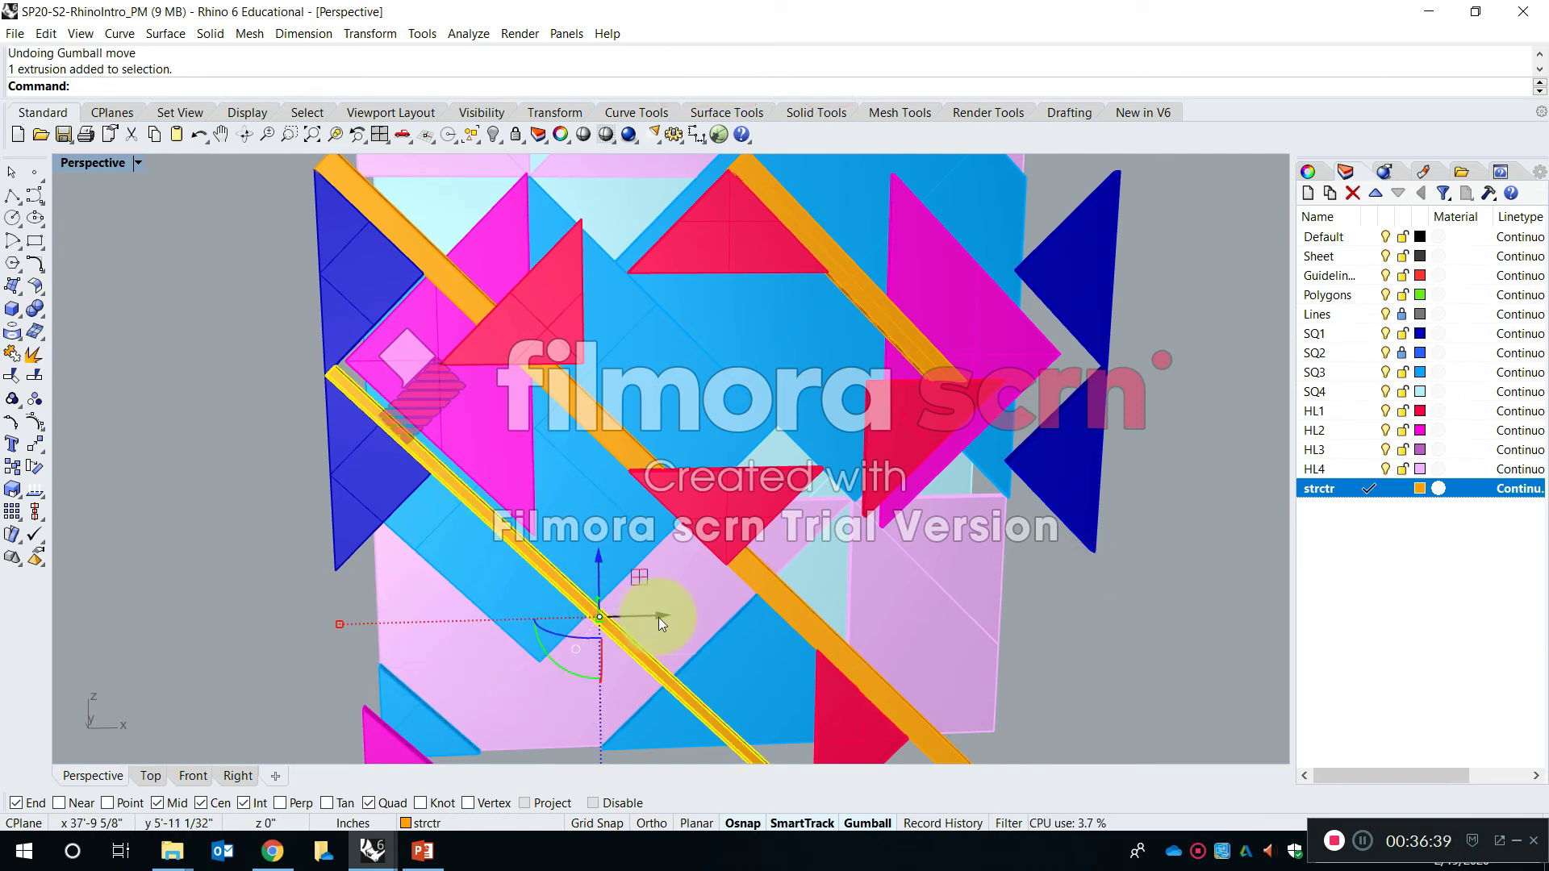
left_click_drag(657, 616, 529, 632)
key("ctrl+z")
key("ctrl+z")
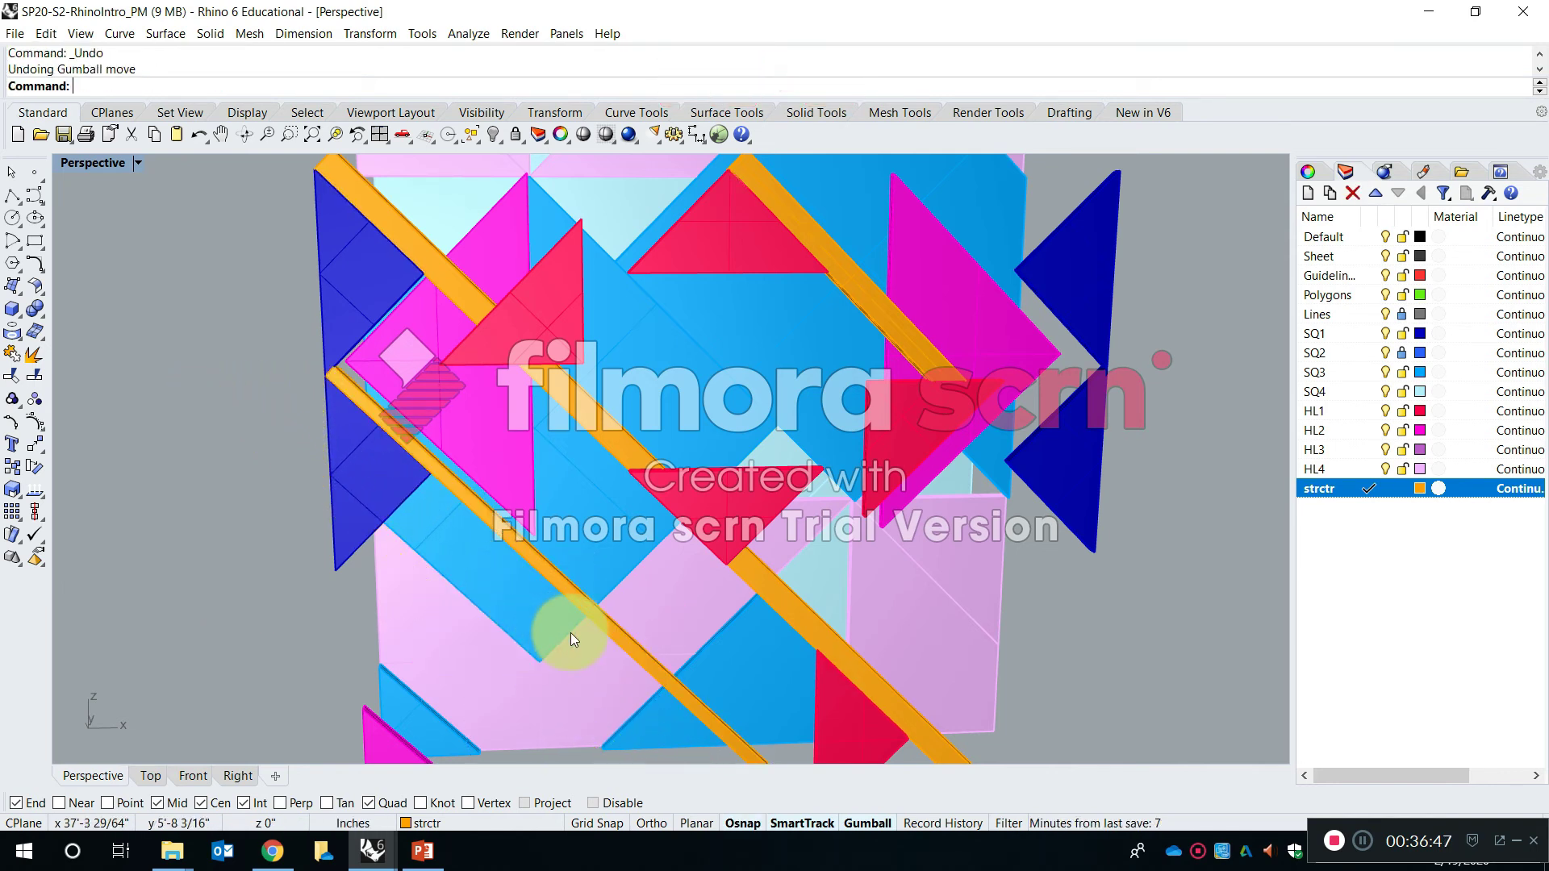
left_click(634, 654)
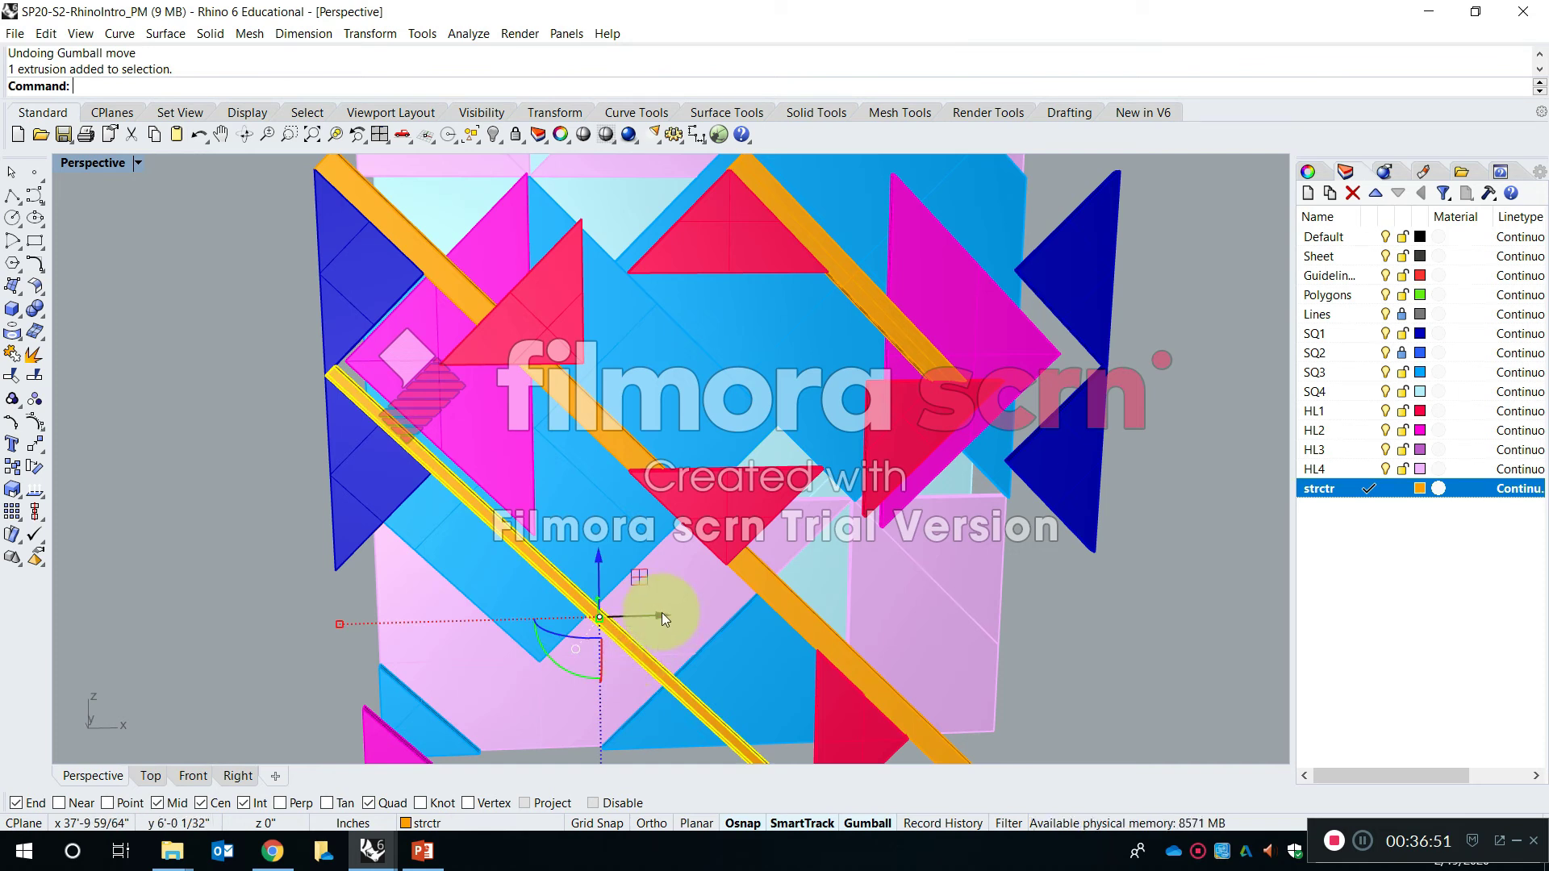
left_click_drag(662, 612, 610, 623, "shift")
key("ctrl+z")
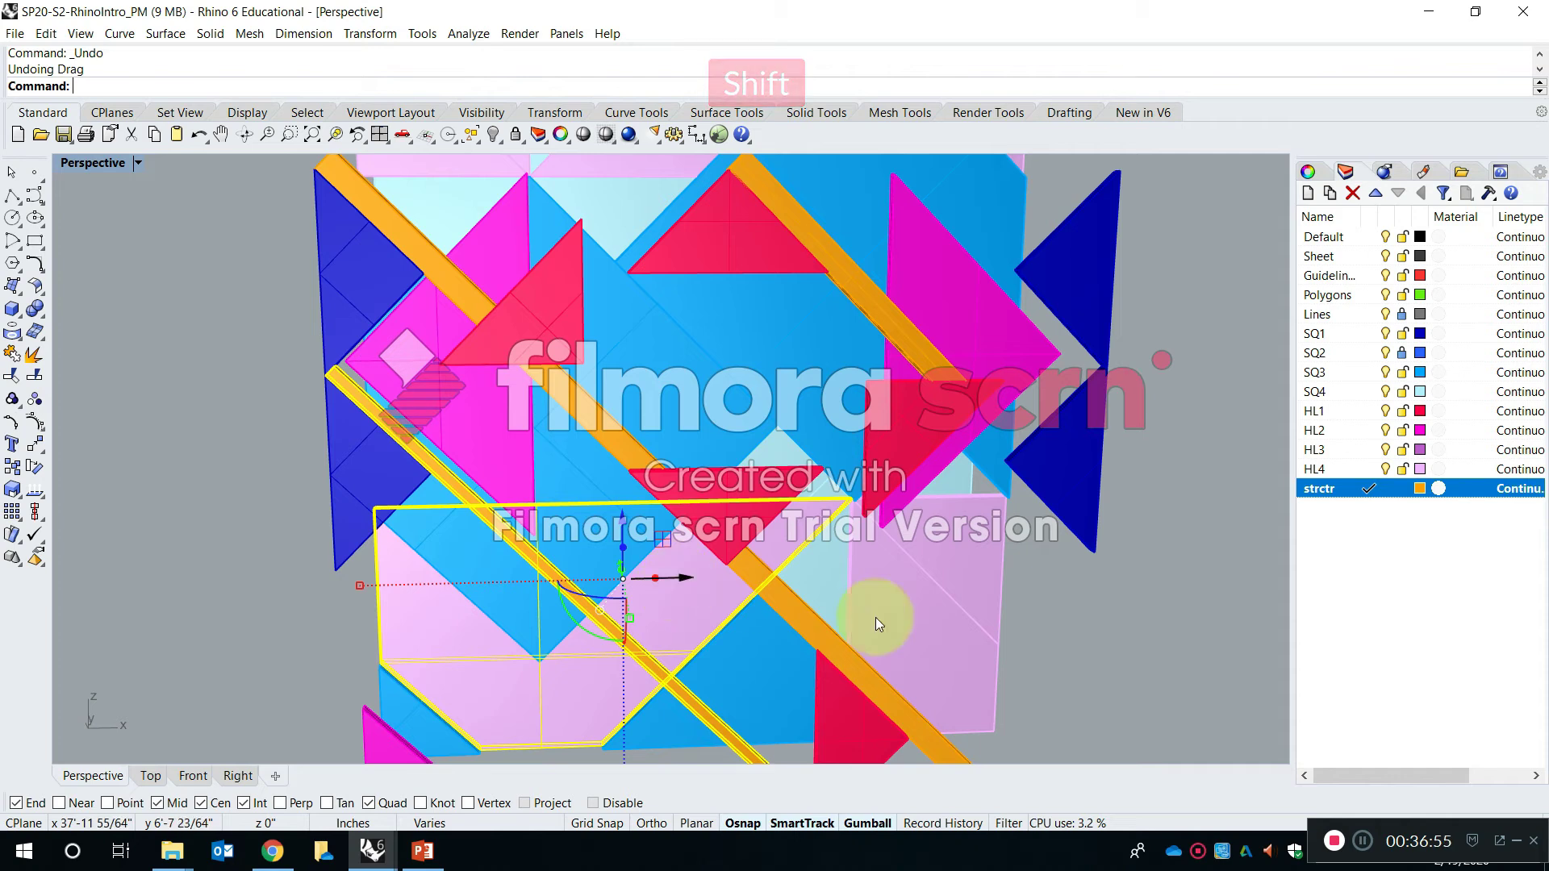
Clear the selection, try dragging only the thinned bar along positive X, and undo the drag
left_click(1102, 609)
left_click(592, 633)
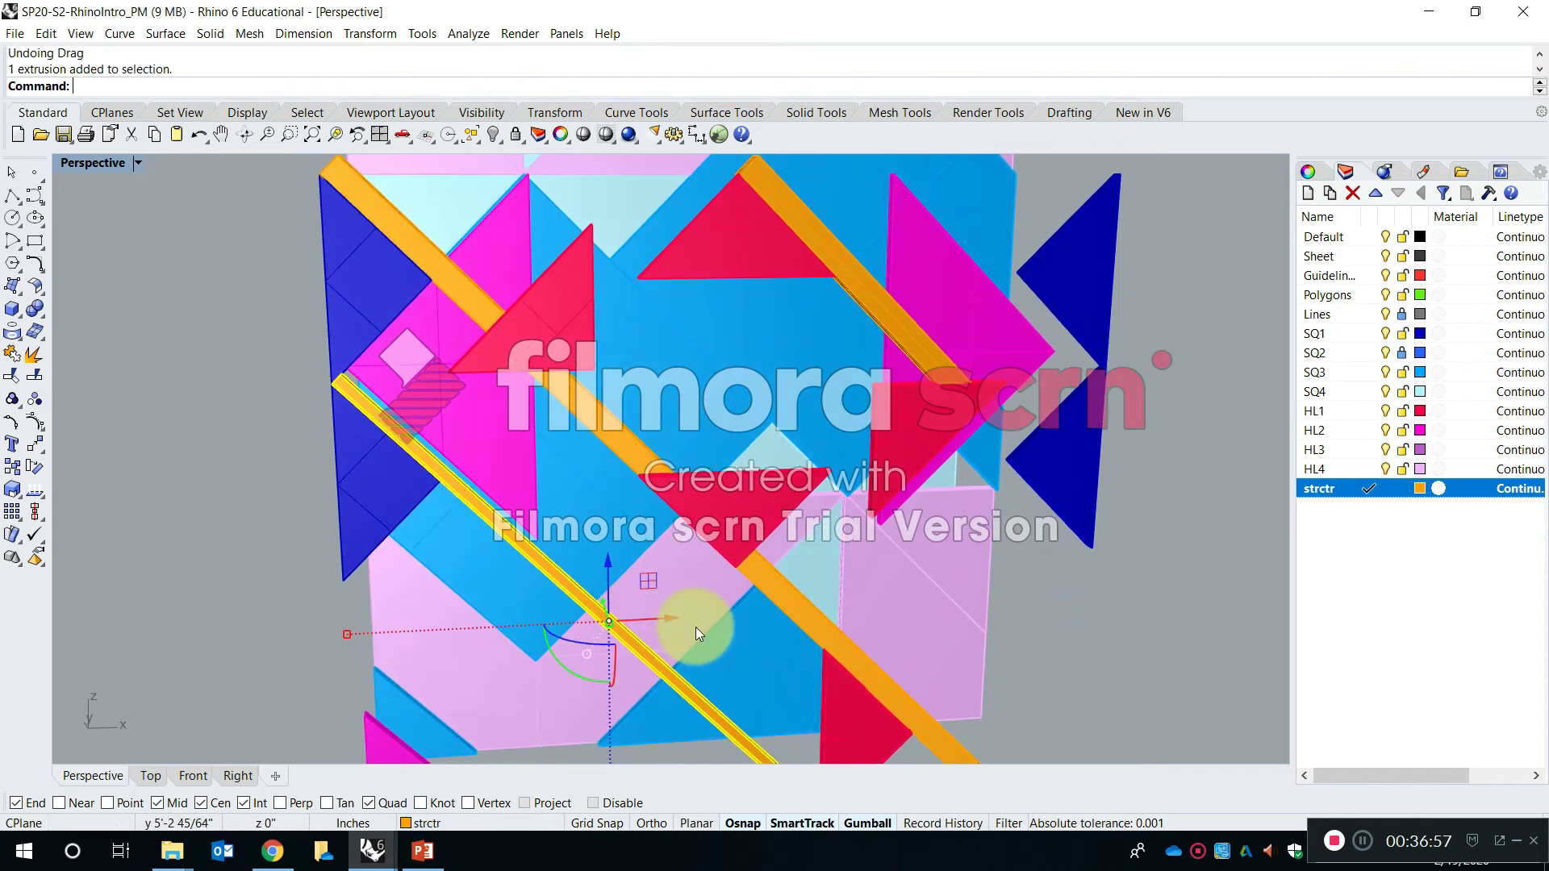
left_click_drag(674, 616, 993, 605, "shift")
key("ctrl+z")
key("ctrl+z")
Try placing a duplicate of the thinned bar beyond the panel's lower-left edge, then a shorter shift, undoing both
left_click(617, 613)
left_click_drag(671, 621, 491, 647)
key("alt")
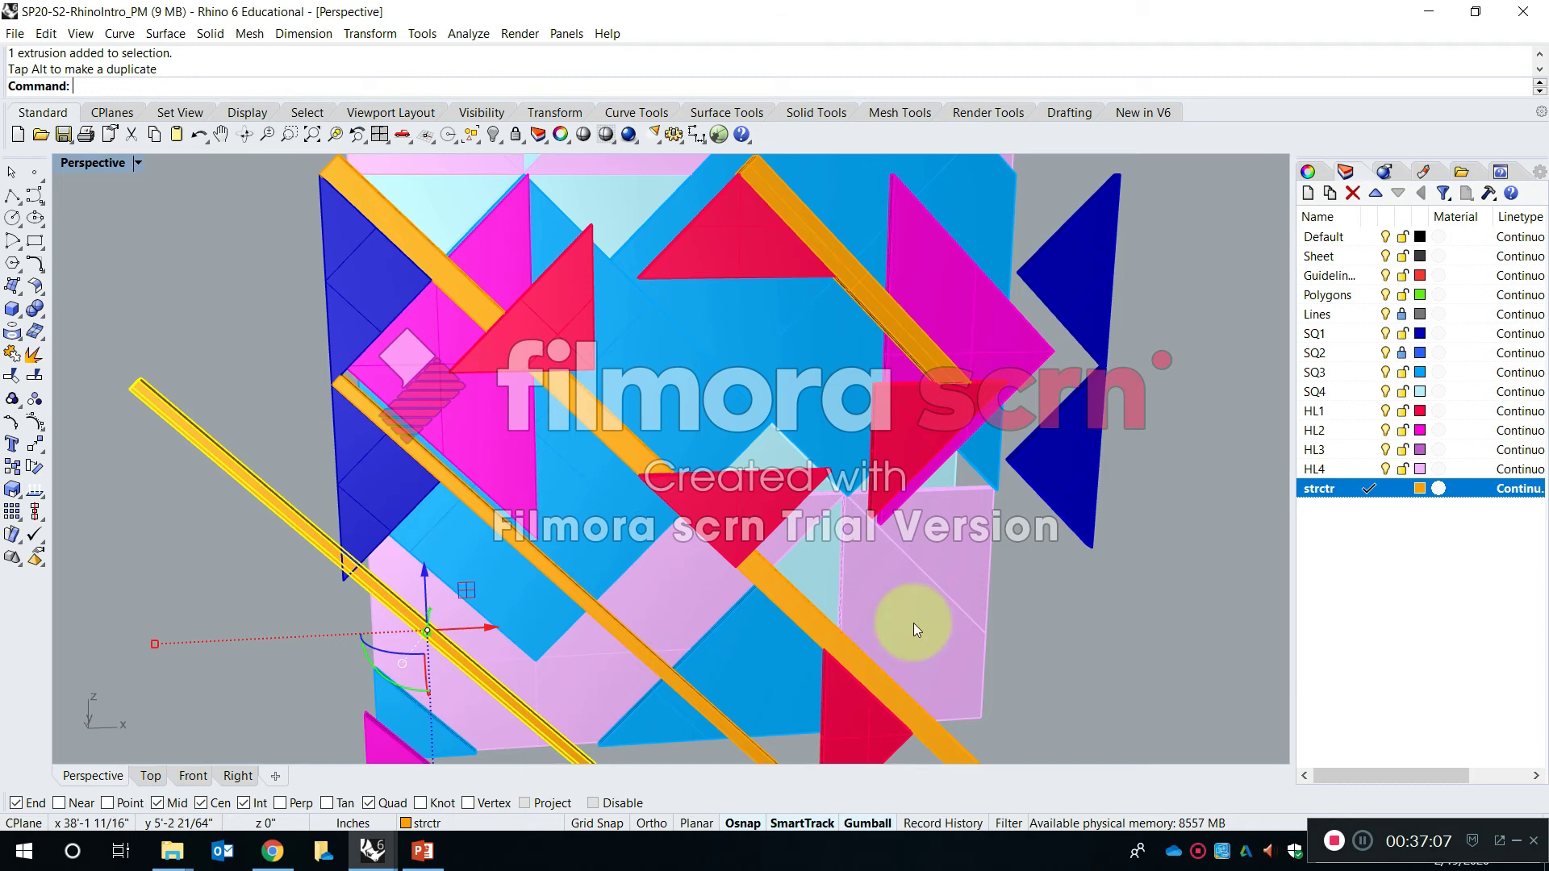
key("ctrl+z")
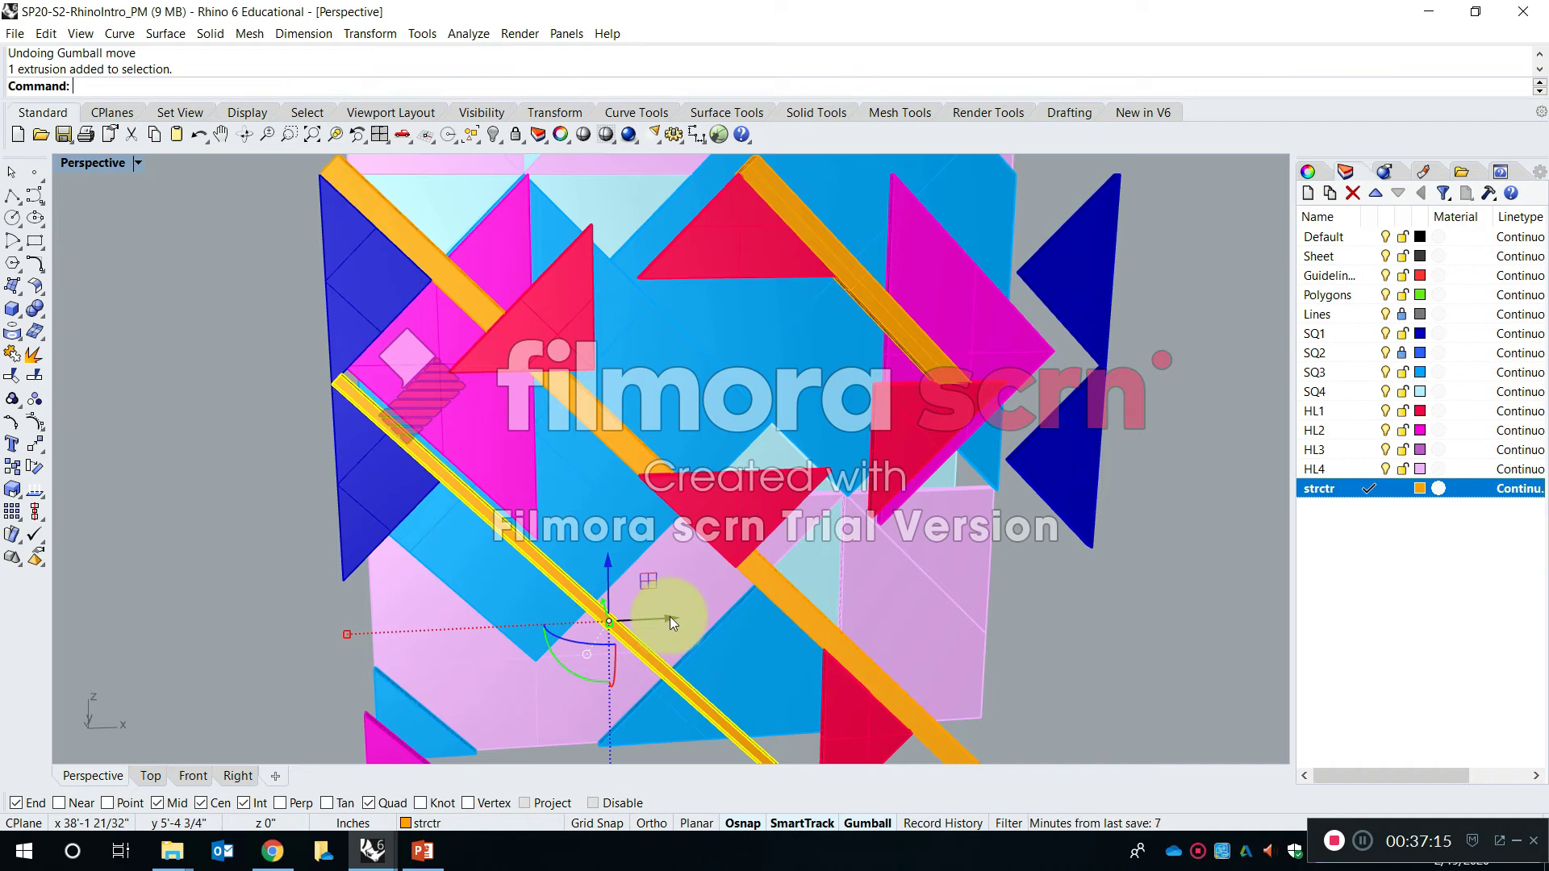
left_click_drag(670, 619, 570, 637)
key("ctrl+z")
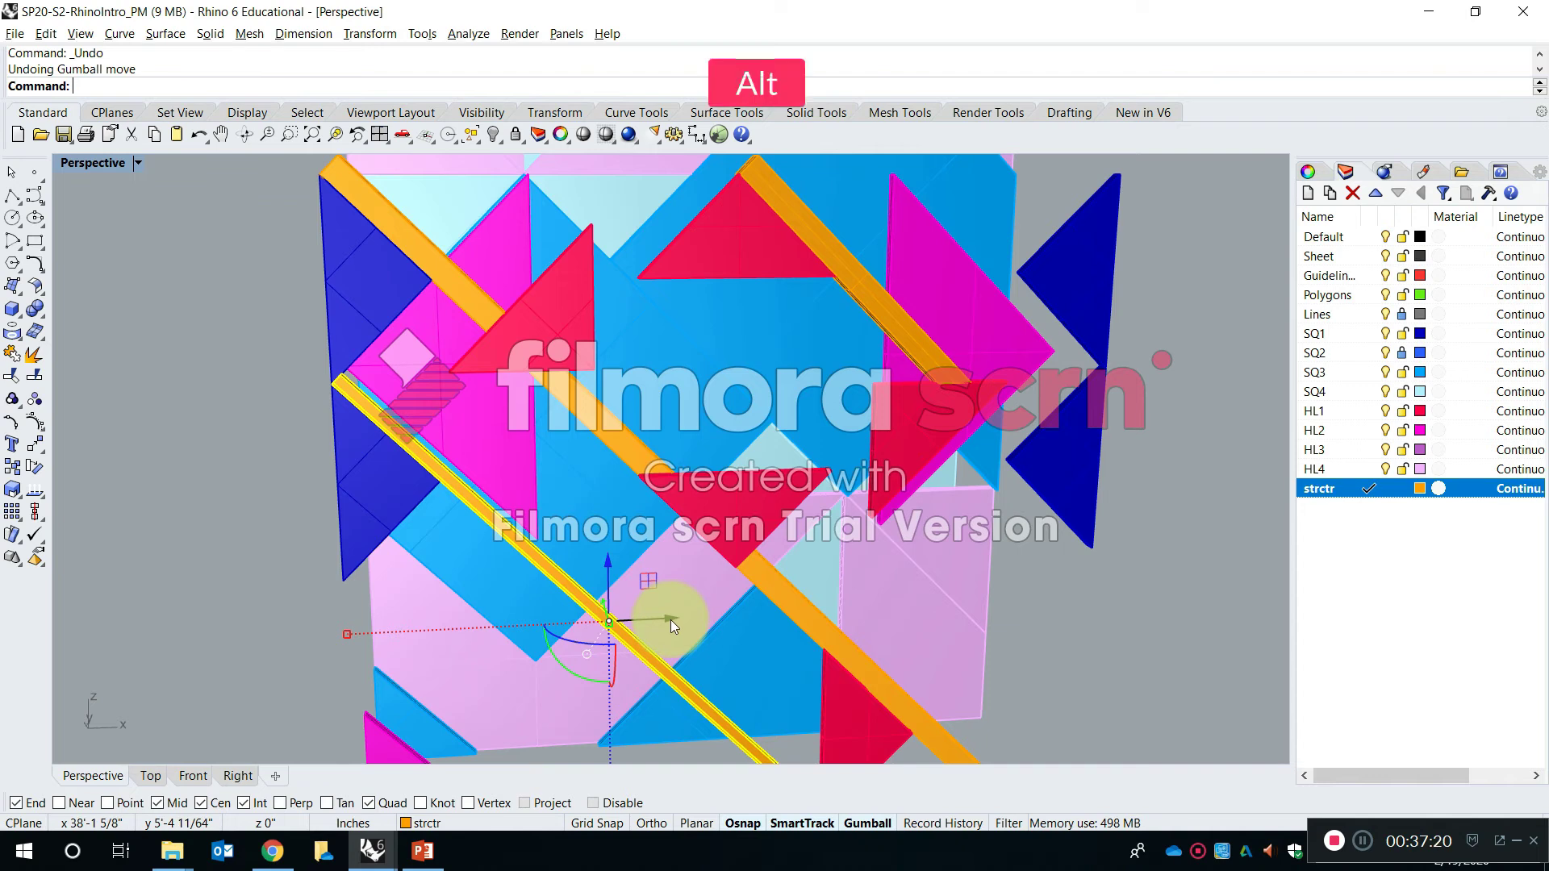
Deselect and reselect the thinned bar, attempt its duplication along negative X once more, and undo the move
left_click(613, 618)
left_click(1122, 614)
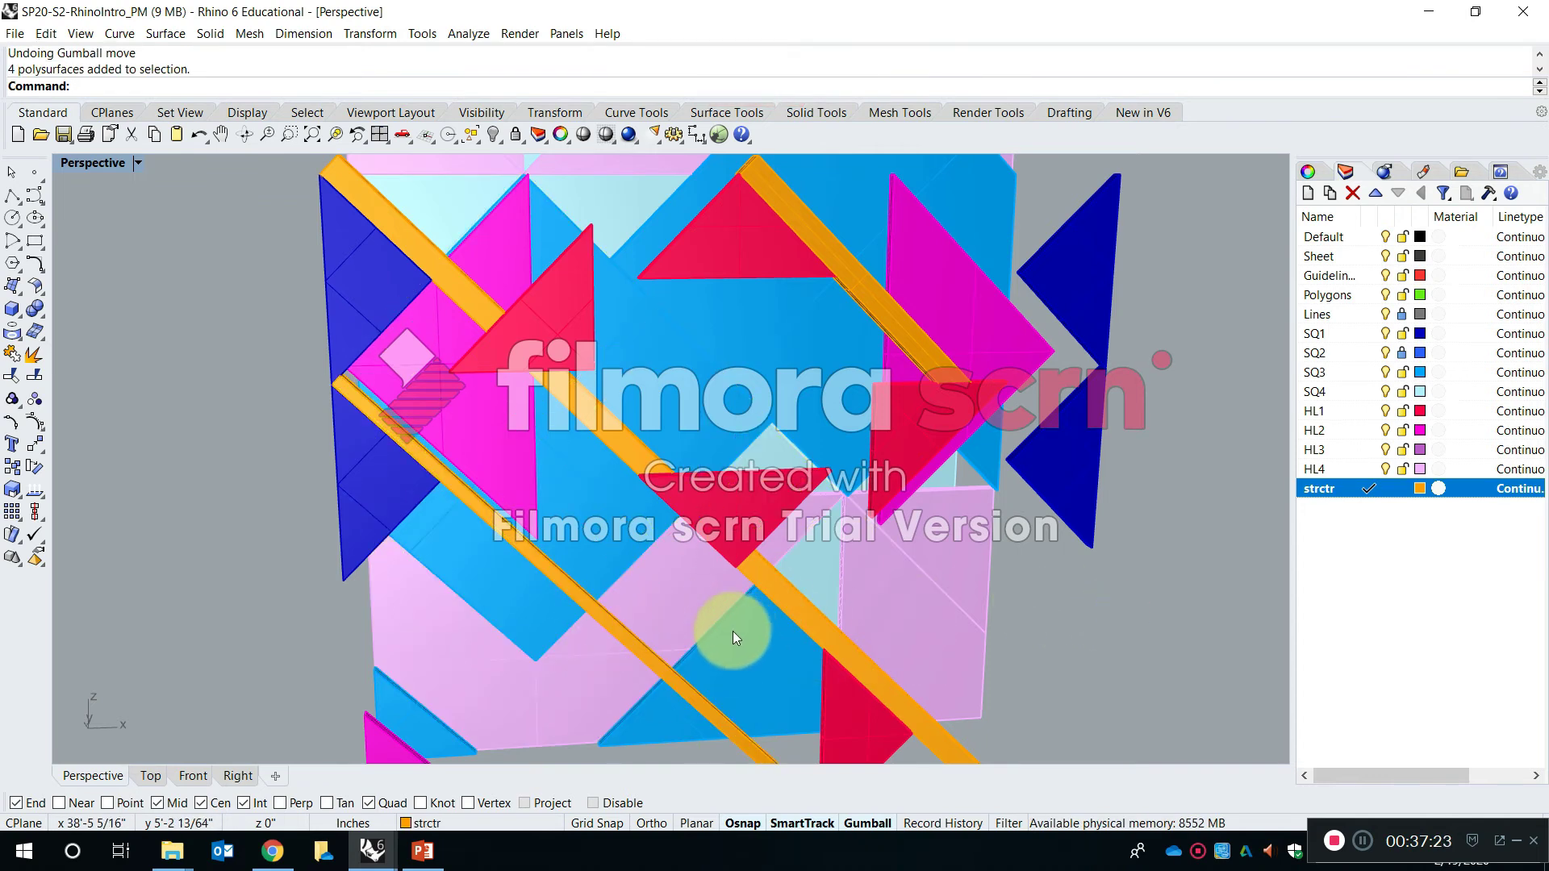
left_click(650, 657)
key("alt")
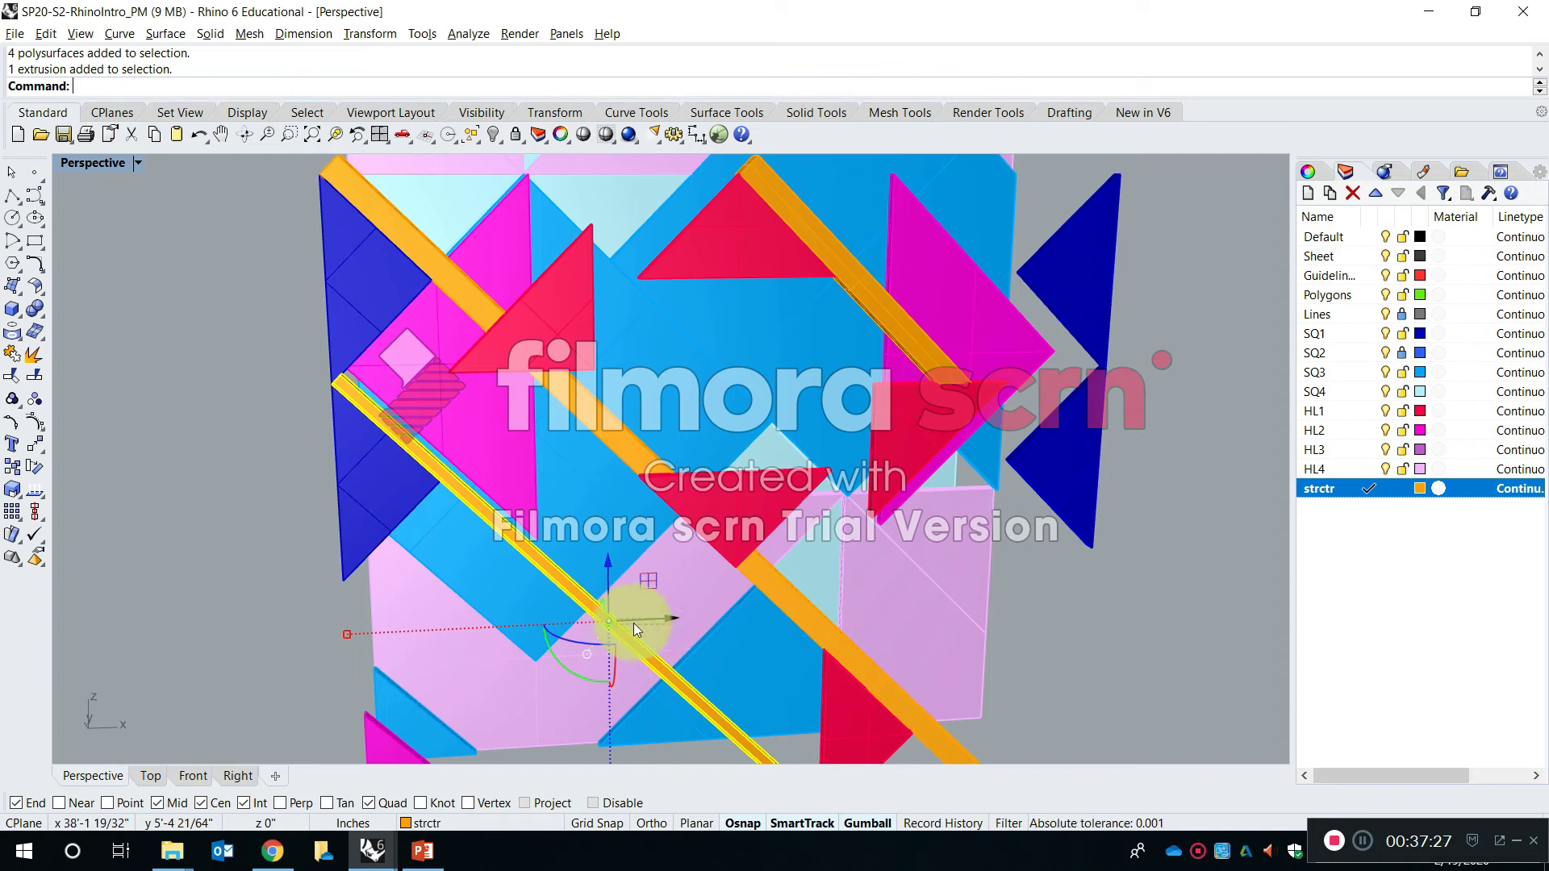
left_click(678, 617)
left_click(1032, 616)
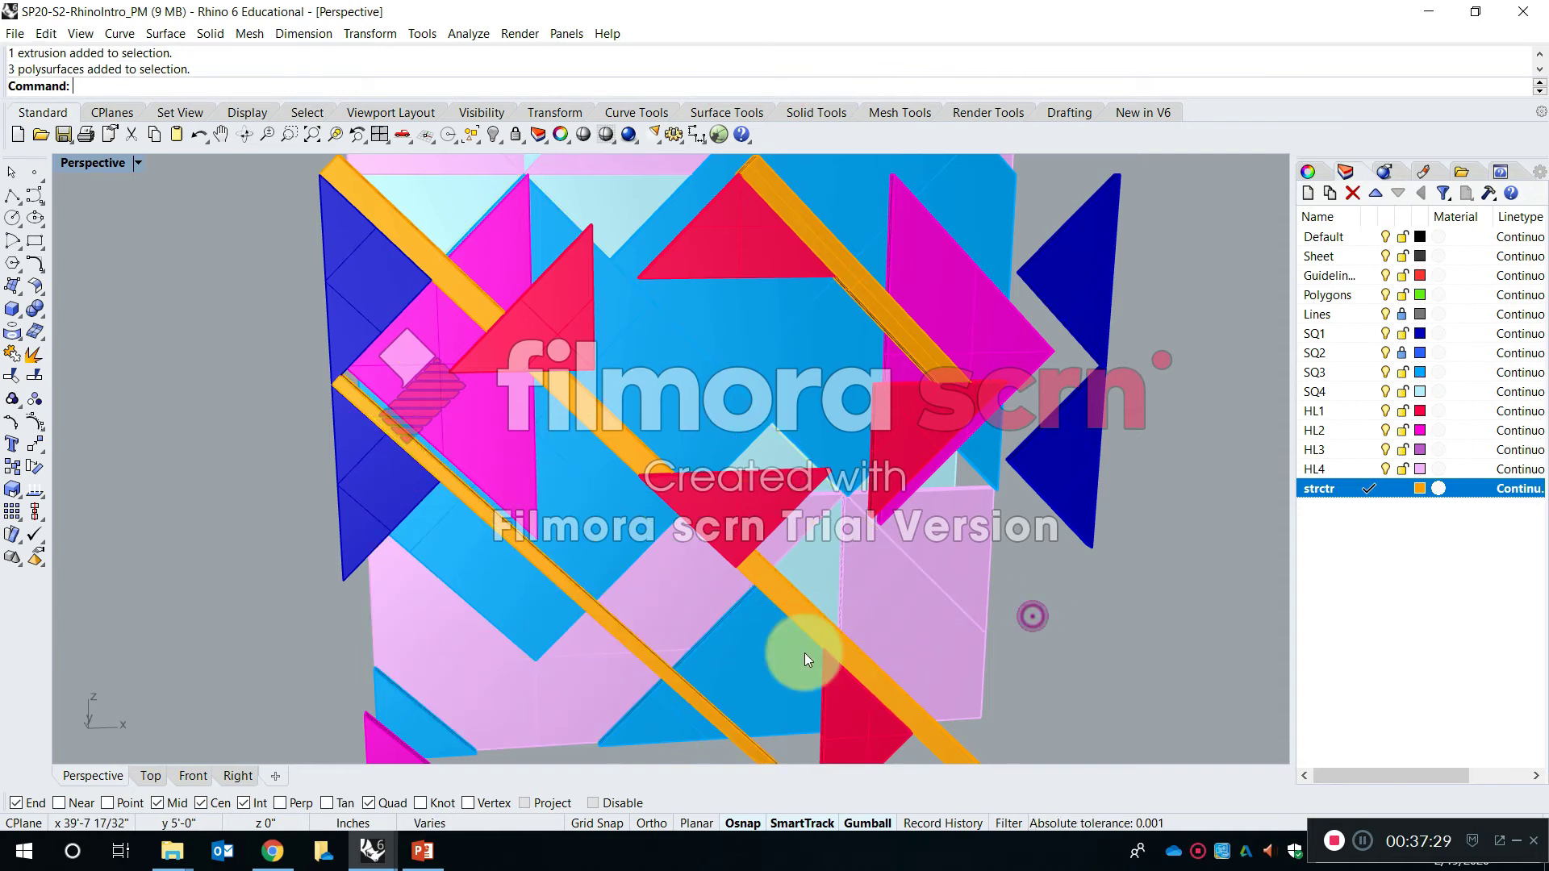
left_click(652, 656)
left_click_drag(666, 623, 584, 652)
key("ctrl+z")
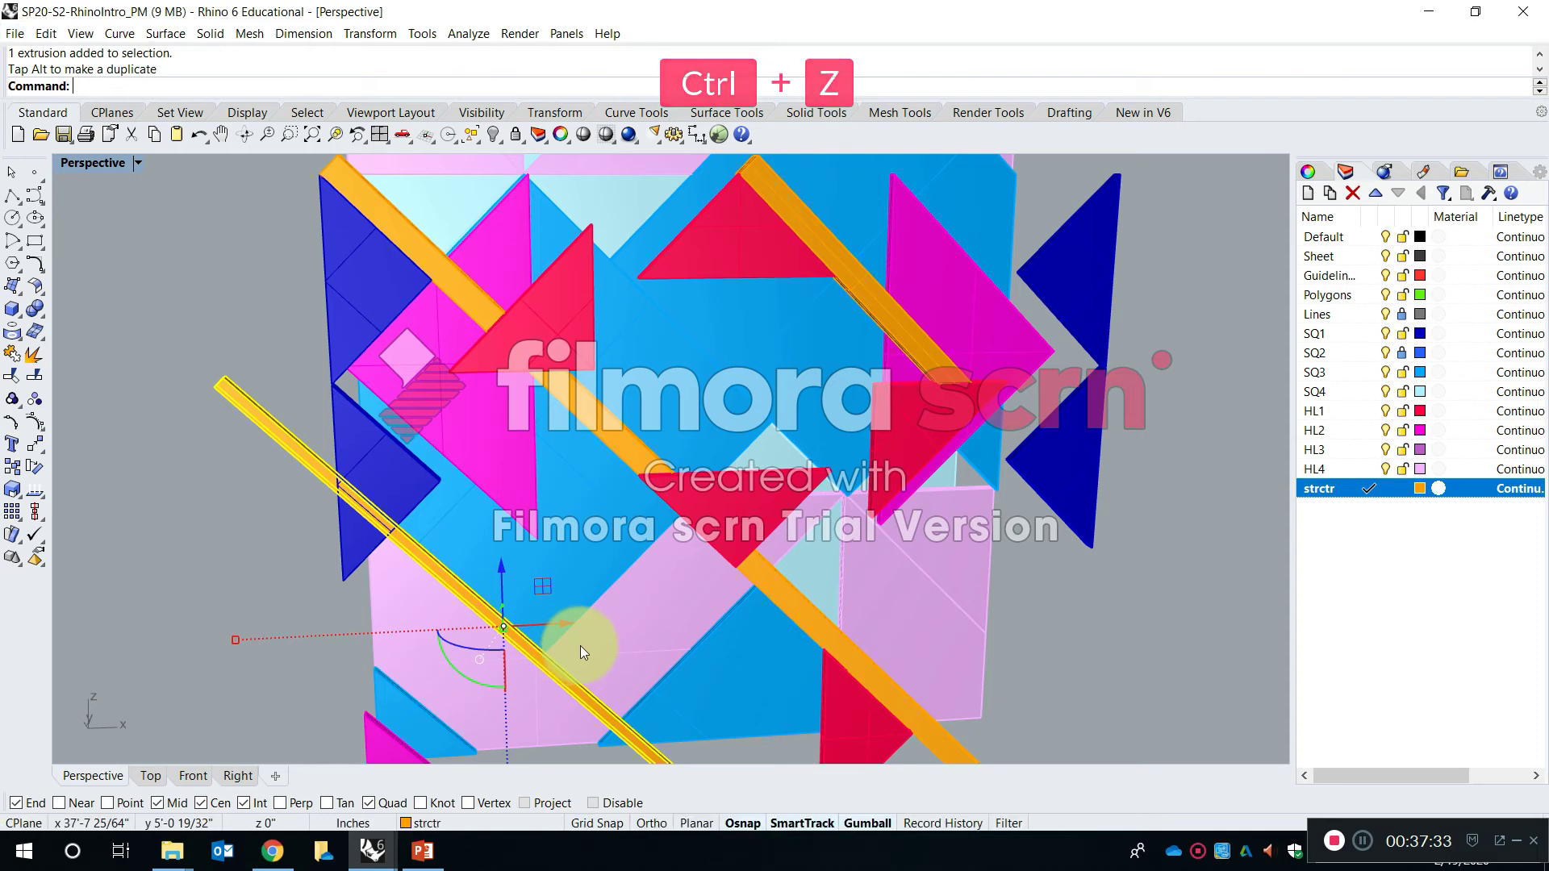
key("ctrl+z")
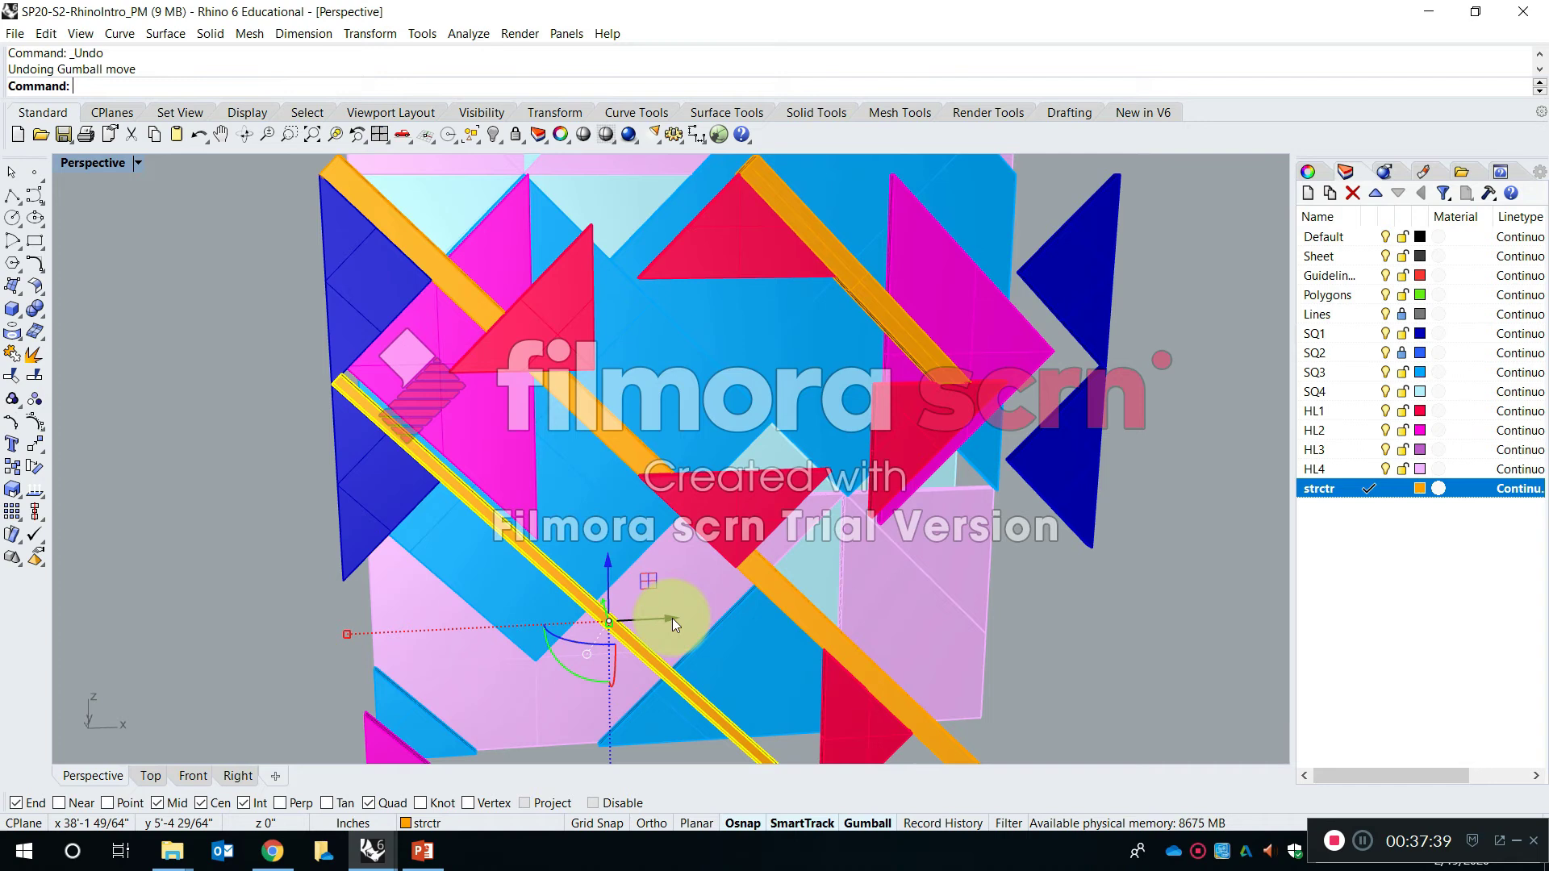
Duplicate the thinned bar along negative X with the gumball and rotate the copy by -90 degrees in the panel's plane
left_click_drag(672, 621, 470, 637)
key("alt")
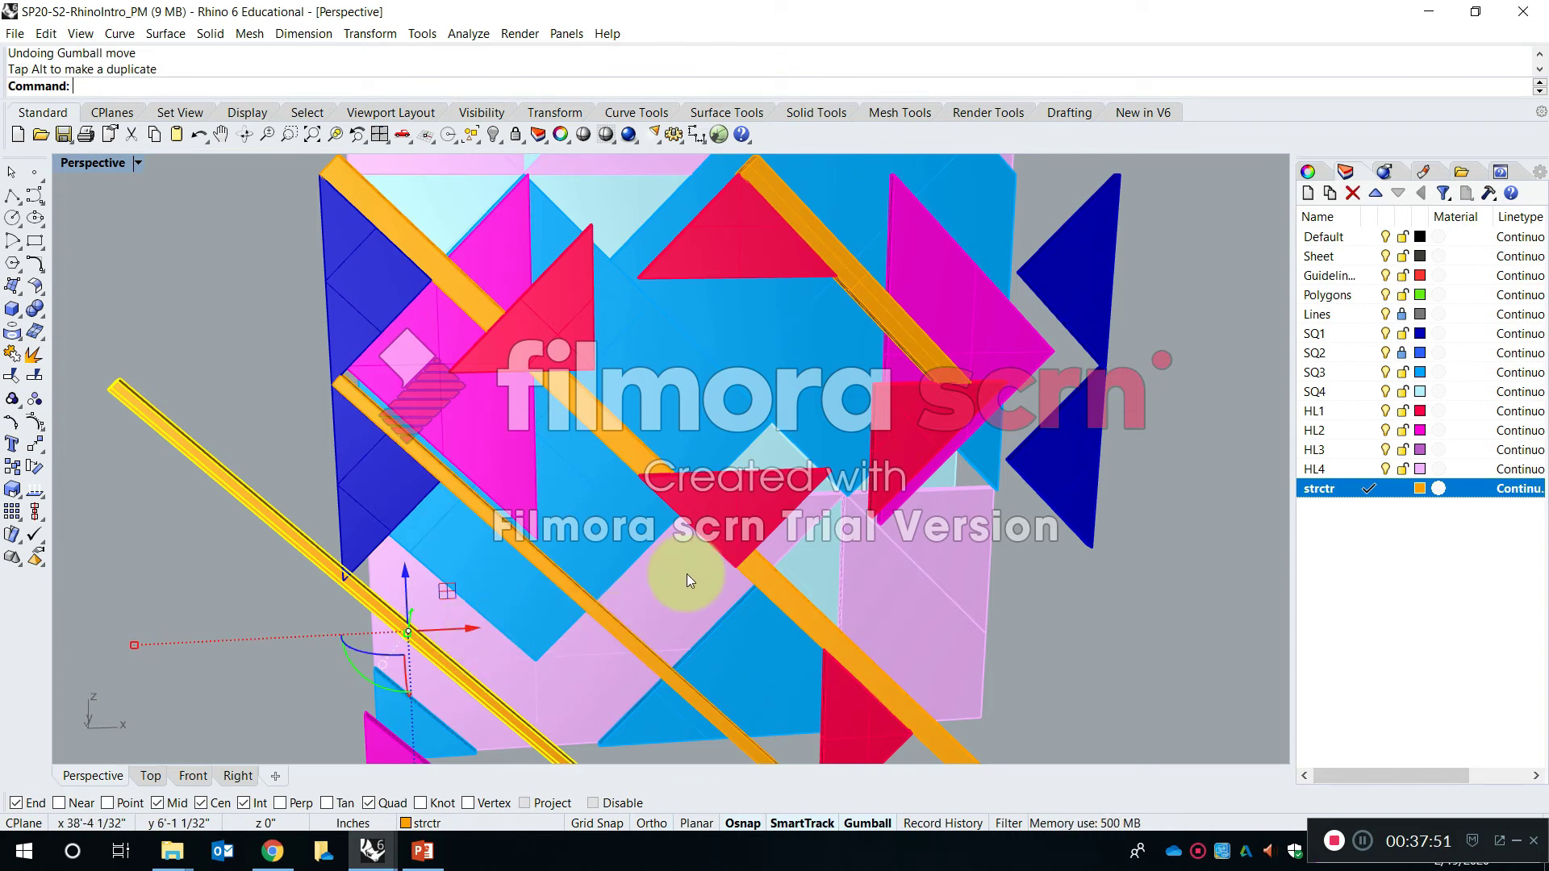
left_click(211, 492)
left_click(250, 487)
scroll(312, 506, "down", 3)
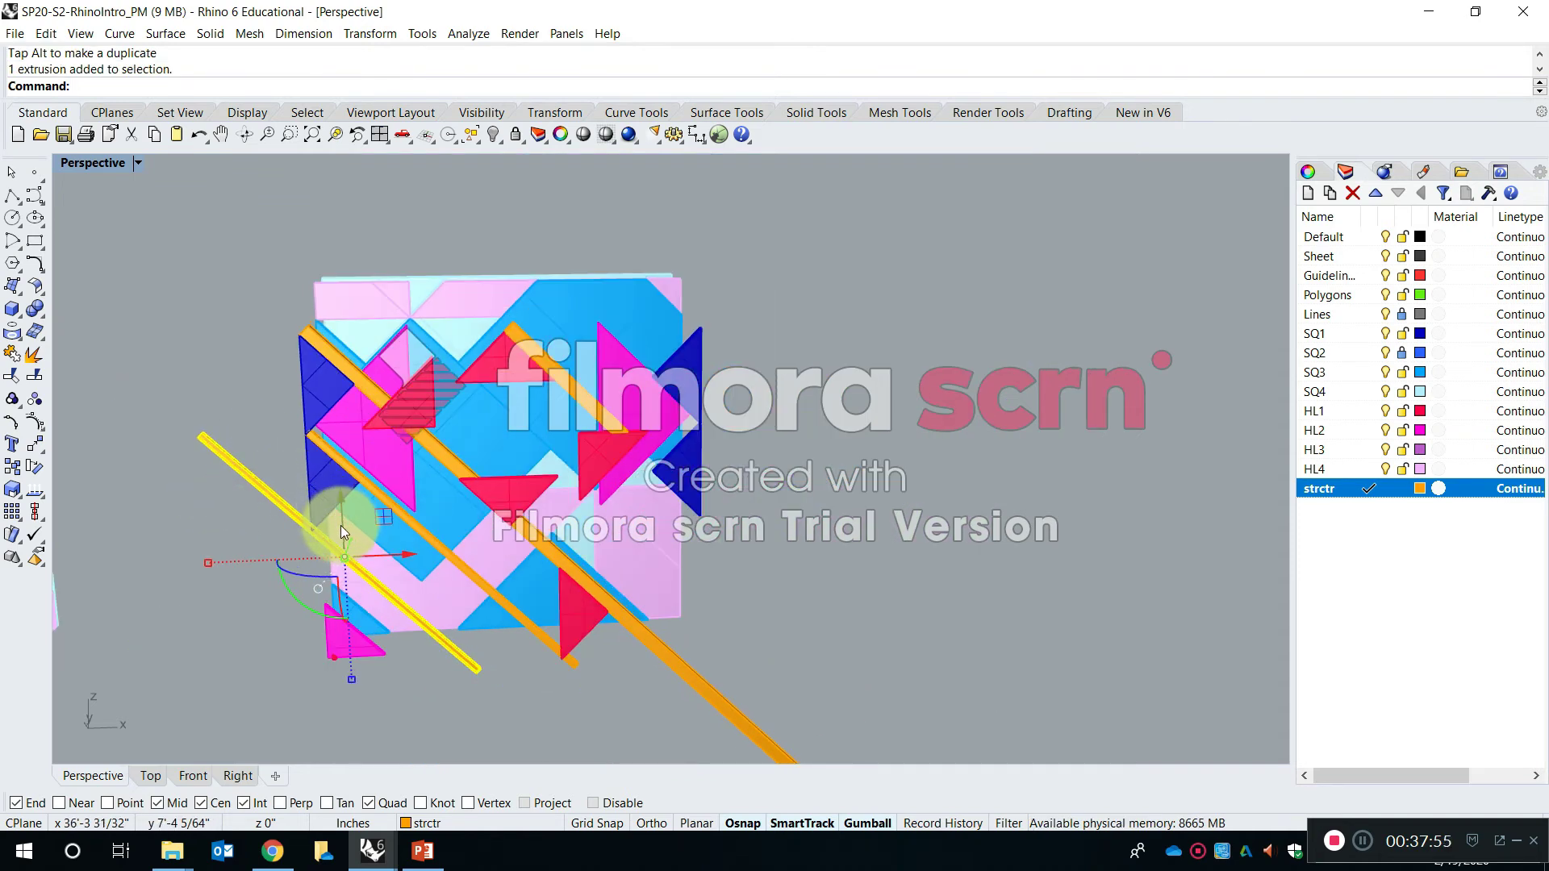
right_click_drag(310, 603, 312, 636)
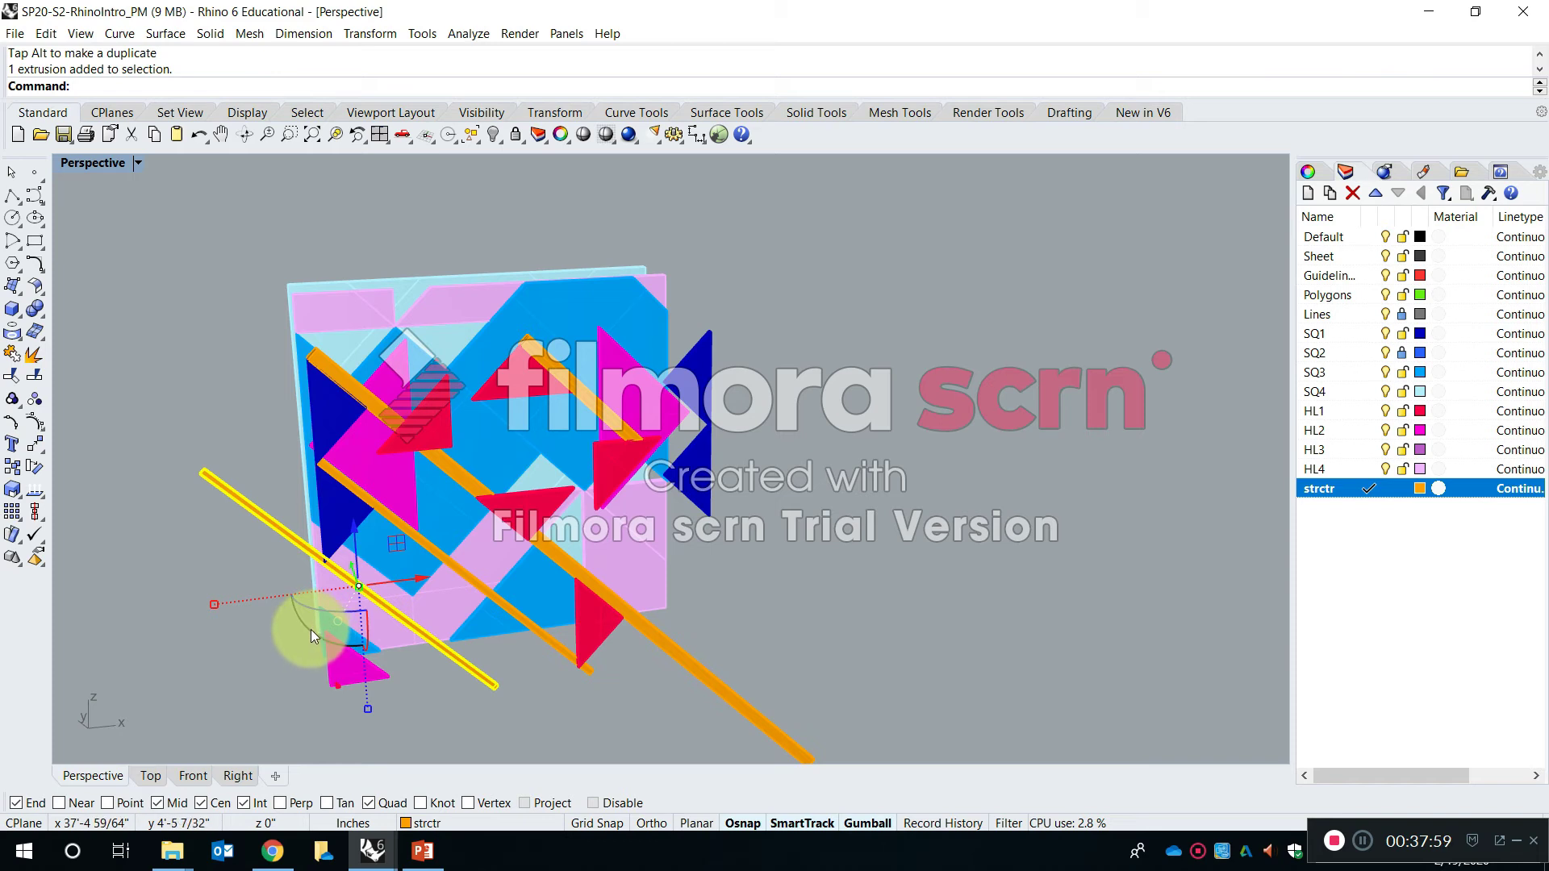
left_click(311, 630)
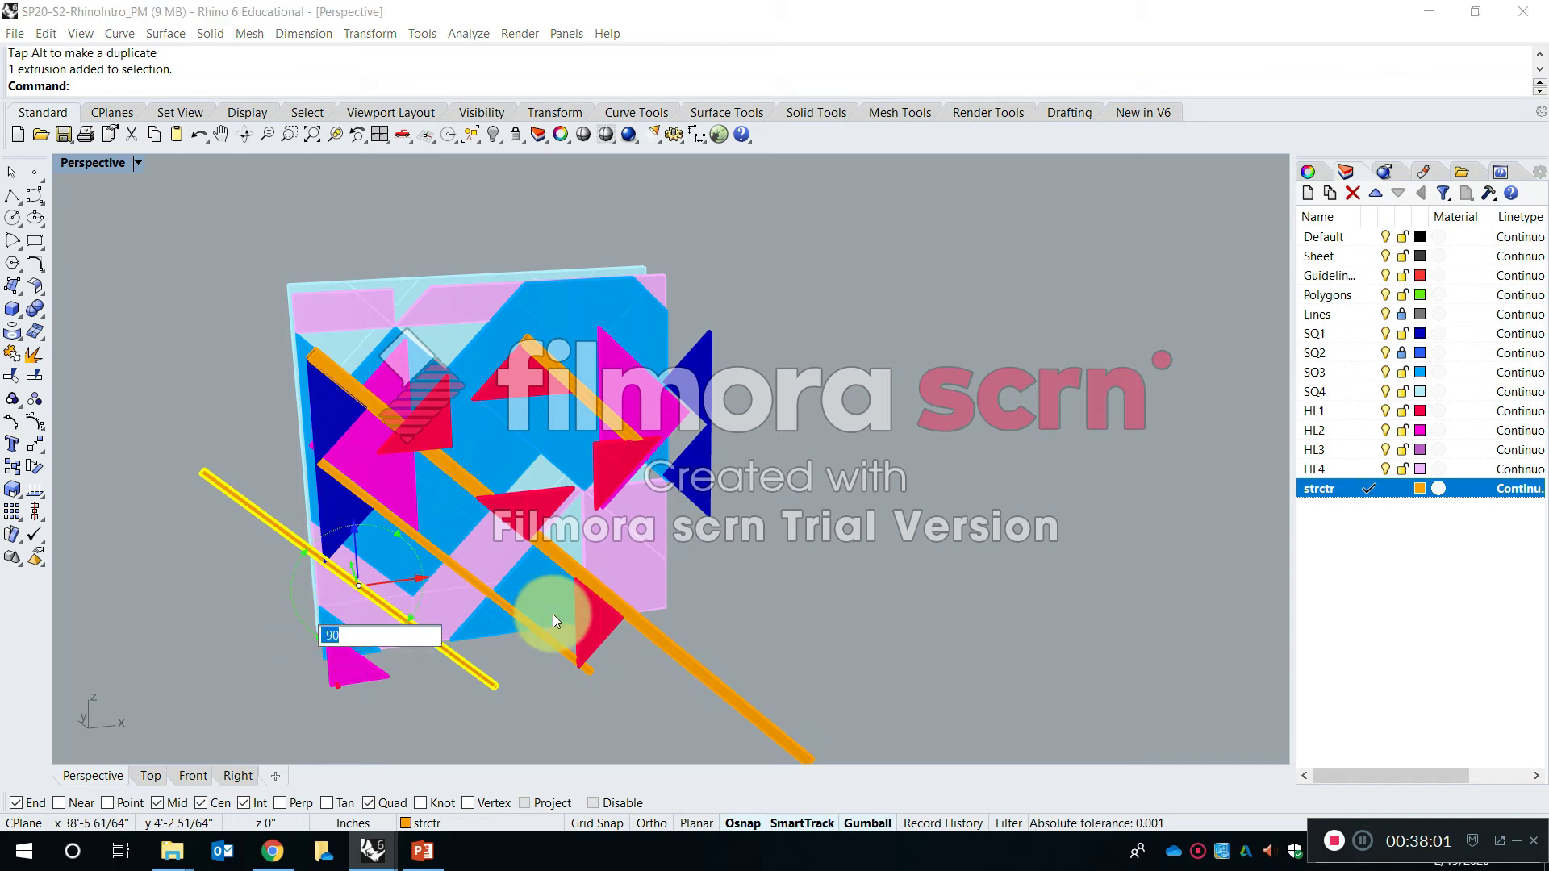
key("Return")
key("Escape")
Move the rotated thin bar from its upper end corner to the outer corner of the red triangle near the right-hand magenta piece
right_click_drag(488, 570, 501, 554)
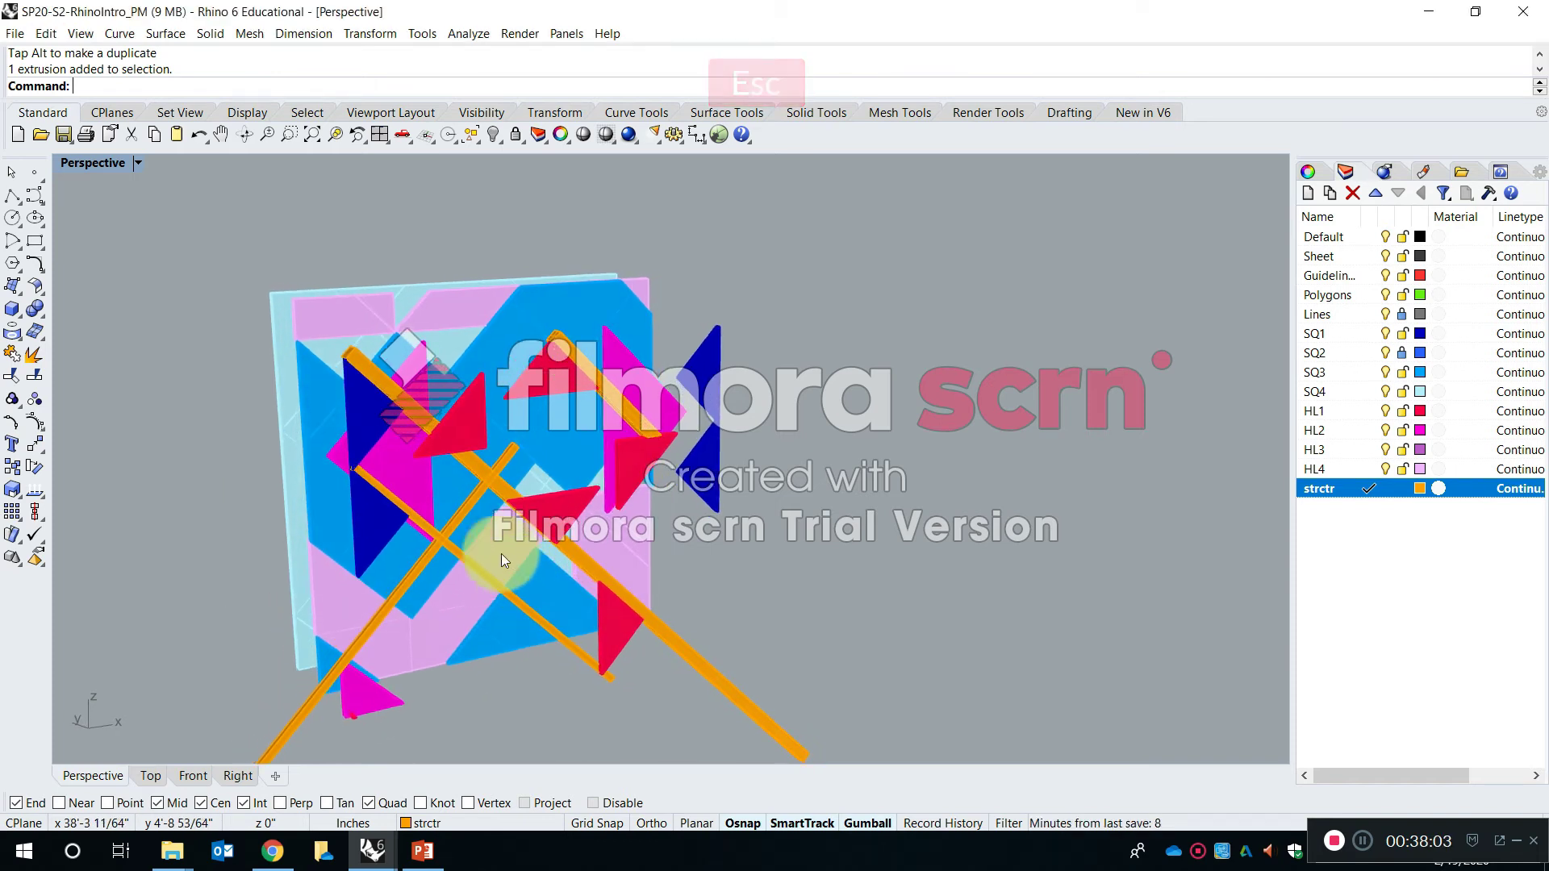
left_click(460, 515)
key("Return")
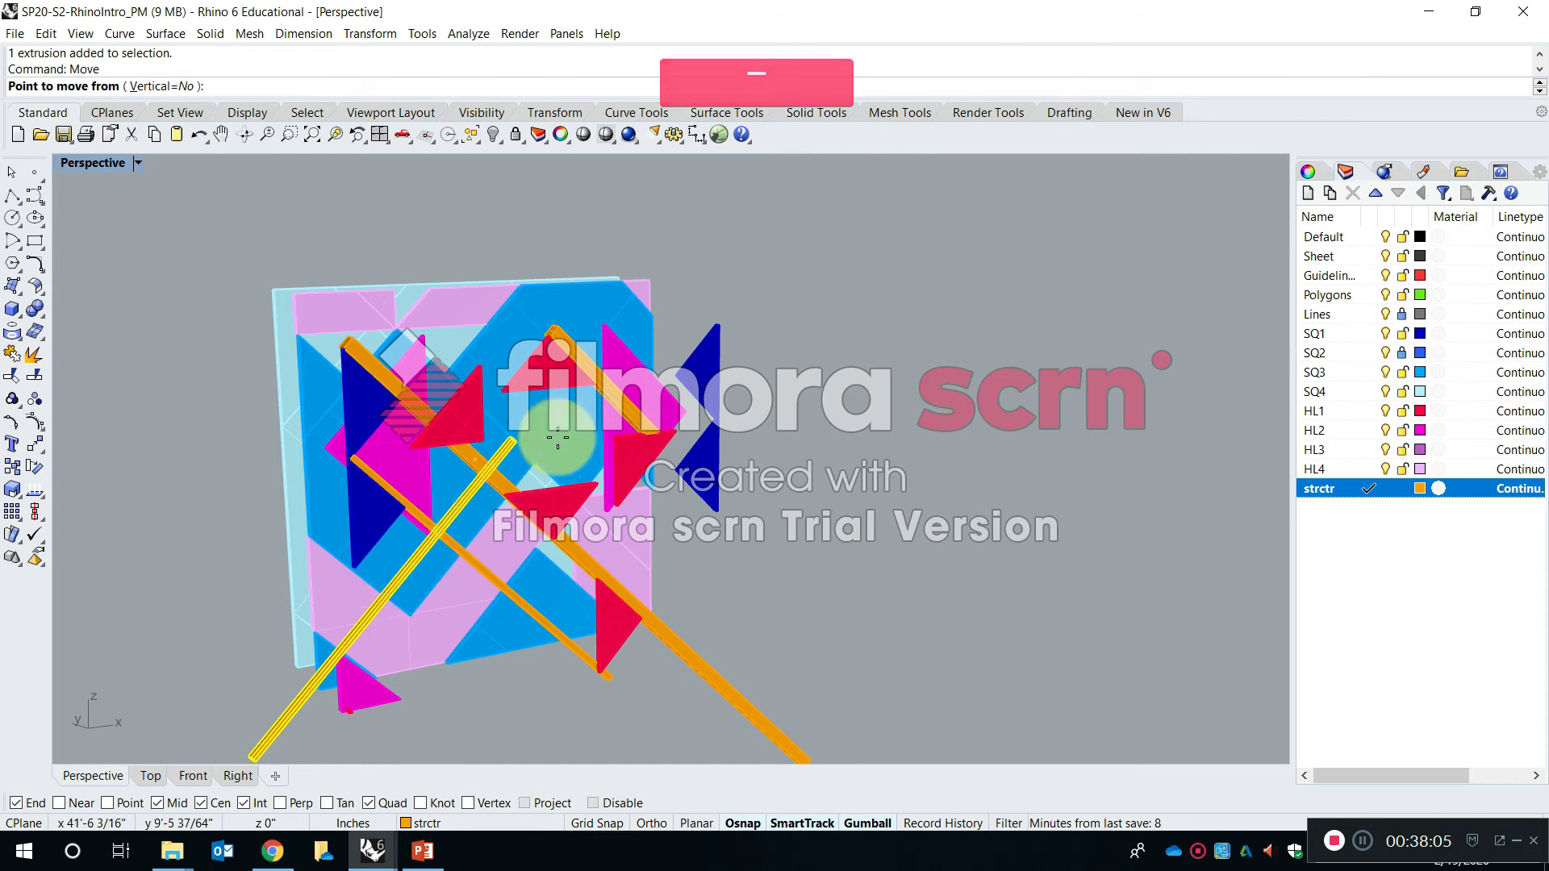
scroll(516, 442, "up", 5)
scroll(470, 446, "up", 3)
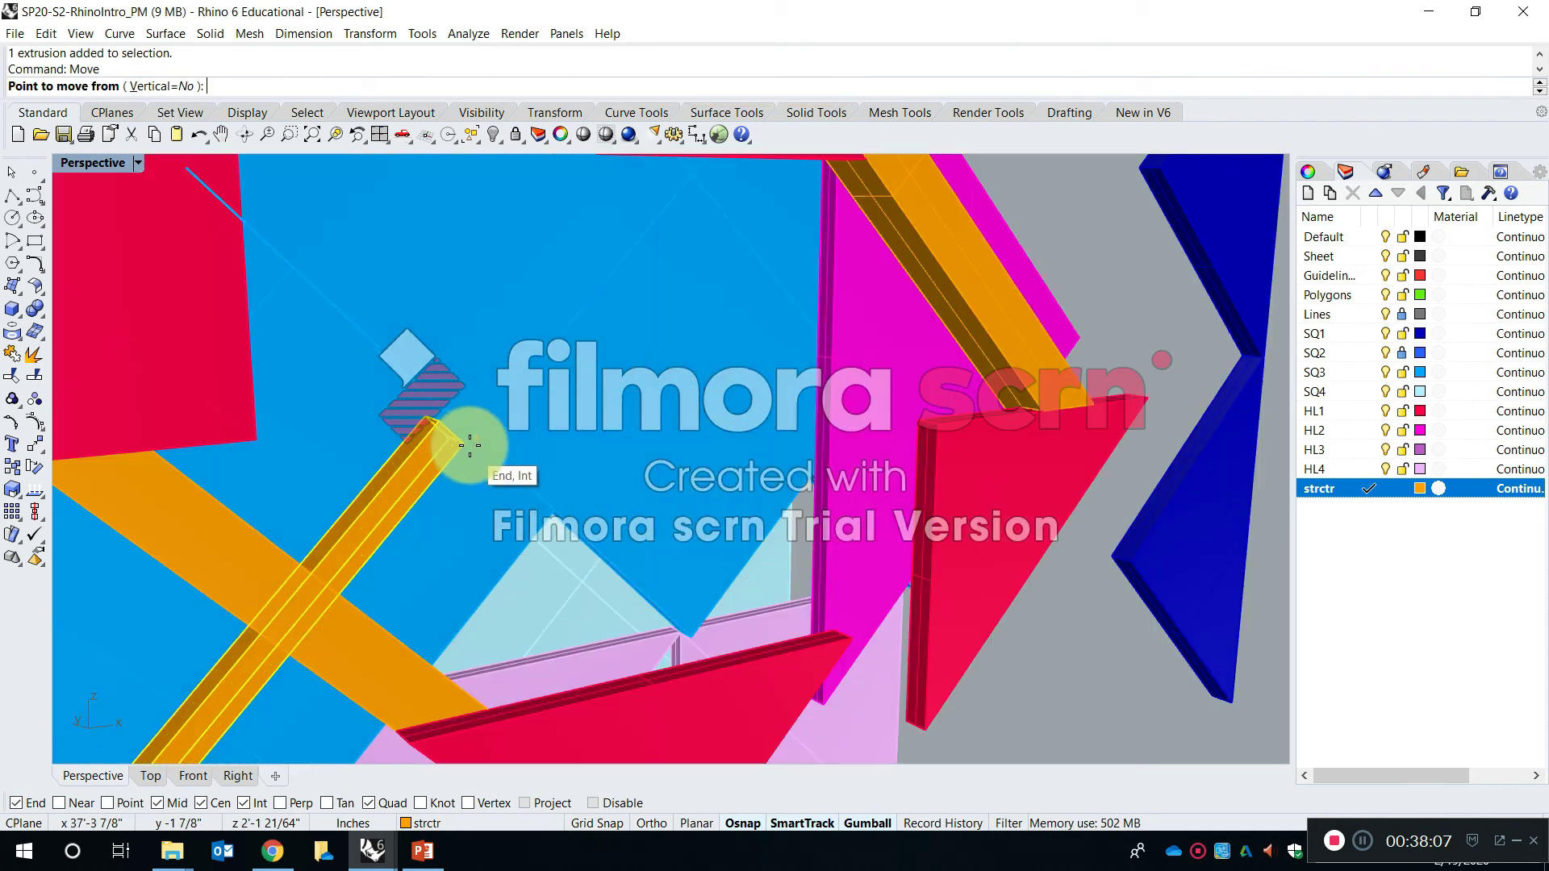
left_click(463, 443)
scroll(476, 436, "down", 6)
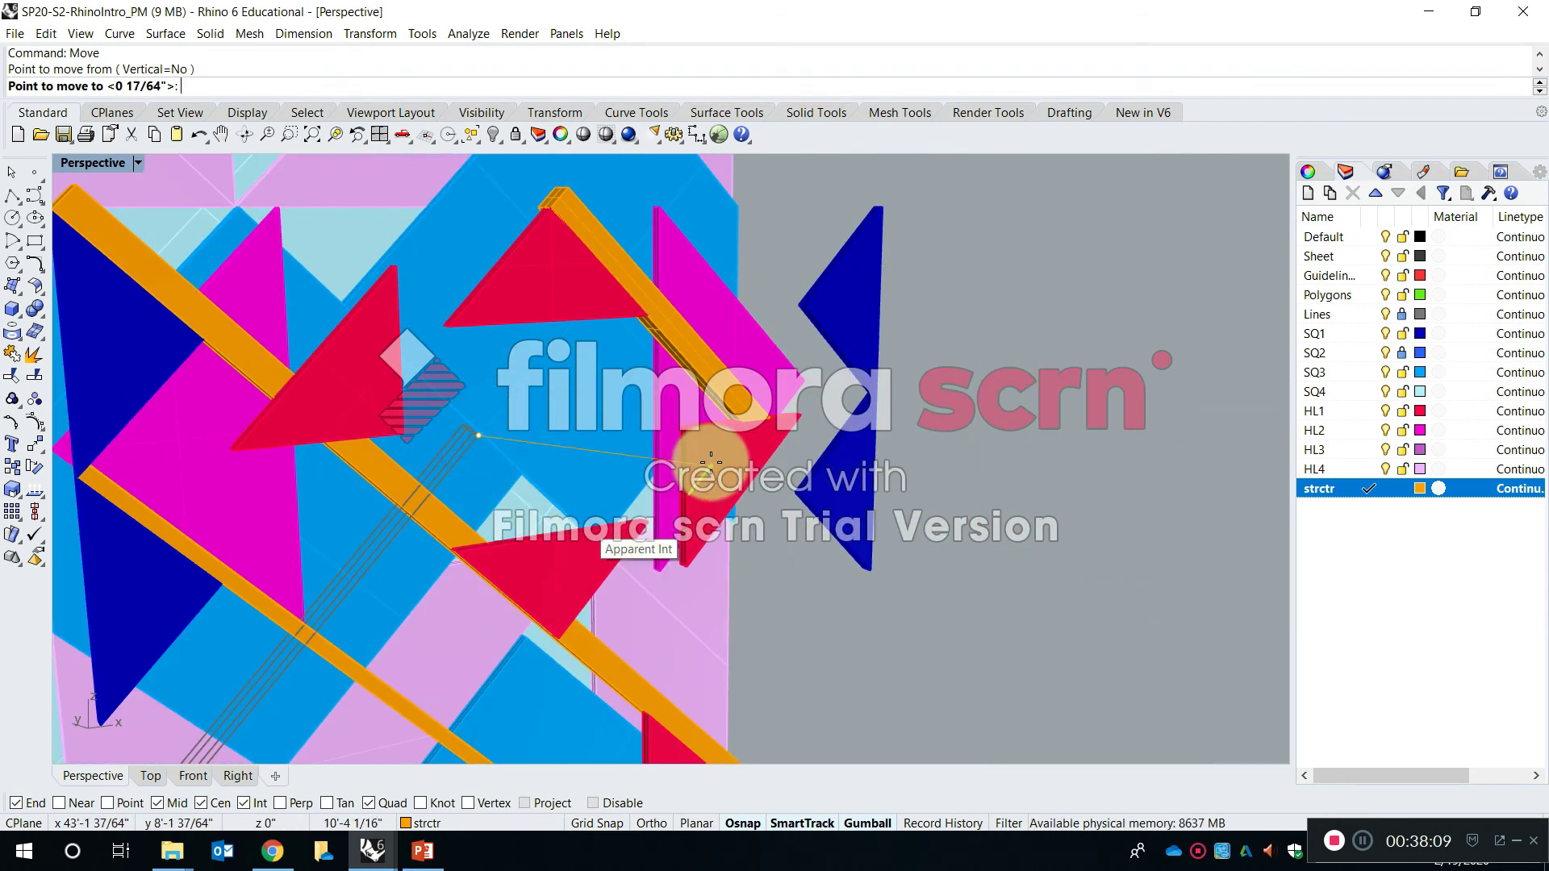
scroll(796, 442, "up", 3)
left_click(799, 395)
Move the rotated bar again, taking its other upper end corner to the same red triangle corner so it lies along the triangle's edge
scroll(760, 379, "up", 2)
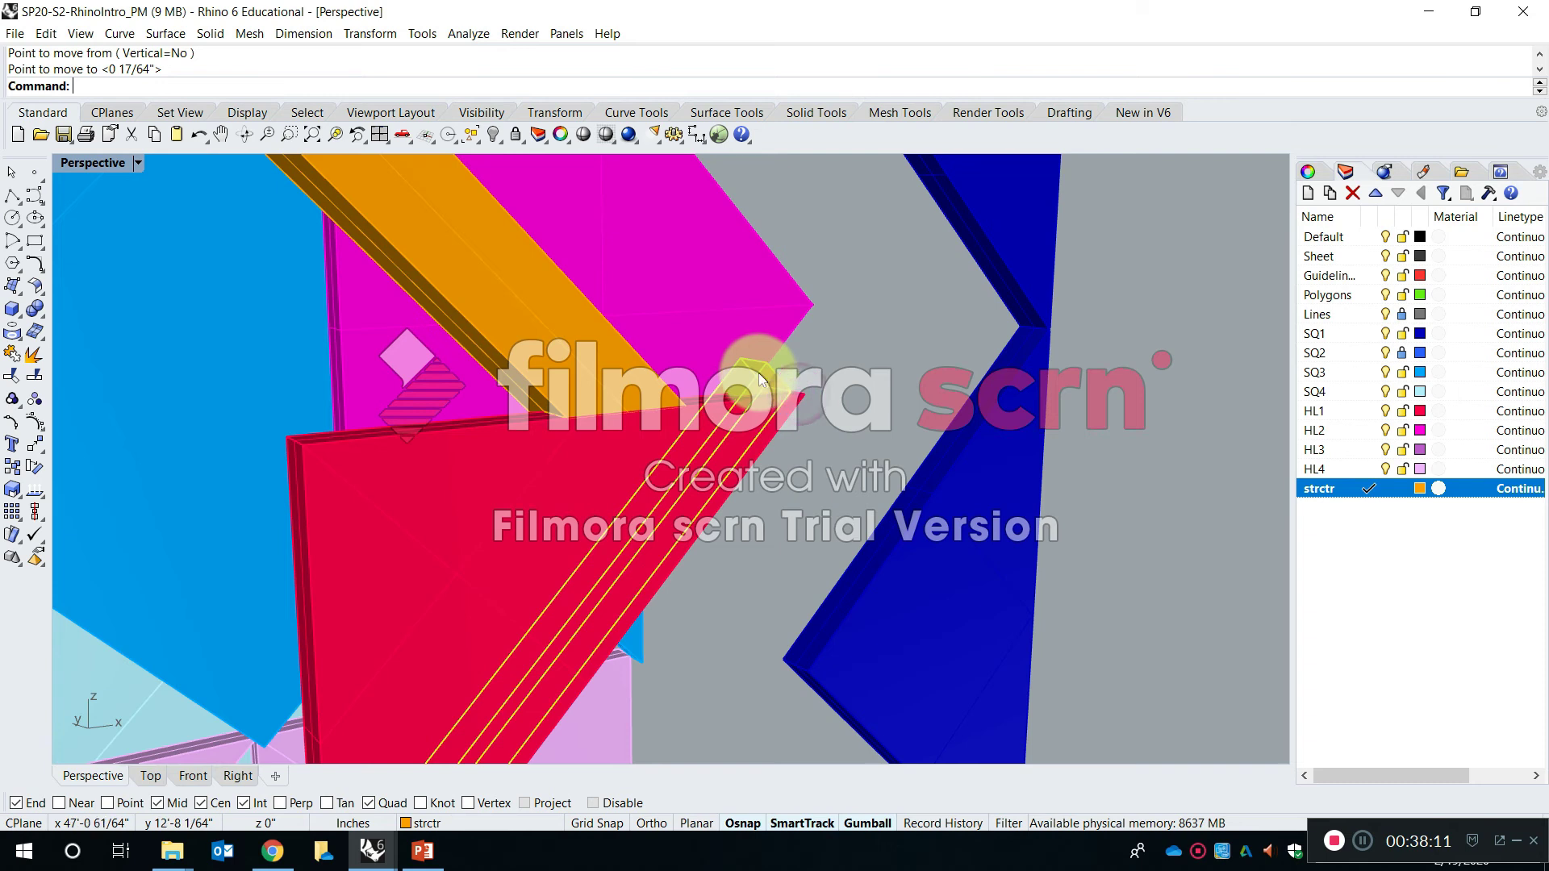
type("m")
key("Return")
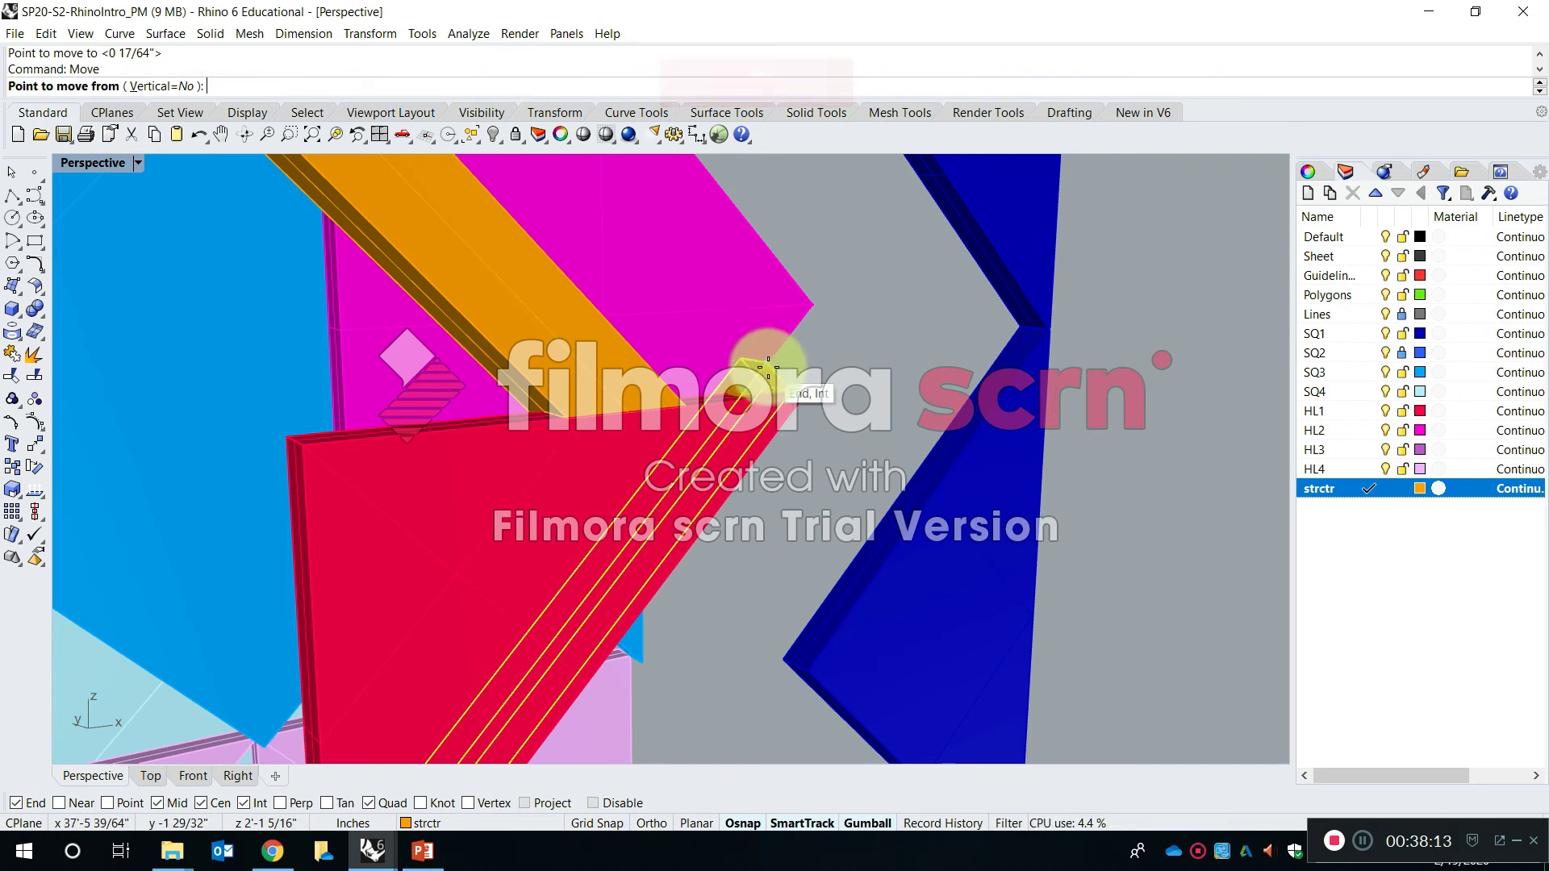
left_click(765, 365)
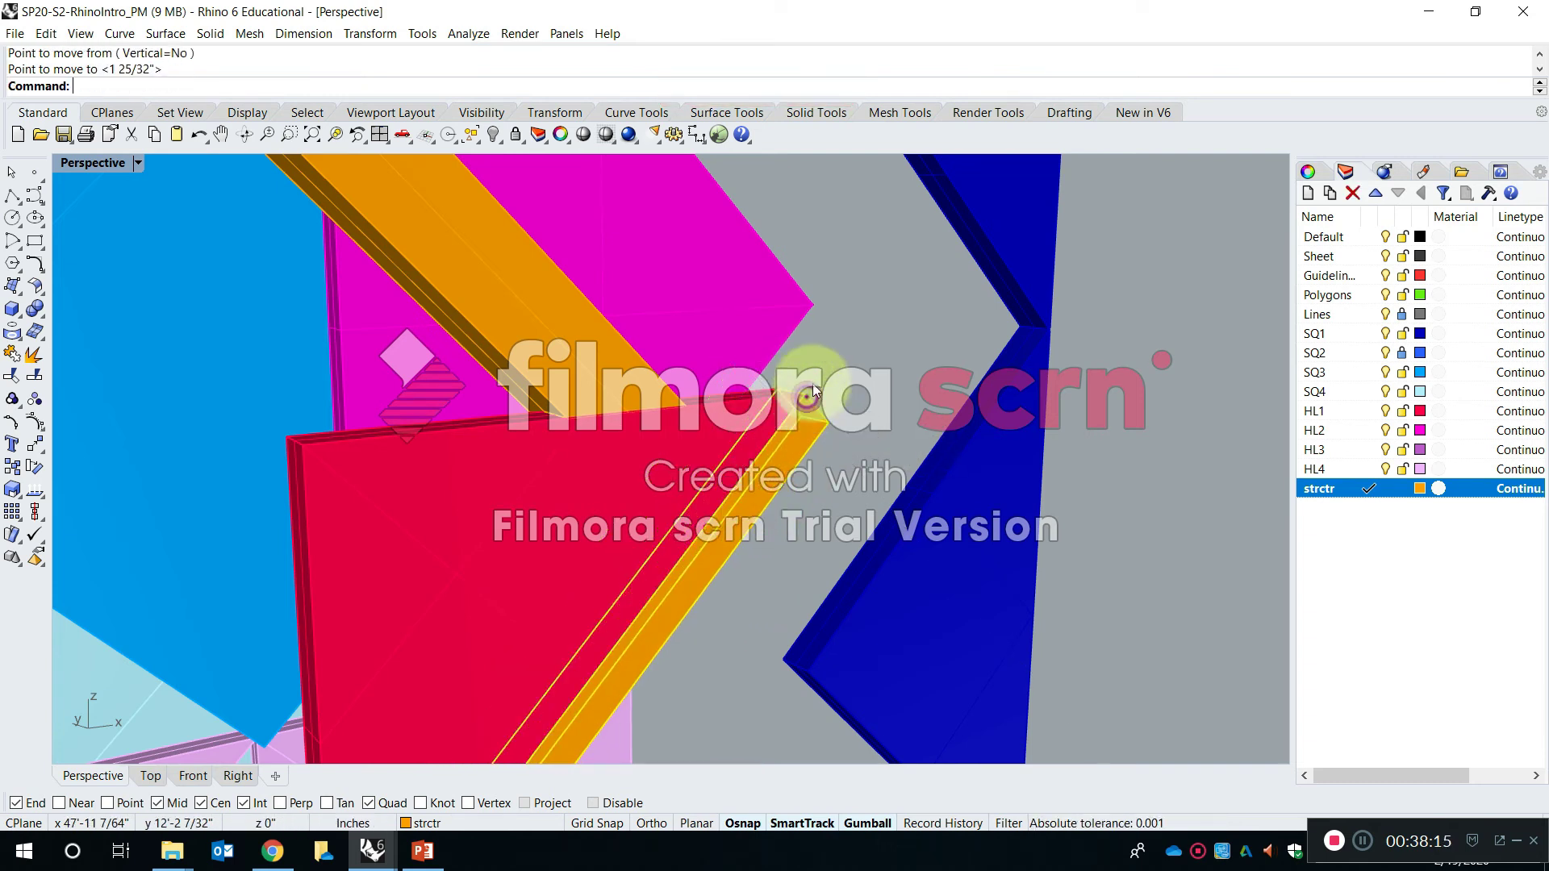
Change the strctr layer's color to a light tan, R 241, G 212, B 164
left_click(844, 340)
scroll(852, 333, "down", 8)
mouse_move(821, 355)
right_mouse_down()
mouse_move(728, 320)
mouse_move(888, 346)
mouse_move(807, 365)
right_mouse_up()
scroll(783, 332, "down", 7)
right_click_drag(722, 379, 843, 437, "shift")
scroll(803, 461, "up", 4)
left_click(1419, 488)
left_click(921, 304)
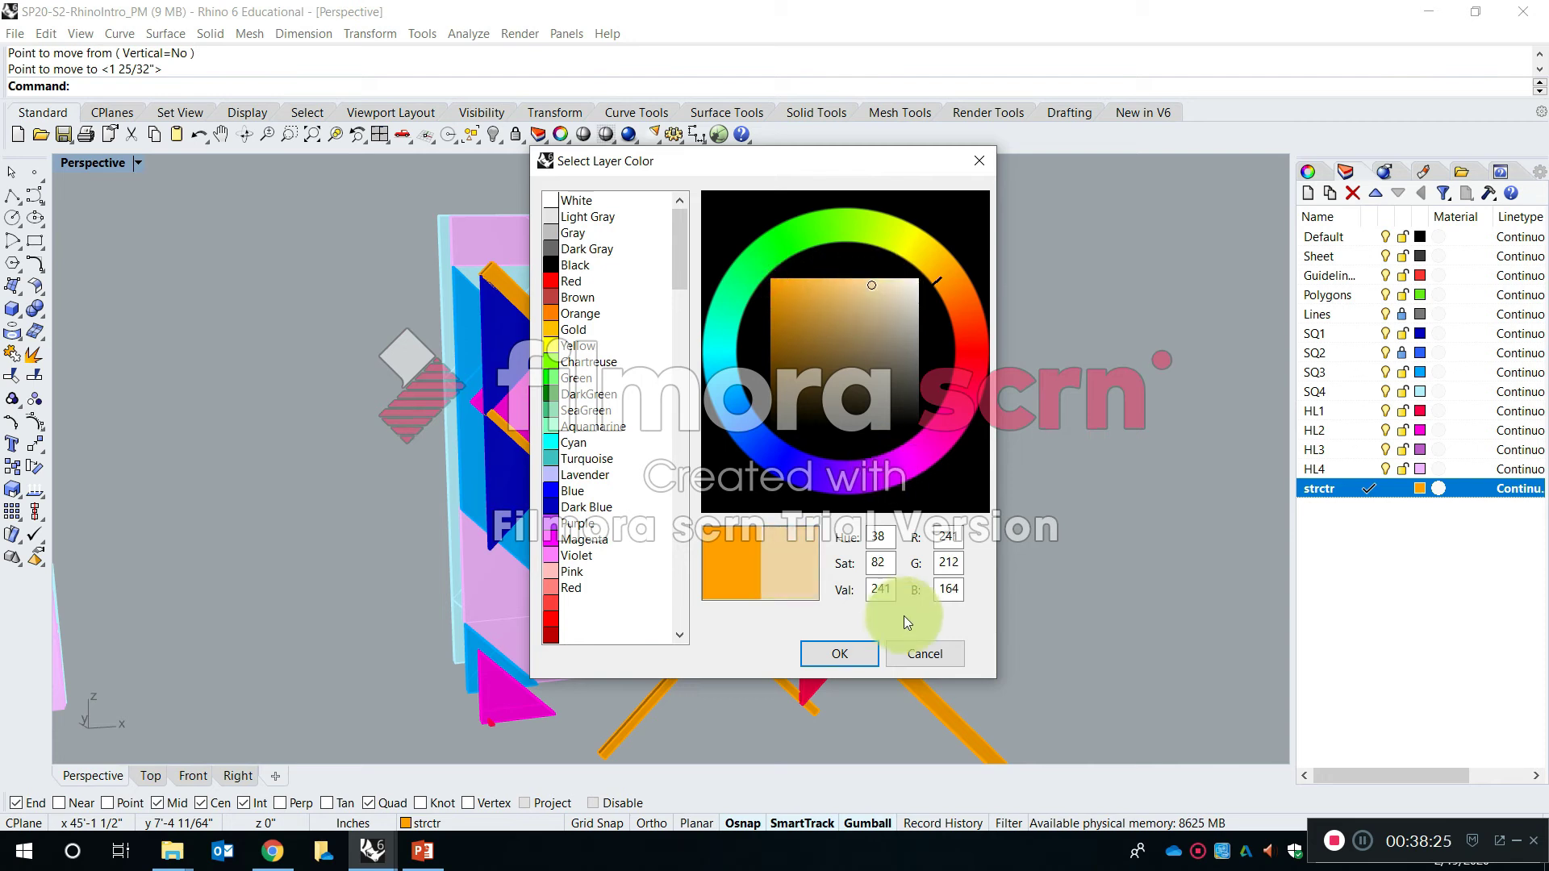
left_click(854, 647)
right_click_drag(1134, 536, 914, 554)
right_click_drag(785, 515, 655, 579)
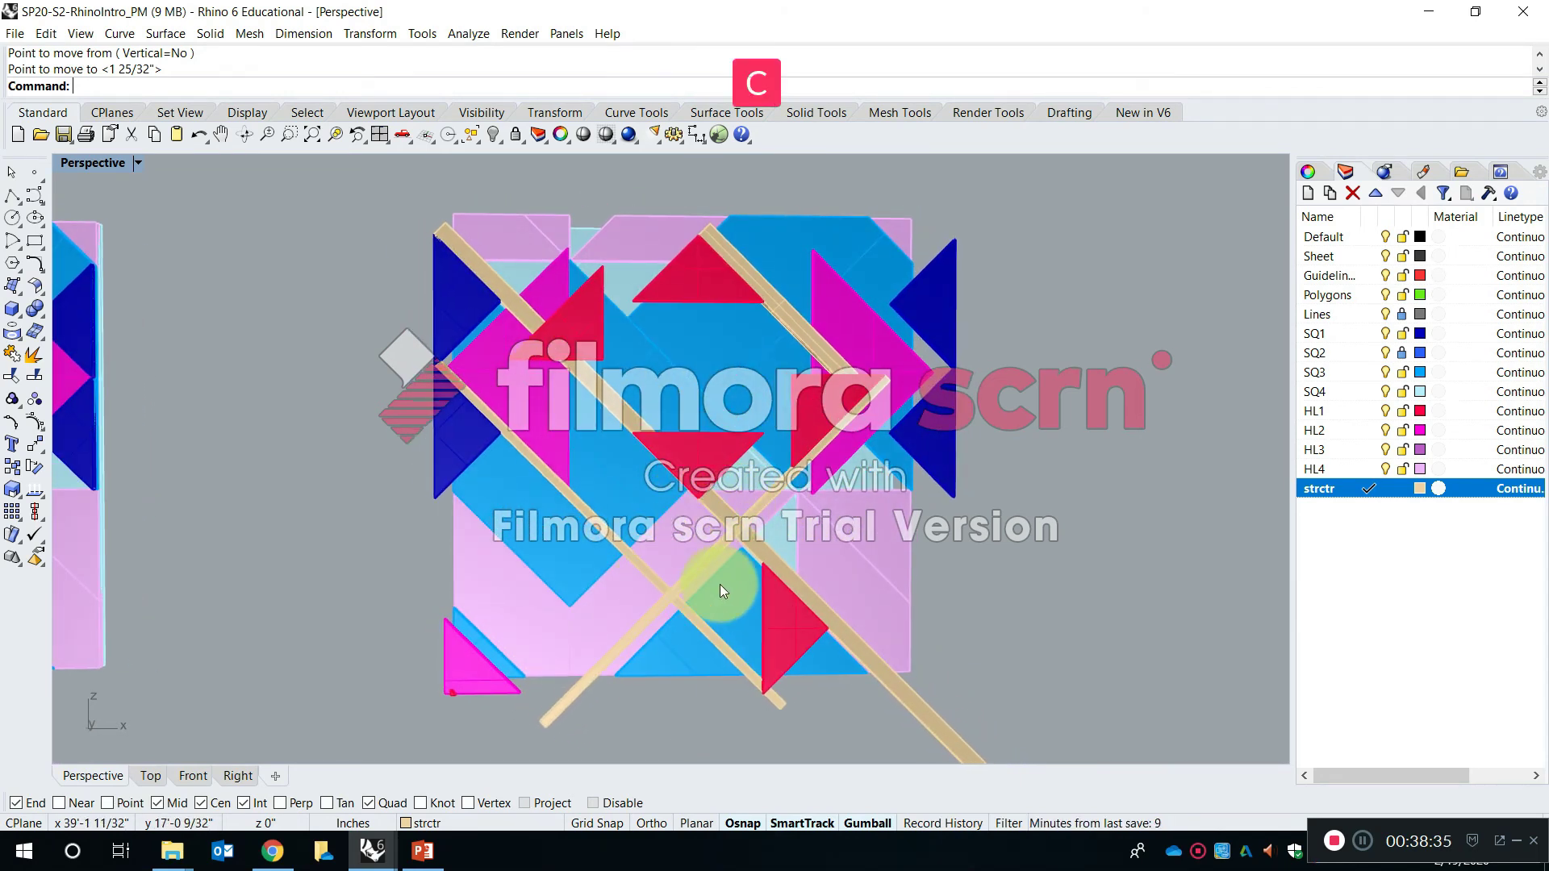
key("Return")
left_click(812, 457)
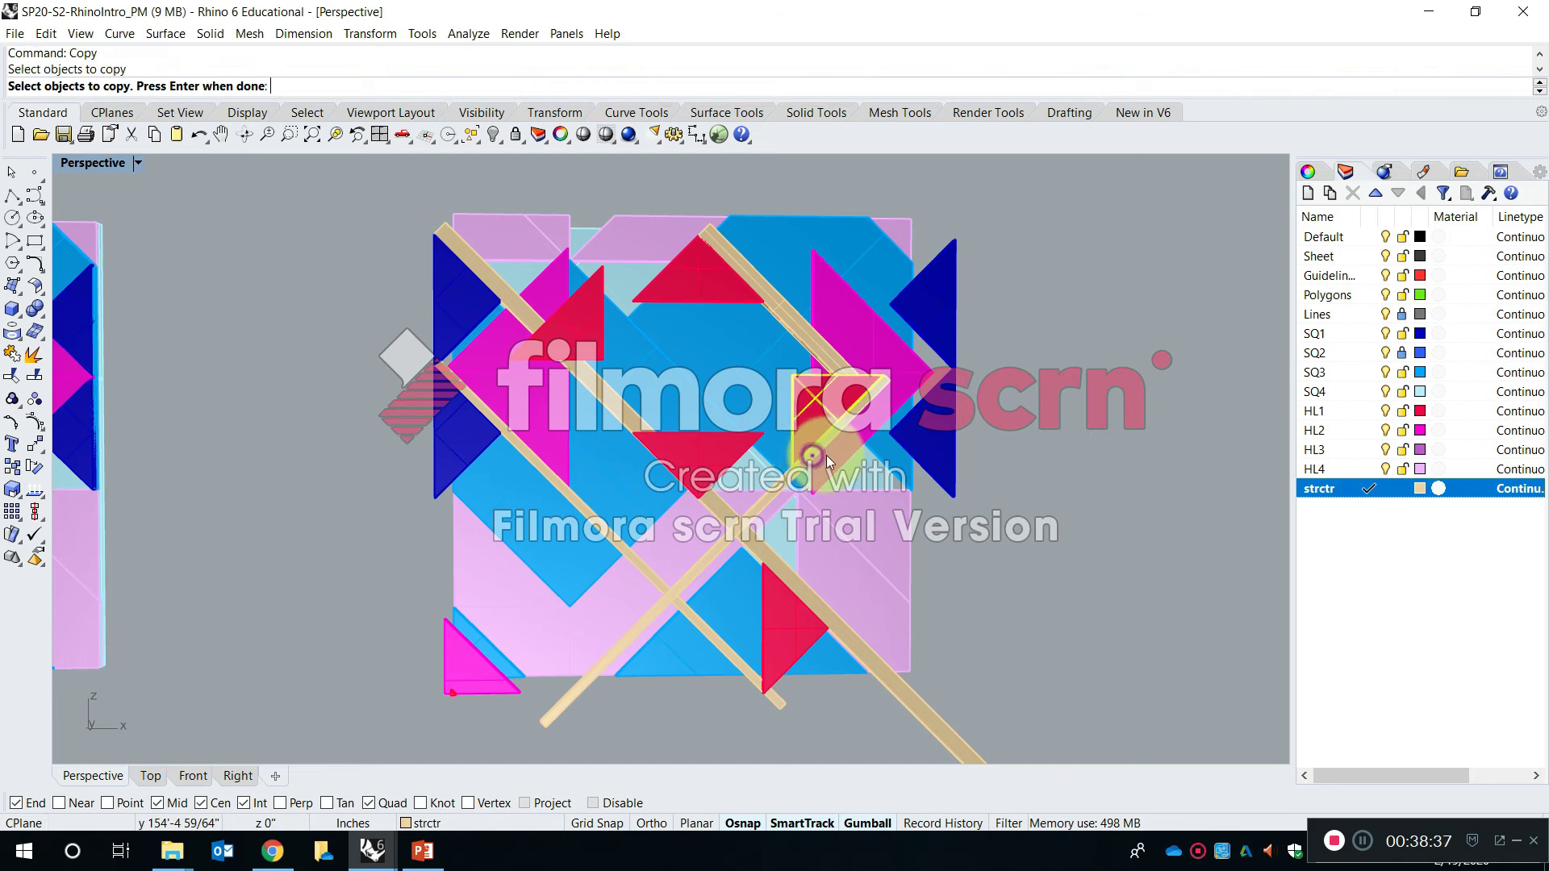
scroll(850, 422, "up", 2)
key("Escape")
scroll(851, 423, "up", 2)
key("Return")
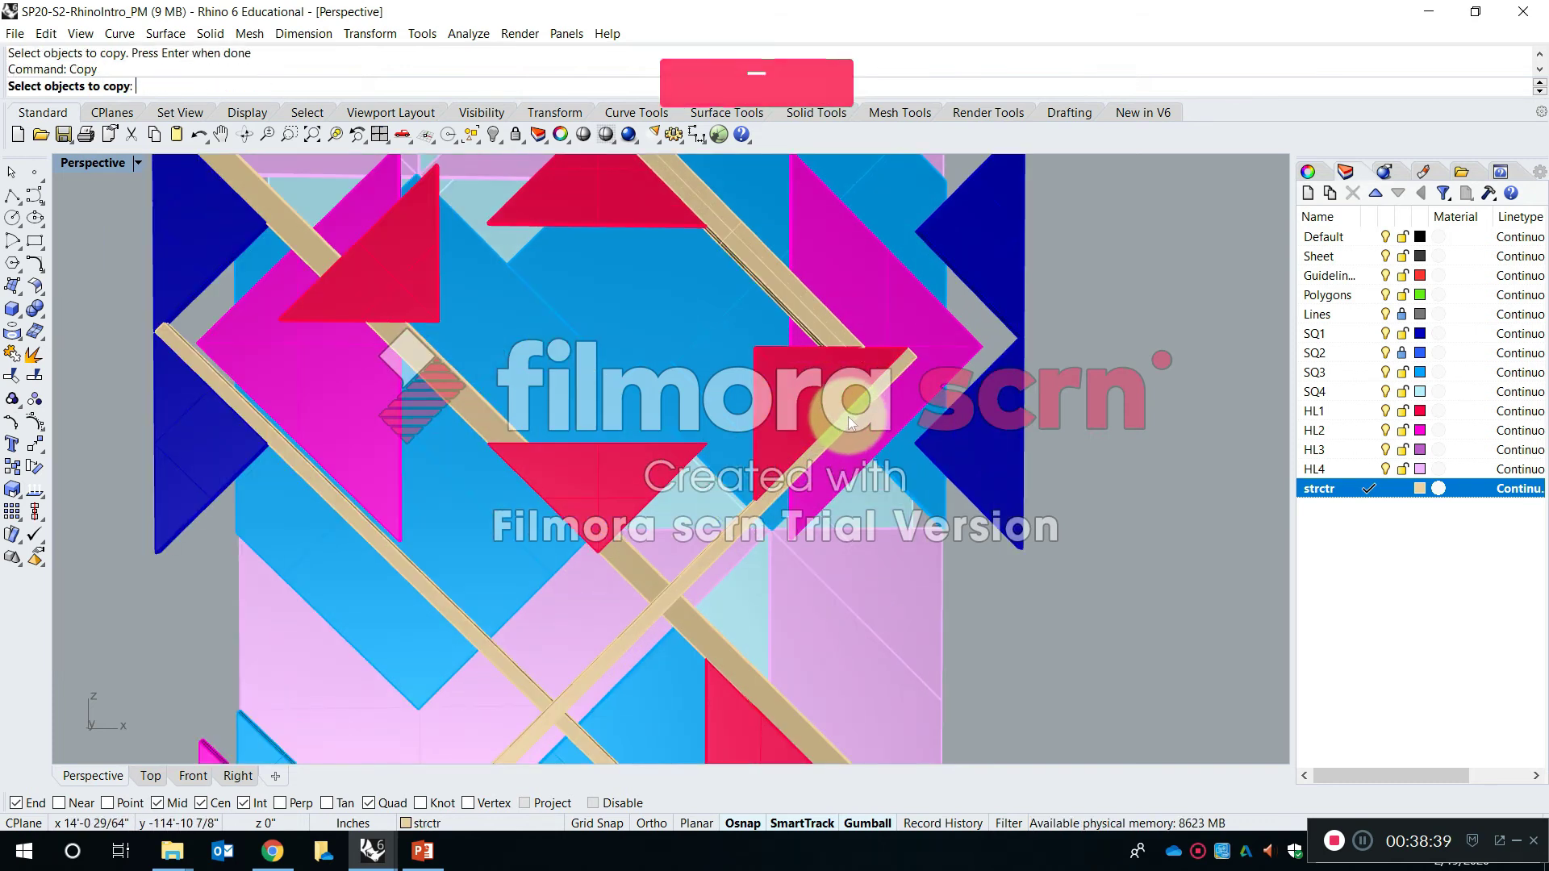
scroll(878, 390, "up", 2)
left_click(879, 385)
key("Escape")
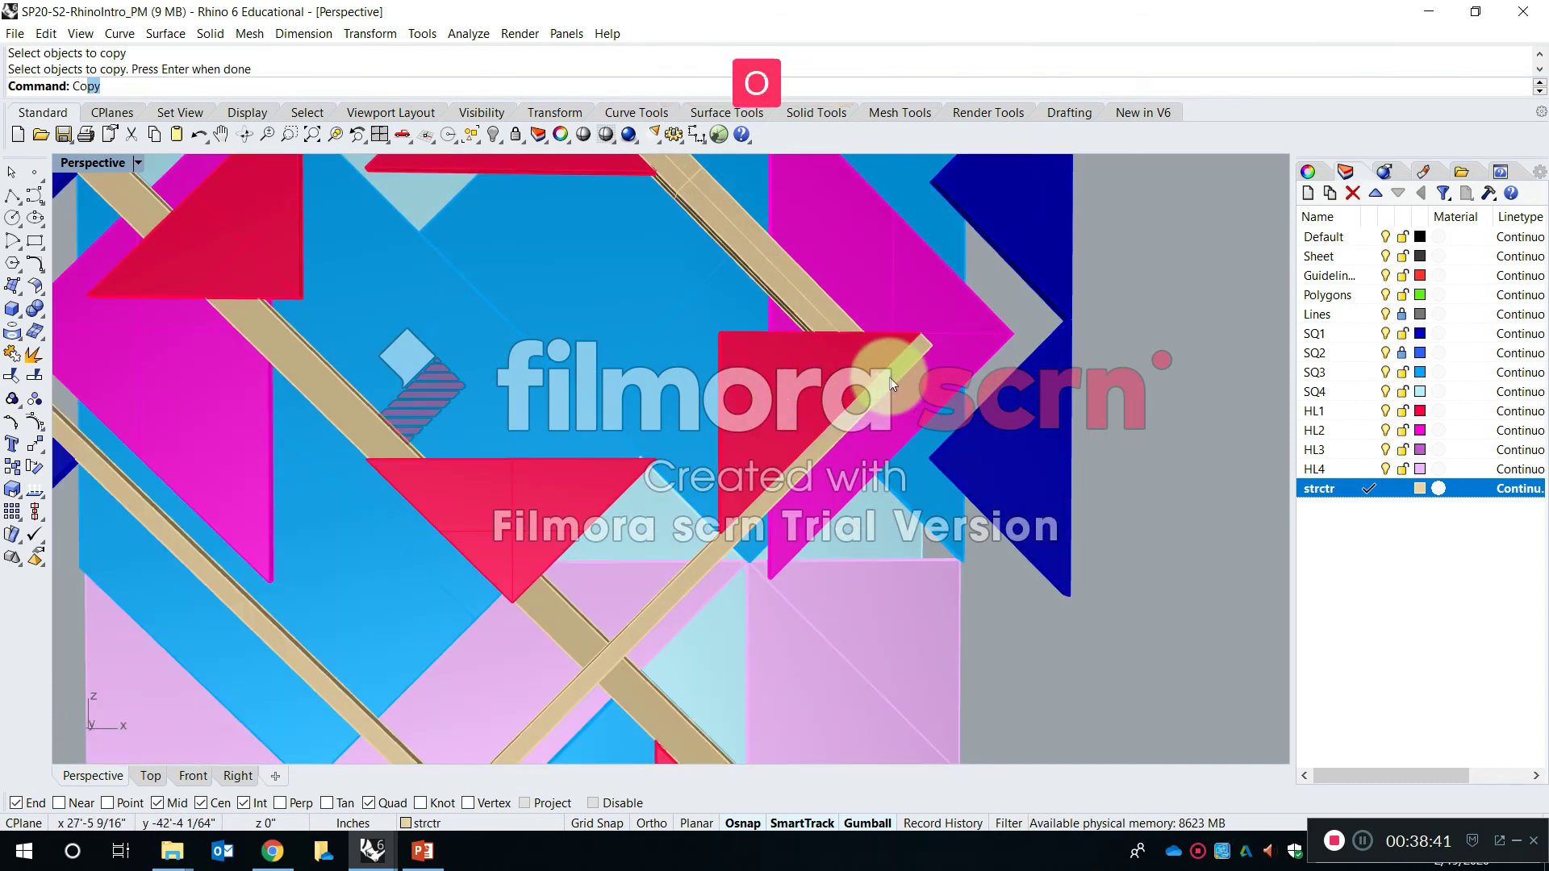
Copy the rotated thin bar from its upper end corner to the upper outer corner of the right-hand dark blue triangles
key("Return")
left_click(891, 380)
key("Return")
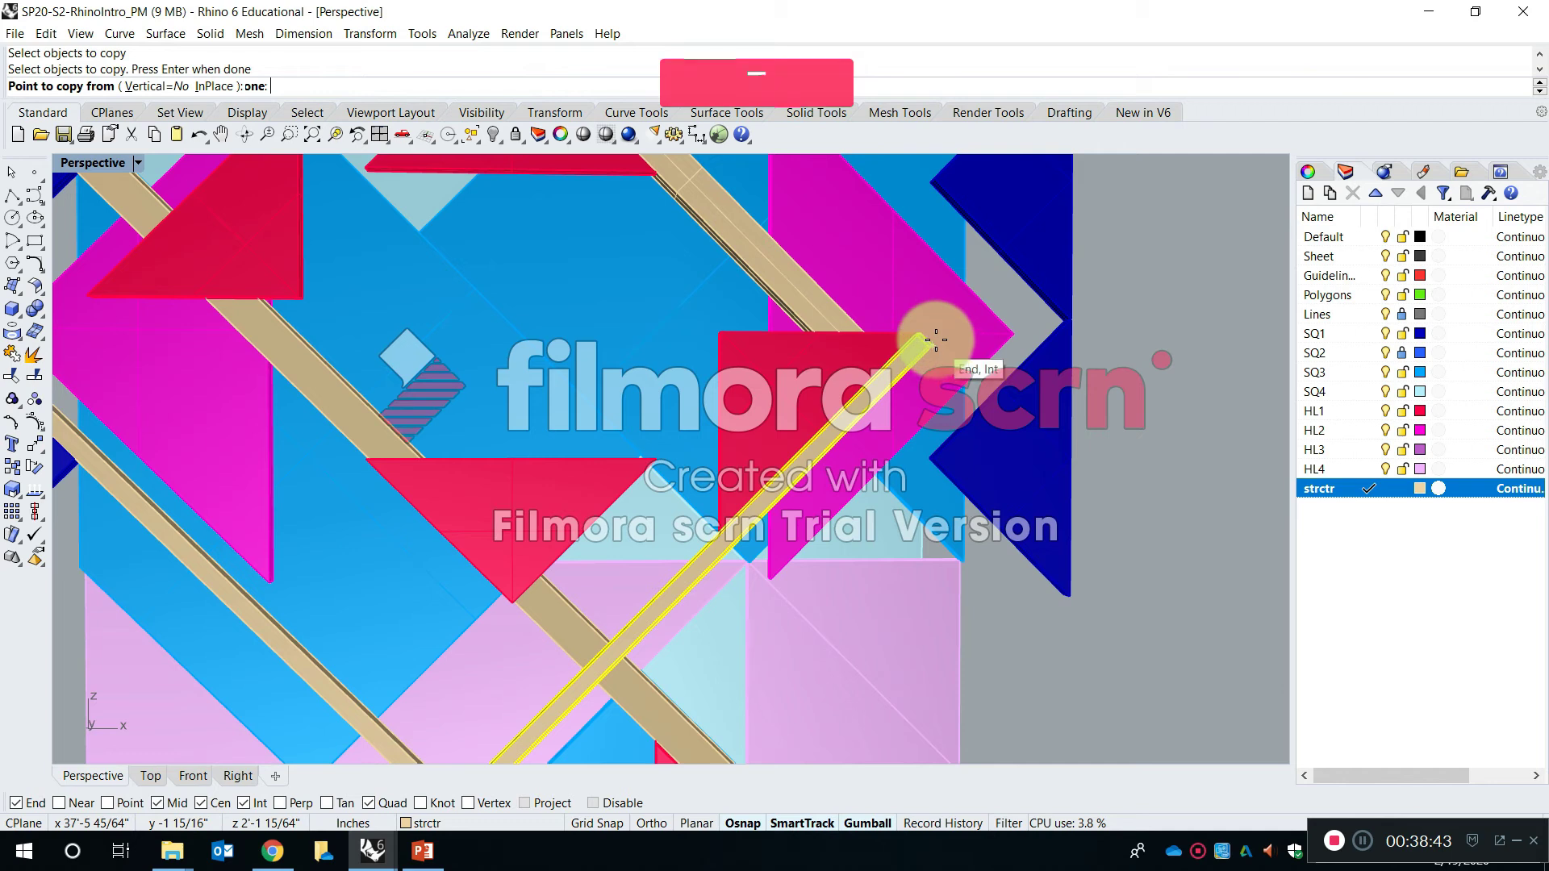
left_click(936, 339)
scroll(940, 331, "down", 5)
scroll(968, 258, "up", 4)
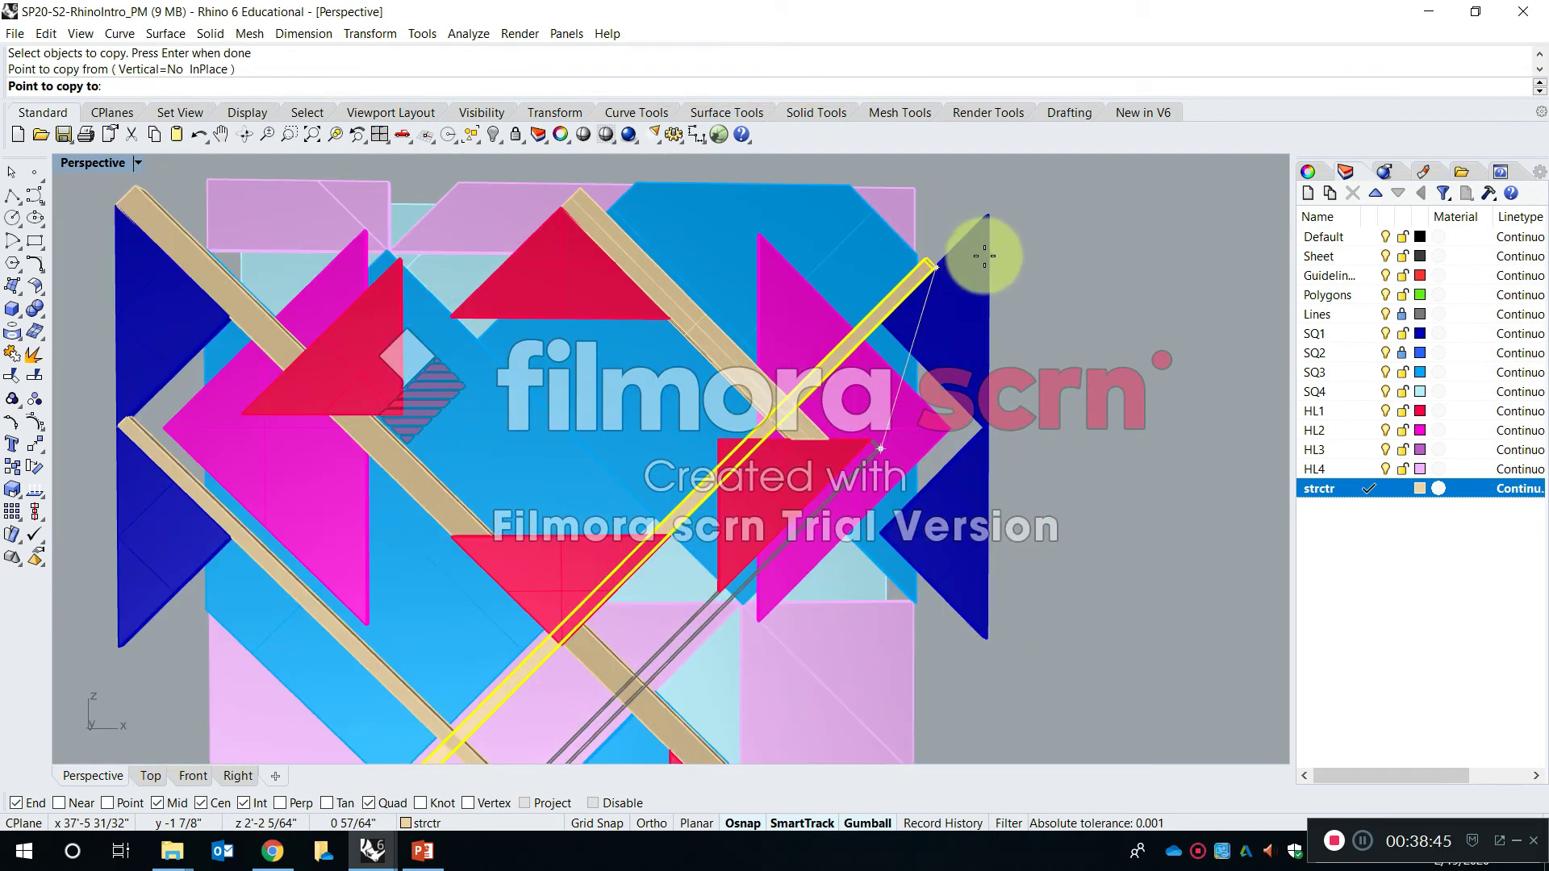
scroll(983, 256, "up", 2)
left_click(989, 192)
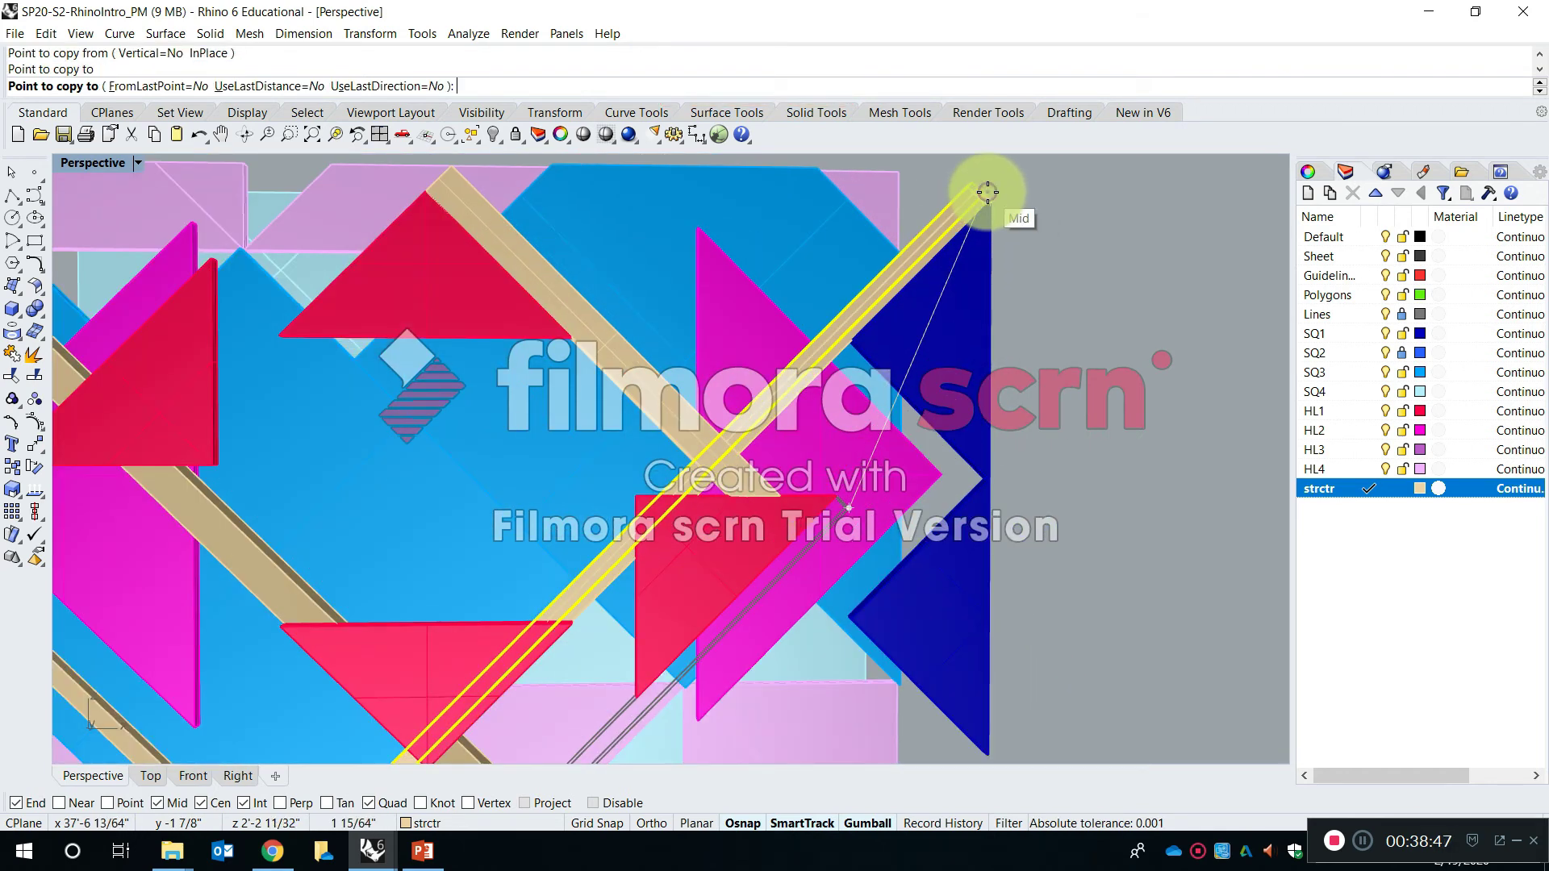
key("Escape")
Lengthen the copied bar with Scale1D from its upper end corner, stretching its lower end past the panel's bottom edge near the magenta triangle
scroll(986, 242, "down", 6)
right_click_drag(849, 299, 948, 304)
scroll(911, 379, "down", 5)
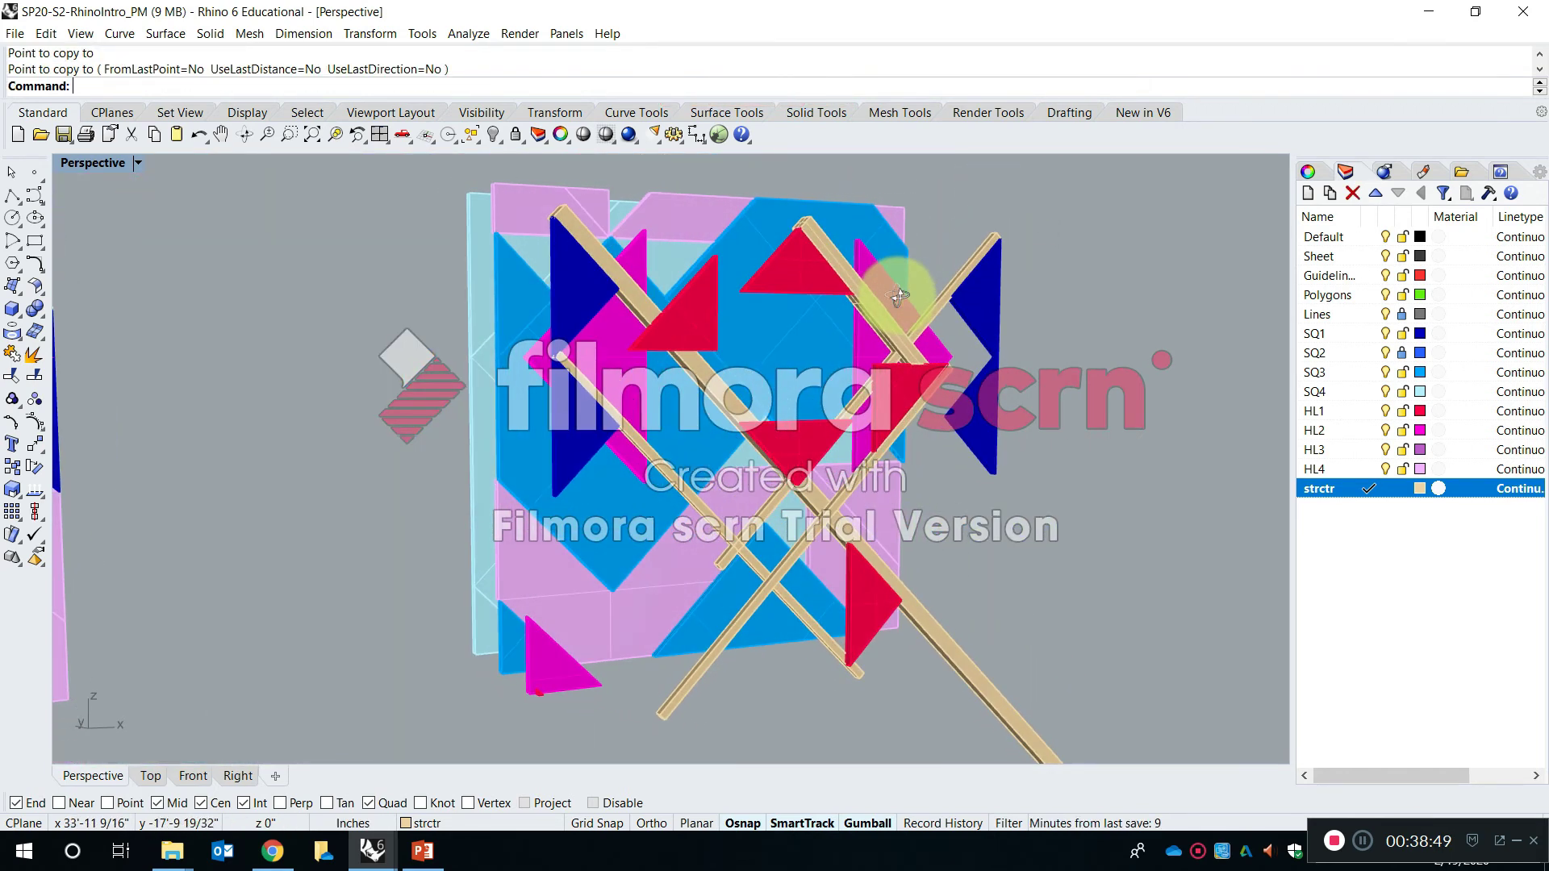
scroll(839, 496, "up", 6)
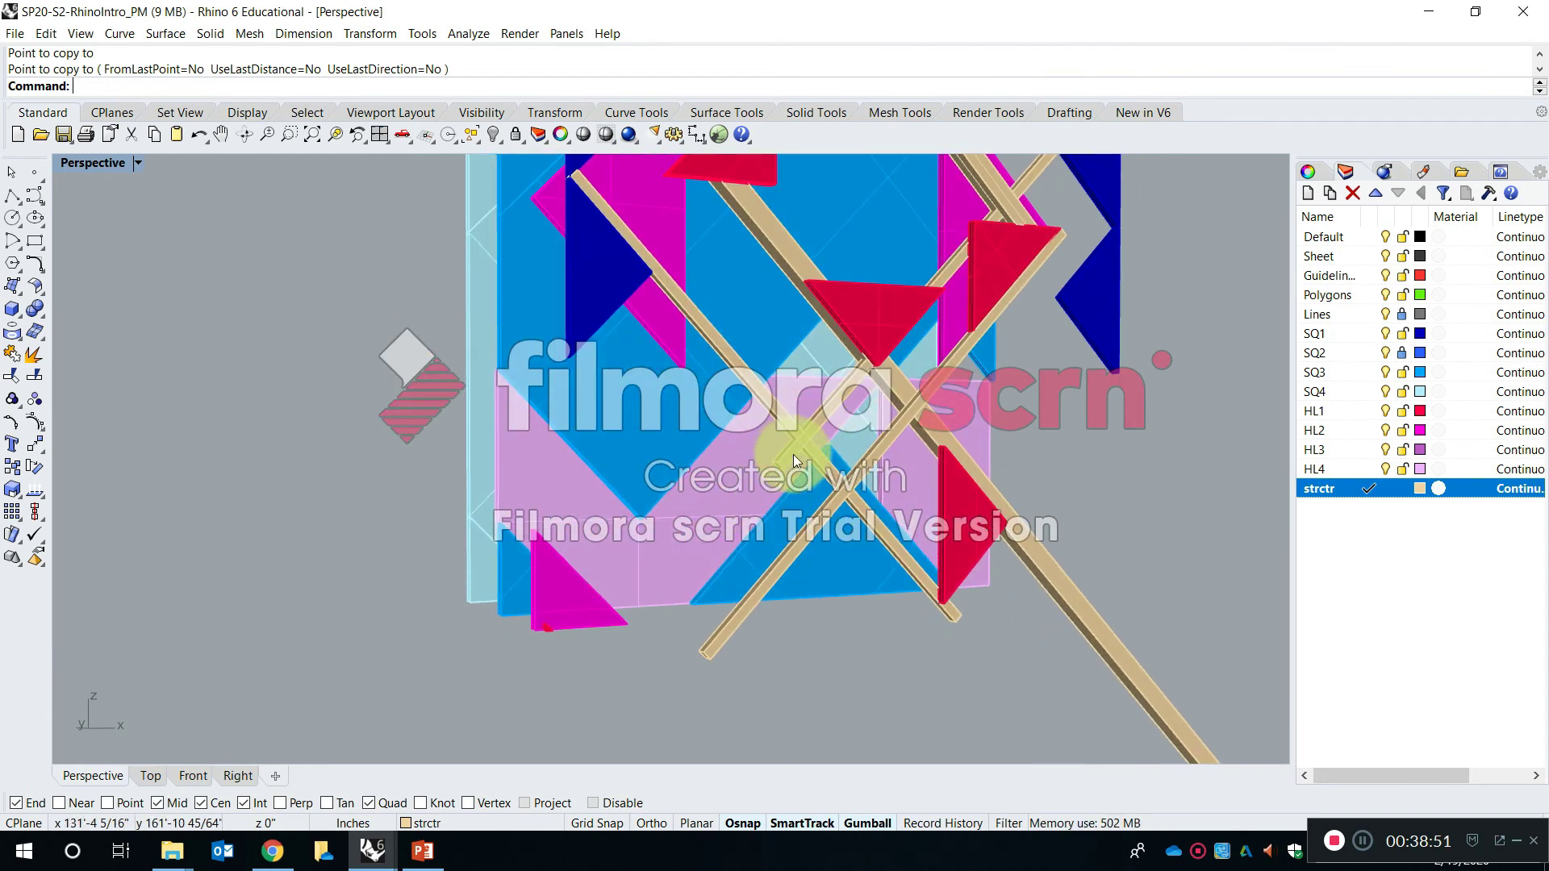
scroll(793, 453, "down", 5)
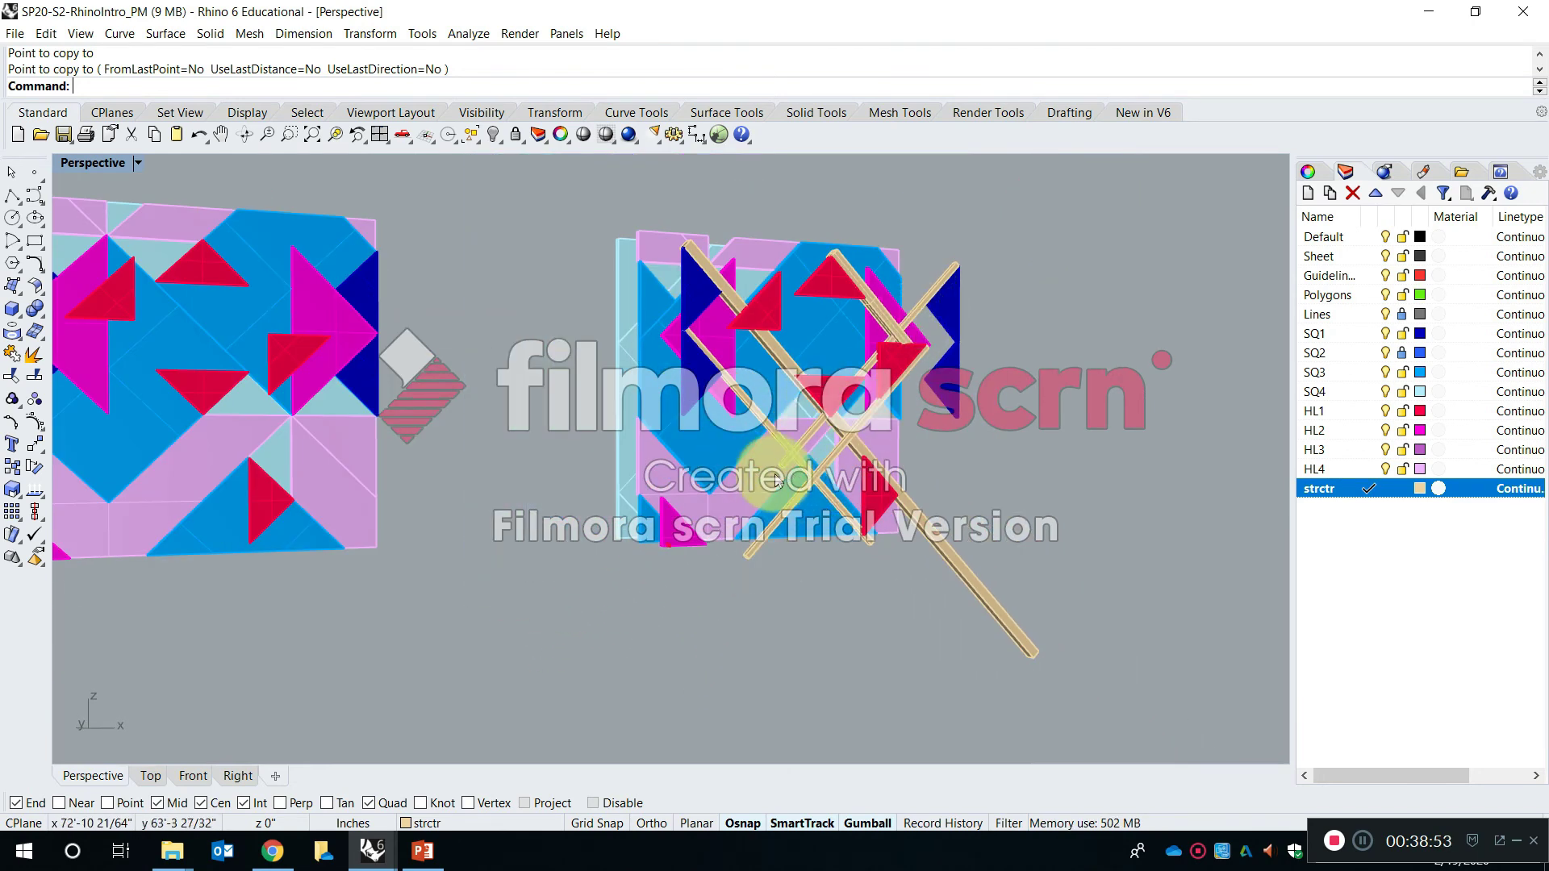
scroll(776, 480, "up", 5)
type("cale")
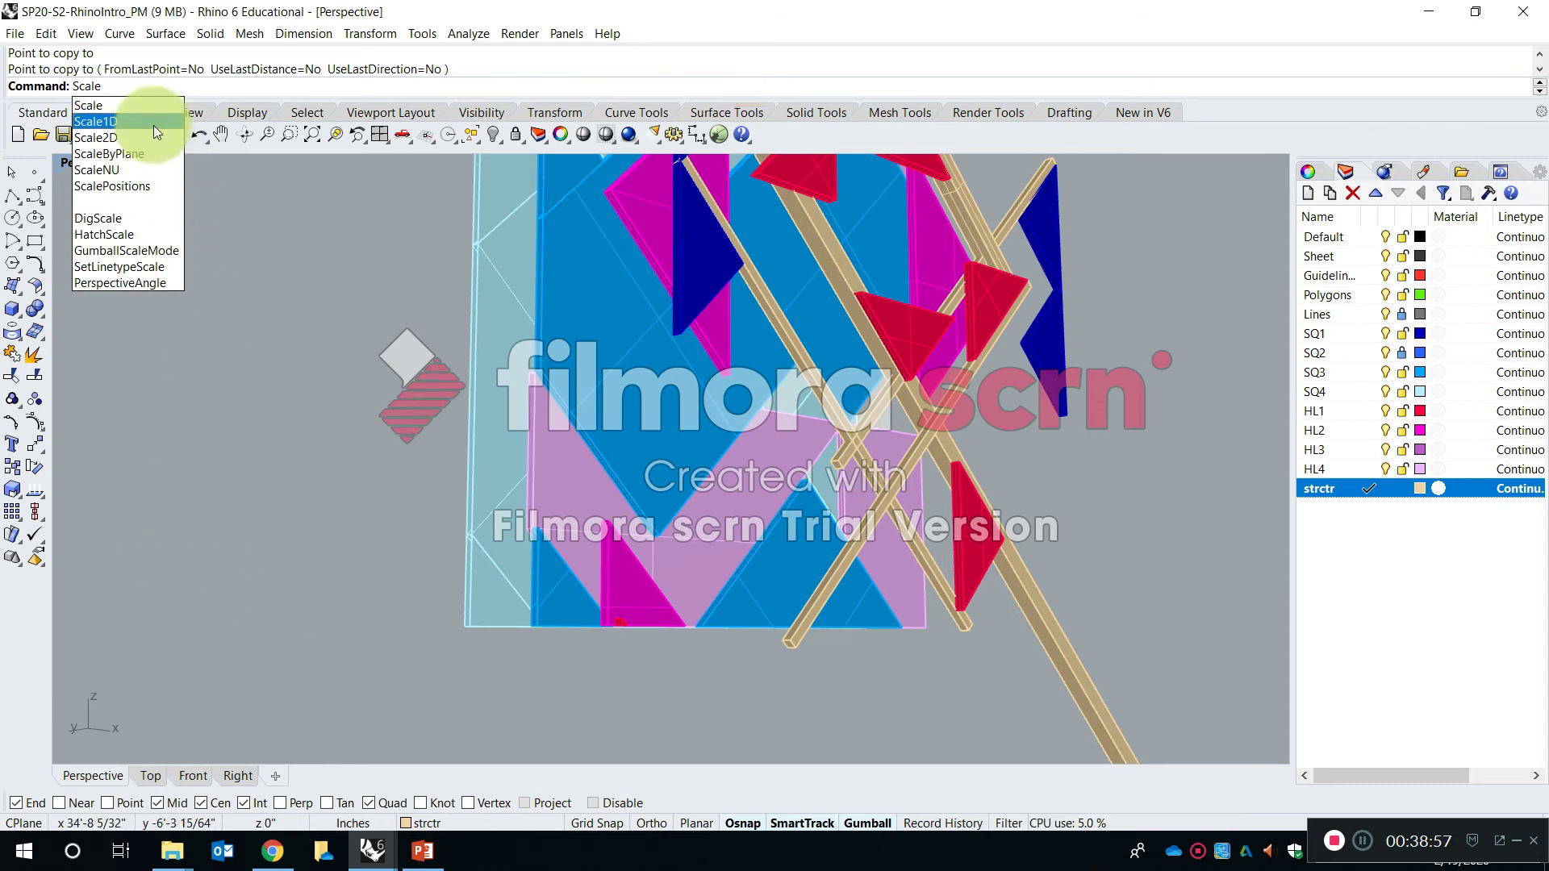
left_click(158, 131)
scroll(484, 346, "down", 5)
scroll(806, 266, "up", 5)
left_click(806, 266)
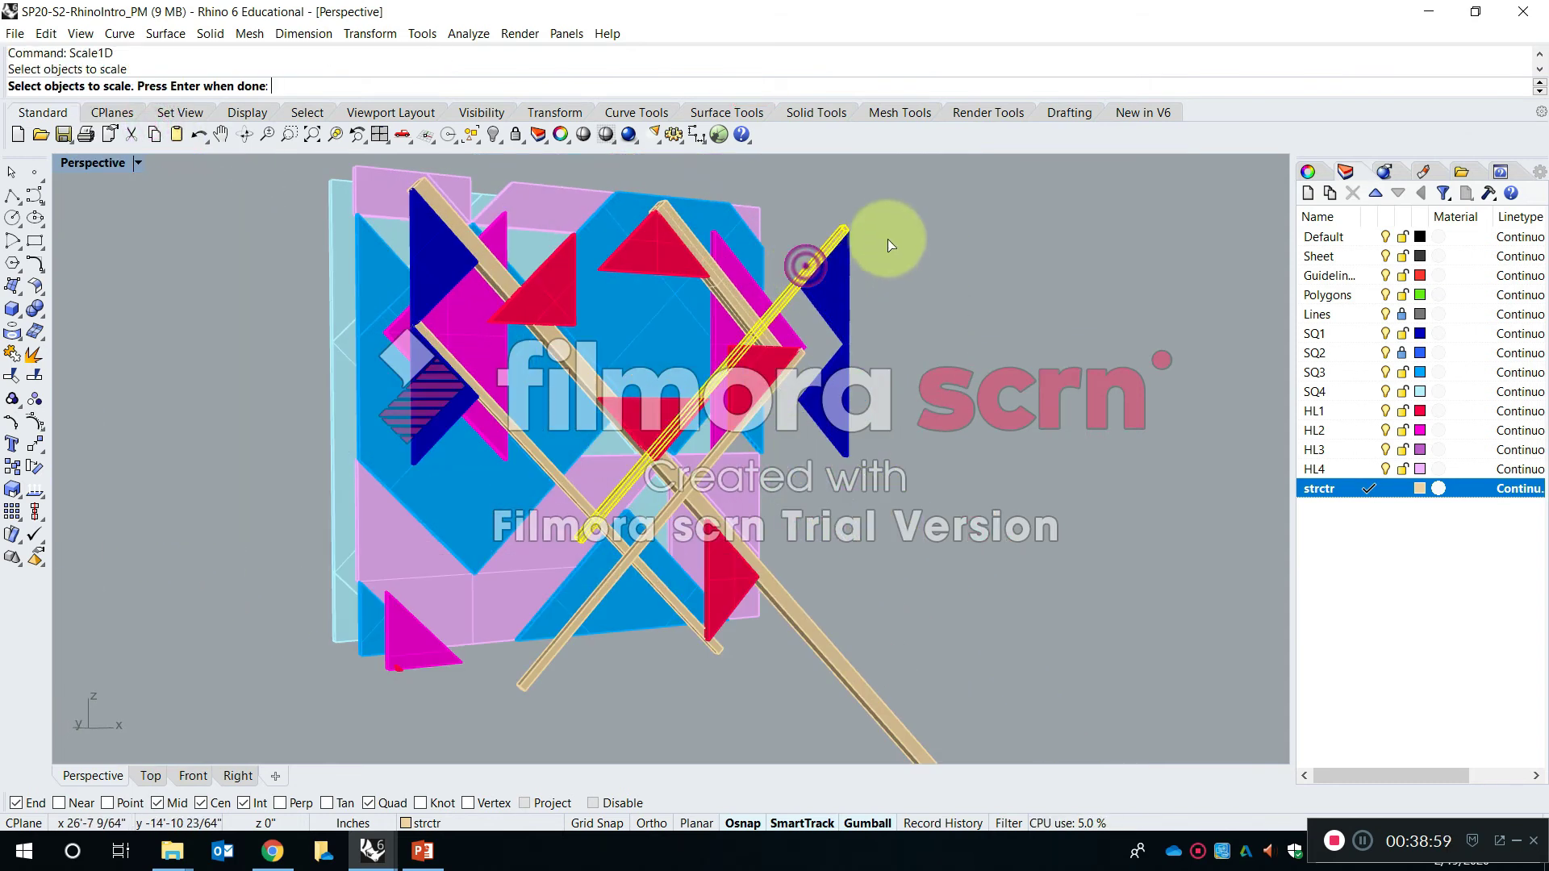
scroll(891, 244, "up", 4)
scroll(803, 280, "up", 2)
key("Return")
left_click(817, 280)
scroll(820, 270, "down", 5)
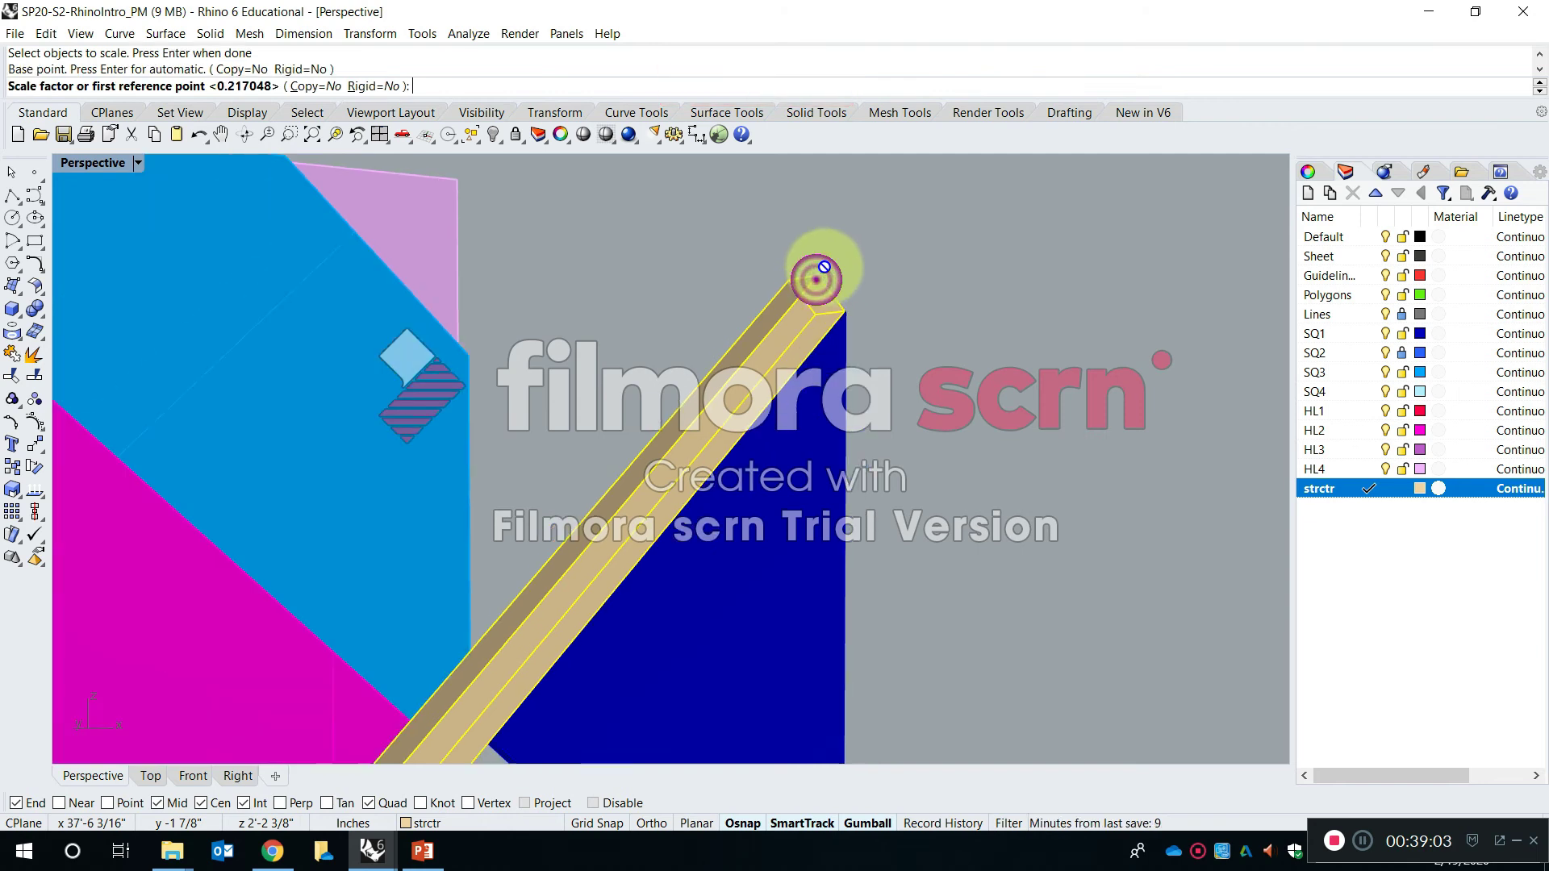
scroll(632, 481, "up", 5)
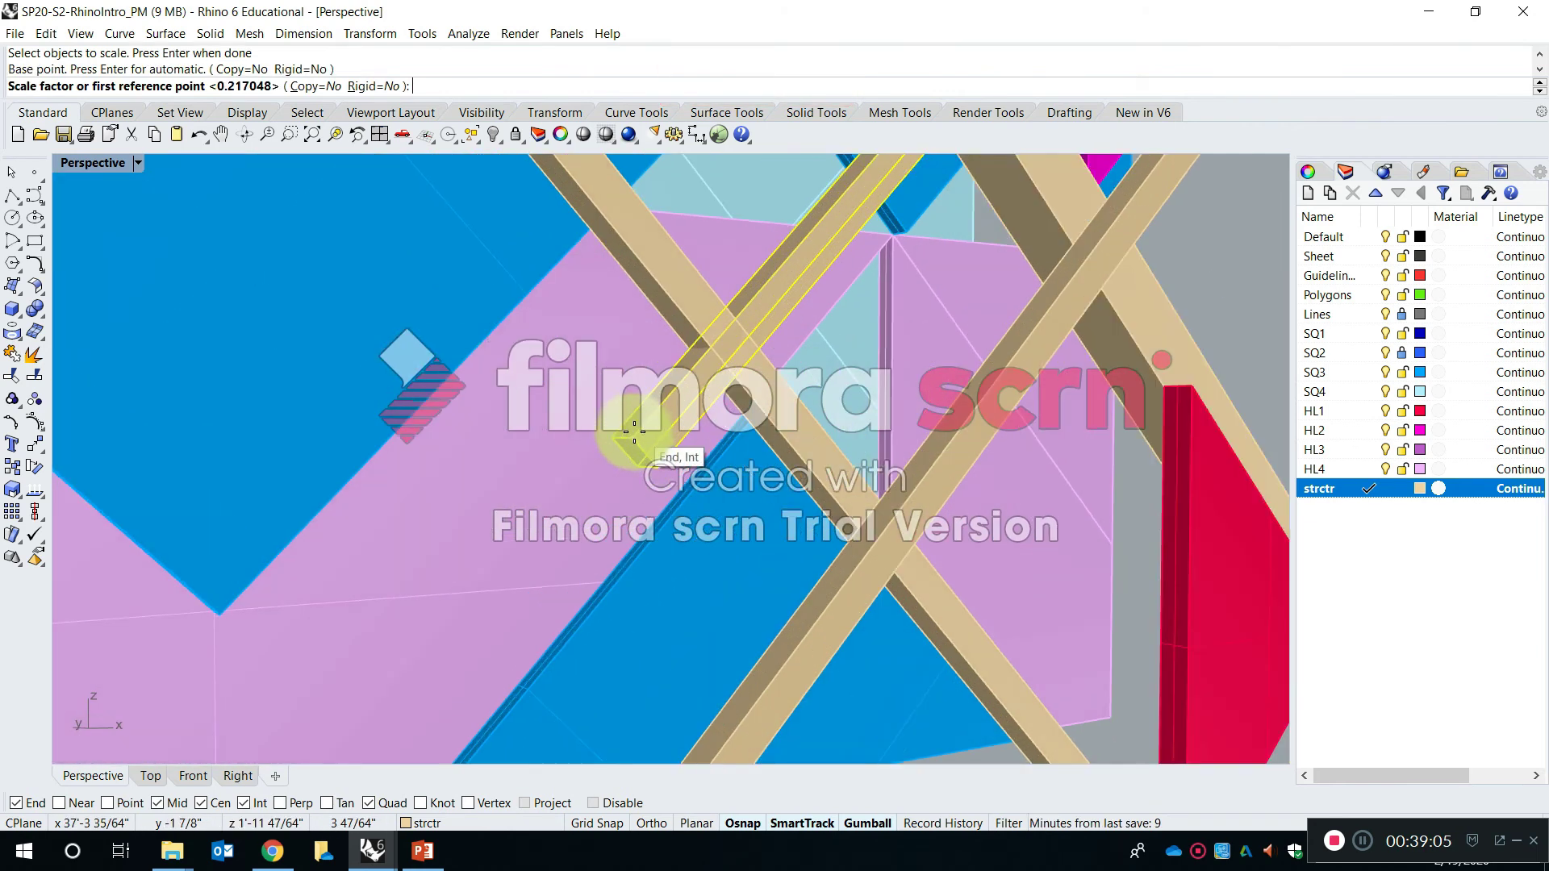
left_click(632, 482)
scroll(633, 476, "down", 3)
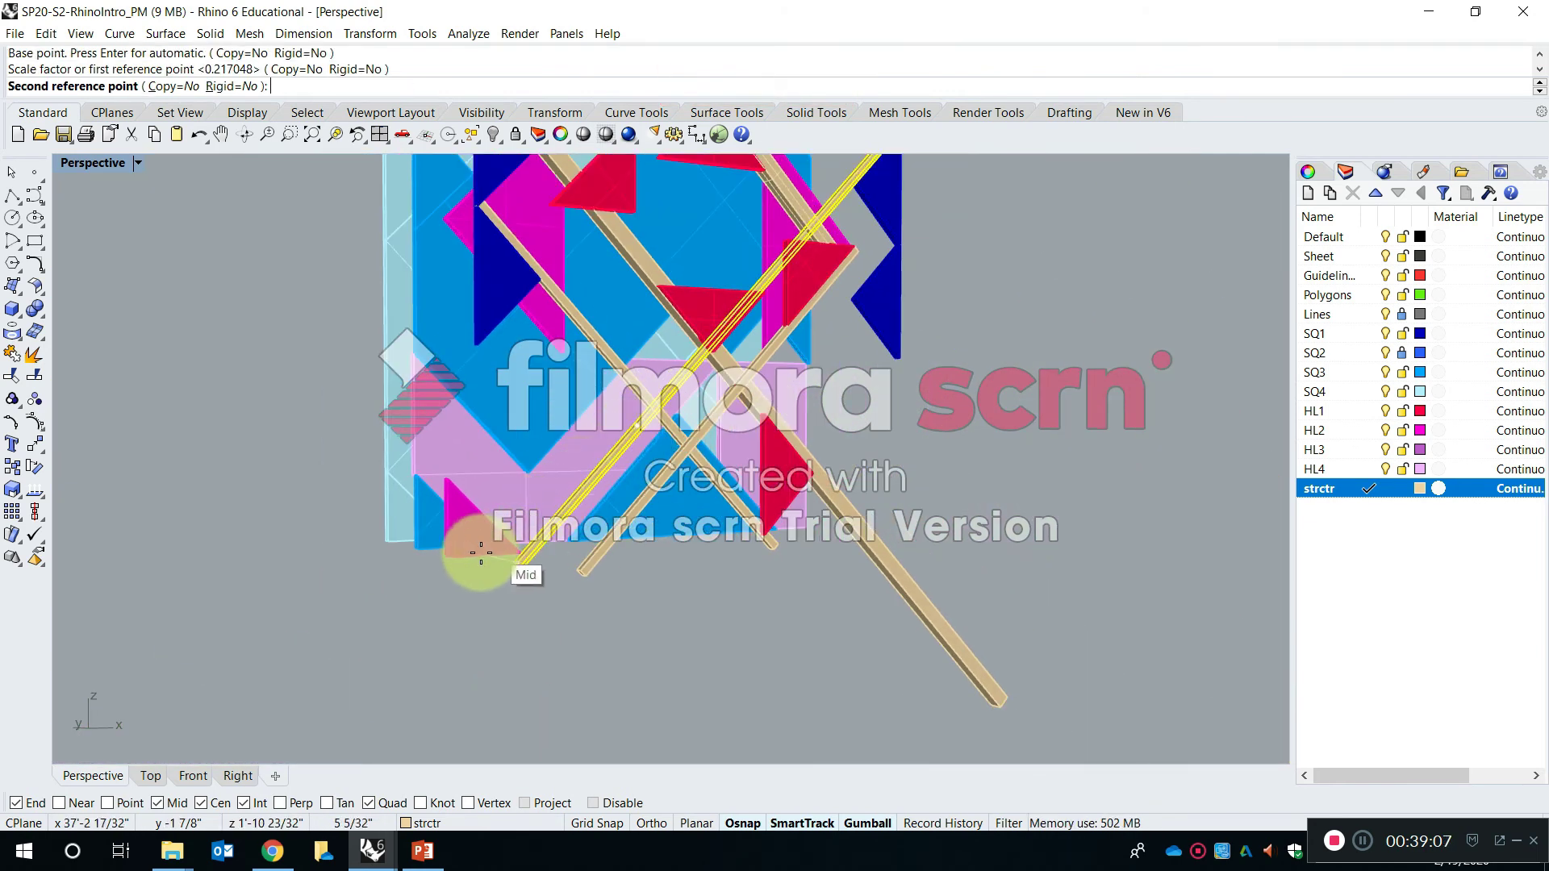
left_click(428, 589)
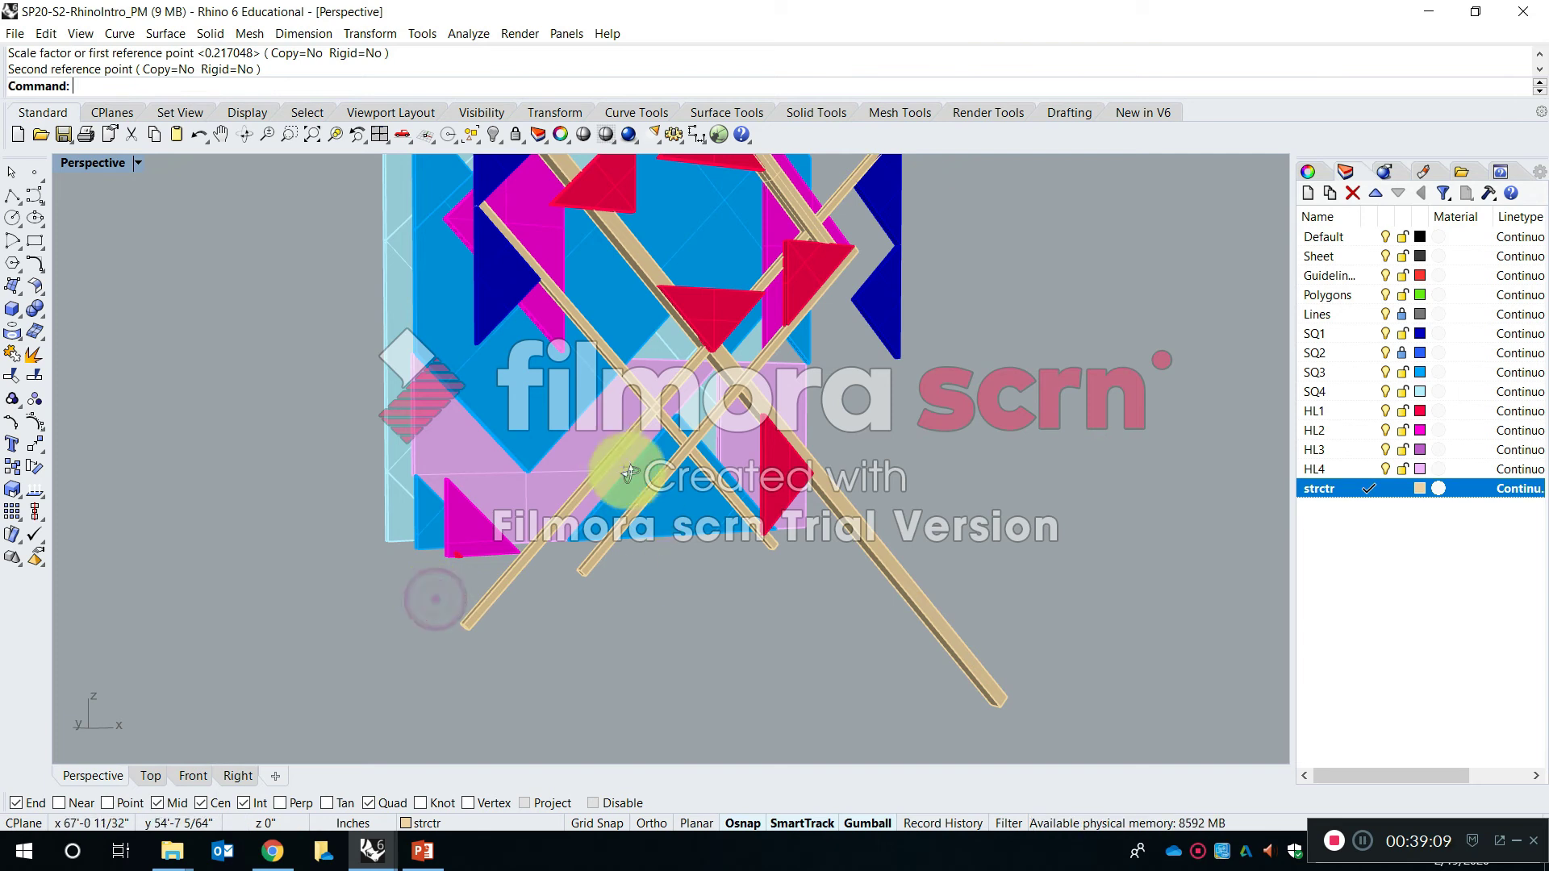
Try to lengthen the thin bar between the left dark blue triangles and the lower red triangle with Scale1D from its lower end, and undo it
scroll(679, 516, "down", 5)
scroll(680, 516, "up", 5)
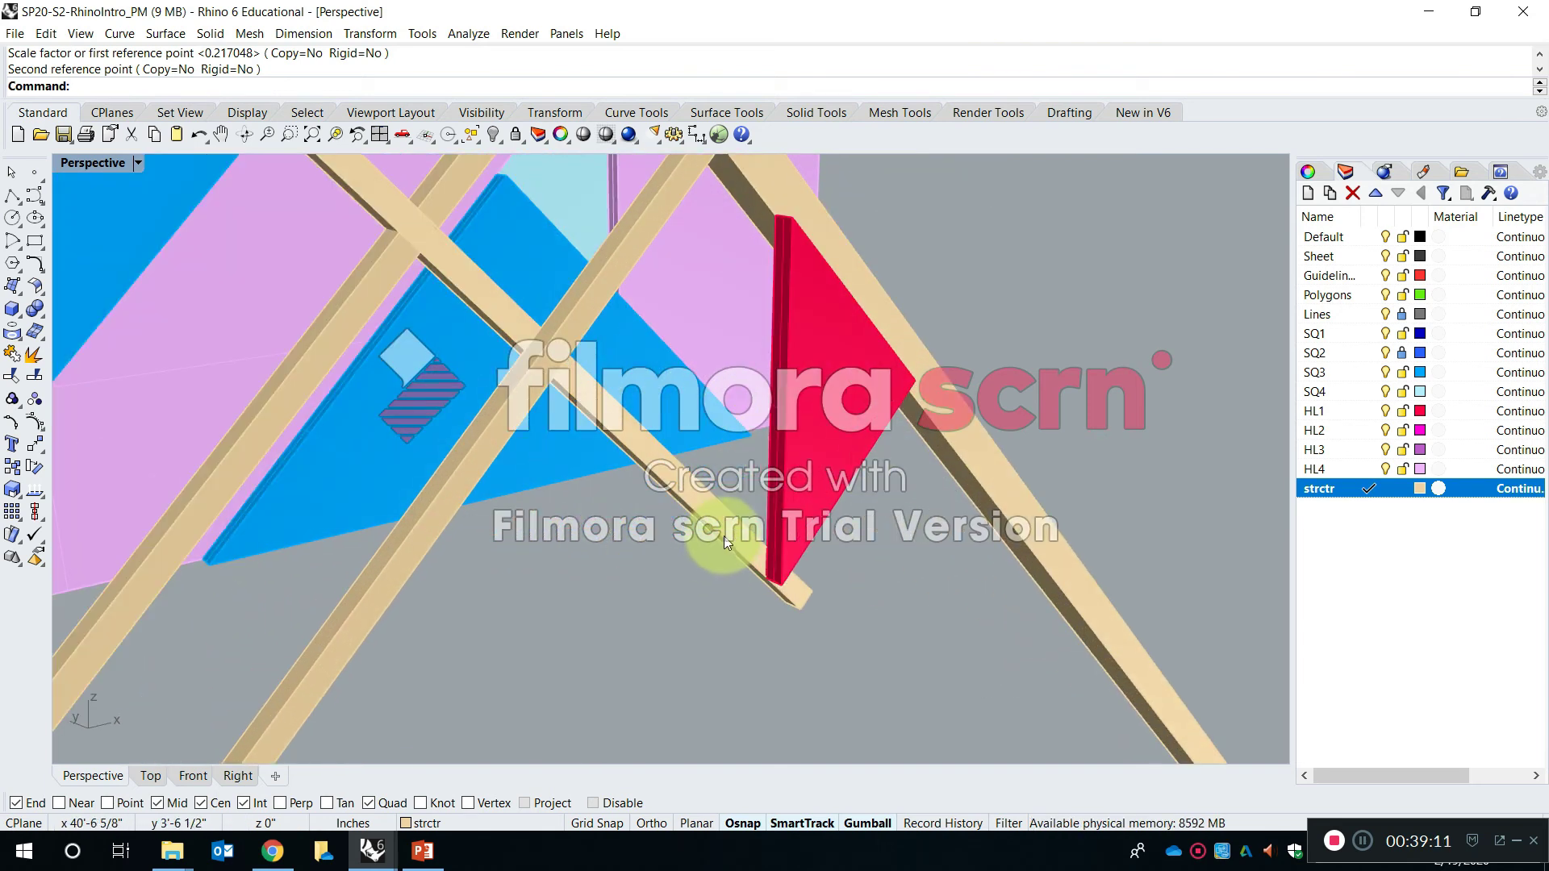
left_click(793, 605)
scroll(833, 629, "up", 3)
scroll(832, 629, "up", 2)
key("Return")
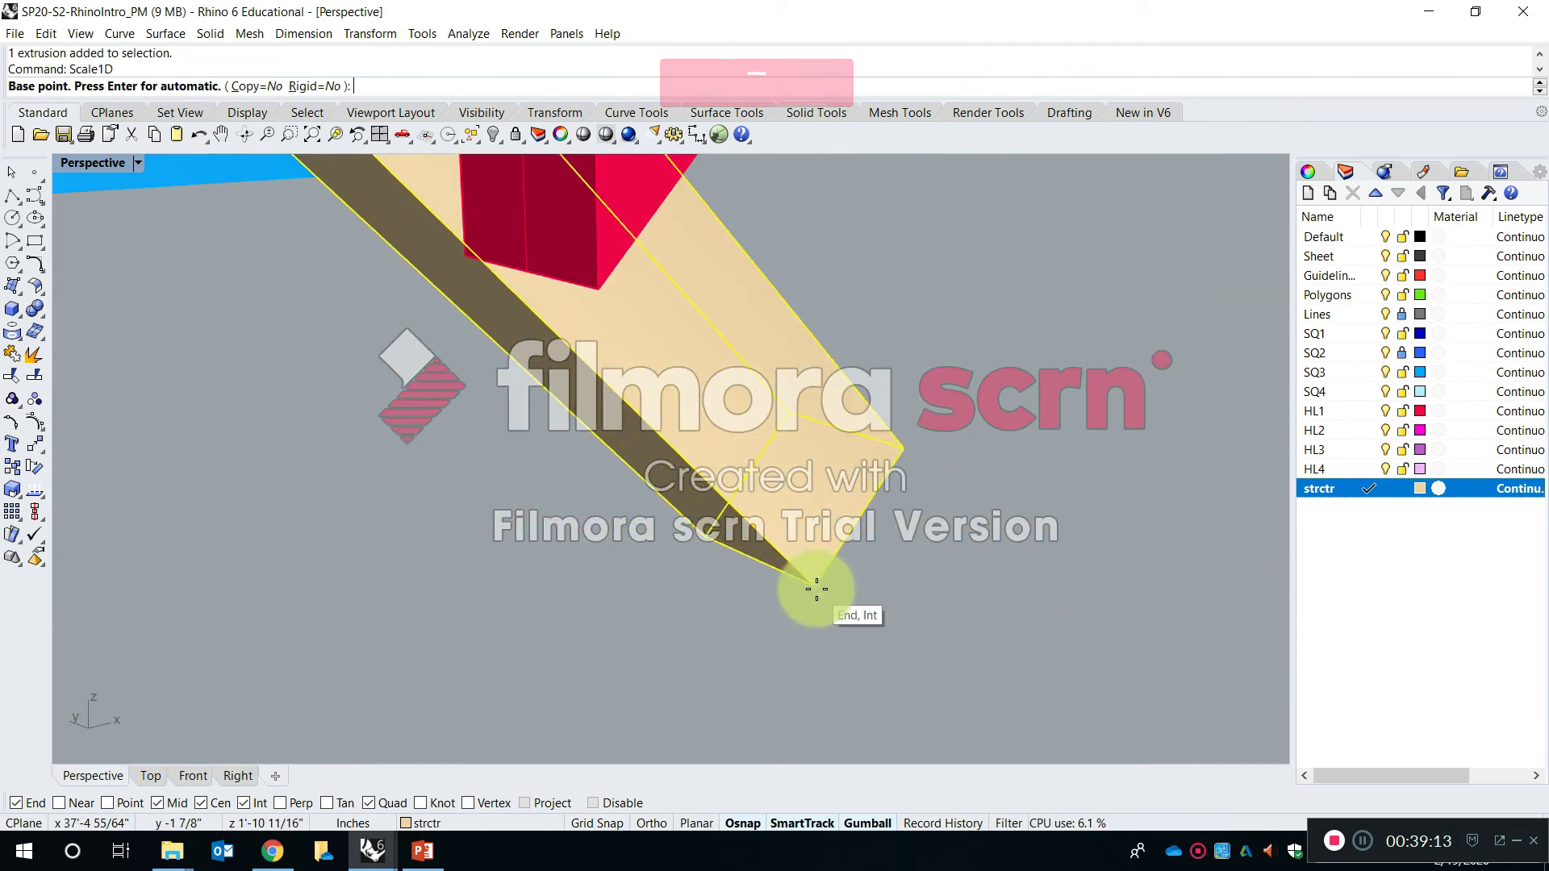
left_click(816, 587)
scroll(817, 582, "down", 5)
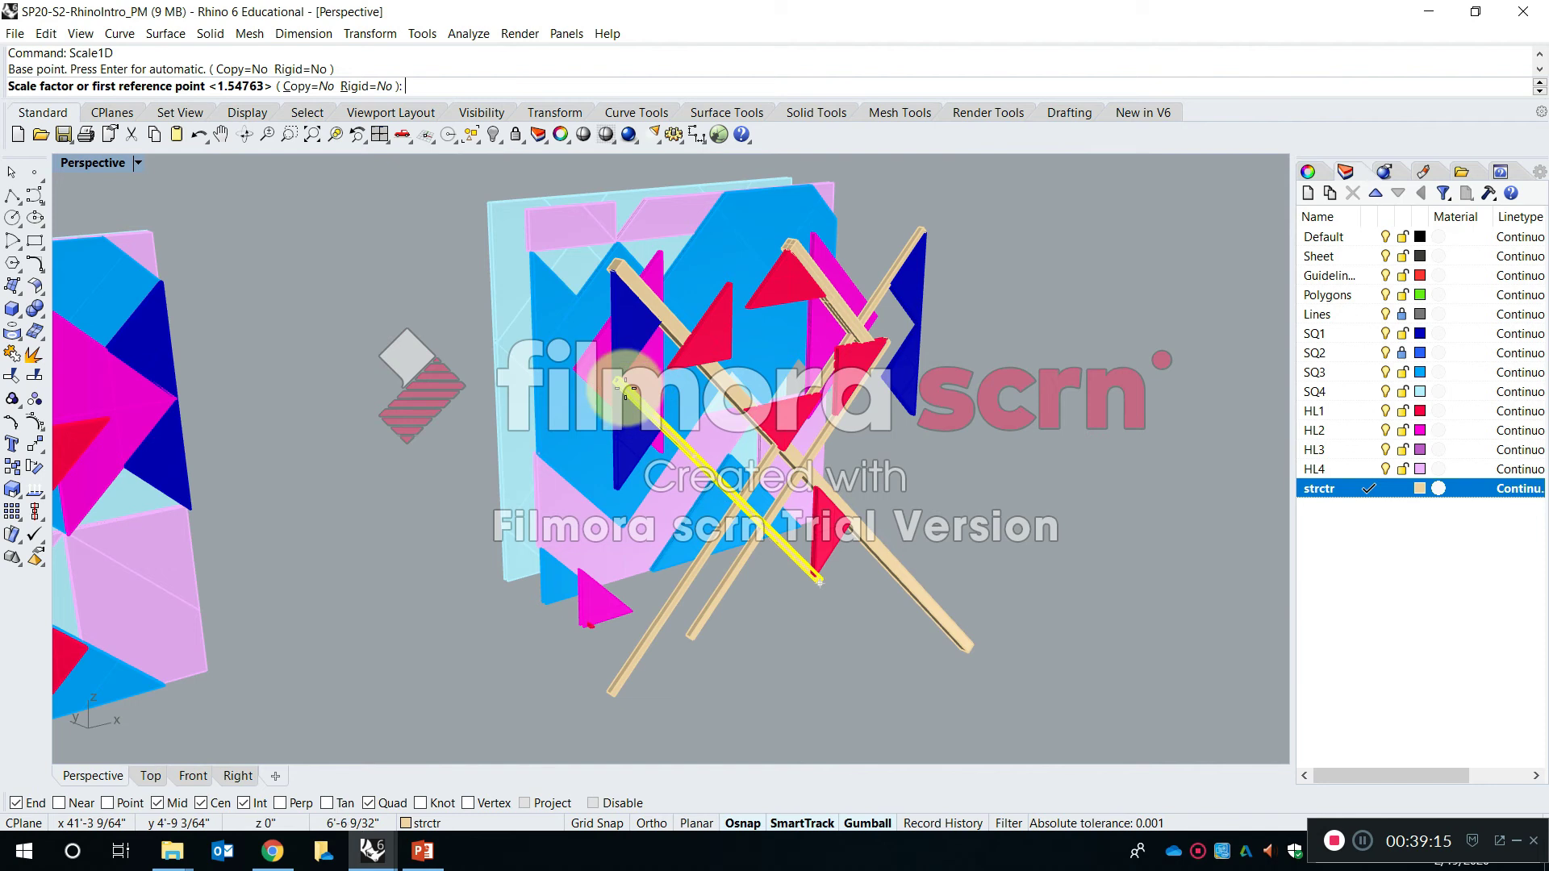
scroll(608, 335, "up", 5)
scroll(603, 274, "down", 3)
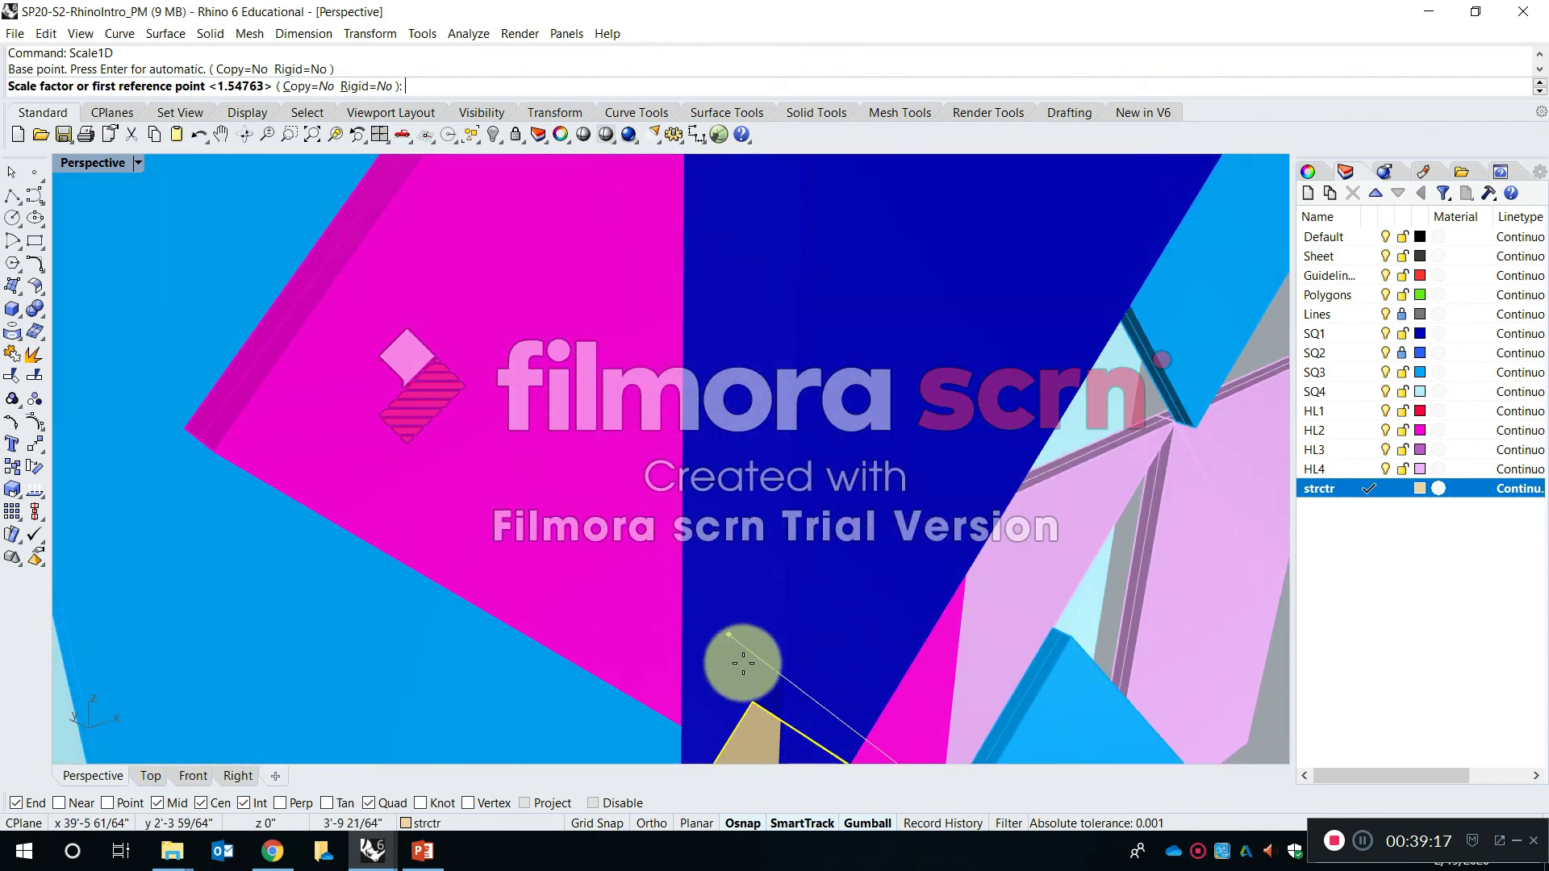
left_click(753, 700)
scroll(750, 694, "down", 3)
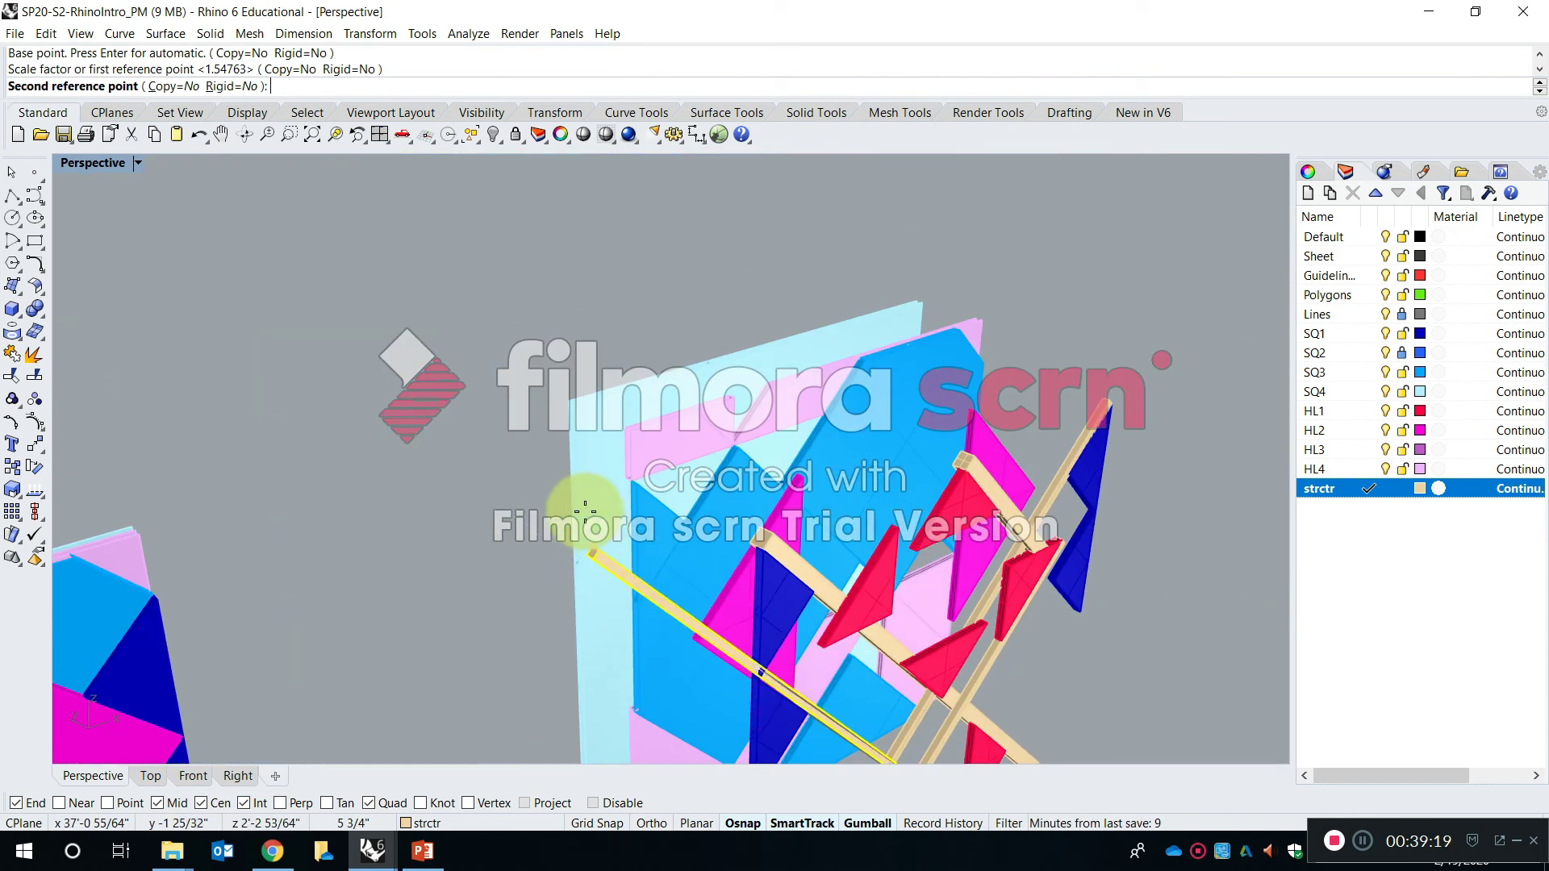
right_click_drag(438, 416, 551, 403)
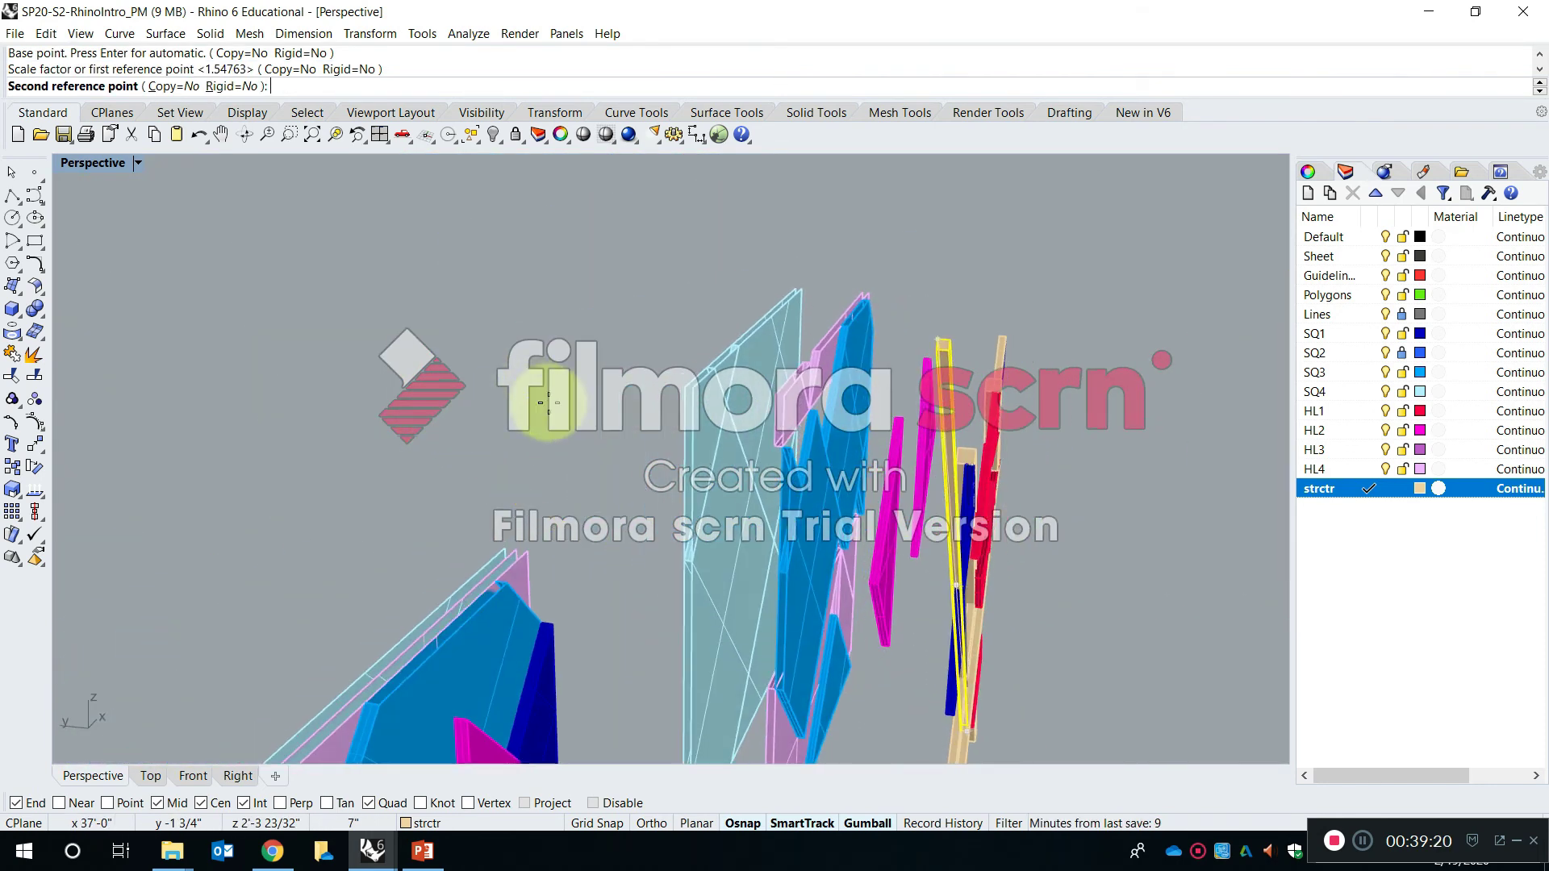
left_click(668, 430)
scroll(974, 310, "up", 2)
right_click_drag(976, 314, 756, 476)
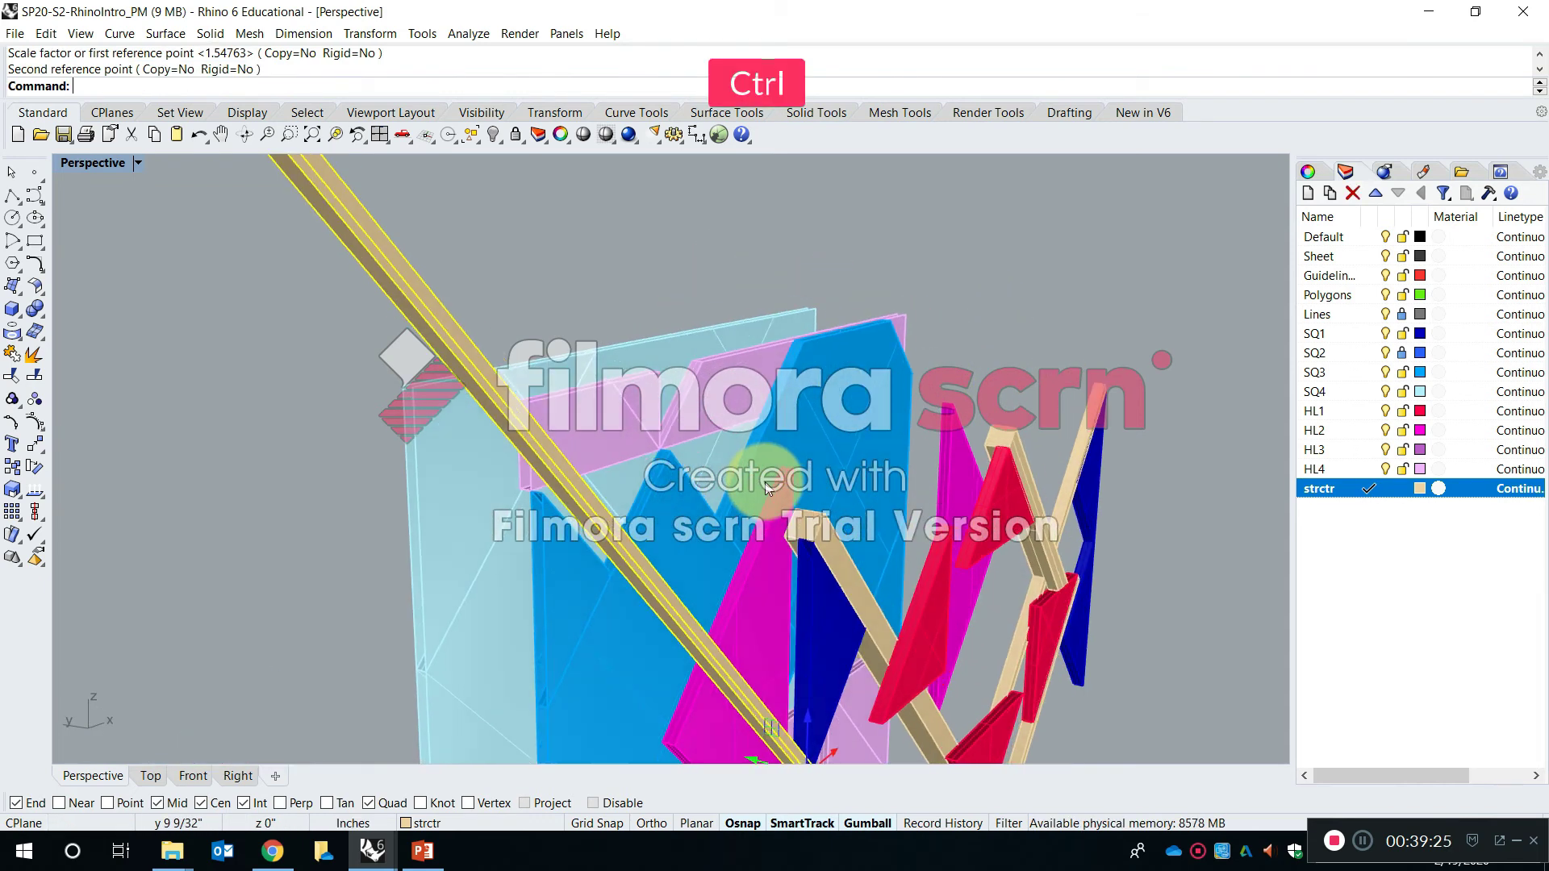
key("ctrl+z")
scroll(754, 436, "down", 5)
key("Caps_Lock")
mouse_move(792, 572)
right_mouse_down()
mouse_move(772, 534)
mouse_move(811, 502)
mouse_move(789, 524)
mouse_move(785, 584)
right_mouse_up()
key("Escape")
type("Scale")
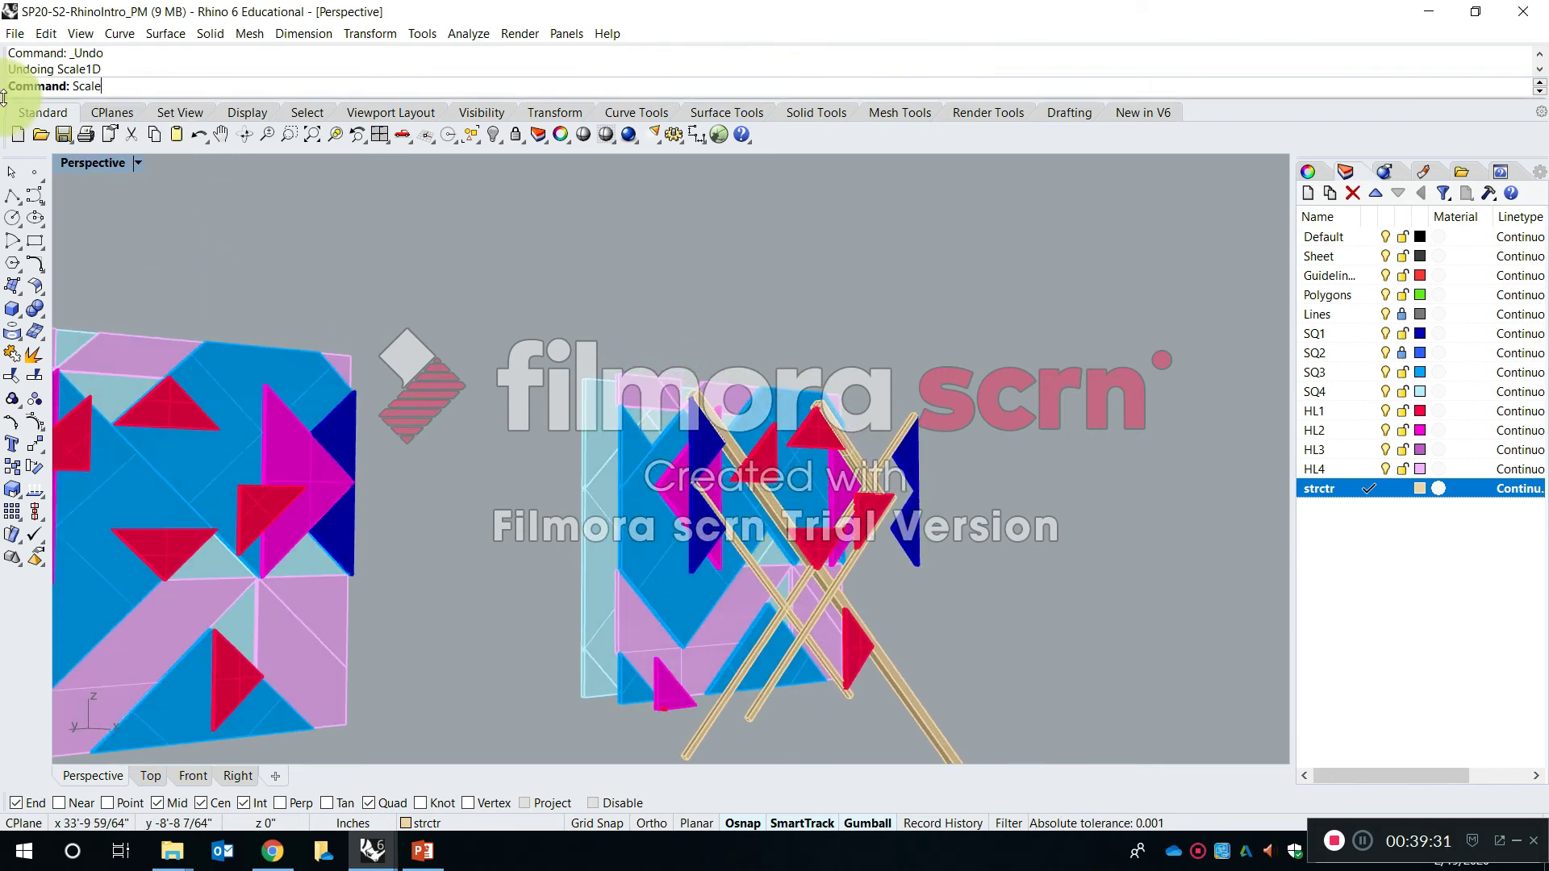
key("F1")
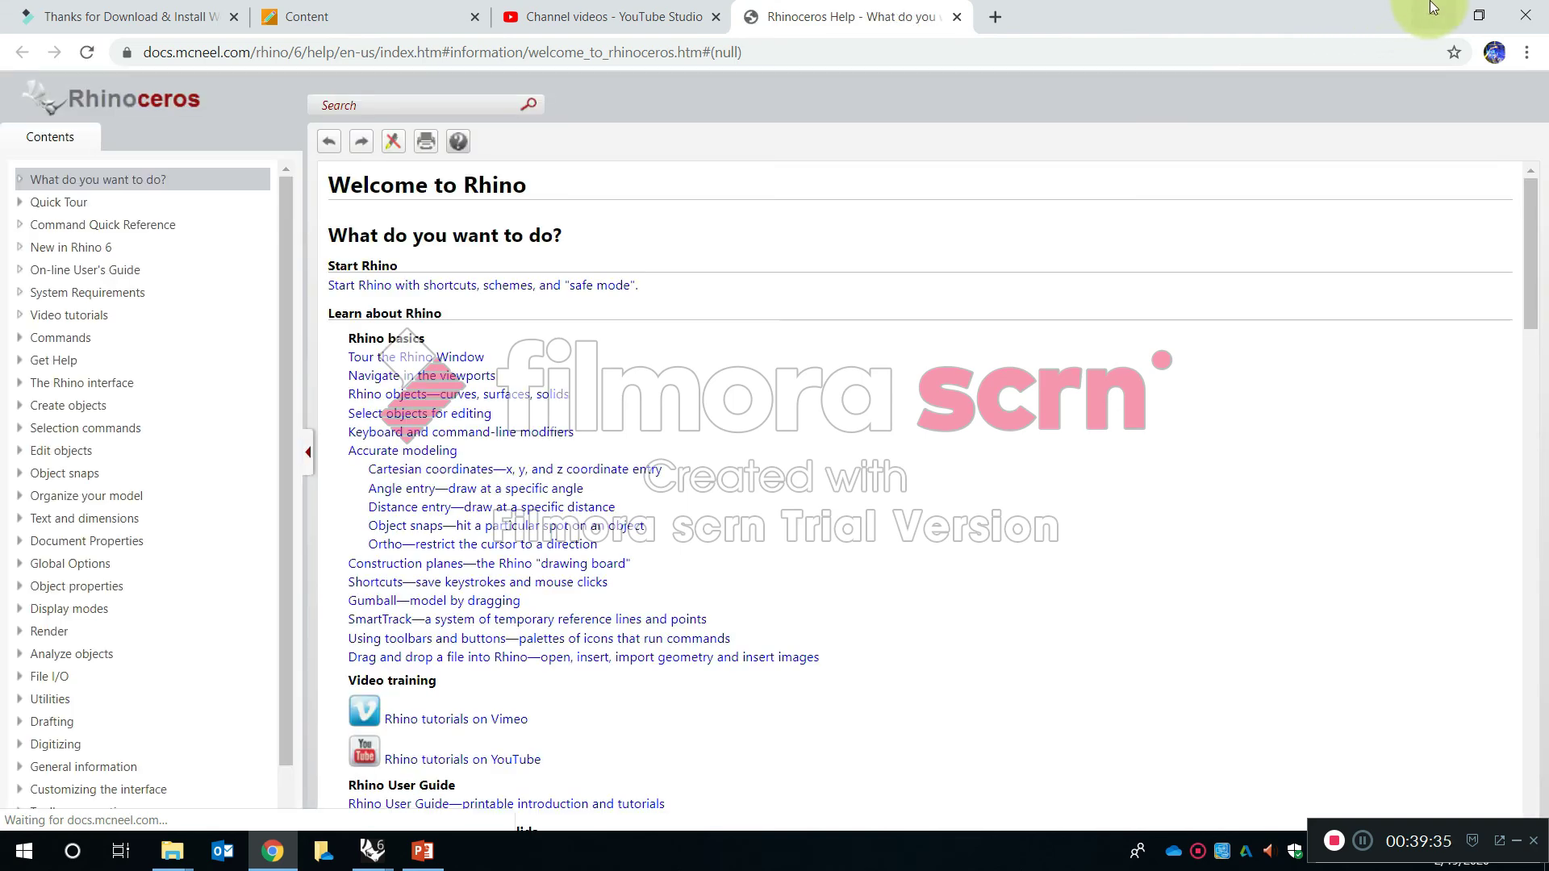
left_click(1433, 14)
Lengthen the thin bar behind the lower red triangle with Scale1D, fixing its lower end corner and stretching its upper end beyond the panel's left edge
type("Scale")
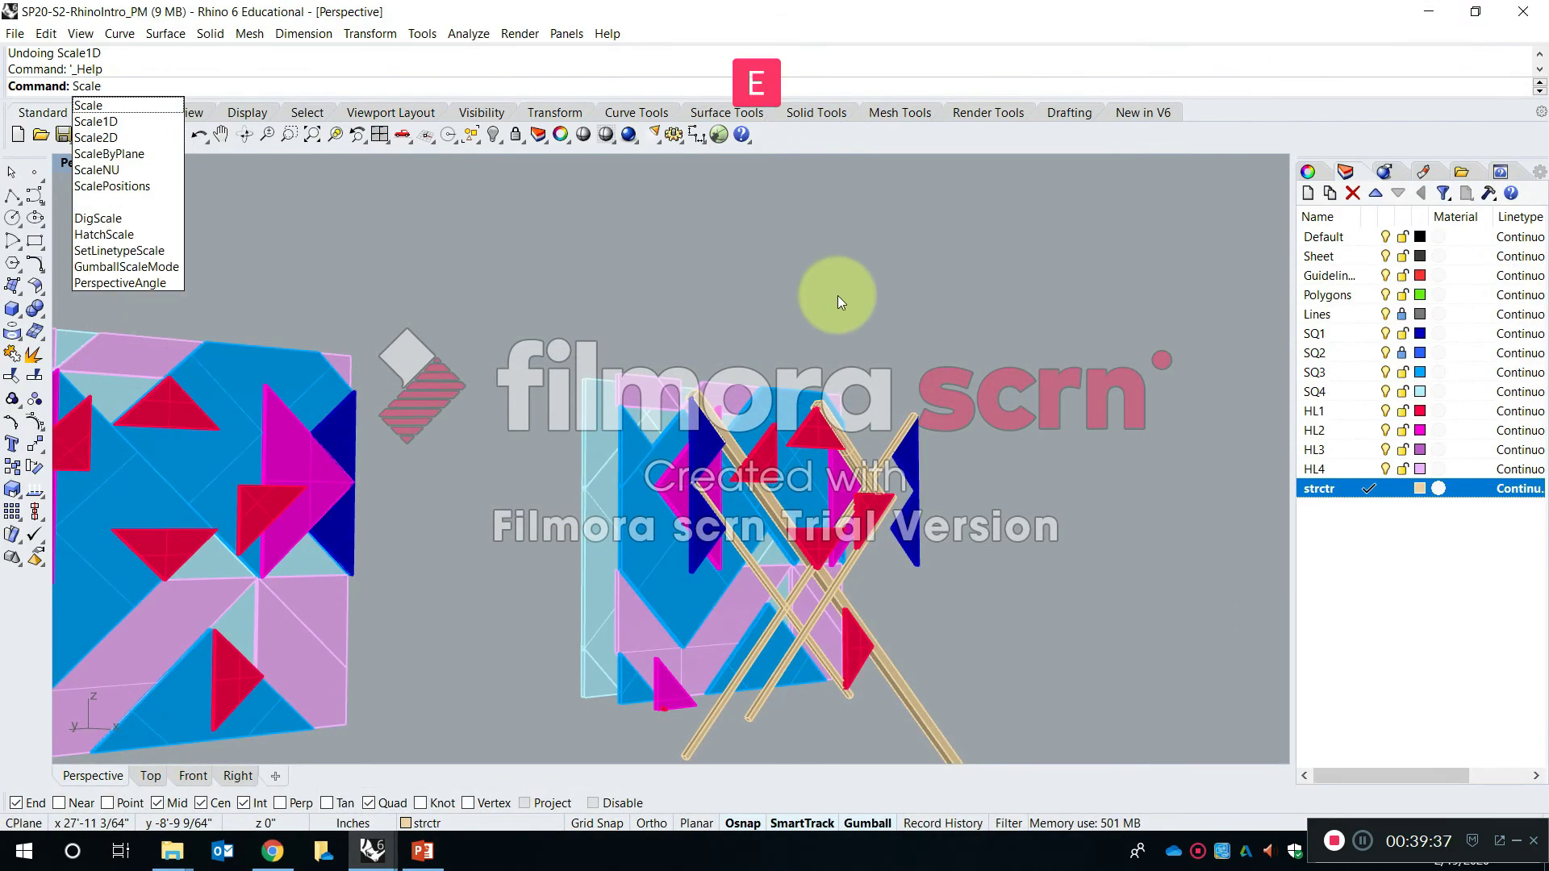
key("Down")
key("Return")
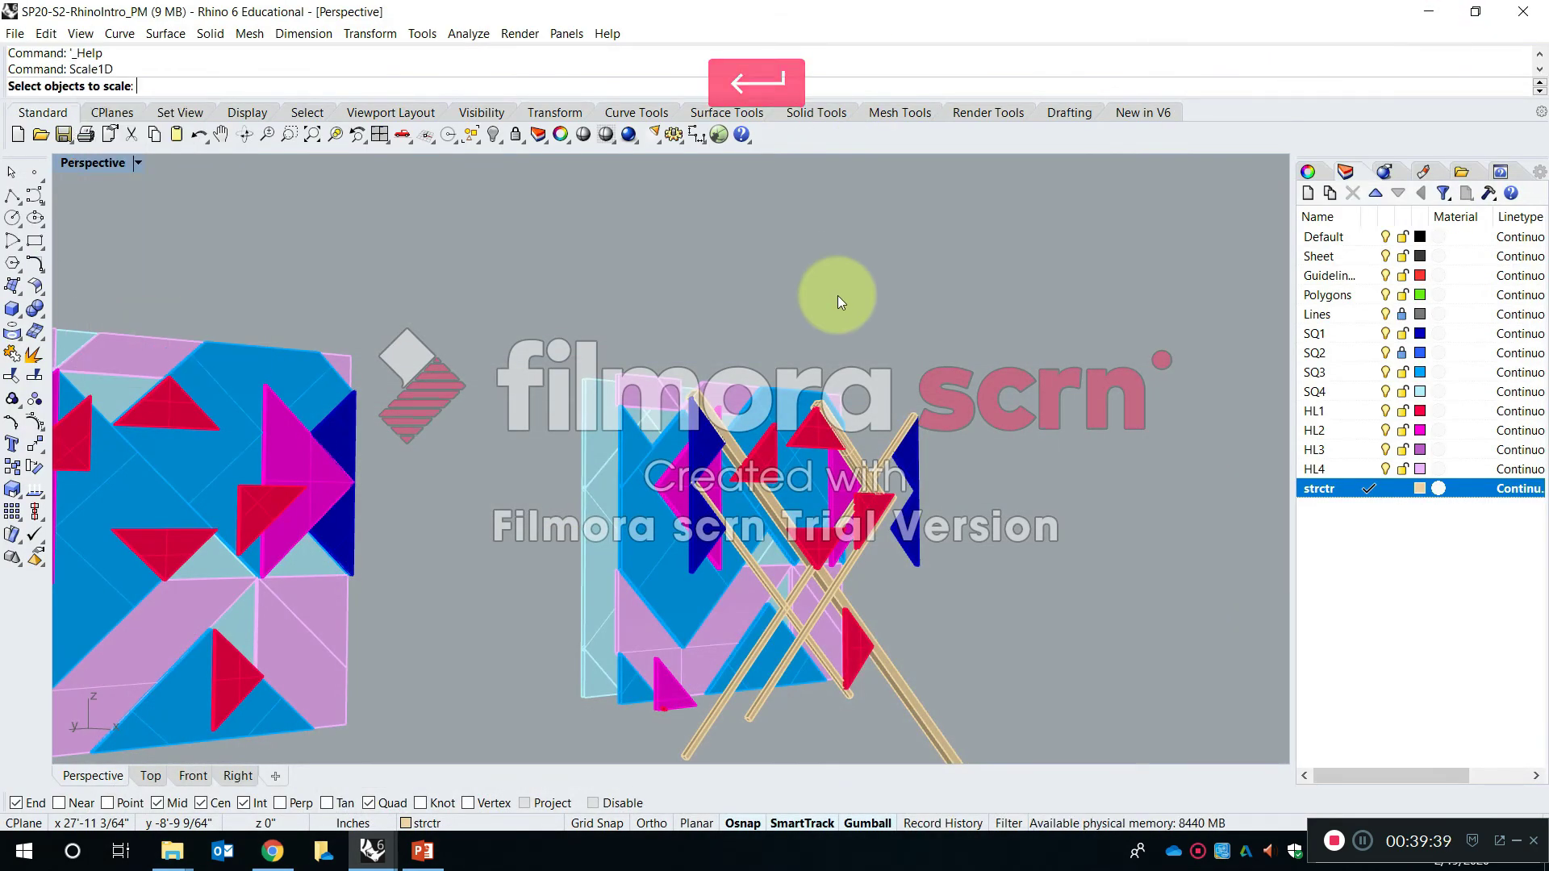
scroll(843, 645, "up", 10)
left_click(818, 688)
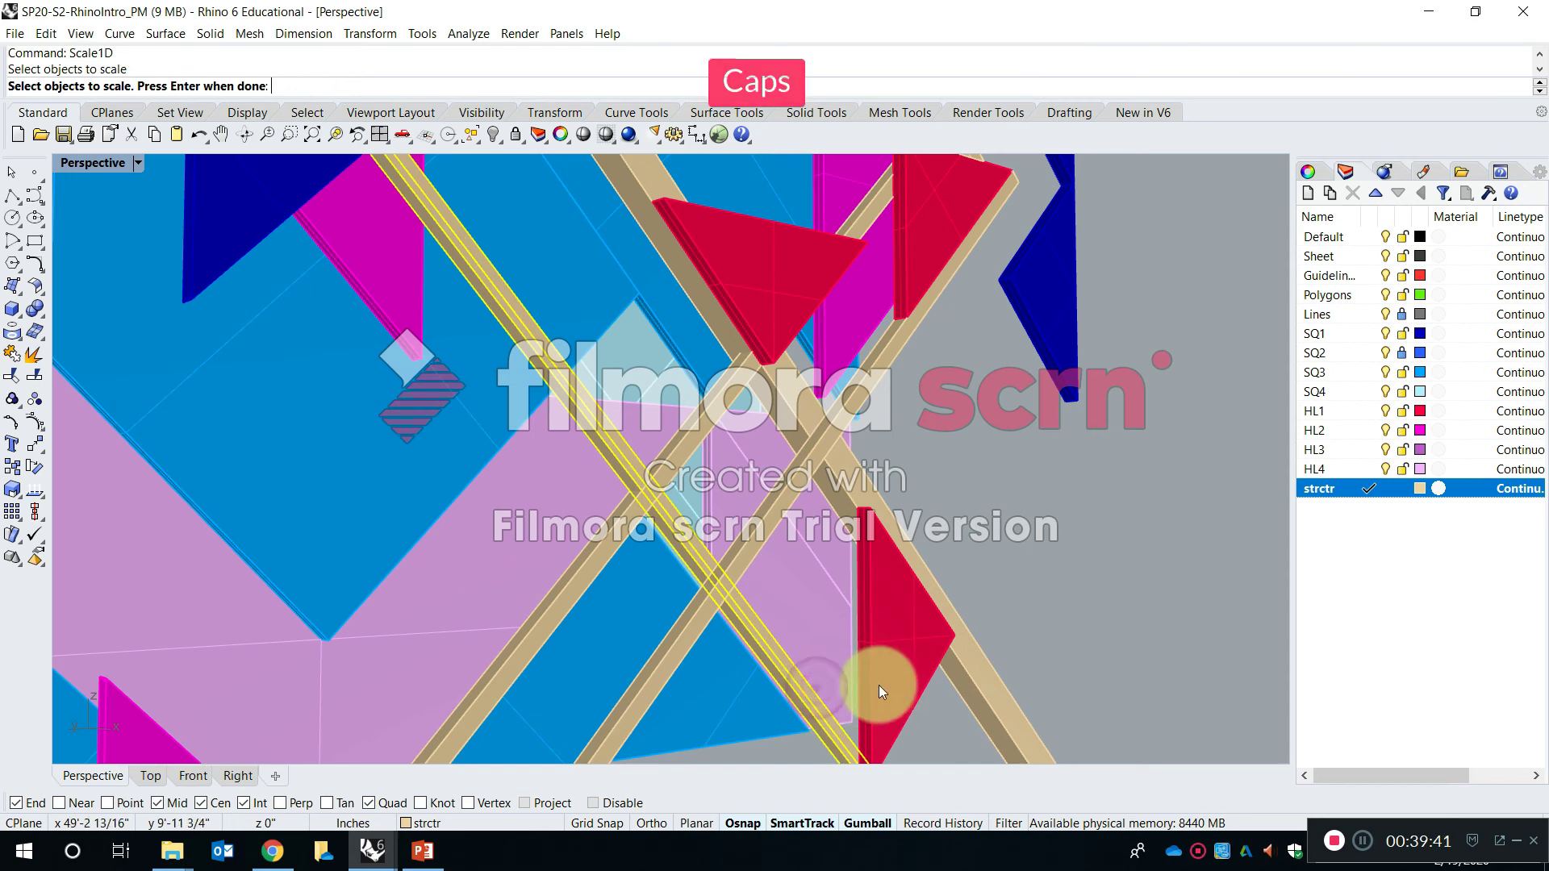
right_click_drag(881, 688, 905, 477)
key("Return")
scroll(907, 480, "up", 5)
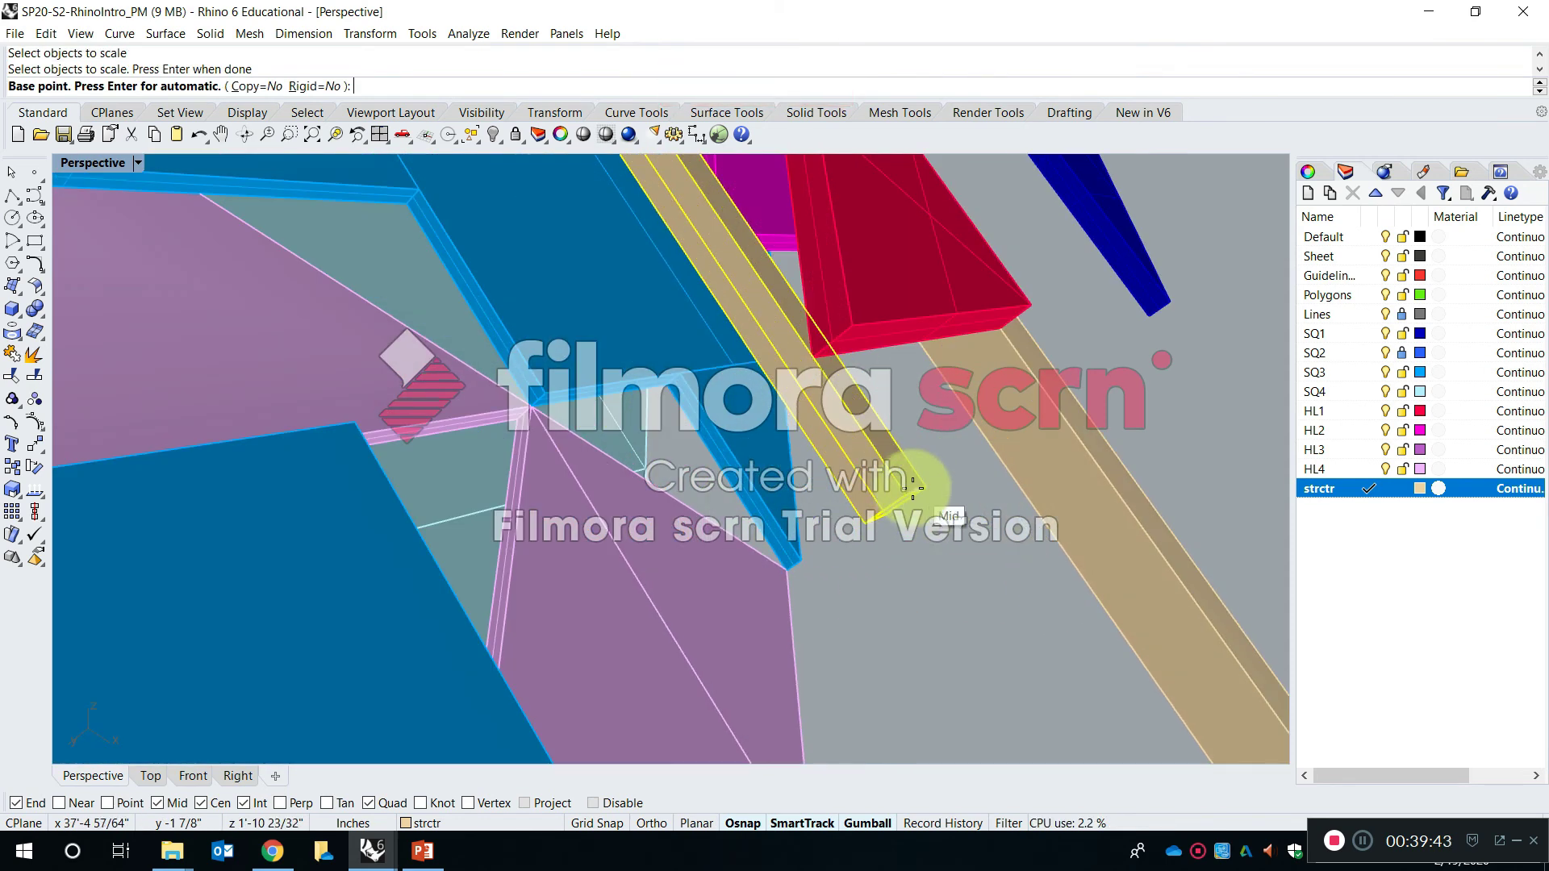
left_click(900, 489)
scroll(894, 490, "down", 10)
scroll(767, 401, "up", 10)
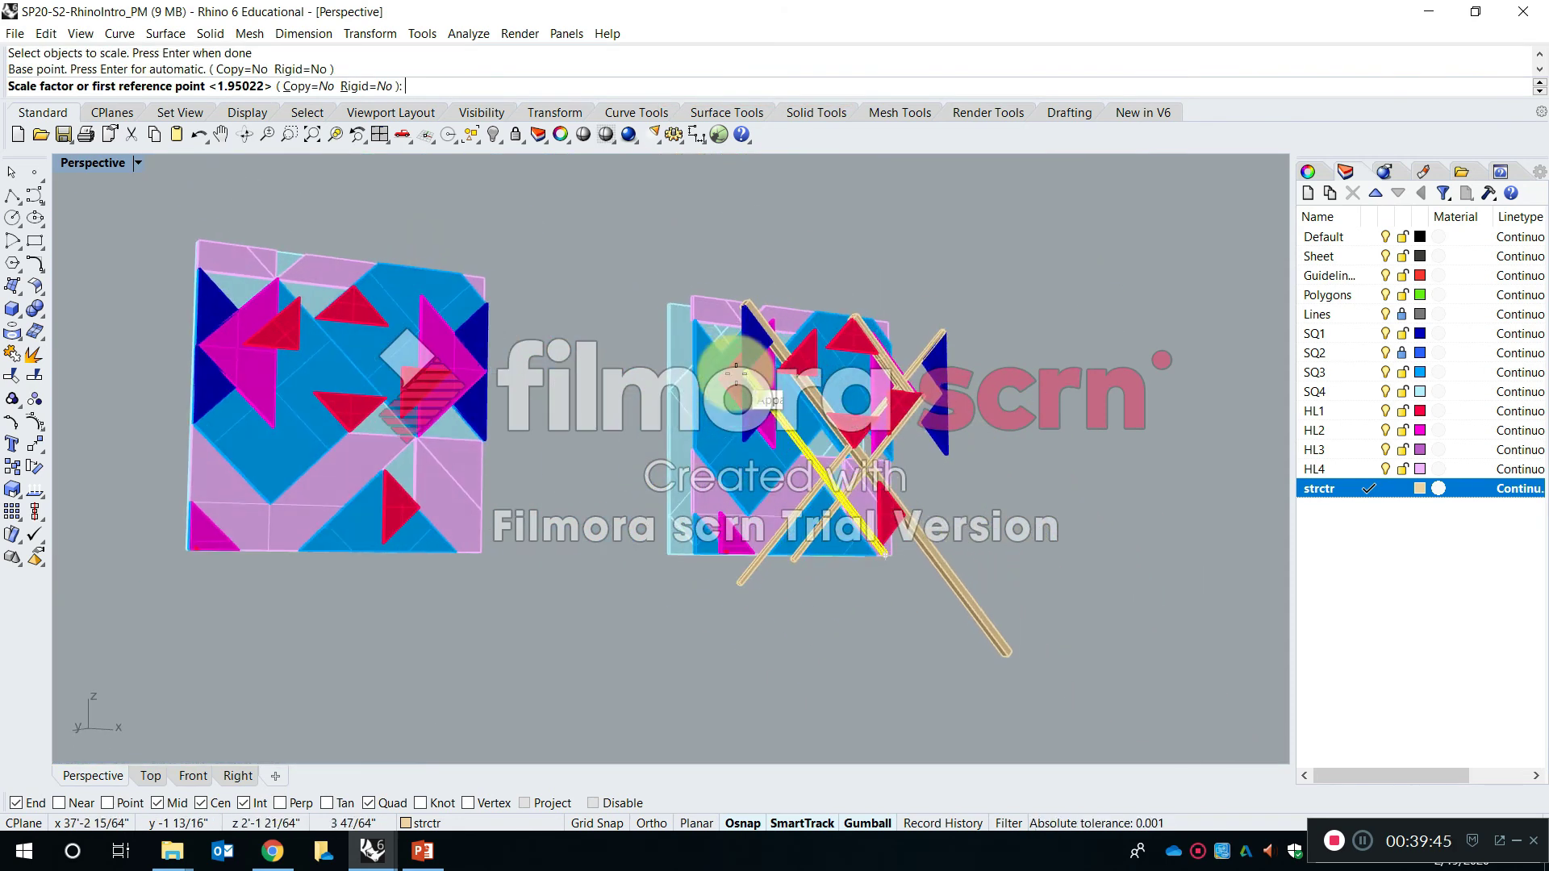
left_click(744, 349)
scroll(744, 350, "down", 6)
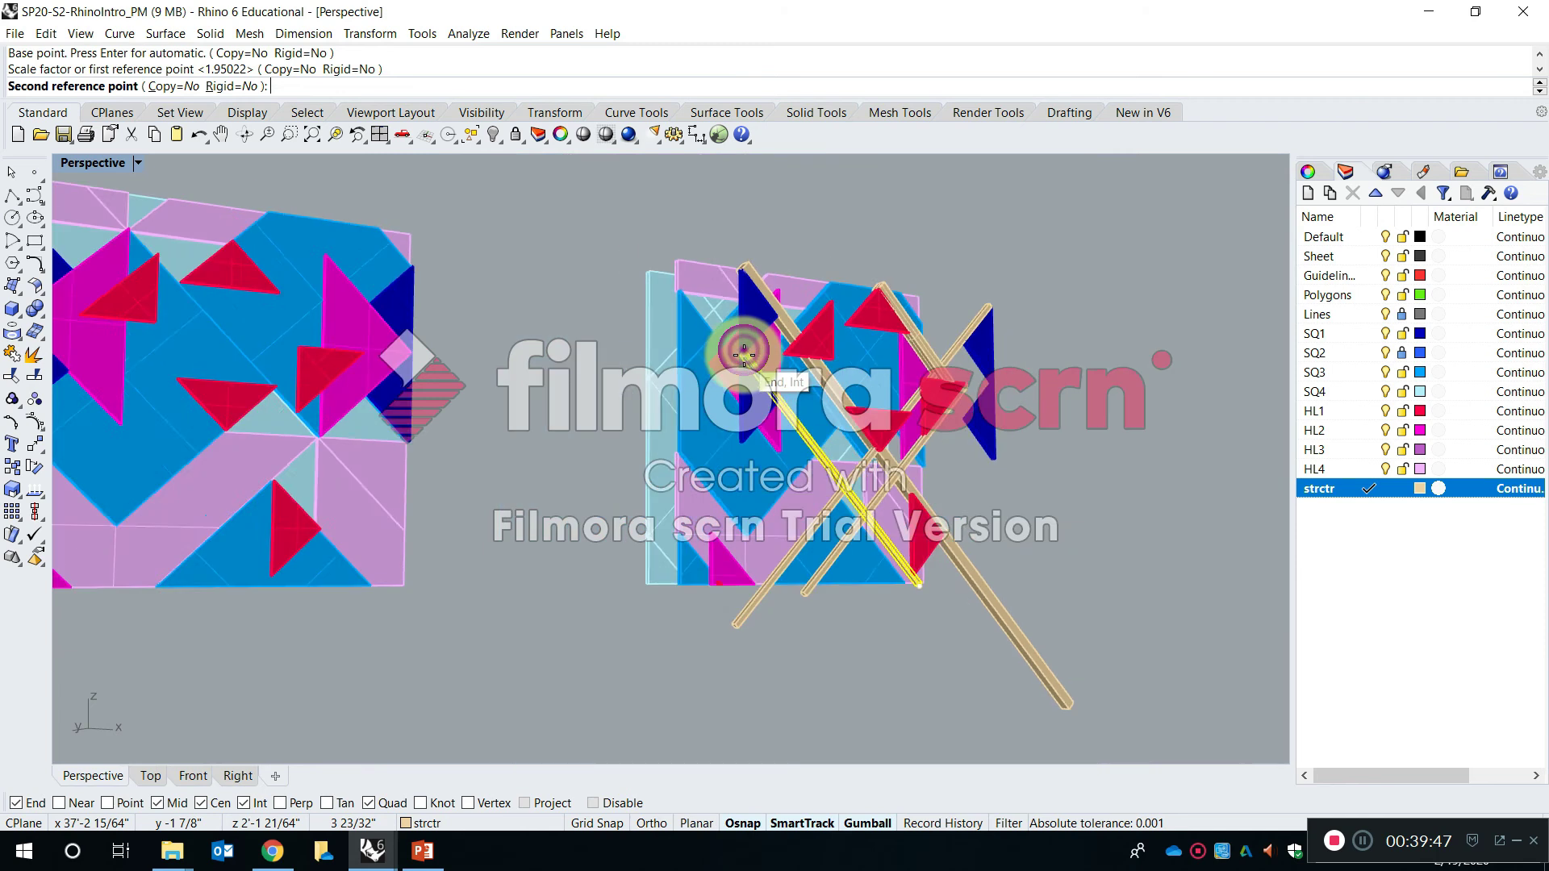
key("Escape")
Copy the red guideline square from its upper left corner on the large panel to the upper left corner of the exploded panel's back layer
right_click_drag(1075, 452, 908, 430)
right_click_drag(845, 377, 811, 386)
right_click_drag(999, 569, 833, 447)
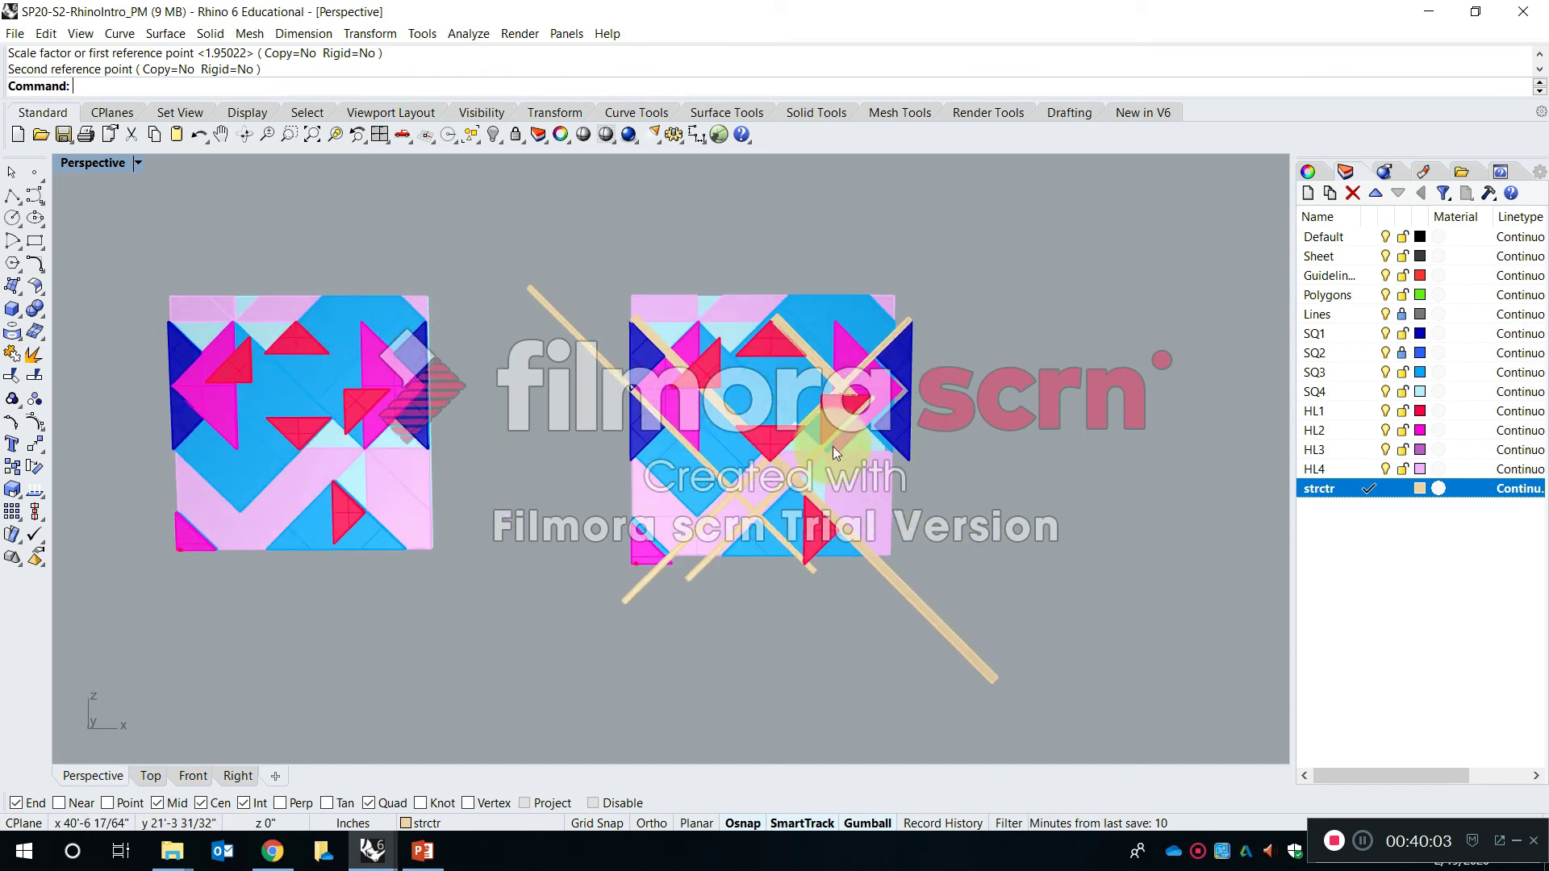
right_click_drag(617, 448, 636, 502)
right_click_drag(726, 457, 835, 416)
key("Escape")
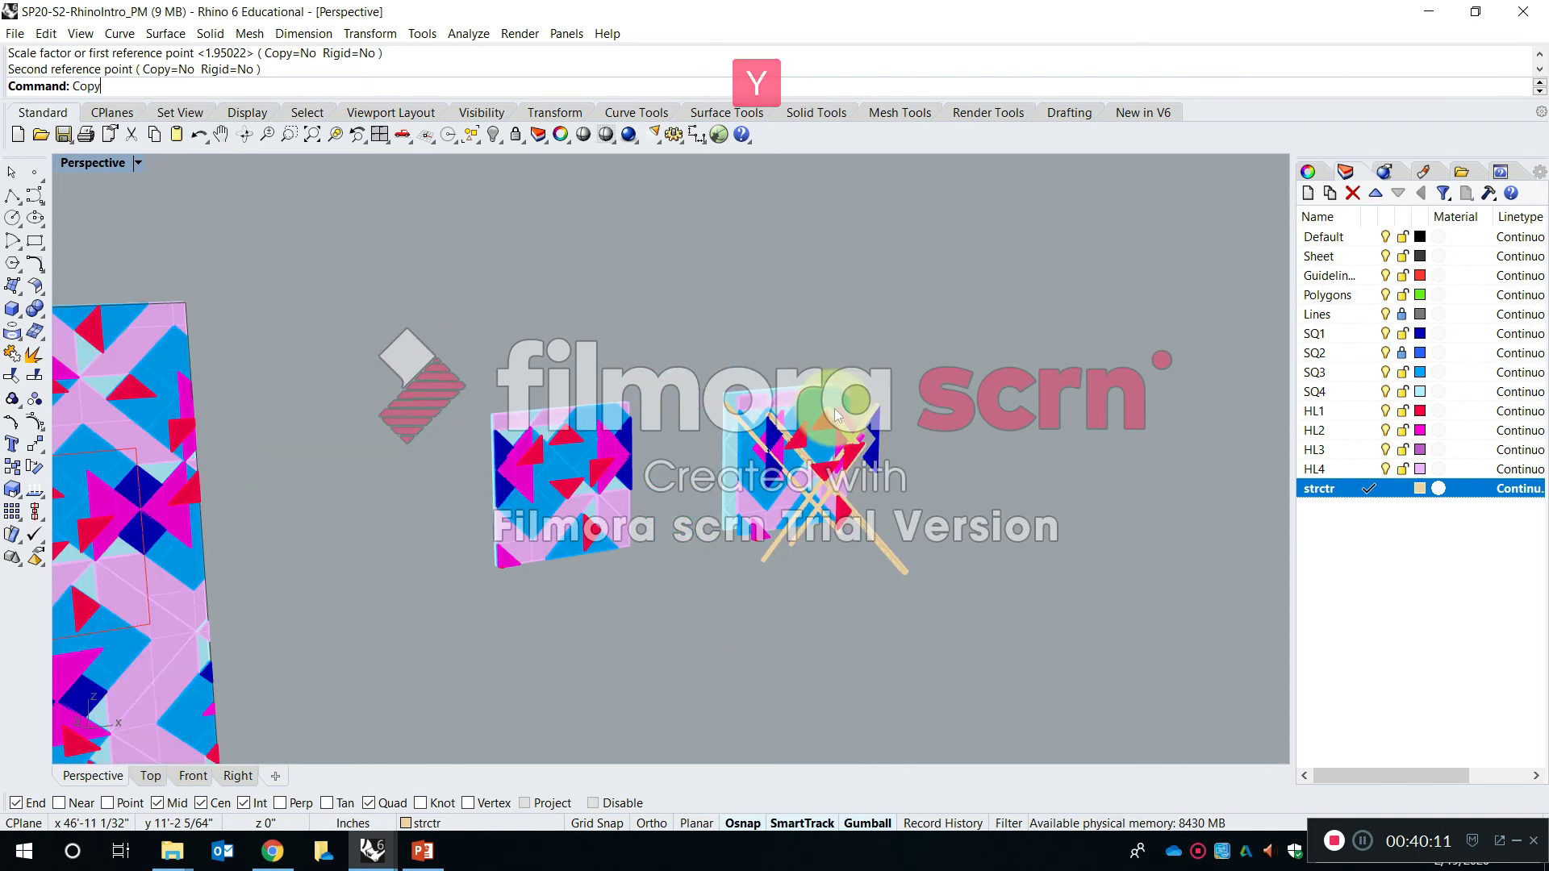
key("space")
scroll(559, 416, "up", 5)
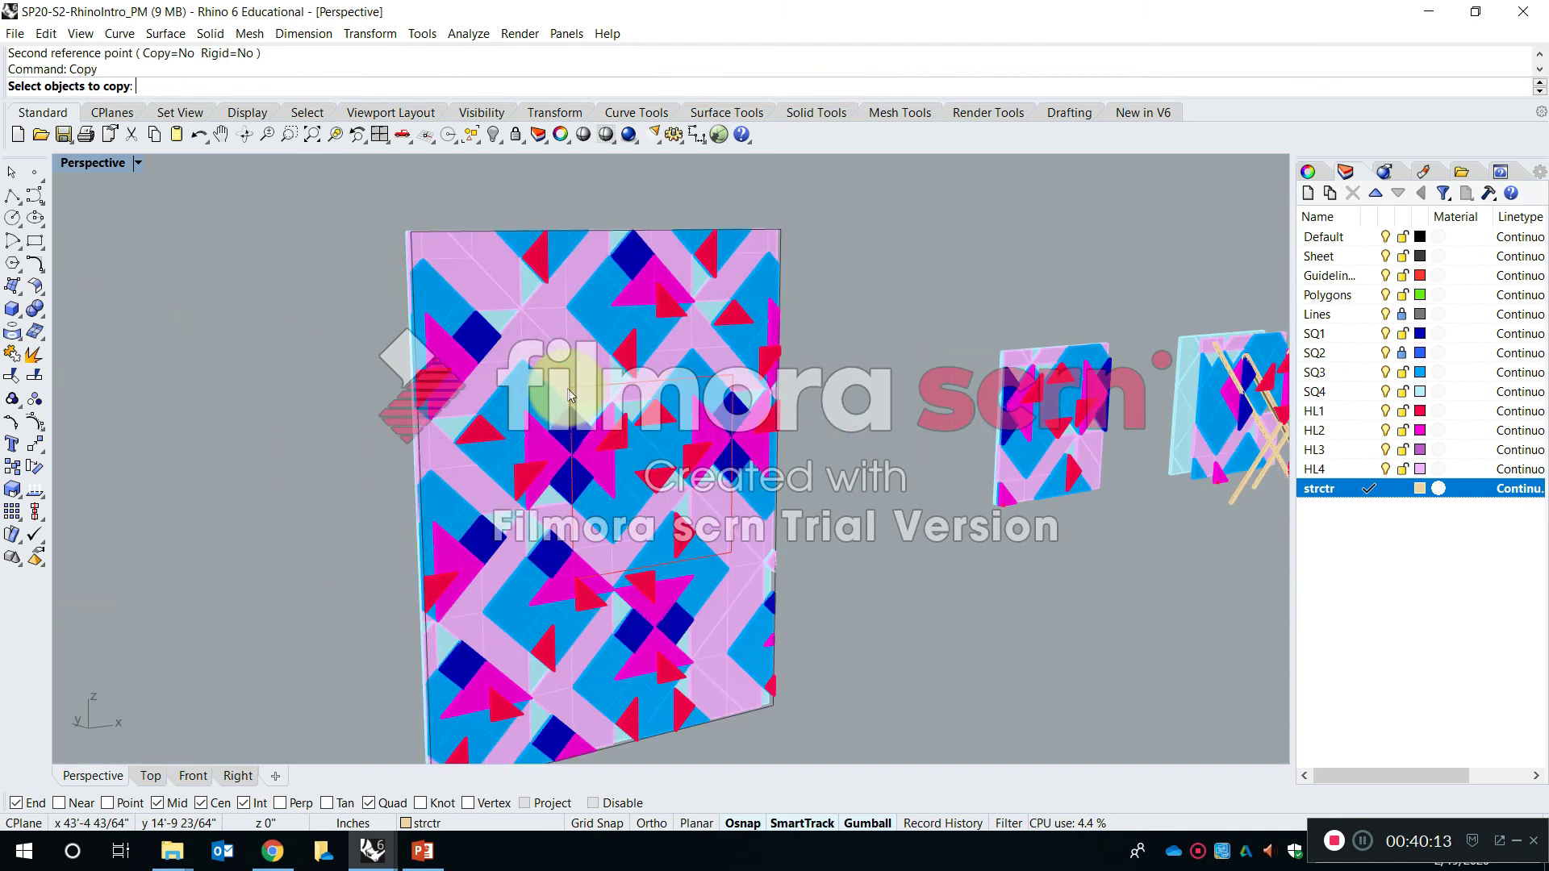
left_click(573, 400)
key("Return")
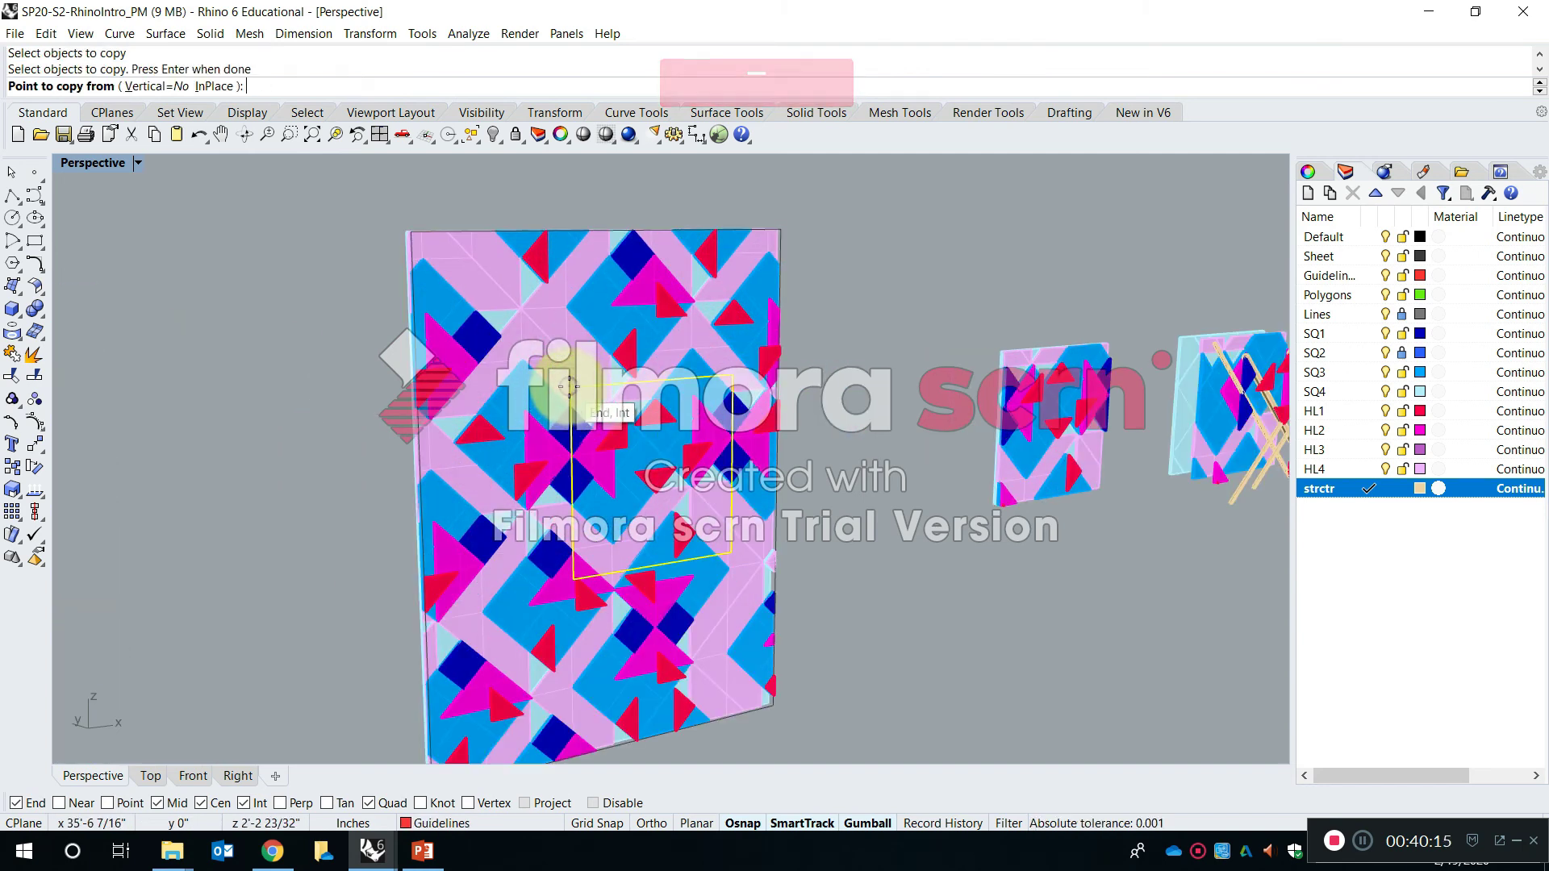
left_click(573, 391)
scroll(840, 356, "down", 5)
scroll(310, 417, "up", 2)
scroll(310, 417, "up", 2)
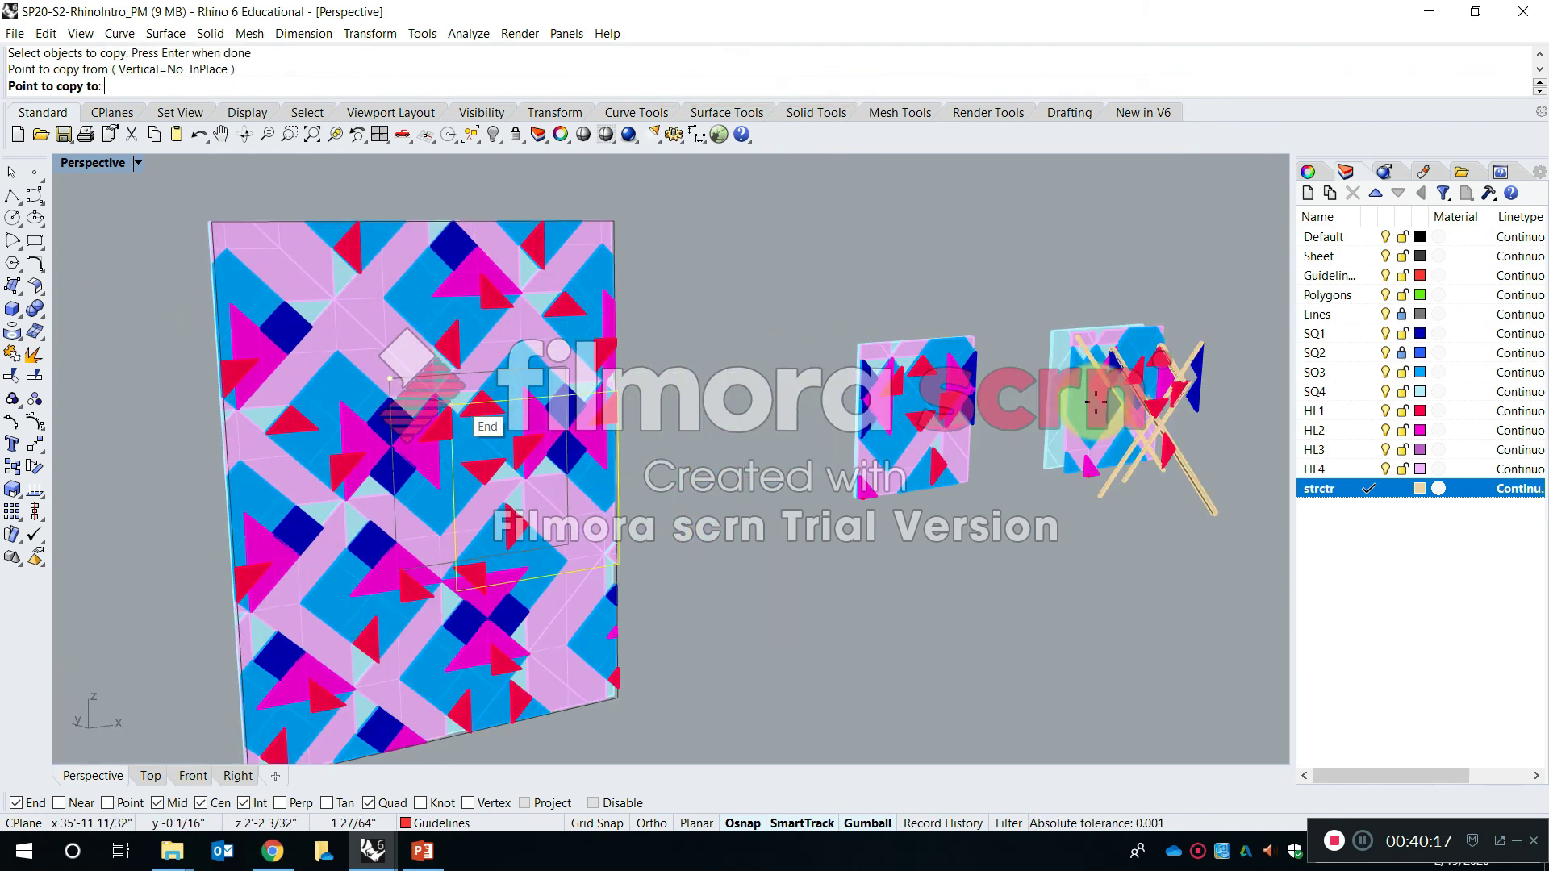
scroll(1123, 337, "up", 6)
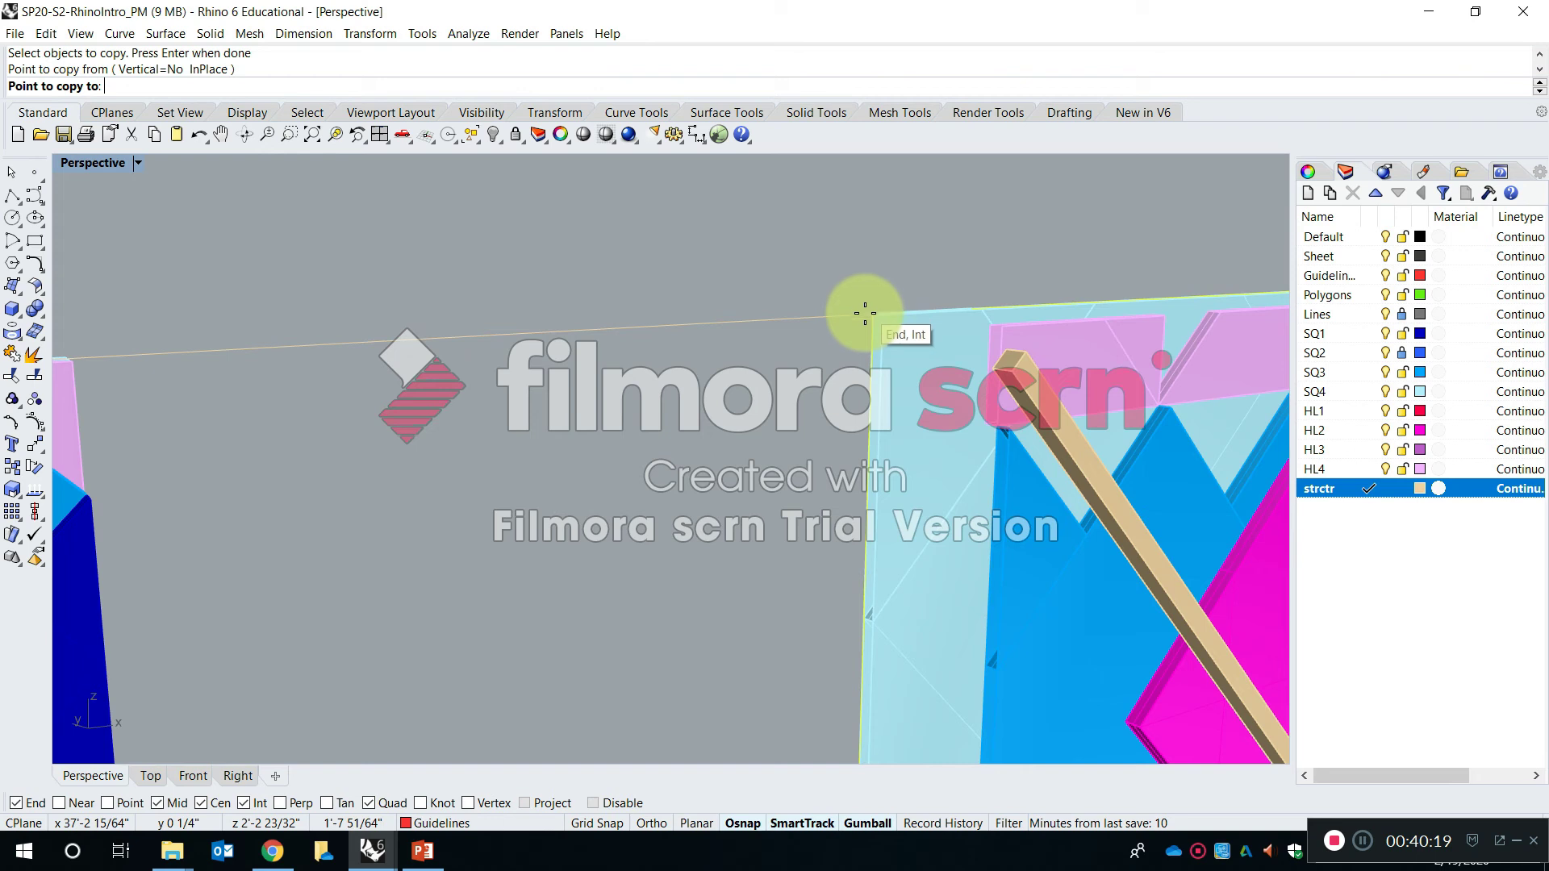
left_click(868, 313)
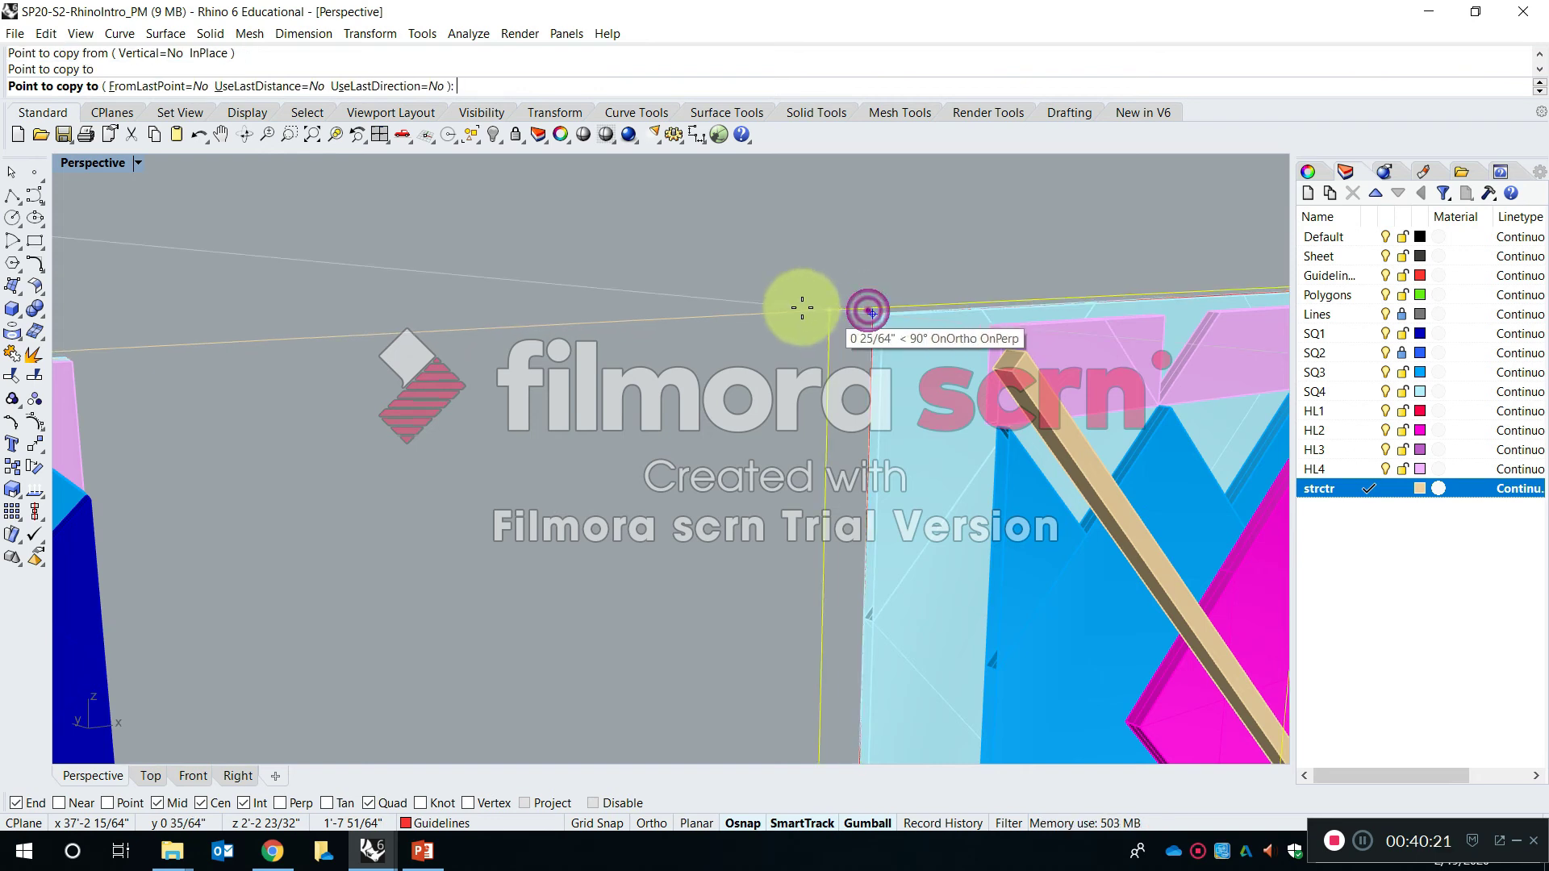
key("Escape")
Trim the bar ends outside the copied guideline square in the Front view, using the square as the cutting object
scroll(734, 288, "down", 8)
type("trim")
key("Return")
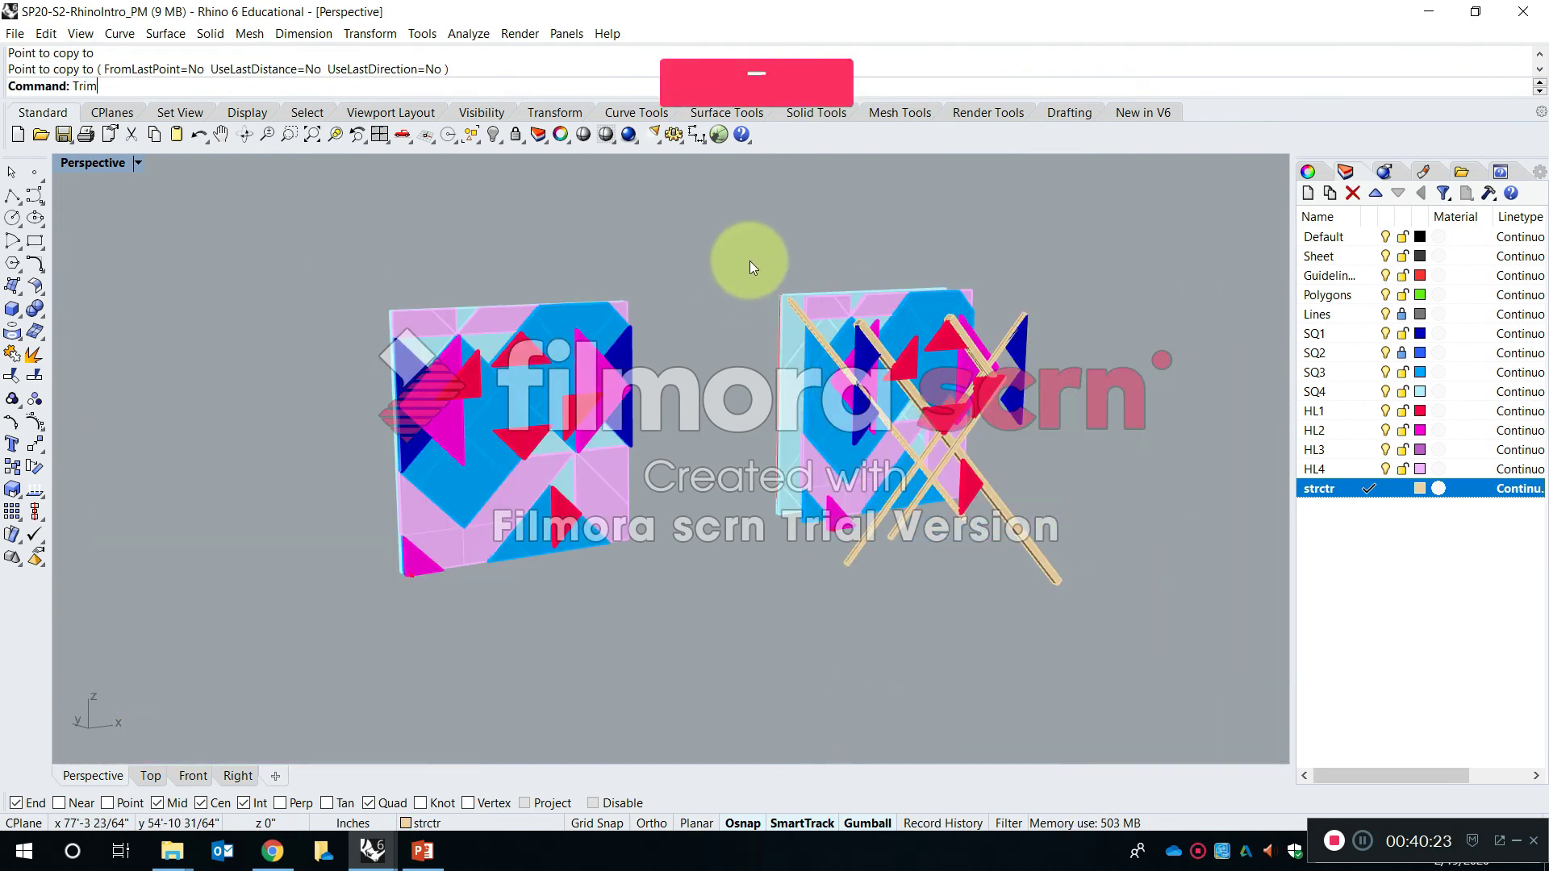
scroll(735, 279, "up", 5)
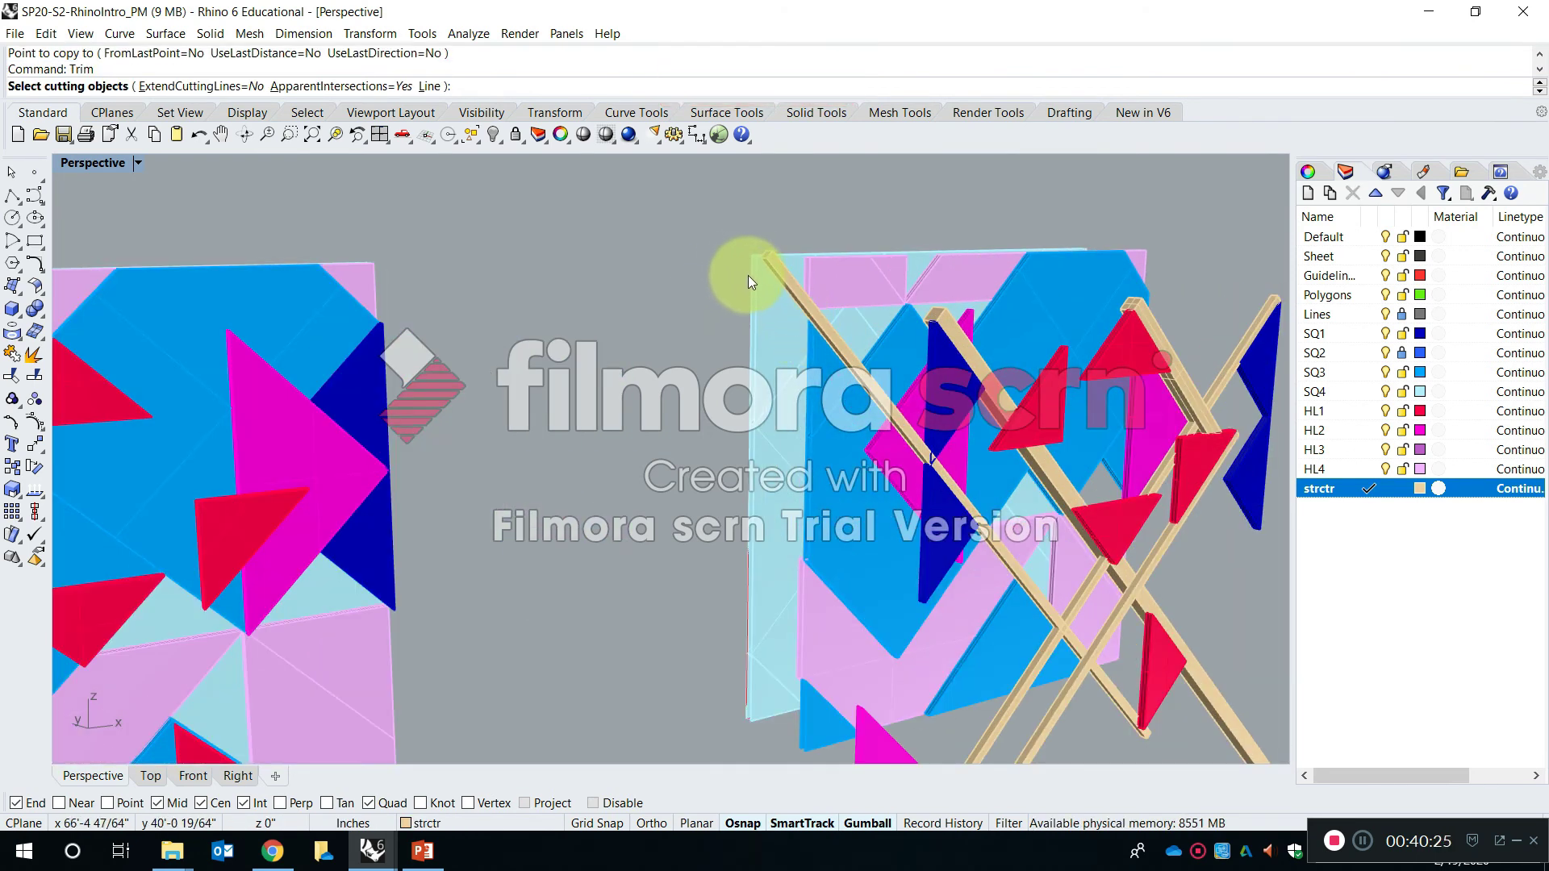
left_click(748, 278)
left_click(805, 321)
scroll(696, 274, "down", 2)
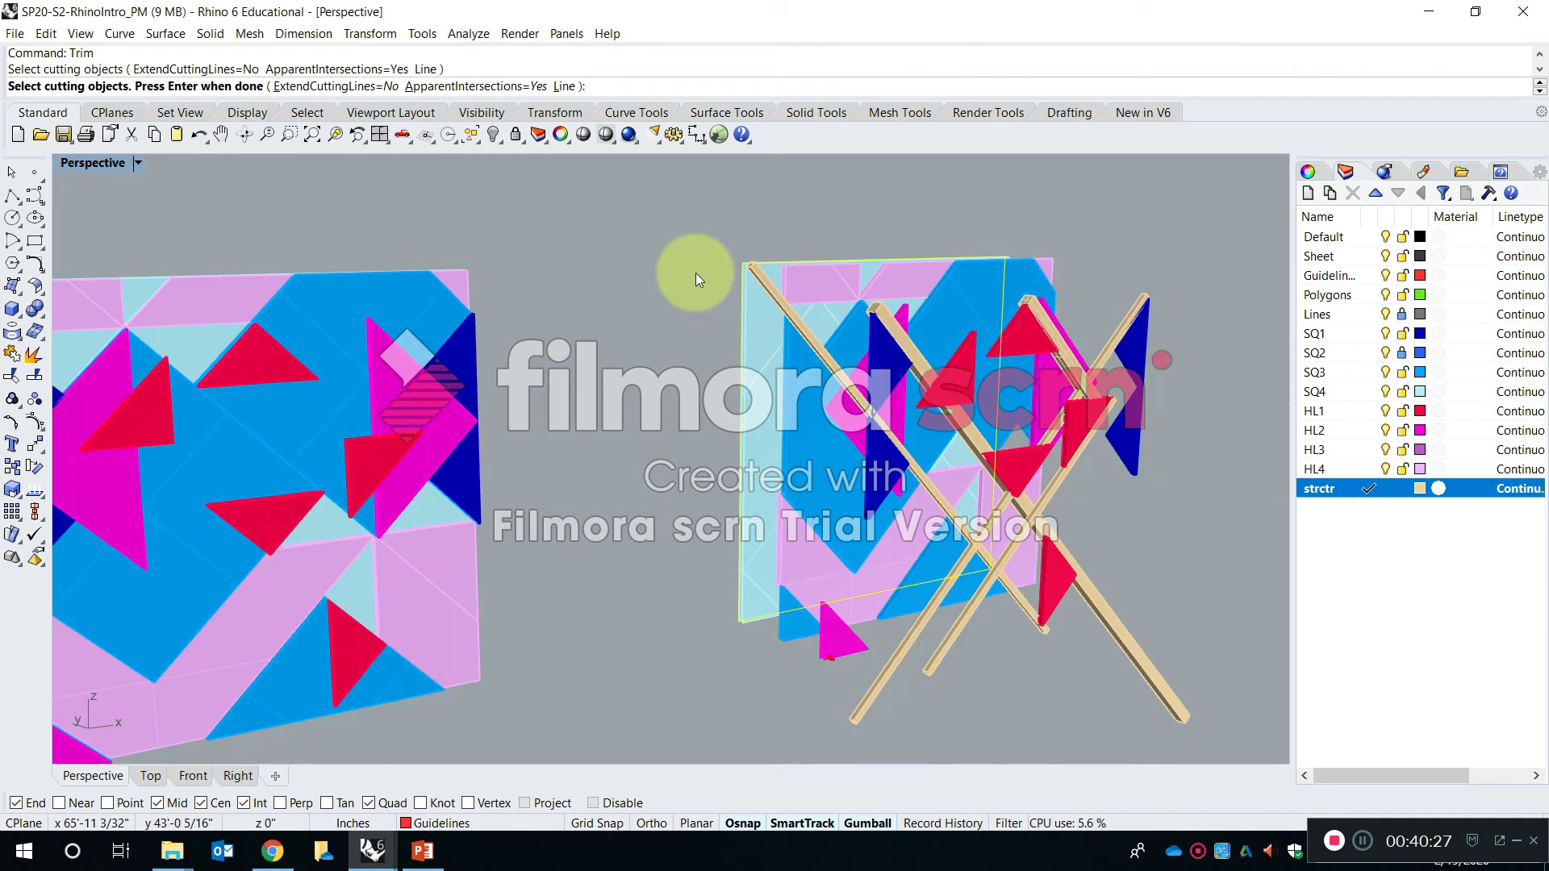
key("Return")
double_click(87, 163)
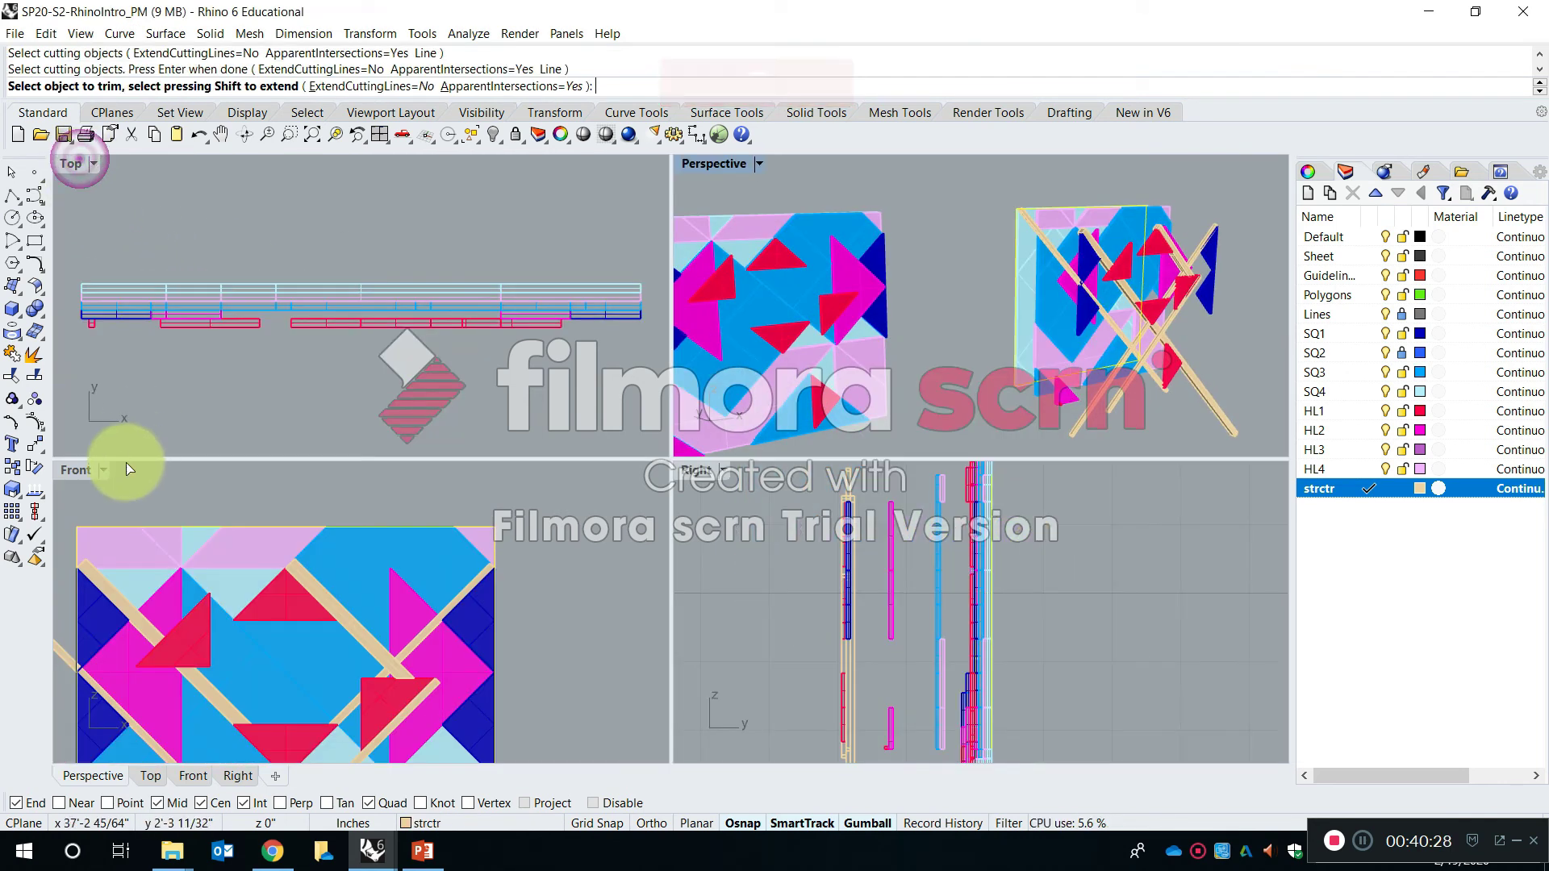
double_click(86, 468)
left_click_drag(726, 670, 195, 496)
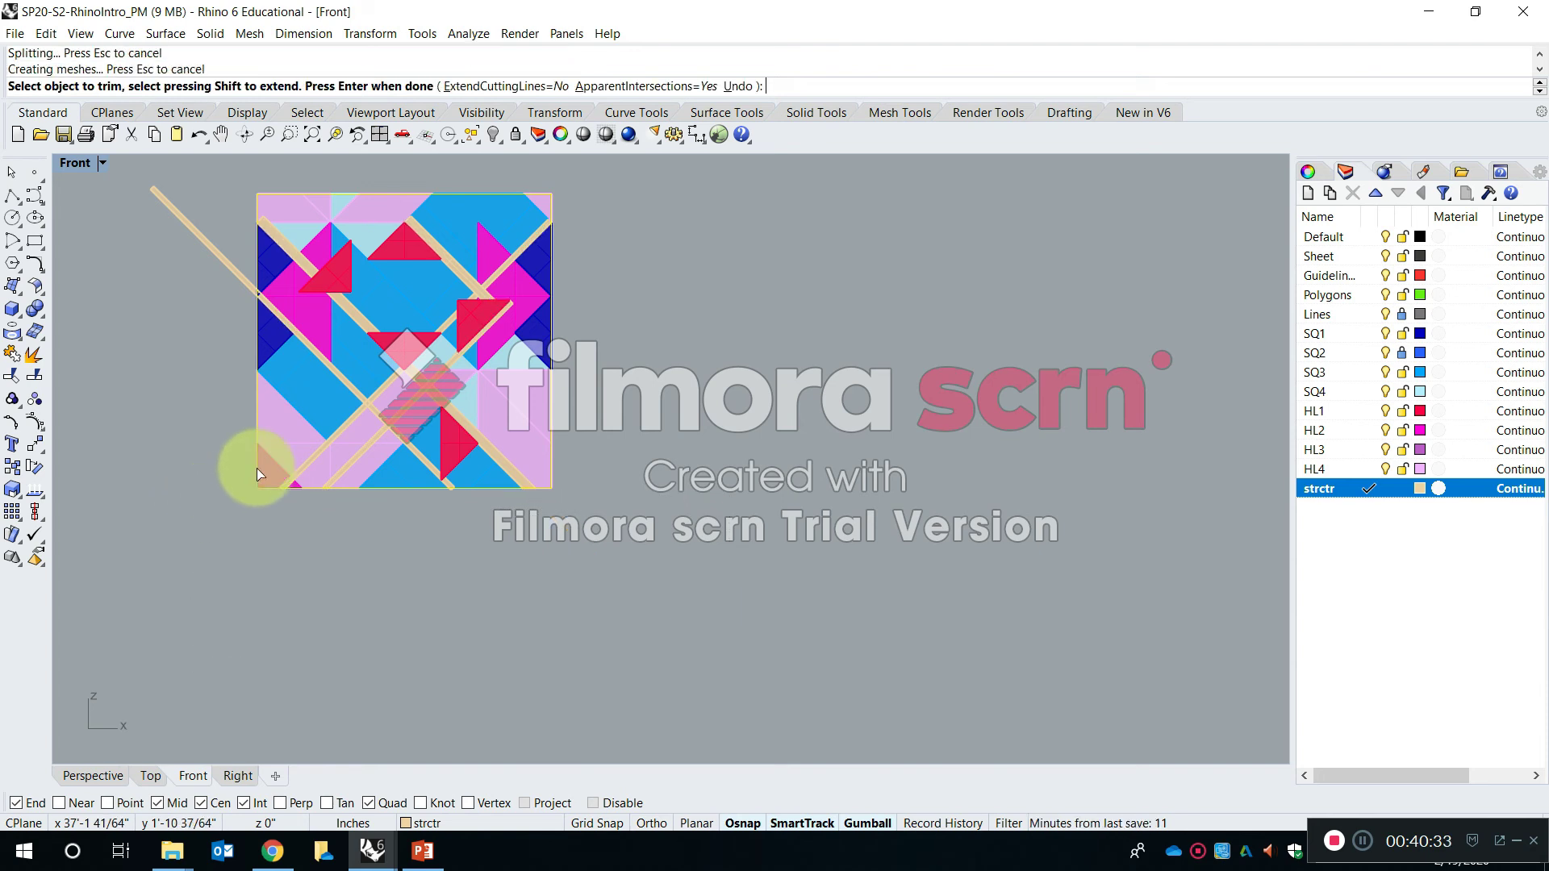
scroll(256, 468, "up", 3)
left_click_drag(292, 254, 294, 258)
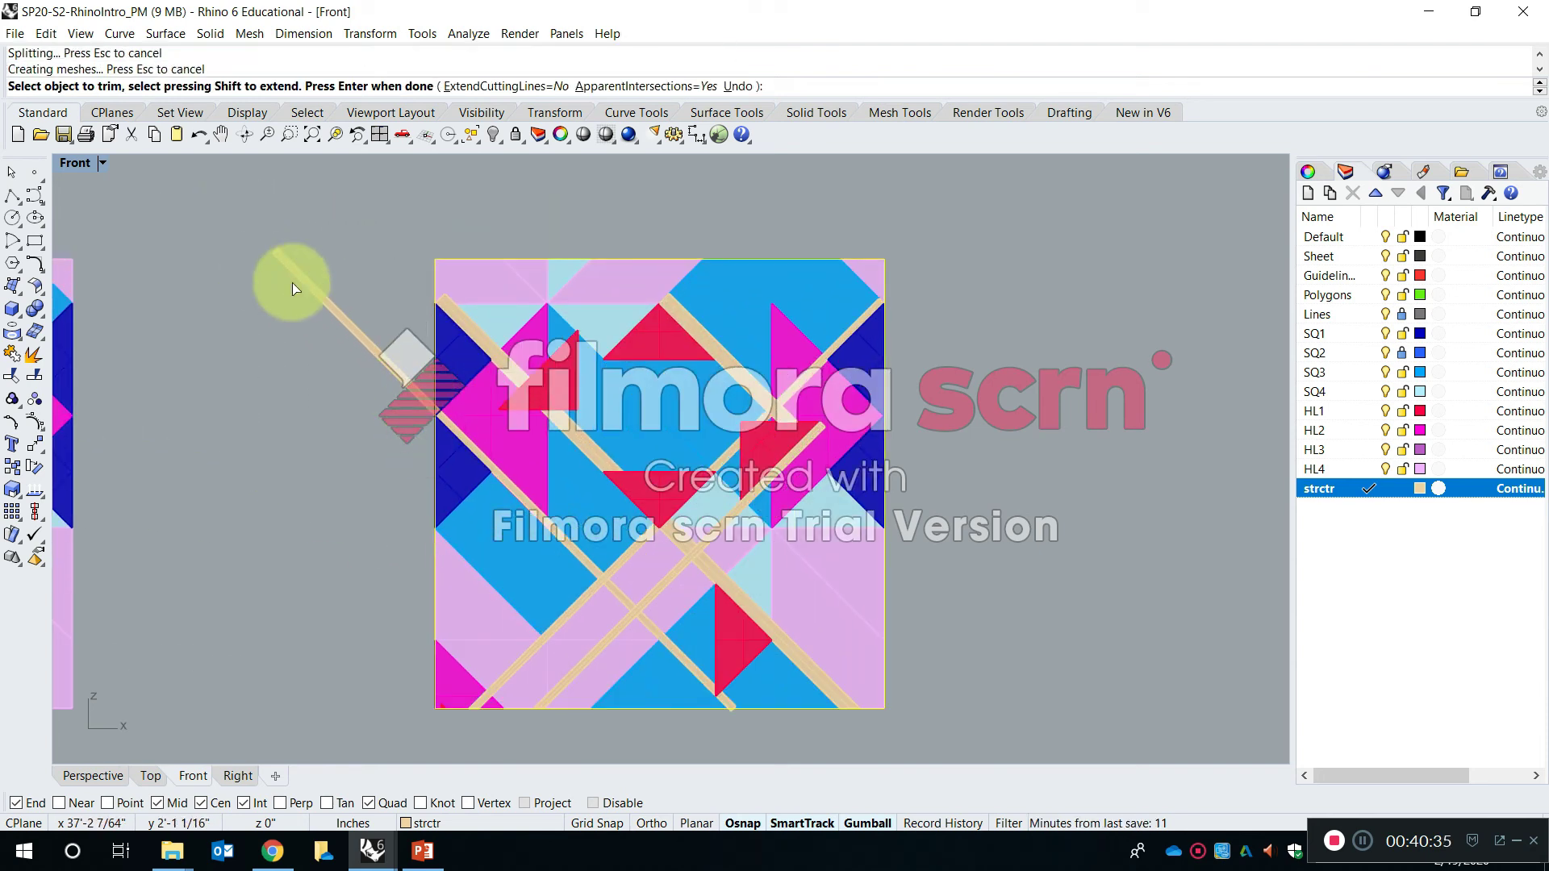
Copy the short thick bar behind the red triangles to a spot nearer the exploded panel's back layers, working in the Perspective view
double_click(81, 164)
double_click(717, 164)
right_click_drag(1094, 345, 545, 412)
scroll(534, 443, "up", 3)
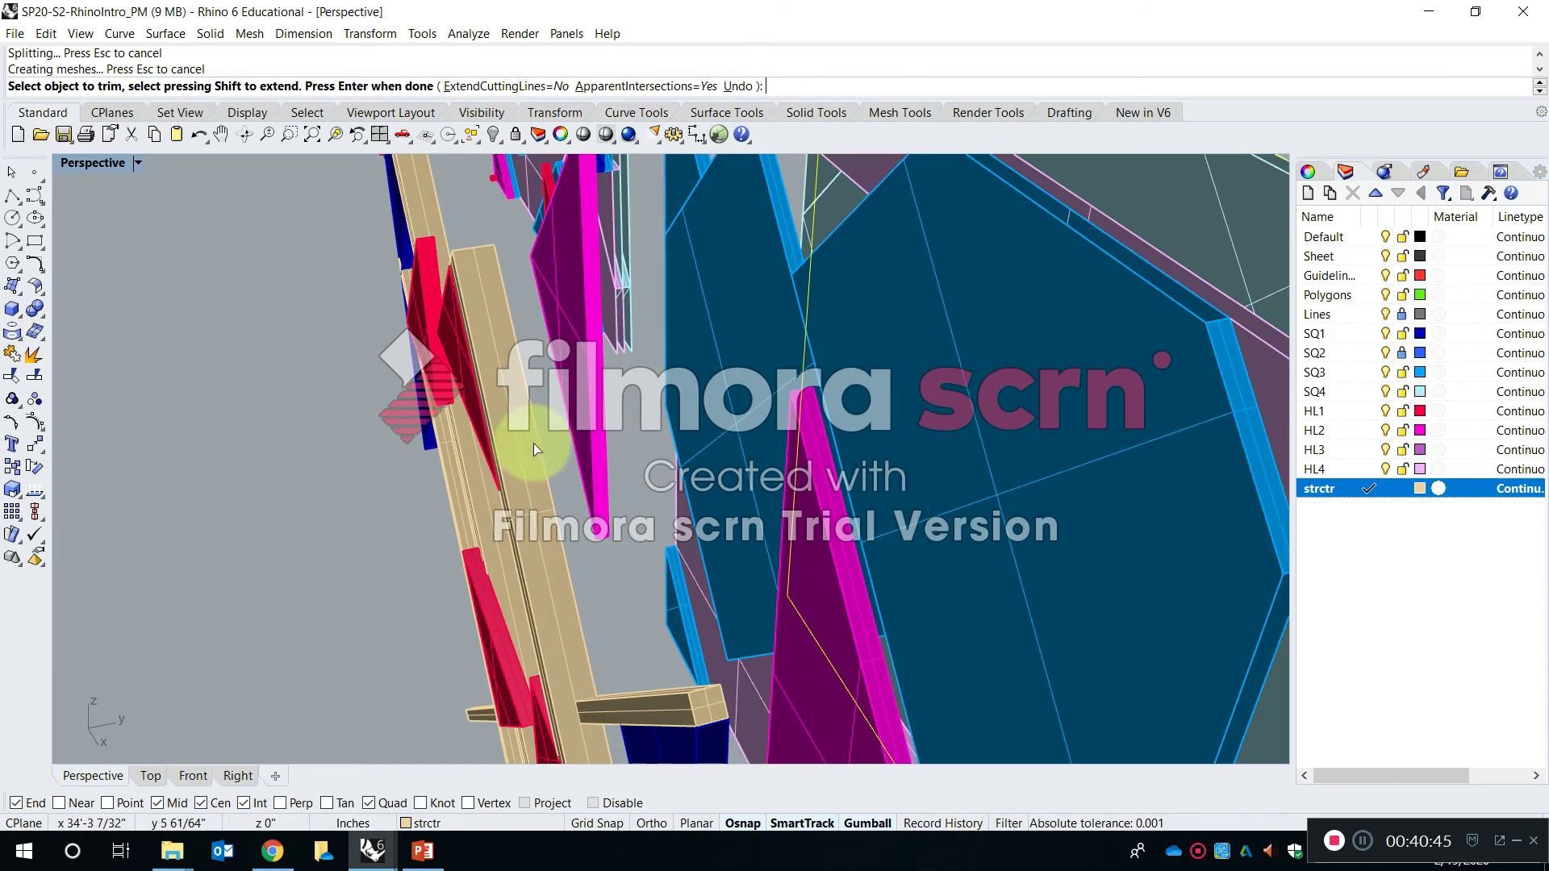
key("Escape")
left_click(528, 443)
type("C")
key("Return")
scroll(533, 444, "up", 3)
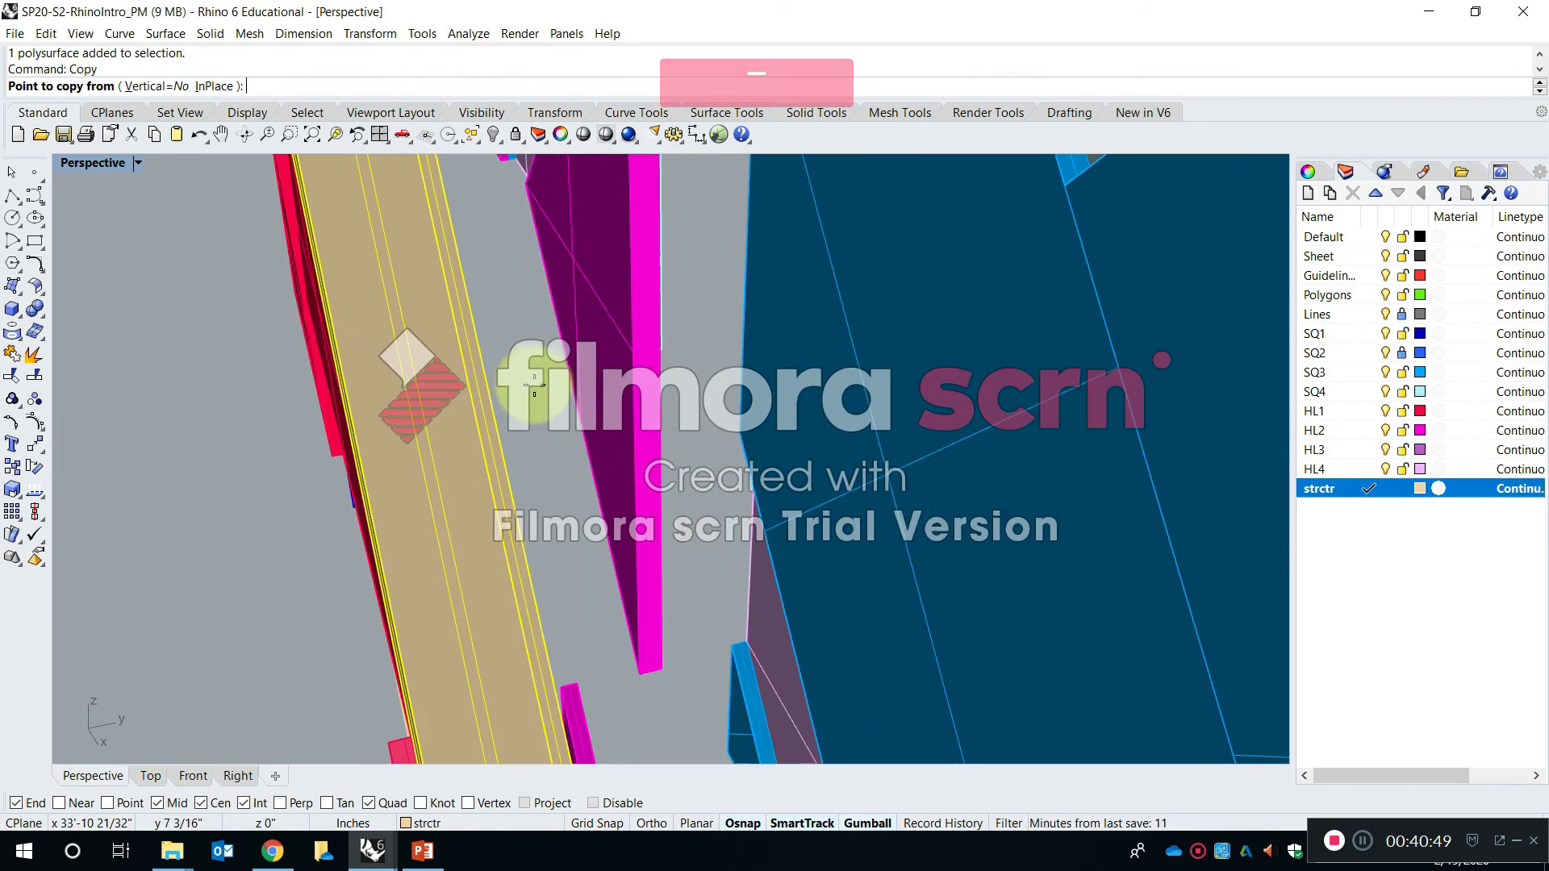
left_click(536, 391)
scroll(536, 392, "up", 3)
key("Escape")
scroll(537, 391, "down", 5)
Rotate the copied thick bar 90 degrees out of the panel's plane, and swing it once more about the horizontal axis
left_click(620, 567)
right_click_drag(620, 567, 686, 520)
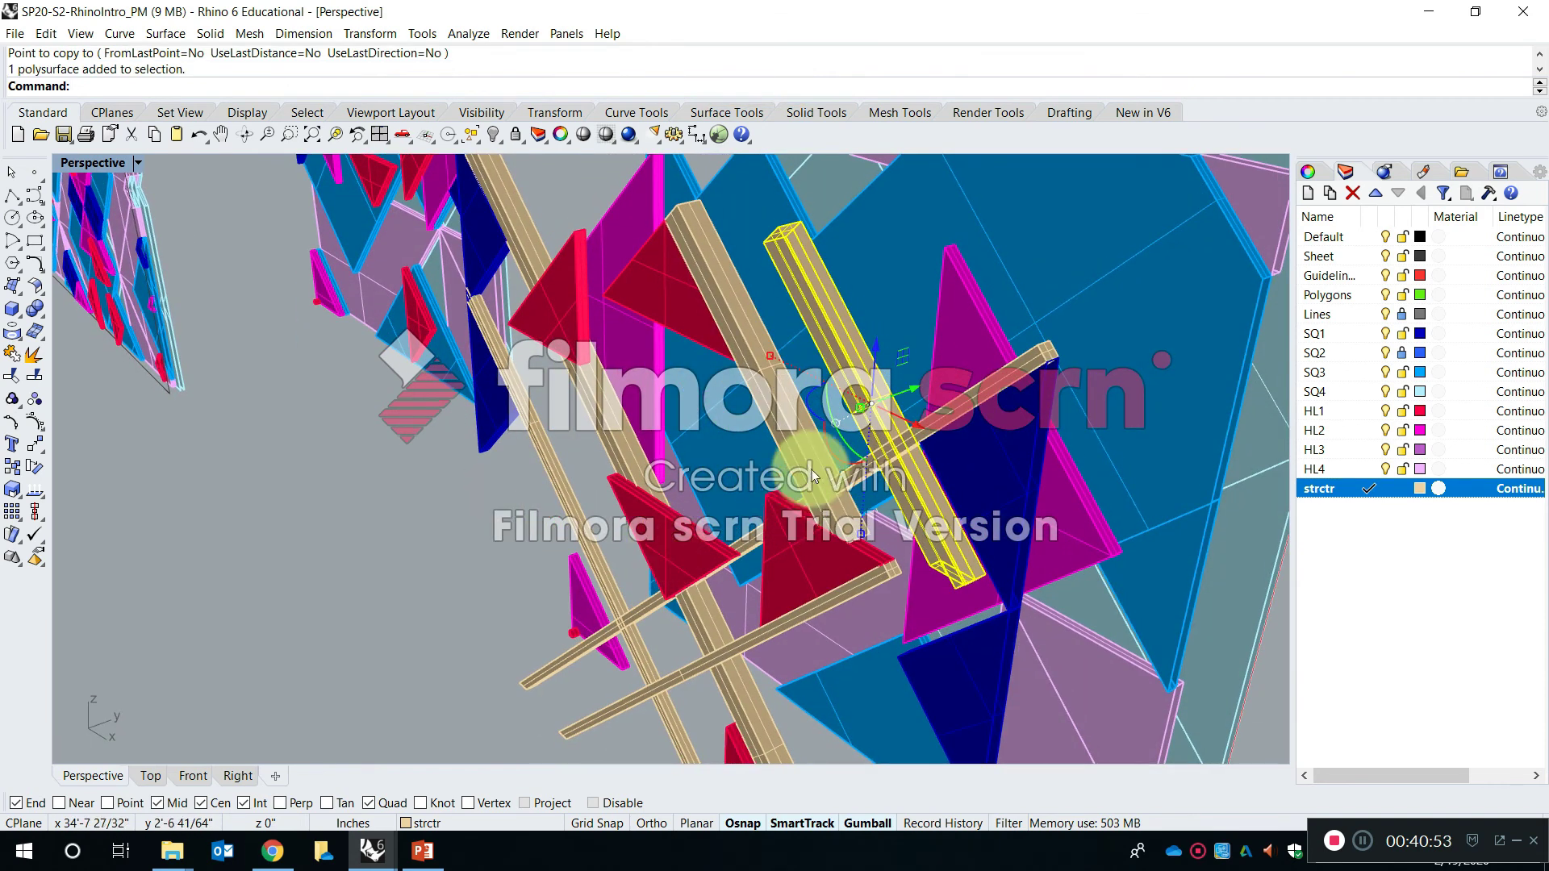
left_click(809, 414)
type("90")
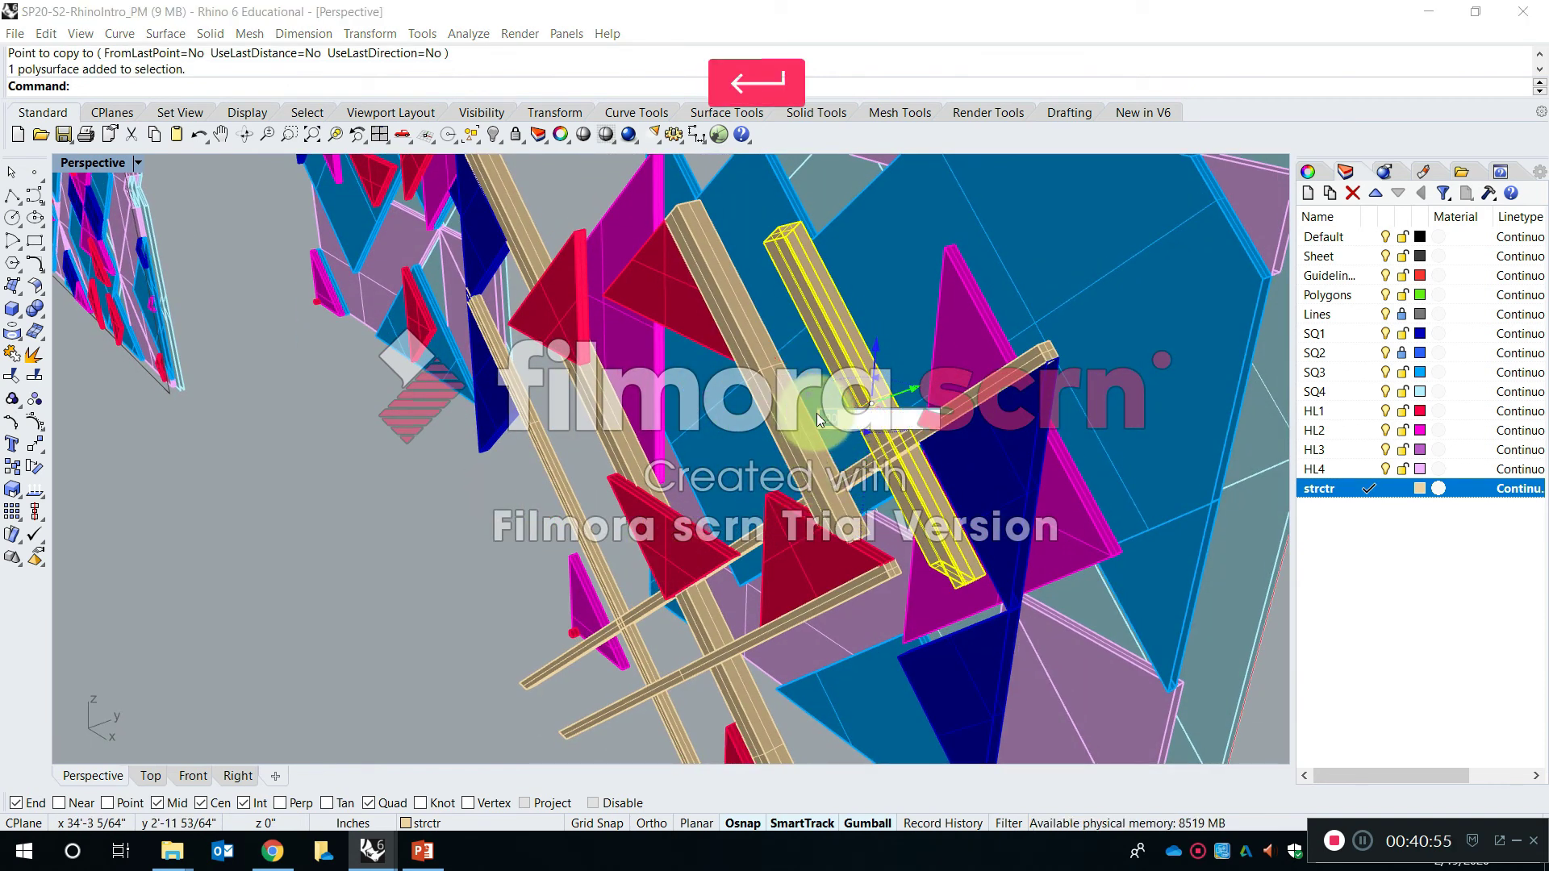
key("Return")
right_click_drag(817, 419, 534, 369)
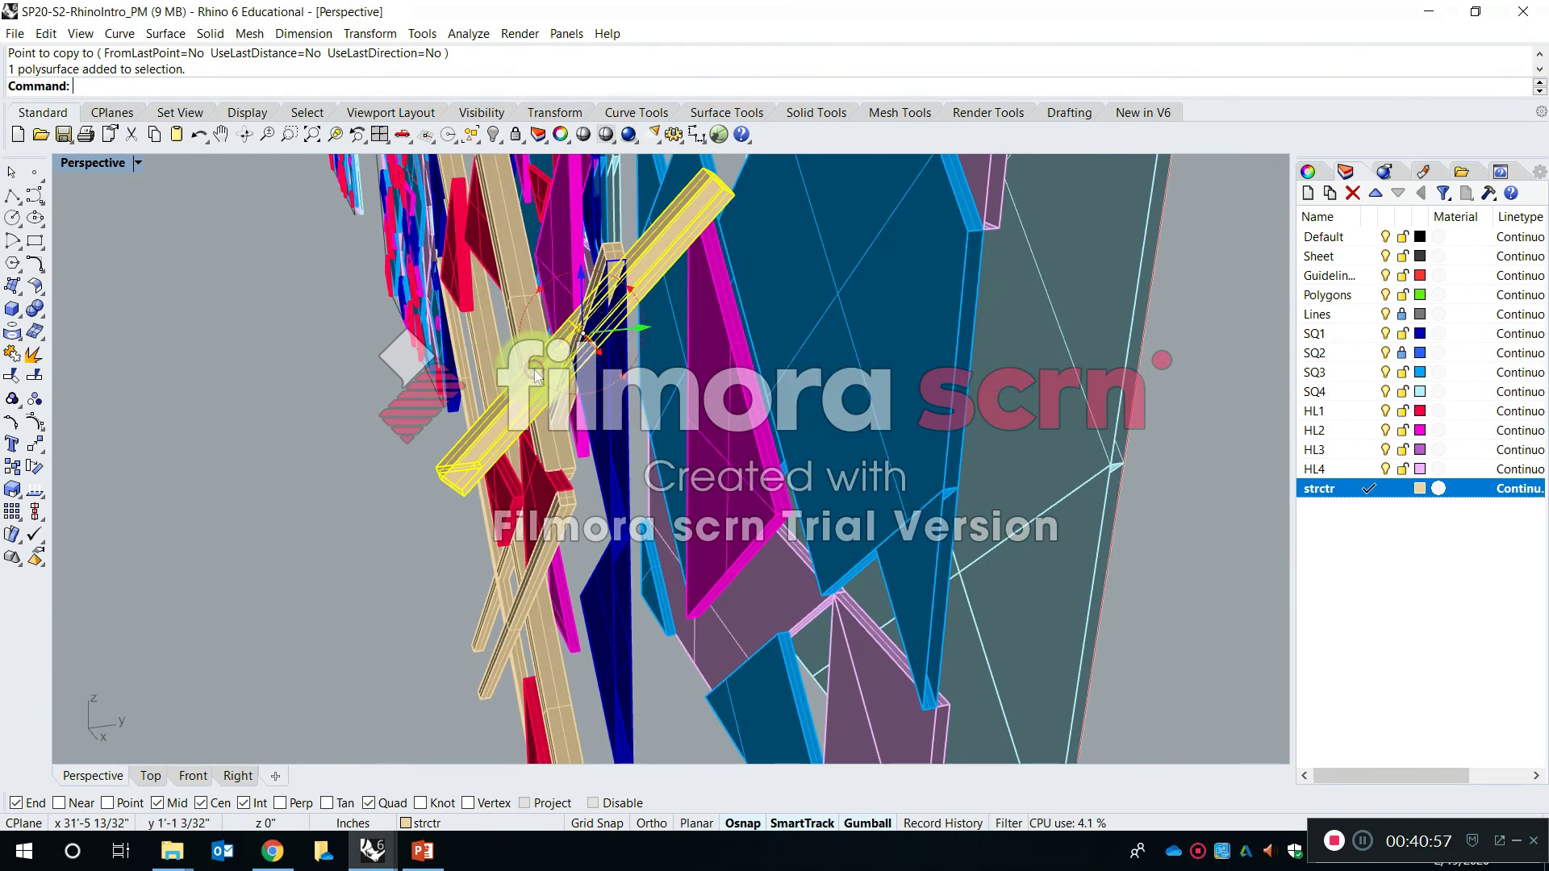
left_click(534, 369)
key("Return")
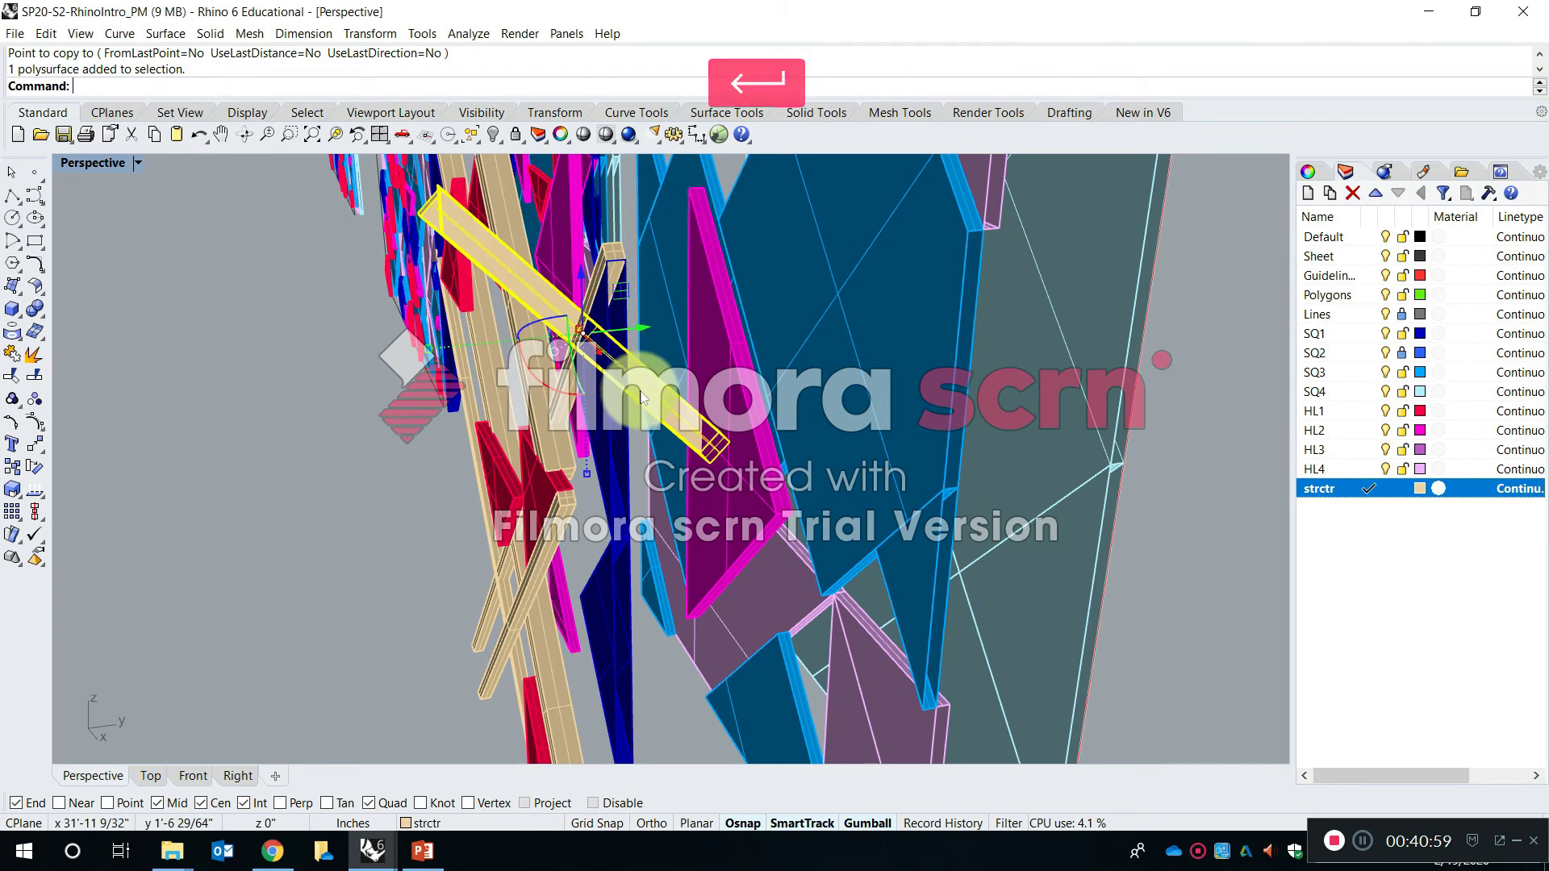
Try another gumball rotation of the copied thick bar, and undo it
left_click(536, 382)
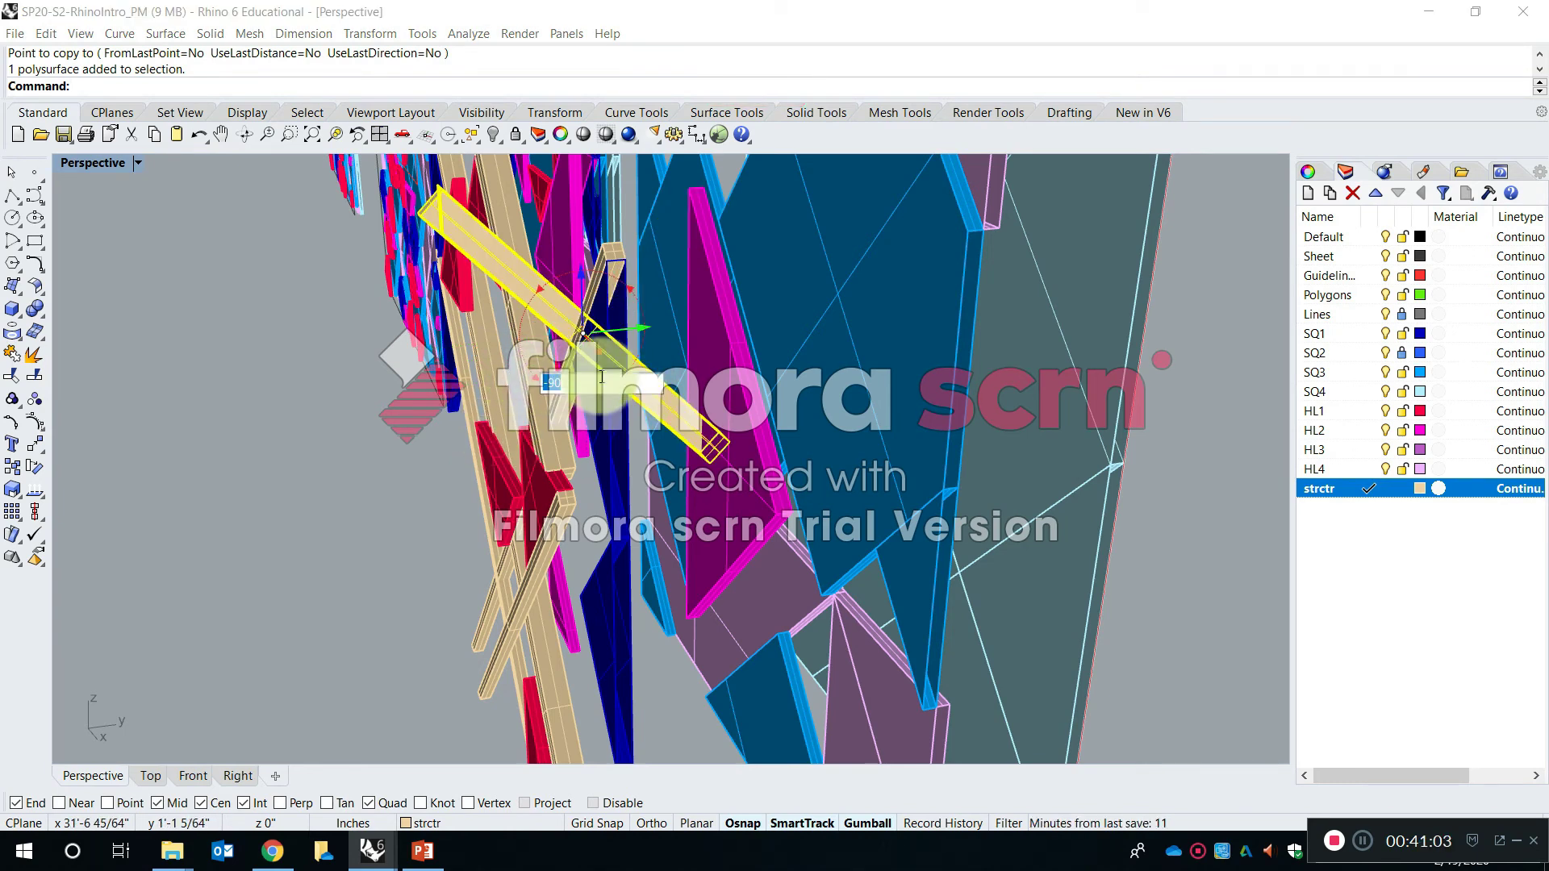
key("Return")
key("ctrl+z")
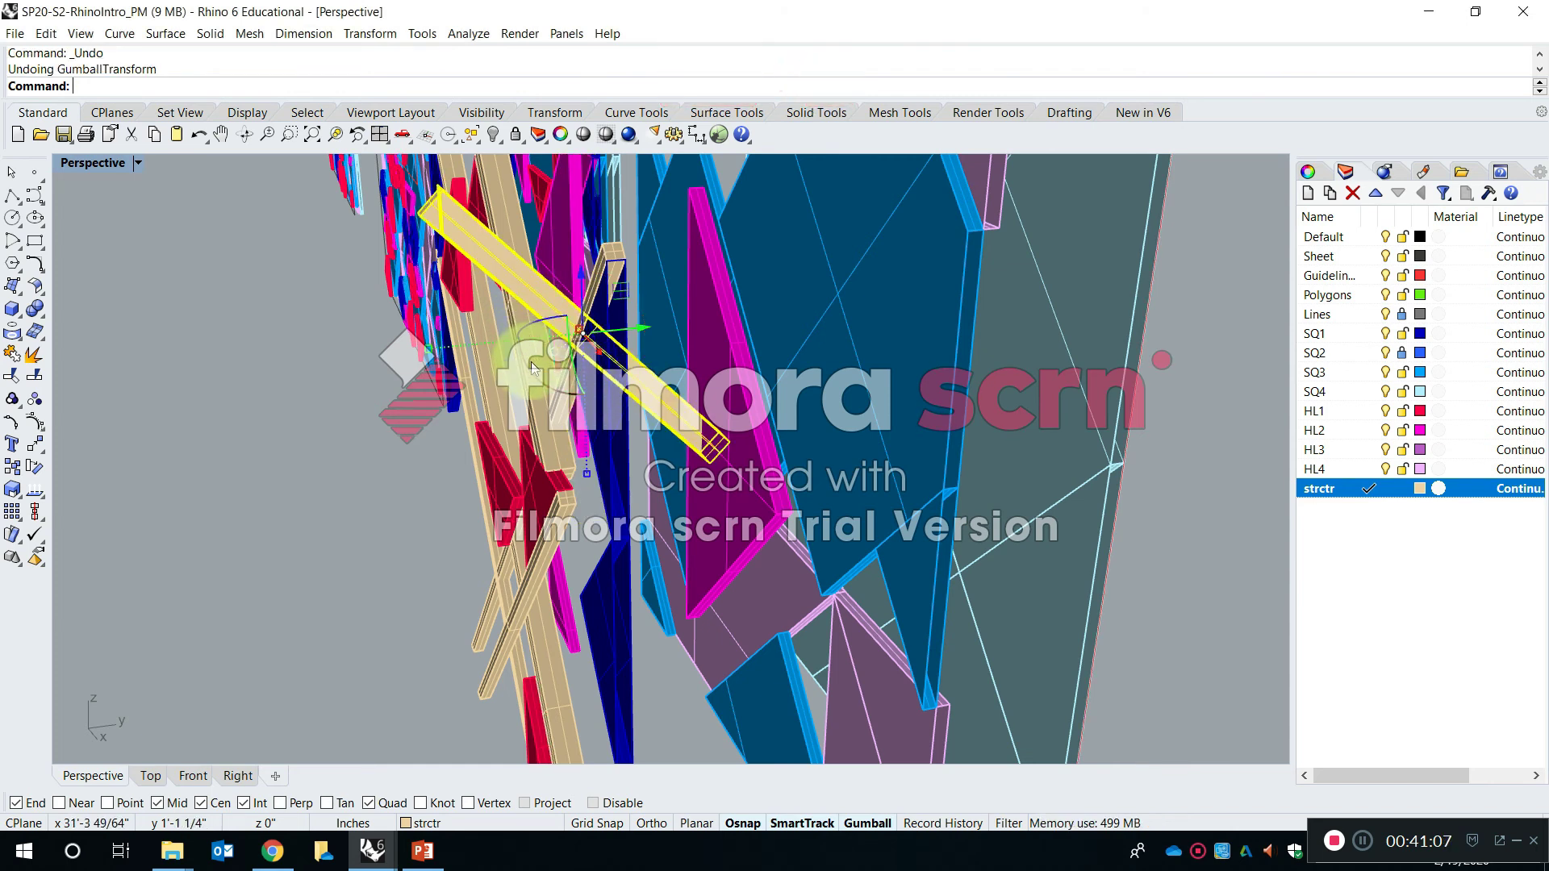
Rotate the copied thick bar about the horizontal axis until it stands perpendicular to the panel layers
left_click(533, 369)
type("4")
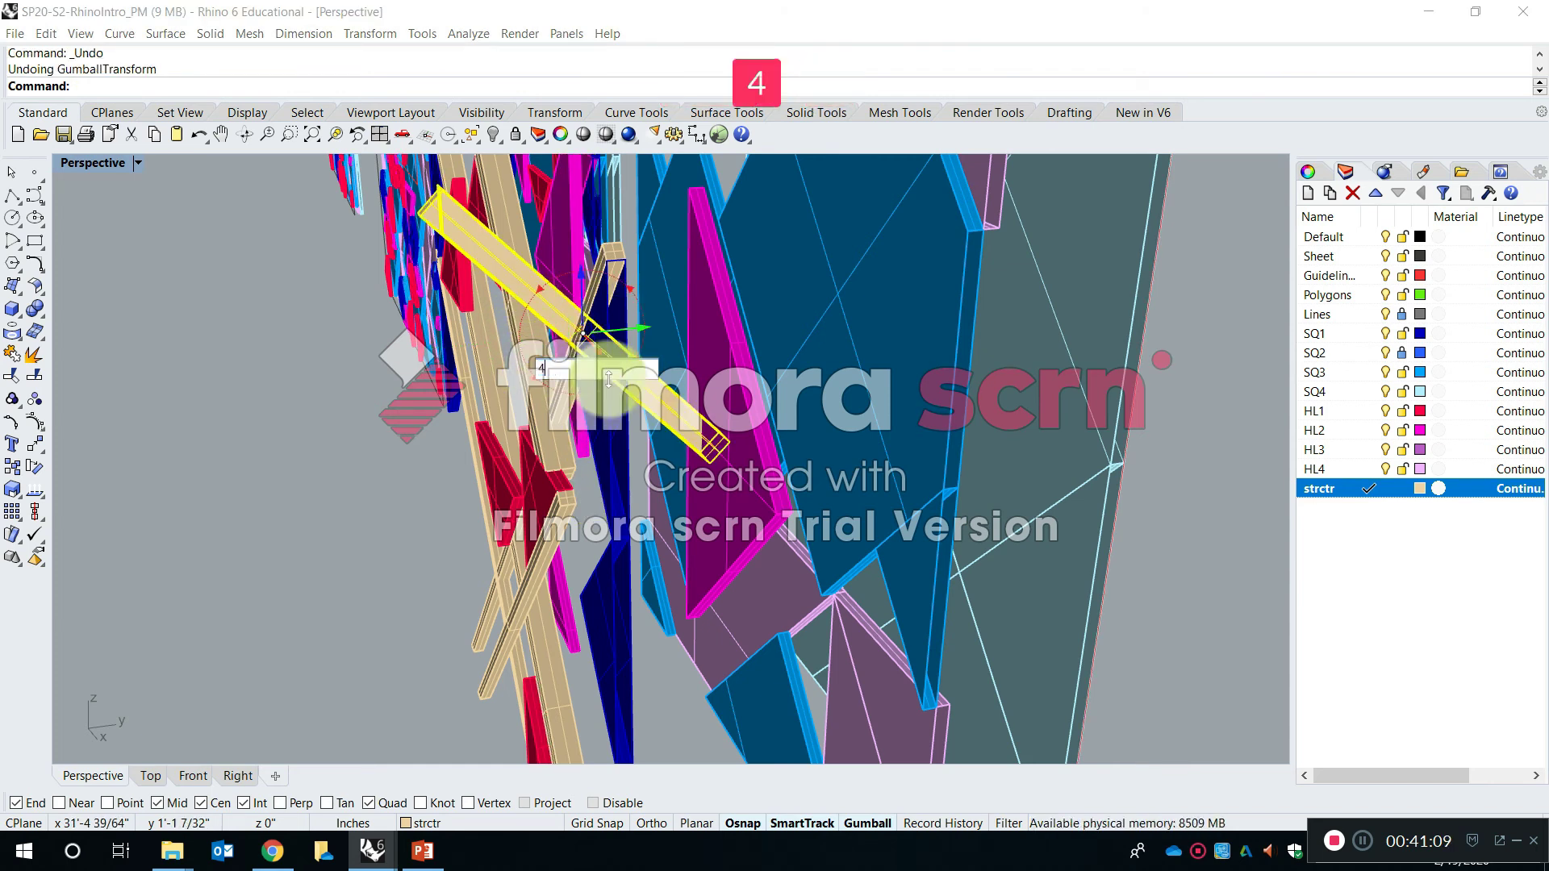
key("Return")
key("Escape")
Move the perpendicular bar from its end corner to the upper right corner of the exploded panel's lilac layer
scroll(596, 359, "down", 3)
type("Move")
key("Return")
left_click(600, 353)
key("Return")
scroll(477, 378, "up", 3)
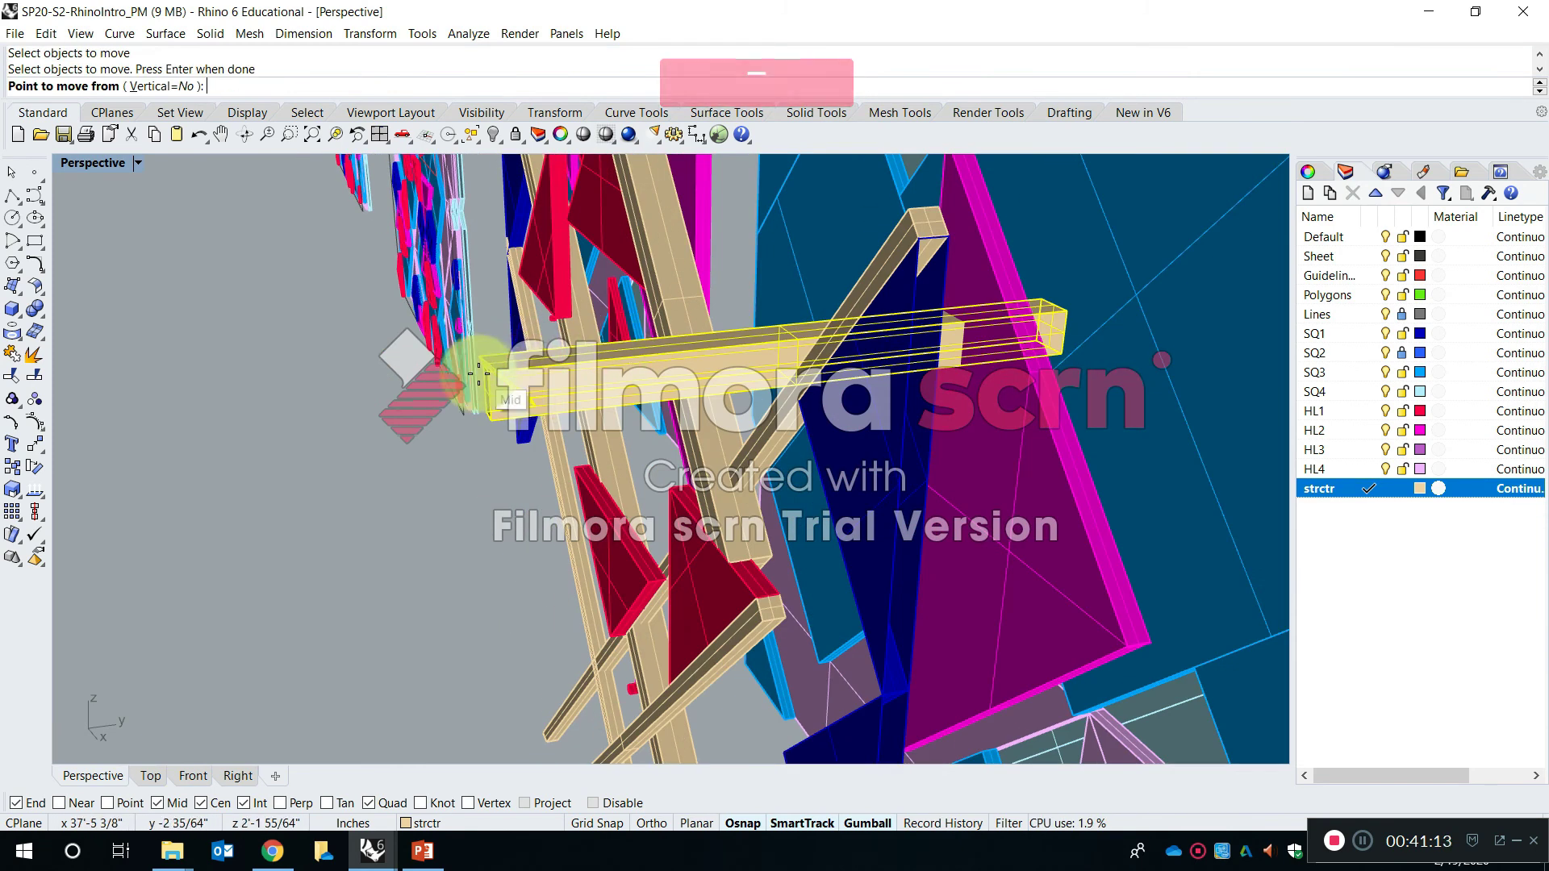
scroll(477, 378, "up", 3)
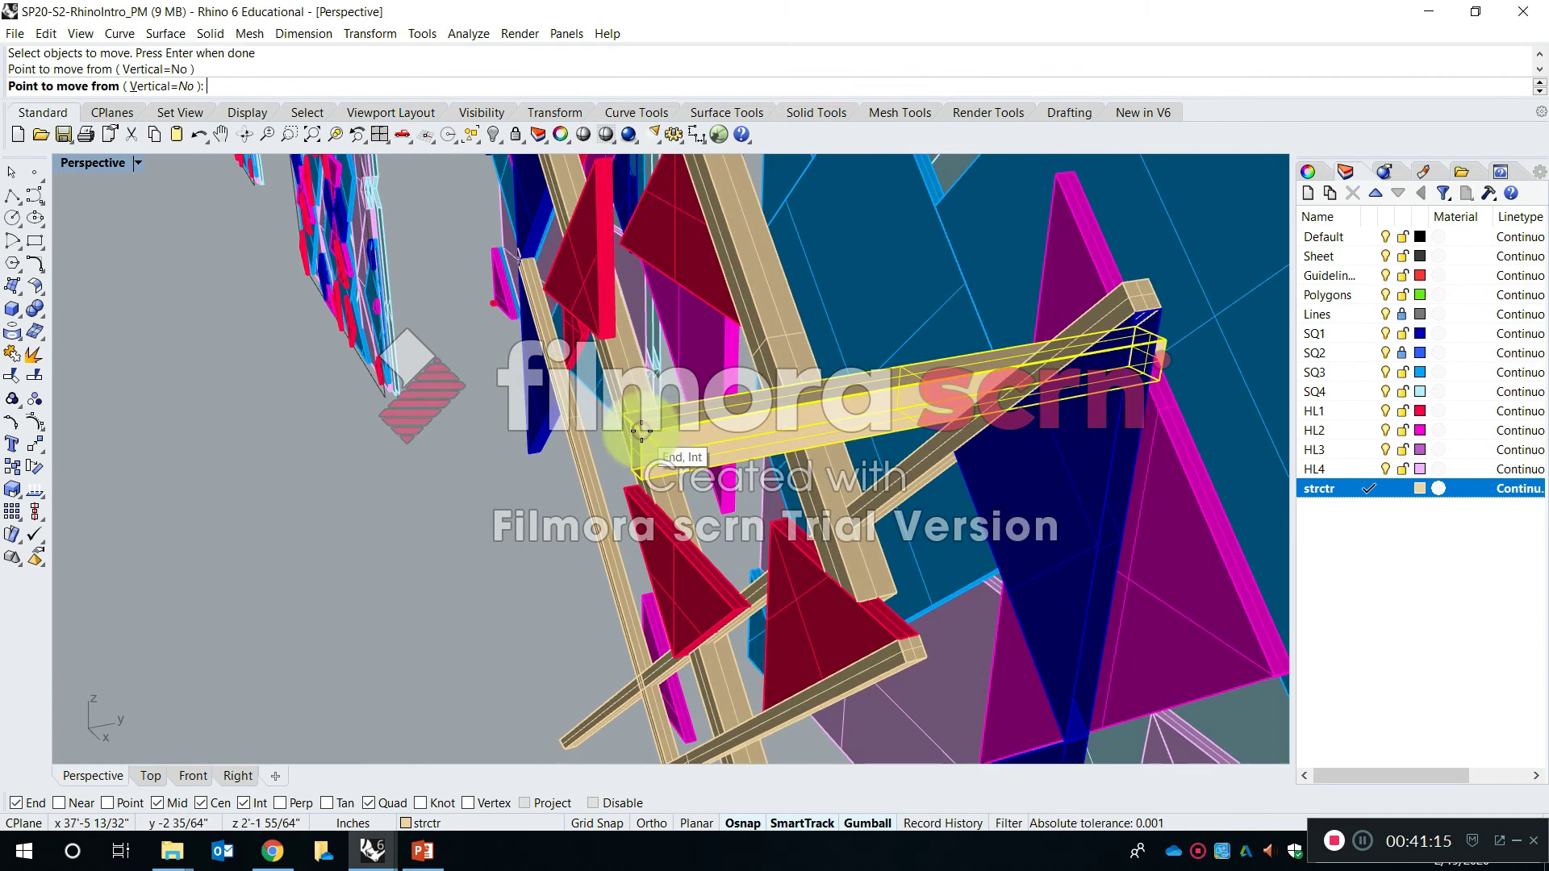
left_click(641, 431)
scroll(641, 432, "down", 3)
scroll(956, 310, "up", 2)
key("Escape")
left_click(975, 301)
Review the whole model from farther out, and frame the selected exploded panel to inspect its layers and bars
right_click_drag(1099, 350, 1023, 336)
right_click_drag(704, 481, 739, 494)
scroll(865, 225, "down", 6)
right_click_drag(784, 391, 660, 402)
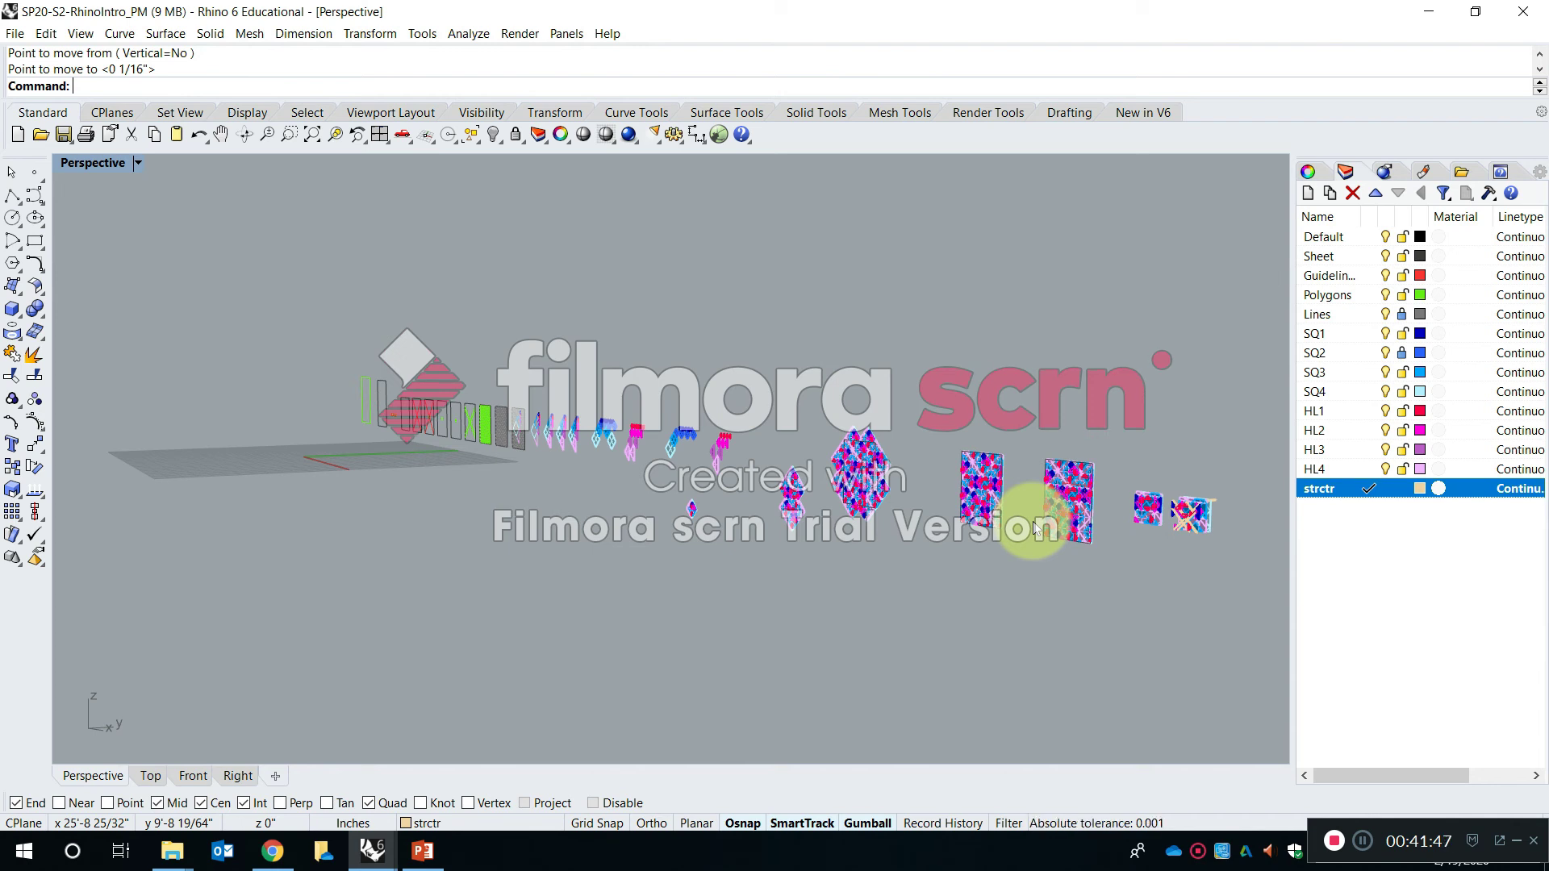
left_click_drag(1241, 569, 1175, 456)
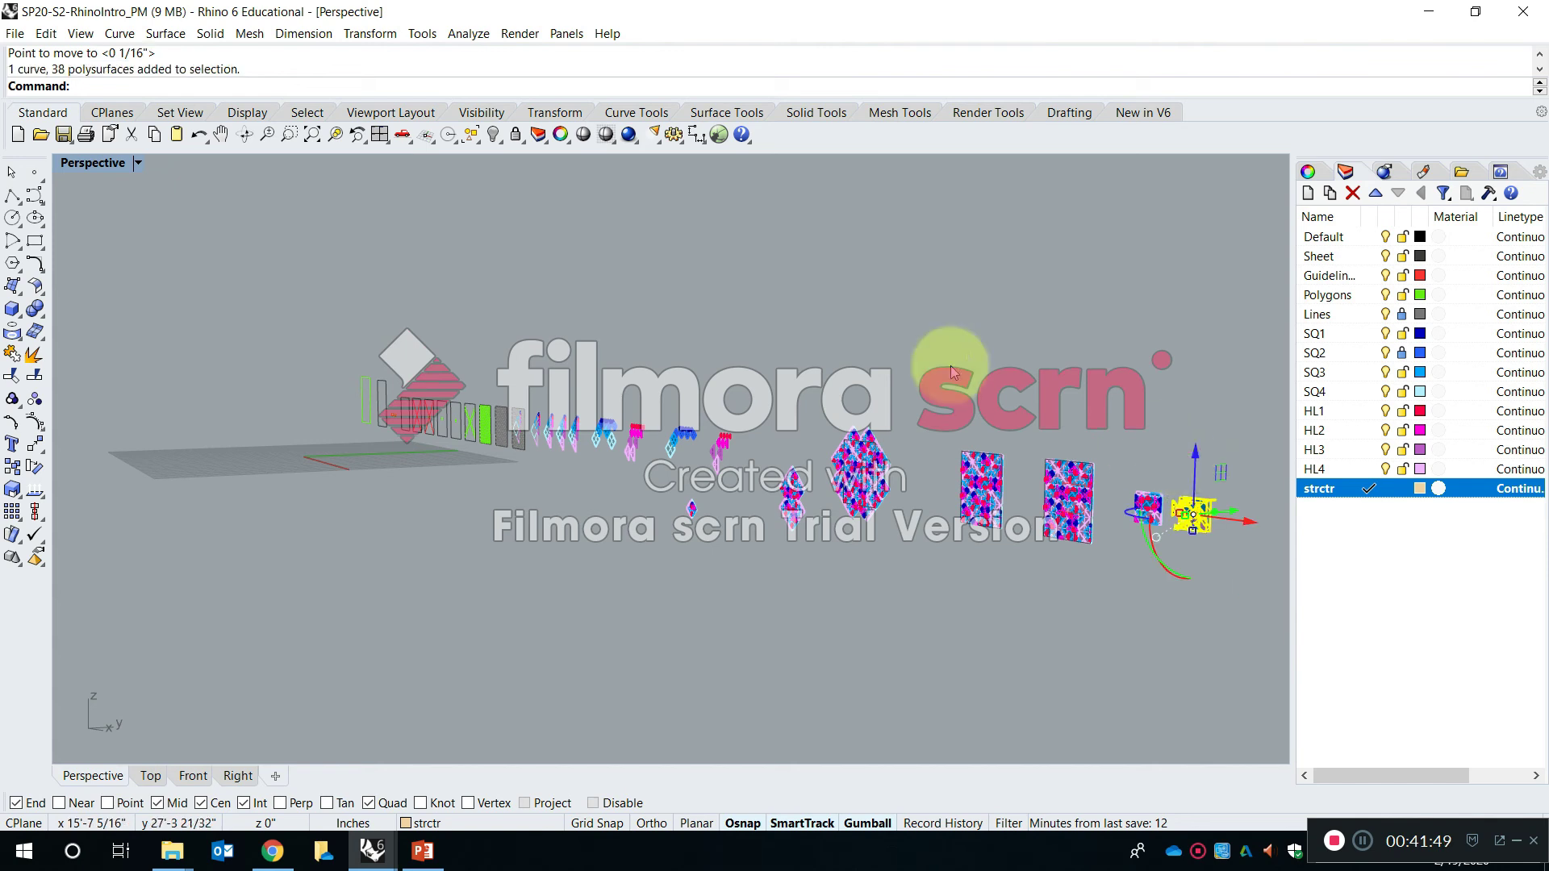
left_click(334, 142)
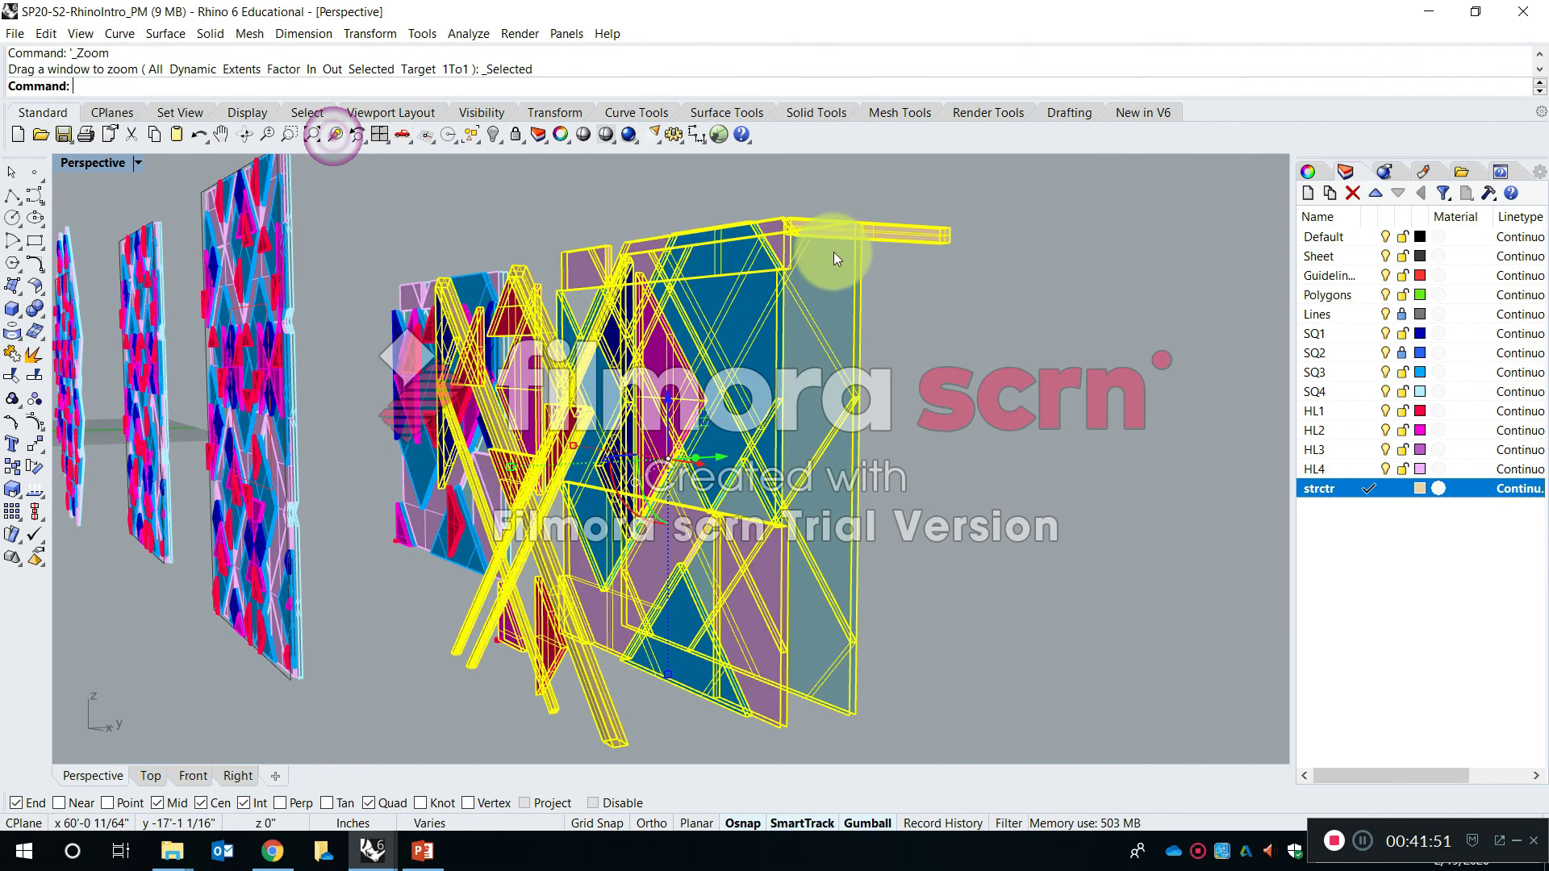
left_click(974, 418)
mouse_move(974, 418)
right_mouse_down()
mouse_move(1006, 439)
mouse_move(1029, 431)
mouse_move(989, 434)
right_mouse_up()
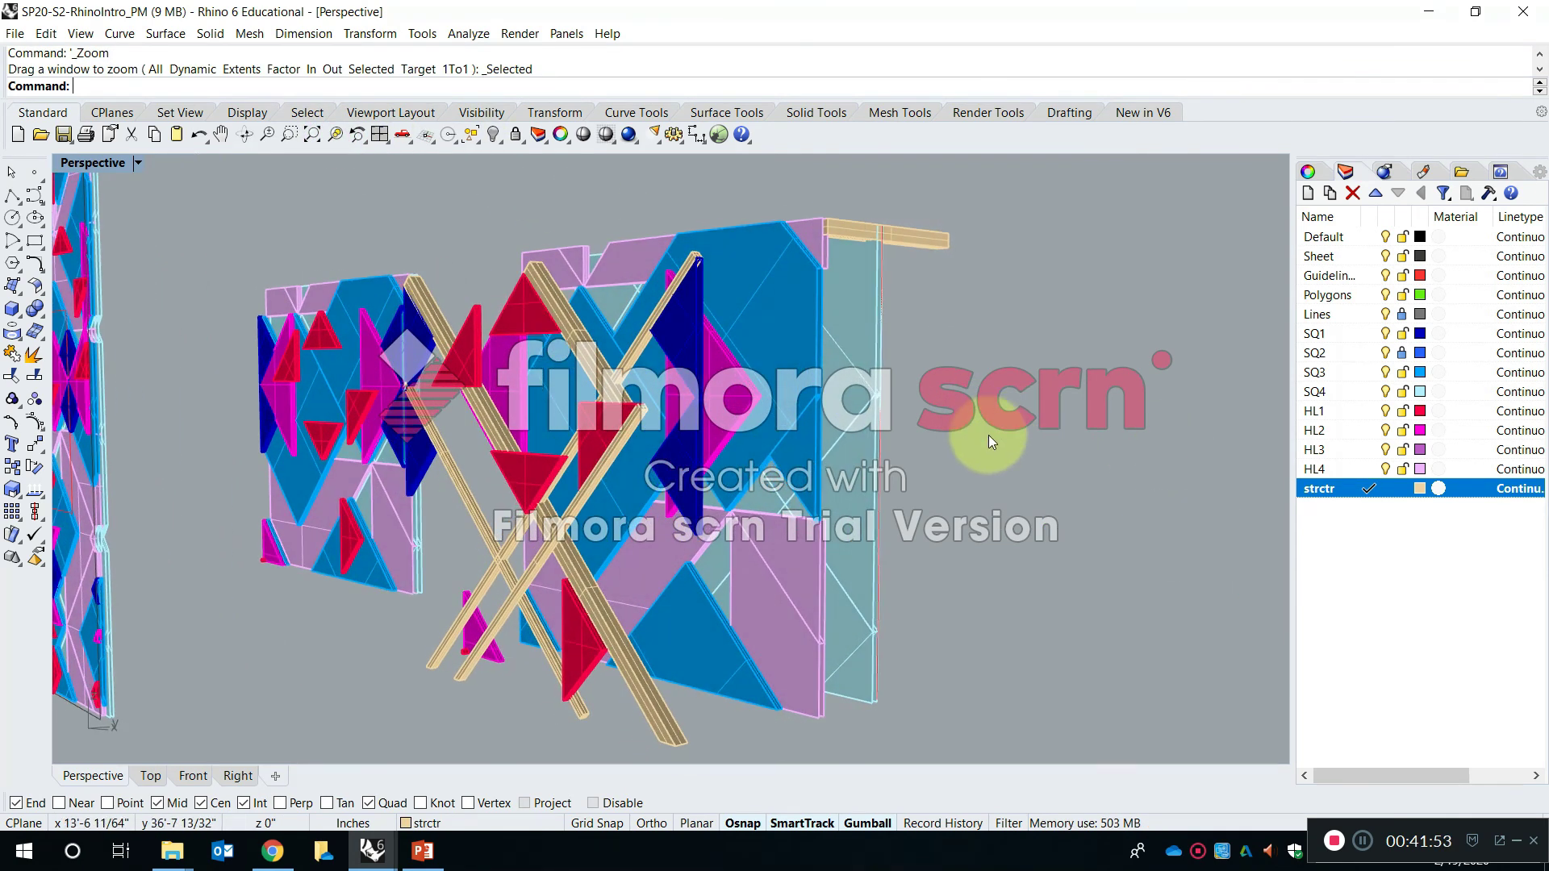
Subtract the crossing bar from the short thick bar at their intersection with BooleanDifference, keeping DeleteInput at No
scroll(625, 359, "up", 5)
right_click_drag(609, 426, 1006, 482)
scroll(957, 373, "up", 7)
scroll(957, 376, "up", 3)
right_click_drag(958, 376, 747, 551)
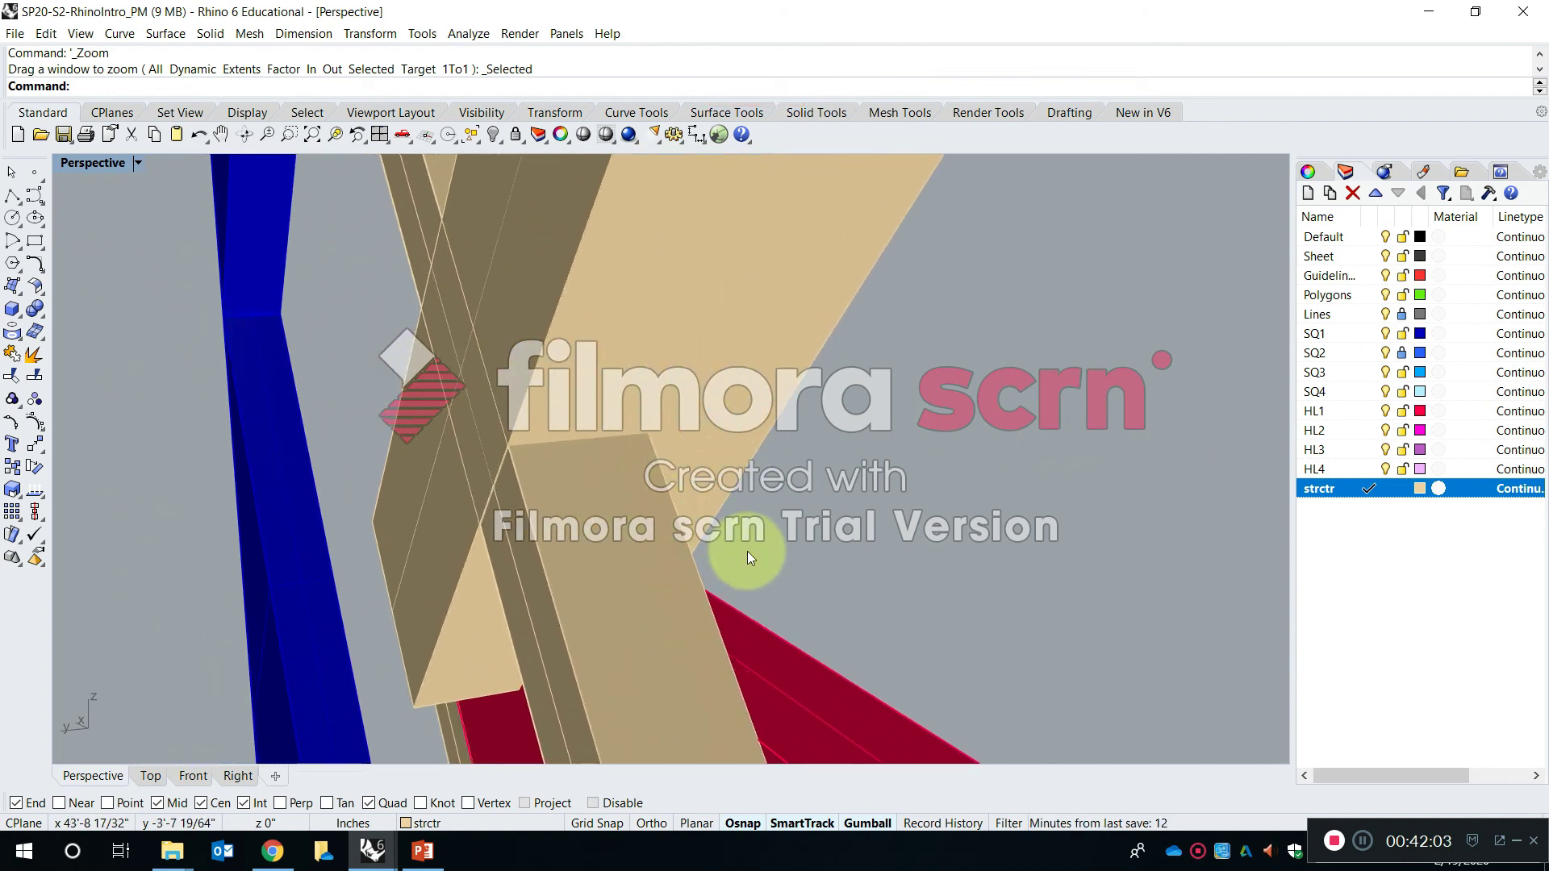
key("Escape")
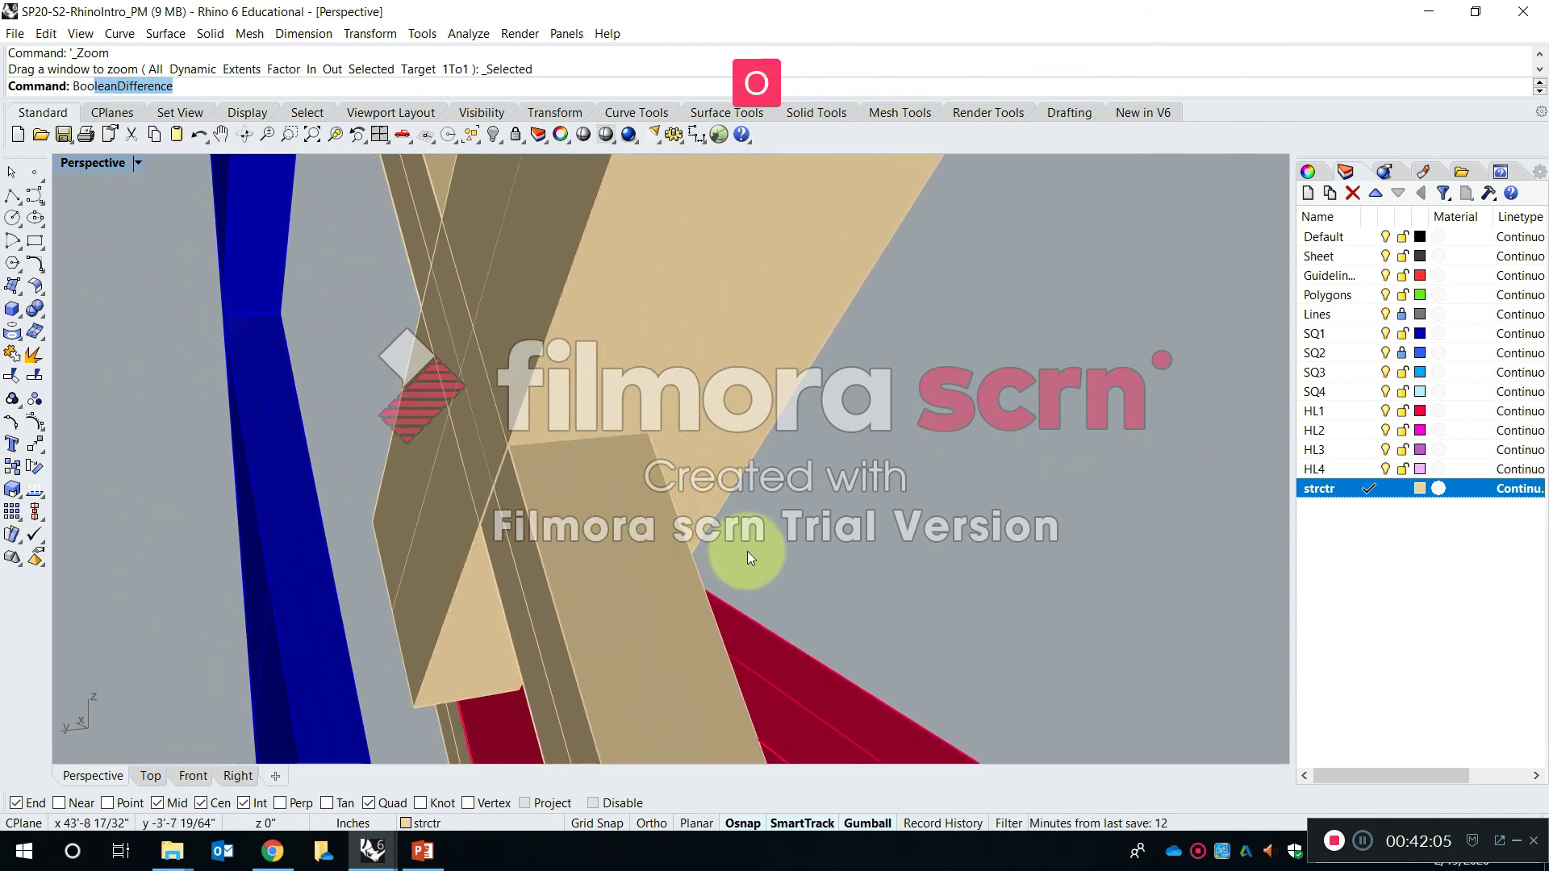
type("Boo")
key("Return")
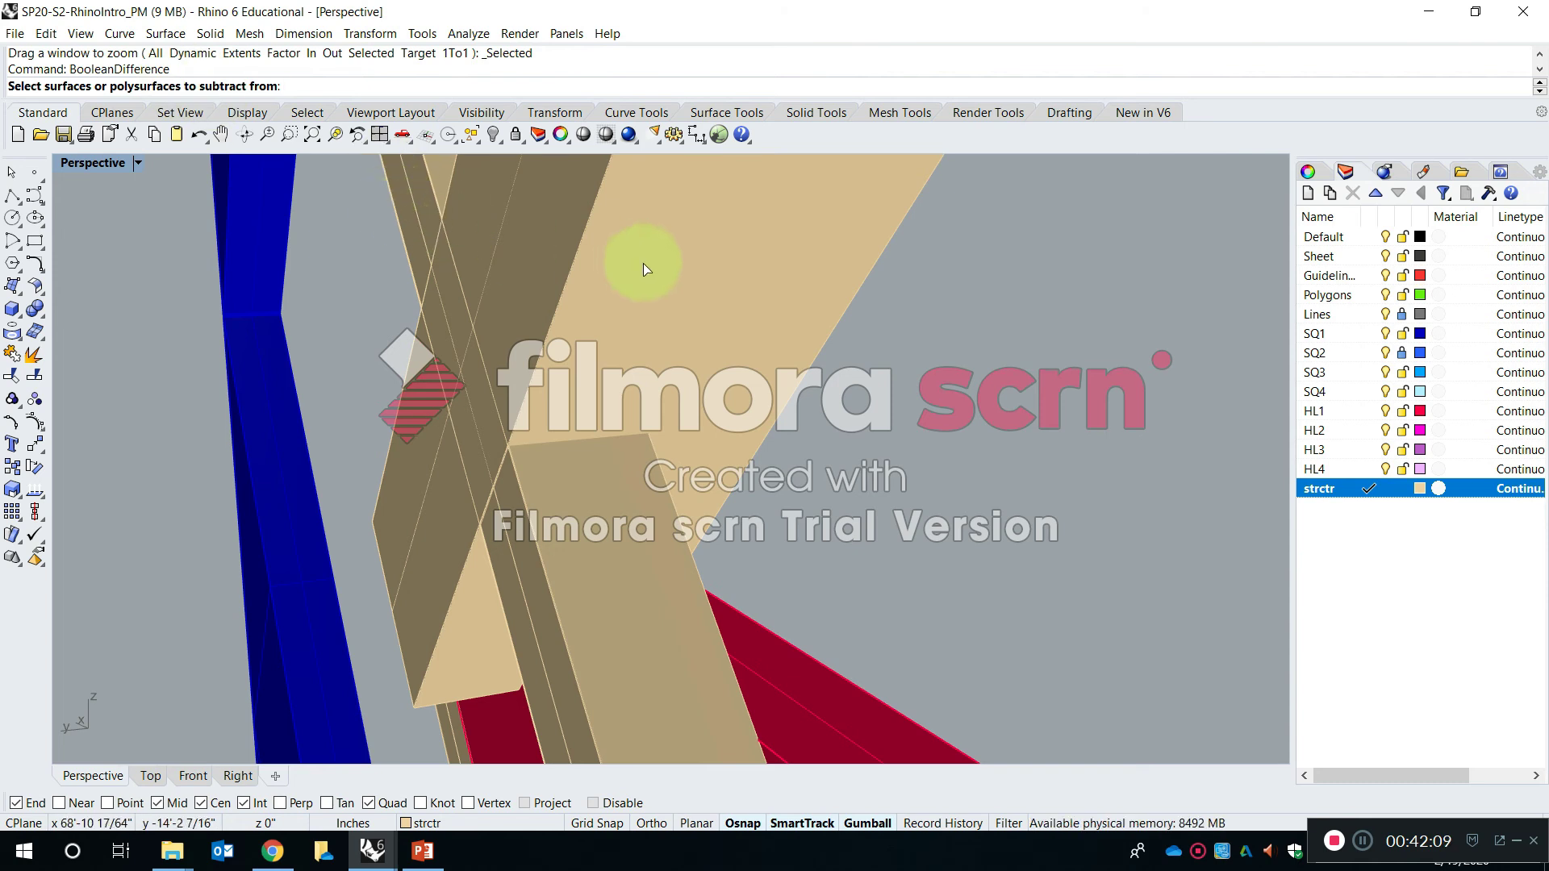
left_click(738, 307)
key("Return")
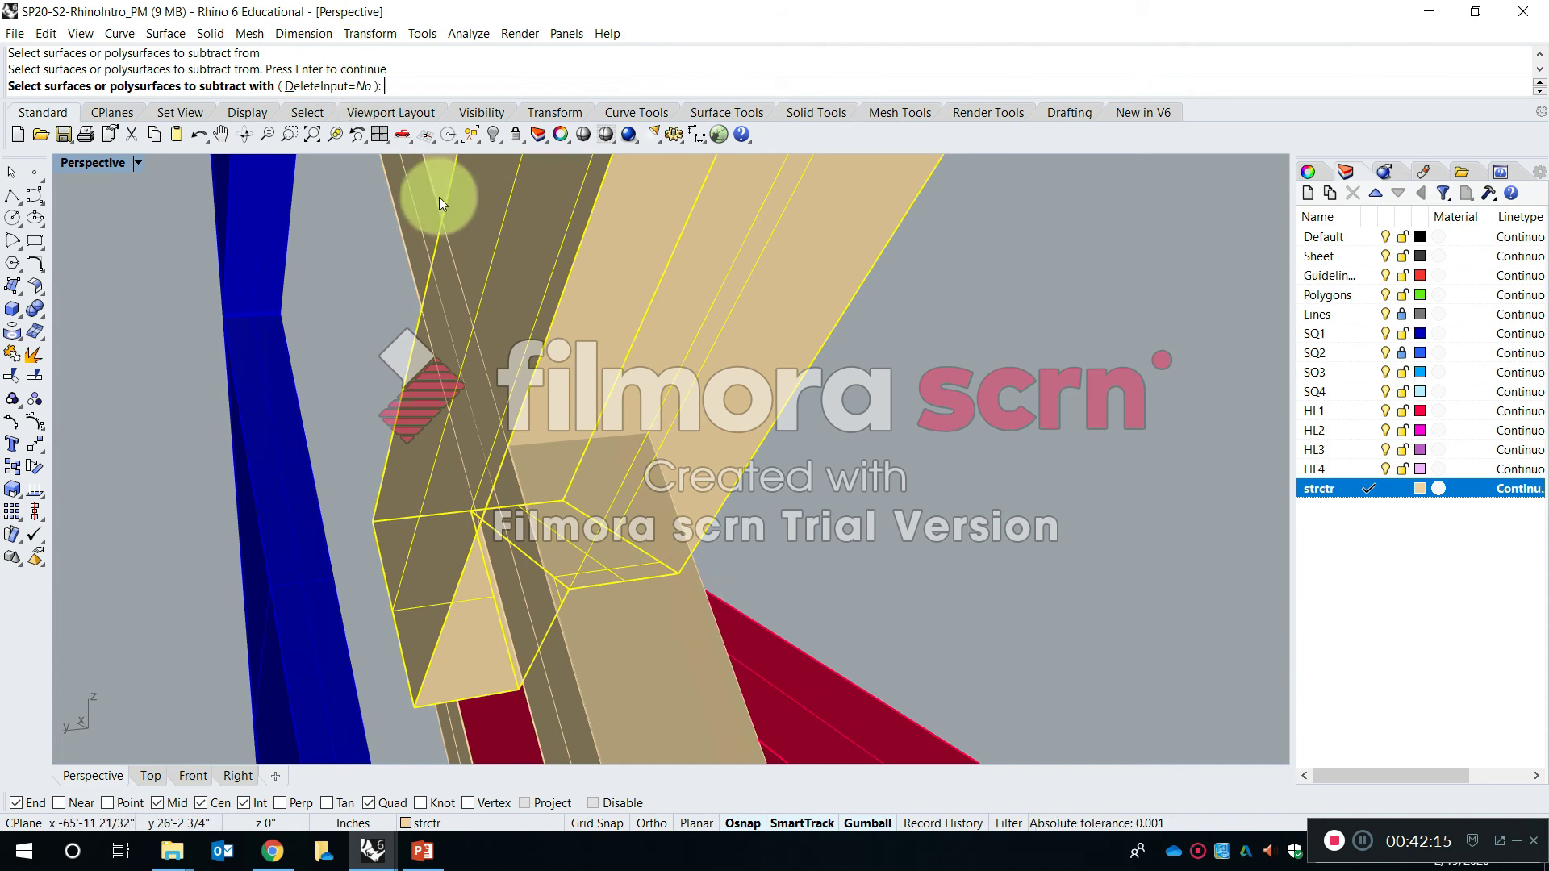
left_click(707, 666)
key("Return")
key("Escape")
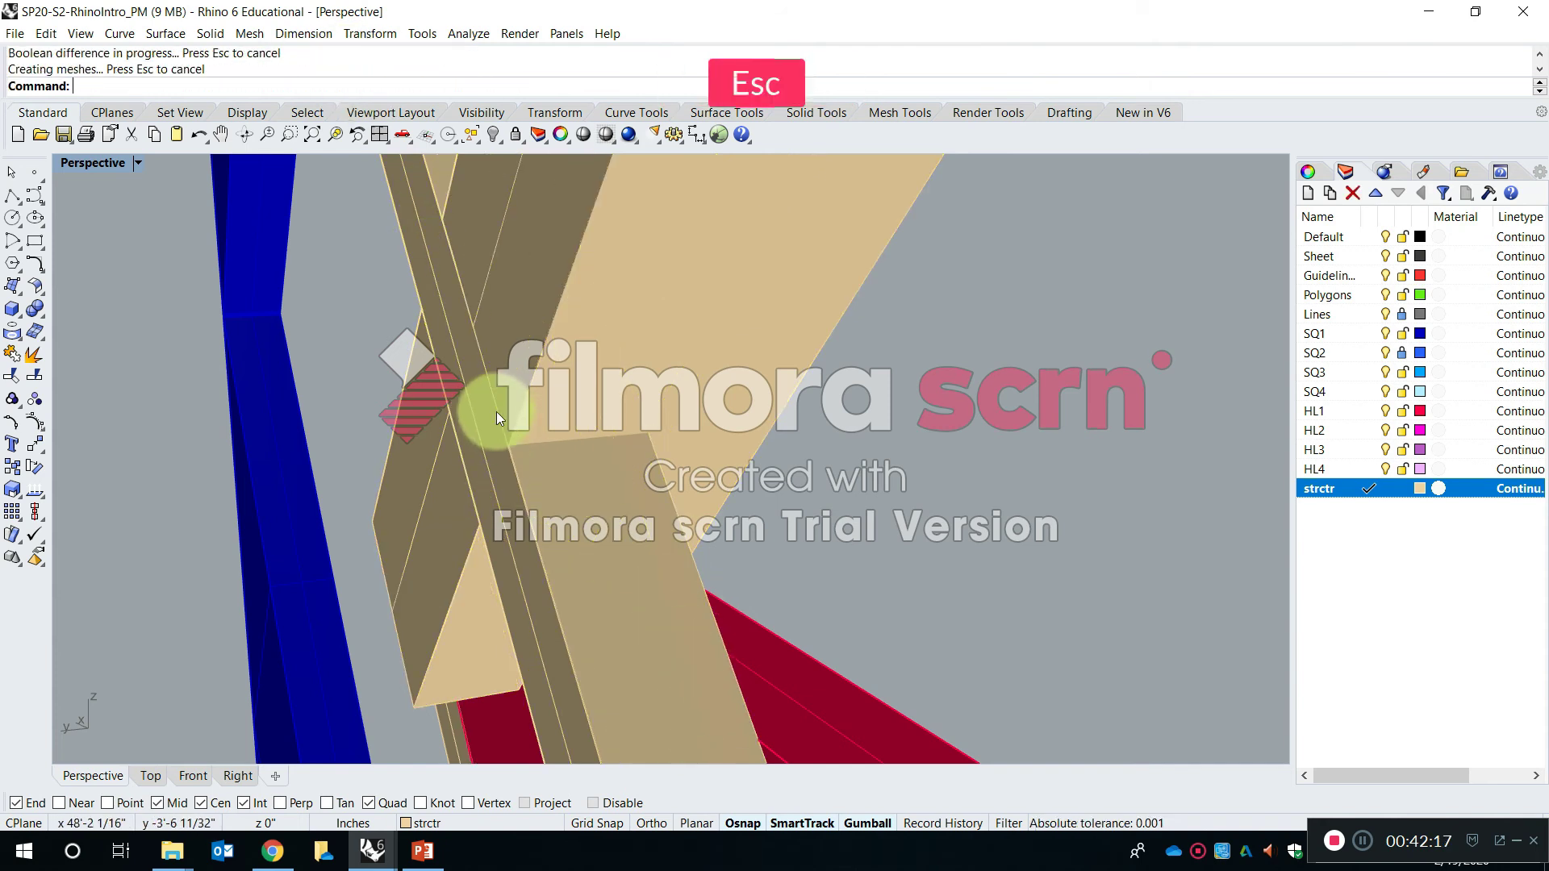
Move the notched thick bar away from the crossing bar with the gumball, and inspect the cut where they intersected
left_click(586, 512)
right_click_drag(573, 432, 734, 402)
key("Escape")
left_click(769, 376)
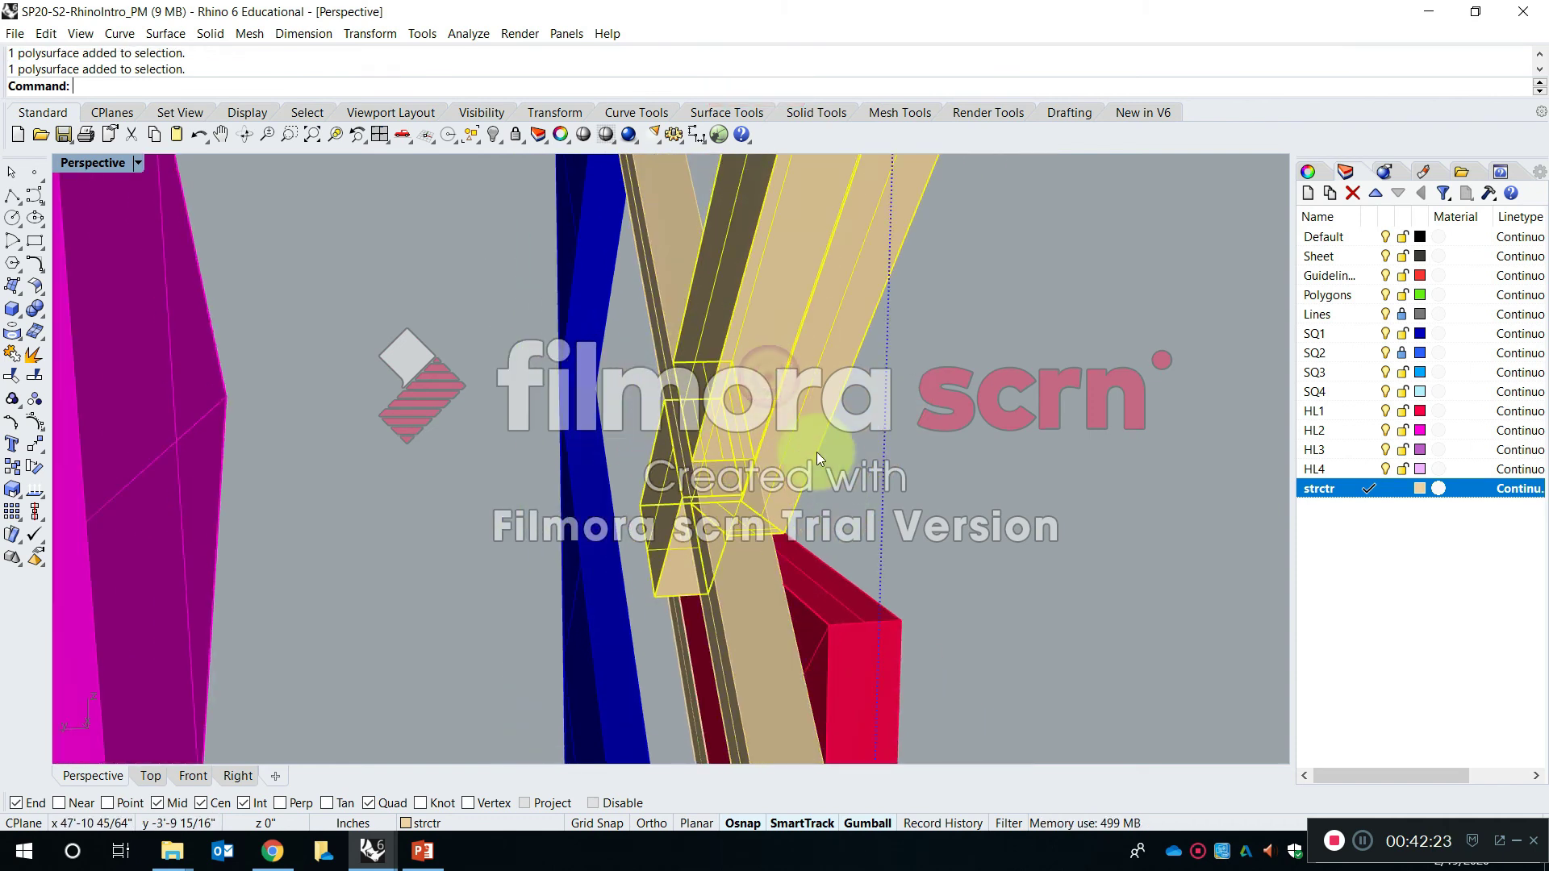
scroll(880, 401, "down", 4)
right_click_drag(879, 400, 658, 564, "shift")
scroll(586, 384, "up", 1)
left_click_drag(585, 384, 709, 385)
left_click(768, 700)
scroll(713, 650, "up", 6)
right_click_drag(678, 563, 569, 321, "shift")
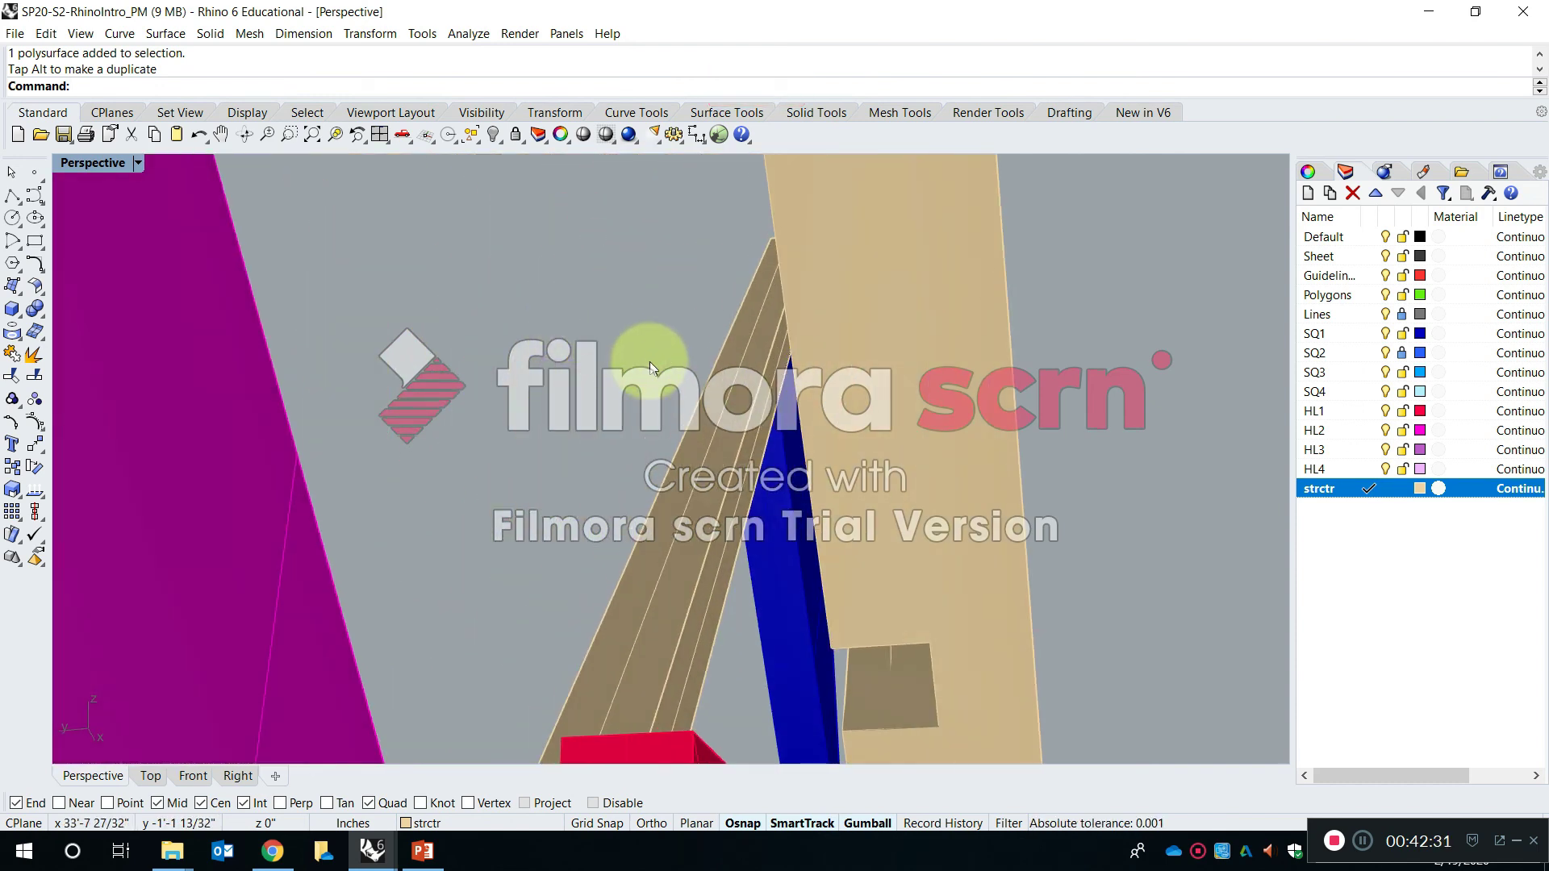
Undo the last gumball move of the notched thick bar in the exploded panel
key("ctrl")
right_click_drag(651, 362, 571, 519)
key("ctrl+z")
left_click(633, 455)
right_click_drag(704, 461, 619, 493)
right_click_drag(534, 444, 670, 529)
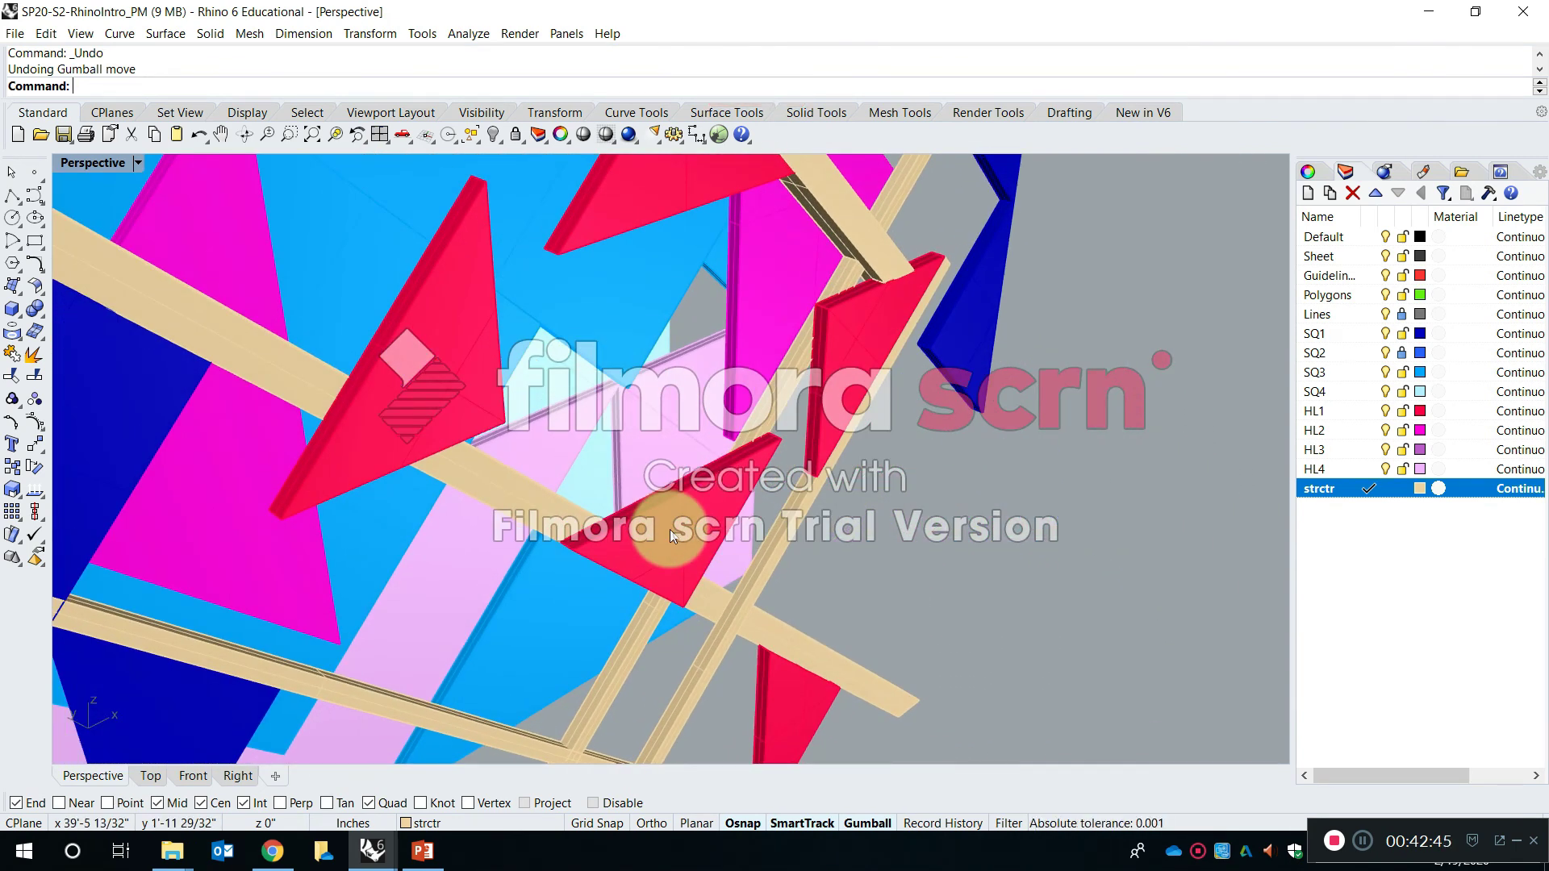
Review the exploded panel with its crossing bars and compare it with the assembled panels across the whole model
scroll(695, 462, "down", 9)
right_click_drag(710, 460, 646, 341)
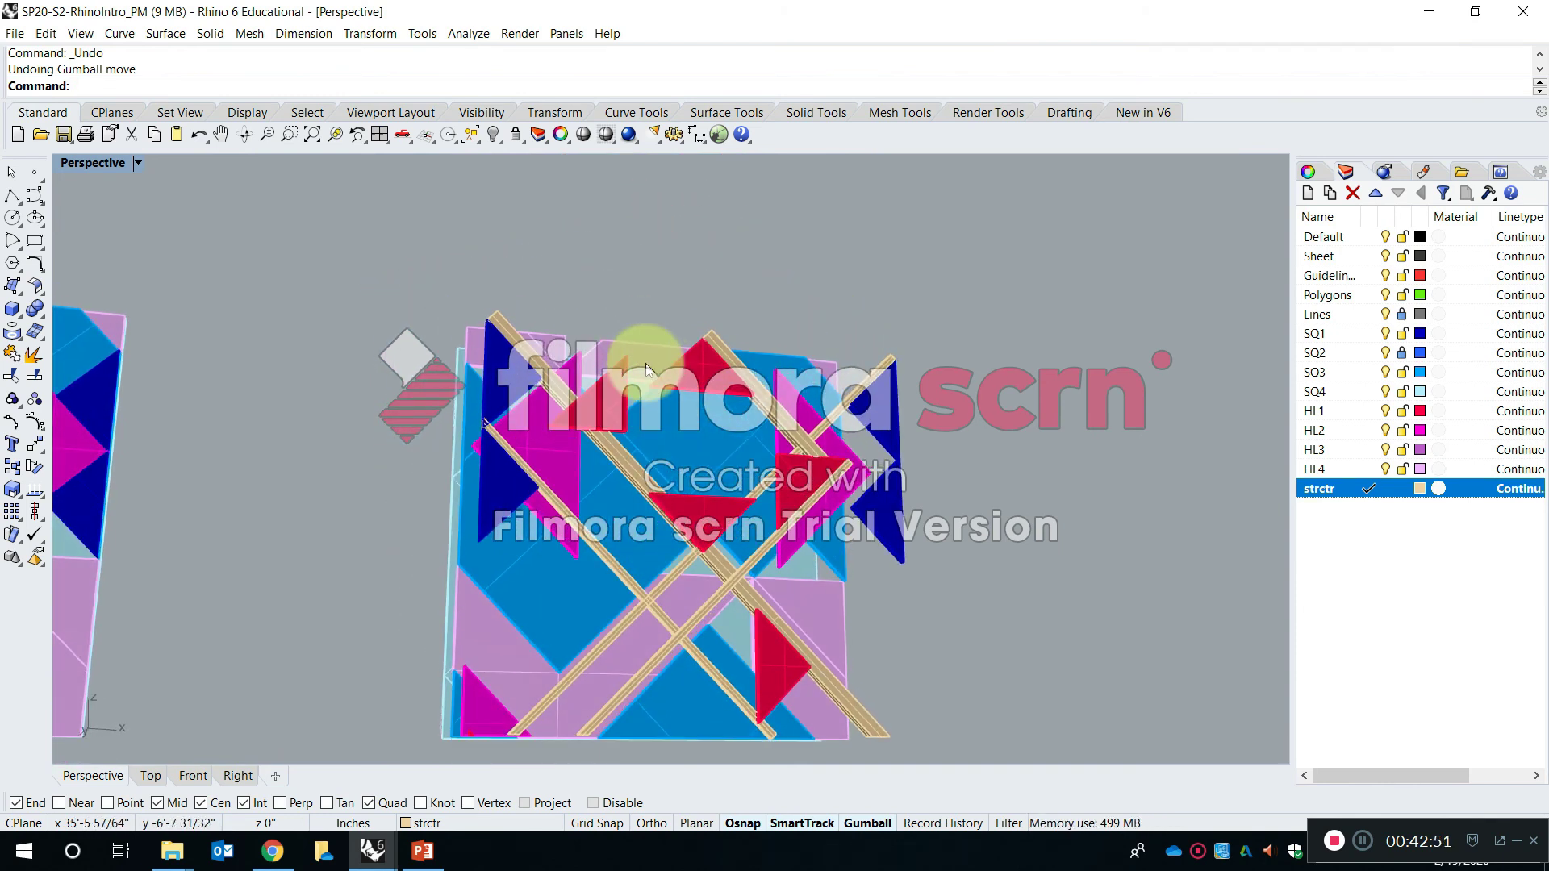
scroll(676, 328, "down", 20)
scroll(475, 302, "up", 9)
right_click_drag(611, 347, 527, 391)
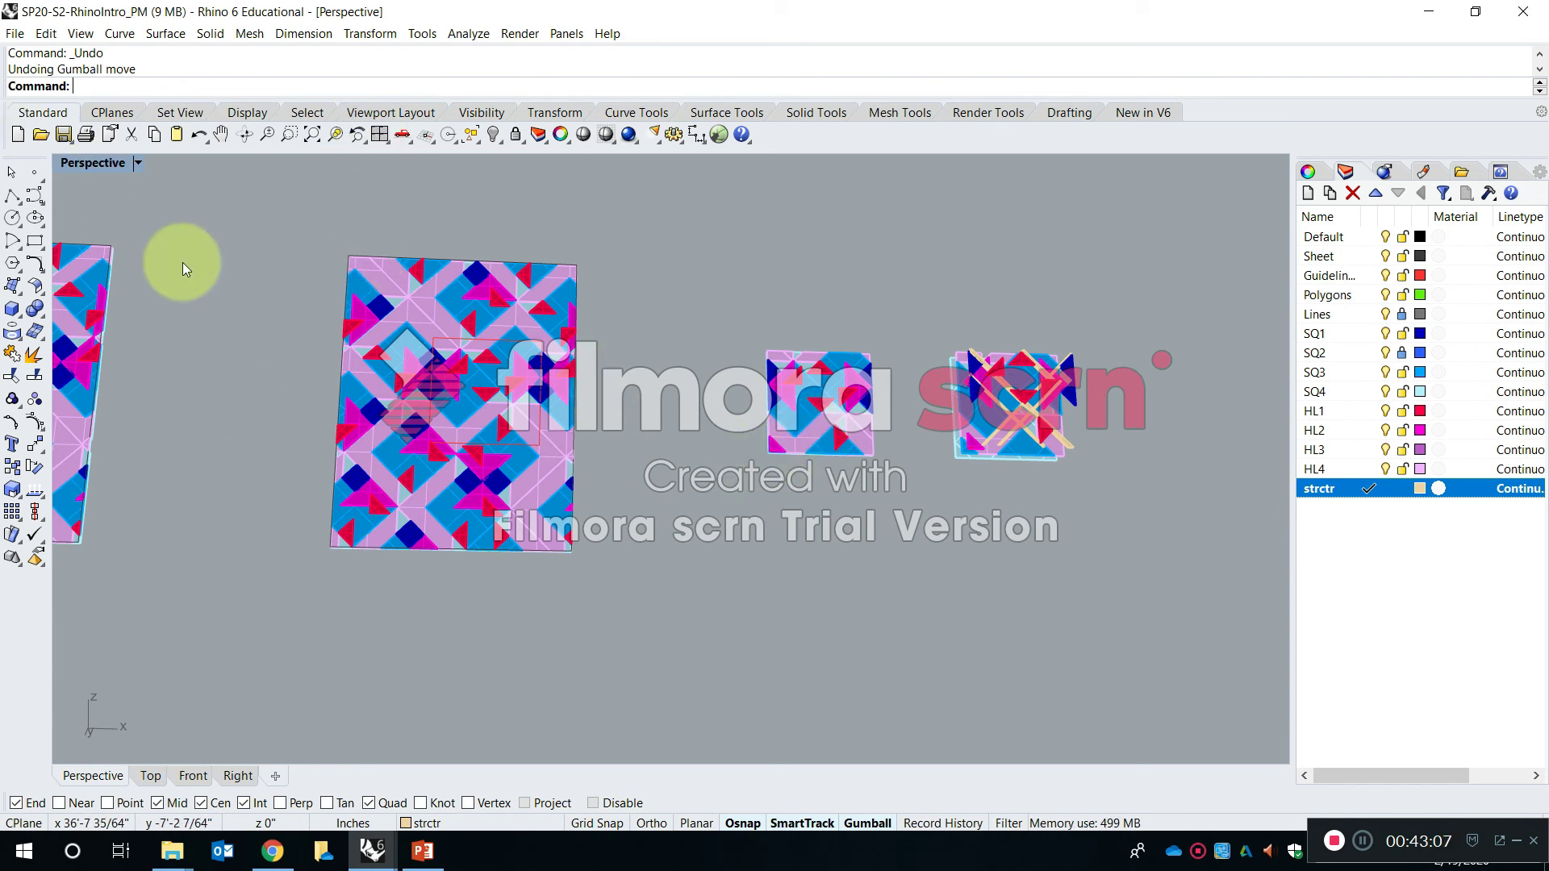
scroll(169, 340, "down", 10)
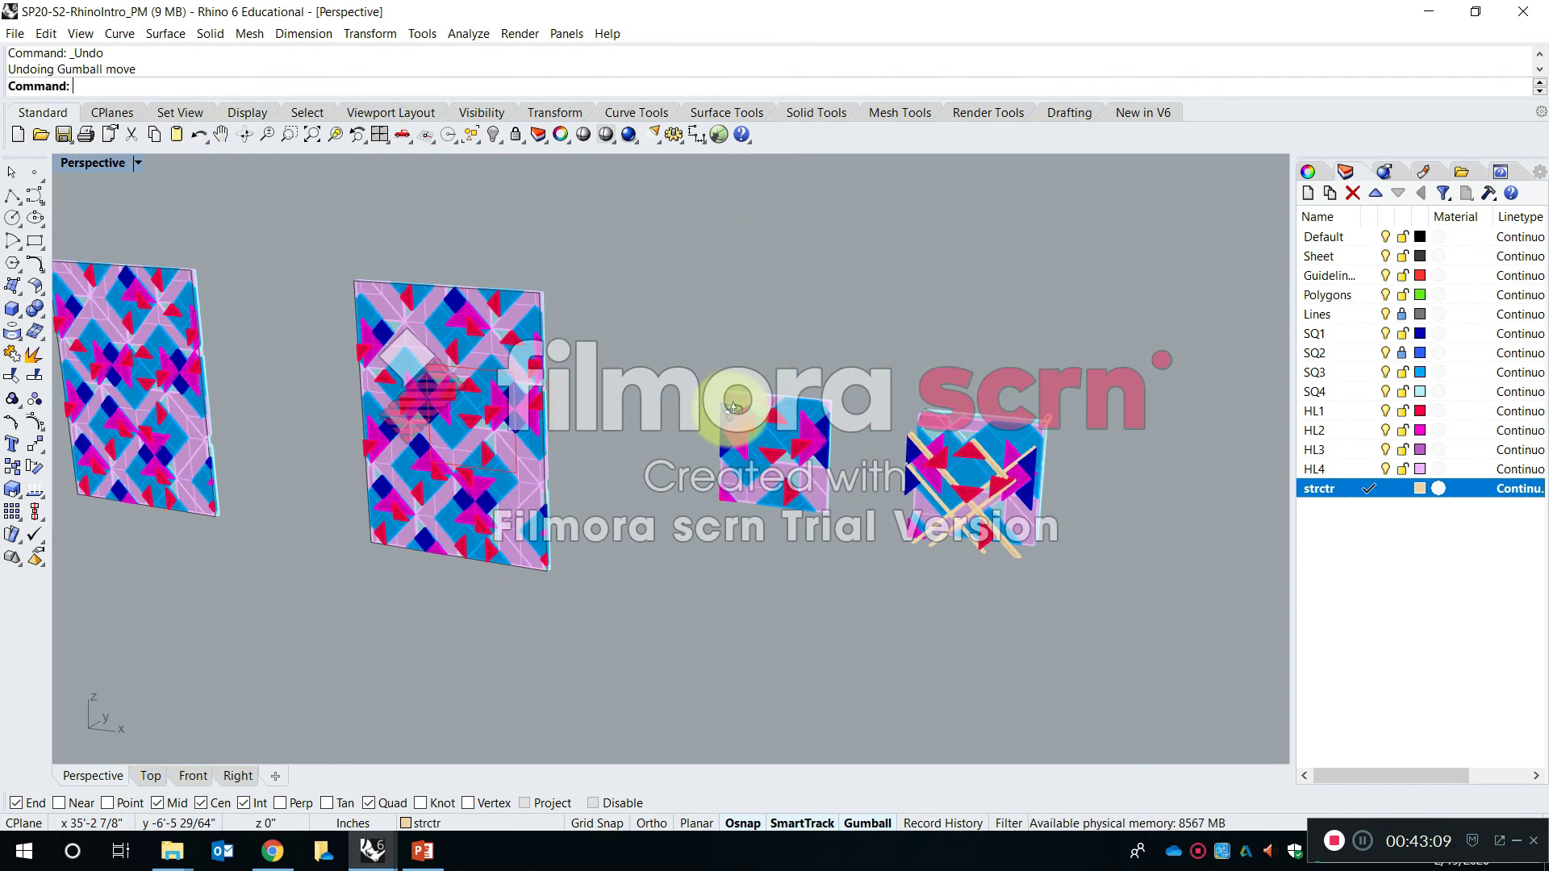
scroll(225, 312, "up", 5)
scroll(362, 332, "down", 2)
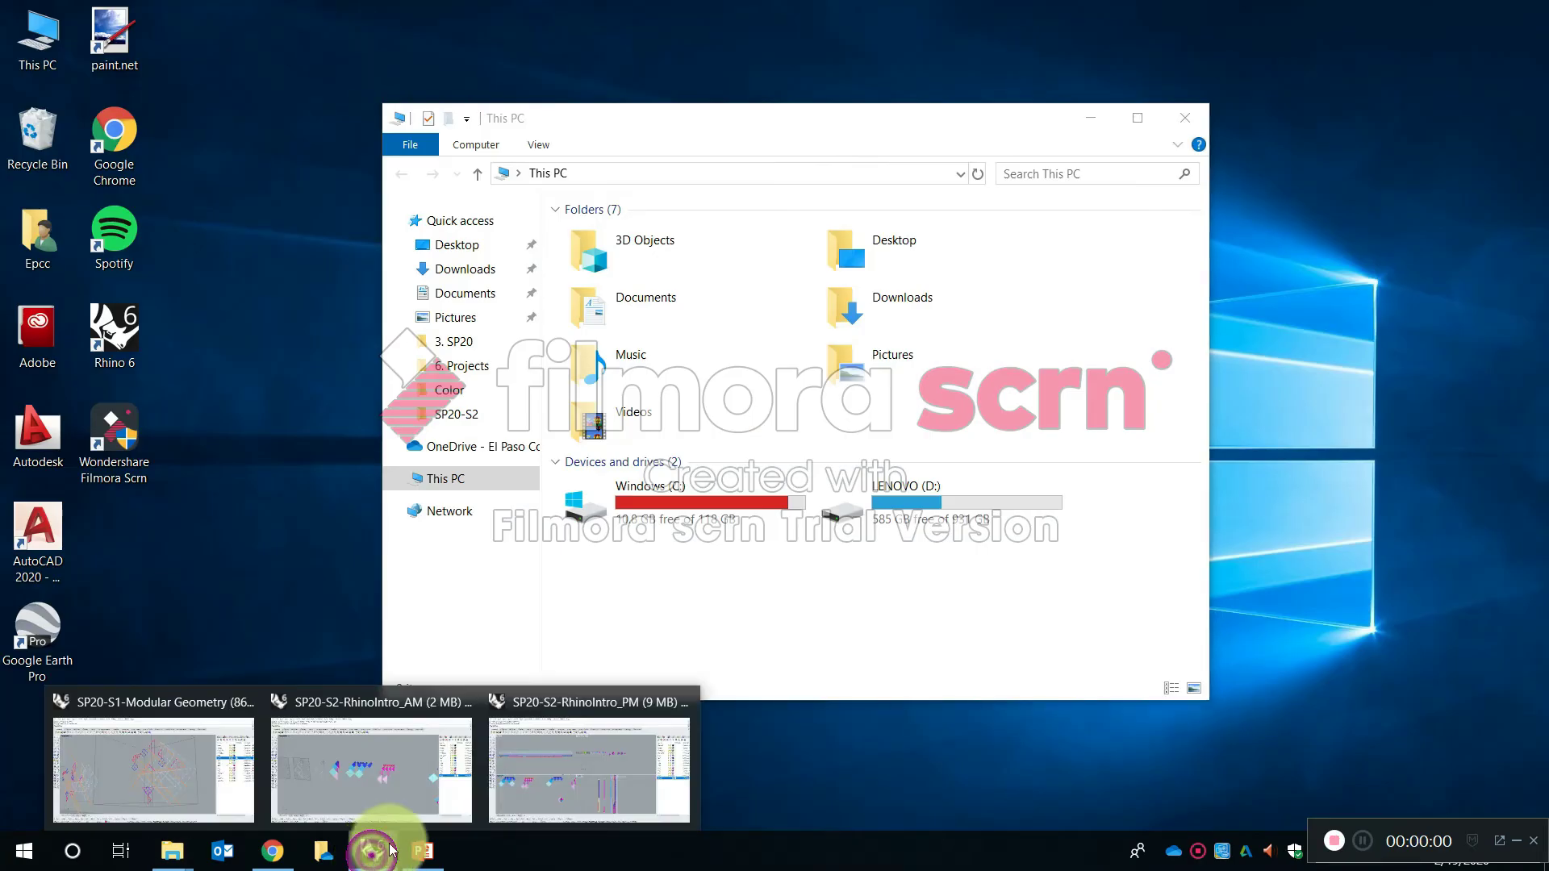
Switch to the SP20-S2-RhinoIntro_PM model and maximize its Front viewport
left_click(384, 787)
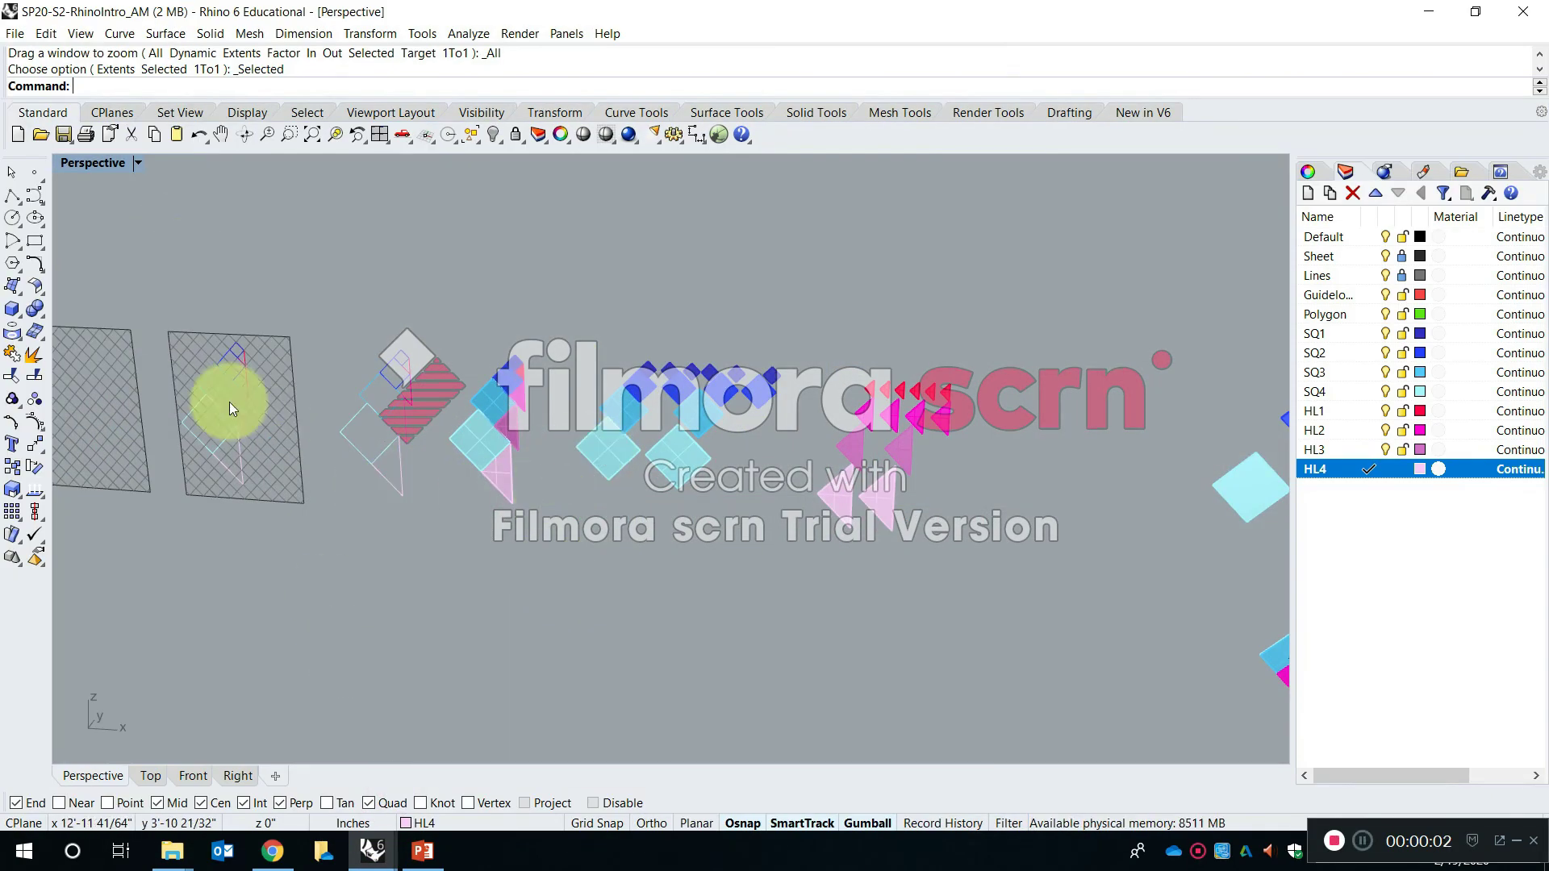
mouse_move(371, 849)
left_click(565, 759)
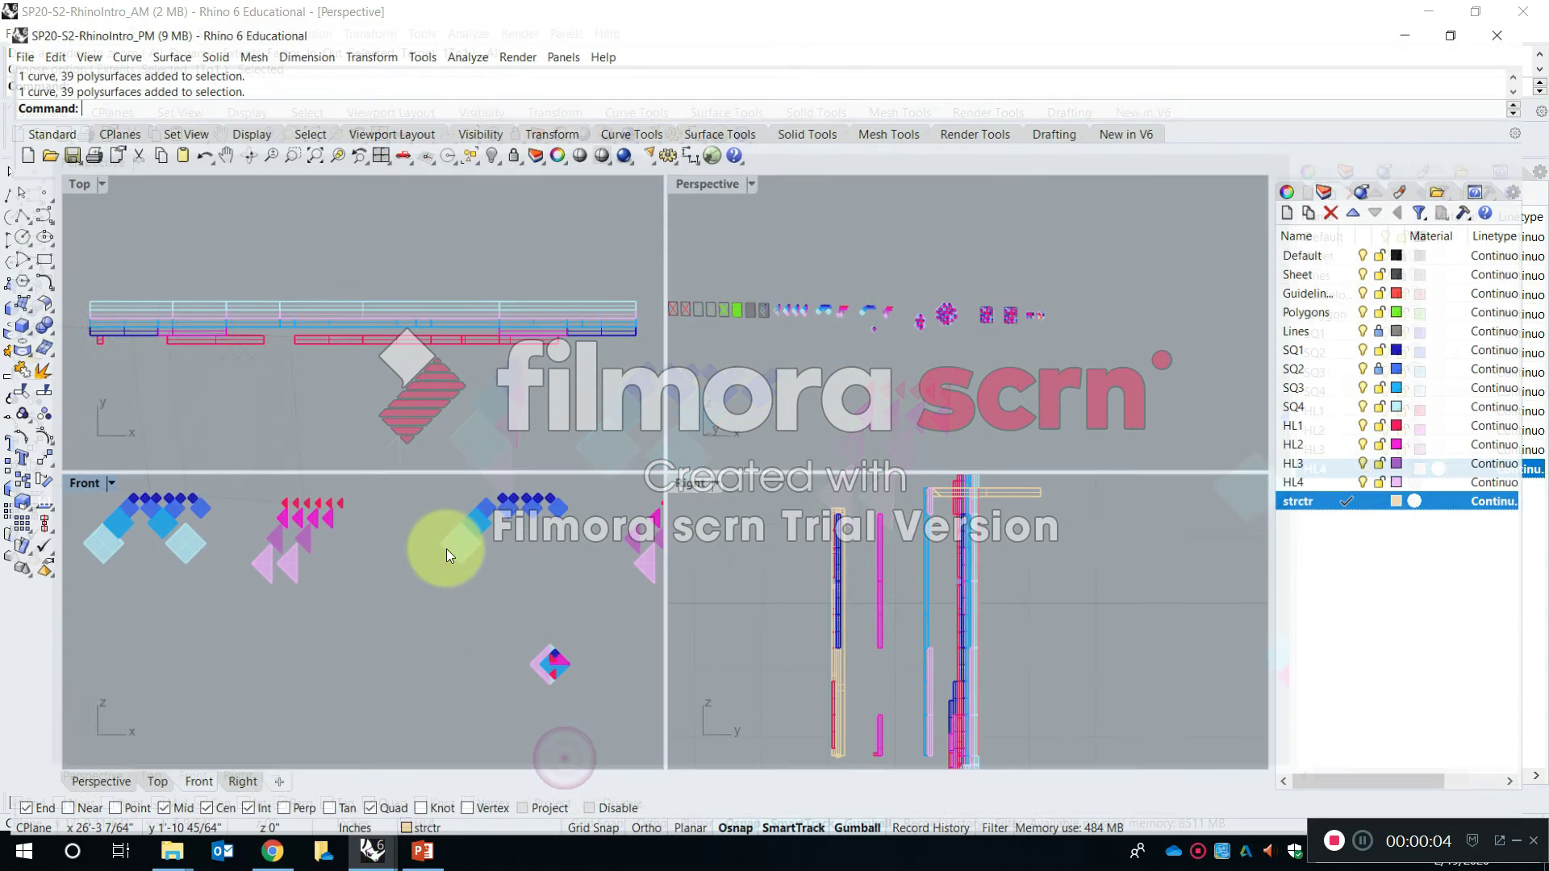
left_click(70, 165)
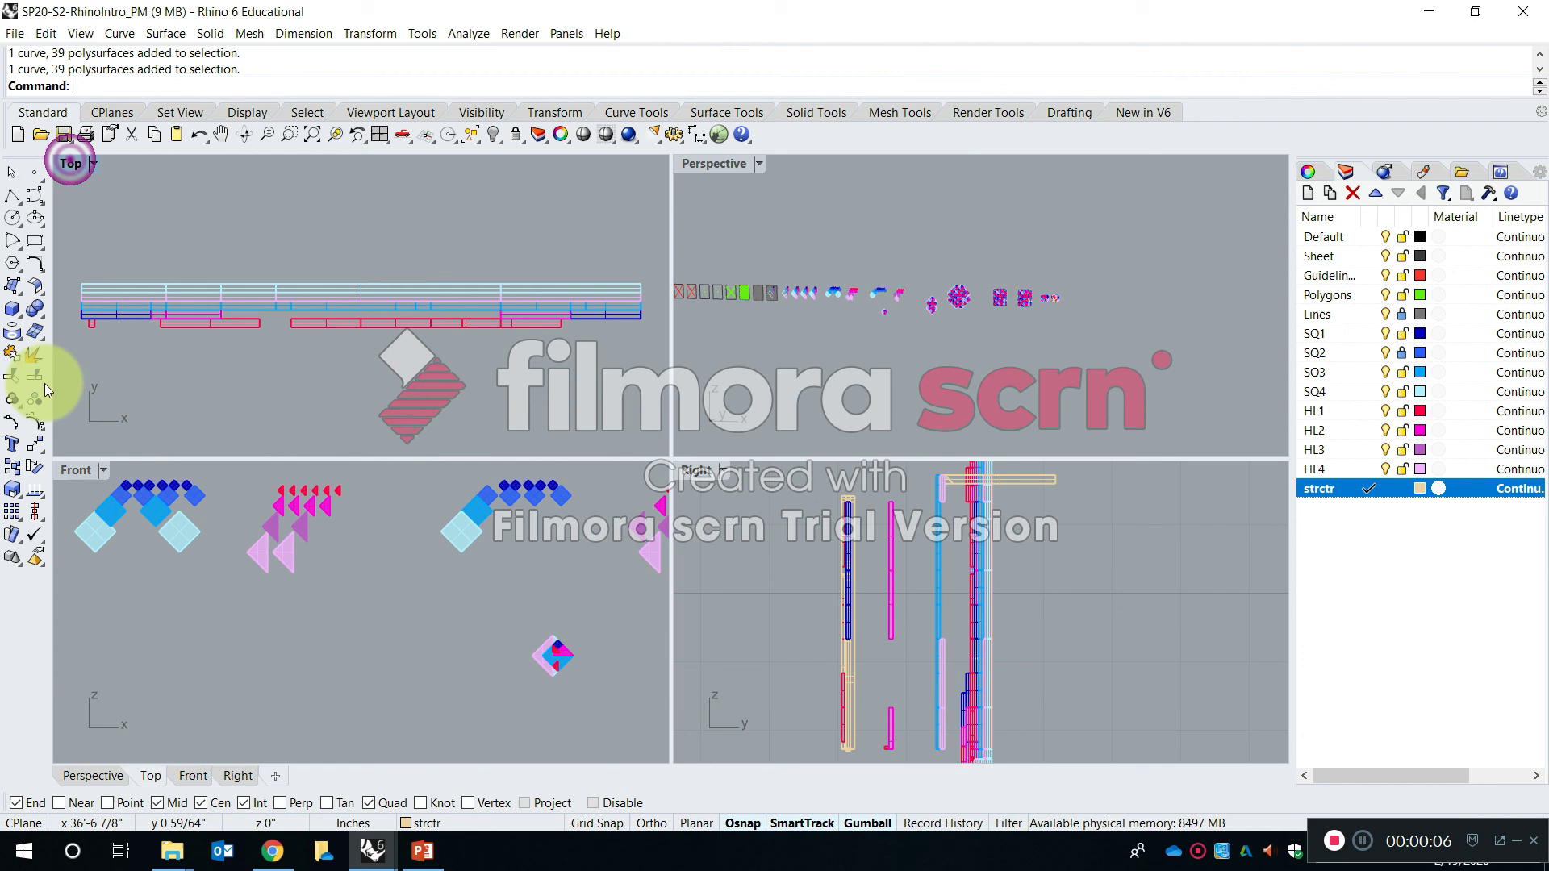
double_click(79, 466)
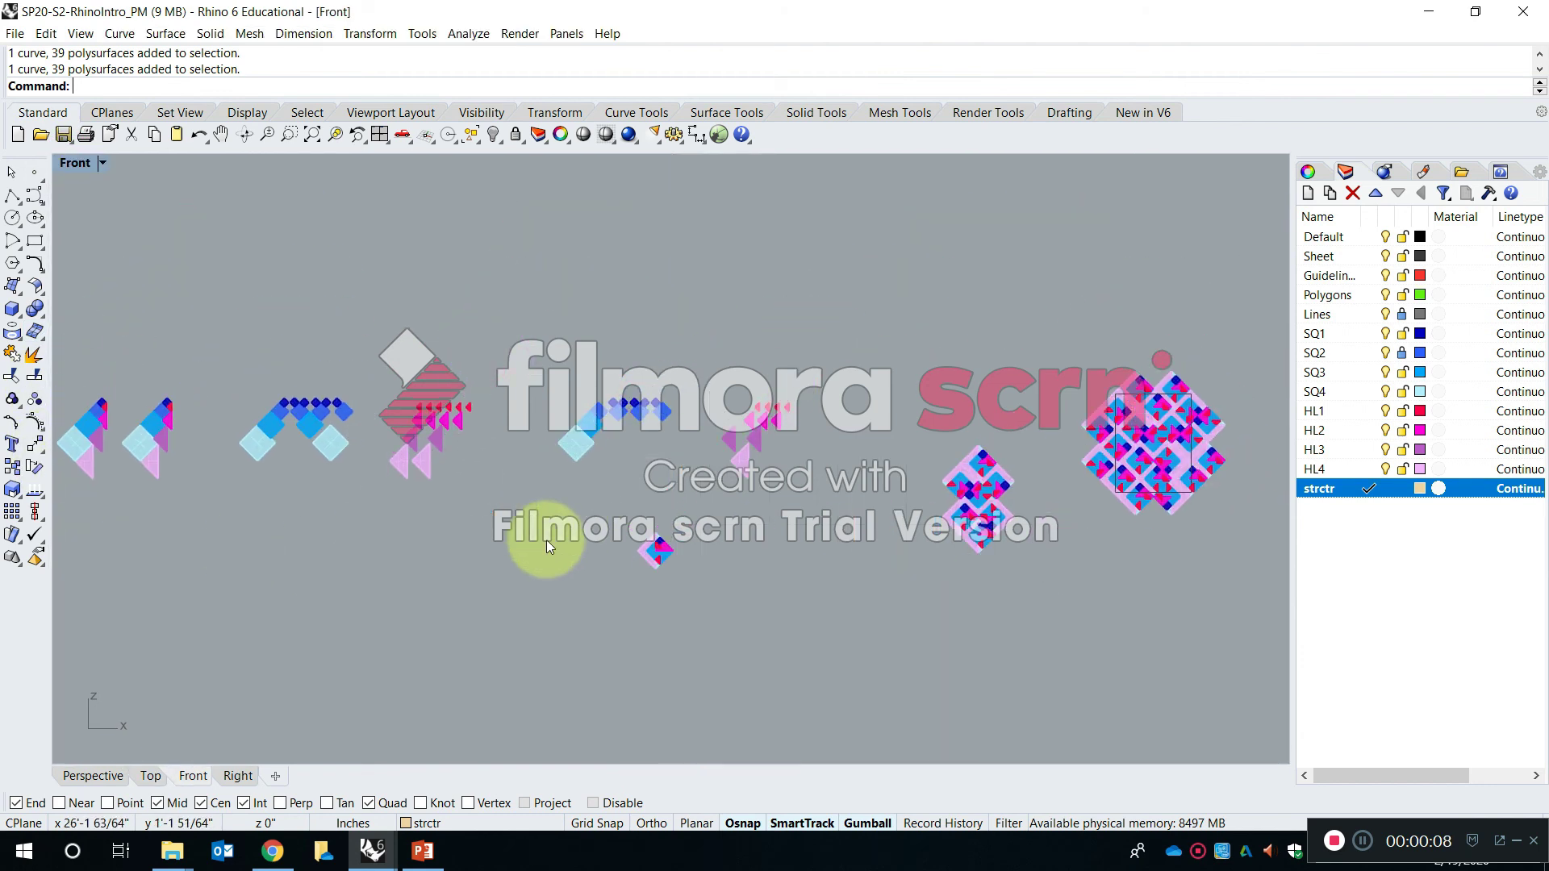
Examine the row of square-and-triangle modules and check which lilac triangles are curves, surfaces or solids
scroll(578, 496, "up", 5)
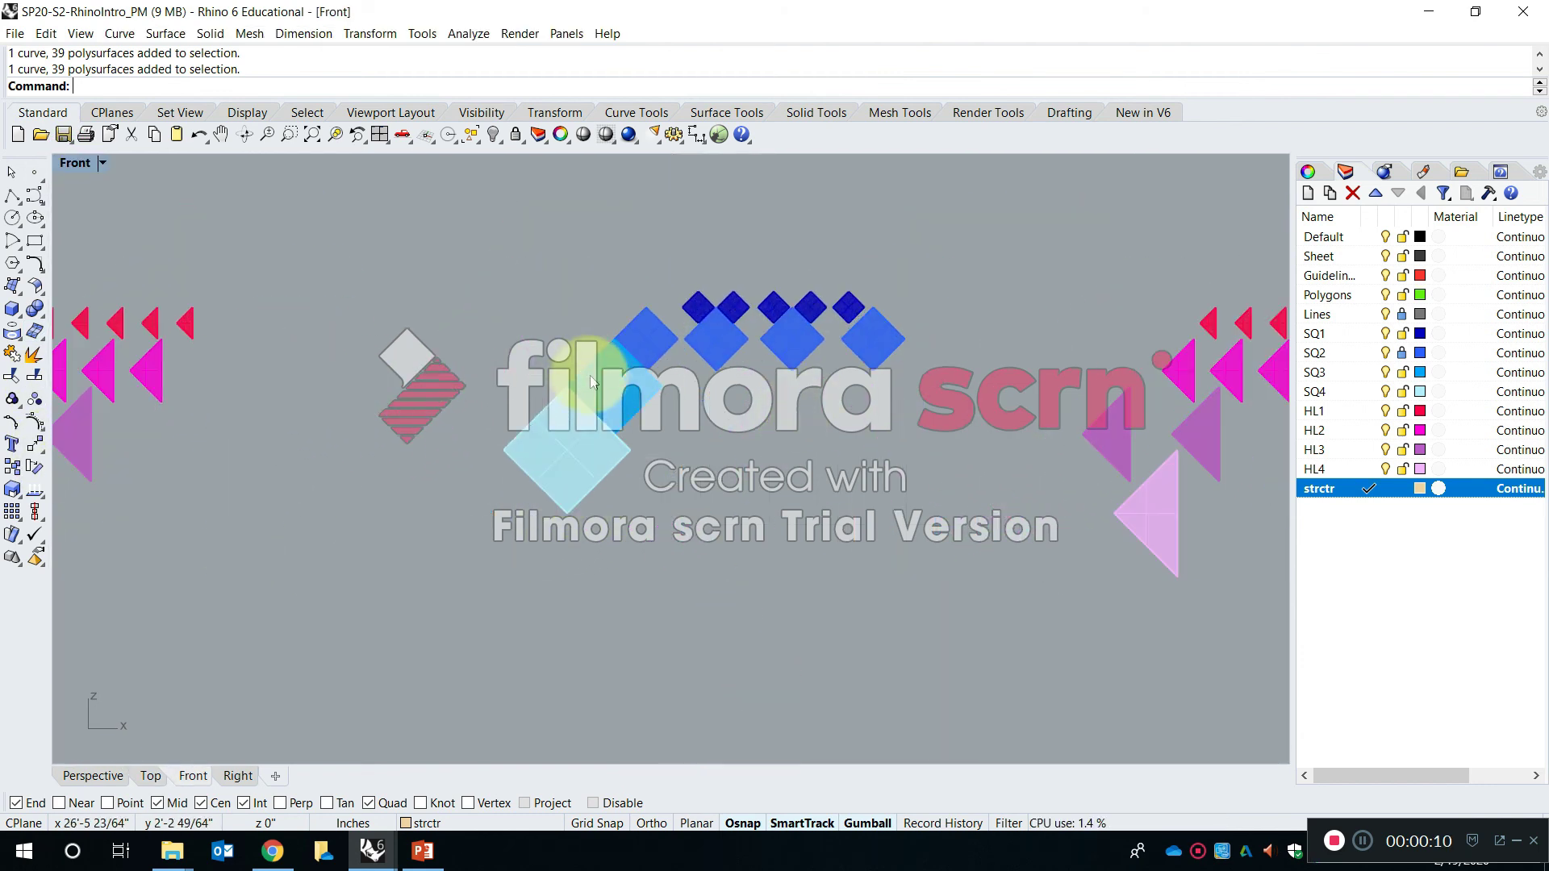
scroll(1101, 432, "down", 4)
scroll(622, 433, "up", 4)
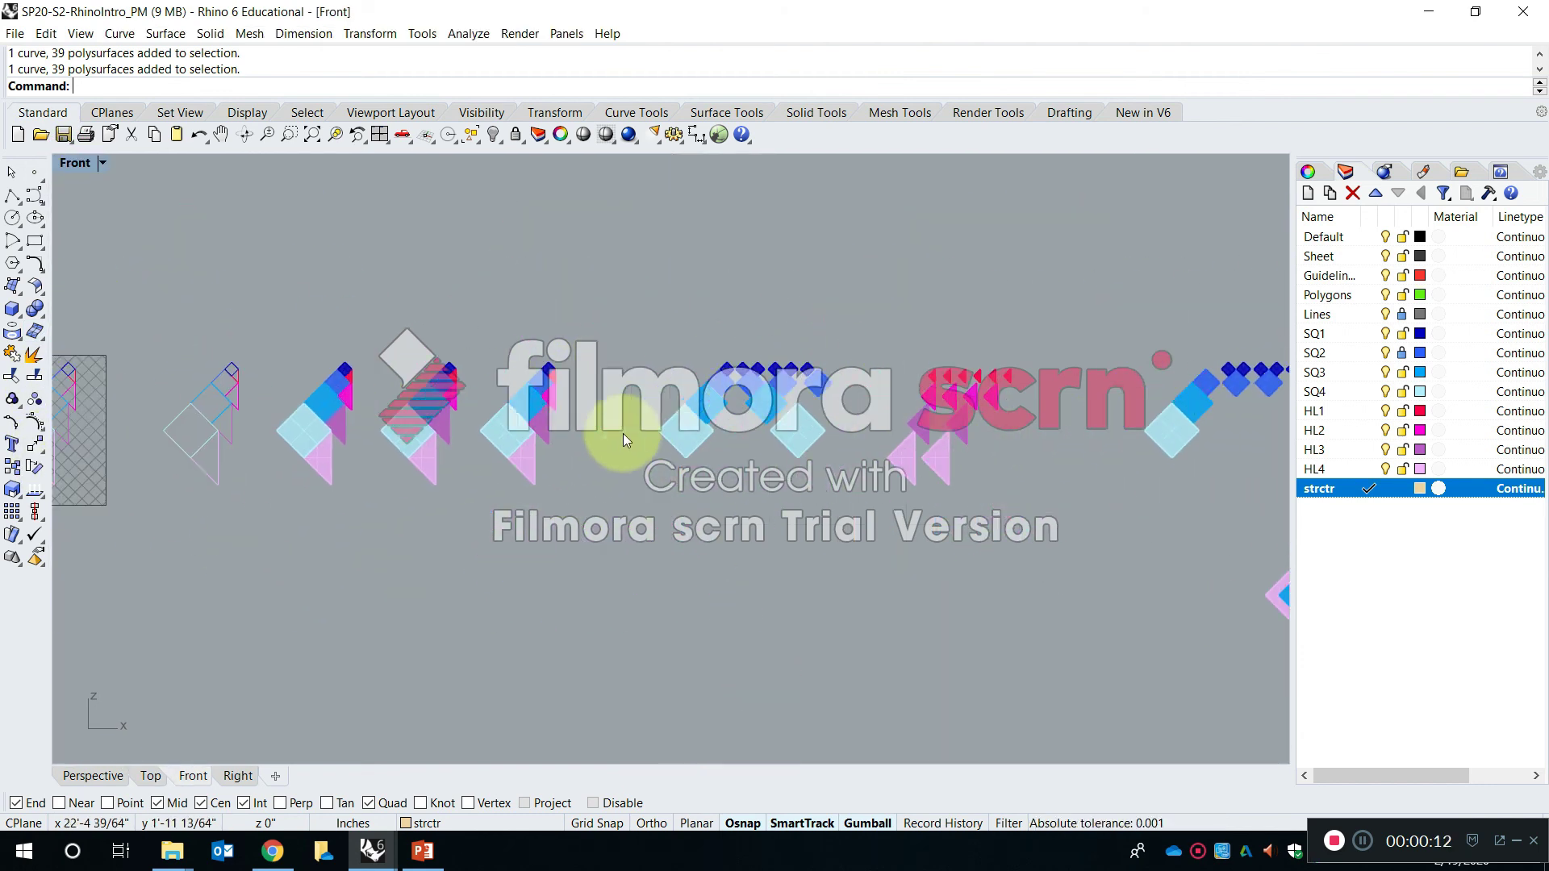
left_click(679, 435)
scroll(700, 494, "up", 2)
scroll(484, 468, "down", 3)
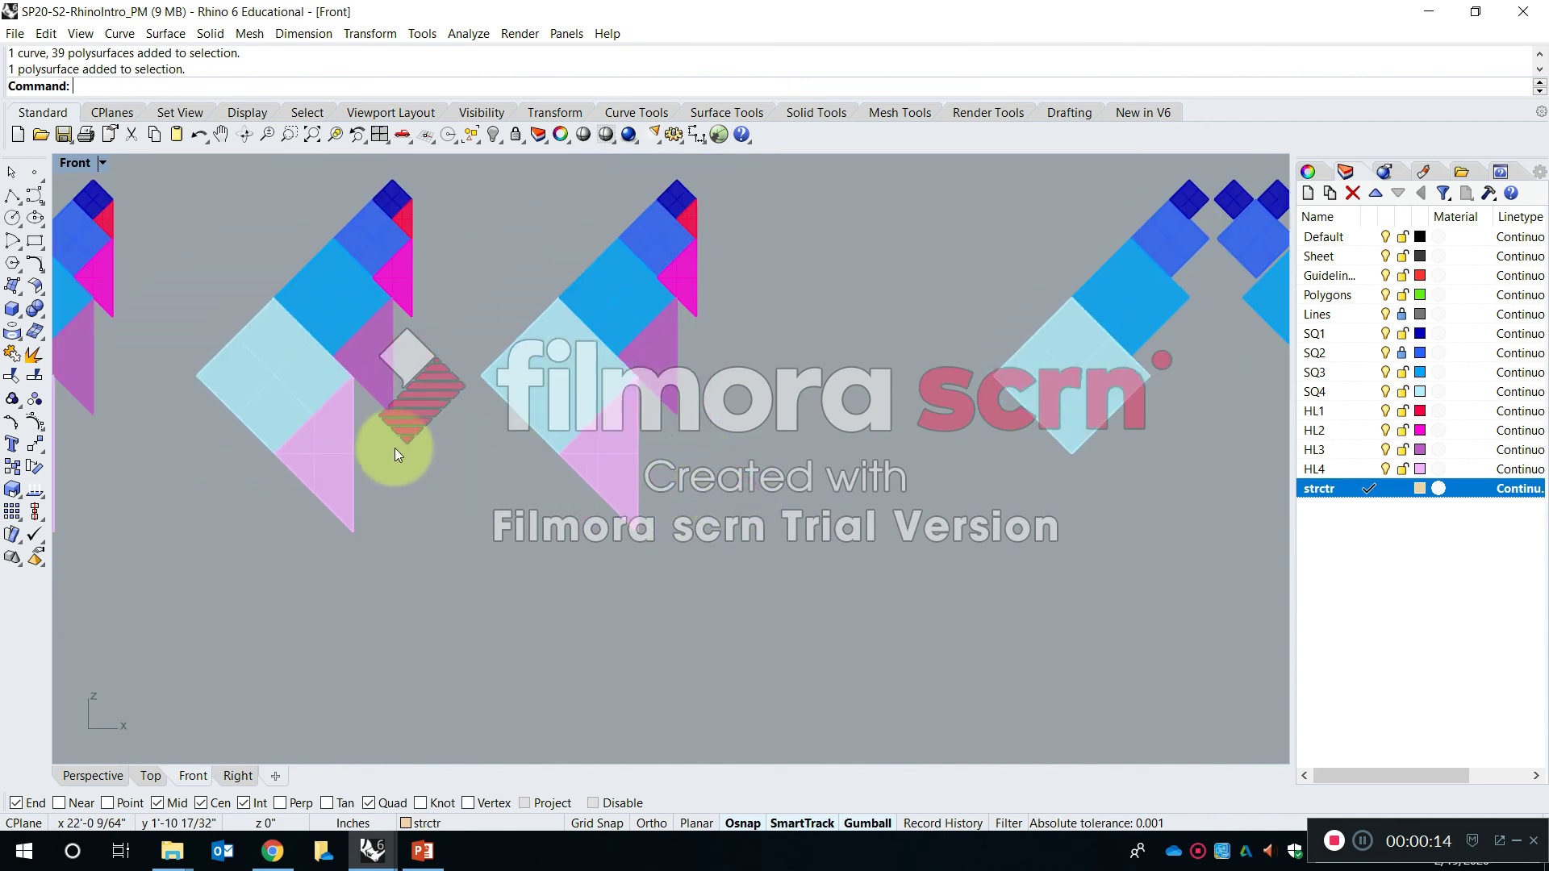
left_click(600, 414)
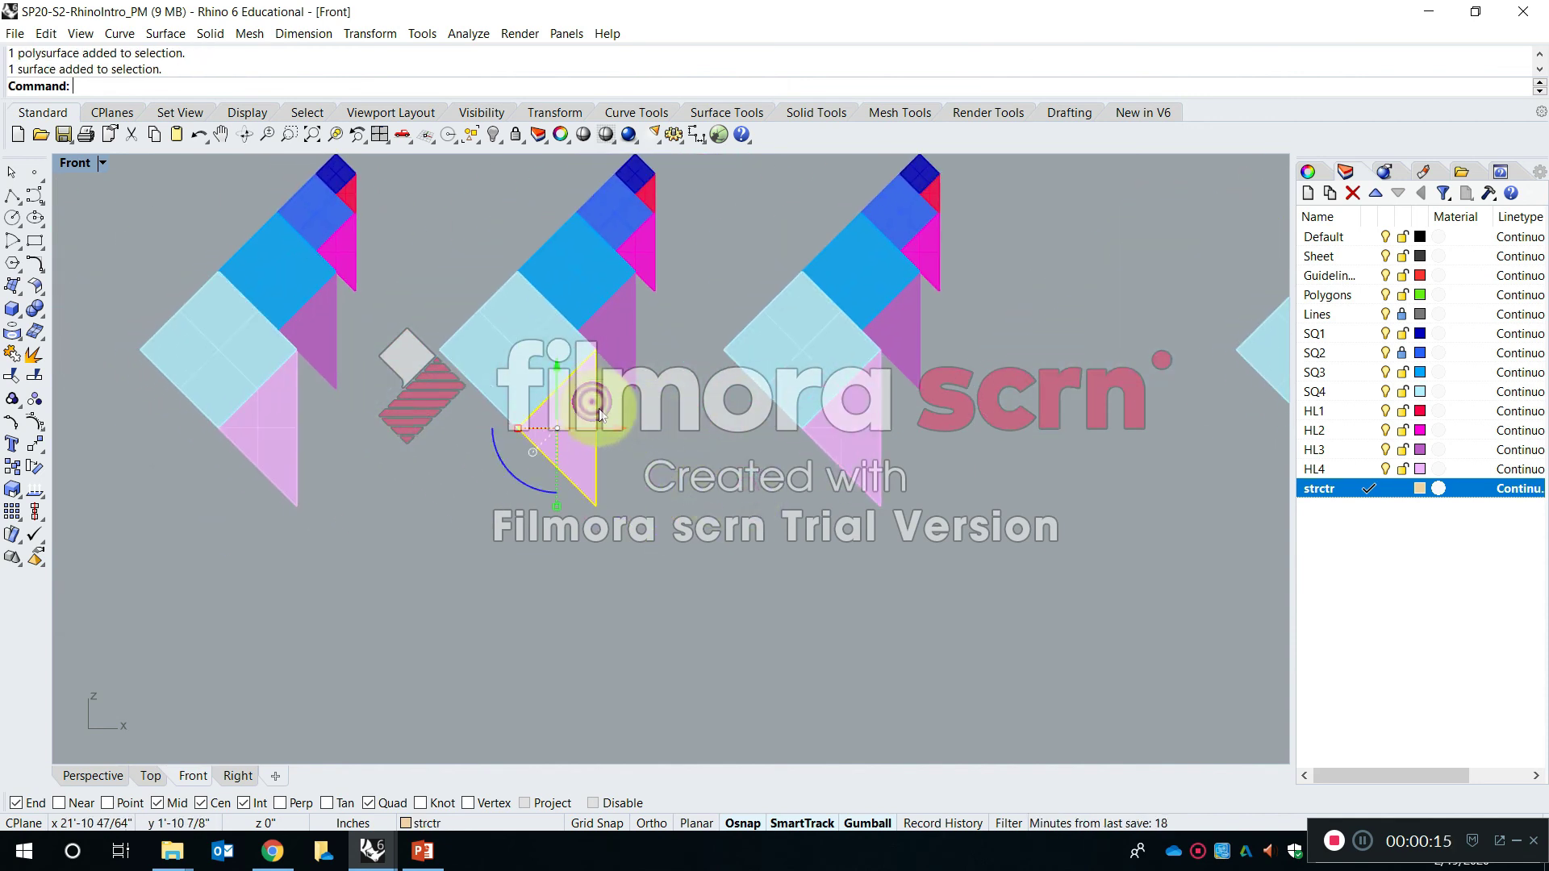
left_click(297, 435)
left_click(364, 490)
right_click_drag(361, 435, 610, 400)
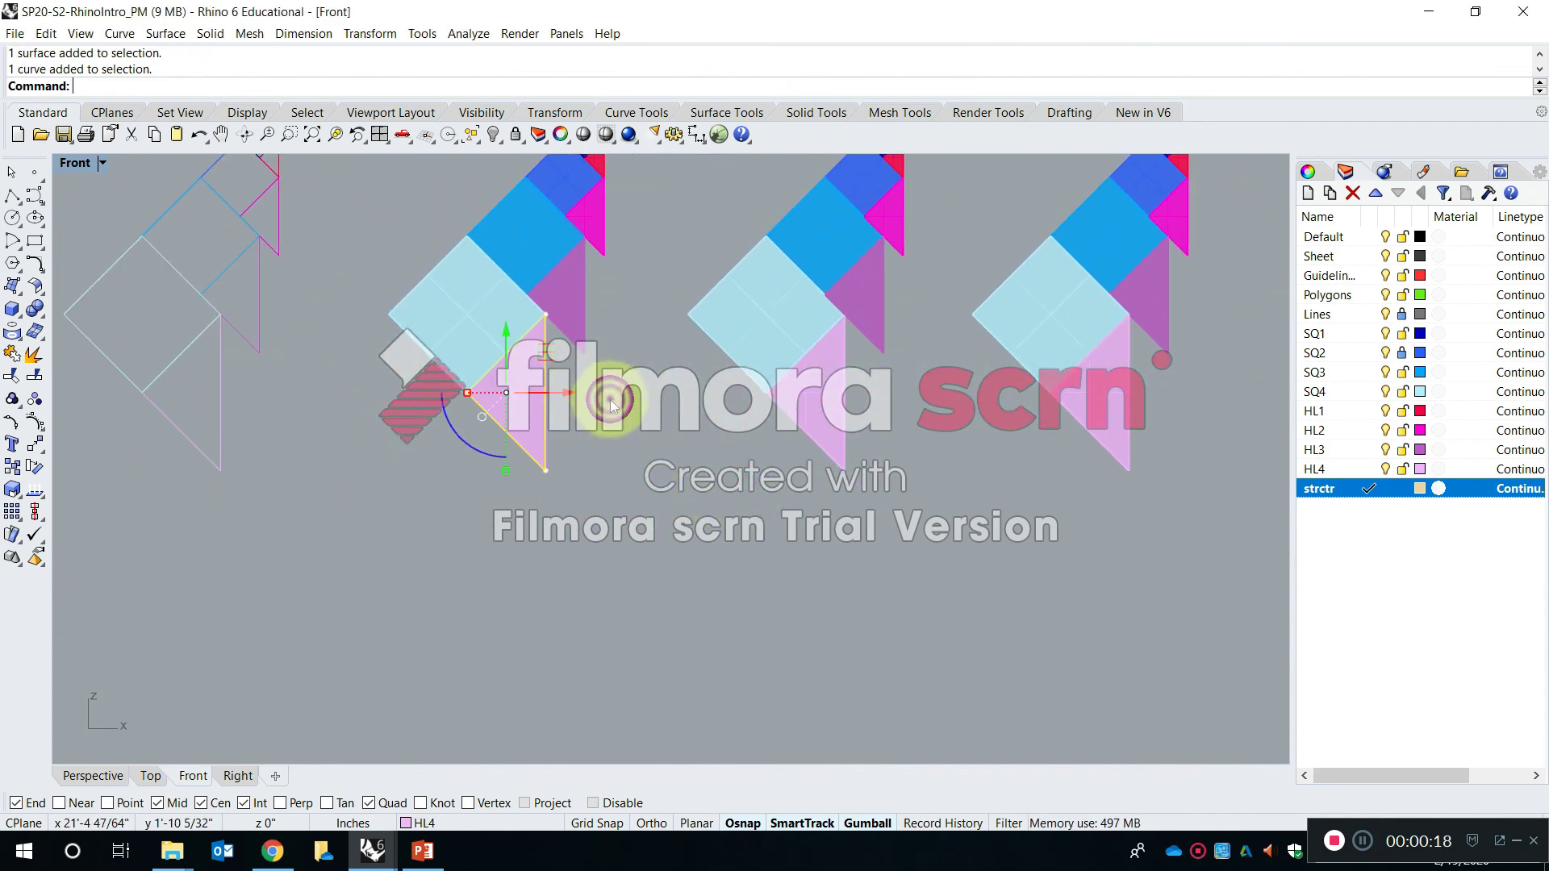
left_click(611, 400)
scroll(547, 383, "up", 8)
left_click(545, 383)
left_click(592, 433)
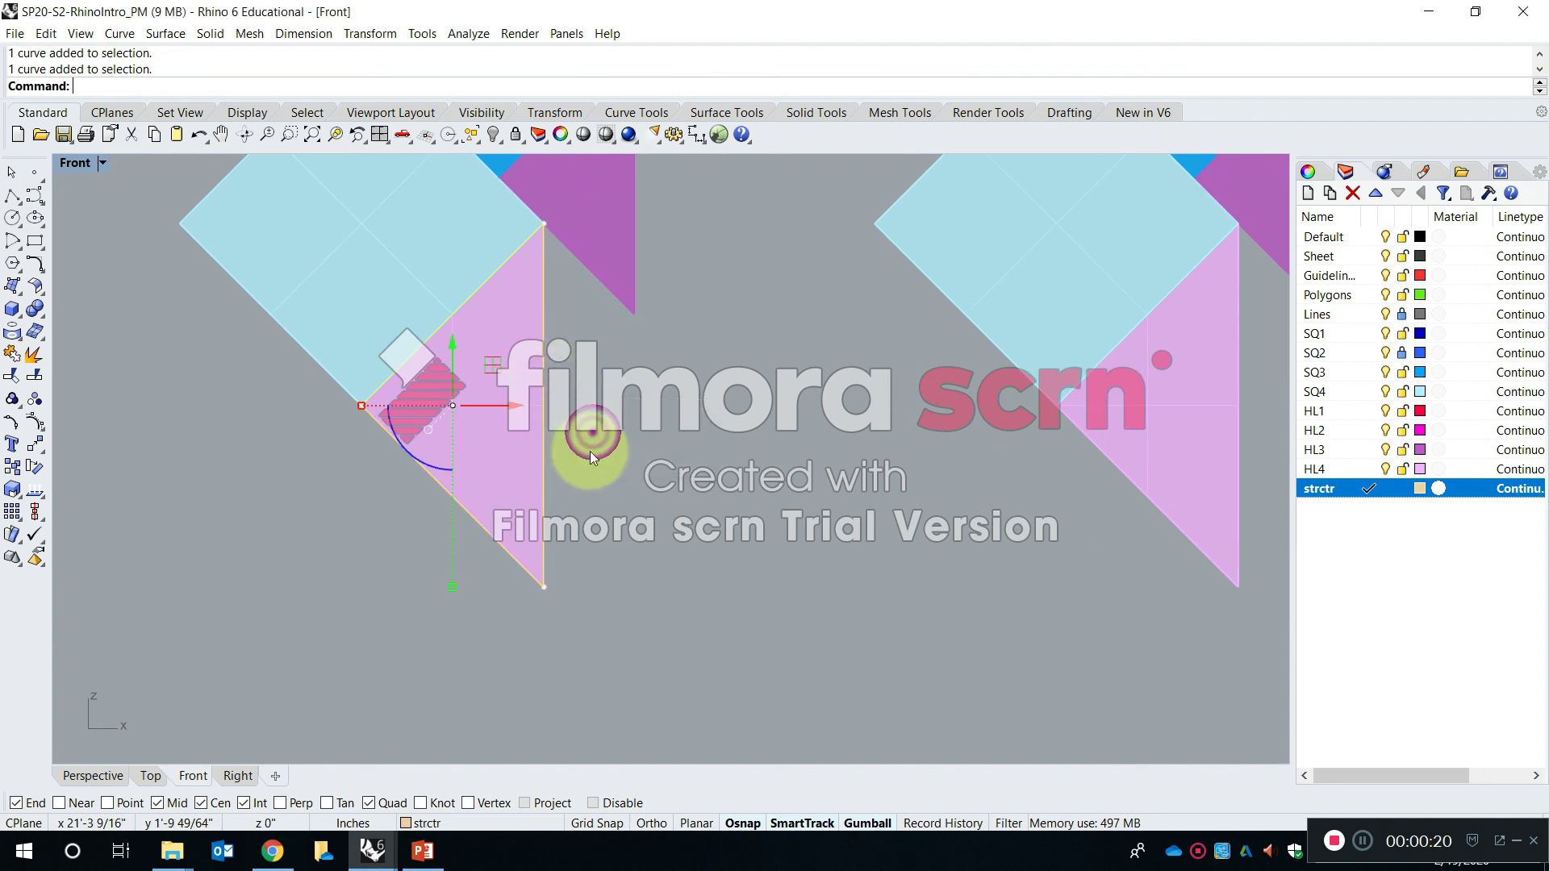
Copy the lilac HL4 triangle surface from its module straight down into the empty space below
key("c")
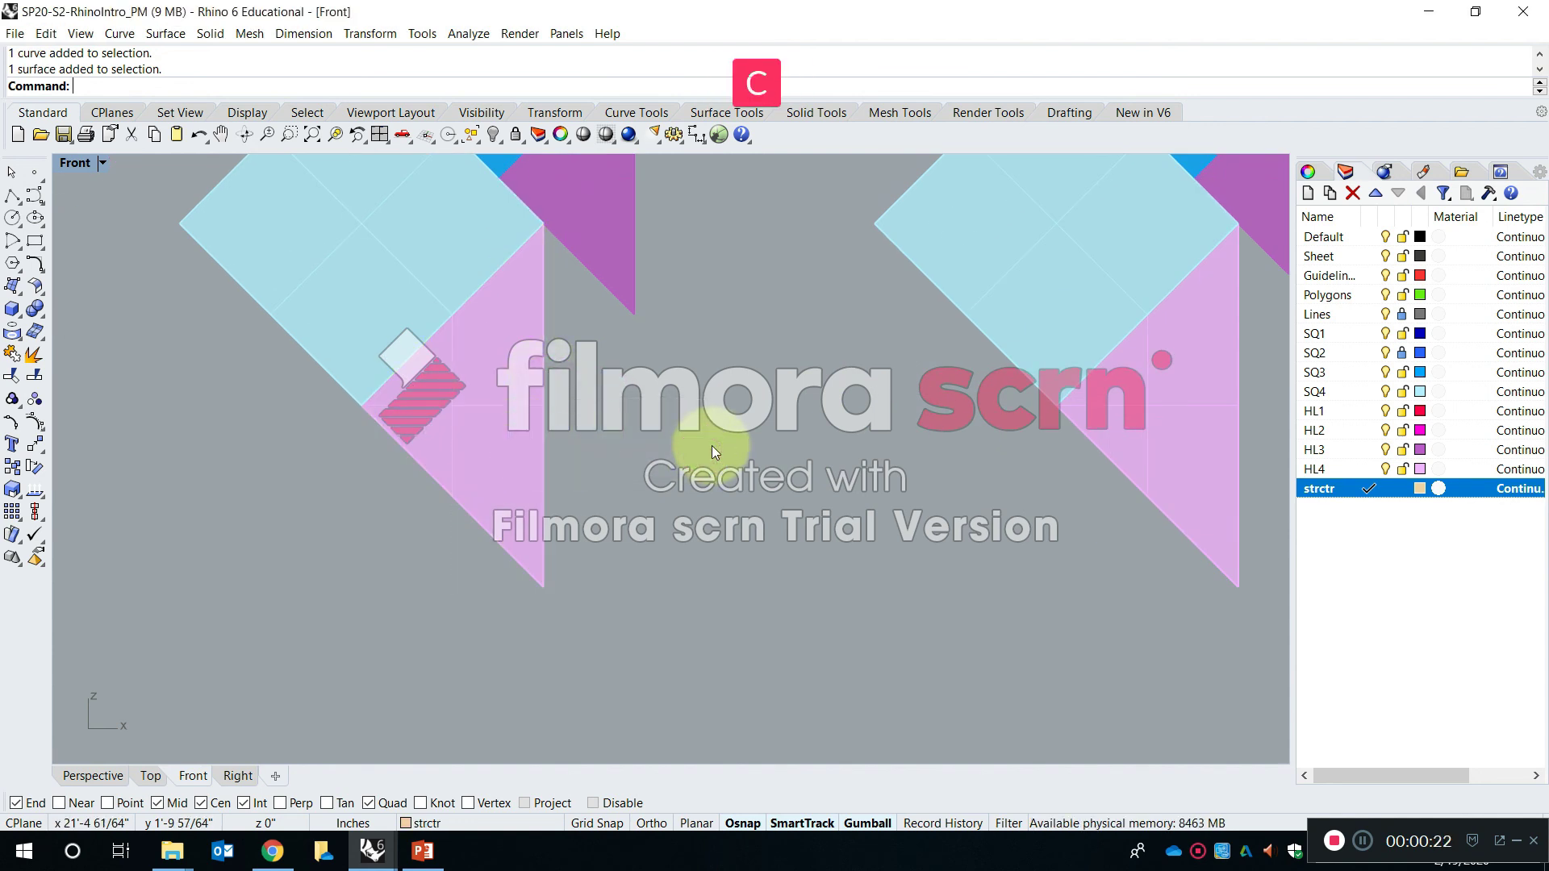
key("Return")
left_click(542, 484)
key("Return")
scroll(543, 578, "down", 6)
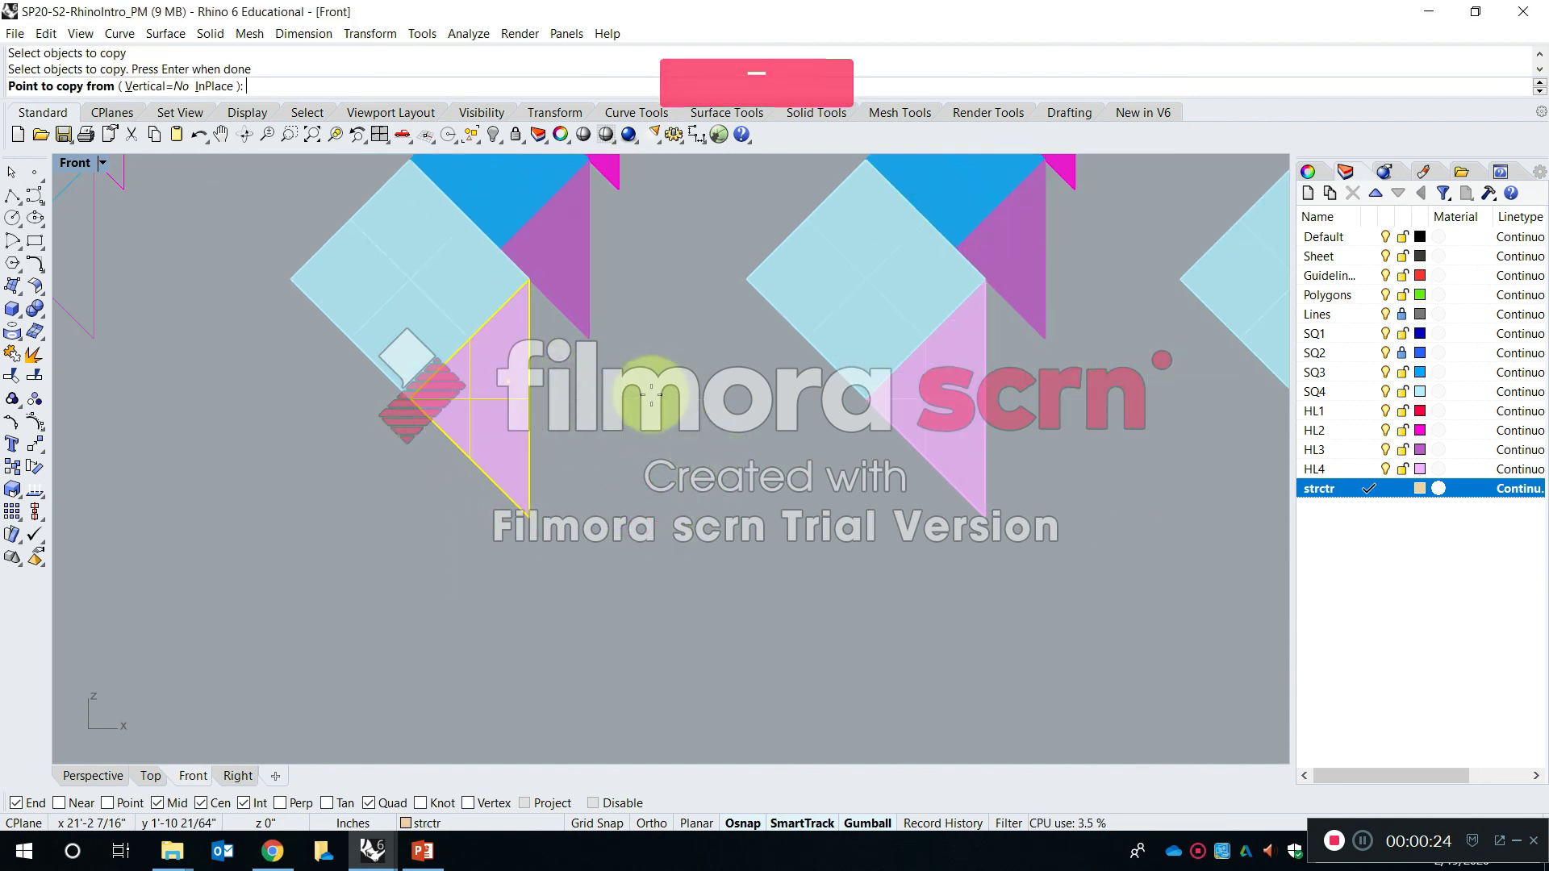
left_click(637, 403)
scroll(645, 425, "down", 4)
key("Caps_Lock")
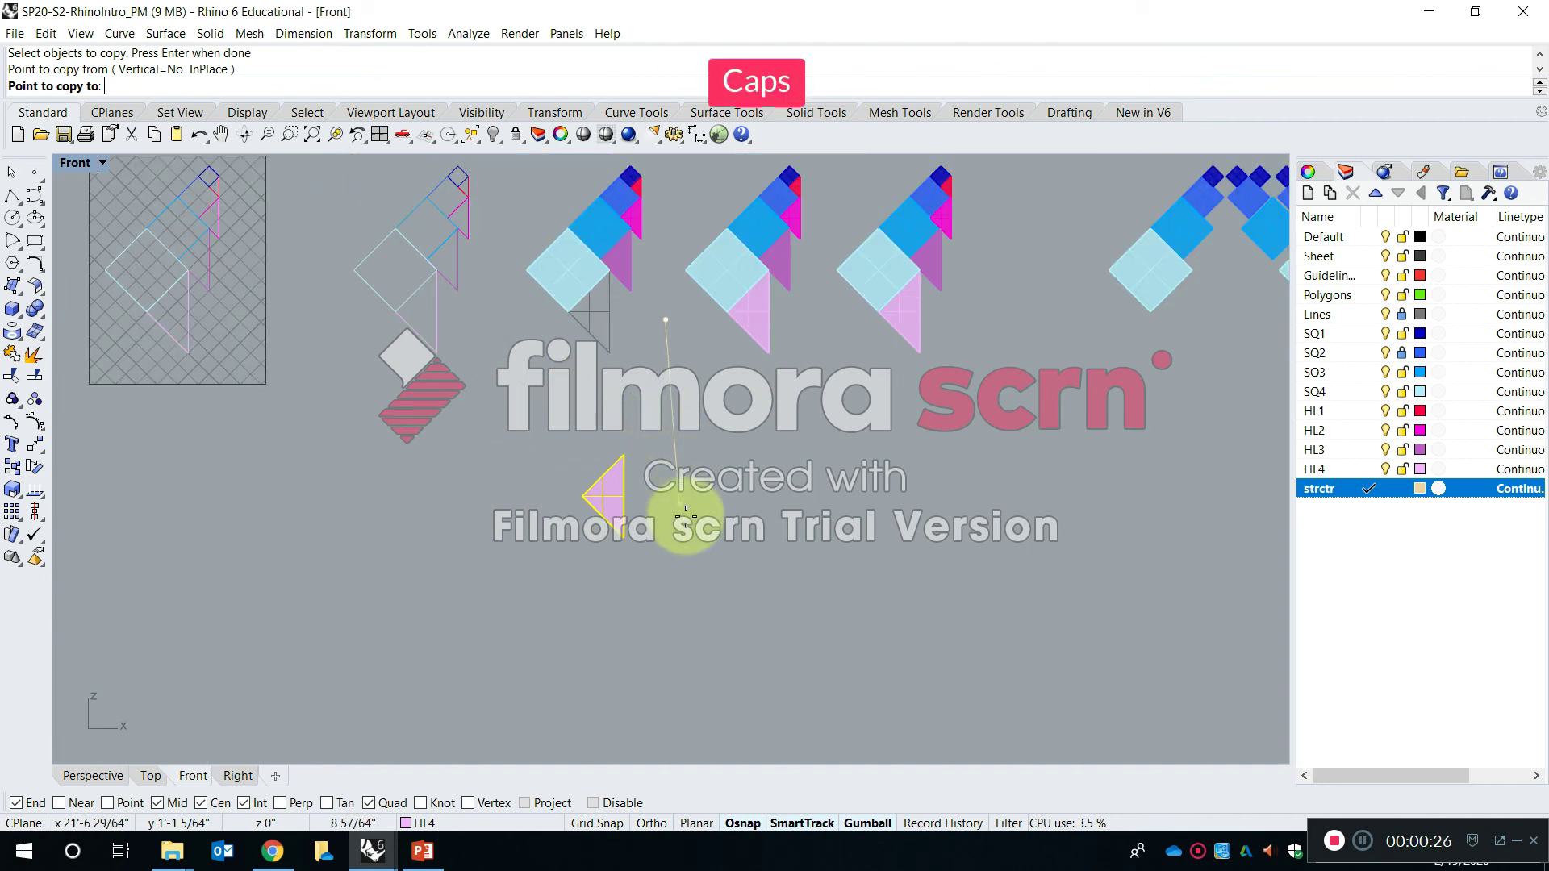
left_click(661, 493, "shift")
key("Escape")
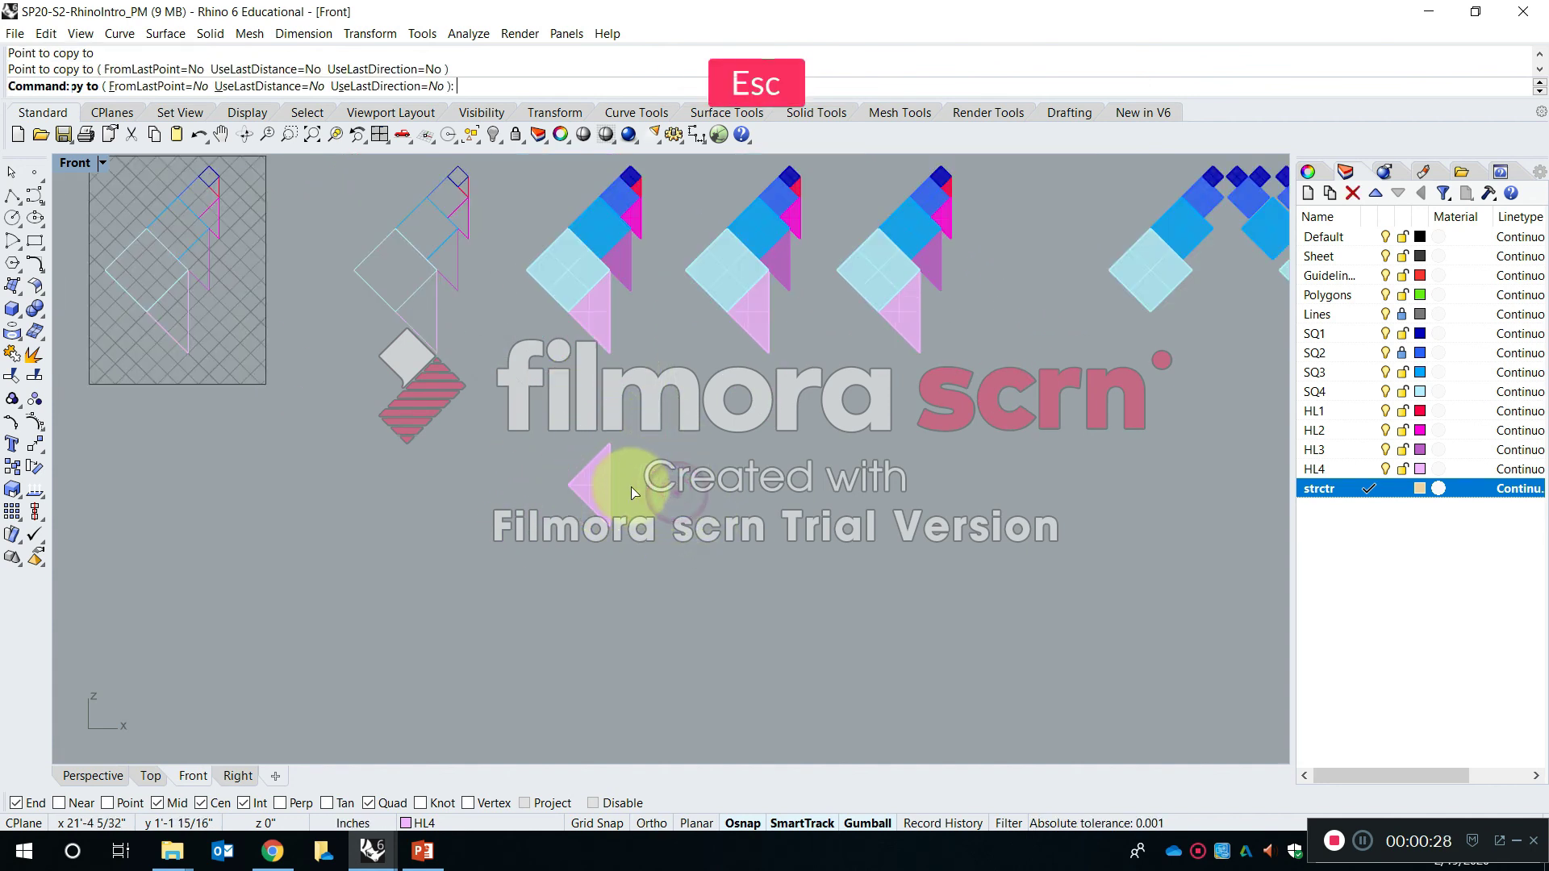
Offset the copied lilac triangle's outline inward with a distance of .25
scroll(581, 432, "up", 5)
scroll(605, 396, "up", 5)
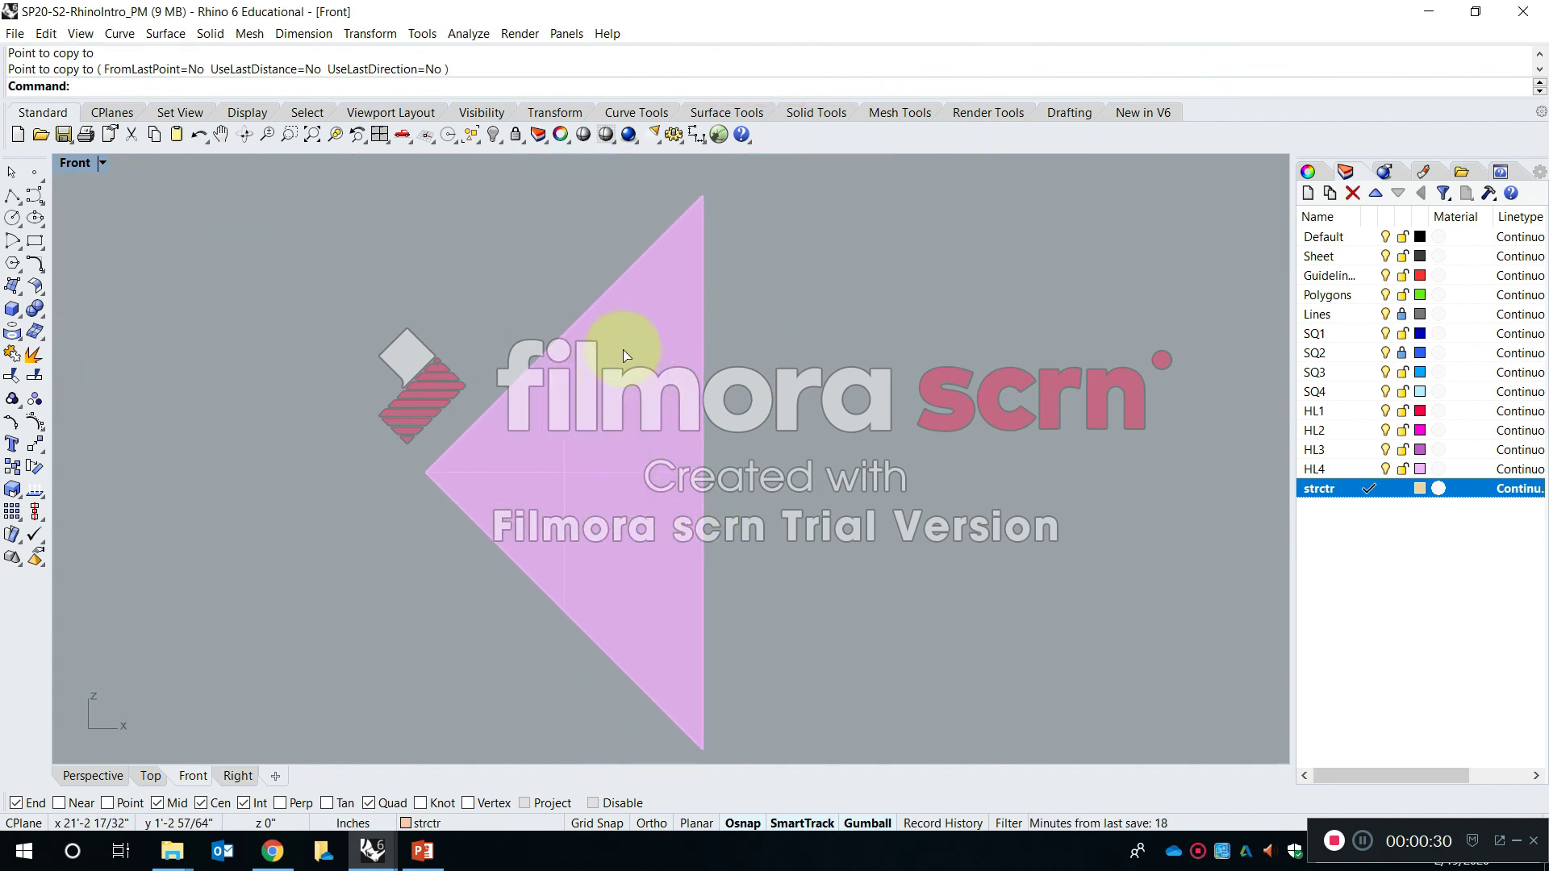
key("Escape")
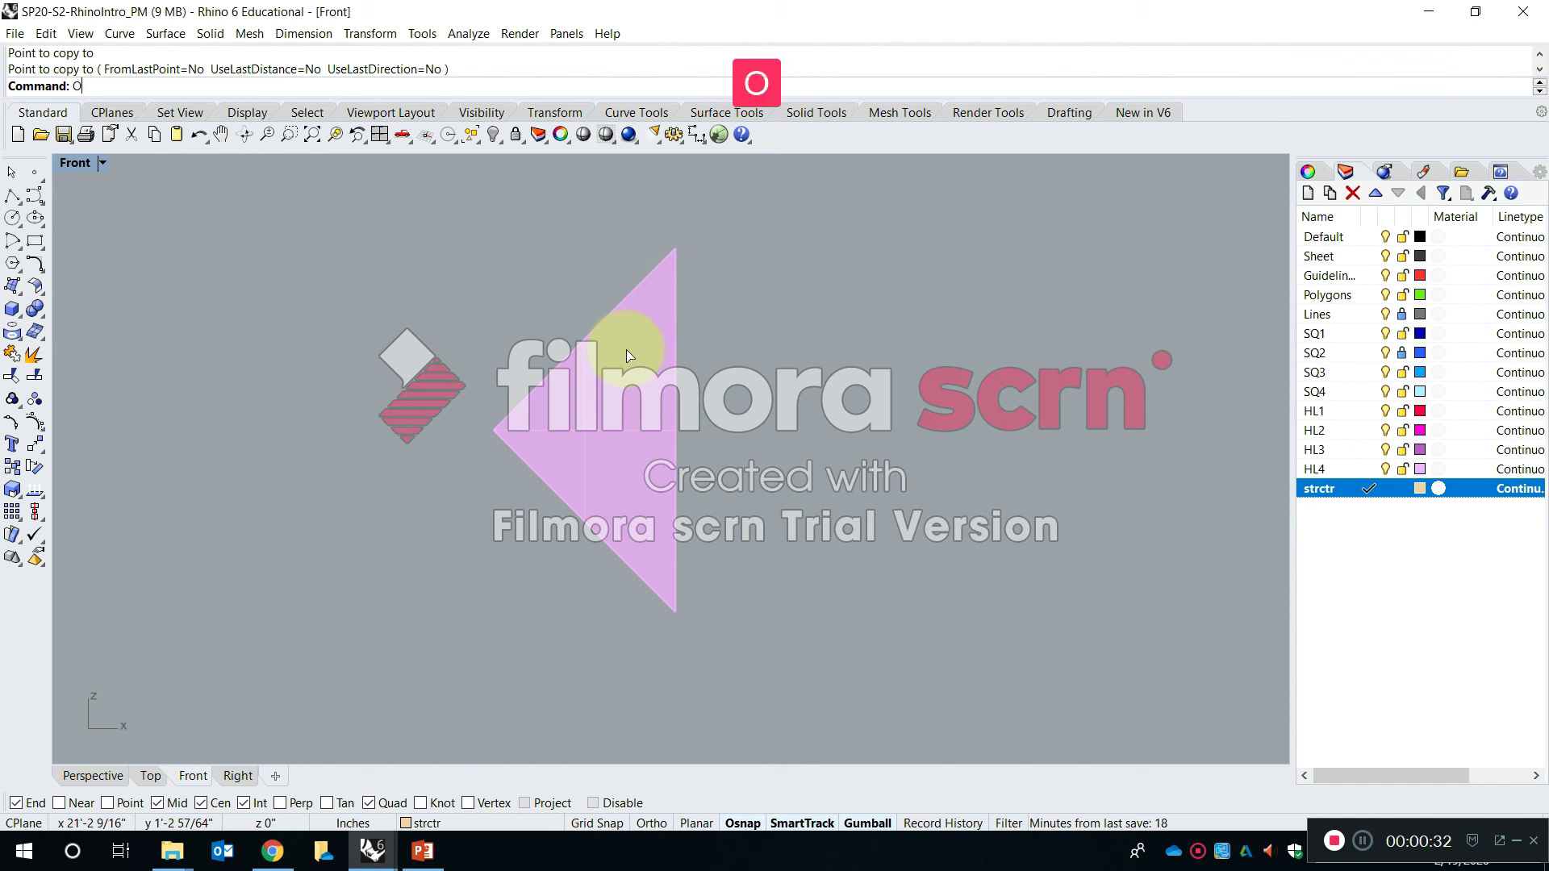
type("Off")
key("Return")
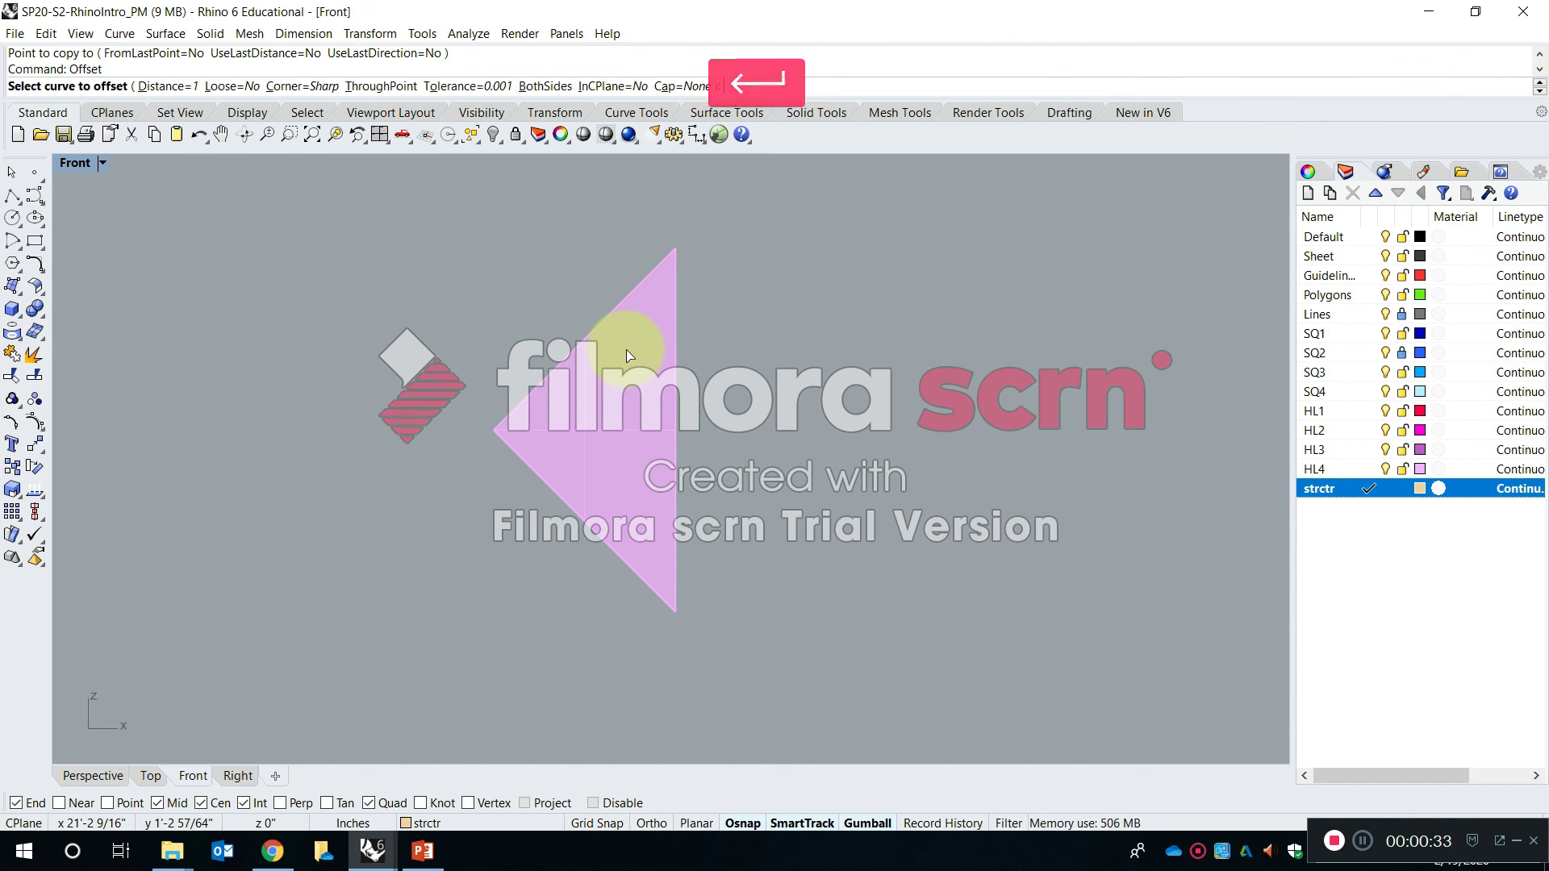
left_click(581, 339)
left_click(637, 391)
scroll(627, 396, "up", 3)
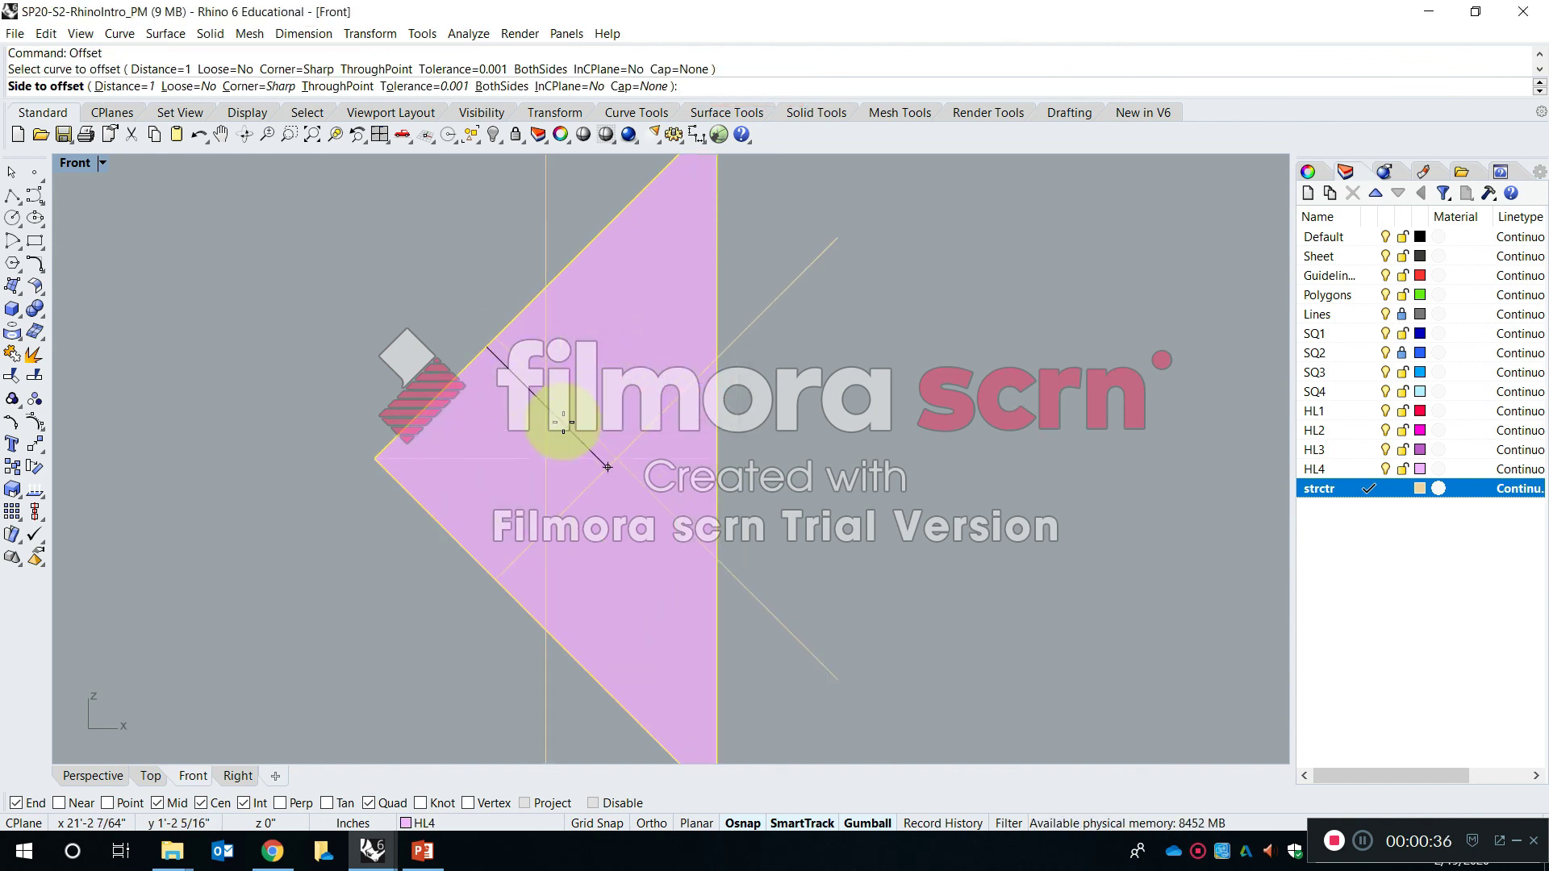
left_click(120, 87)
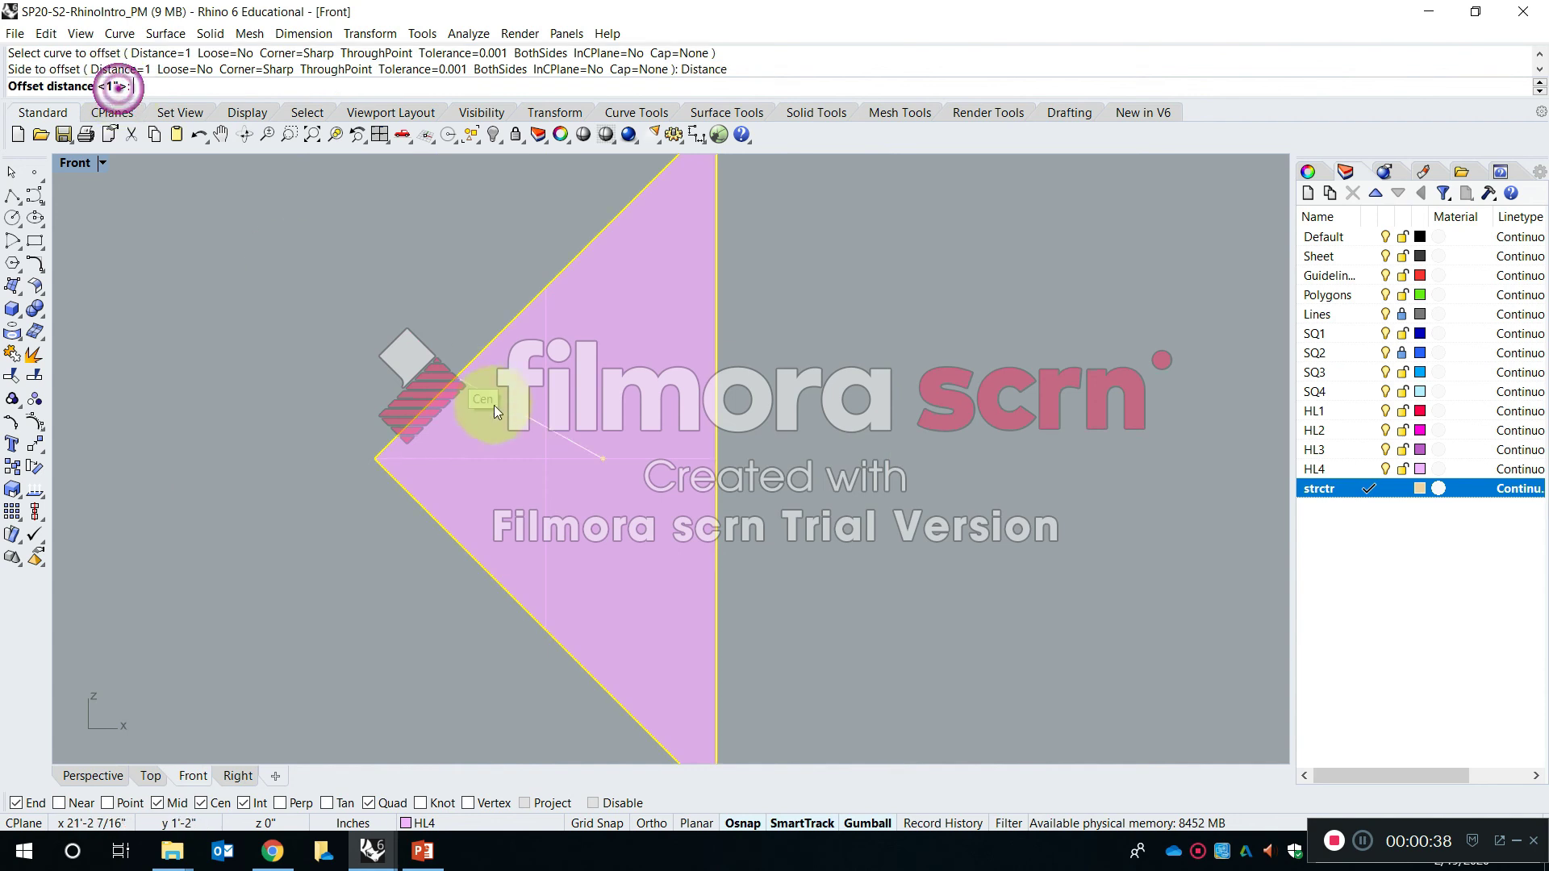
scroll(494, 379, "up", 2)
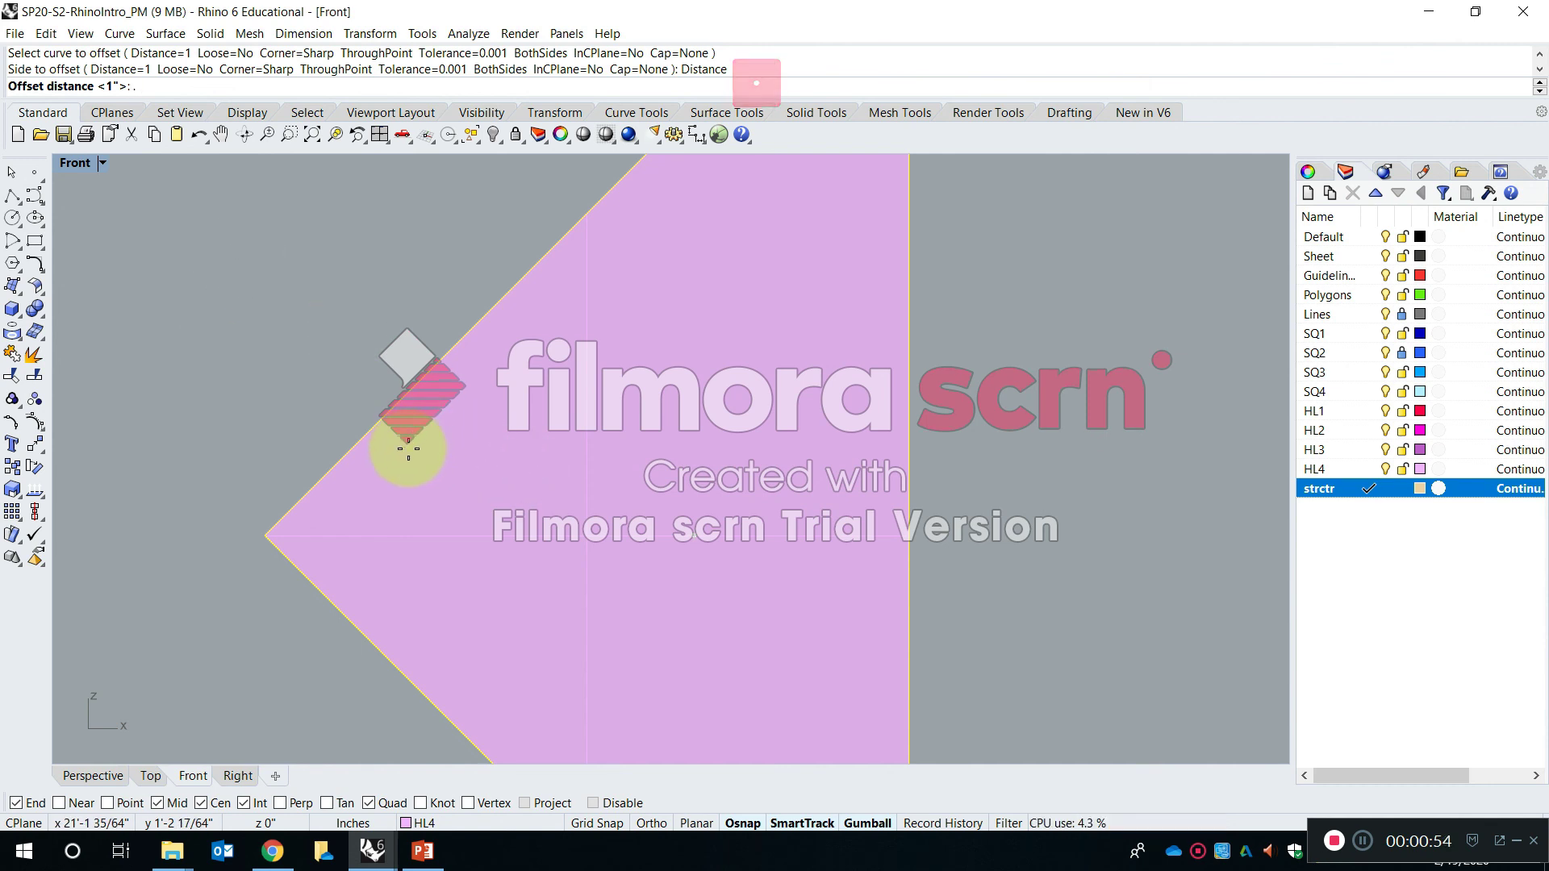
key("Return")
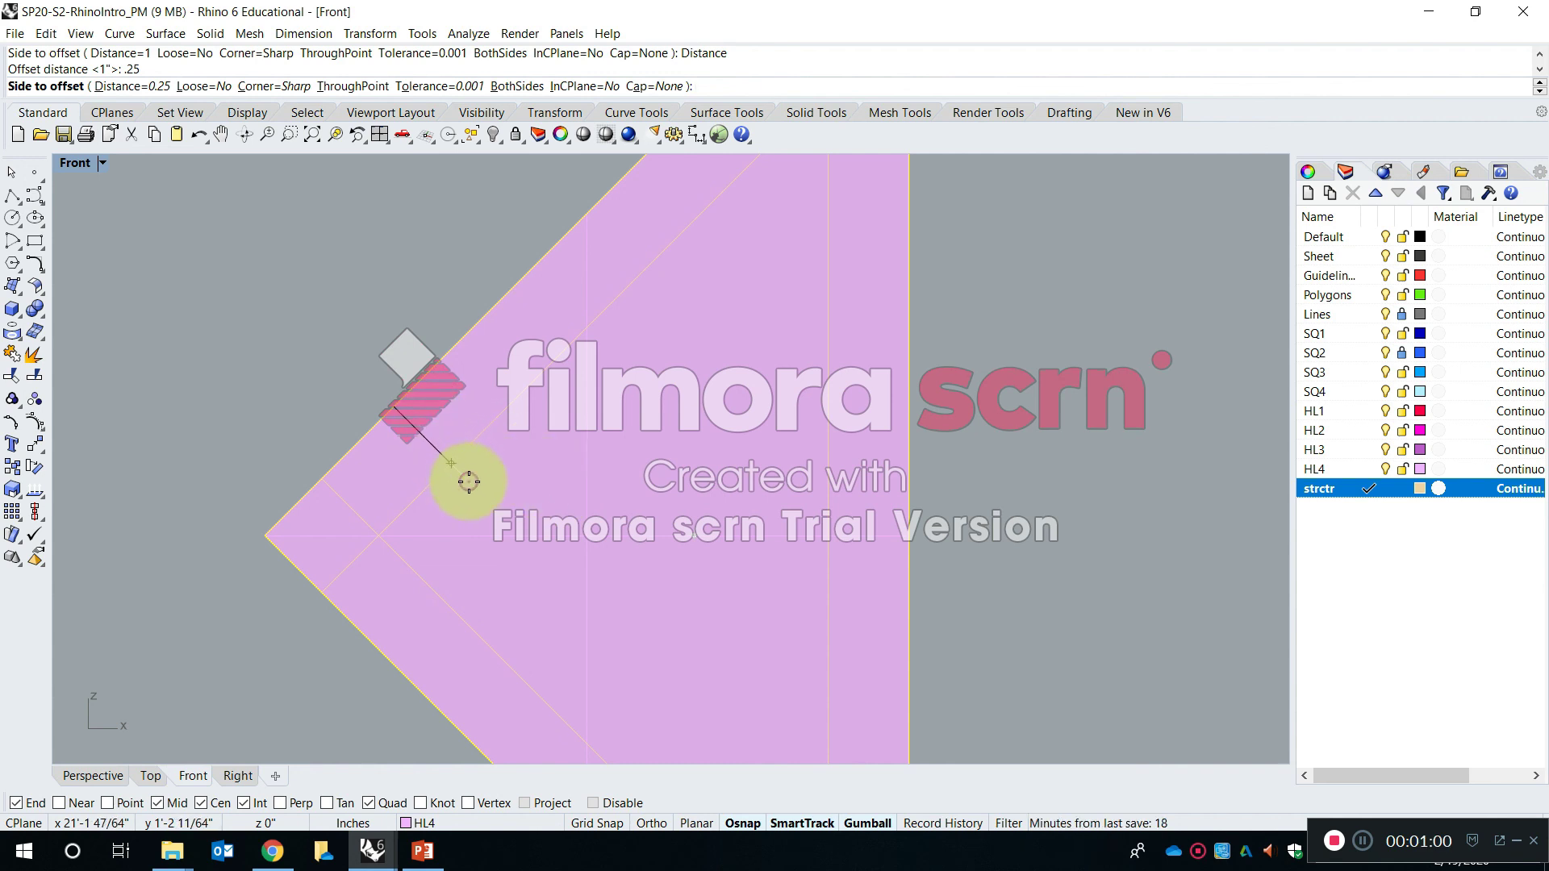
left_click(469, 481)
scroll(565, 498, "down", 3)
key("Escape")
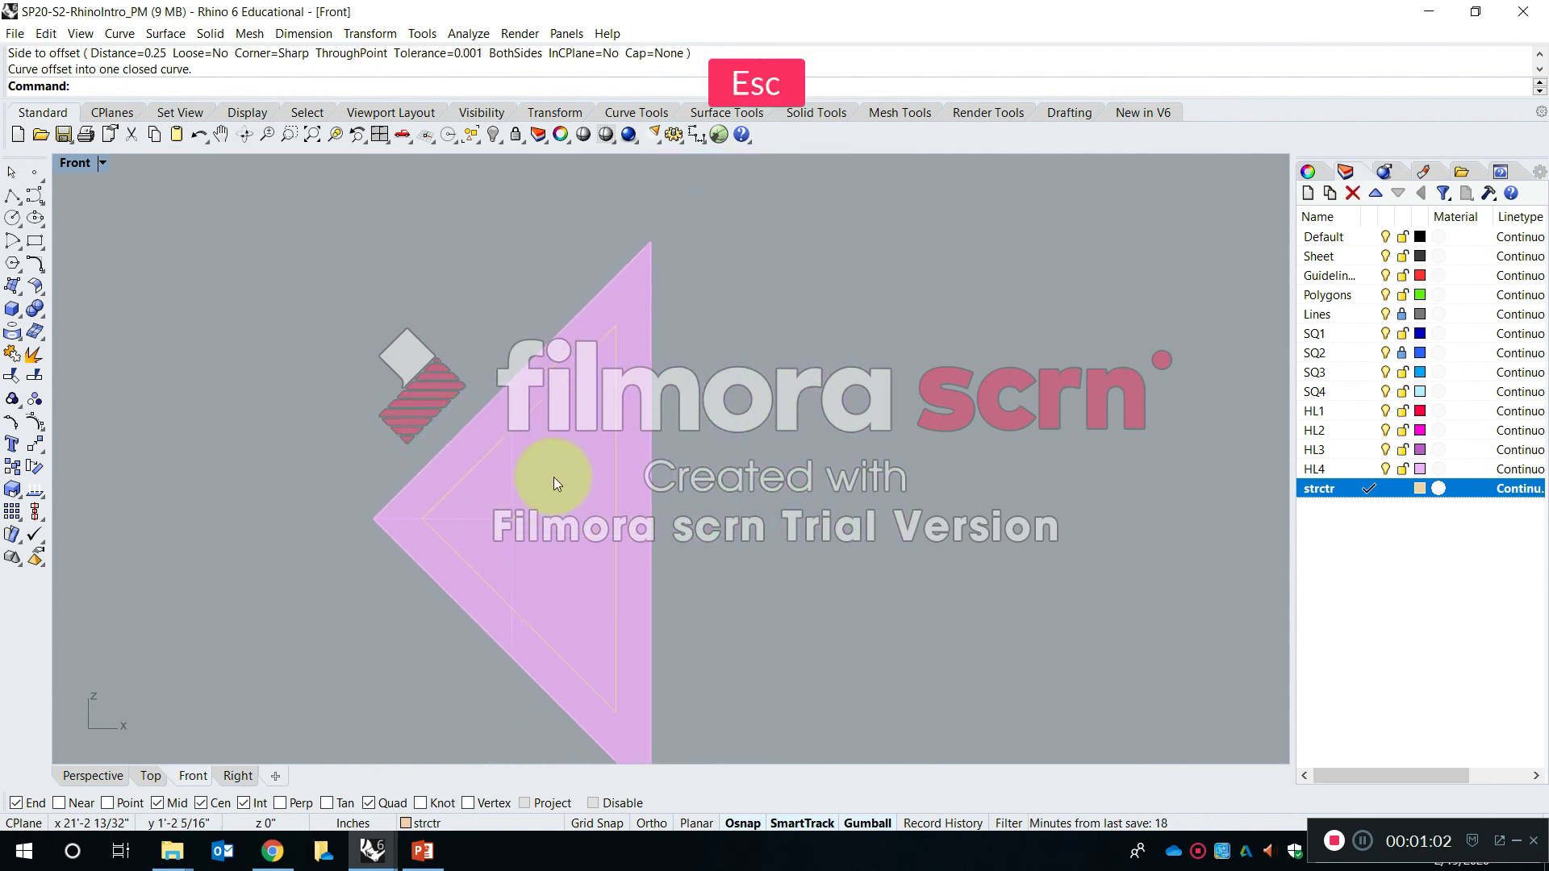
Trim away the inside of the copied lilac triangle, using the offset curve as the cutting object
type("tri")
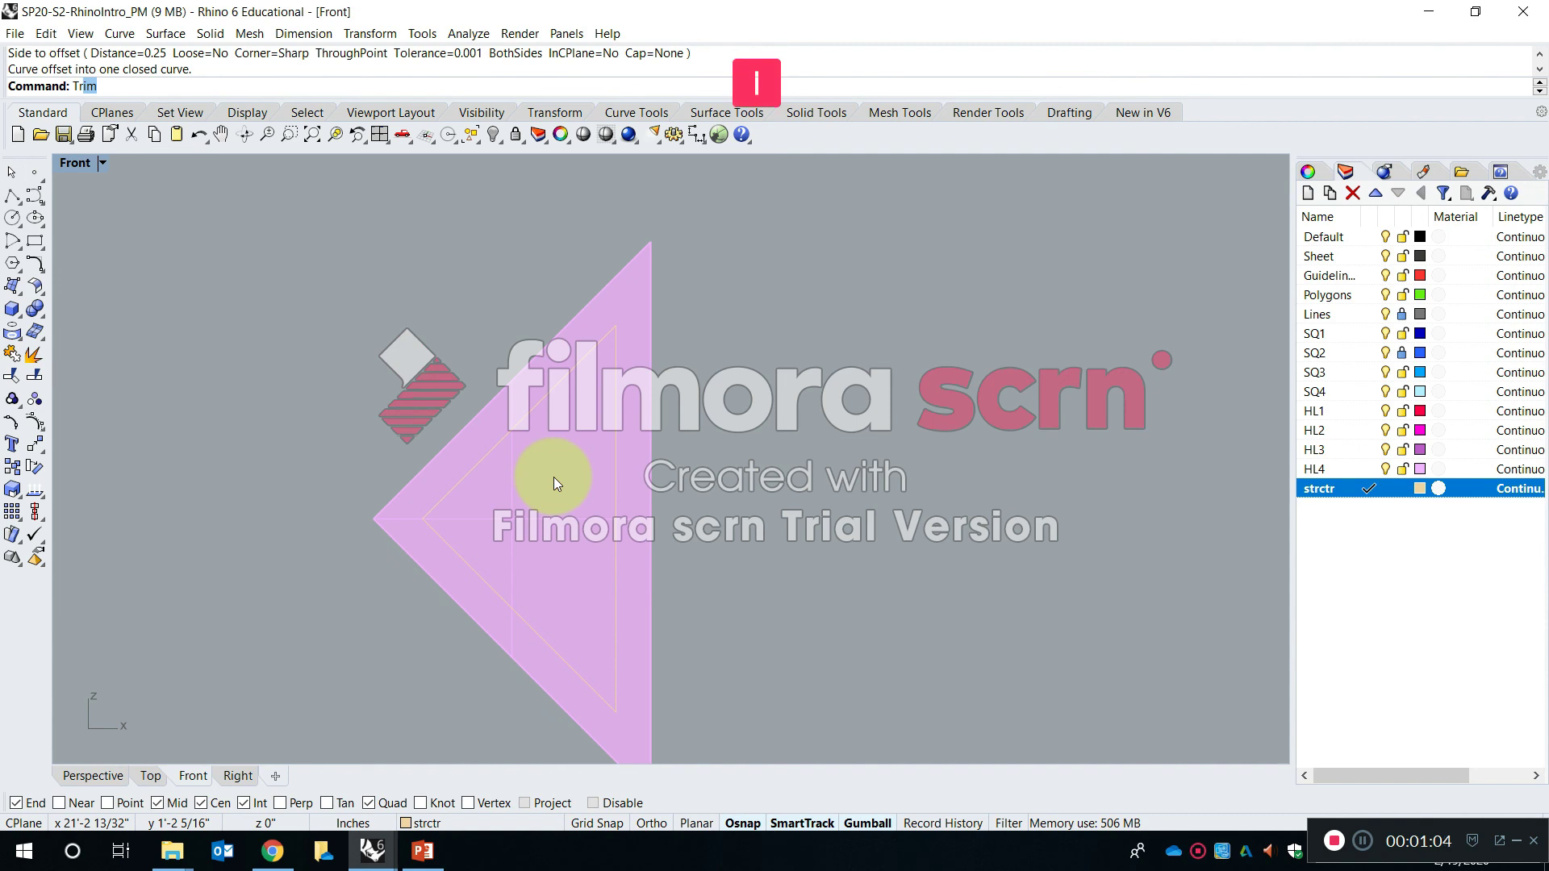
type("m")
key("Return")
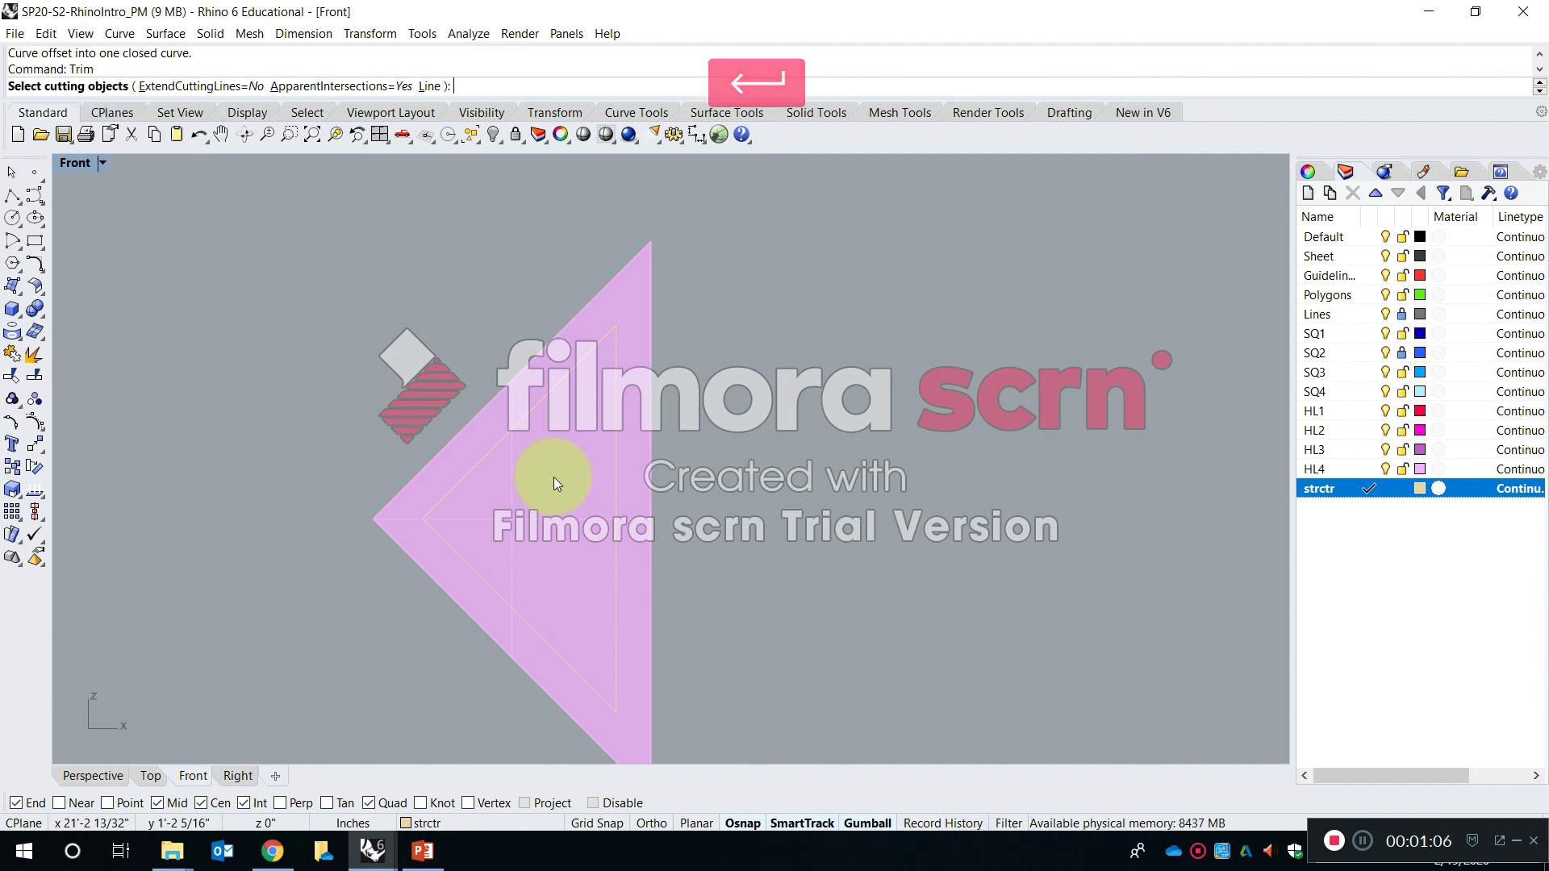
scroll(549, 400, "up", 3)
left_click(546, 394)
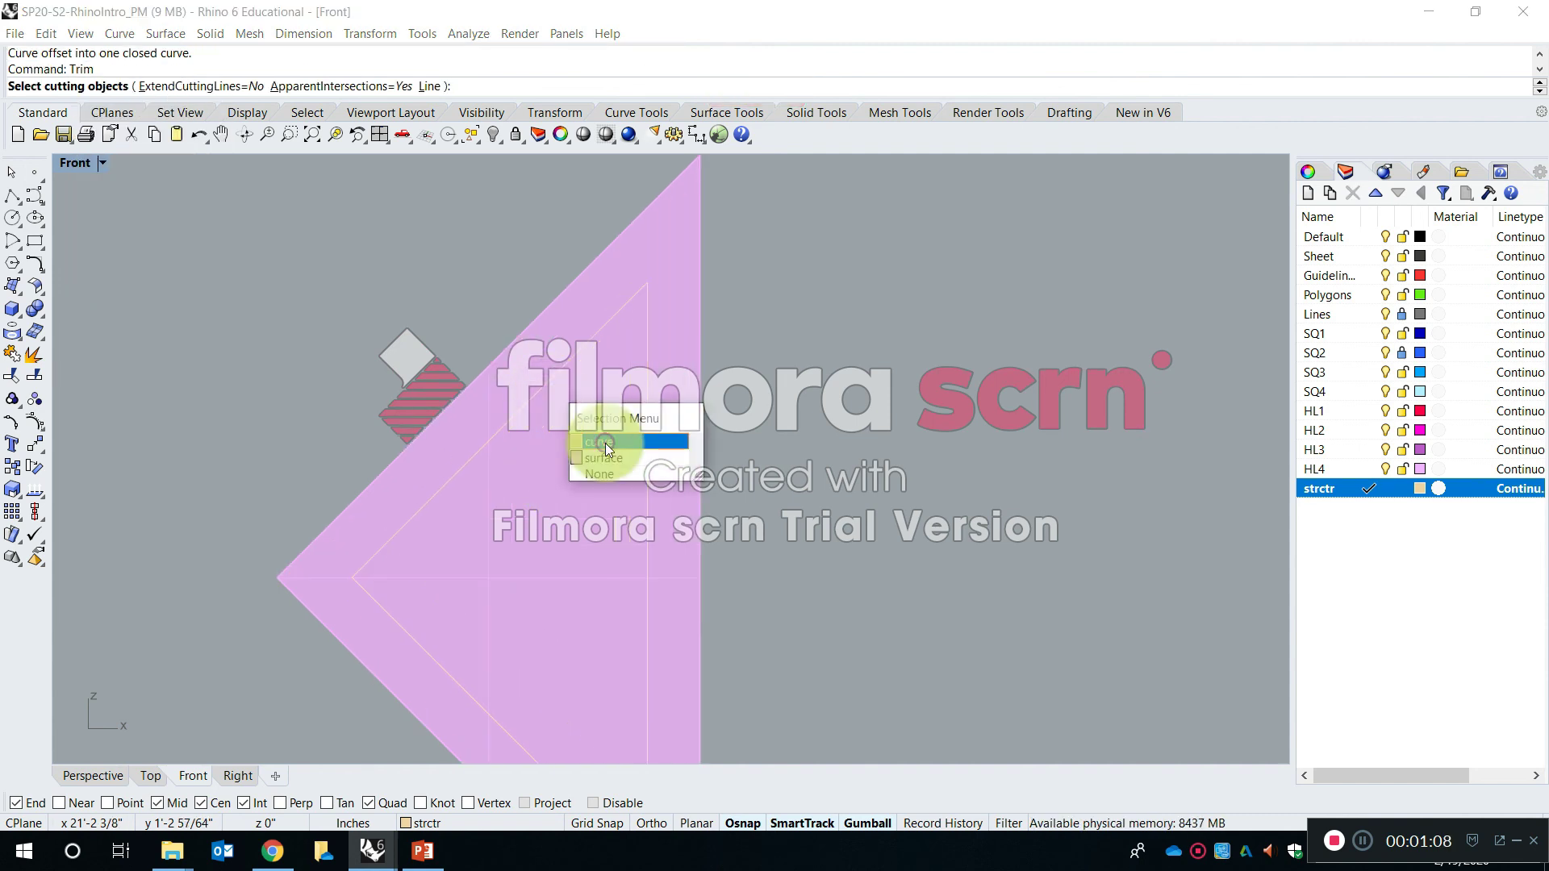
left_click(605, 442)
key("Return")
left_click(567, 465)
scroll(563, 439, "down", 3)
key("Escape")
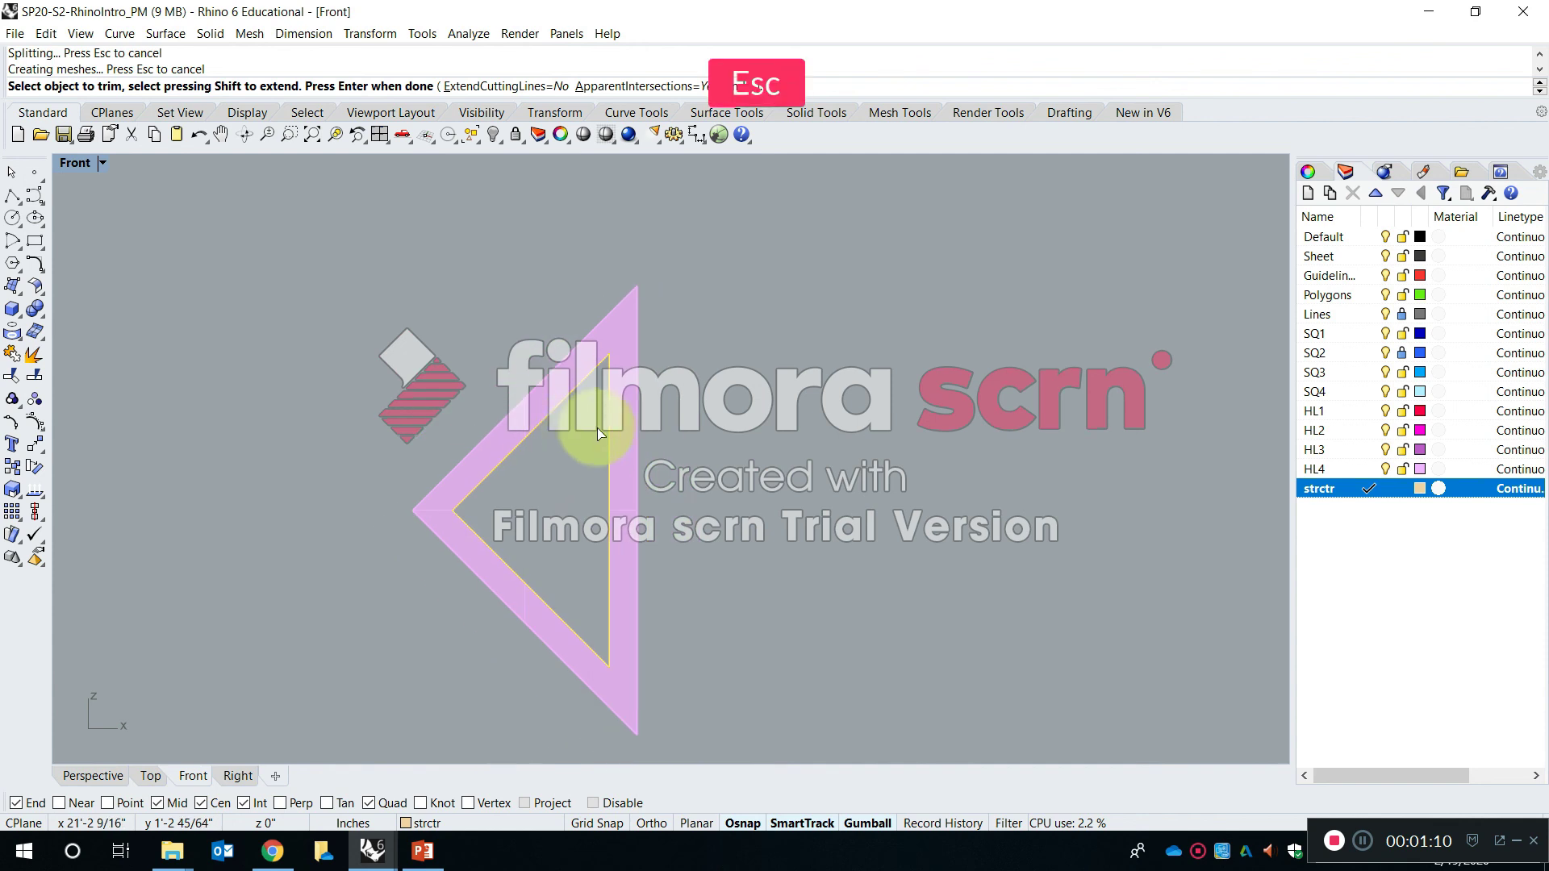
Begin a solid surface extrusion of the hollow lilac triangle frame and make HL4 the current layer
left_click(620, 331)
double_click(81, 164)
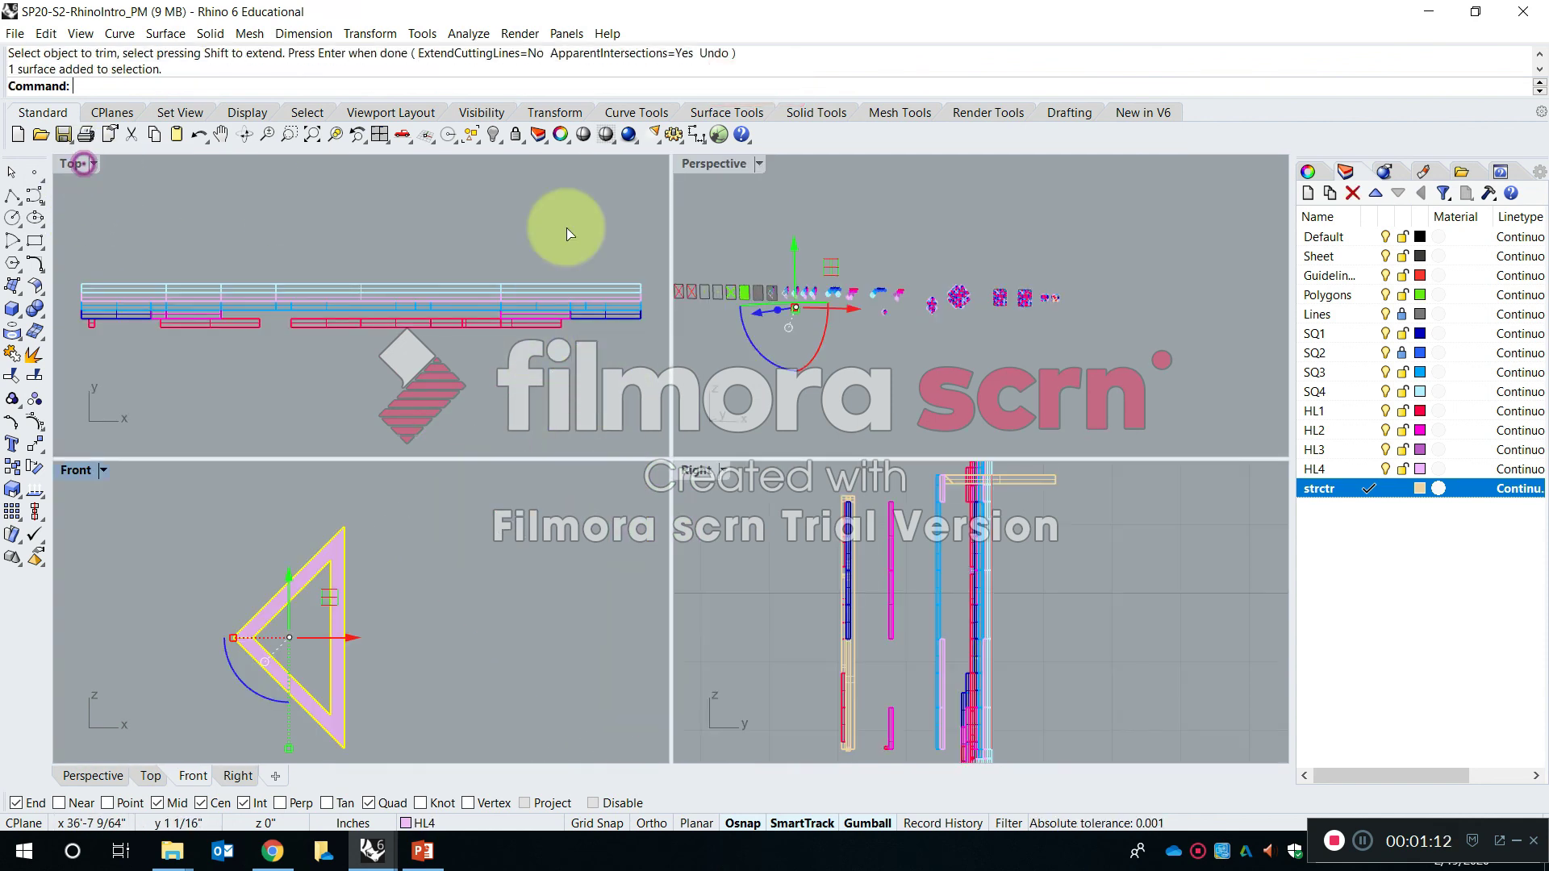
double_click(713, 166)
scroll(433, 505, "up", 8)
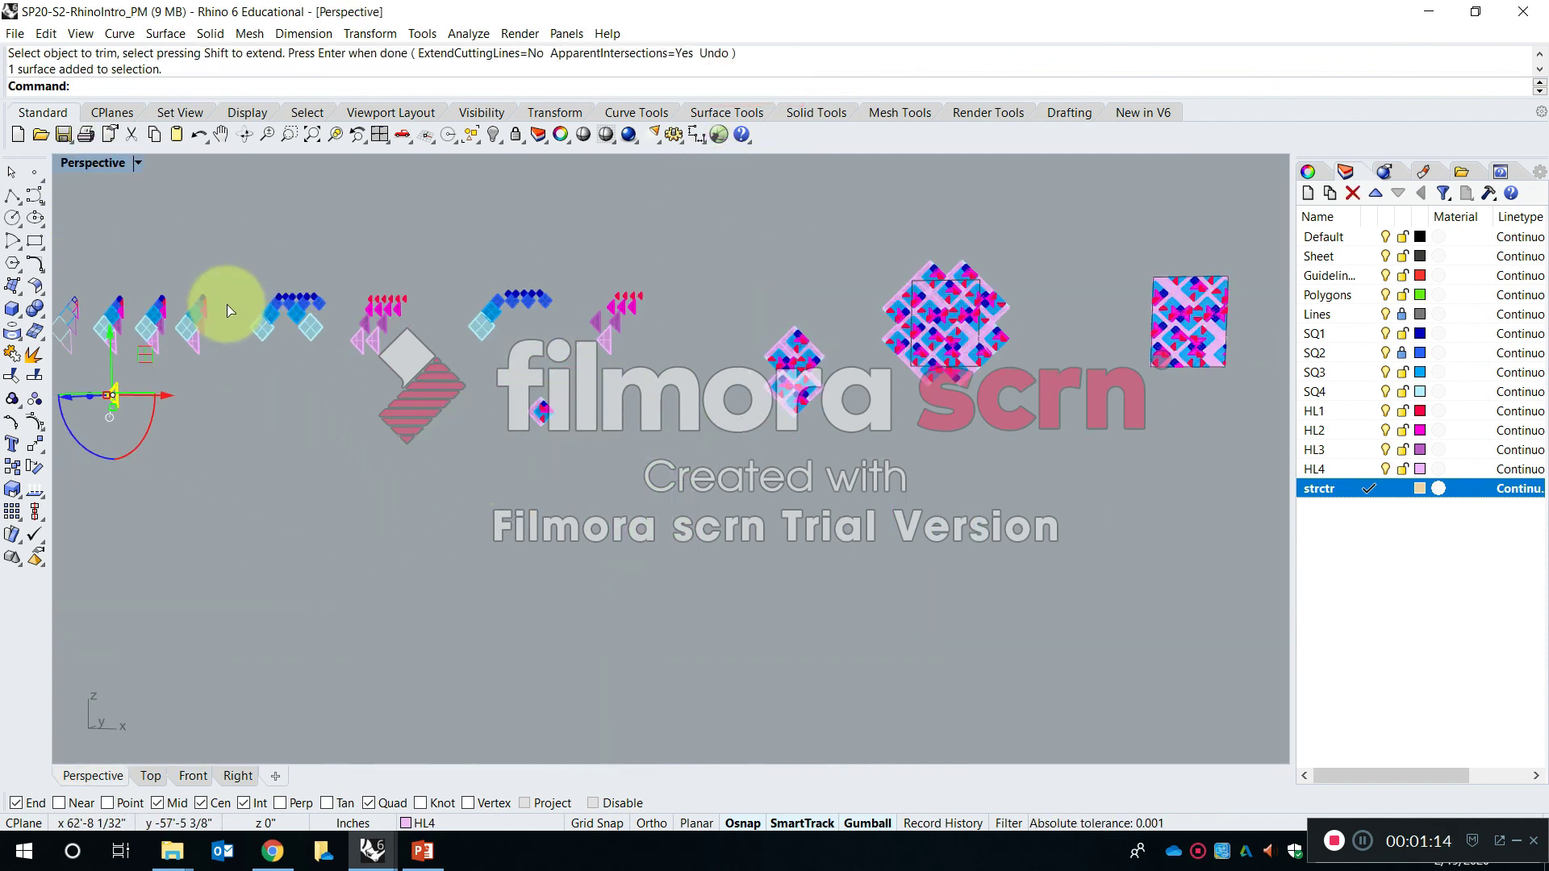
left_click(336, 137)
right_click_drag(569, 410, 826, 457)
type("extr")
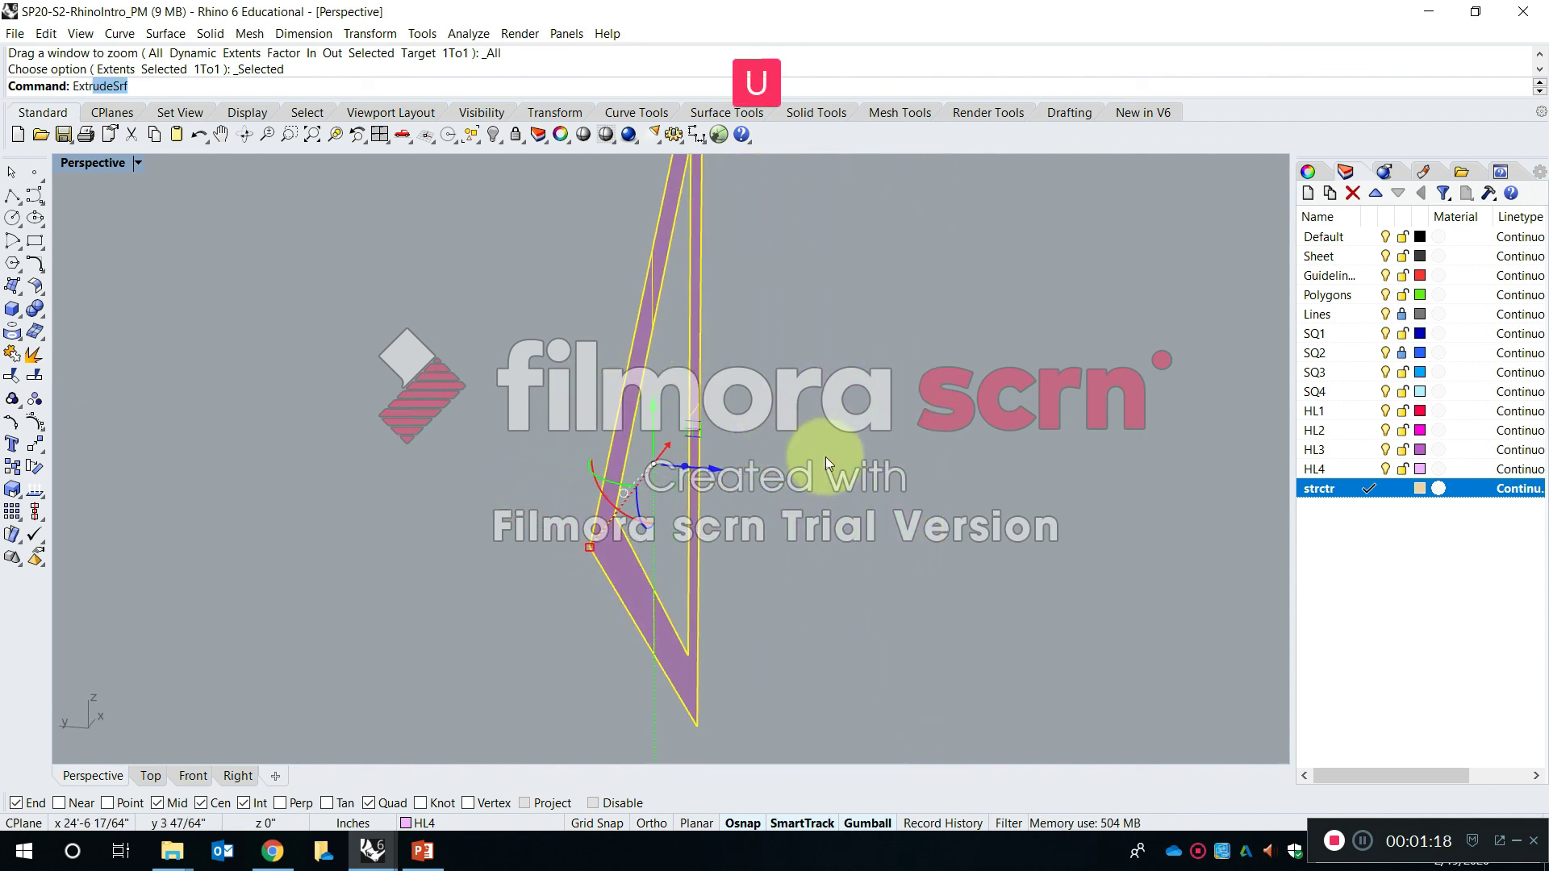
type("ude")
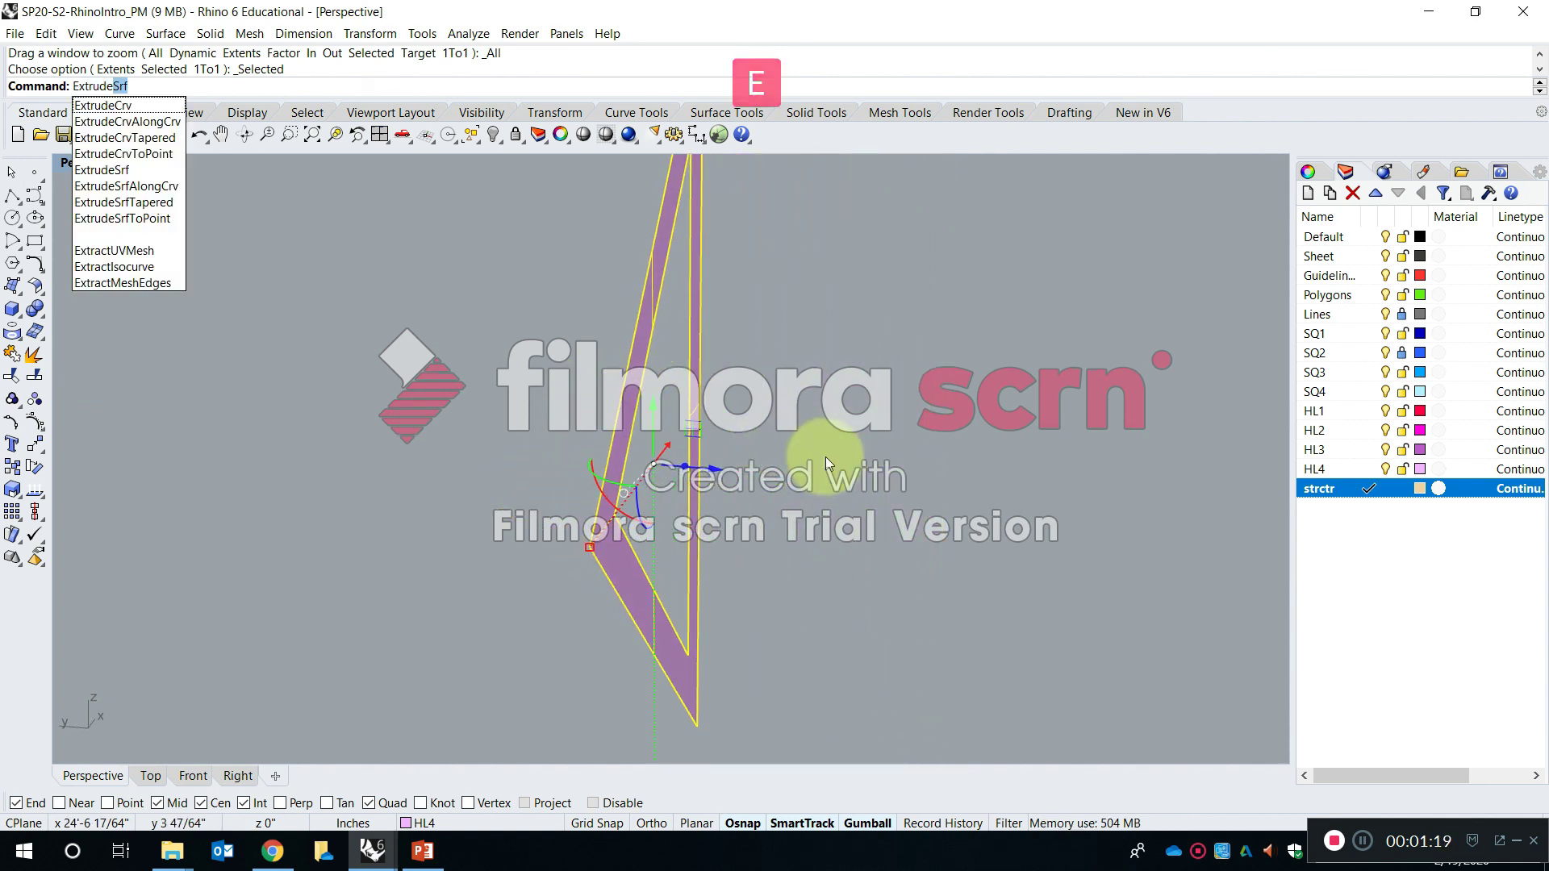
left_click(142, 170)
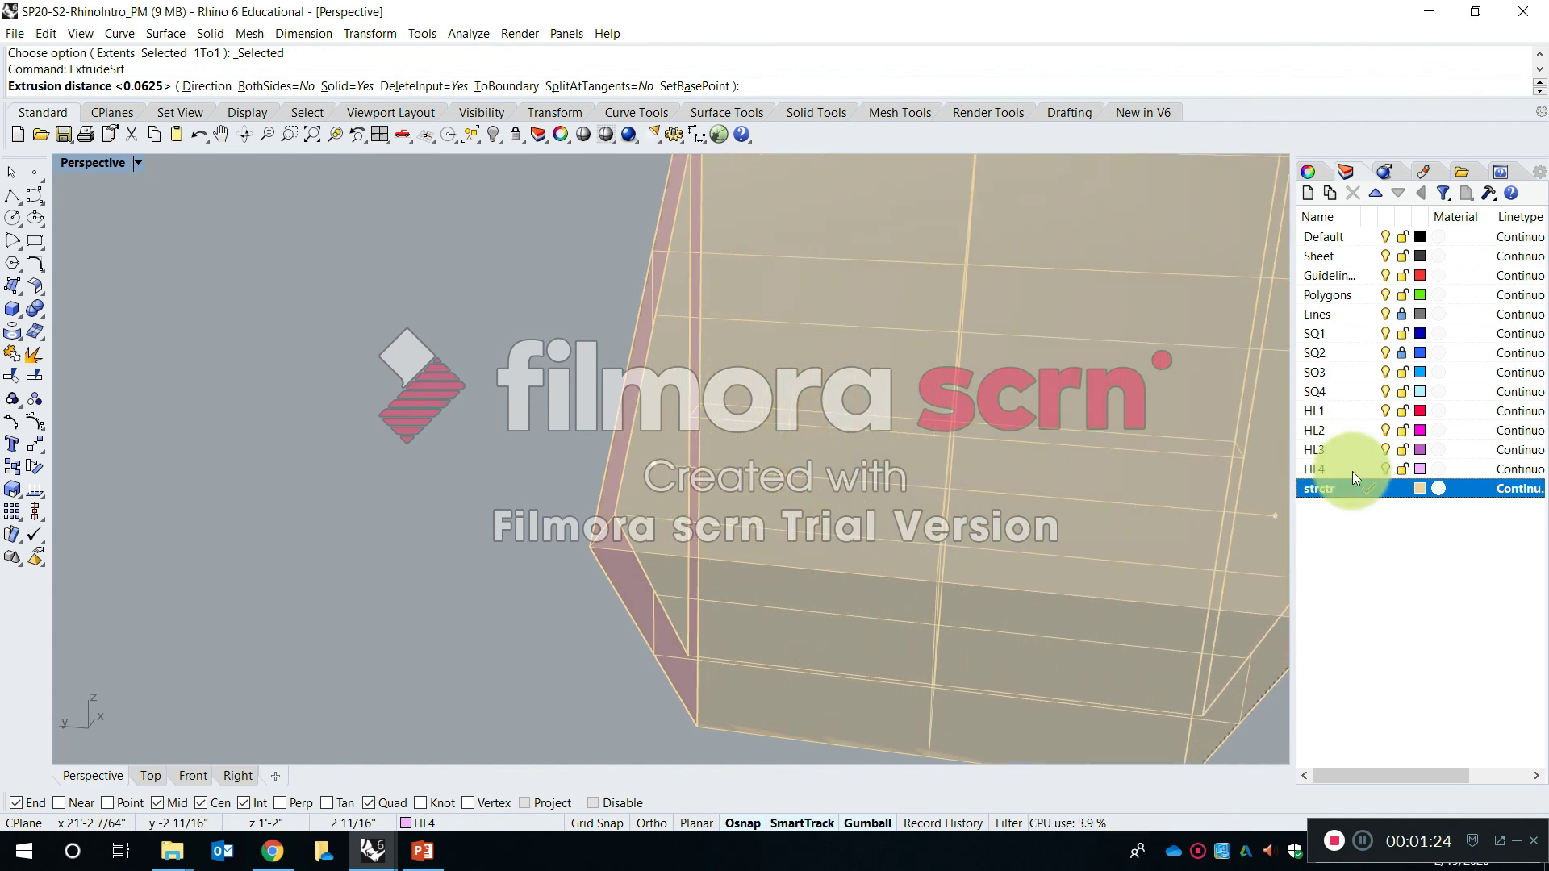
left_click(1350, 469)
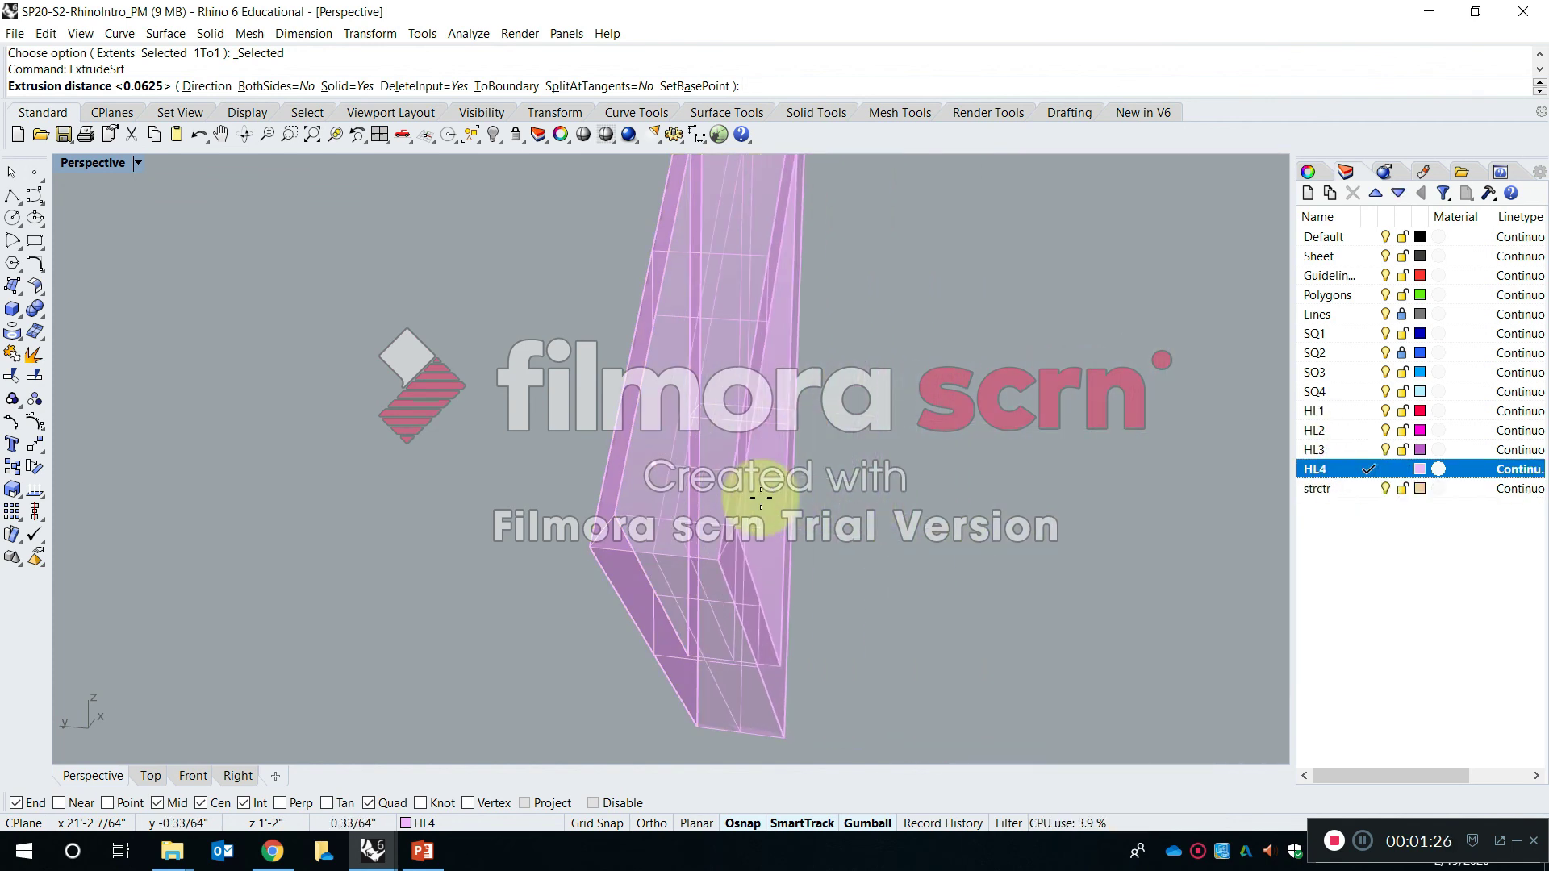
Extrude the hollow lilac triangle frame by 1/16 as a solid
type("1/16")
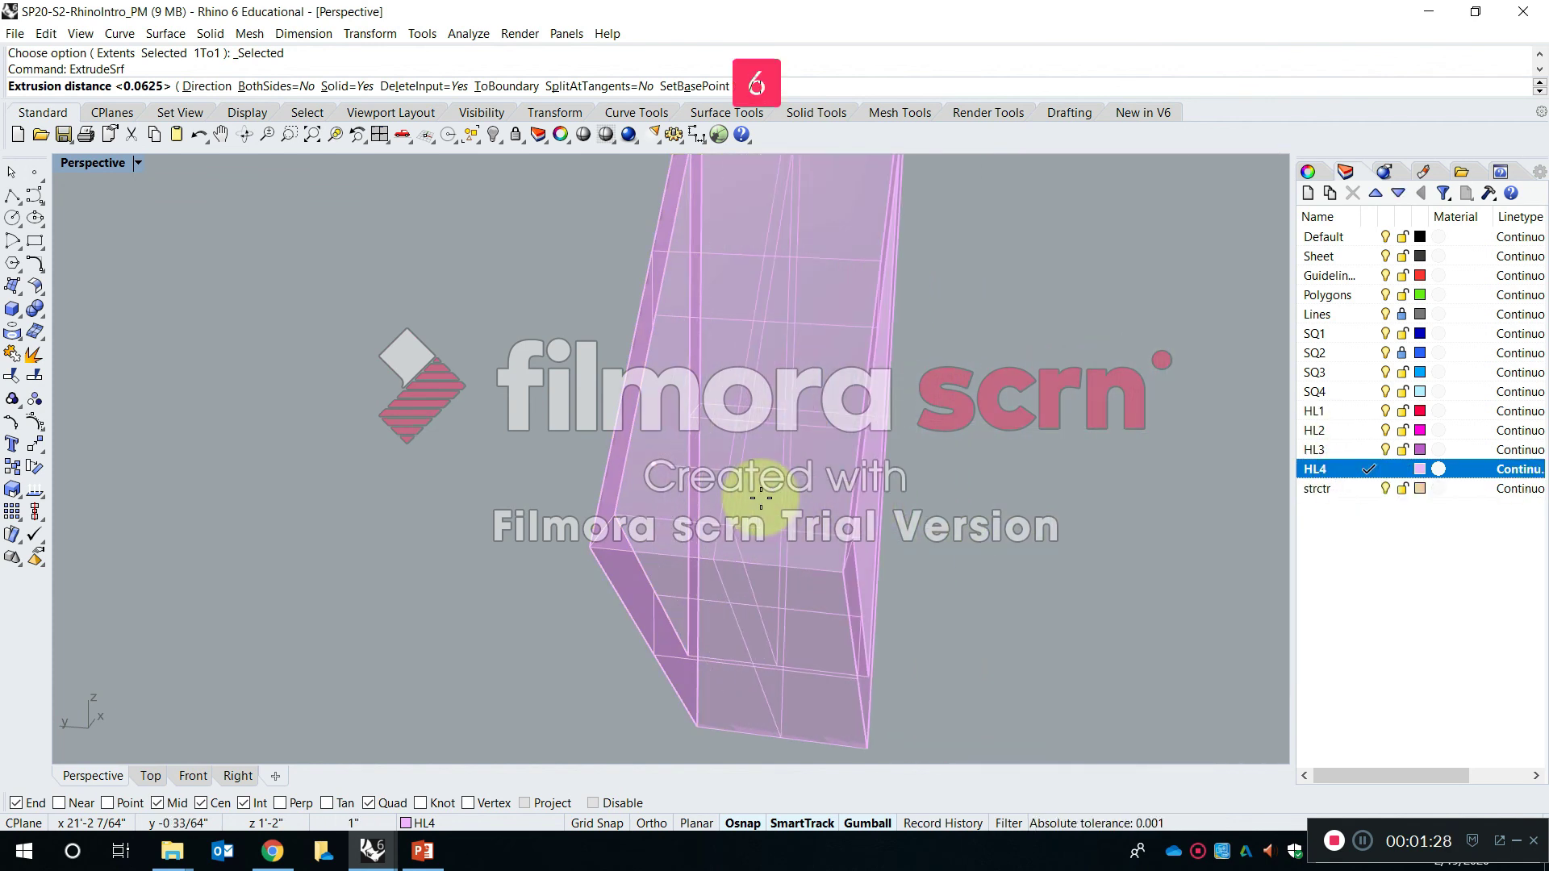
key("Return")
key("Escape")
right_click_drag(832, 497, 622, 451)
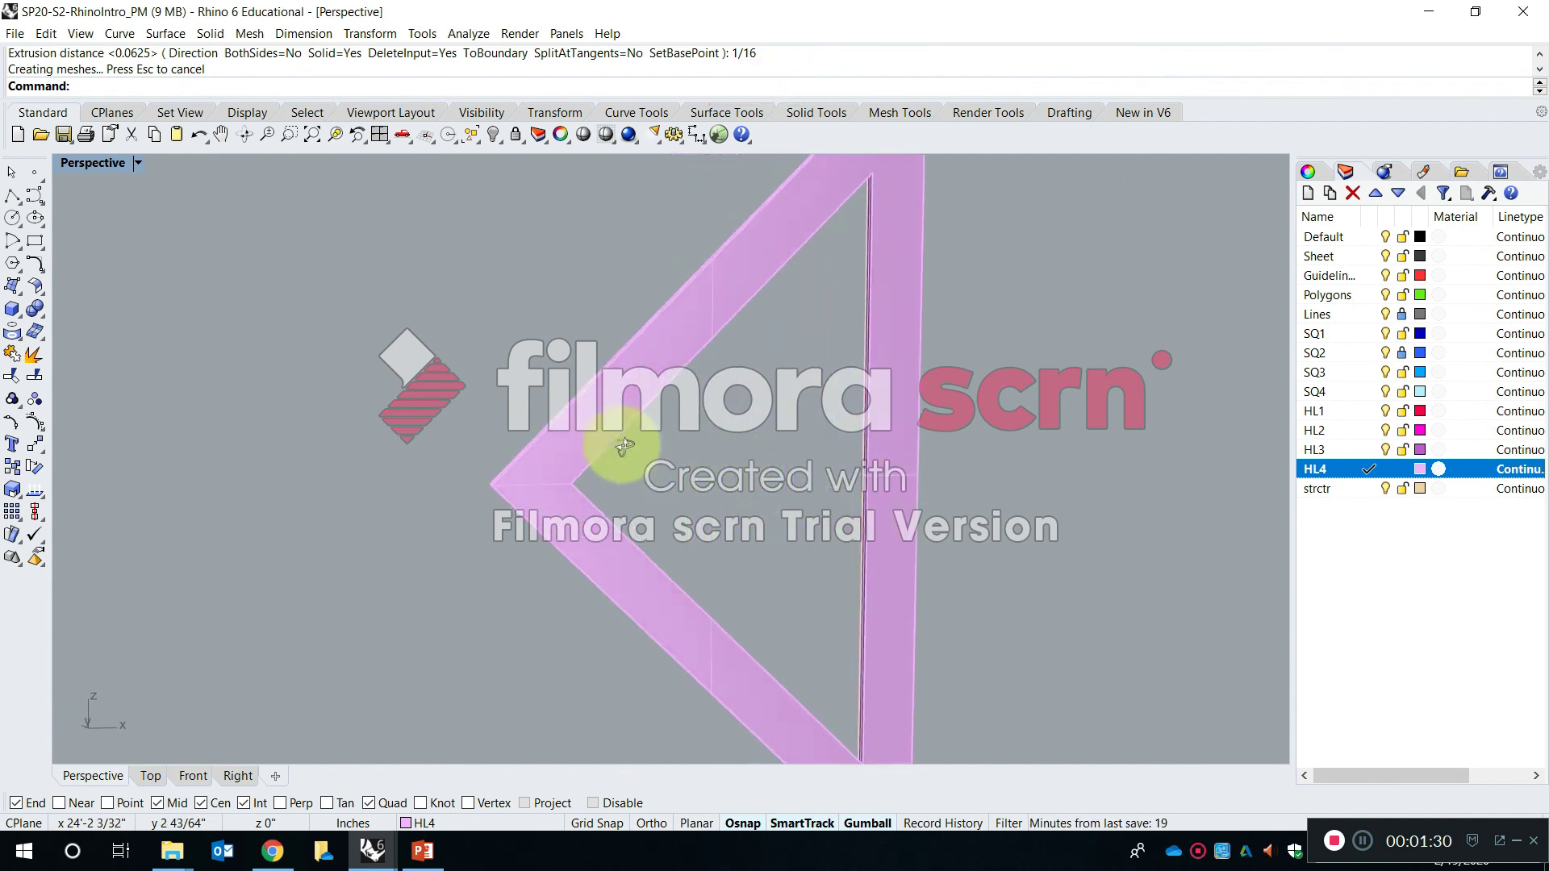
Examine the group of separated triangles and check what kind of object its second lilac triangle is
scroll(624, 449, "down", 8)
right_click_drag(812, 501, 528, 377)
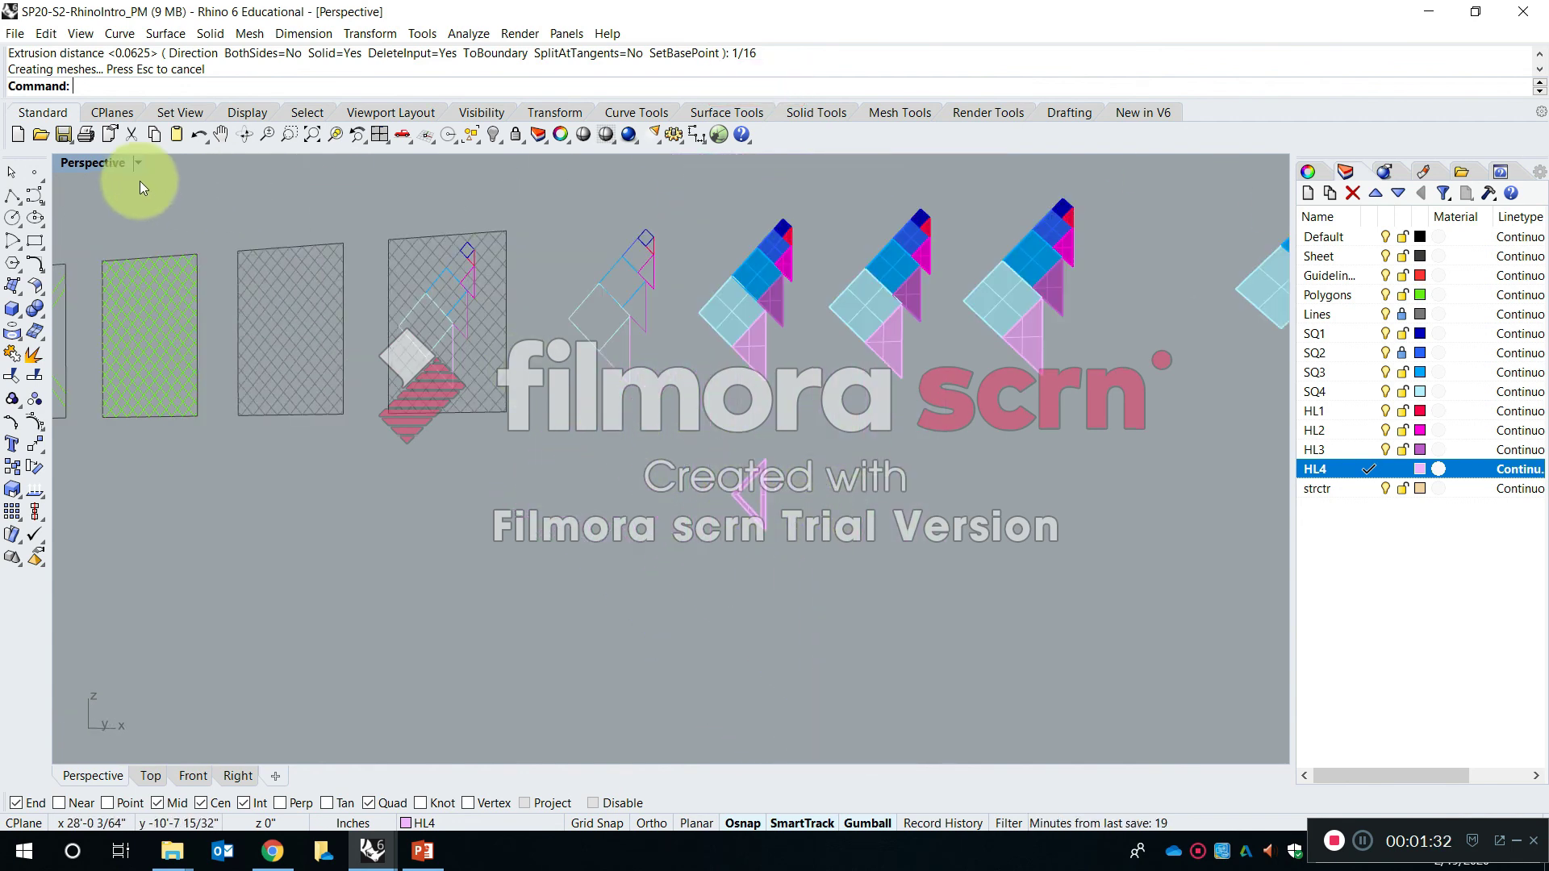
double_click(102, 164)
double_click(74, 472)
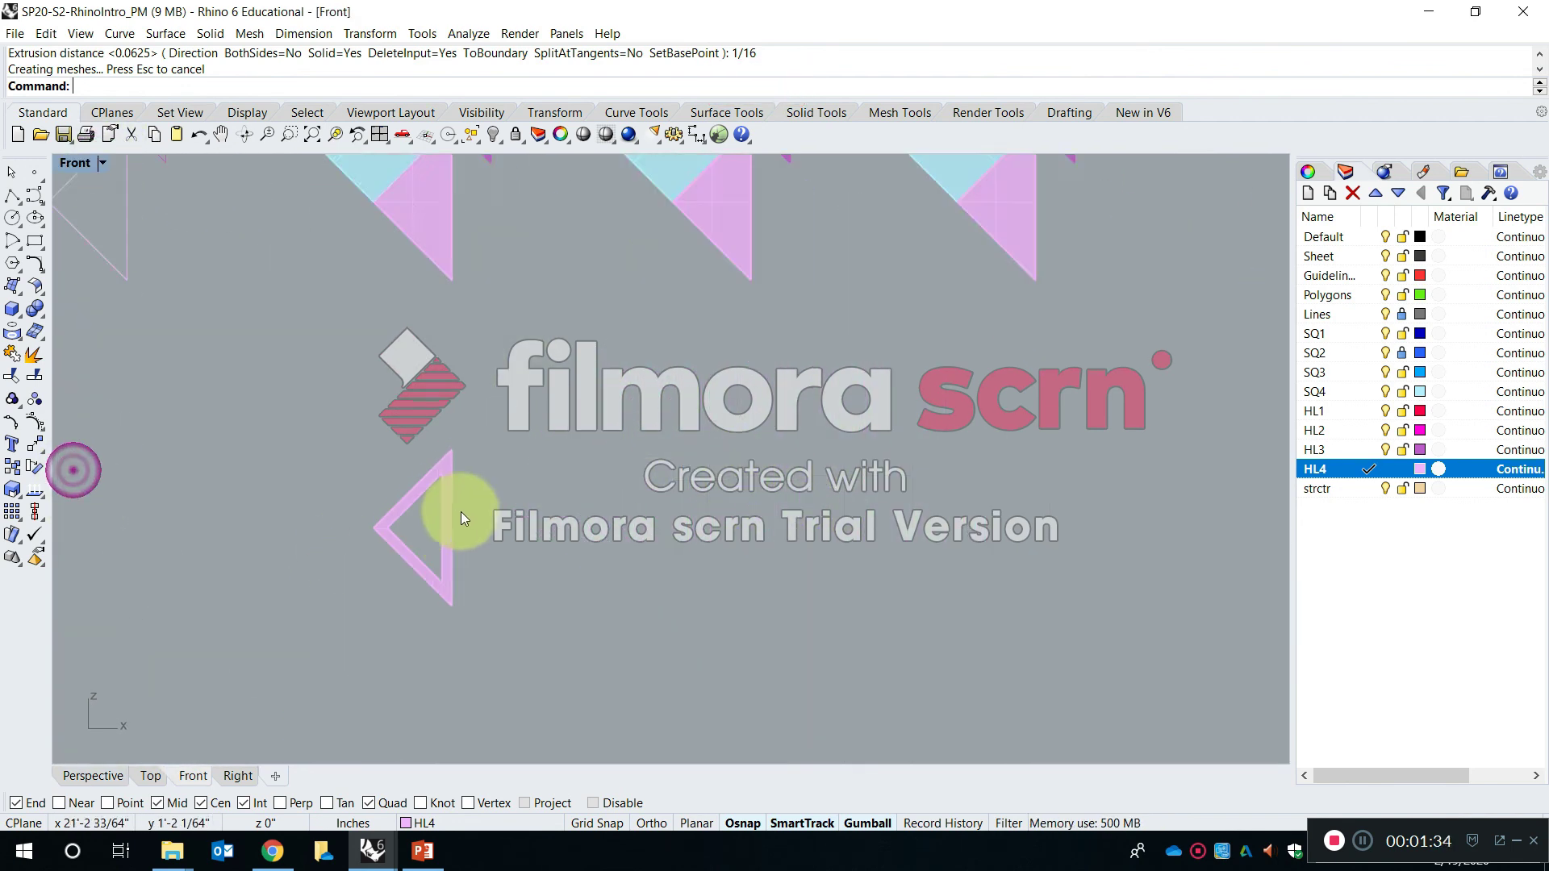
scroll(709, 484, "down", 5)
right_click_drag(975, 528, 734, 502)
right_click_drag(871, 532, 537, 479)
scroll(537, 479, "up", 10)
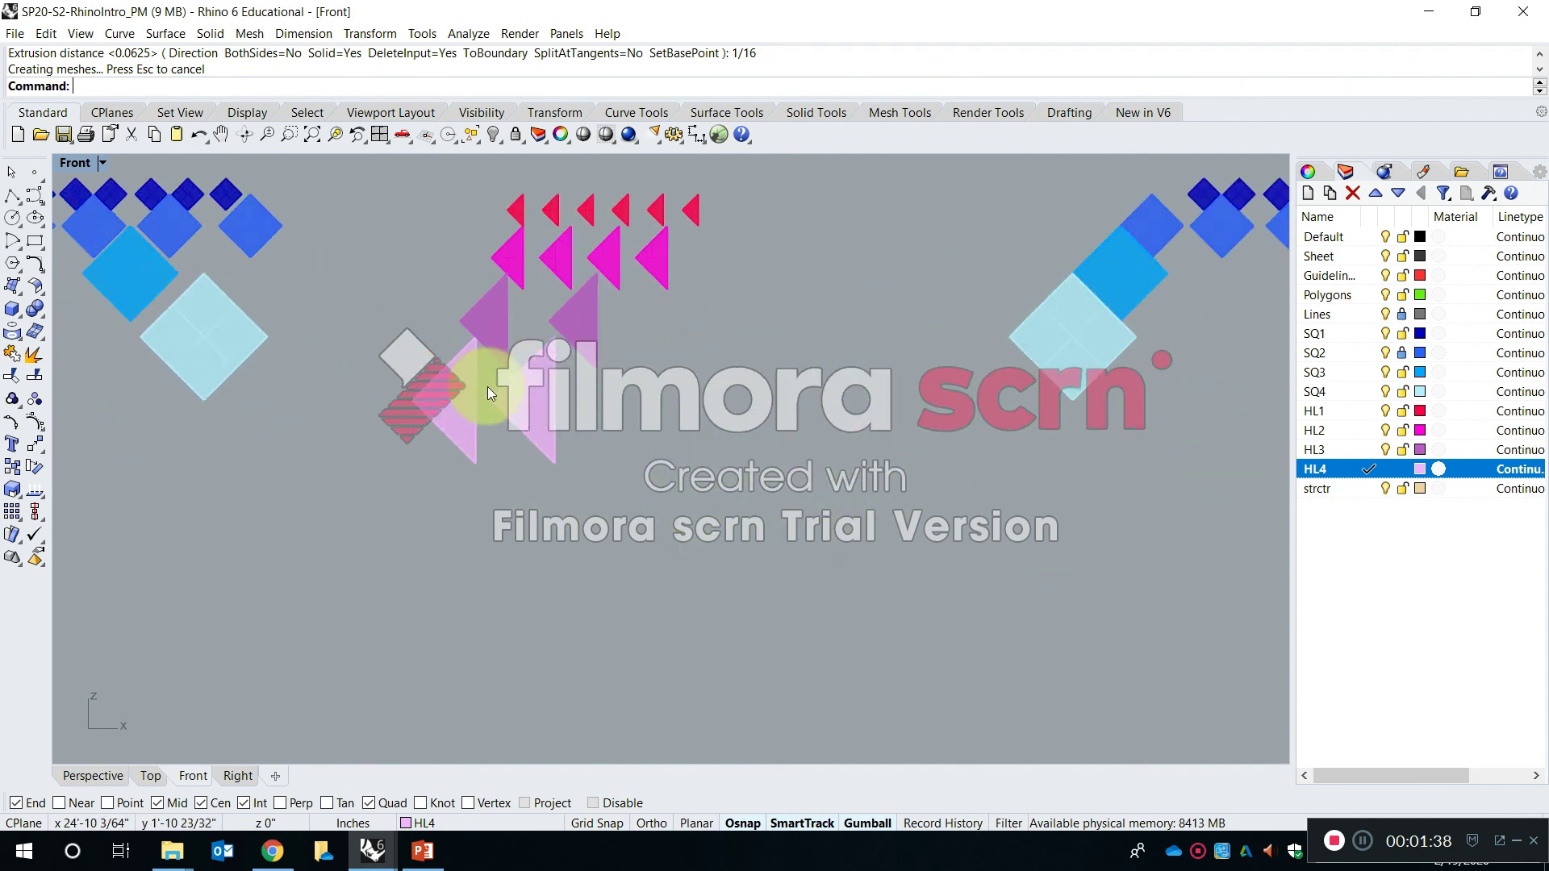
left_click(607, 421)
scroll(637, 424, "down", 4)
scroll(668, 418, "up", 2)
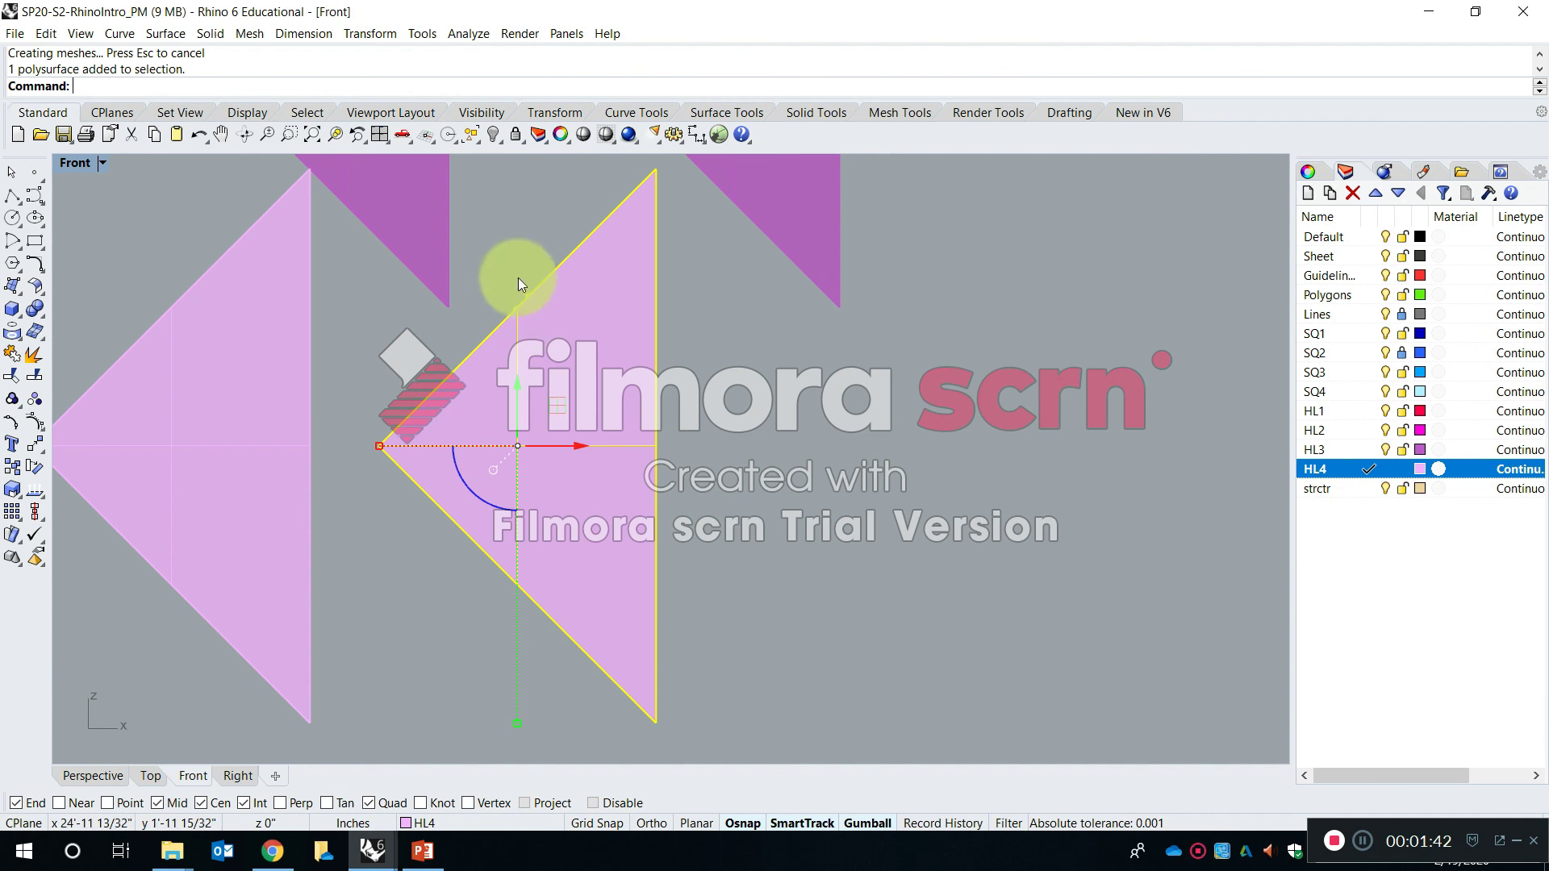
Trace the second lilac triangle of the separated group with a closed polyline through its three corners
key("Escape")
type("pol")
key("Return")
left_click(651, 171)
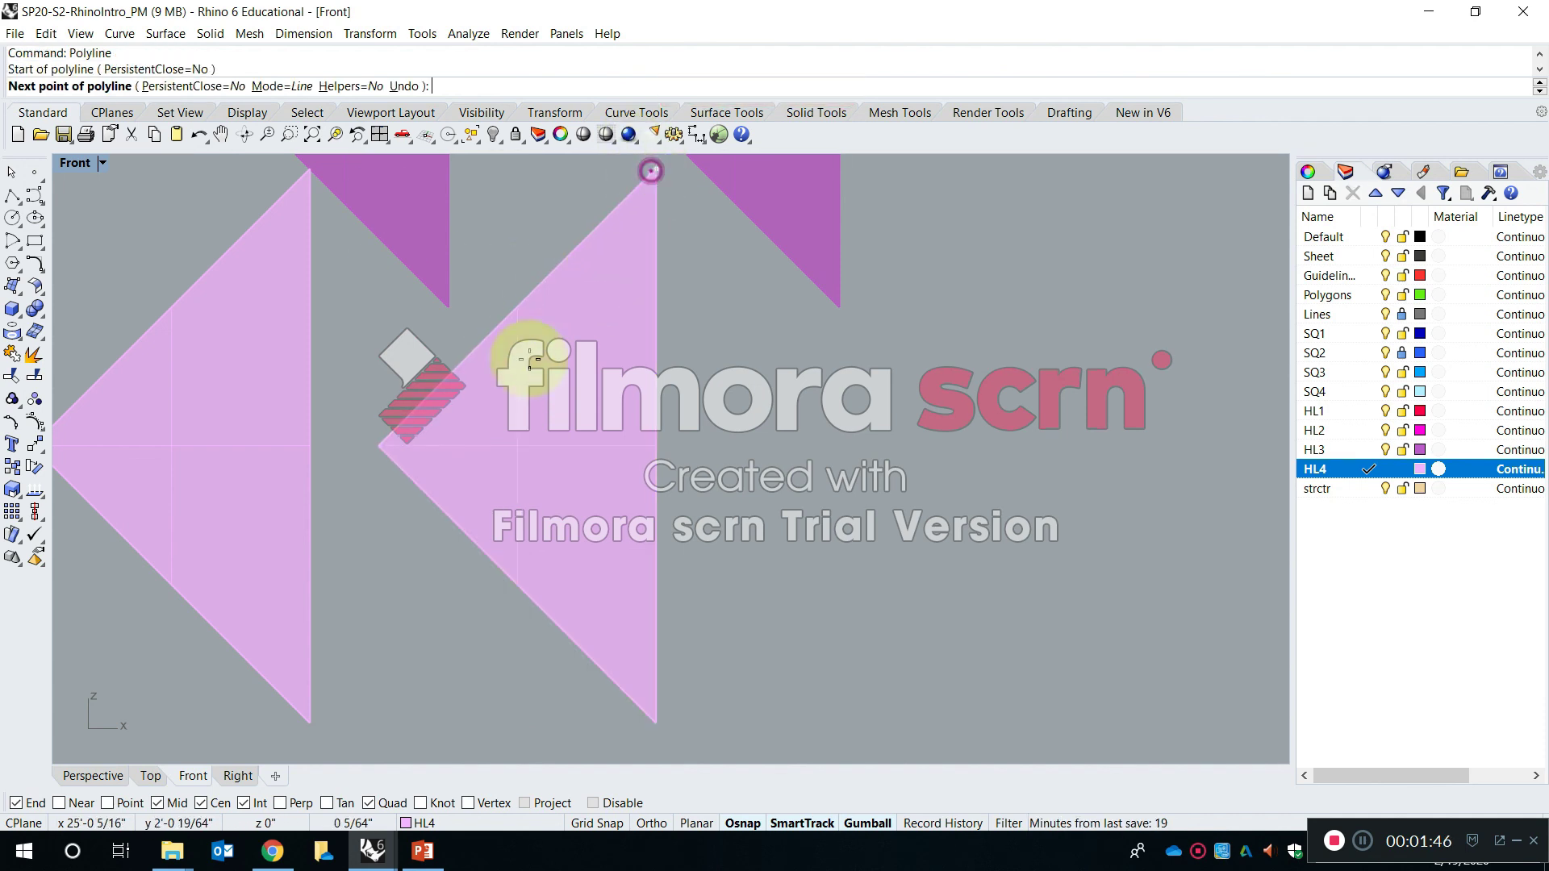
left_click(379, 445)
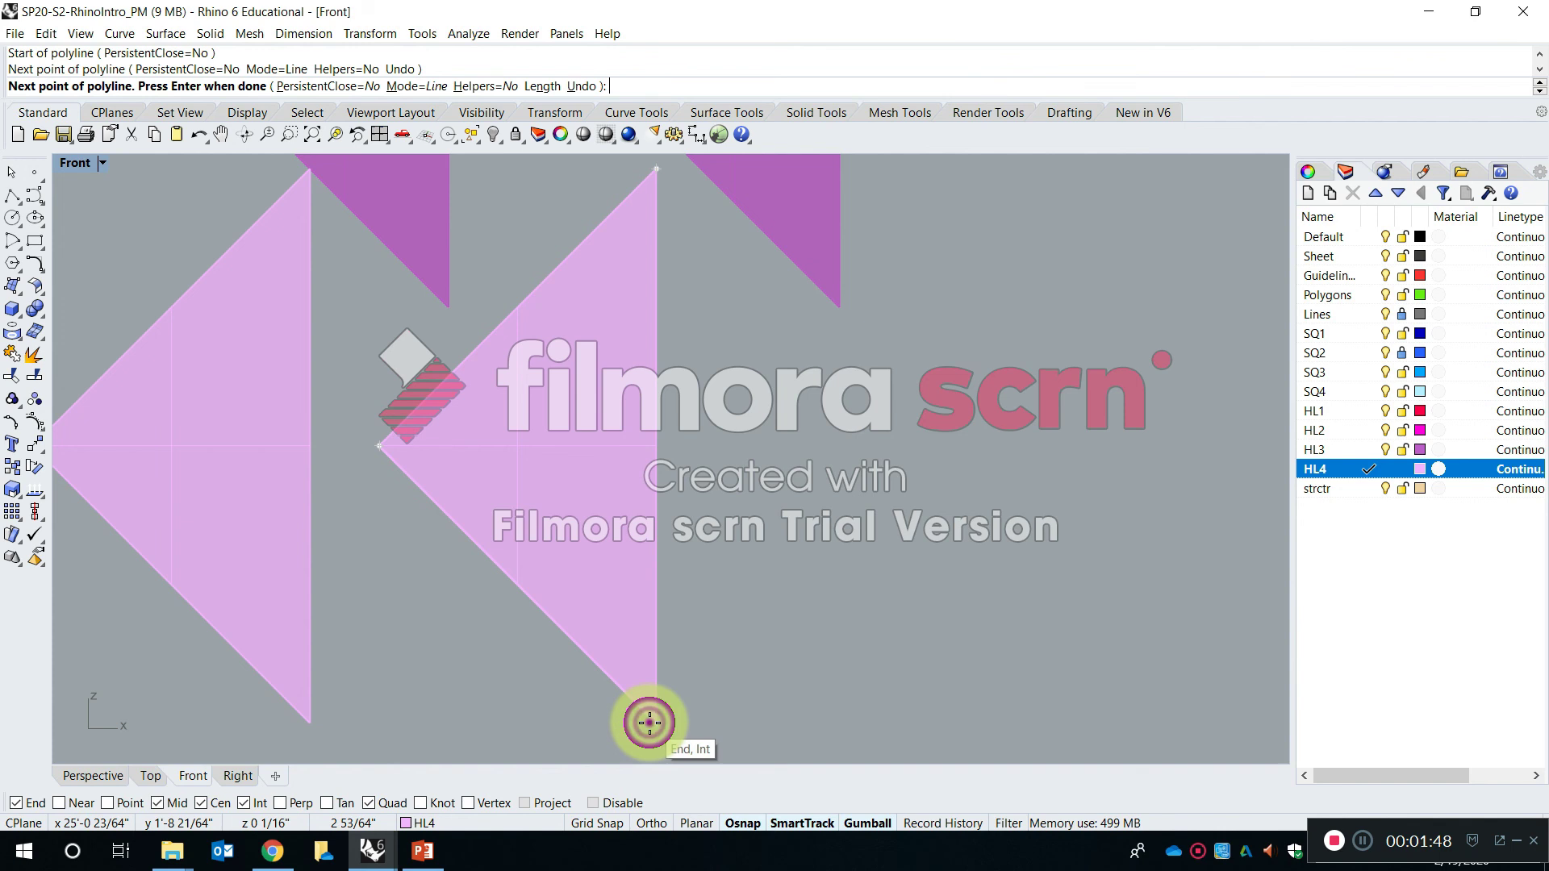
left_click(650, 722)
key("Escape")
Offset the traced triangle outline inward with a distance of 0.25
type("of")
key("space")
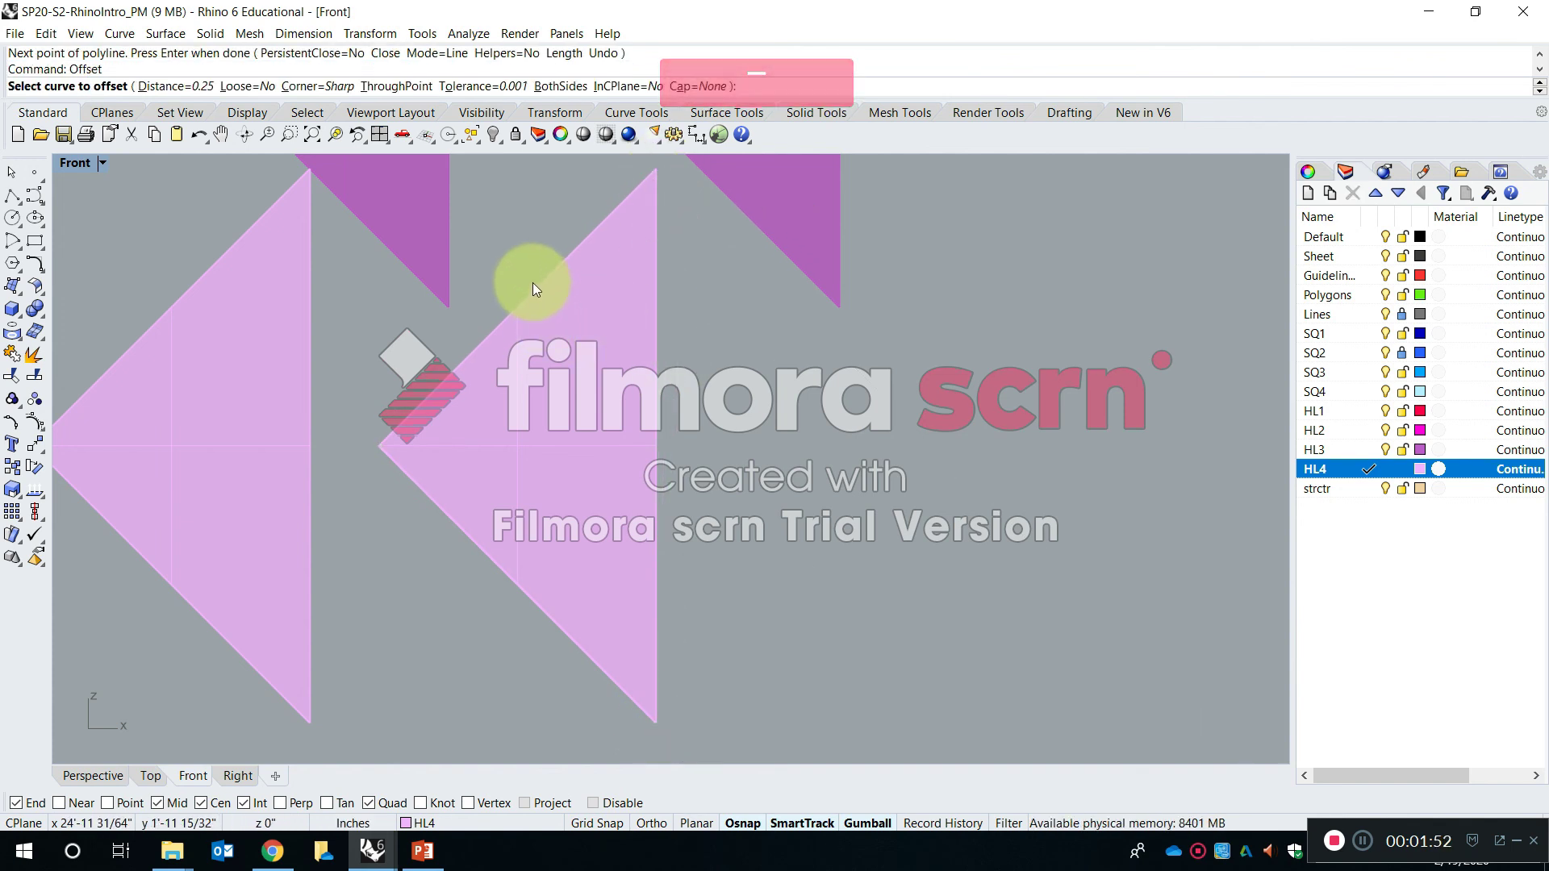
left_click(534, 284)
left_click(576, 317)
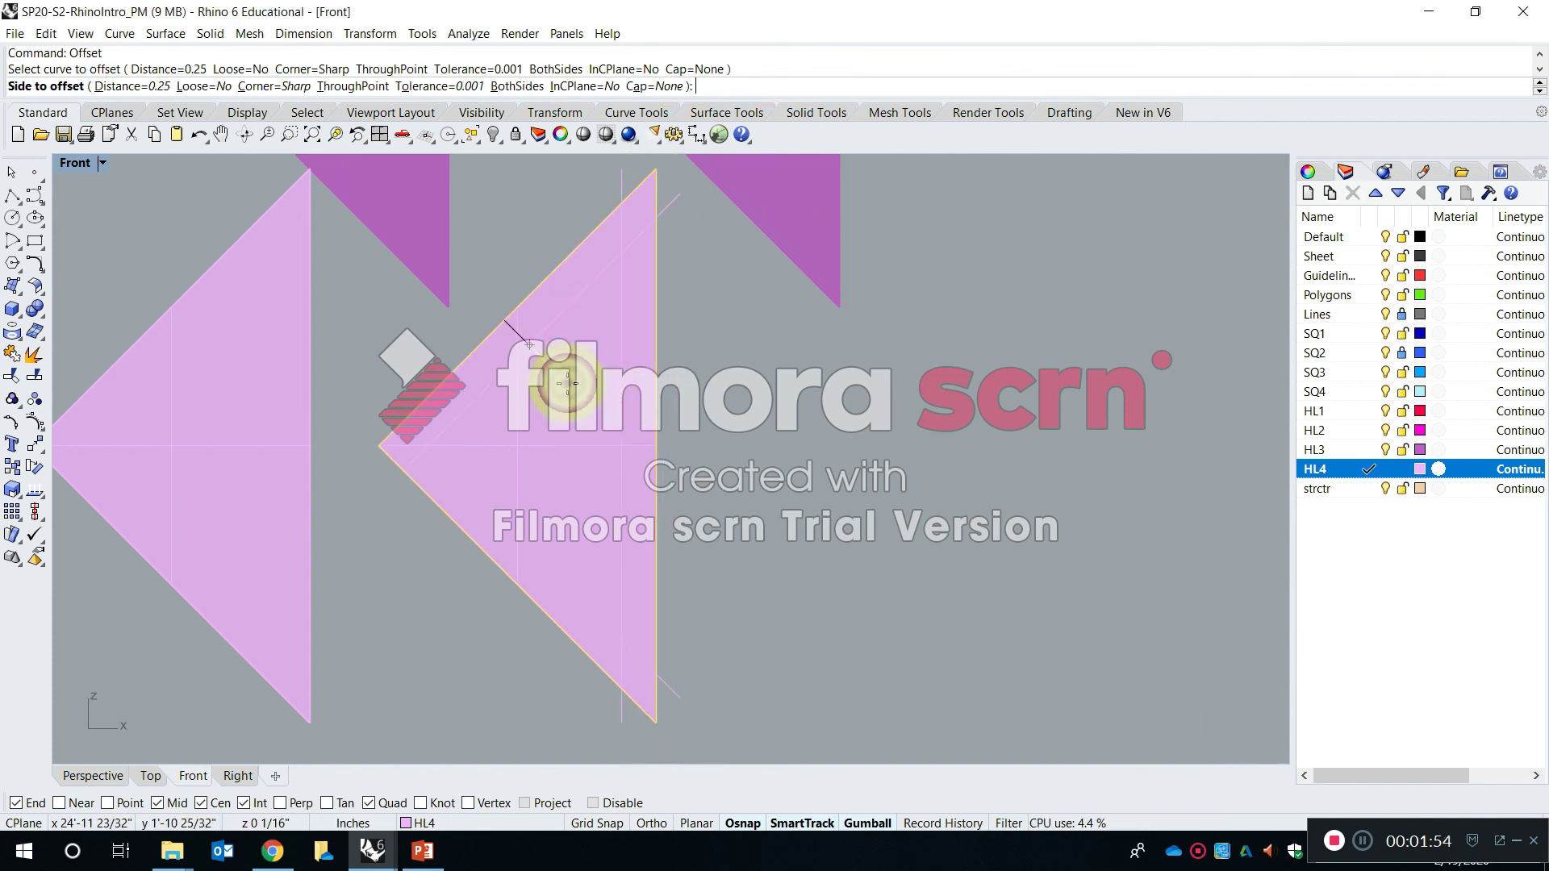
left_click(568, 384)
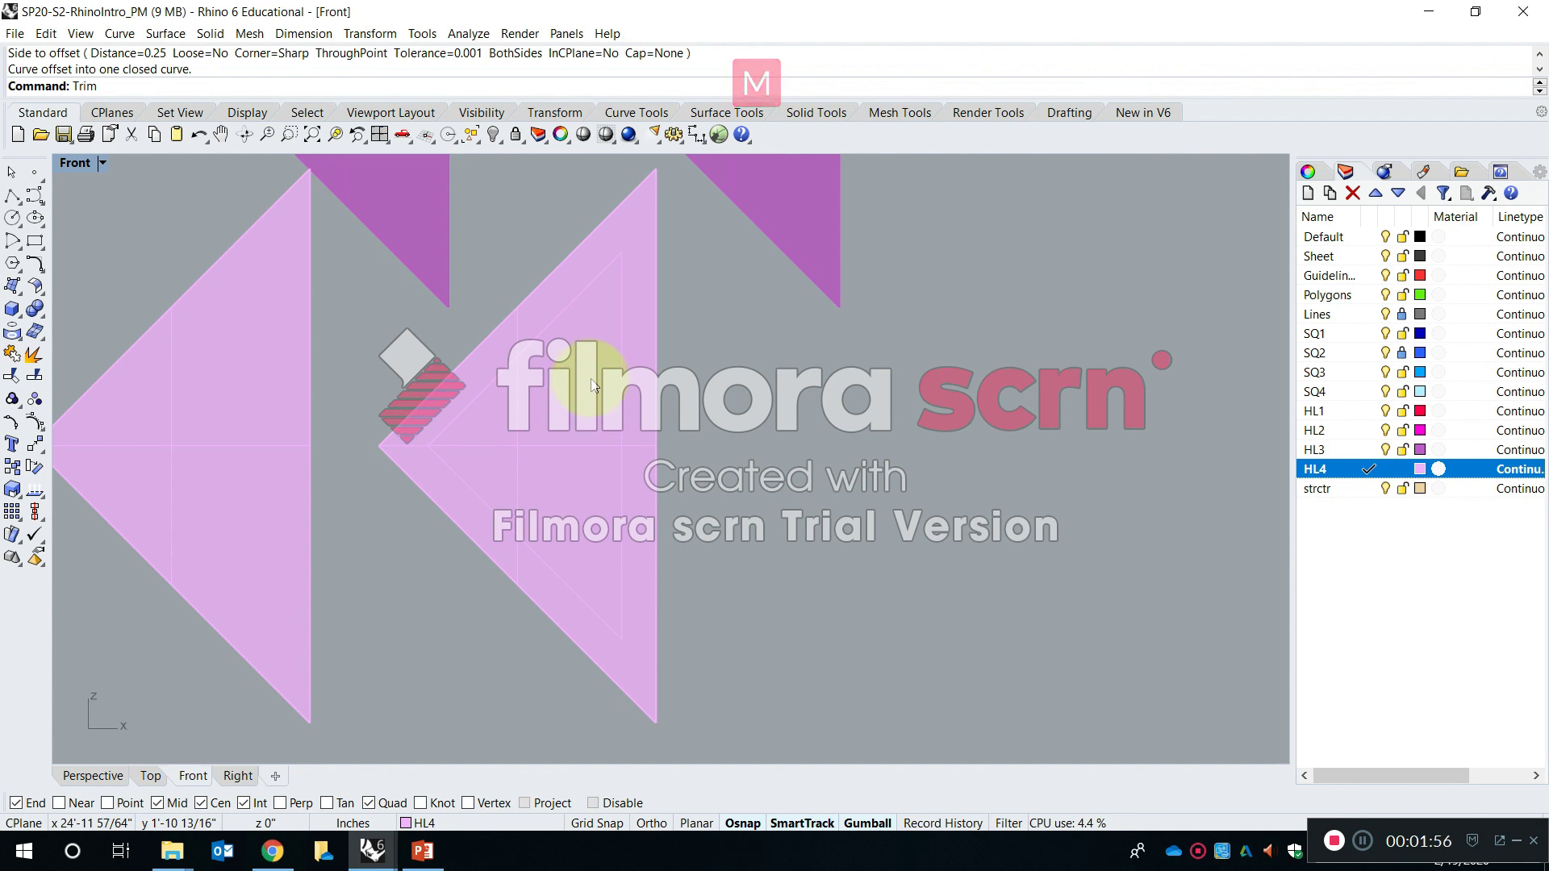
Try to trim the inside of the solid lilac triangle using the inner offset curve as the cutting object, and undo the trim
key("Return")
left_click(564, 313)
left_click(622, 365)
key("Return")
left_click(579, 415)
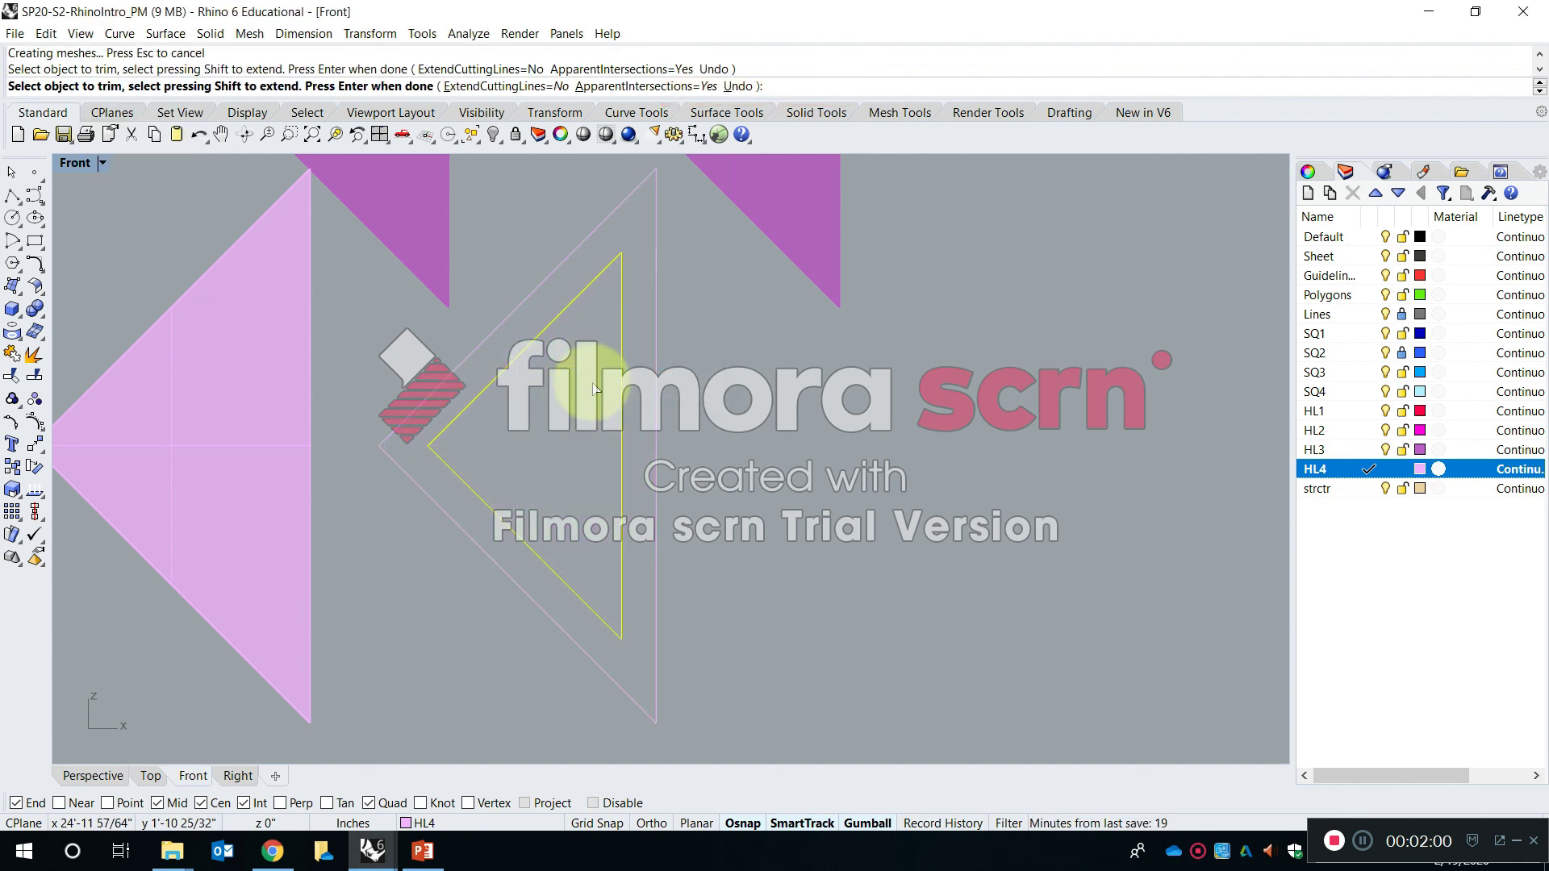
key("ctrl+z")
key("Escape")
right_click_drag(555, 408, 645, 427)
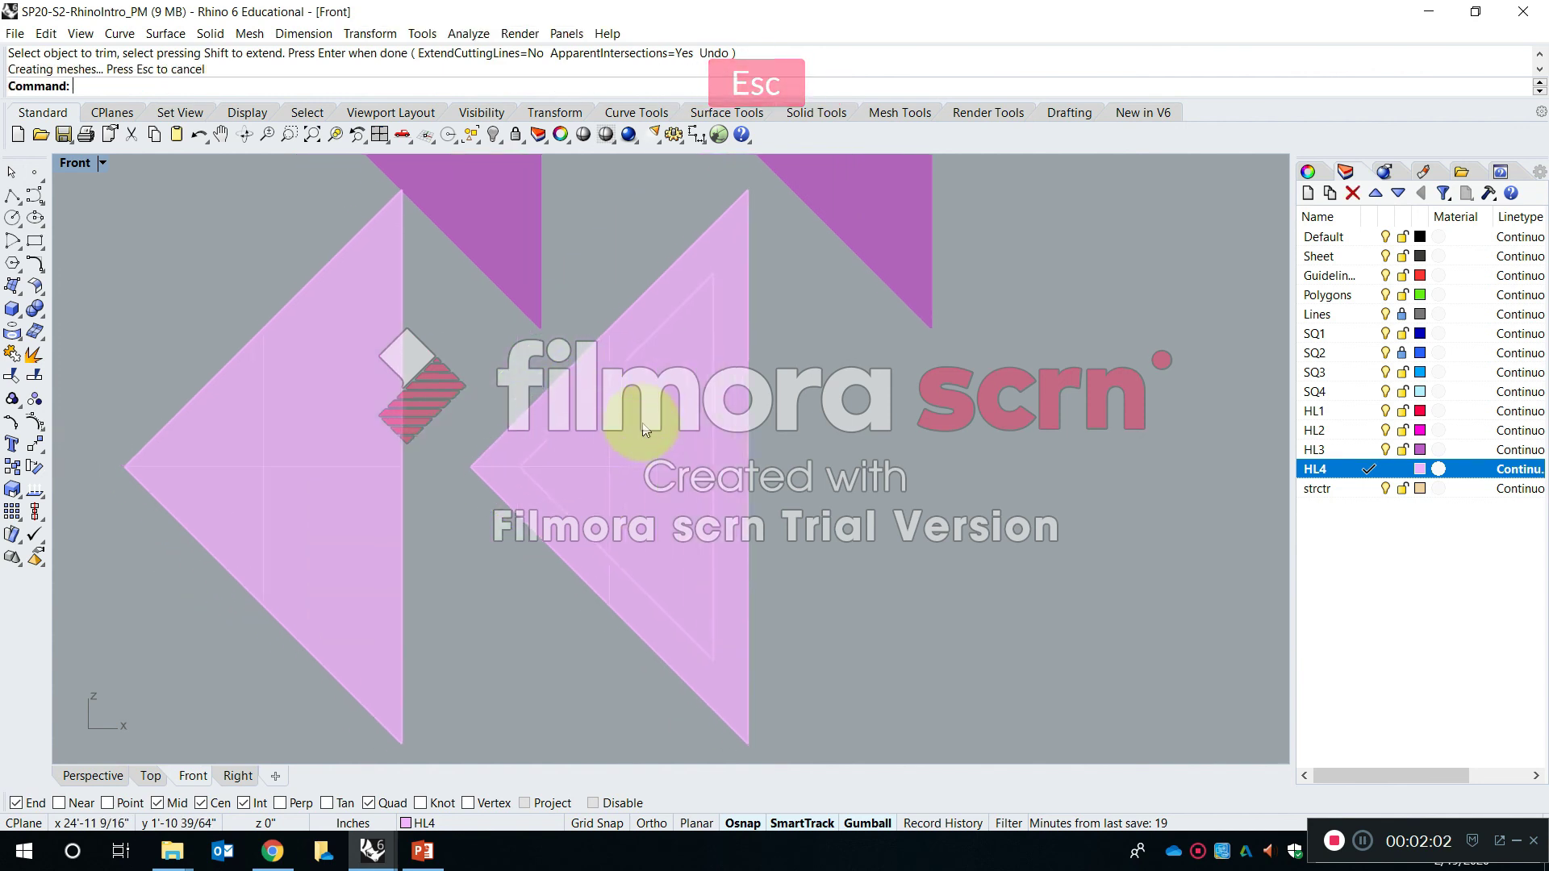
scroll(597, 411, "up", 3)
left_click(577, 415)
key("Escape")
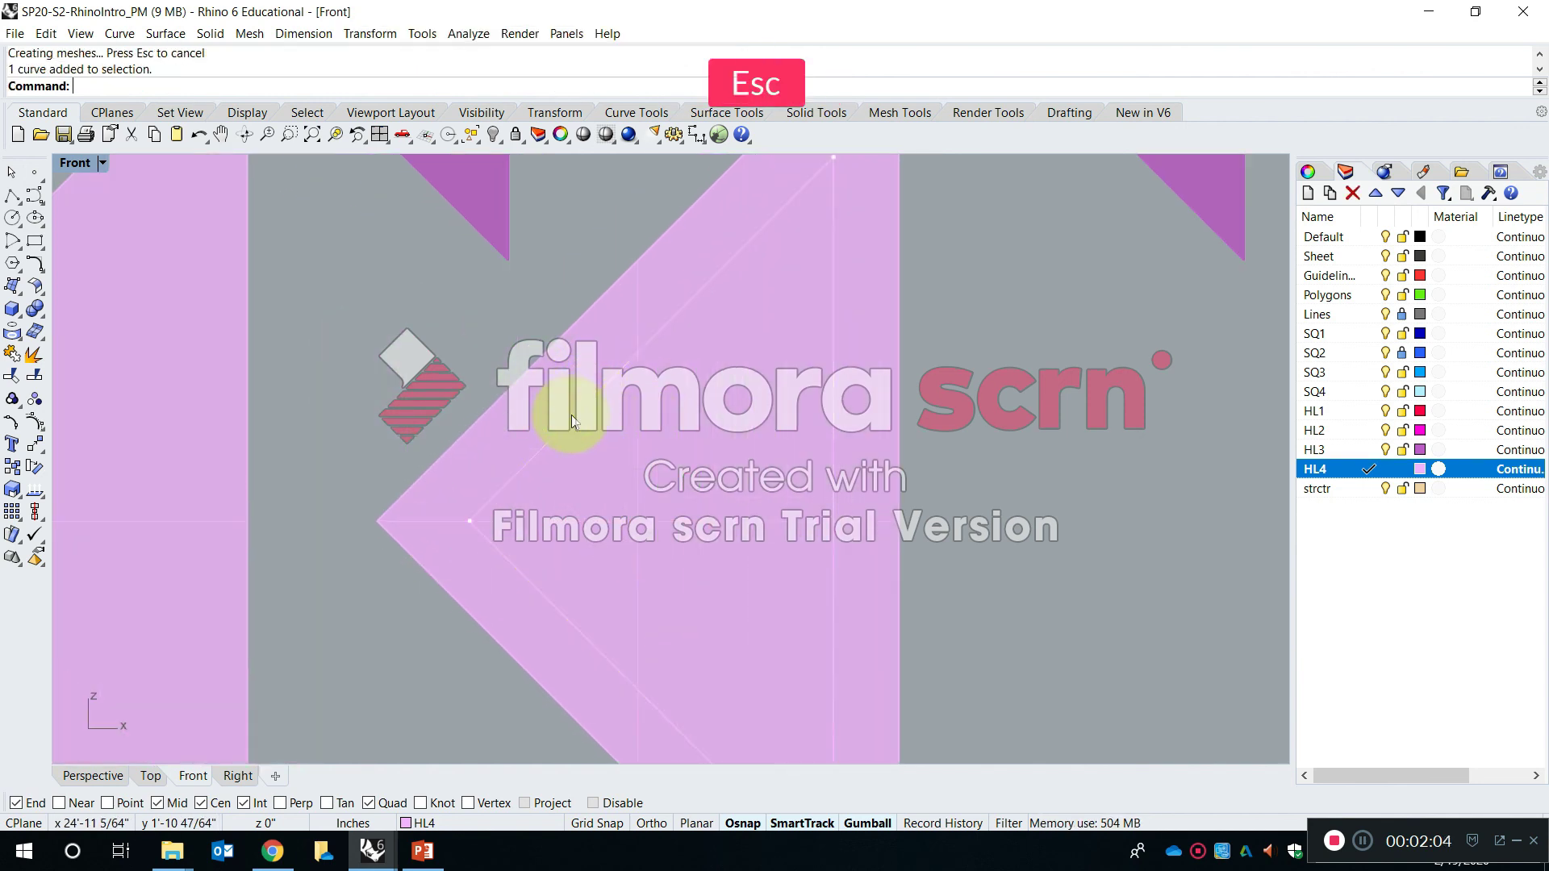
scroll(572, 418, "down", 5)
scroll(685, 408, "up", 3)
type("trim")
key("space")
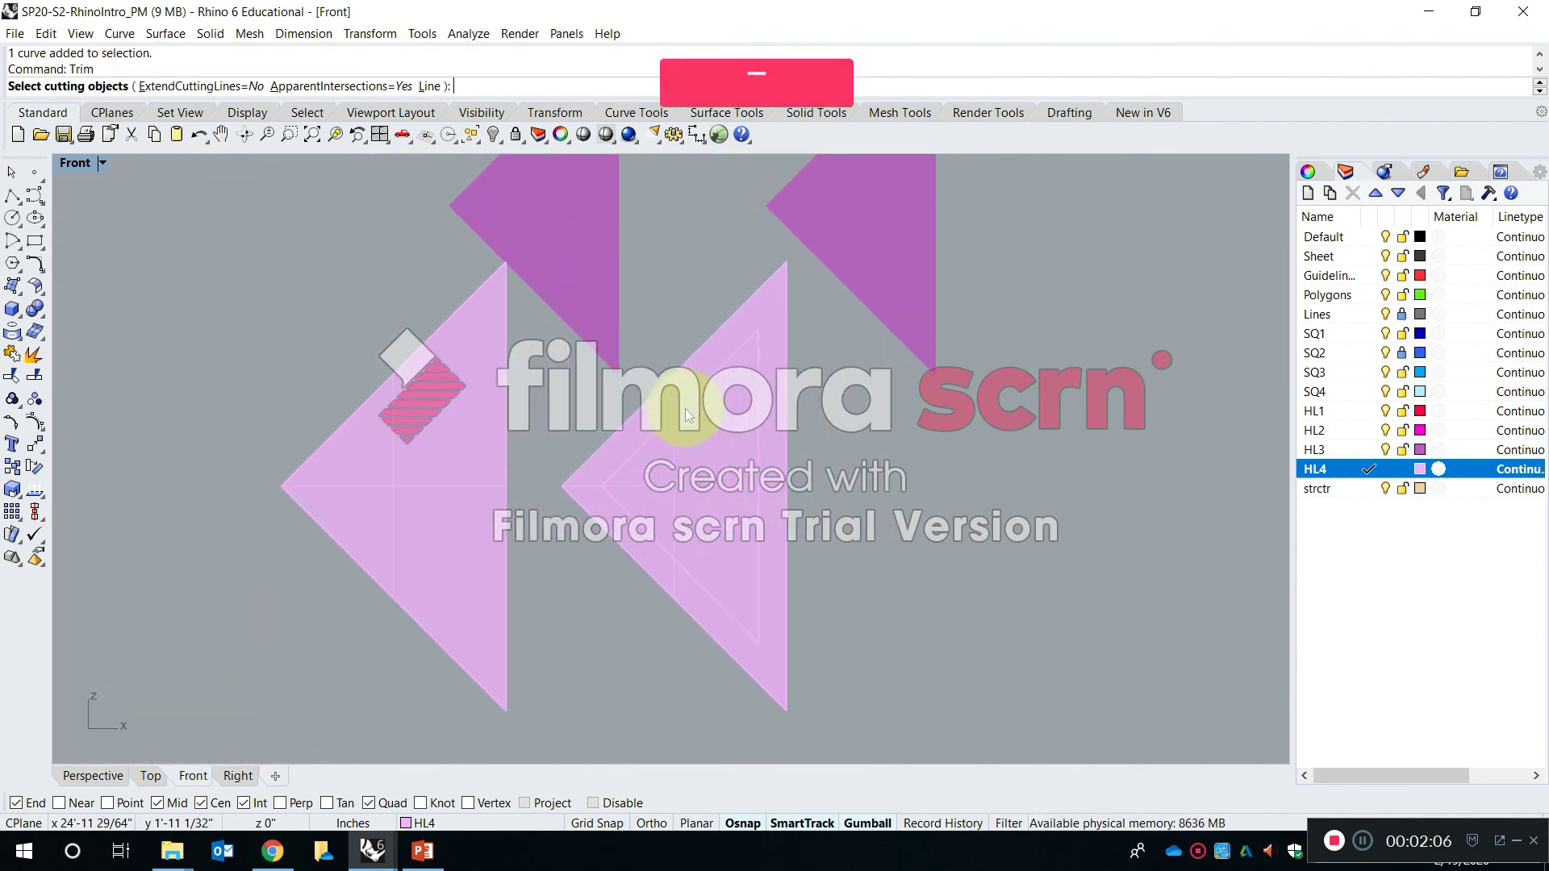
double_click(85, 165)
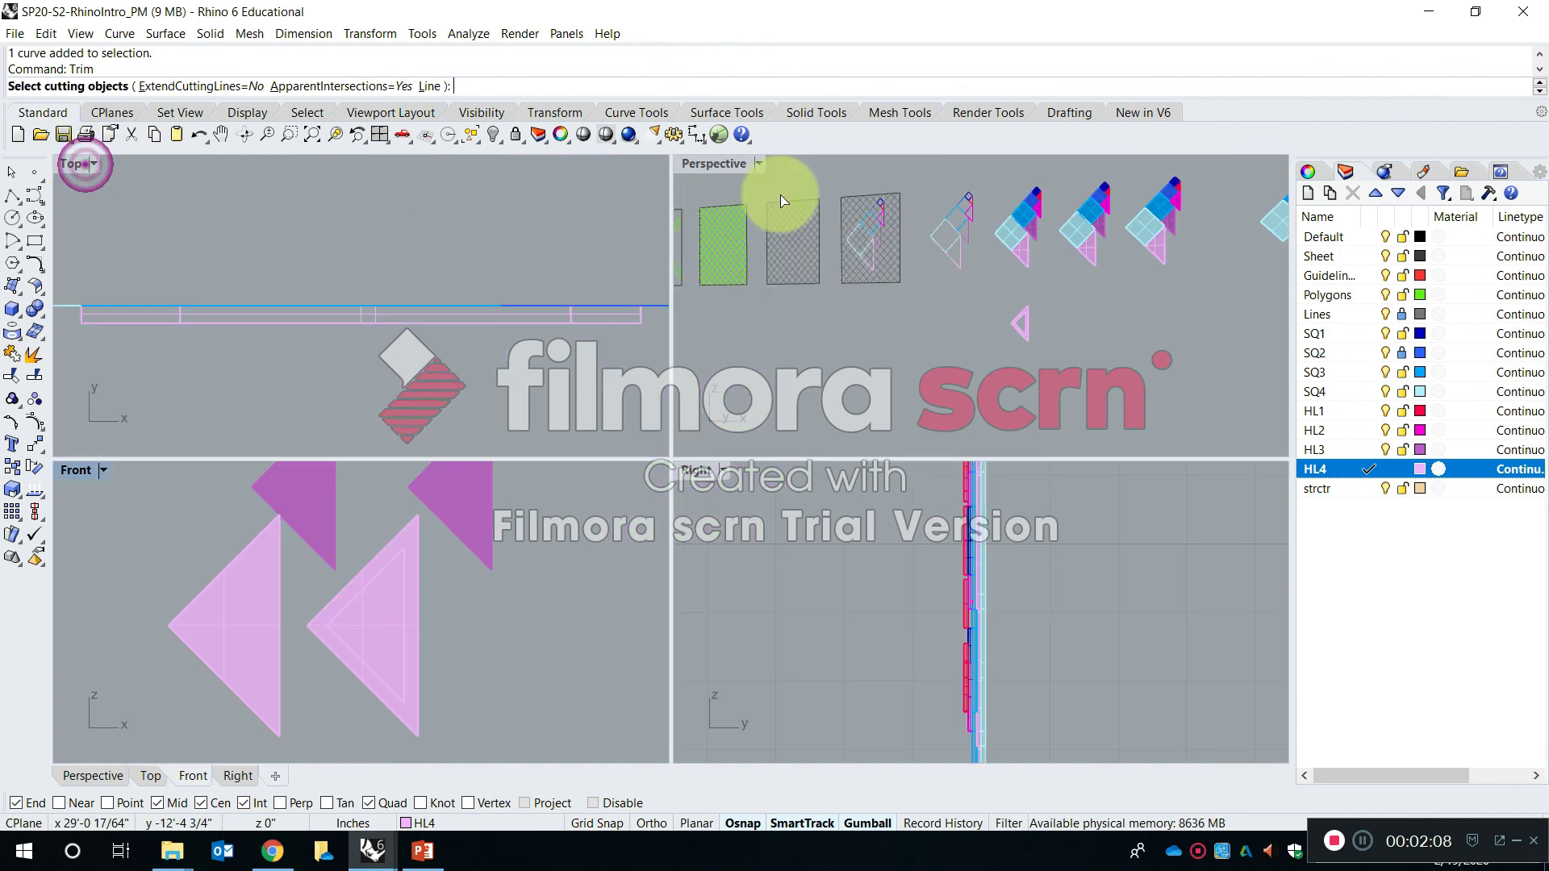
double_click(726, 164)
scroll(963, 284, "up", 6)
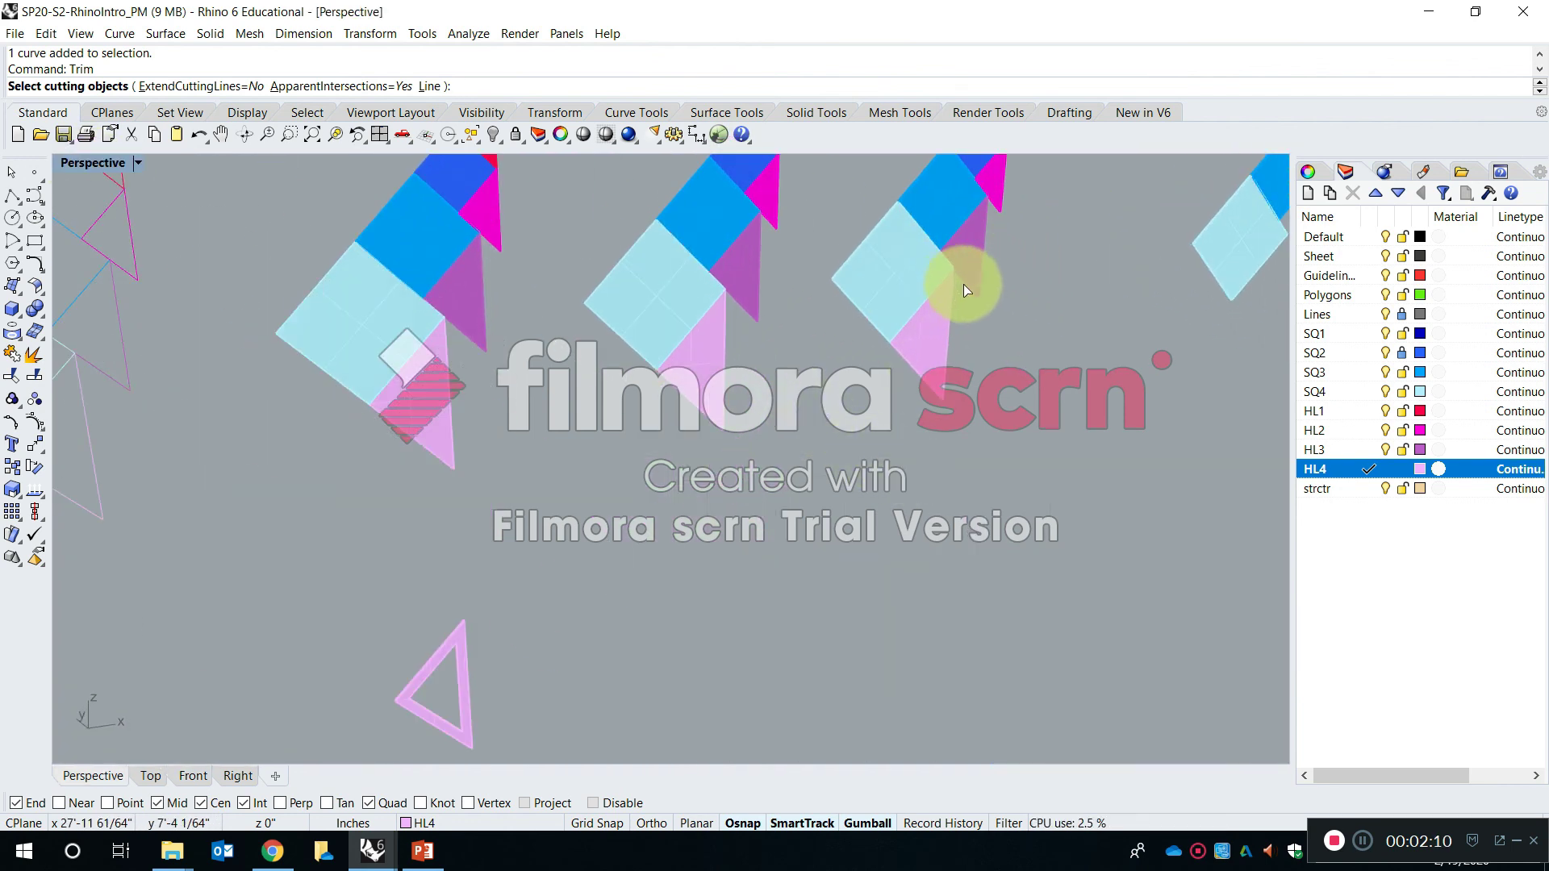
scroll(964, 284, "up", 2)
key("ctrl+z")
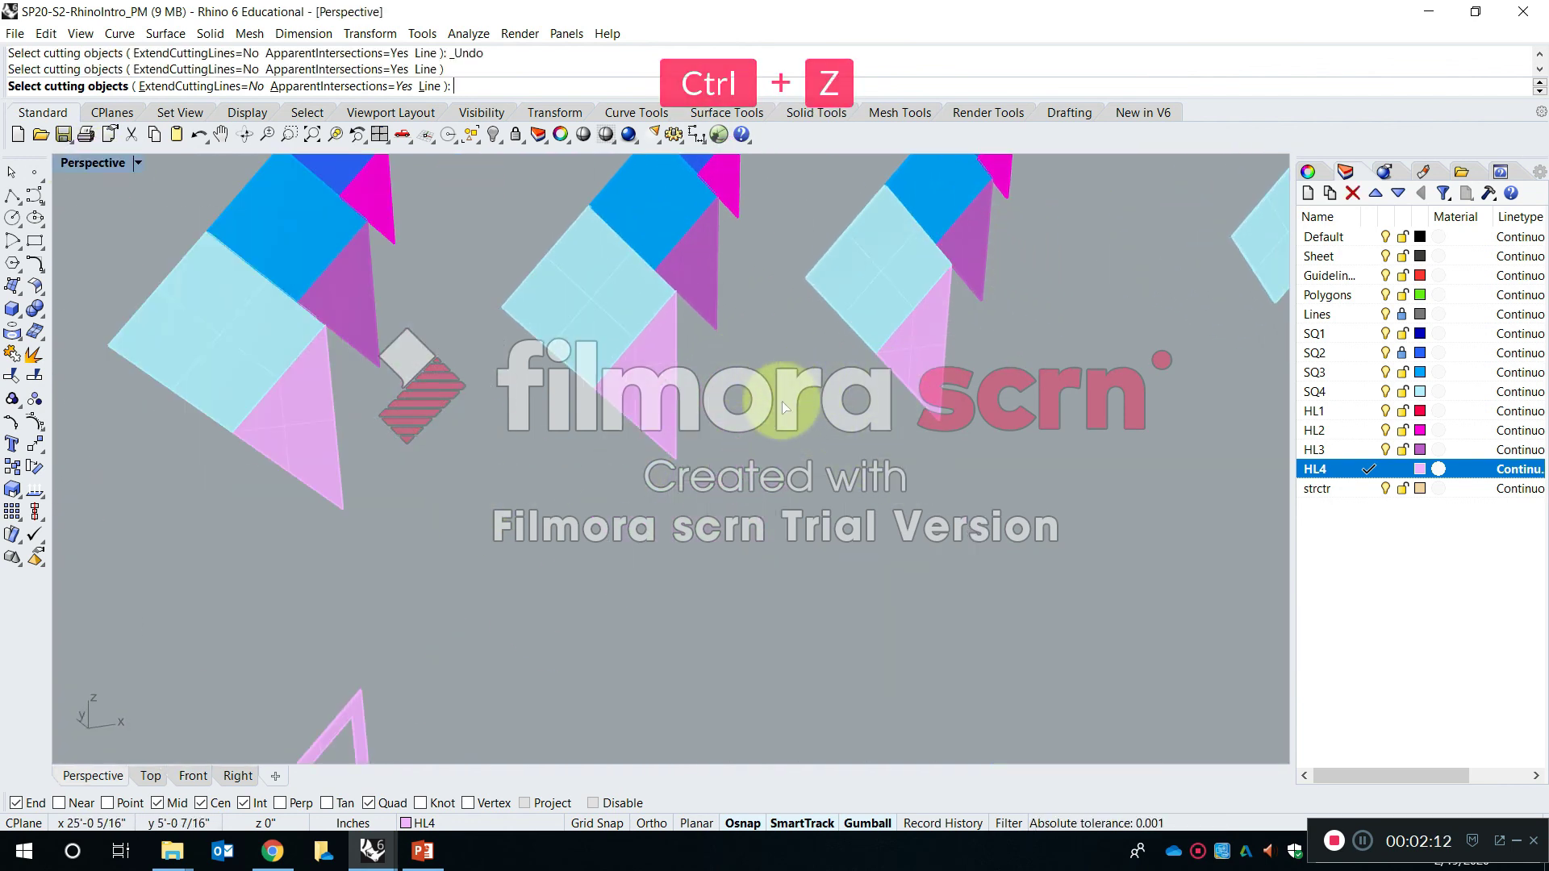
scroll(784, 408, "down", 4)
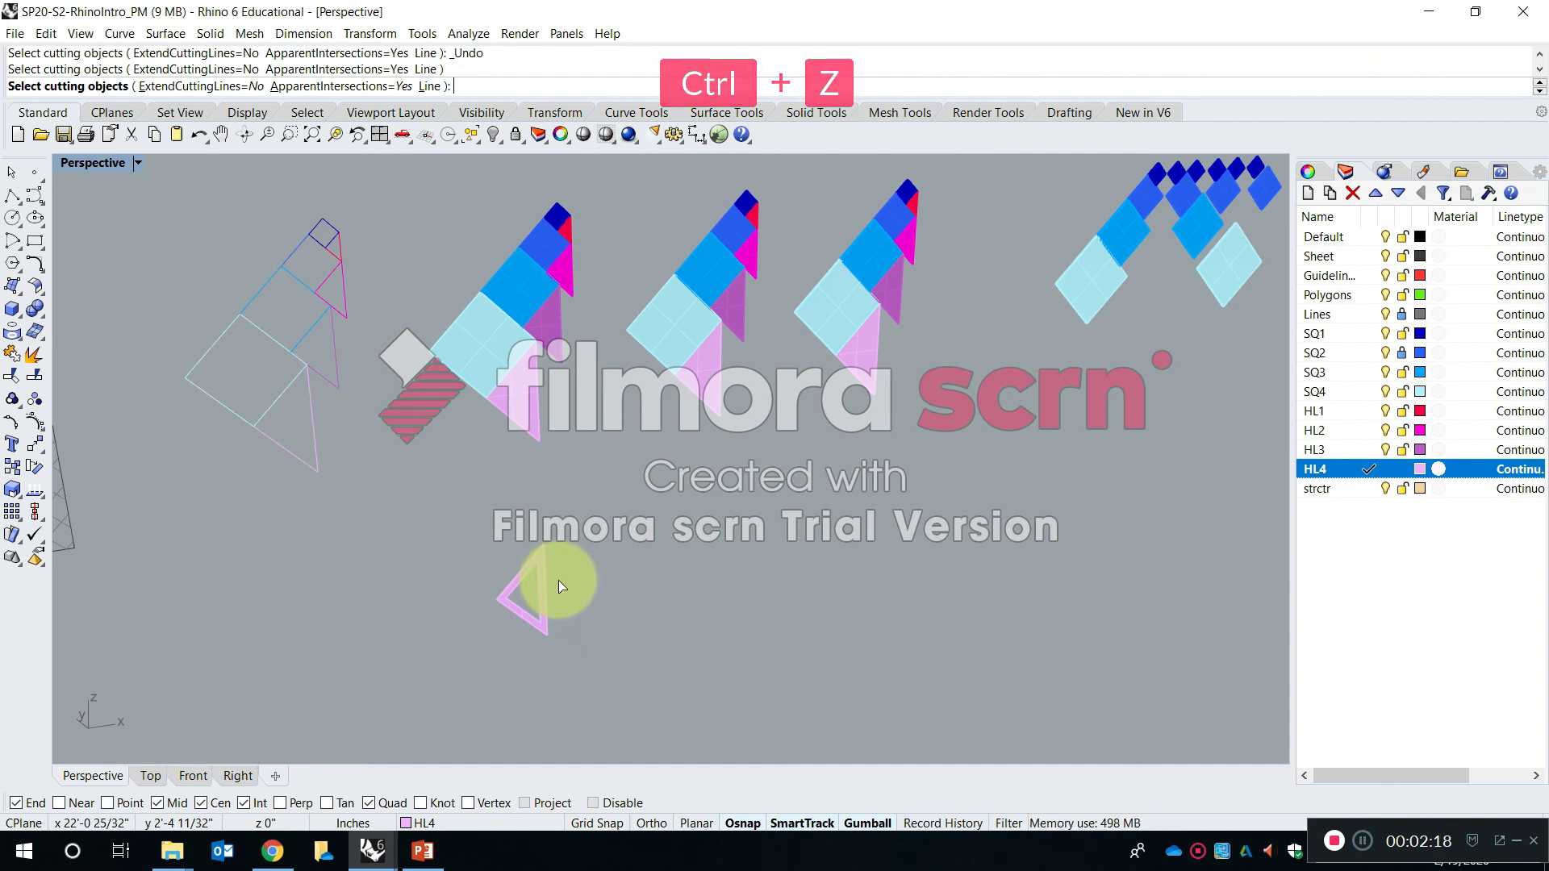
key("Escape")
Undo the traced polyline and the frame's extrusion, trim and offset, back to the full copied lilac triangle
key("ctrl+z")
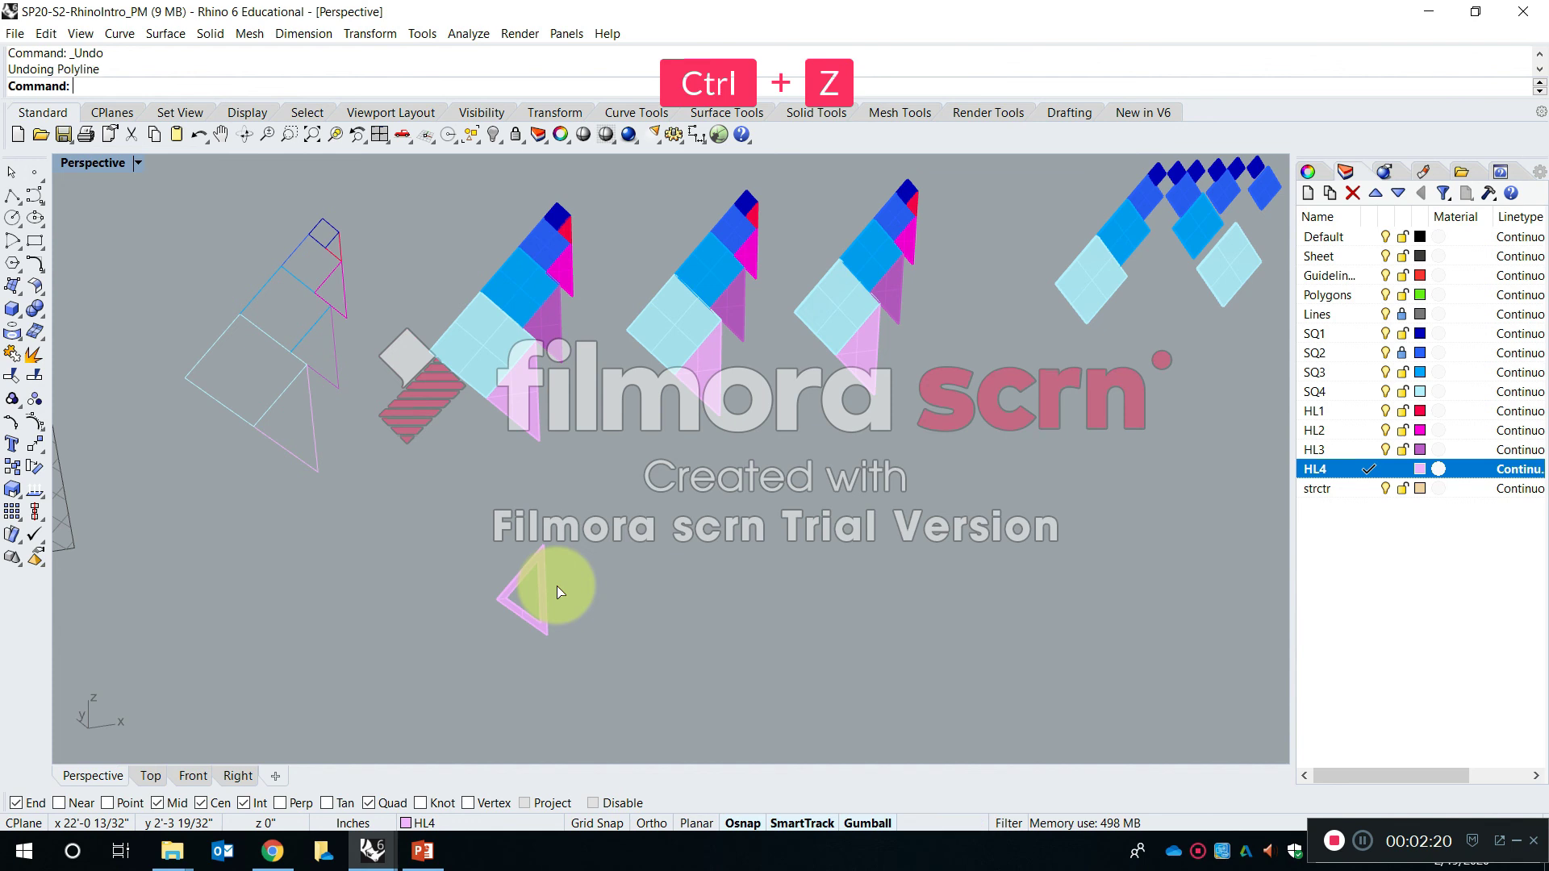
key("ctrl+z")
key("ctrl+z")
key("Escape")
Examine the copied lilac triangle by selecting its outline curve separately from its surface
scroll(494, 610, "up", 2)
scroll(494, 611, "up", 6)
scroll(565, 574, "up", 4)
right_click_drag(555, 523, 523, 406, "shift")
scroll(492, 427, "up", 3)
left_click(488, 418)
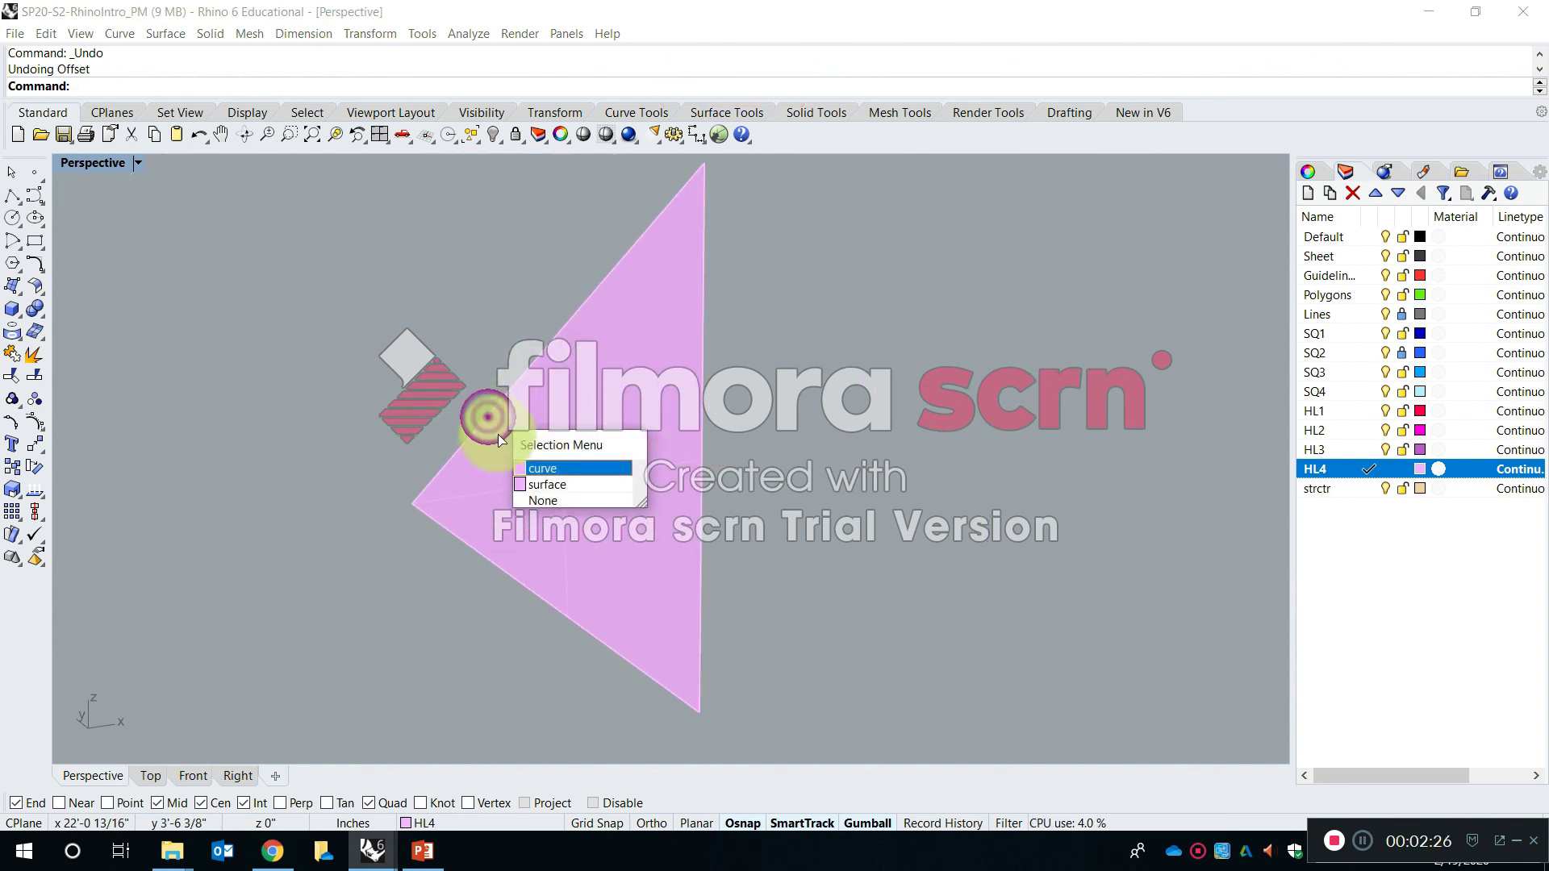
left_click(525, 468)
scroll(526, 467, "down", 1)
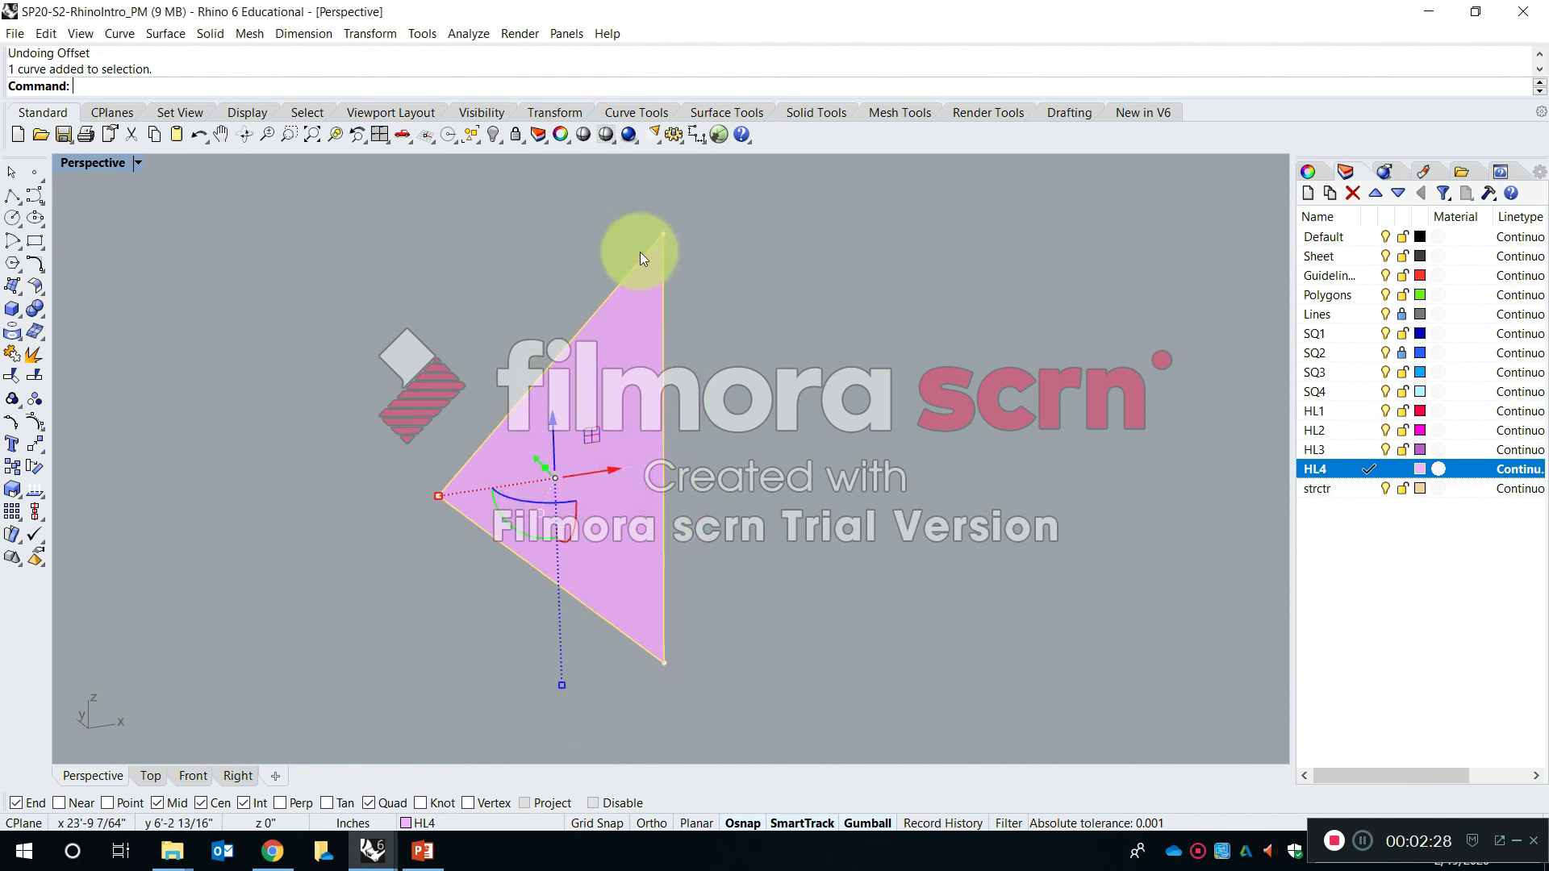
scroll(471, 468, "up", 2)
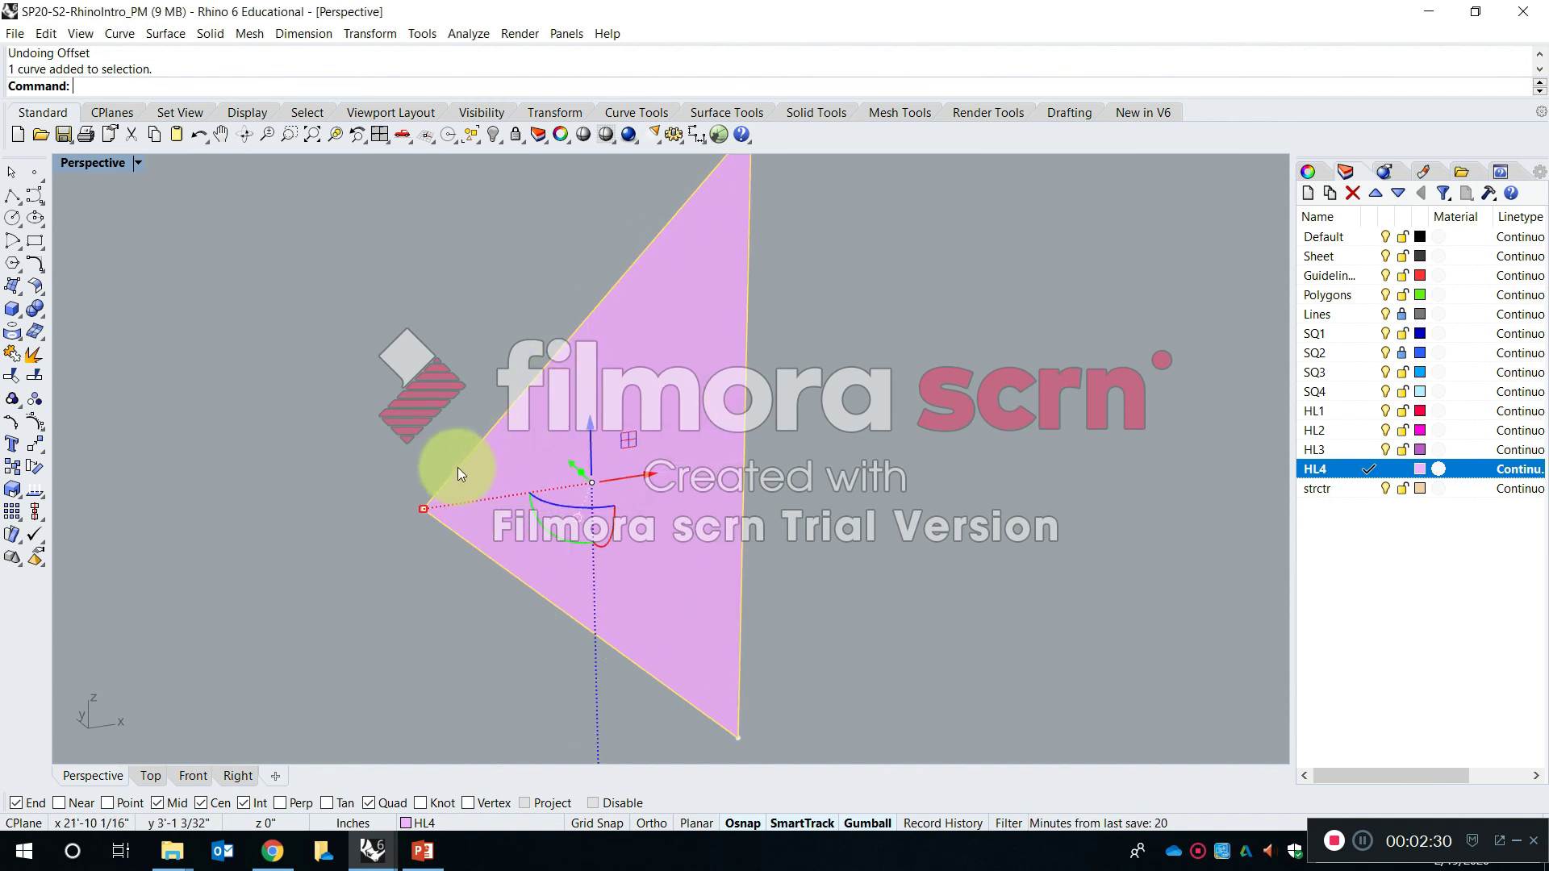
key("Escape")
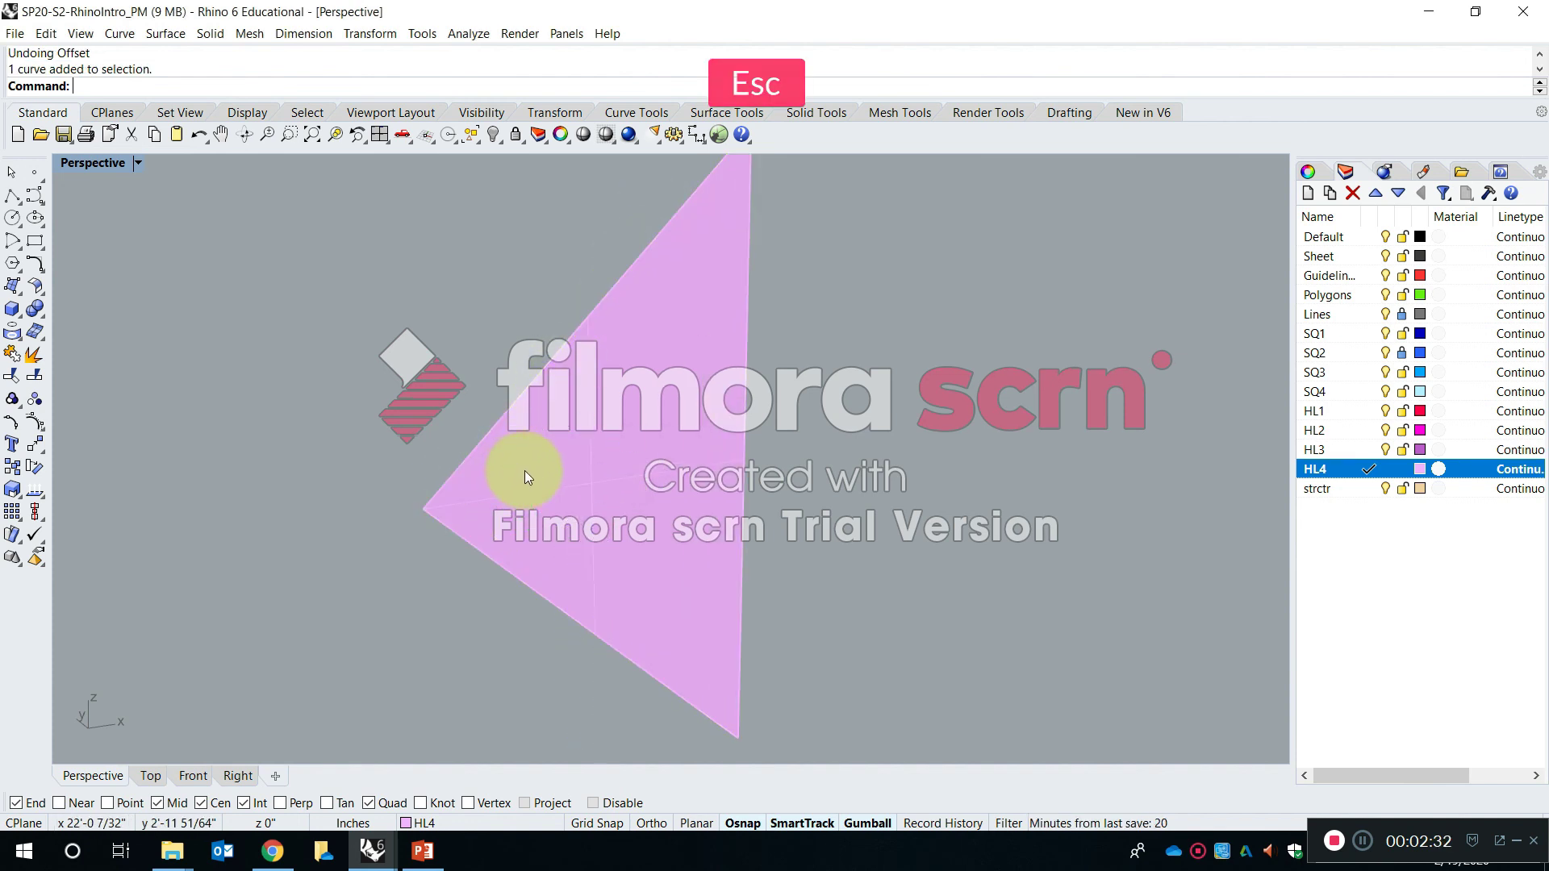
type("Off")
key("Return")
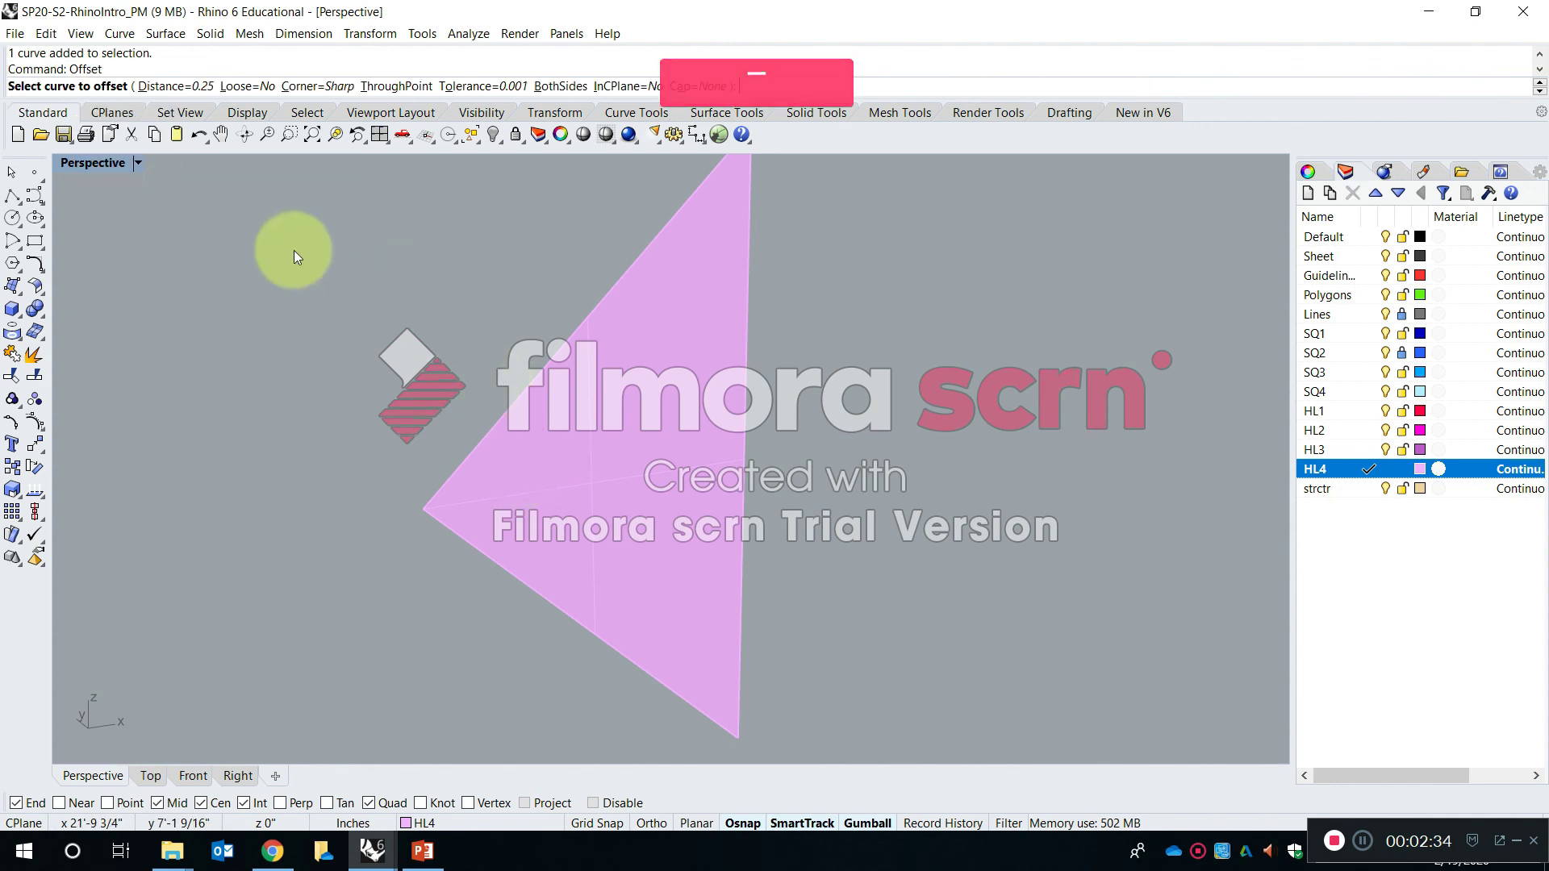
left_click(520, 396)
left_click(582, 434)
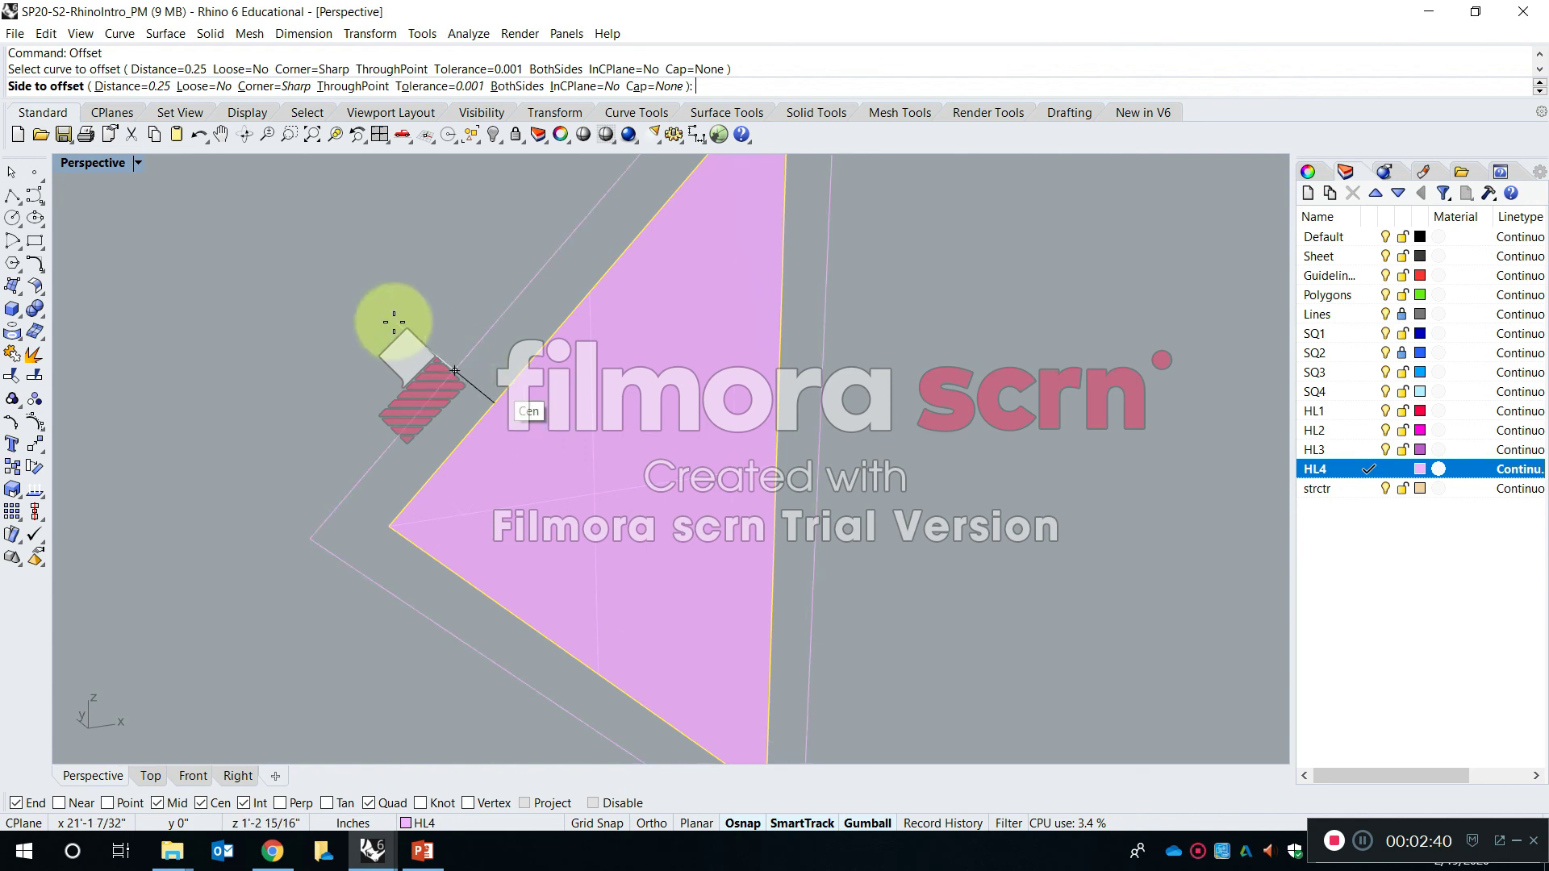
scroll(392, 321, "down", 2)
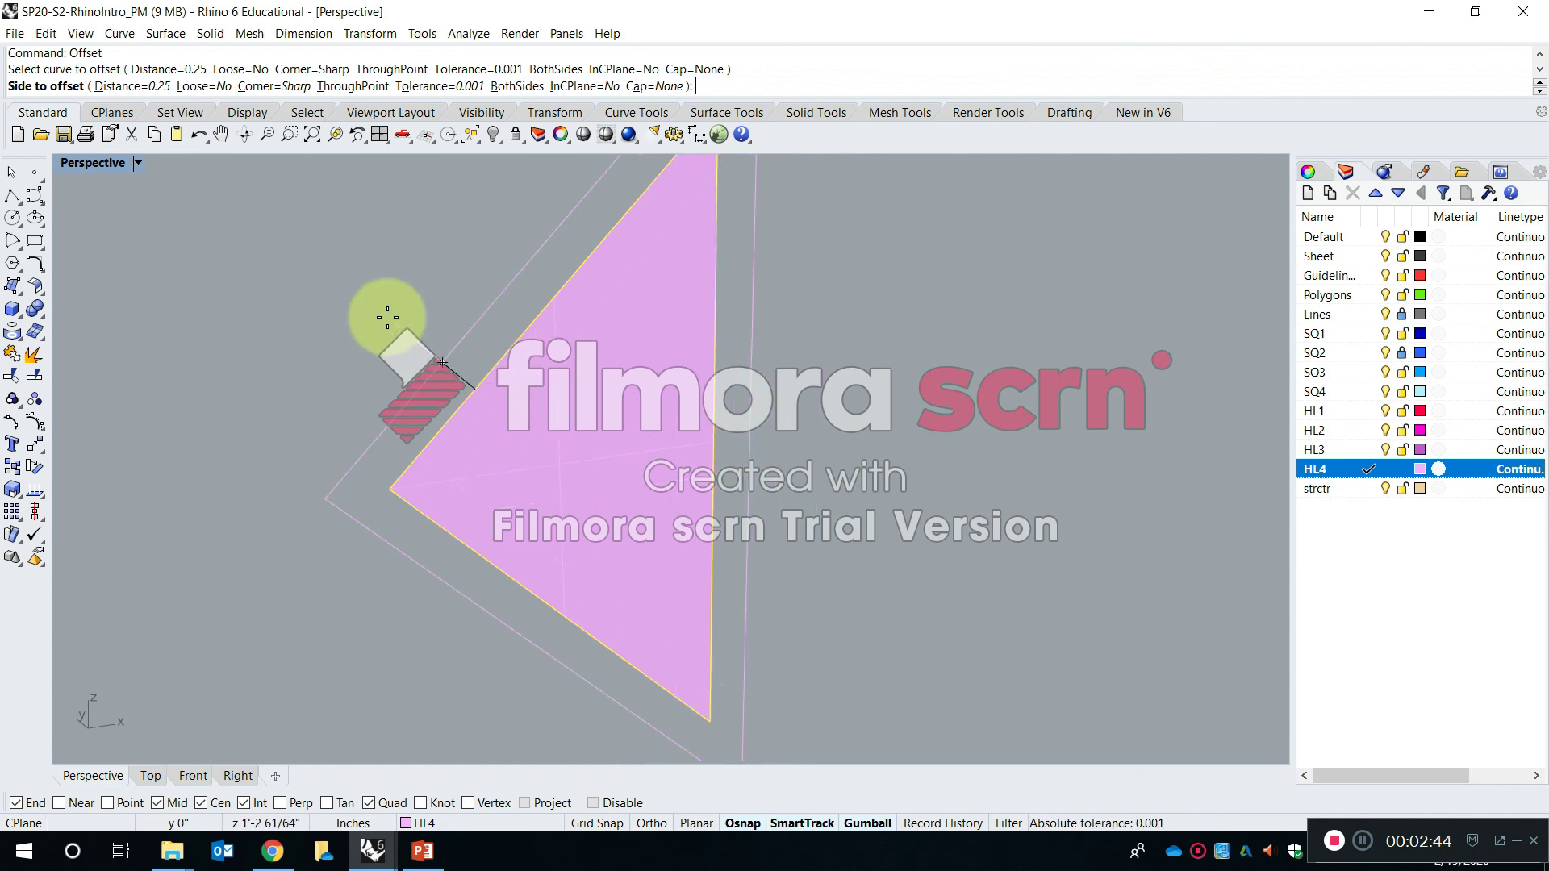
key("Escape")
Hide the surface of the copied lilac triangle, leaving its outline curve
left_click(504, 428)
type("Hide")
key("Return")
key("Escape")
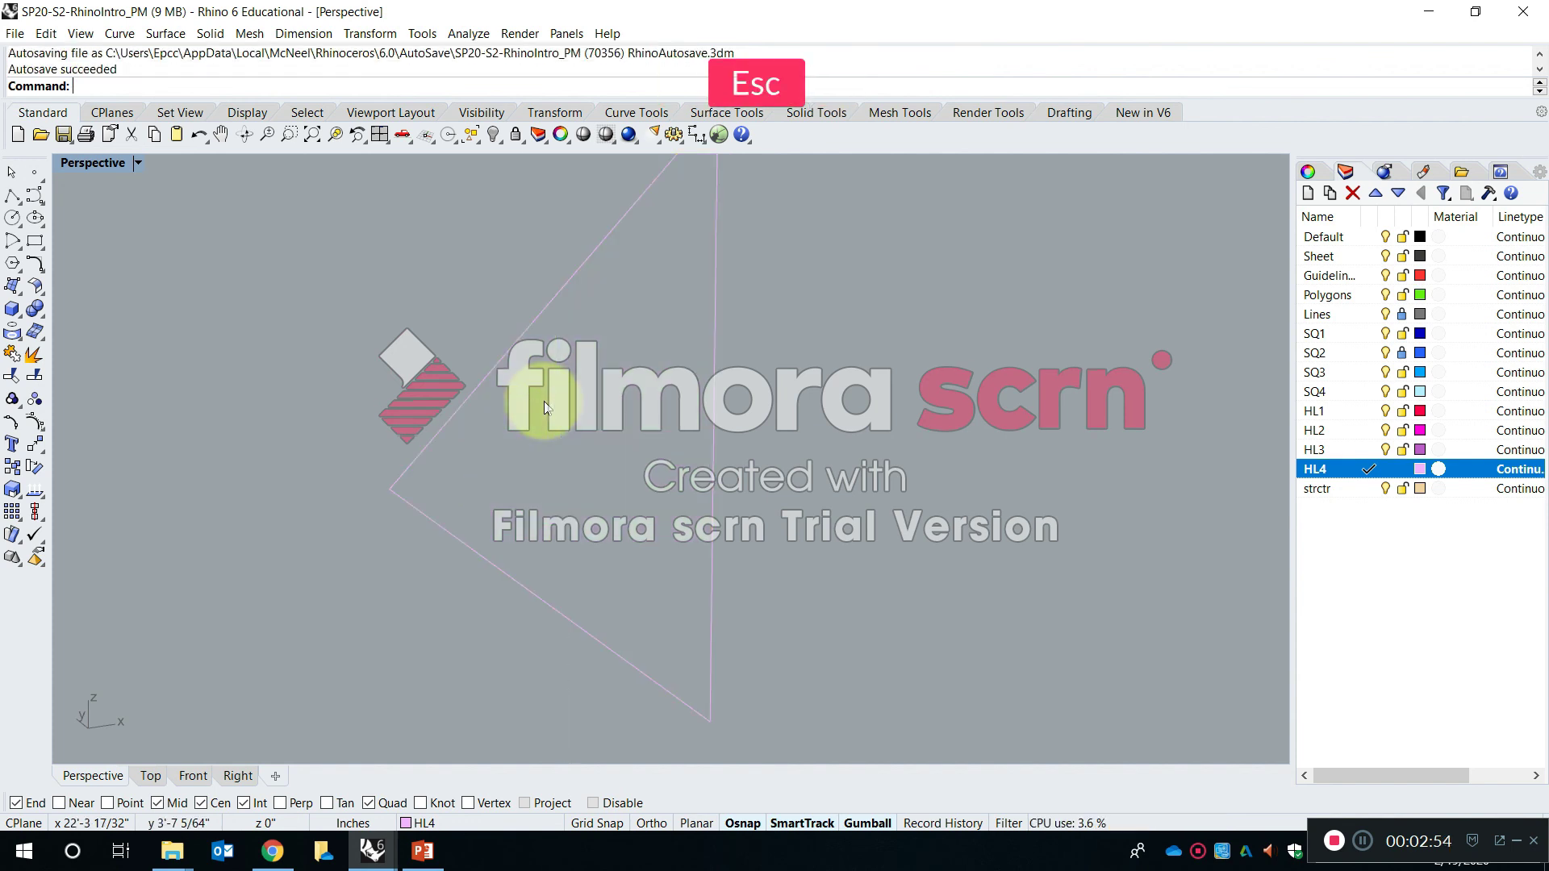
Offset the copied triangle's outline curve inward three times in succession at 0.25 inch spacing, creating nested triangles
type("Off")
key("Return")
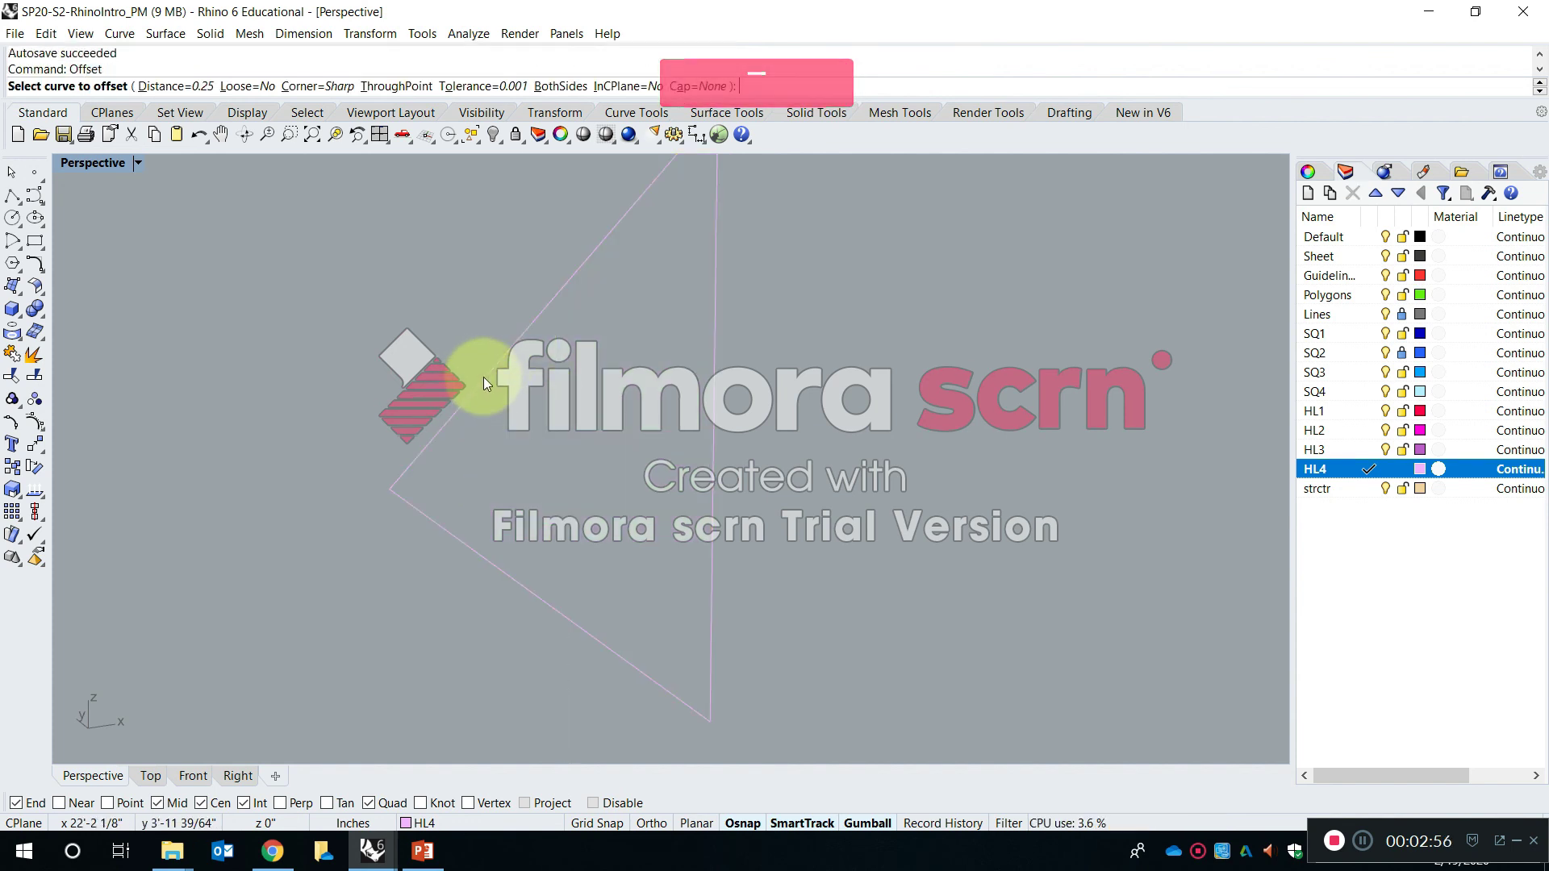
left_click(485, 376)
left_click(560, 448)
right_click_drag(558, 479, 439, 462)
key("Return")
left_click(455, 456)
left_click(514, 477)
key("Return")
left_click(498, 469)
left_click(528, 493)
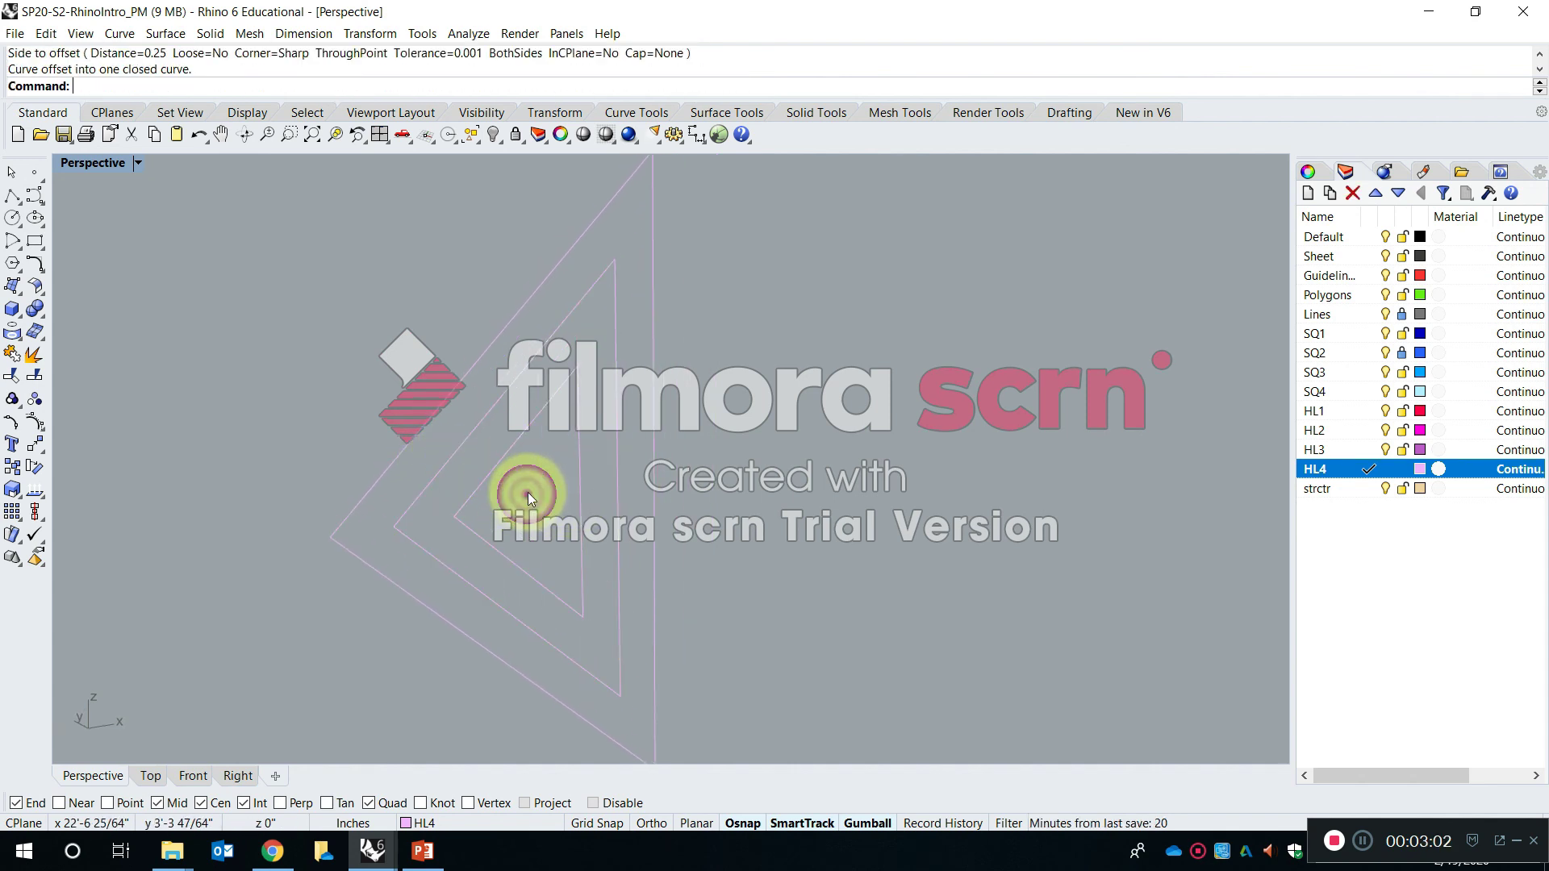
Offset the triangle's outline outward twice in succession at 0.25 inch spacing
right_click_drag(526, 486, 497, 447)
key("Return")
left_click(445, 436)
left_click(399, 389)
key("Return")
left_click(429, 406)
left_click(382, 346)
Undo all the nested offset curves and the hiding of the triangle's surface
right_click_drag(438, 450, 481, 458)
key("ctrl+z")
key("ctrl+z")
key("ctrl+z")
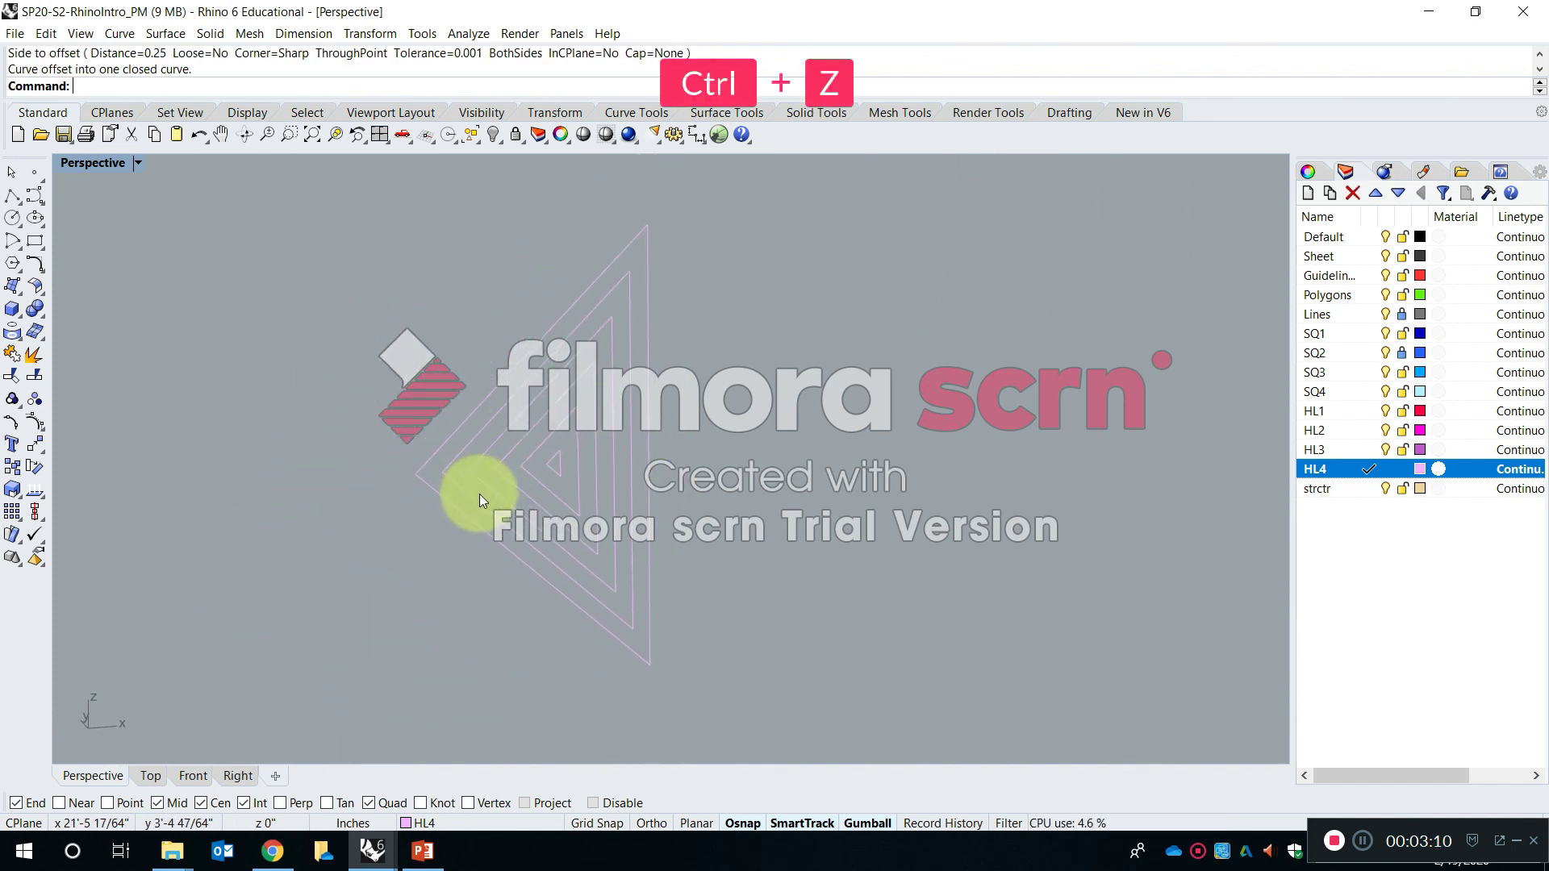
key("ctrl+z")
key("ctrl+z")
key("ctrl+z")
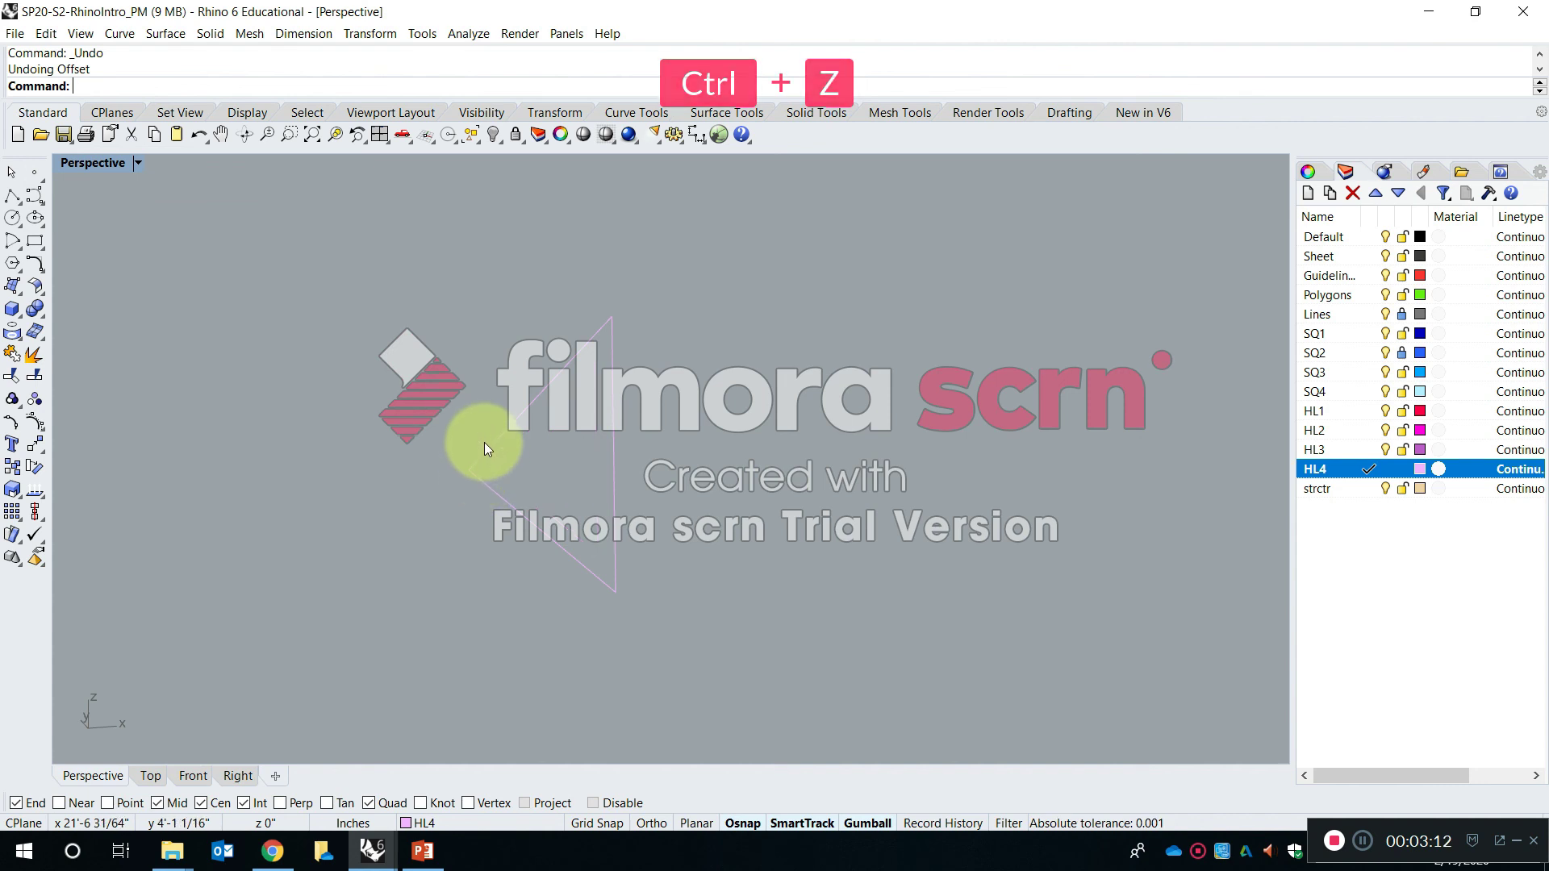
key("Escape")
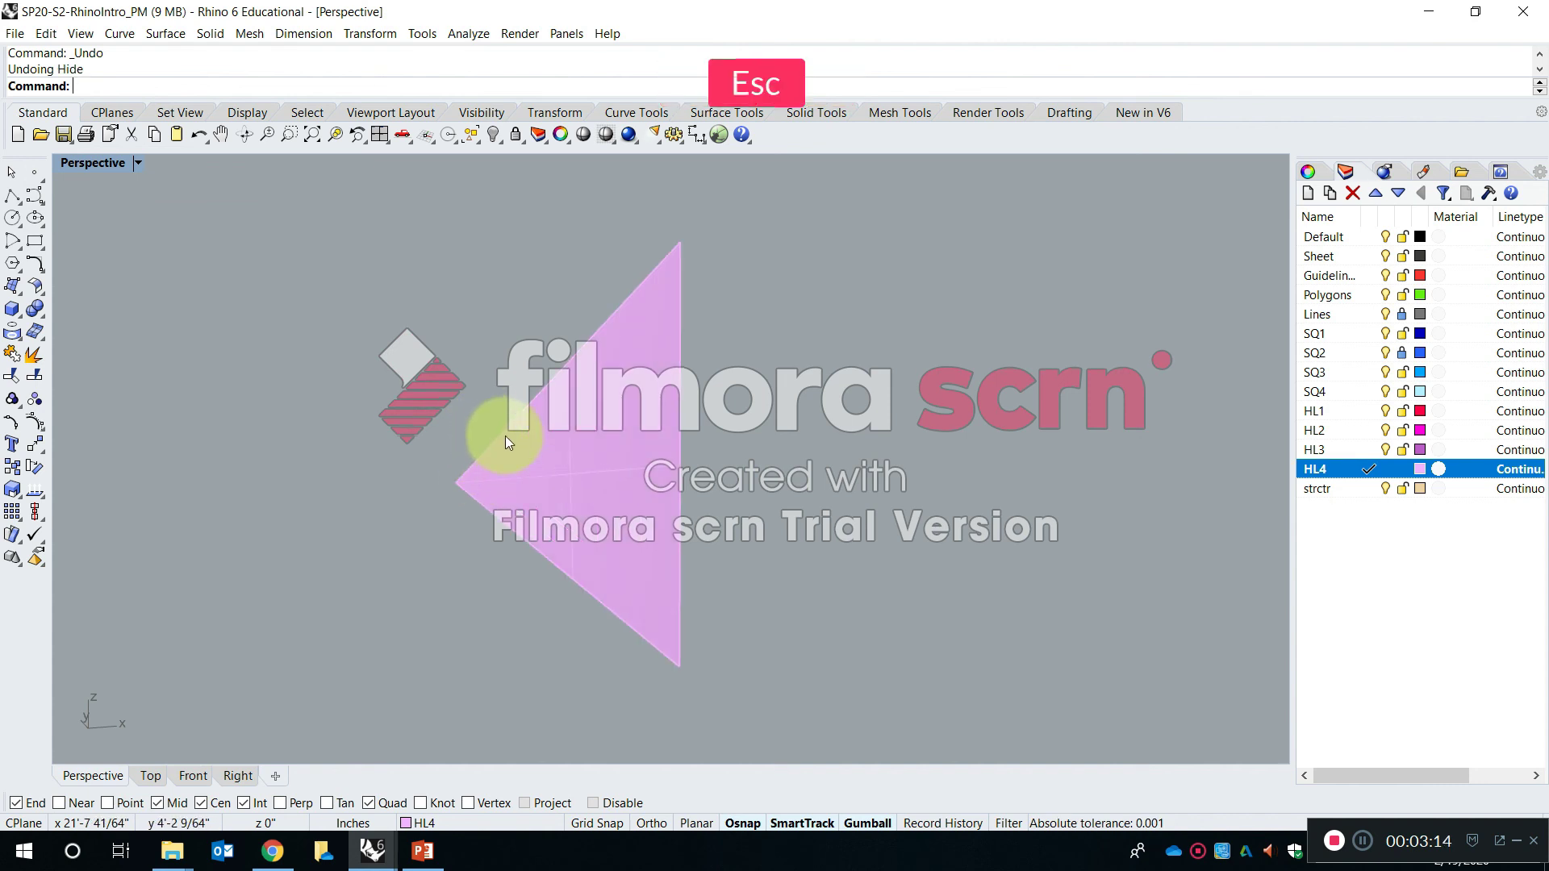
Offset the outline curve of the copied lilac triangle inward by 0.25 inch, choosing the curve rather than the surface edge
type("Offset")
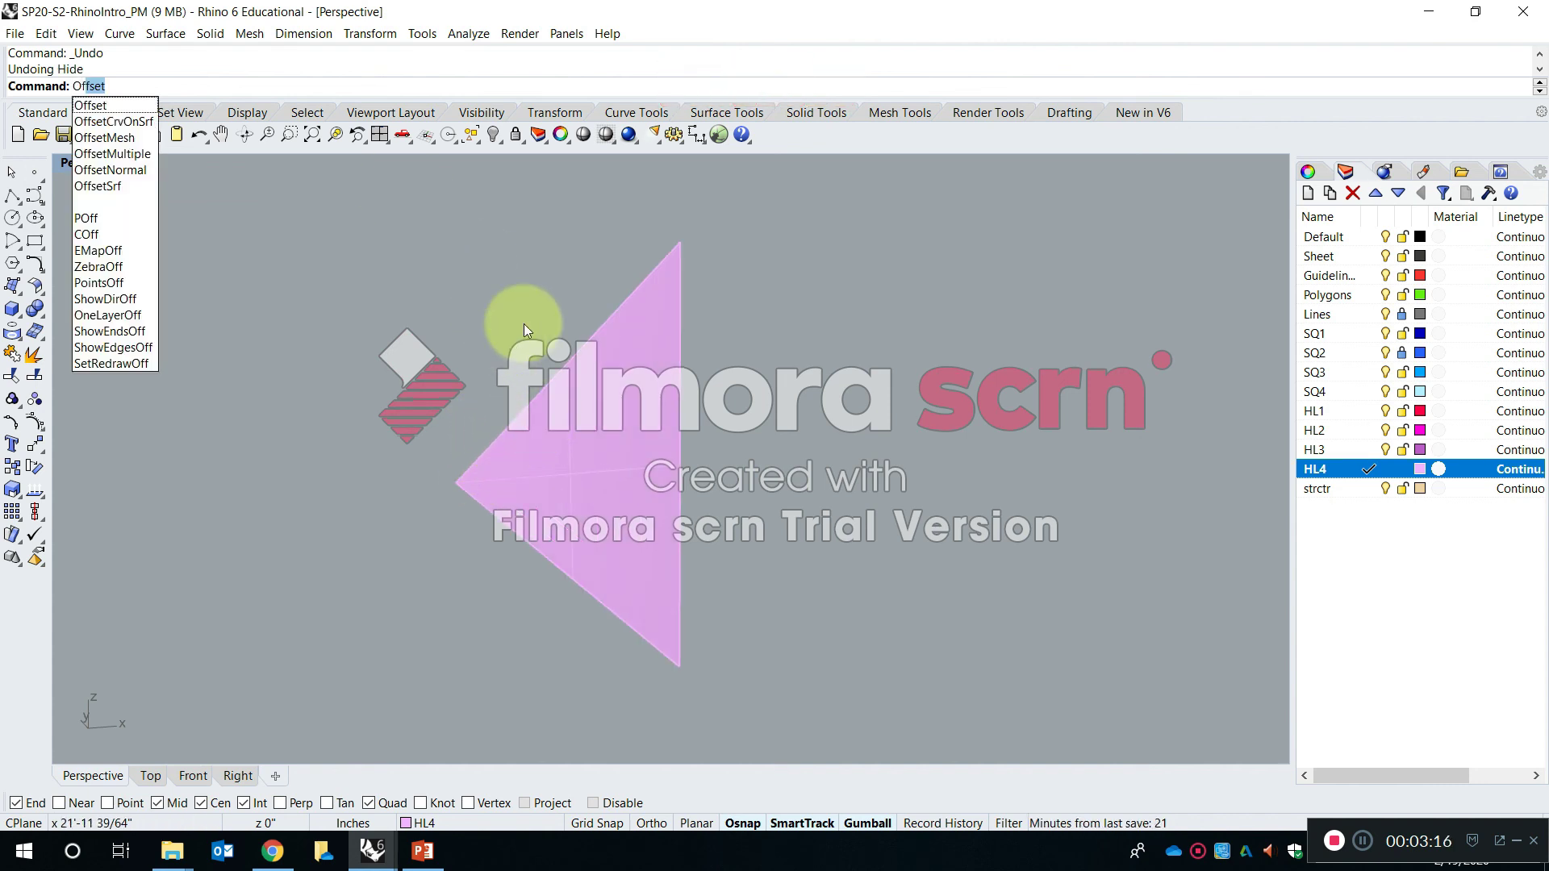
key("Return")
left_click(570, 366)
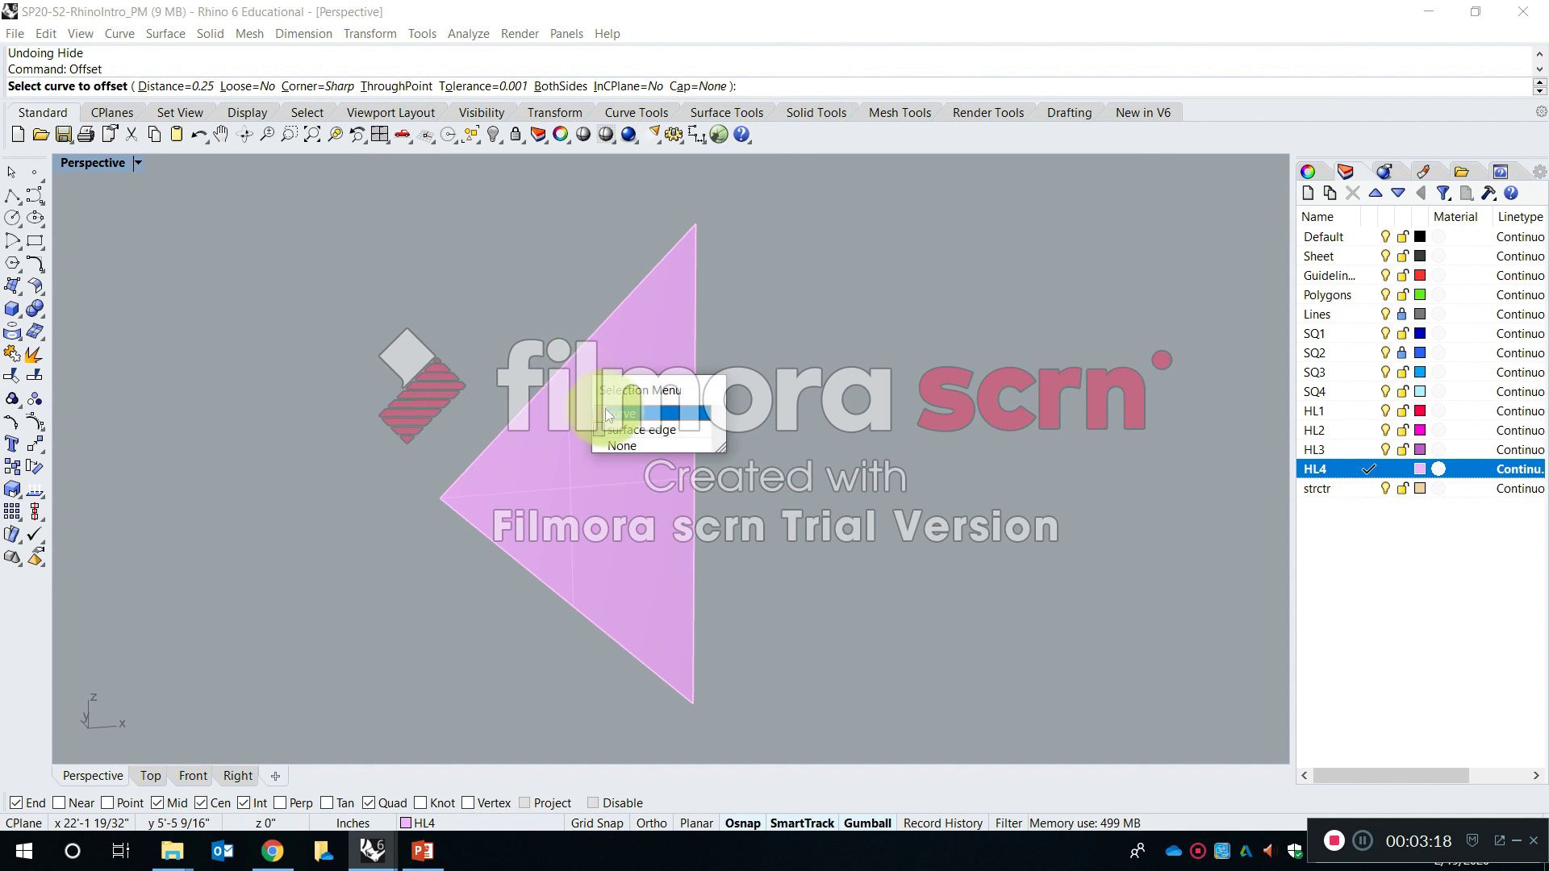
left_click(605, 408)
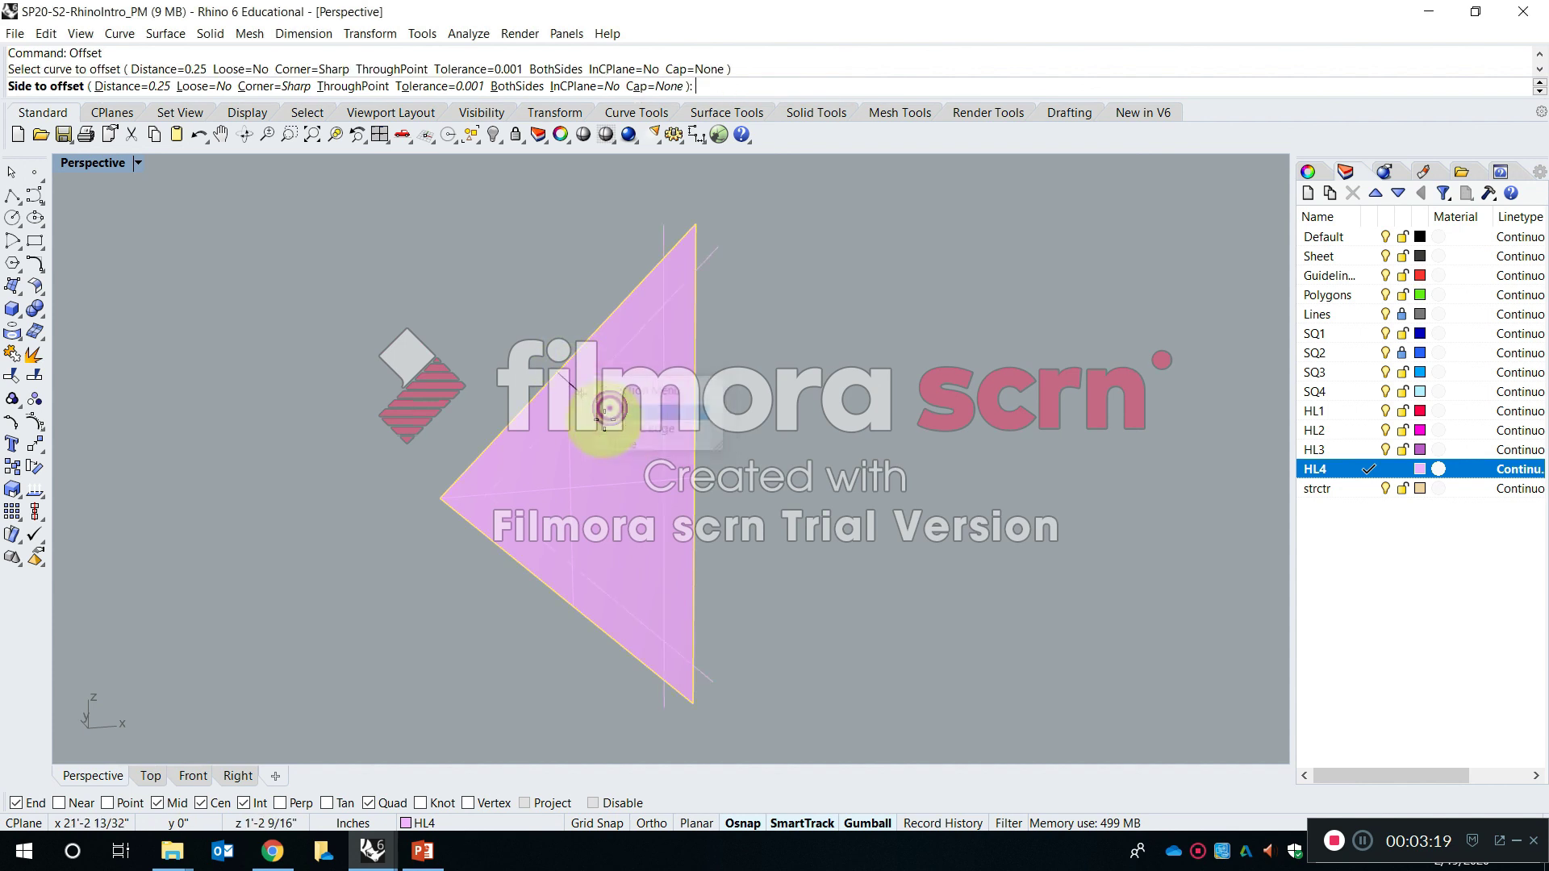
left_click(137, 86)
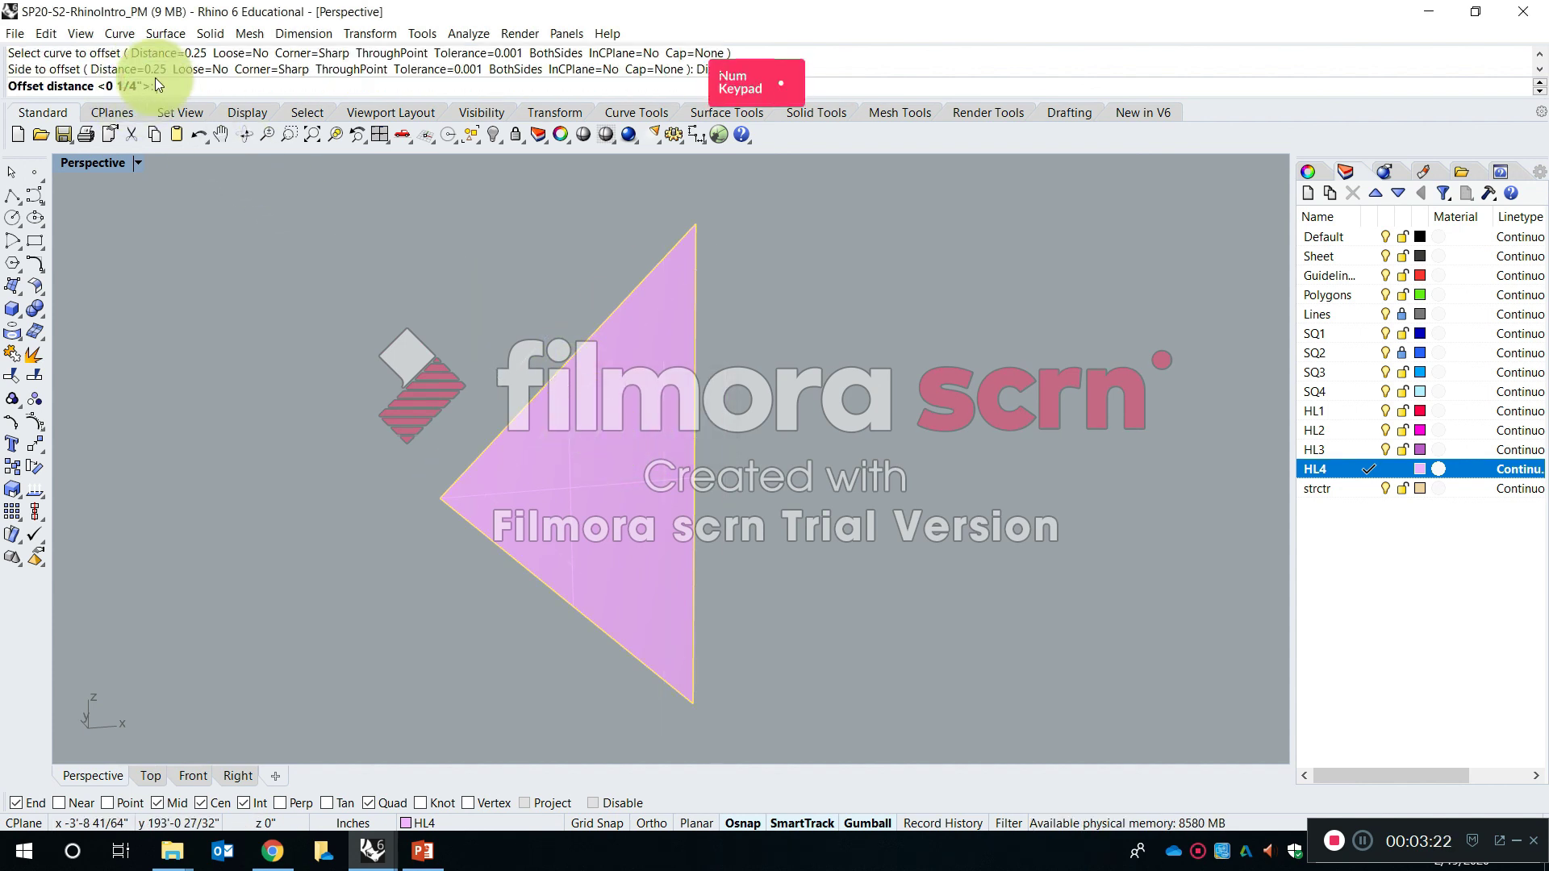
type(".25")
key("Return")
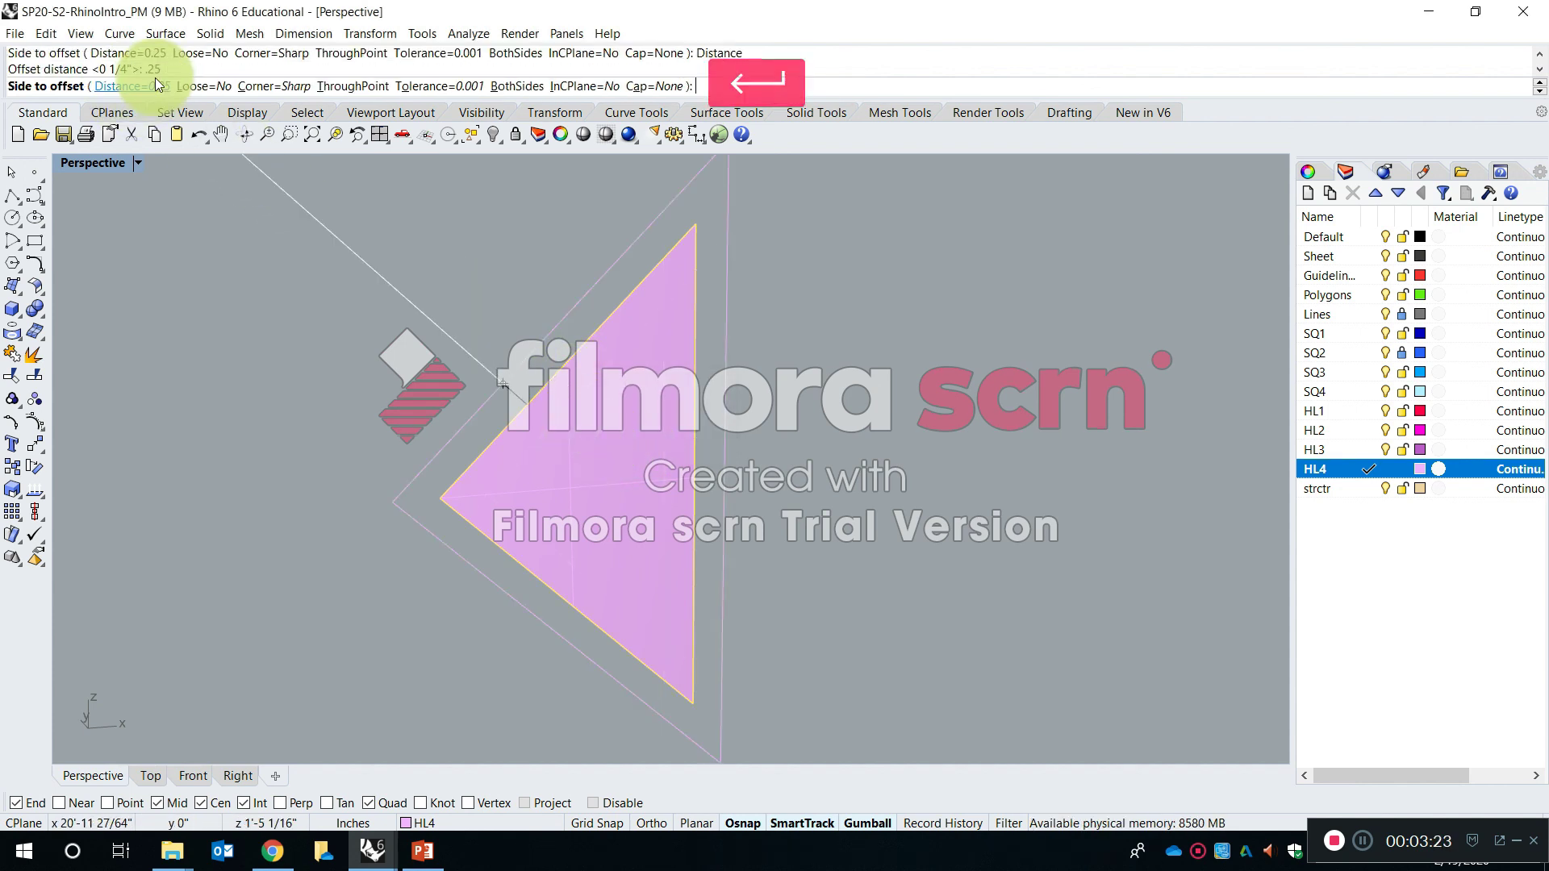
left_click(585, 493)
Trim away the inside of the lilac triangle surface using the inner offset curve as the cutting object
type("Tr")
key("space")
left_click(583, 404)
key("space")
left_click(597, 425)
key("Escape")
right_click_drag(584, 459, 455, 453)
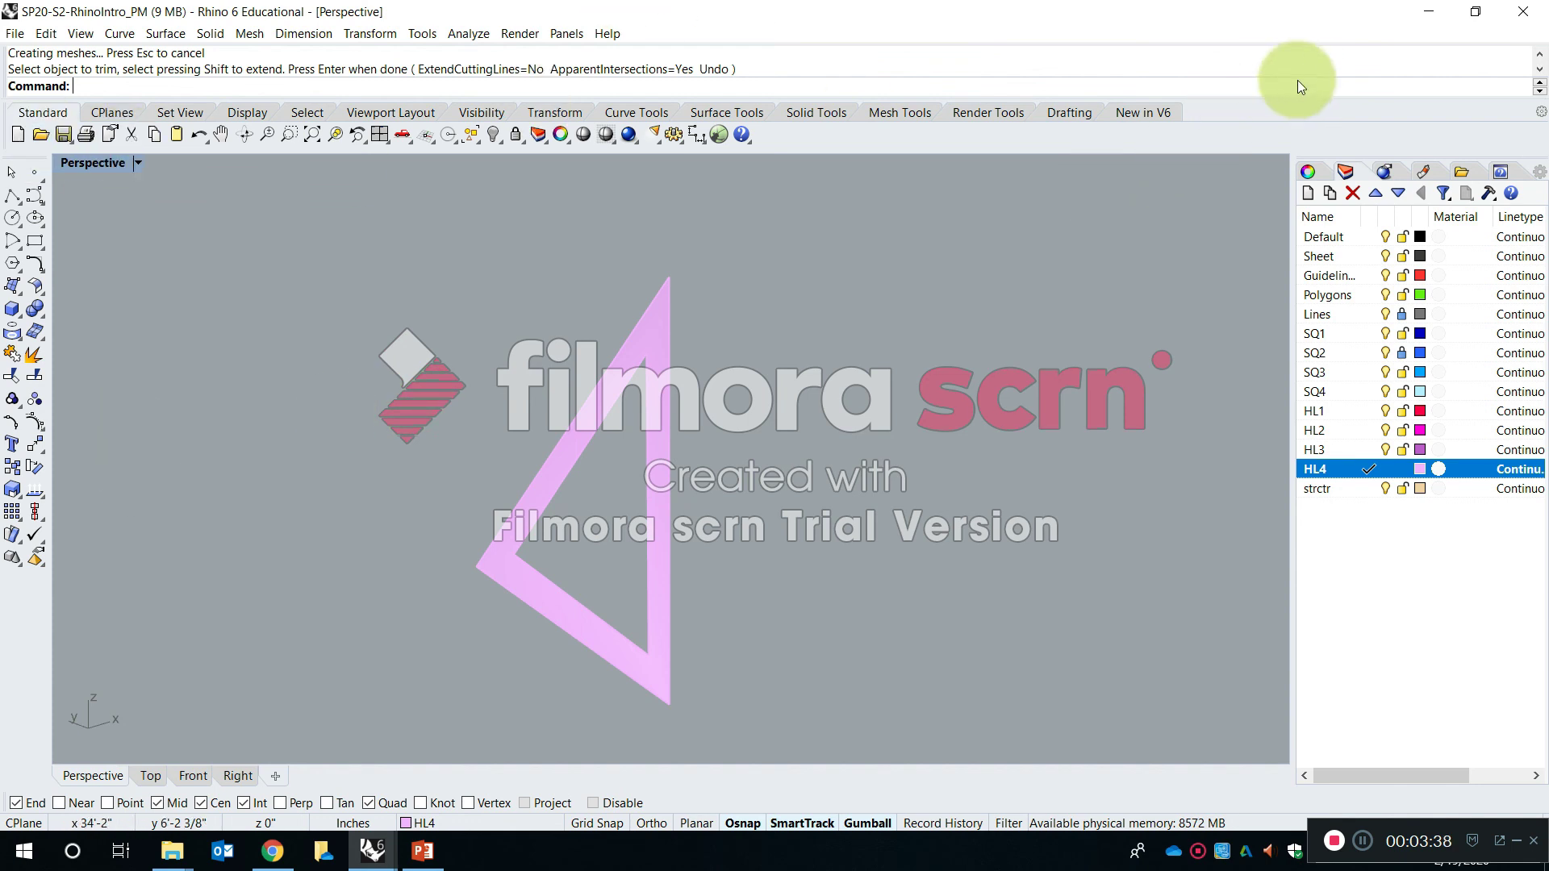
Minimize both open Rhino model windows to reveal the desktop
left_click(1421, 12)
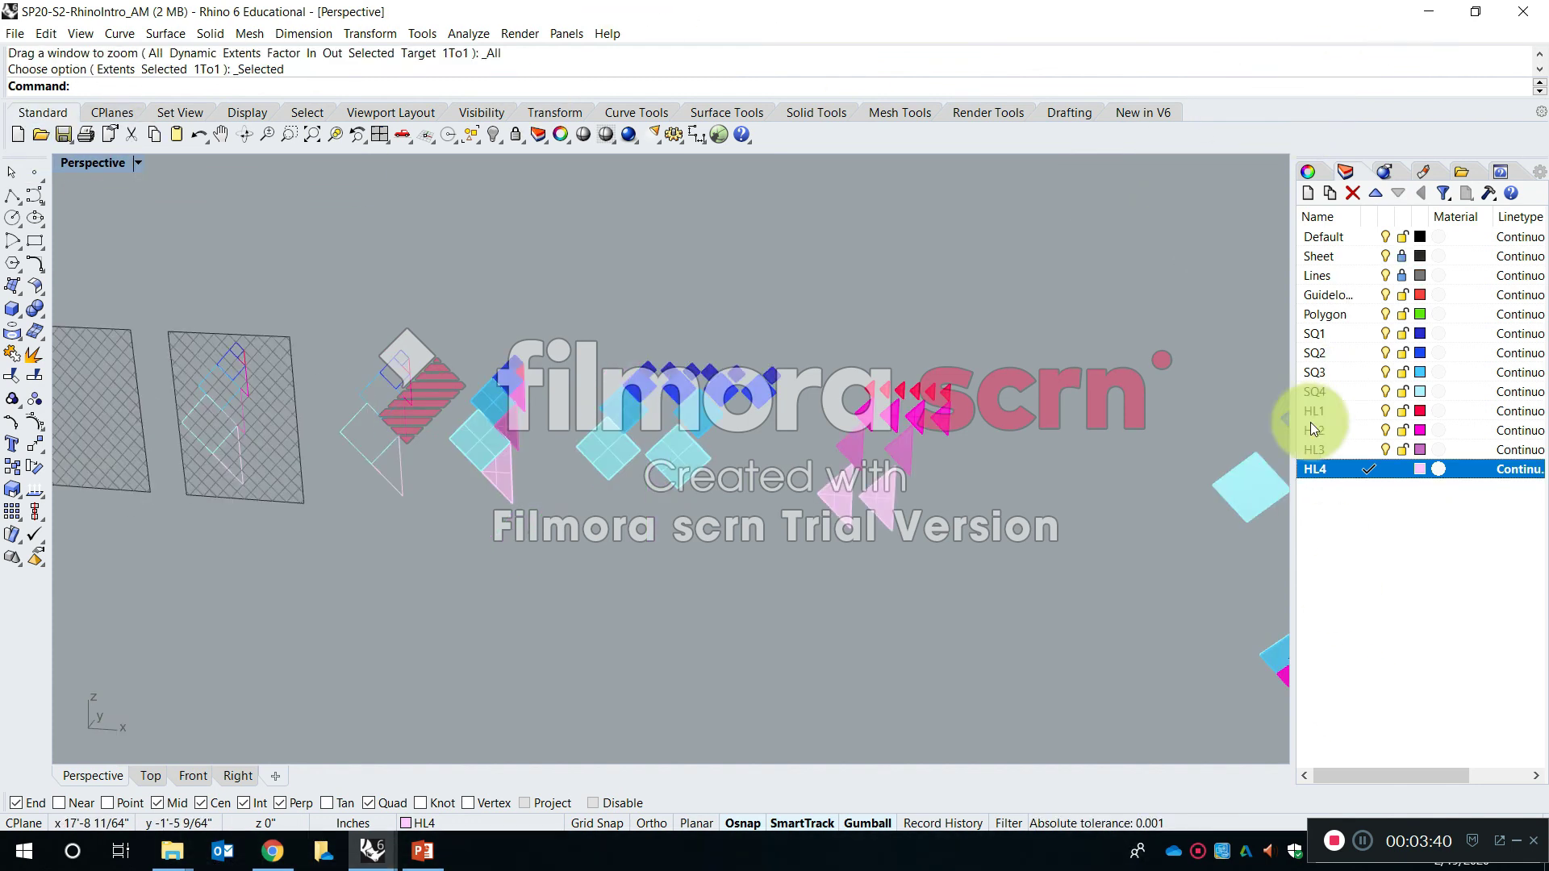
left_click(1425, 12)
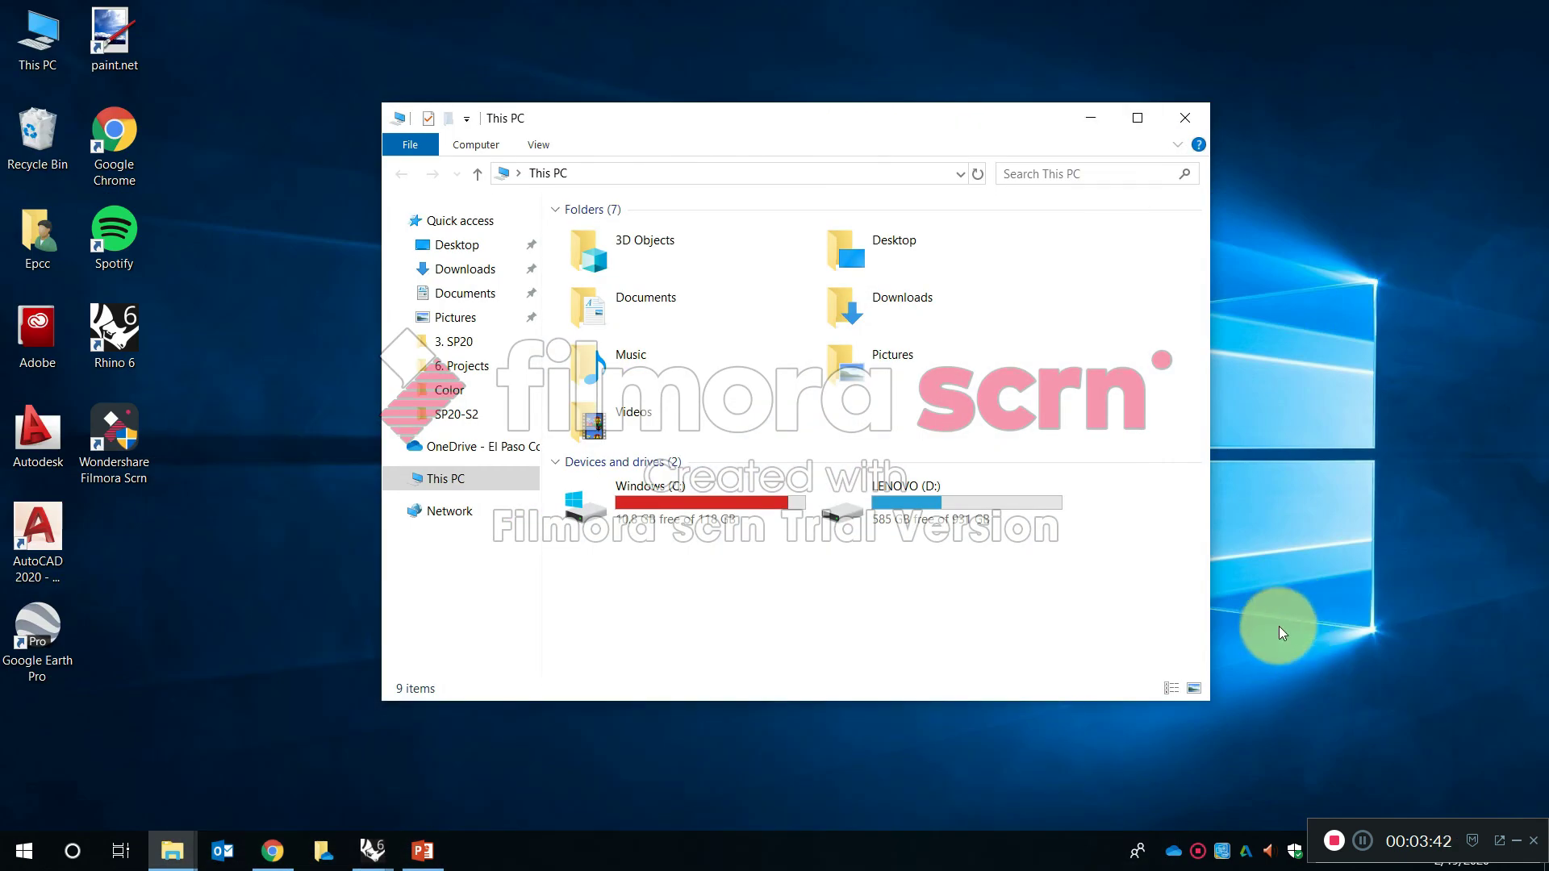